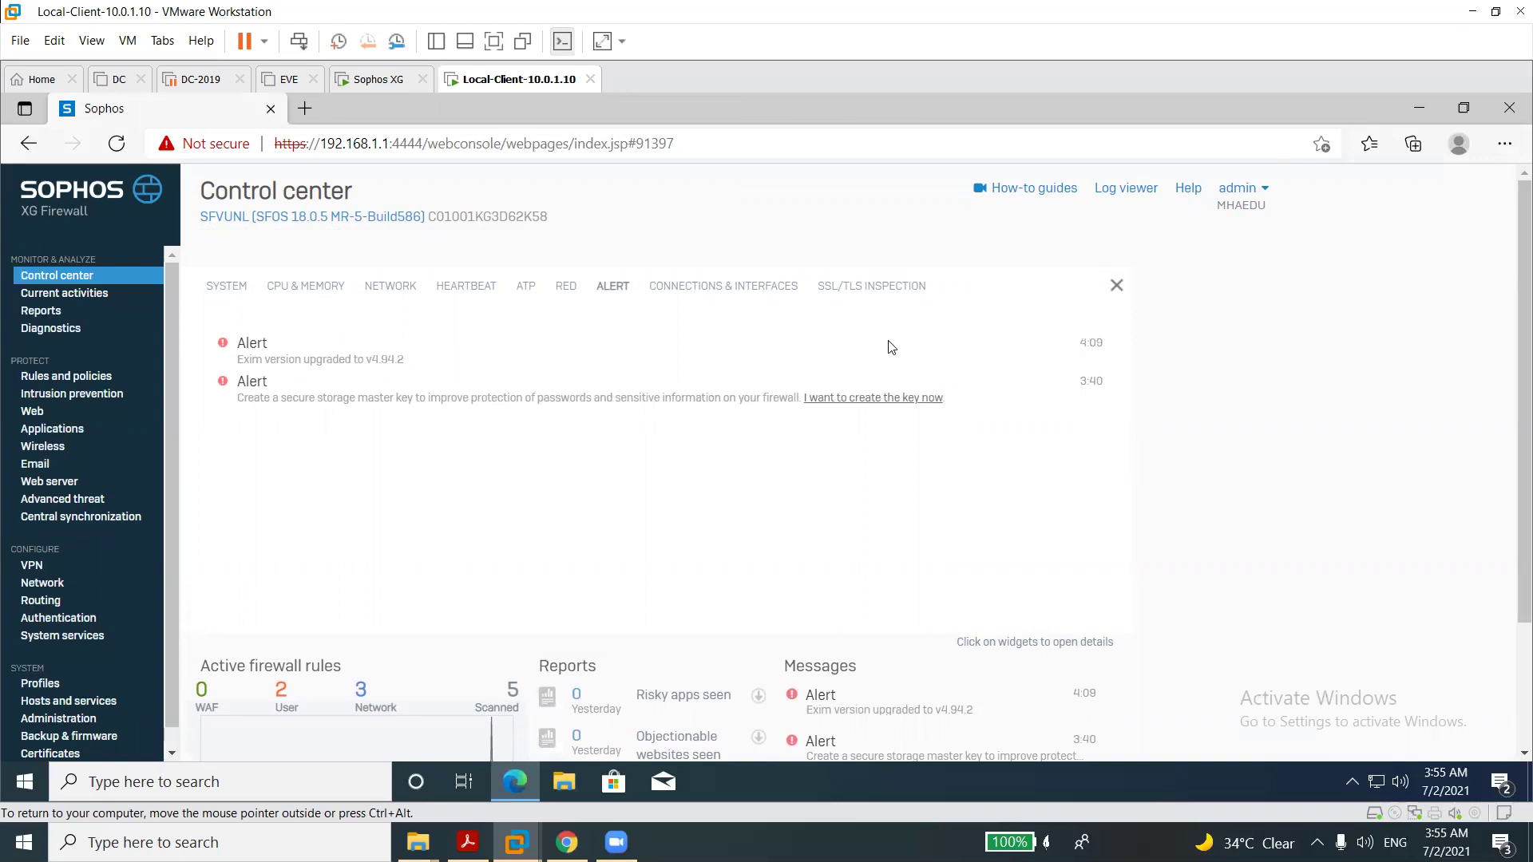
Reload the Control center dashboard, then view the Live users list under Current activities.
left_click(83, 280)
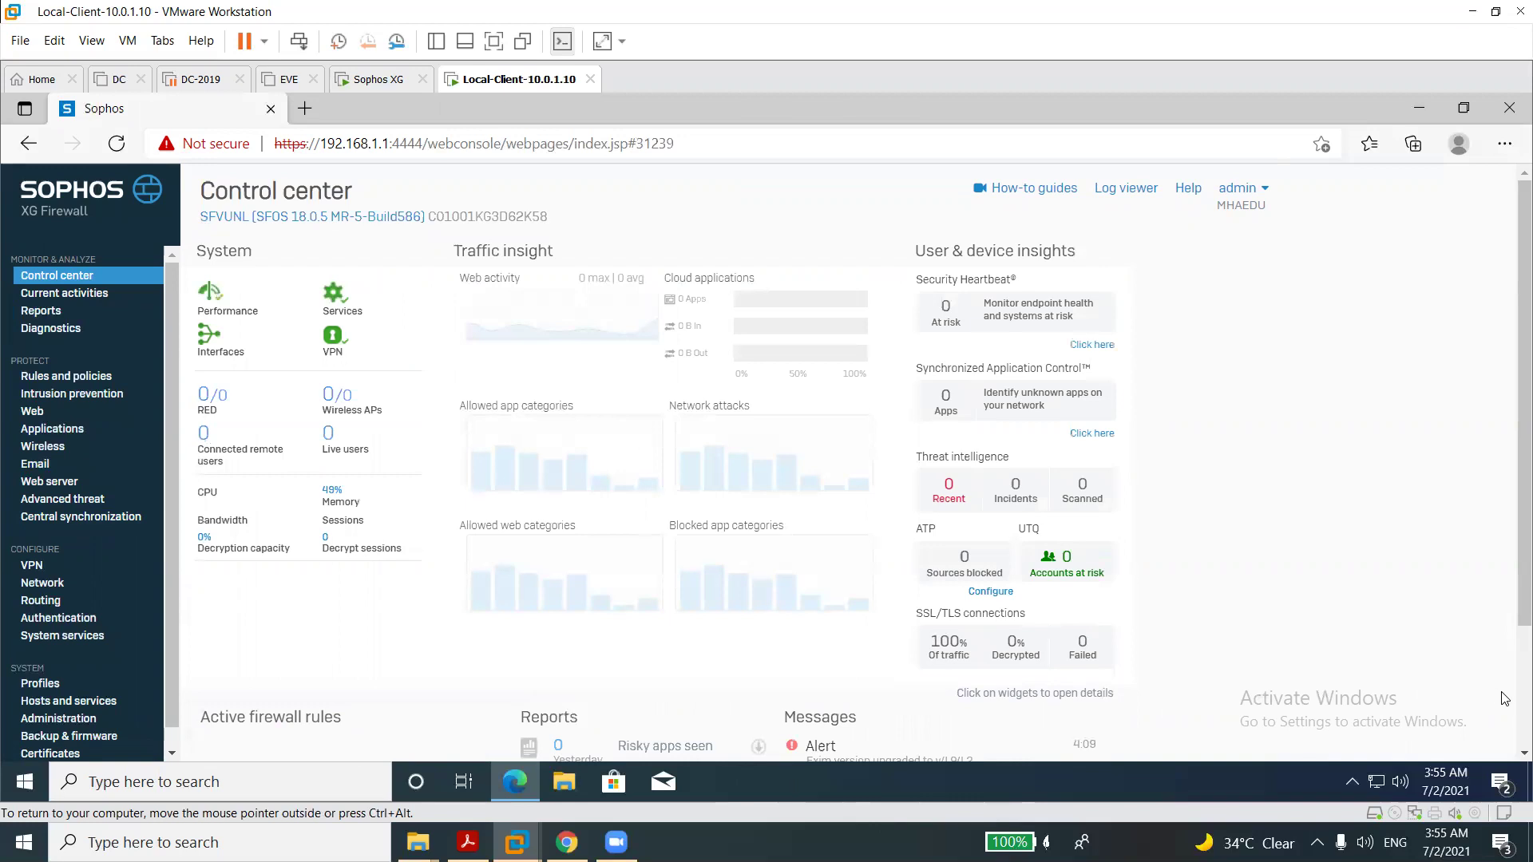
scroll(1511, 557, "down", 2)
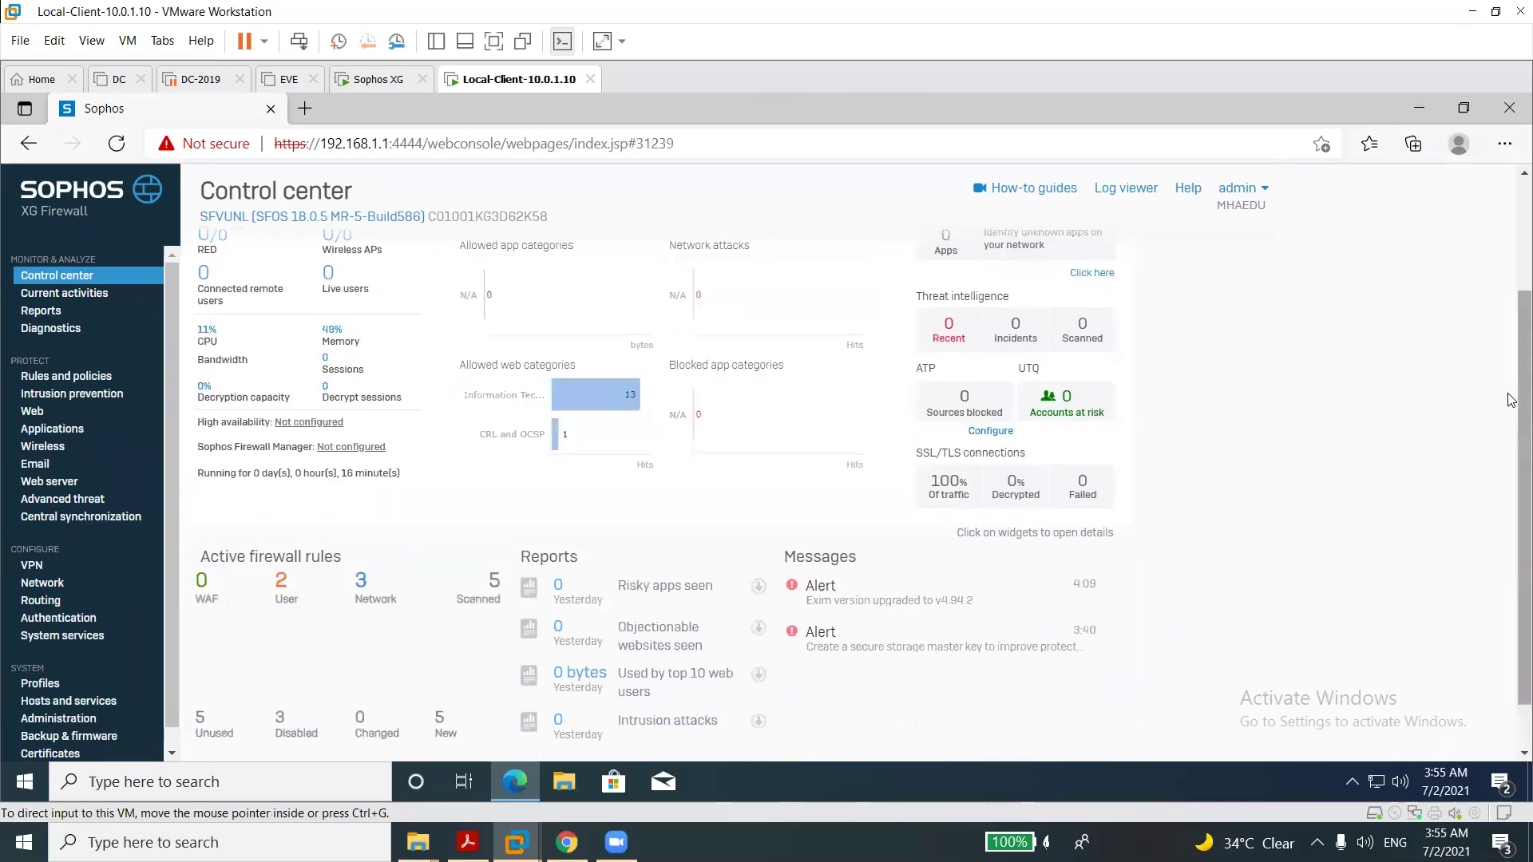
scroll(1511, 253, "up", 2)
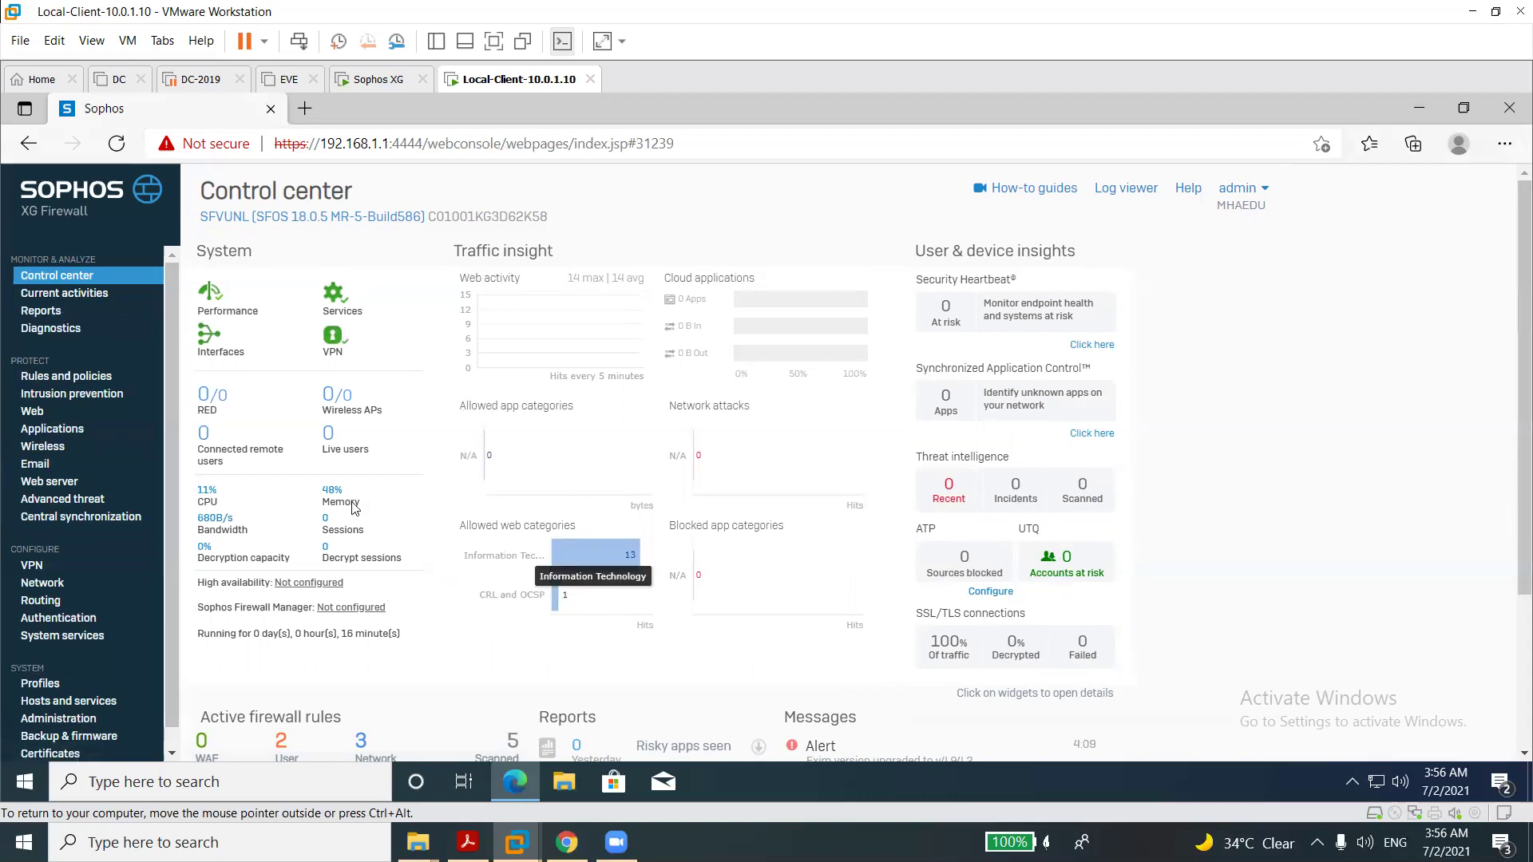
left_click(63, 297)
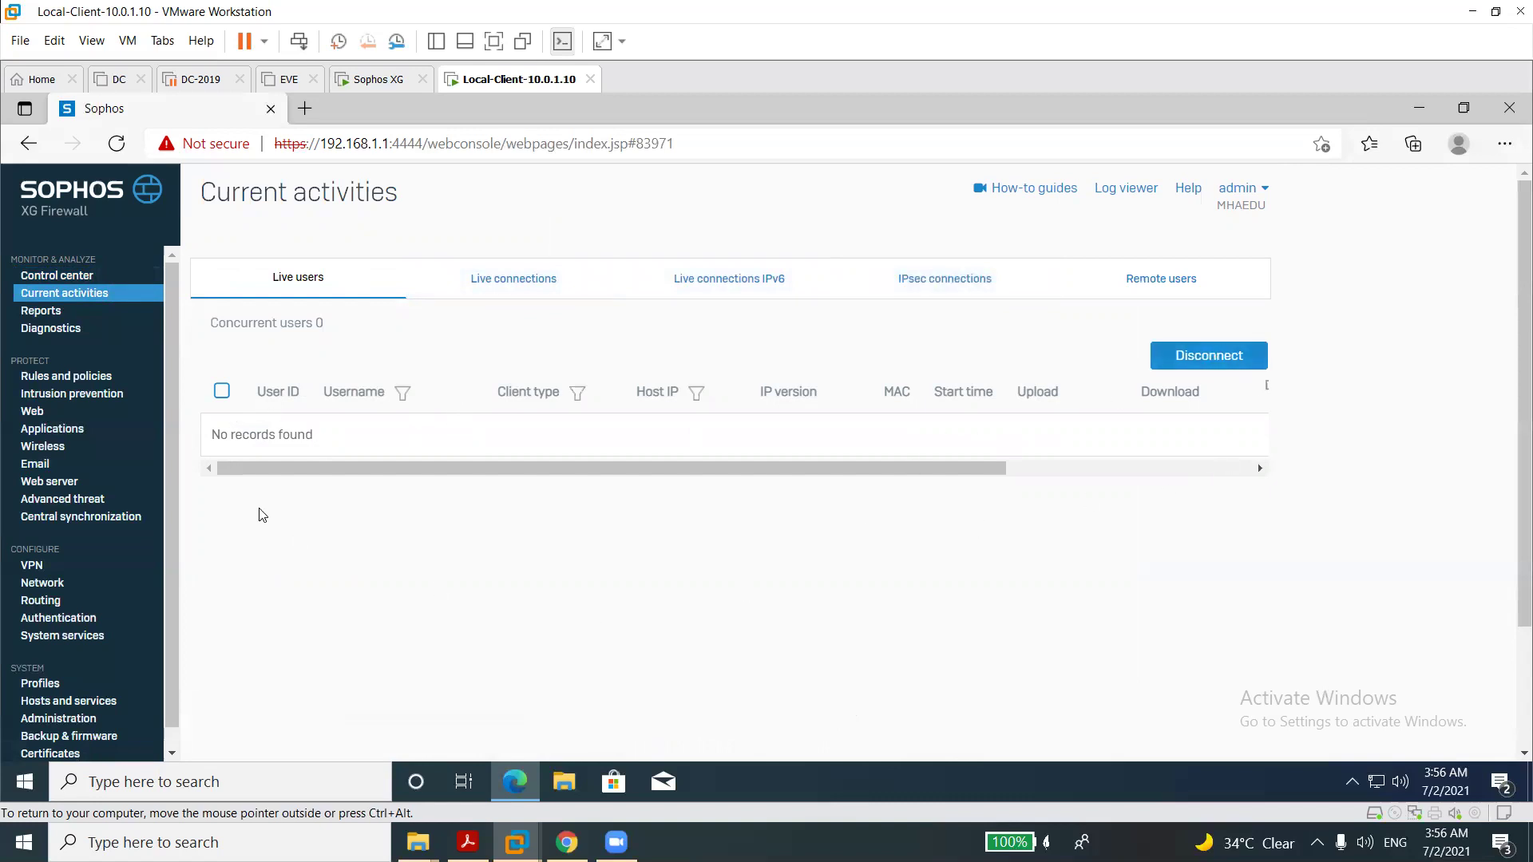
Browse the Traffic reports dashboard for 2021-07-02, then go to the Diagnostics Tools.
left_click(44, 313)
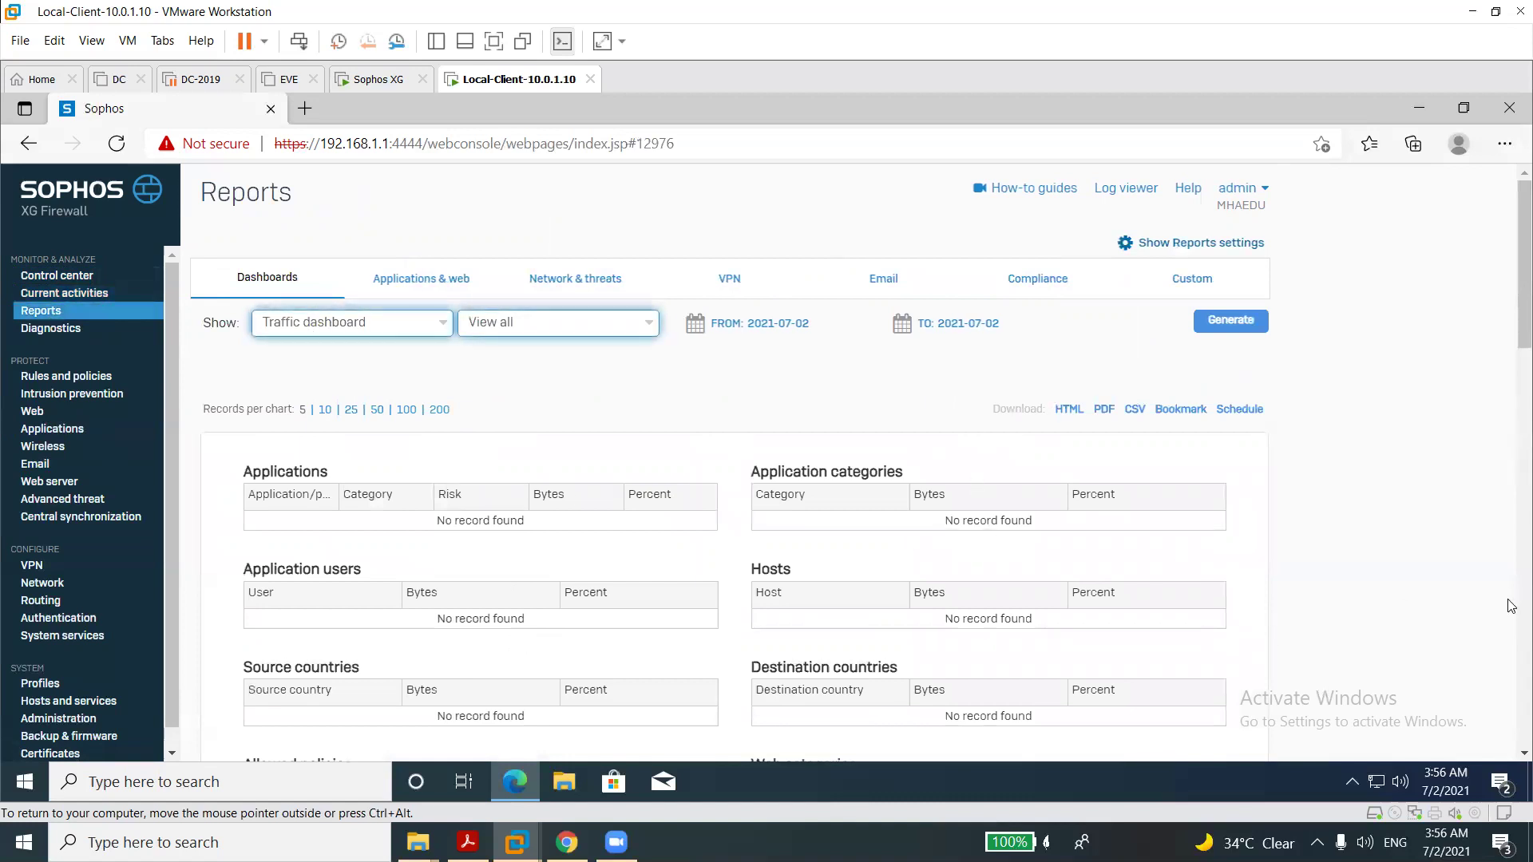
scroll(1512, 604, "down", 5)
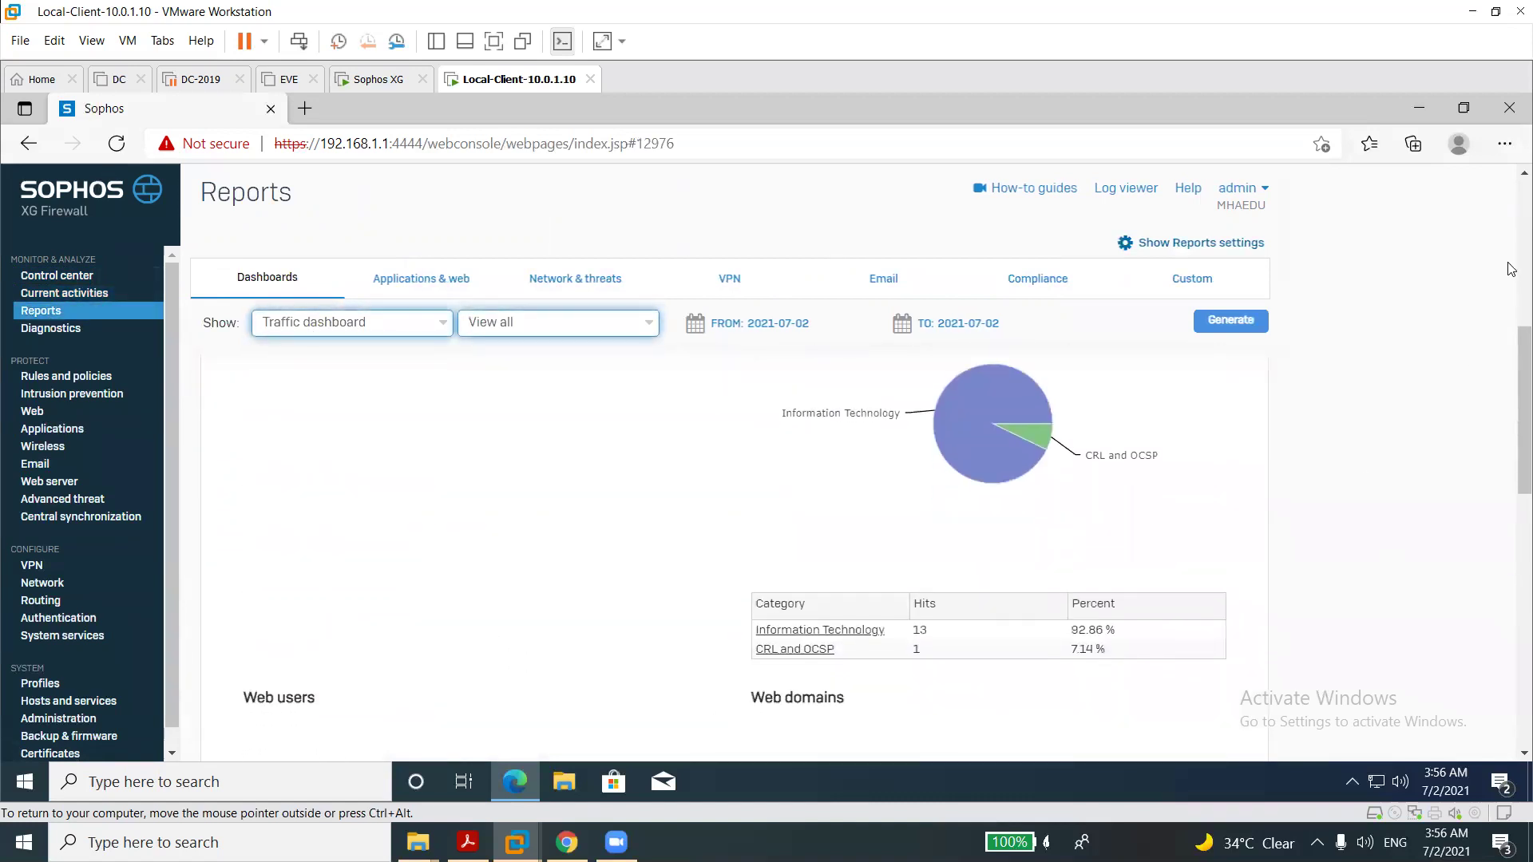
scroll(1511, 252, "up", 6)
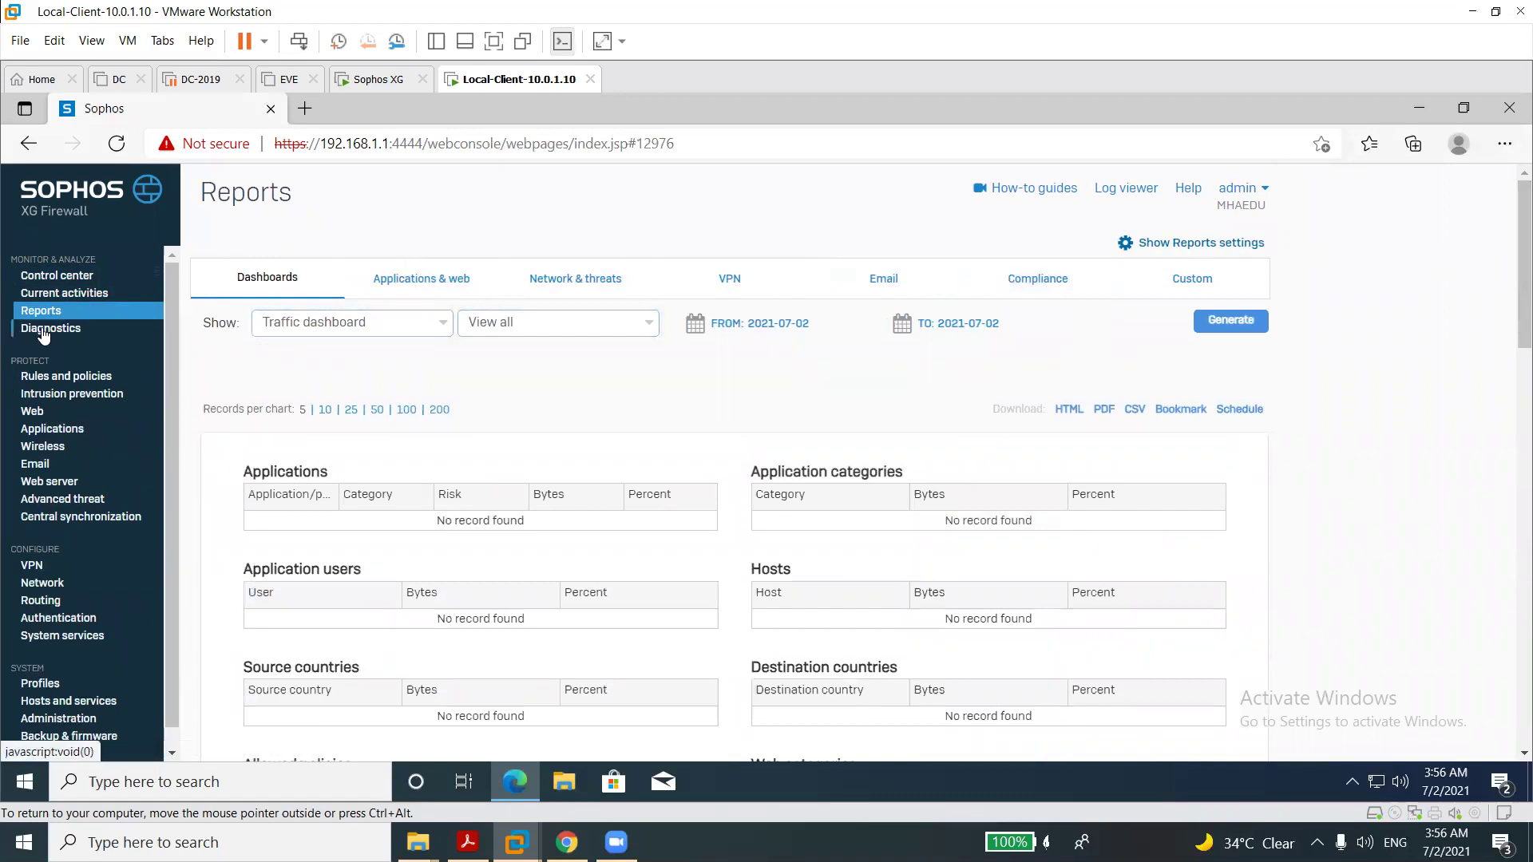
left_click(44, 331)
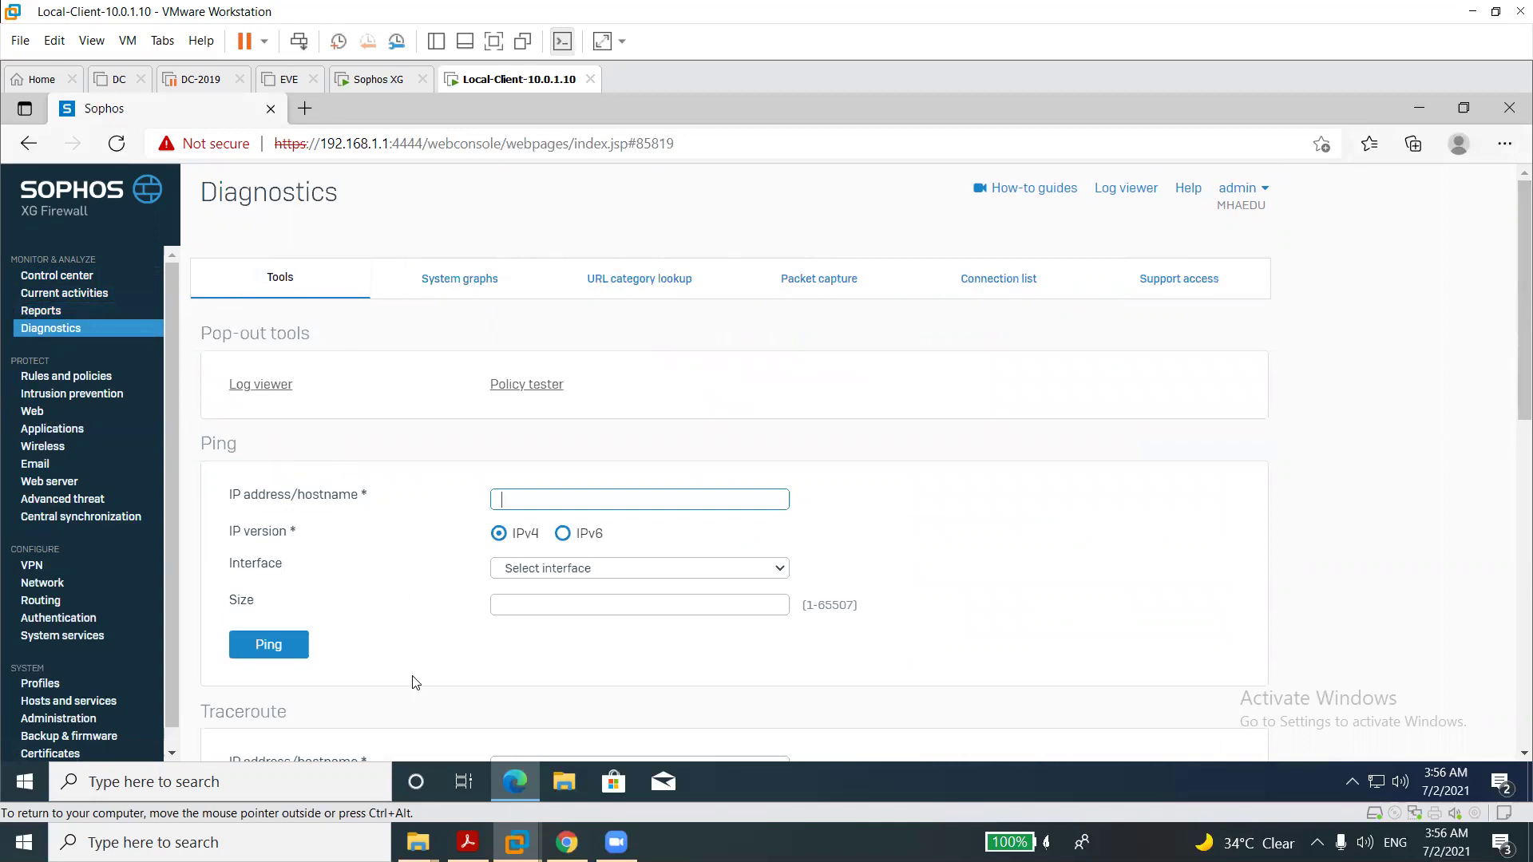
Review the Consolidated troubleshooting report and its Reason field, then show System graphs for Today.
scroll(415, 683, "down", 8)
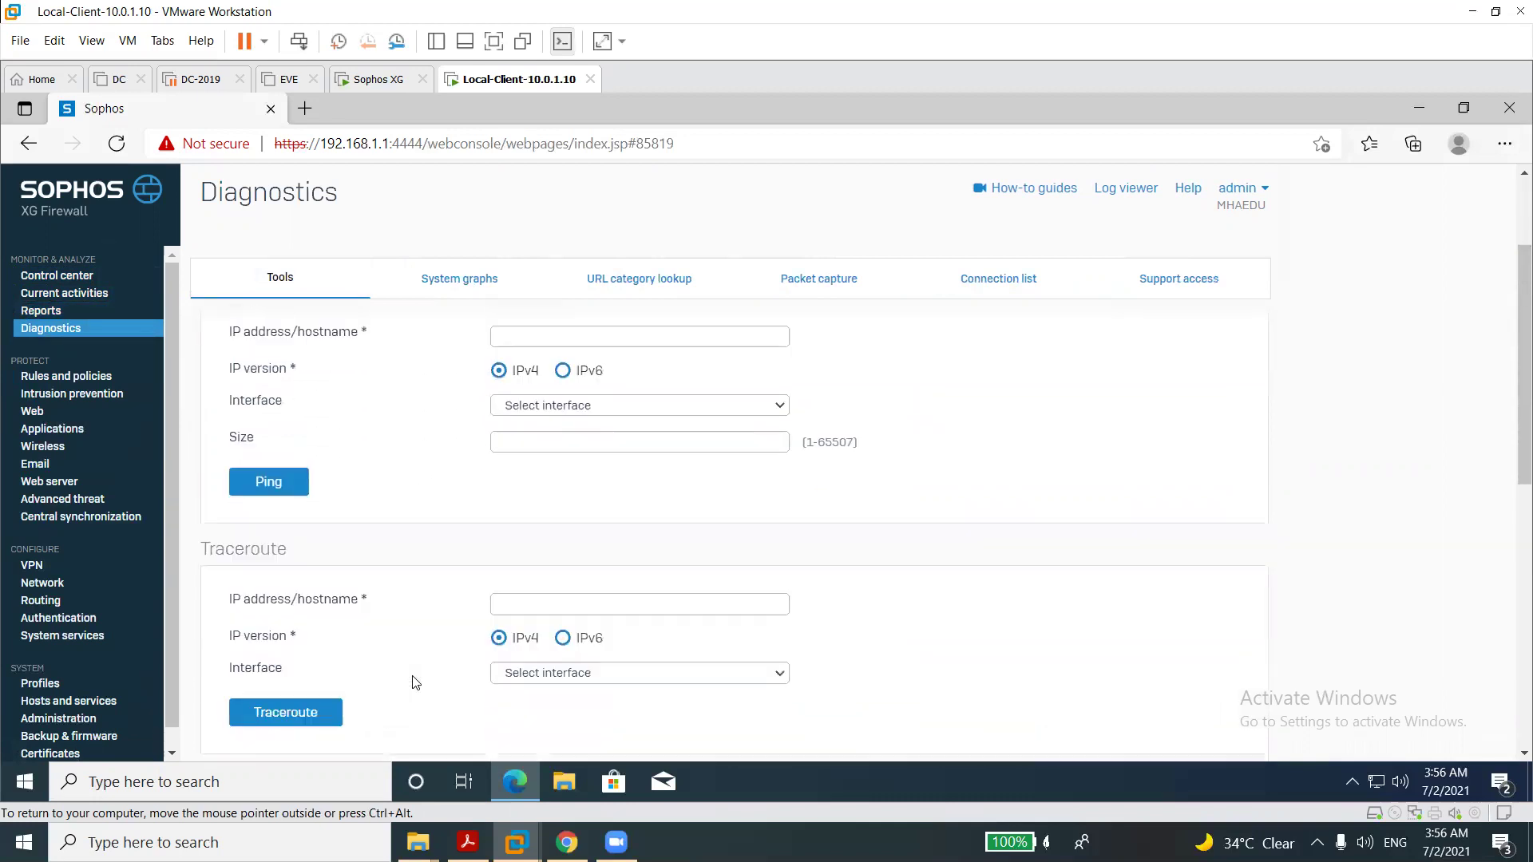
scroll(414, 682, "up", 1)
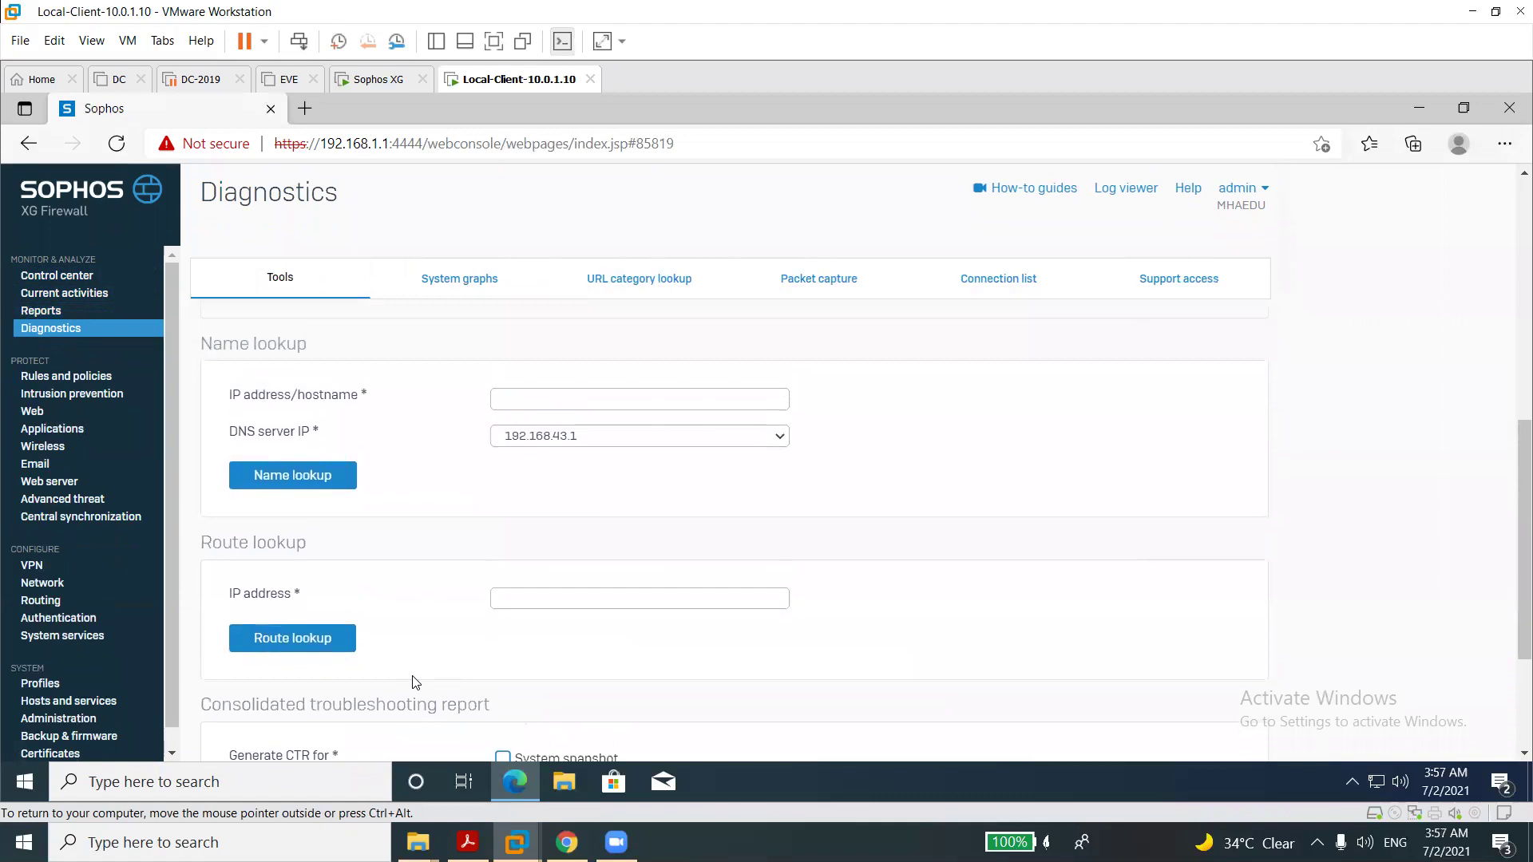
scroll(415, 683, "up", 2)
scroll(414, 682, "up", 1)
scroll(415, 682, "down", 4)
scroll(415, 683, "down", 1)
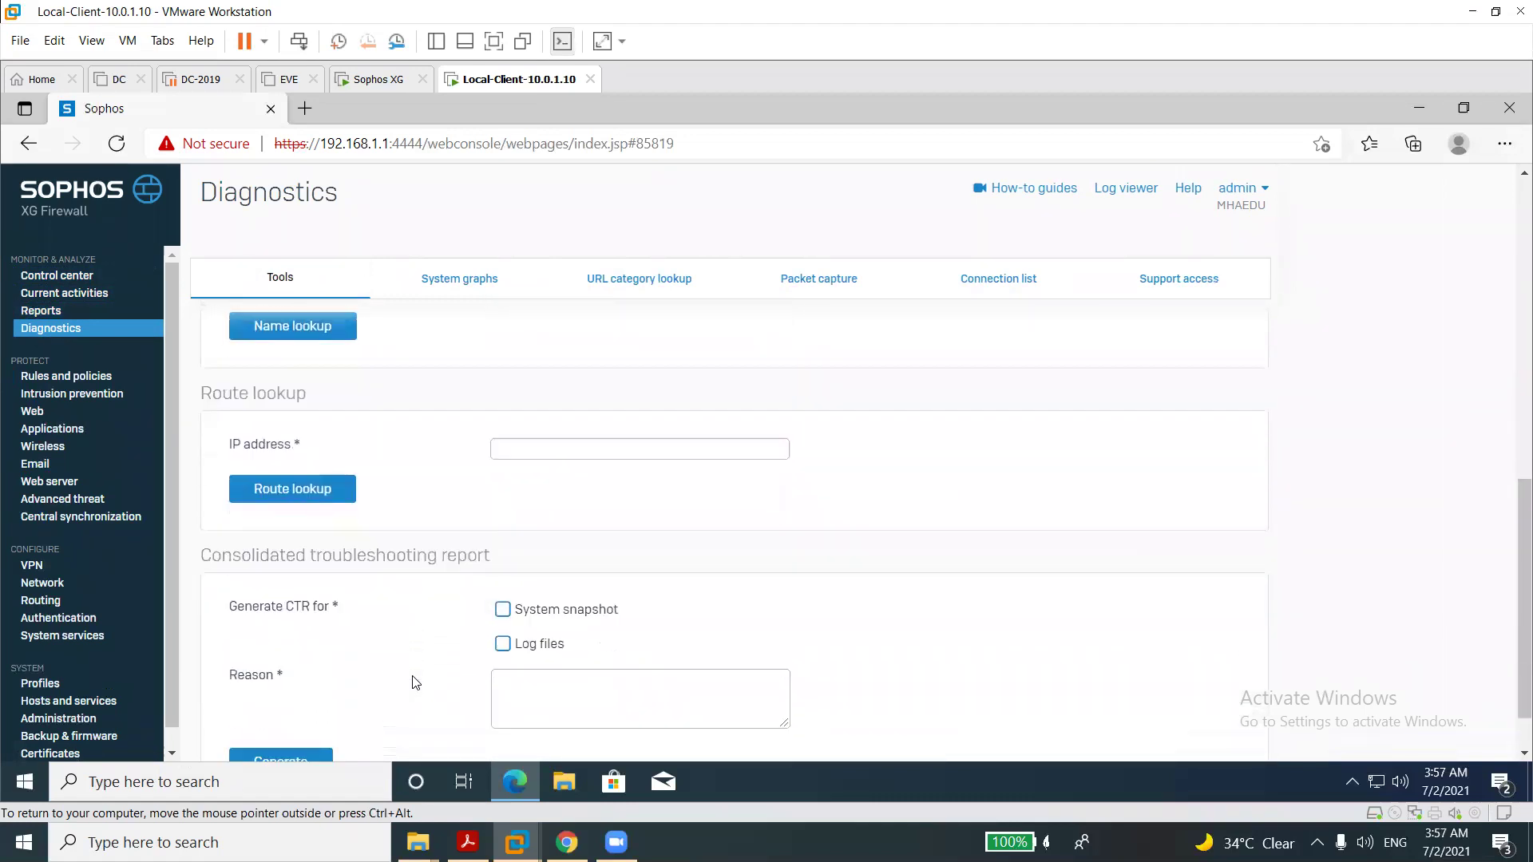
triple_click(428, 545)
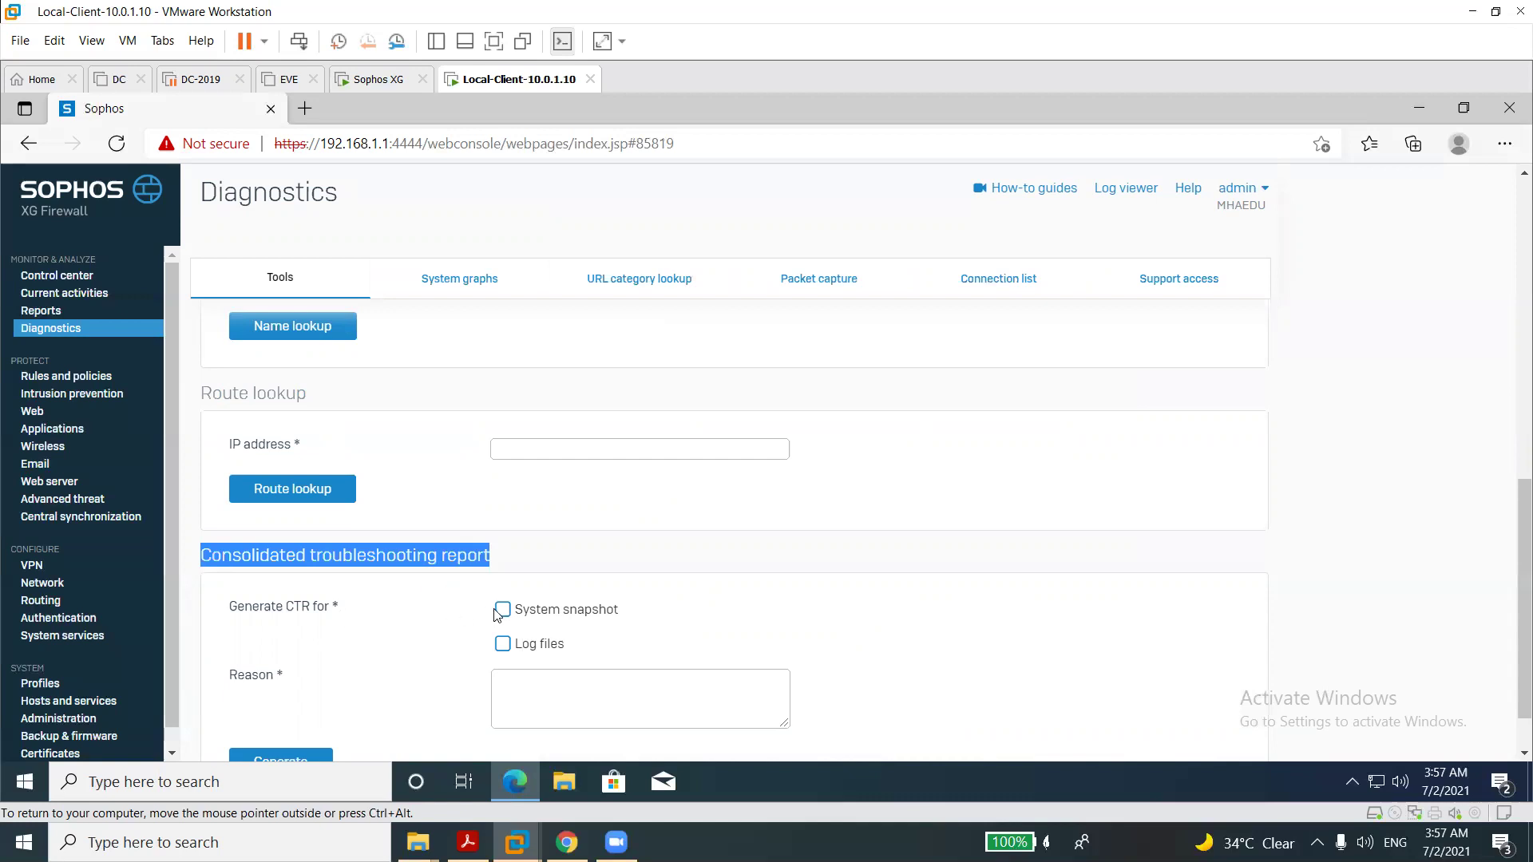
left_click(535, 712)
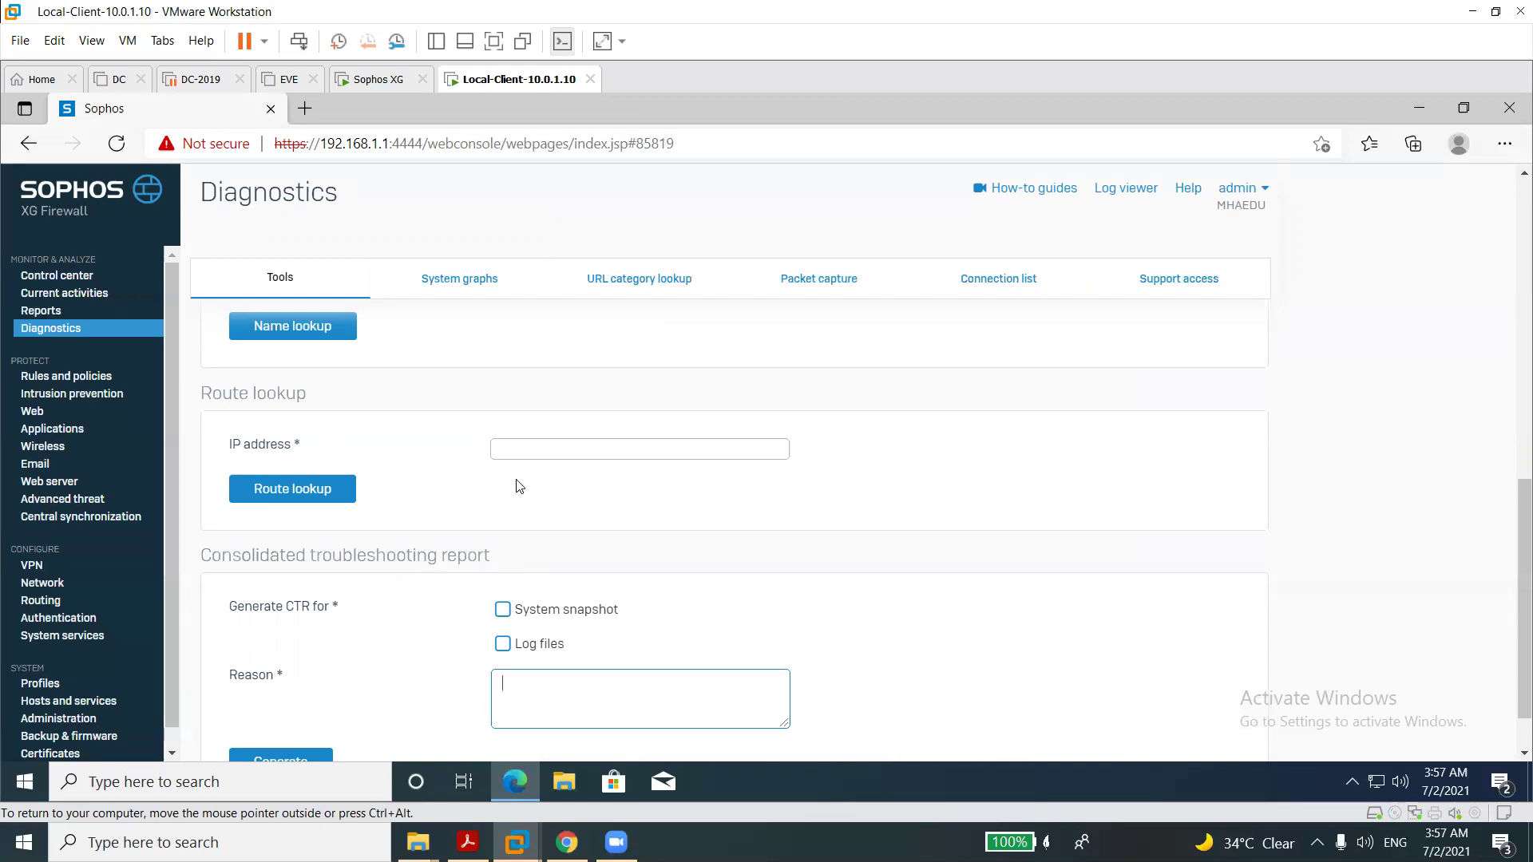
left_click(469, 281)
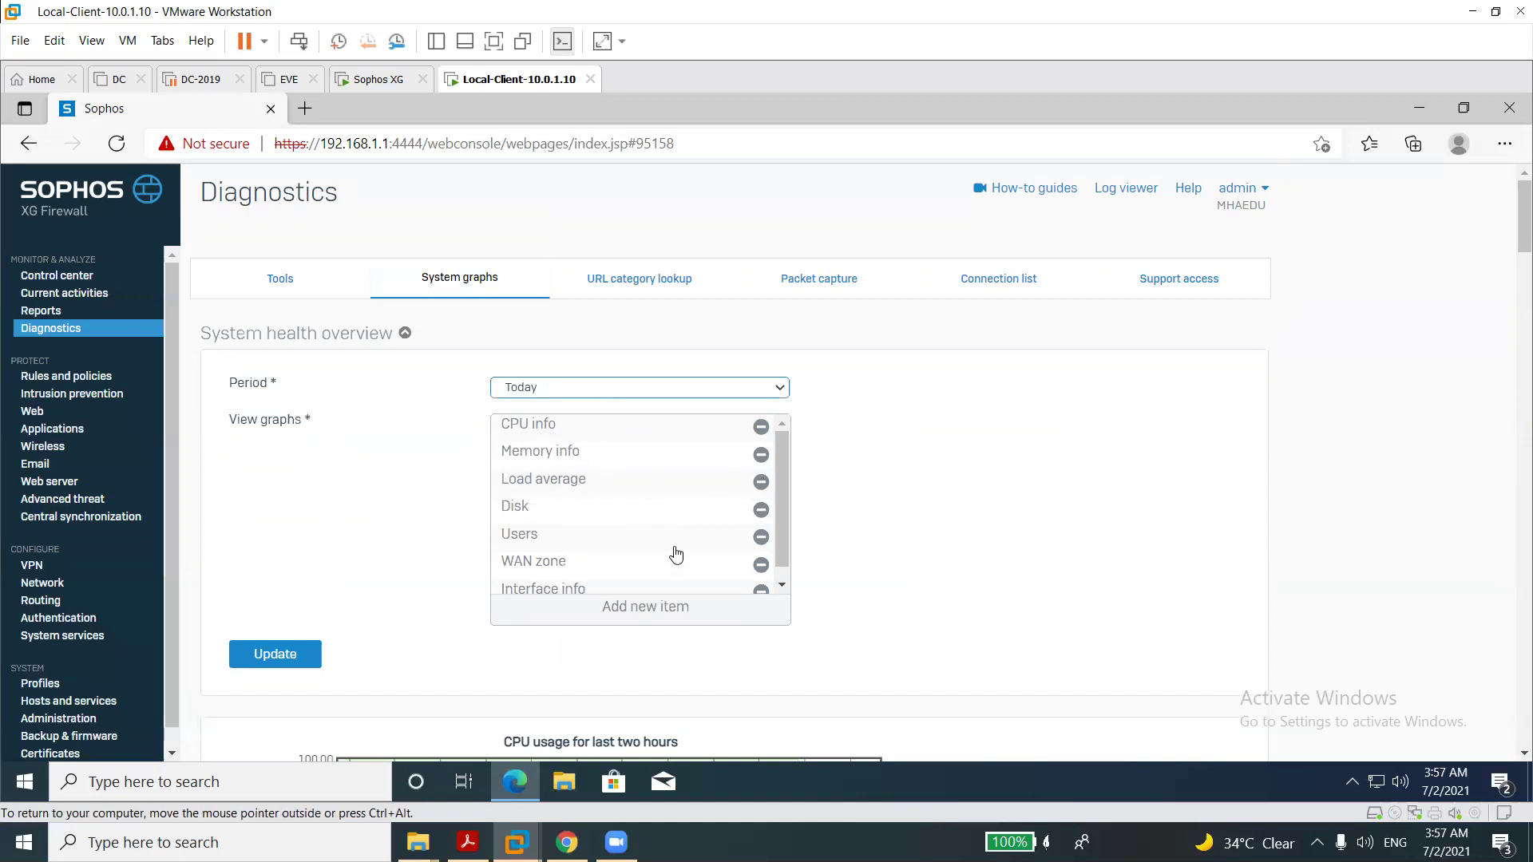
Remove the CPU, Memory, Interface, Disk, Load average and Users graphs, leaving only WAN zone.
mouse_move(1511, 222)
left_mouse_down()
mouse_move(1511, 399)
mouse_move(1413, 152)
left_mouse_up()
left_click(651, 617)
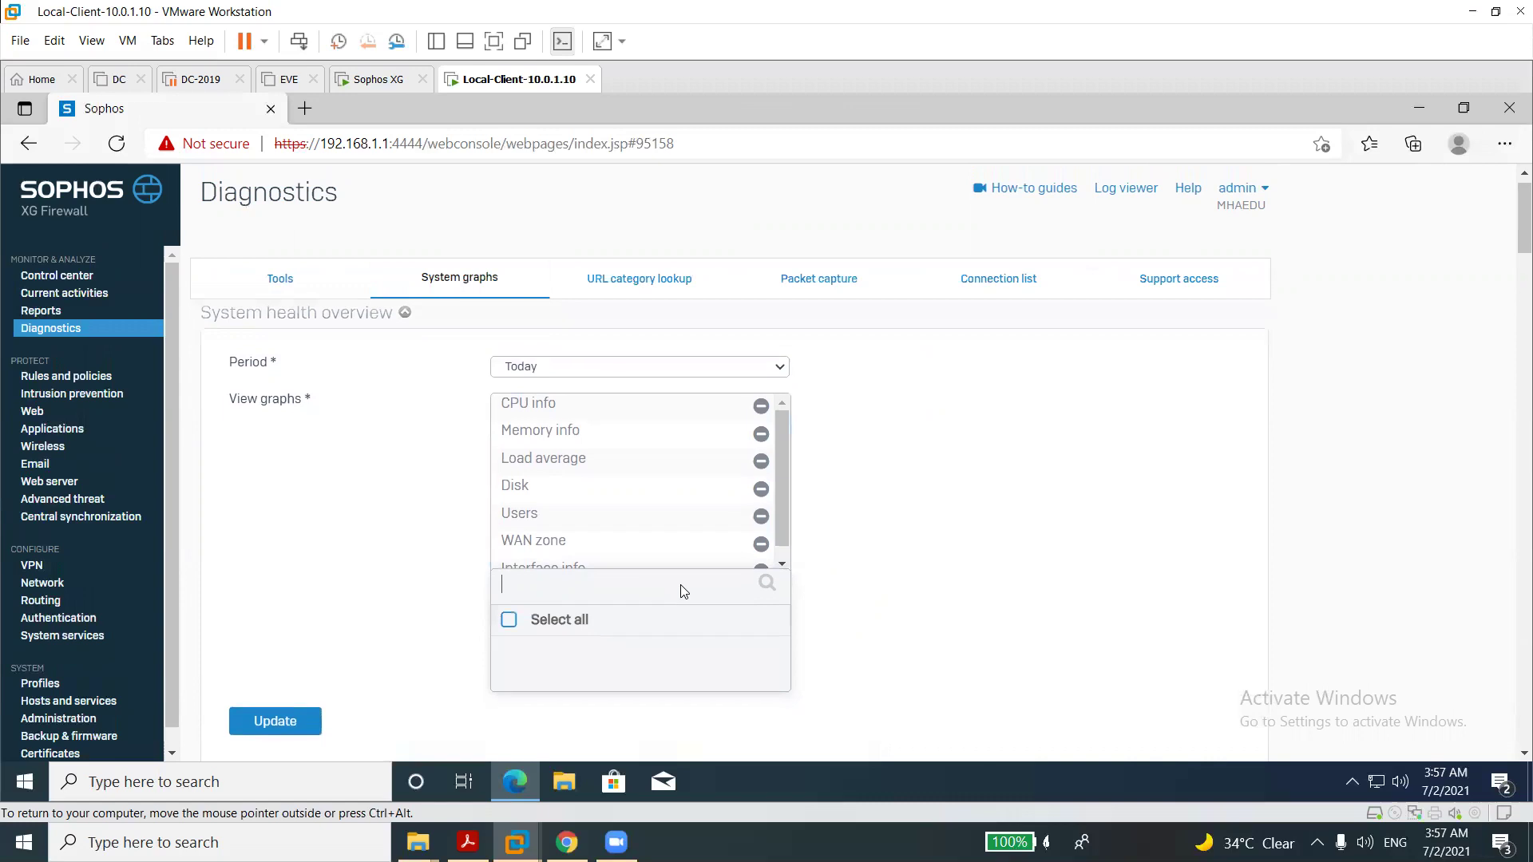
left_click(509, 622)
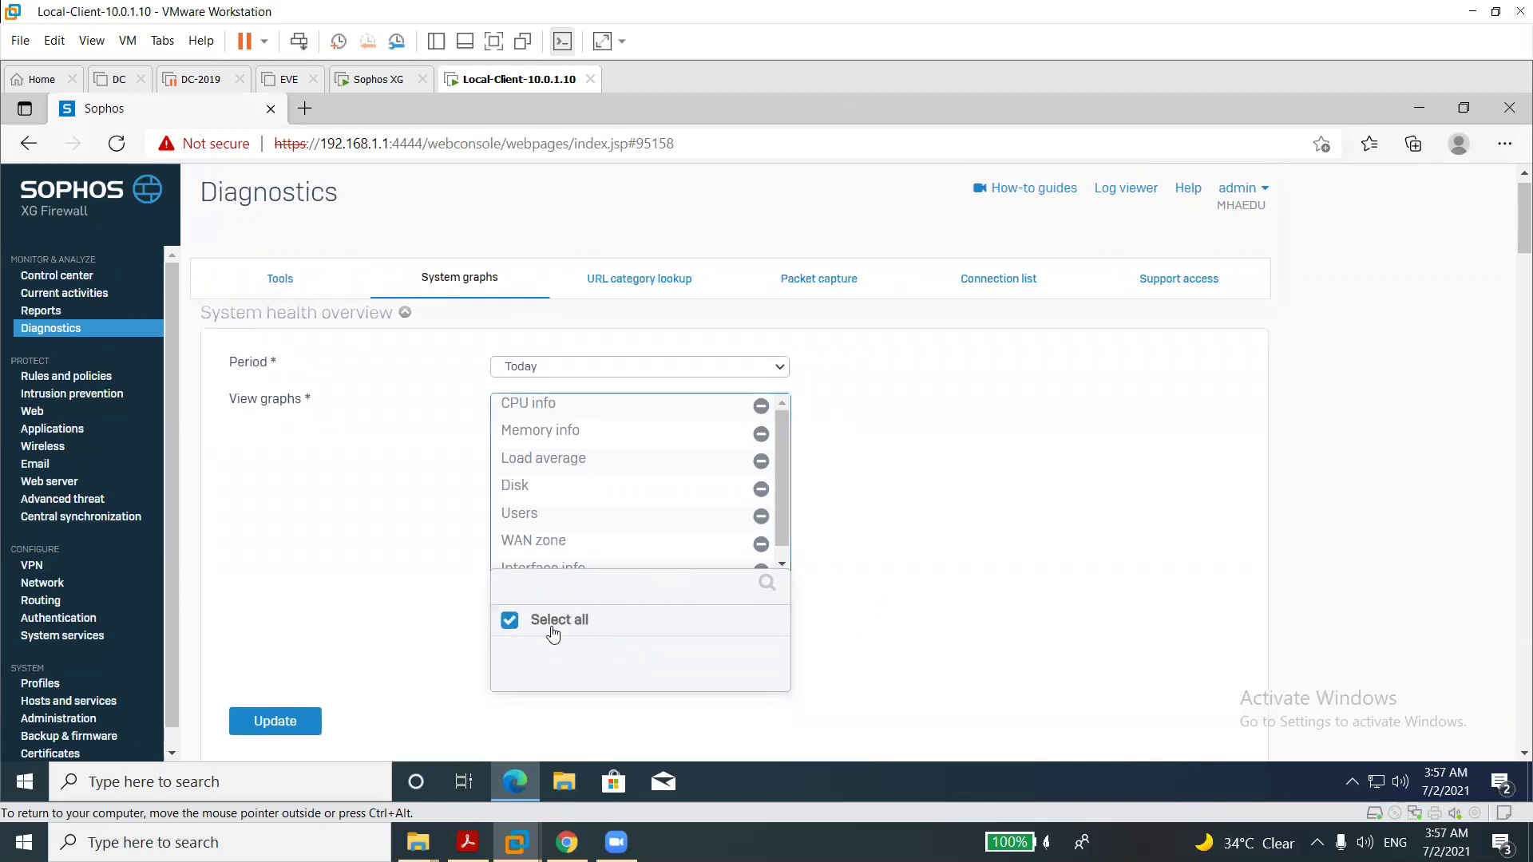
left_click(517, 629)
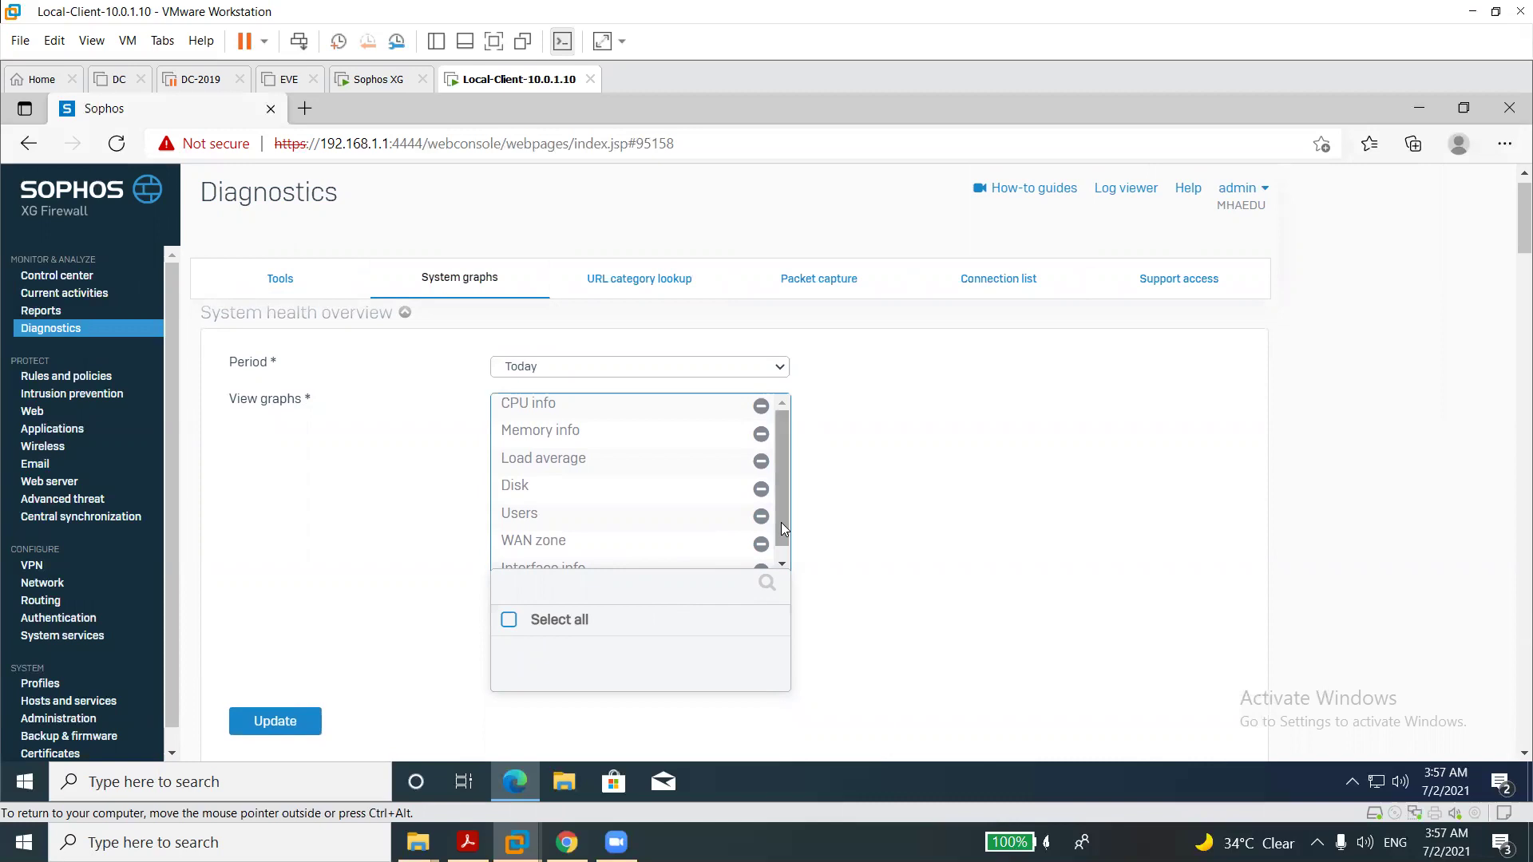
left_click_drag(782, 525, 781, 546)
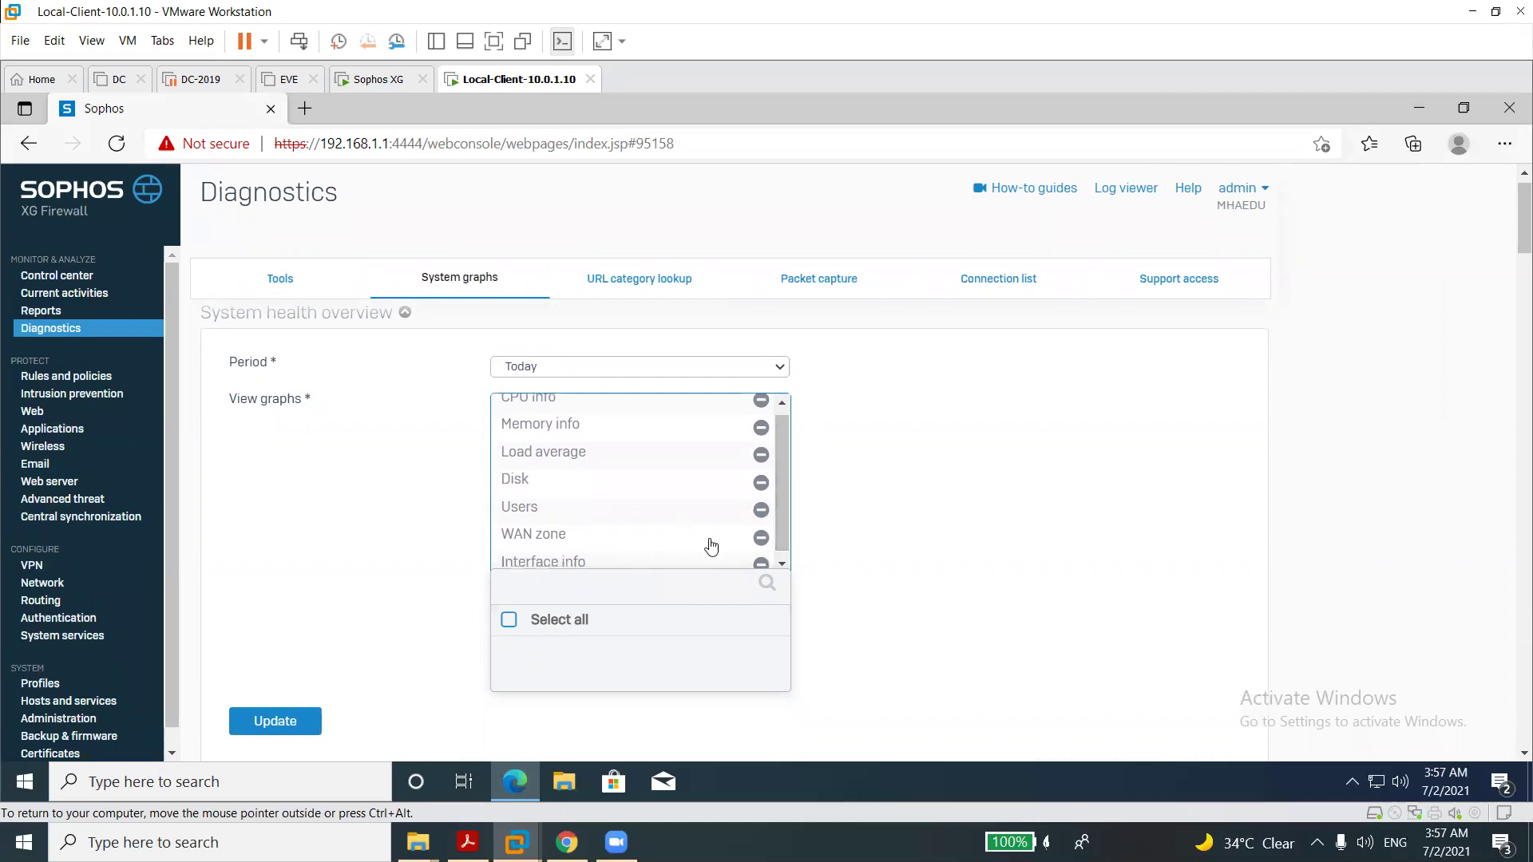
left_click(760, 401)
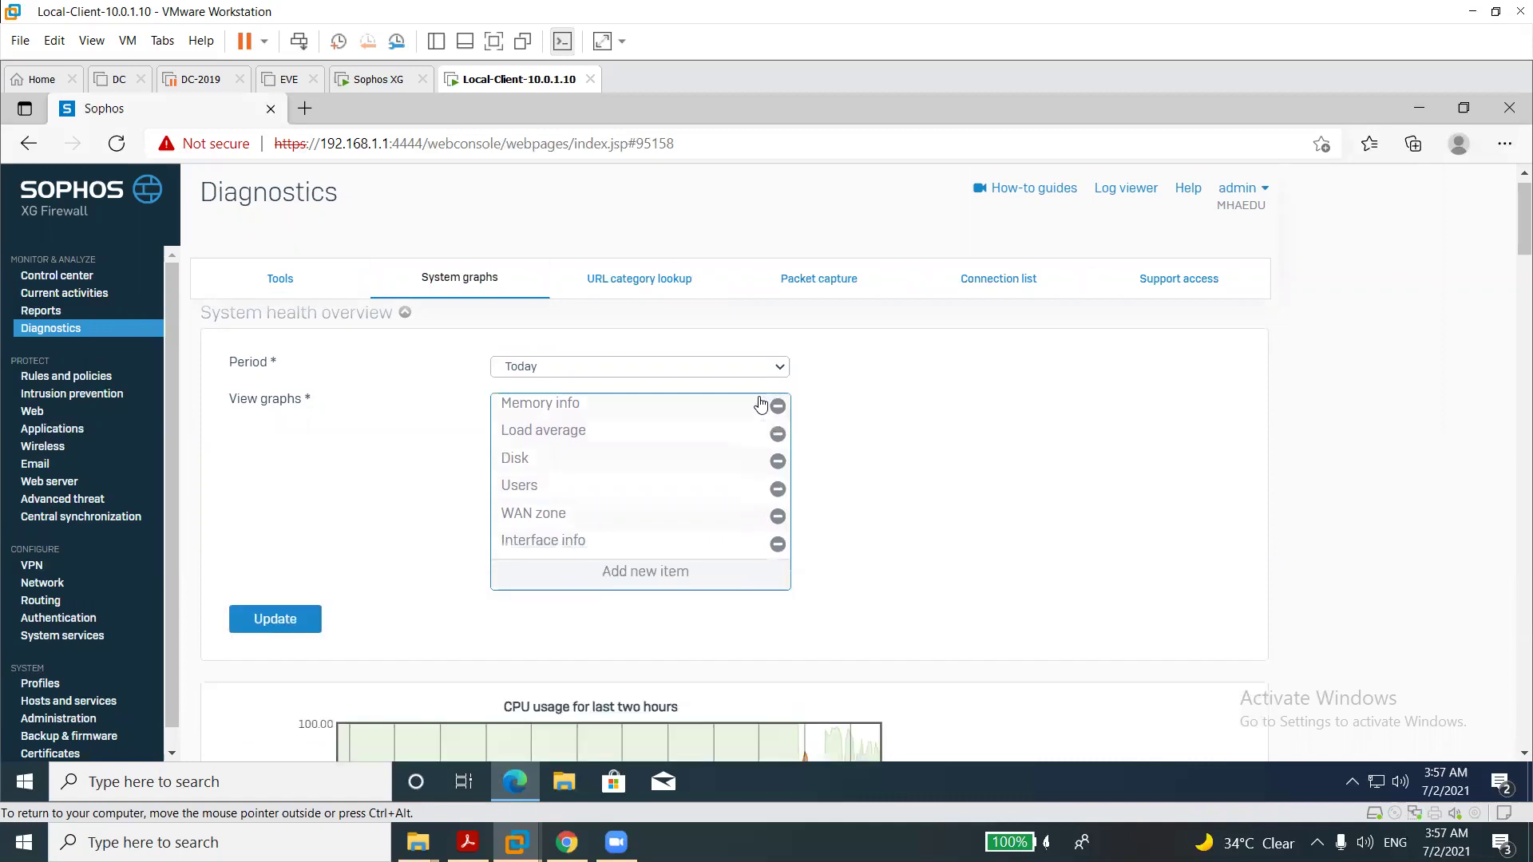
left_click(778, 405)
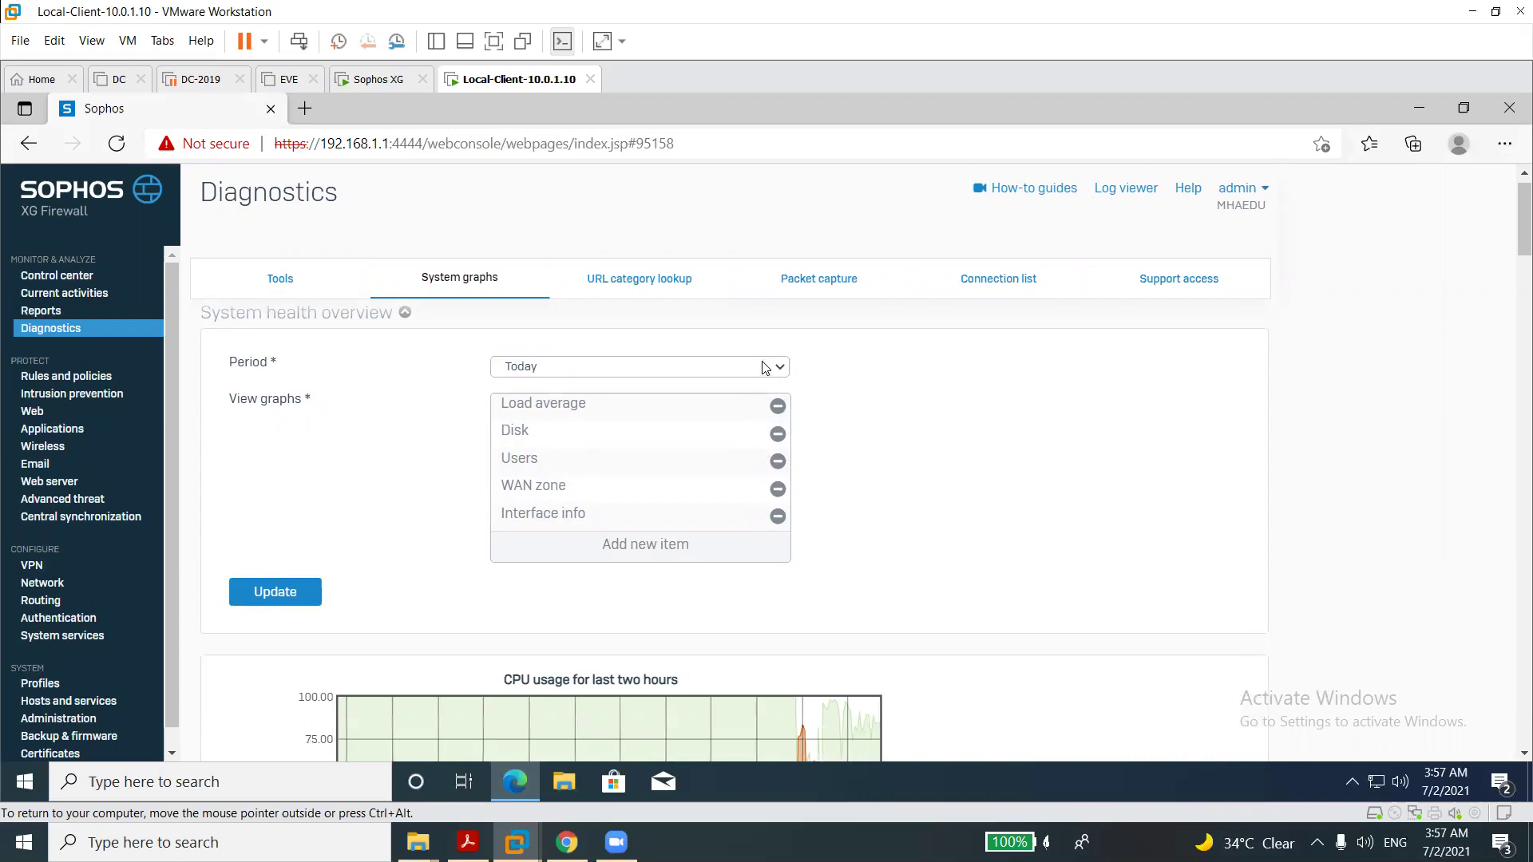
left_click(778, 518)
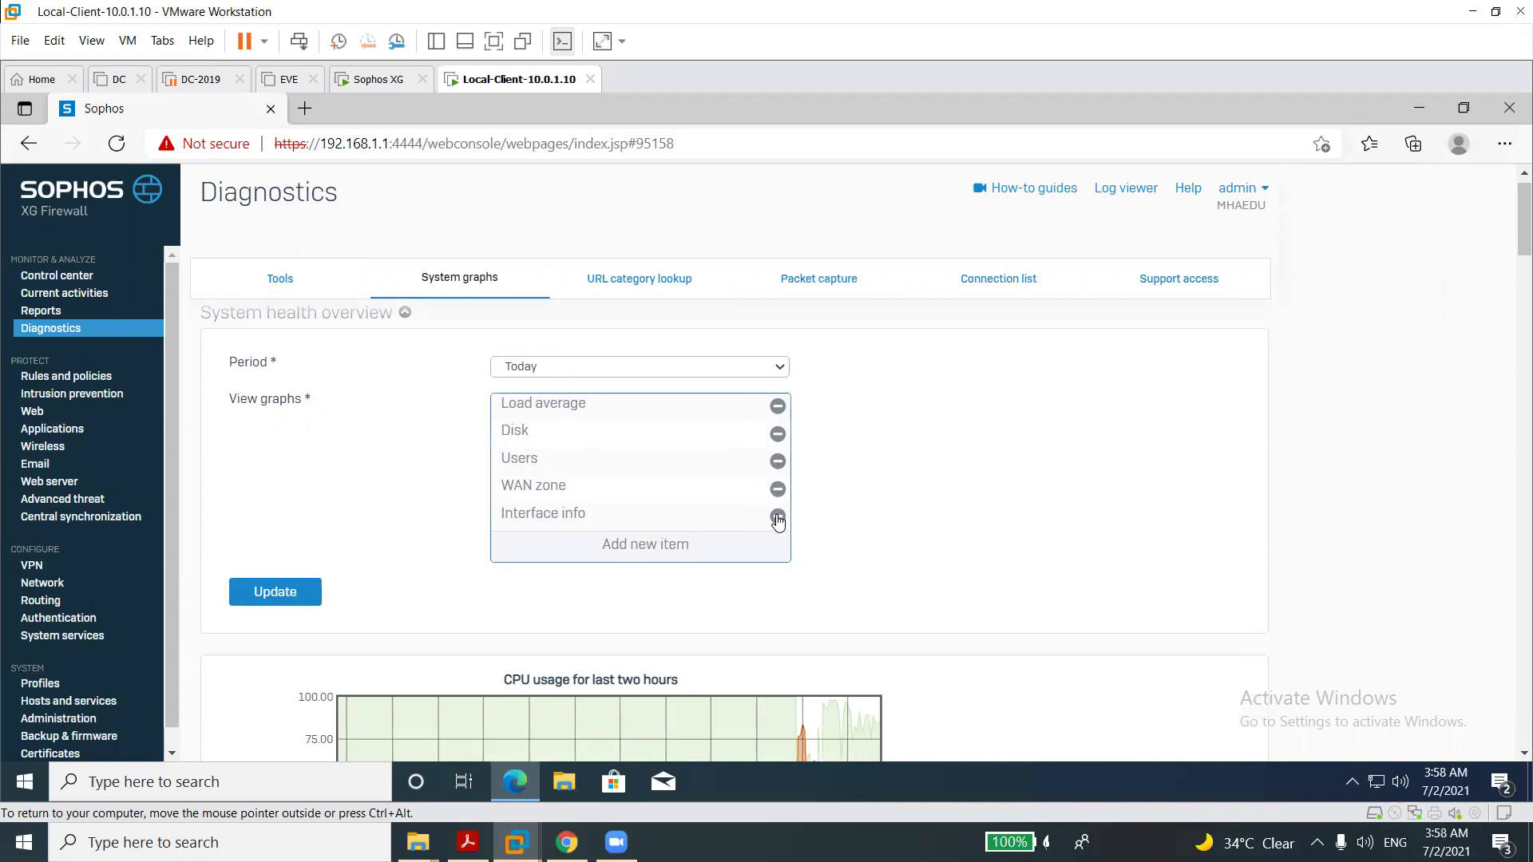
left_click(778, 435)
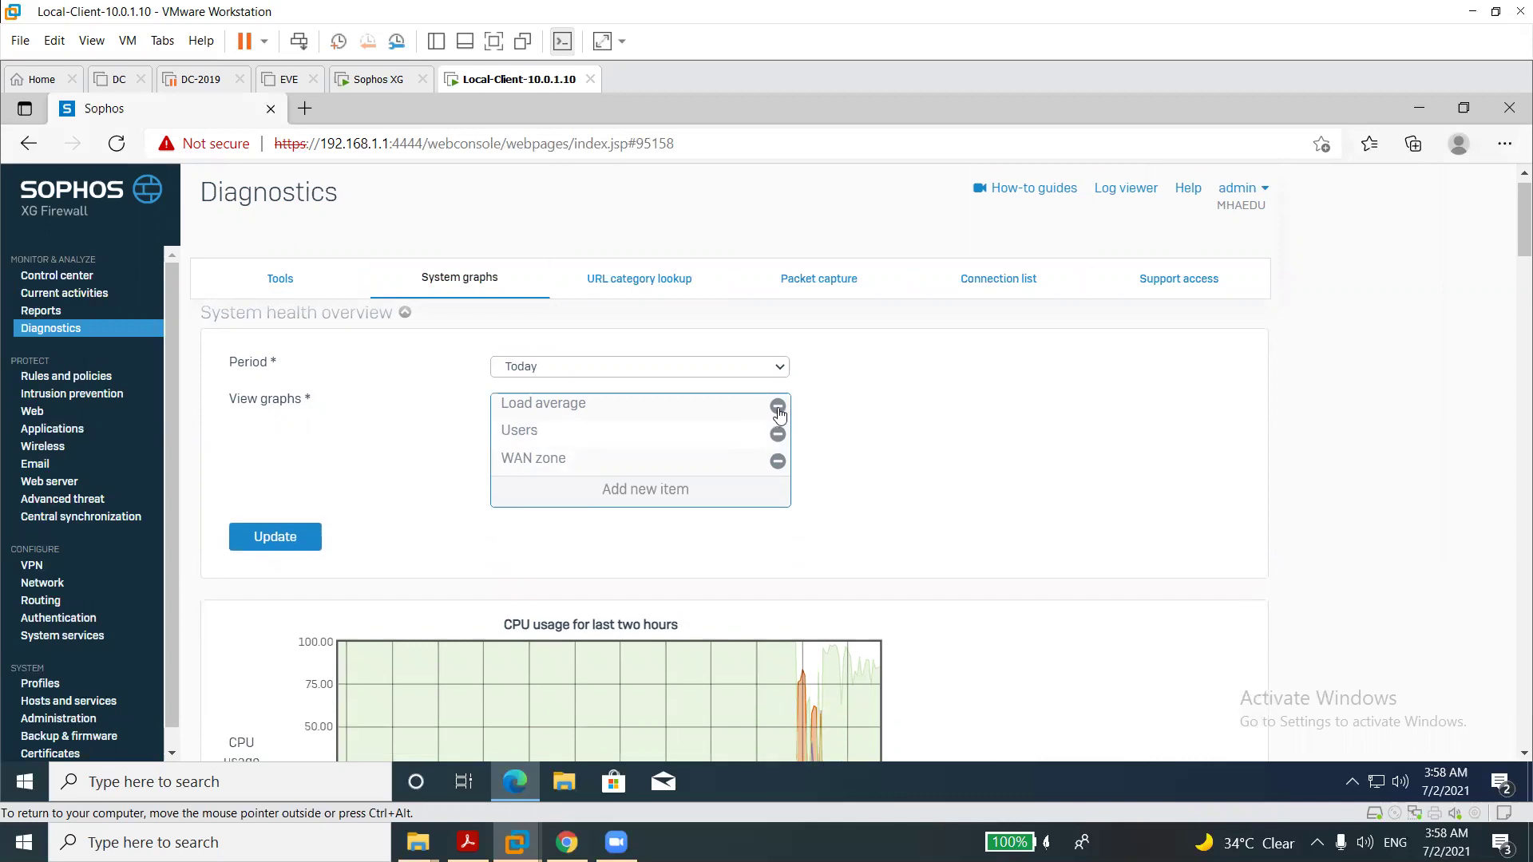
left_click(778, 405)
left_click(777, 407)
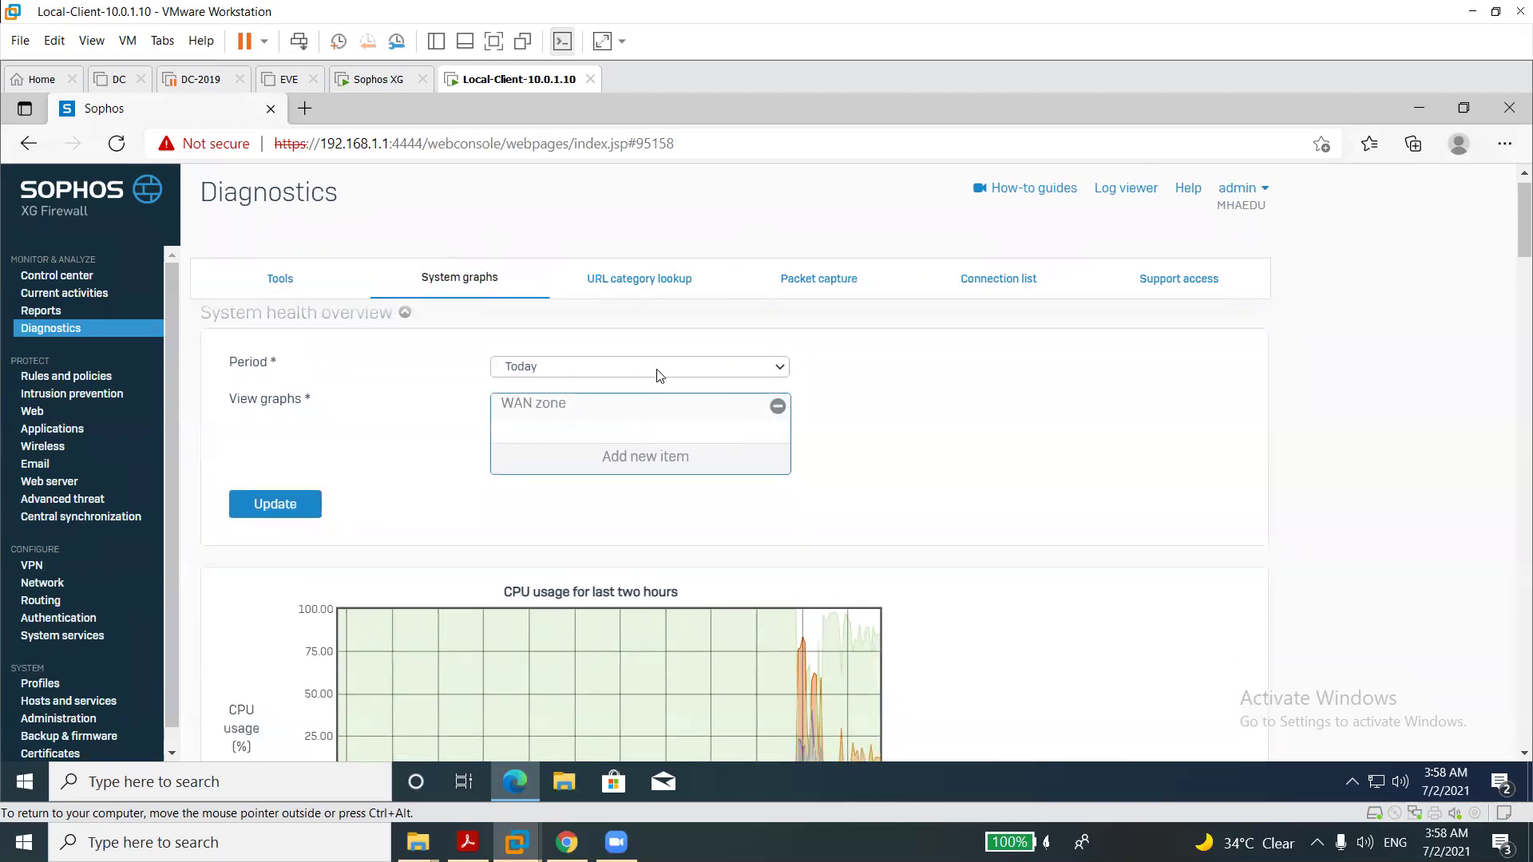
Set the graph period to Yearly, then move to the URL category lookup.
left_click(661, 372)
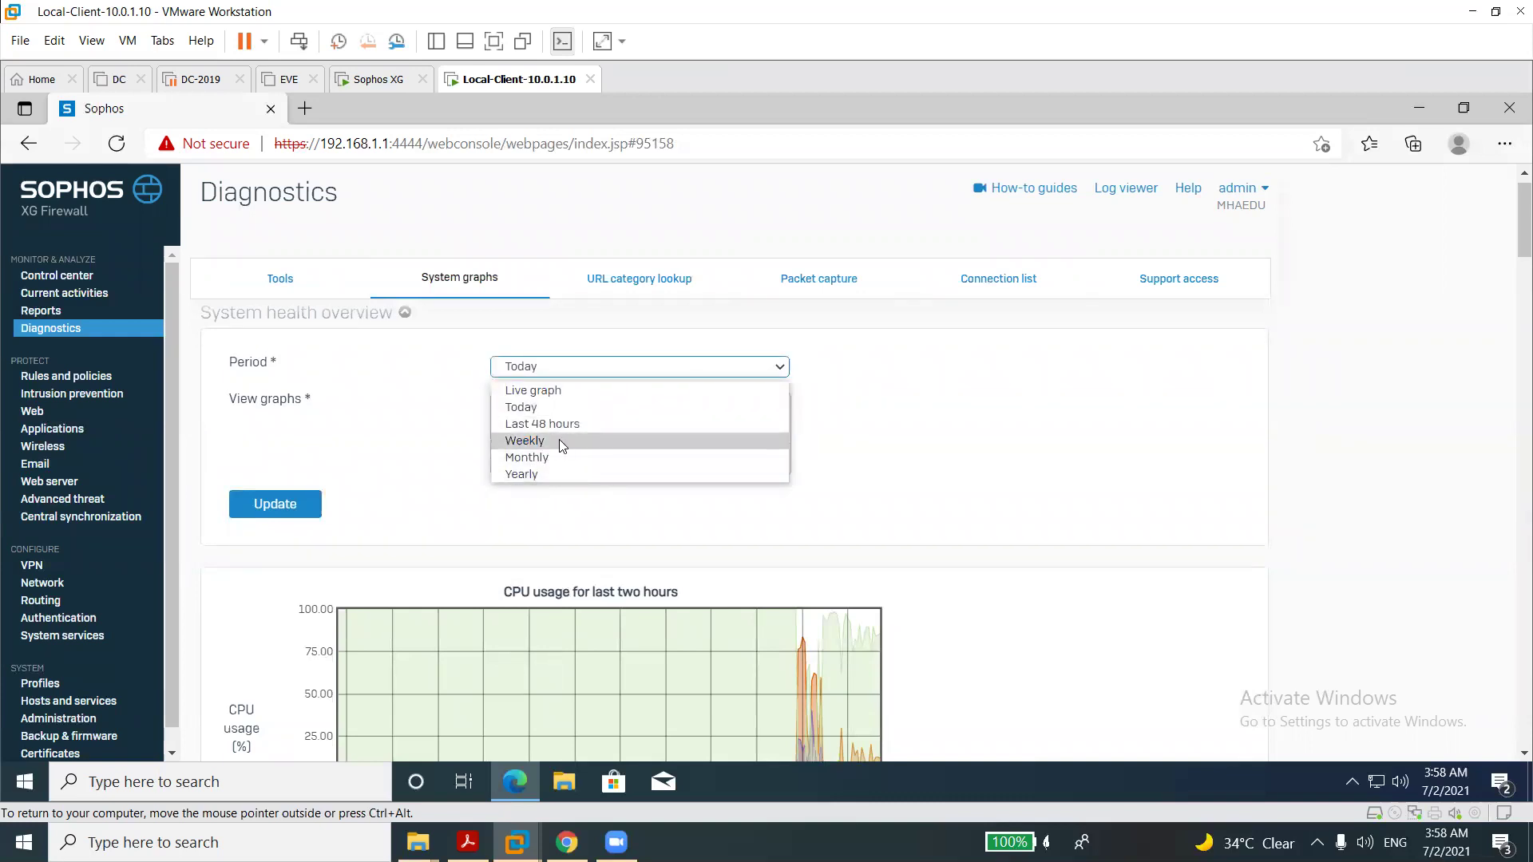
left_click(593, 391)
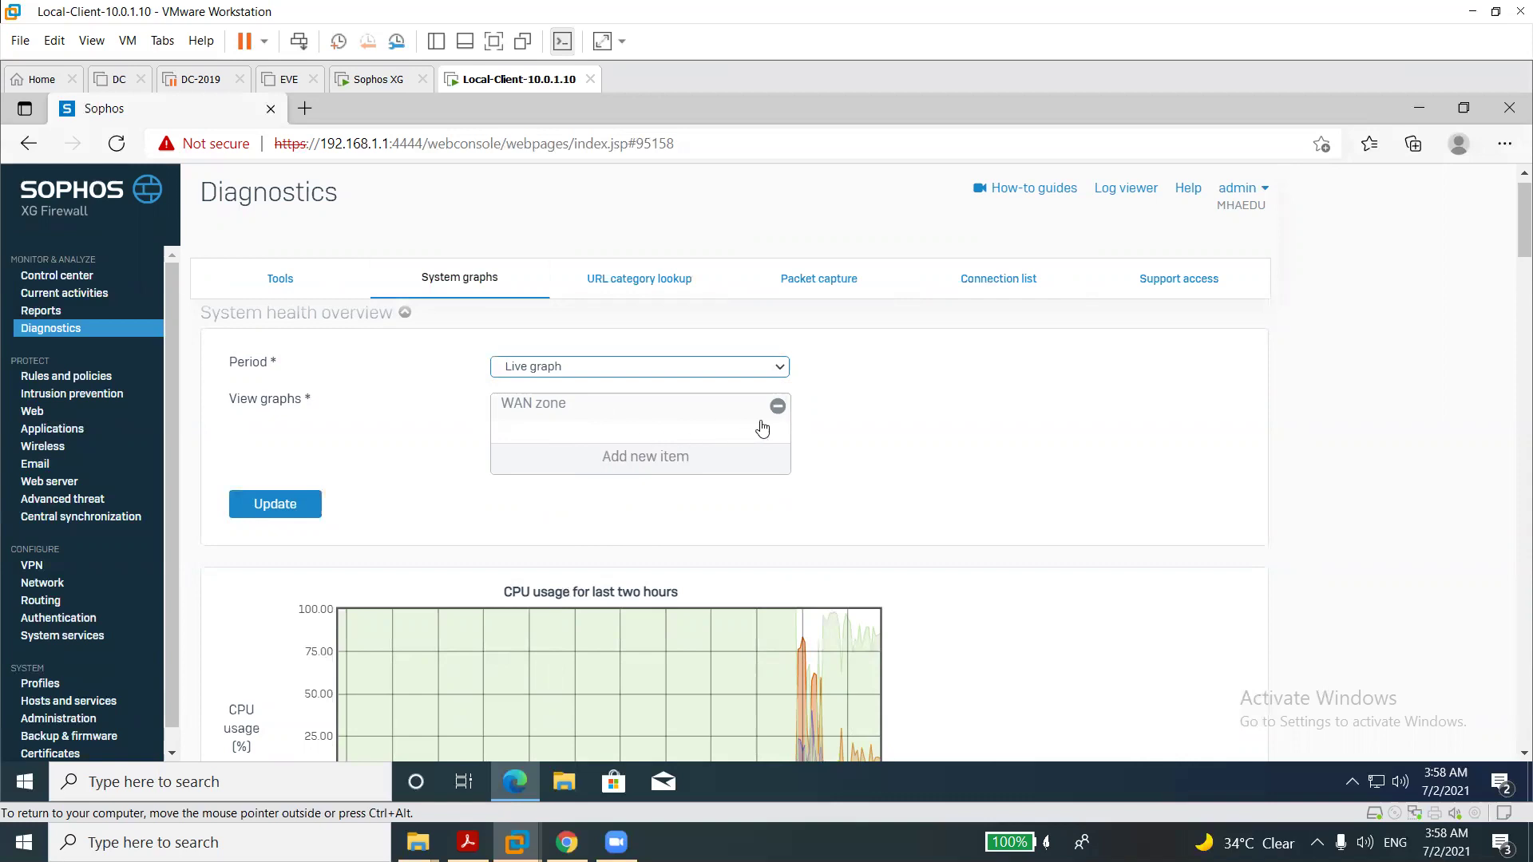
left_click(708, 368)
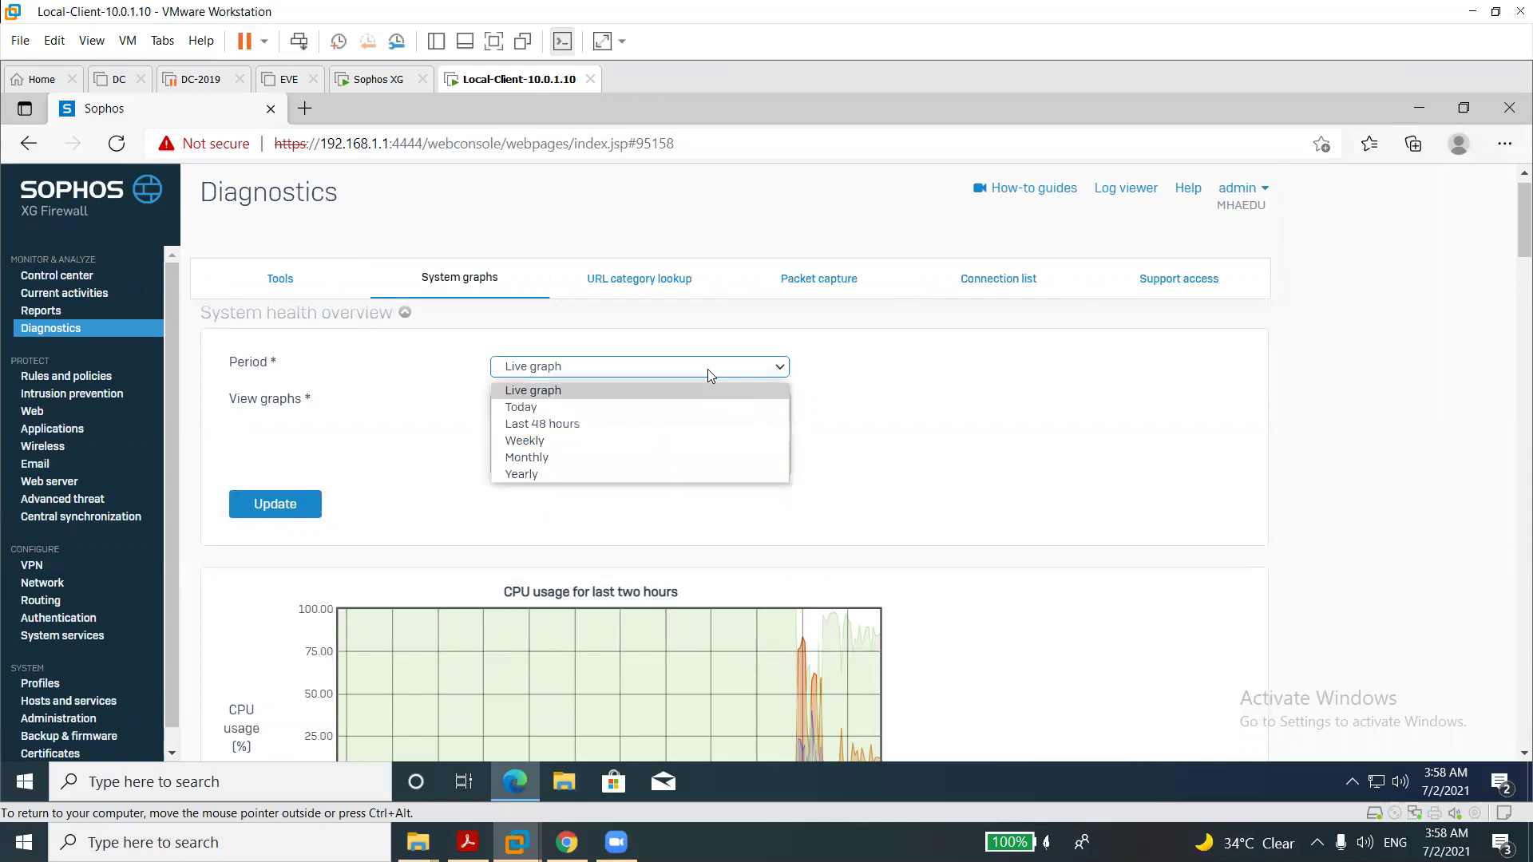
left_click(583, 474)
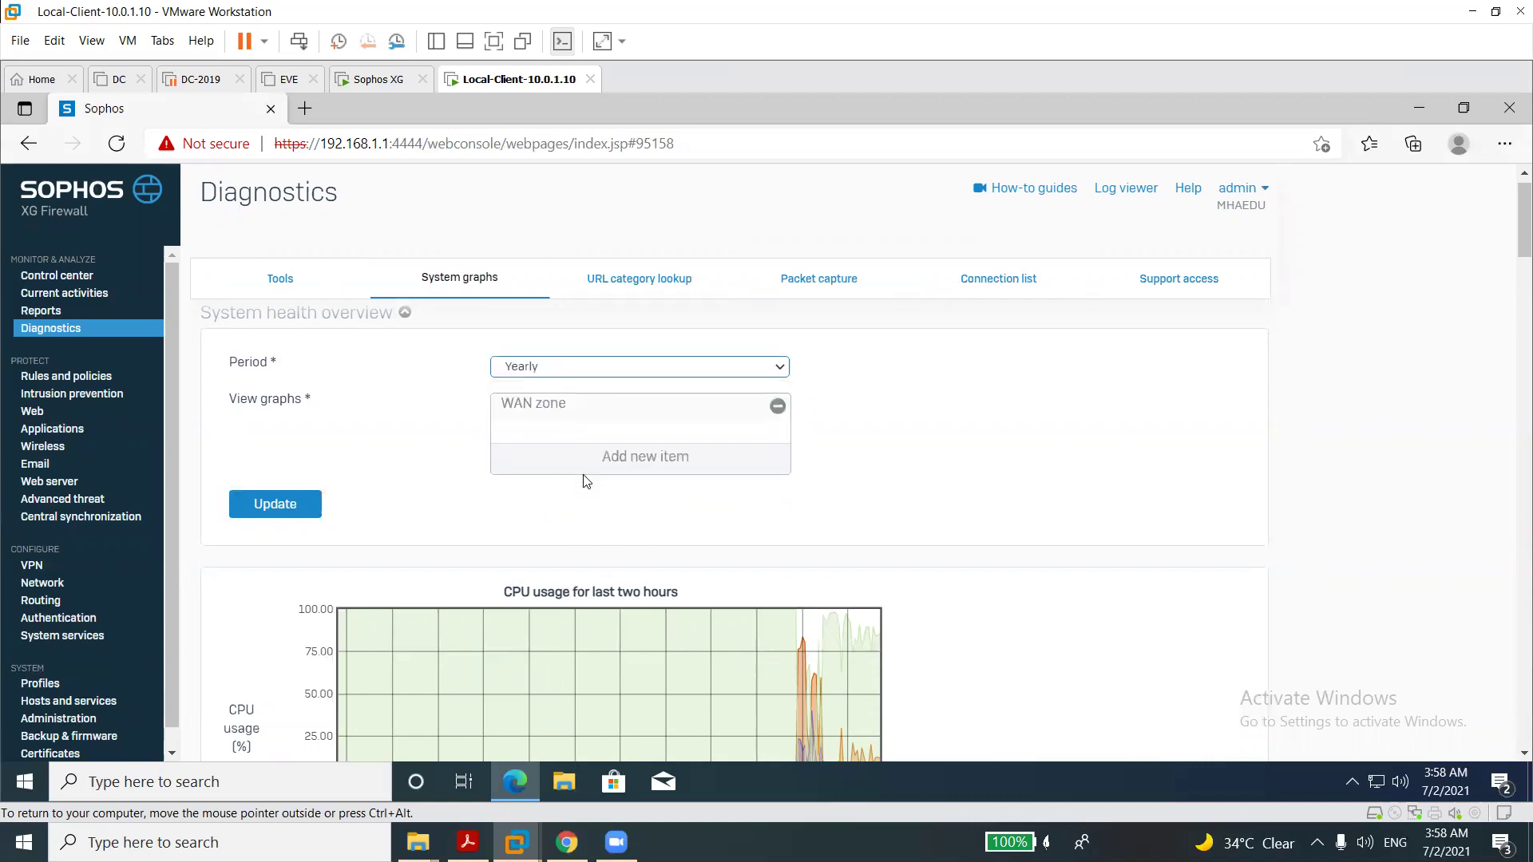
left_click(662, 297)
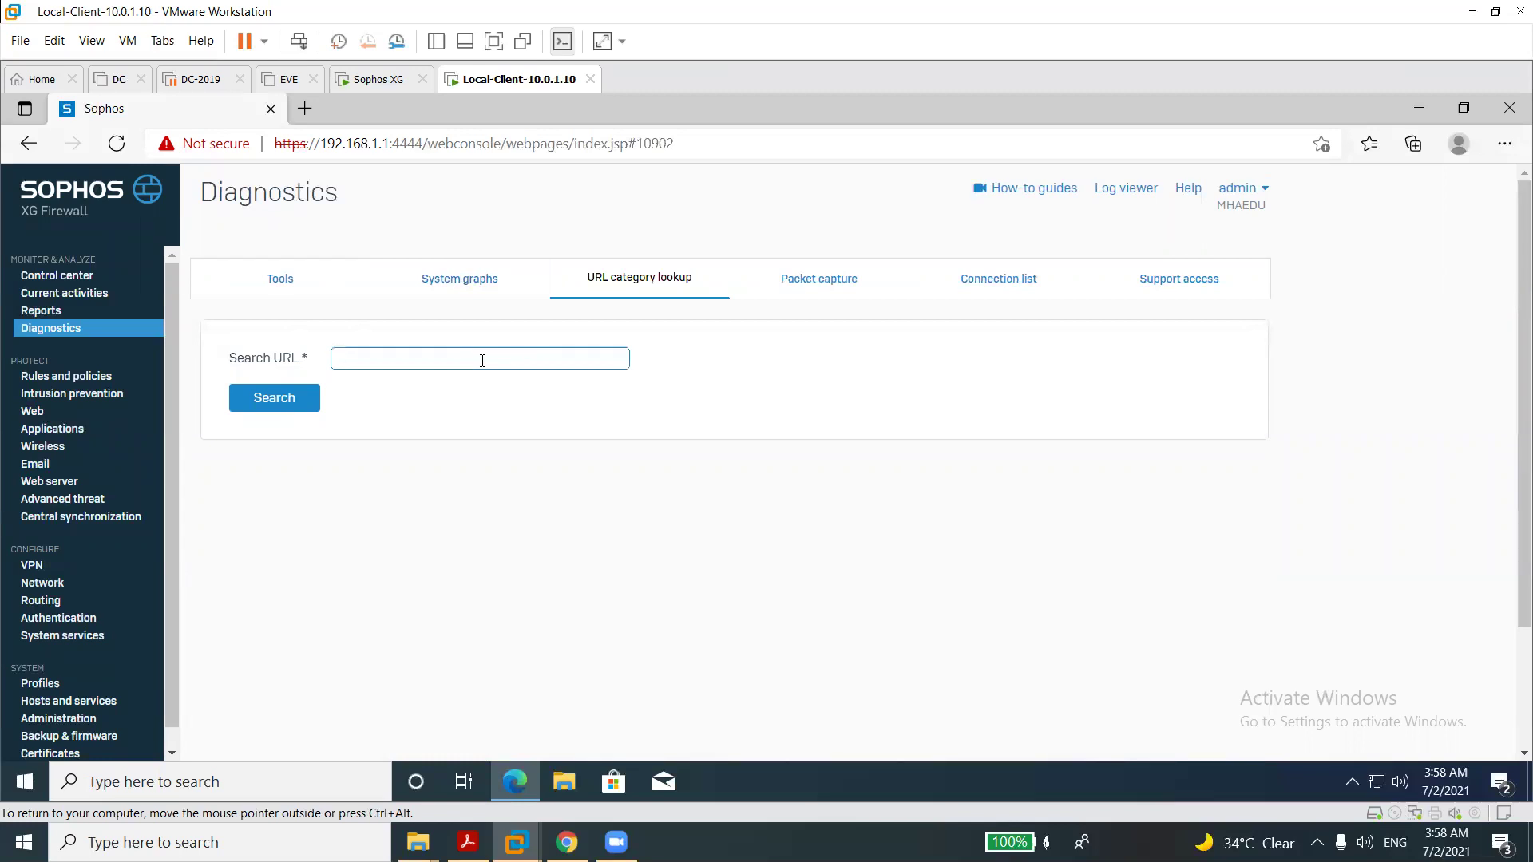
type("ww.facebook.com")
left_click(310, 399)
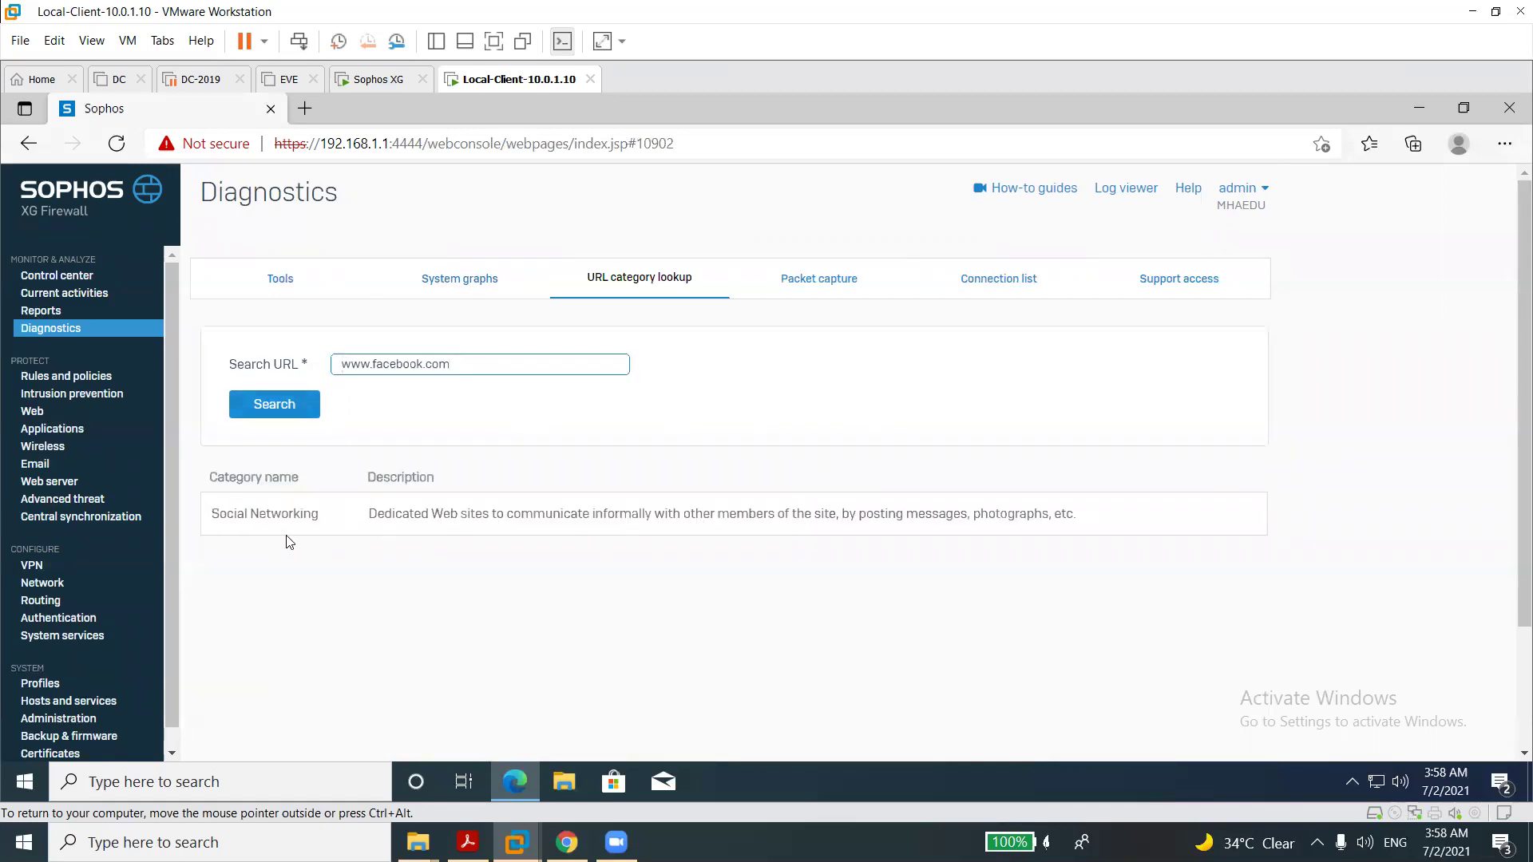
triple_click(281, 520)
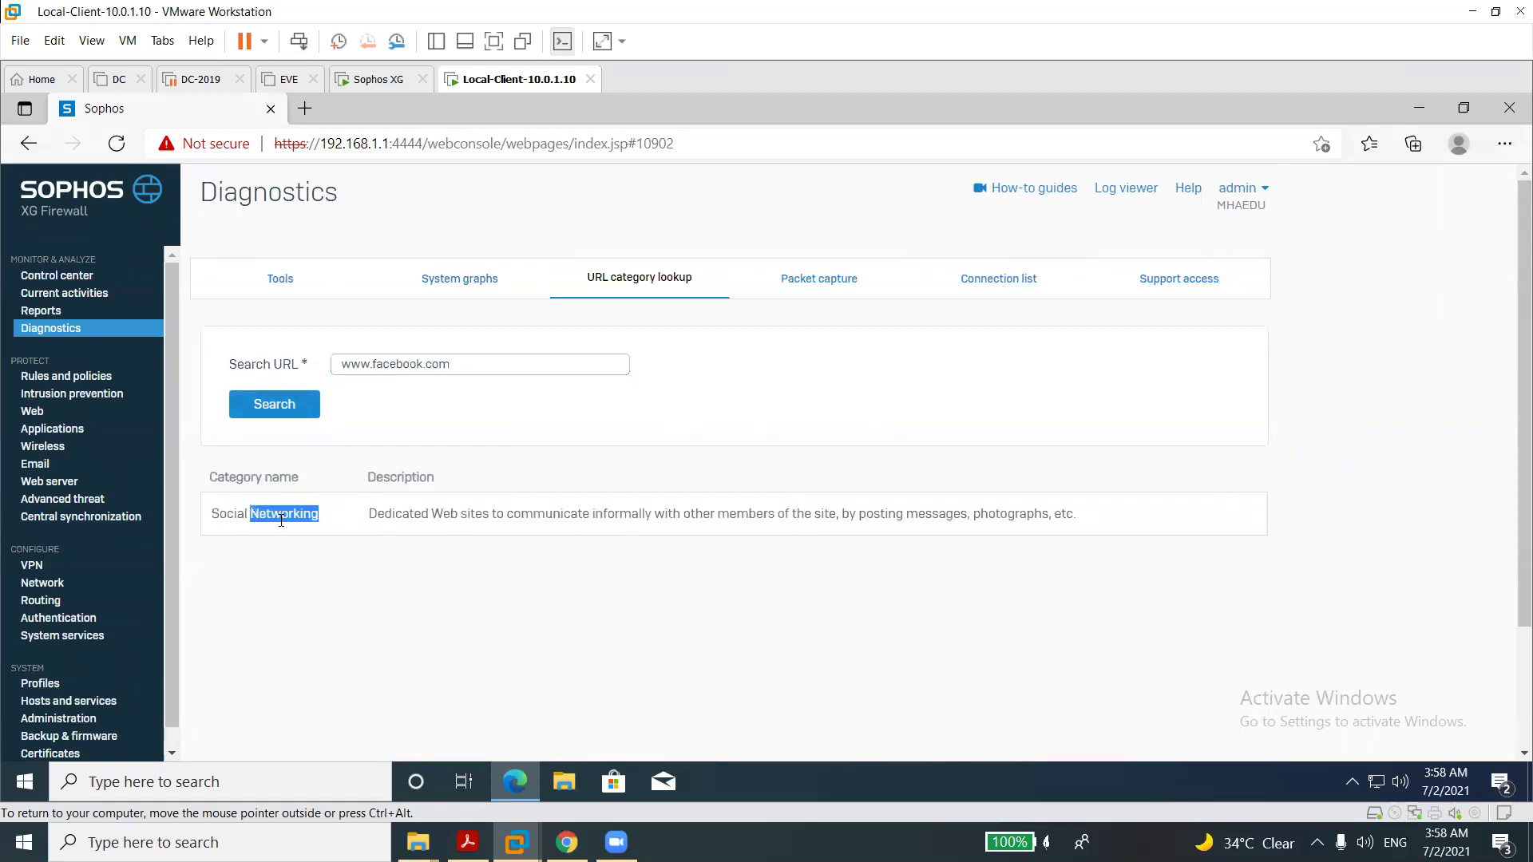
double_click(419, 364)
left_click(417, 364)
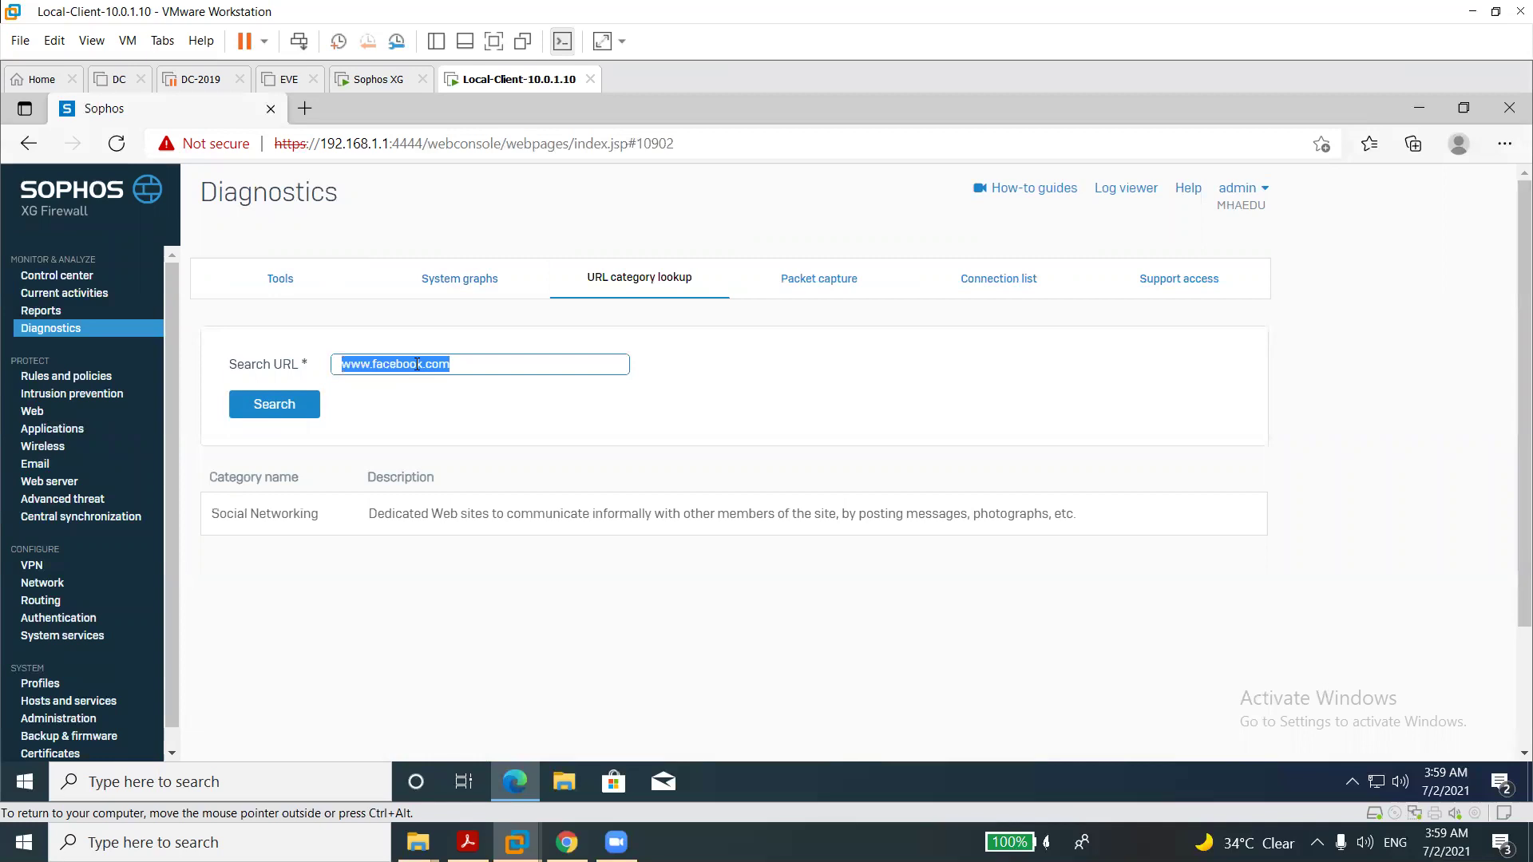
Look up google.com's category (Search Engines), then go to Packet capture.
type("google")
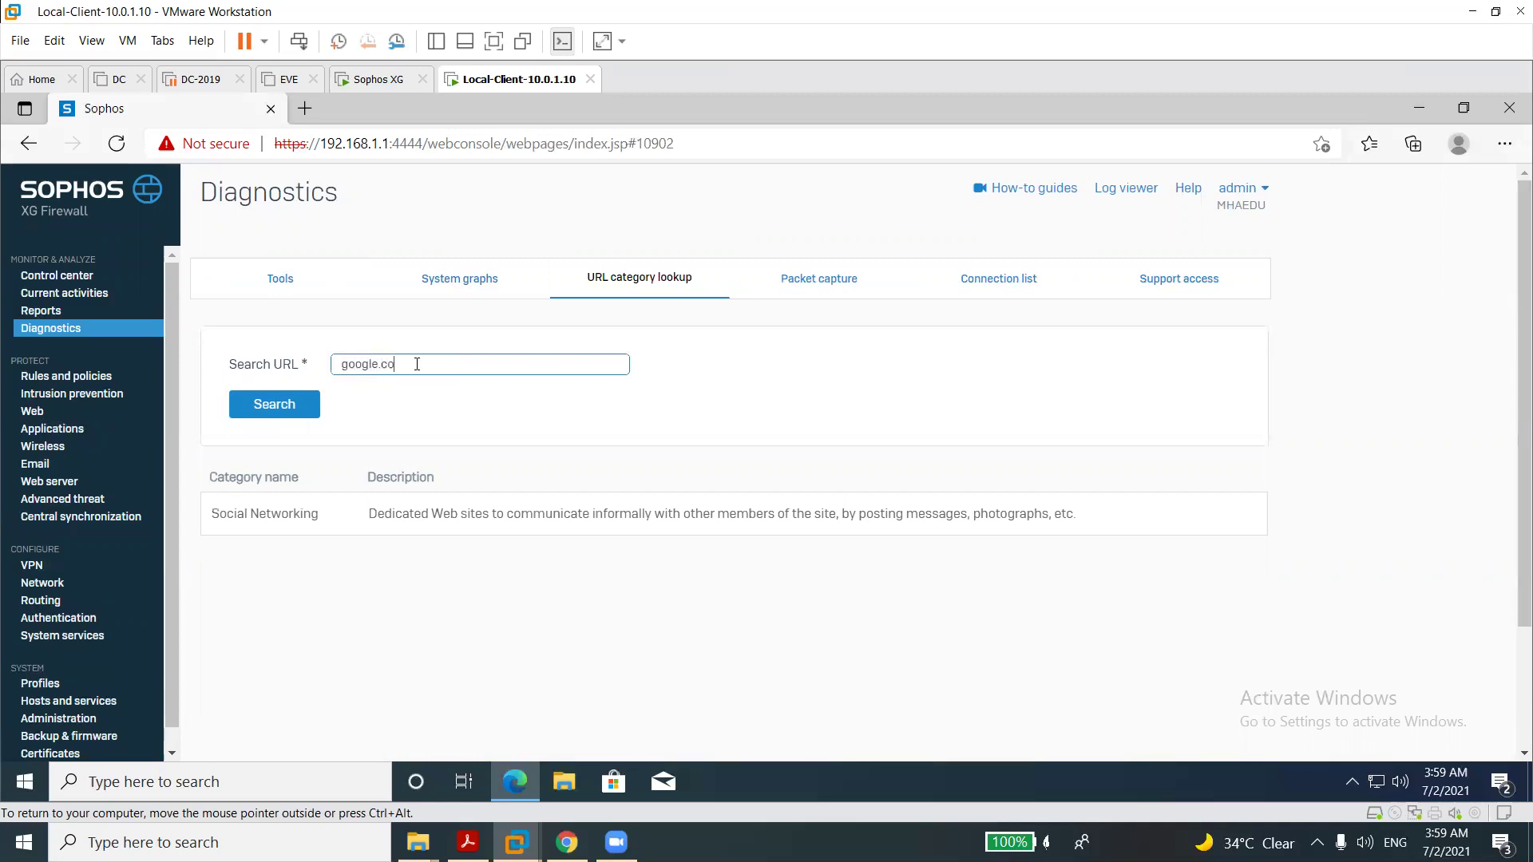
left_click(287, 407)
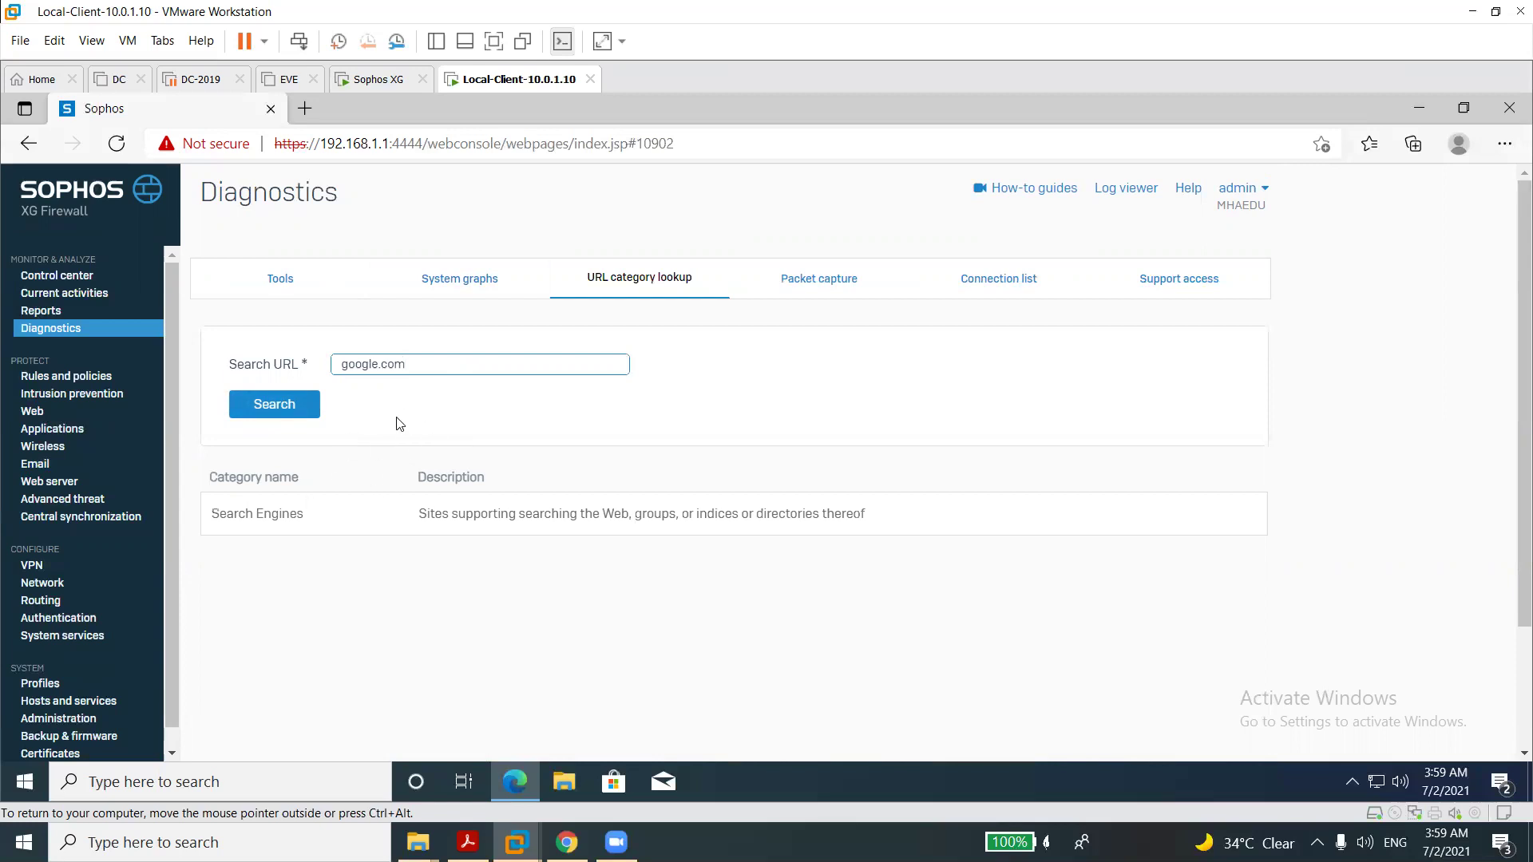
double_click(383, 363)
left_click(812, 278)
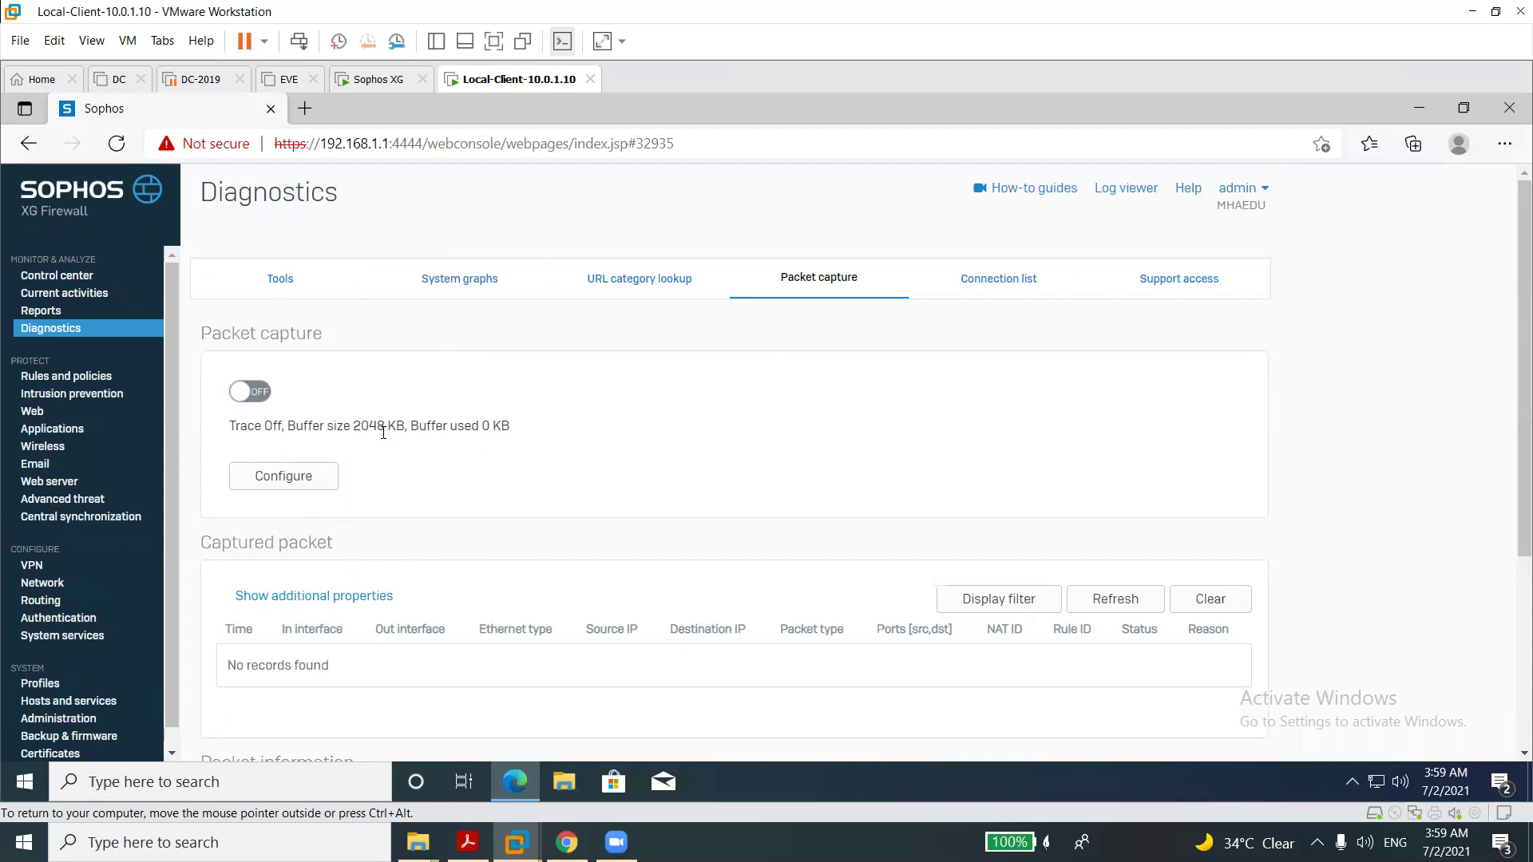
Save a capture filter with BPF string 'host 192,168.1.1'.
left_click(286, 483)
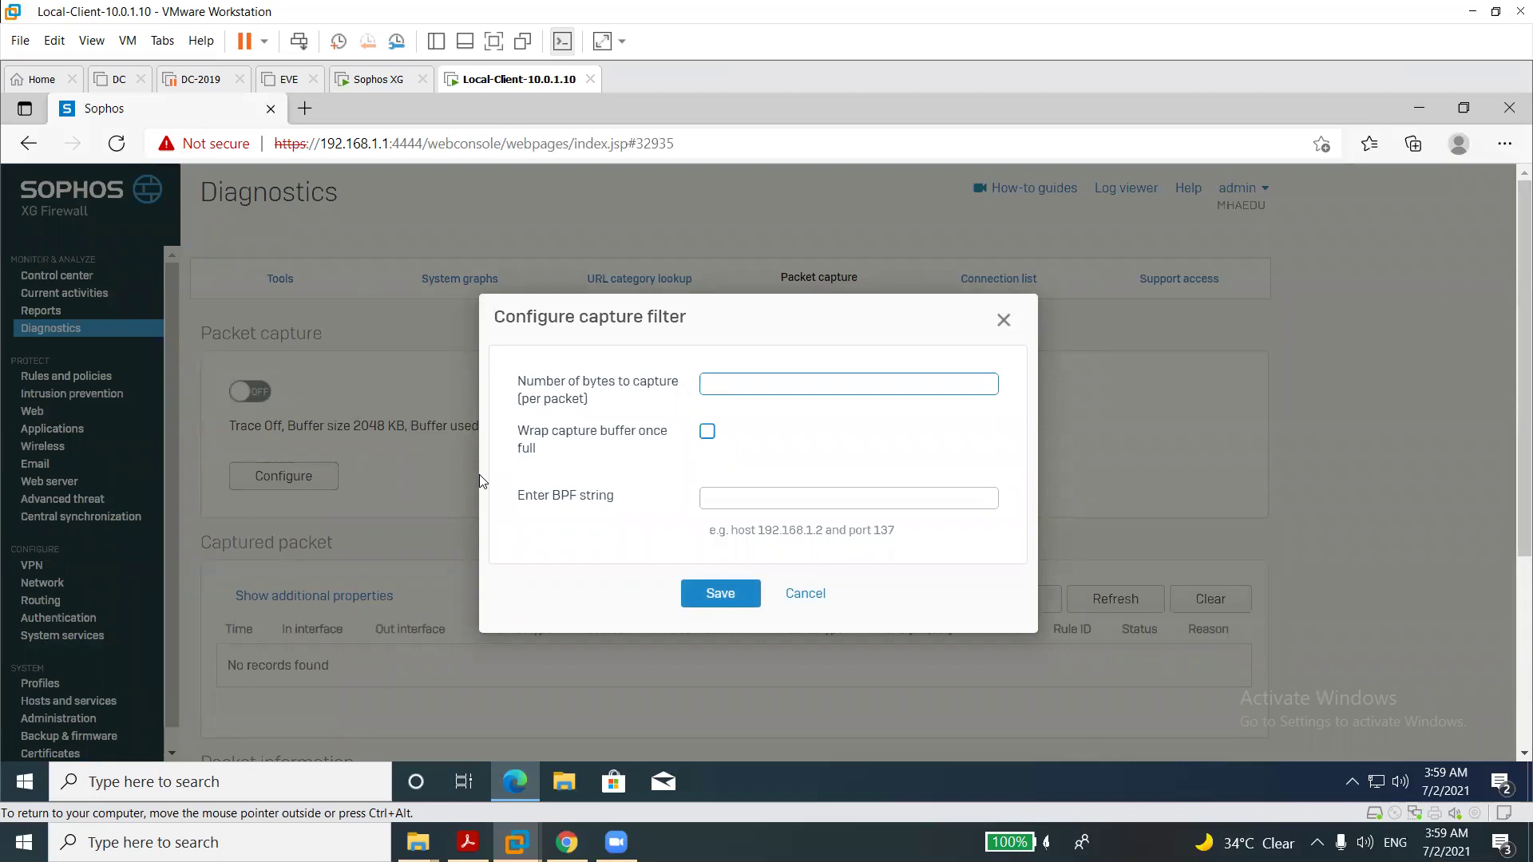
left_click(738, 501)
type("host 192.168.1.1")
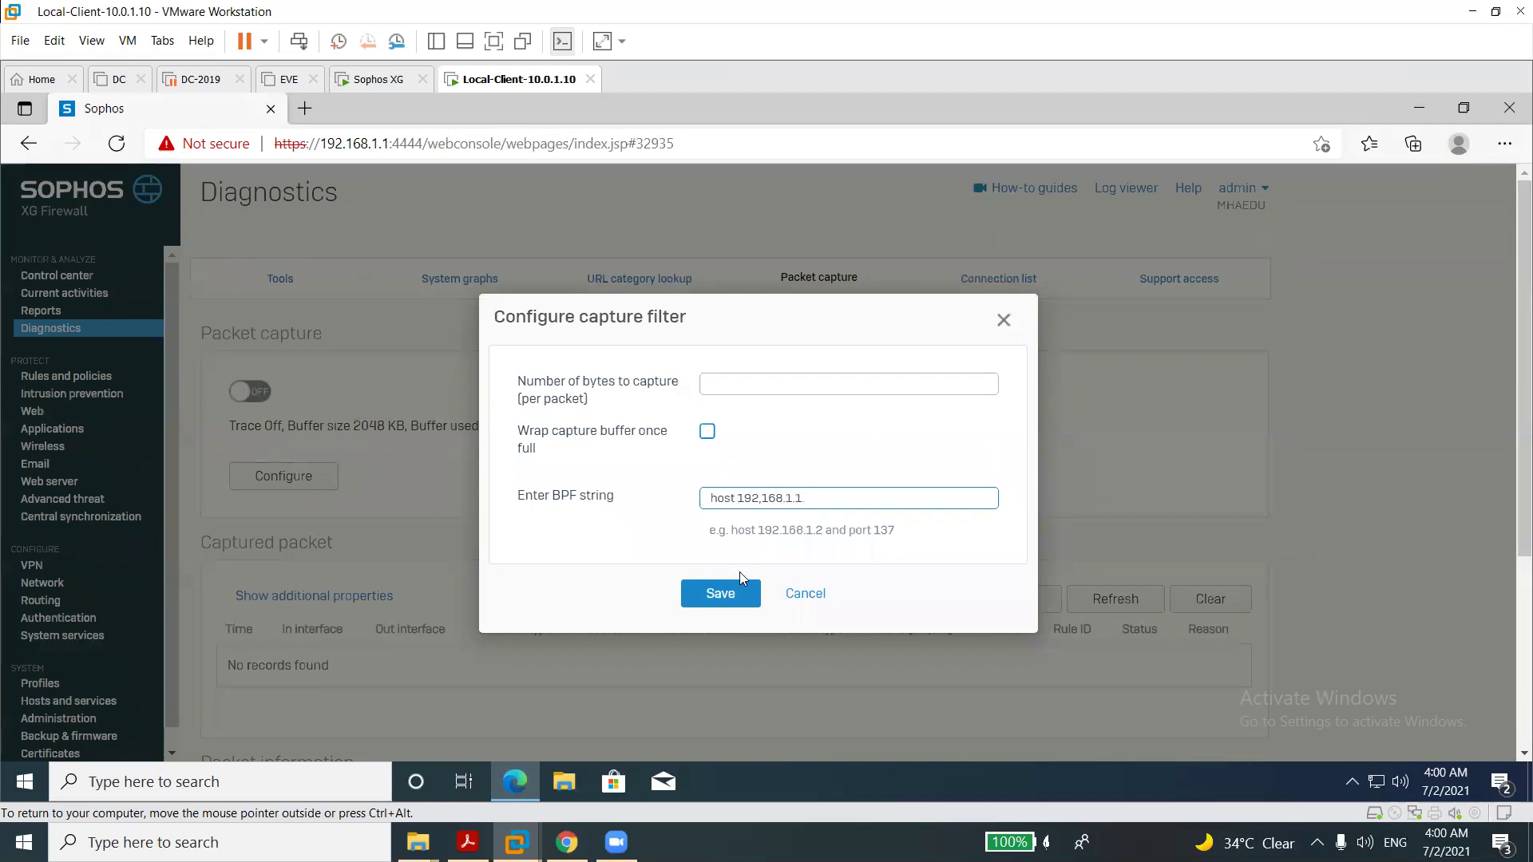
left_click(736, 595)
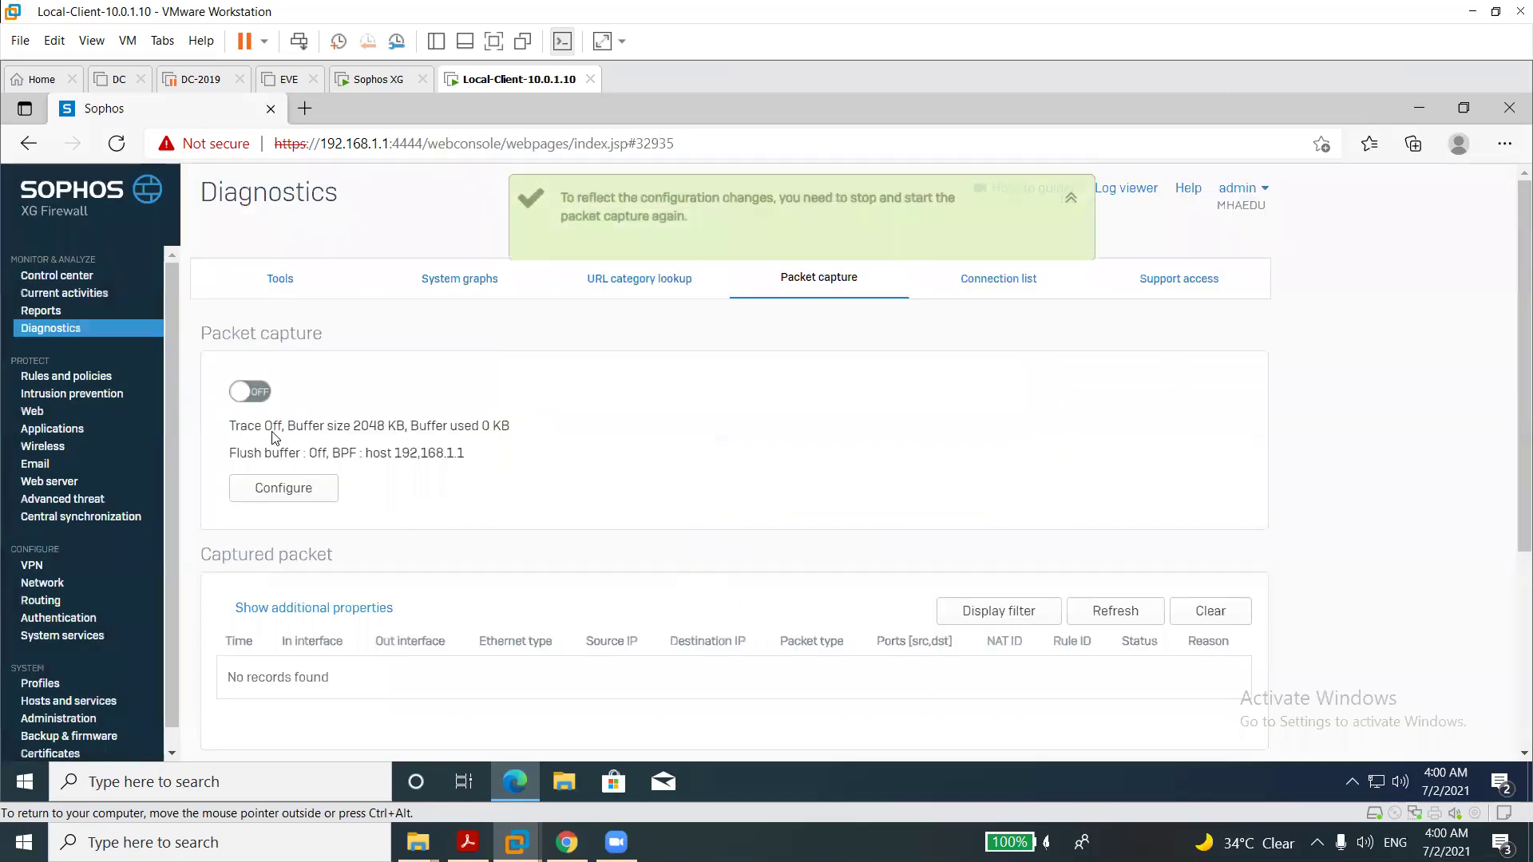
Switch packet capture on so the trace starts running.
left_click(257, 394)
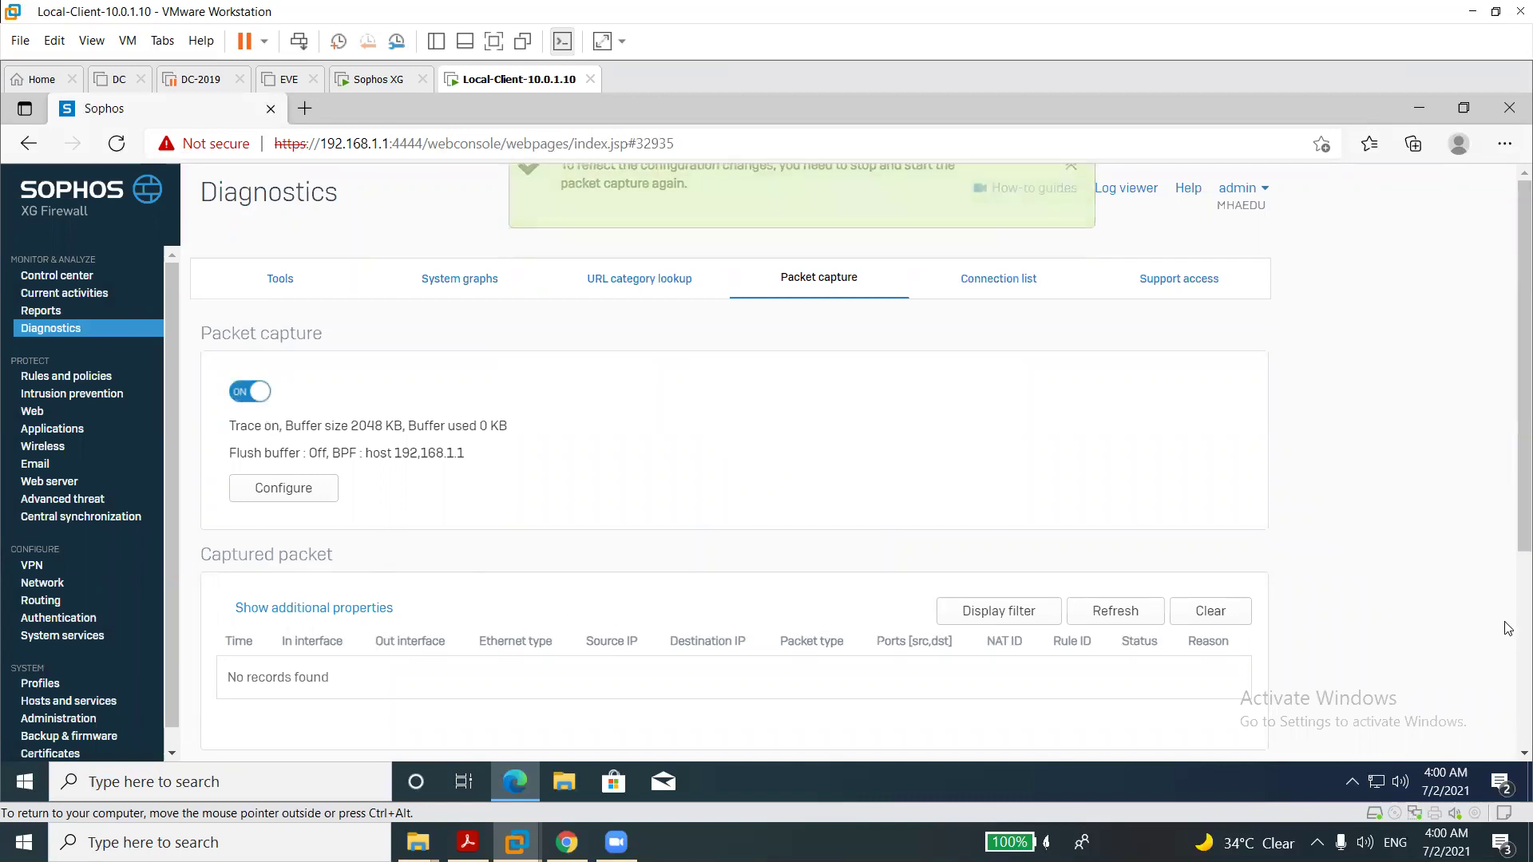
scroll(890, 578, "down", 4)
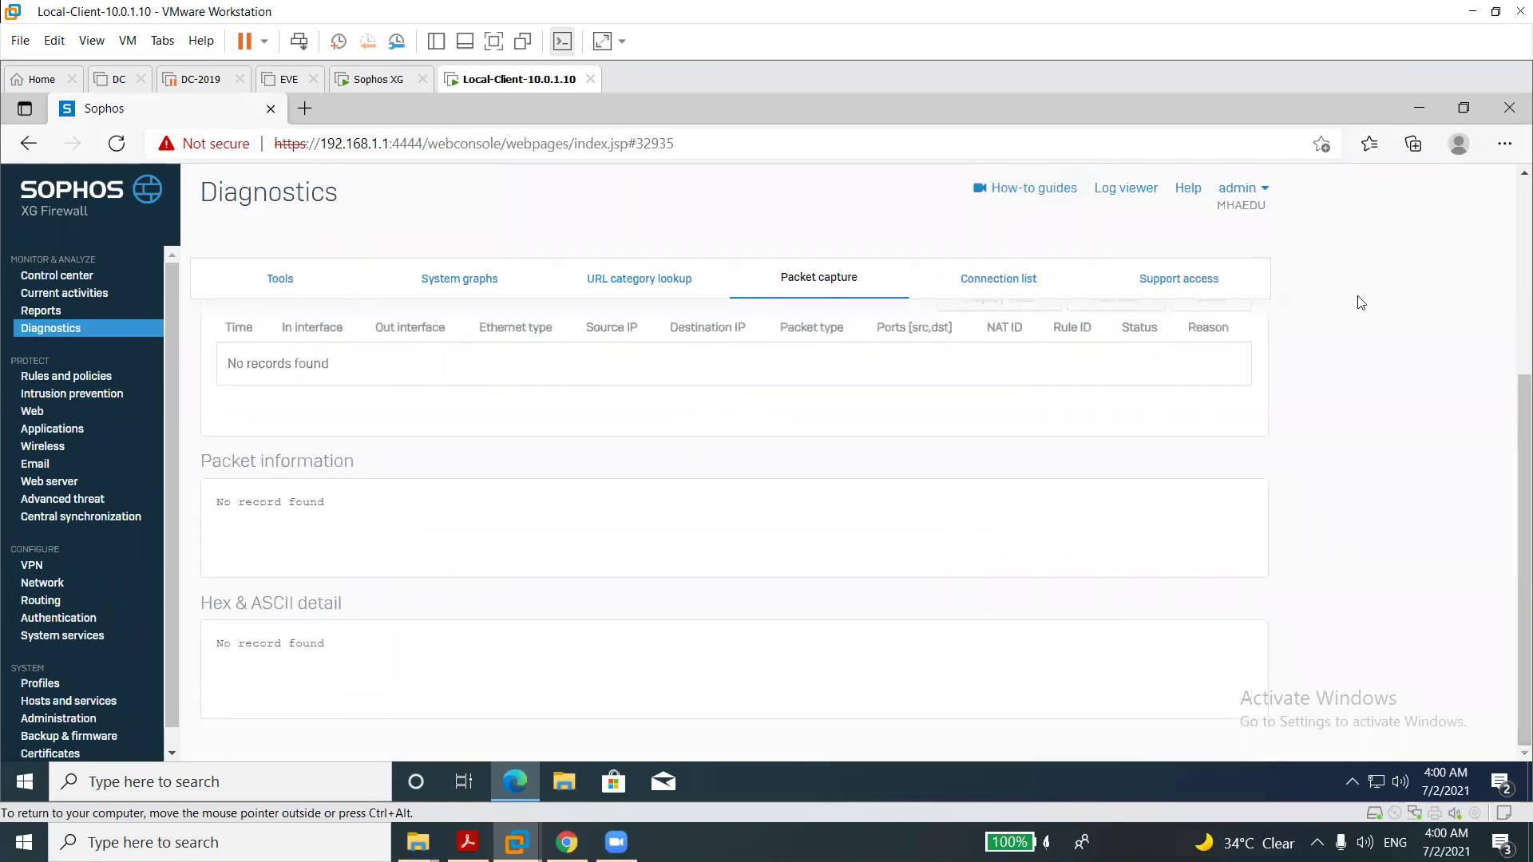
scroll(1511, 248, "up", 2)
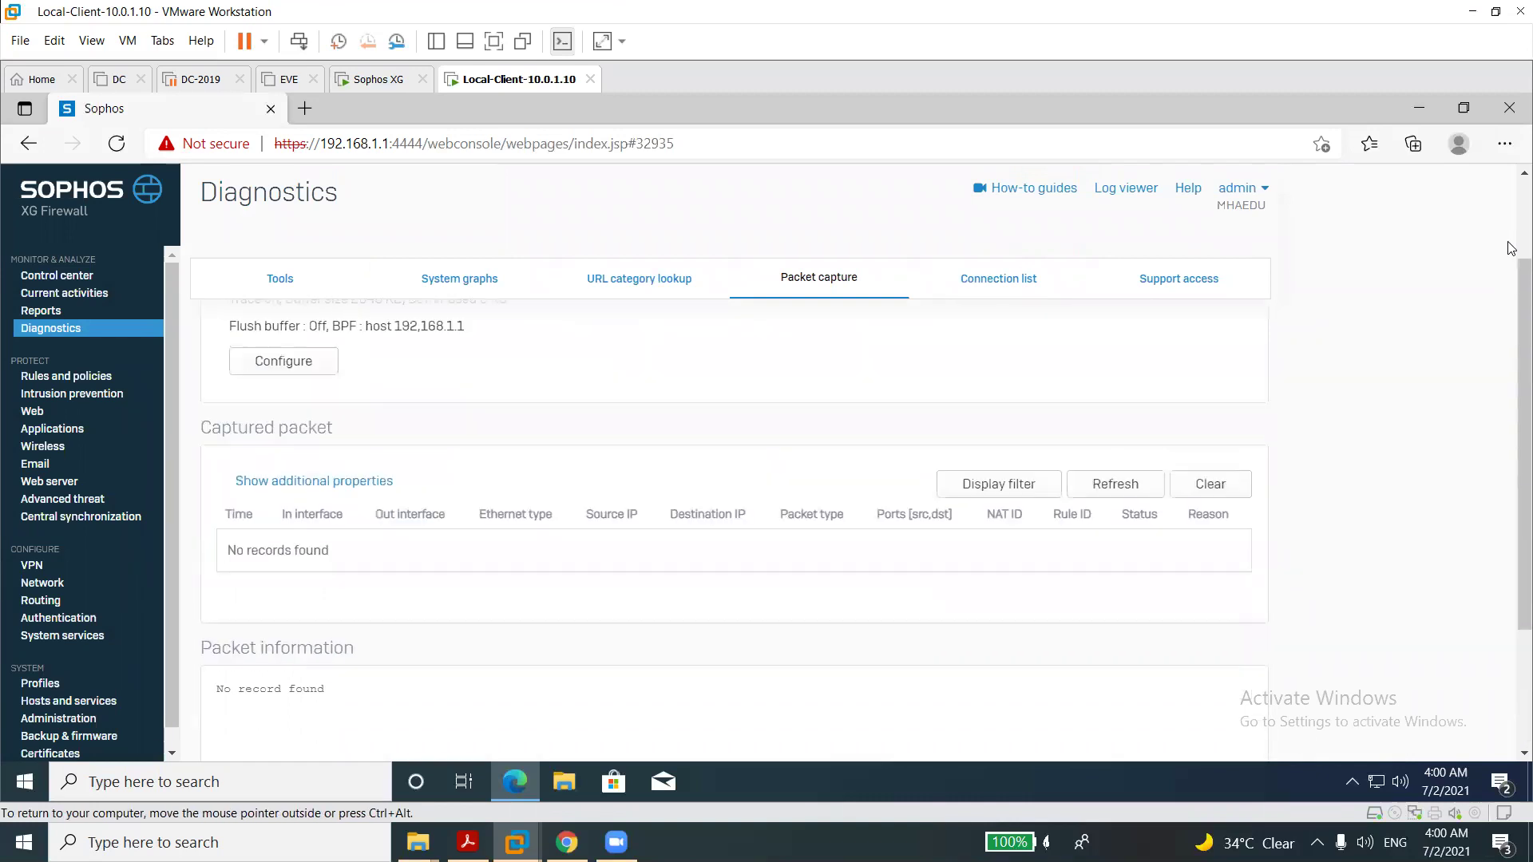
scroll(1511, 248, "up", 2)
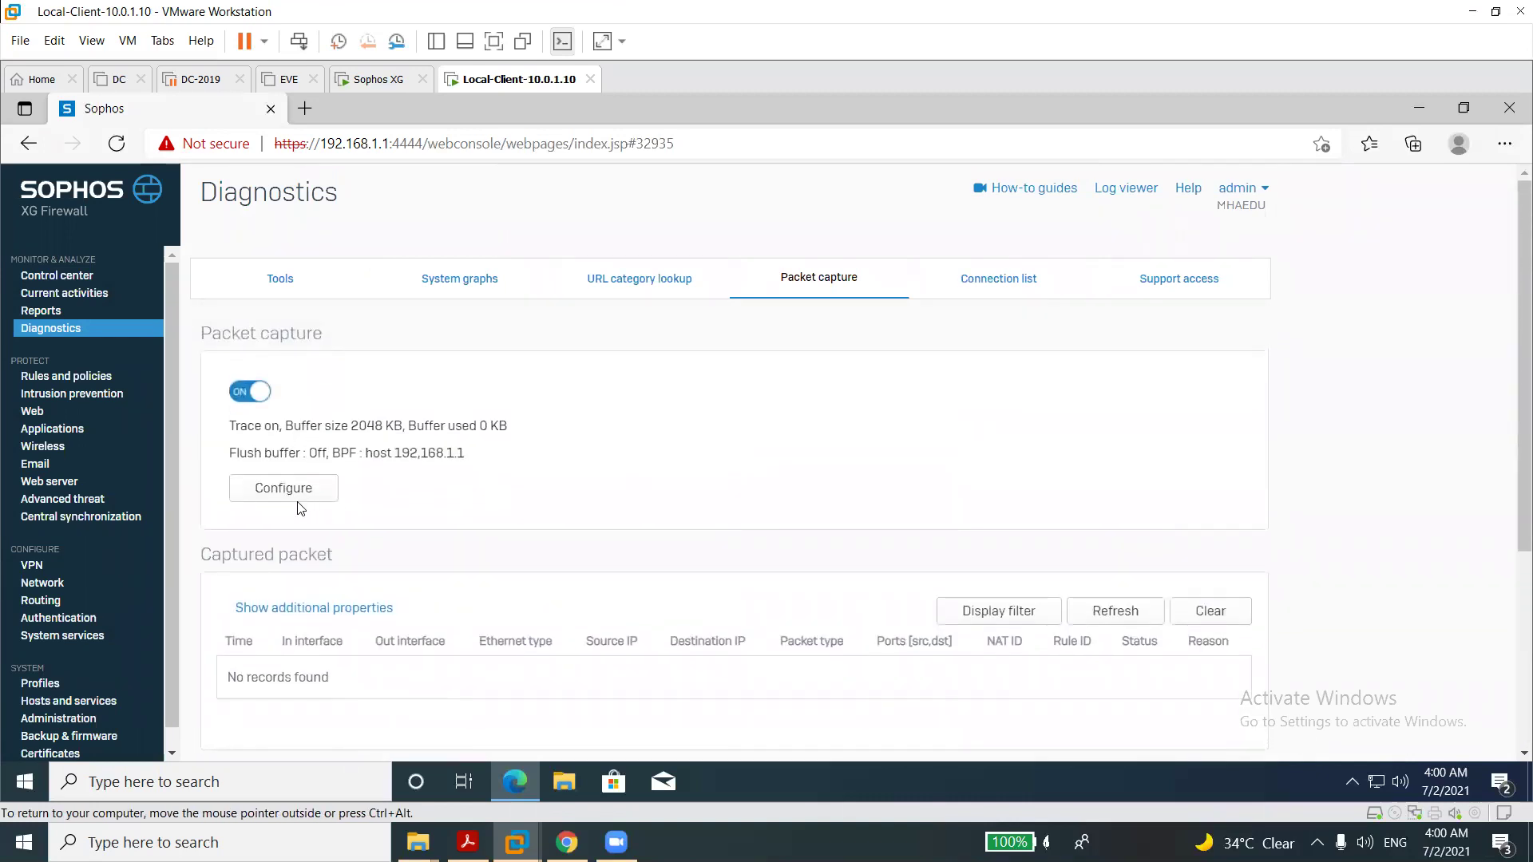
right_click(25, 786)
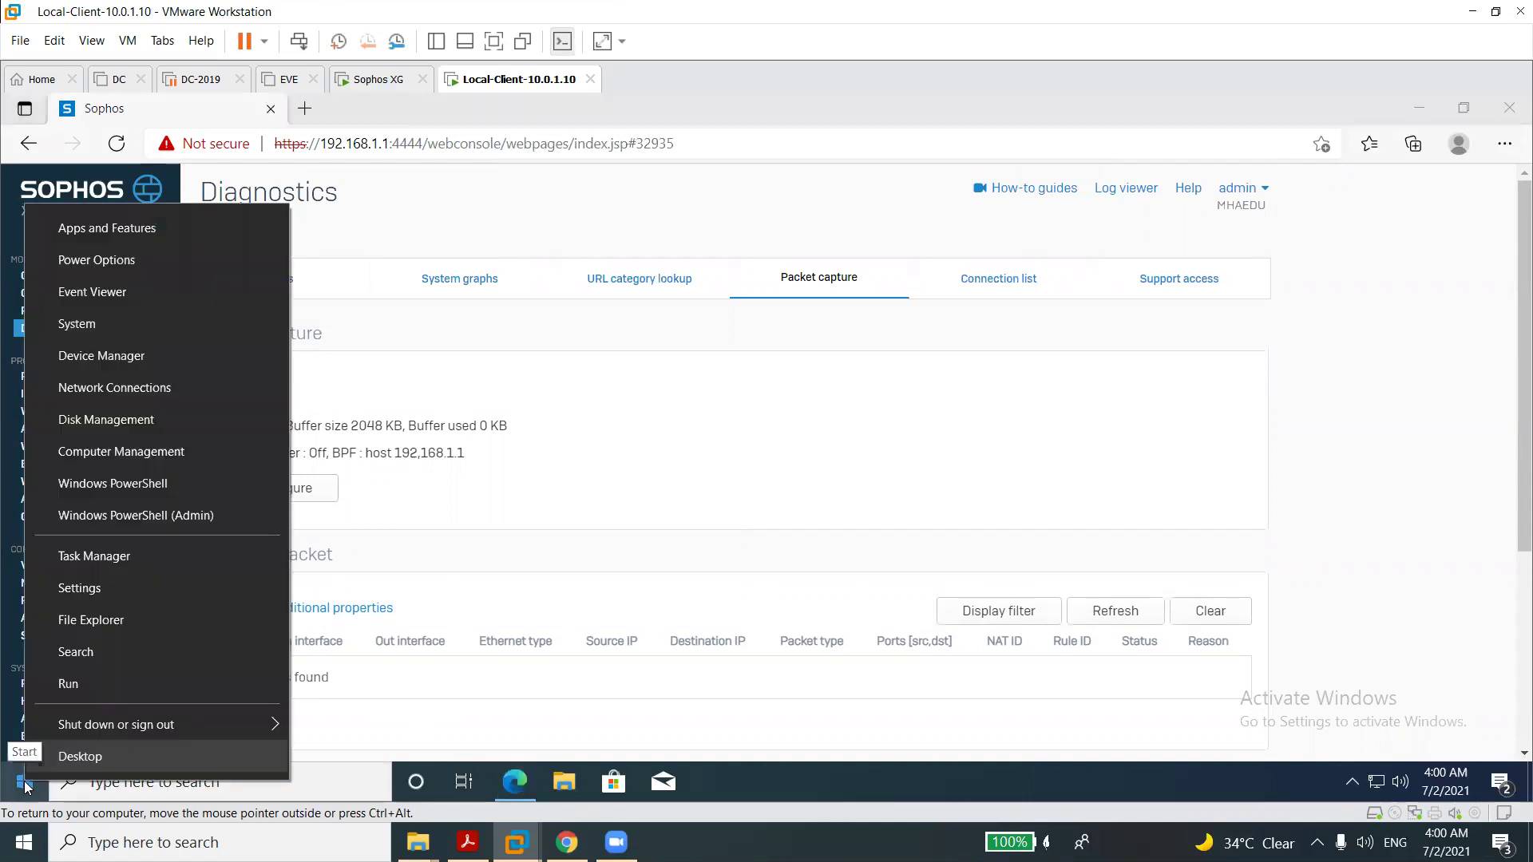
Launch cmd from Run, ping 8.8.8.8 until replies arrive, then close the window.
left_click(80, 690)
type("cmd")
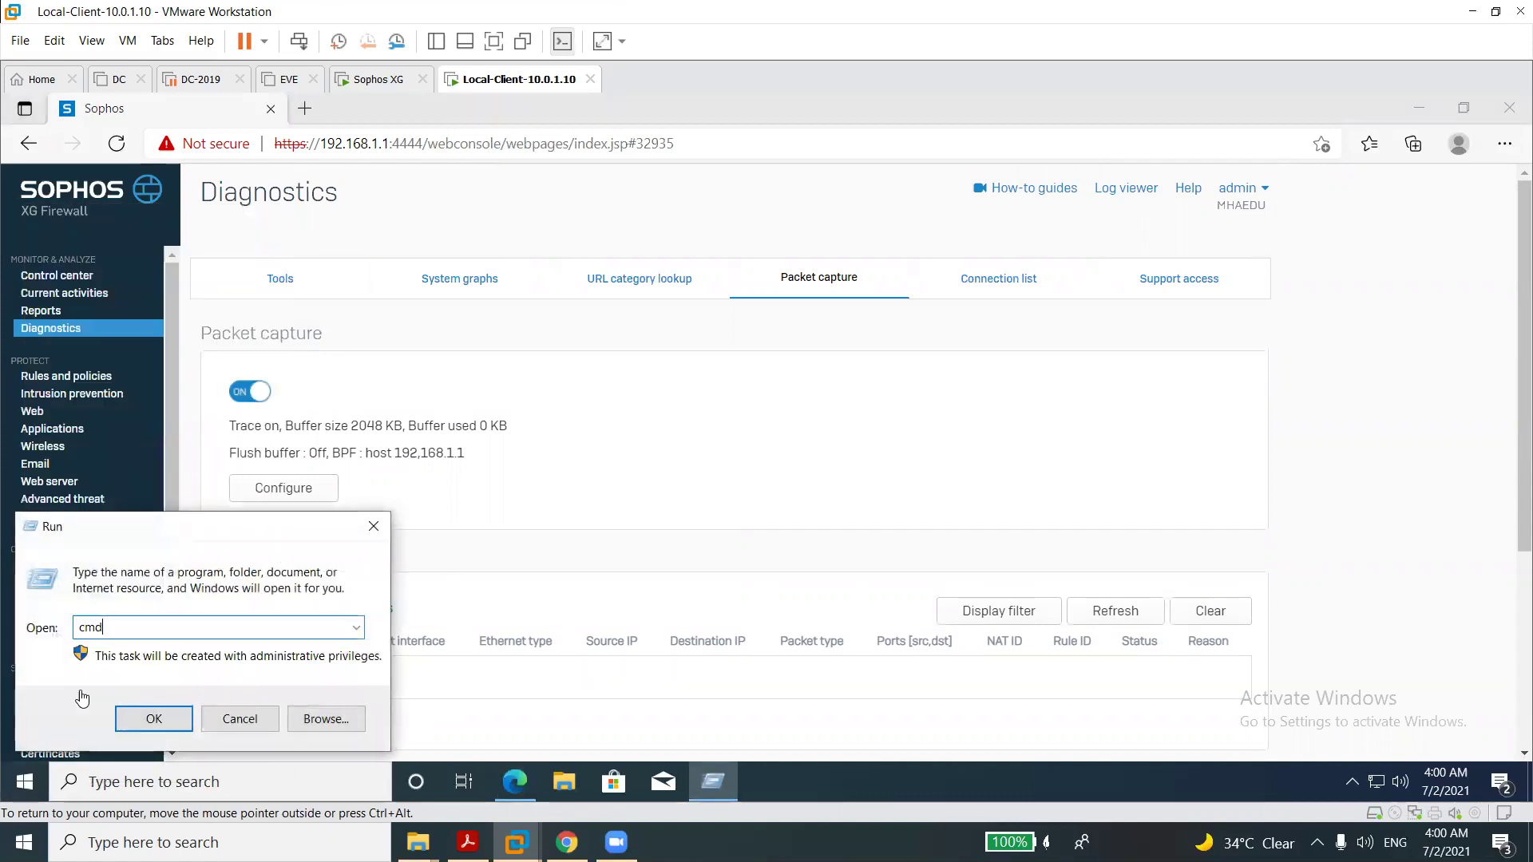
key("Return")
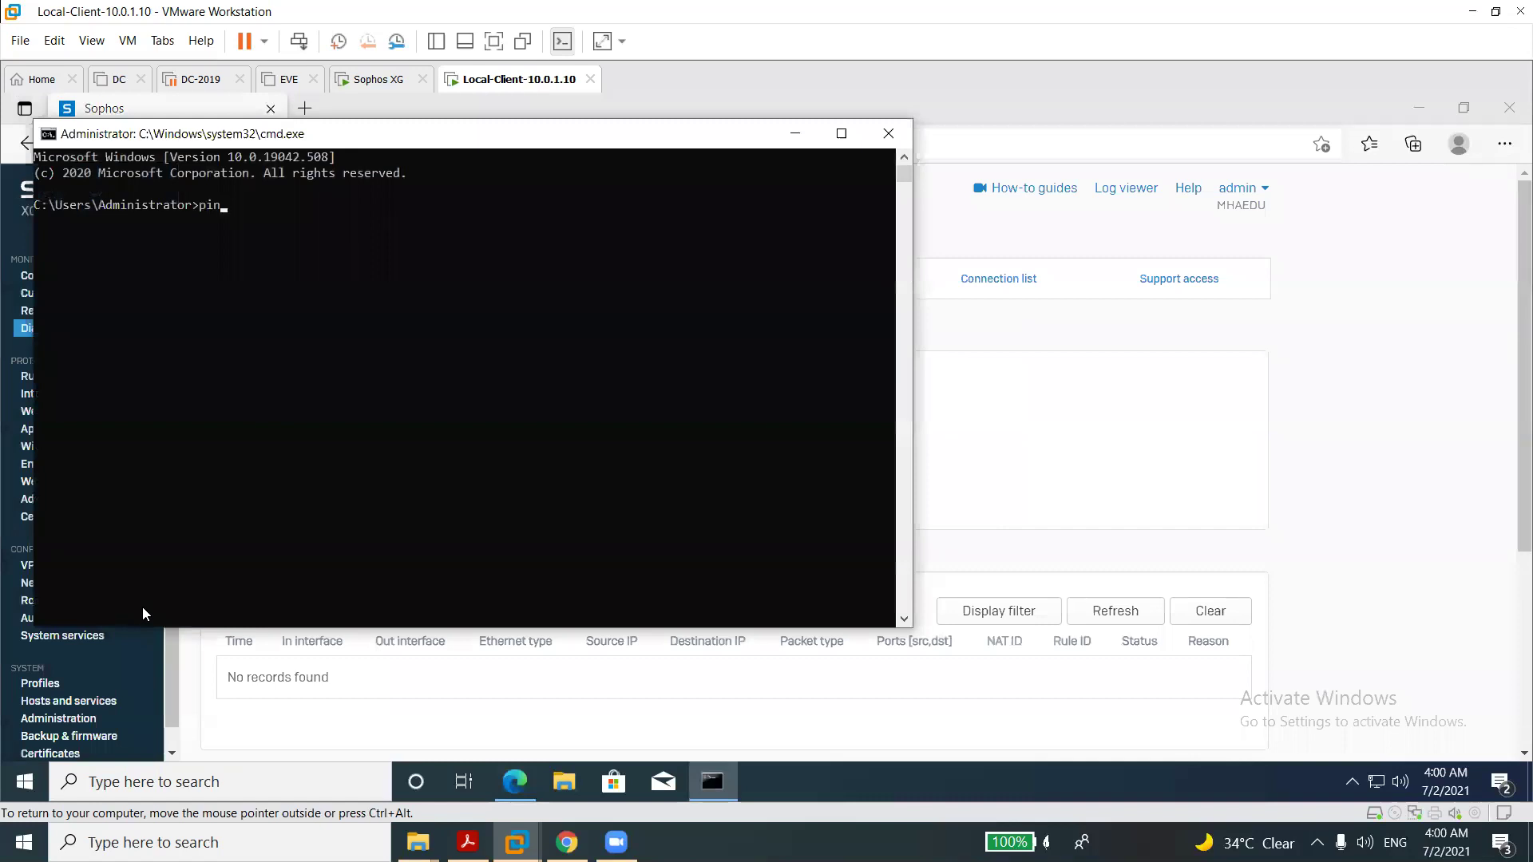
type("ping 8.8.8.8")
key("Return")
left_click(888, 133)
Stop the capture, change the BPF filter to 'host 8.8.8.8', save, and restart it.
left_click(250, 391)
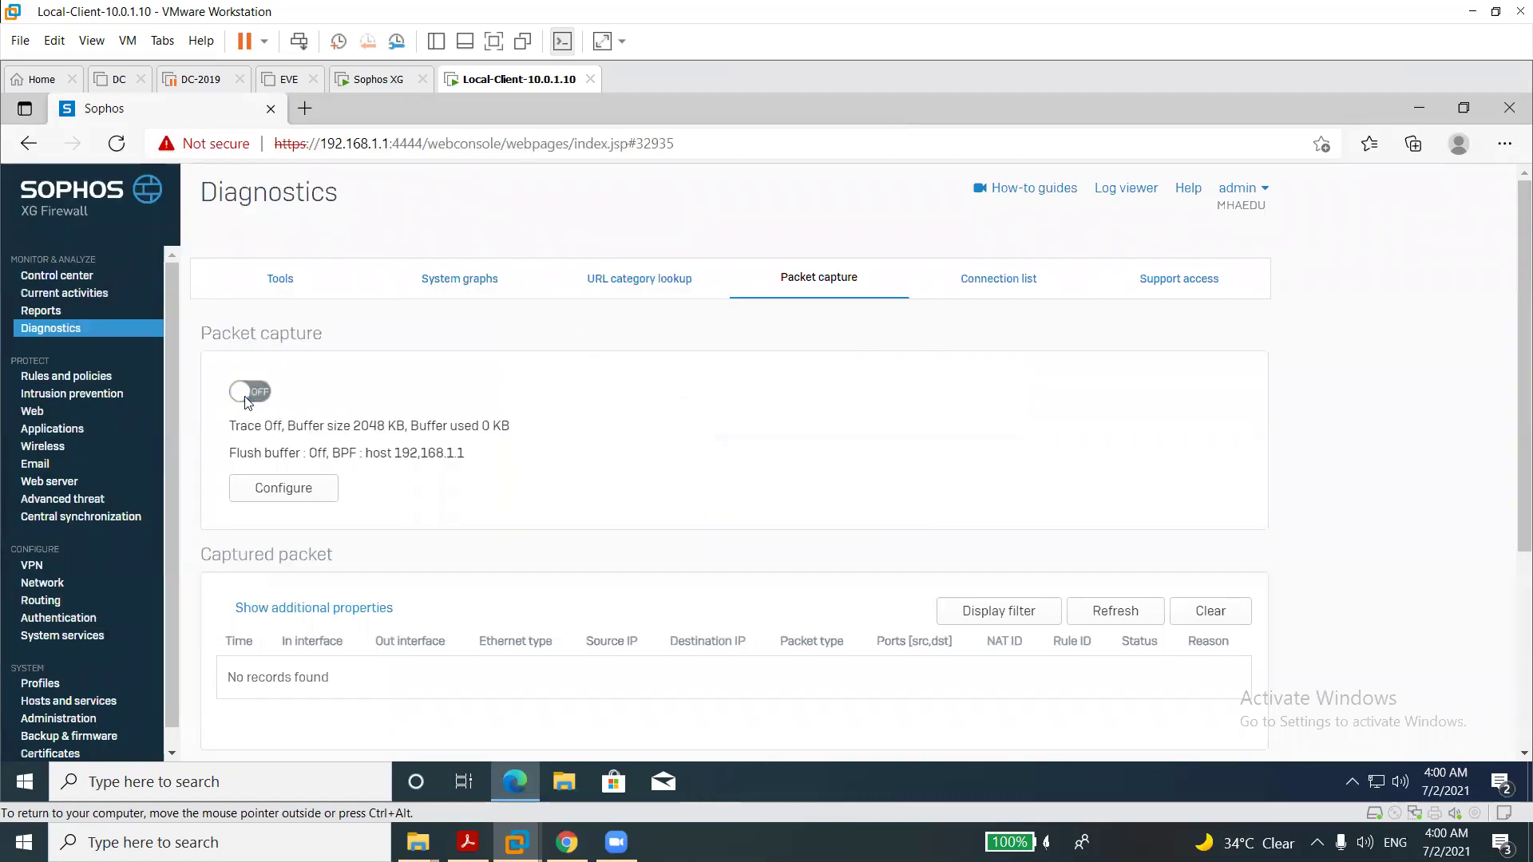
left_click(281, 489)
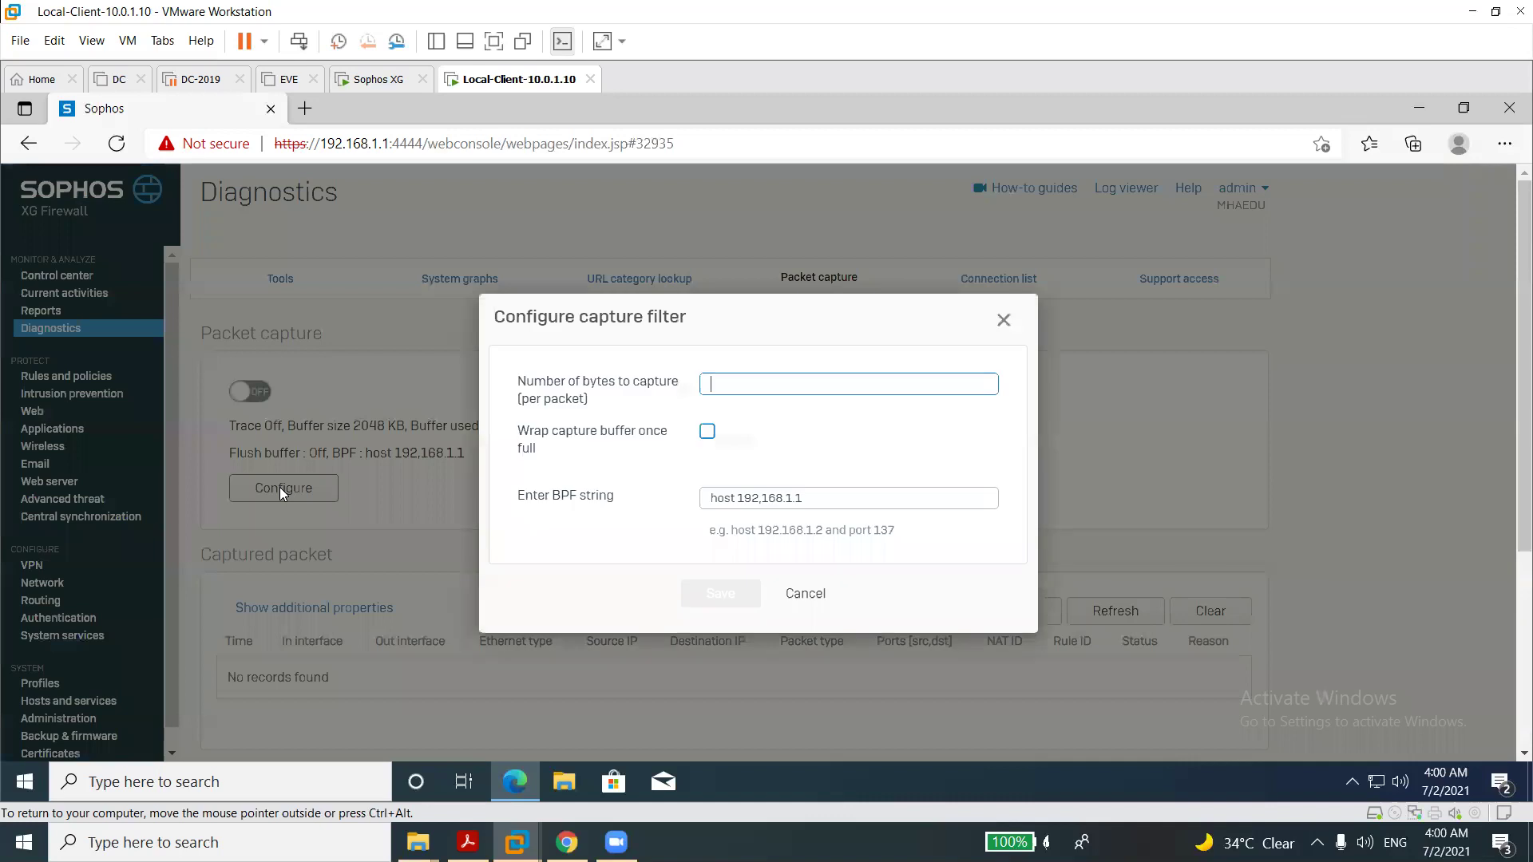
double_click(748, 499)
type("8")
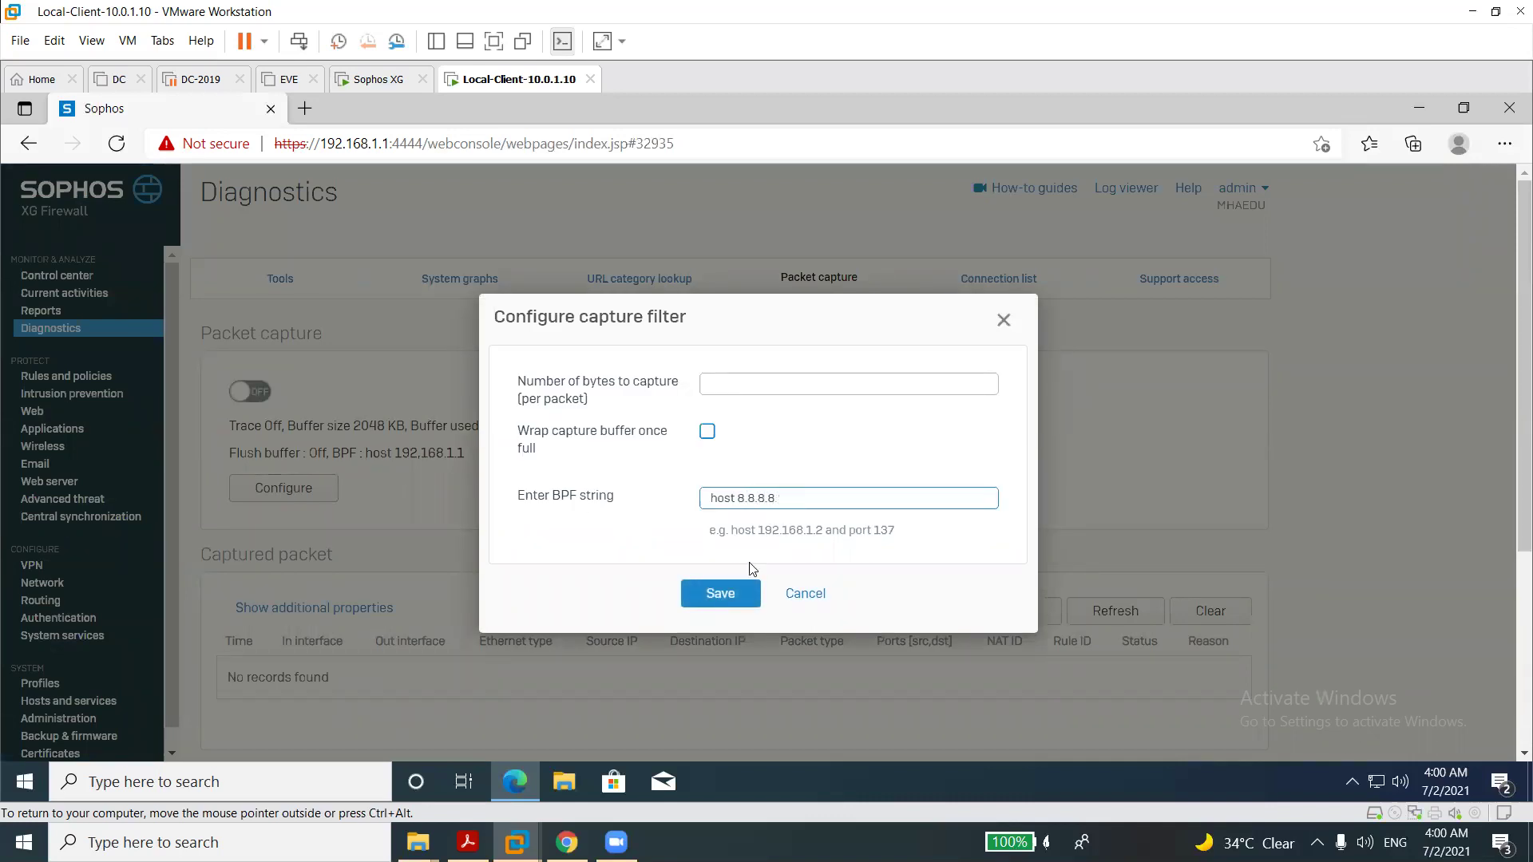
left_click(721, 600)
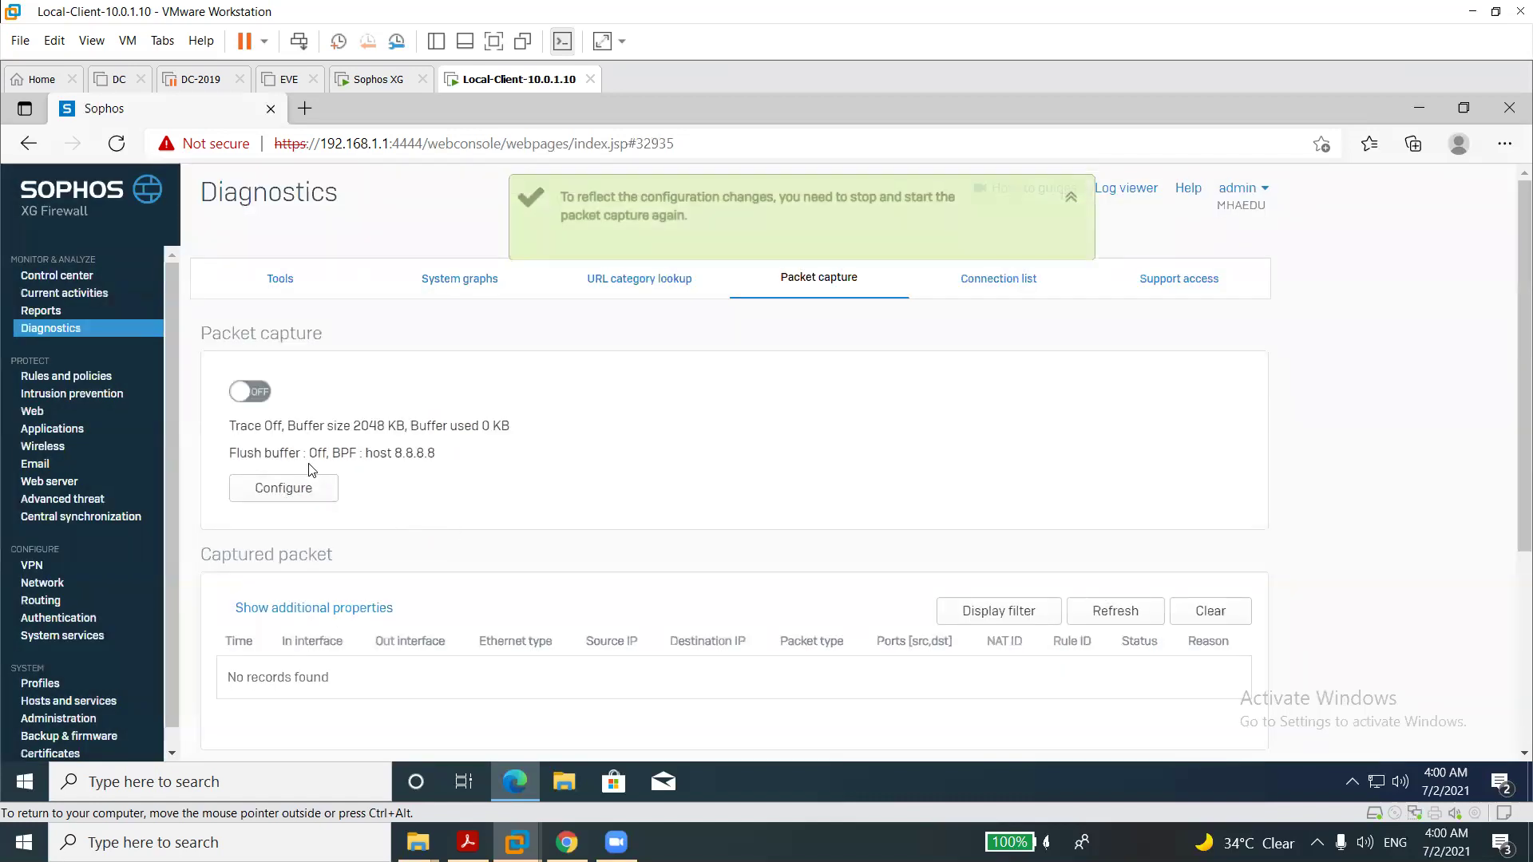
left_click(260, 394)
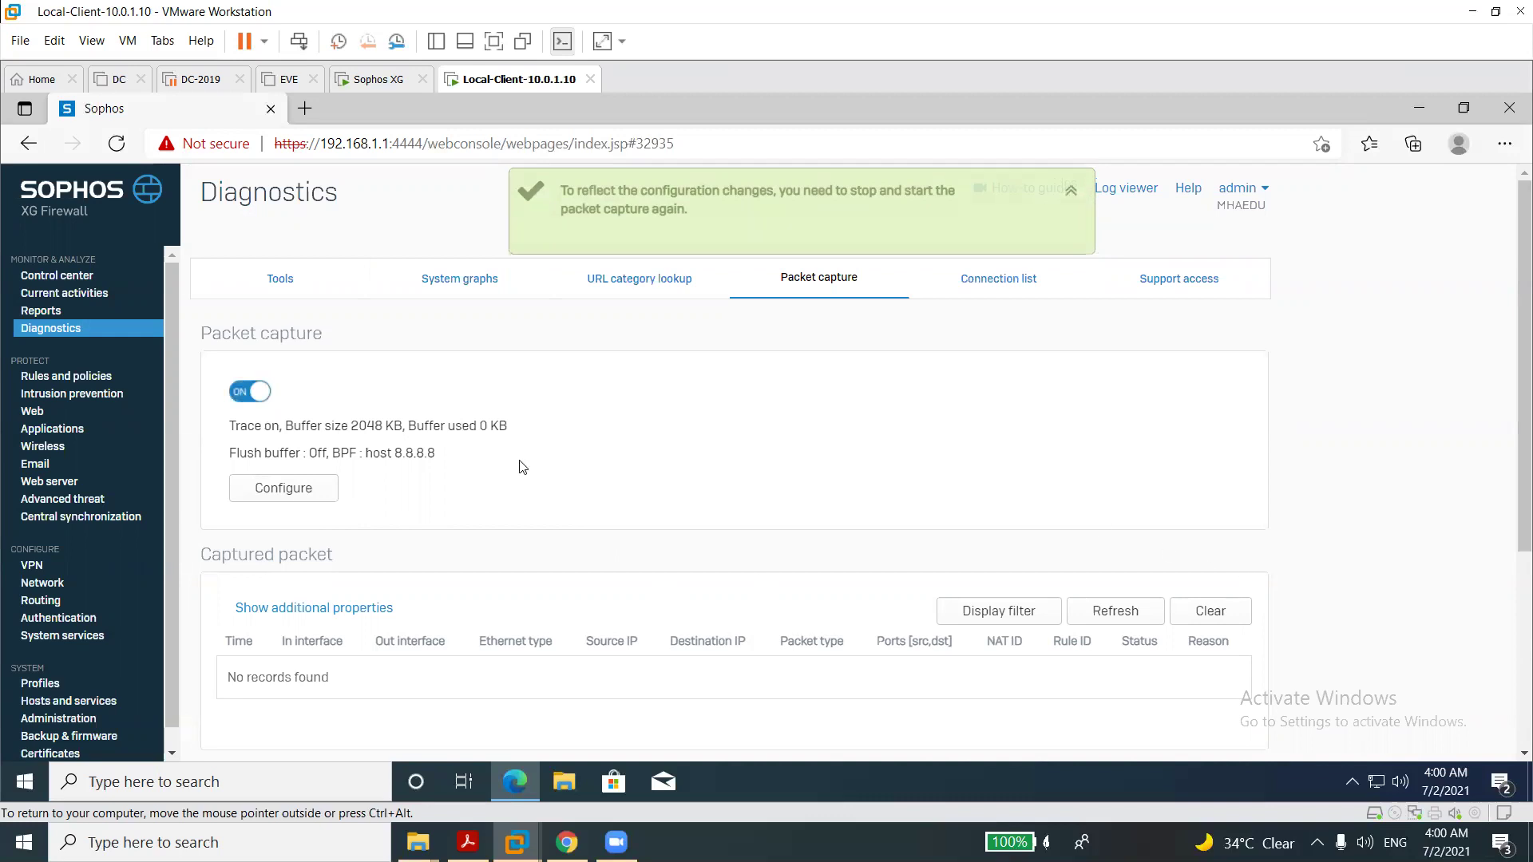
Re-save the host 8.8.8.8 filter and refresh the captured packet list.
left_click(308, 494)
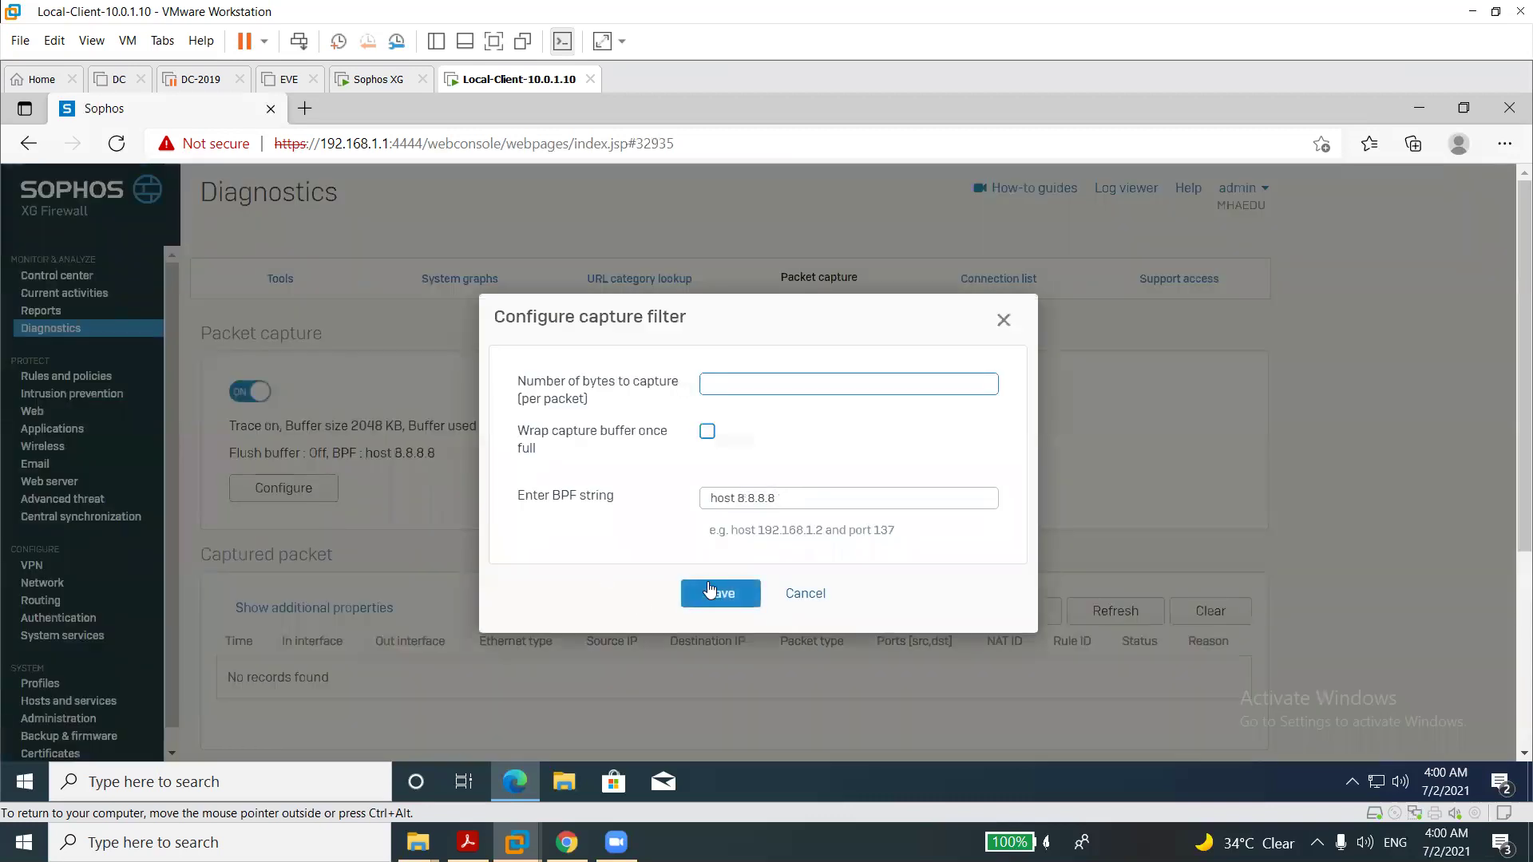
left_click(722, 592)
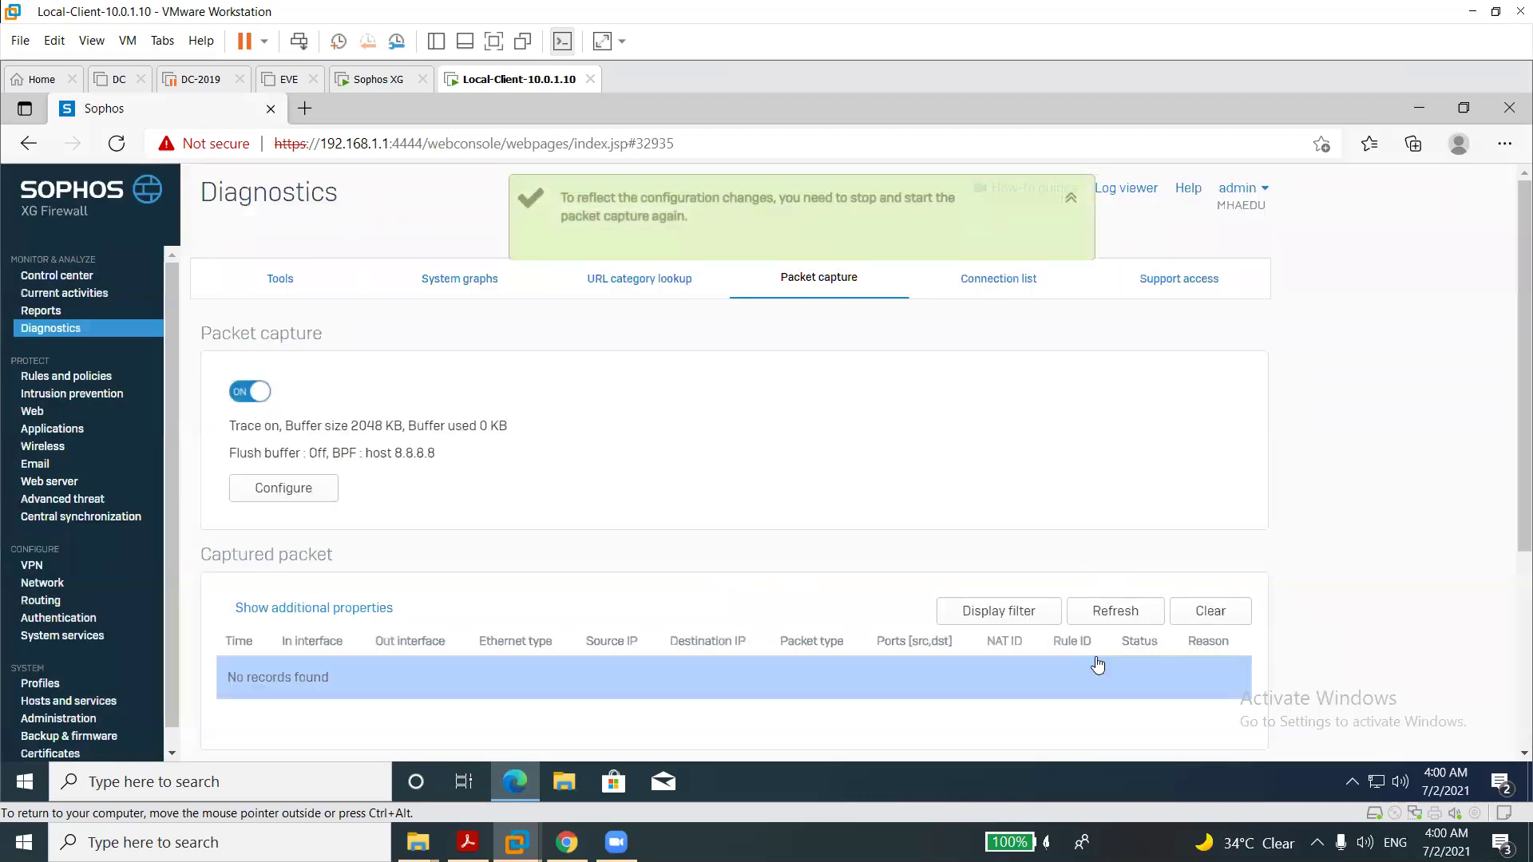
left_click(1098, 625)
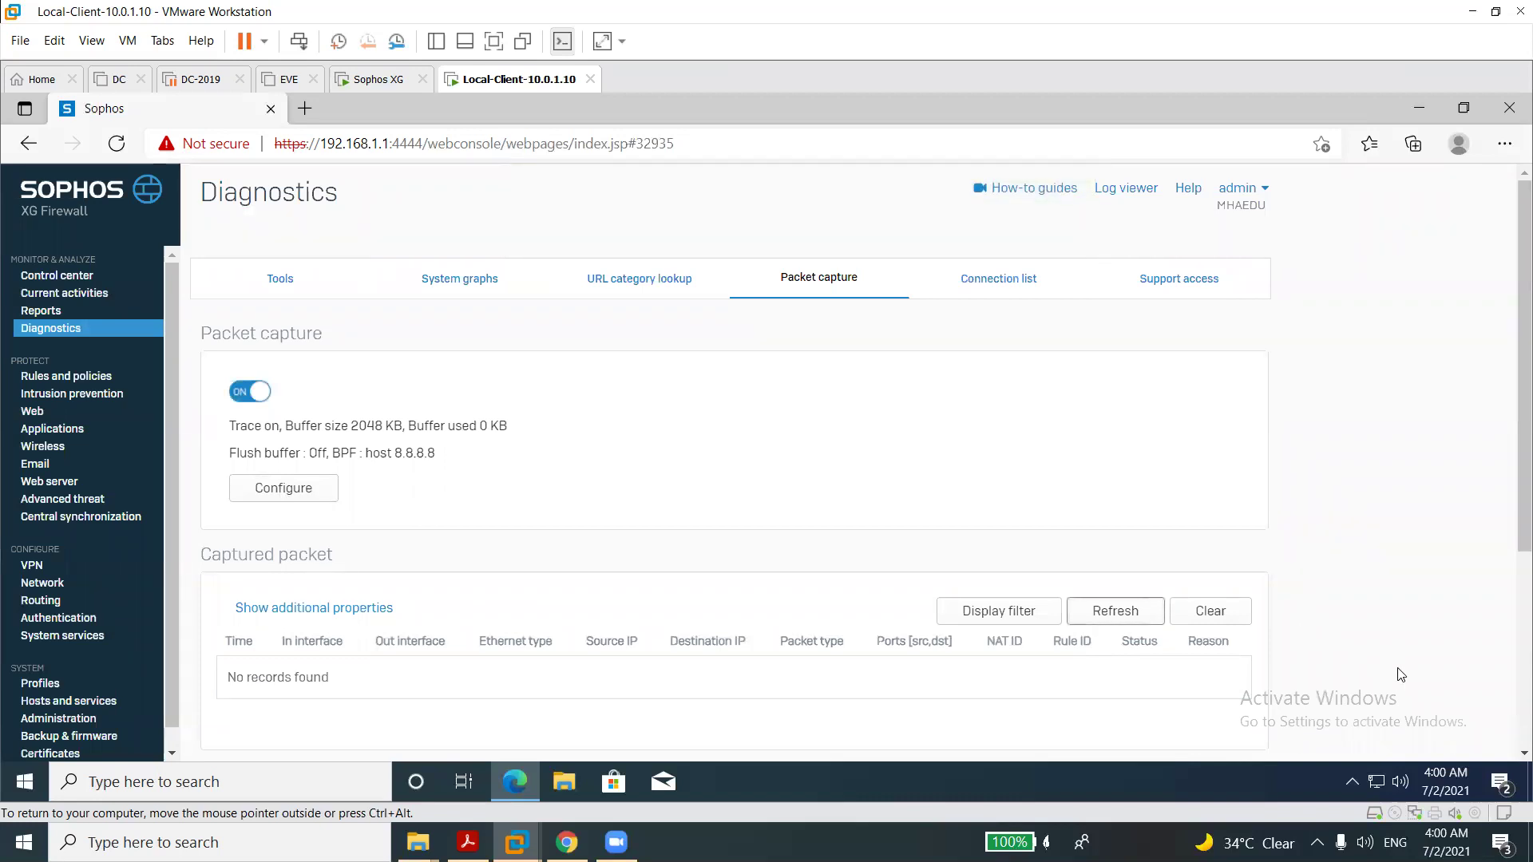
scroll(1511, 673, "down", 4)
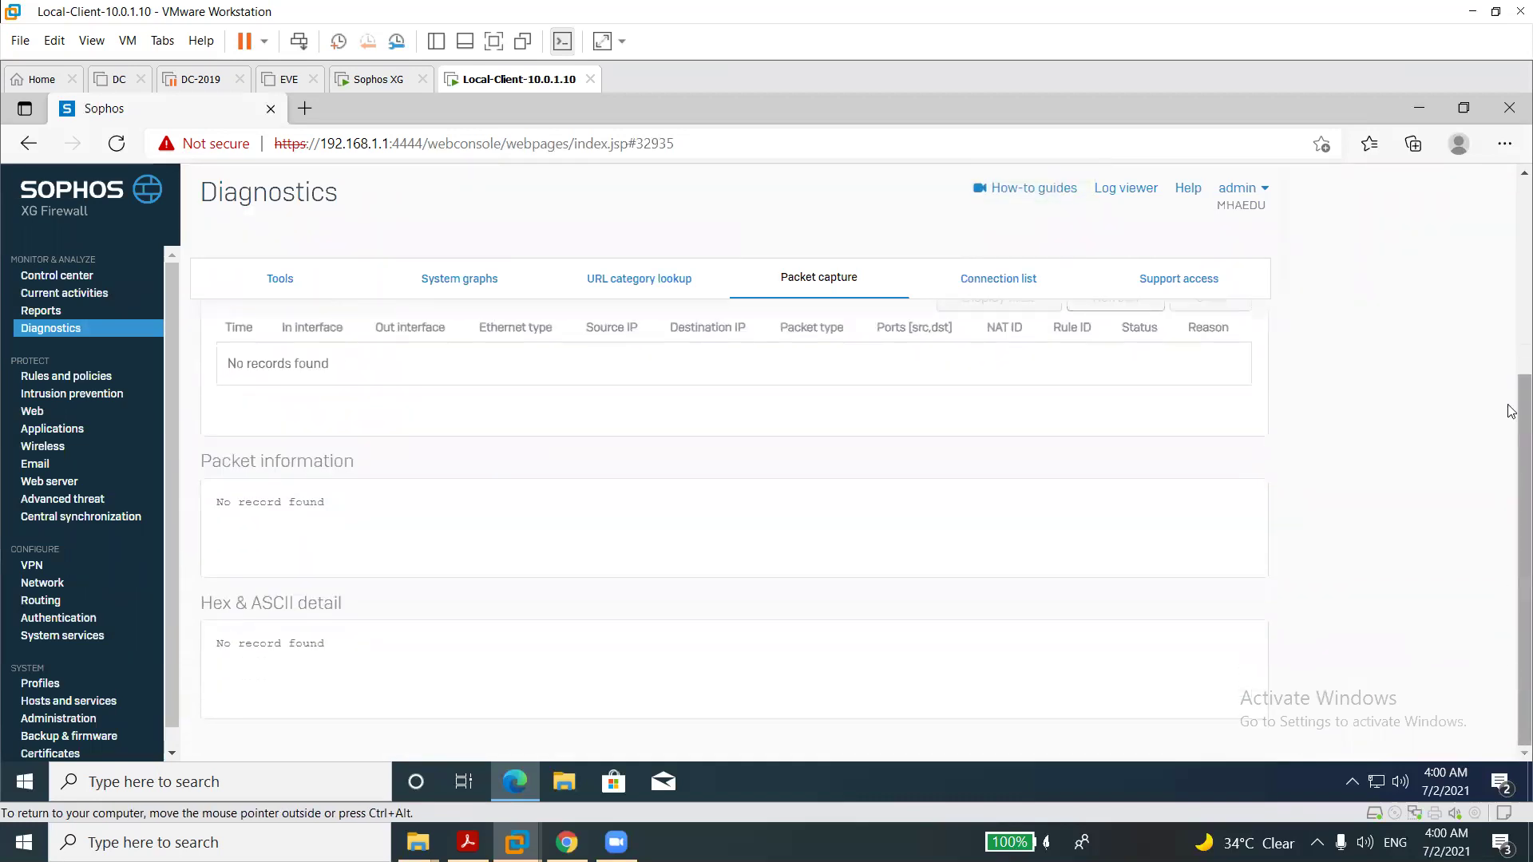
scroll(1511, 343, "up", 4)
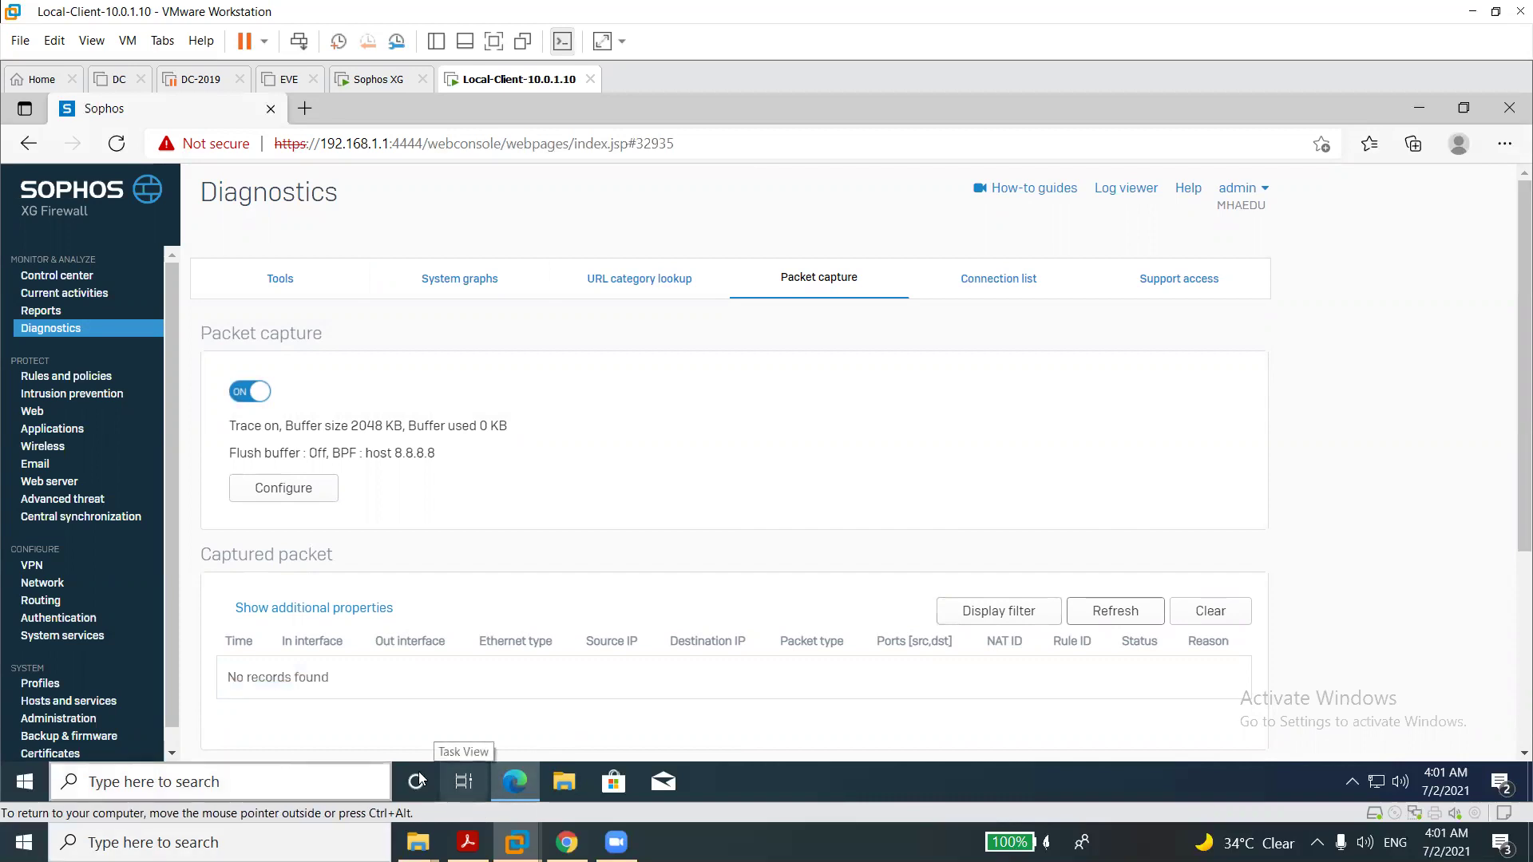
scroll(1511, 681, "down", 4)
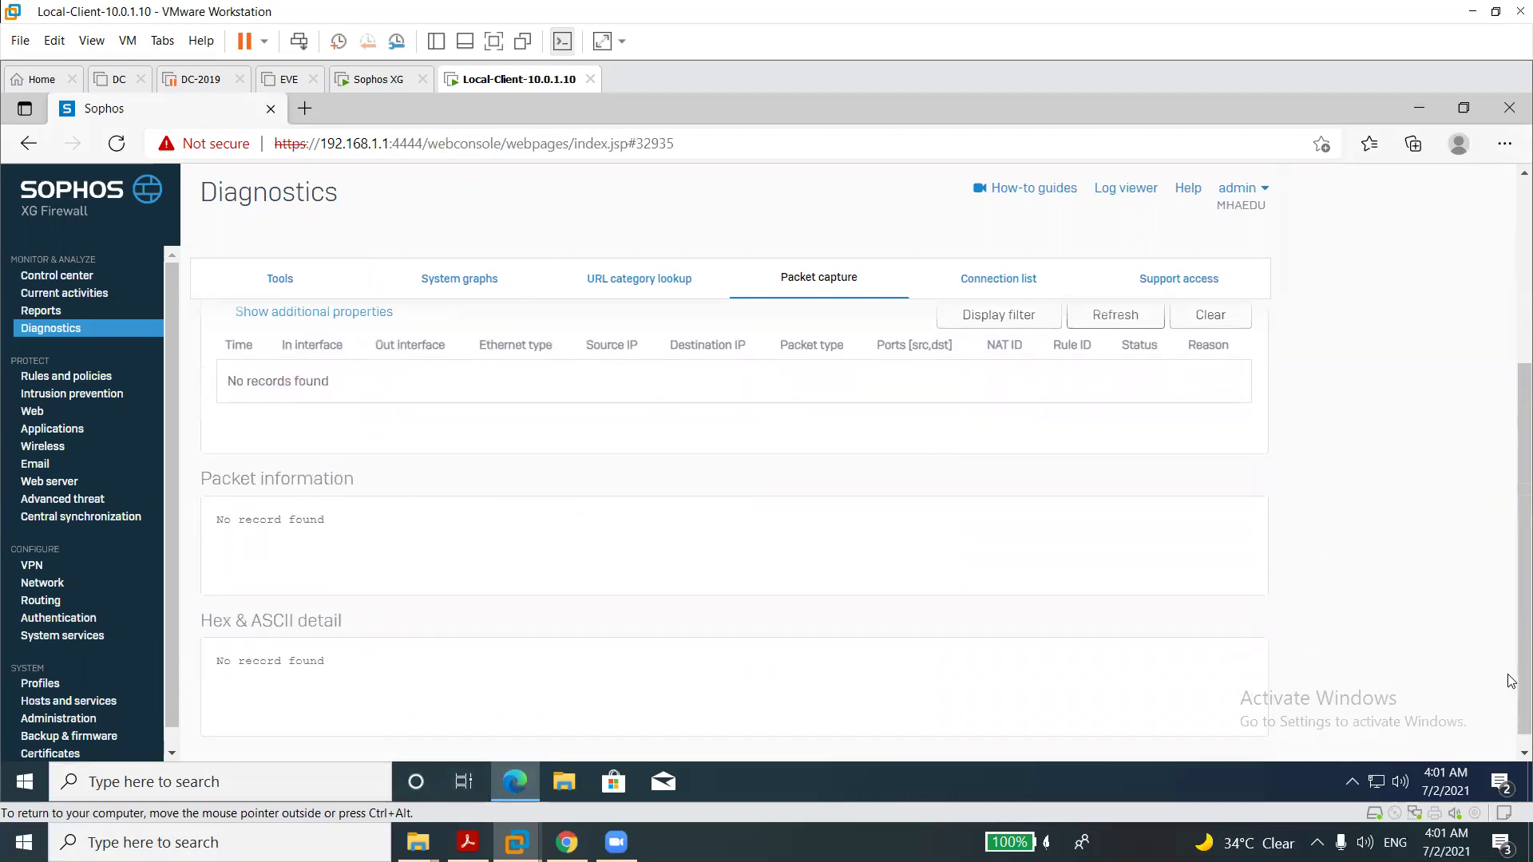
Start a continuous 'ping 8.8.8.8 -t' in a Command Prompt and minimize it.
right_click(25, 787)
left_click(64, 698)
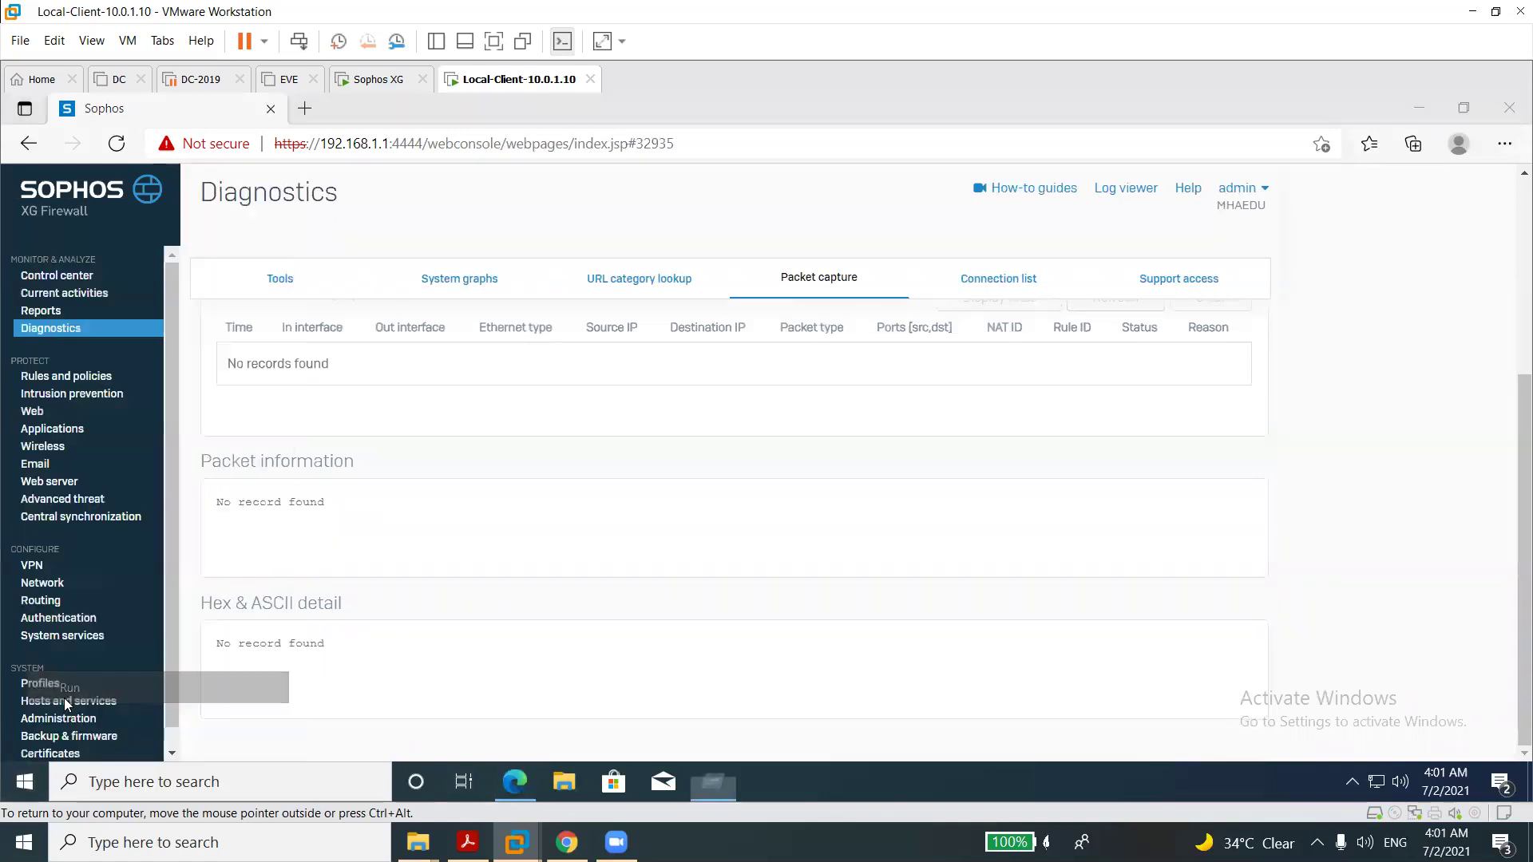
key("Return")
type("ping 8.8.8.8 -")
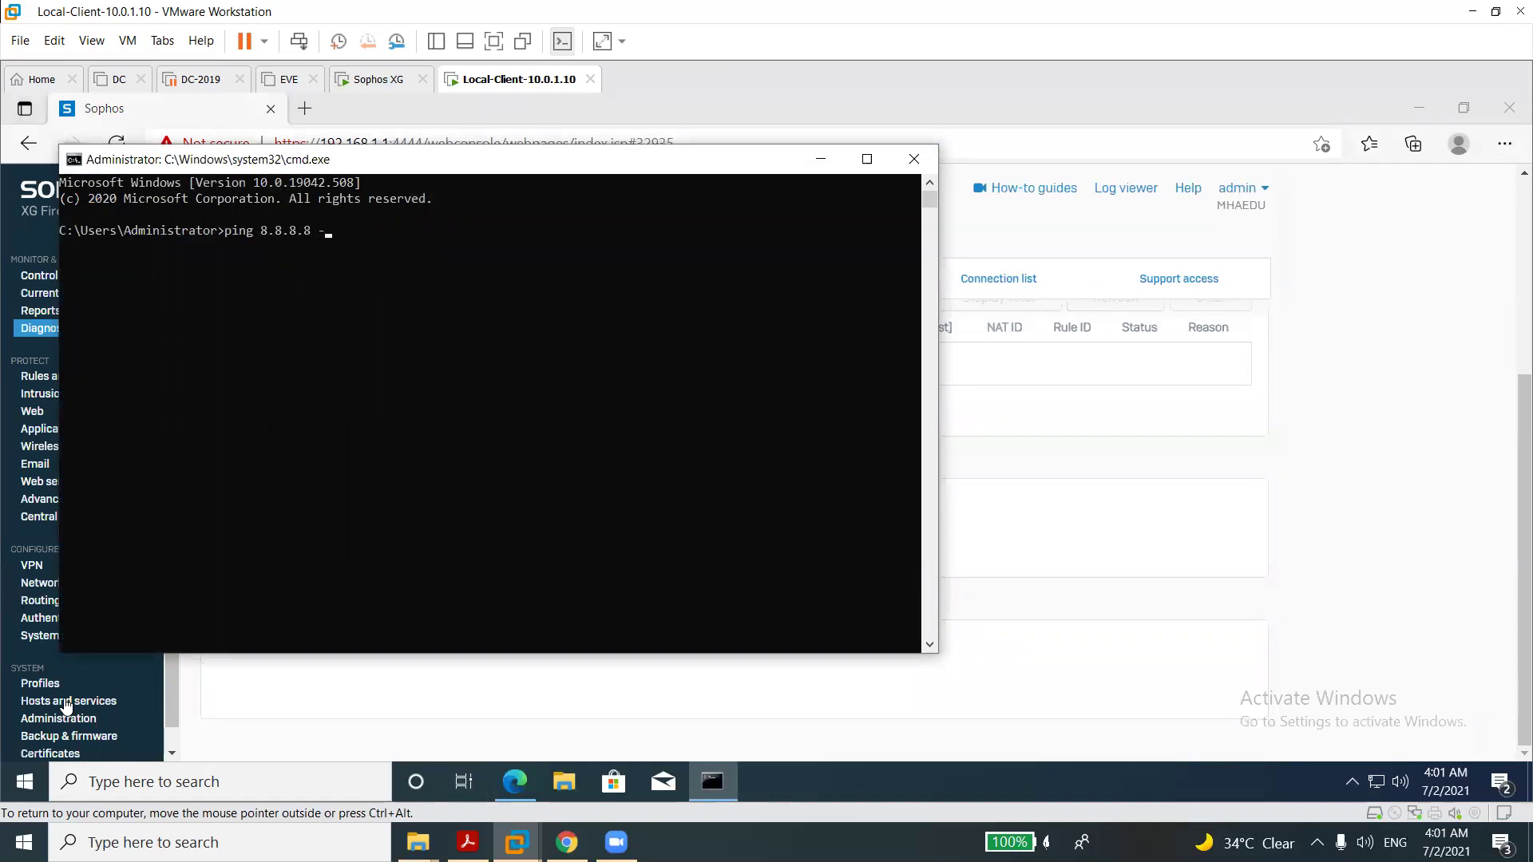
type("t")
key("Return")
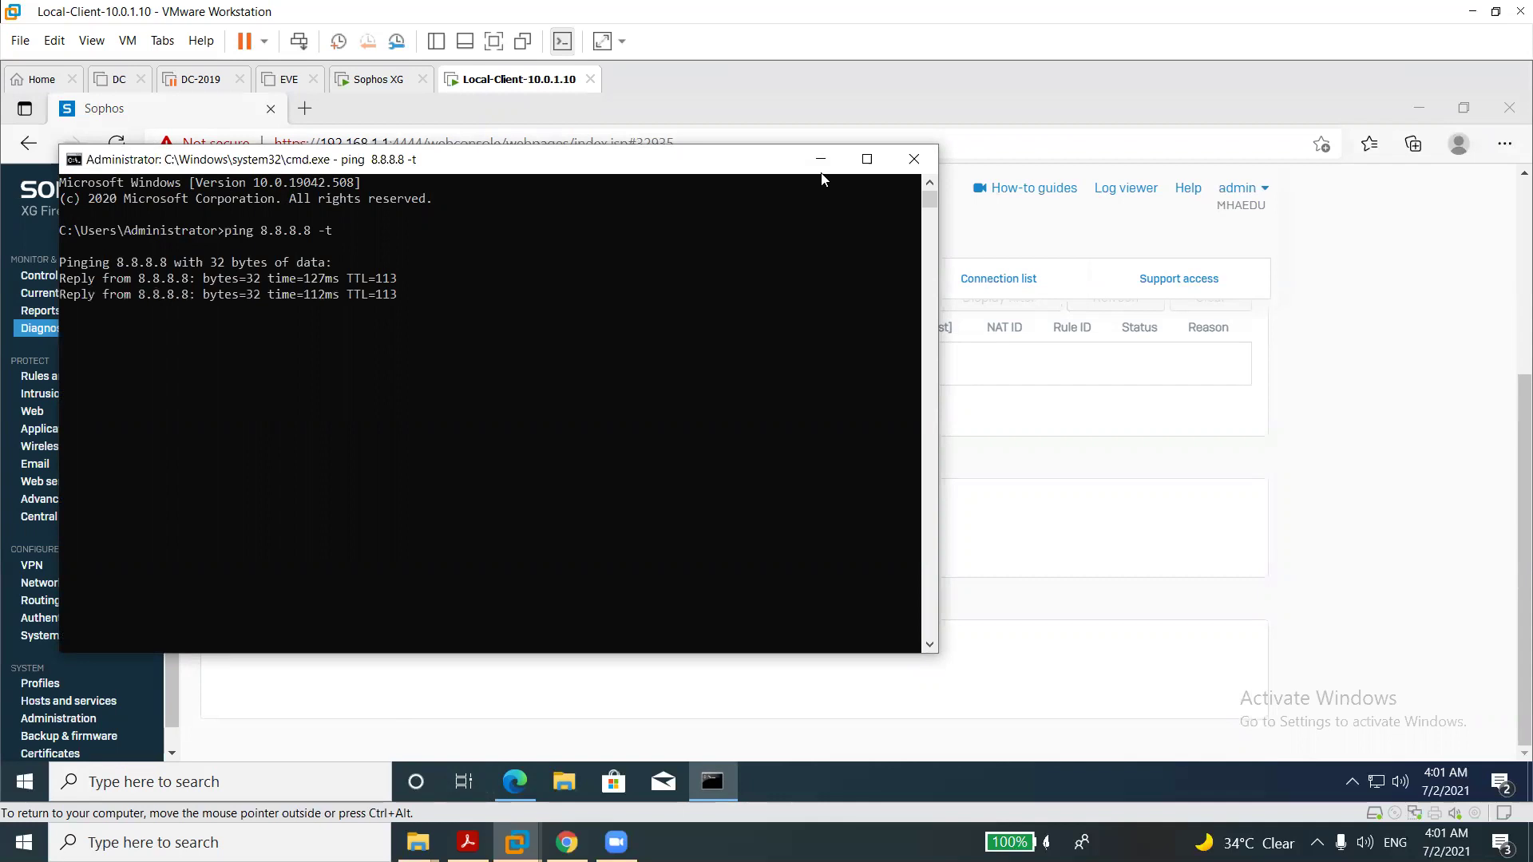
left_click(819, 160)
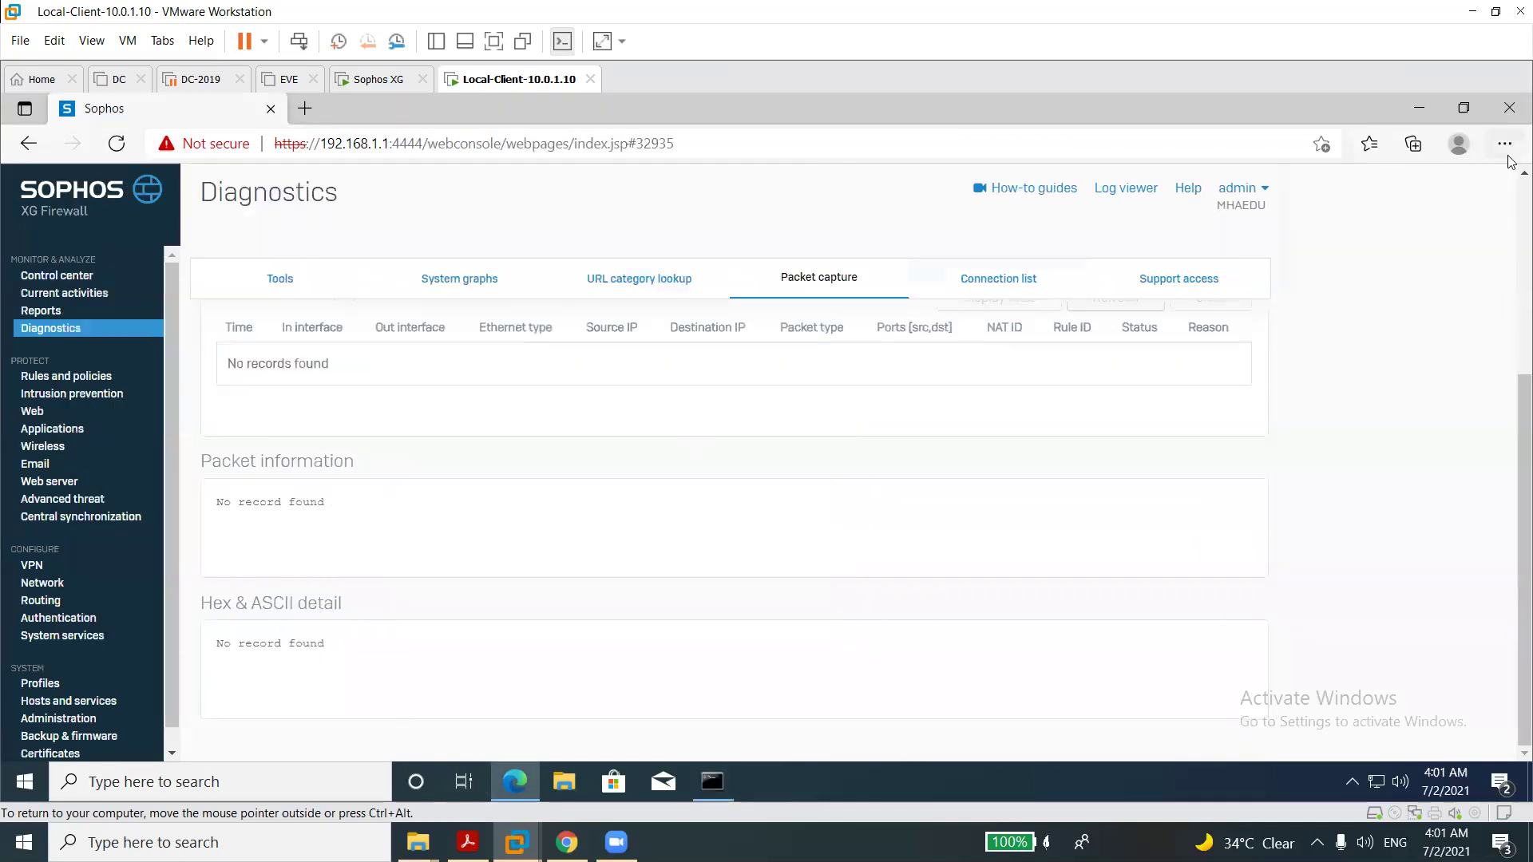
Re-save the host 8.8.8.8 capture filter and restart the packet capture trace.
scroll(1397, 239, "up", 4)
left_click(273, 495)
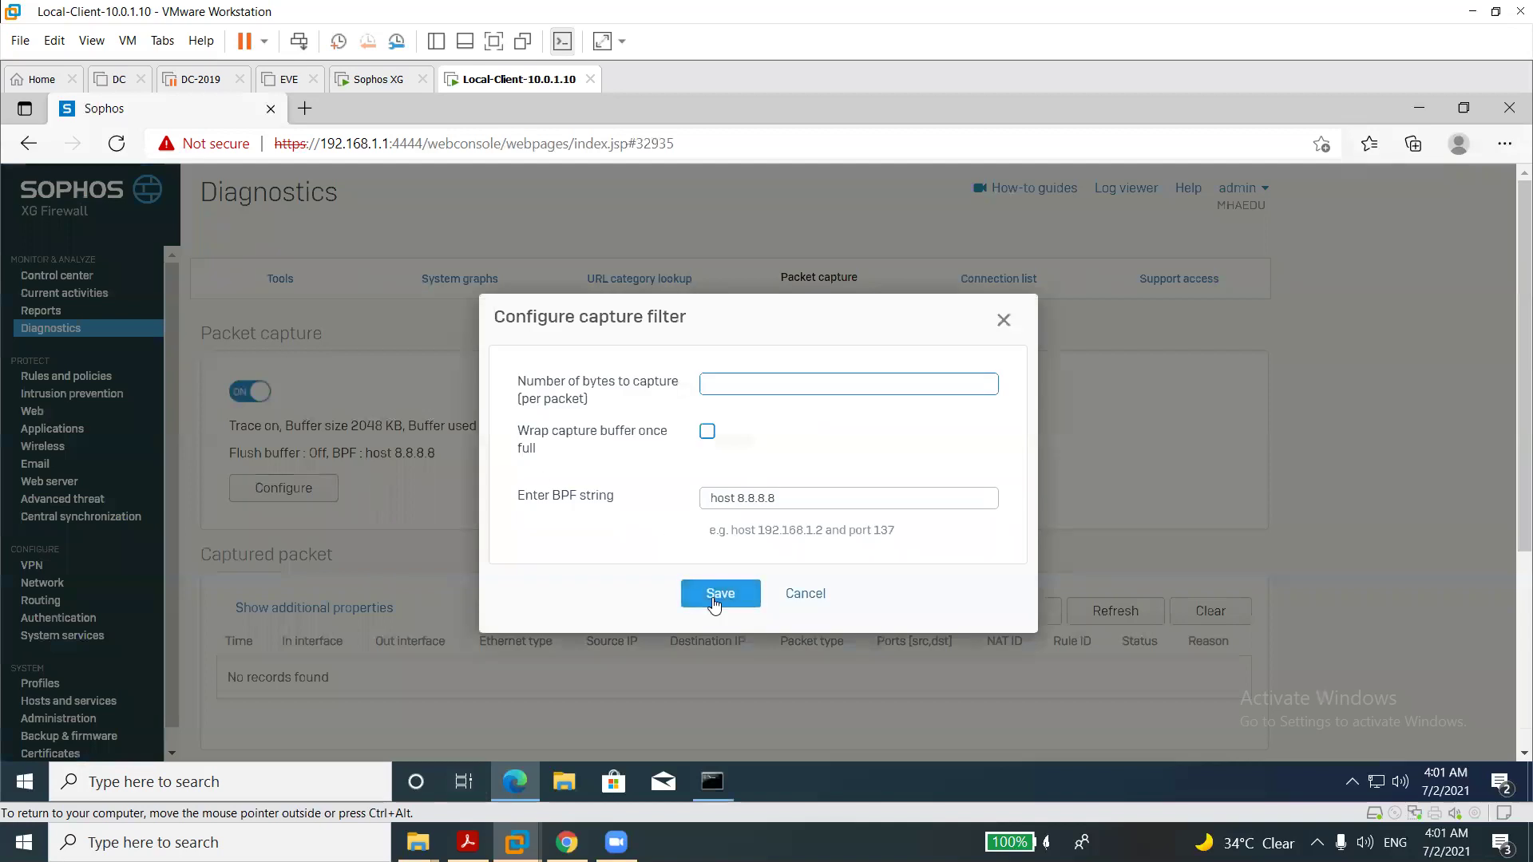
left_click(714, 601)
left_click(231, 393)
left_click(264, 394)
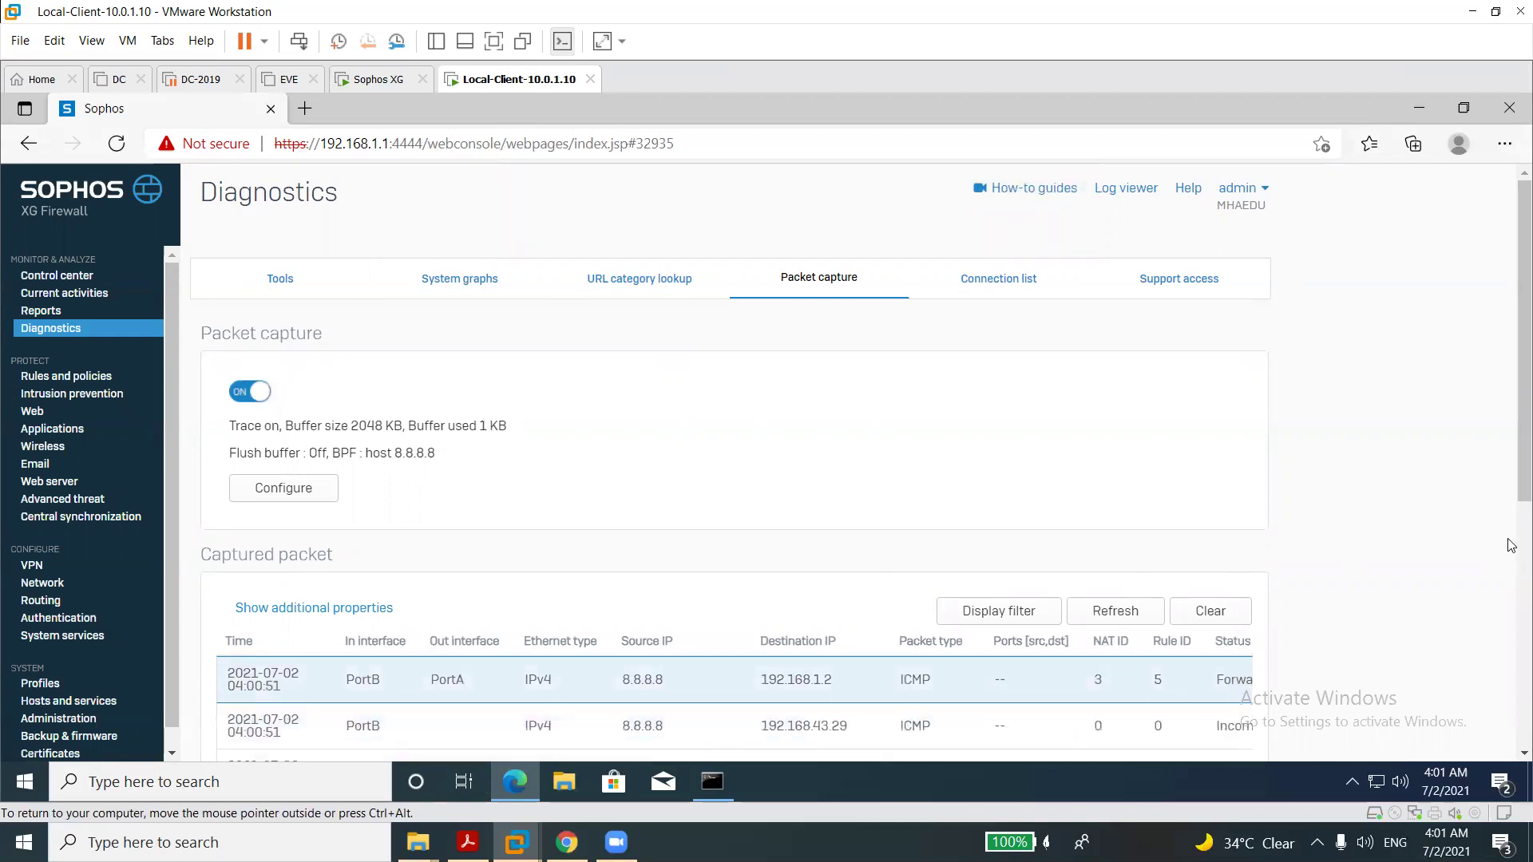
Scroll the captured packet table sideways, then clear and refresh the captured packets.
left_click_drag(1509, 464, 1510, 575)
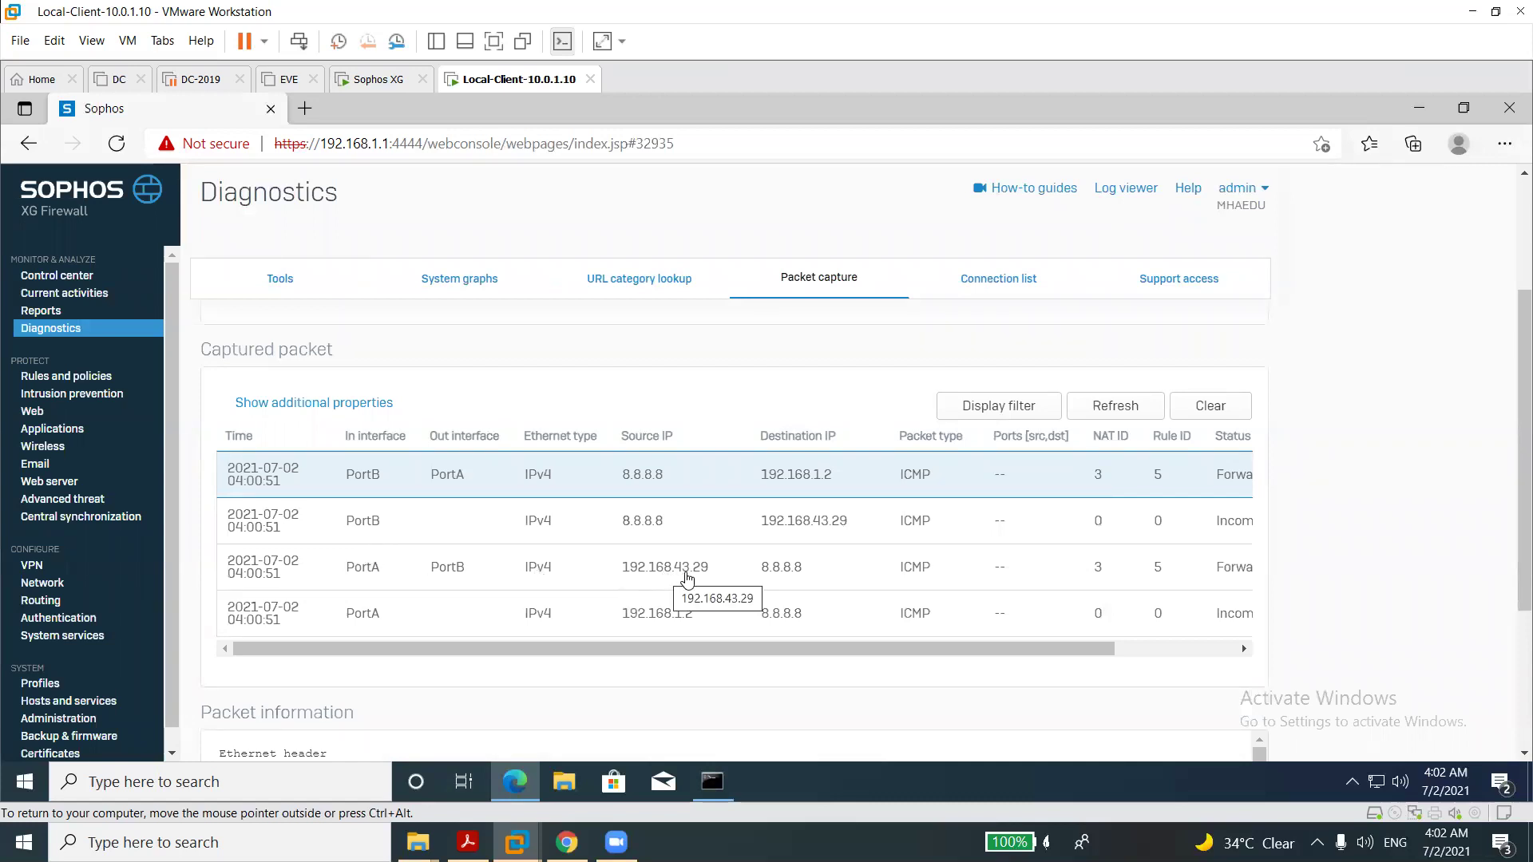
left_click(1139, 648)
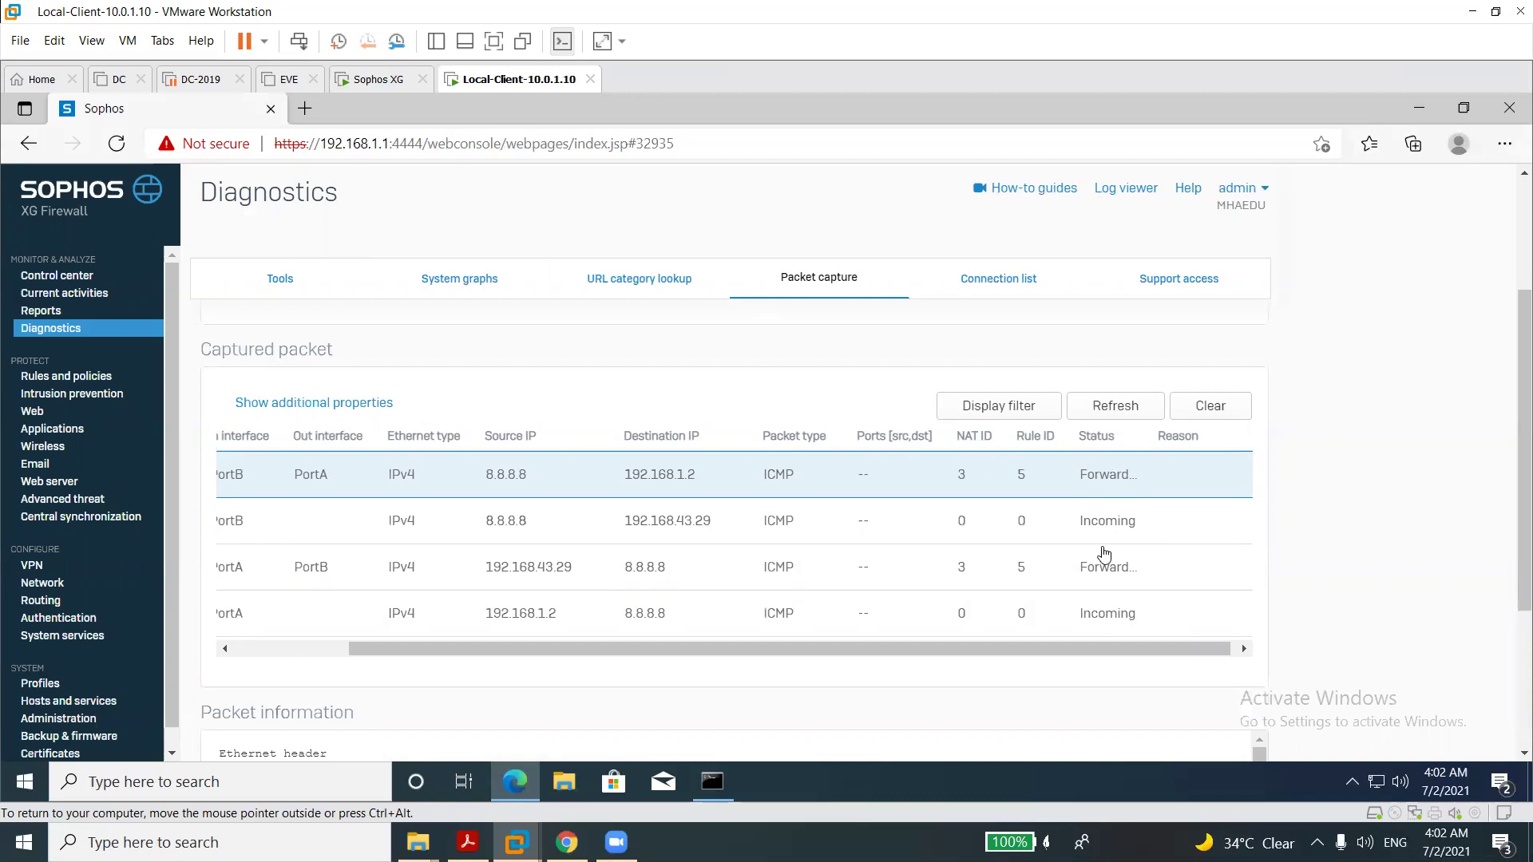
left_click(323, 647)
left_click_drag(322, 645, 524, 678)
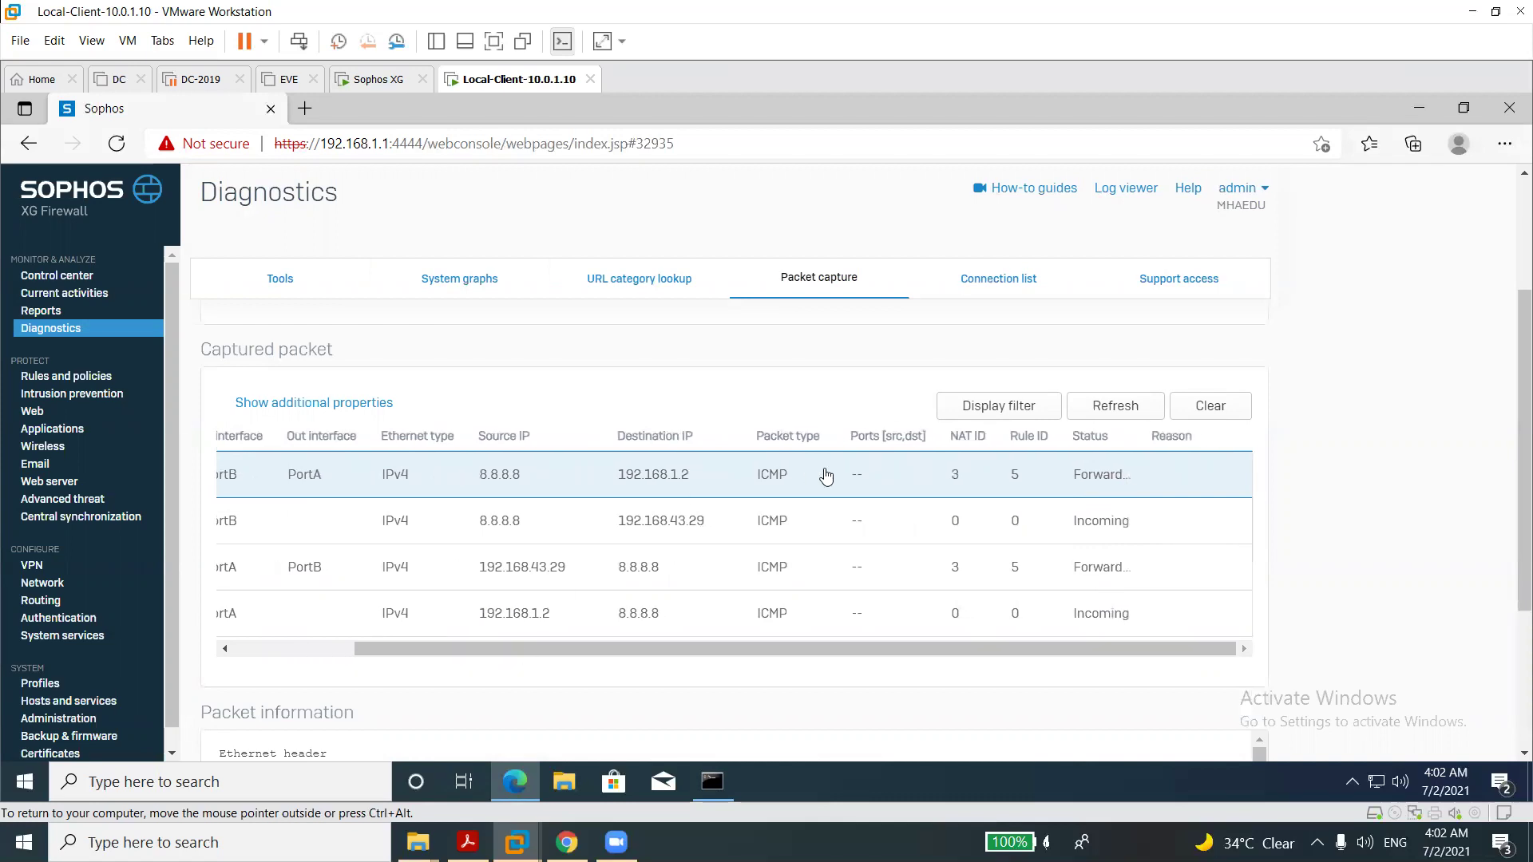
left_click(1203, 409)
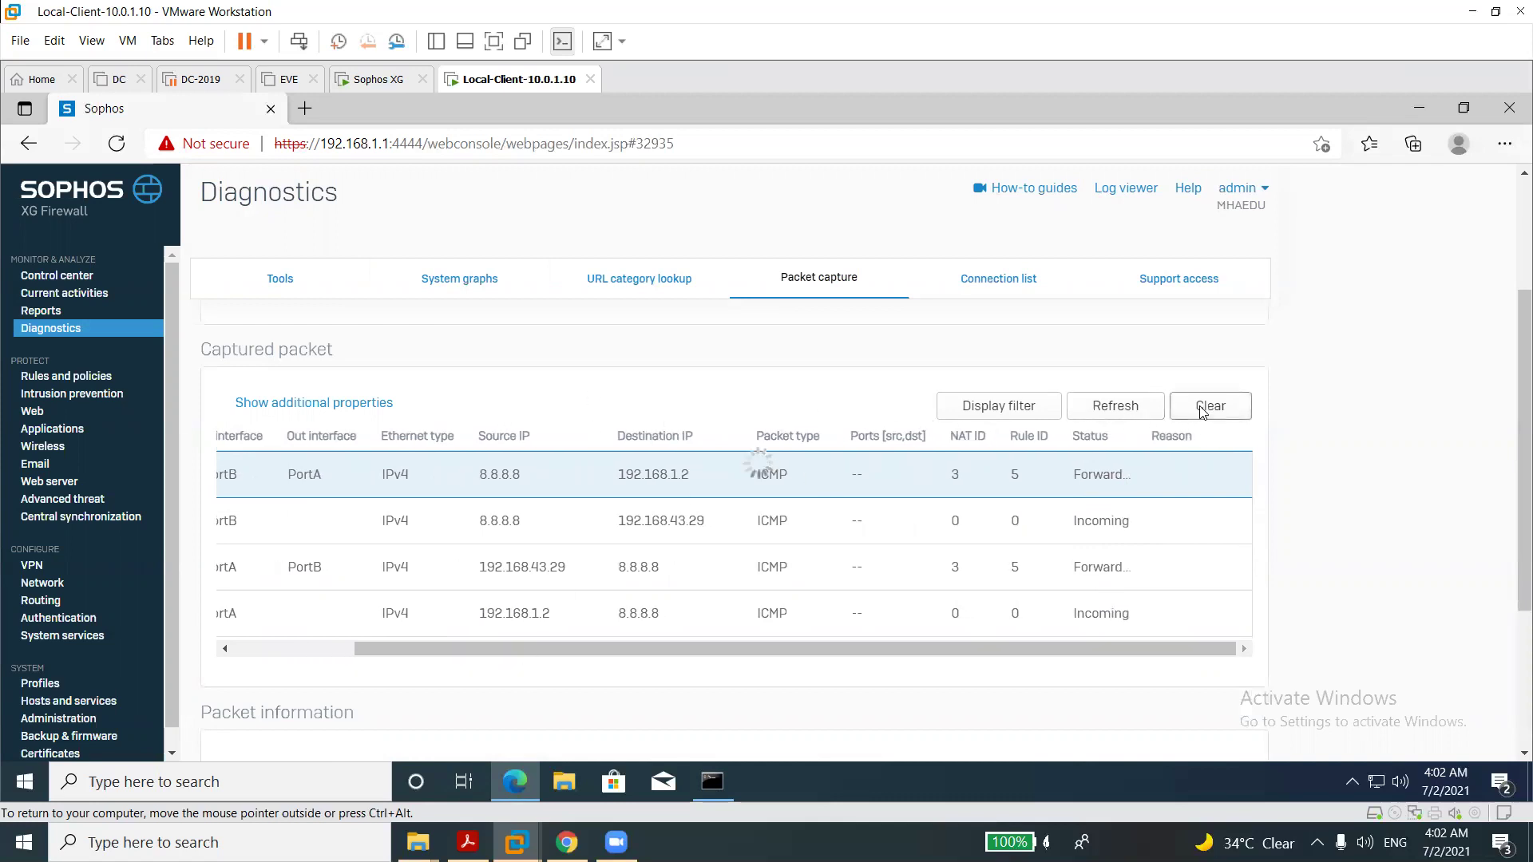
left_click(1116, 408)
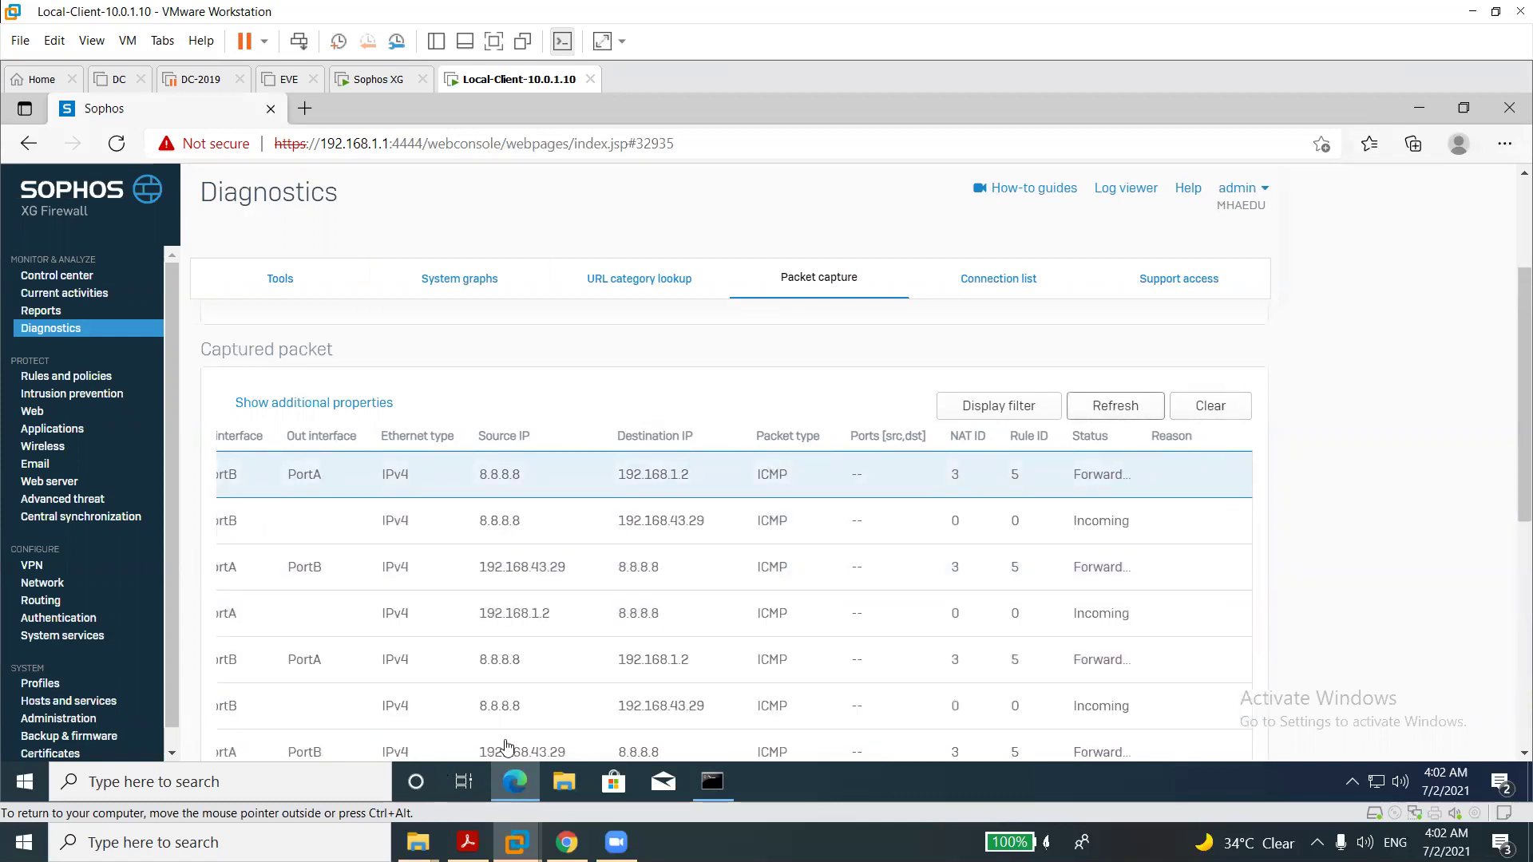
Browse the additional properties list without changes, then view the Connection list.
left_click(357, 406)
scroll(393, 587, "down", 5)
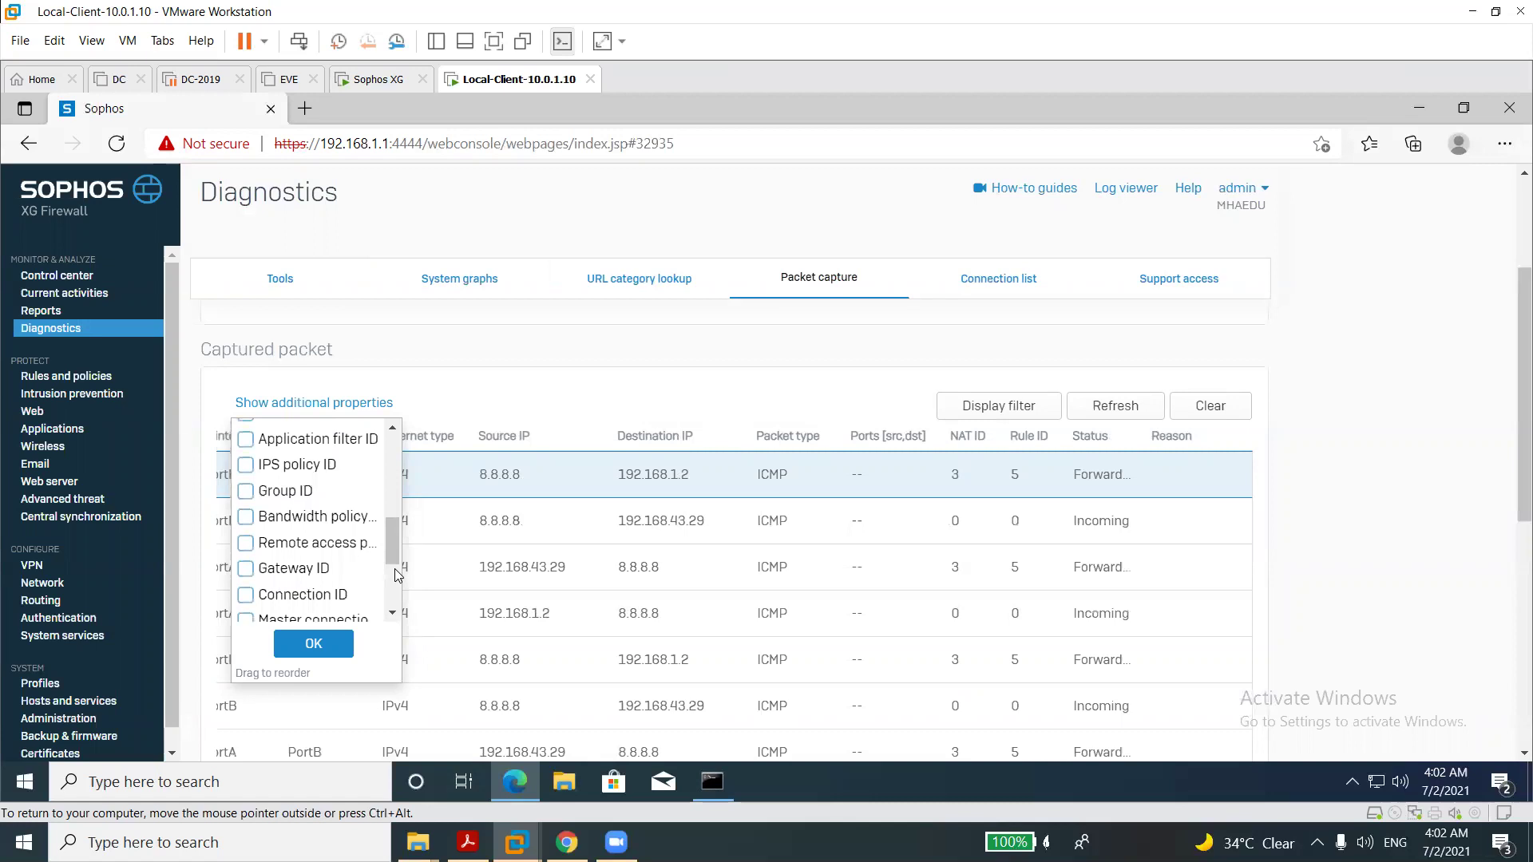
scroll(394, 569, "down", 3)
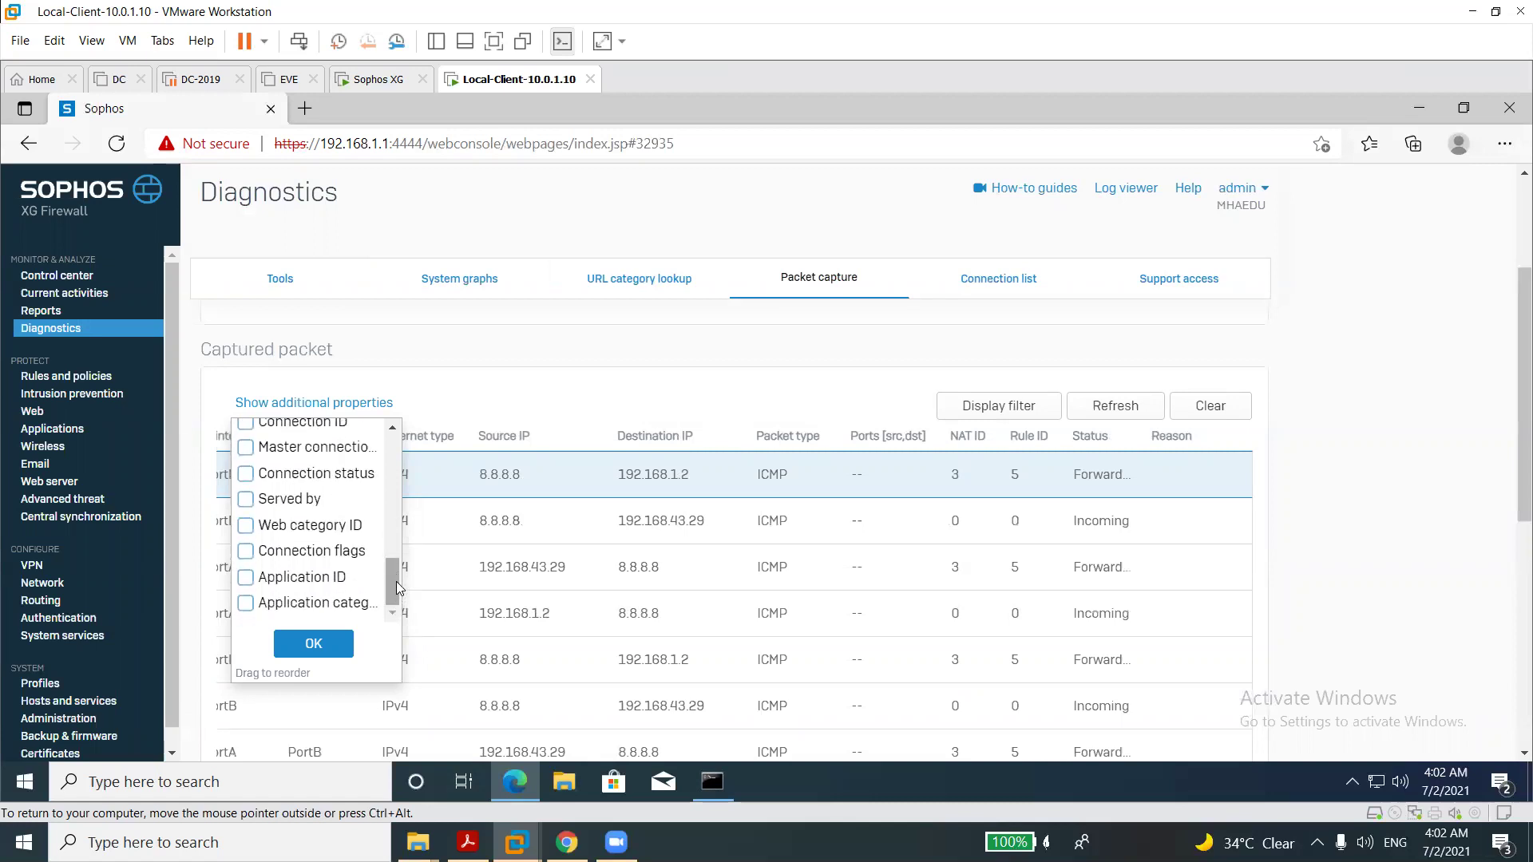
left_click(547, 325)
left_click(987, 295)
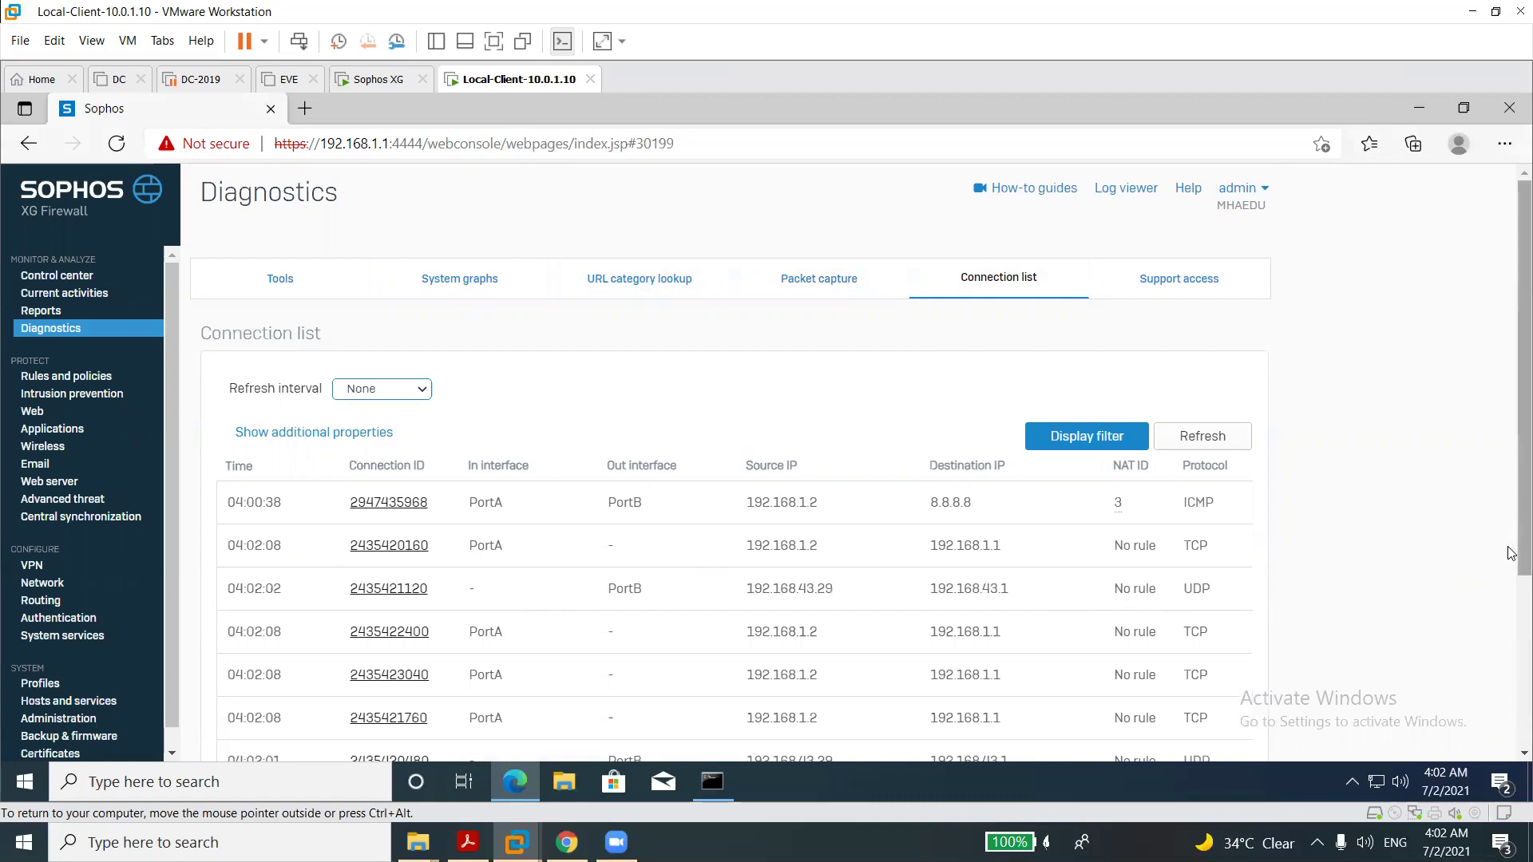
Scroll through the Connection list, then bring up the Support access page.
left_click_drag(1511, 554, 1499, 589)
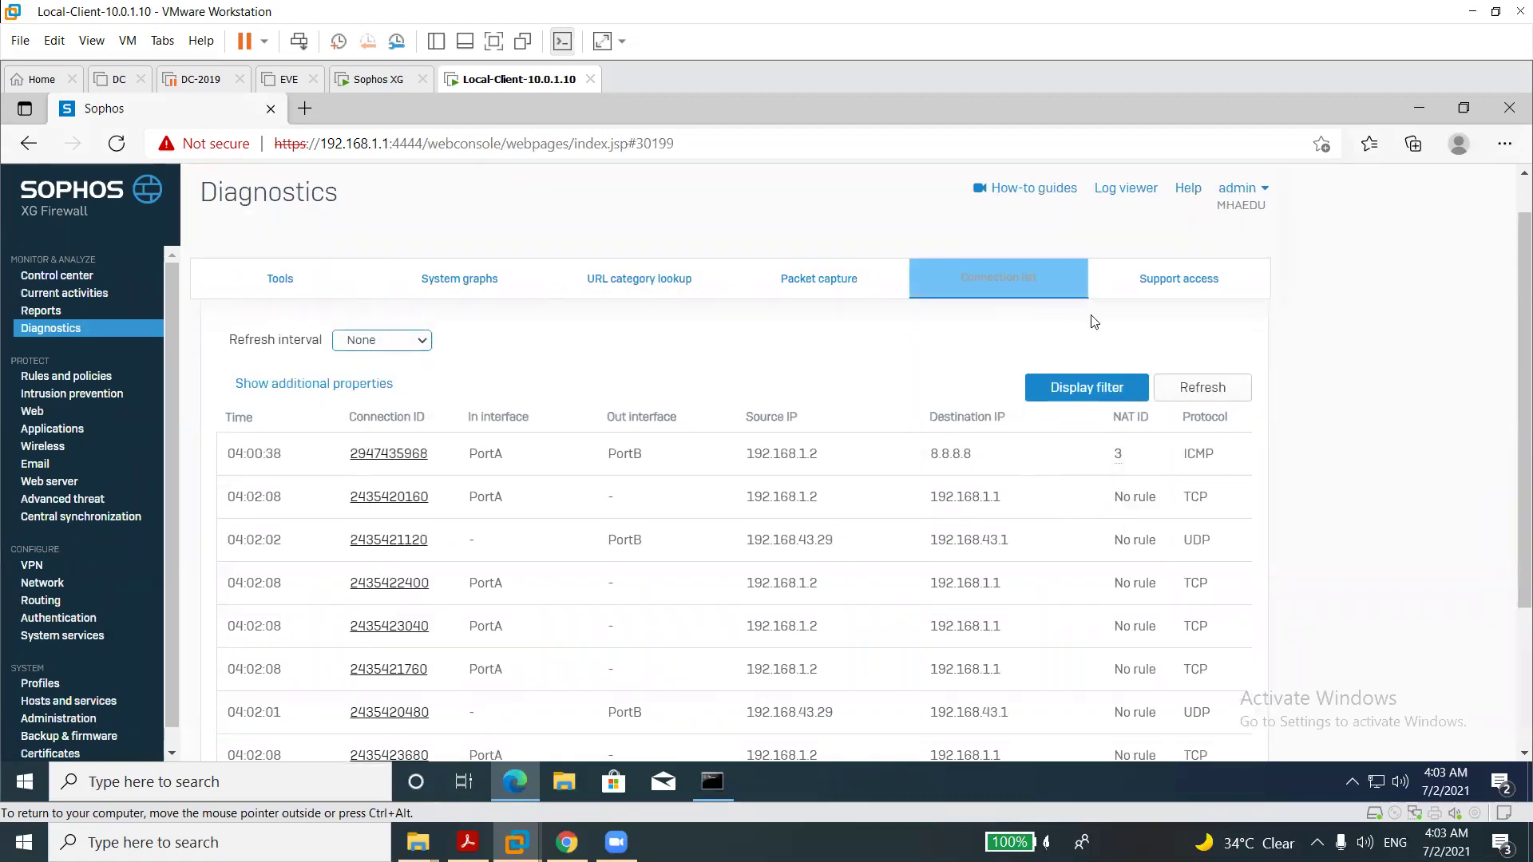
left_click(1149, 297)
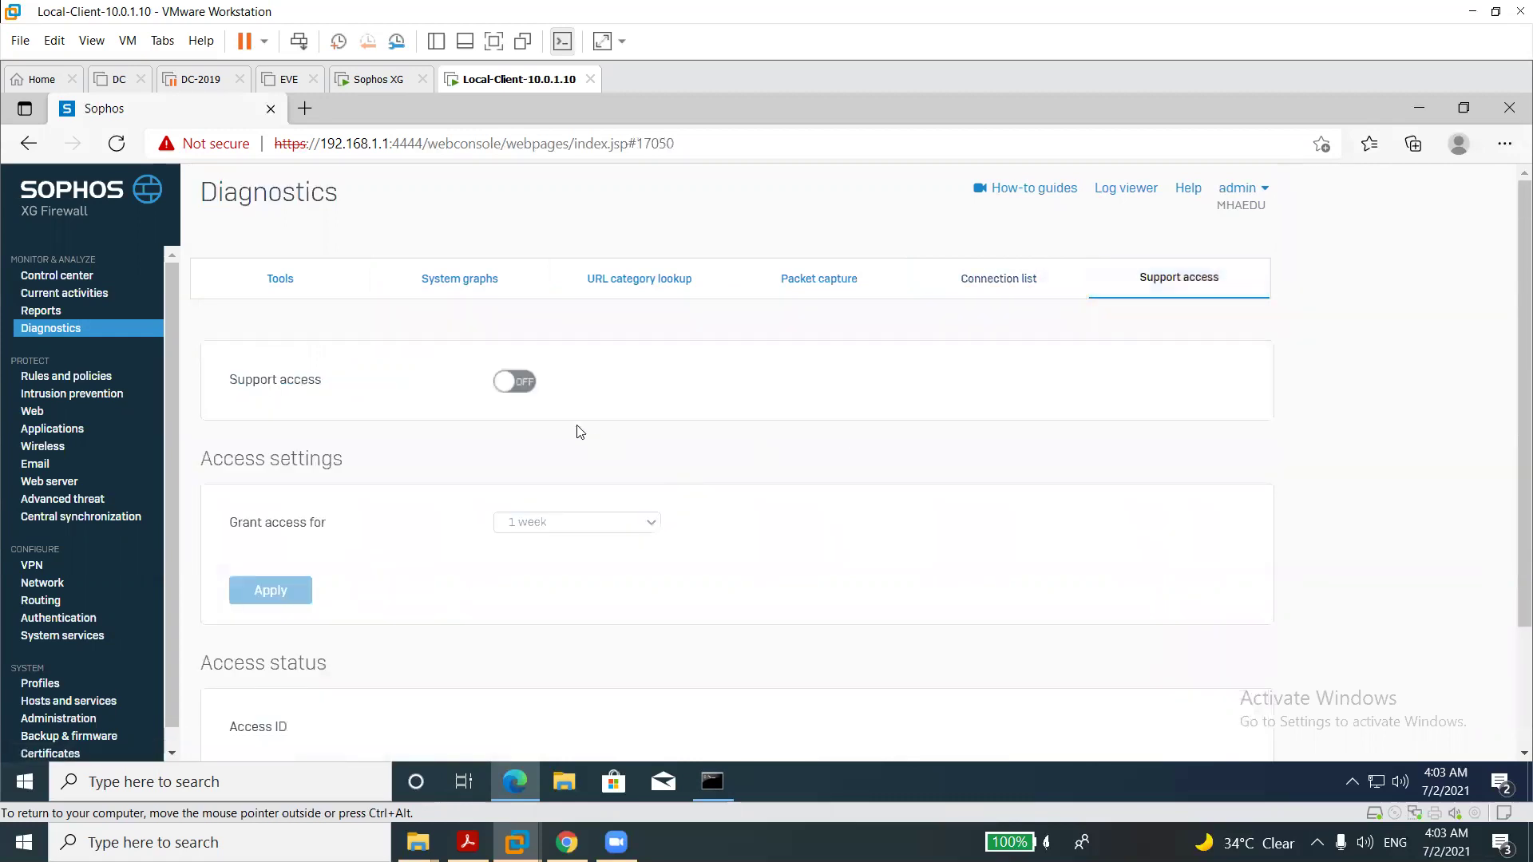
Switch support access on and grant it for 1 day.
left_click(526, 380)
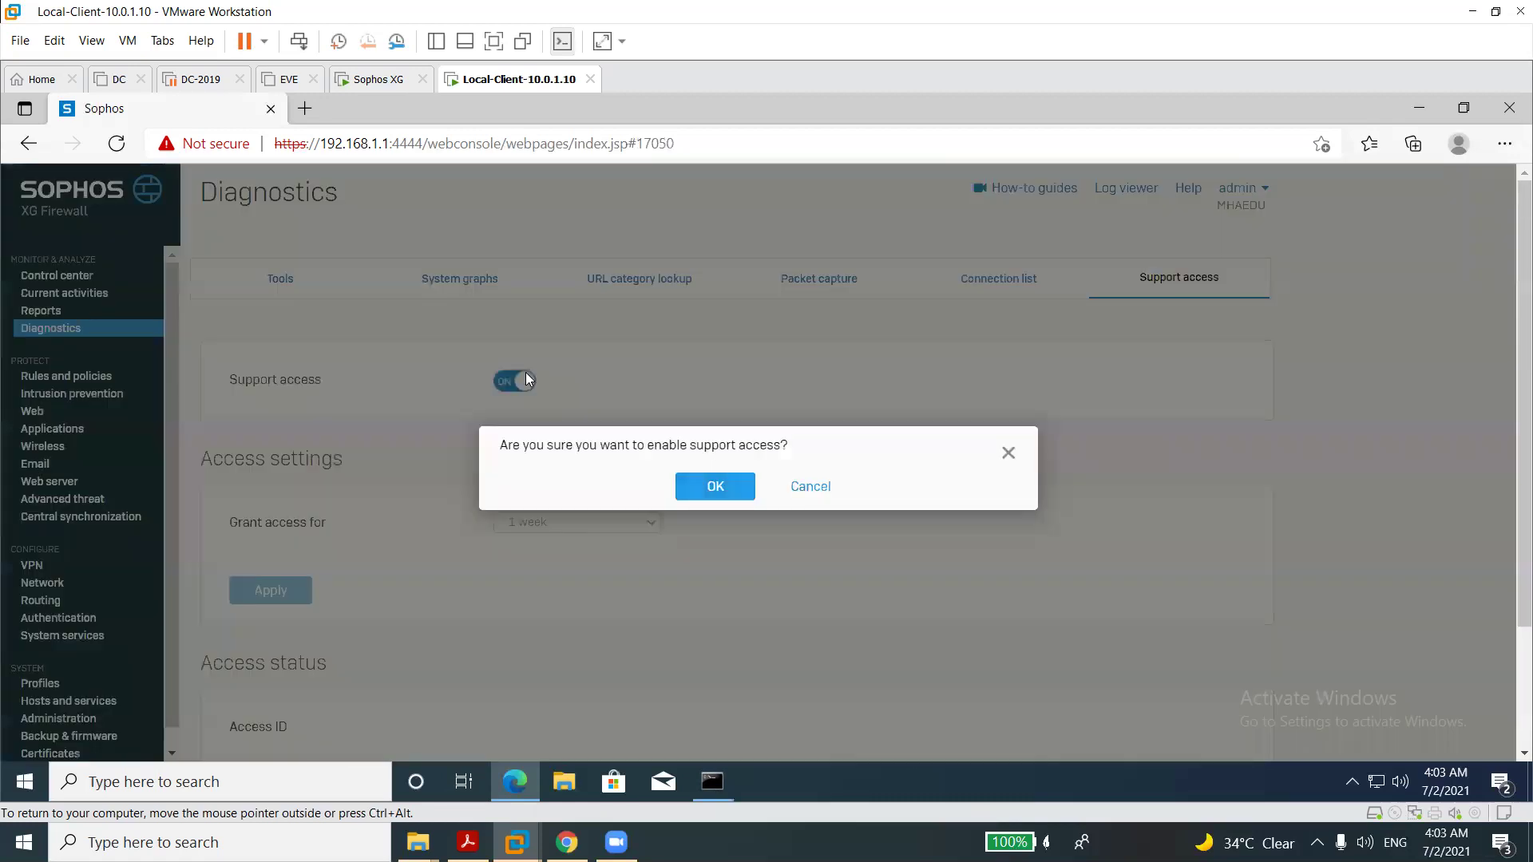
left_click(685, 488)
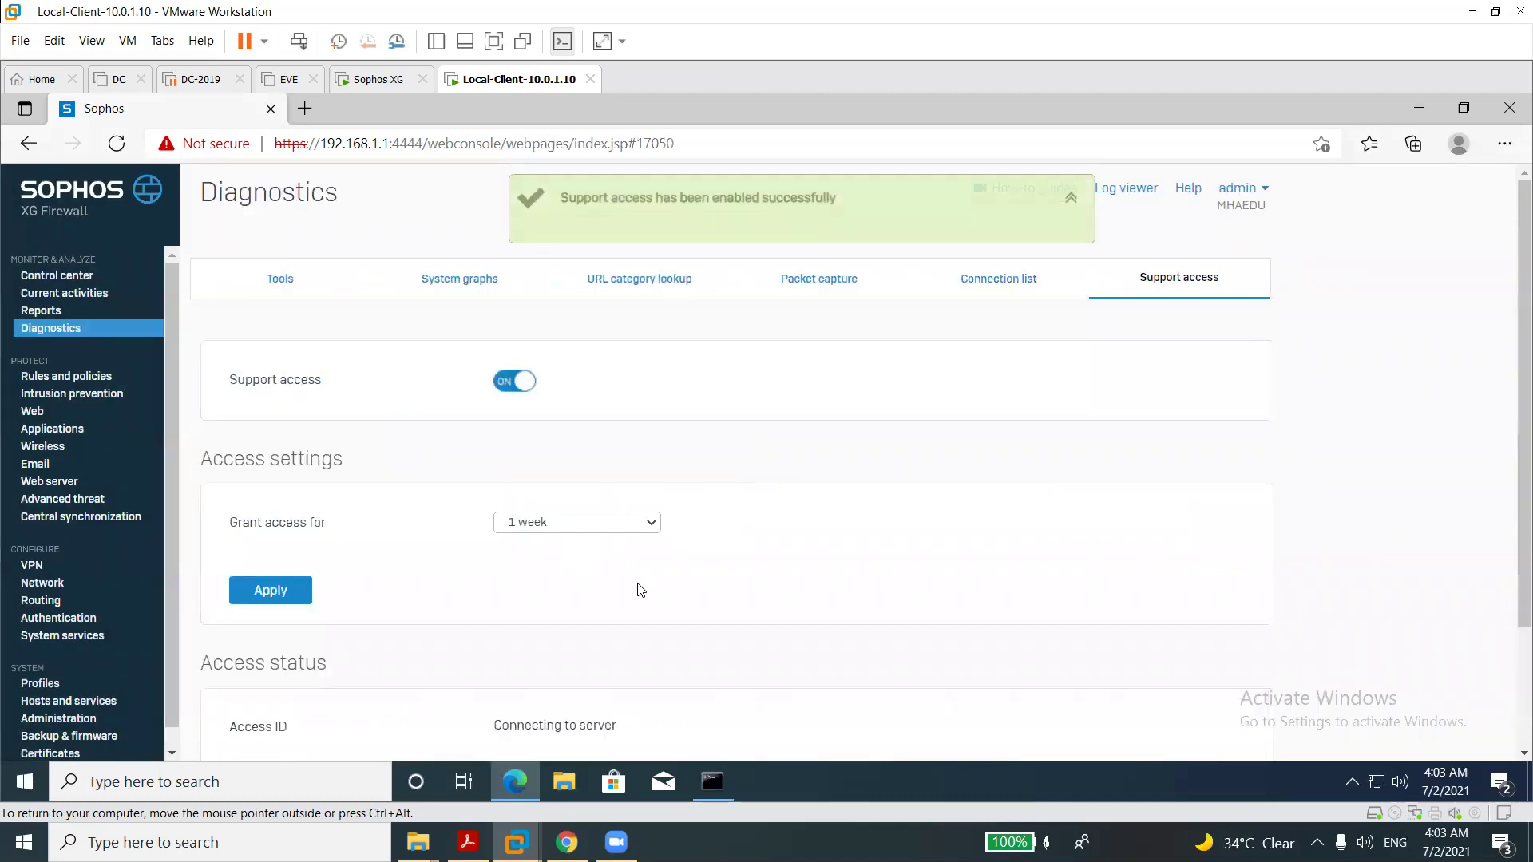
left_click(559, 523)
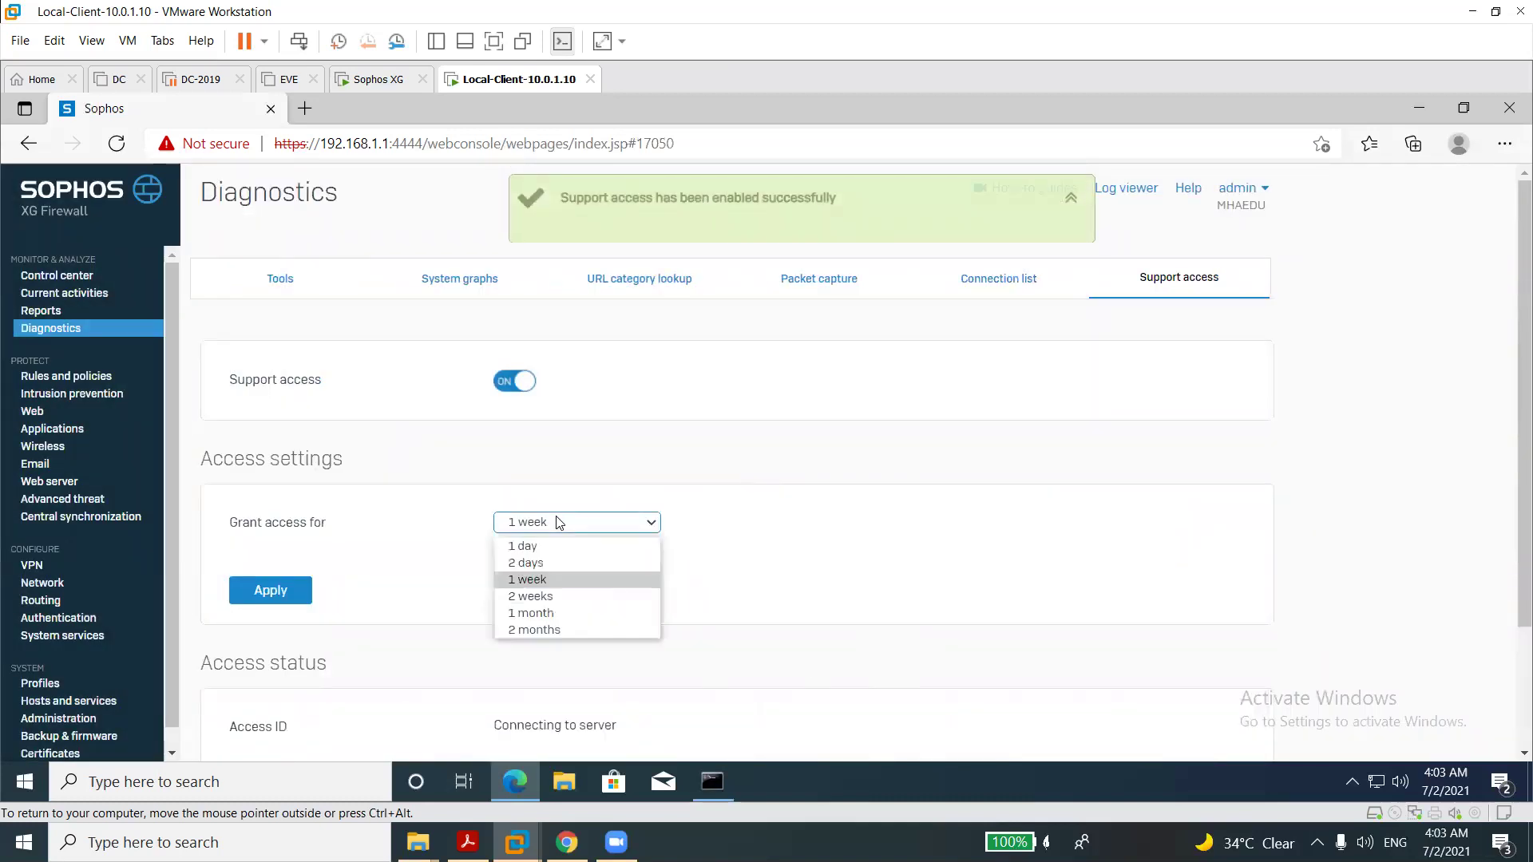
left_click(531, 546)
left_click(271, 591)
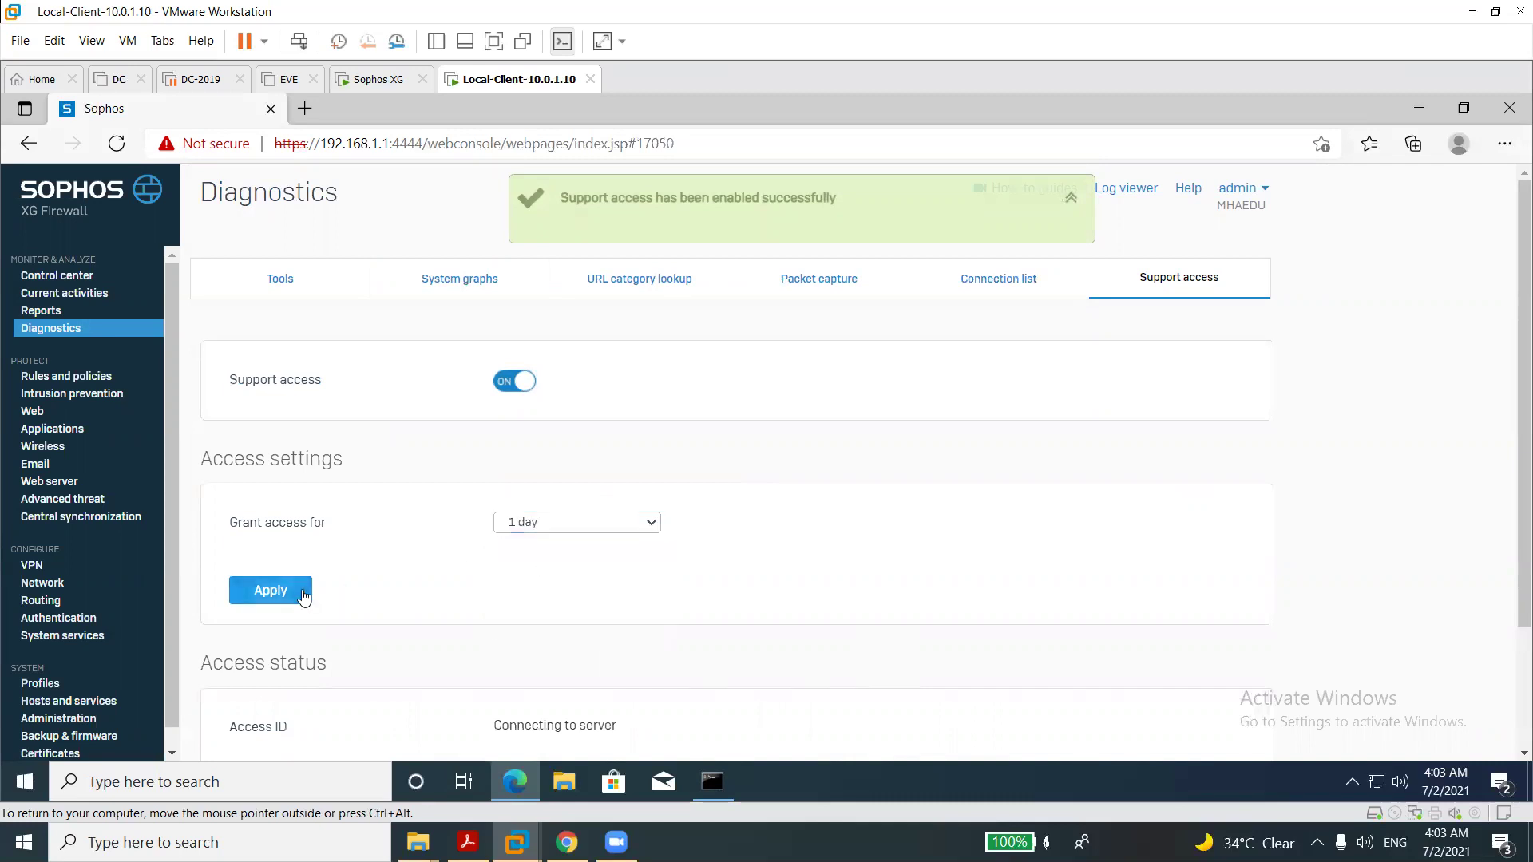
left_click(713, 487)
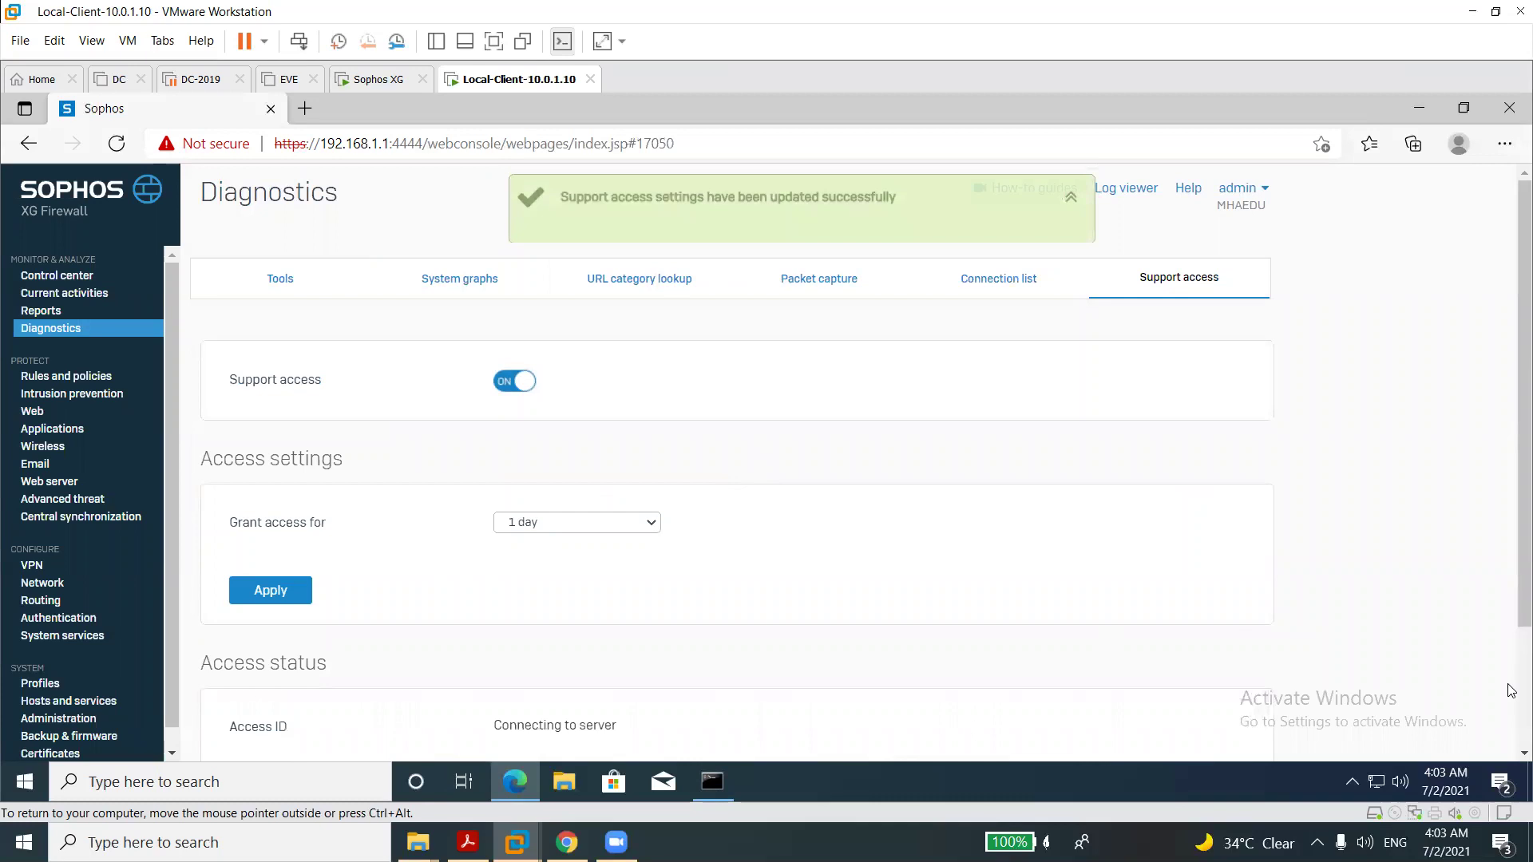
Select and copy the generated support Access ID.
scroll(1511, 691, "down", 2)
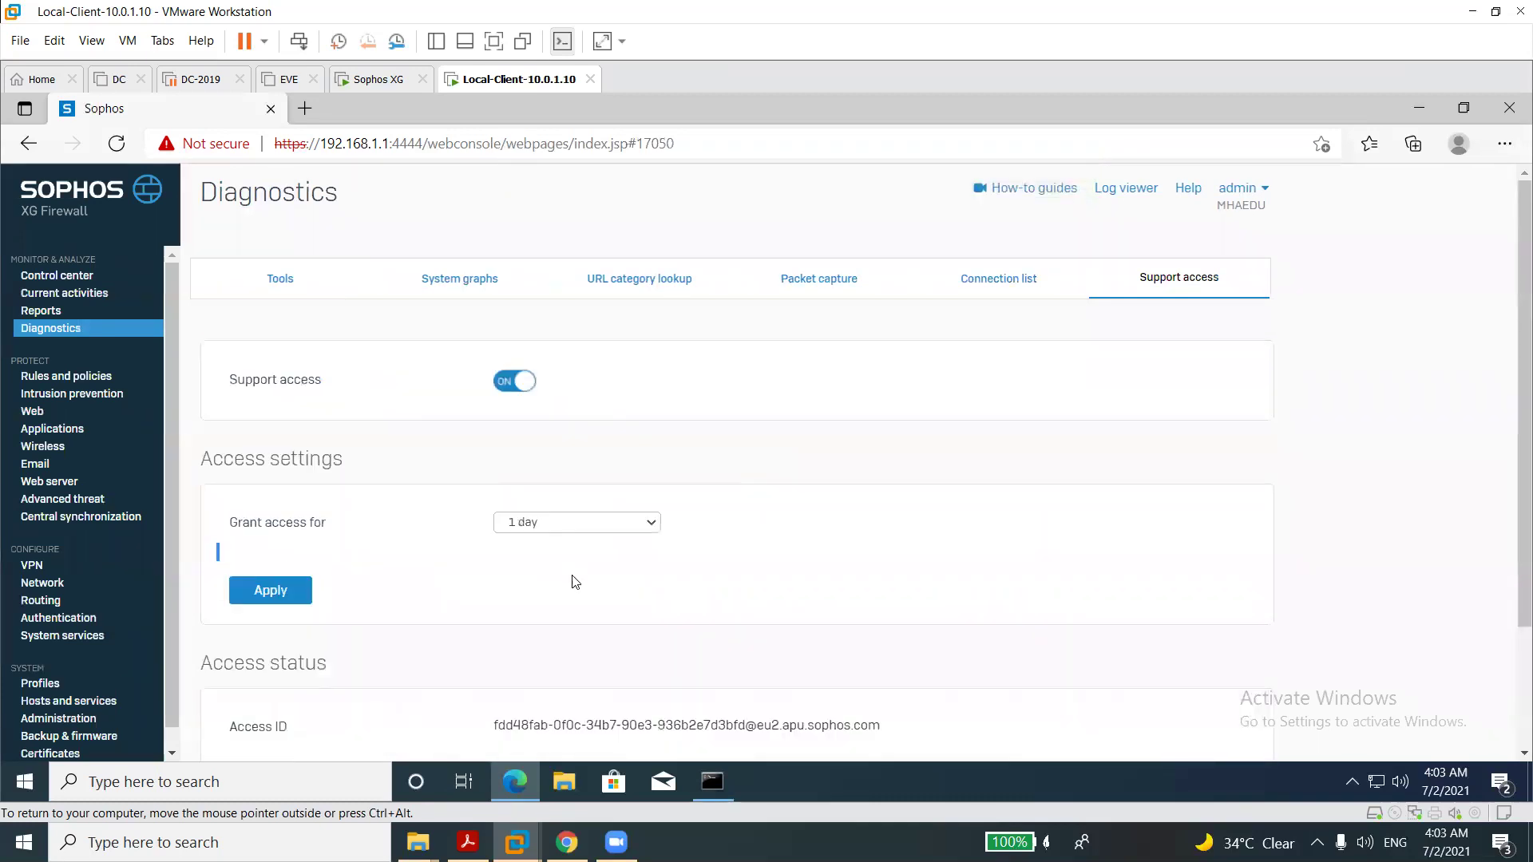
triple_click(694, 714)
triple_click(694, 716)
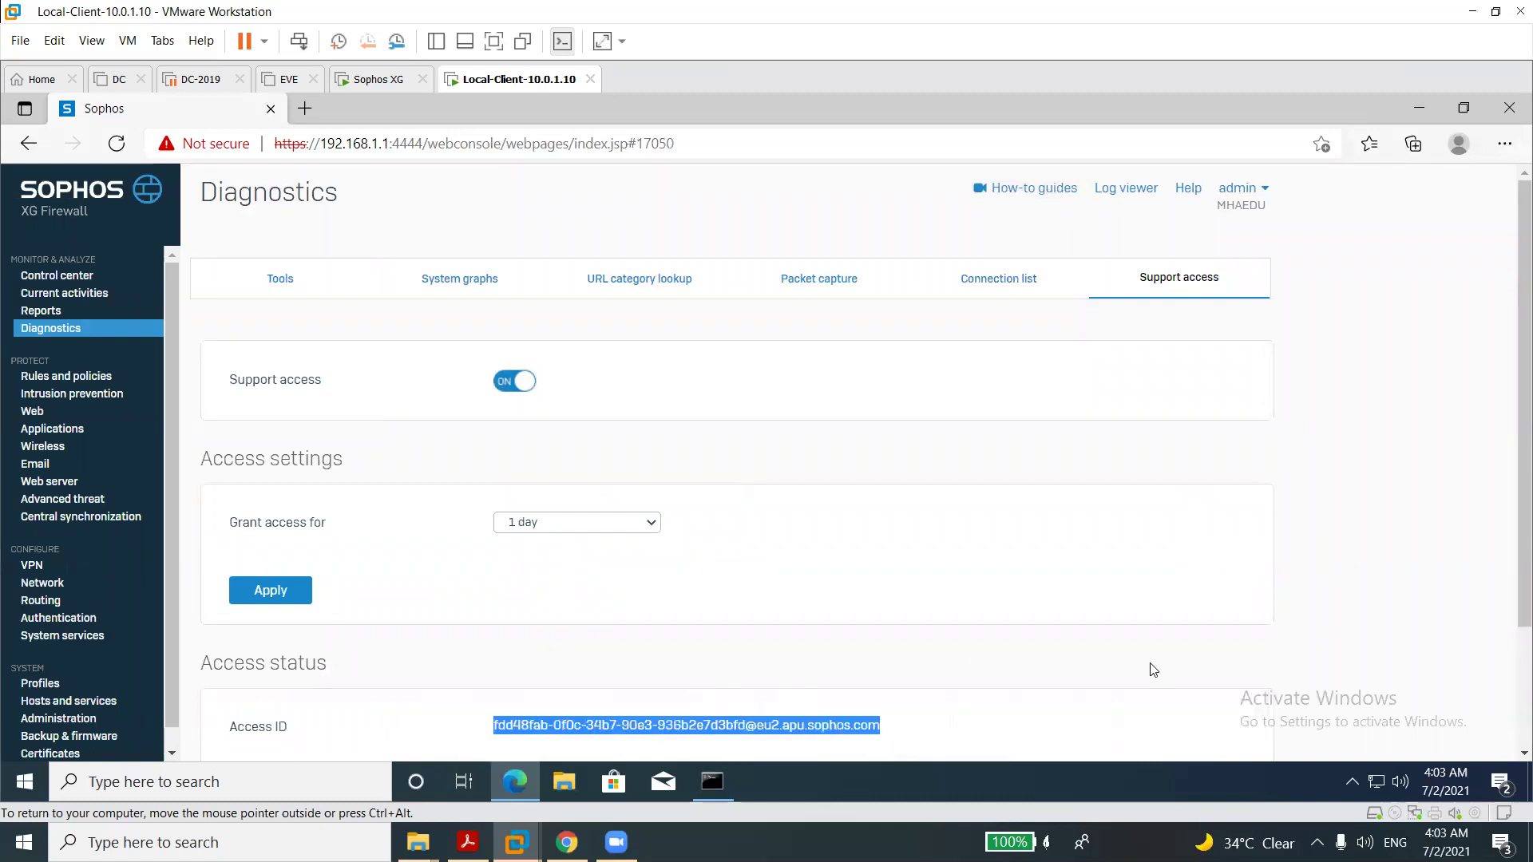
scroll(1511, 520, "down", 2)
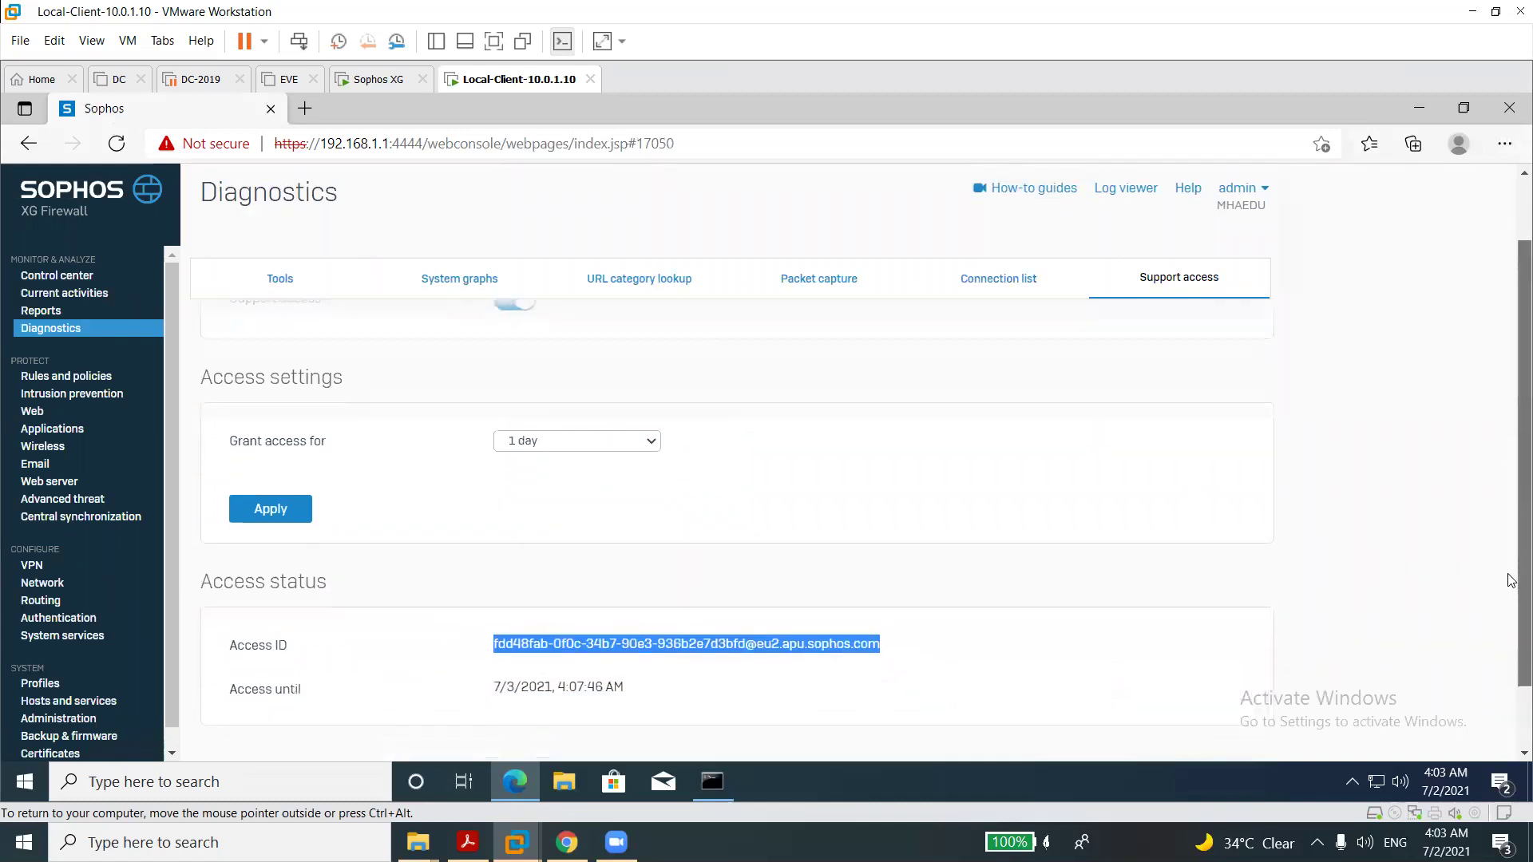
scroll(1511, 631, "up", 1)
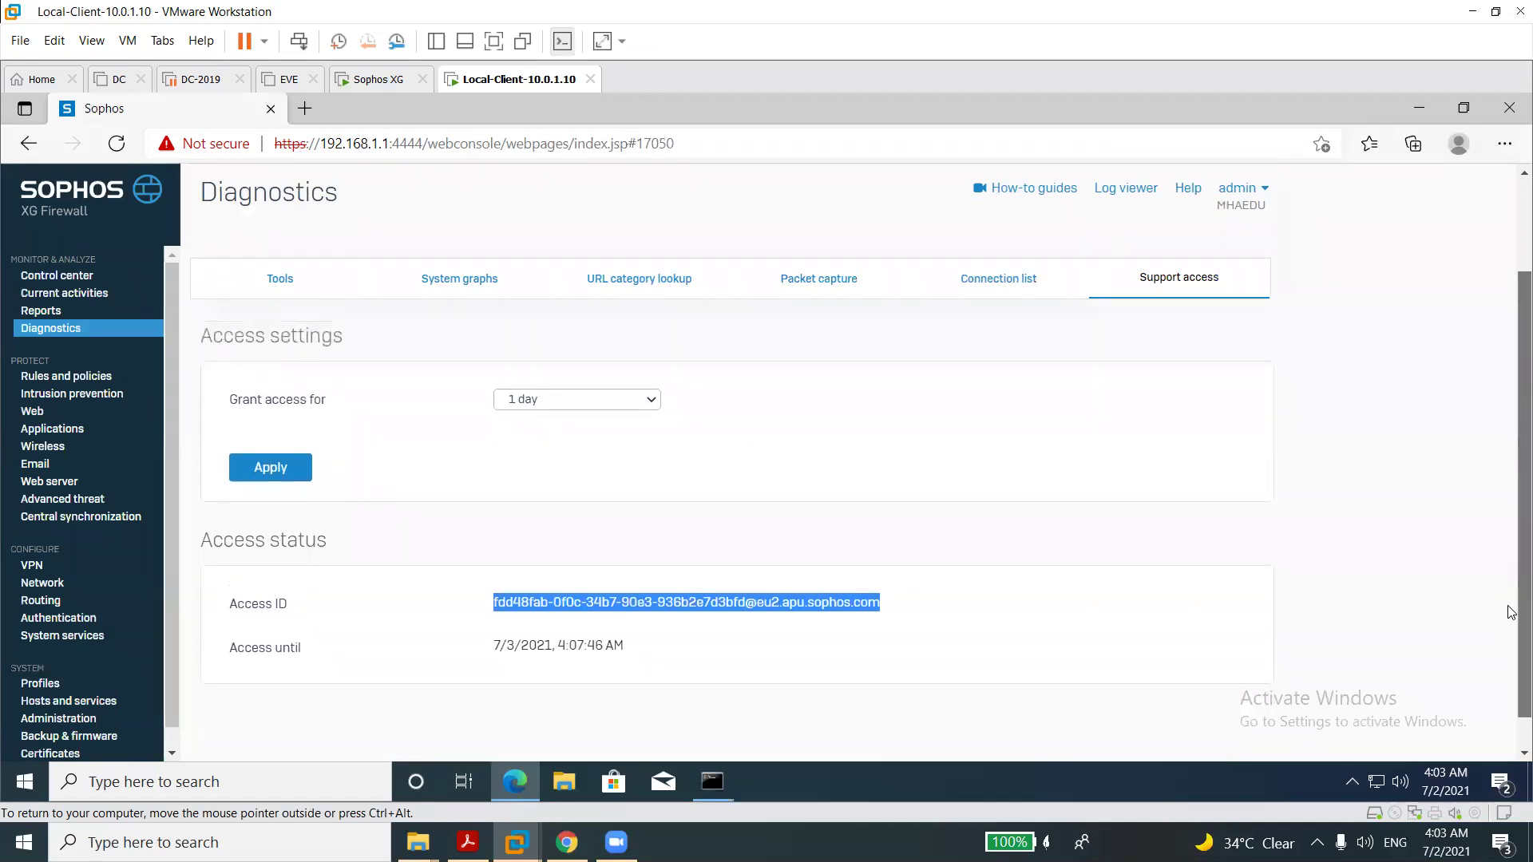
scroll(1511, 613, "up", 1)
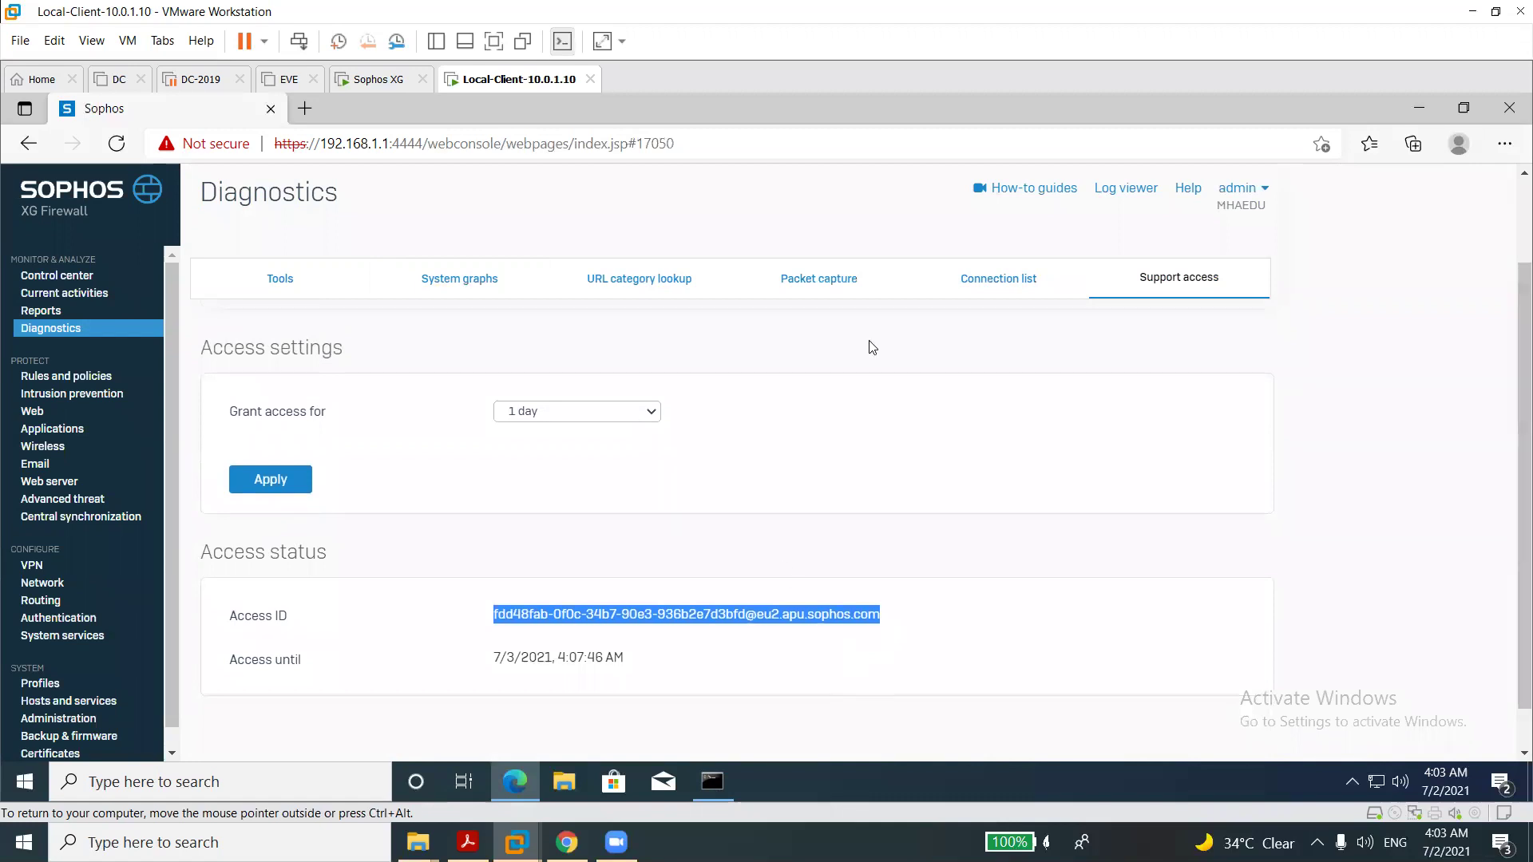
Reload the page, switch support access back off, and go to Rules and policies.
left_click(1159, 292)
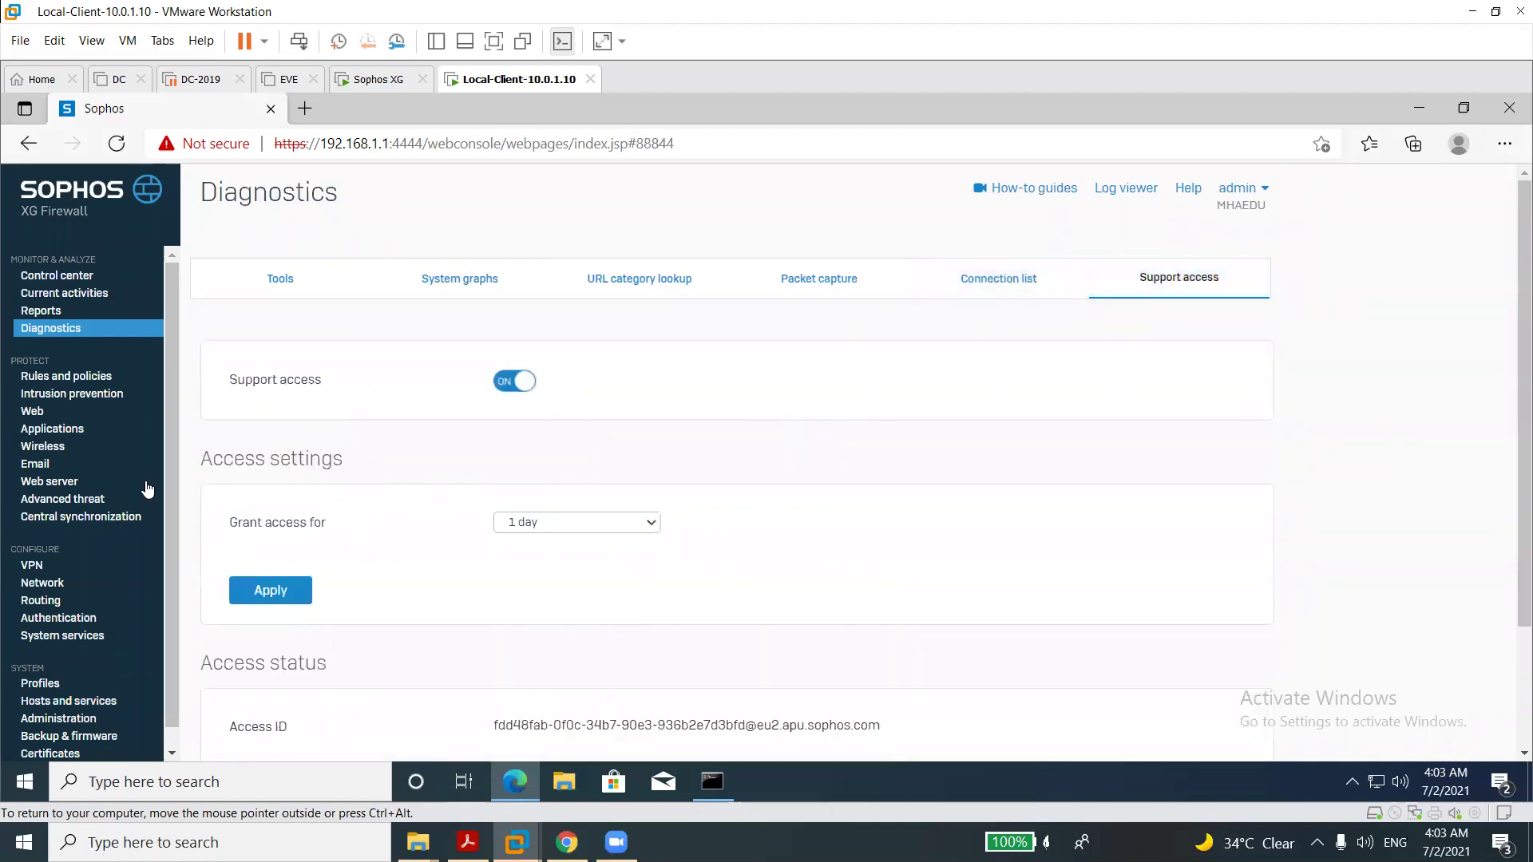
left_click(505, 387)
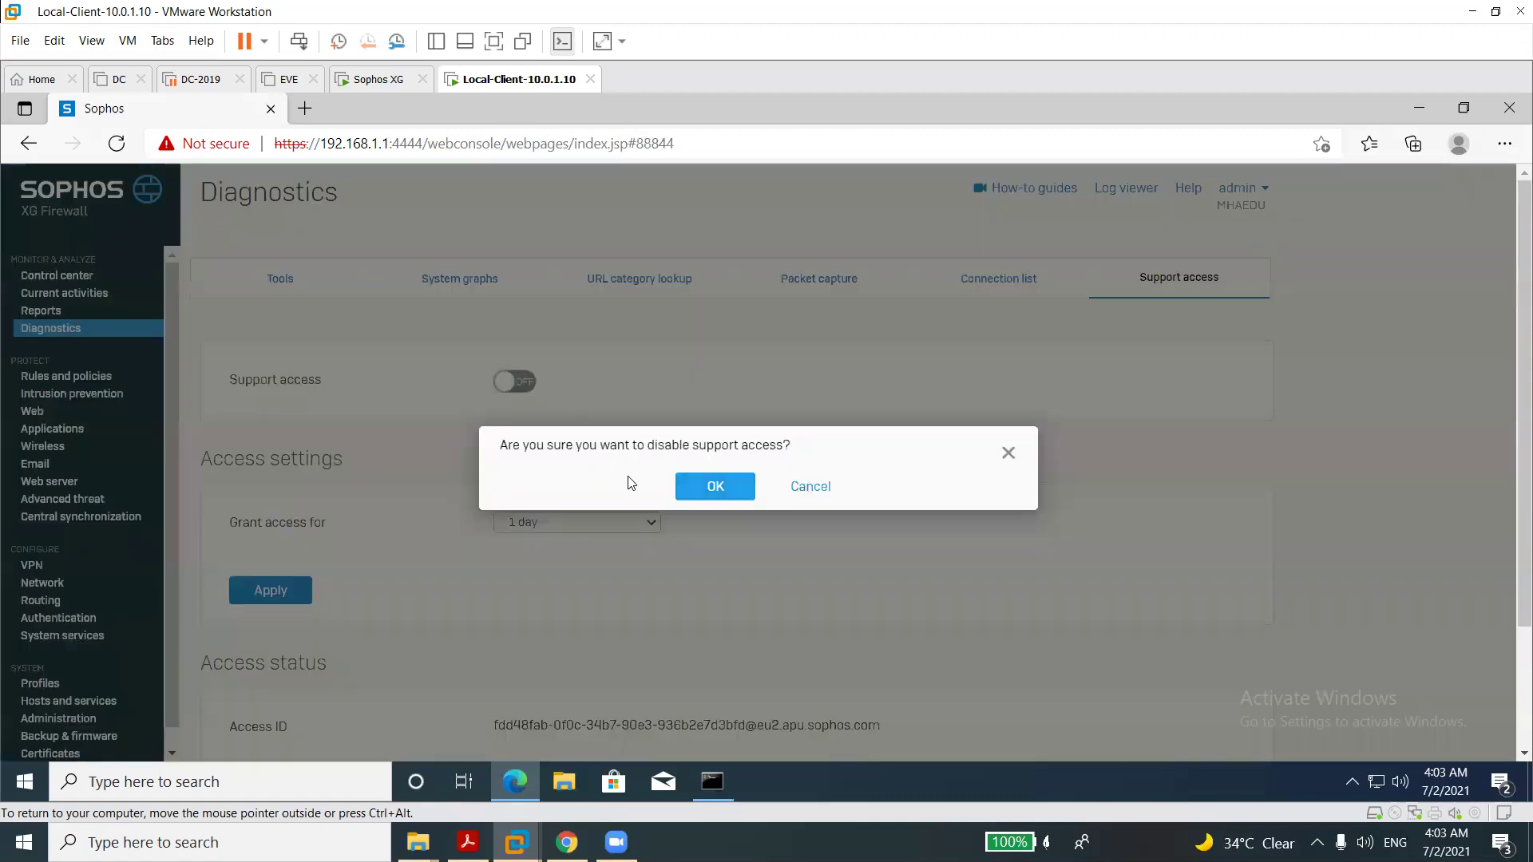
left_click(684, 489)
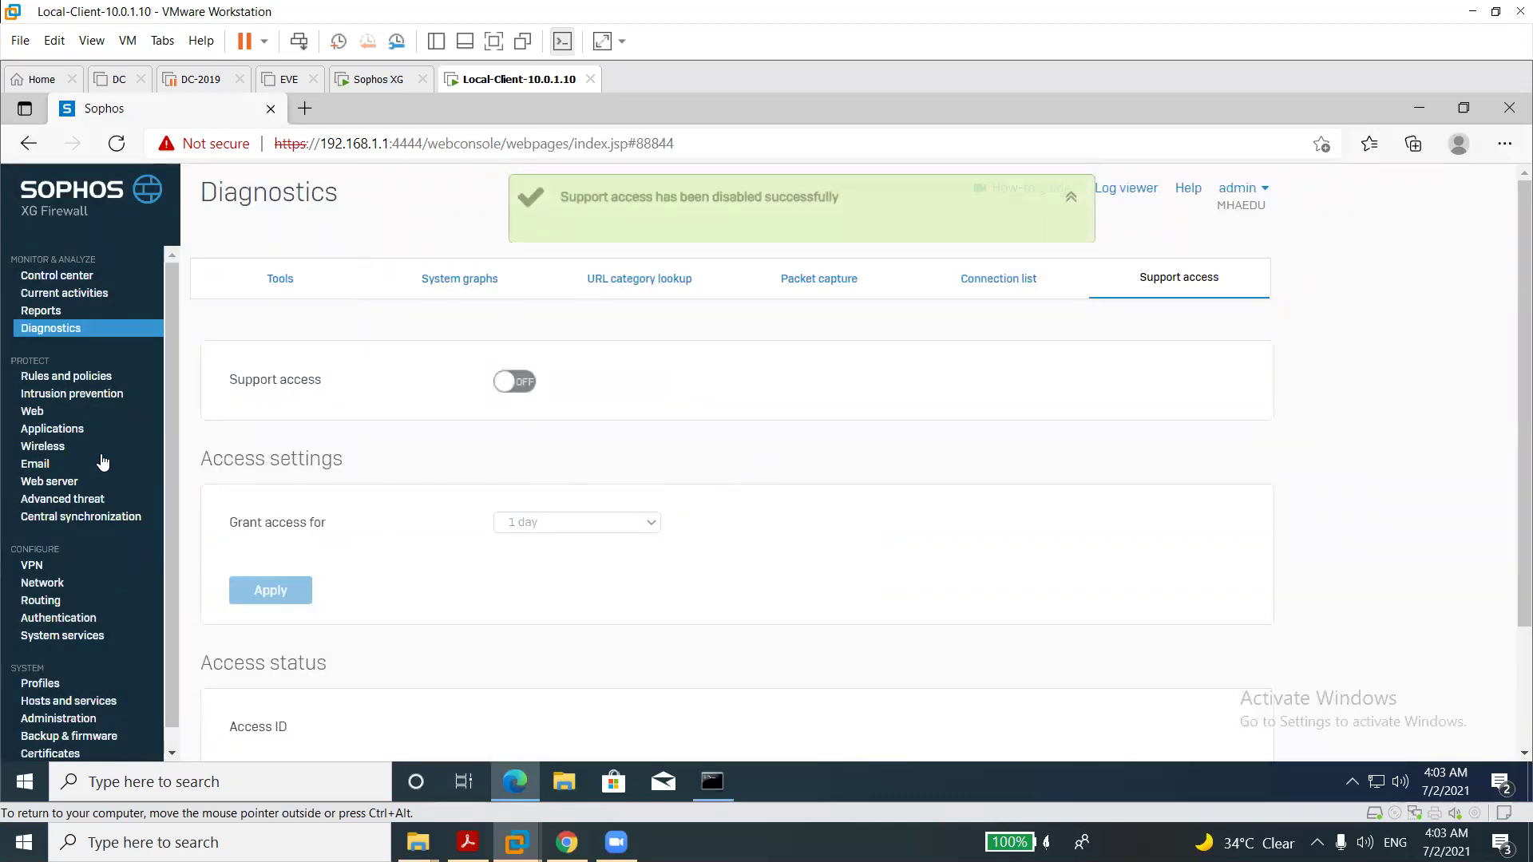
left_click(83, 378)
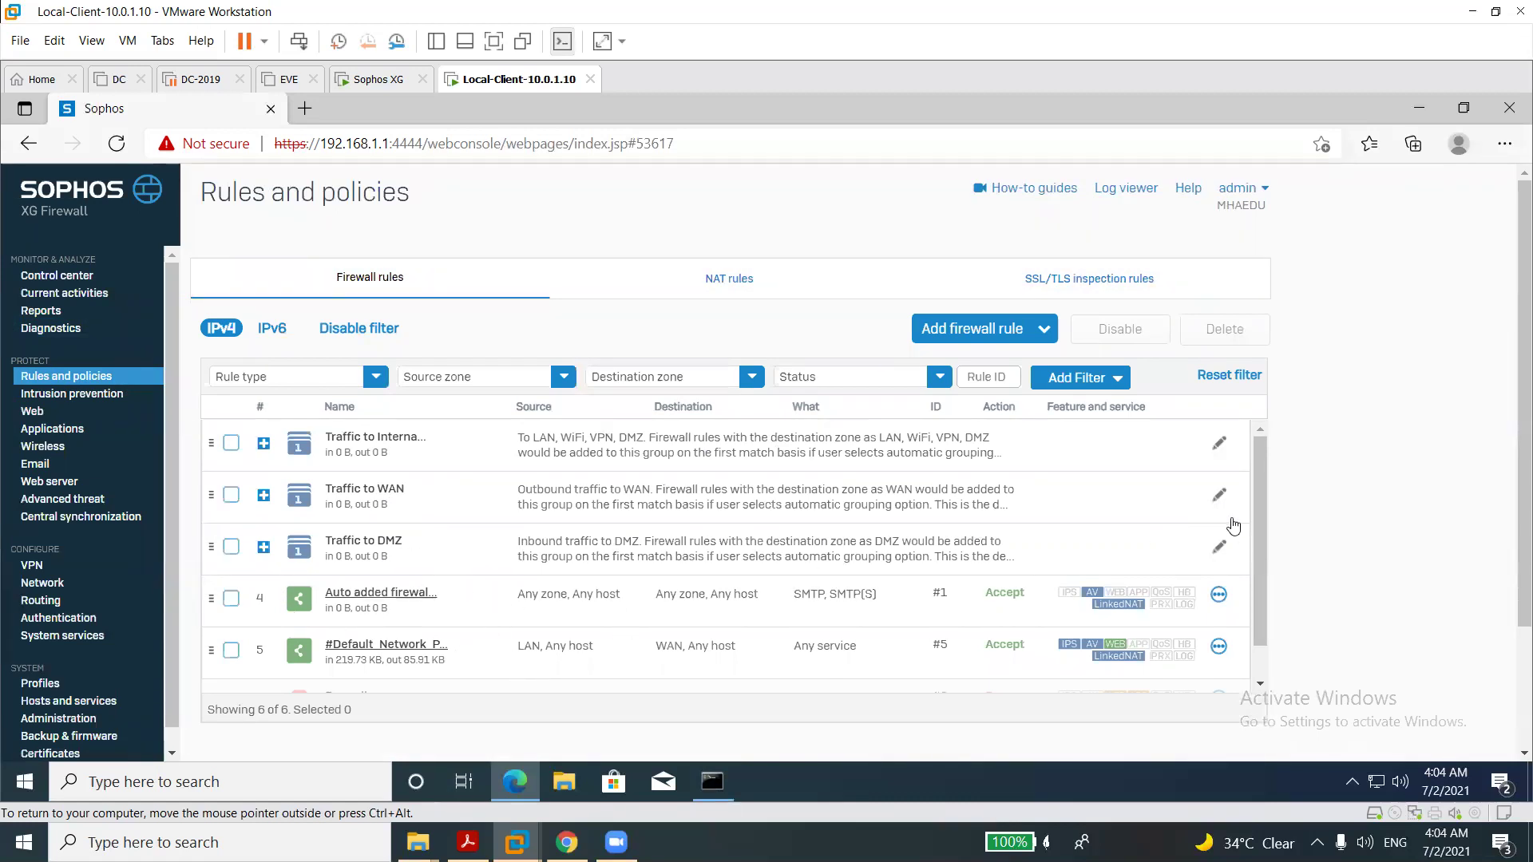
Scroll the IPv4 firewall rules table down to the Drop all rule.
scroll(1266, 562, "down", 1)
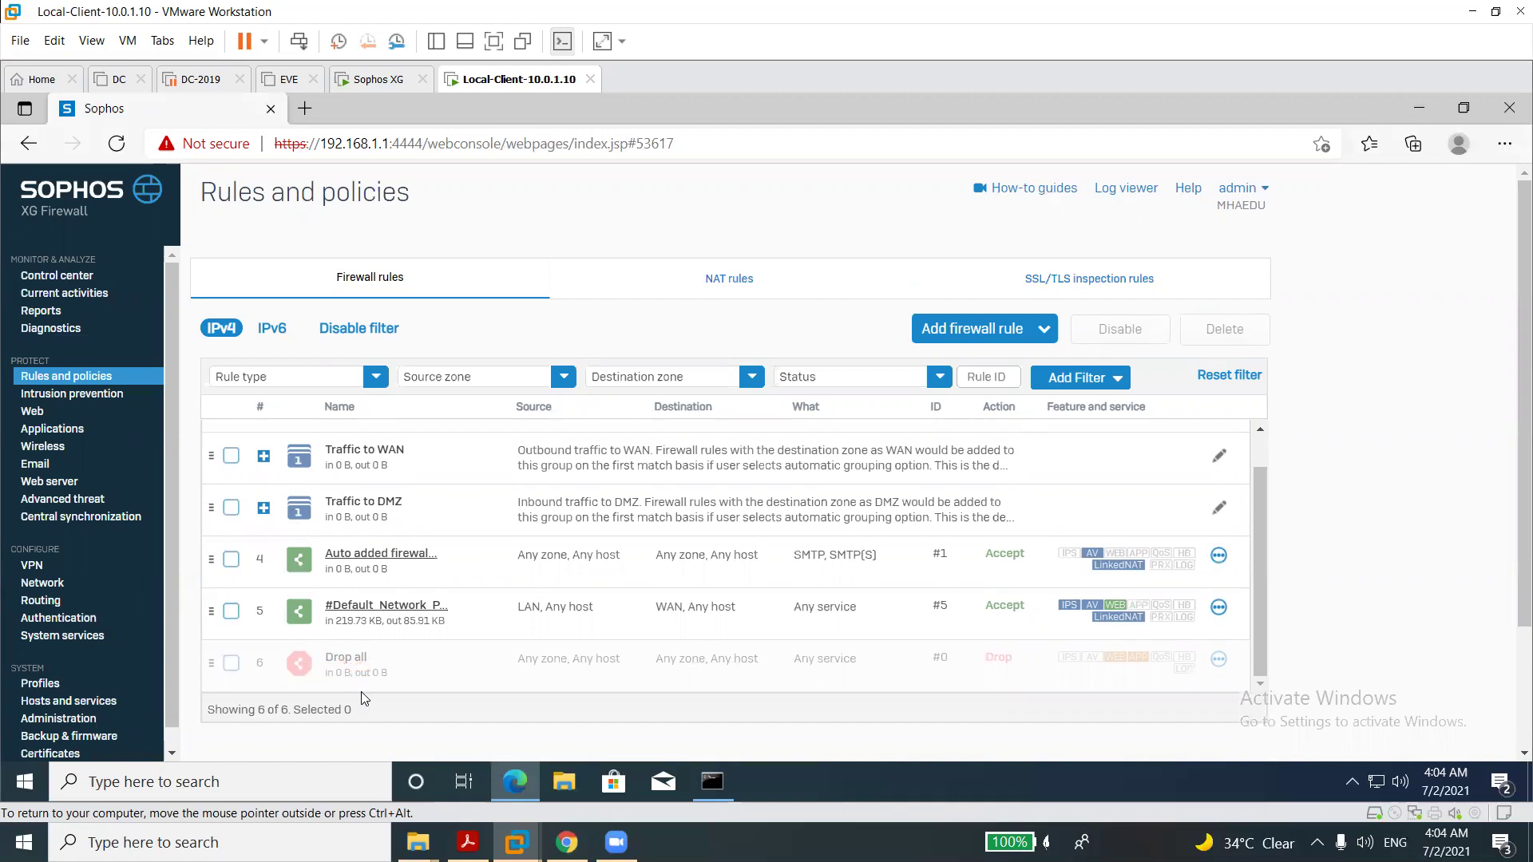
left_click(351, 554)
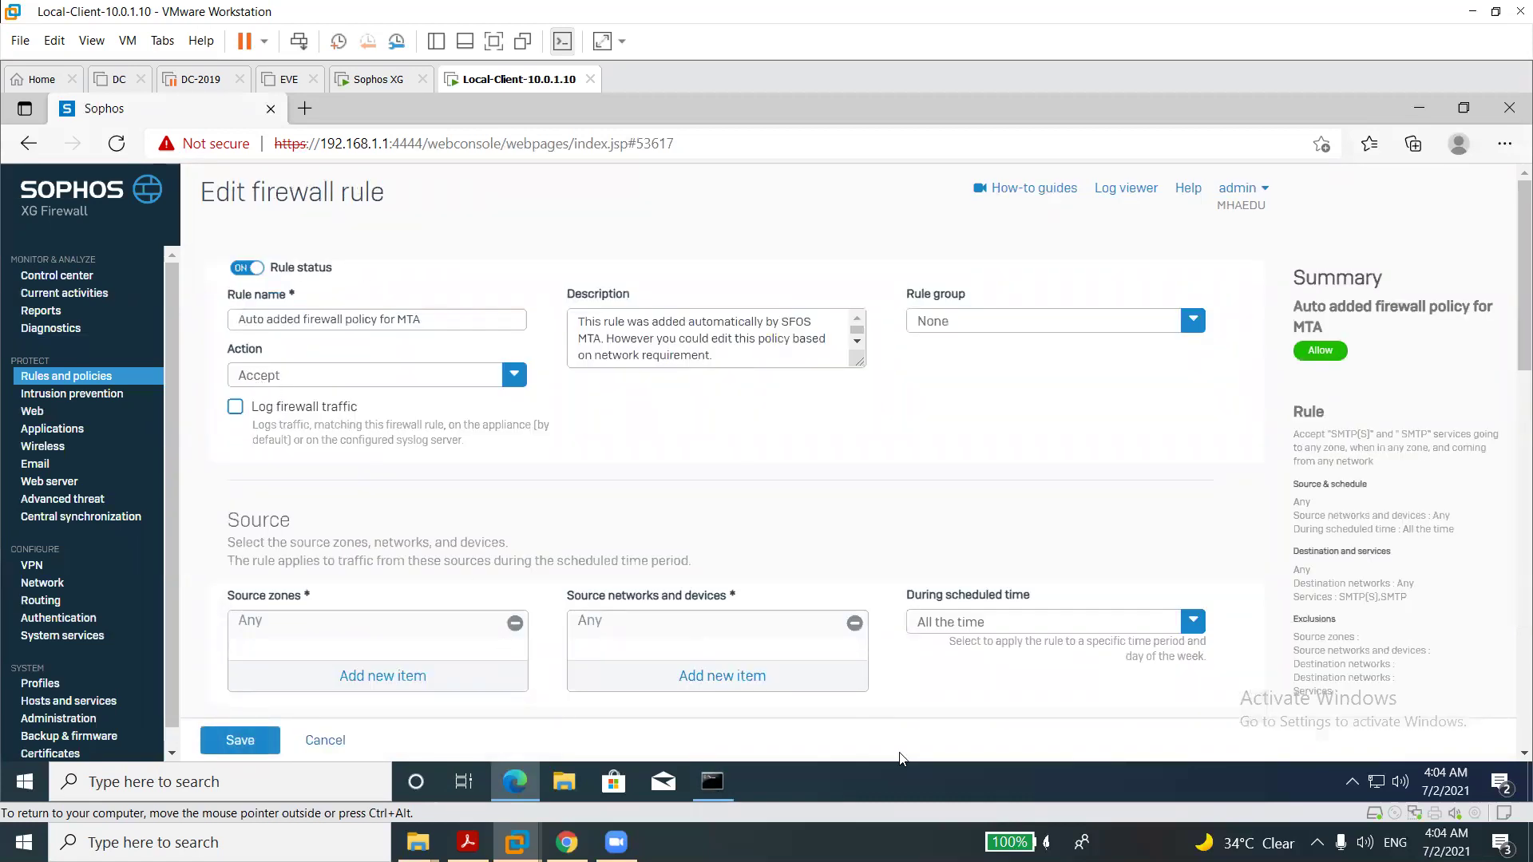
scroll(1510, 615, "down", 5)
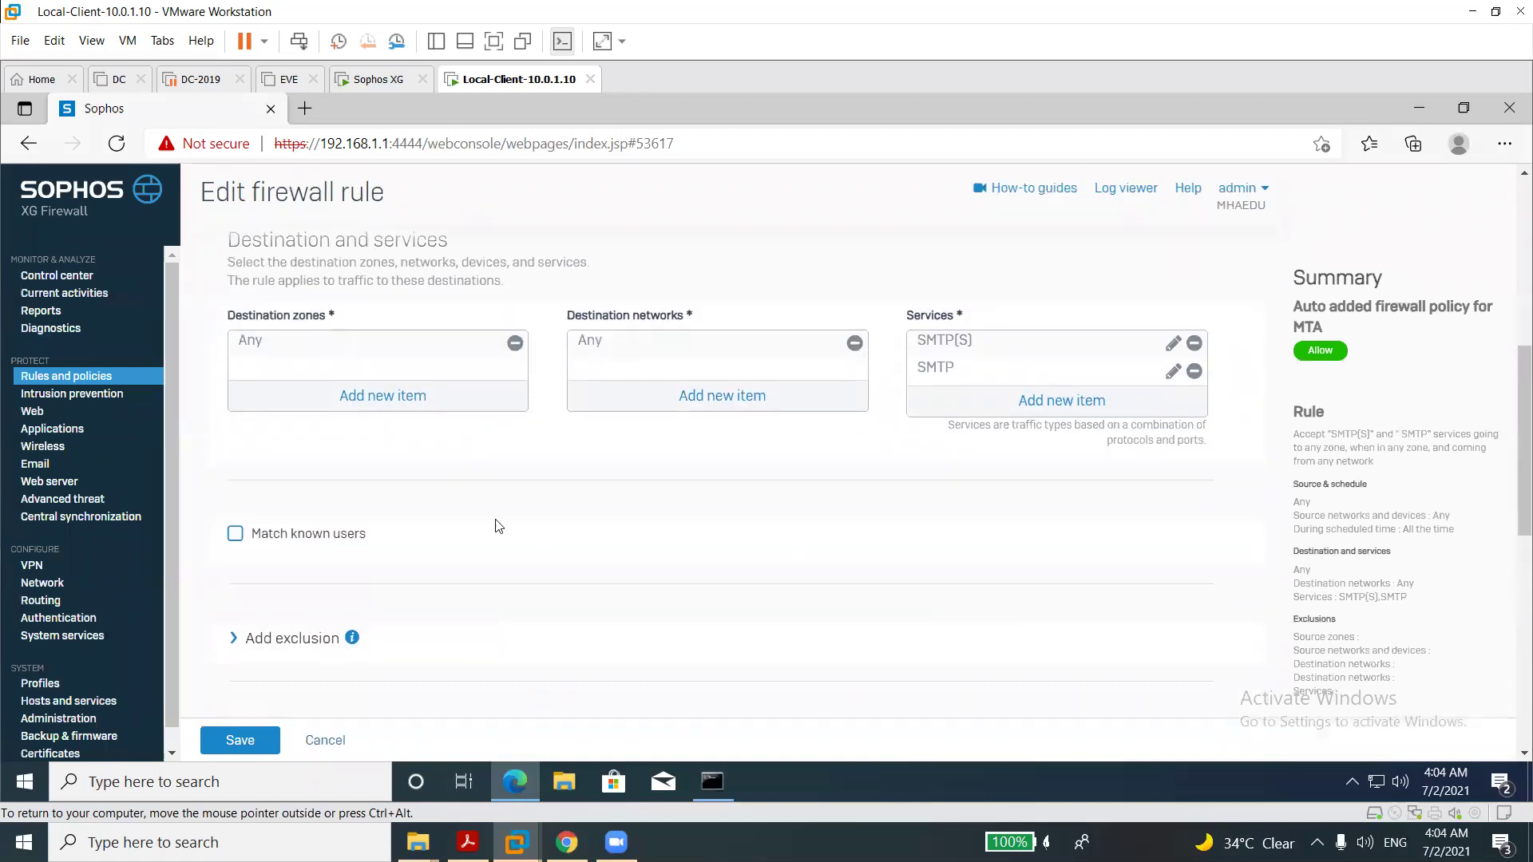
left_click(126, 377)
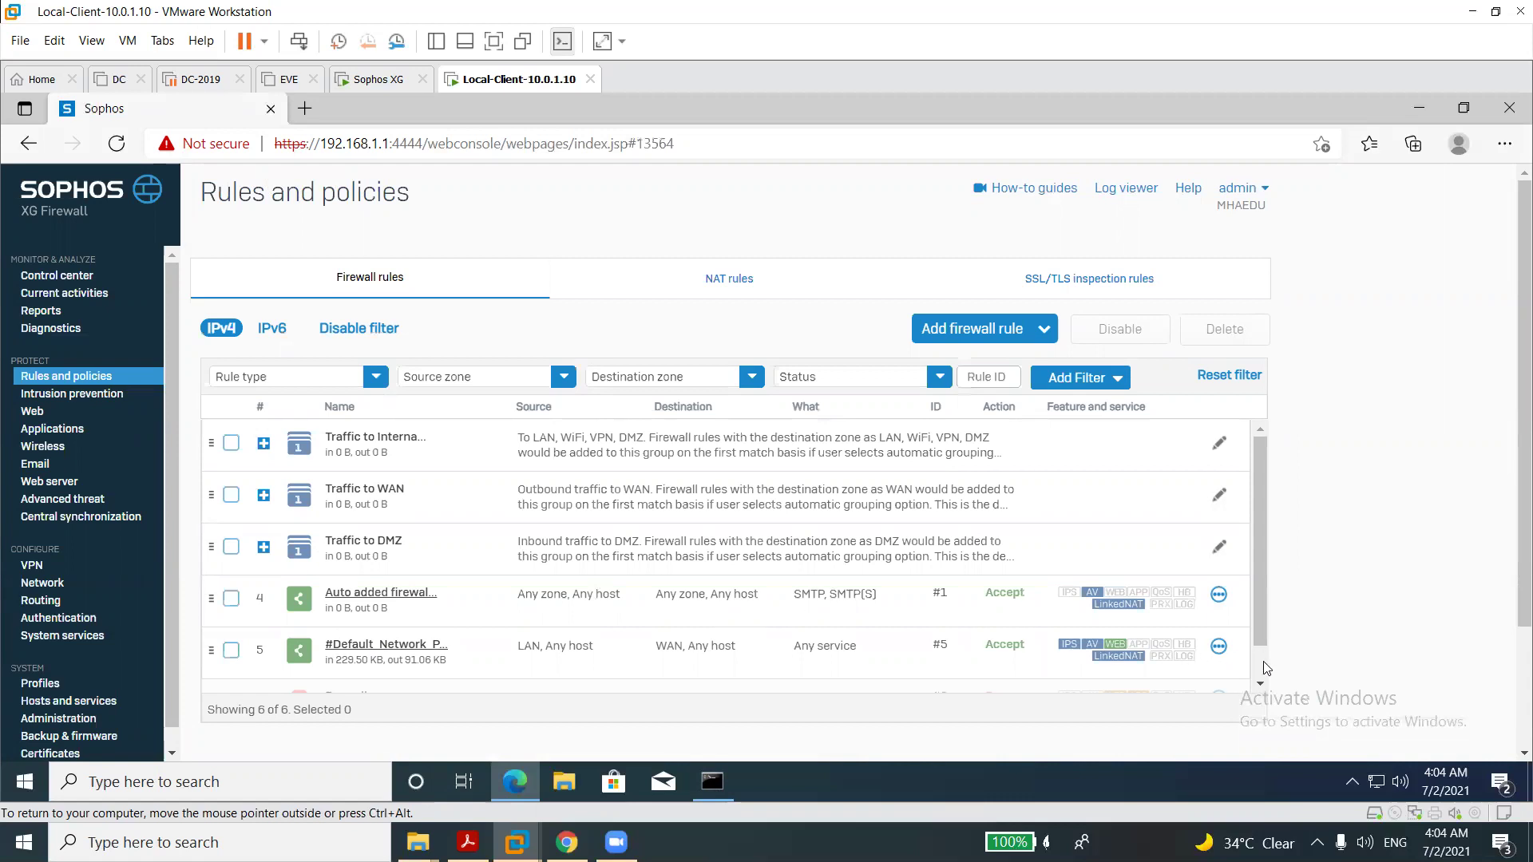
scroll(1263, 668, "down", 1)
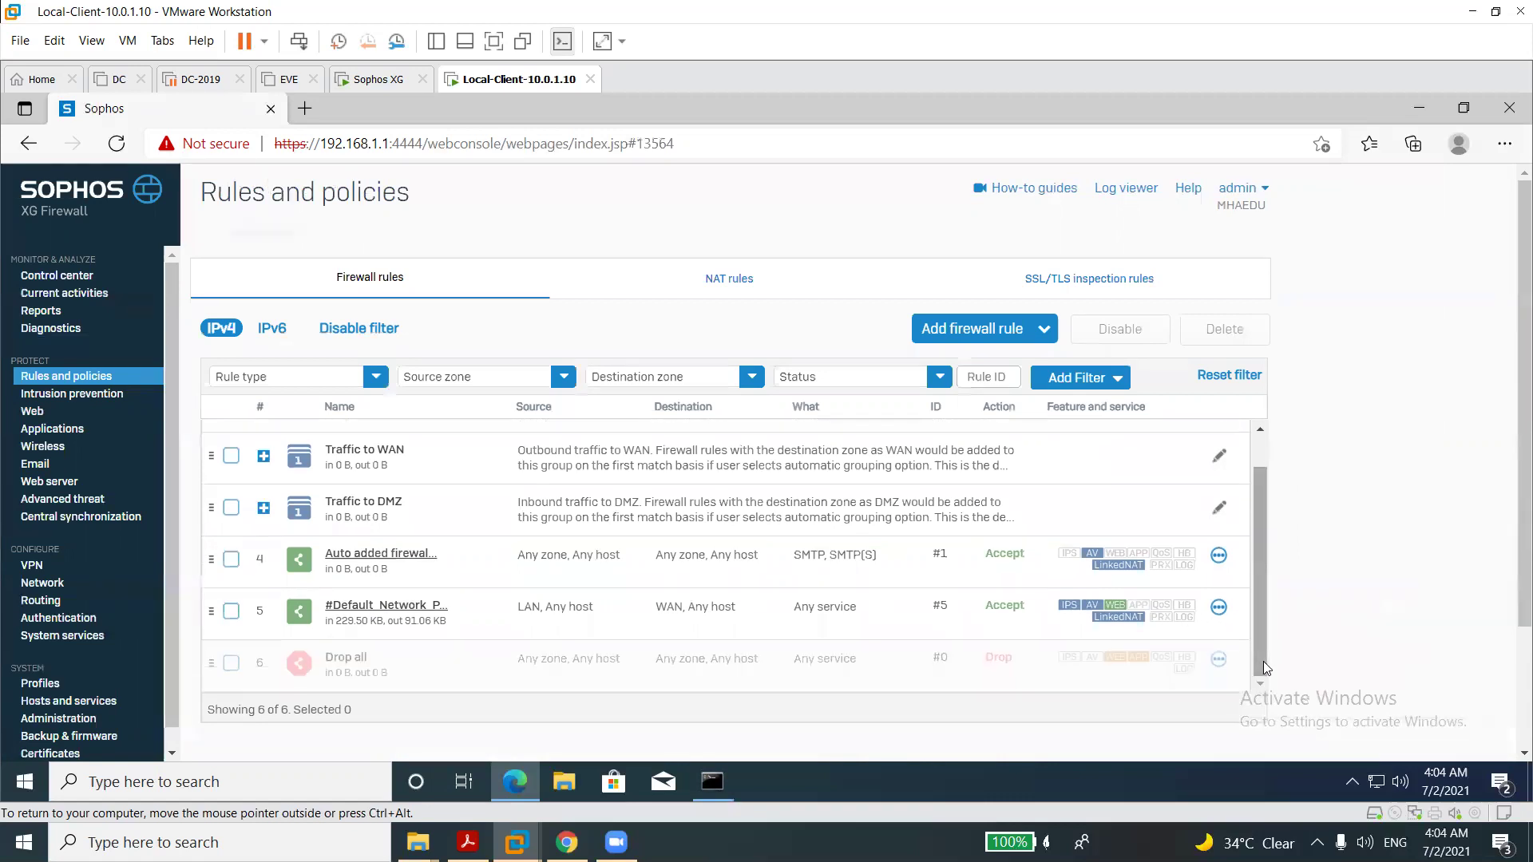
Open #Default_Network_Policy for editing and review its Malware and content scanning section.
left_click(407, 609)
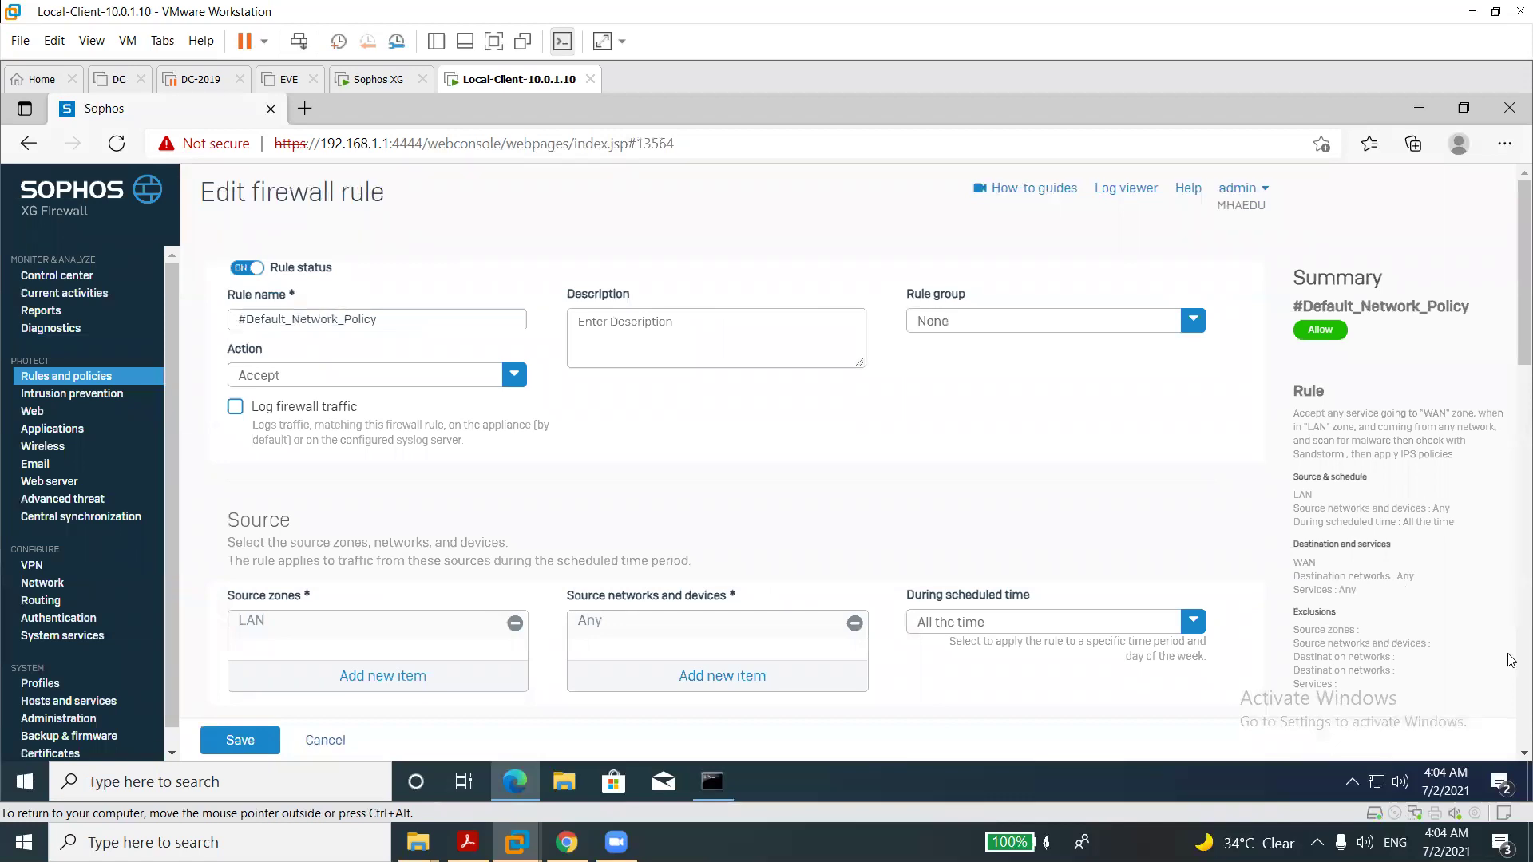
scroll(1511, 661, "down", 5)
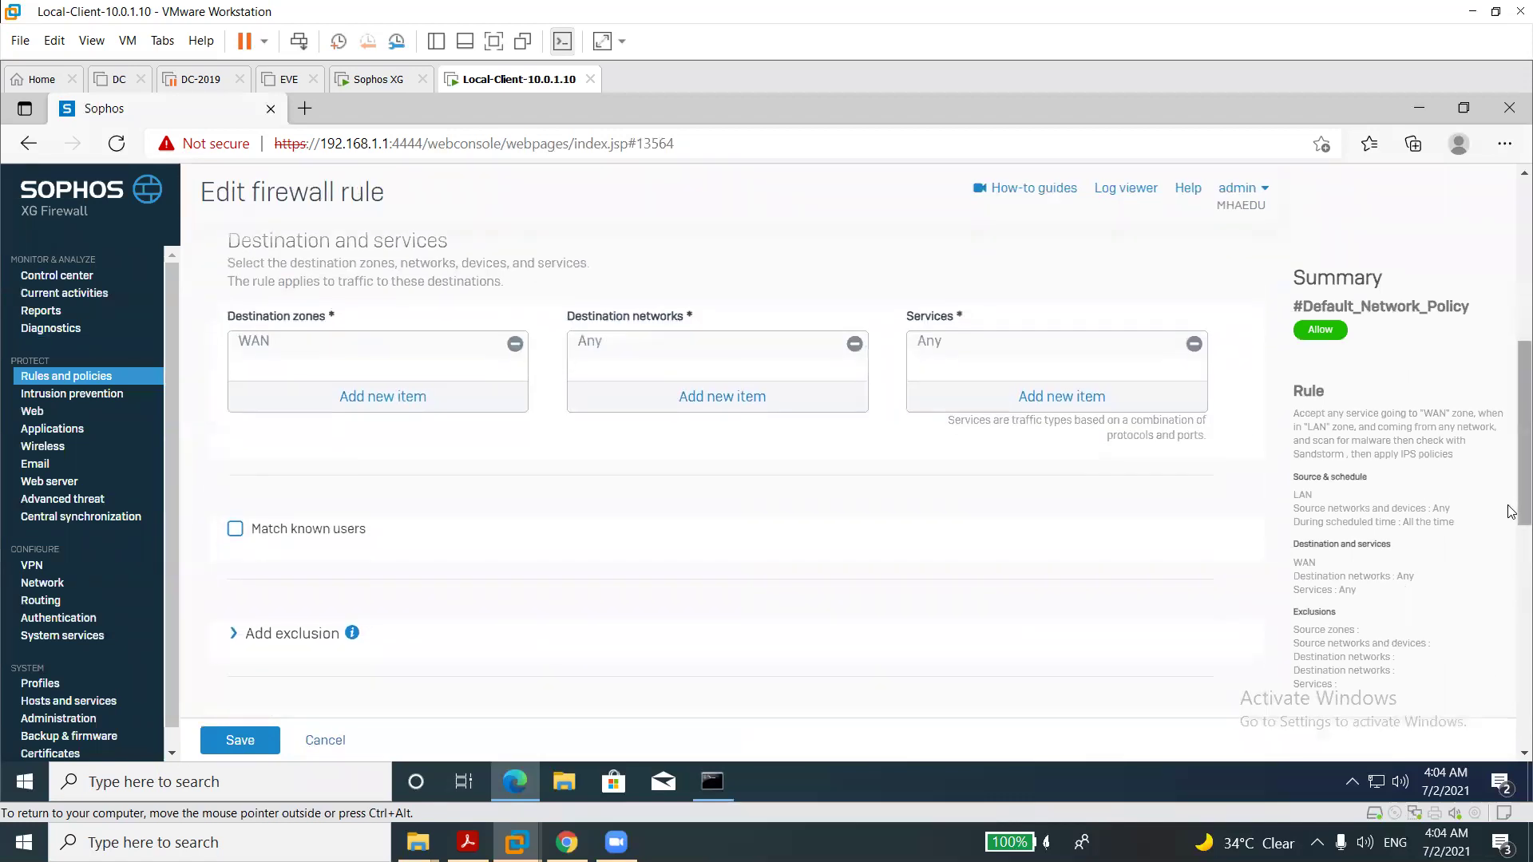
left_click_drag(1512, 508, 1511, 627)
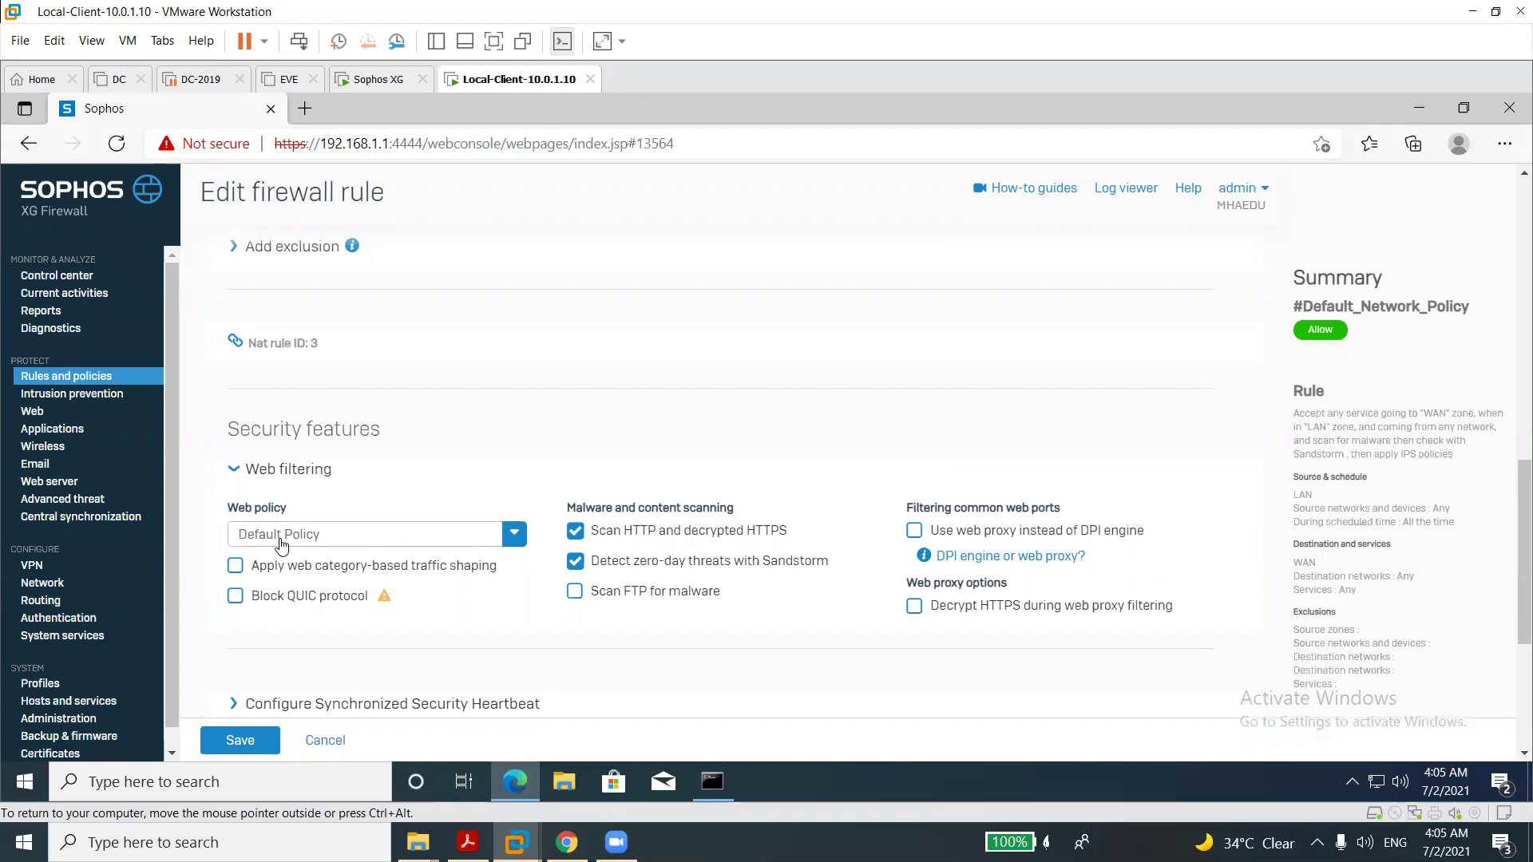
triple_click(725, 507)
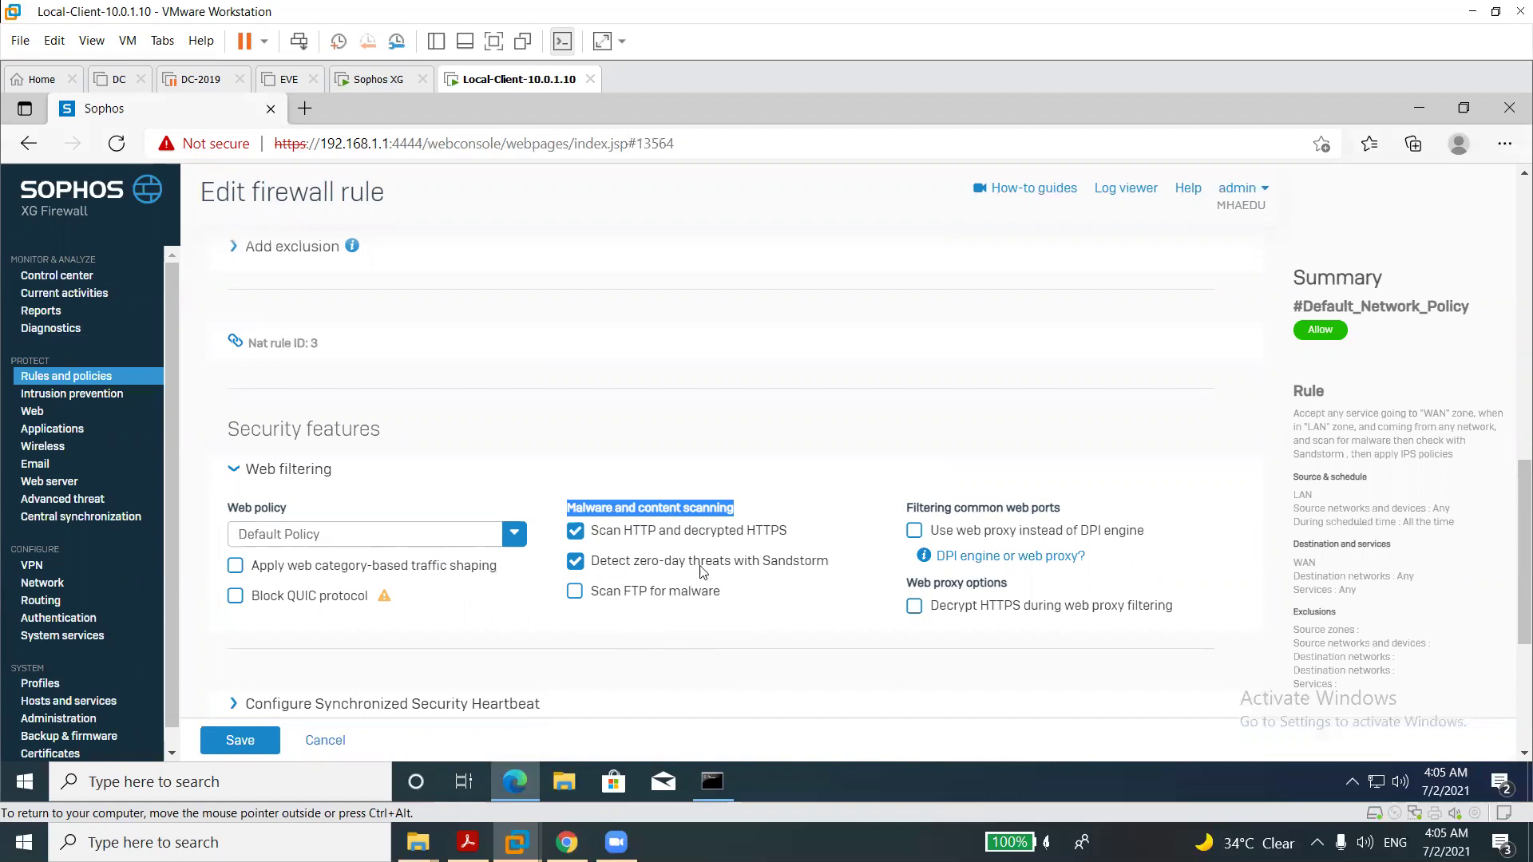
Toggle Sandstorm zero-day detection off and back on, then leave without saving.
left_click(764, 569)
left_click(765, 569)
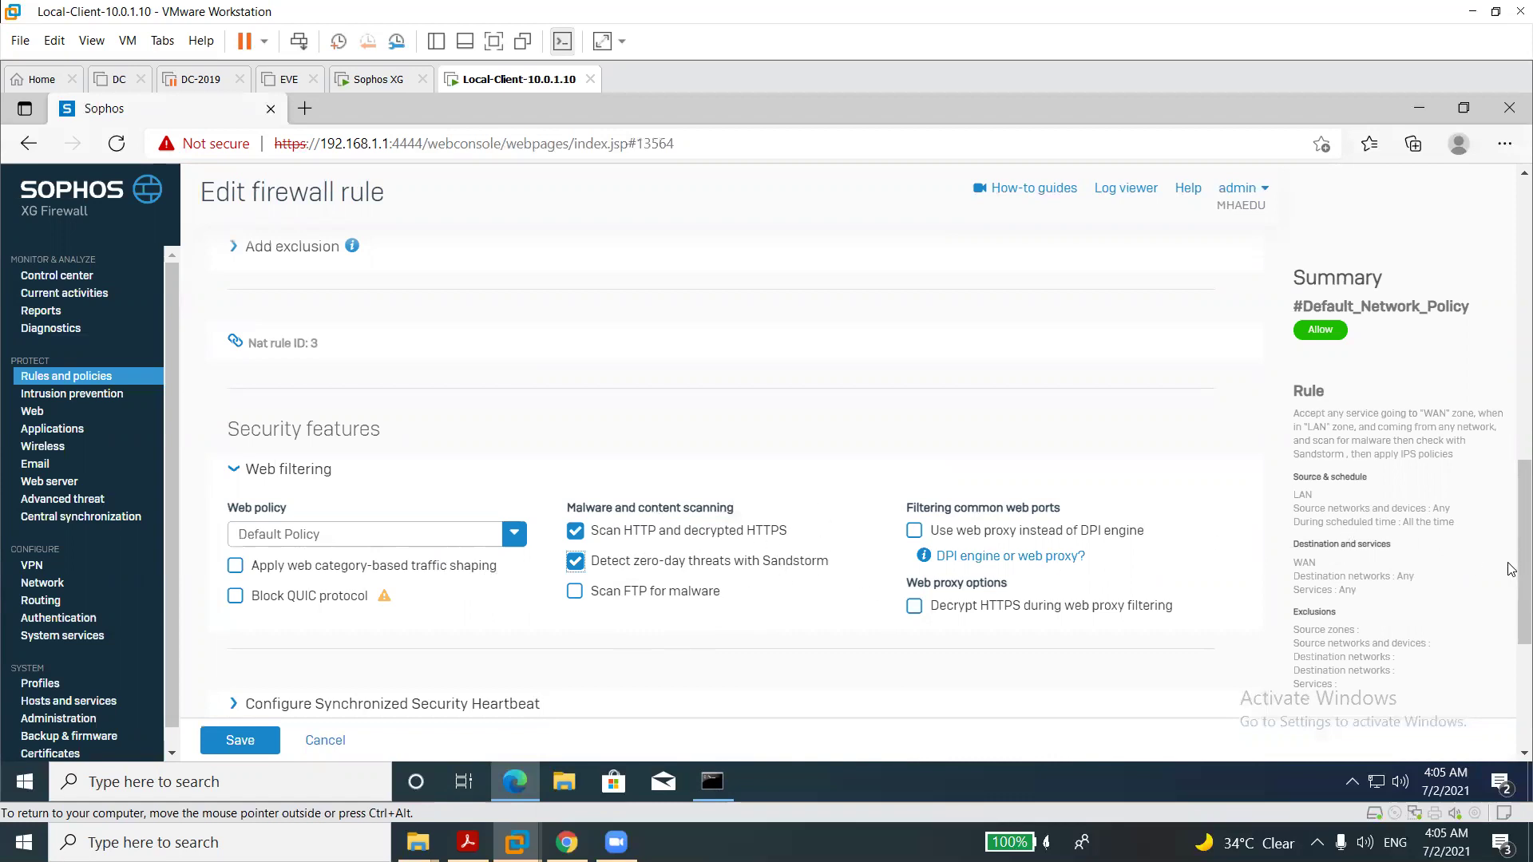
scroll(1511, 621, "down", 2)
scroll(1511, 621, "down", 2)
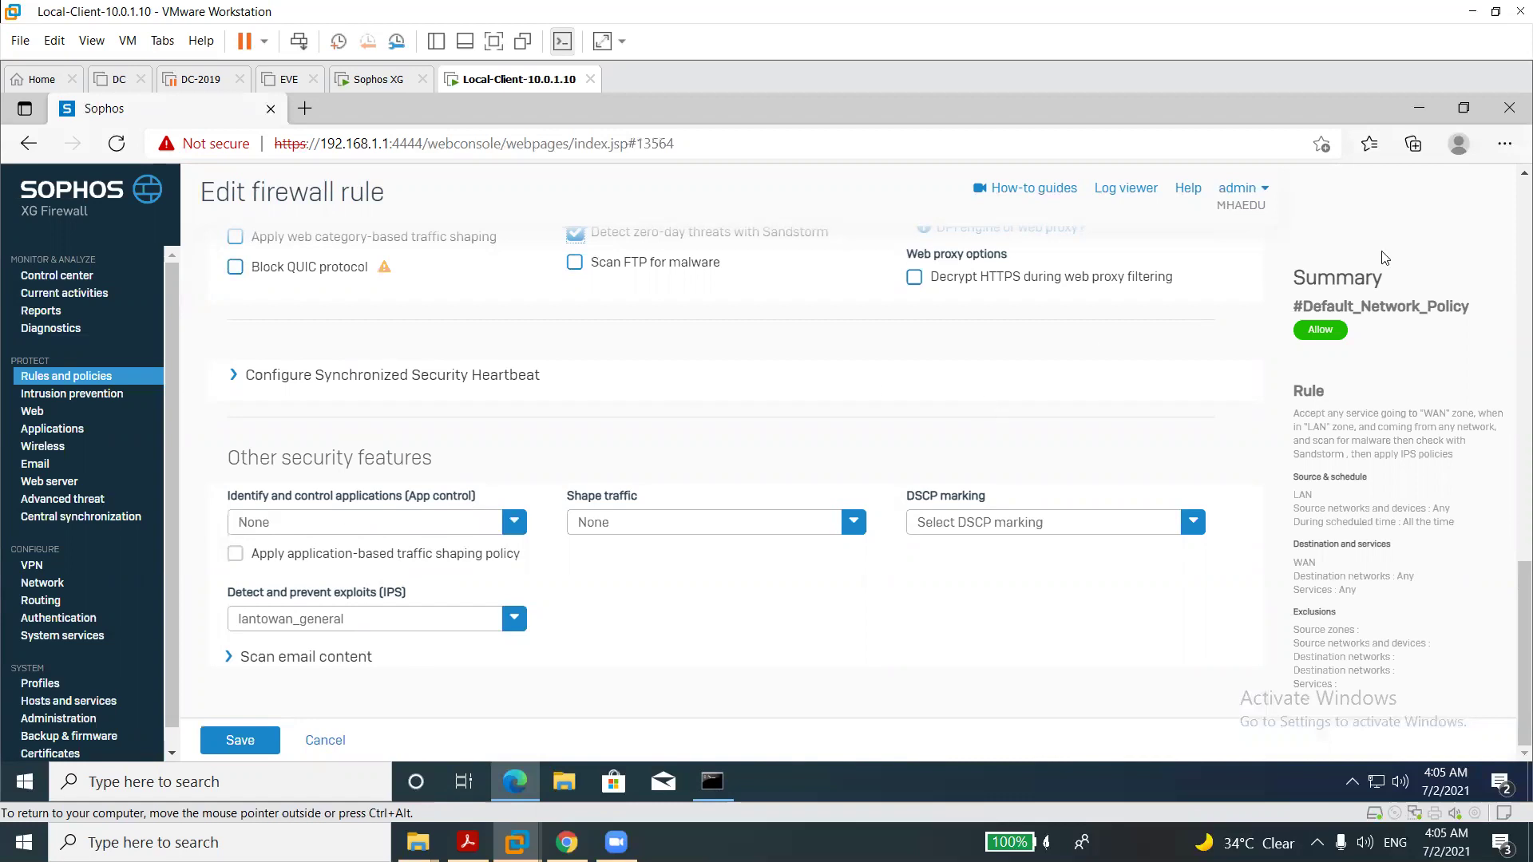
scroll(1511, 245, "up", 3)
scroll(1511, 245, "up", 3)
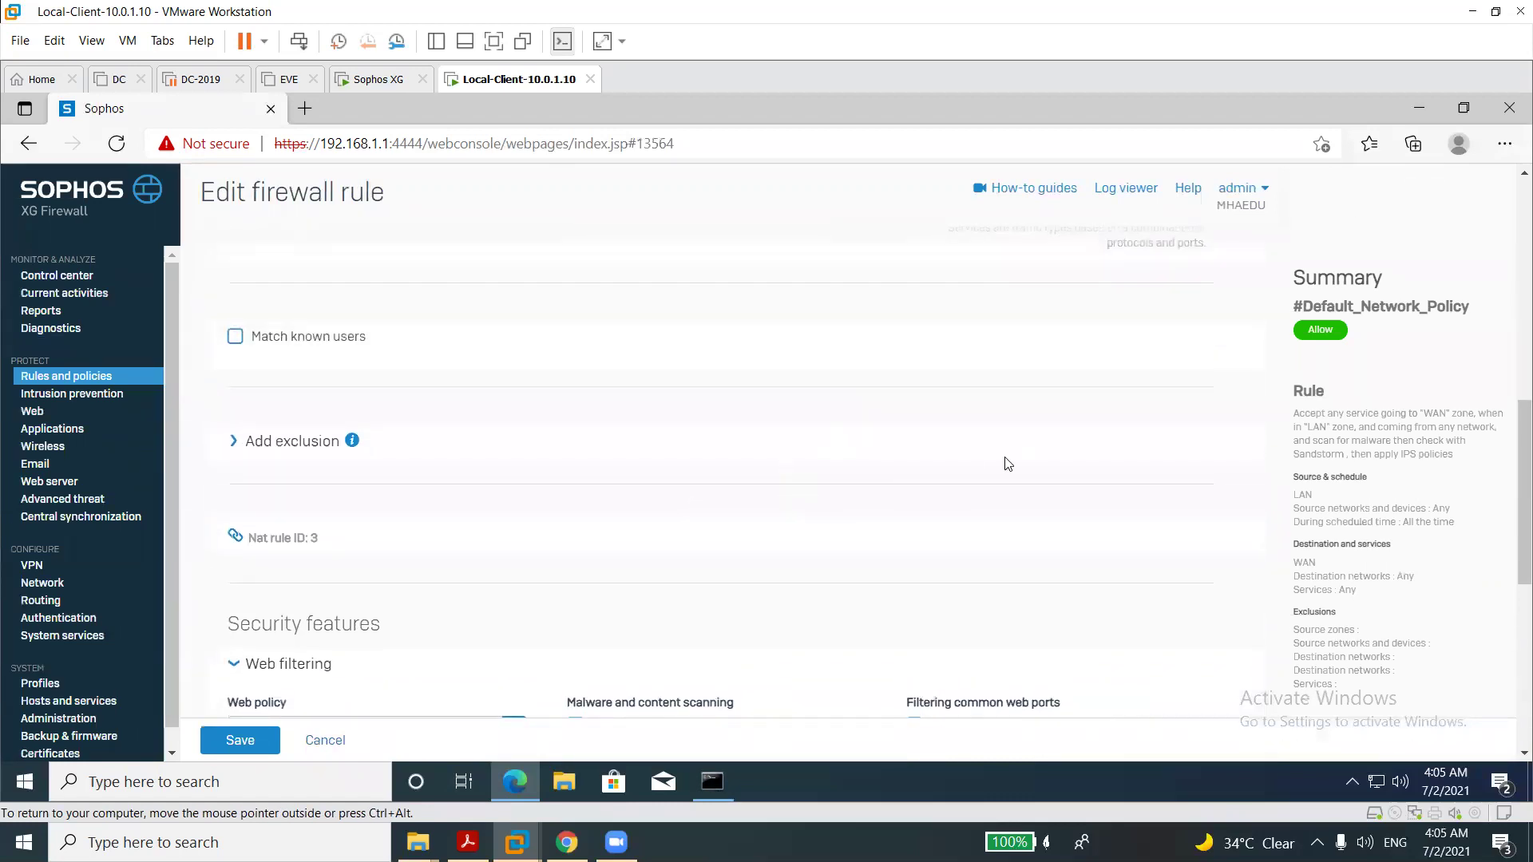
left_click_drag(1511, 485, 1511, 716)
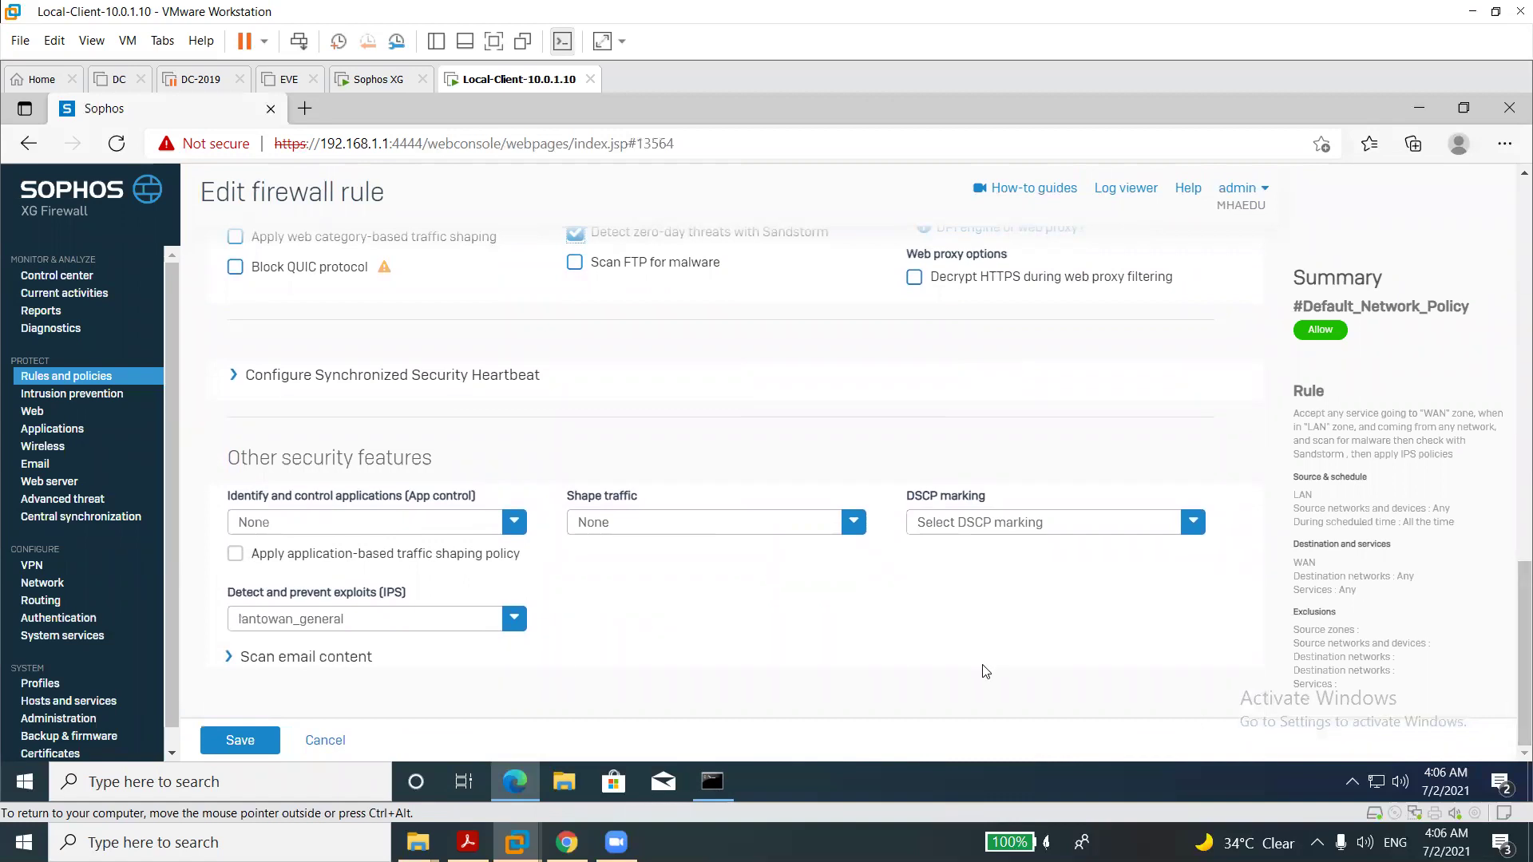
left_click(96, 375)
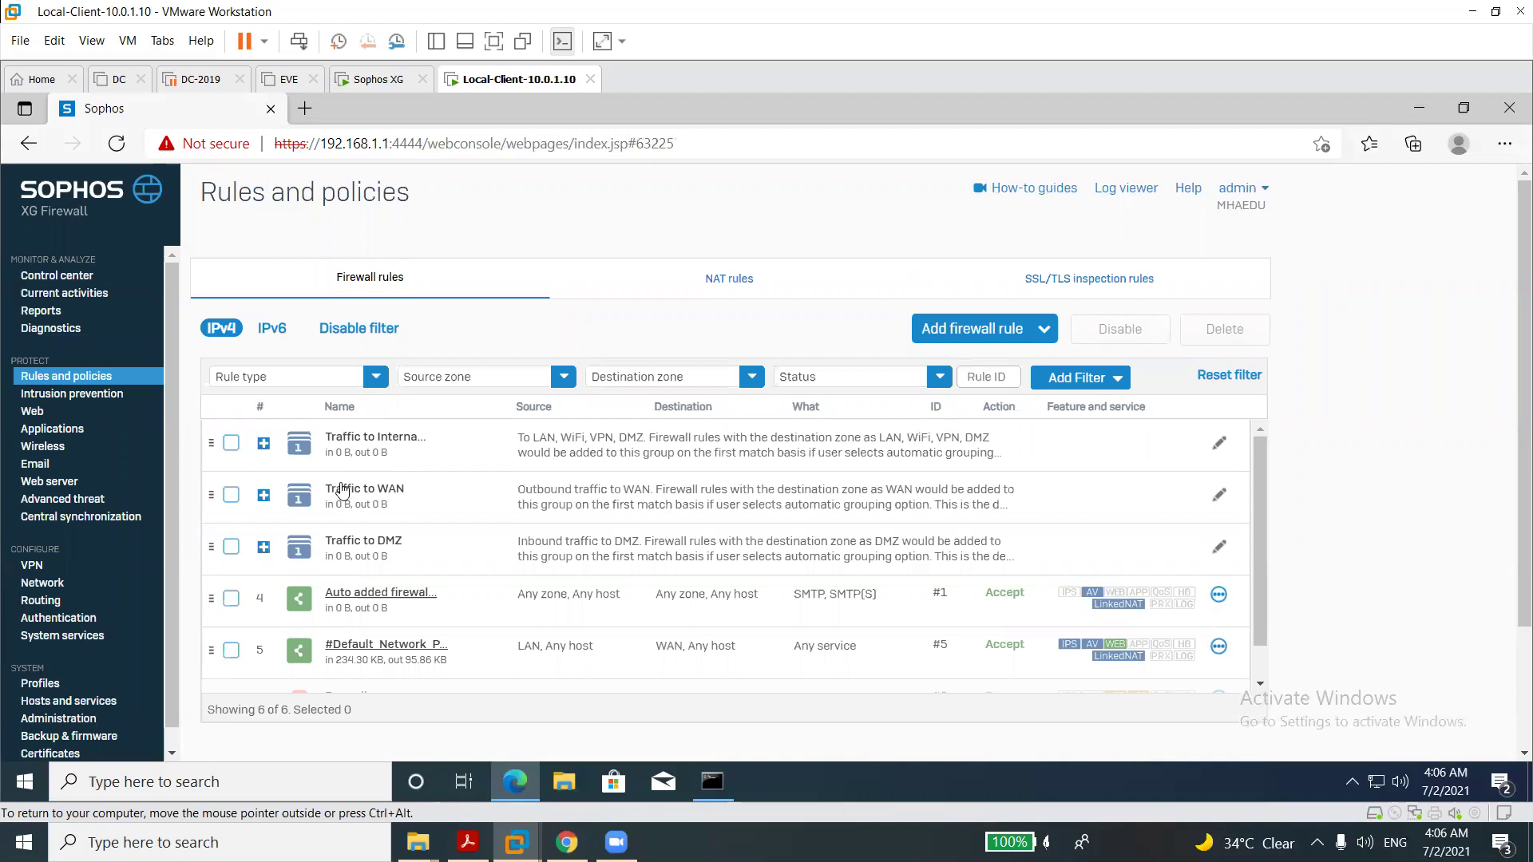
left_click(736, 296)
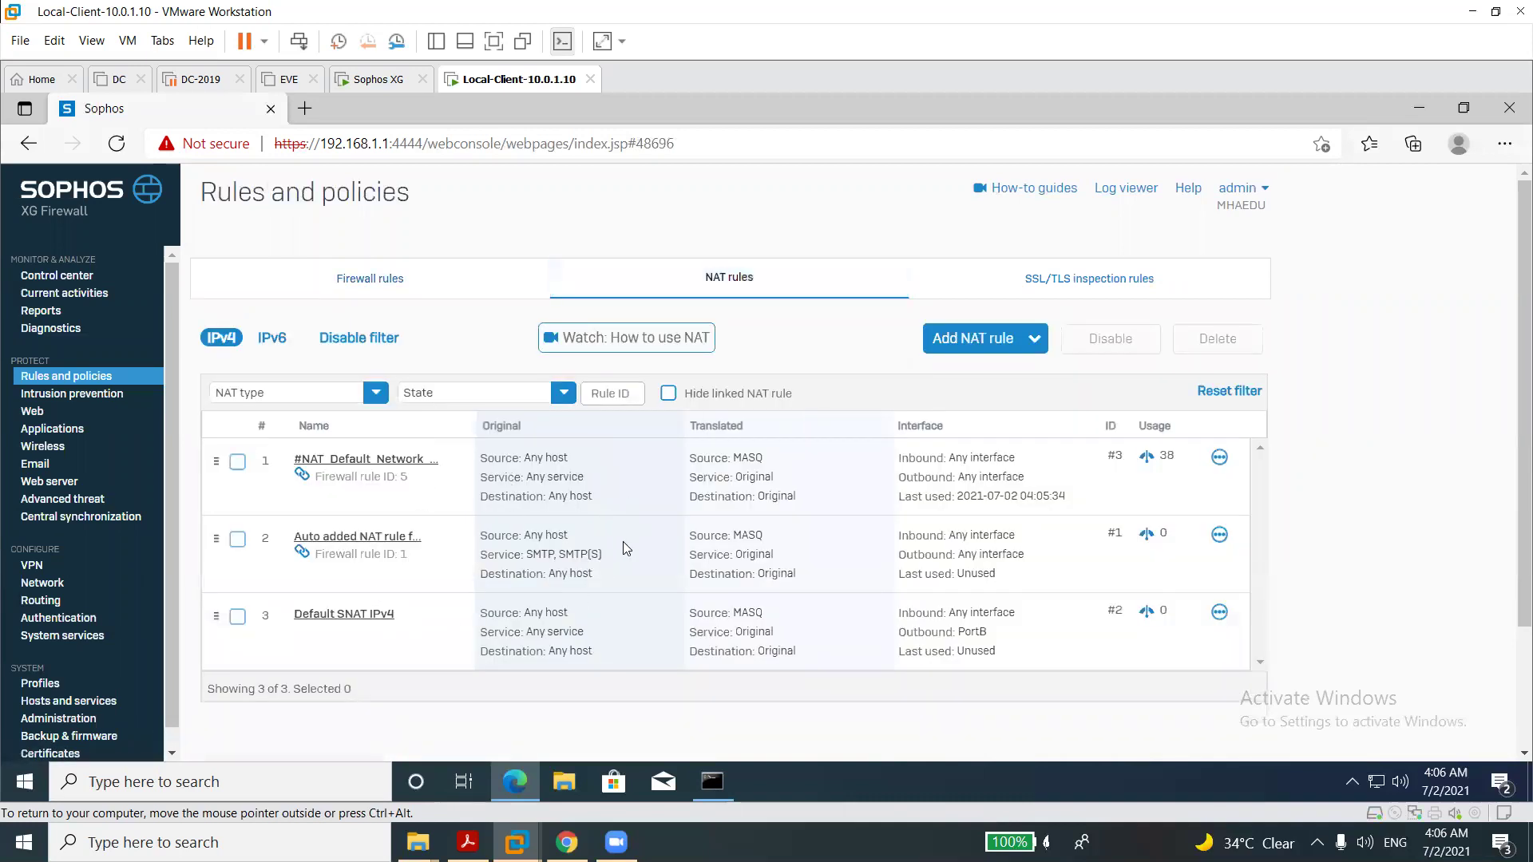
left_click(1057, 279)
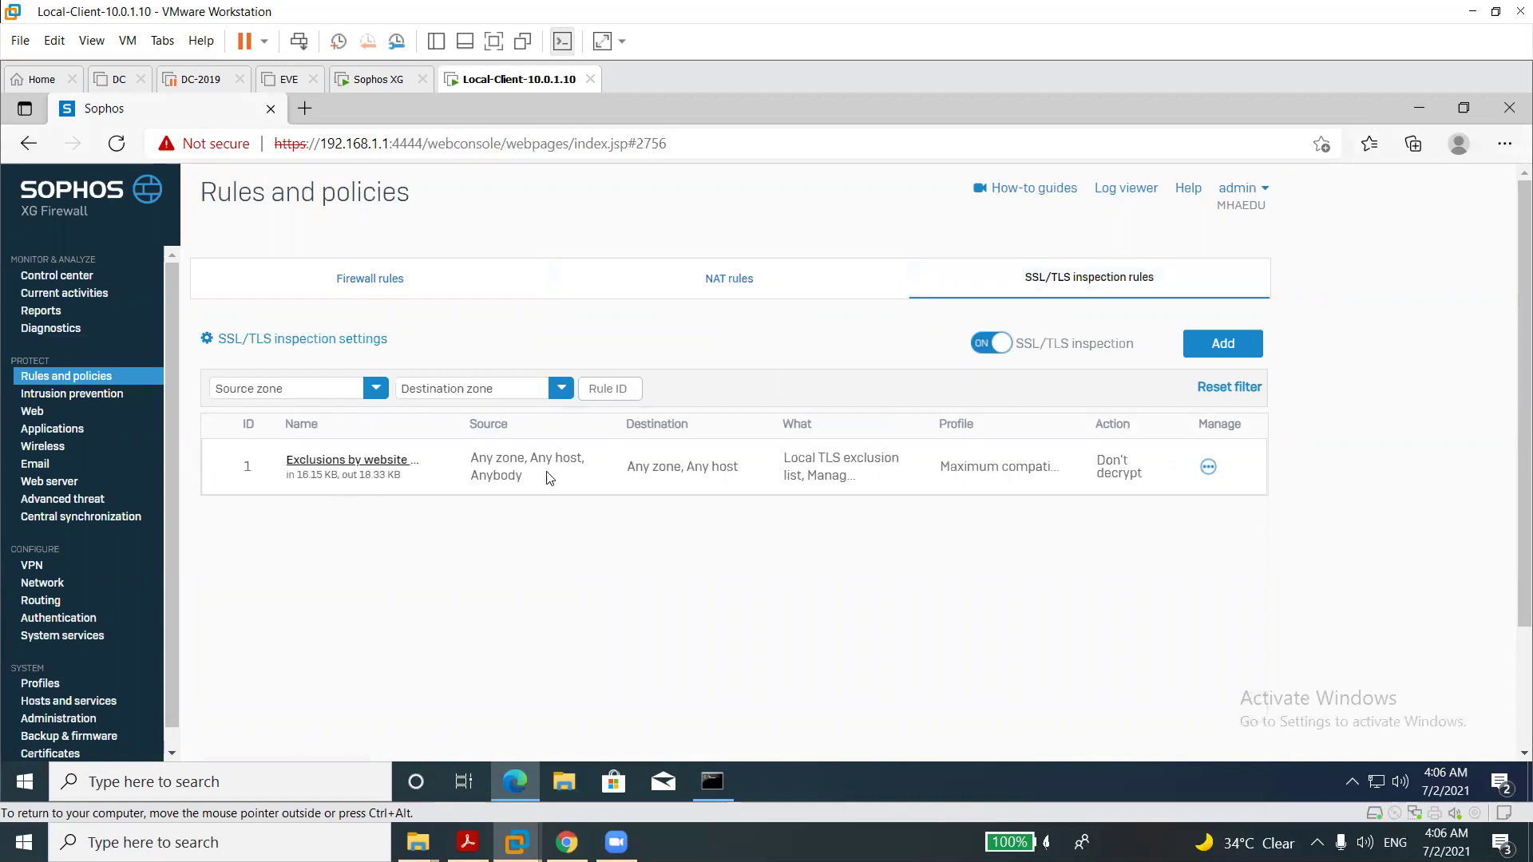
left_click(367, 292)
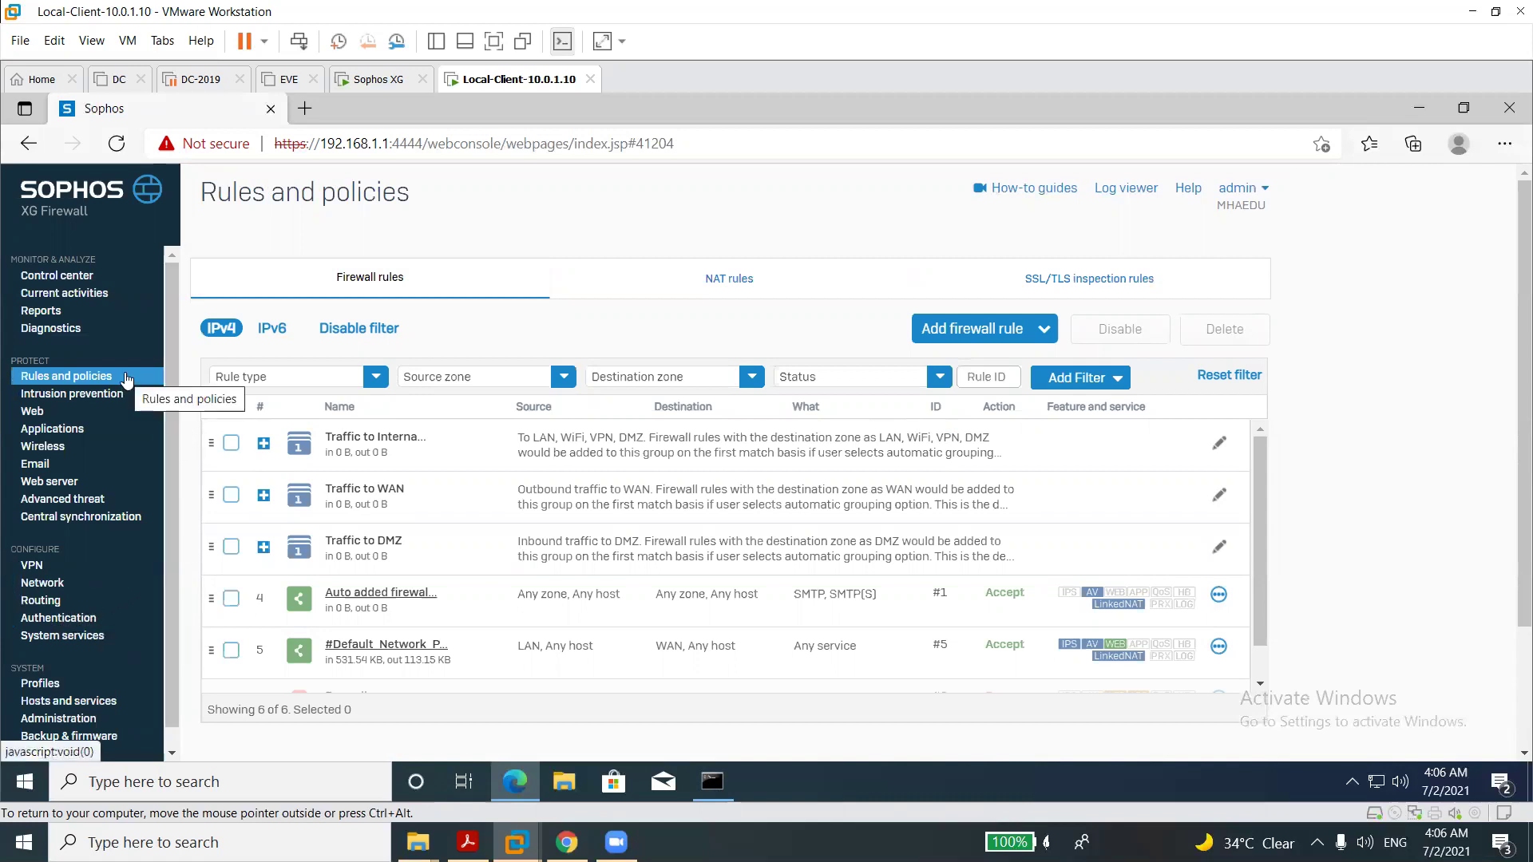
In Network, highlight the PortA and PortB IP addresses, then show the Zones table.
left_click(36, 585)
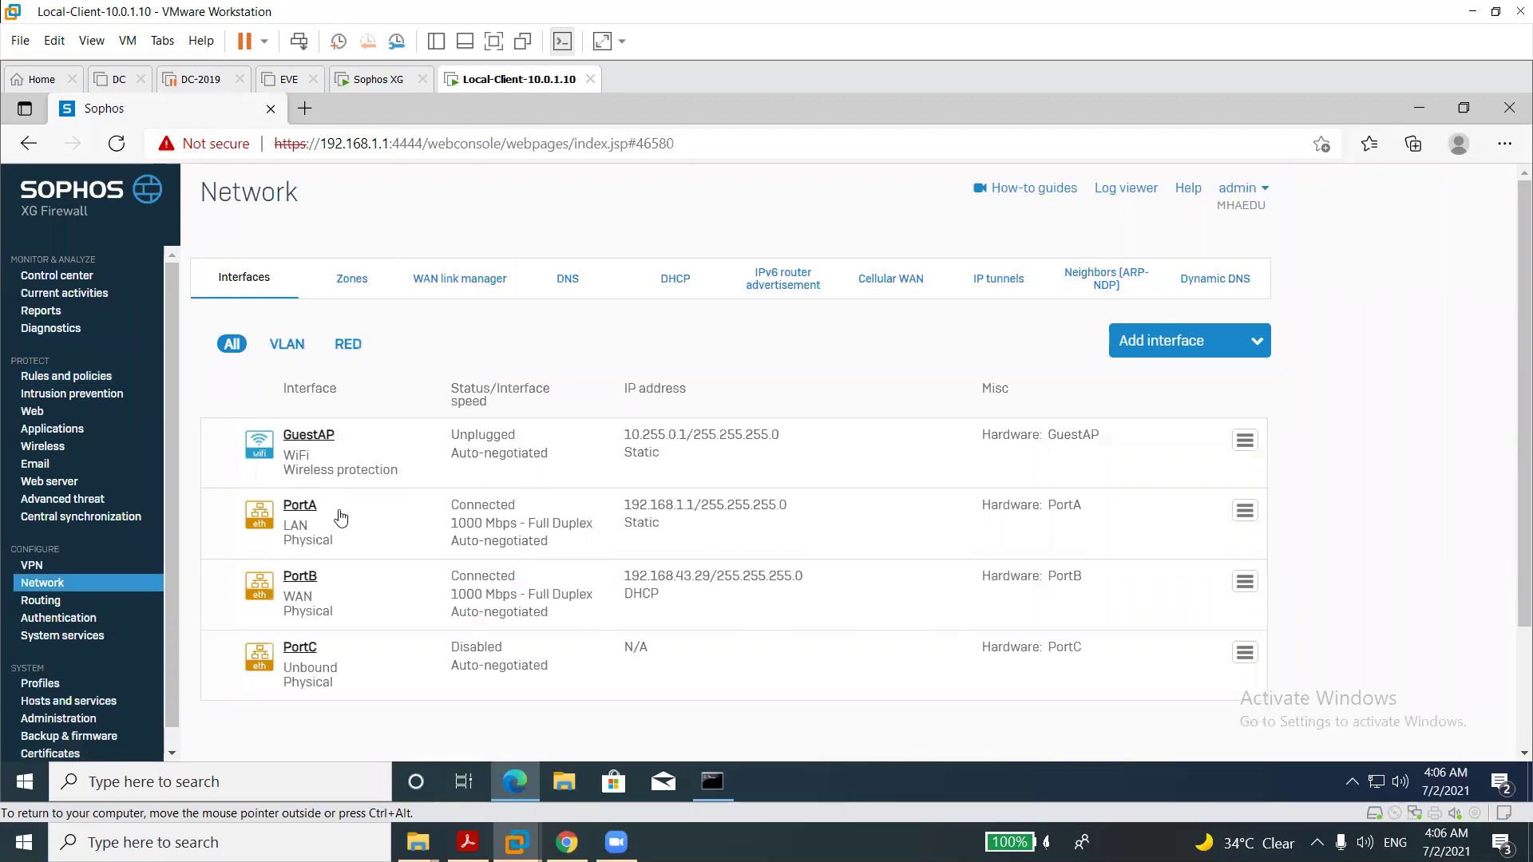
left_click_drag(624, 504, 788, 505)
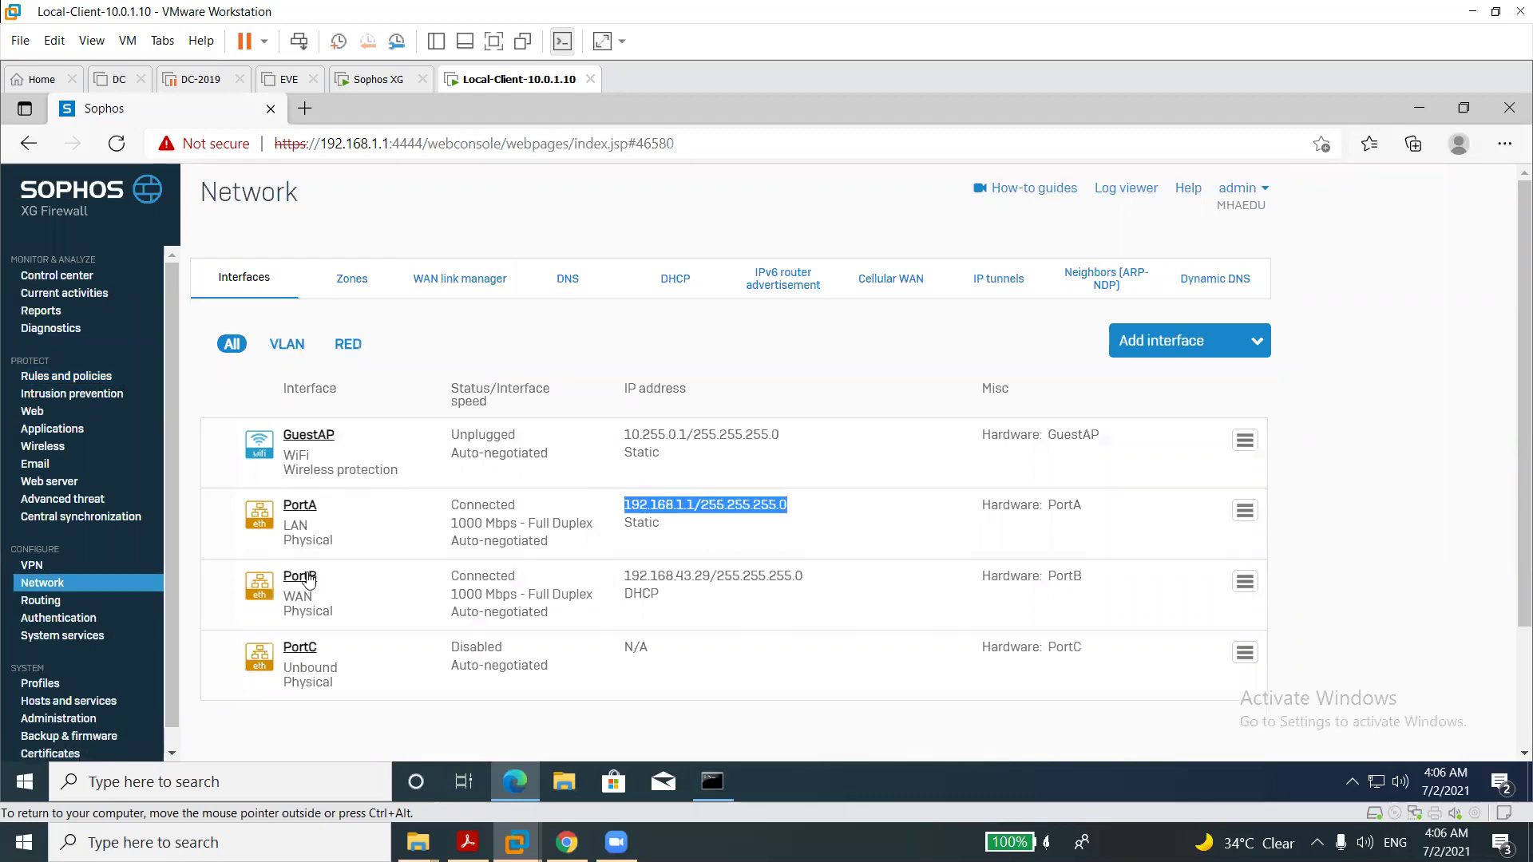
left_click_drag(625, 576, 802, 576)
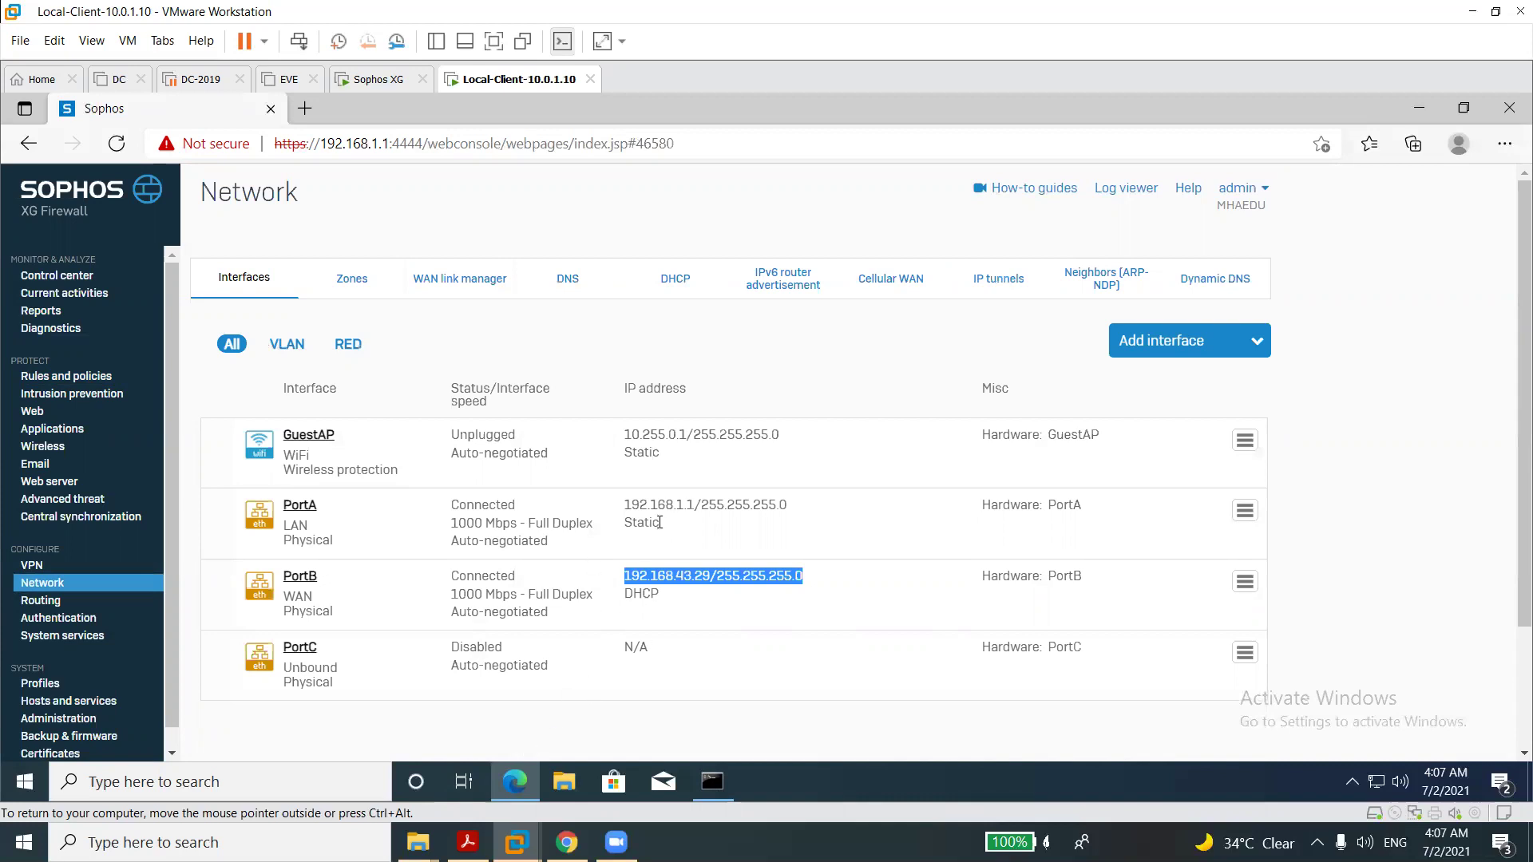
left_click(371, 296)
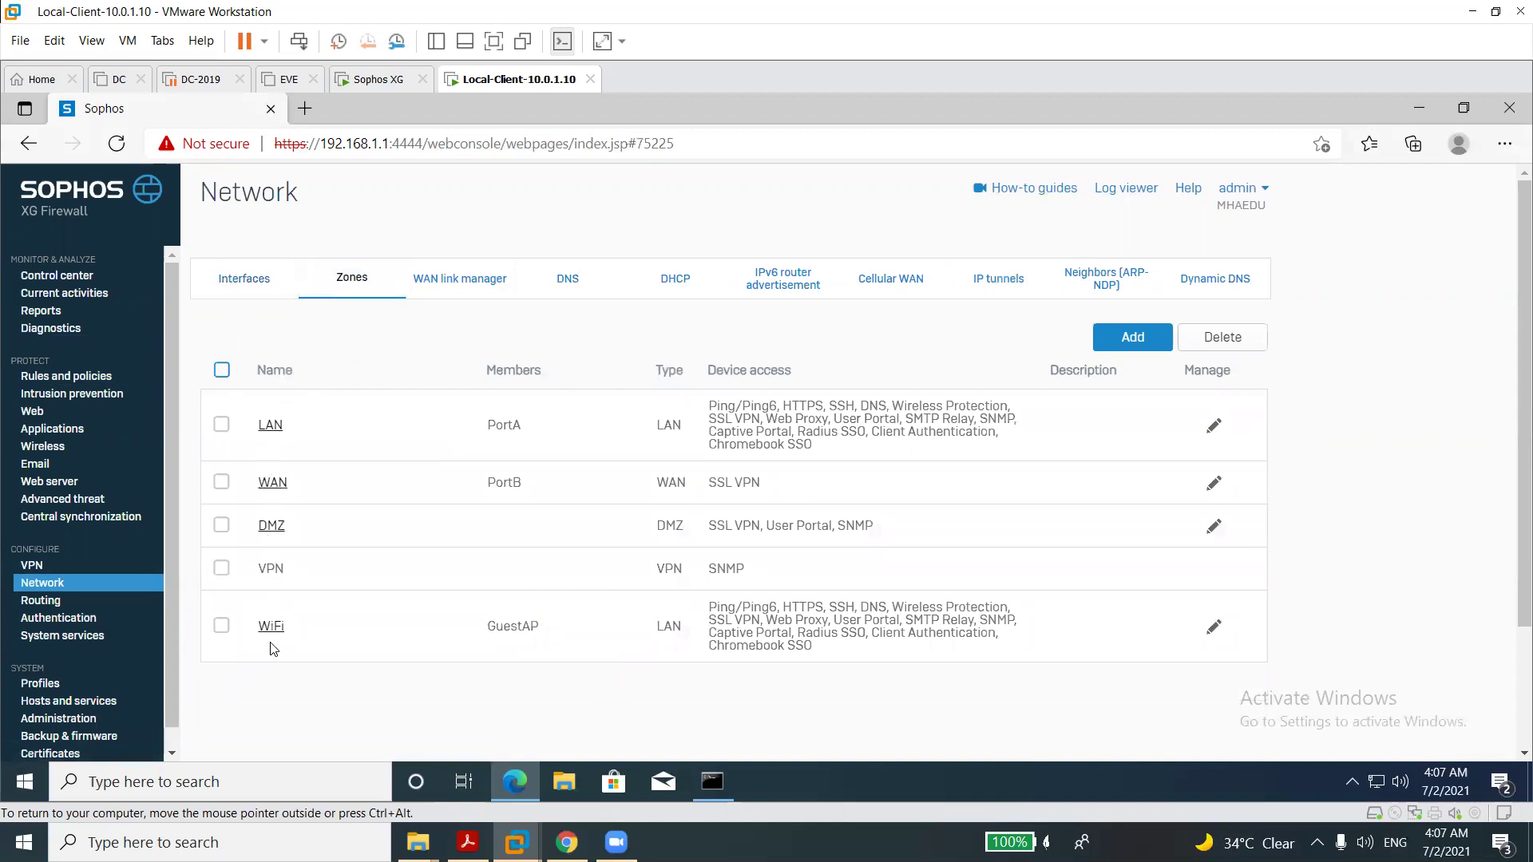
double_click(511, 441)
left_click(269, 536)
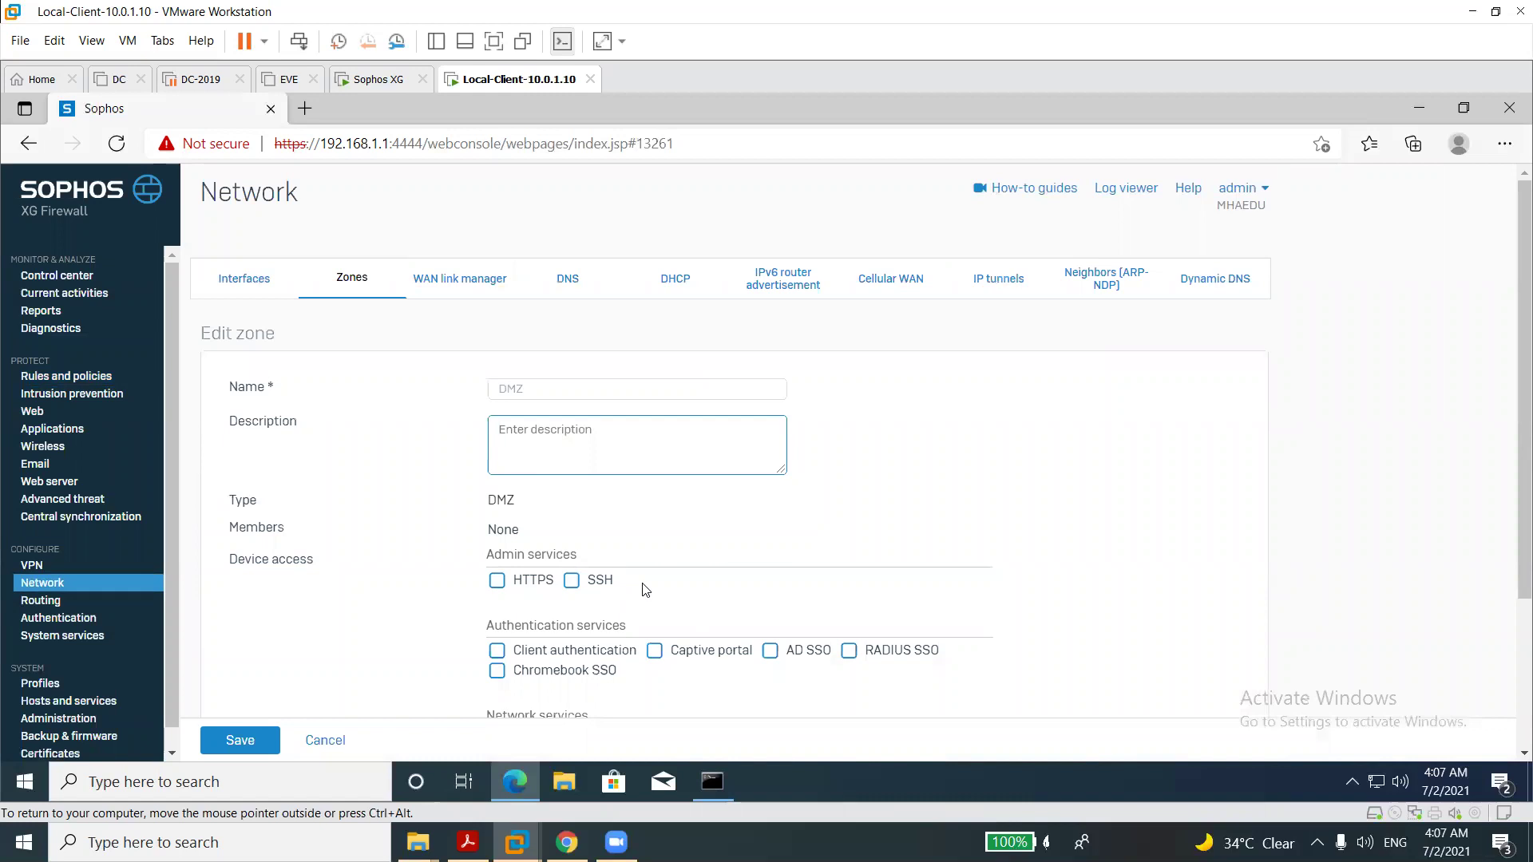
left_click(1512, 689)
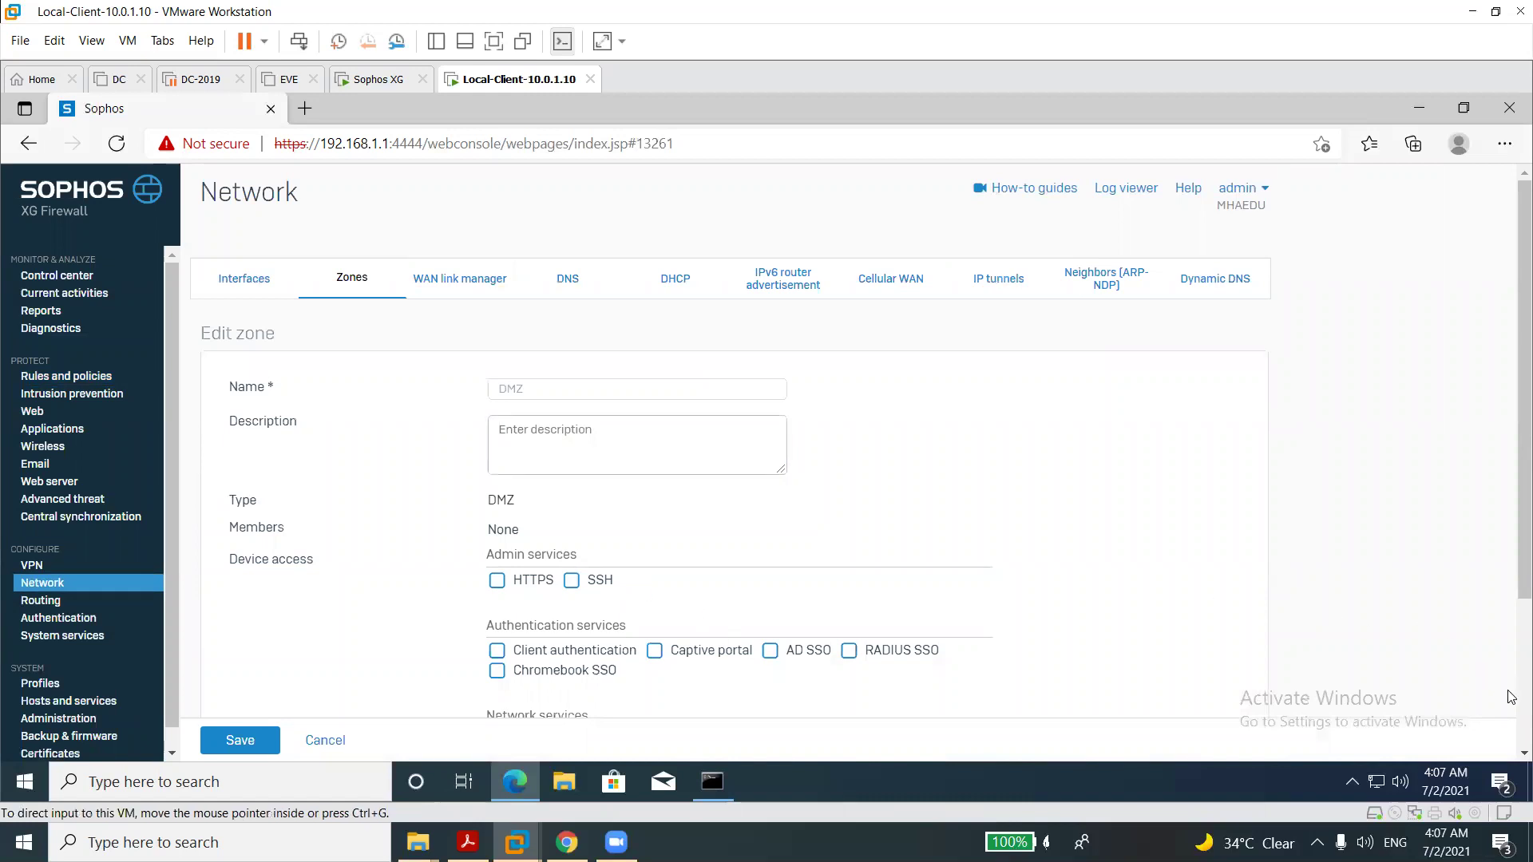
left_click(323, 741)
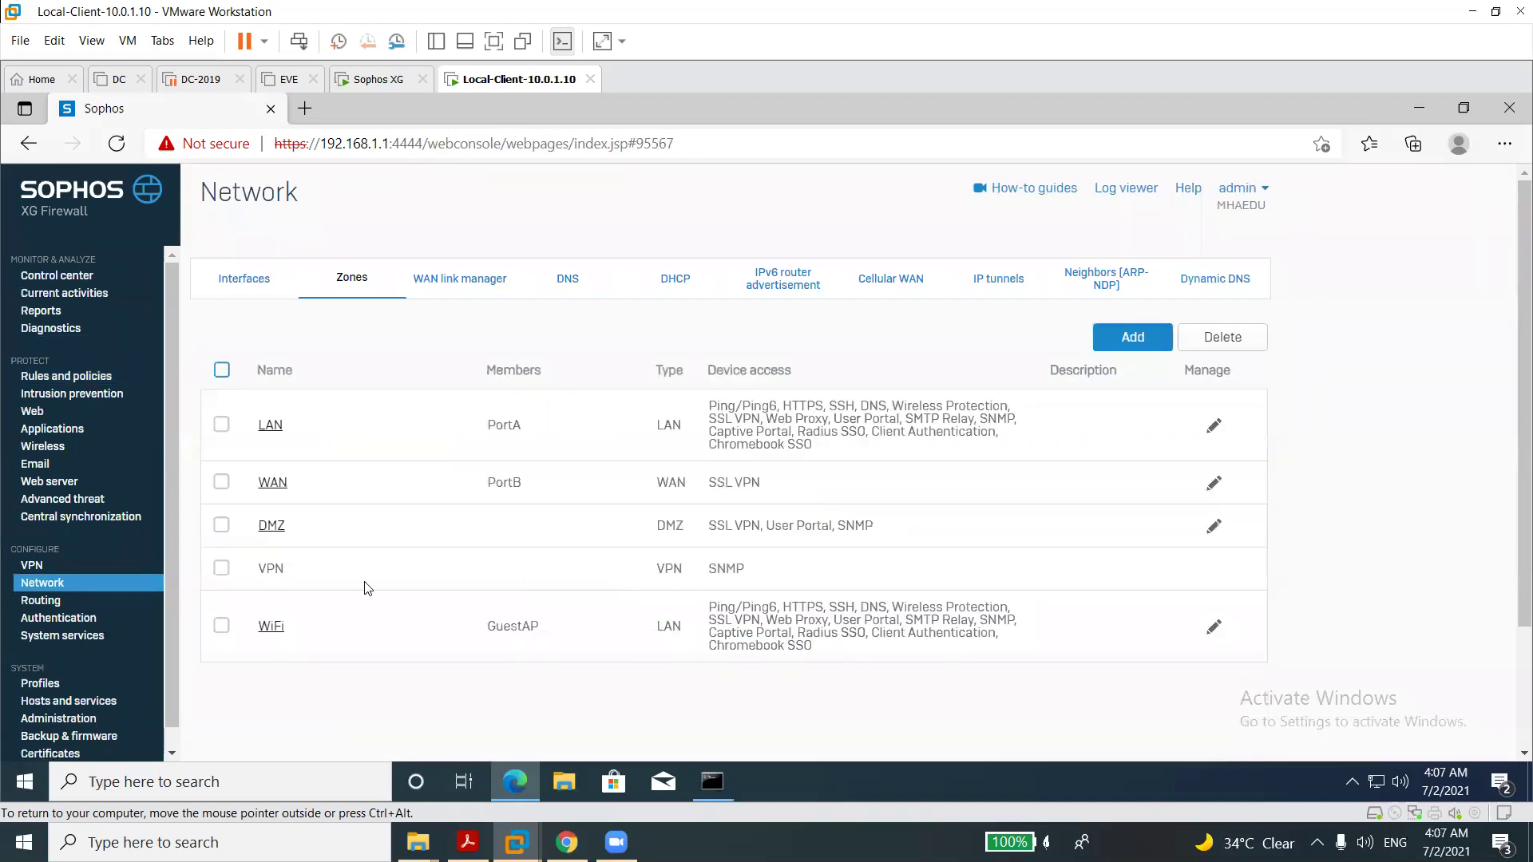
Open PortC's interface settings, try DMZ as its zone, then cancel without saving.
left_click(257, 297)
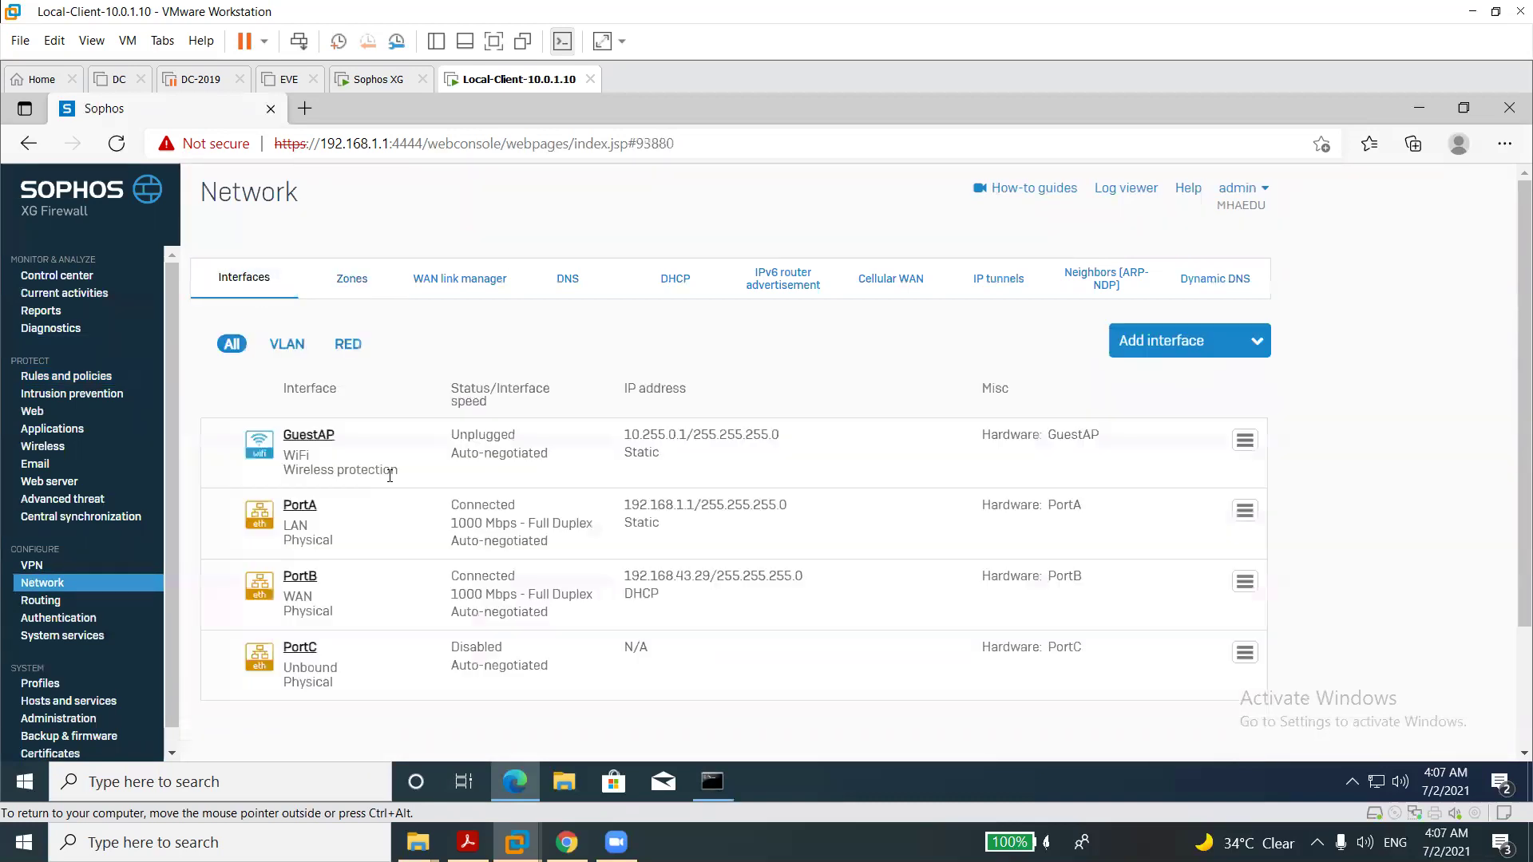
left_click(301, 648)
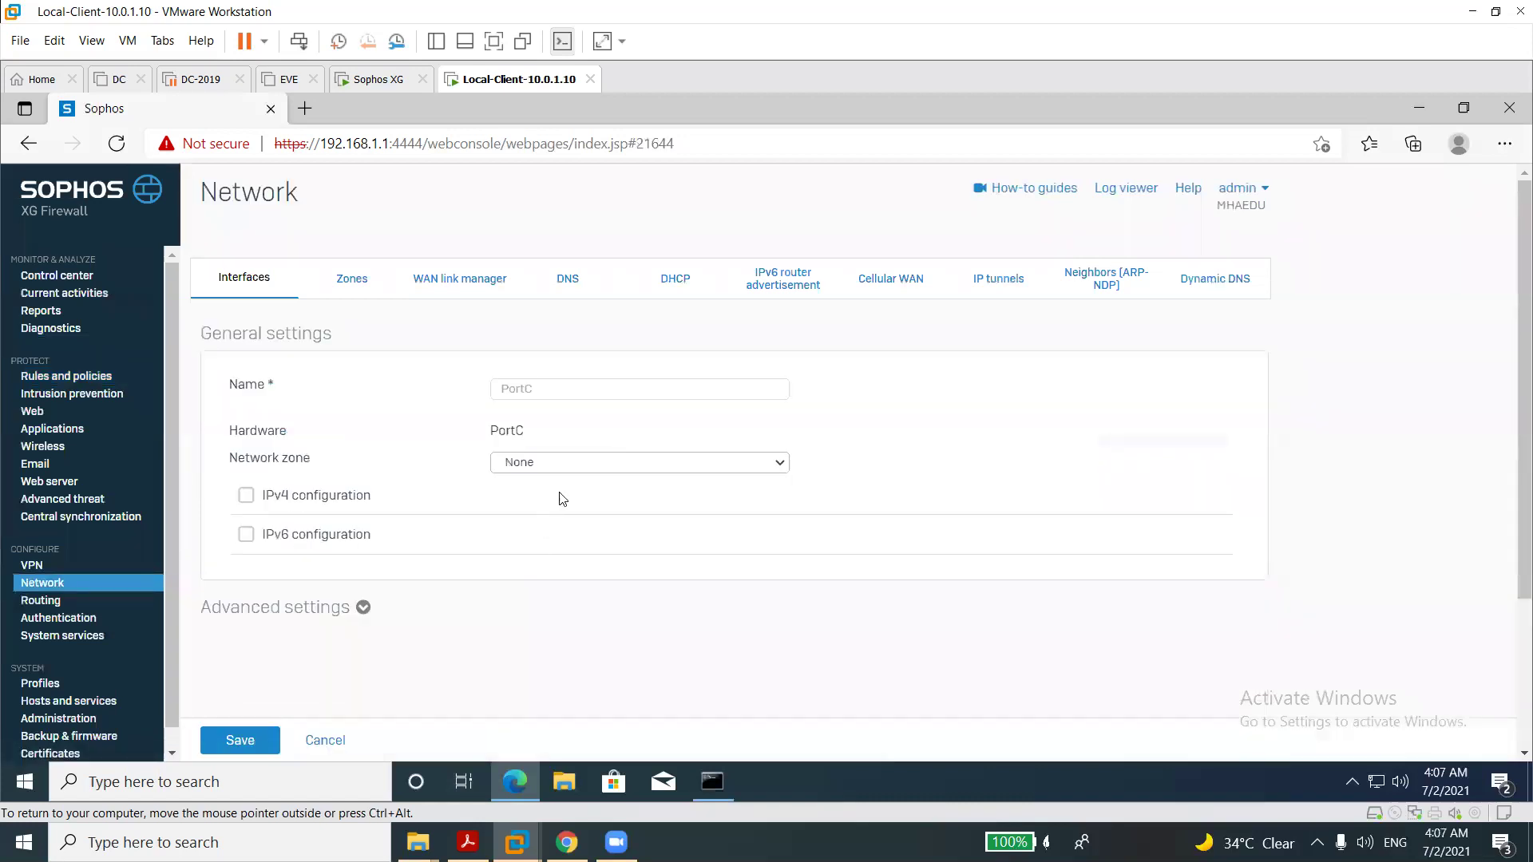
left_click(568, 470)
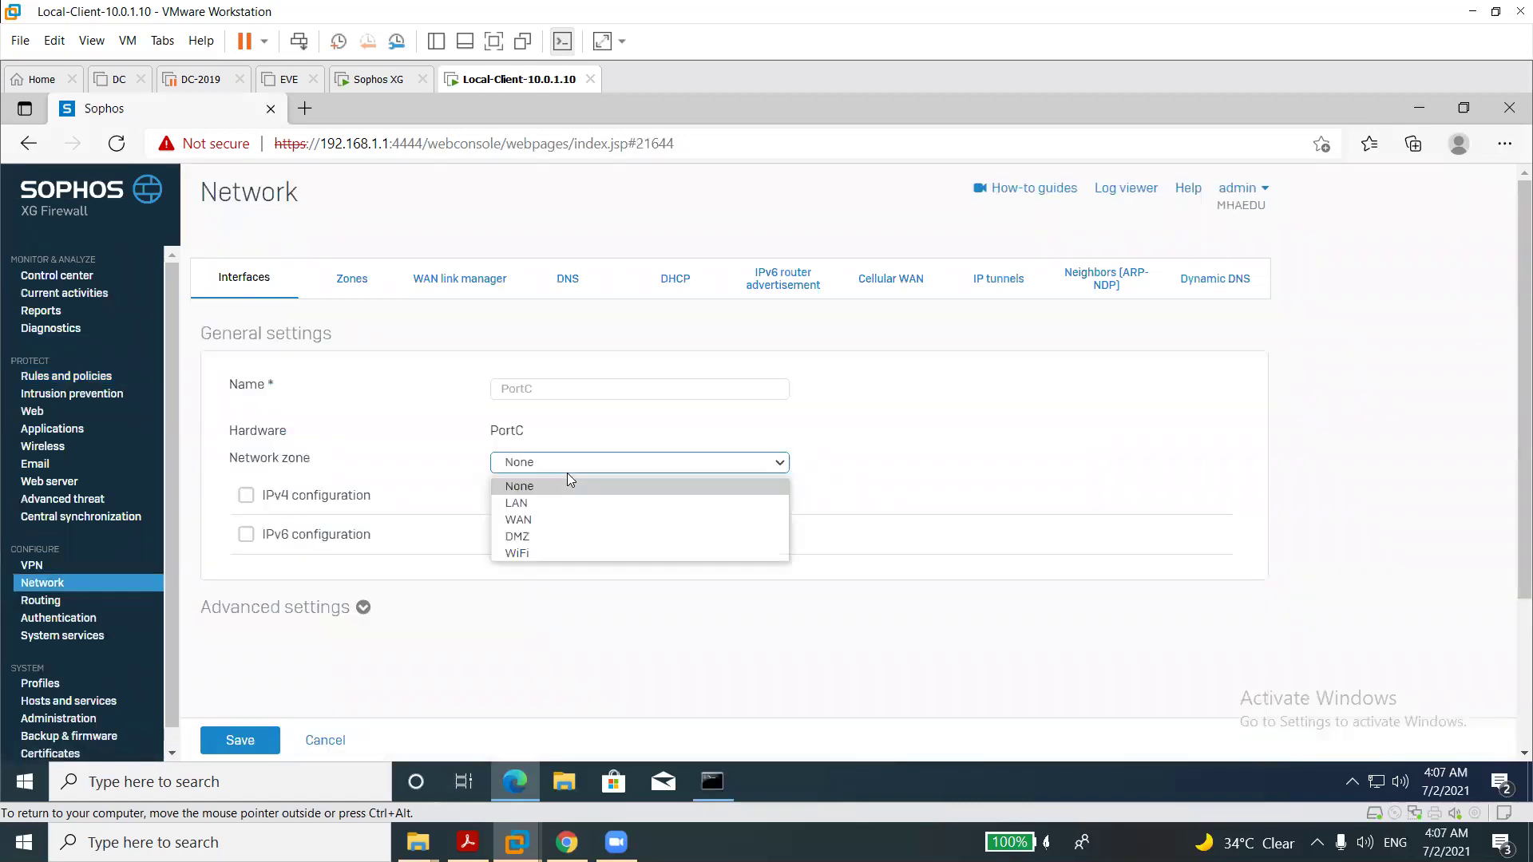
left_click(542, 536)
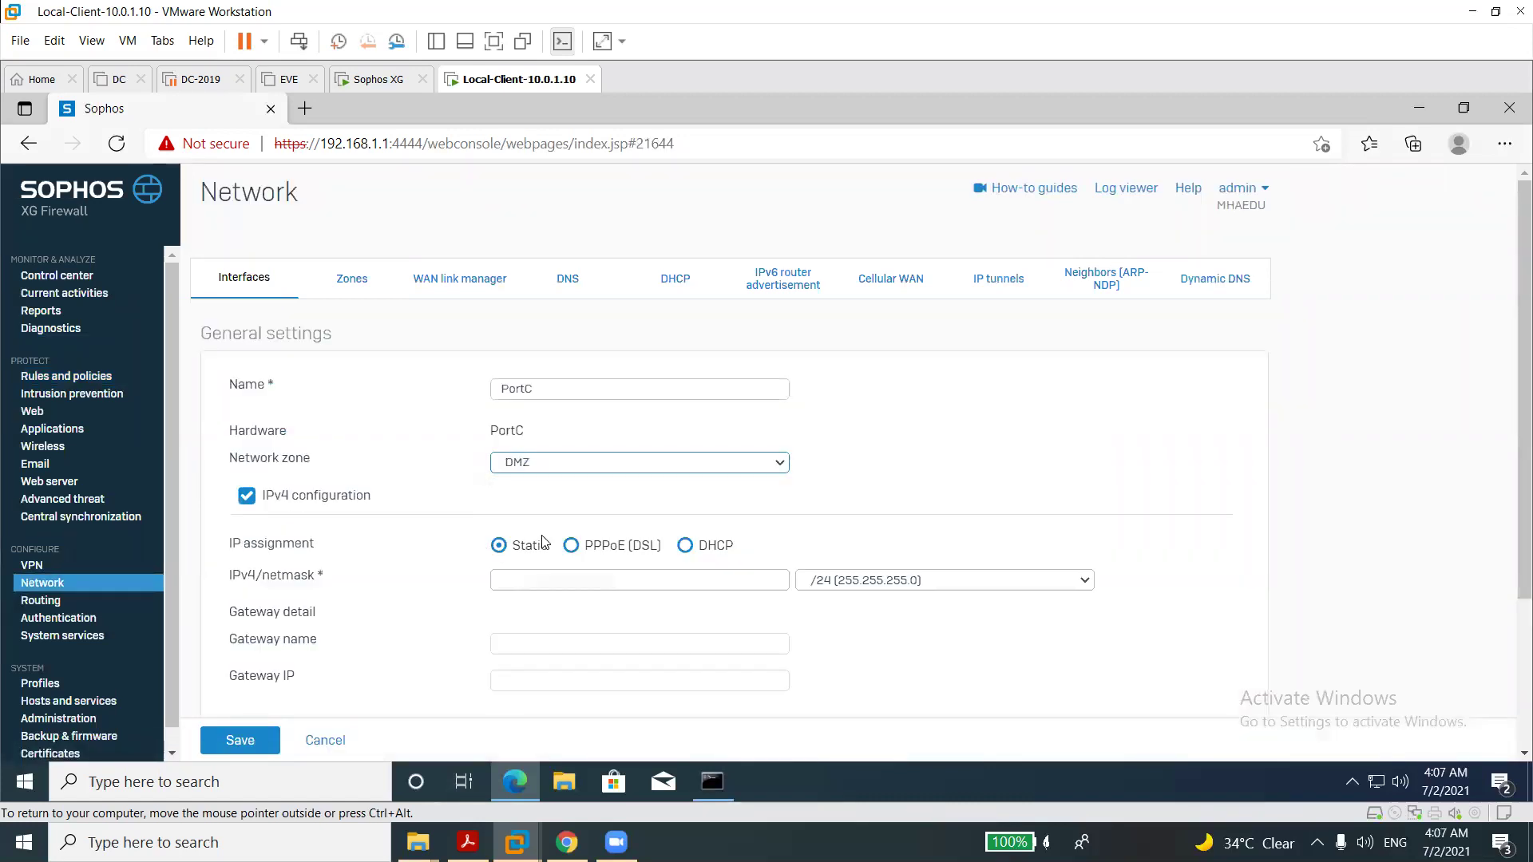
left_click(329, 740)
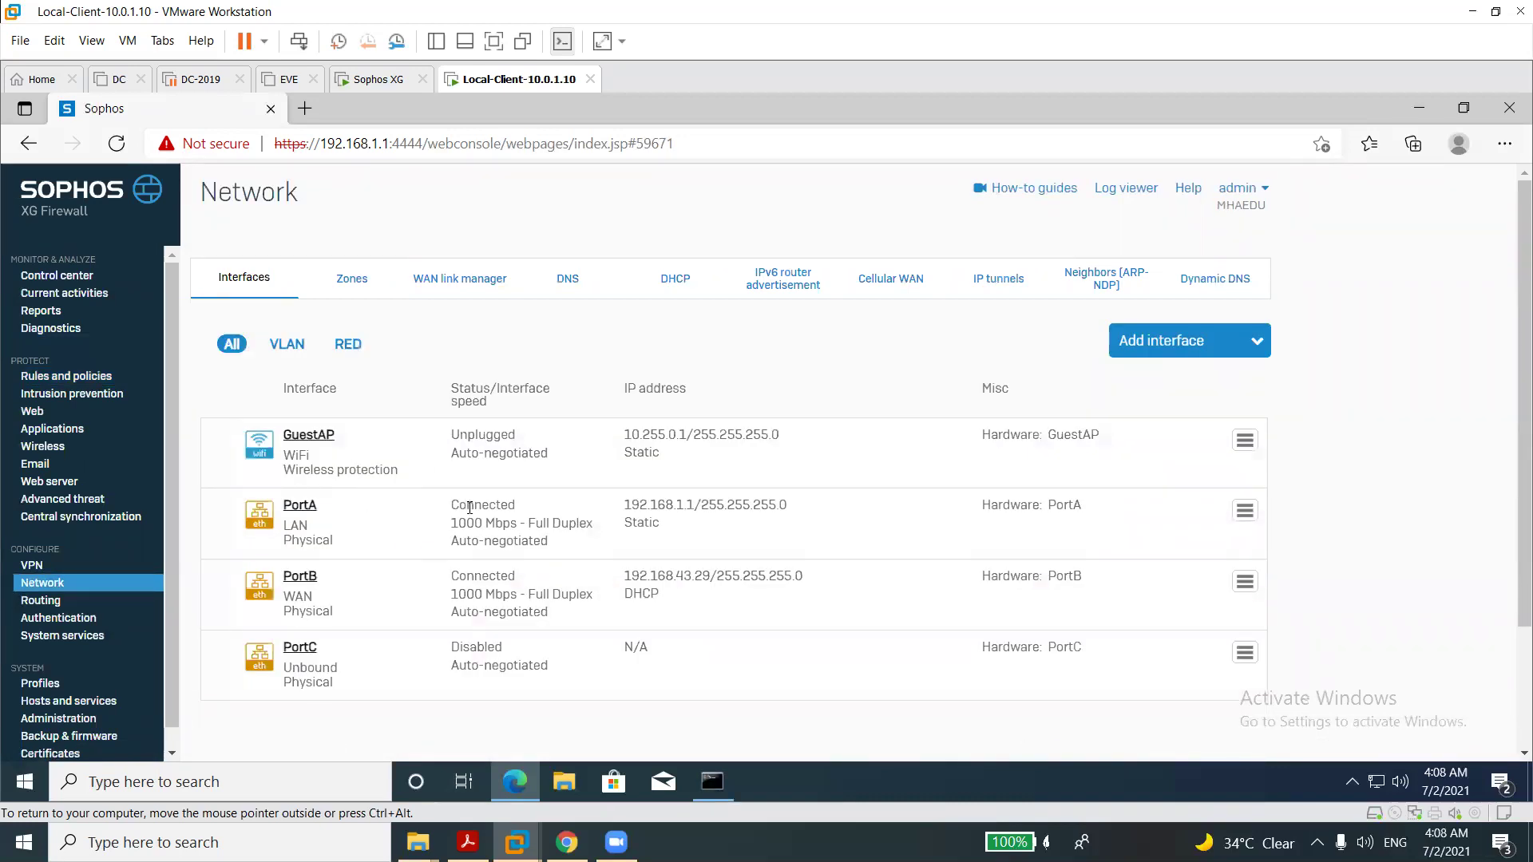
Start a new bridge named BridgeLAN with hardware BridgeLAN.
left_click(1170, 354)
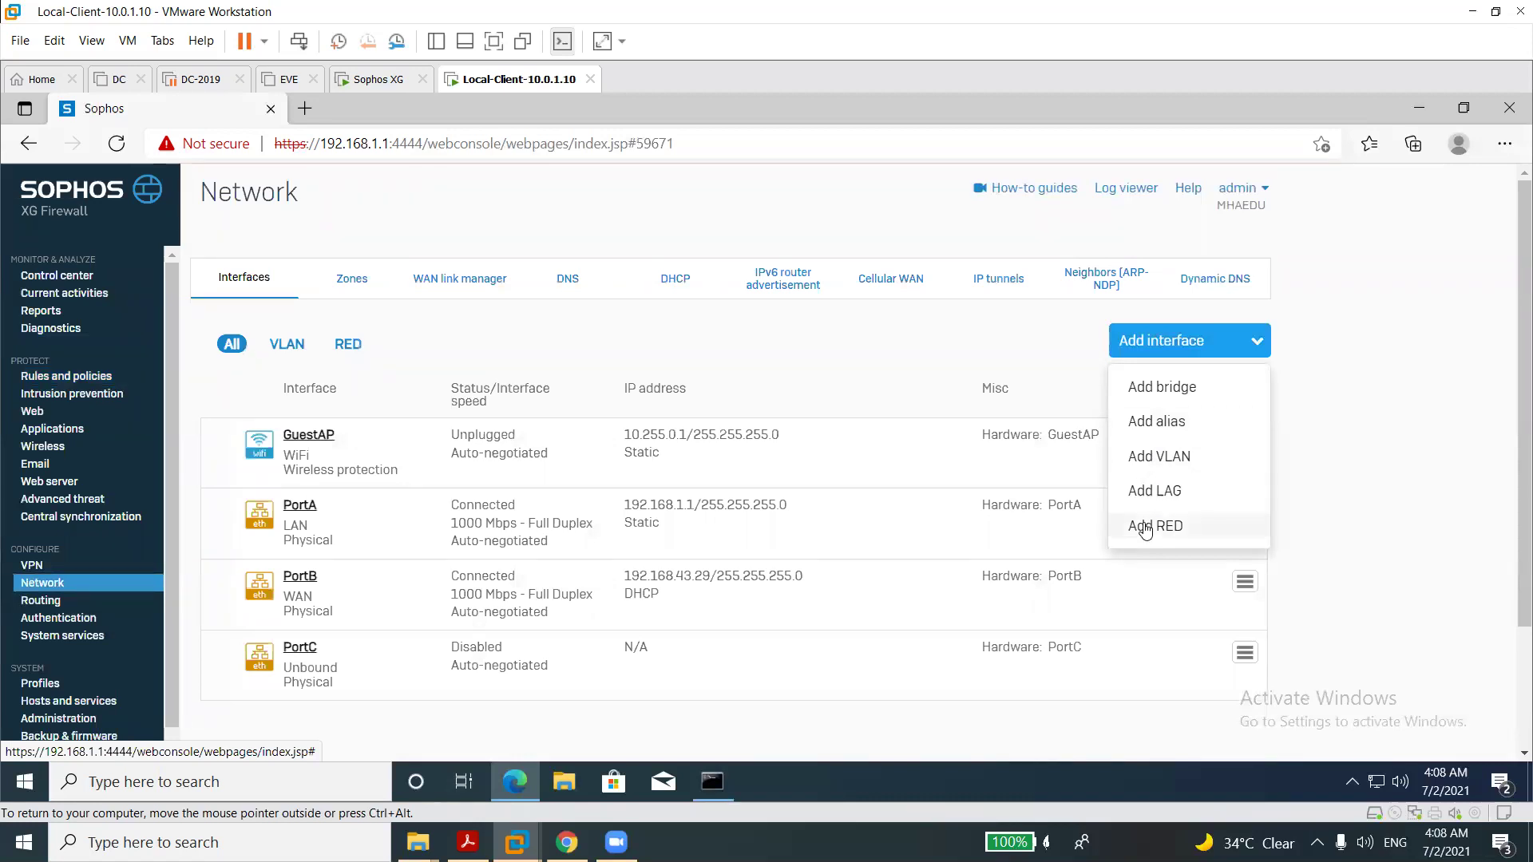
left_click(1170, 399)
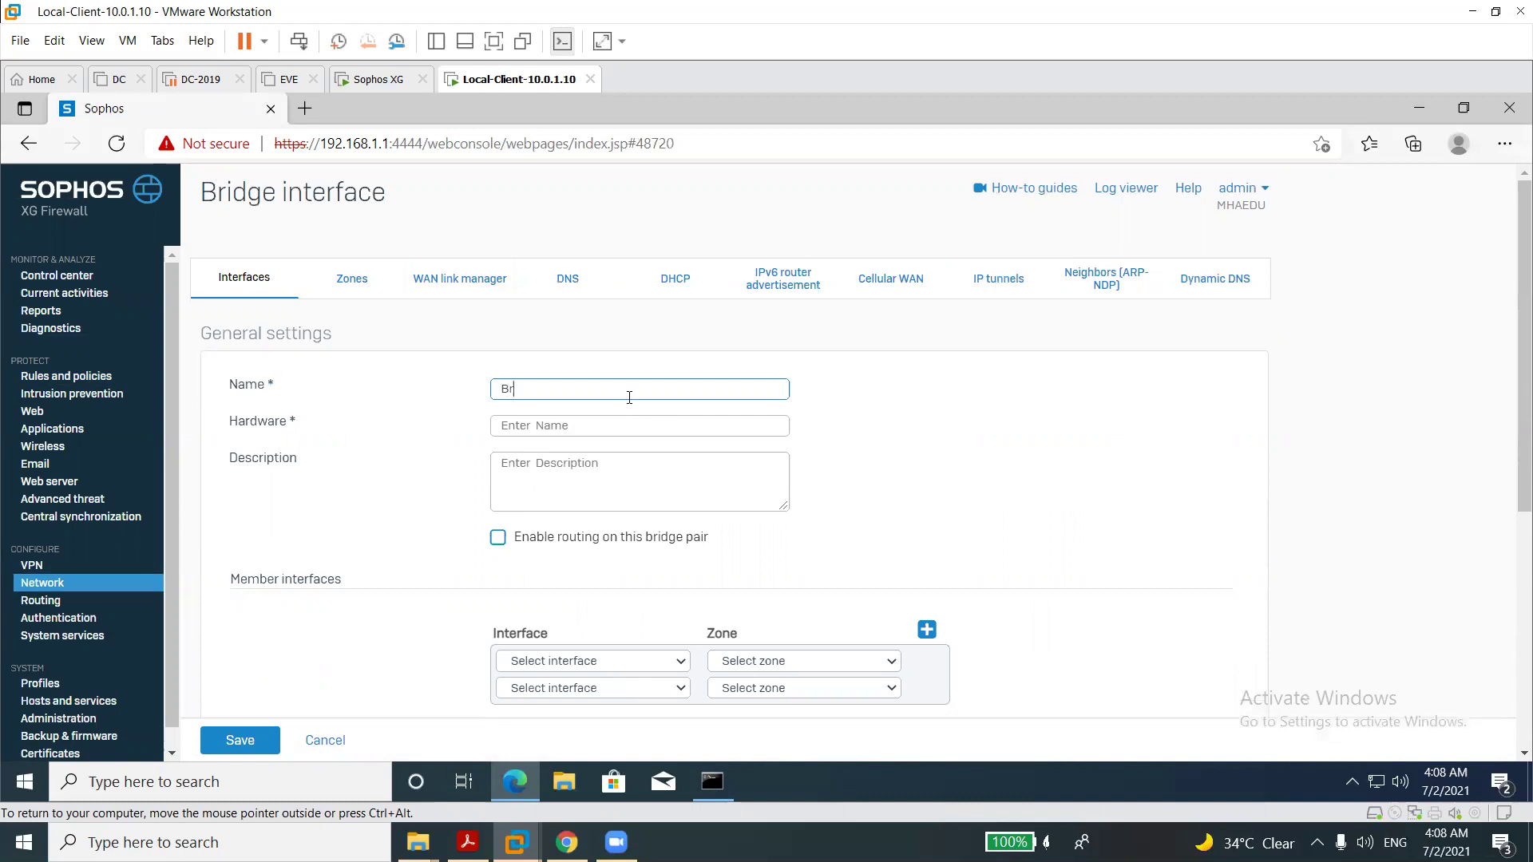
type("dgeLAN")
double_click(559, 390)
type("C01001KG3D62K58")
key("ctrl+z")
key("ctrl+c")
key("Tab")
key("ctrl+v")
left_click(548, 571)
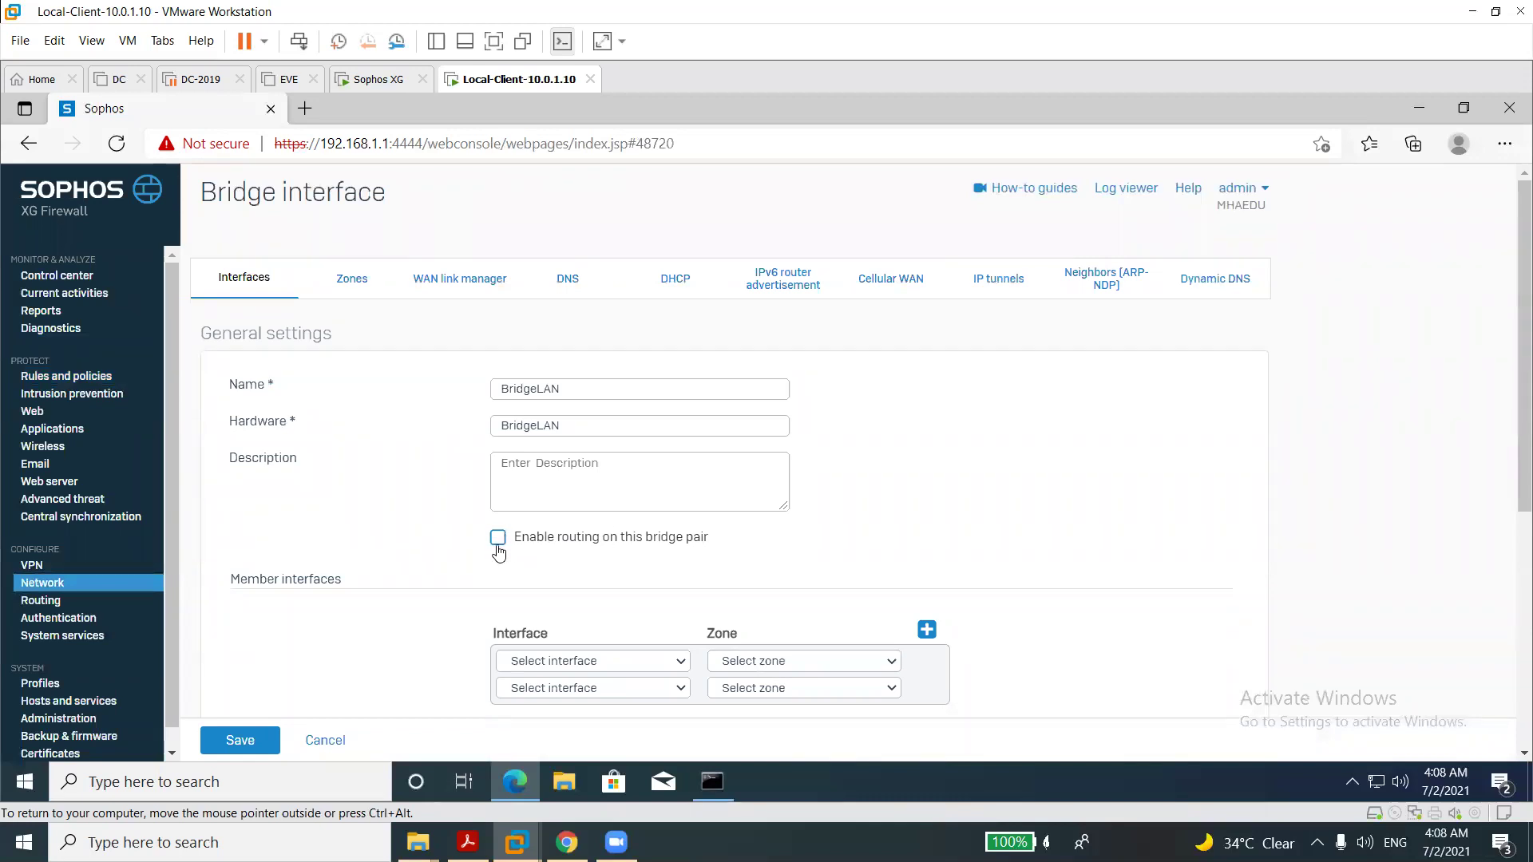
left_click_drag(1510, 506, 1510, 564)
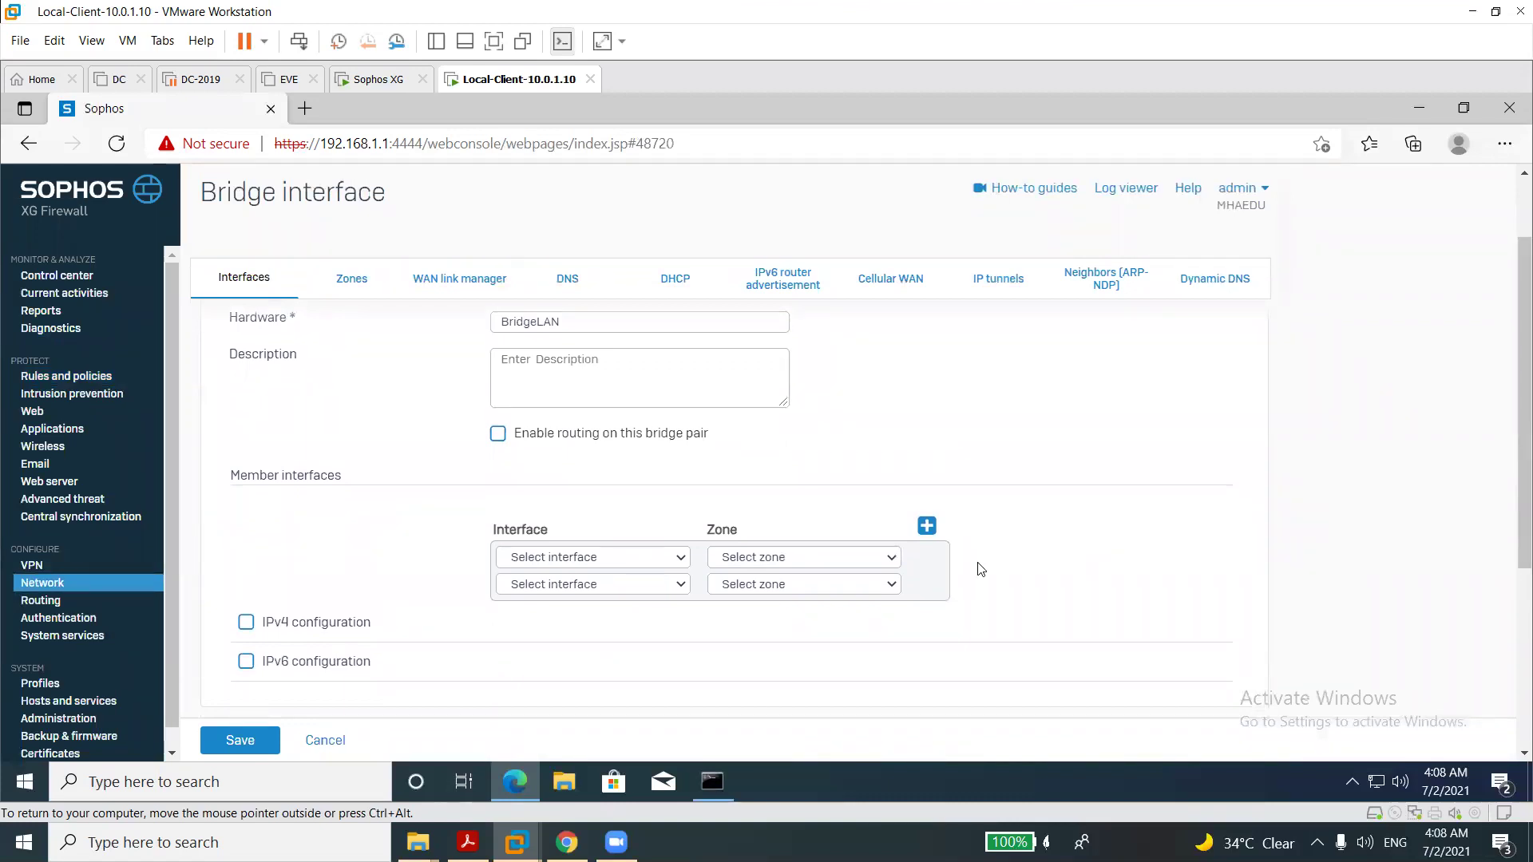
Add PortB and PortC as bridge members, with PortC in the WAN zone.
left_click(630, 559)
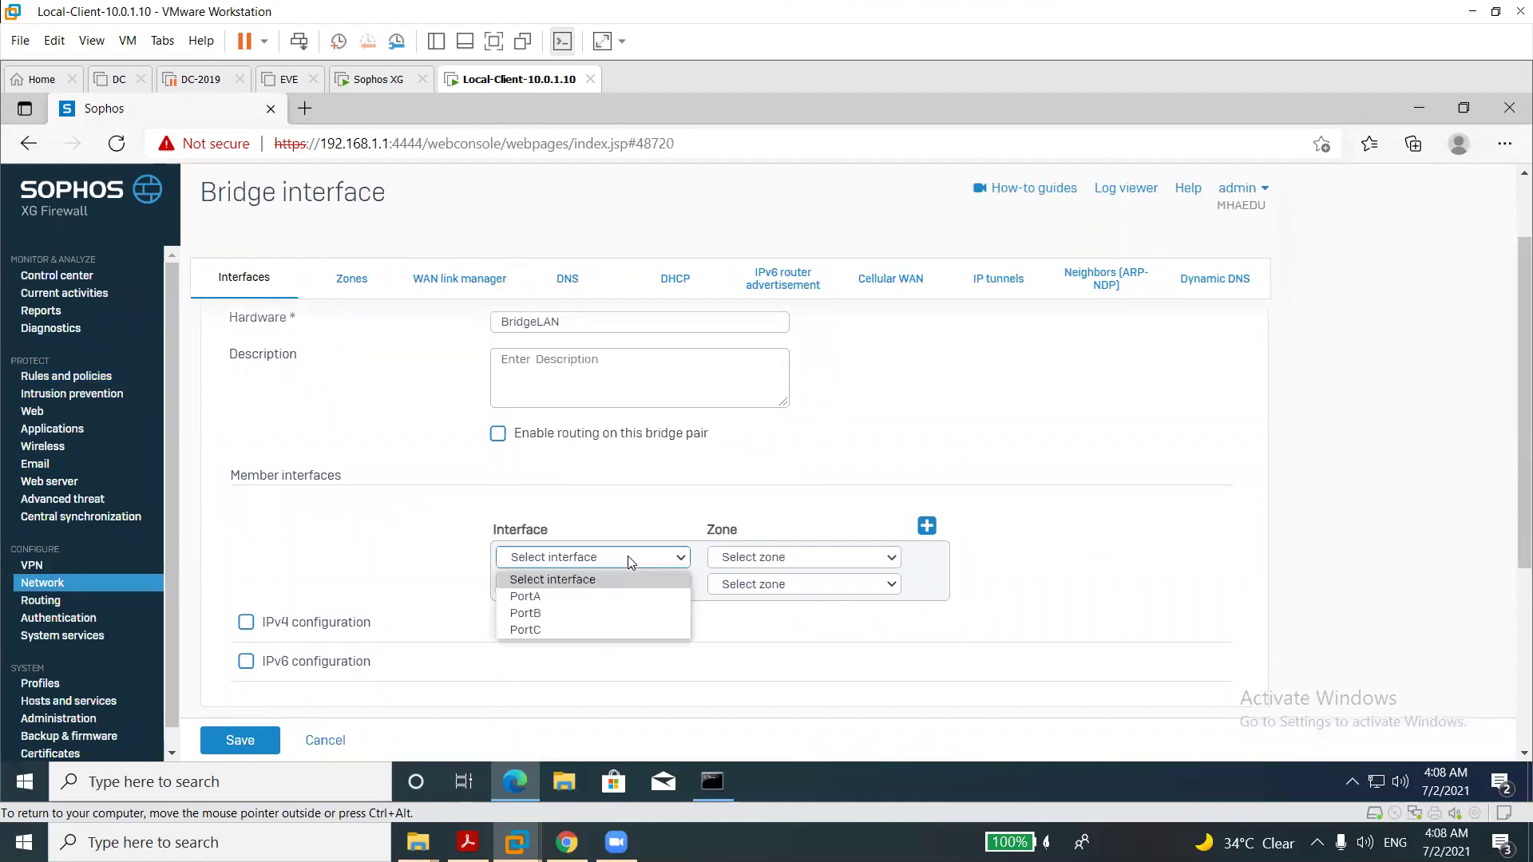
left_click(556, 612)
left_click(552, 586)
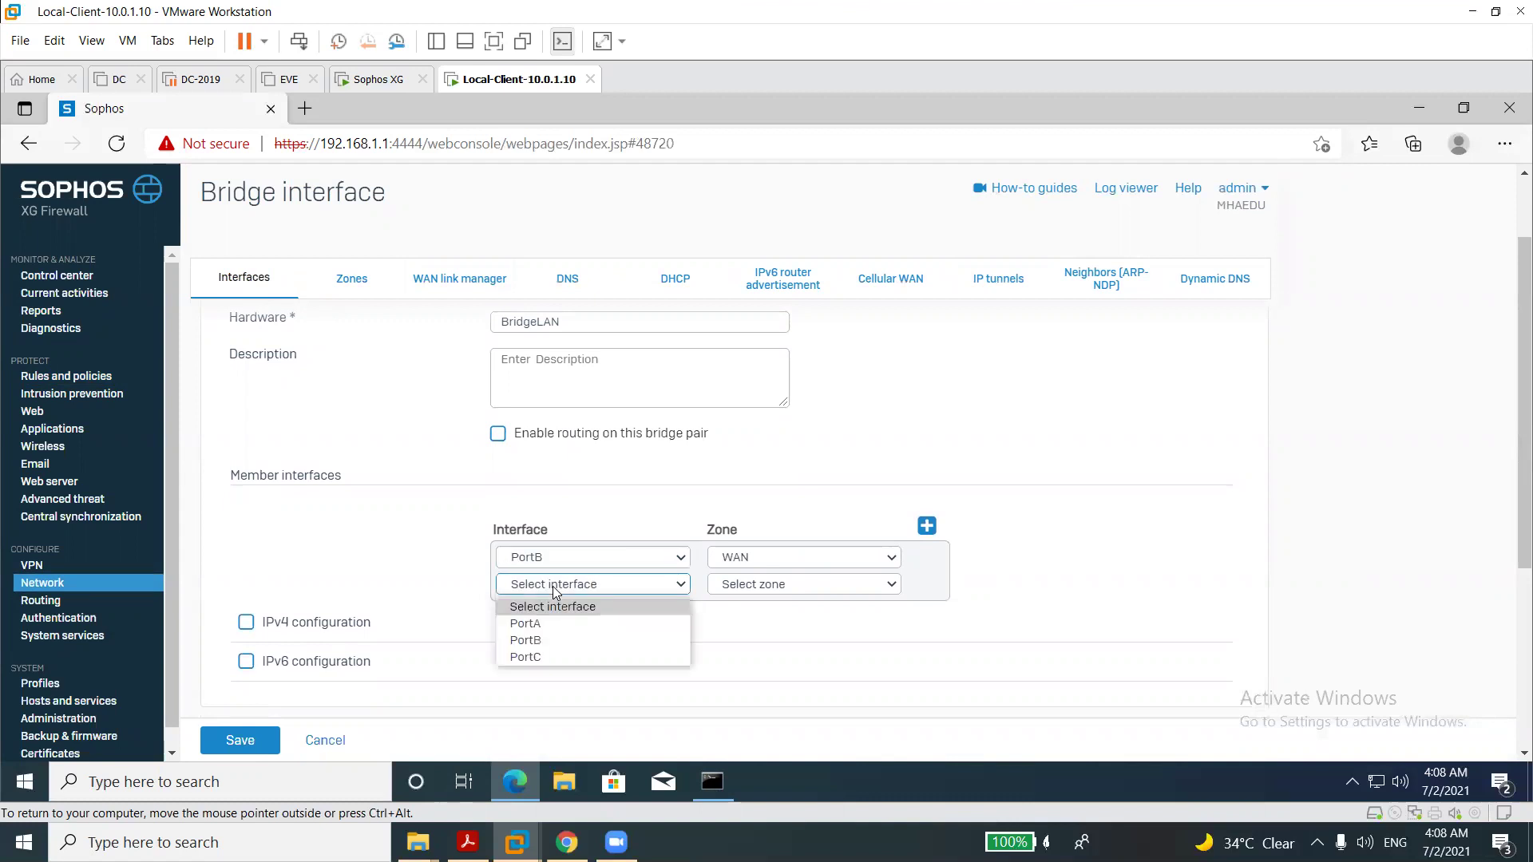
left_click(544, 658)
left_click(737, 589)
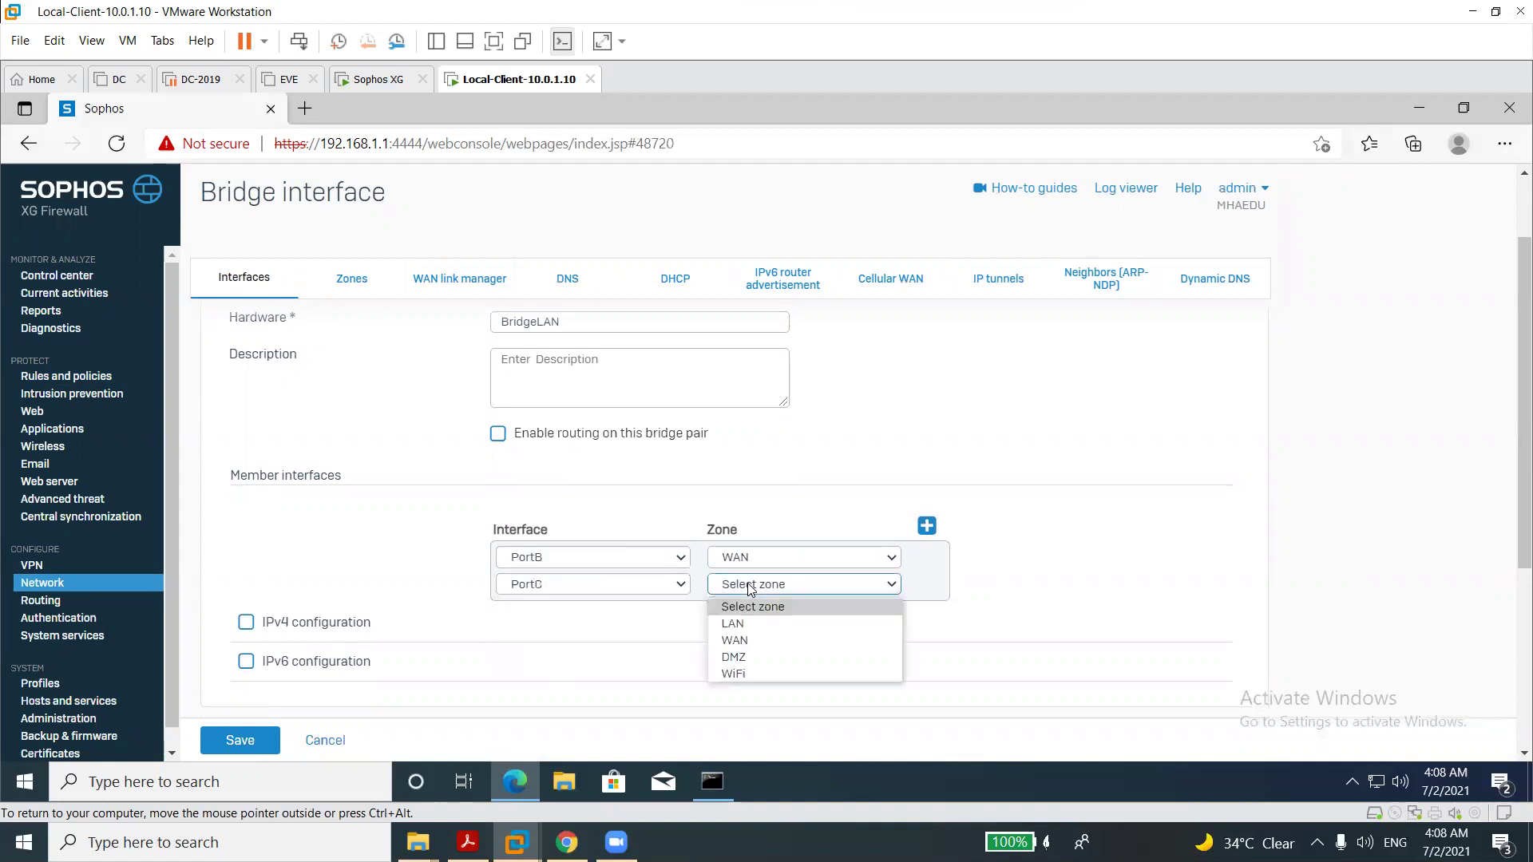
left_click(740, 643)
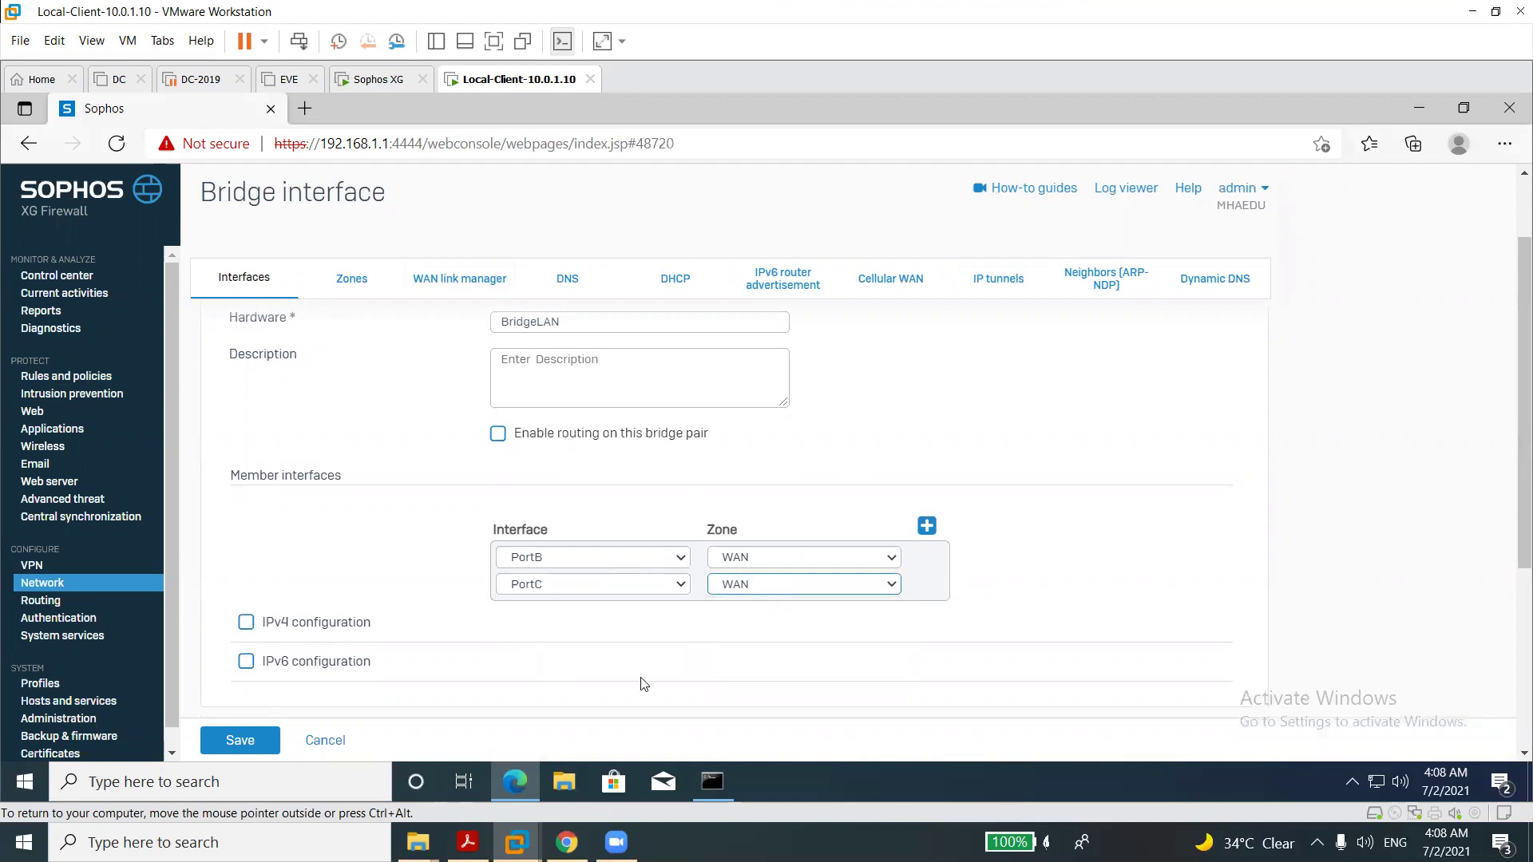
Change the first member to PortA, then open Administration's Device access tab.
left_click(575, 559)
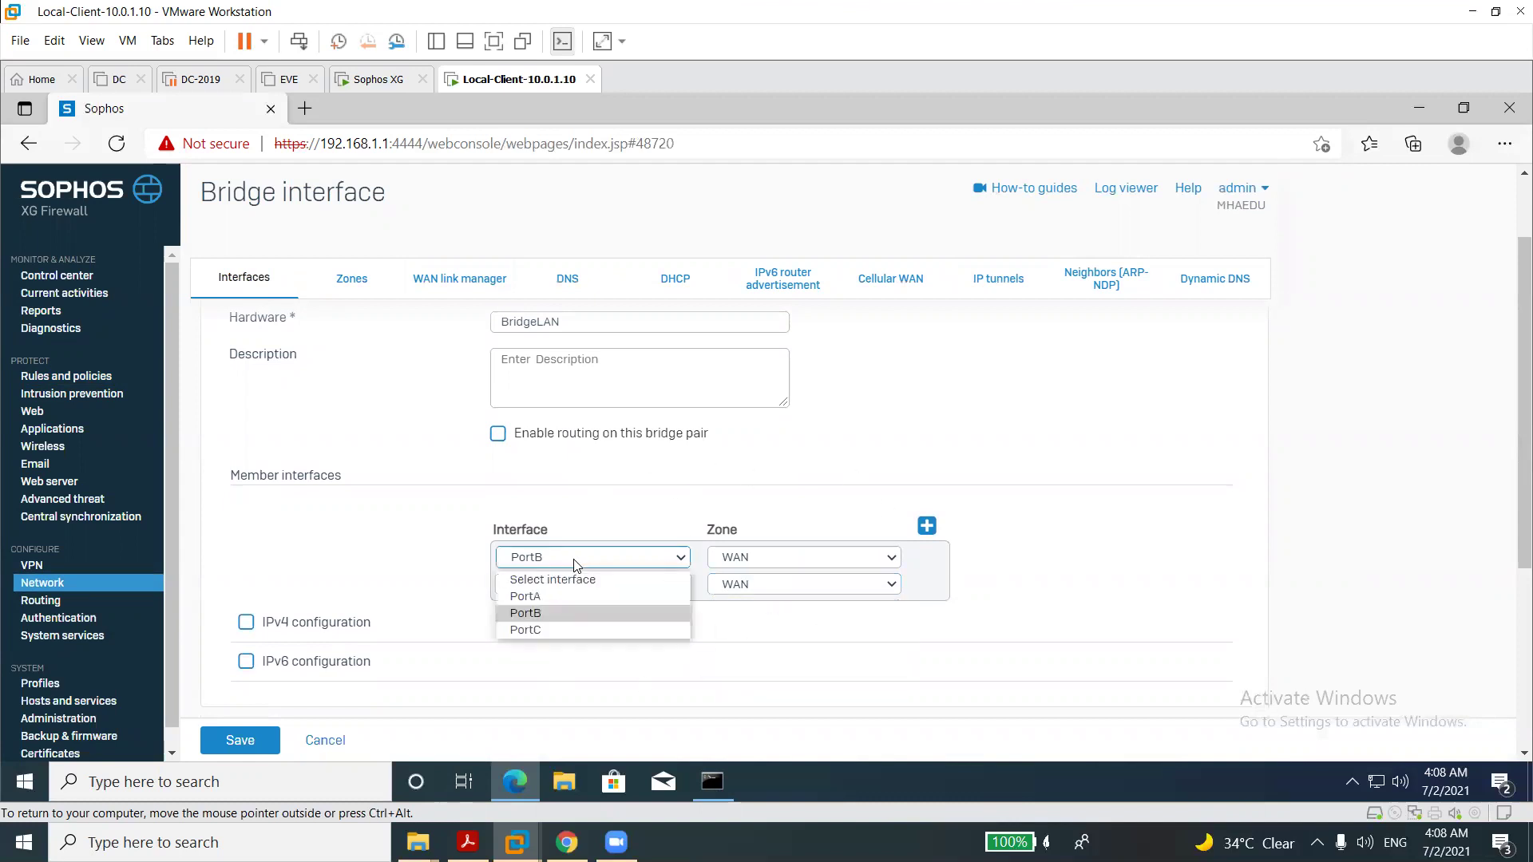
left_click(549, 597)
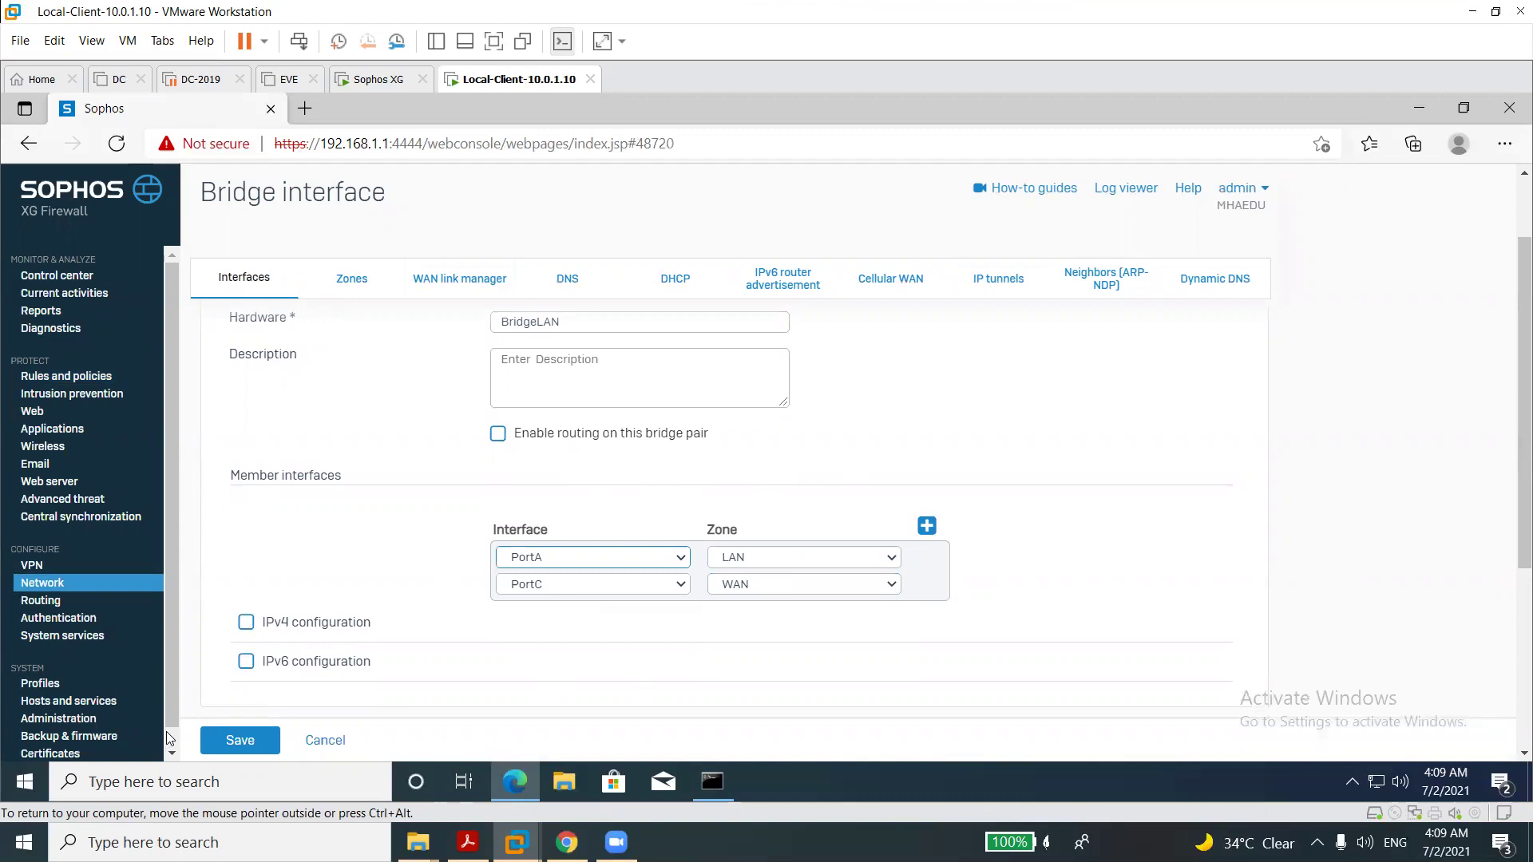
scroll(164, 722, "down", 1)
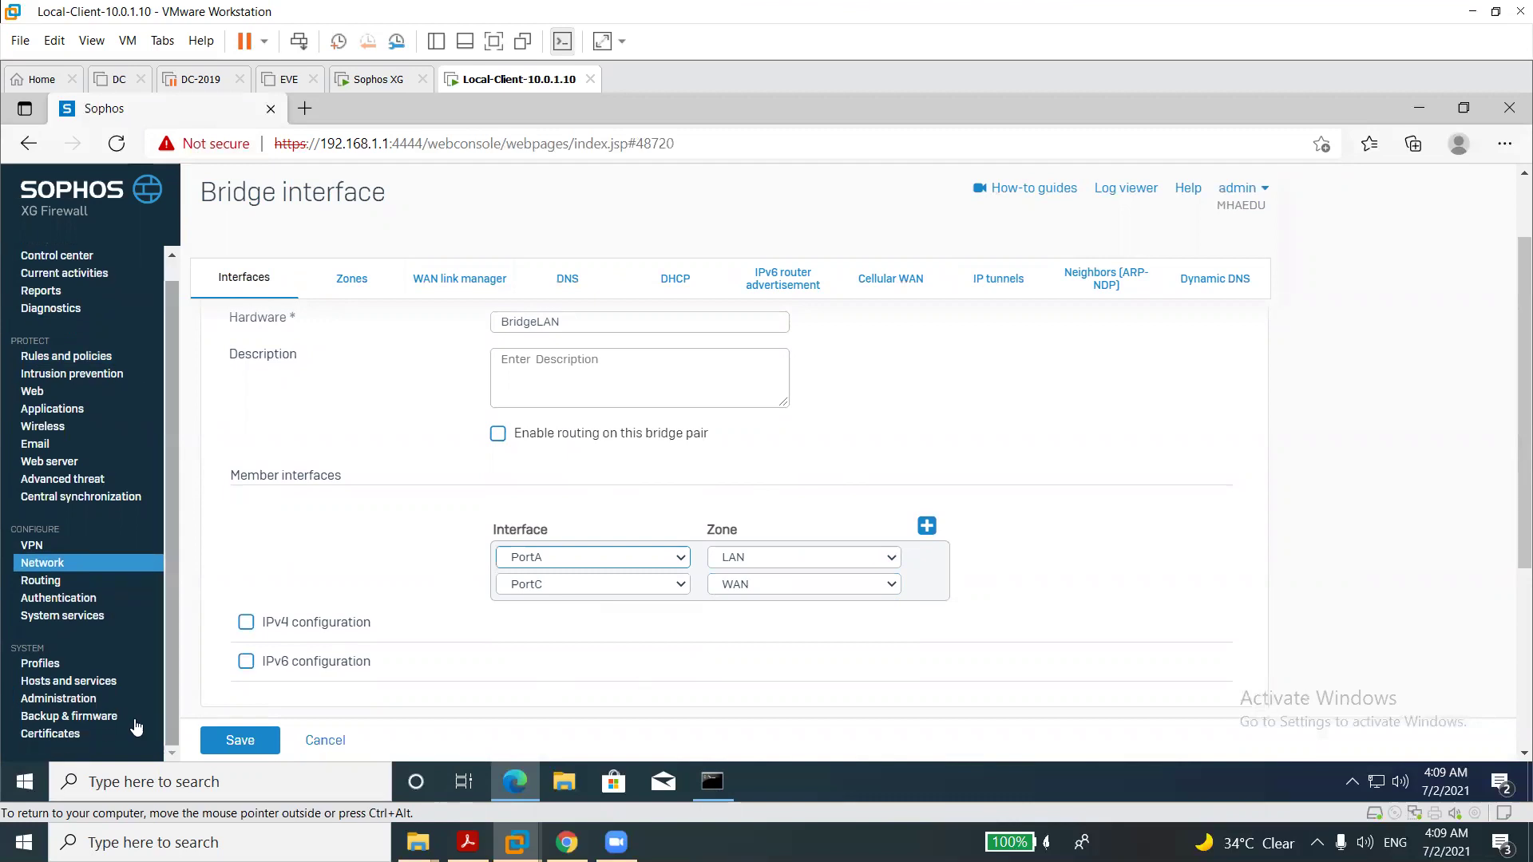
left_click(45, 696)
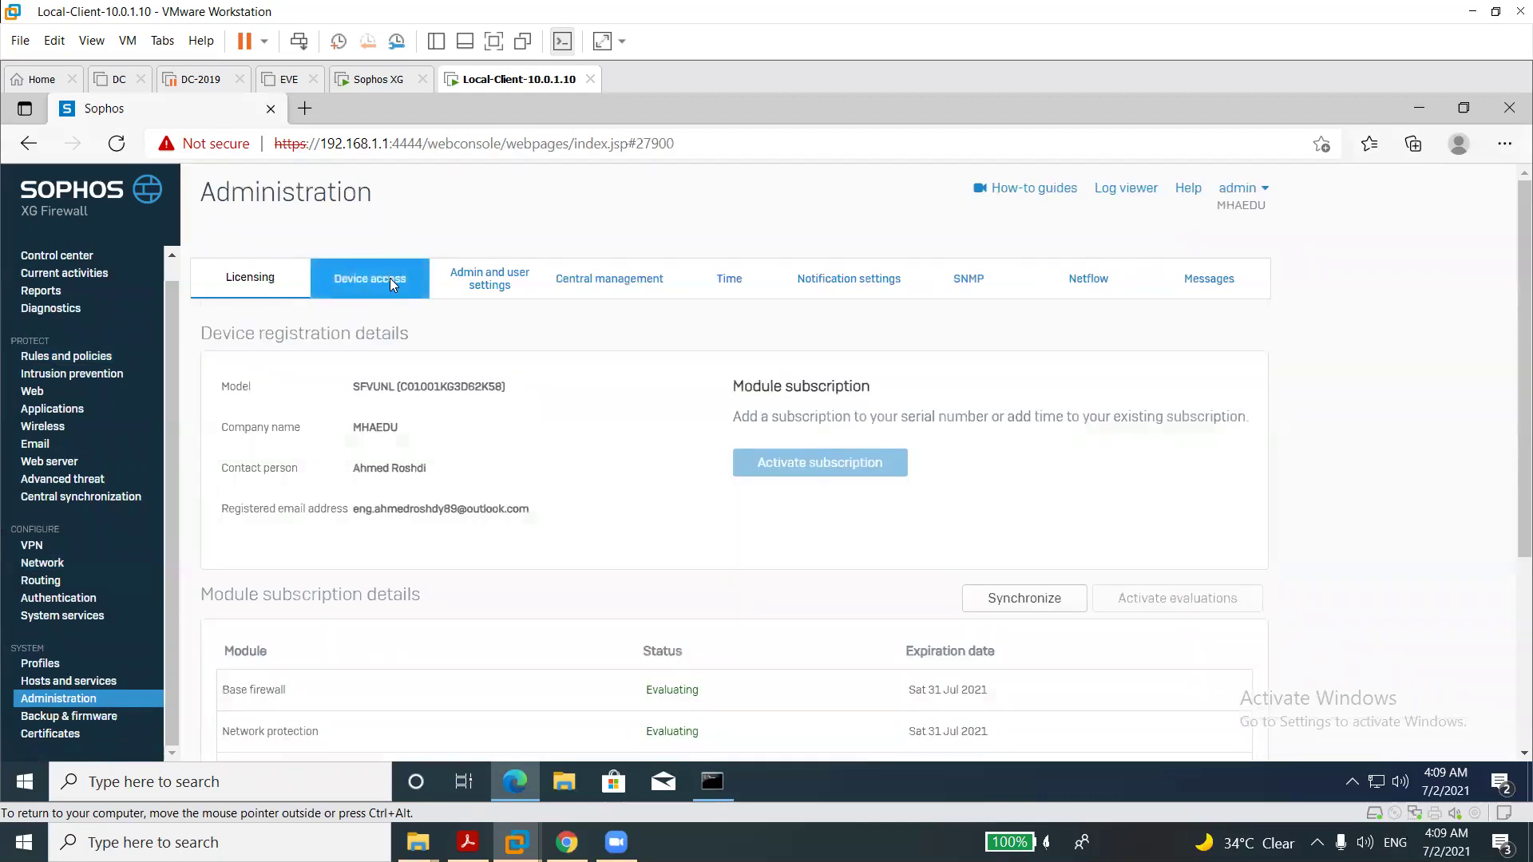
left_click(389, 279)
Allow WAN HTTPS in the device access ACL, apply and confirm, then return to Network.
left_click(309, 503)
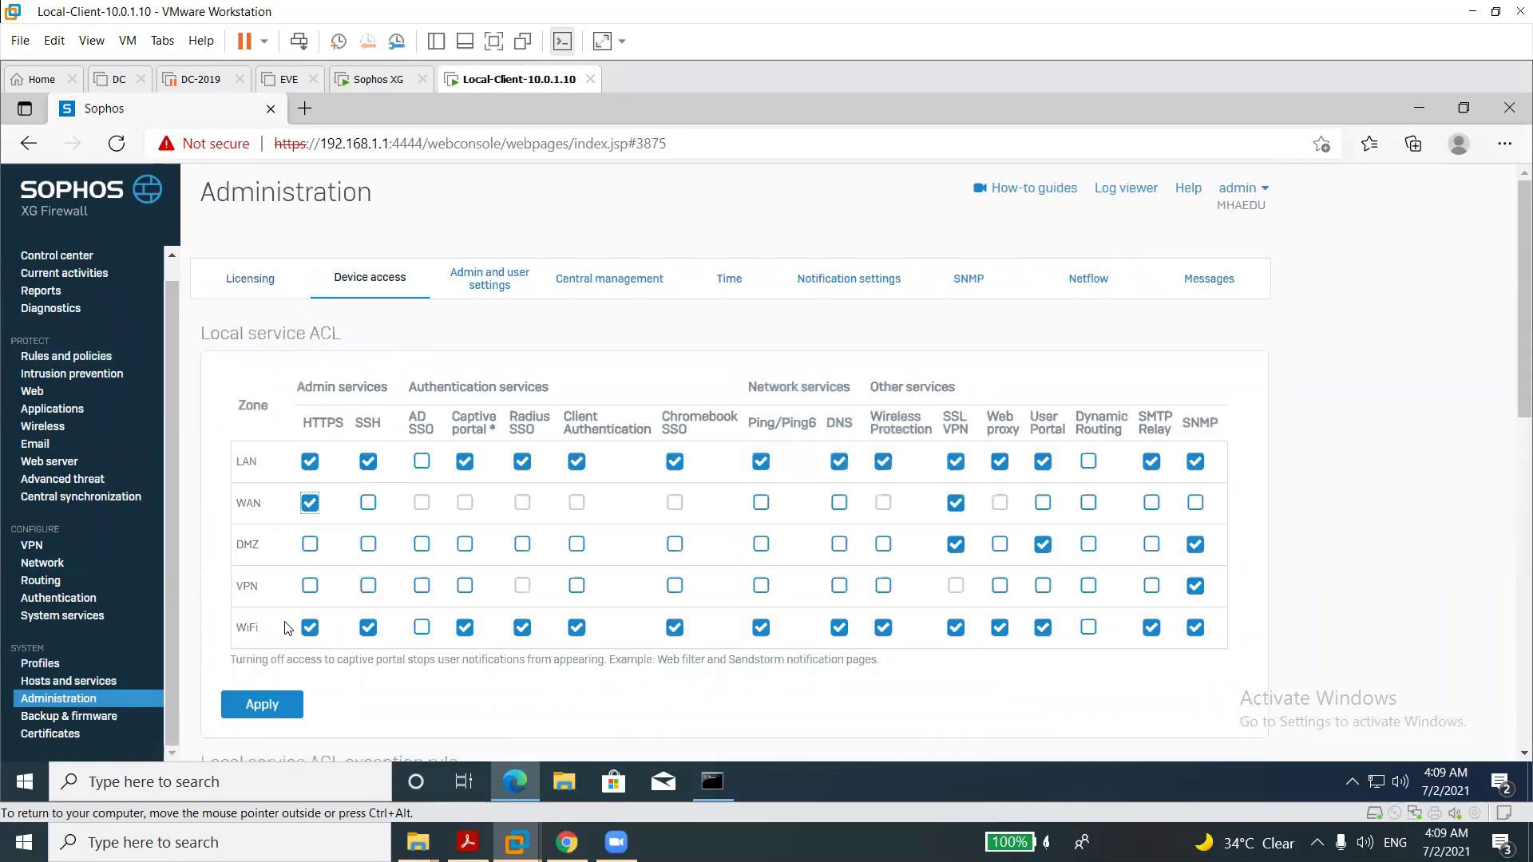
left_click(276, 706)
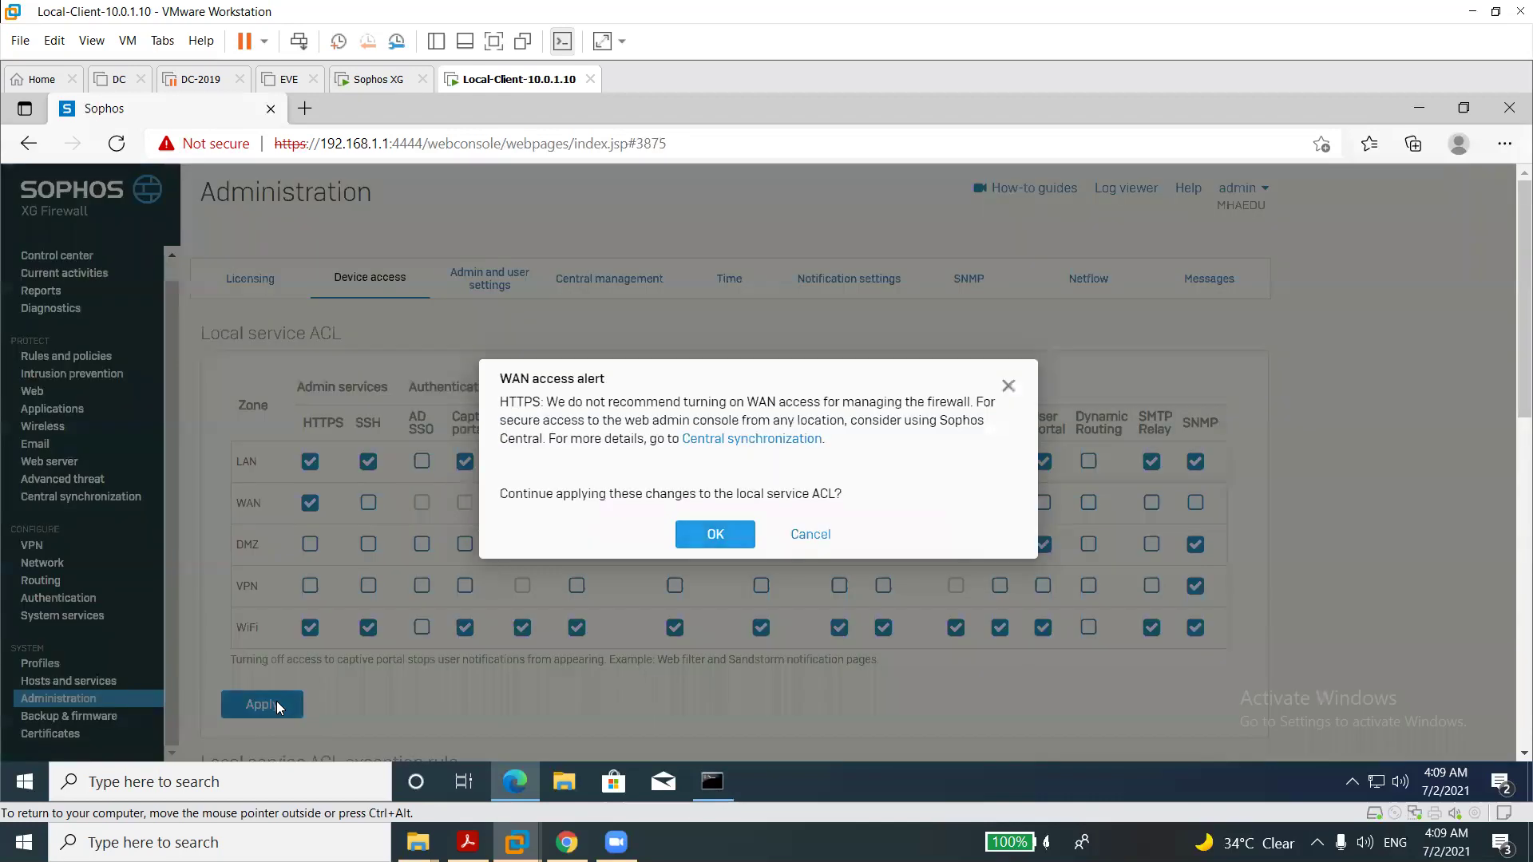
left_click(716, 536)
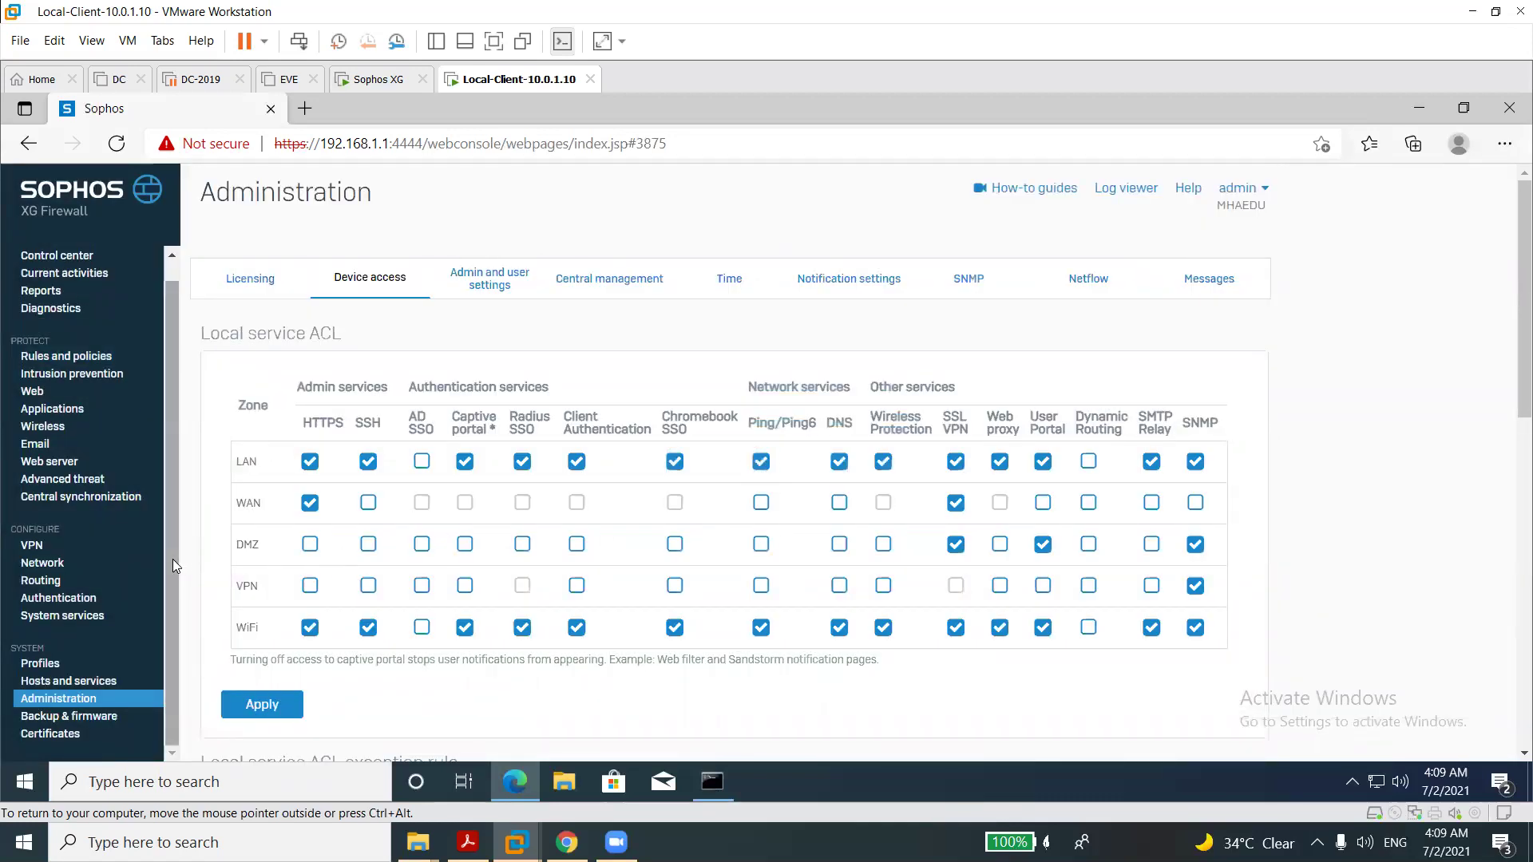
left_click(41, 564)
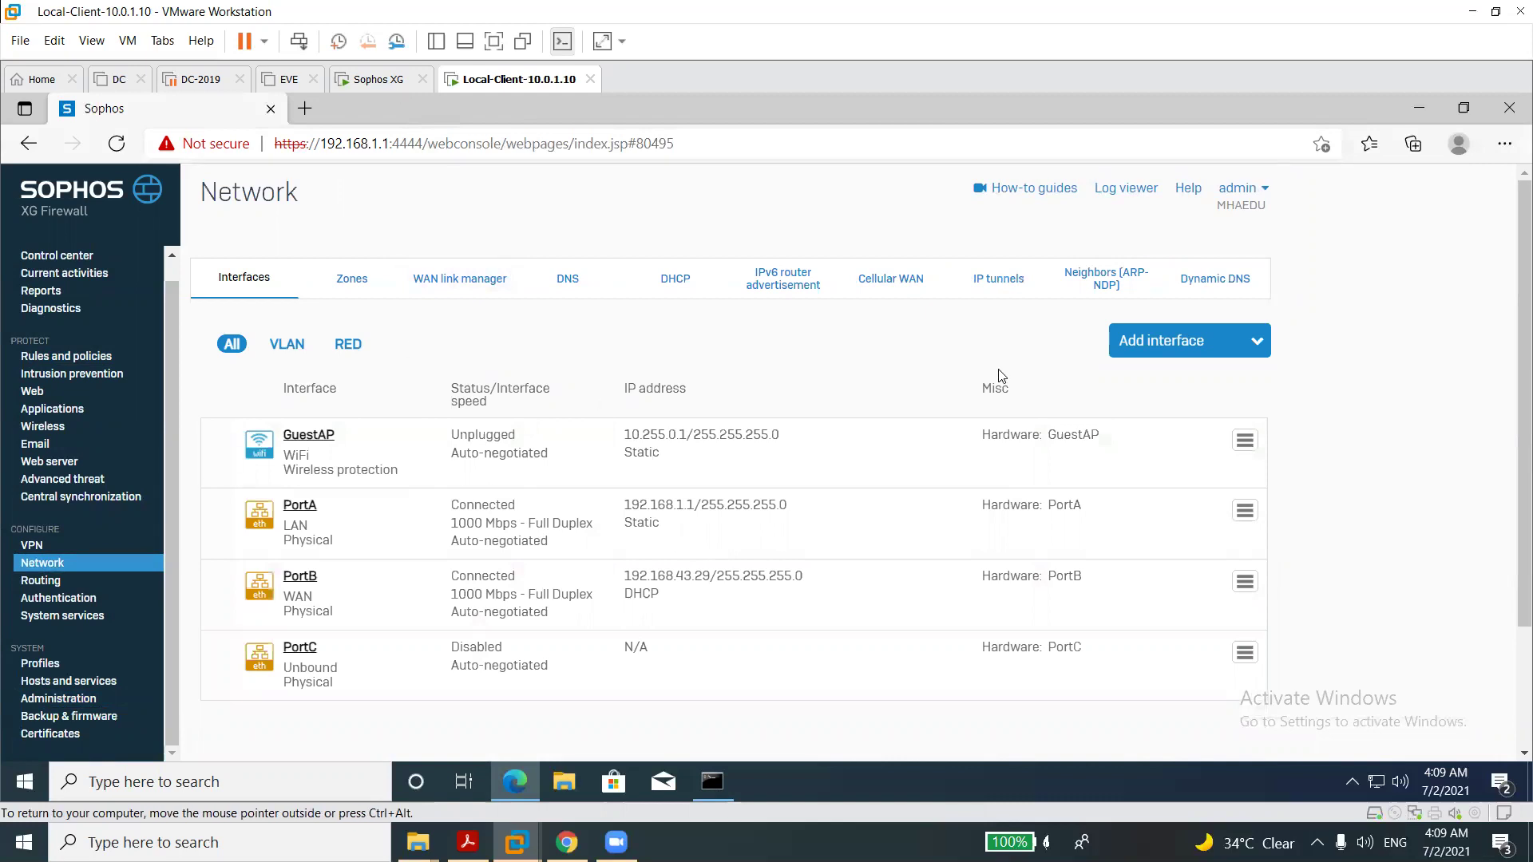
Start a new bridge with BridgeLAN as both its name and hardware.
left_click(1160, 342)
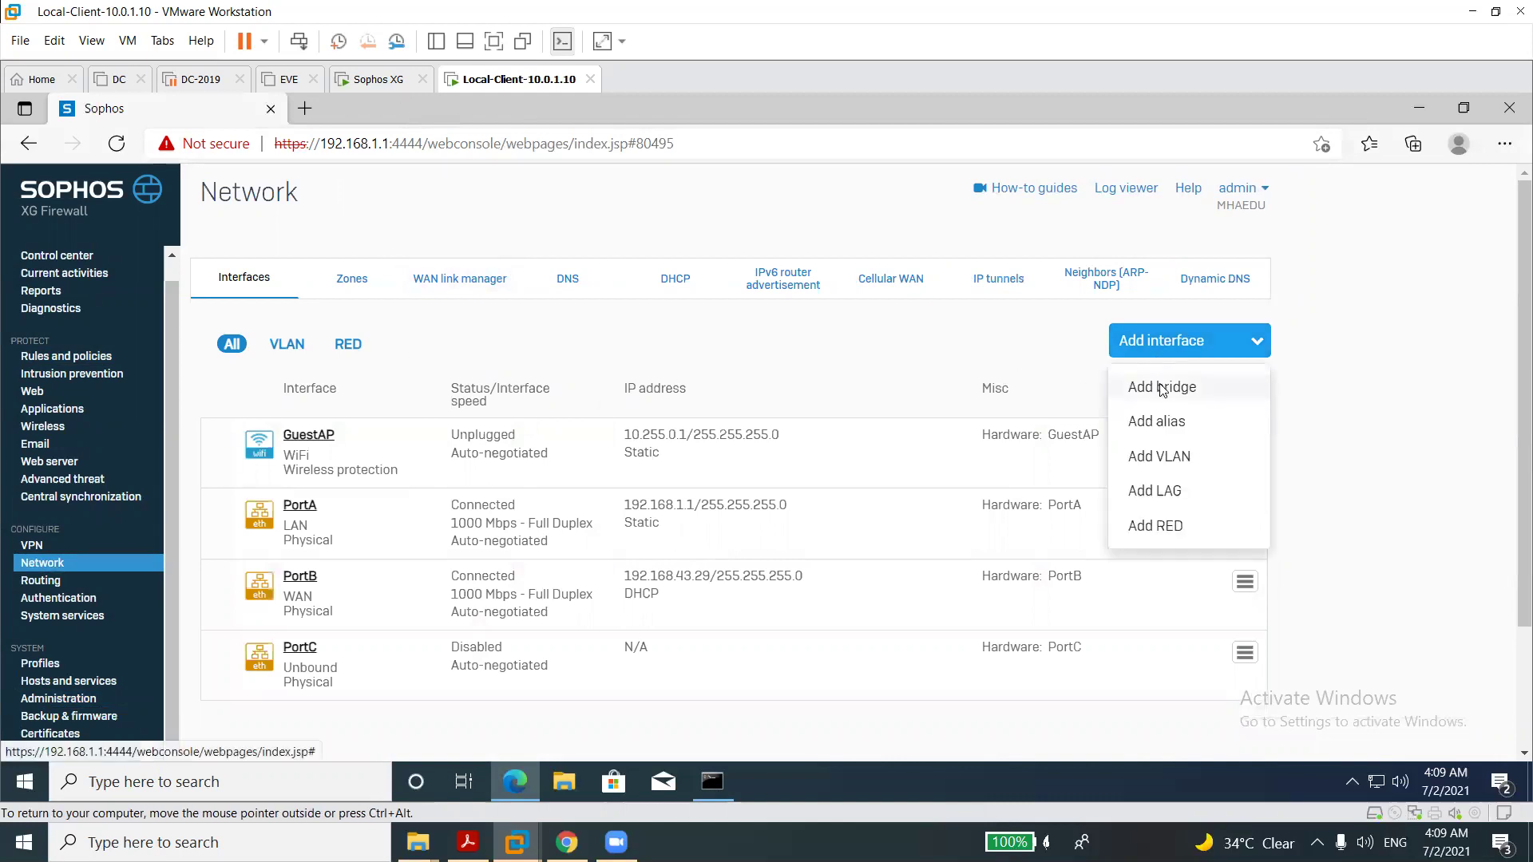
left_click(1162, 388)
left_click(627, 390)
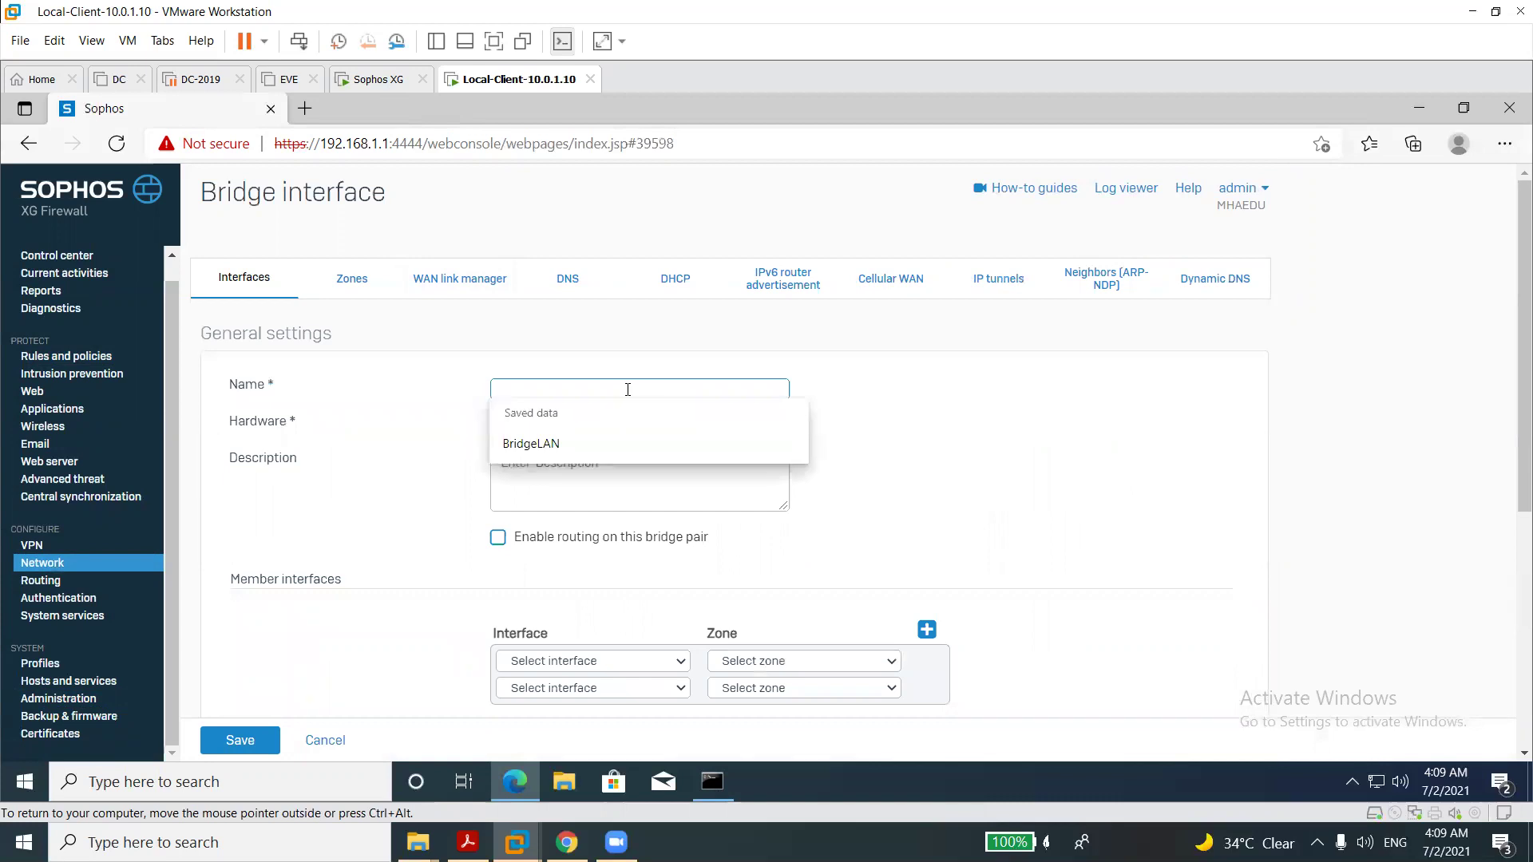
key("Down")
key("Return")
key("Tab")
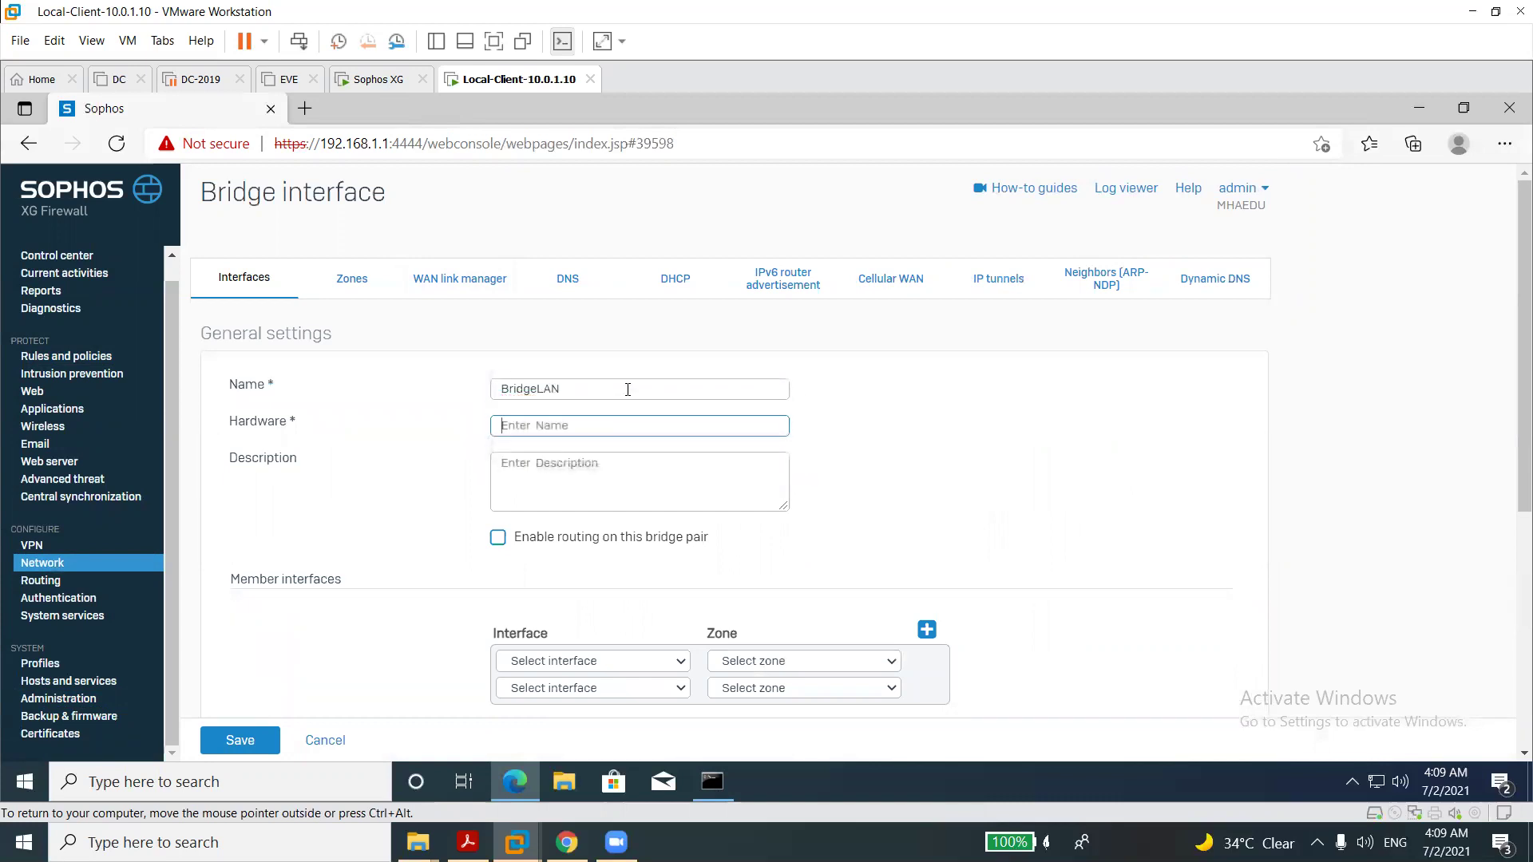
type("BridgeLAN")
left_click(843, 587)
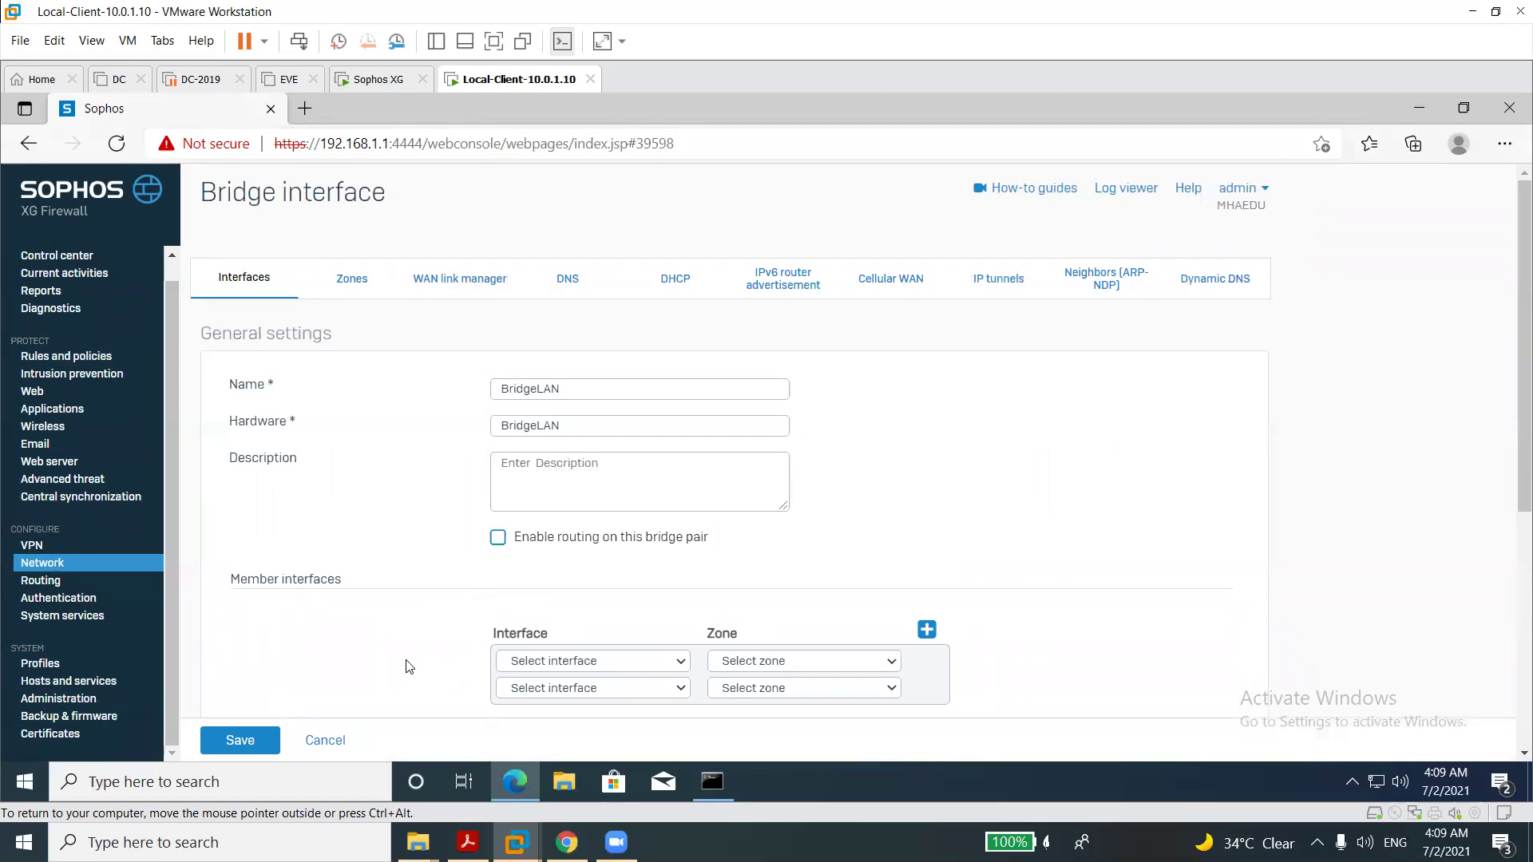
Add PortA and PortC as bridge members, placing PortC in the DMZ zone.
left_click(557, 665)
left_click(546, 696)
left_click(558, 689)
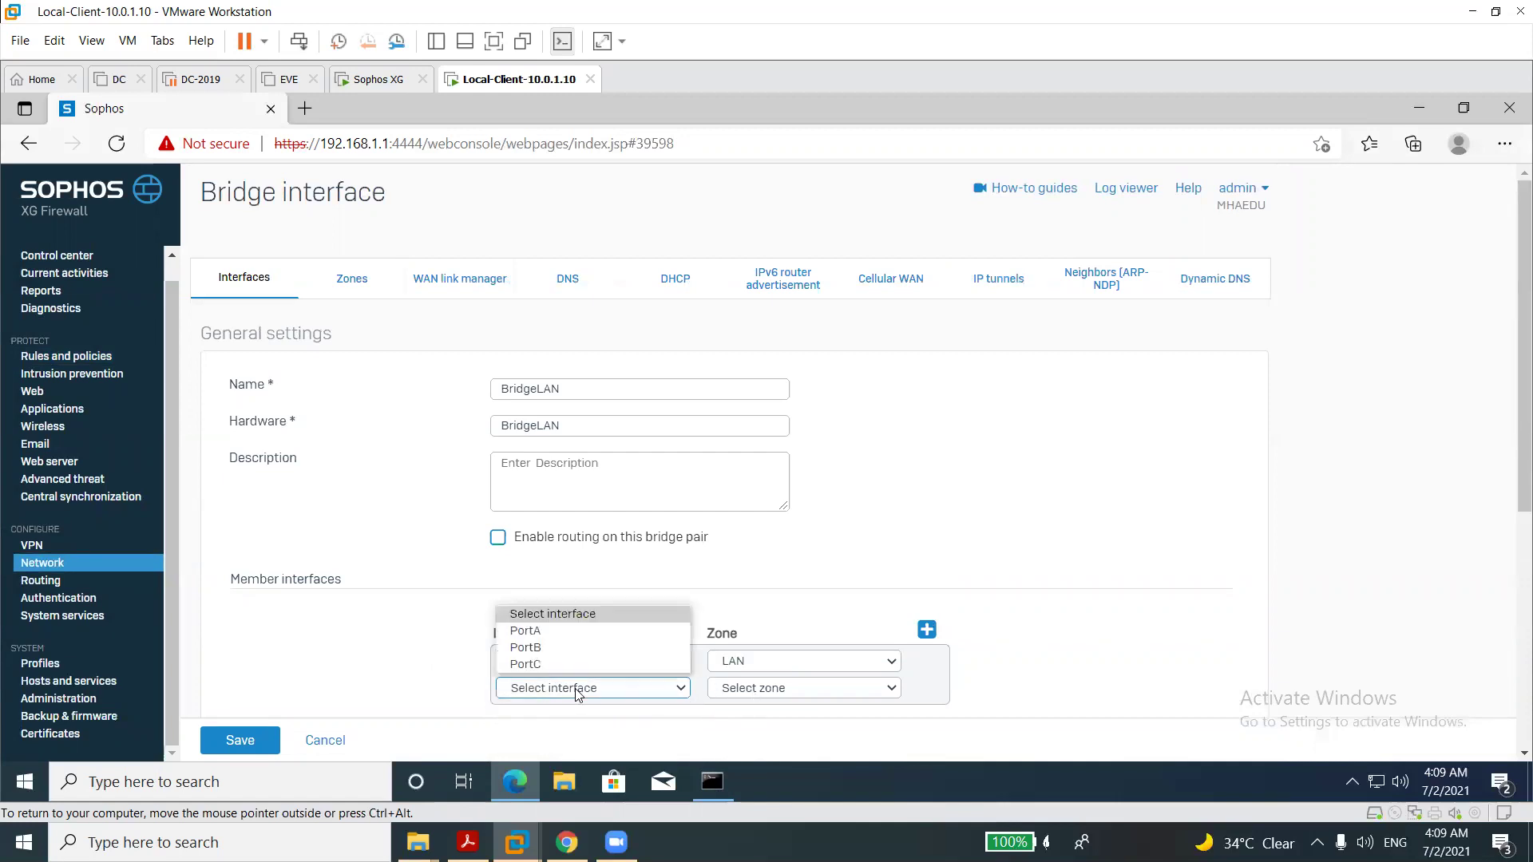
left_click(559, 666)
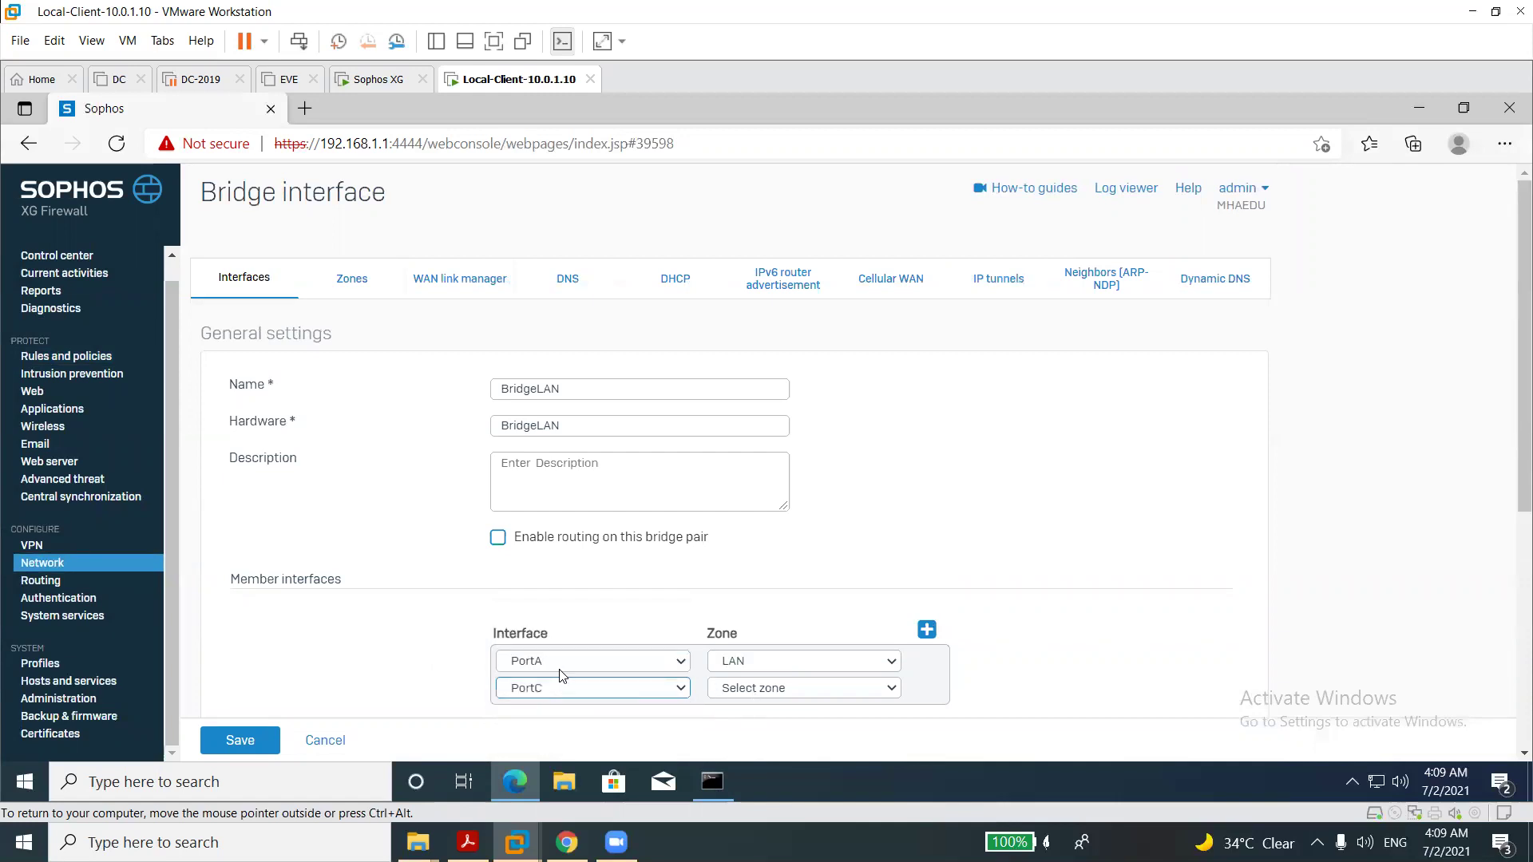
left_click(744, 699)
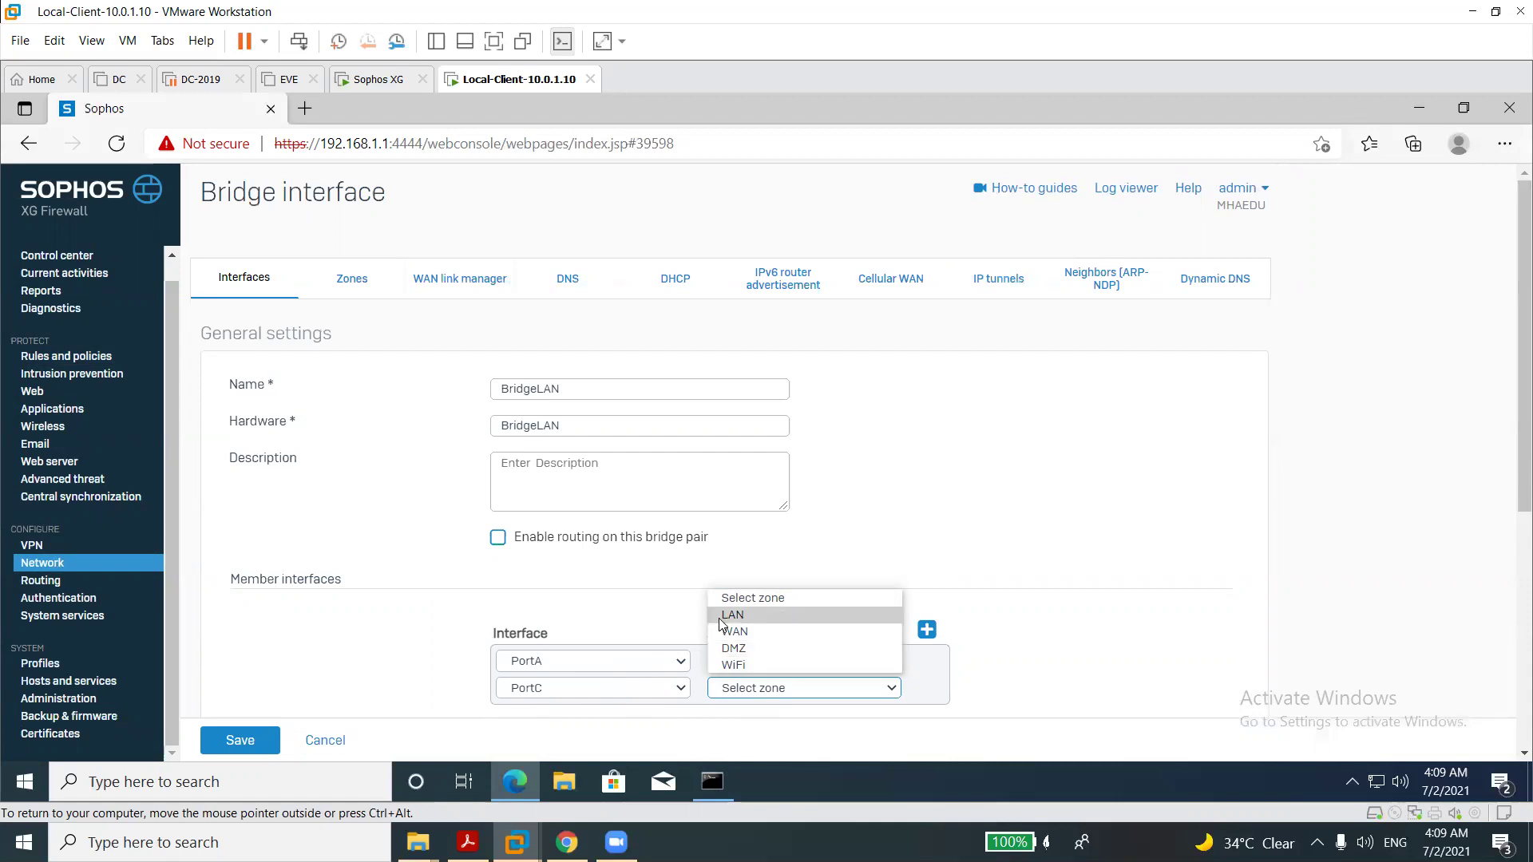
left_click(734, 648)
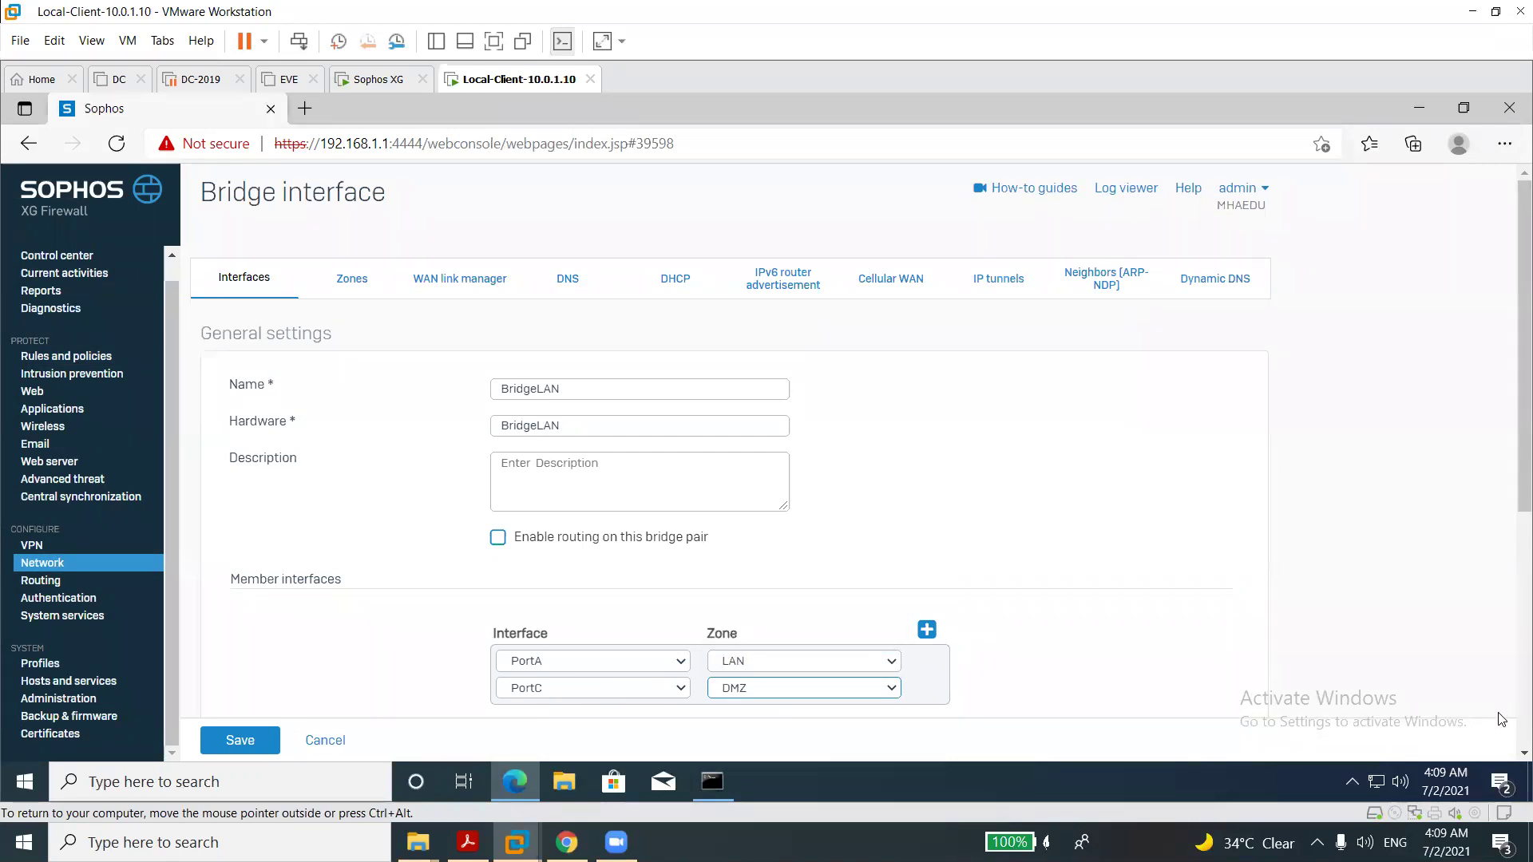
Enable Filter VLANs and add 10-20 as a permitted VLAN range.
scroll(1509, 761, "down", 4)
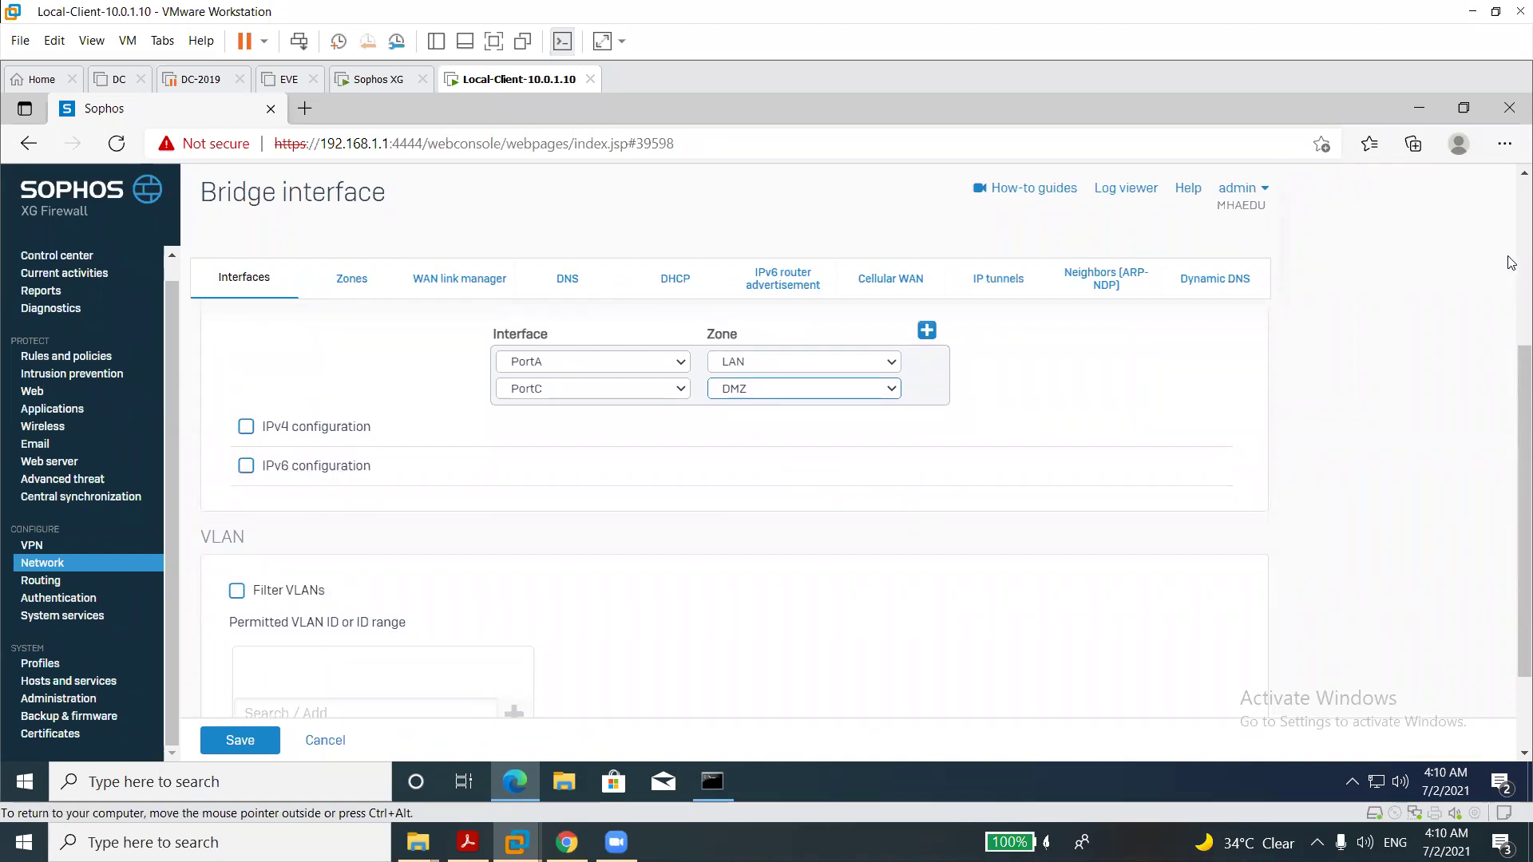
scroll(1511, 264, "up", 4)
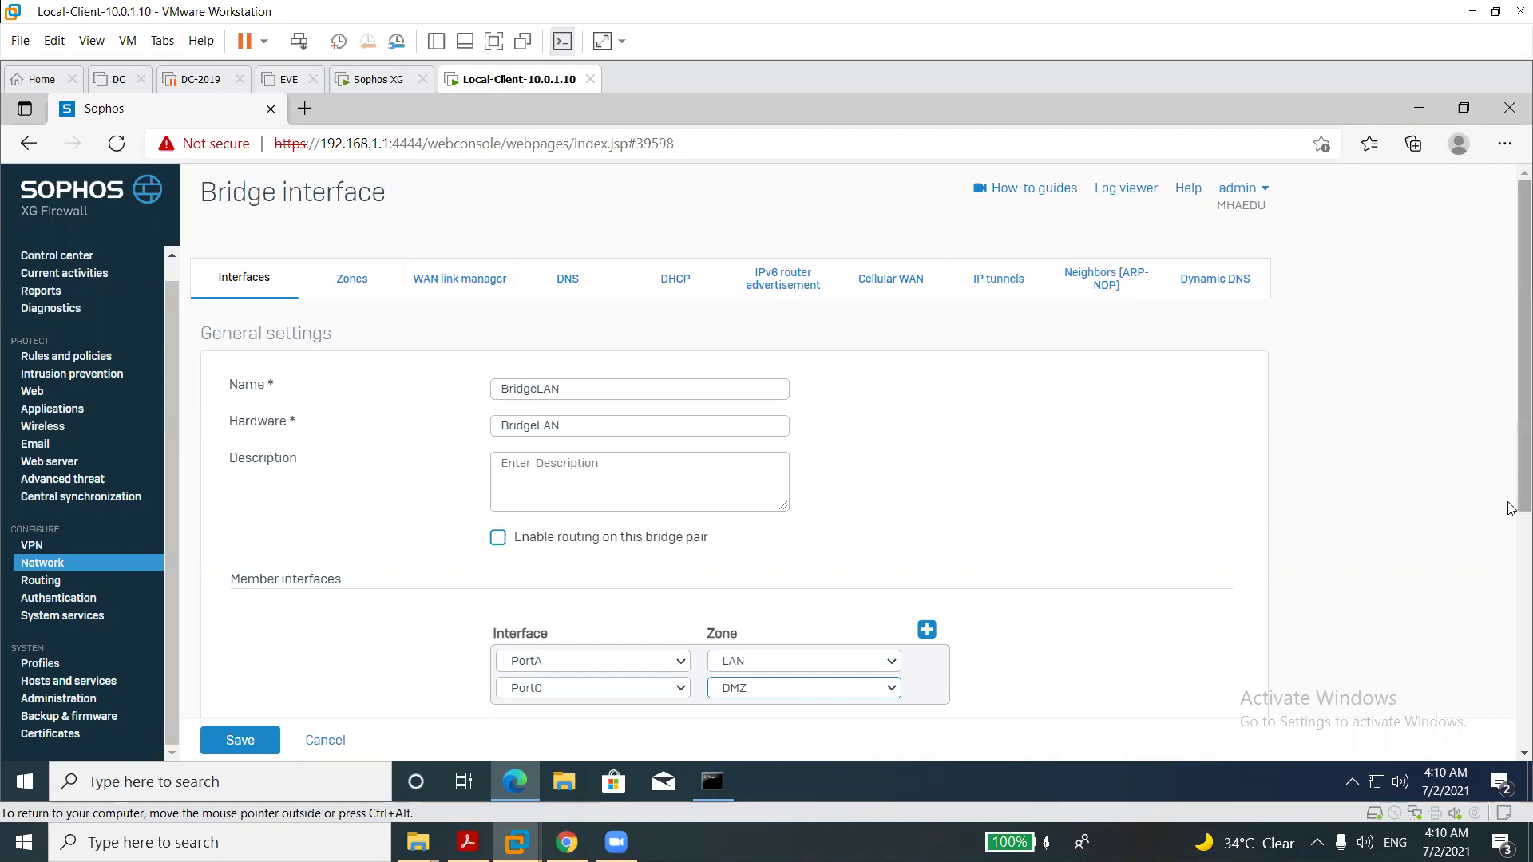
left_click_drag(1511, 509, 1511, 742)
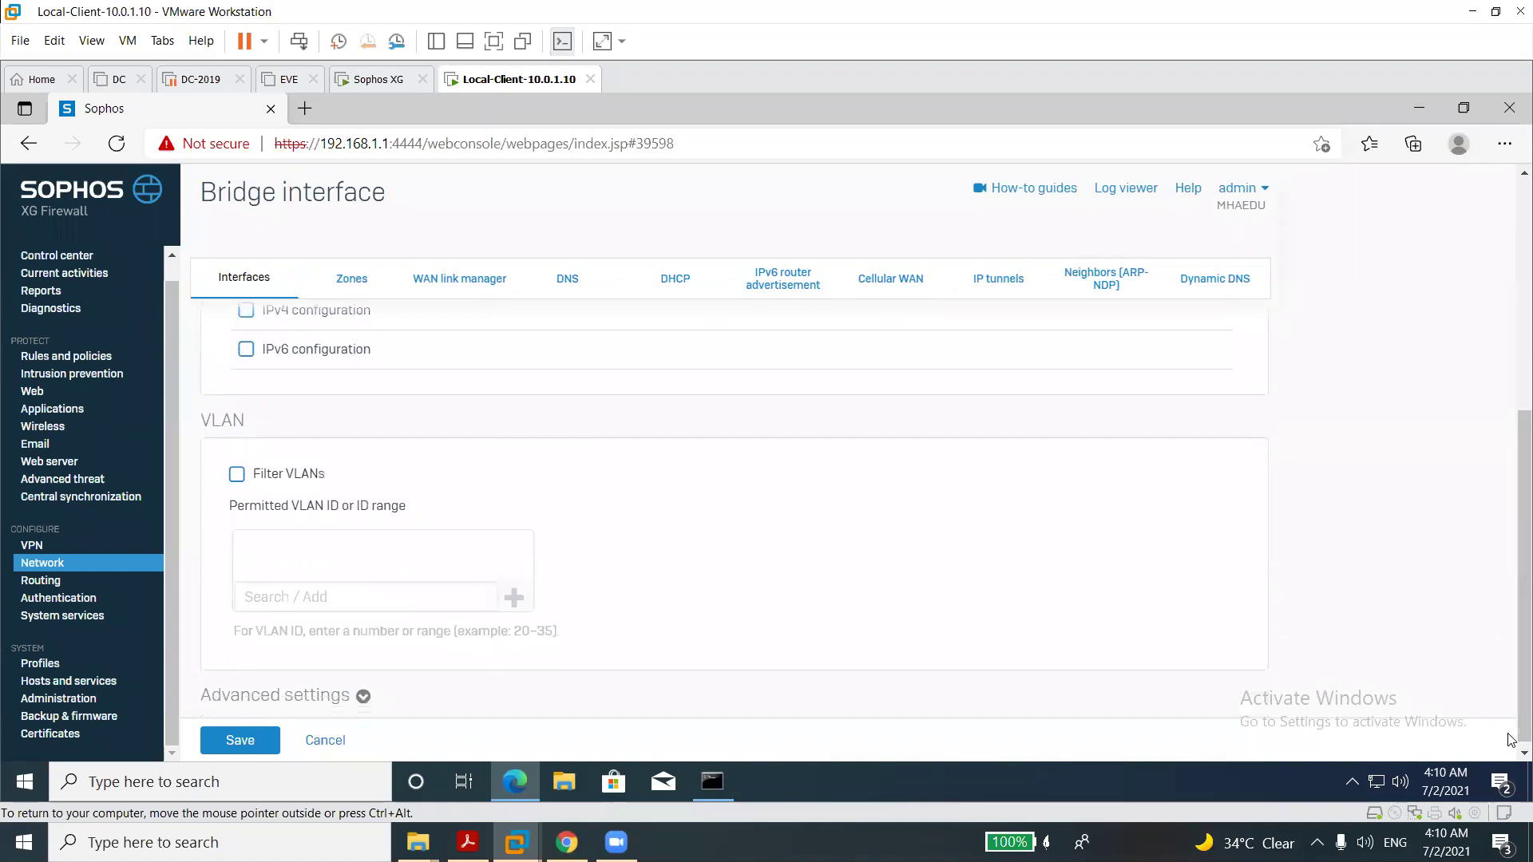
left_click(239, 476)
left_click(289, 591)
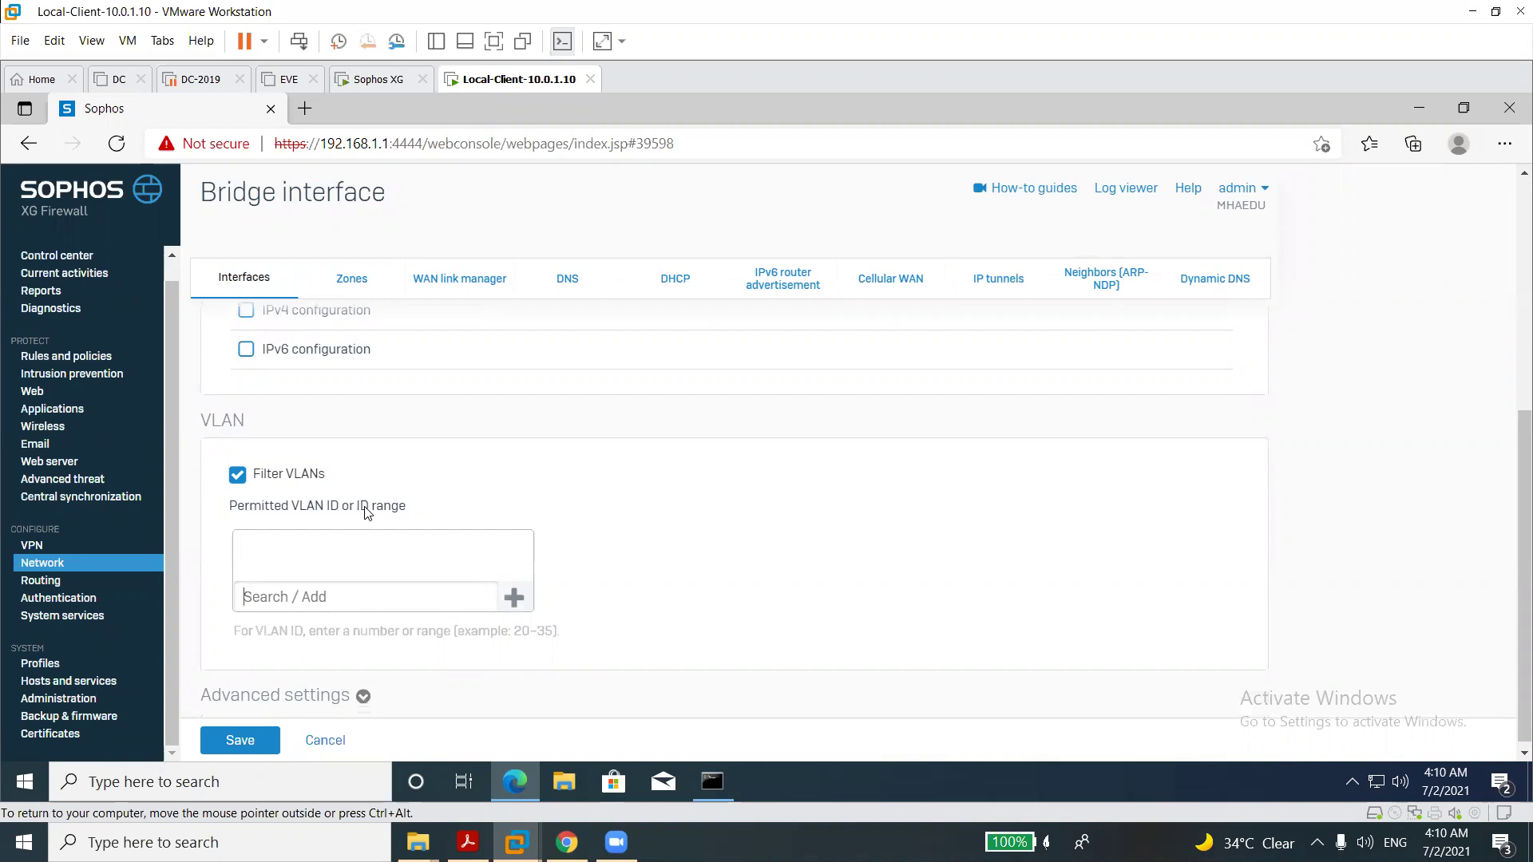
left_click(509, 600)
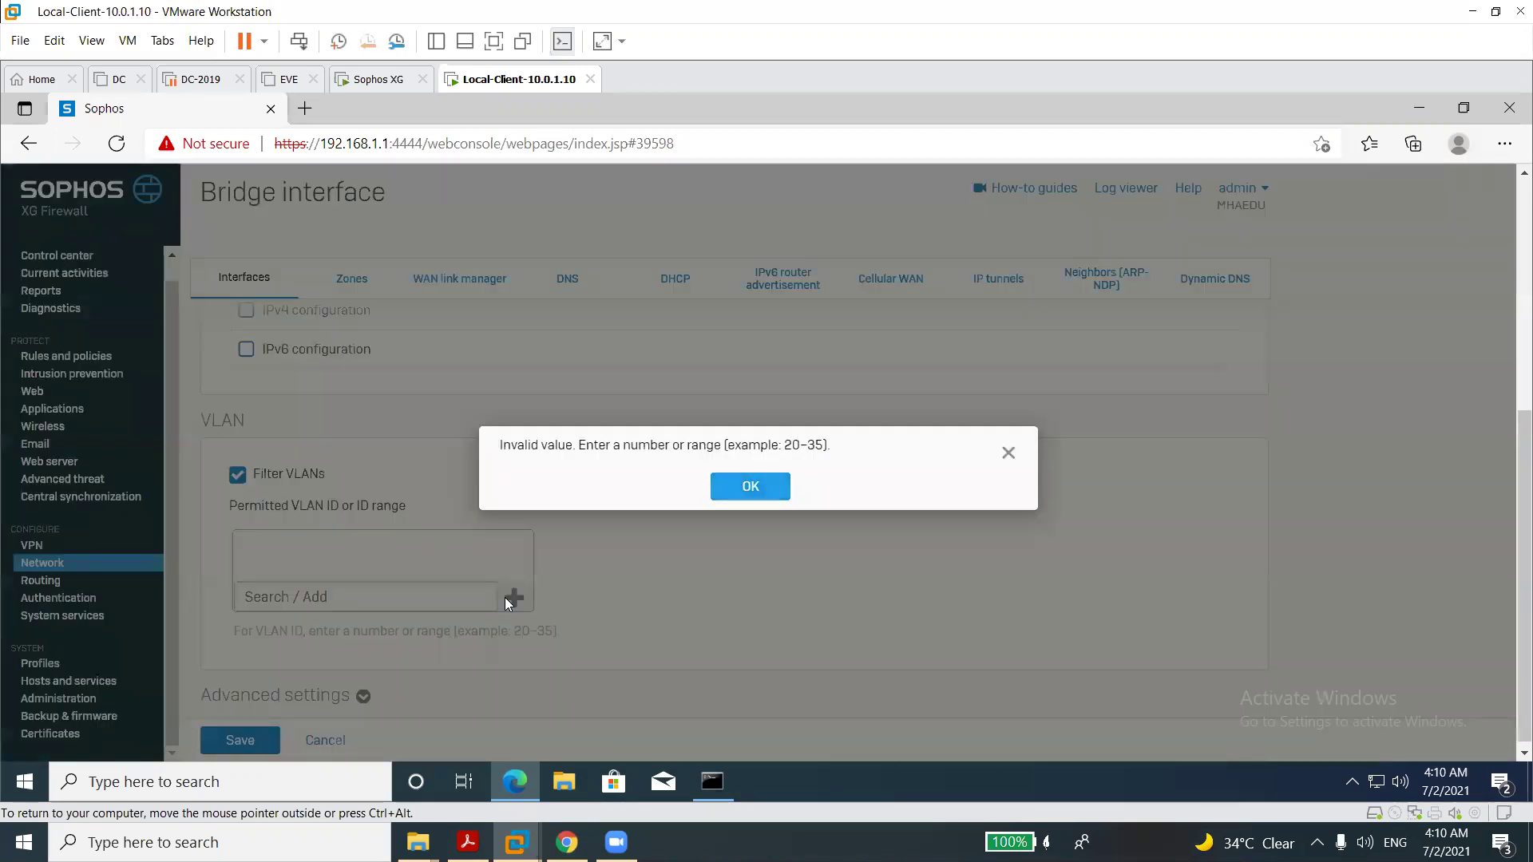
left_click(1006, 454)
left_click(350, 598)
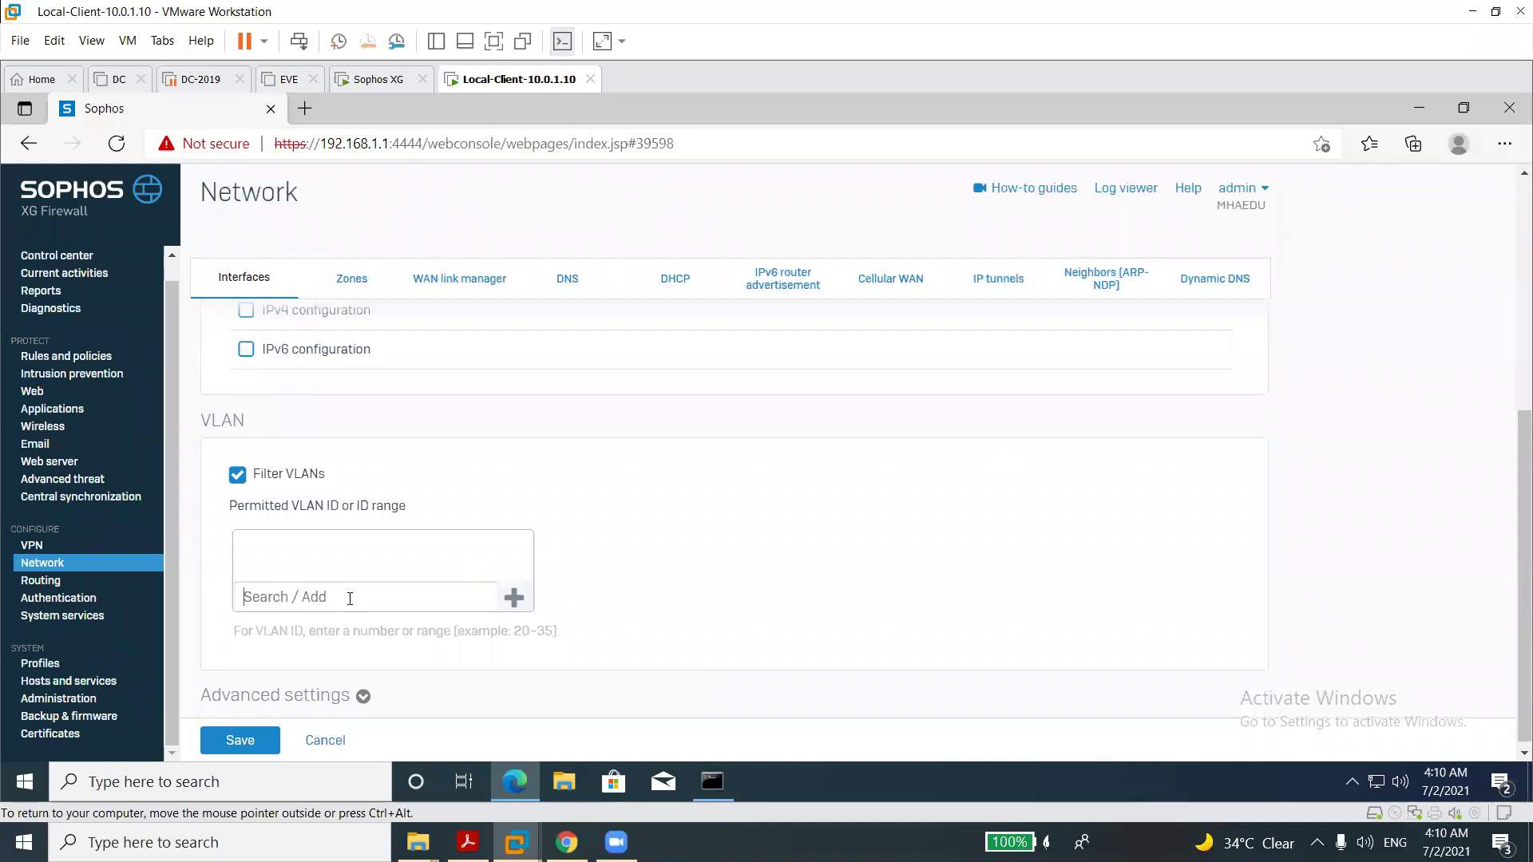
type("10")
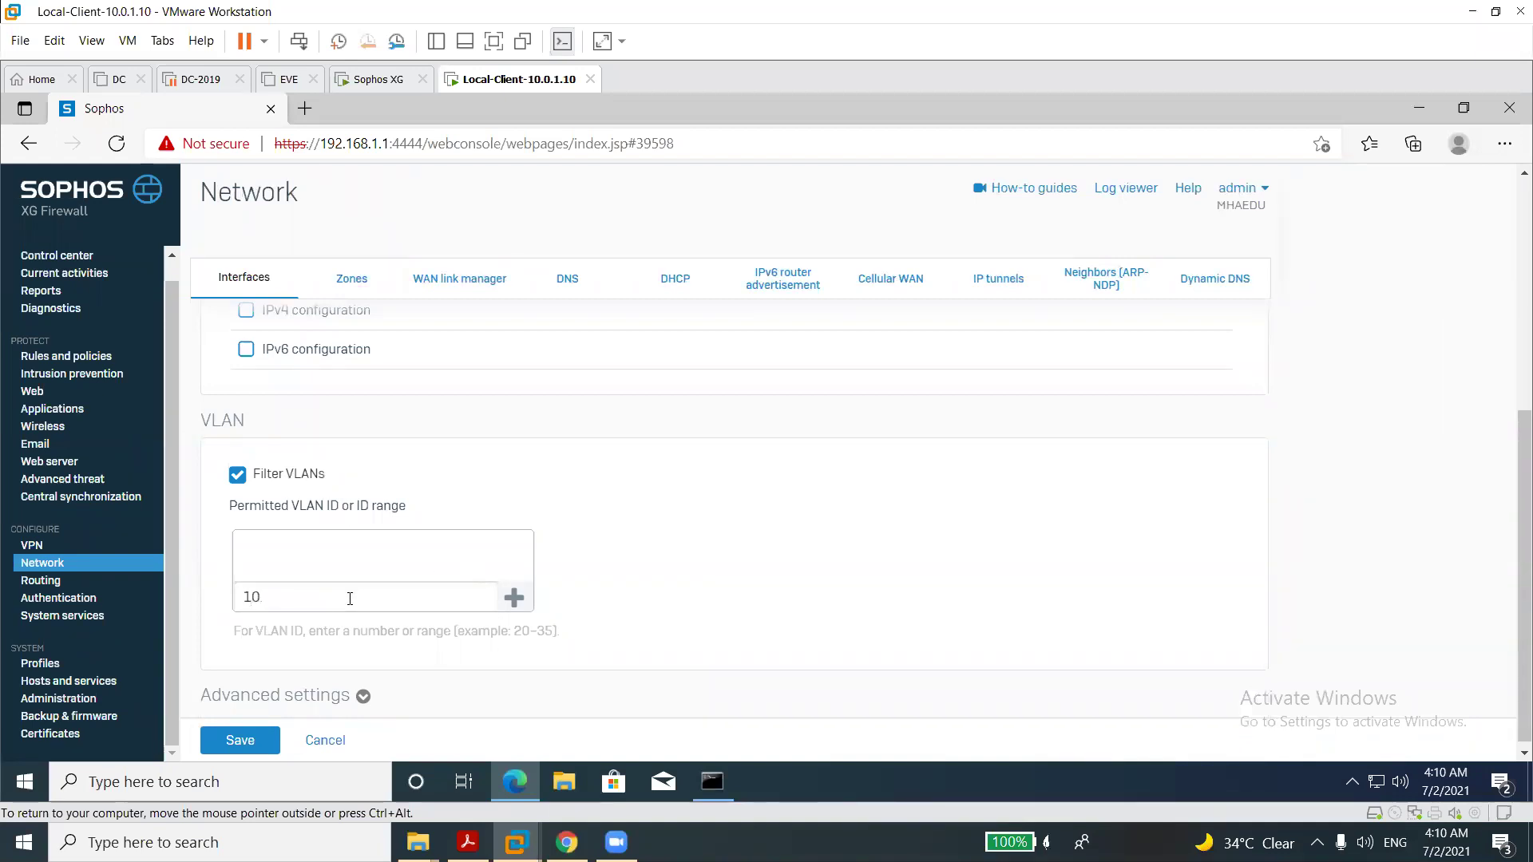
type(".1-20")
left_click(509, 605)
Add permitted VLAN range 30-50 and expand the bridge's Advanced settings.
left_click(416, 602)
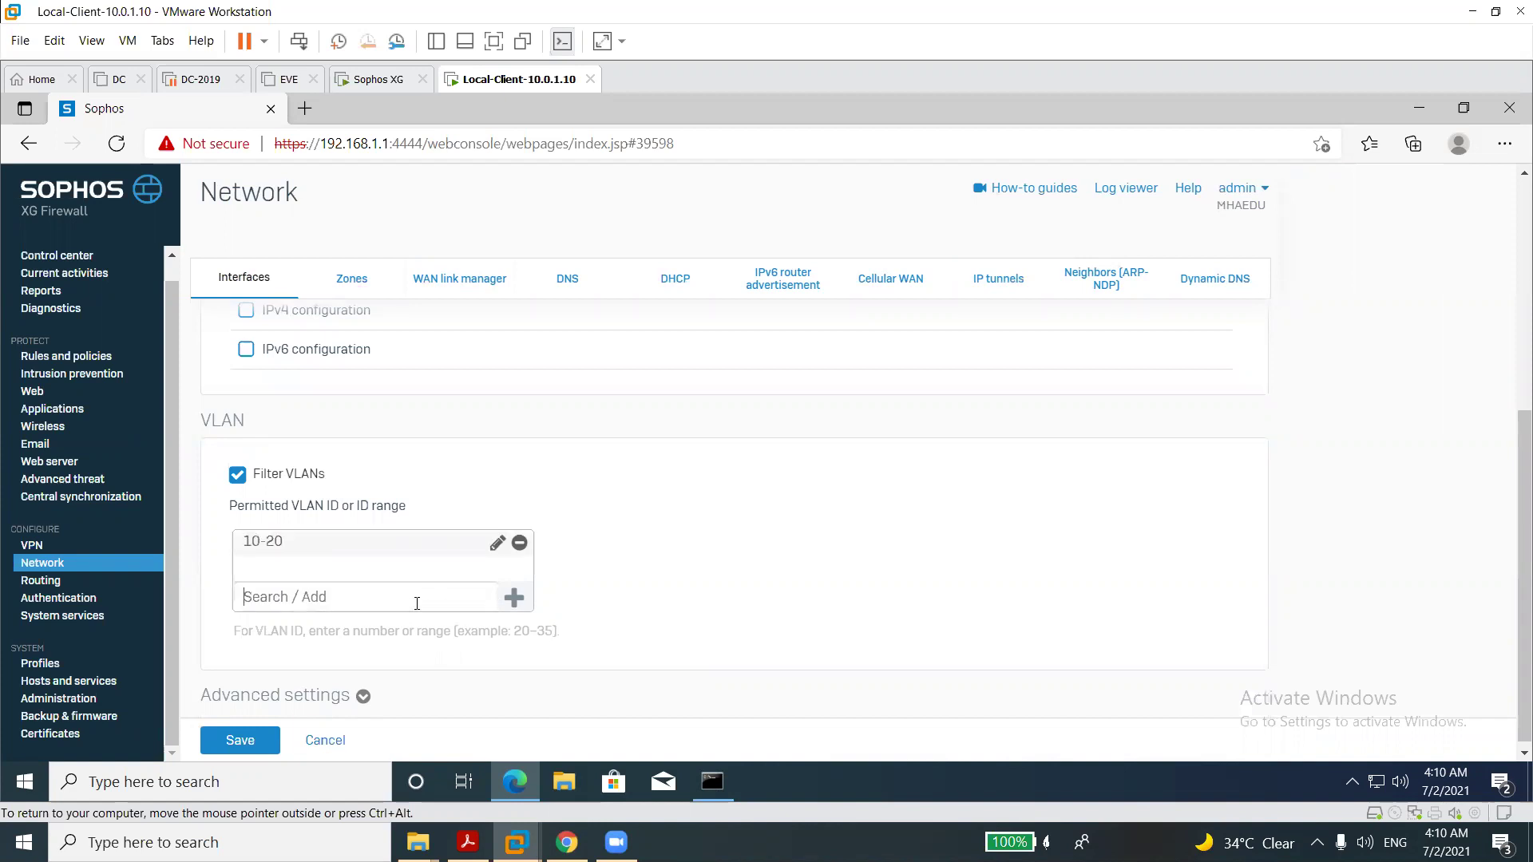
type("30-50")
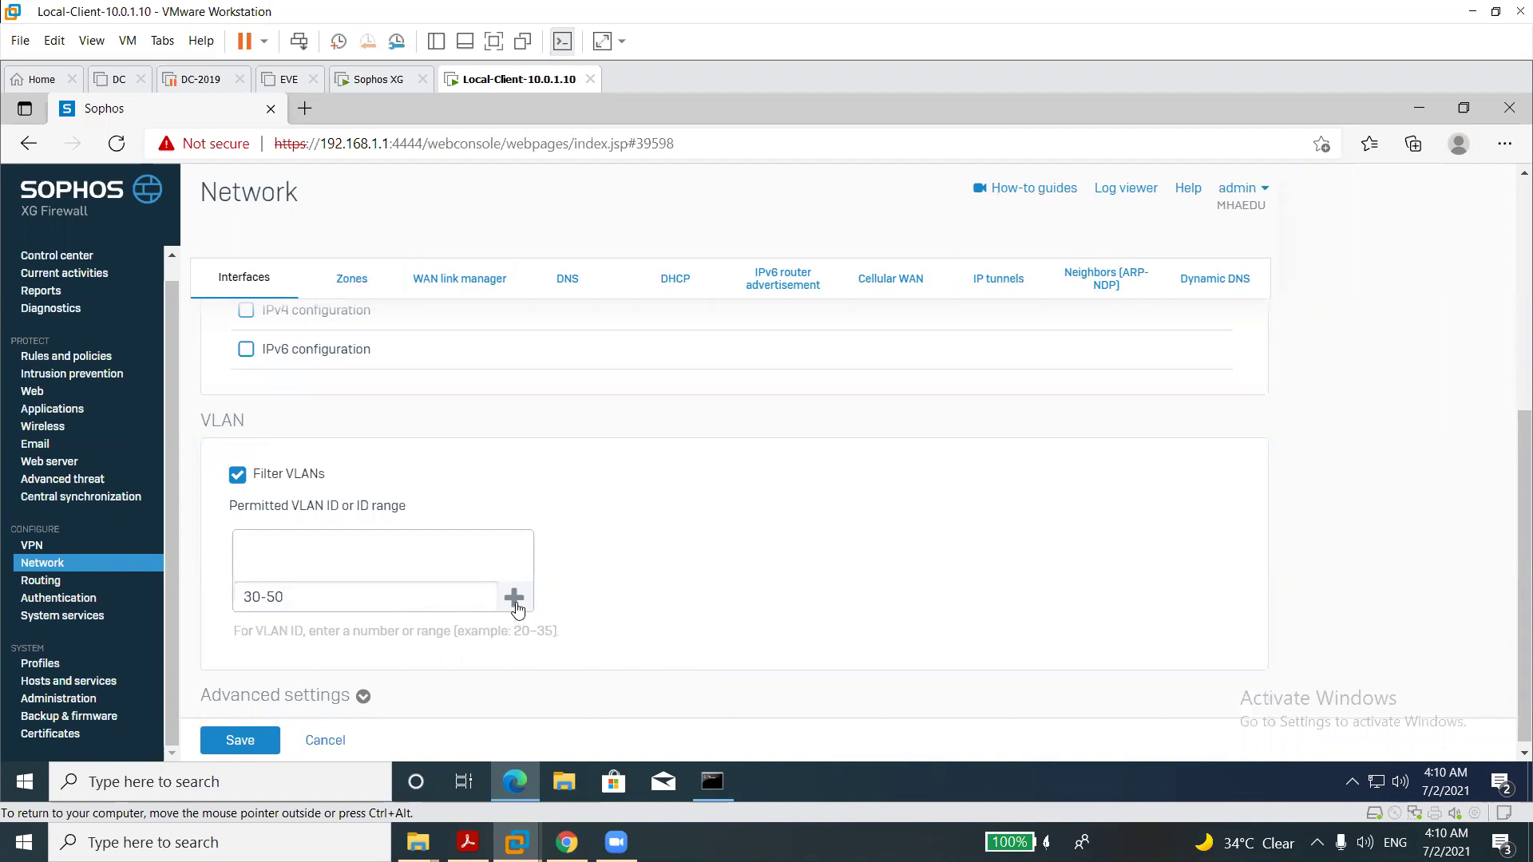
left_click(514, 598)
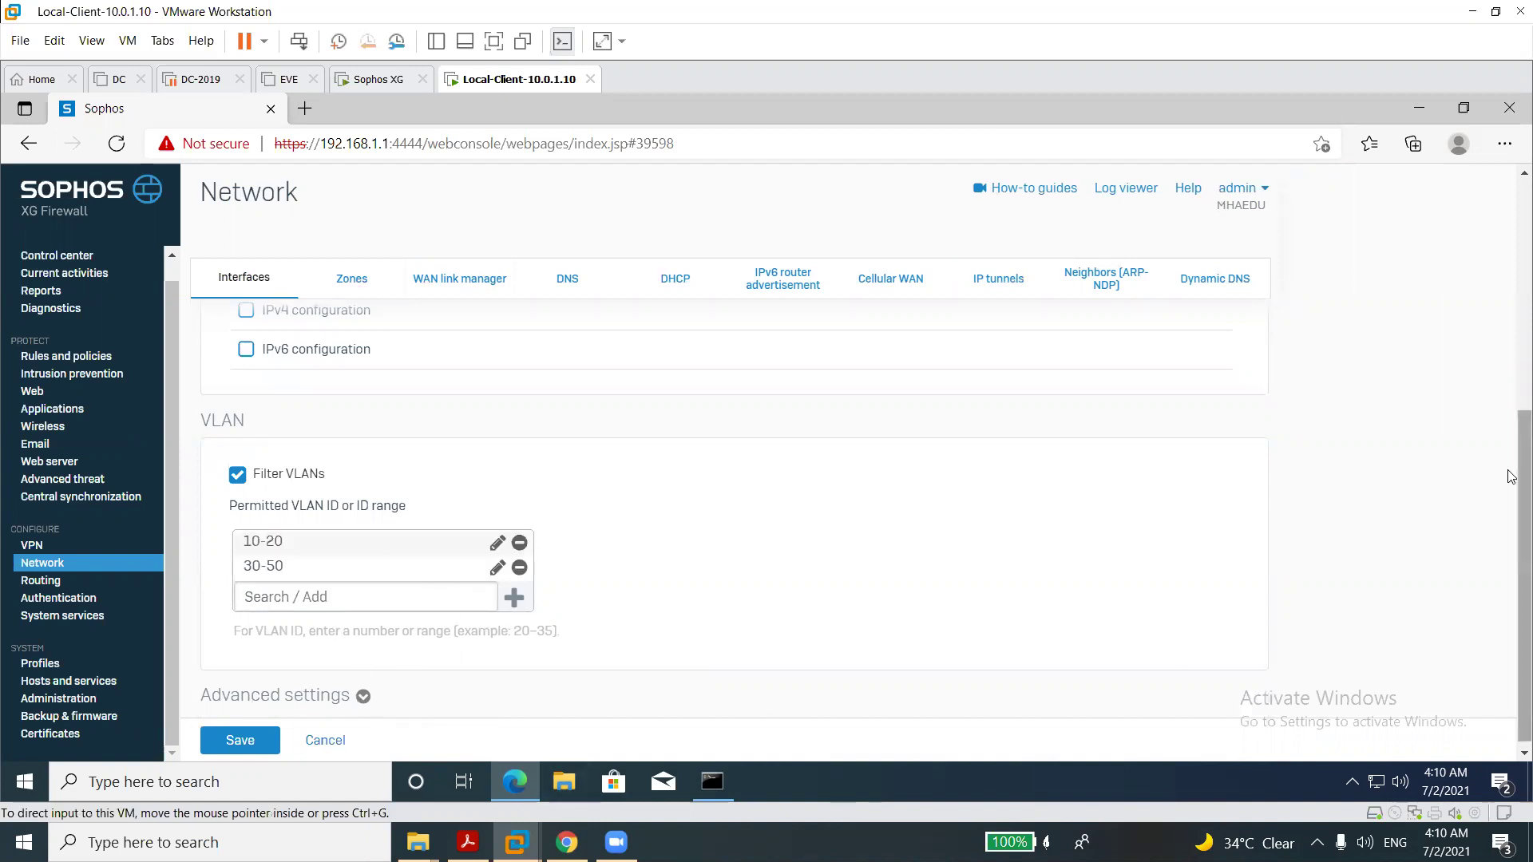
scroll(1511, 488, "down", 1)
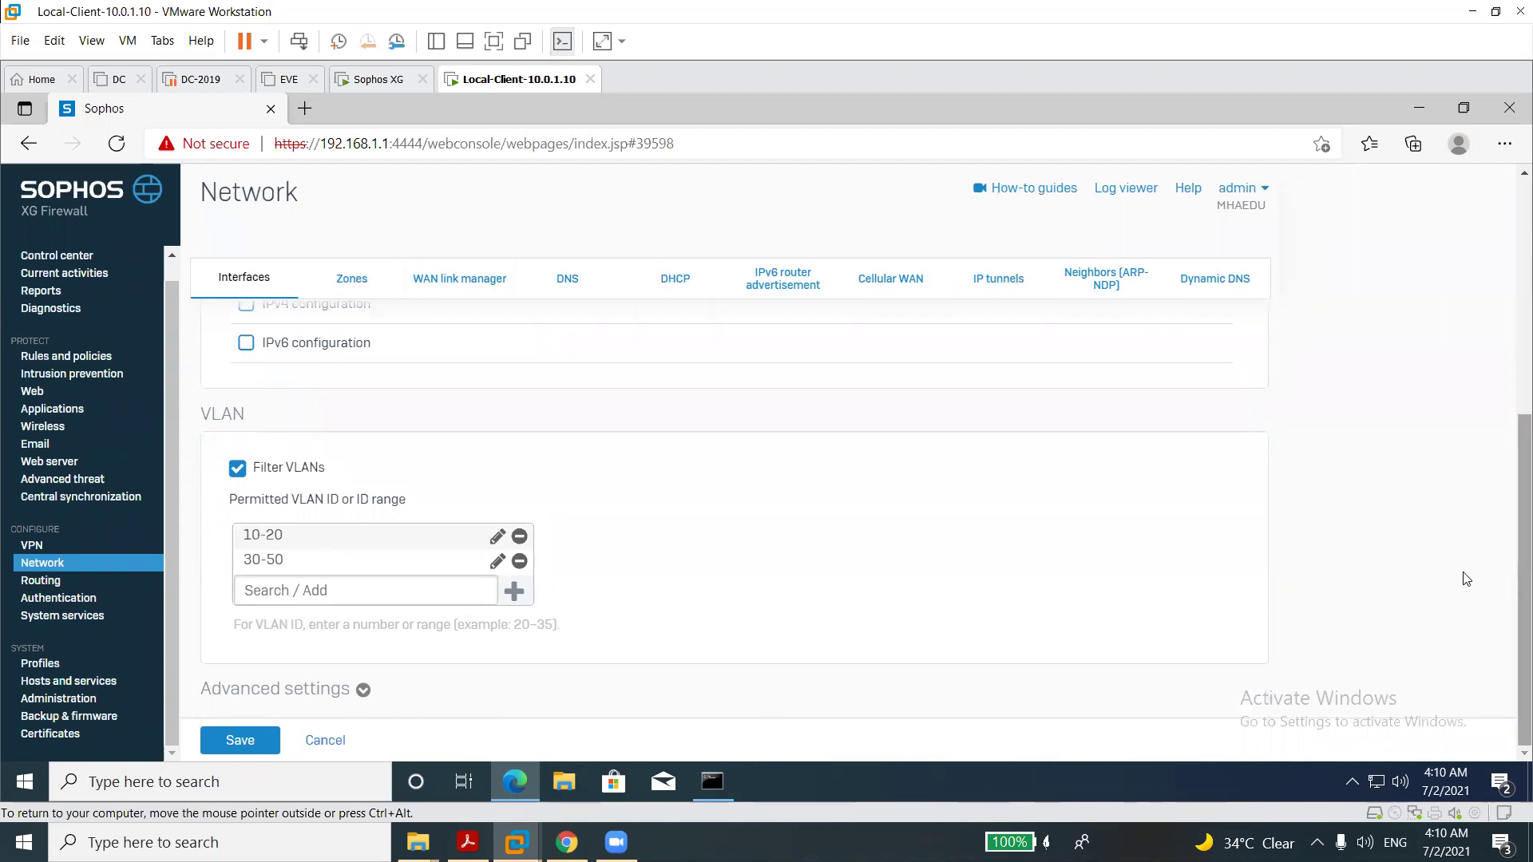
left_click(361, 691)
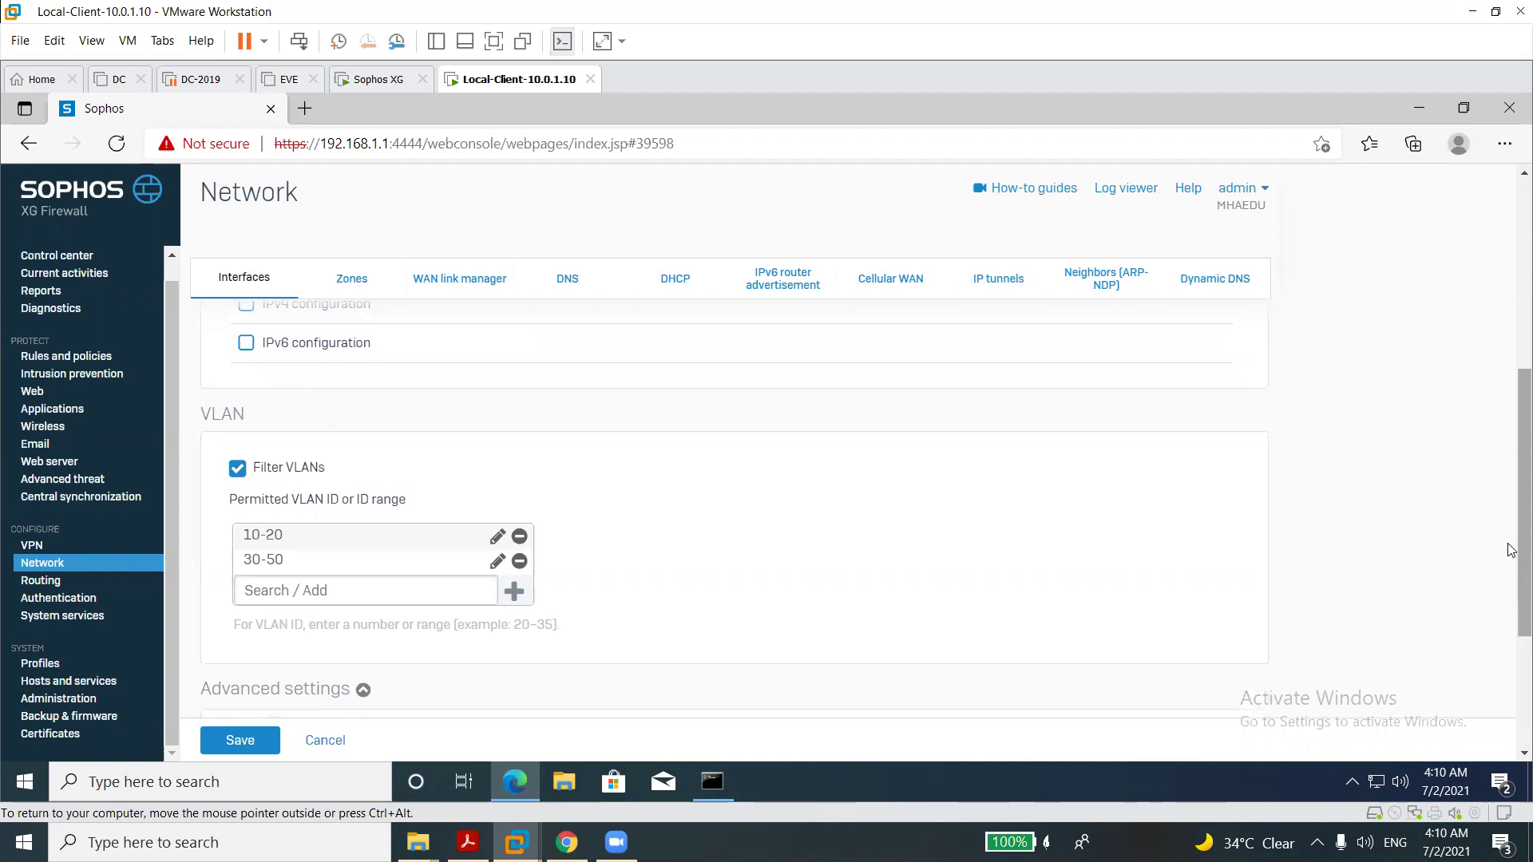
scroll(1512, 590, "down", 3)
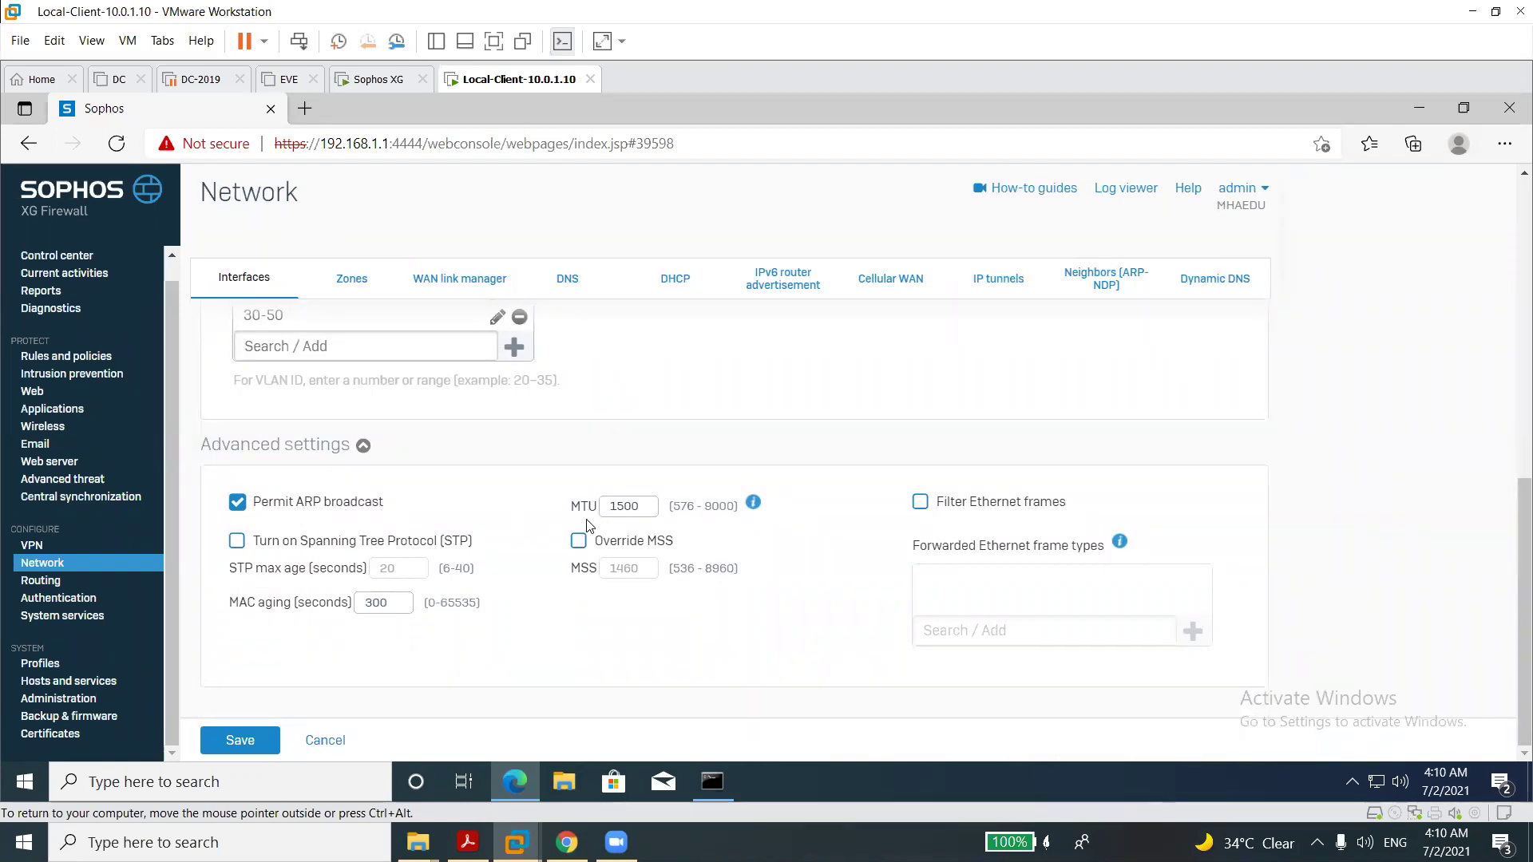
Check the MTU (1500, max 9000), turn on STP (max age 20, MAC aging 300), and enable Override MSS at 1460.
double_click(620, 506)
double_click(718, 506)
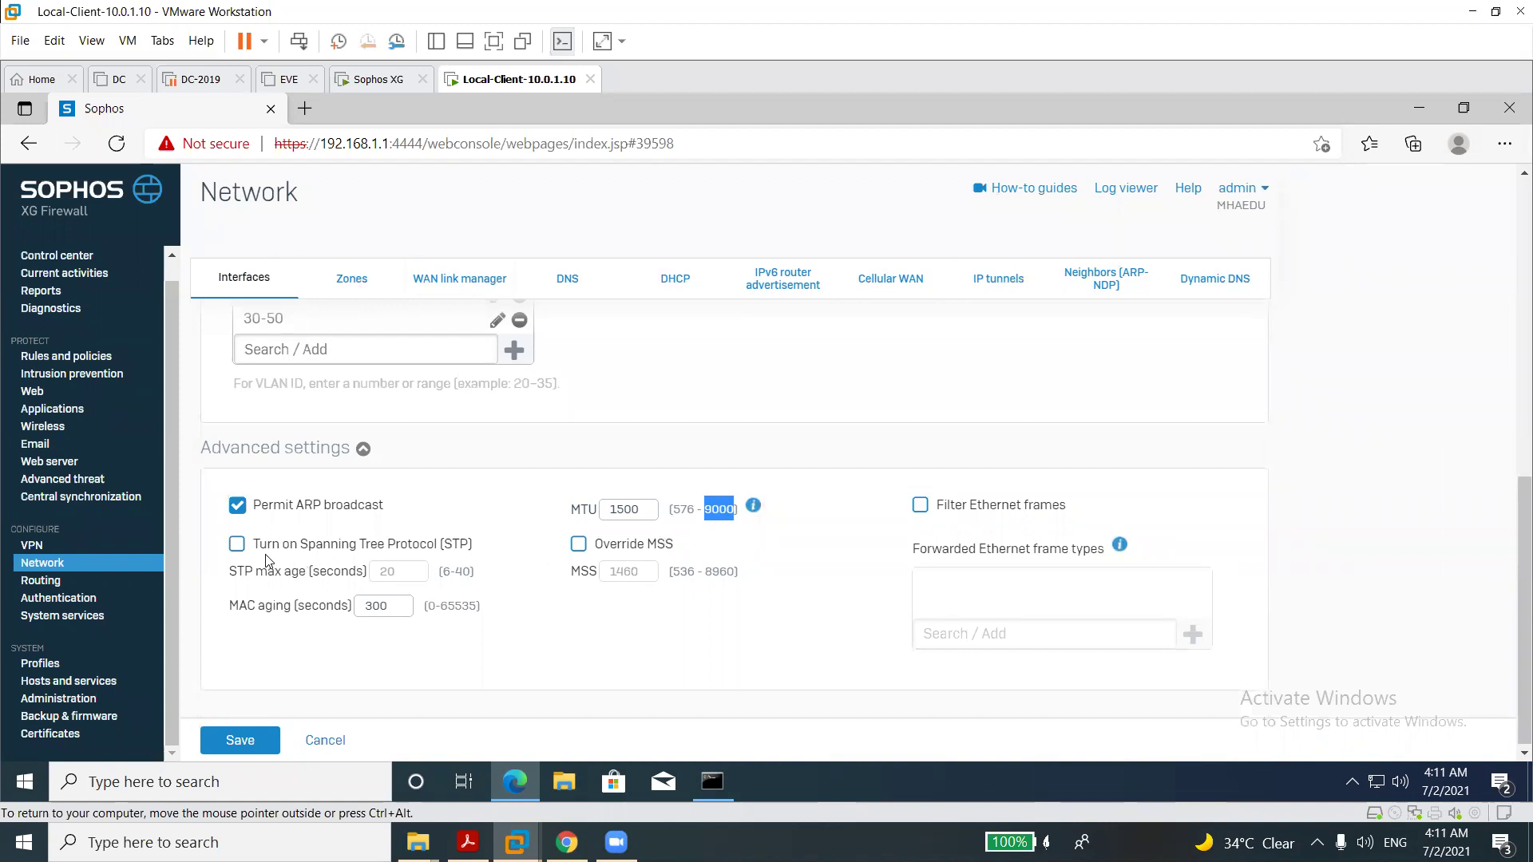
left_click(237, 546)
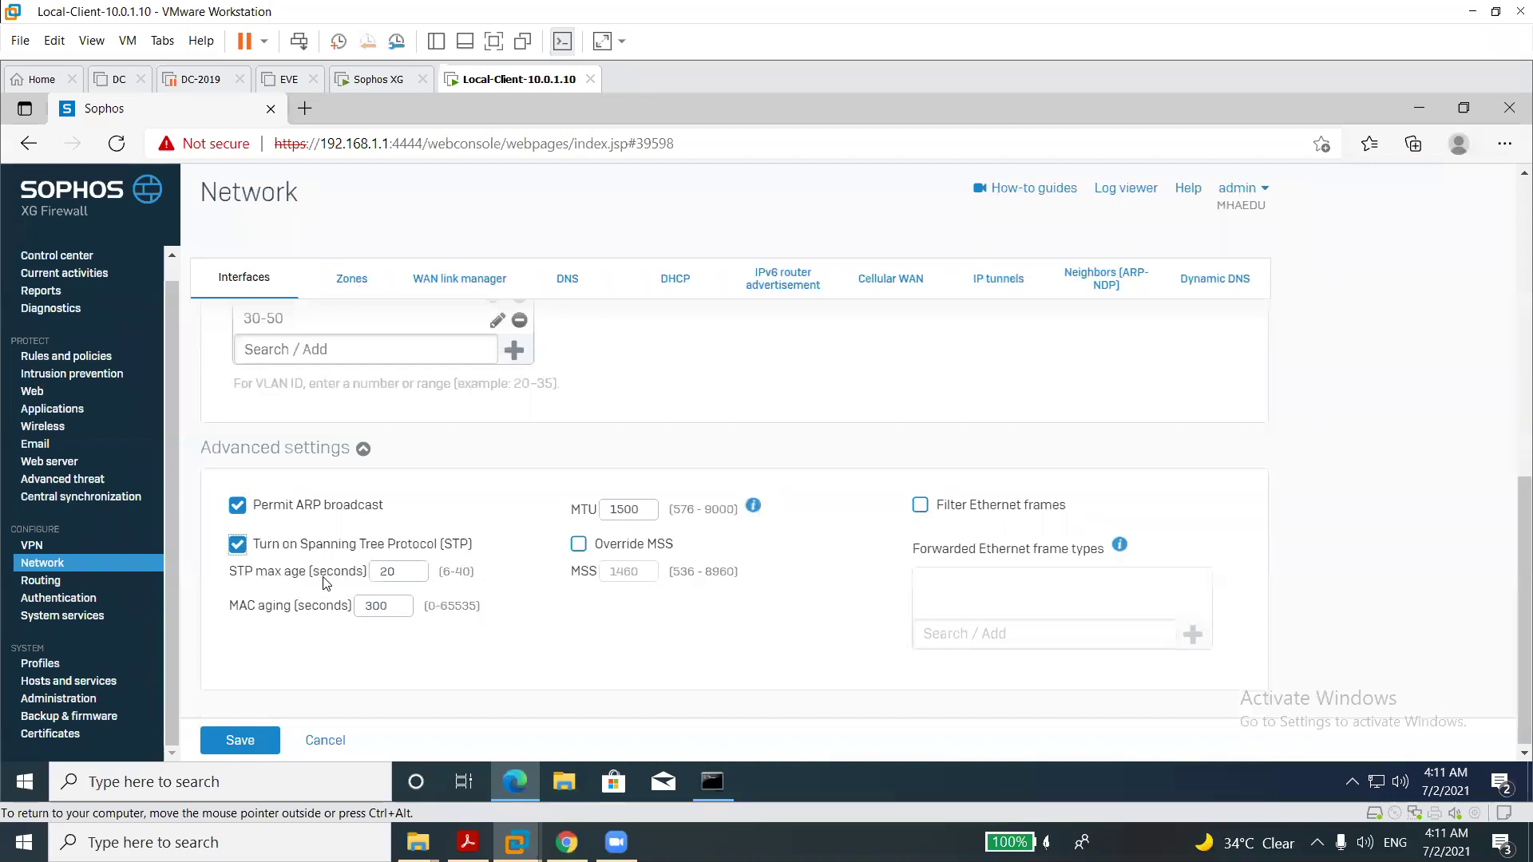
double_click(396, 571)
double_click(378, 608)
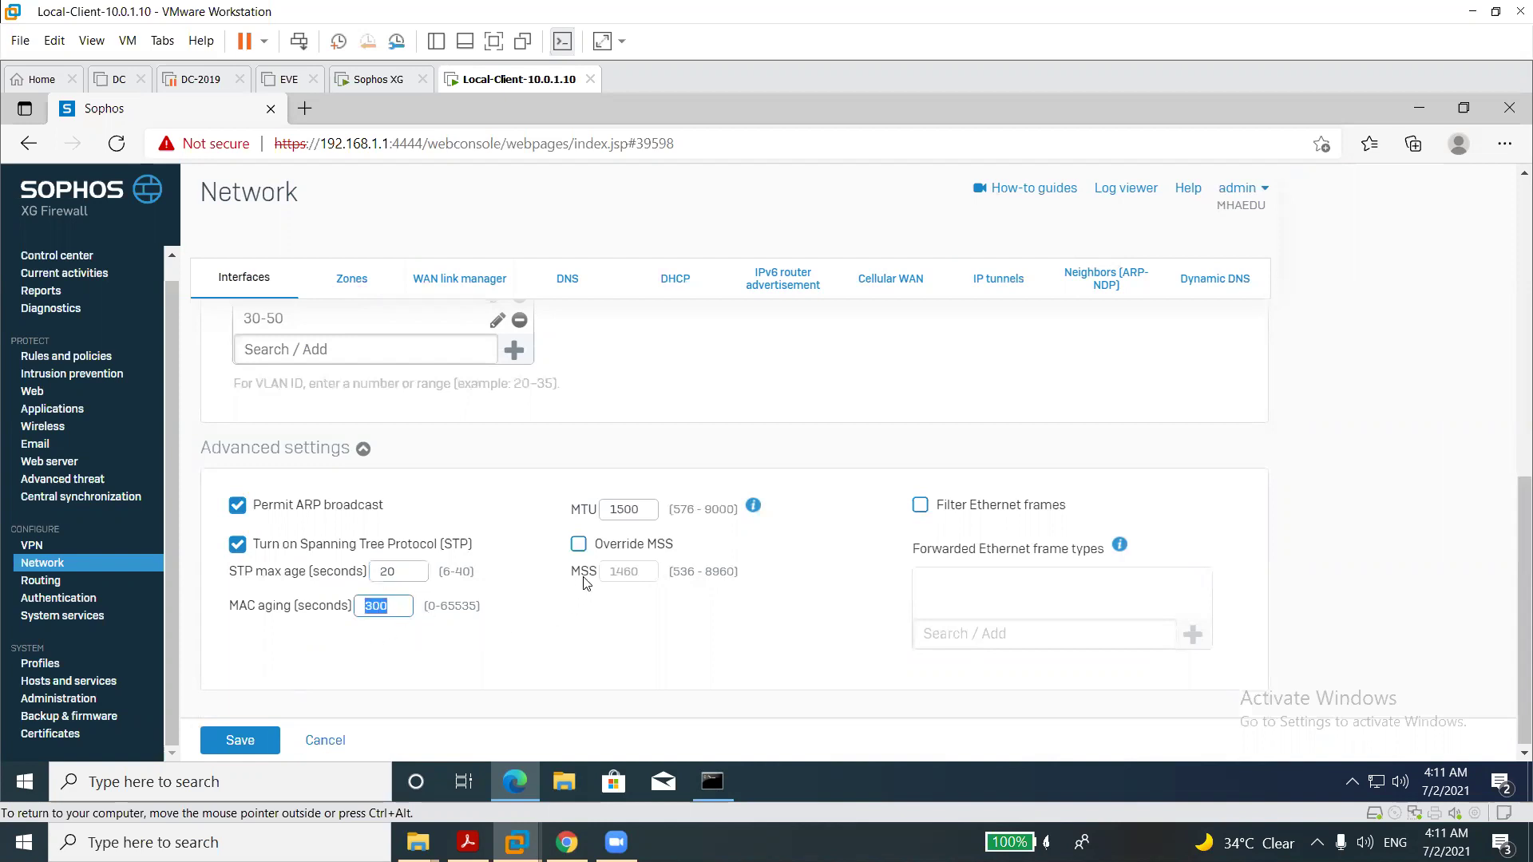
left_click(581, 550)
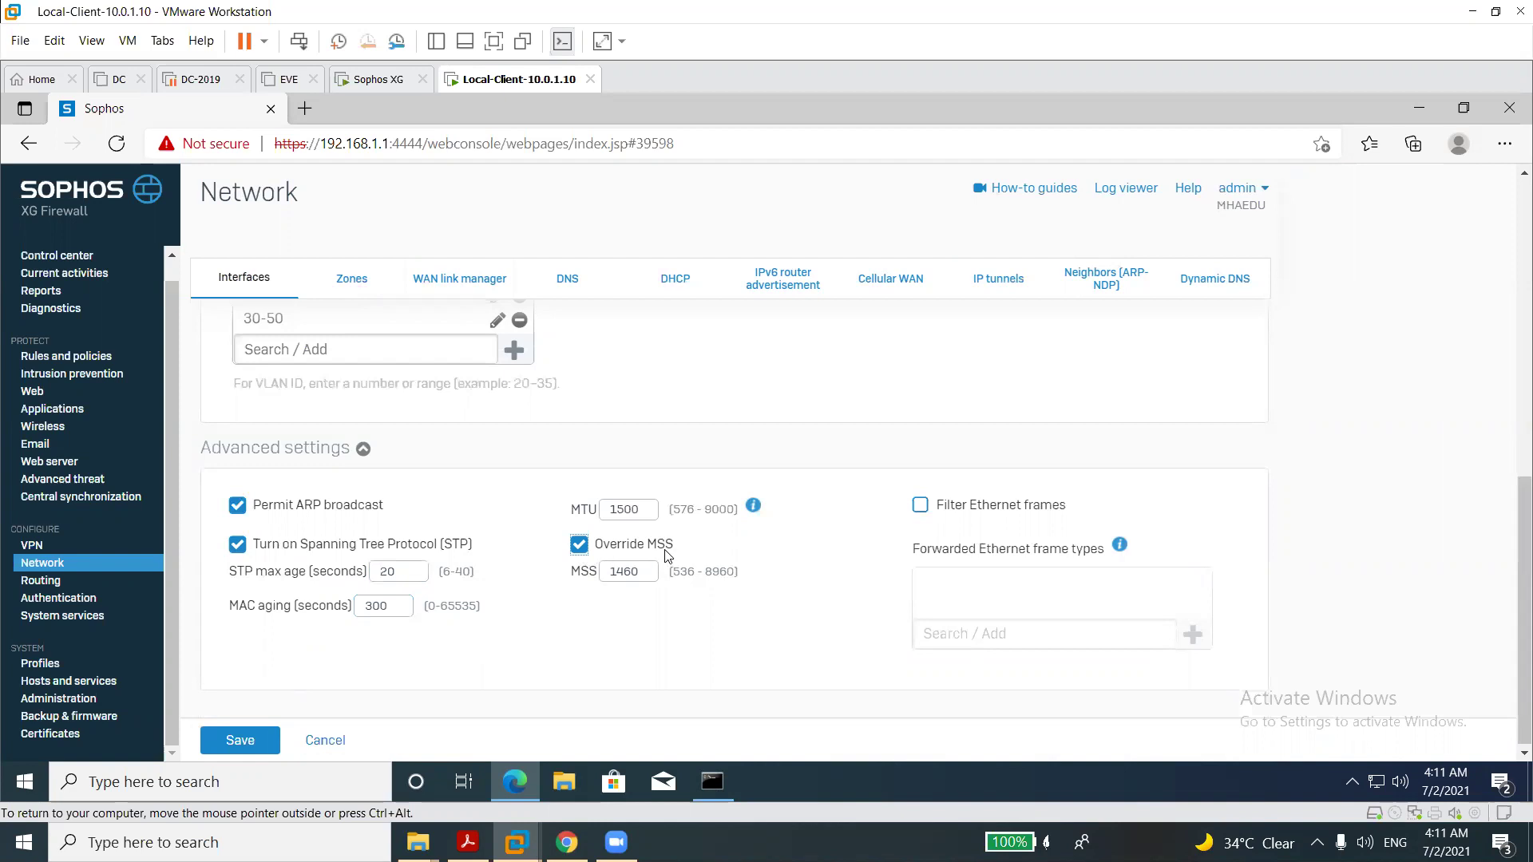
In a new tab, search Bing for 'mss', then find and open the Google homepage.
left_click(314, 107)
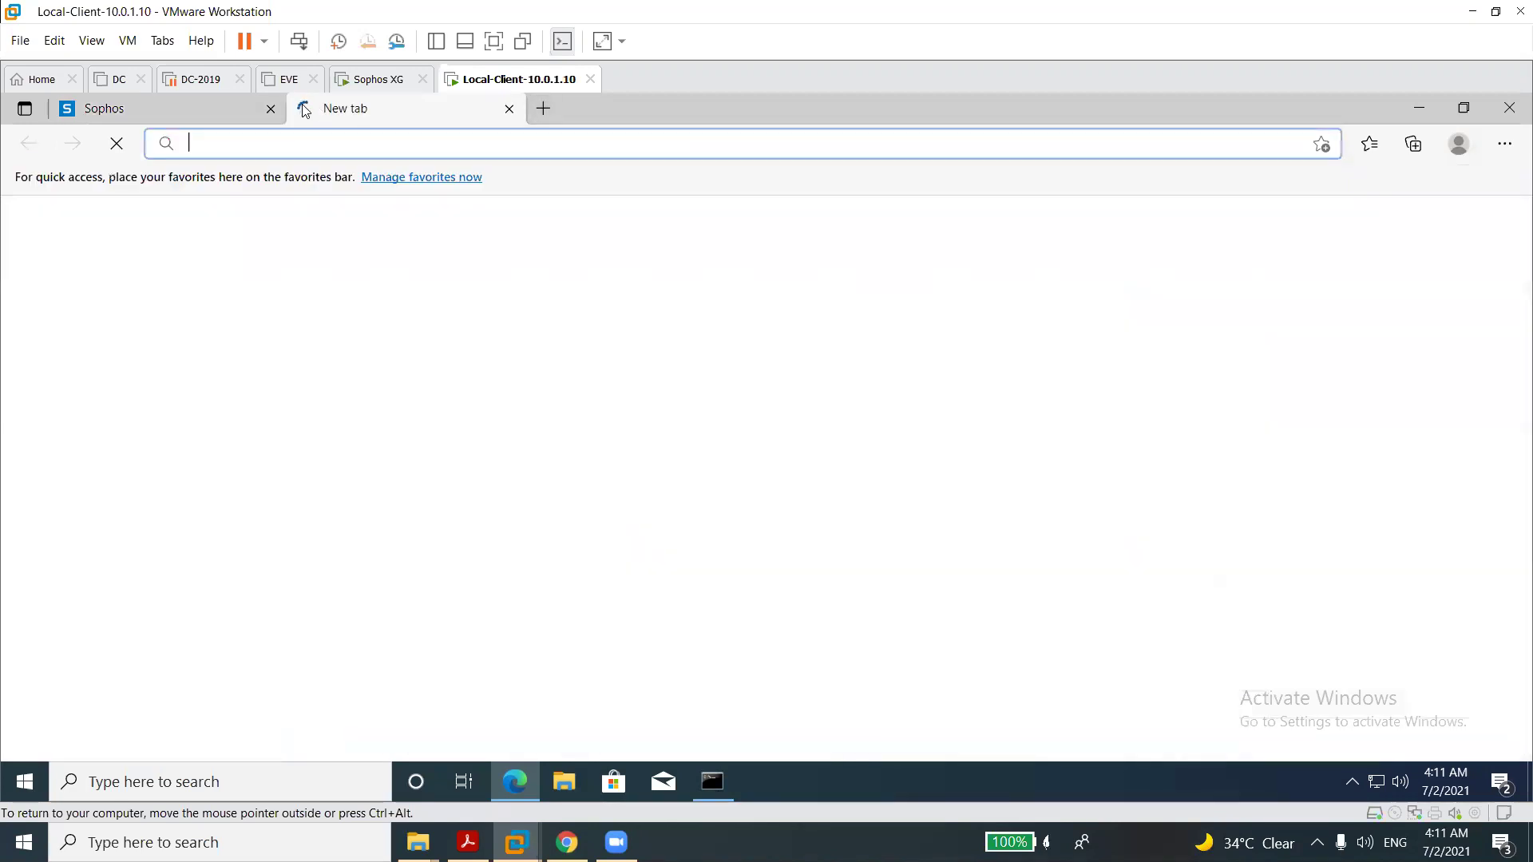
type("mss")
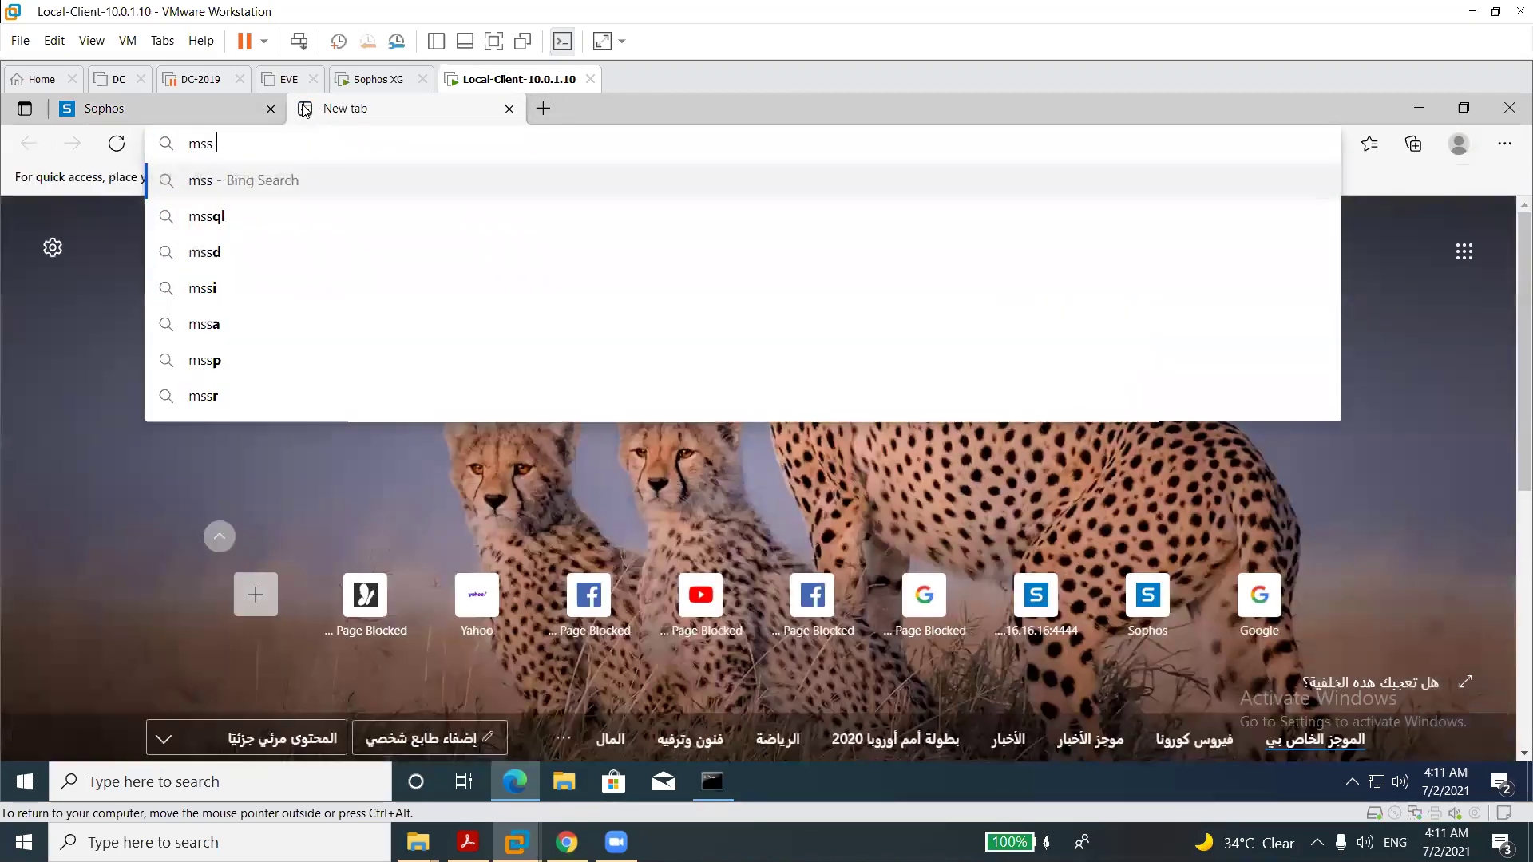
key("Return")
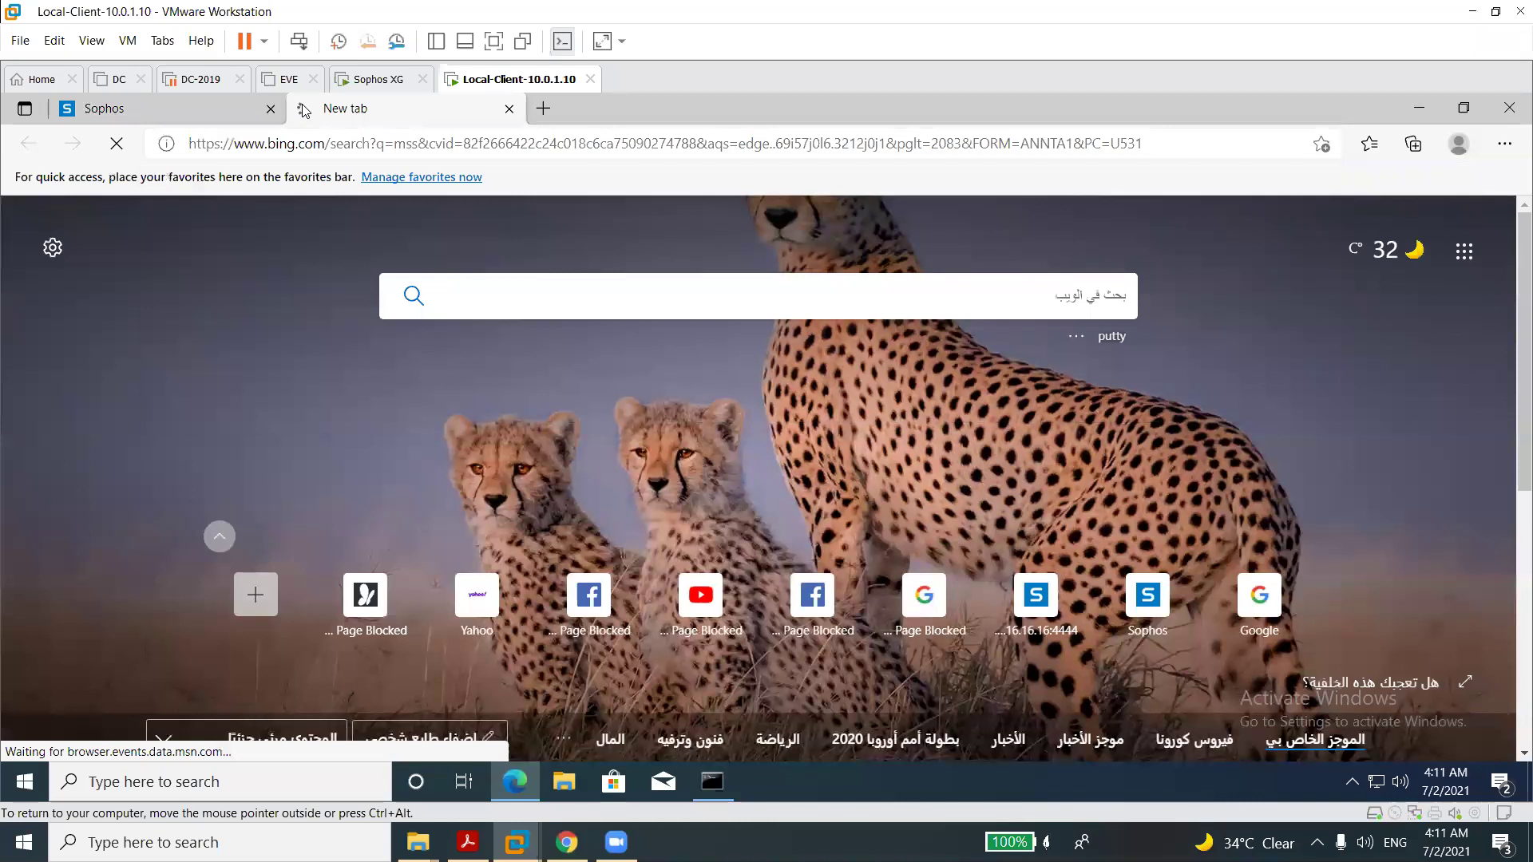
left_click(195, 209)
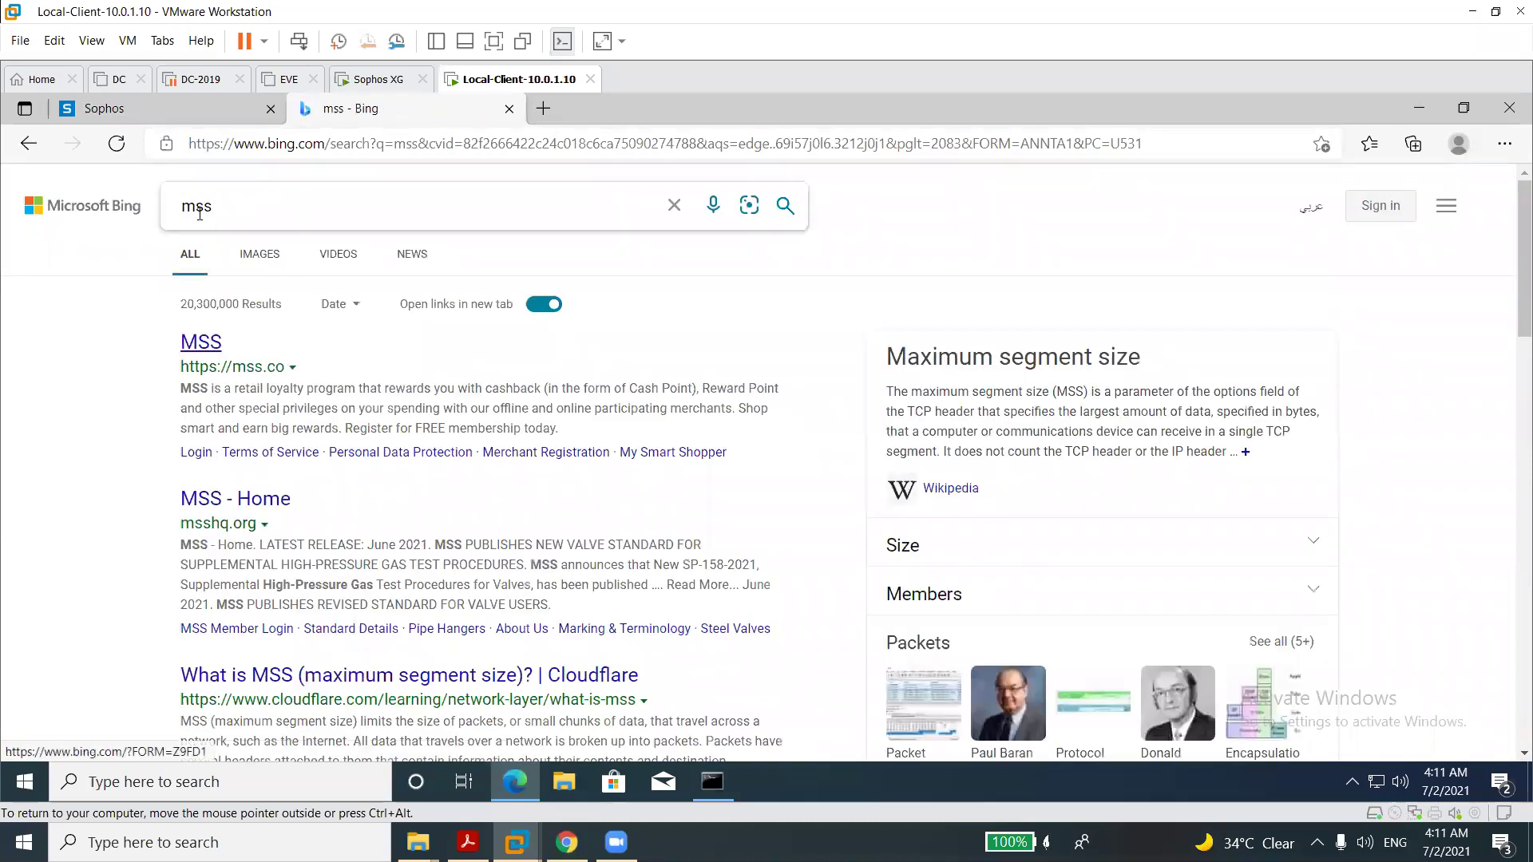
double_click(196, 209)
type("goog")
key("Return")
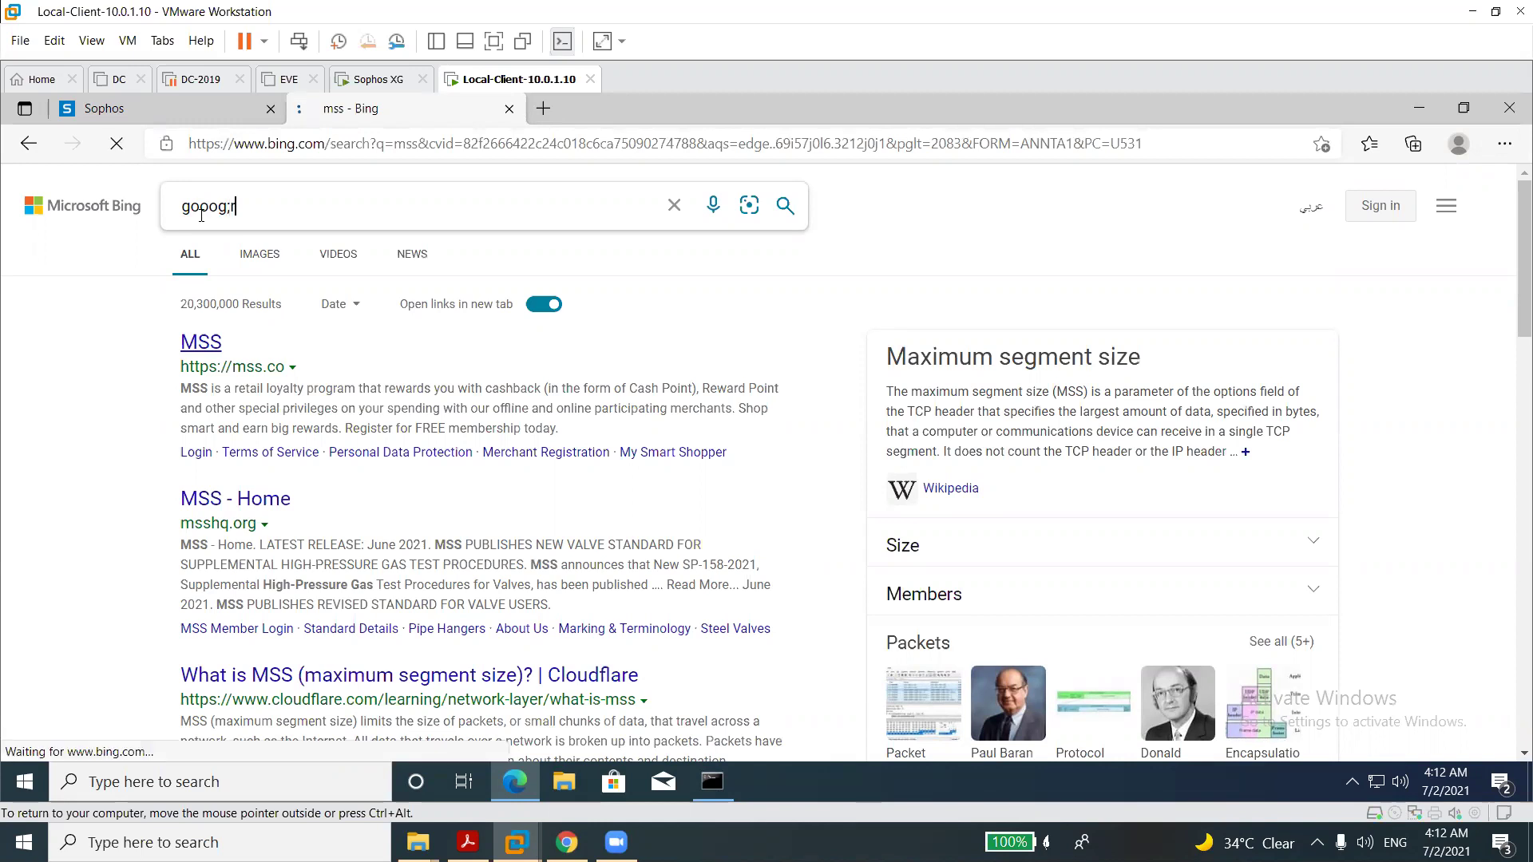
left_click(221, 500)
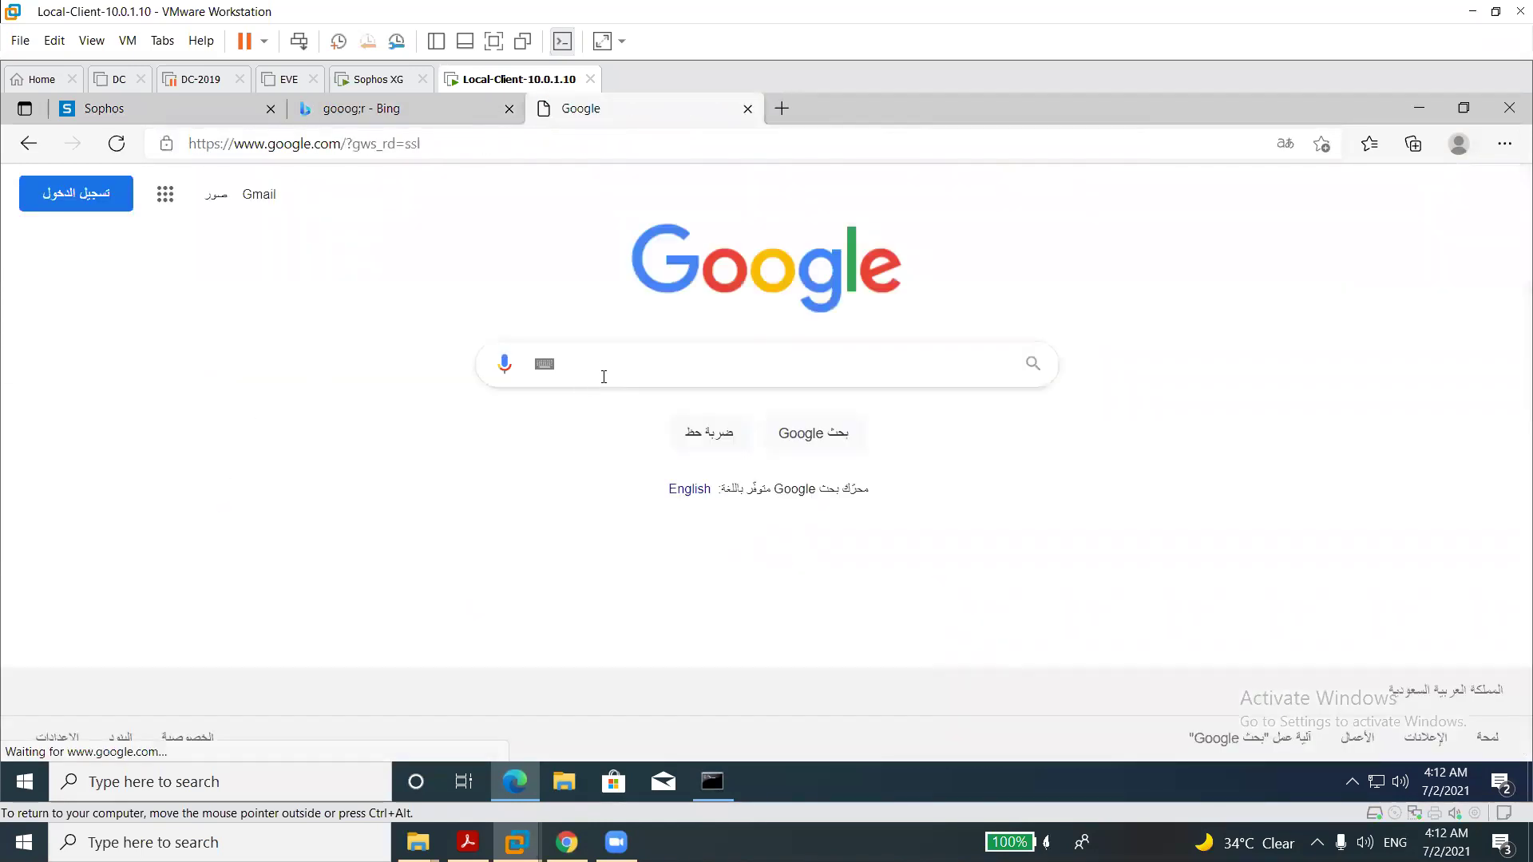
Search Google for 'mss interface'.
type("mms")
key("BackSpace")
key("BackSpace")
key("BackSpace")
type("ss")
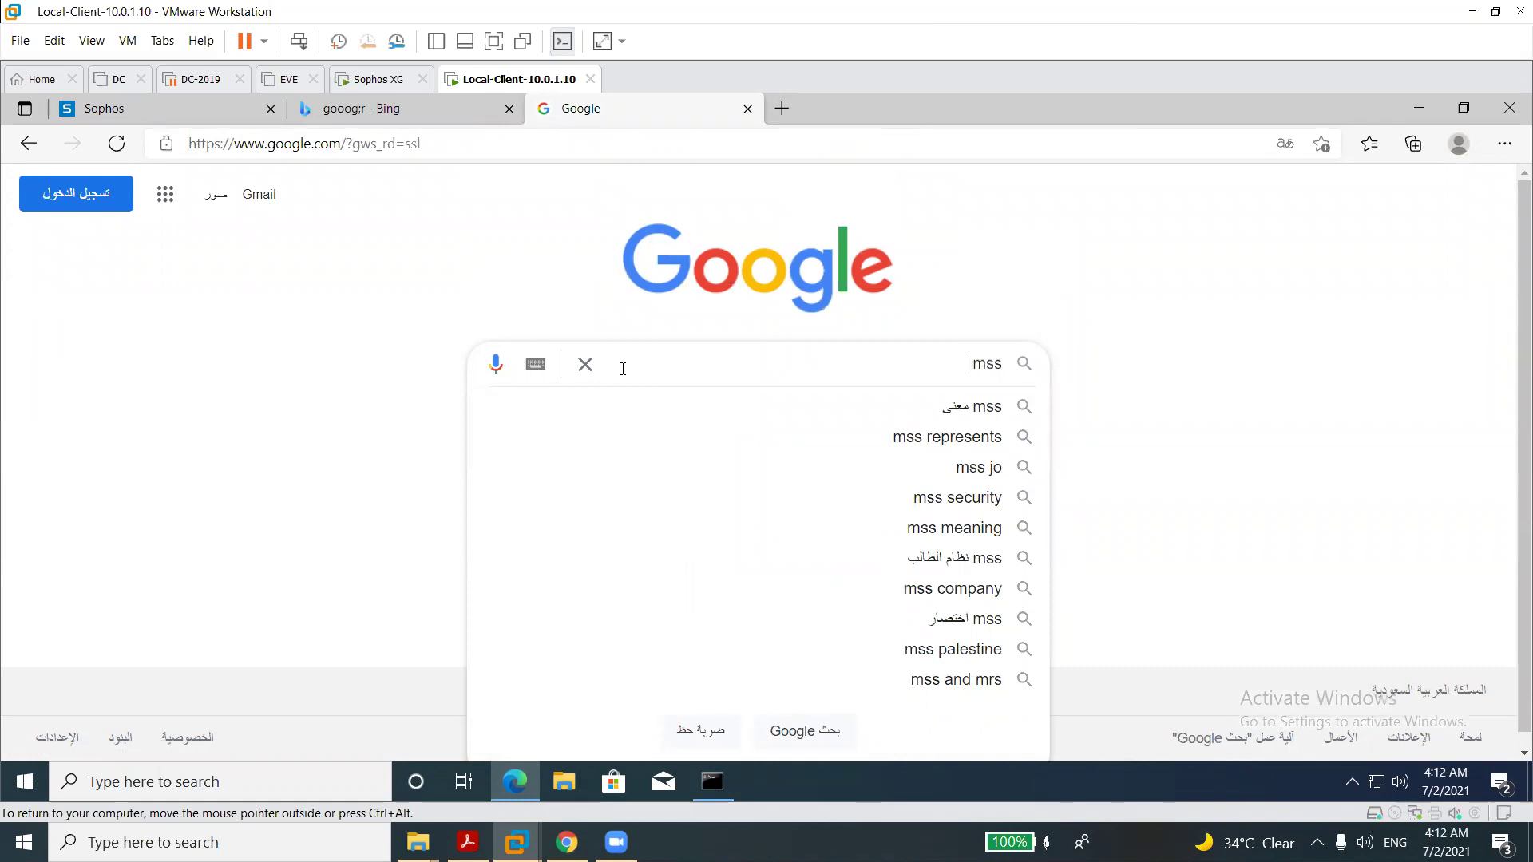
type(" inter")
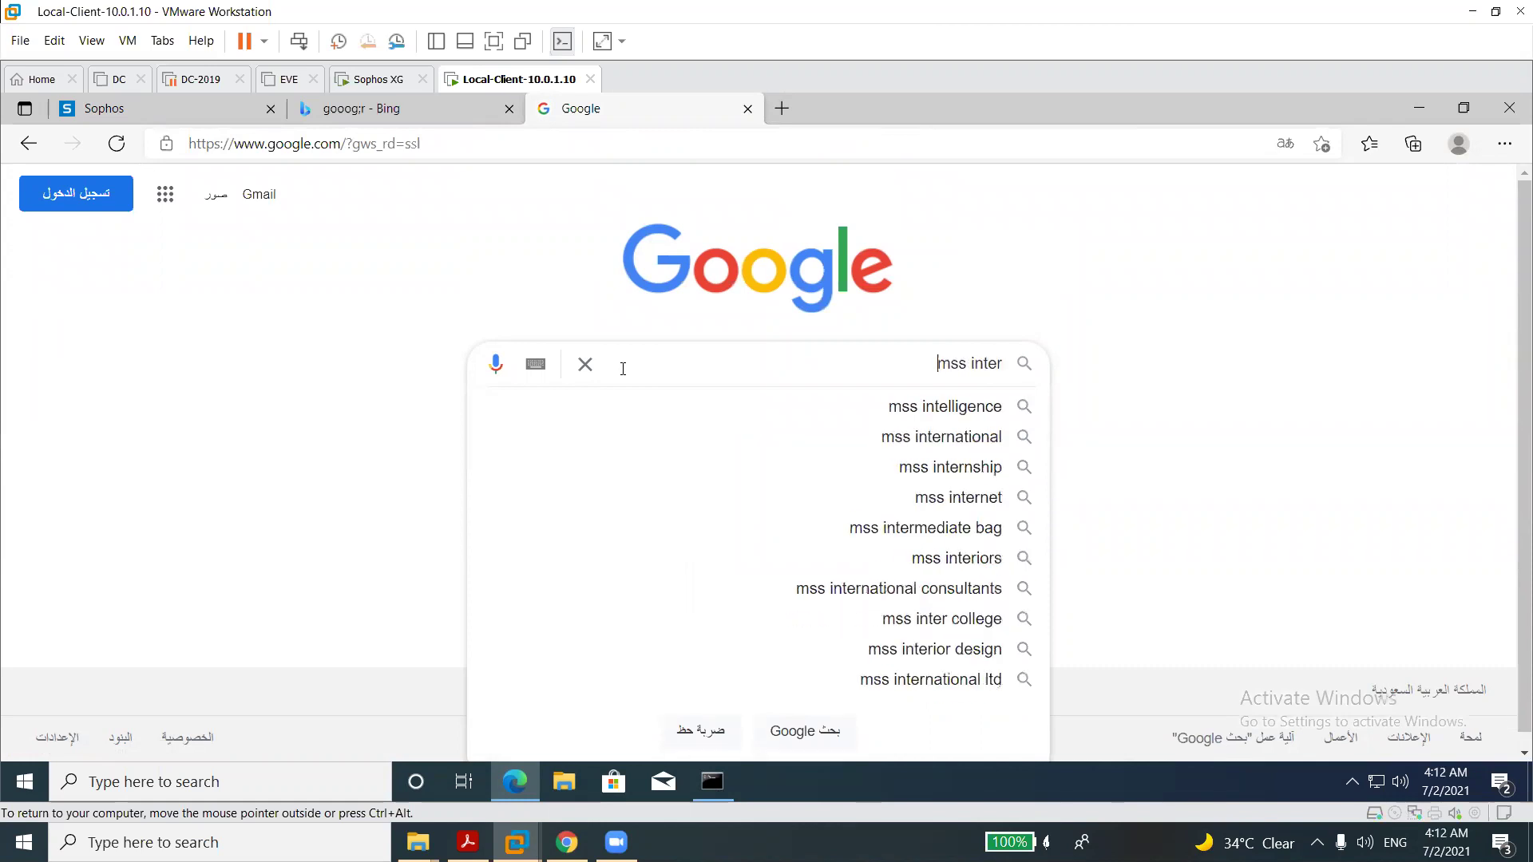
type("face")
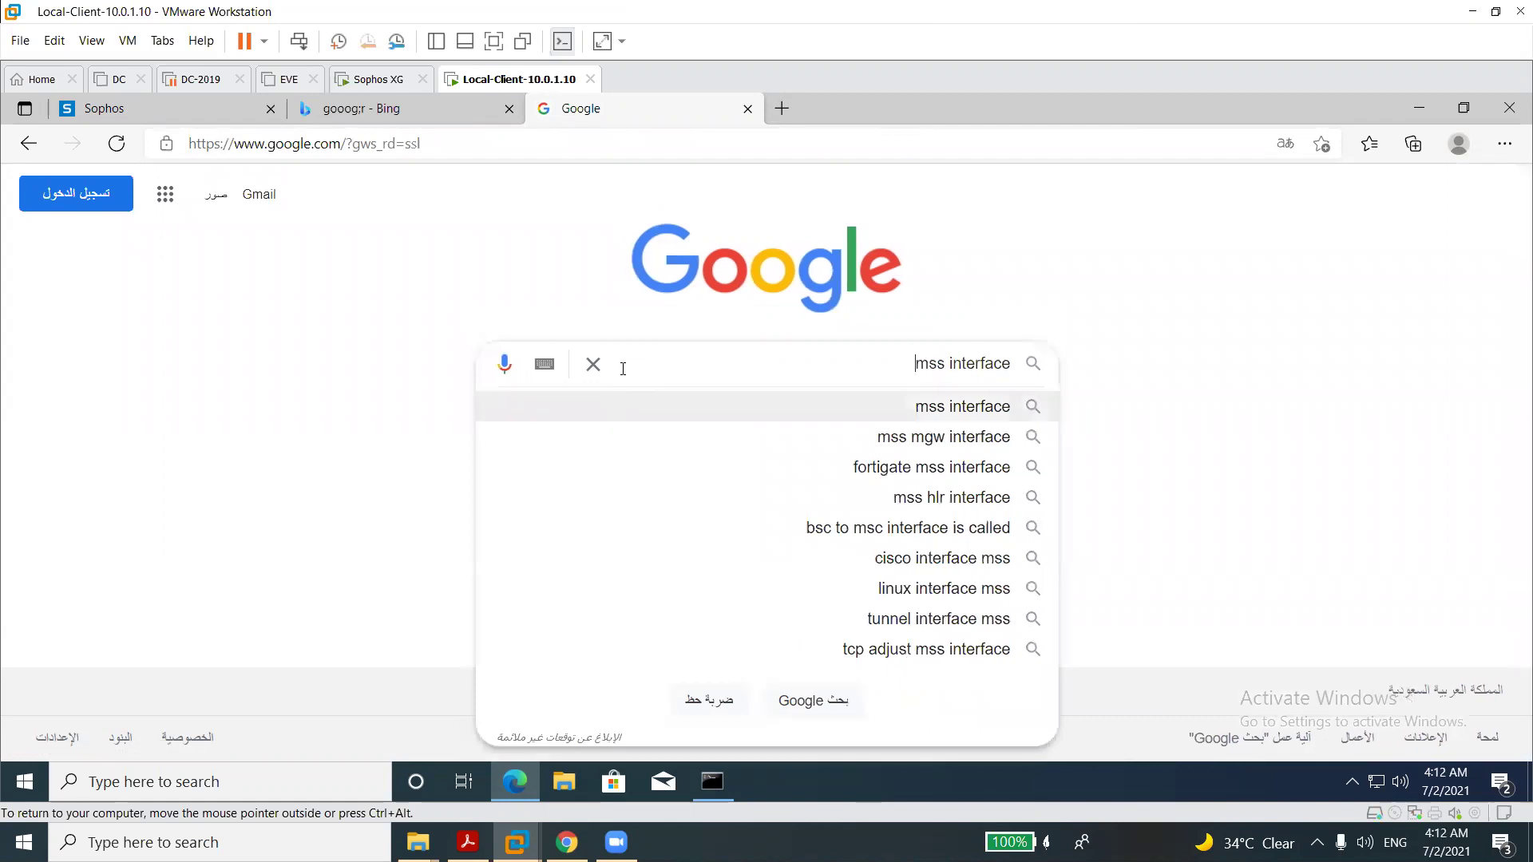
key("Return")
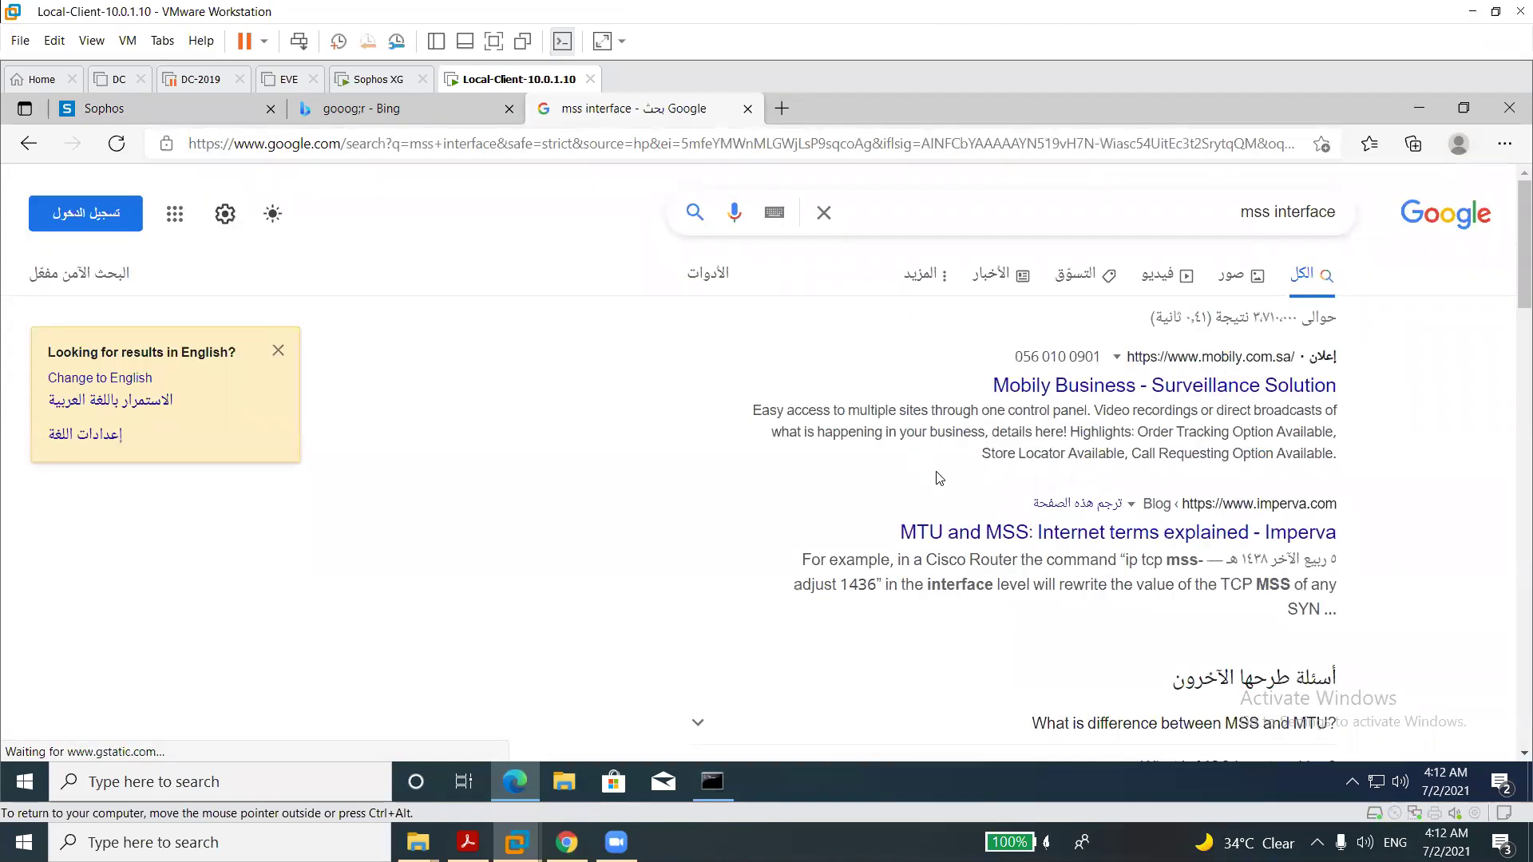
Read the Imperva MTU and MSS article down to its TCP MSS section, then close the tab.
left_click(1003, 551)
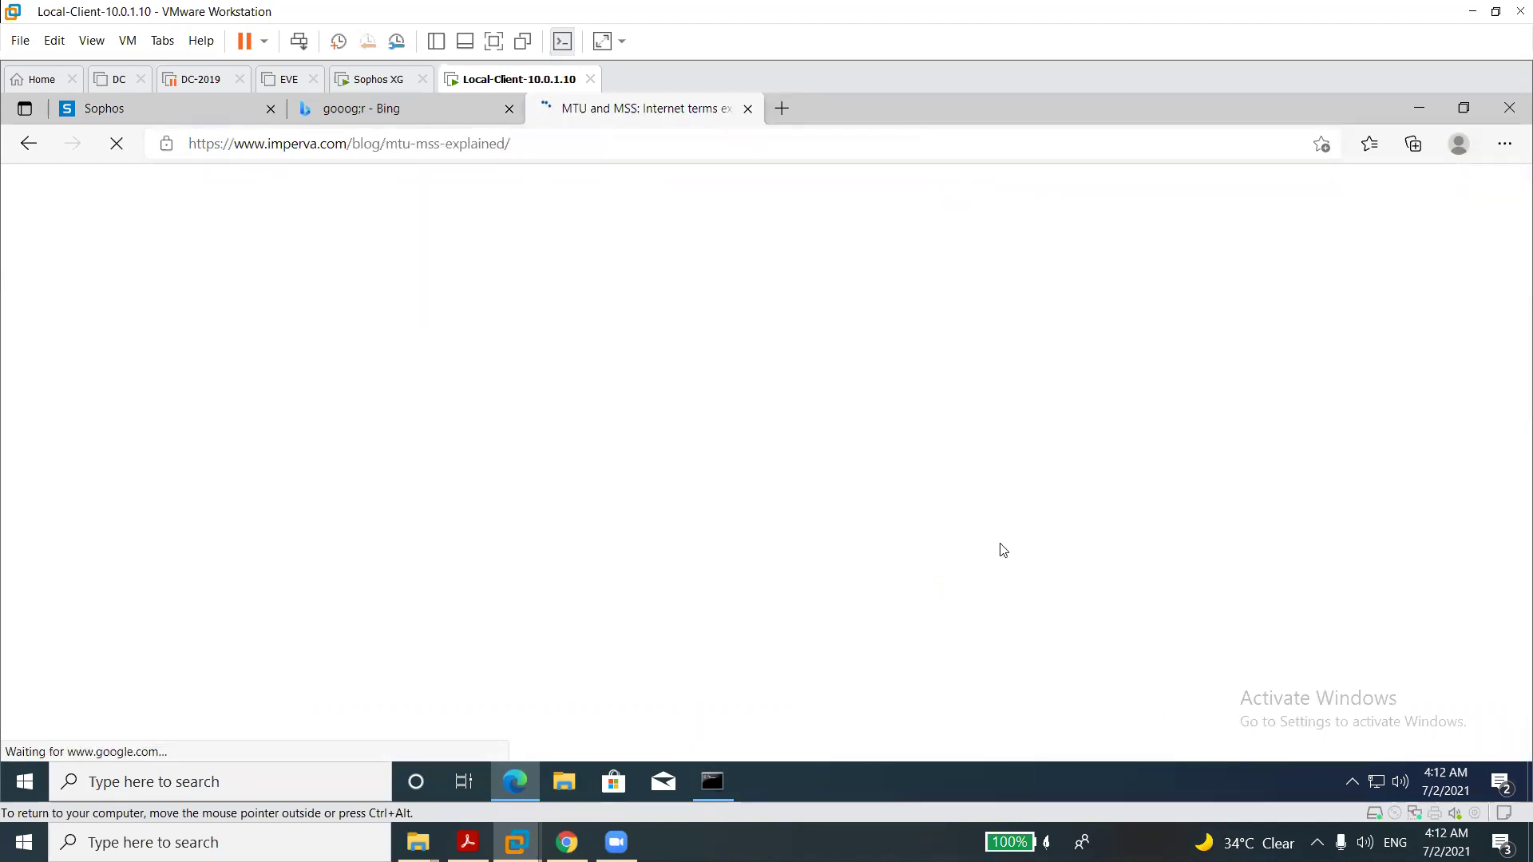
scroll(1003, 551, "down", 5)
scroll(1003, 551, "down", 8)
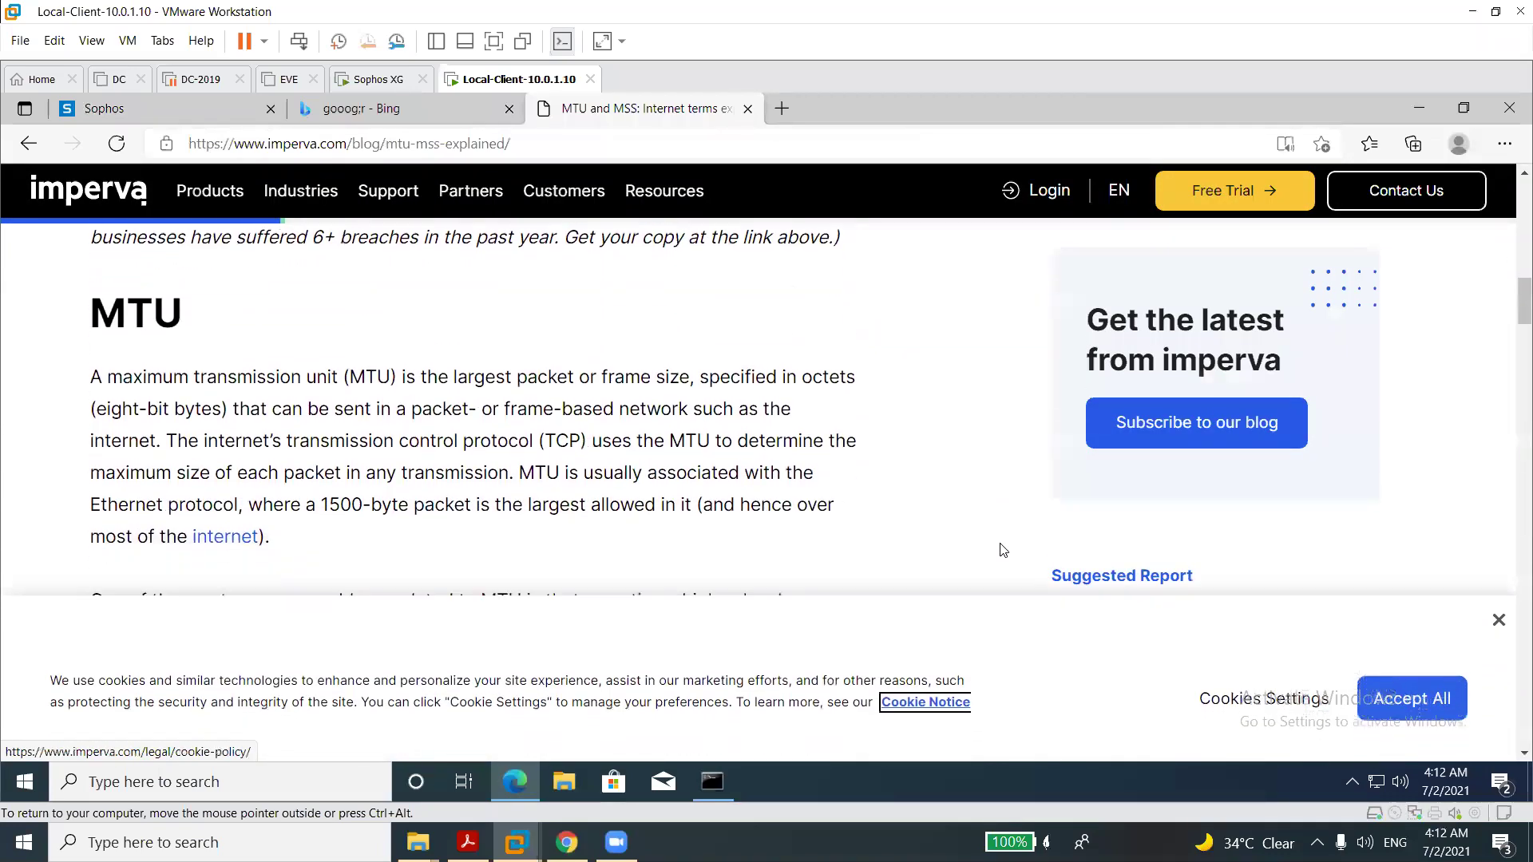
scroll(1002, 551, "down", 6)
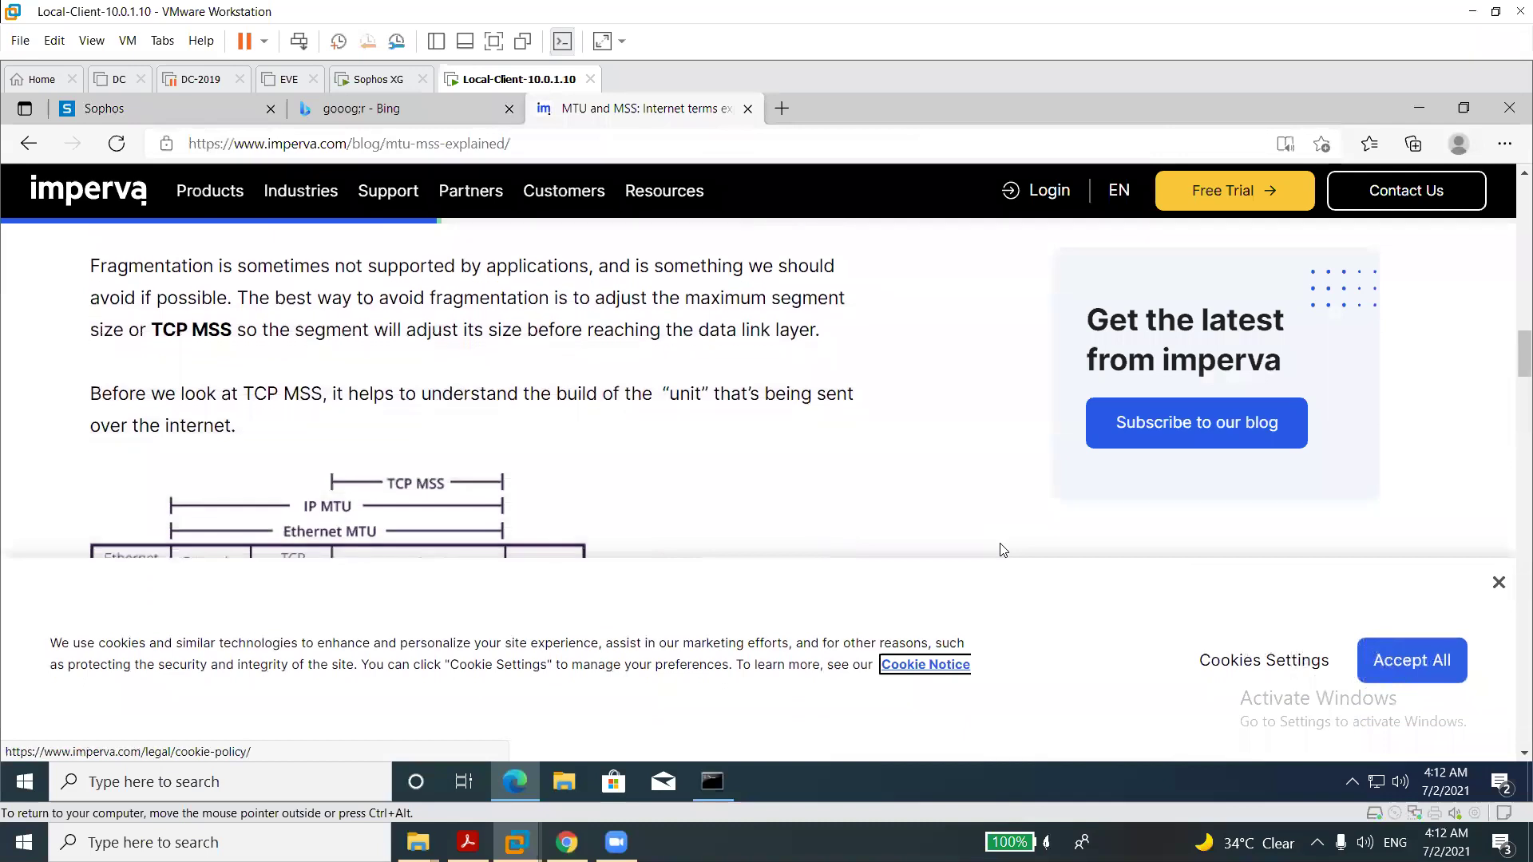
scroll(1003, 551, "down", 1)
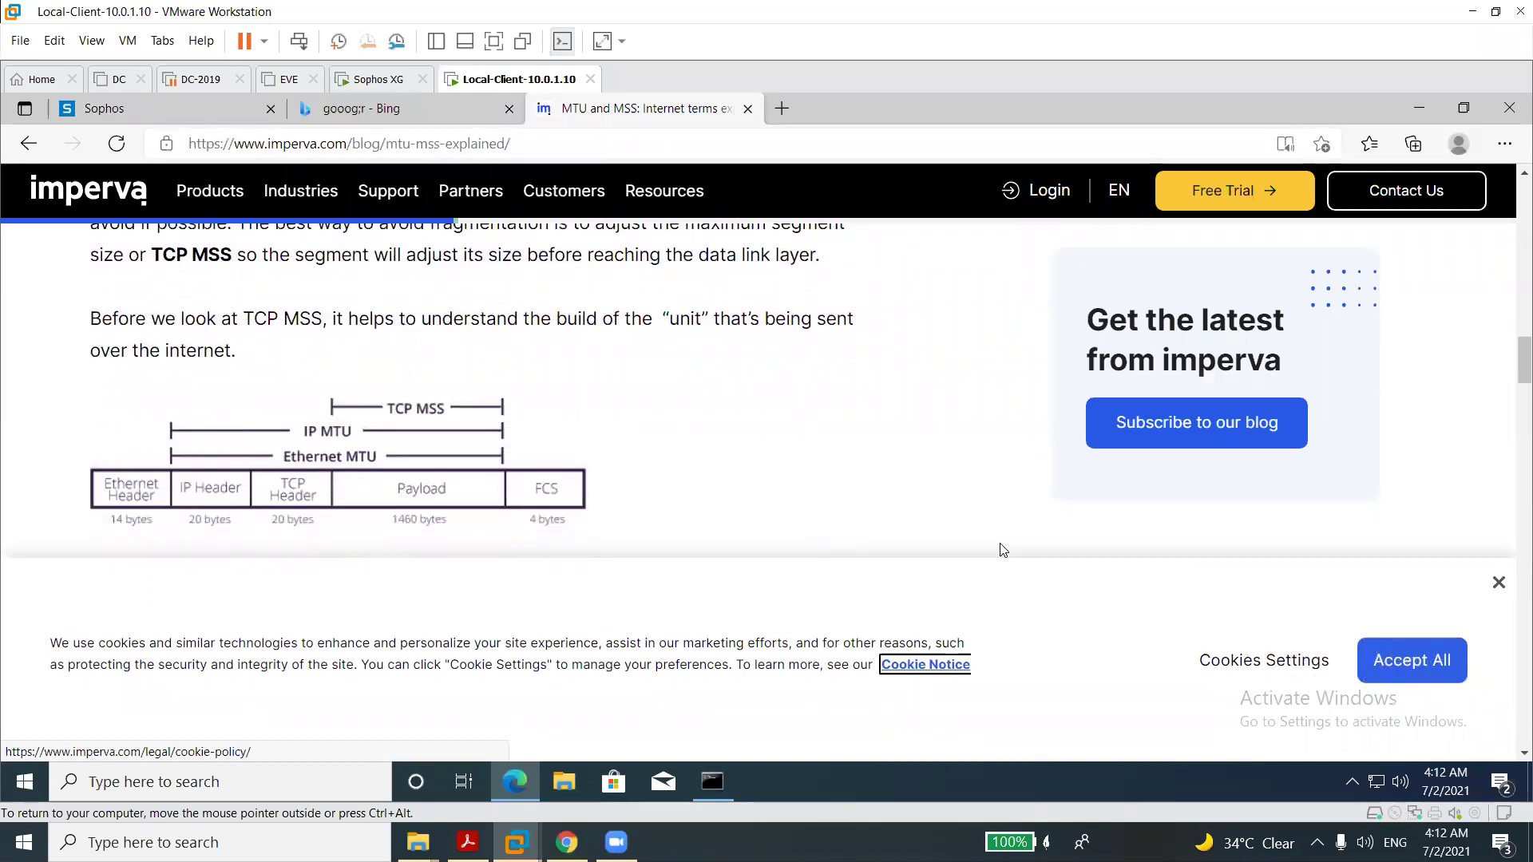
scroll(1003, 551, "down", 4)
scroll(1003, 550, "down", 8)
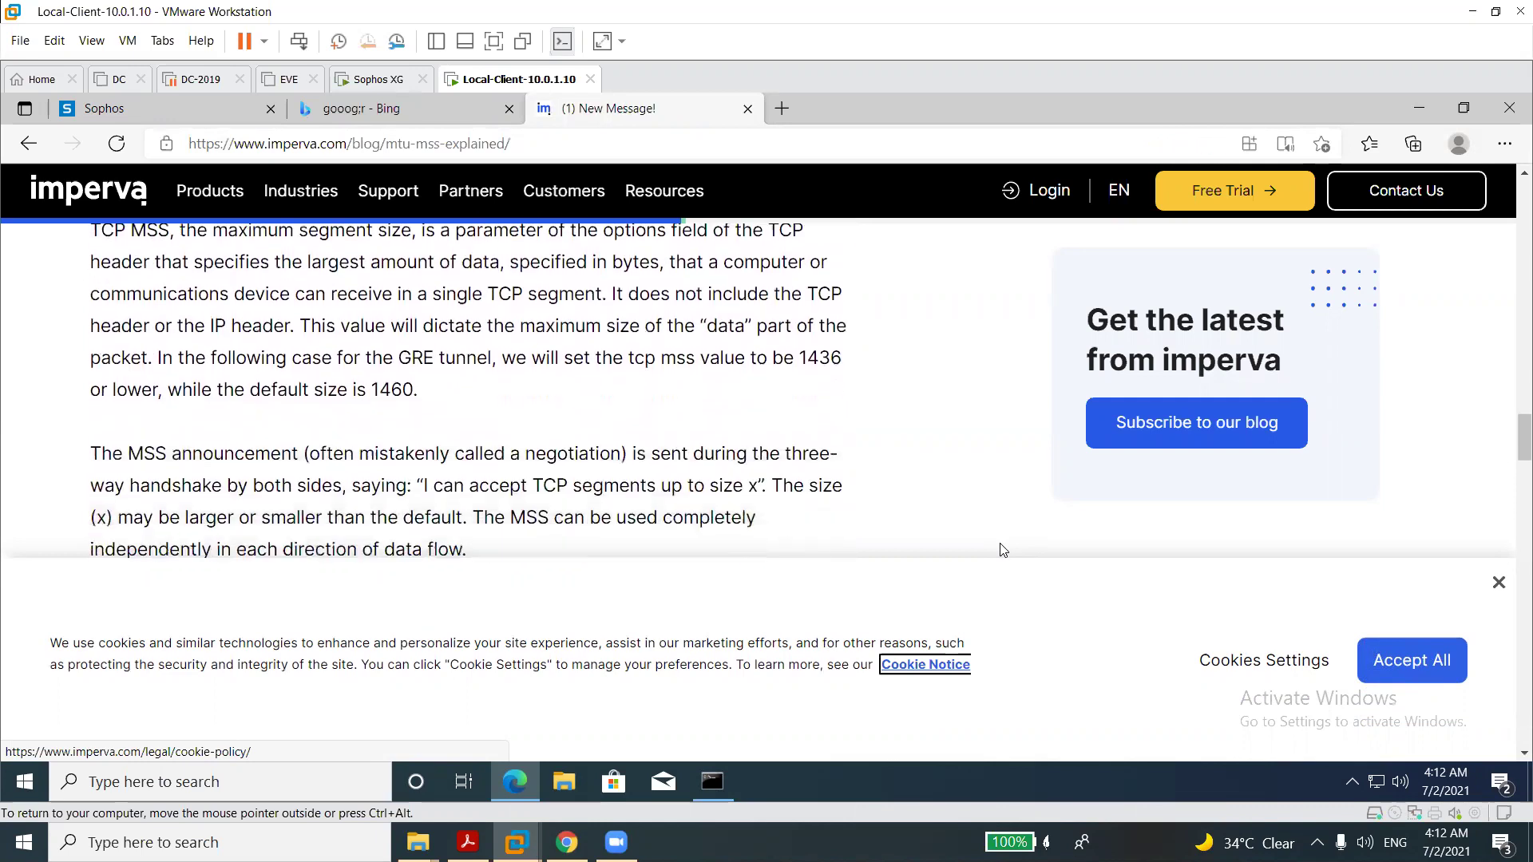
scroll(1002, 551, "up", 2)
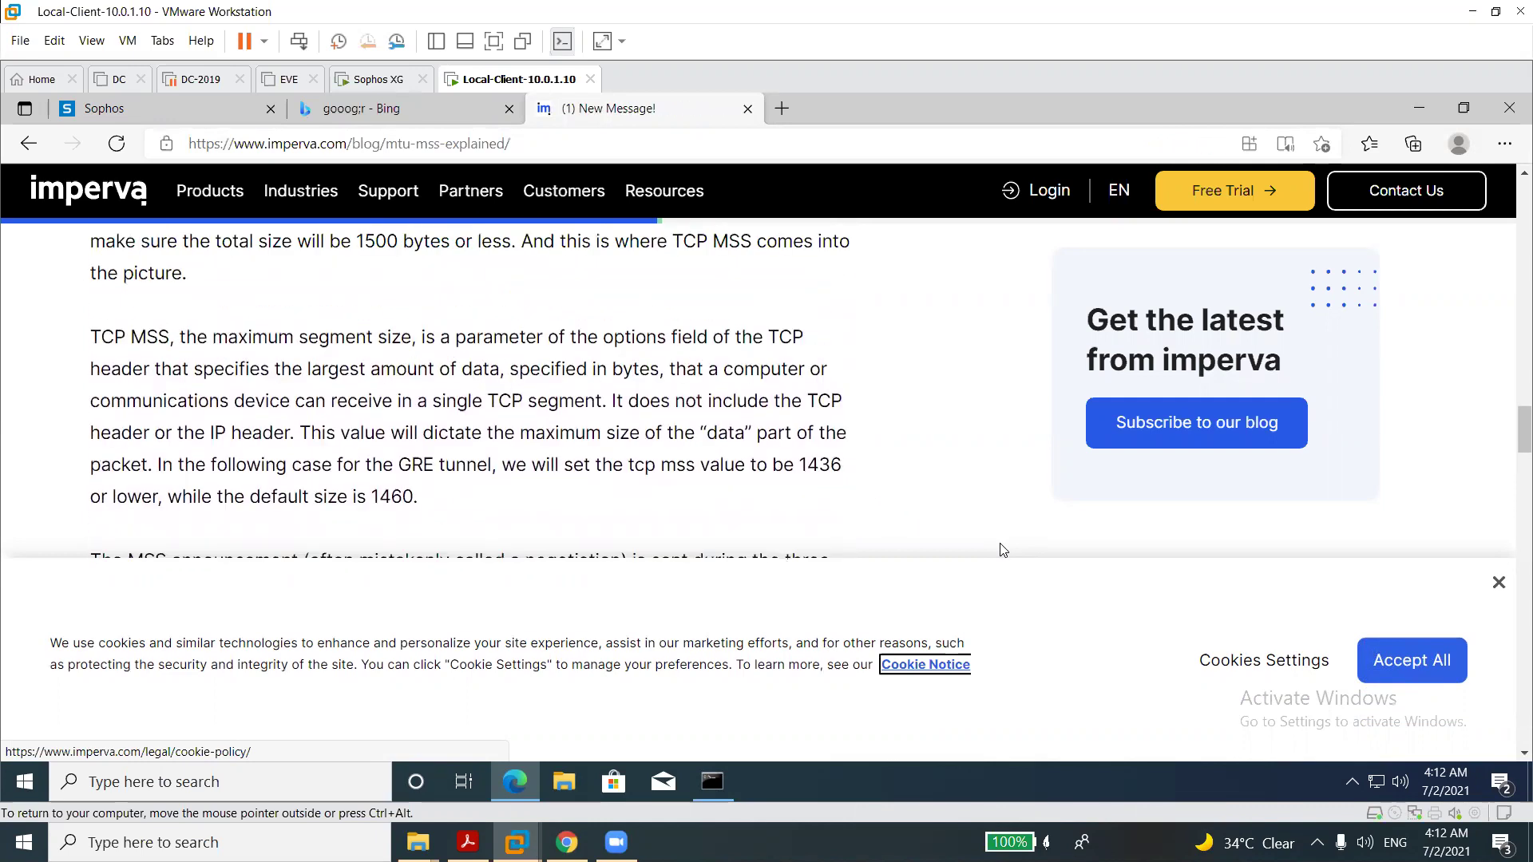
double_click(325, 343)
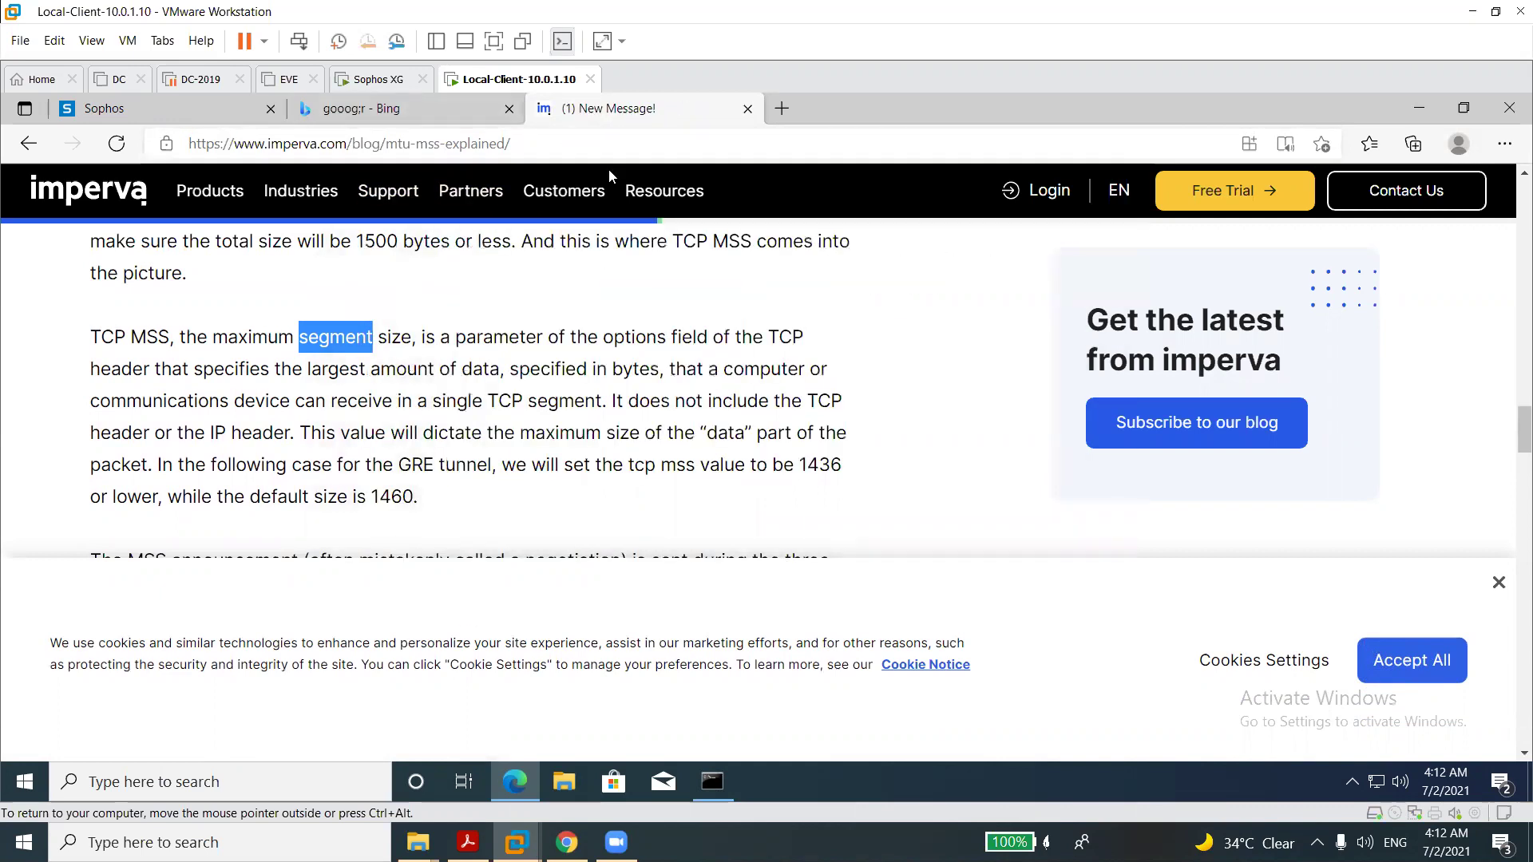
left_click(748, 108)
left_click(241, 107)
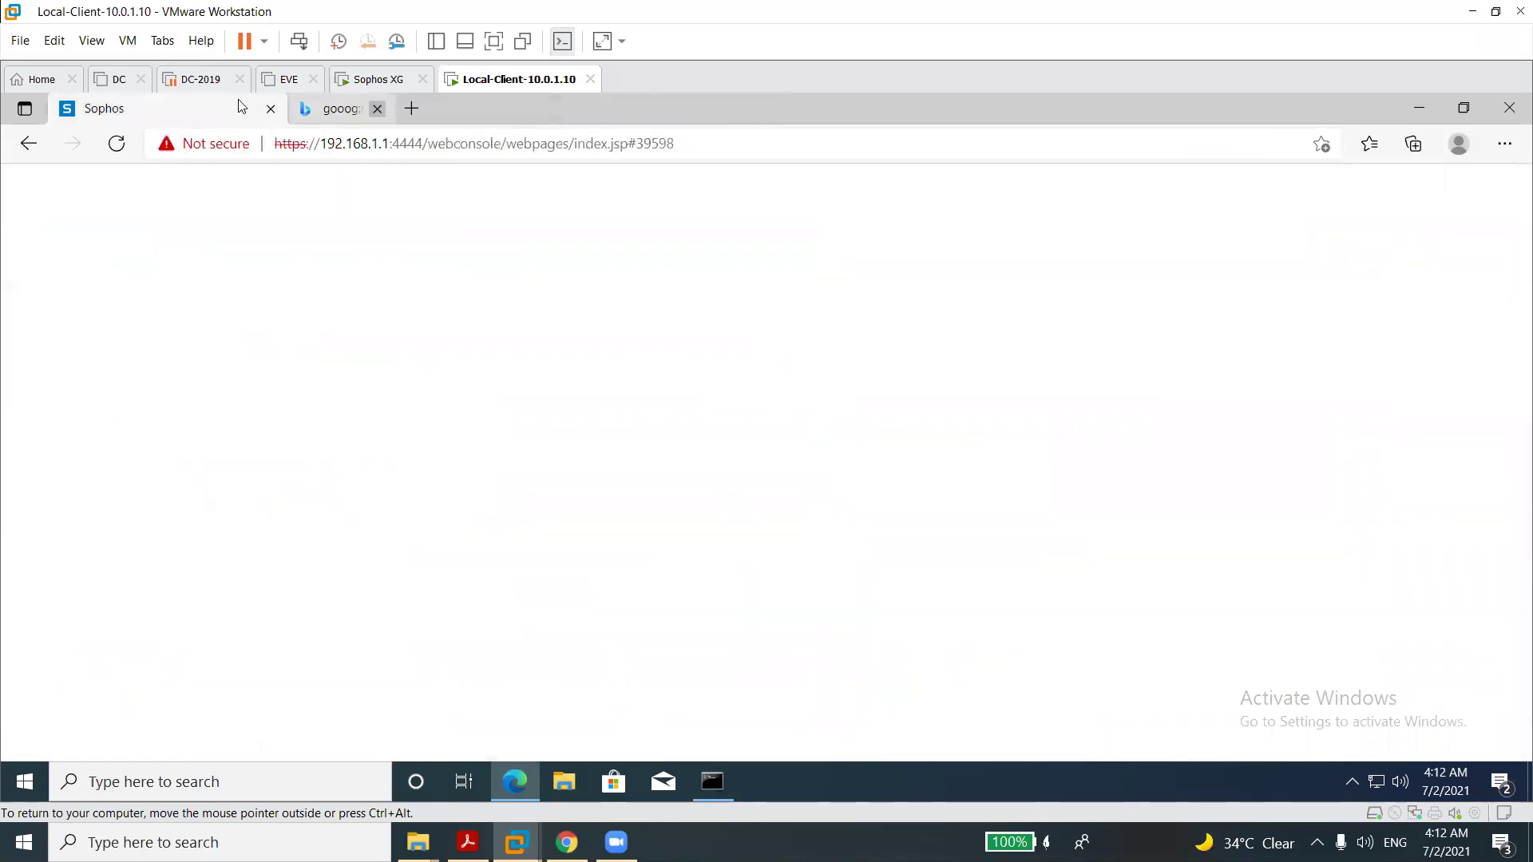
double_click(627, 509)
double_click(628, 571)
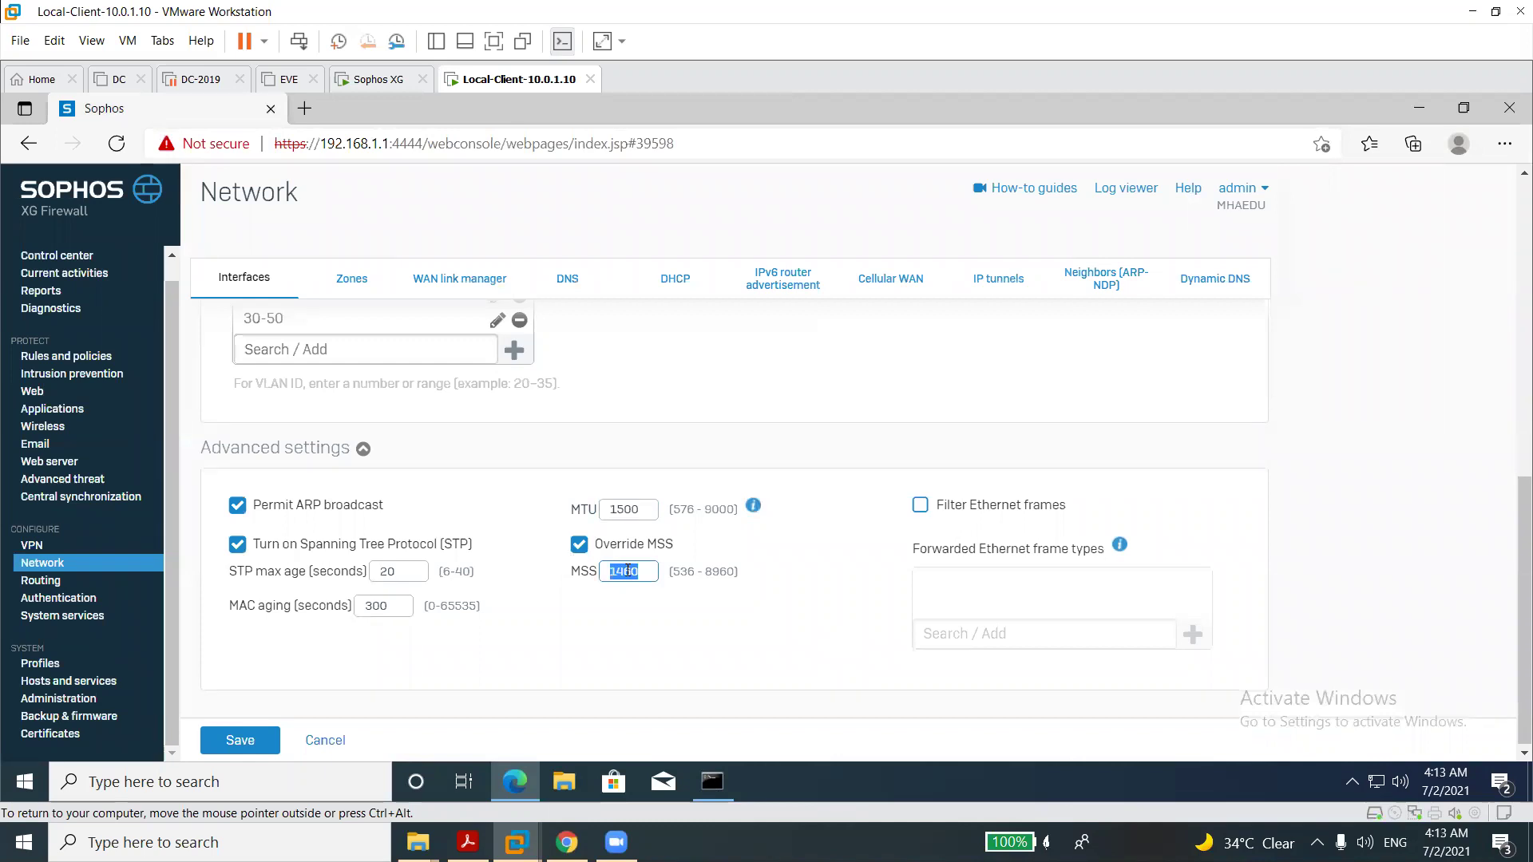
double_click(624, 511)
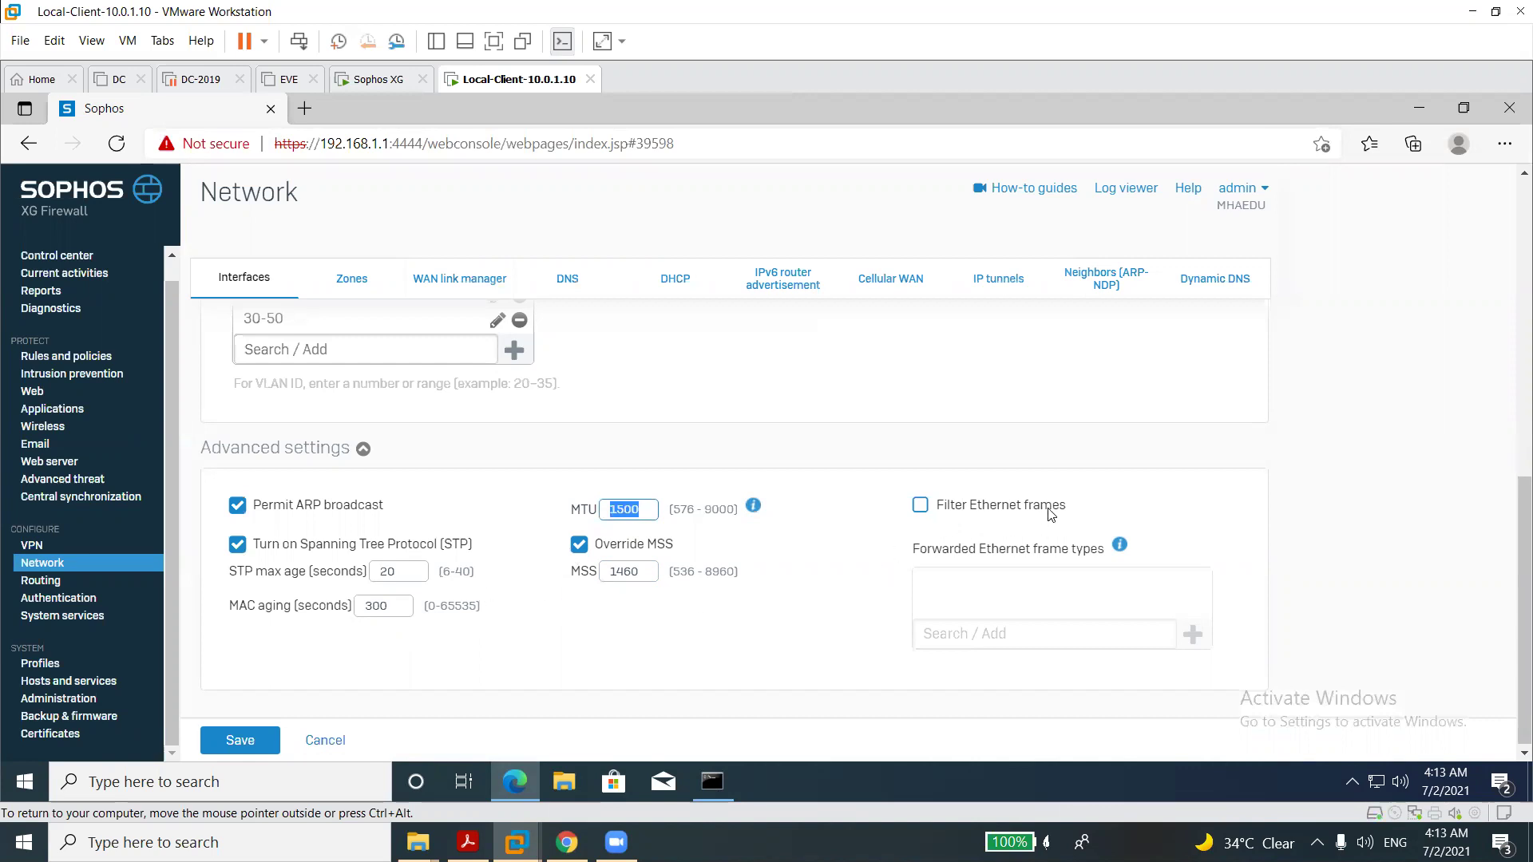
left_click(918, 505)
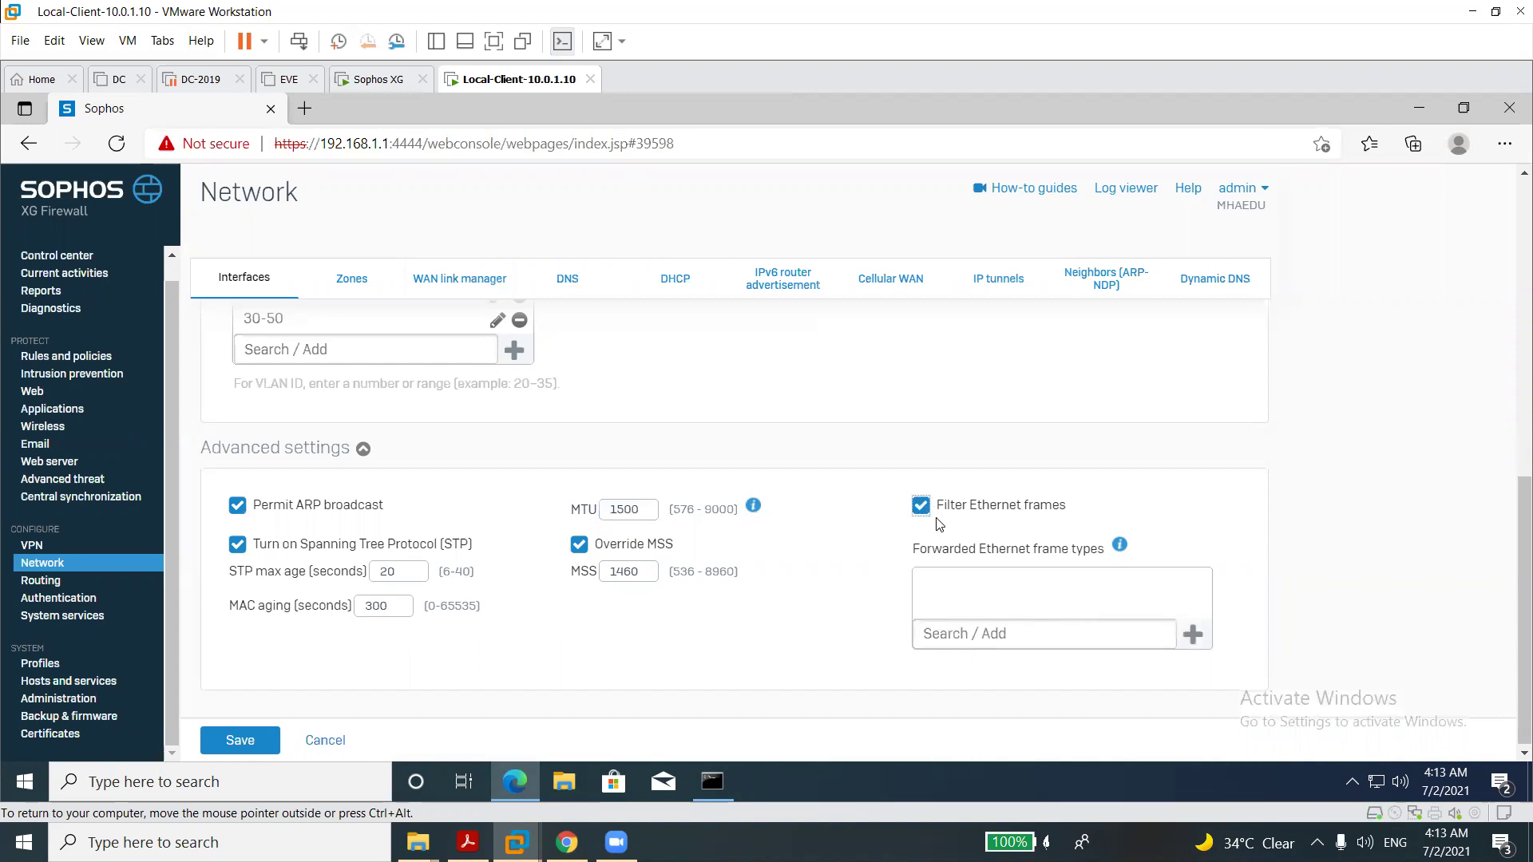
left_click(920, 505)
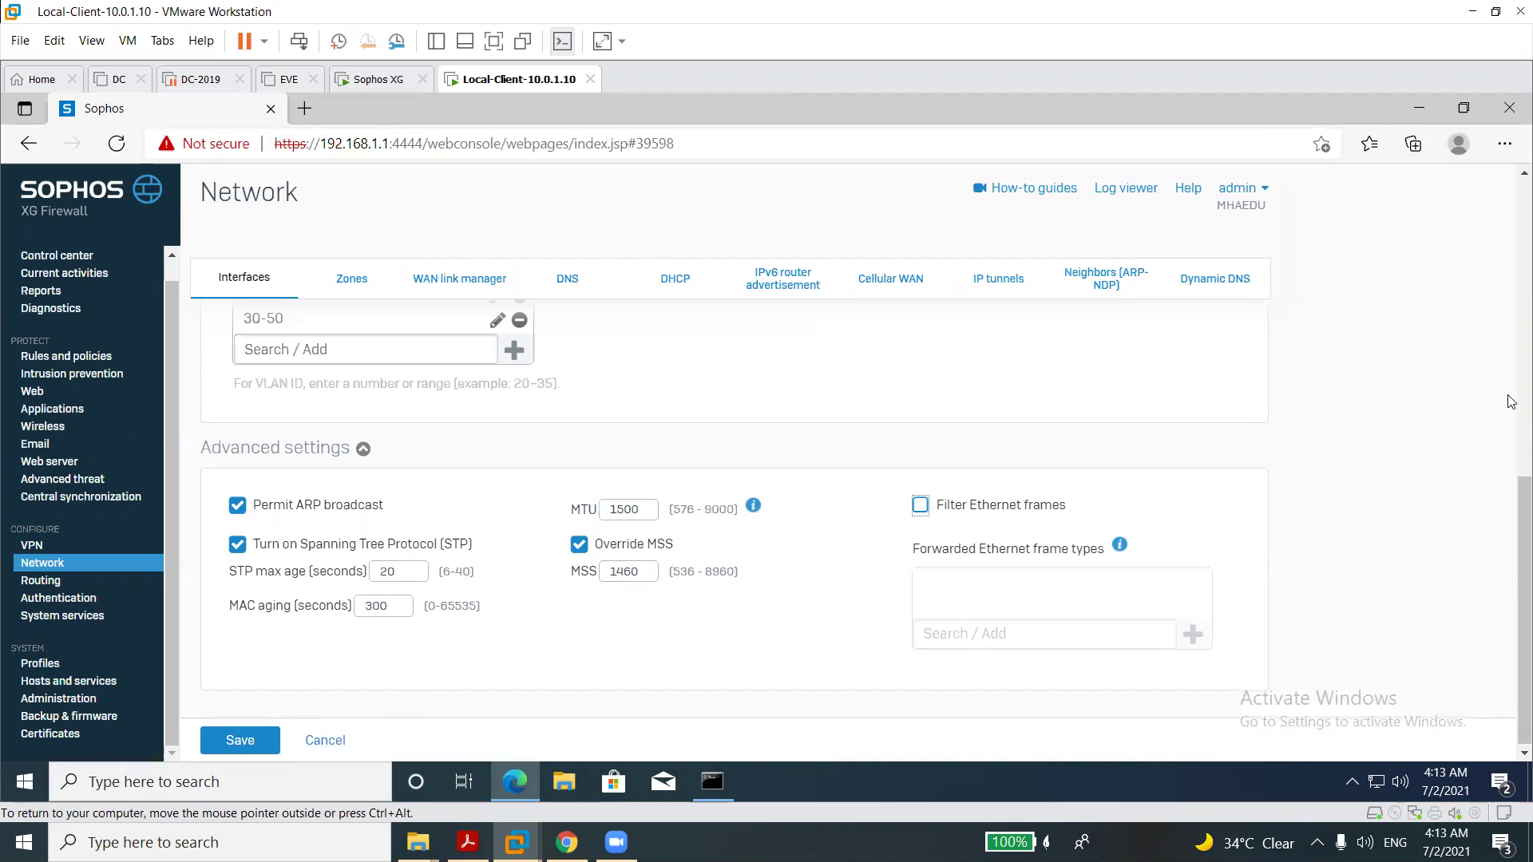
Review the BridgeLAN form, then save it and confirm Add bridge.
scroll(1511, 408, "up", 6)
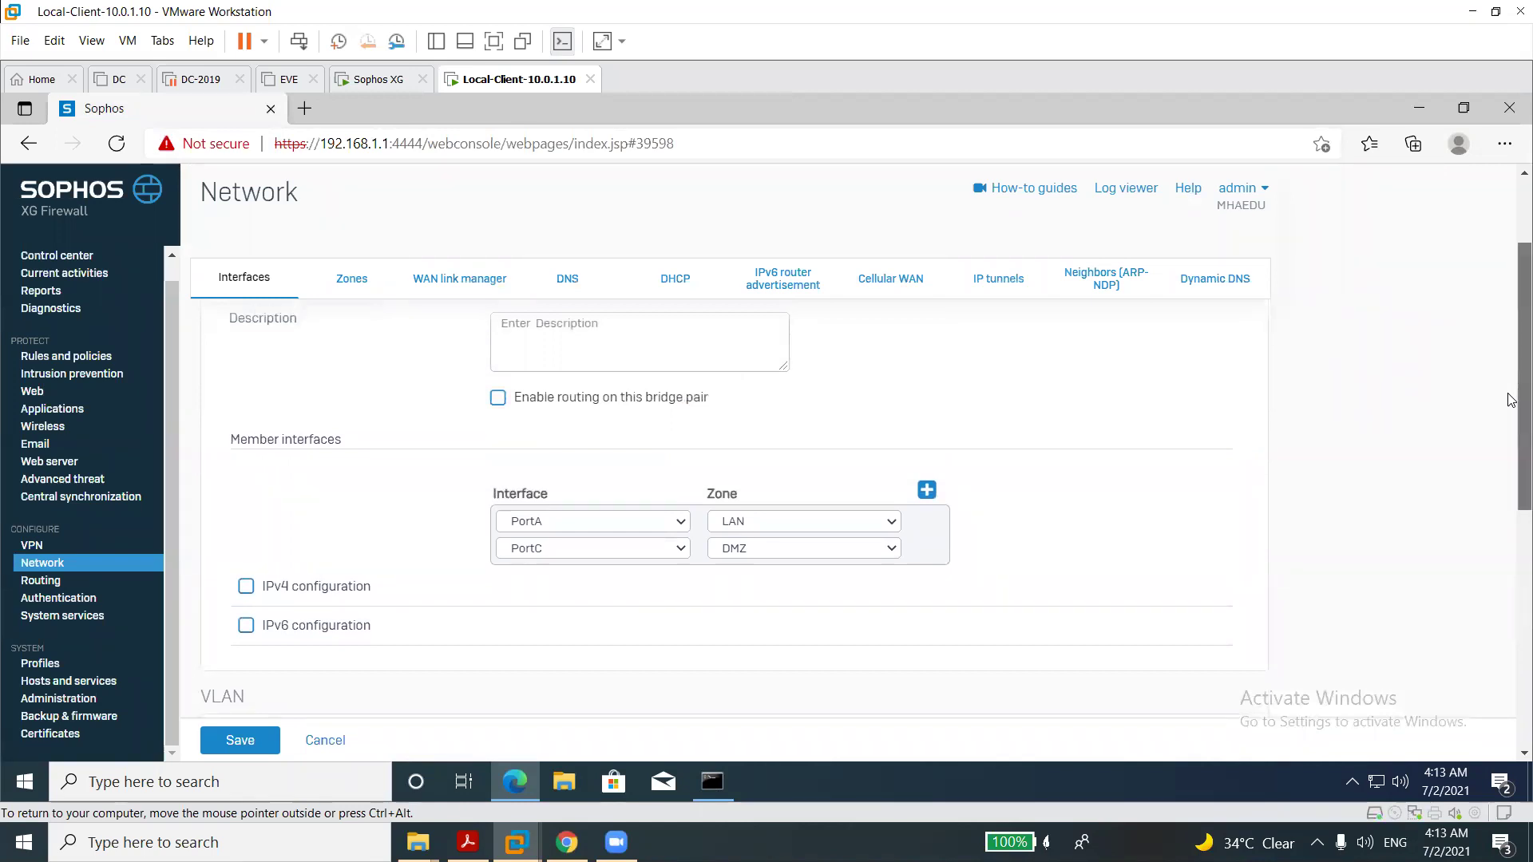
scroll(1511, 383, "up", 2)
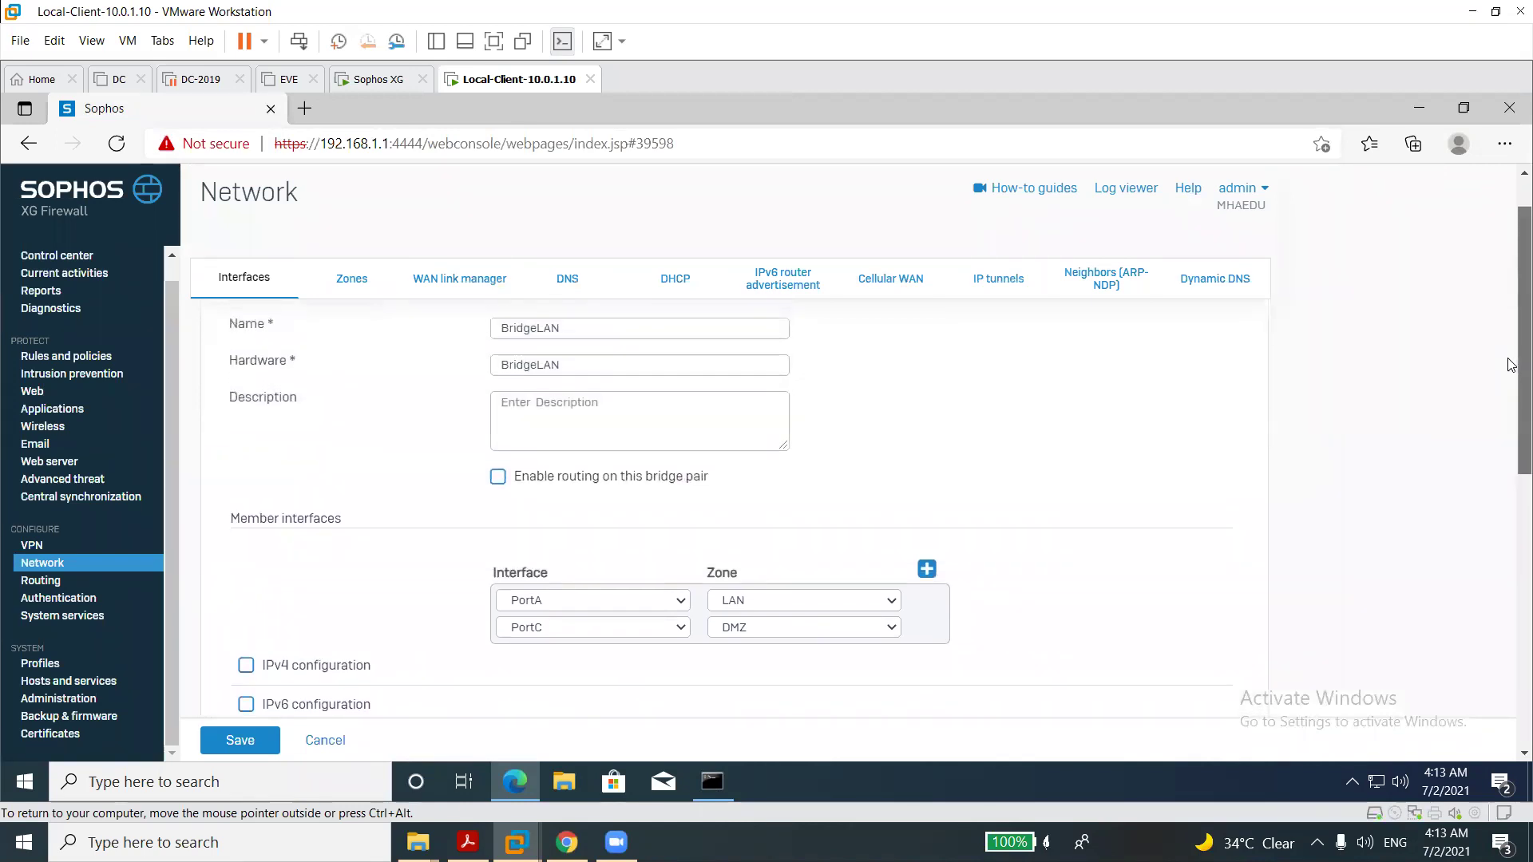
scroll(1511, 347, "up", 1)
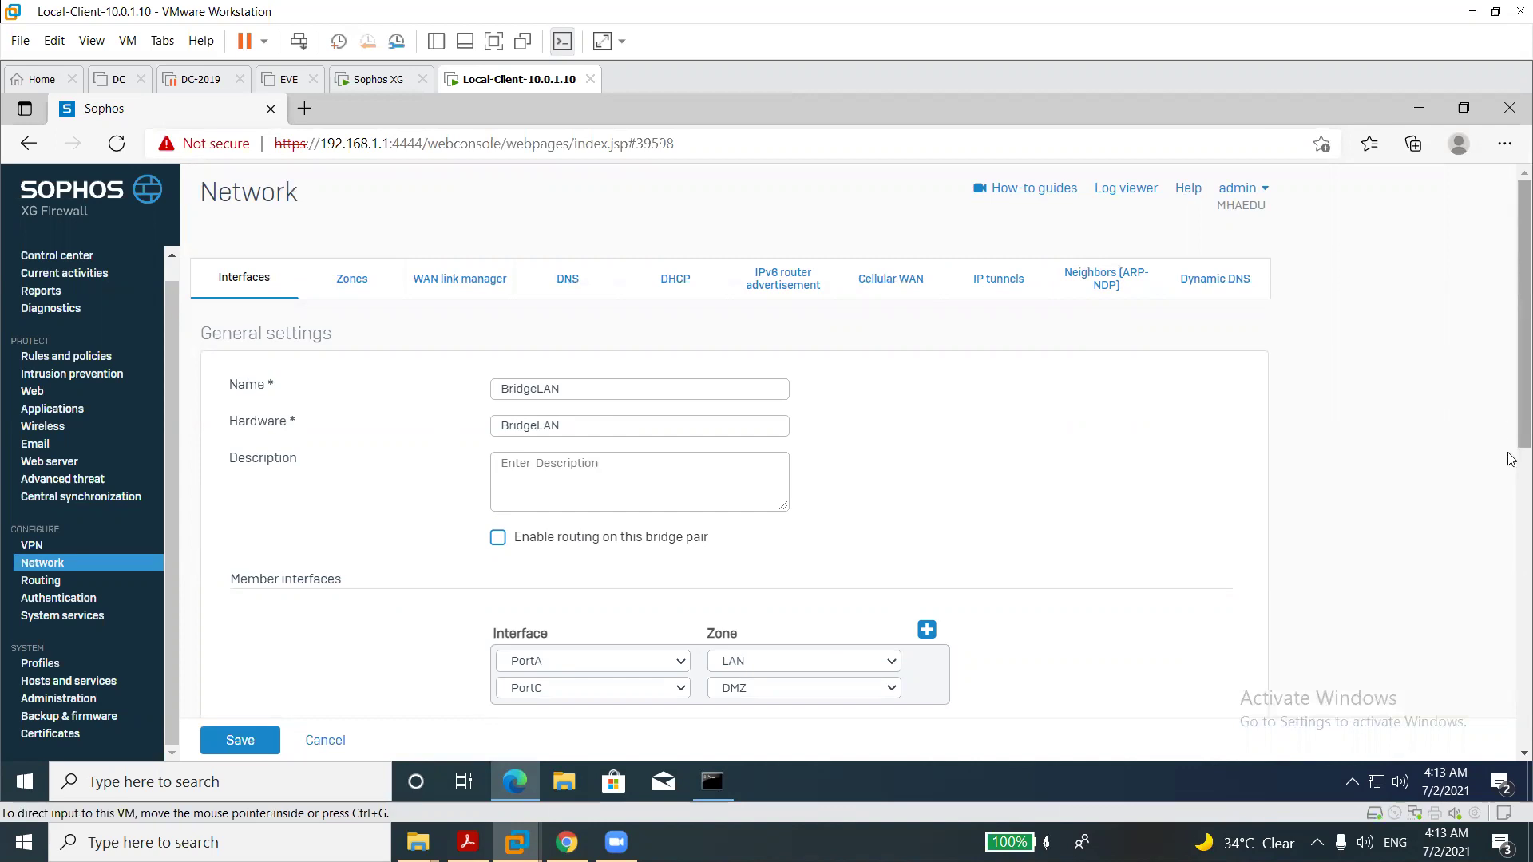
scroll(1511, 551, "down", 8)
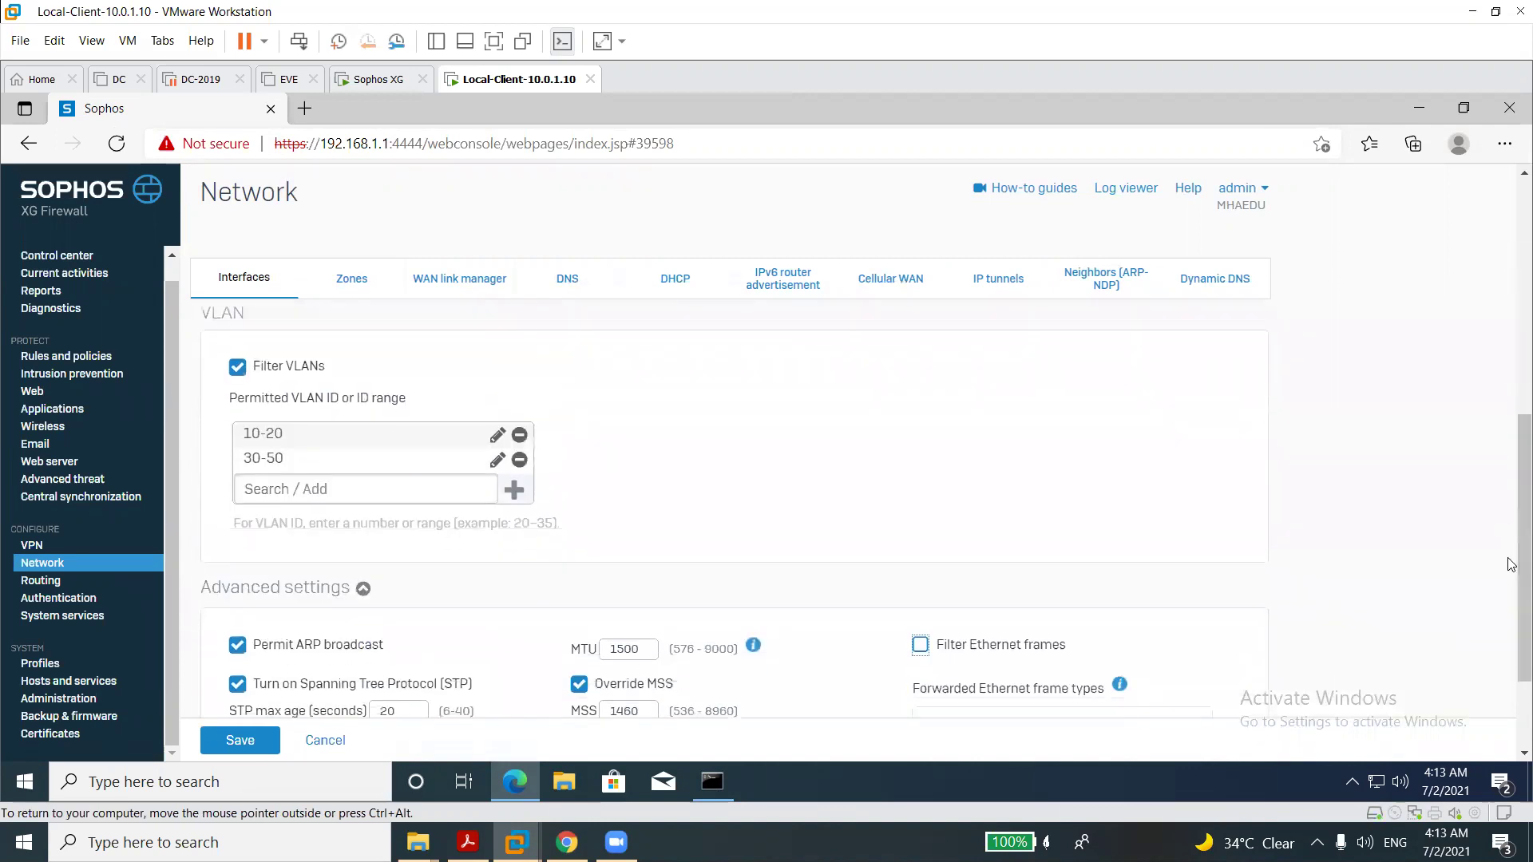
scroll(1508, 551, "up", 4)
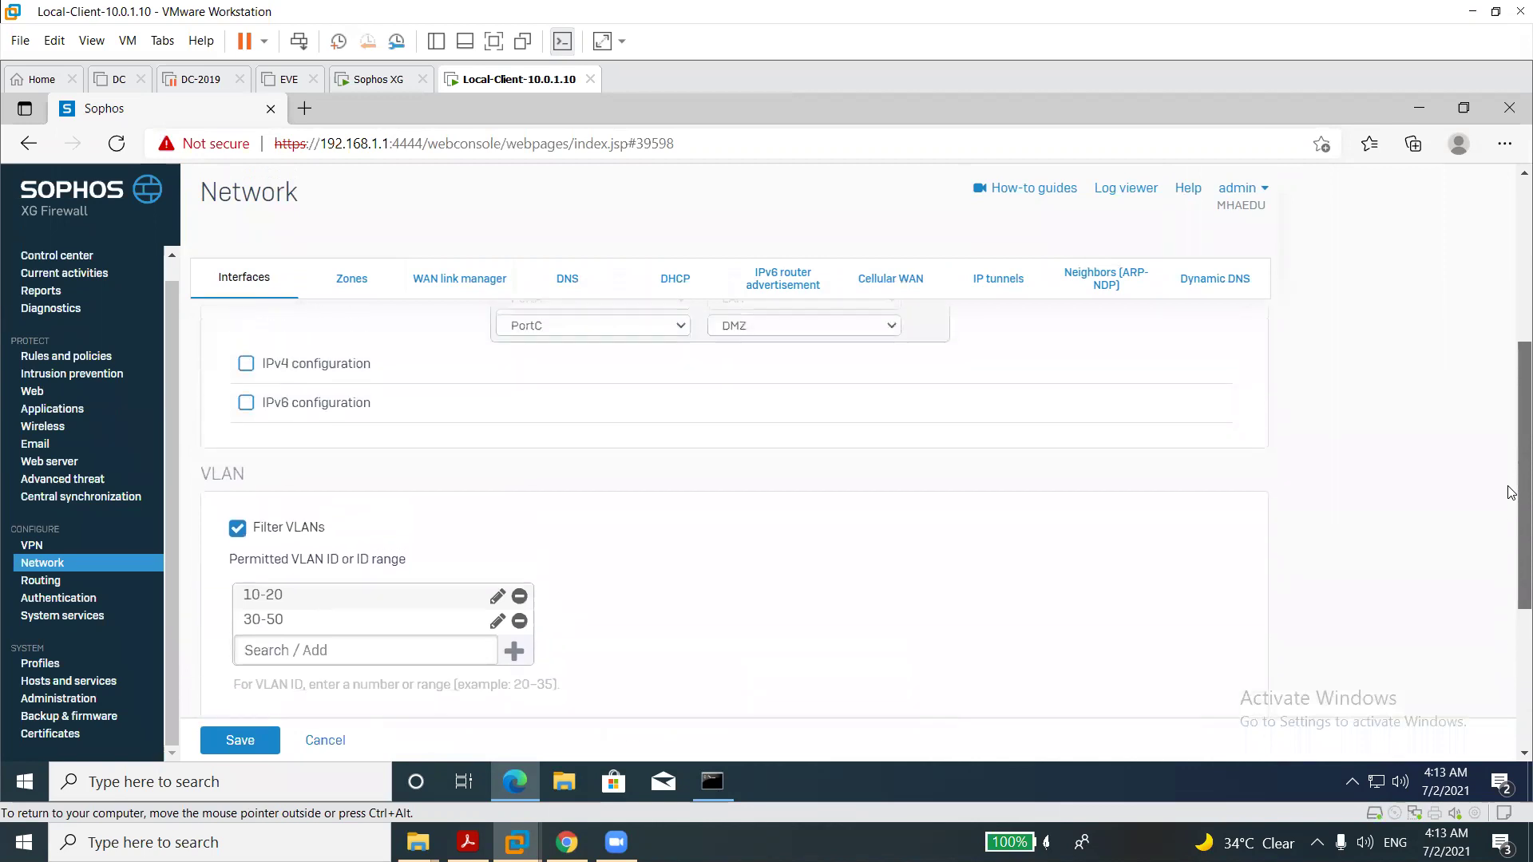
scroll(1493, 415, "up", 2)
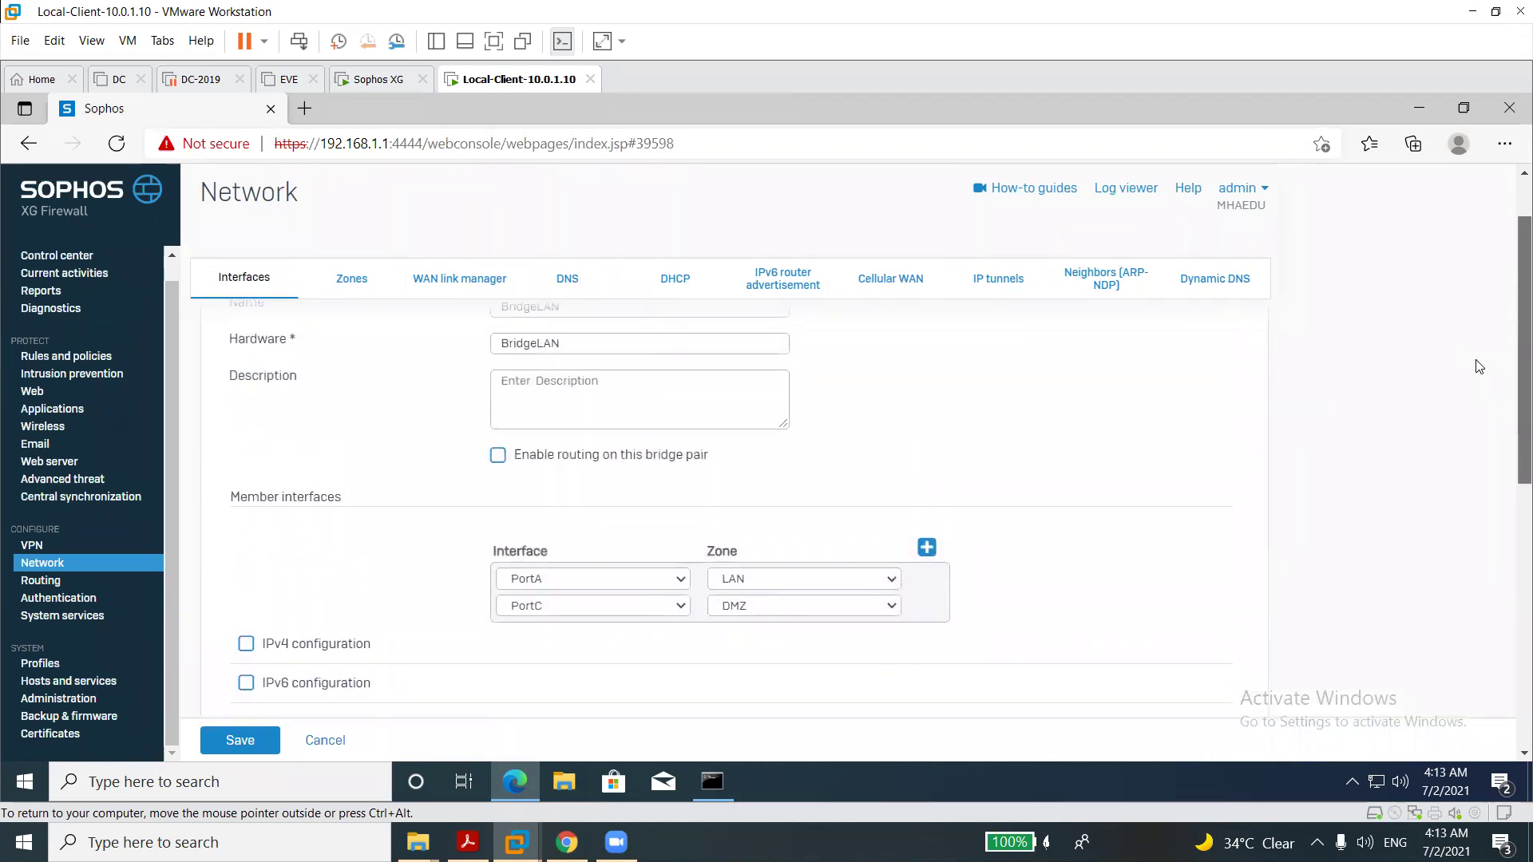
scroll(1477, 355, "up", 1)
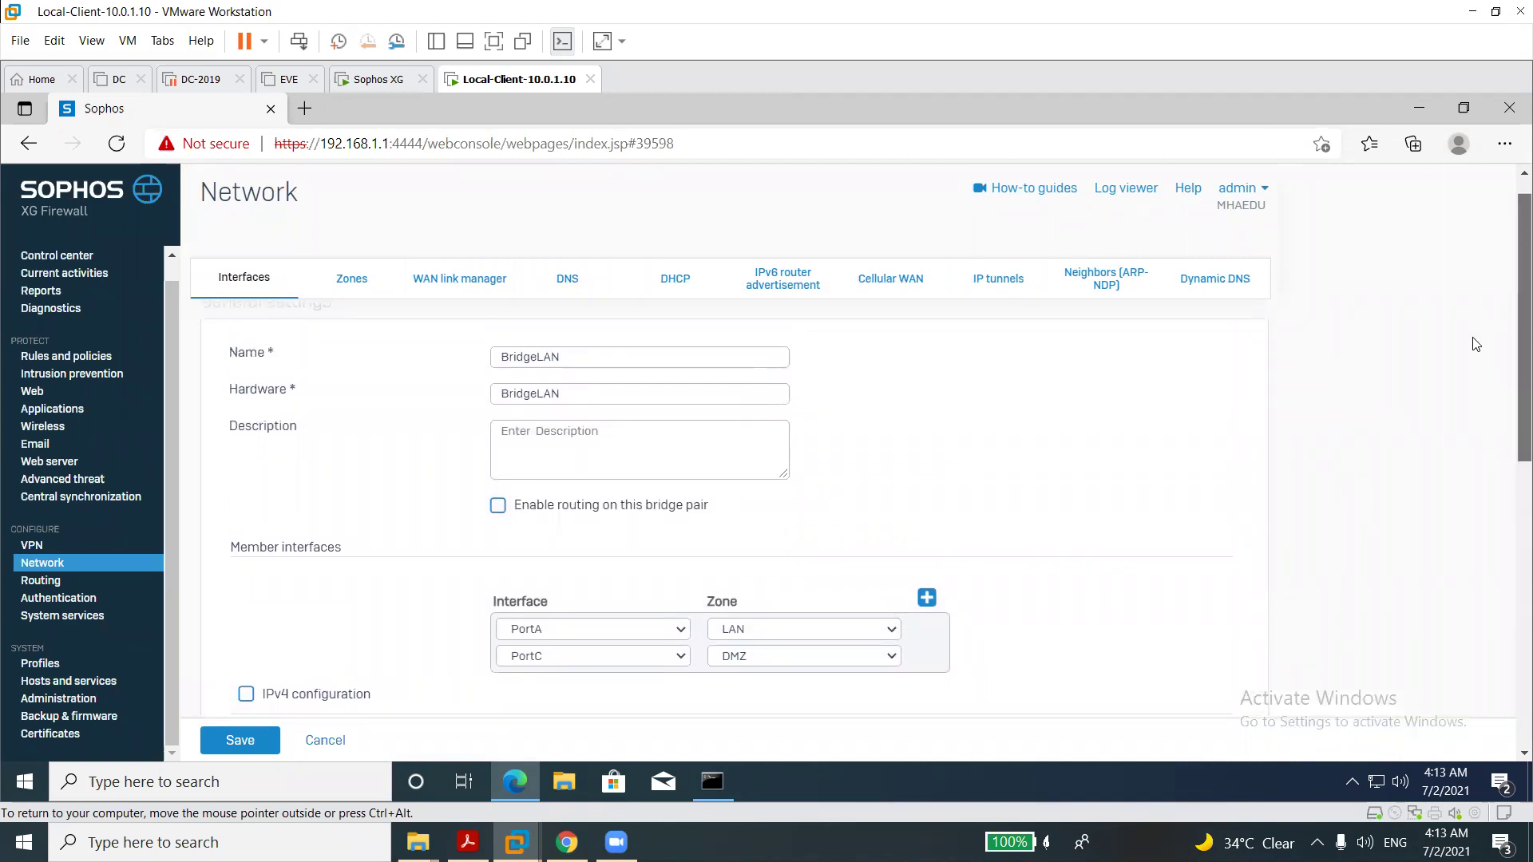
scroll(1501, 447, "down", 8)
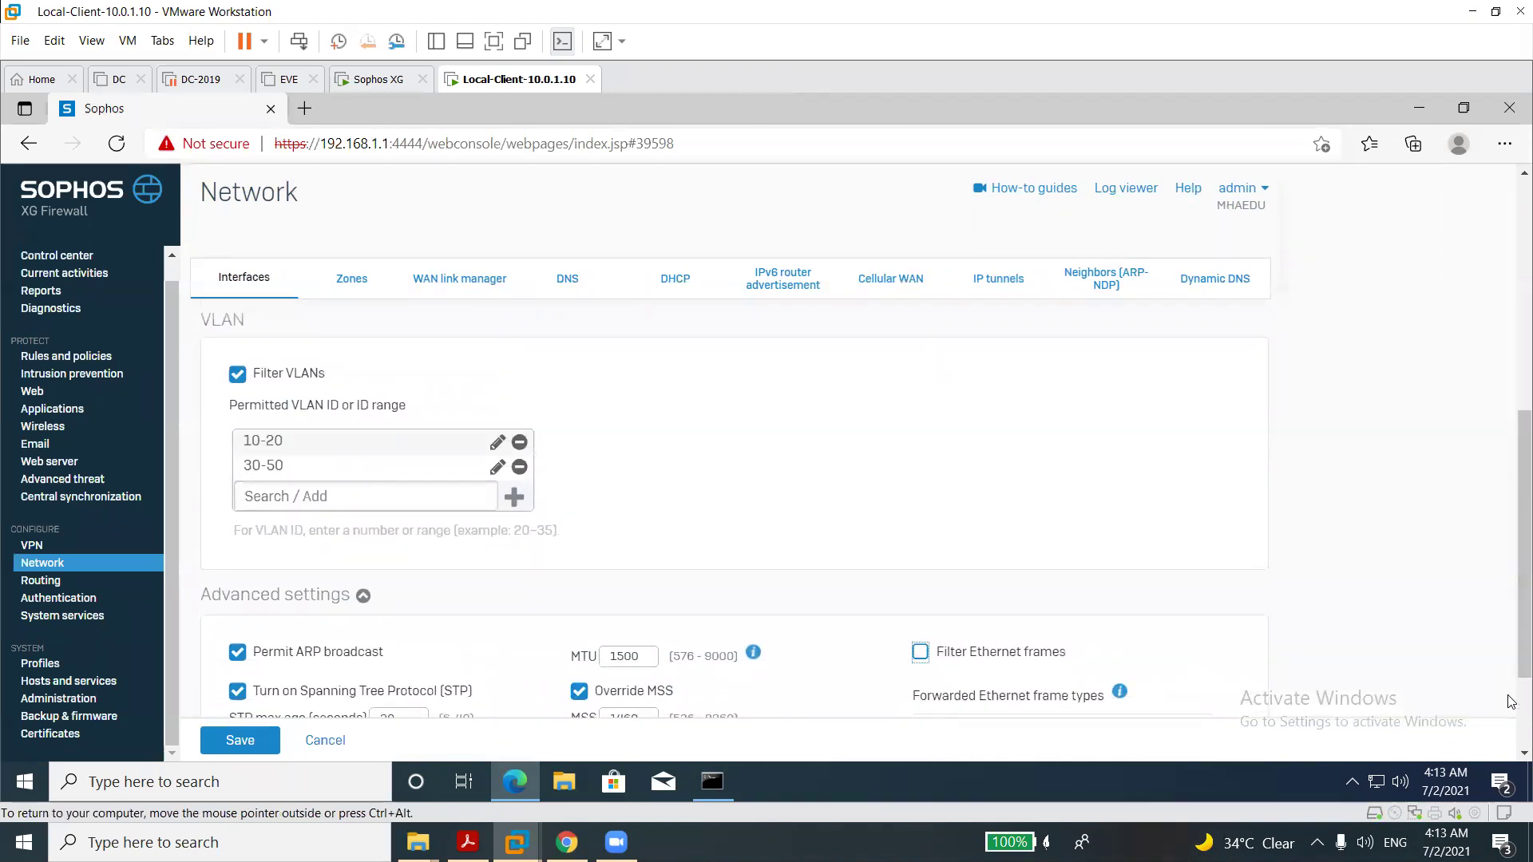
scroll(1513, 703, "down", 3)
left_click(239, 740)
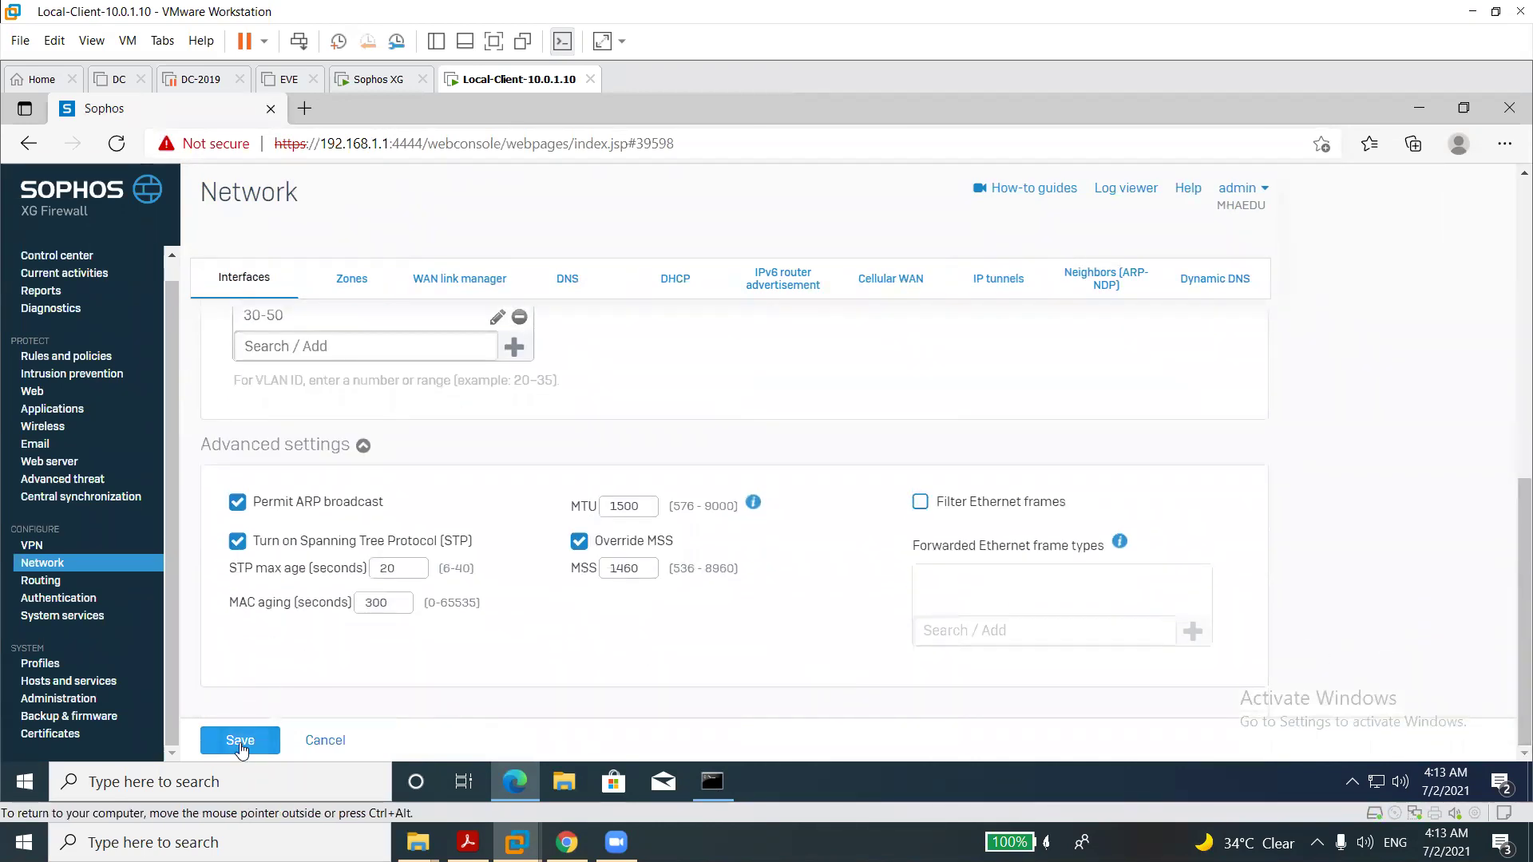
left_click(675, 507)
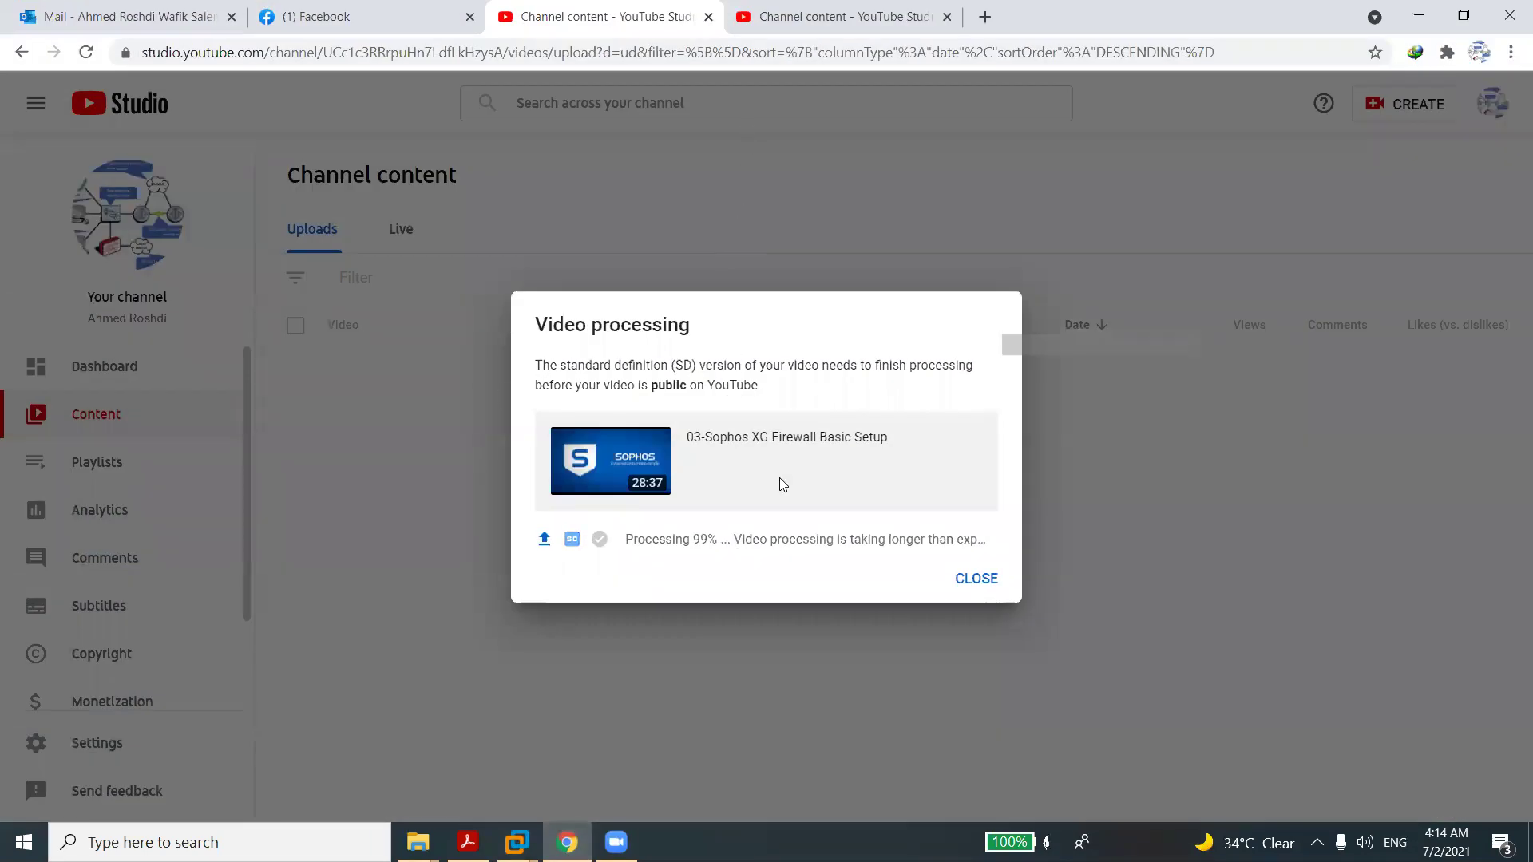
left_click(980, 17)
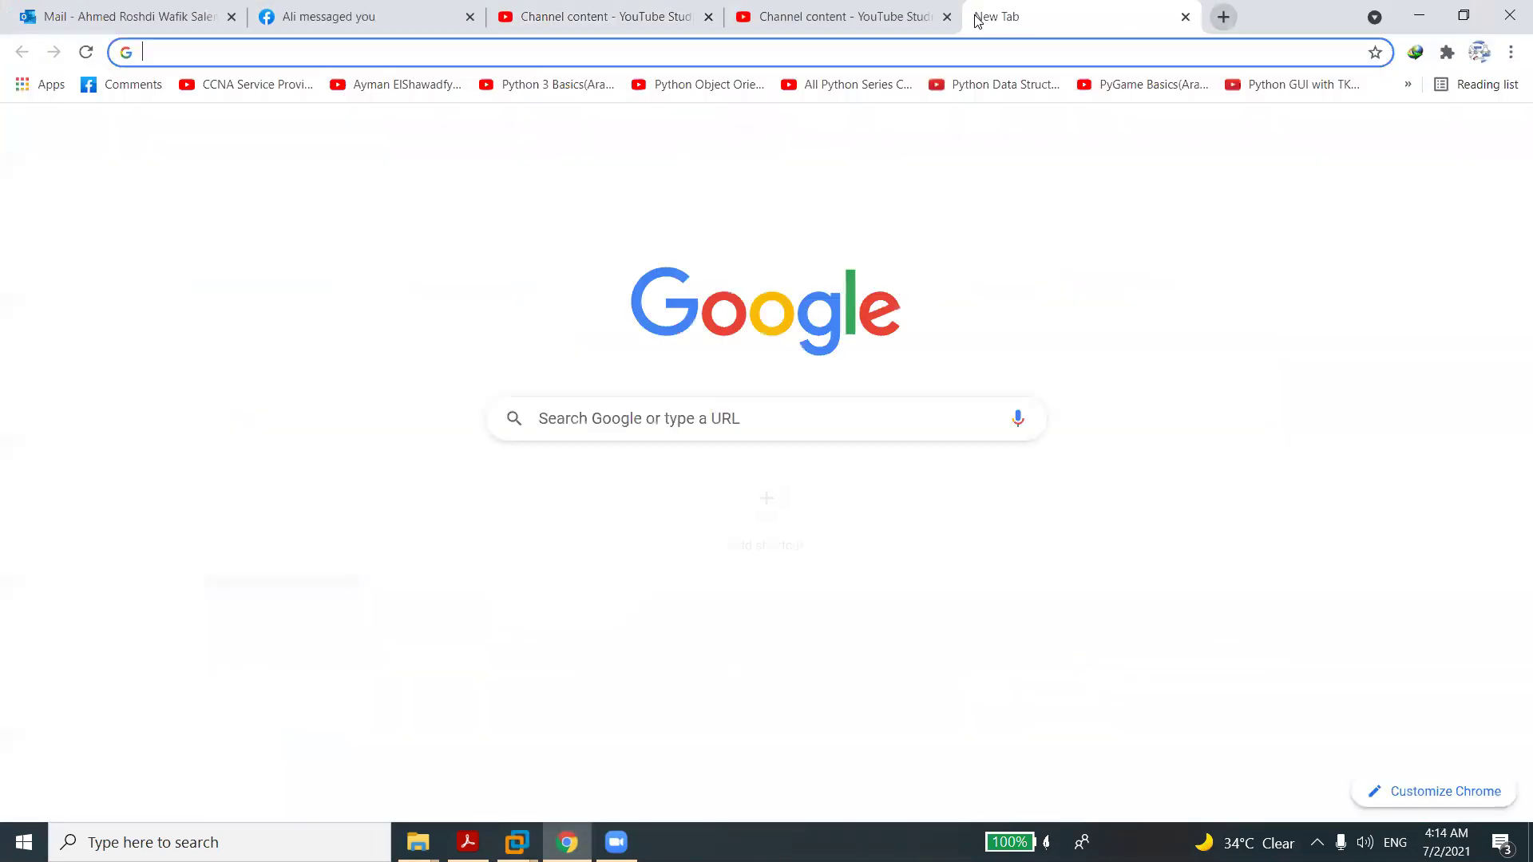
type("q")
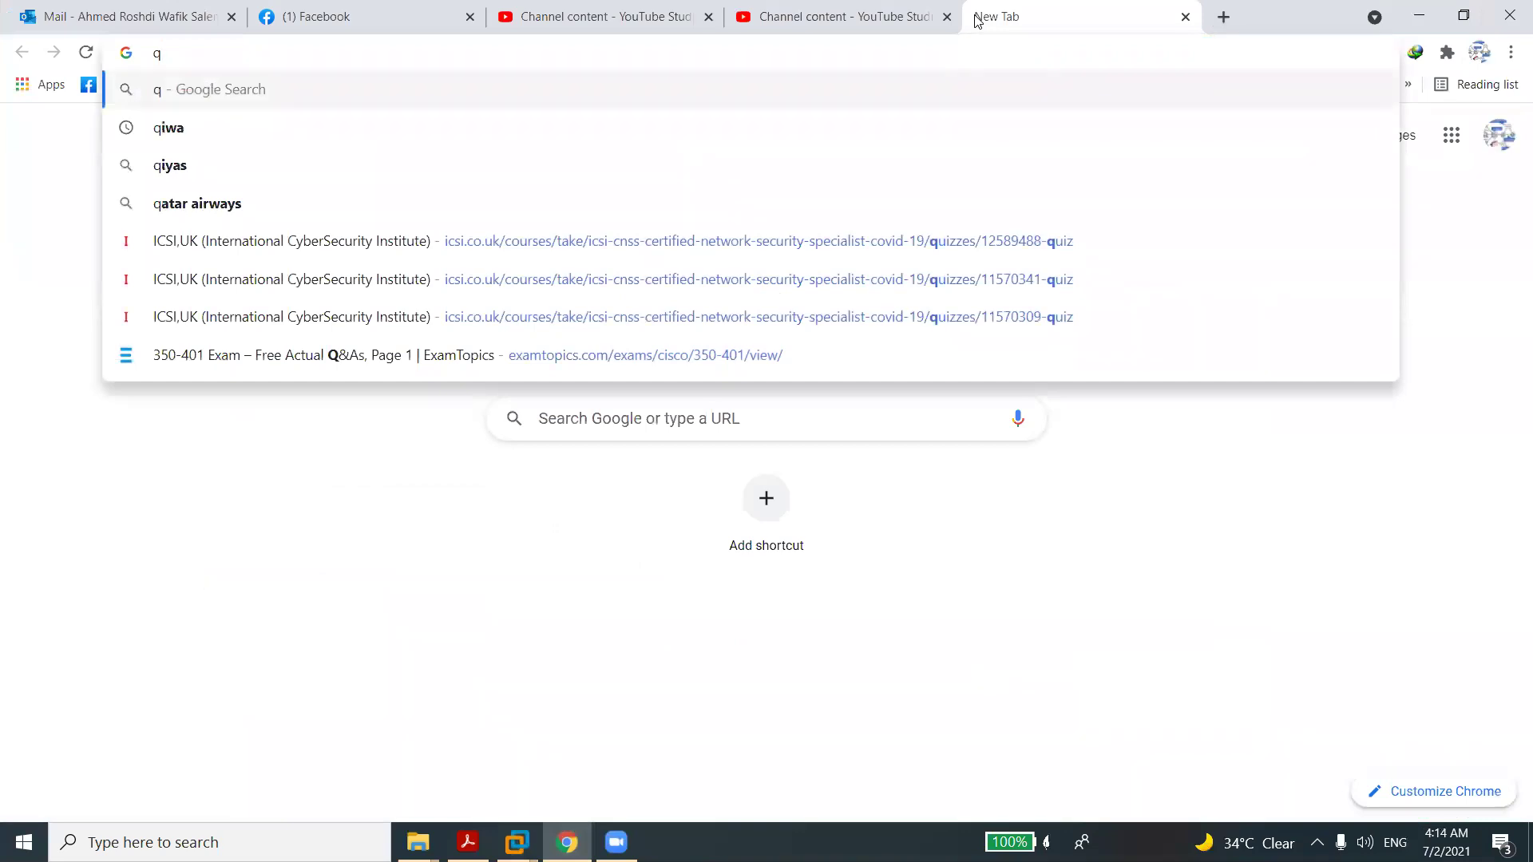
key("BackSpace")
type("192")
key("BackSpace")
key("BackSpace")
key("BackSpace")
key("BackSpace")
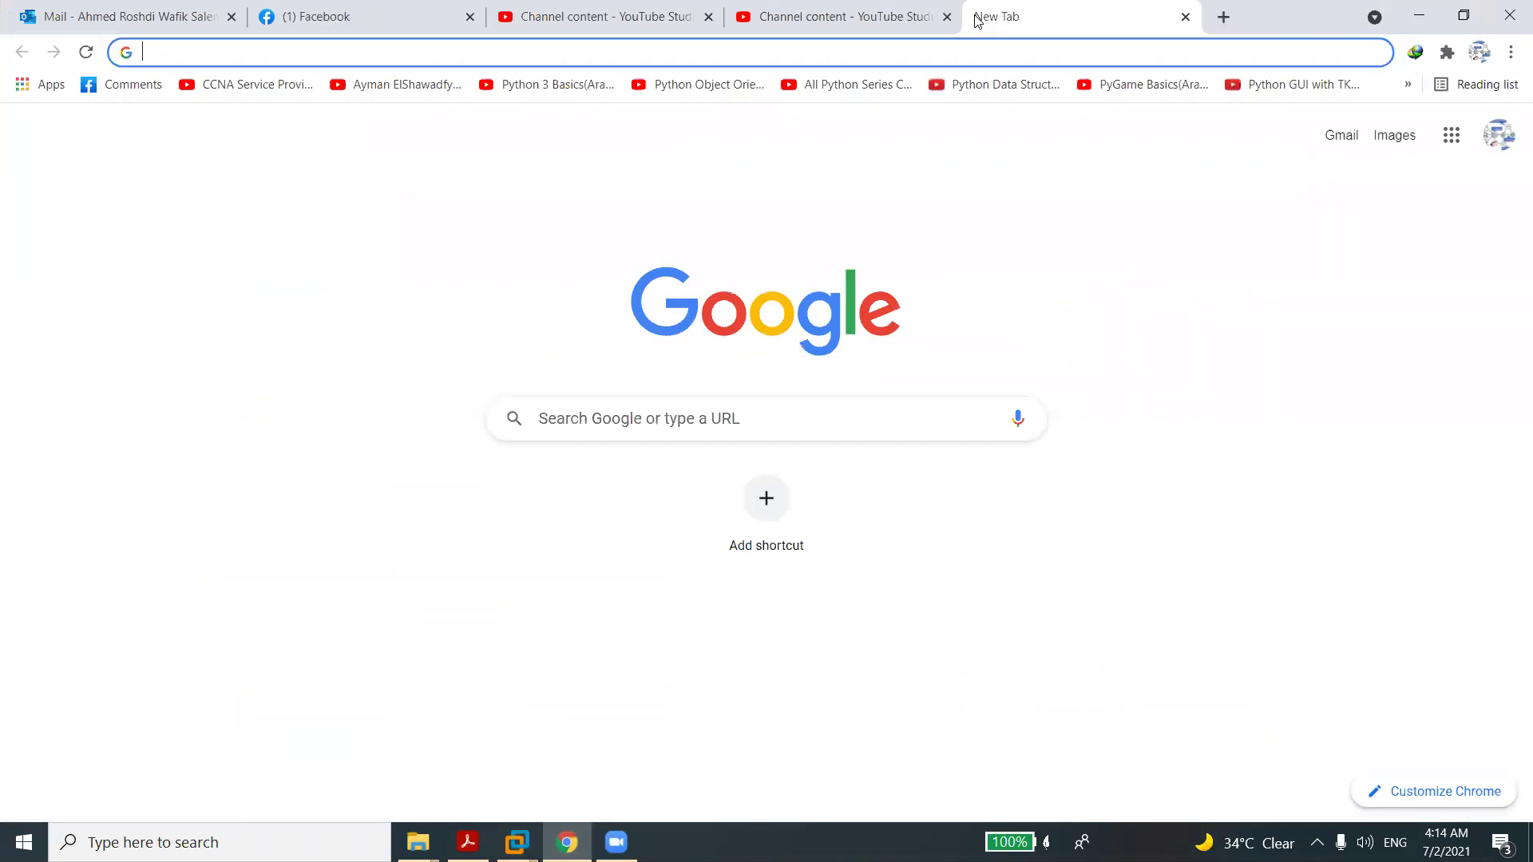
type("https://")
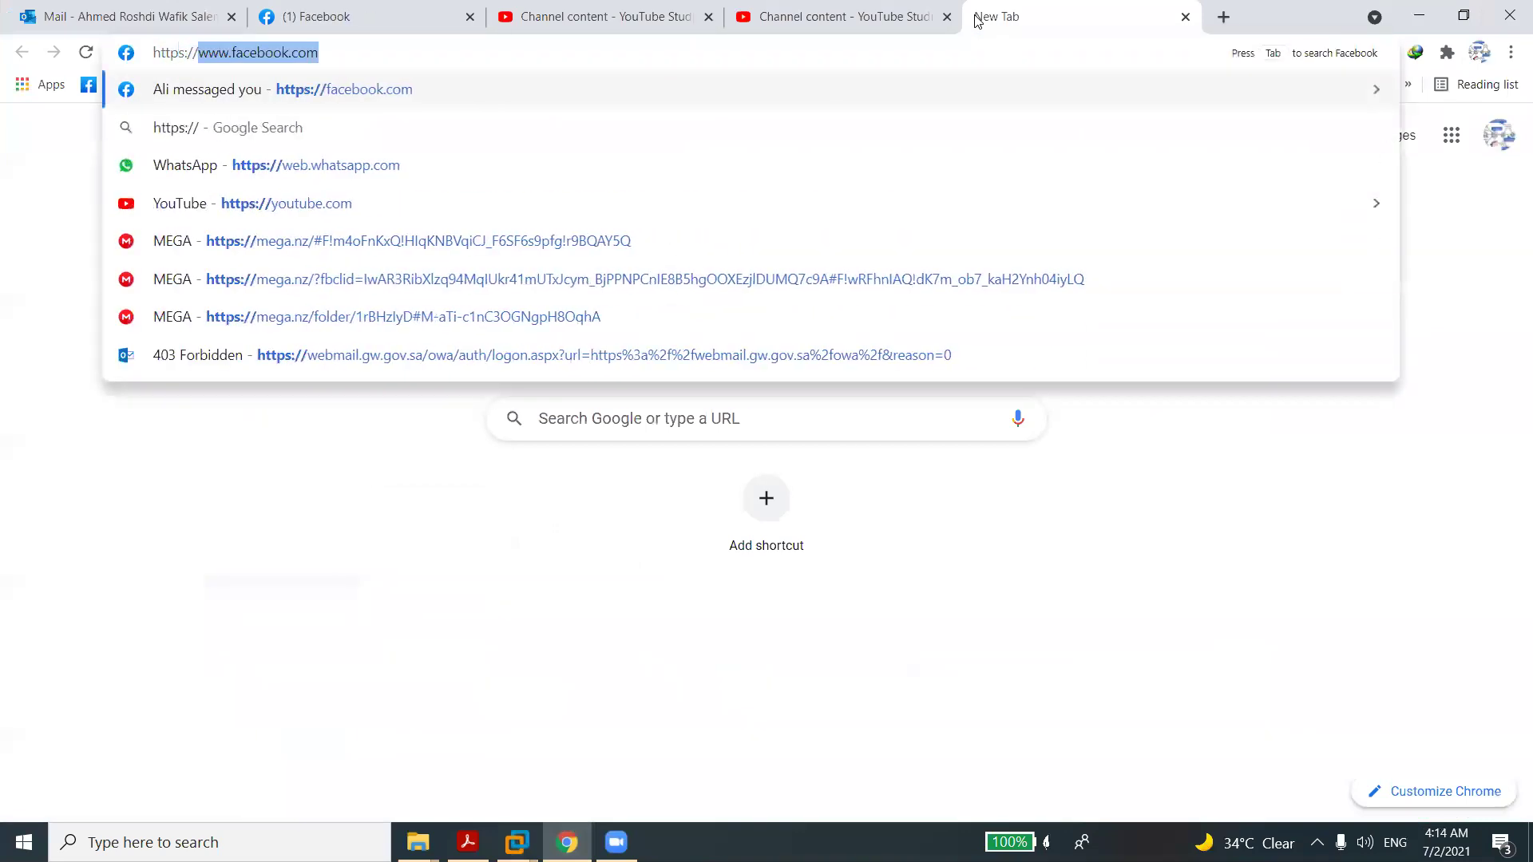
type("192")
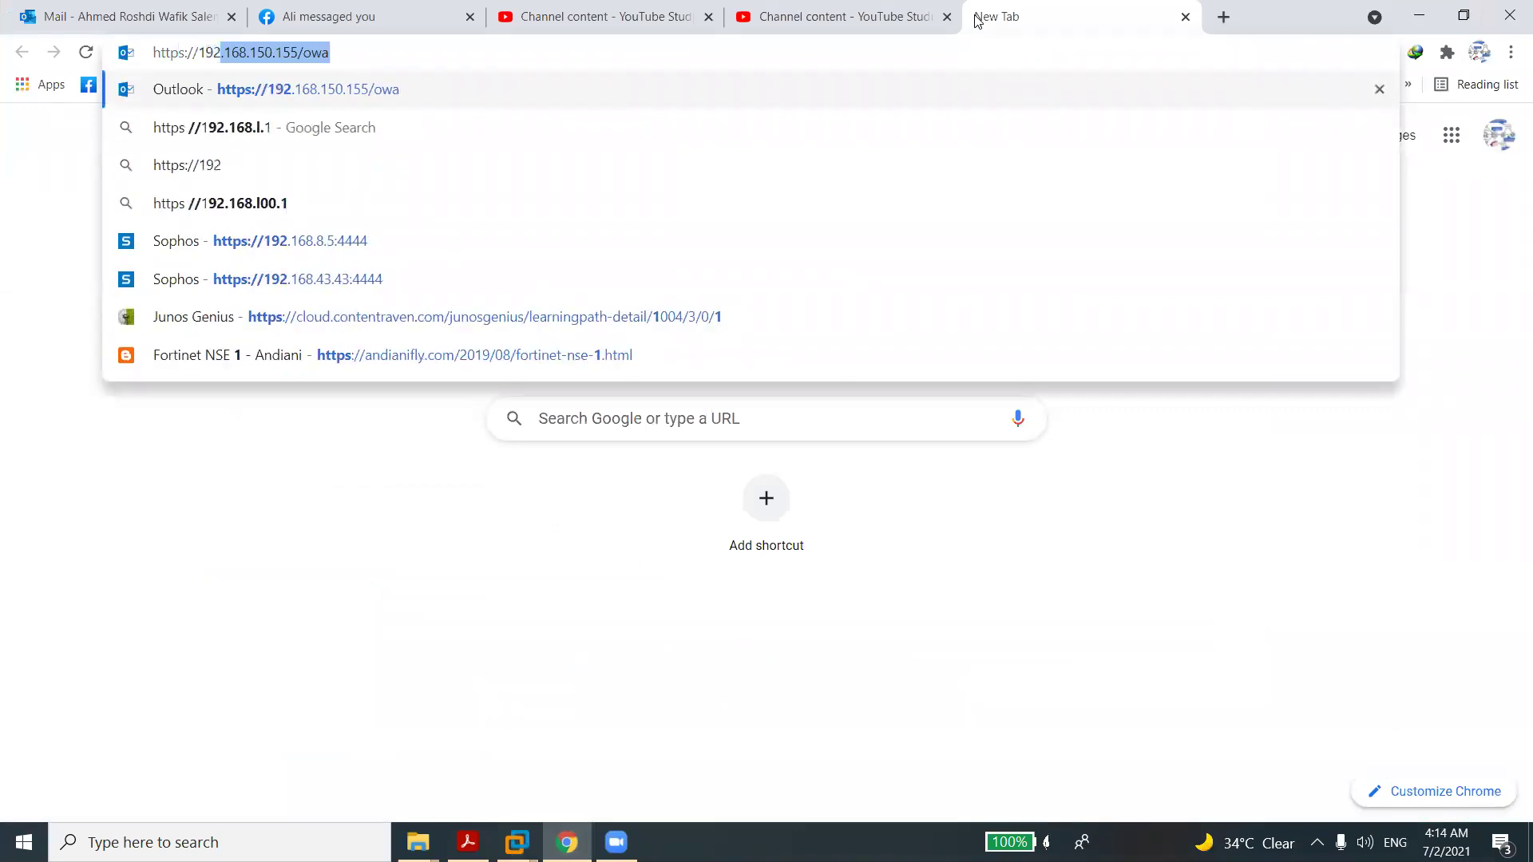
type(".168.")
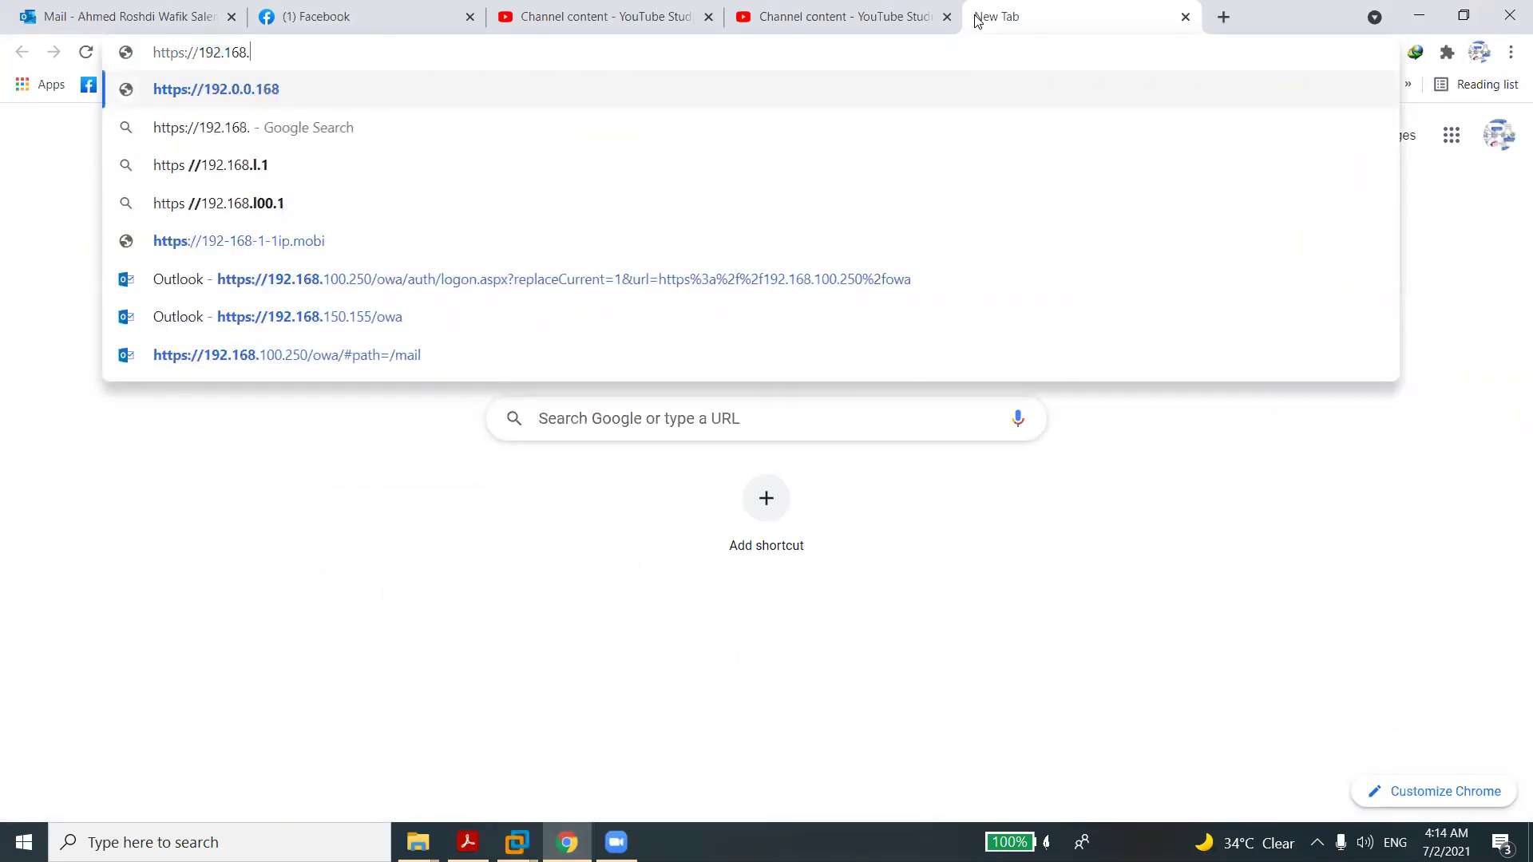
type("43.29")
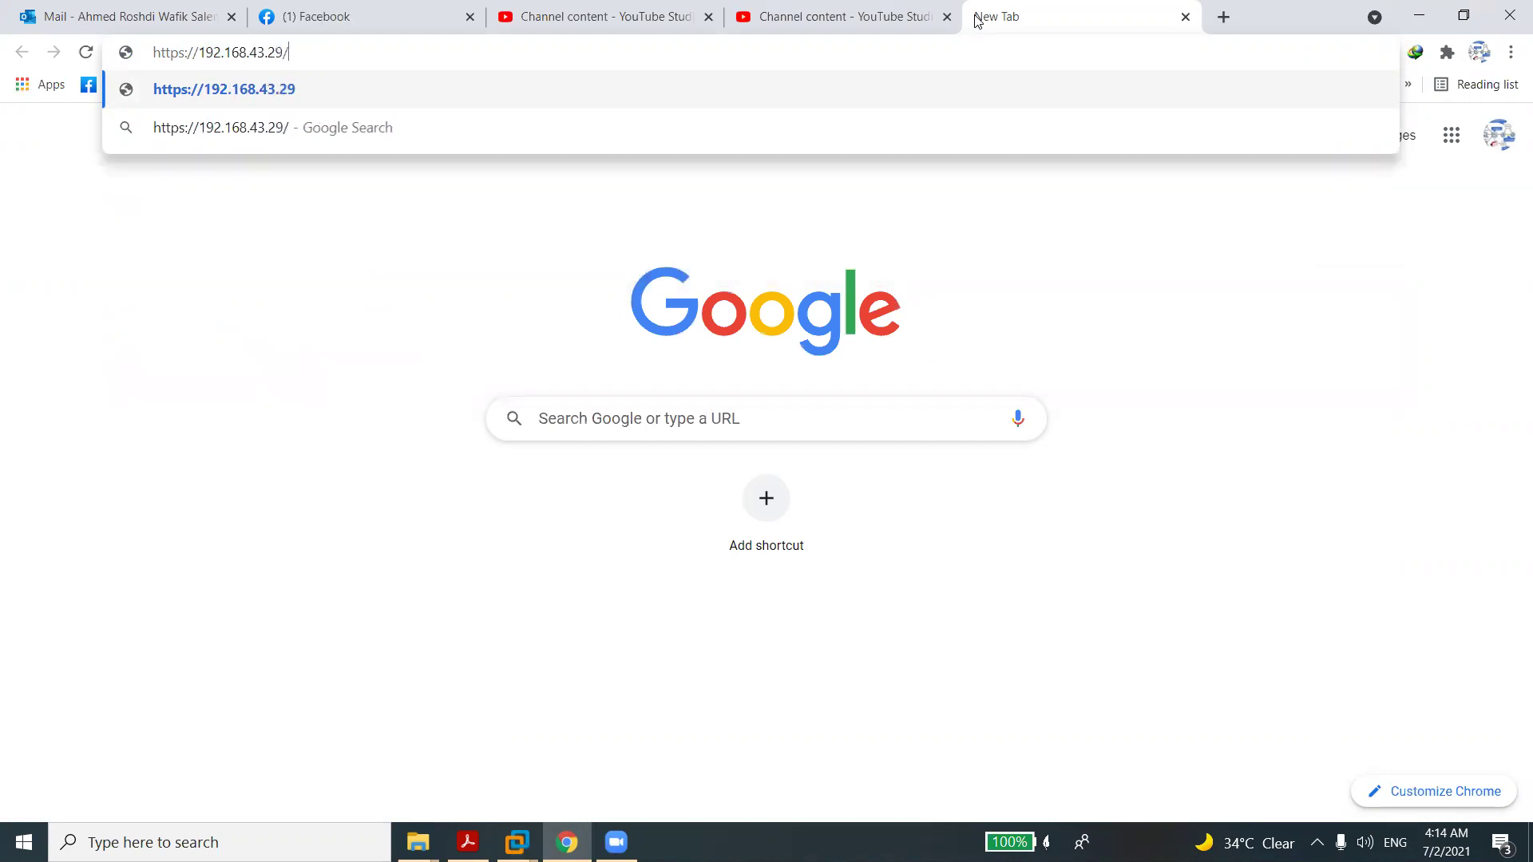
type(":4444")
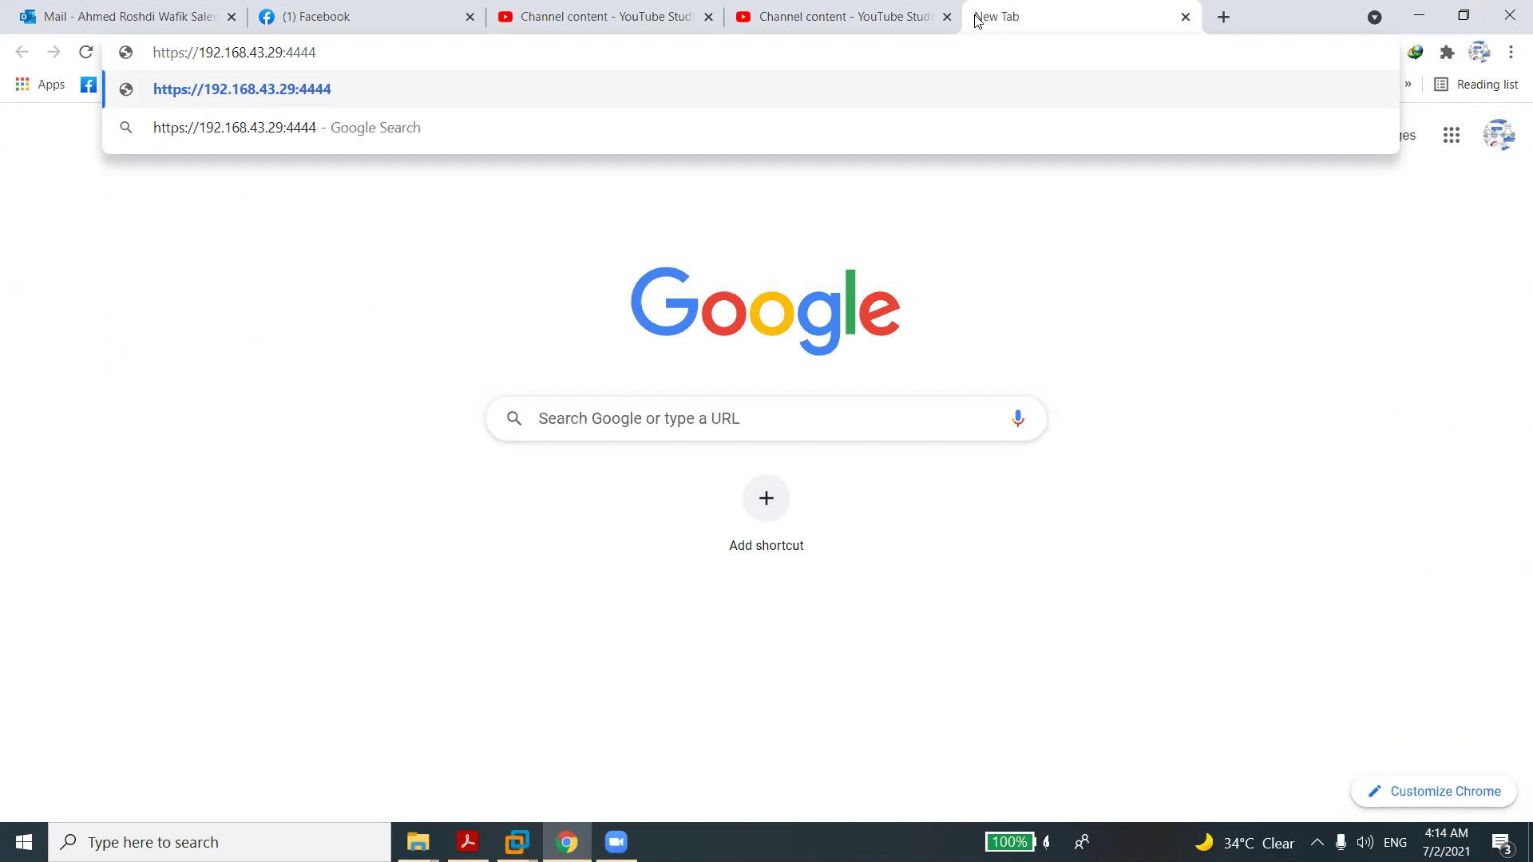
key("Return")
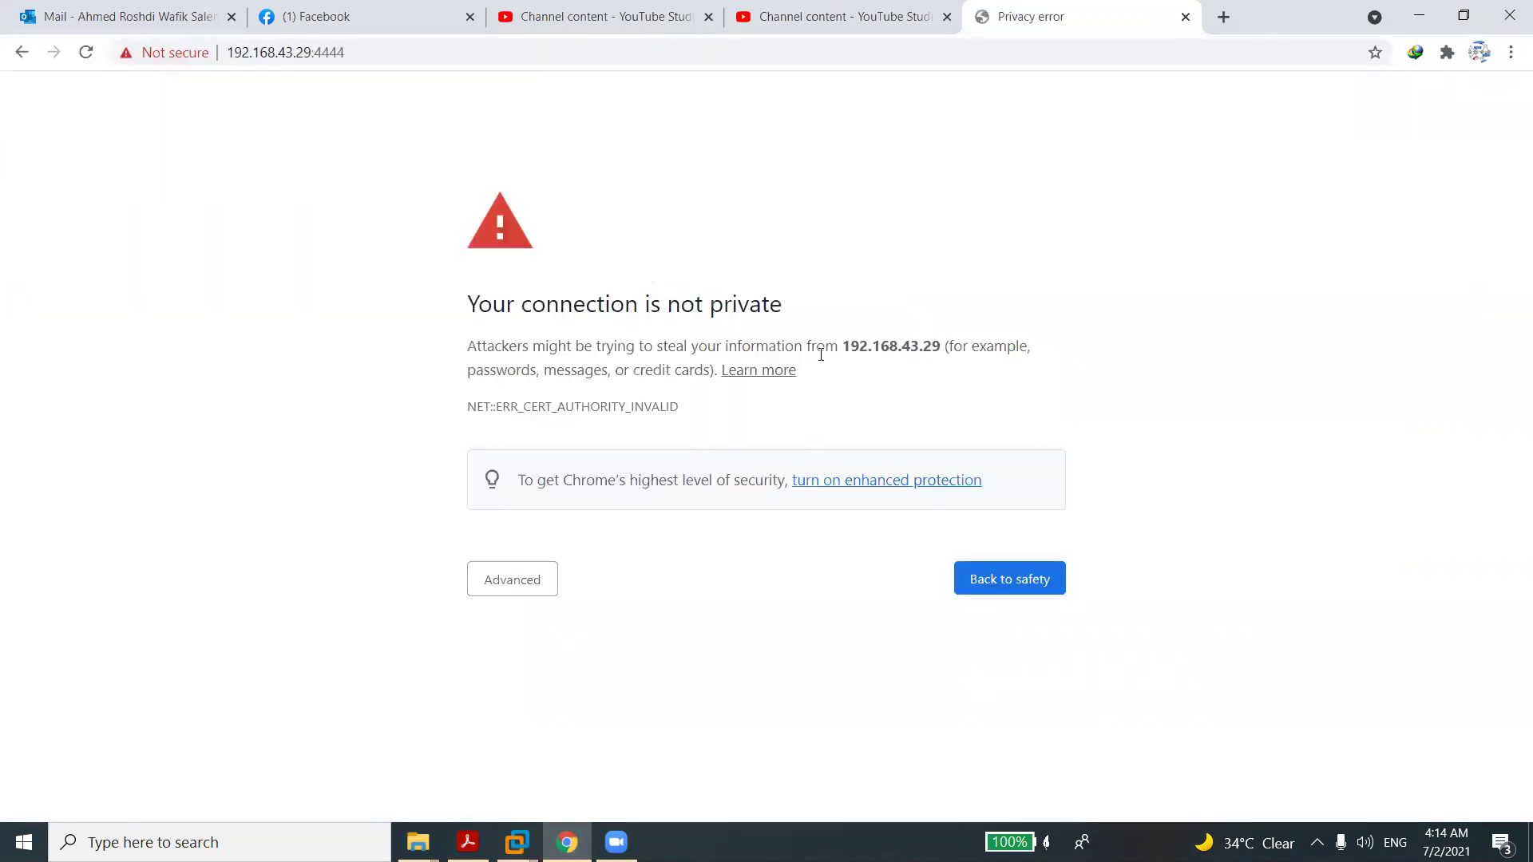
left_click(527, 591)
left_click(548, 733)
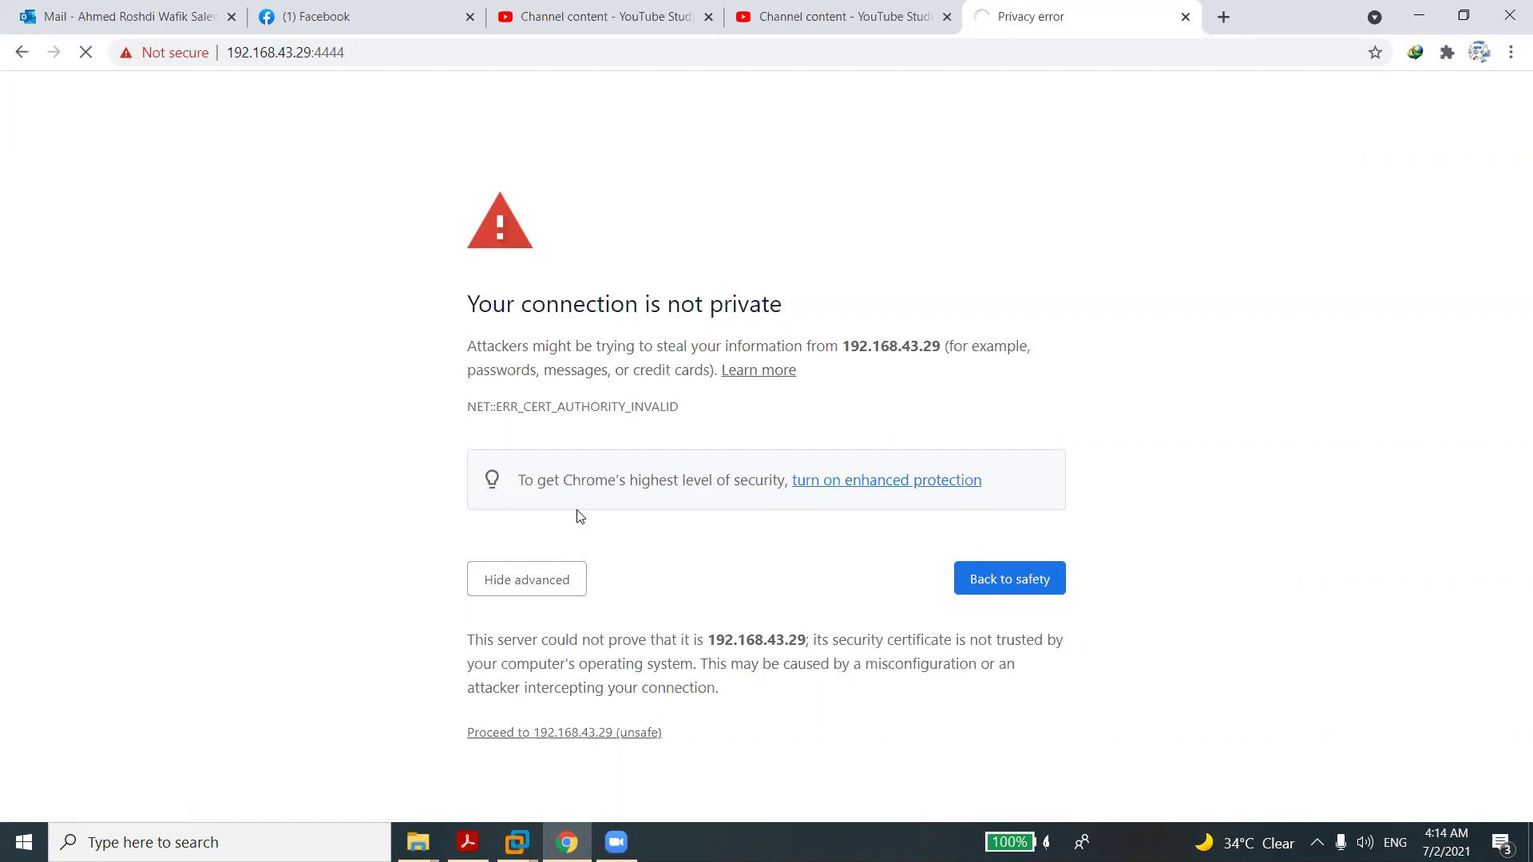
Log in as admin with the account password and the captcha code.
type("admin")
key("Tab")
type("*************")
key("Tab")
type("bopw63")
key("Return")
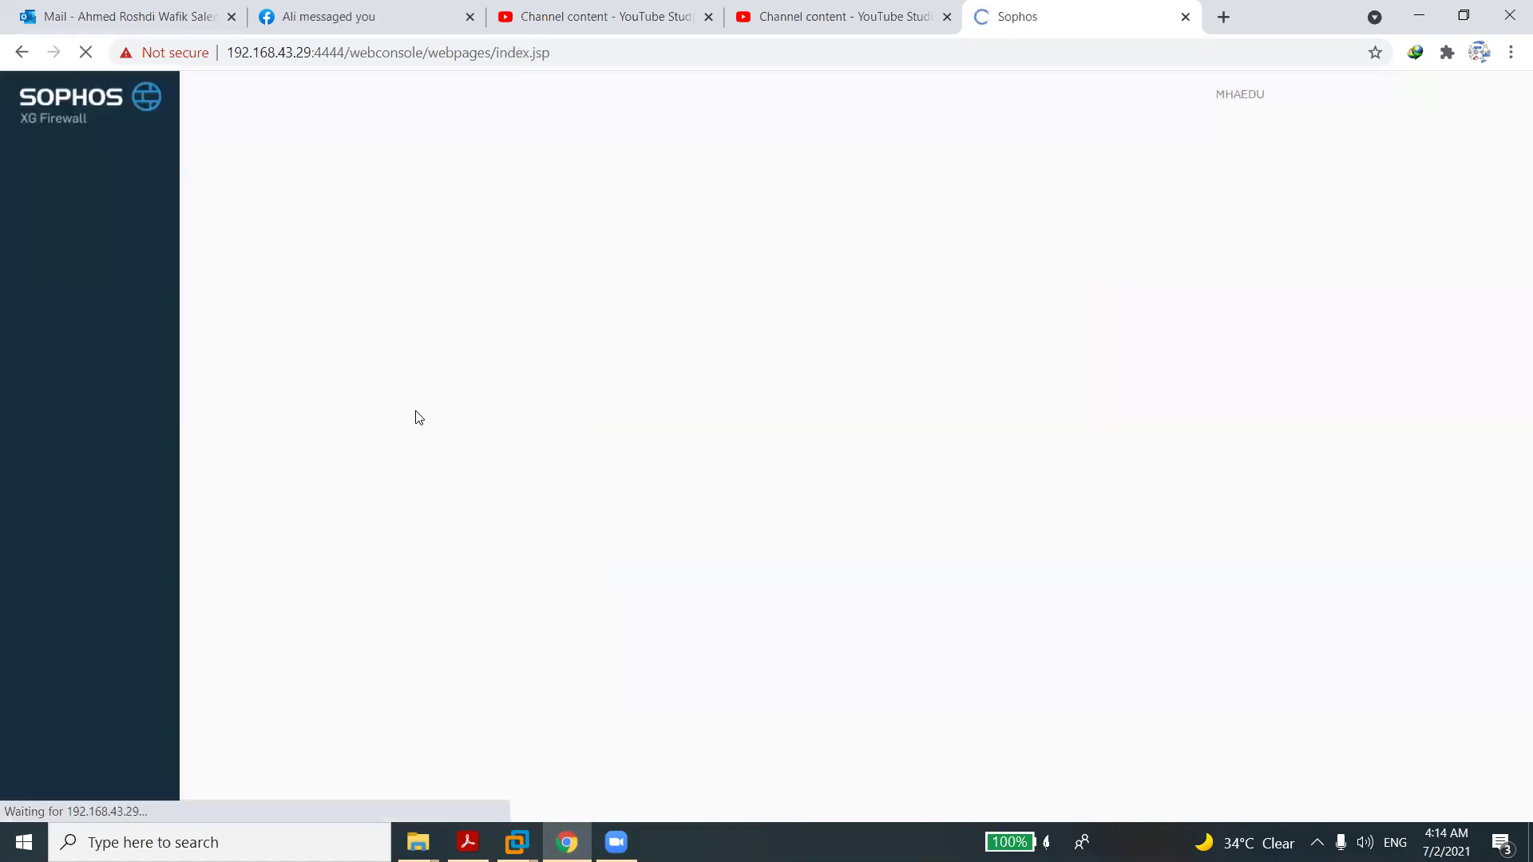
mouse_move(517, 842)
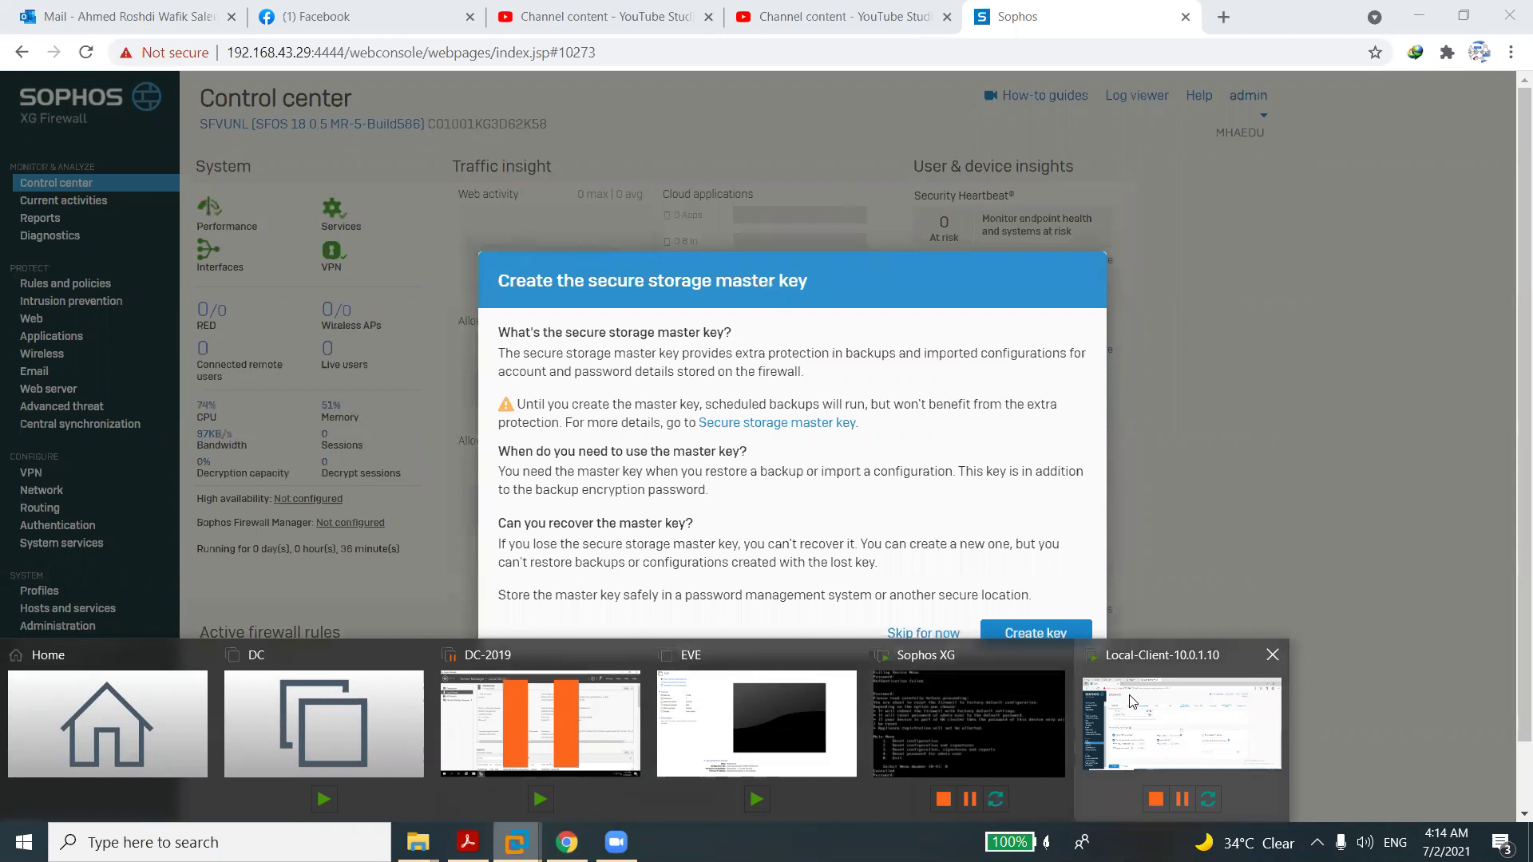
Back in the Chrome firewall session, skip creating the secure storage master key.
left_click(1181, 722)
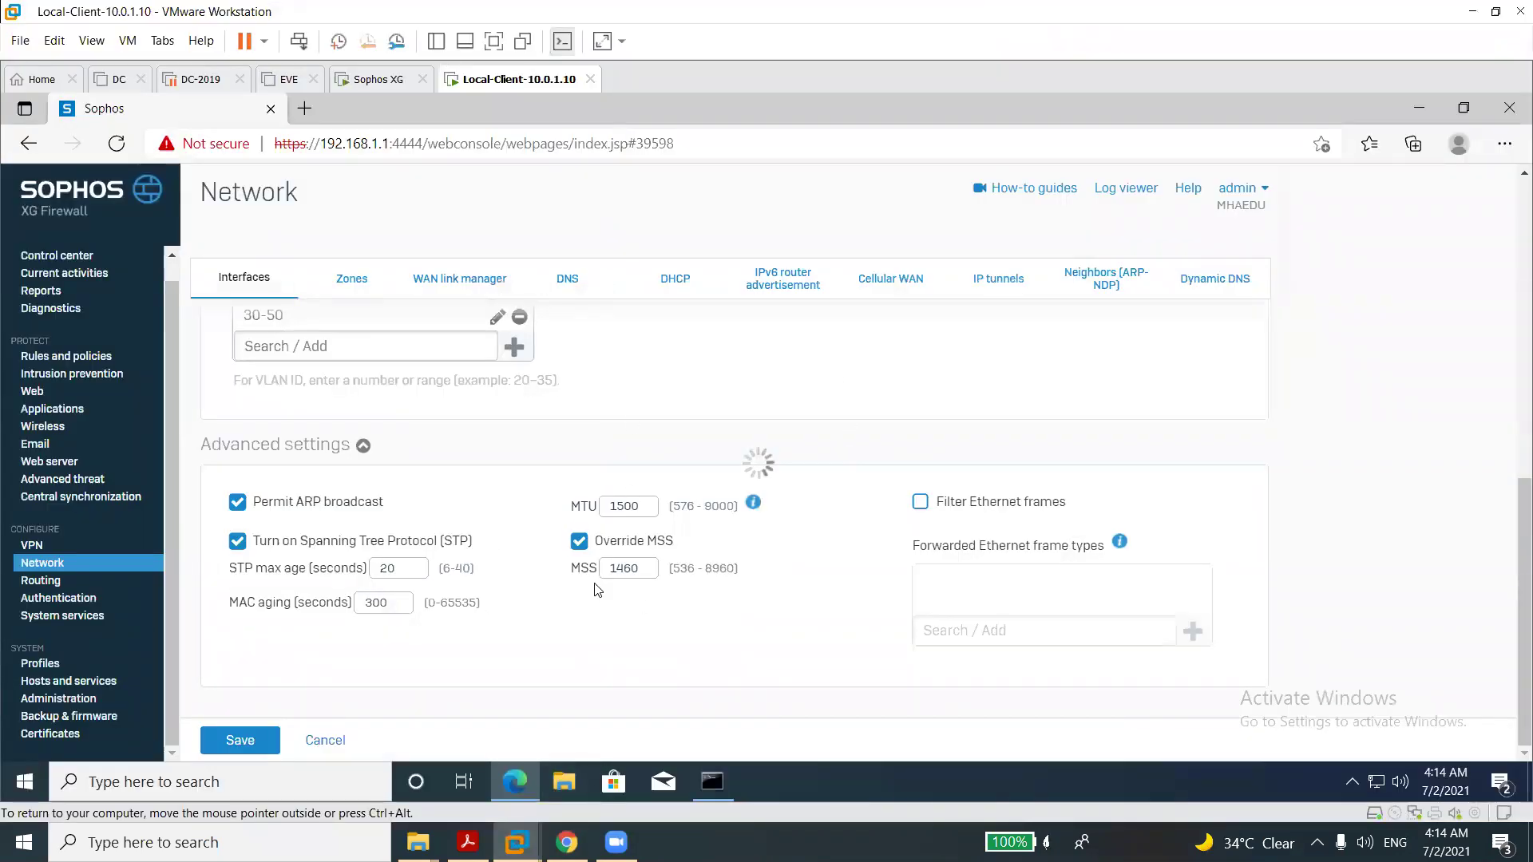
left_click(567, 842)
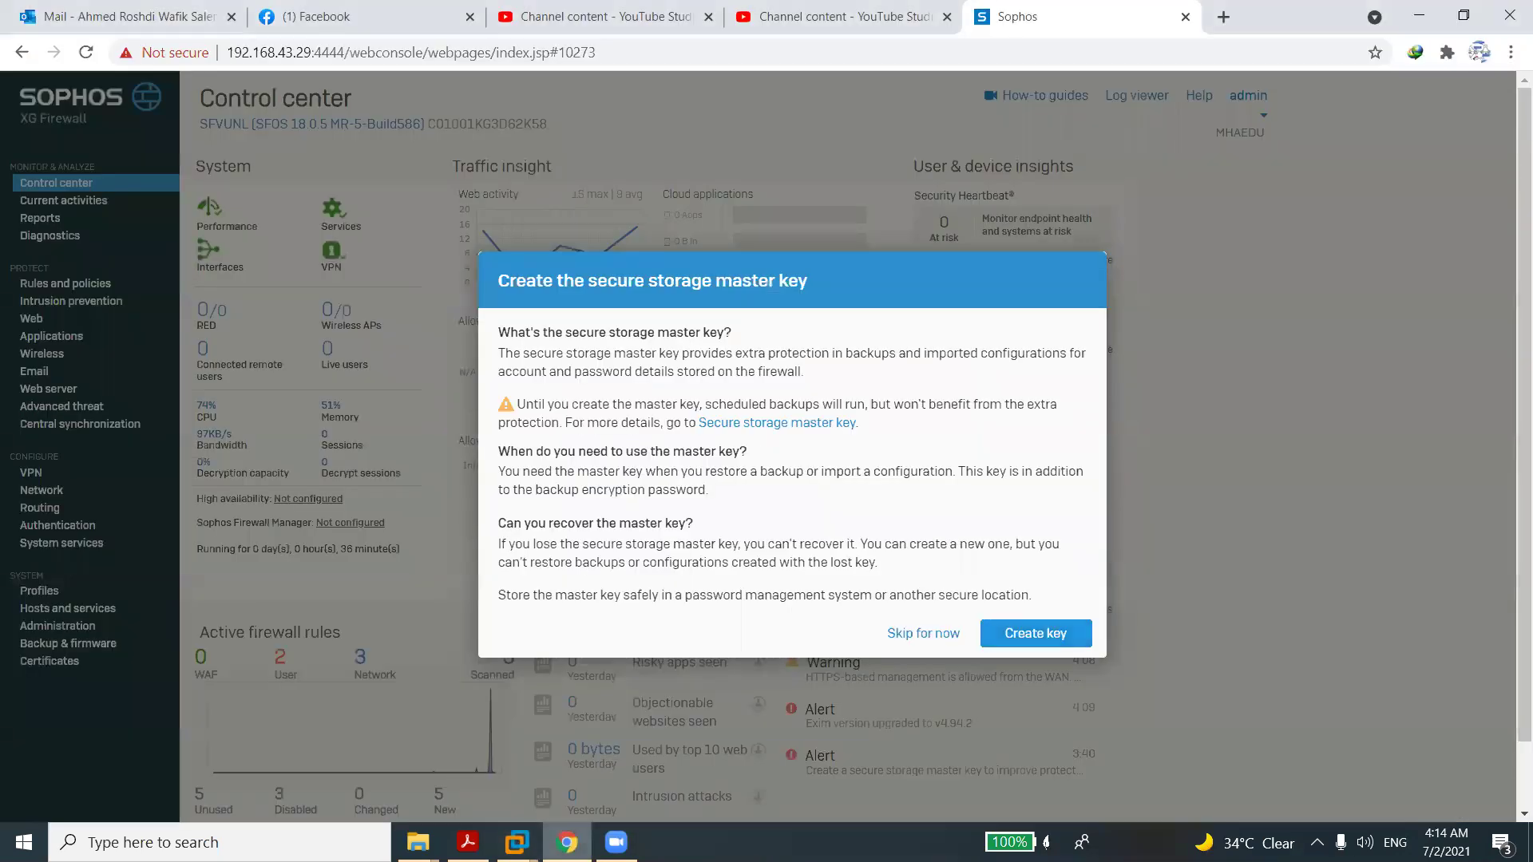
left_click(903, 634)
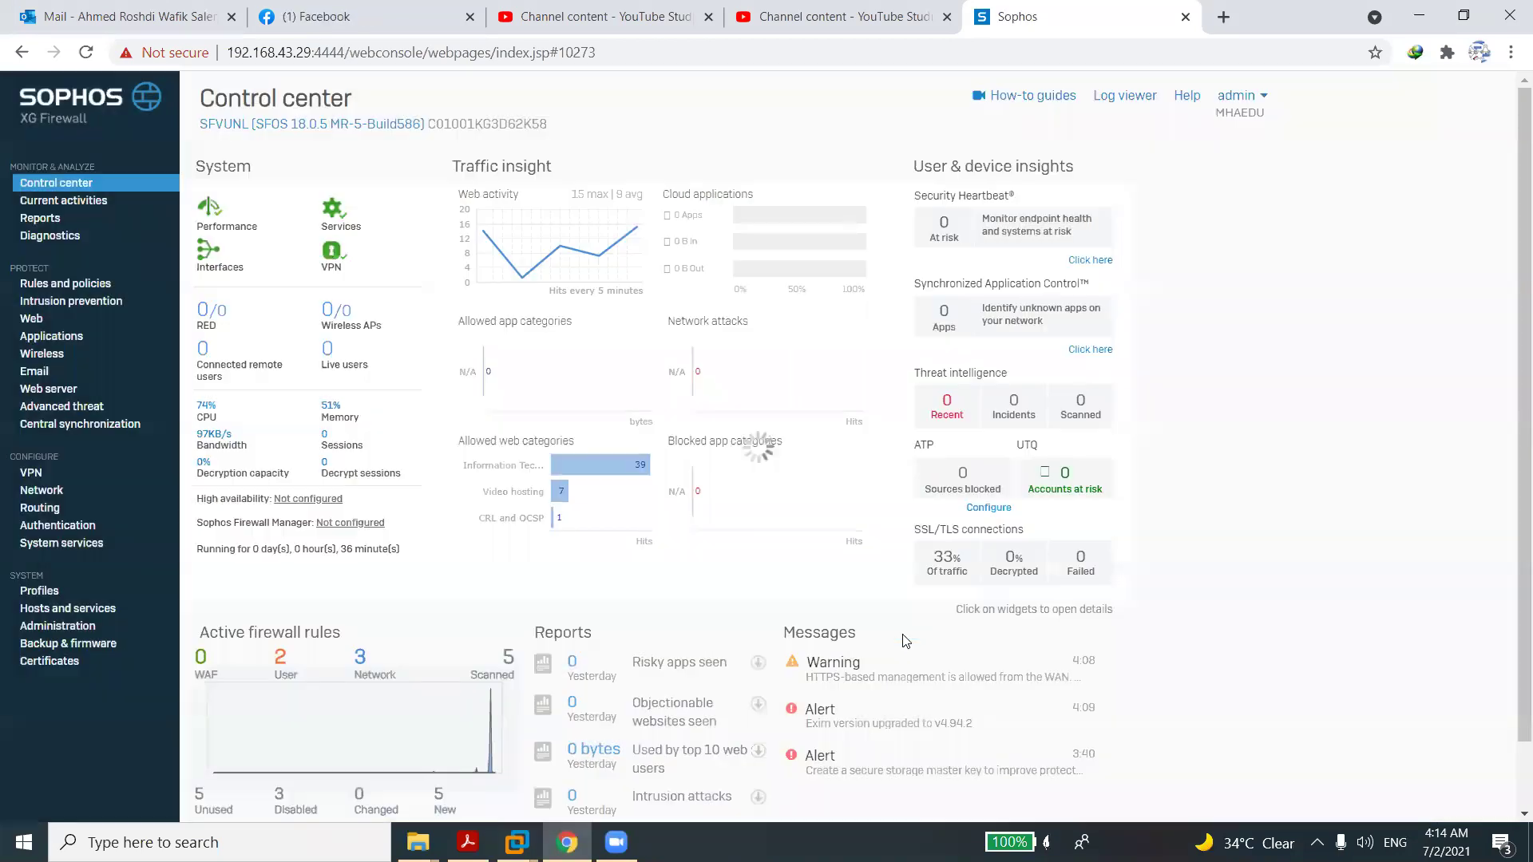
Check the Network interfaces list for BridgeLAN, then go to Rules and policies.
left_click(49, 490)
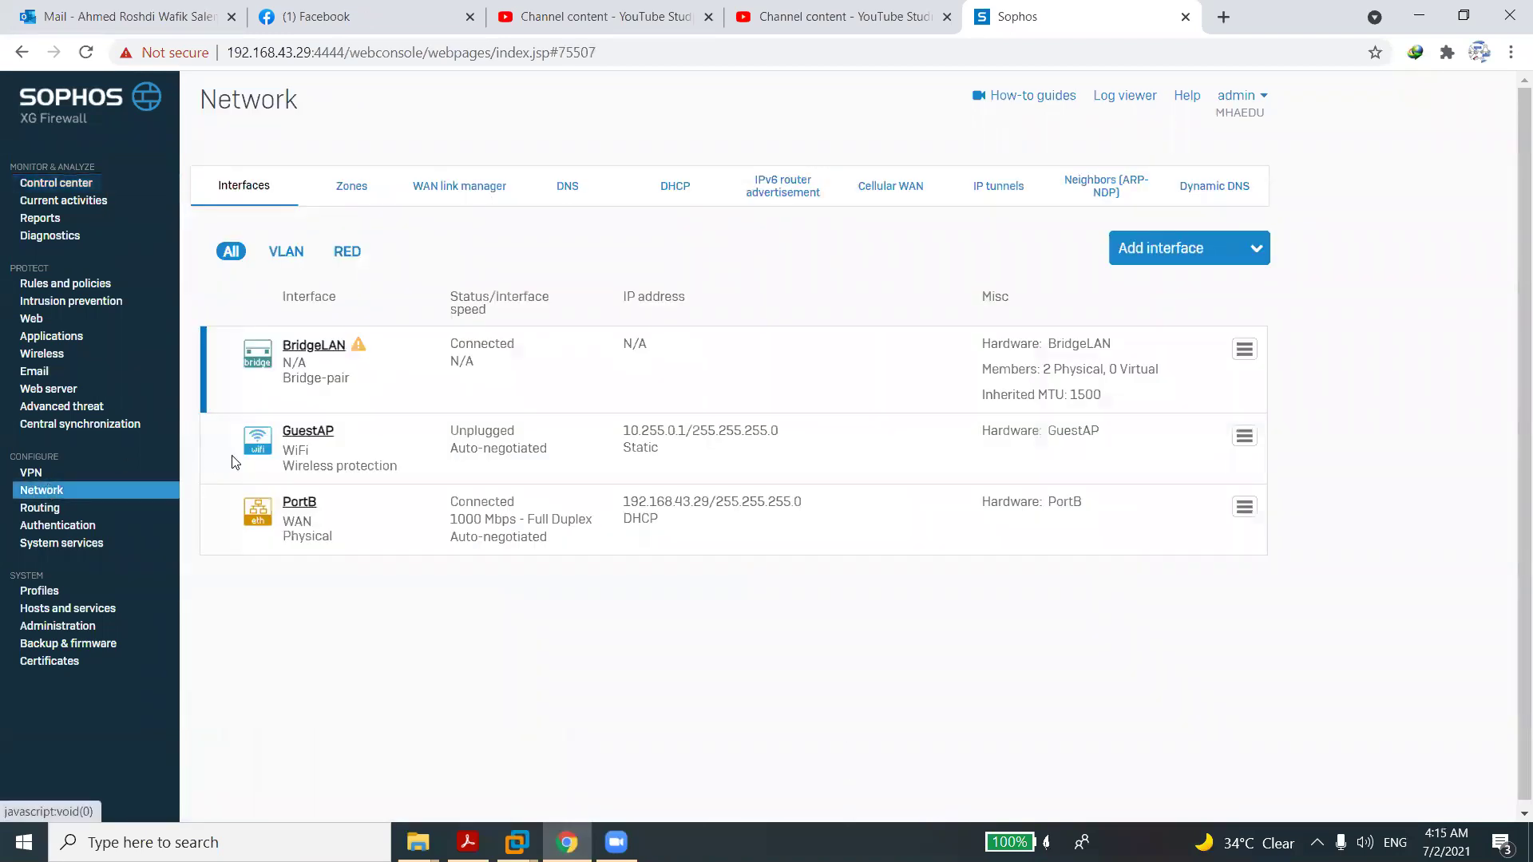
mouse_move(358, 351)
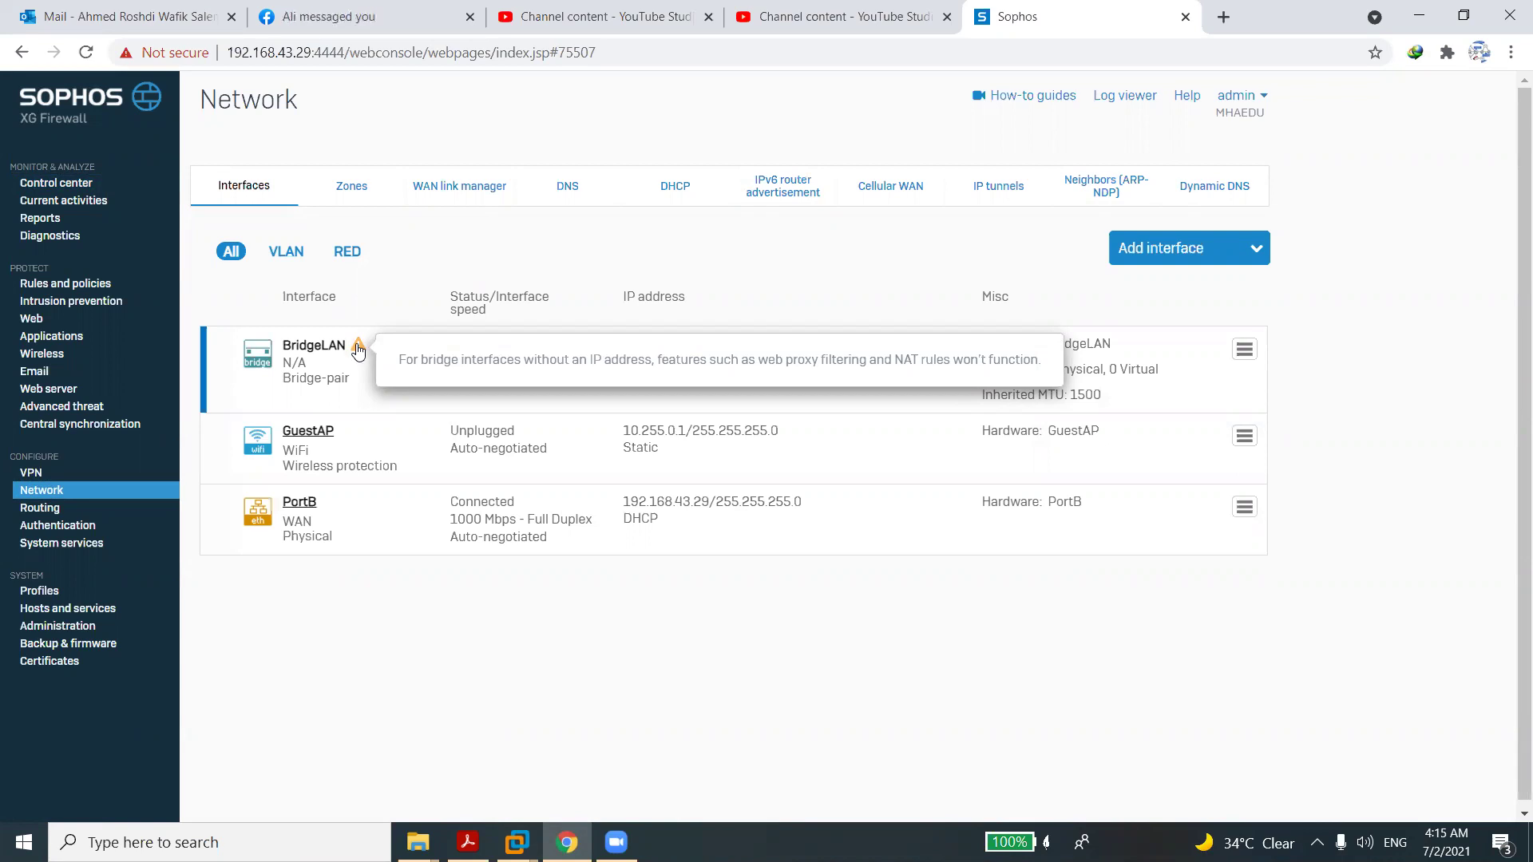
left_click(78, 290)
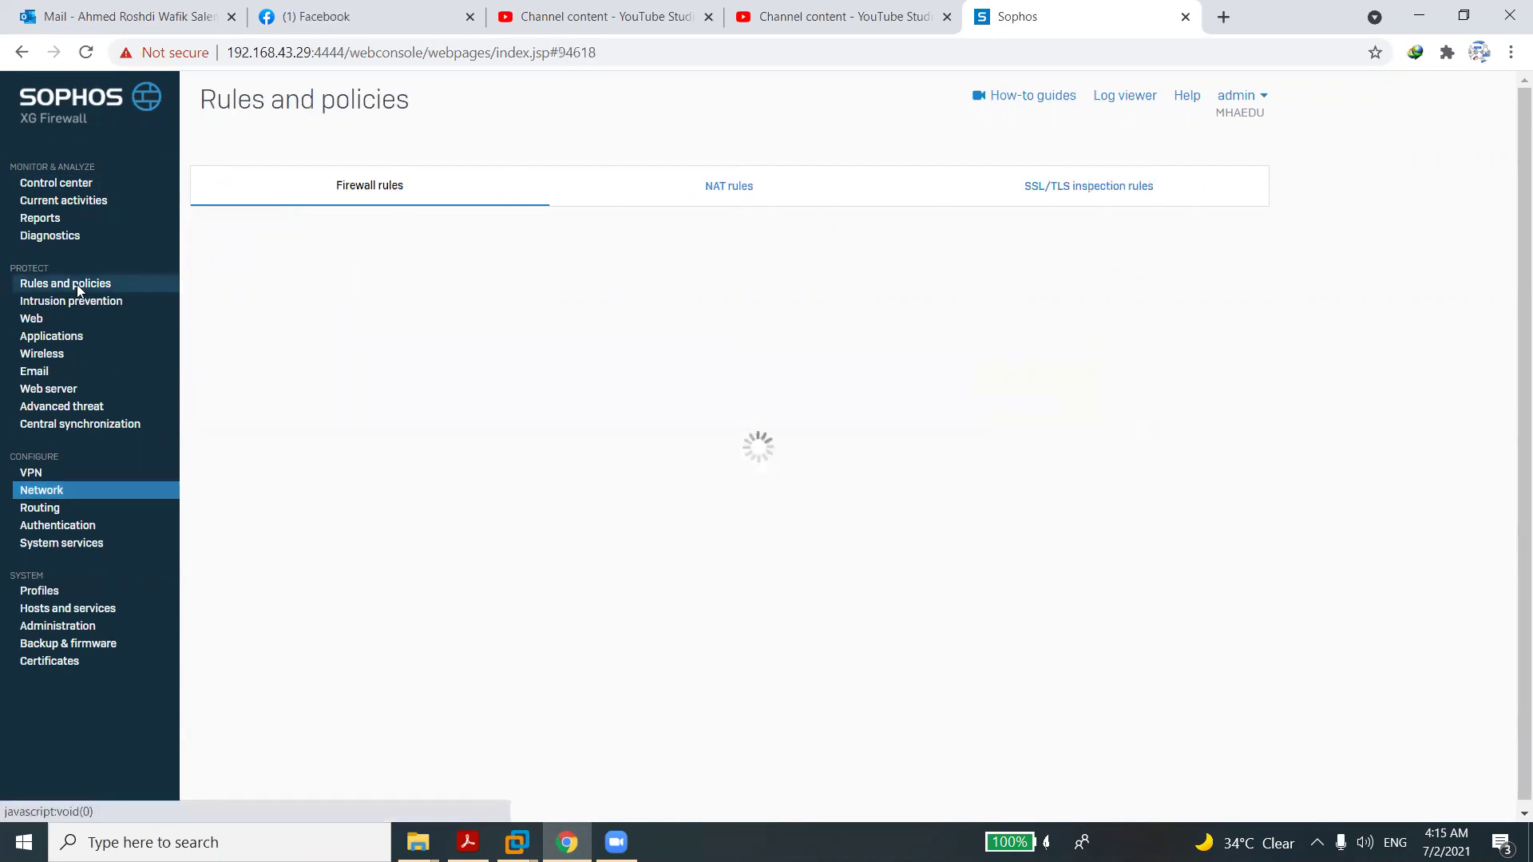
Add a new NAT rule from the NAT rules list and start naming it BridgeNAT.
left_click(732, 193)
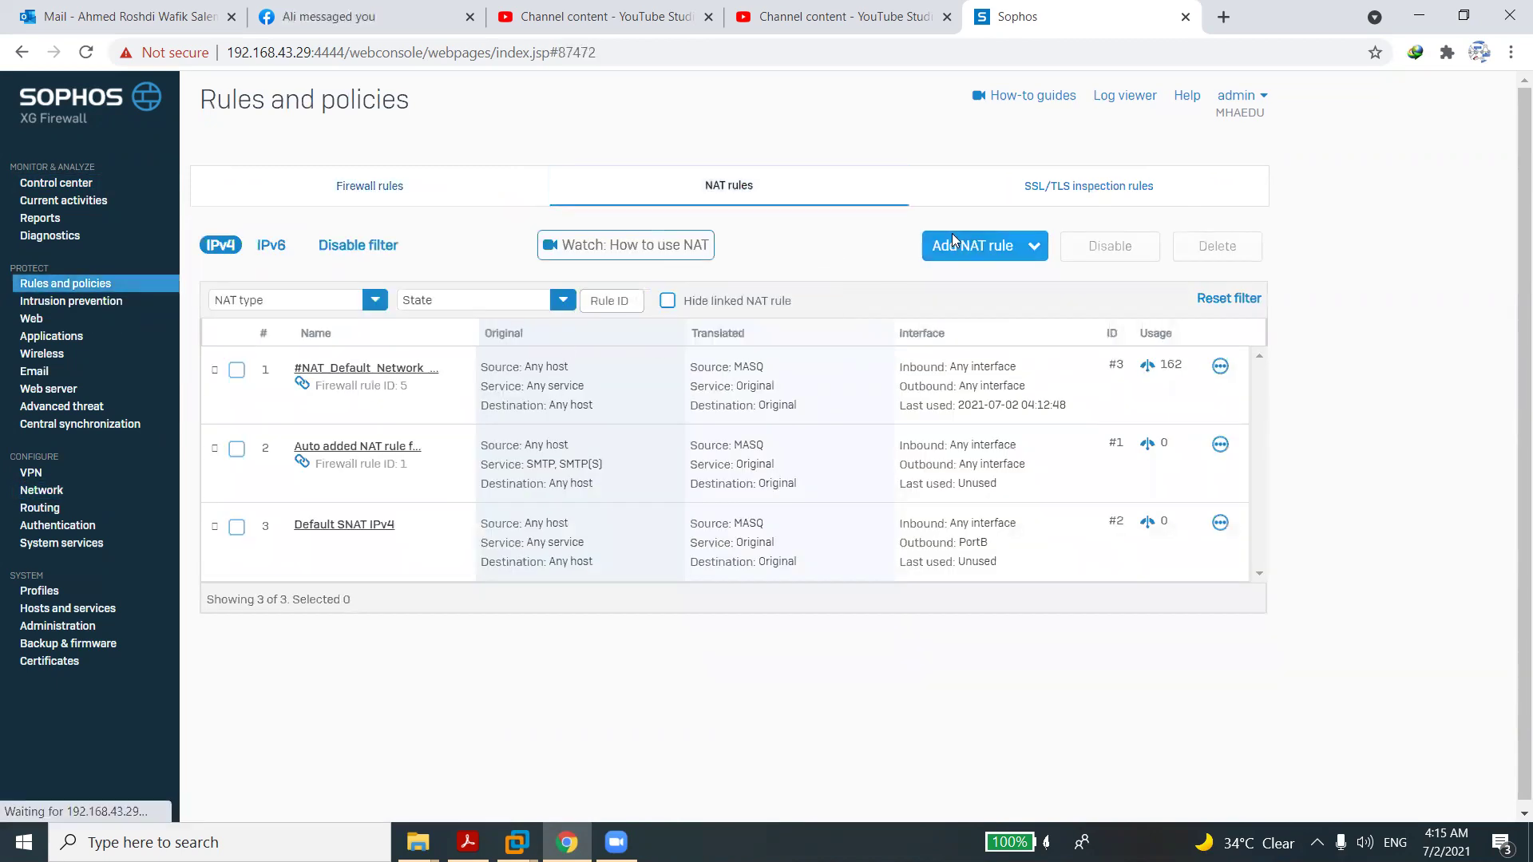
left_click(952, 235)
left_click(898, 300)
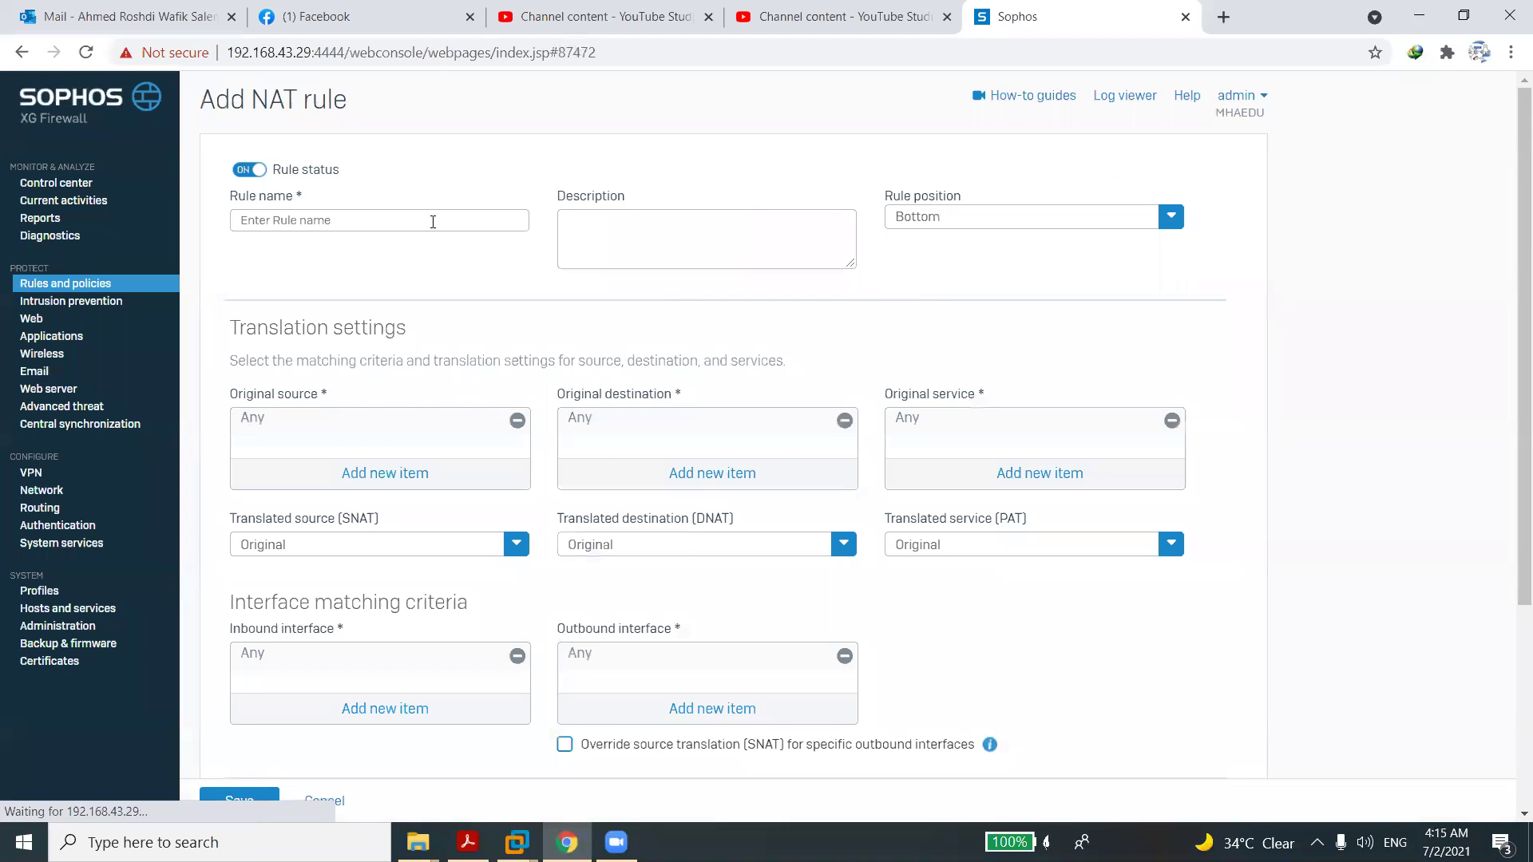
left_click(408, 222)
type("B")
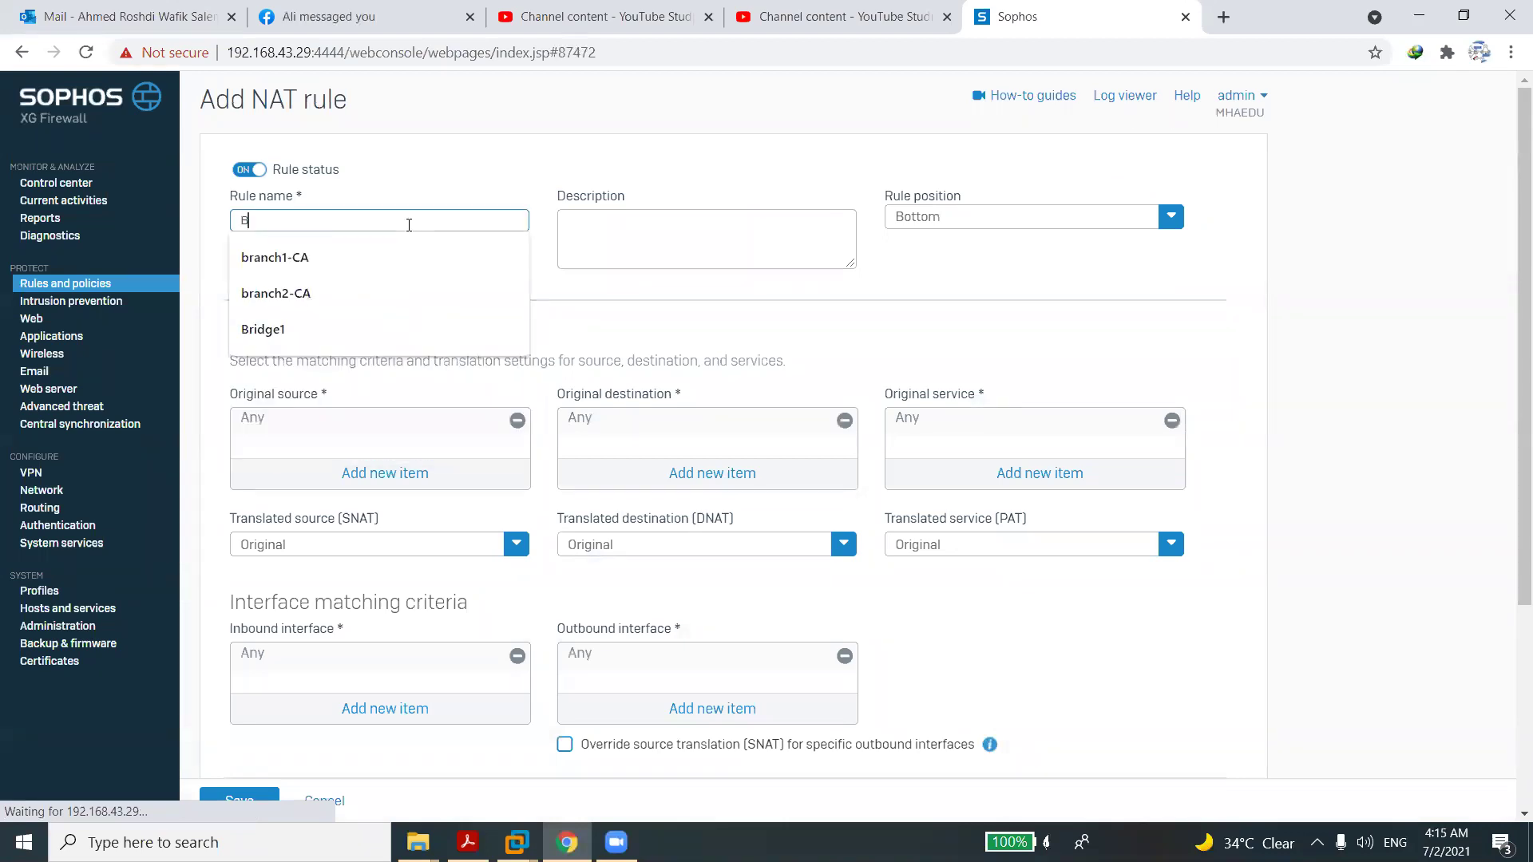
type("ri")
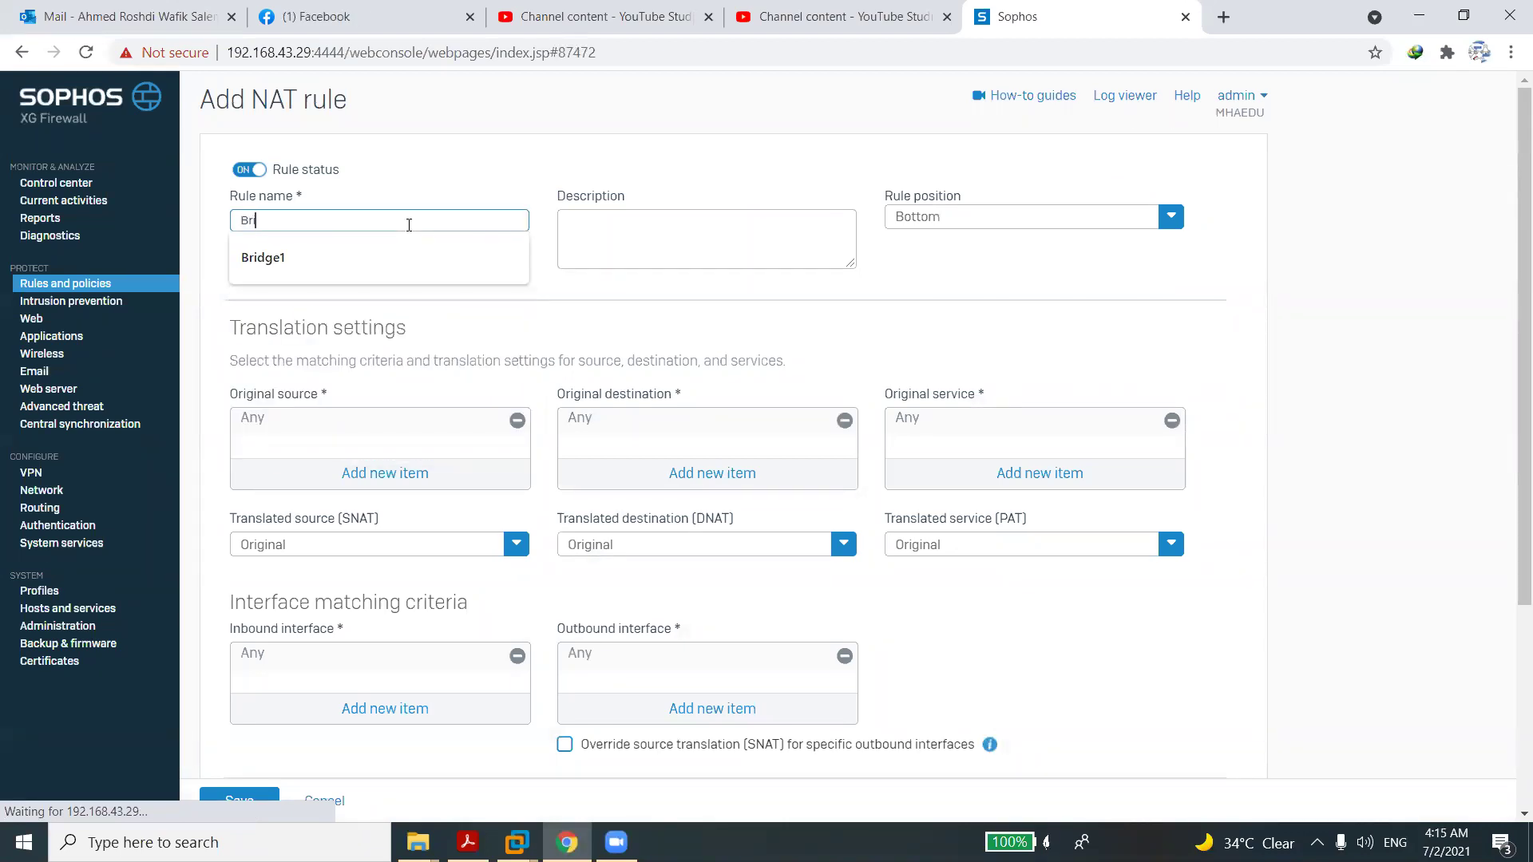
type("dgeNAT")
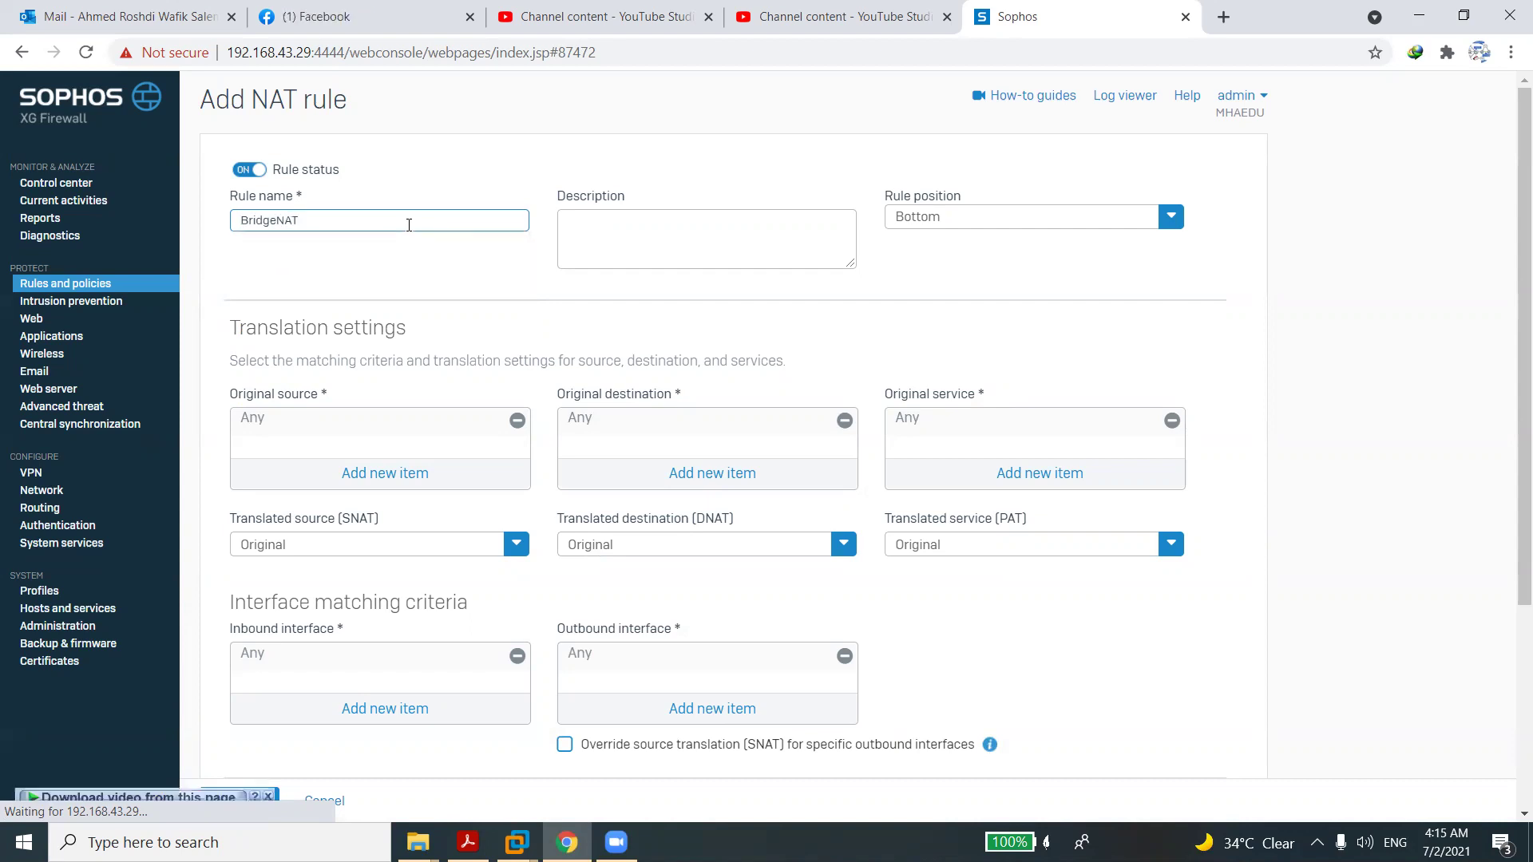
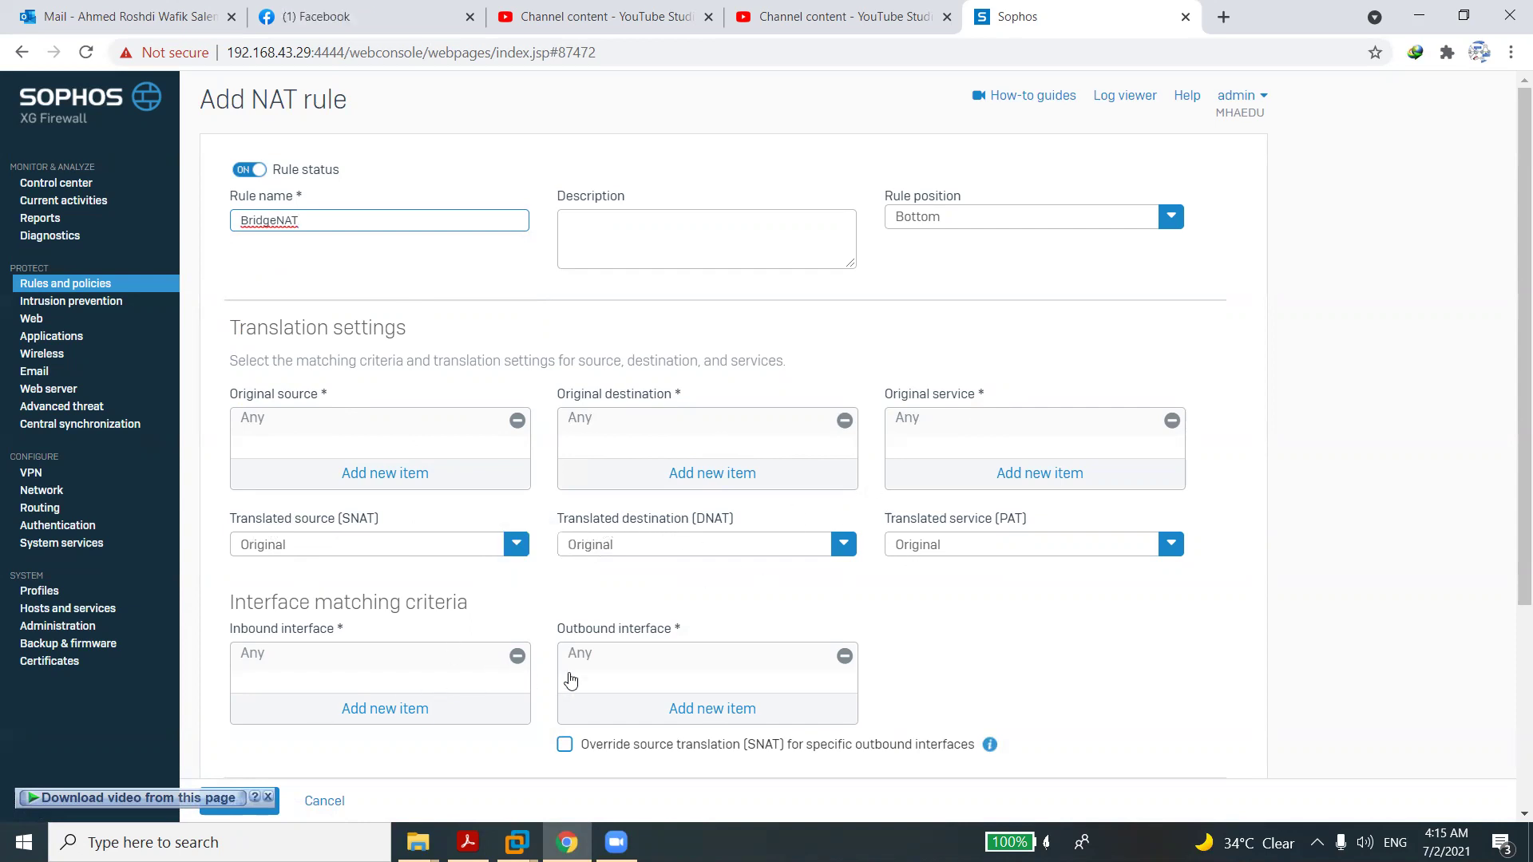
Replace Any with BridgeLAN as the outbound interface, set rule position to Top, and save BridgeNAT.
left_click(839, 663)
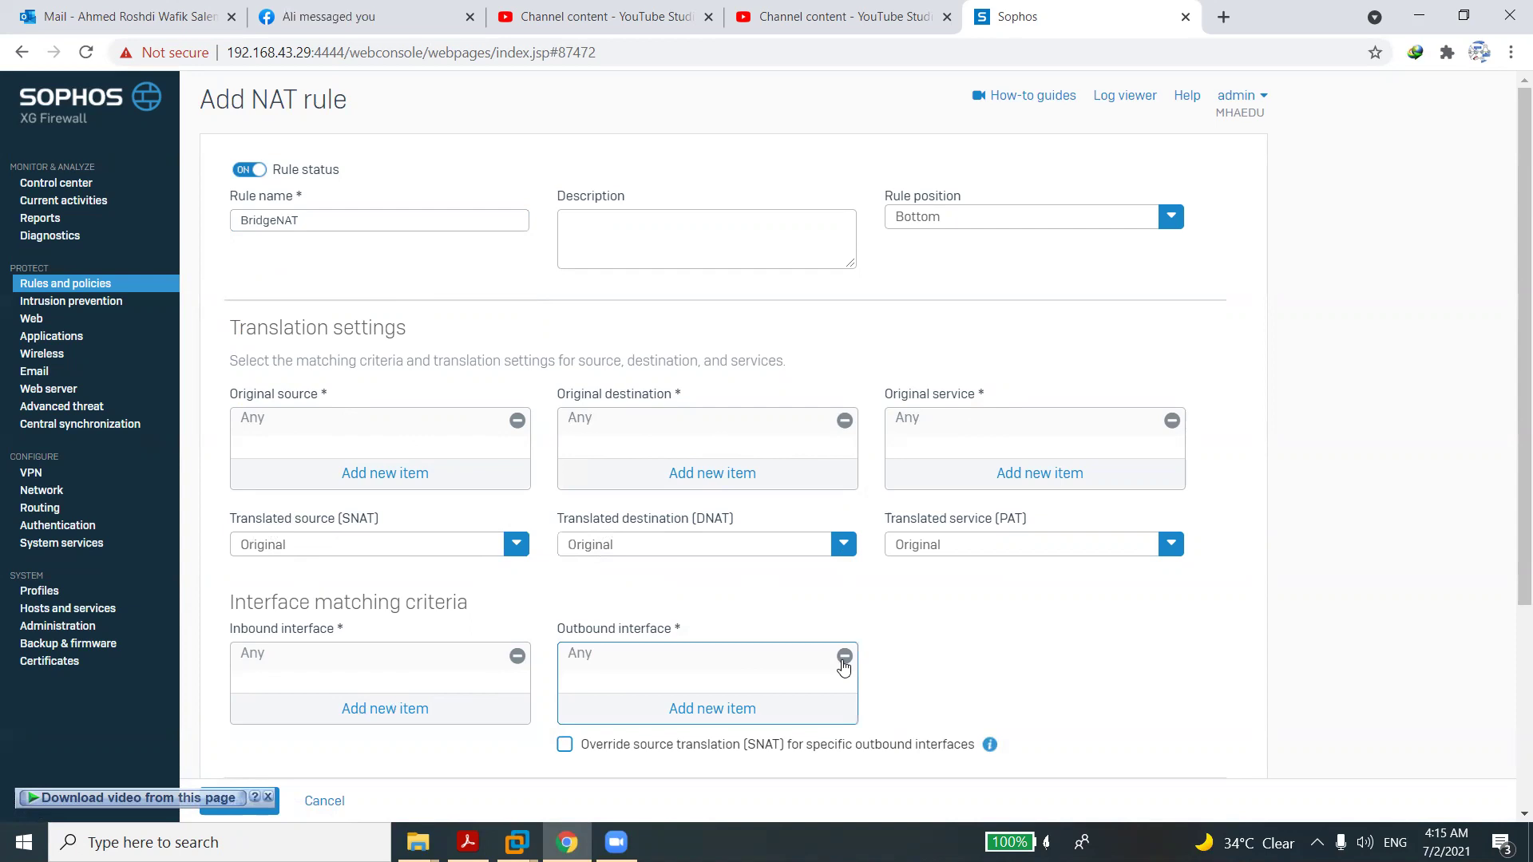
left_click(726, 720)
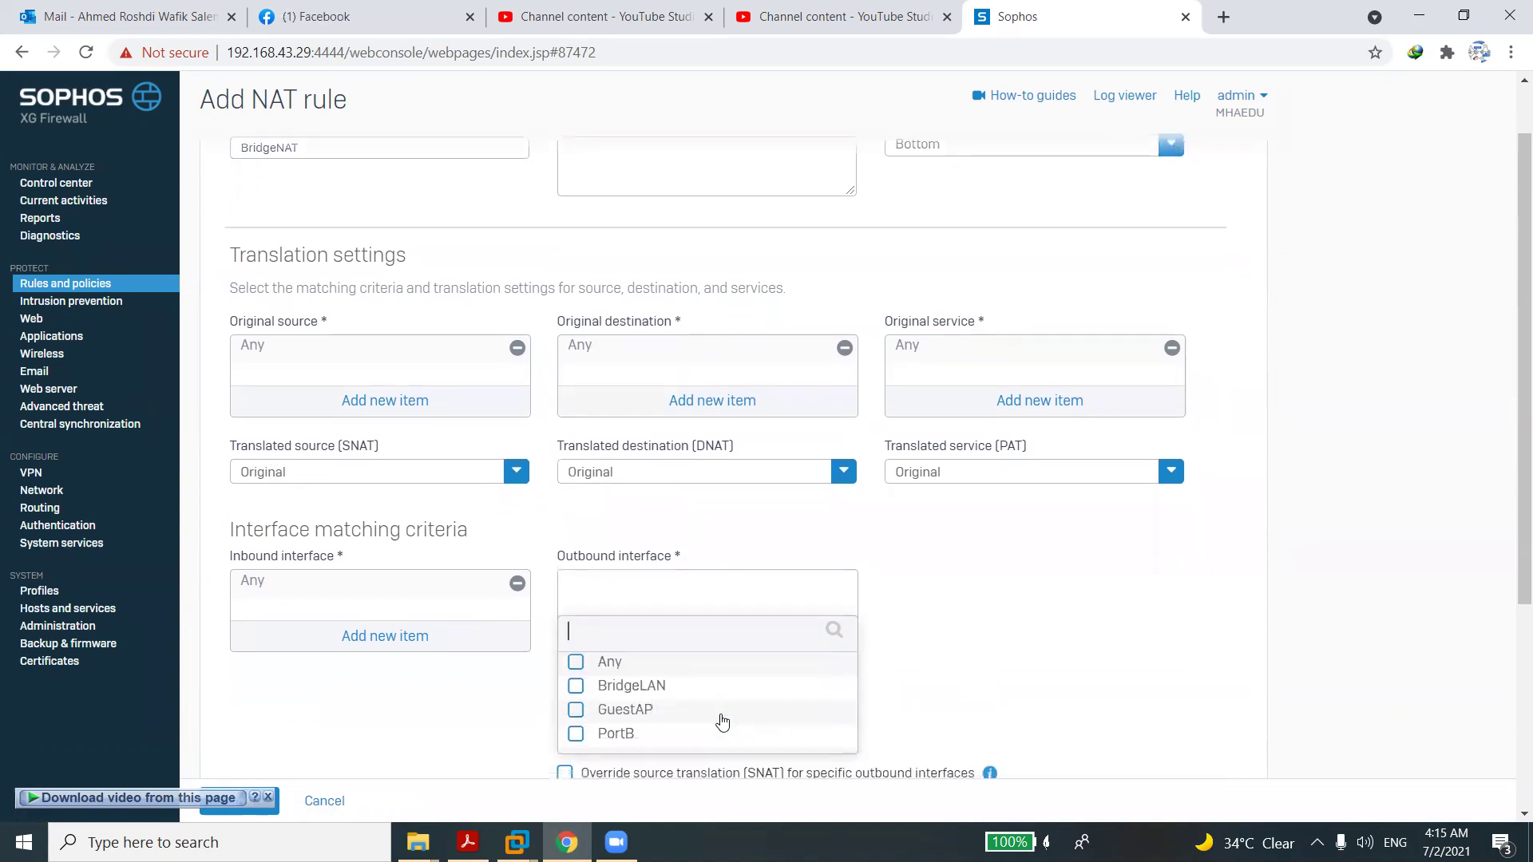
left_click(595, 696)
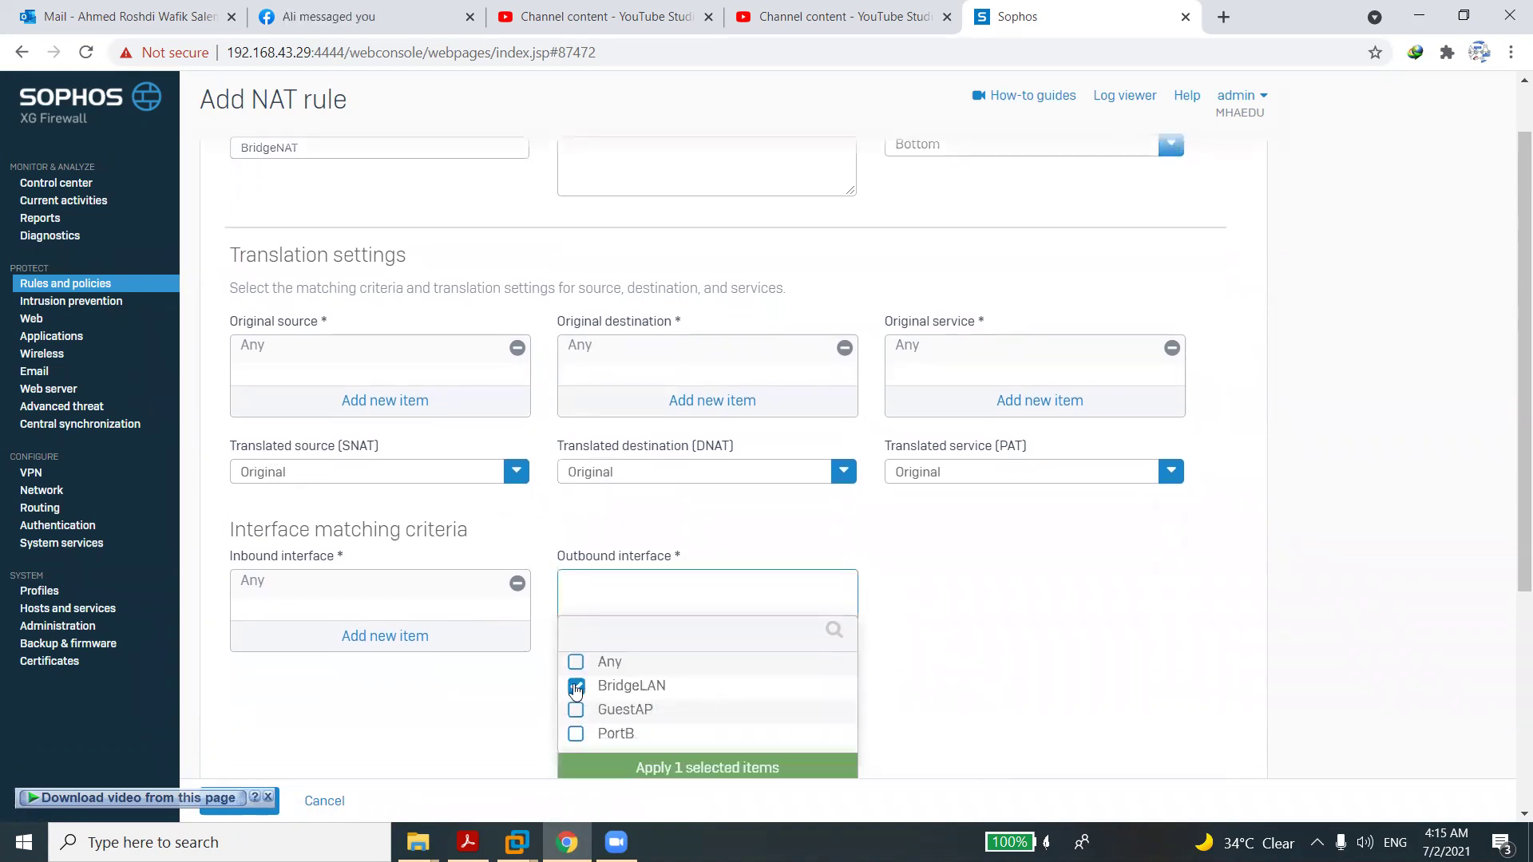
left_click(631, 761)
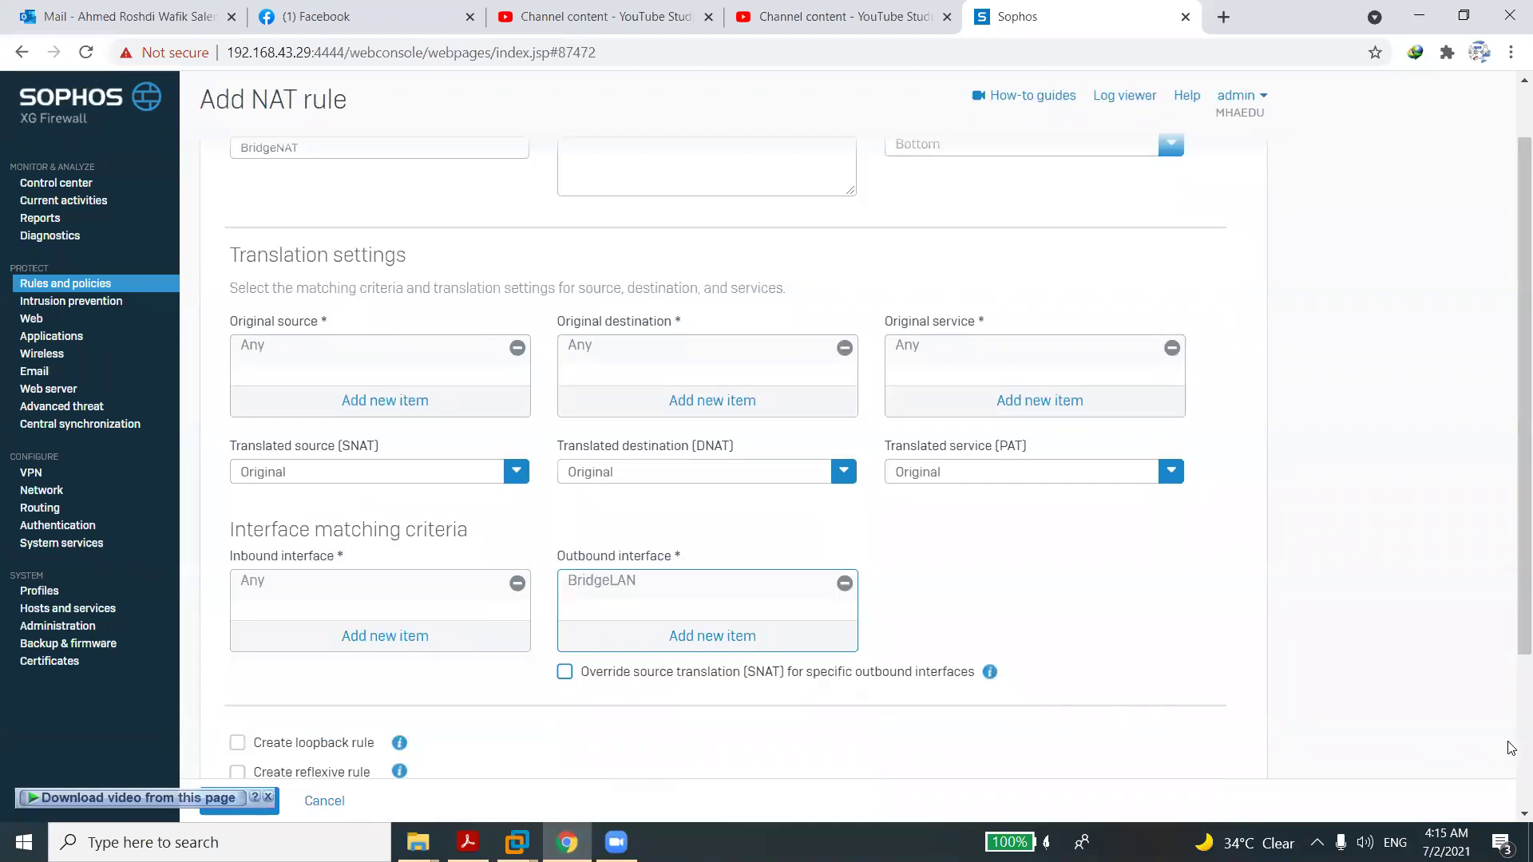
scroll(1511, 754, "down", 3)
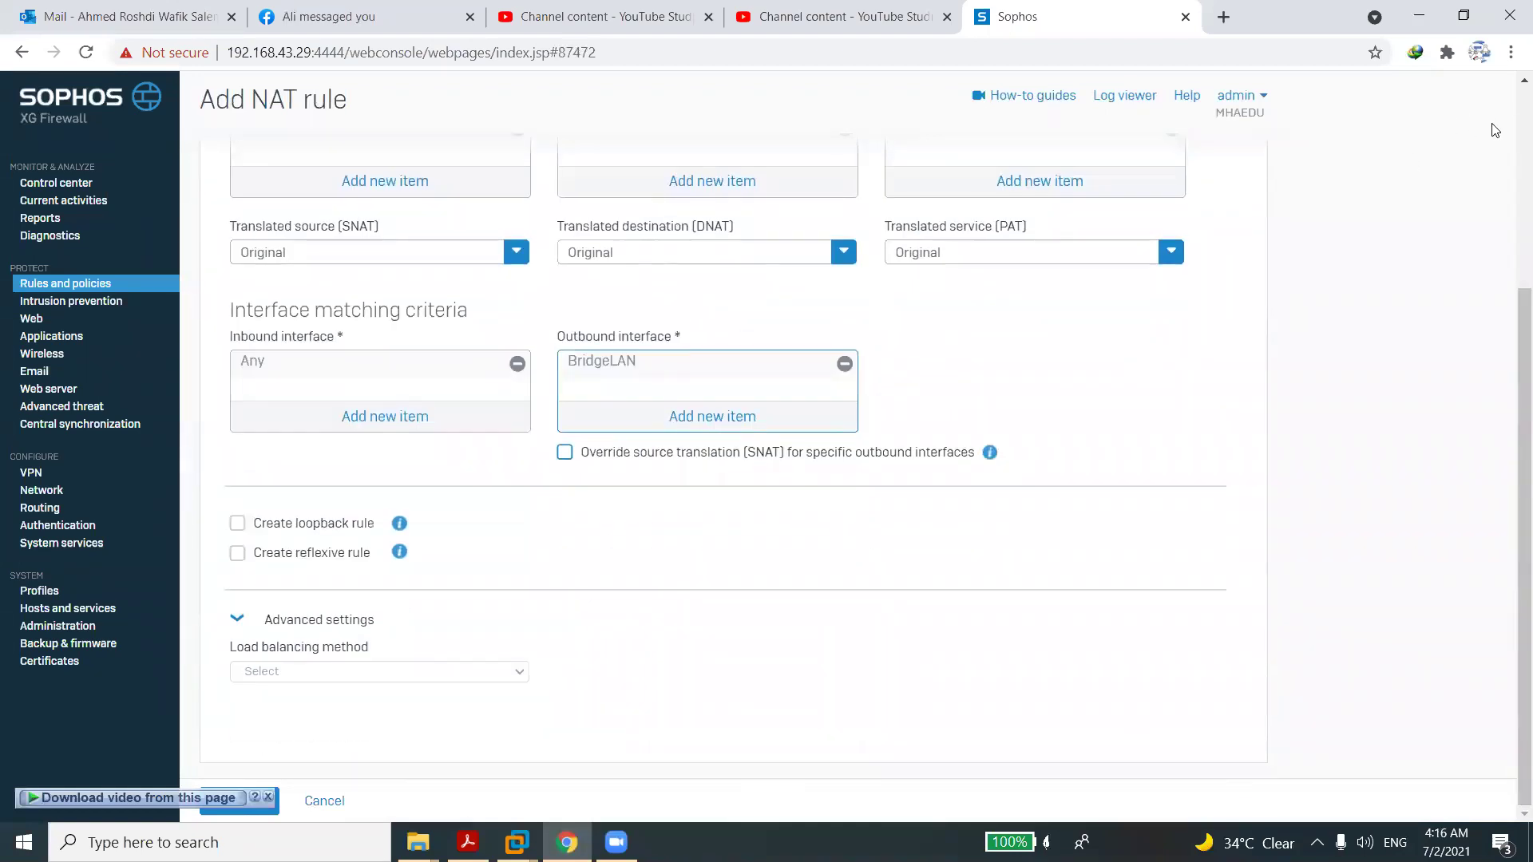
scroll(1511, 160, "up", 4)
left_click(1006, 214)
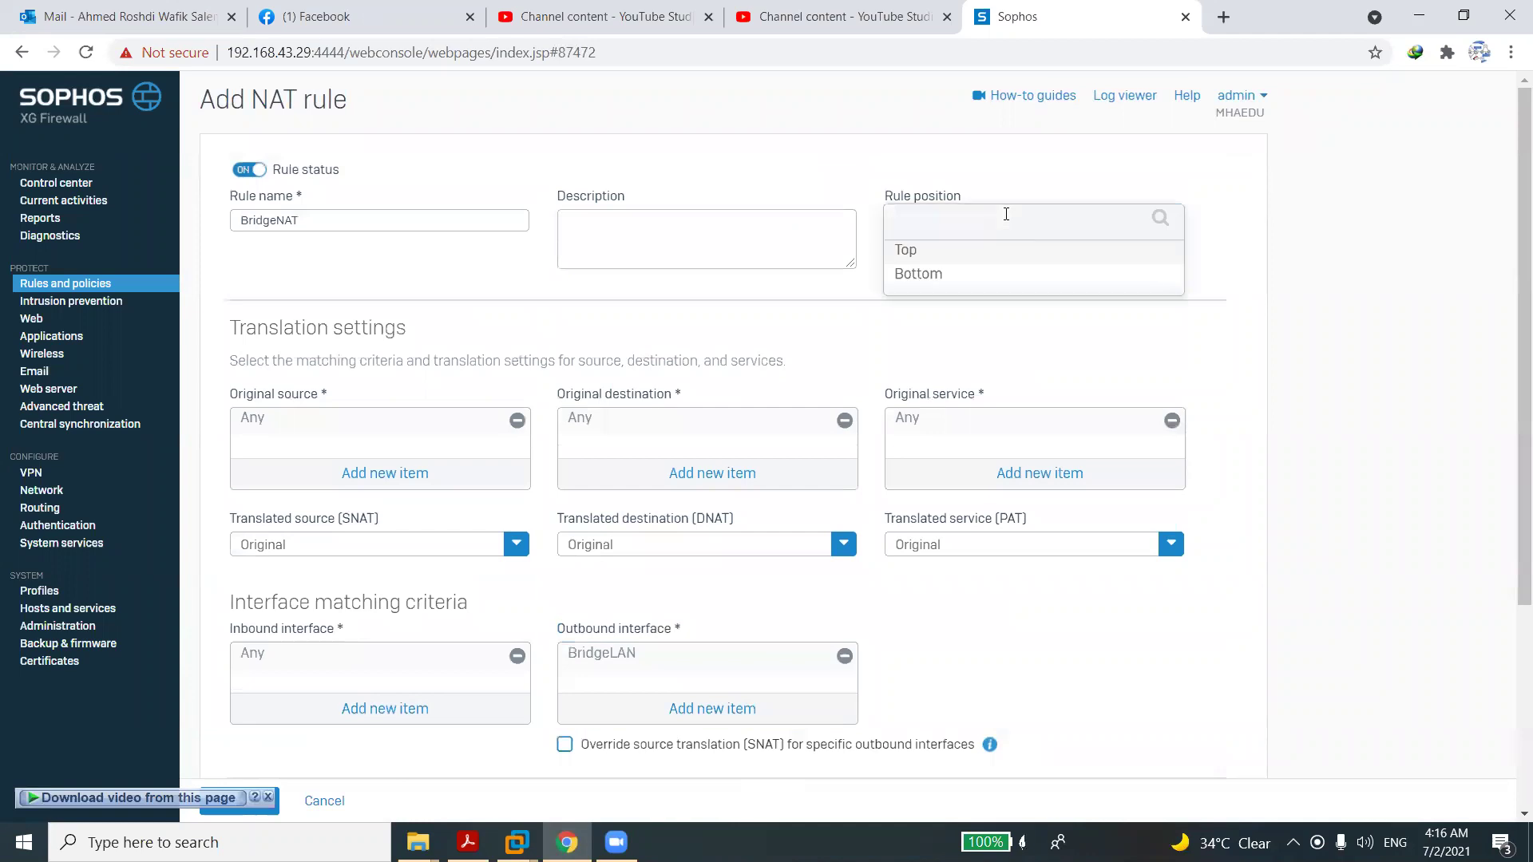
left_click(931, 253)
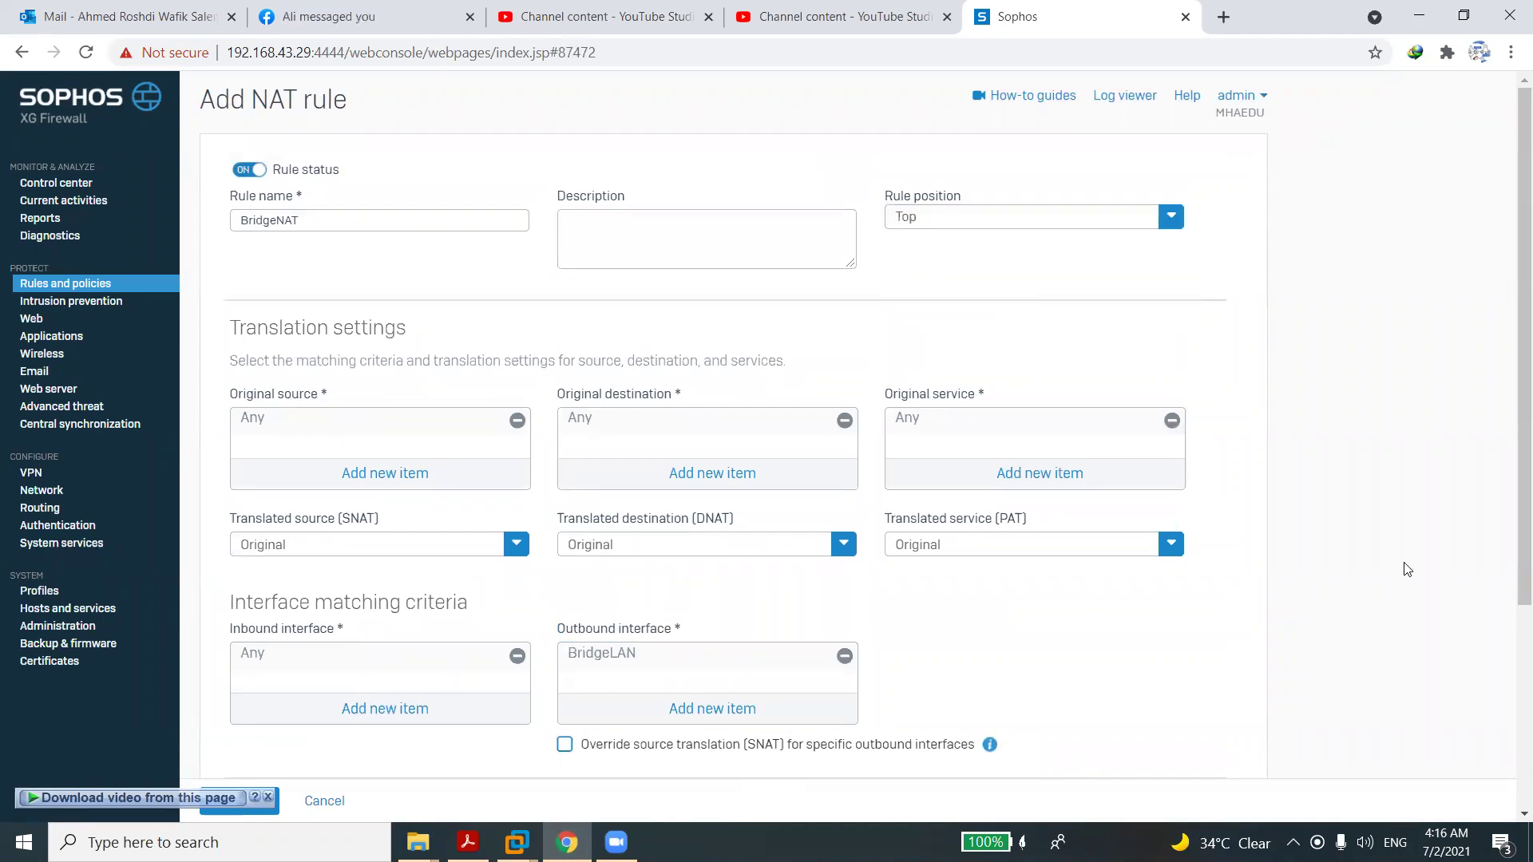
scroll(1511, 710, "down", 3)
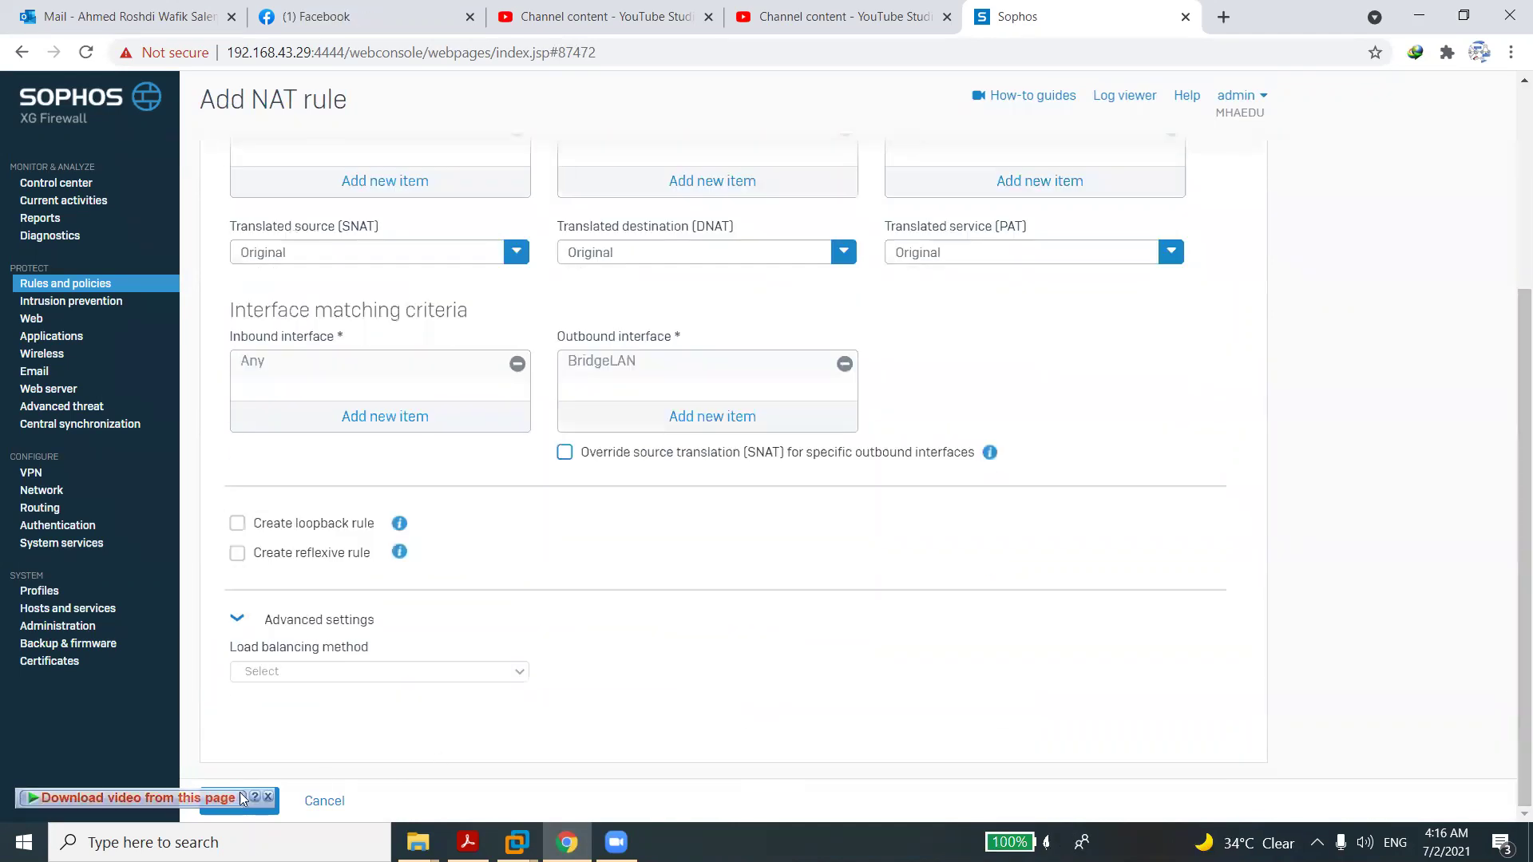
left_click(269, 798)
left_click(271, 801)
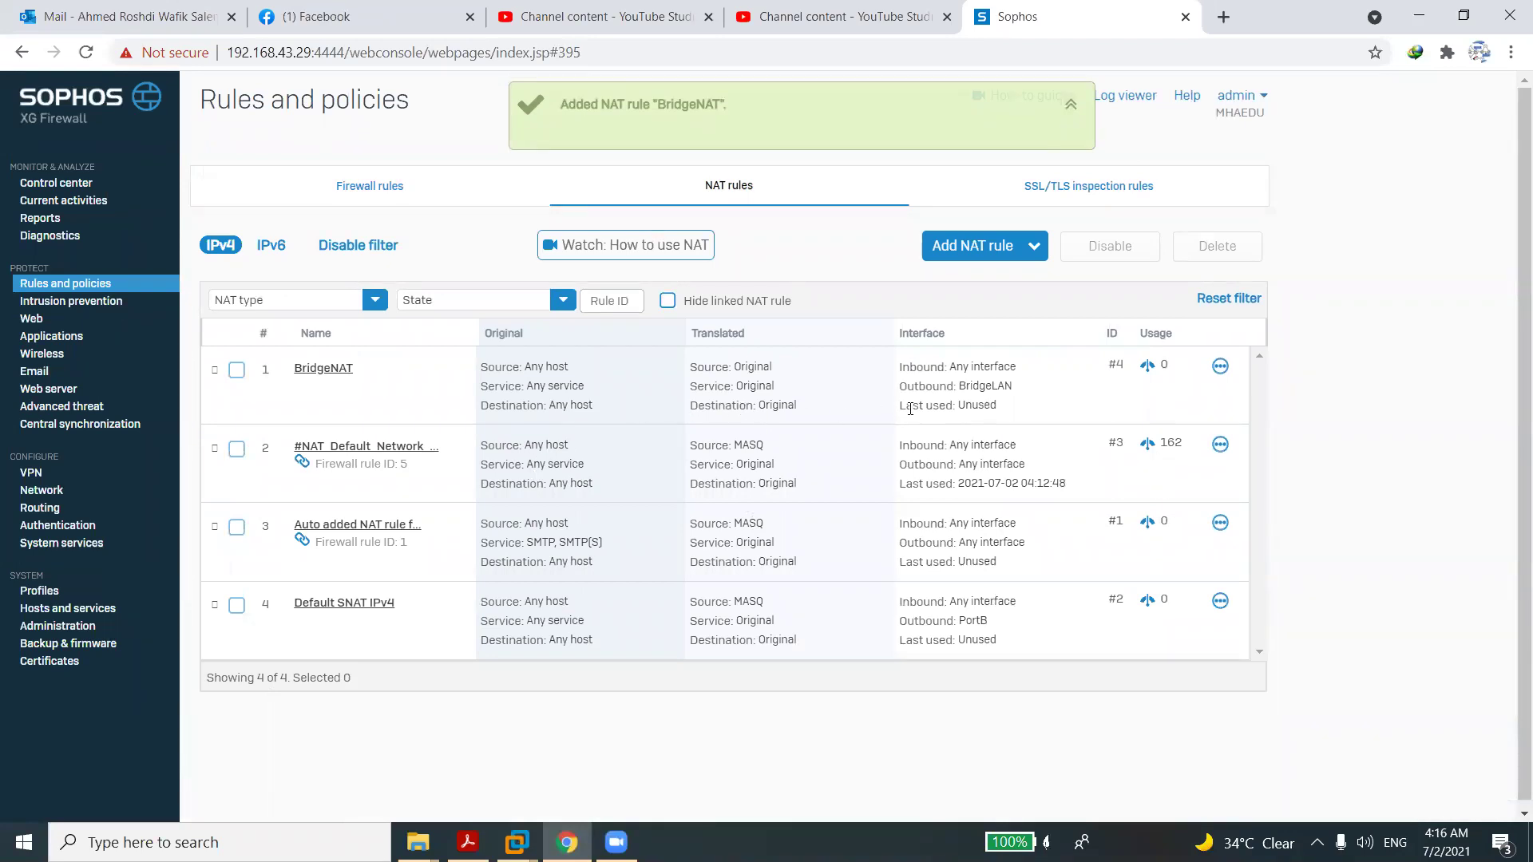
Go to Network > Interfaces and open the BridgeLAN bridge for editing.
left_click(987, 391)
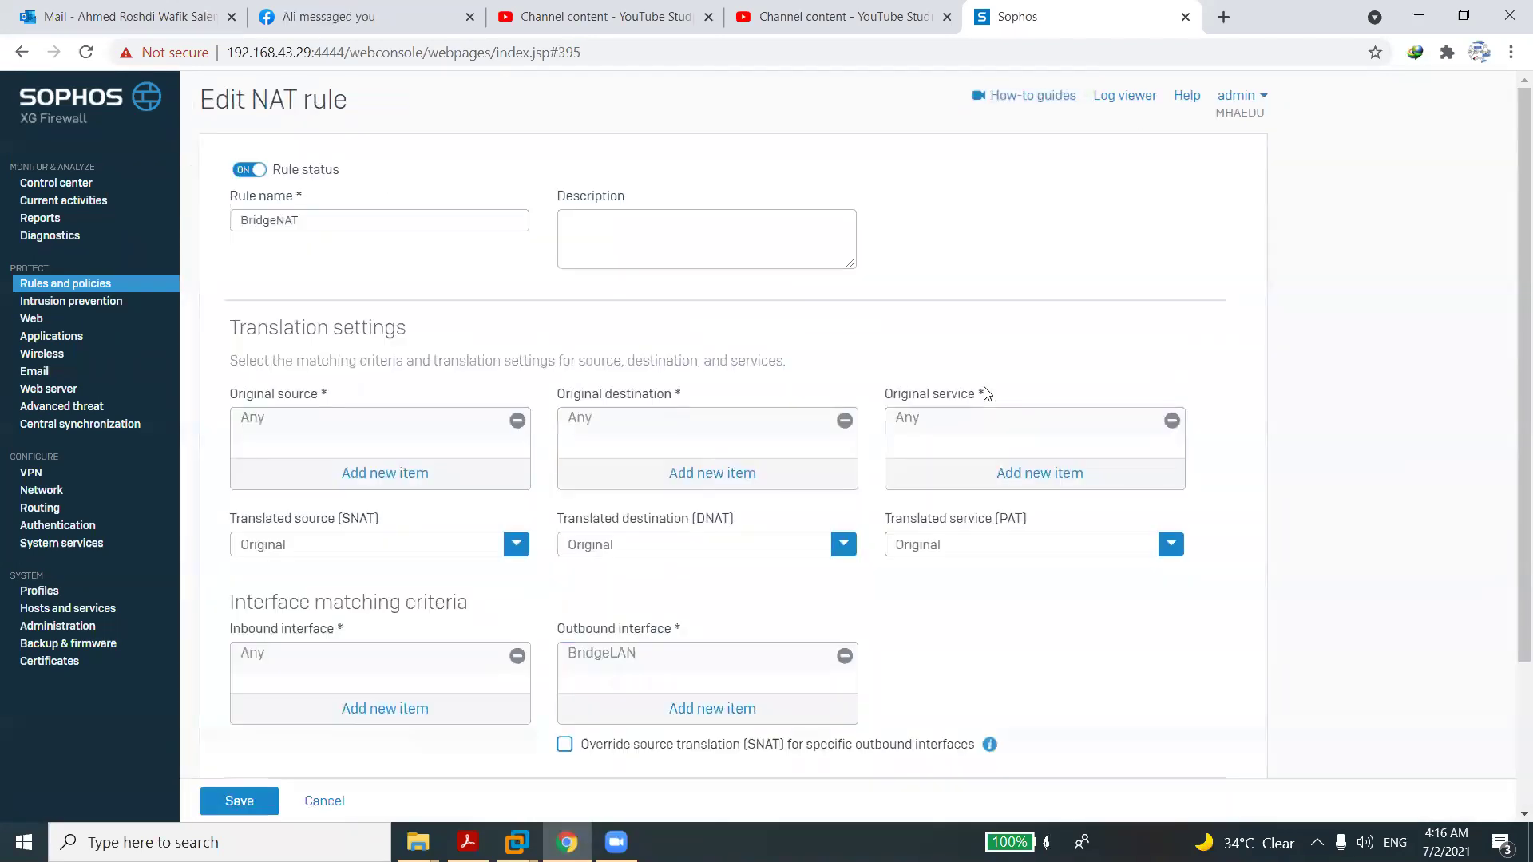
left_click(106, 289)
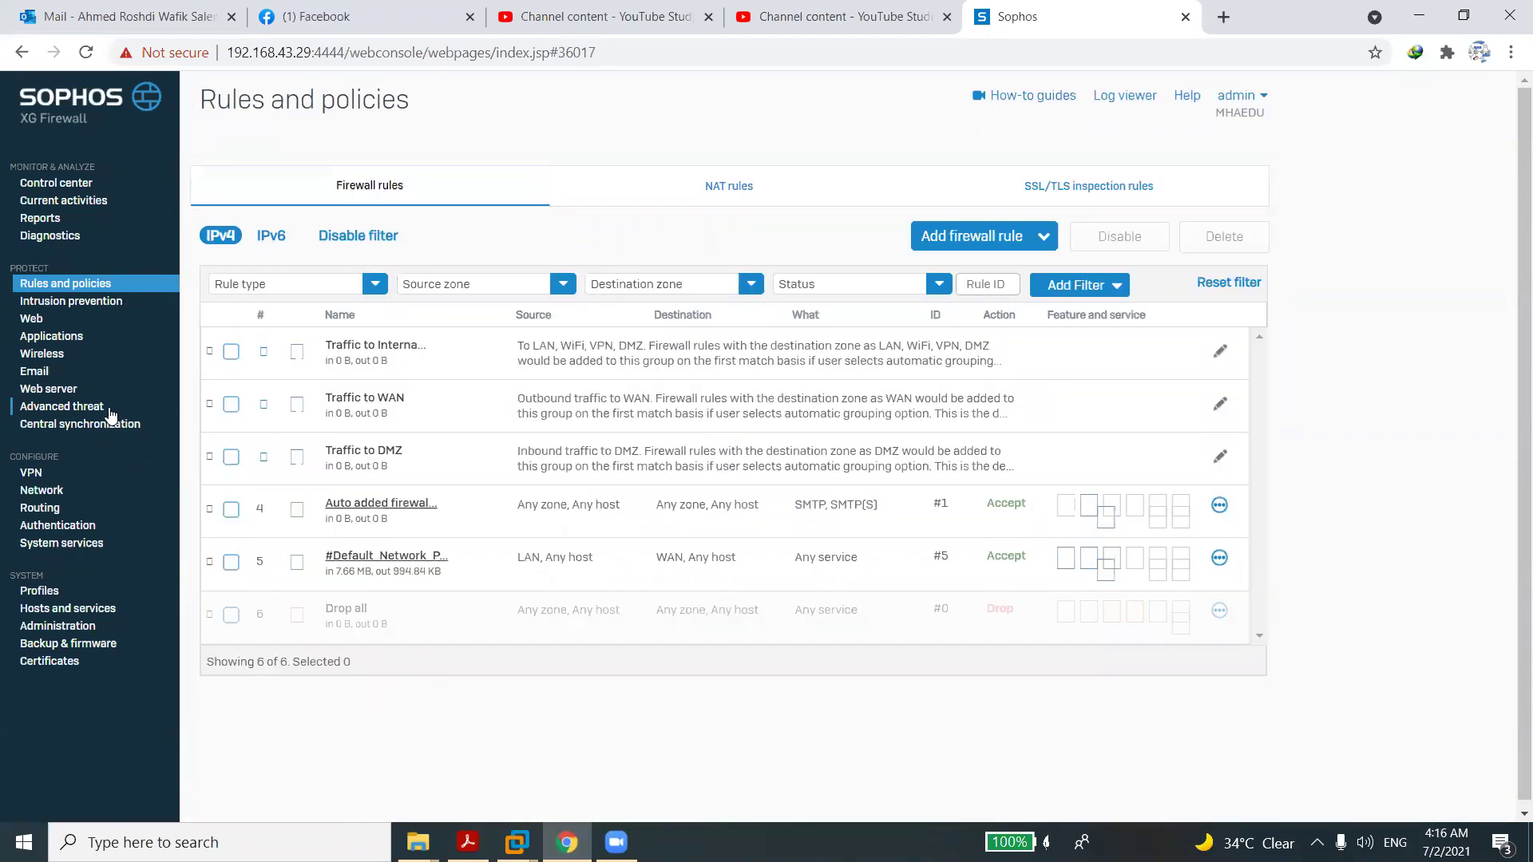
left_click(32, 496)
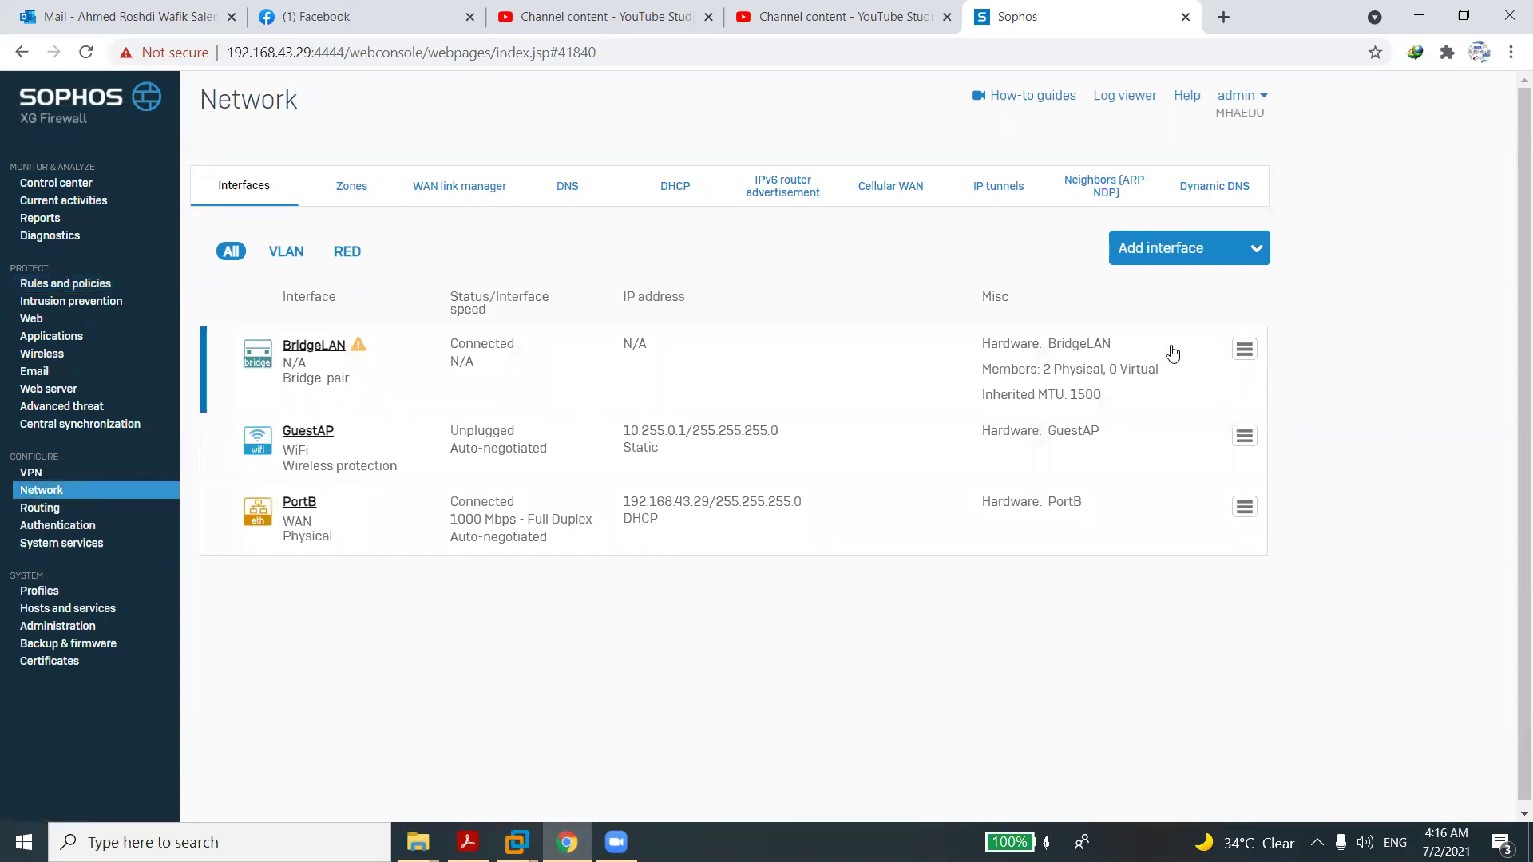
left_click(1242, 351)
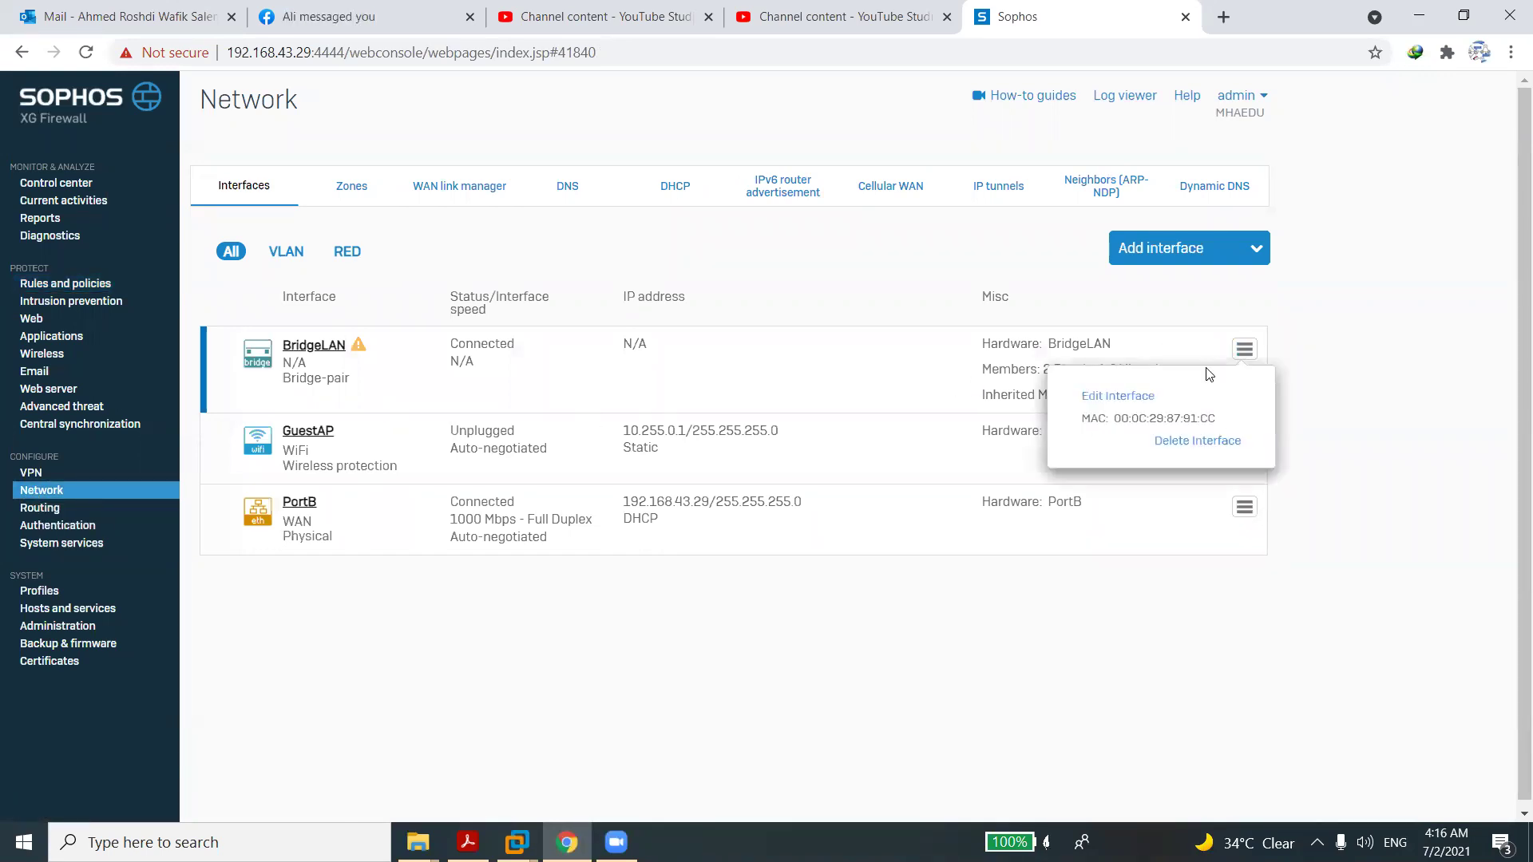
left_click(1114, 396)
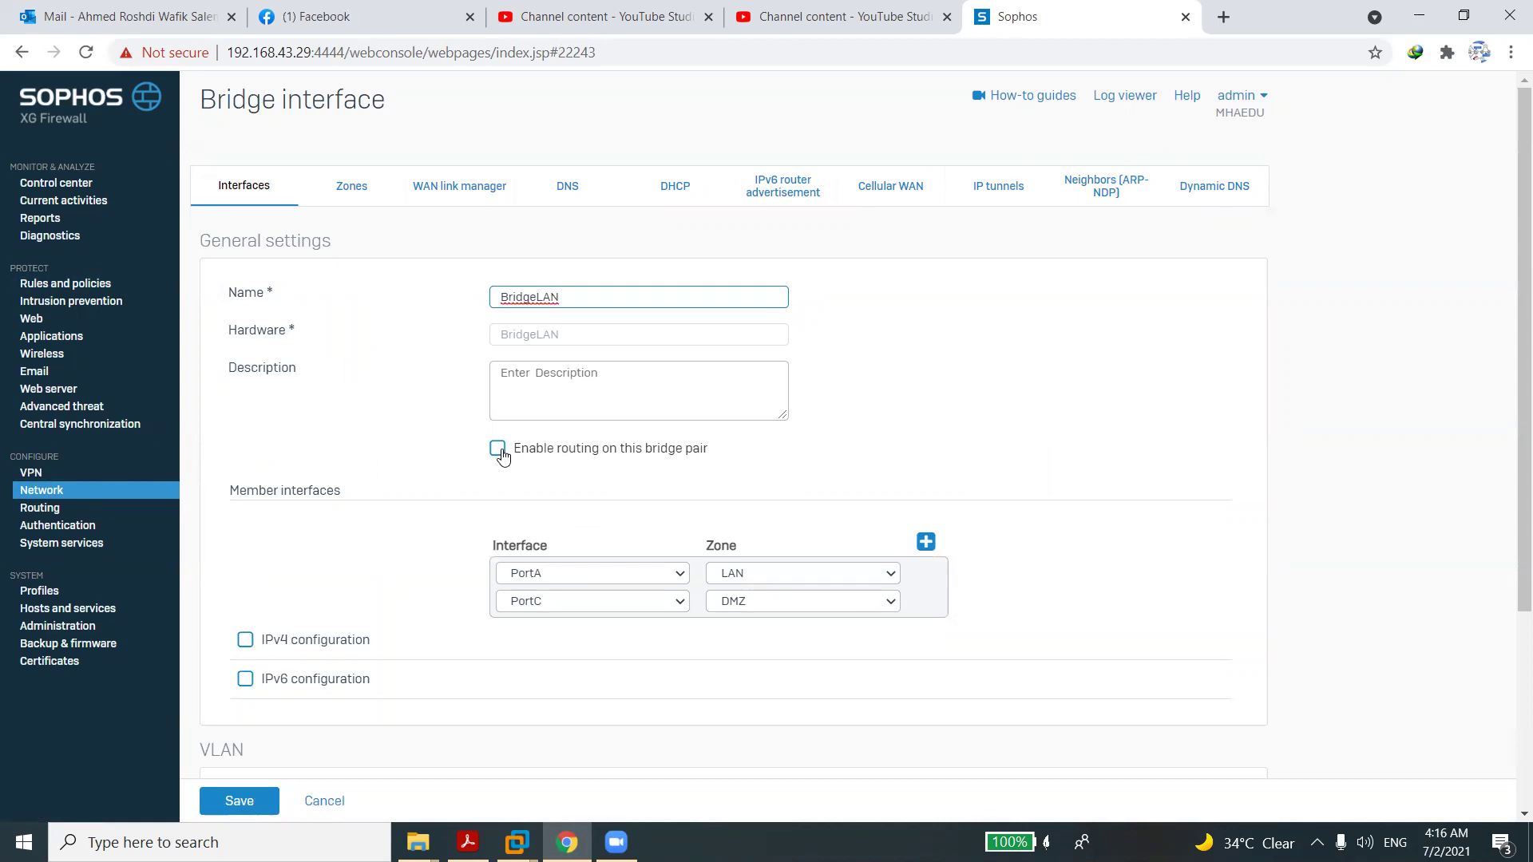
Enable routing and IPv4 on BridgeLAN with 192.168.1.1/24, then save and confirm the bridge update.
left_click(499, 451)
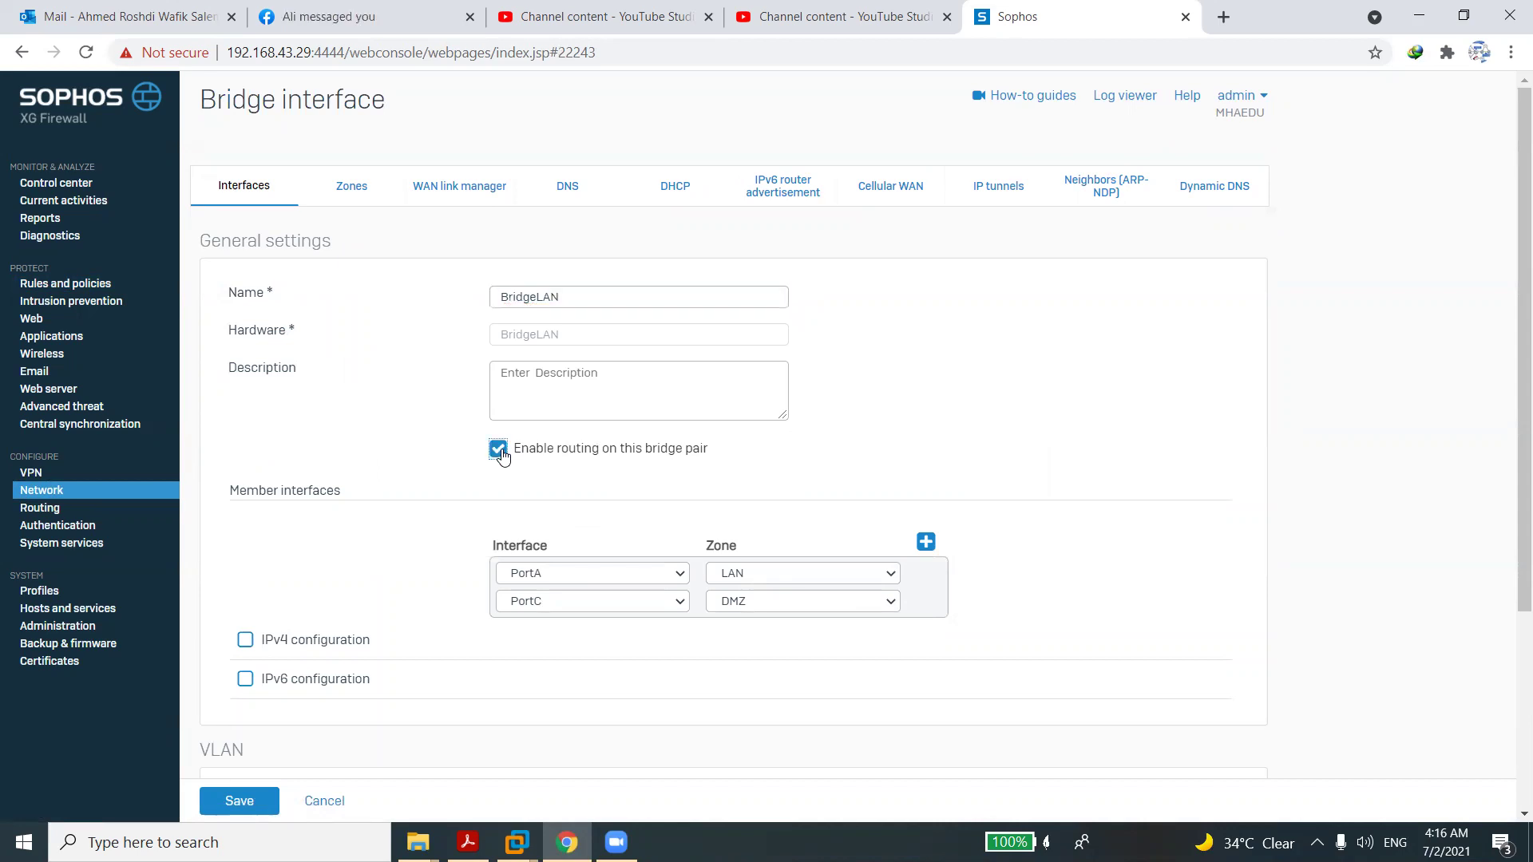
left_click(307, 638)
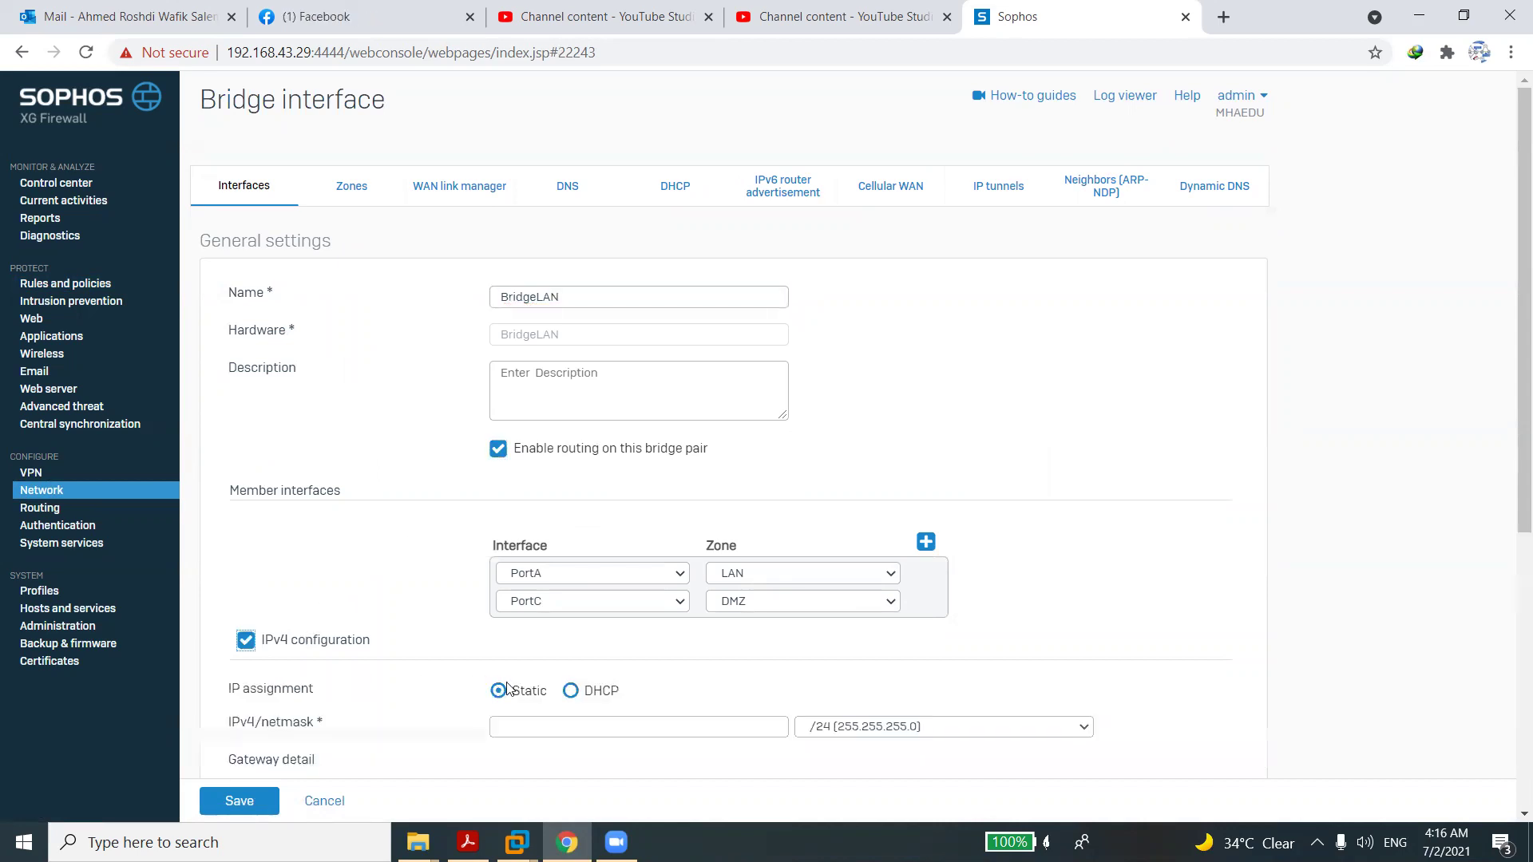
left_click(568, 722)
type("192")
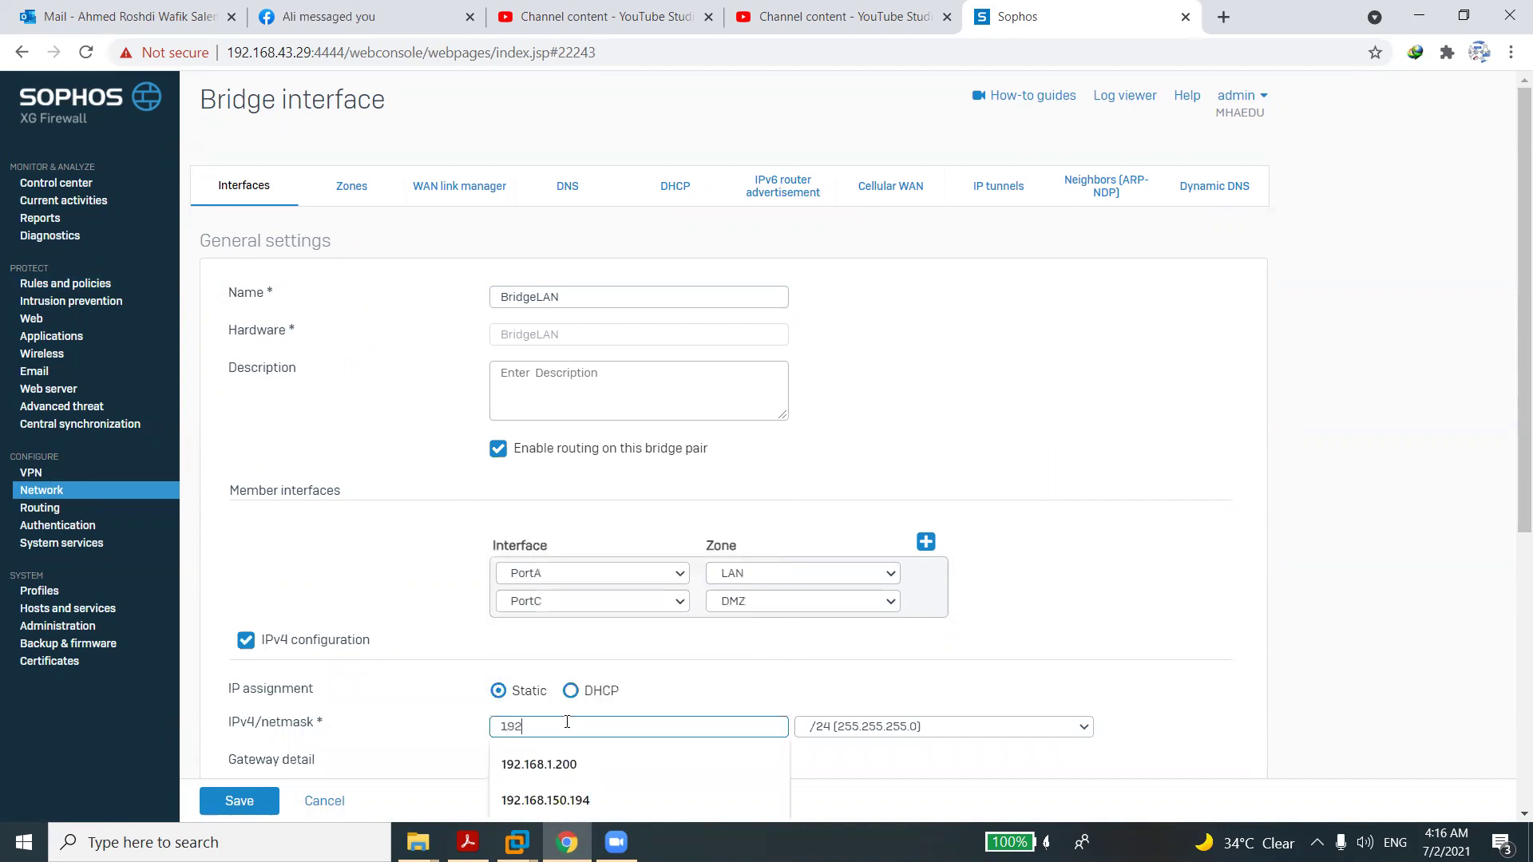
type(".168.1.1")
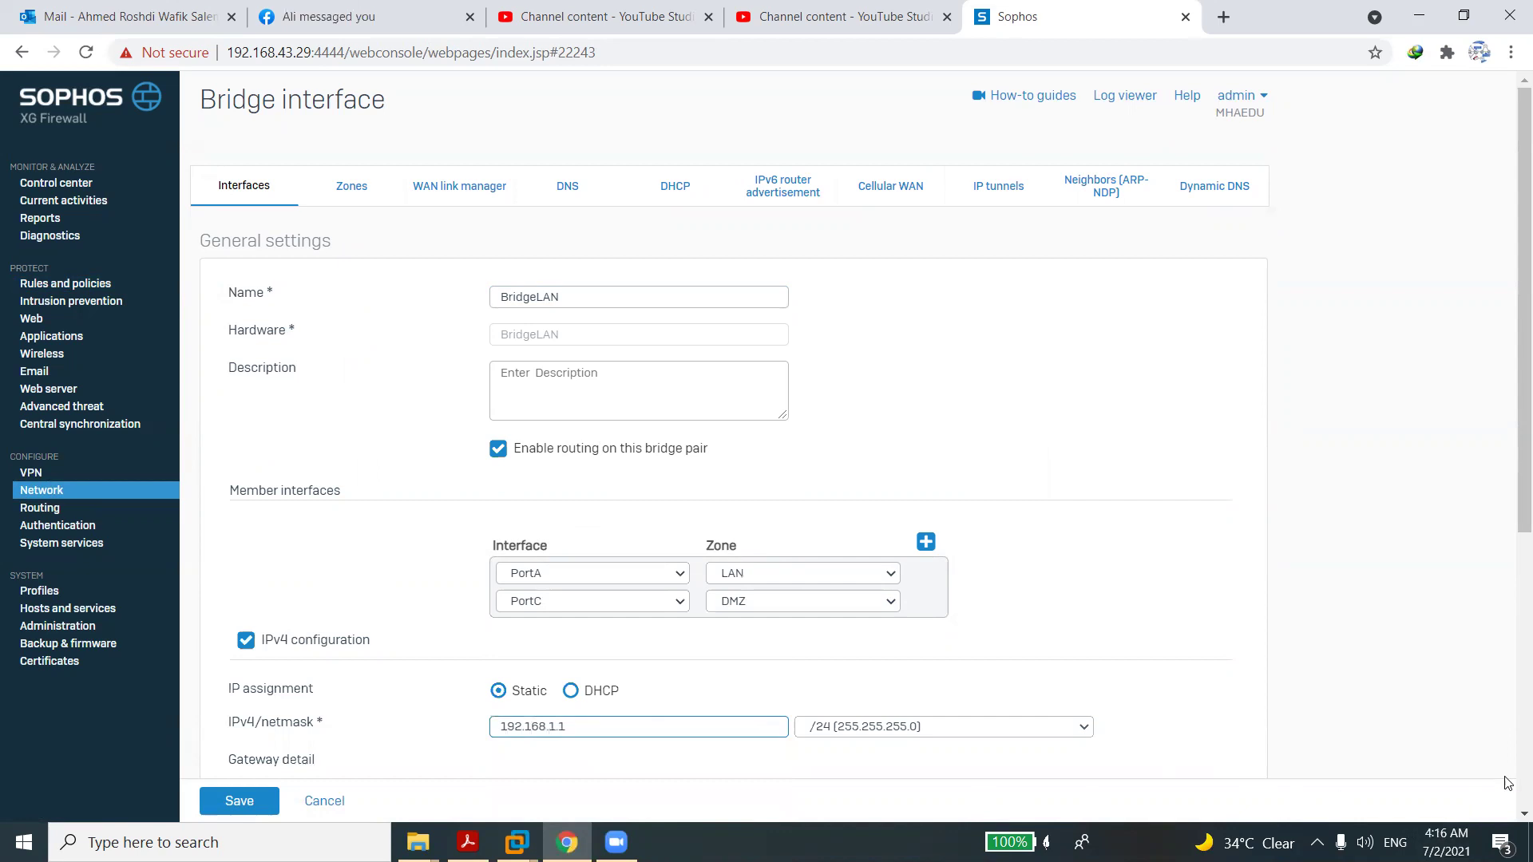
scroll(742, 446, "down", 6)
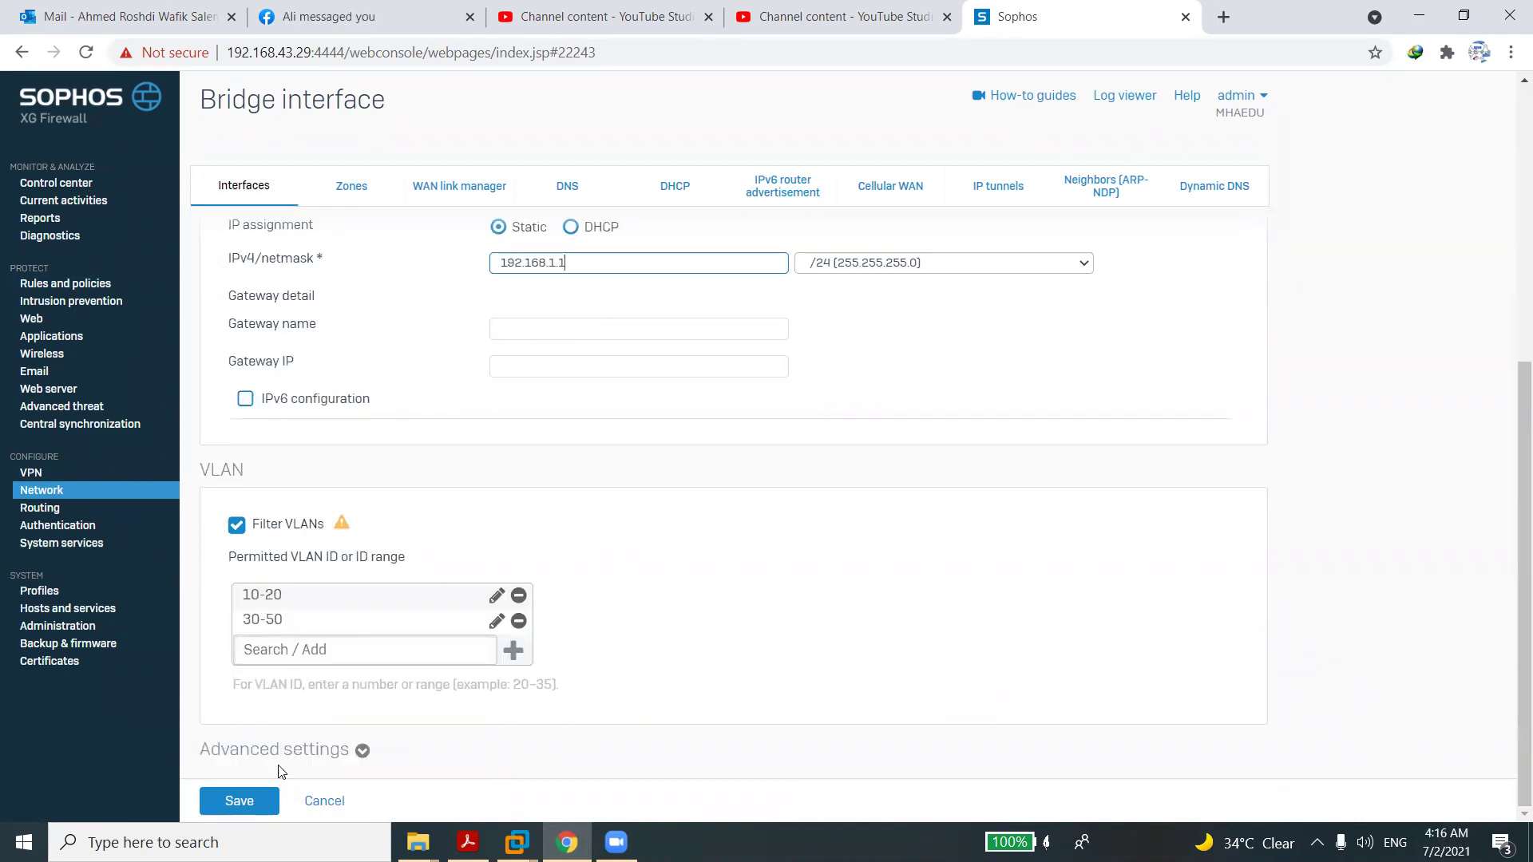
left_click(264, 799)
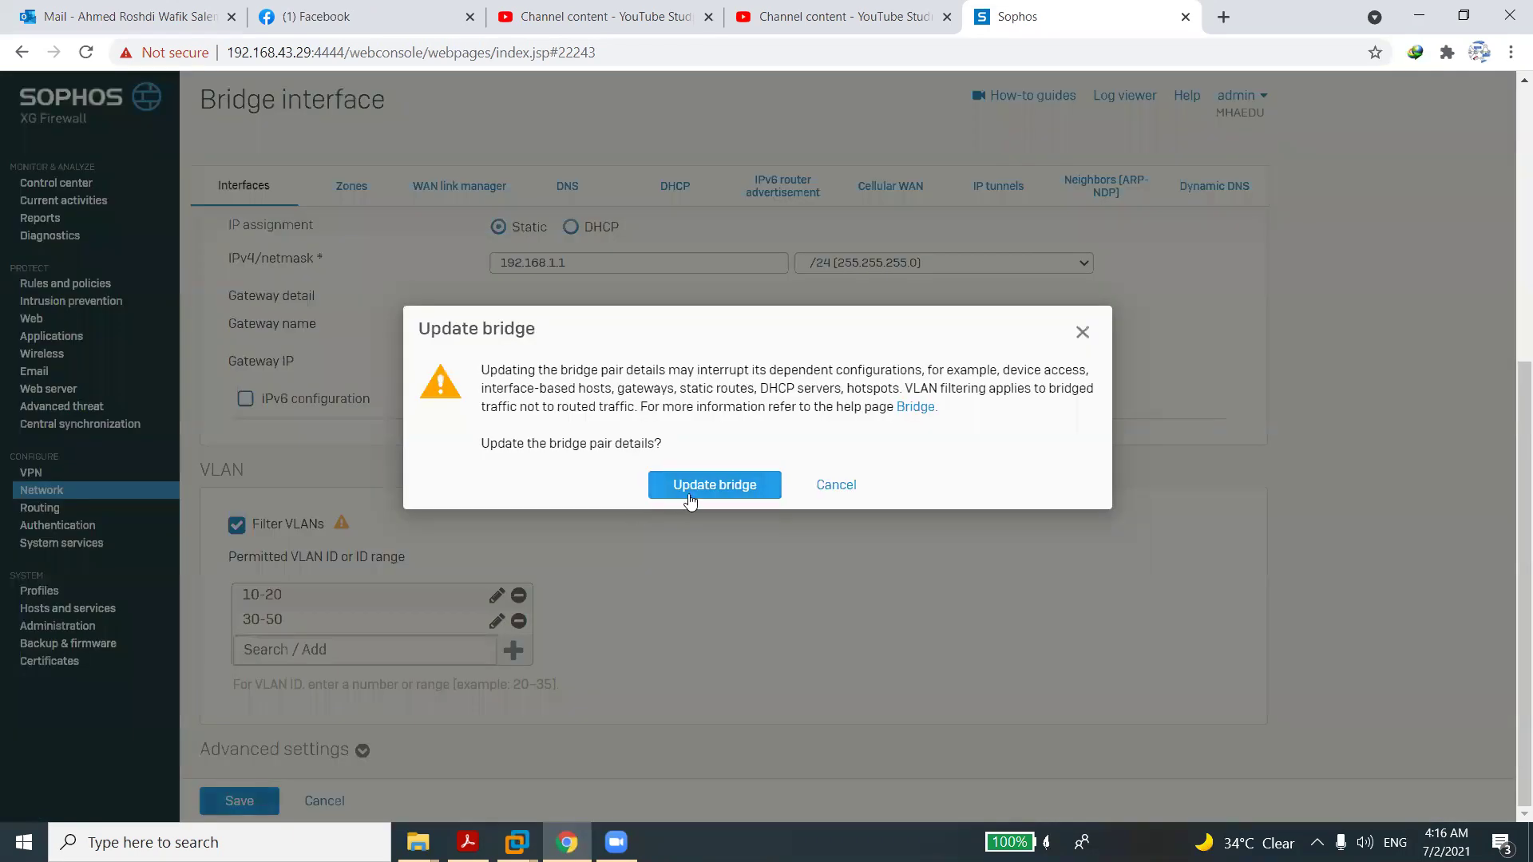
left_click(690, 497)
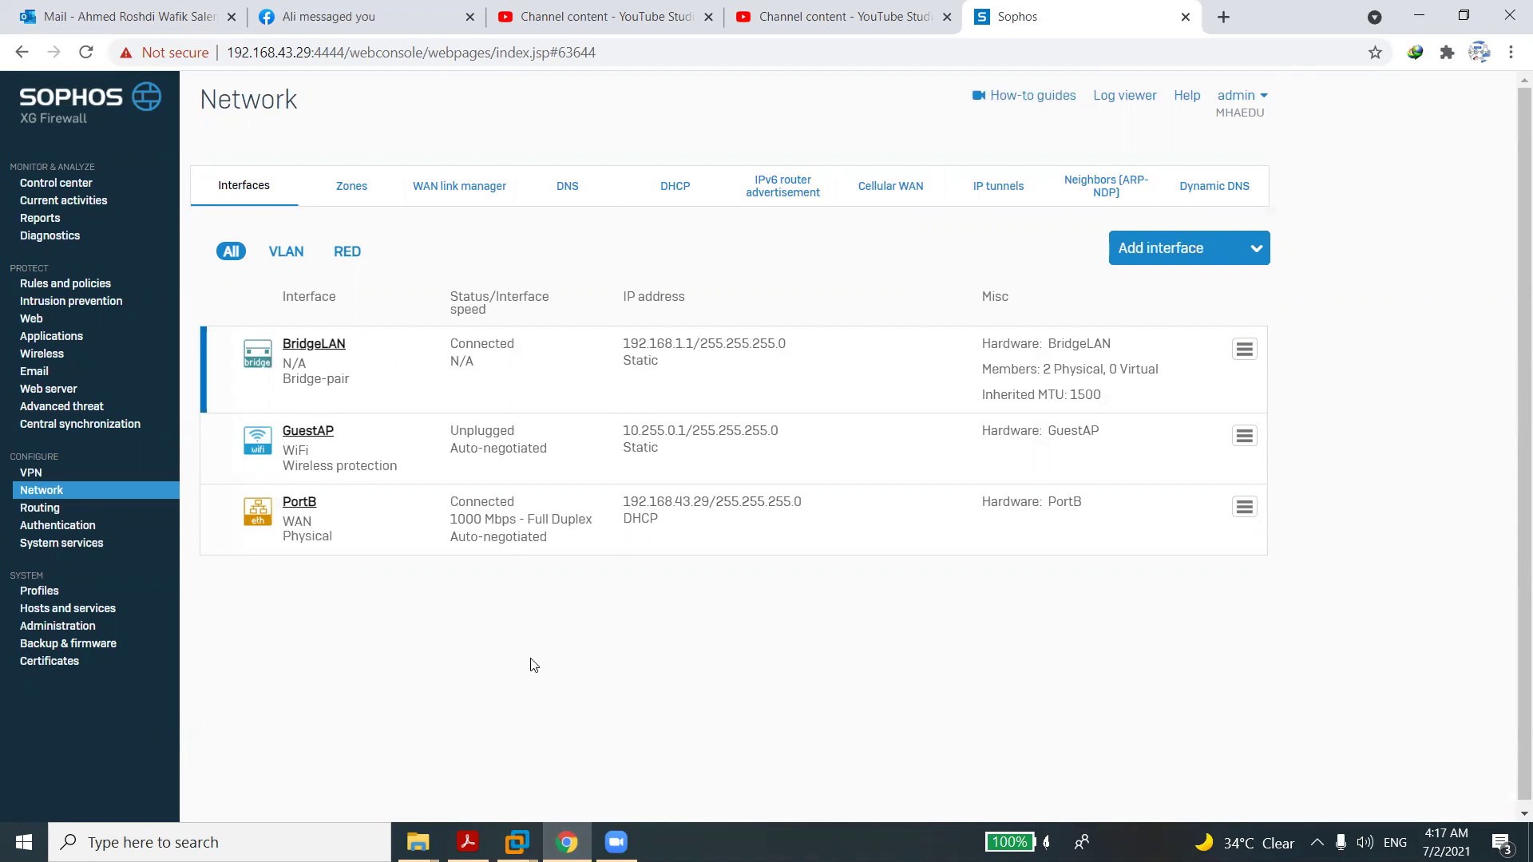
left_click(517, 842)
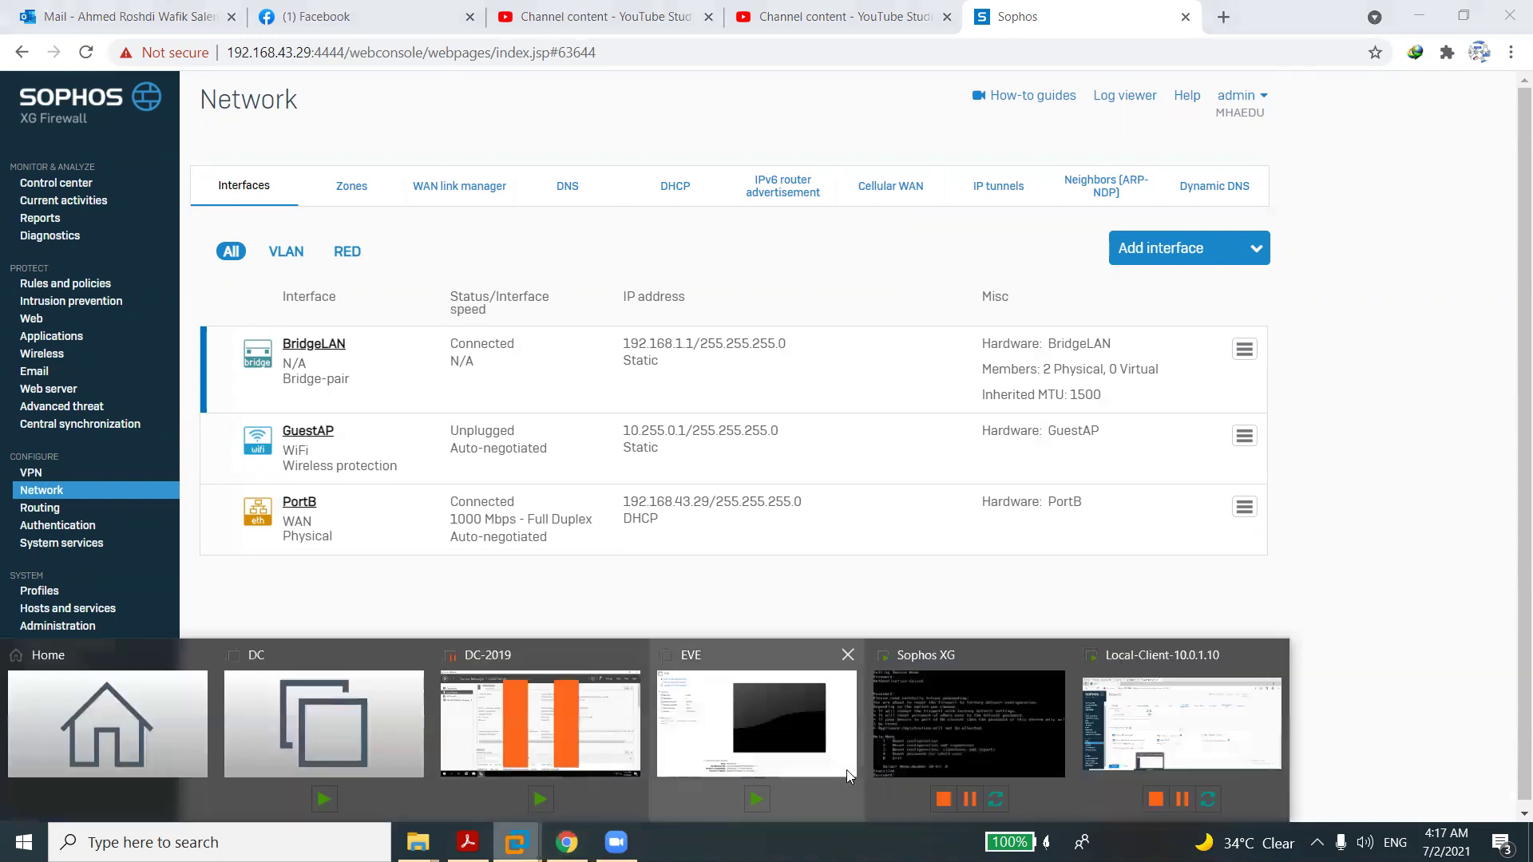
left_click(1182, 722)
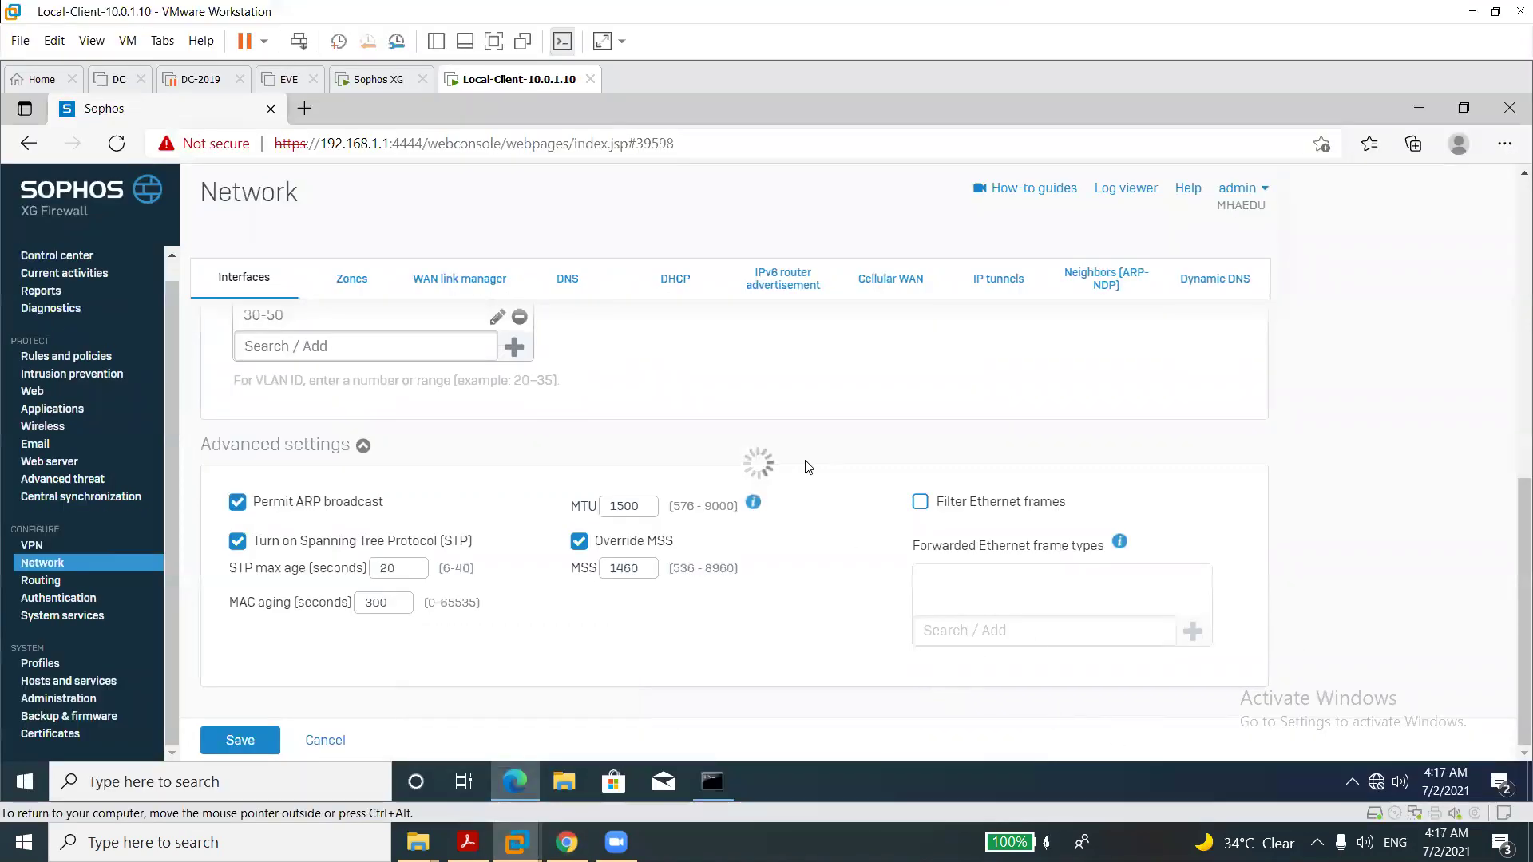
left_click(398, 143)
left_click(428, 143)
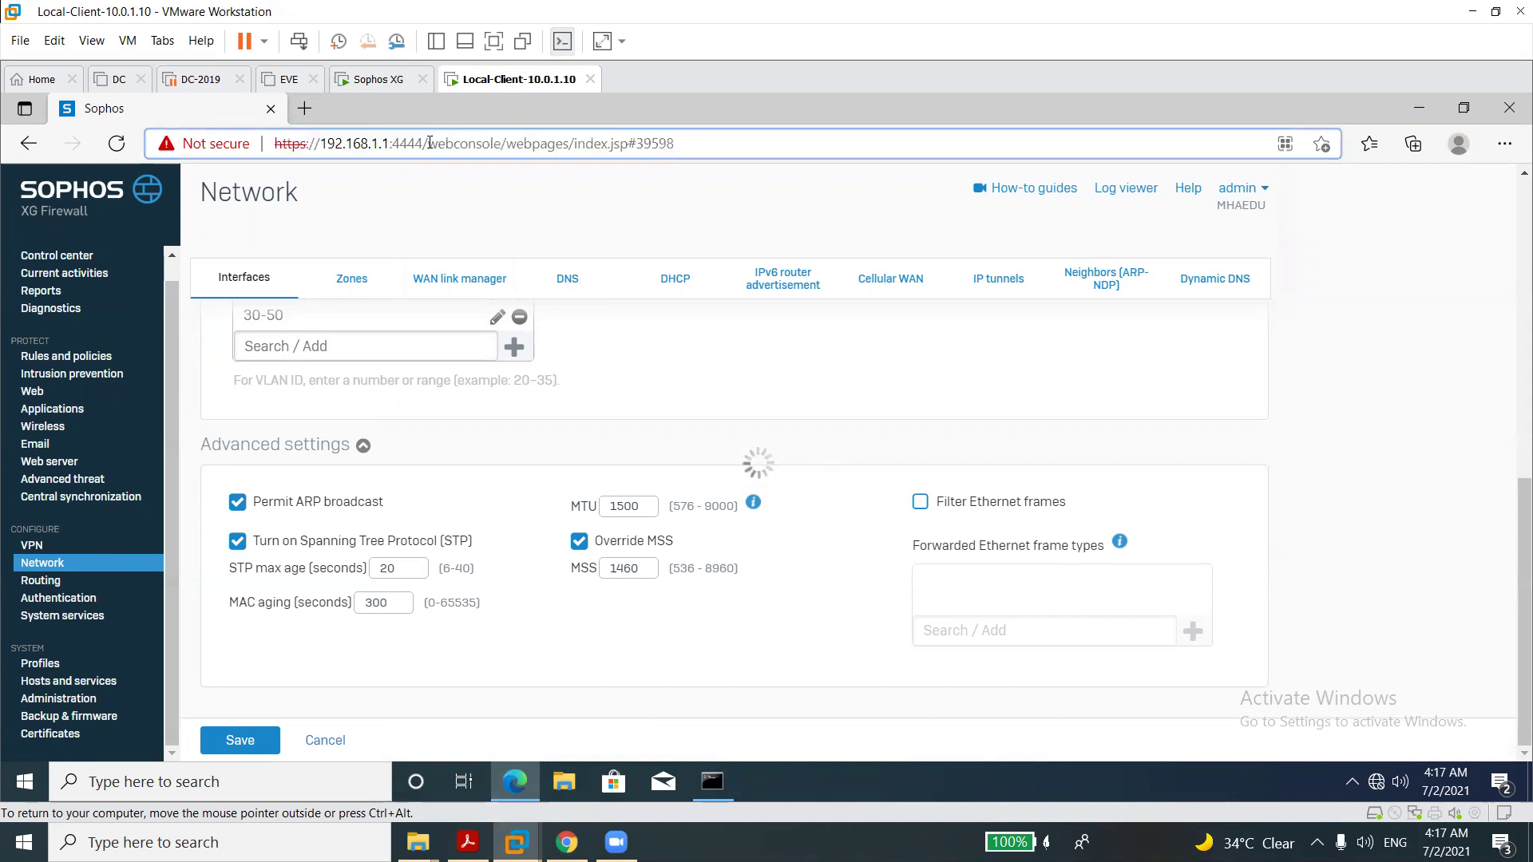
left_click_drag(429, 143, 695, 179)
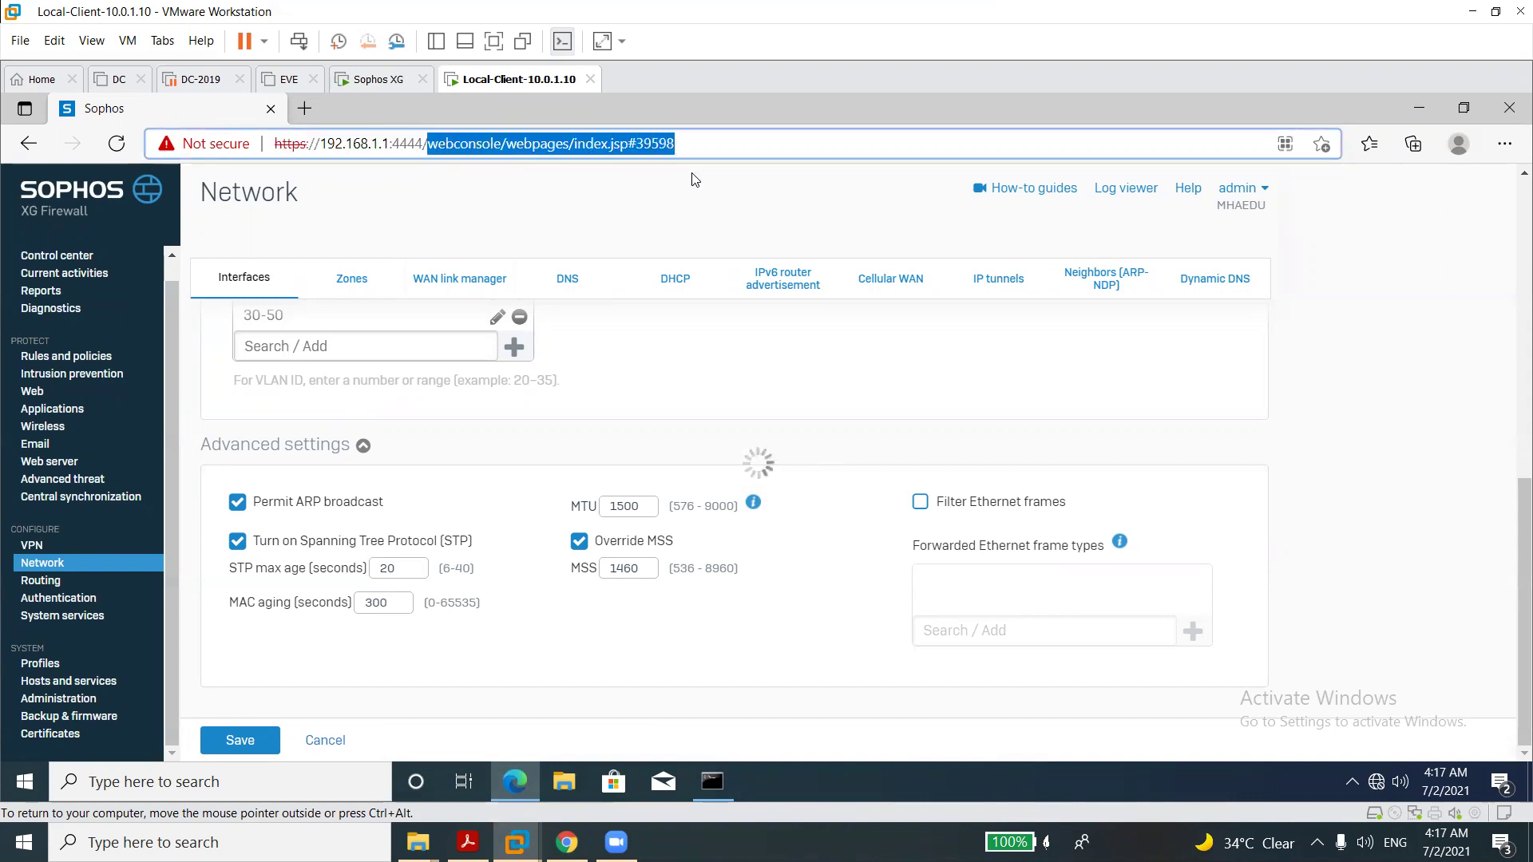
key("BackSpace")
key("Return")
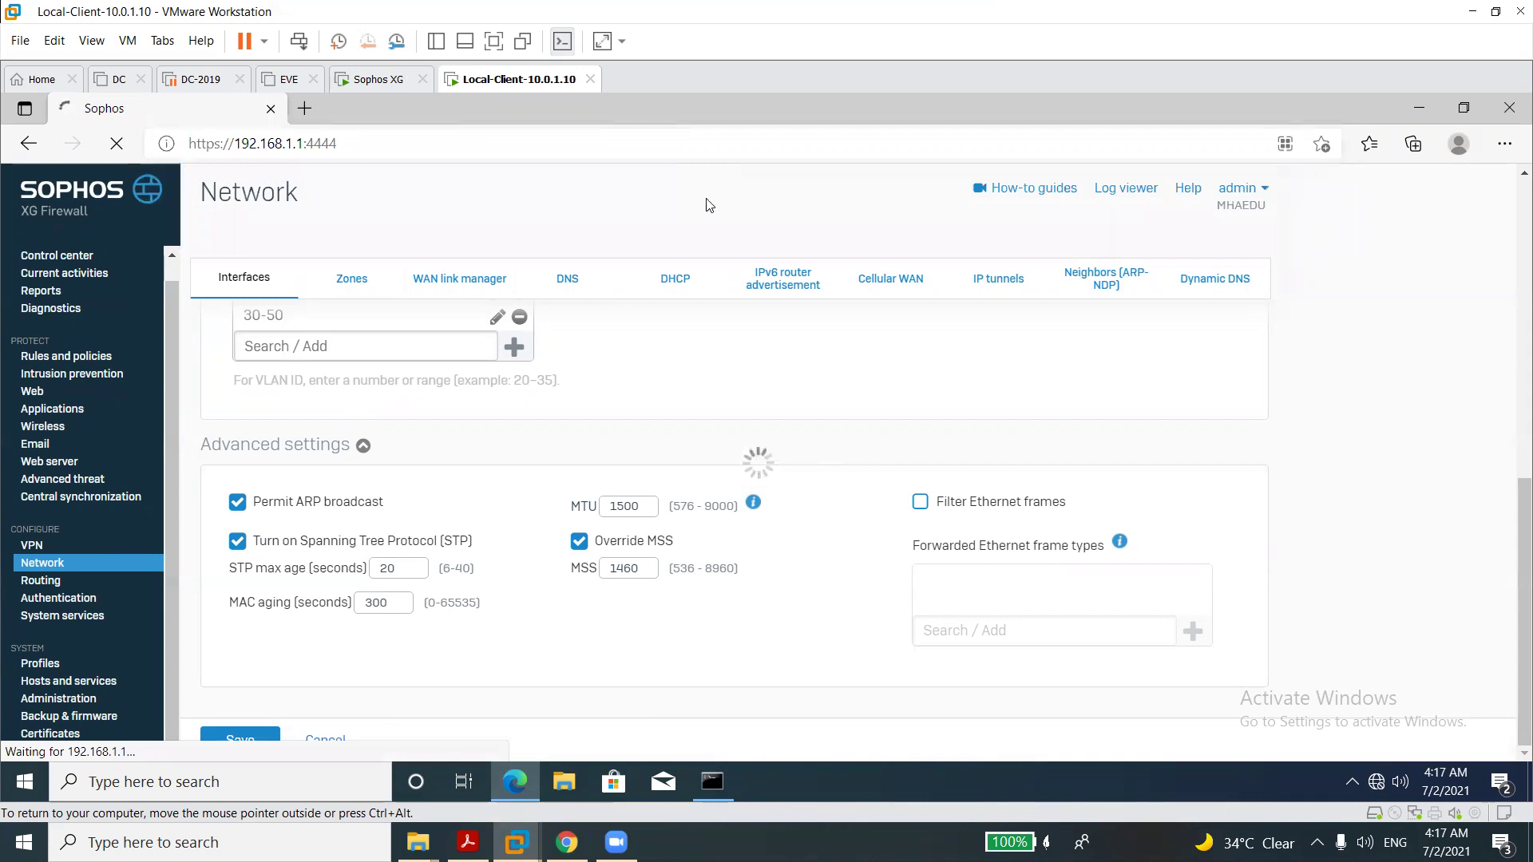
left_click(703, 784)
left_click(709, 784)
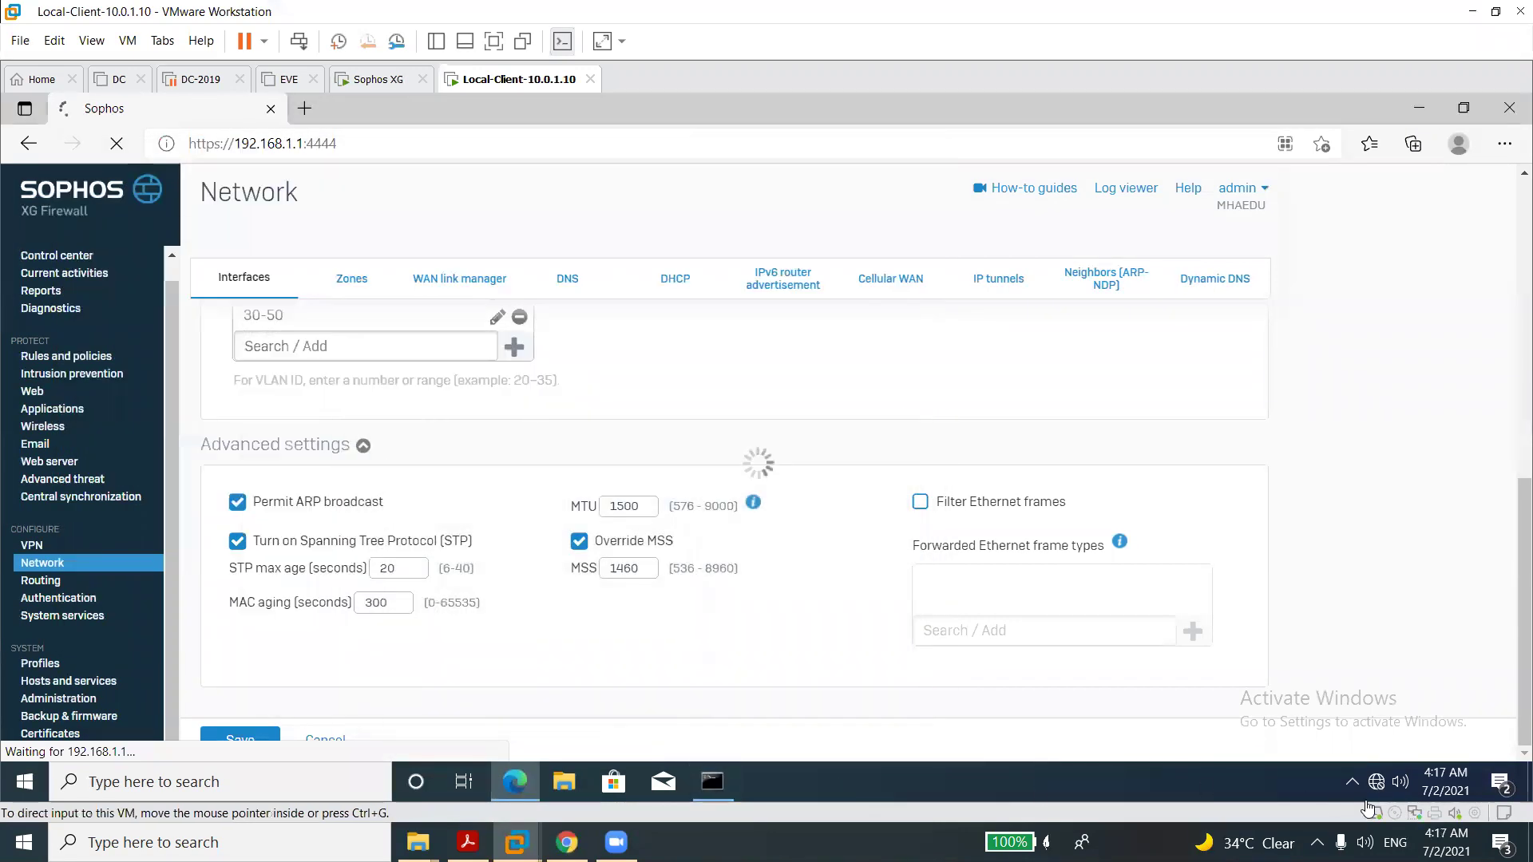
right_click(1373, 779)
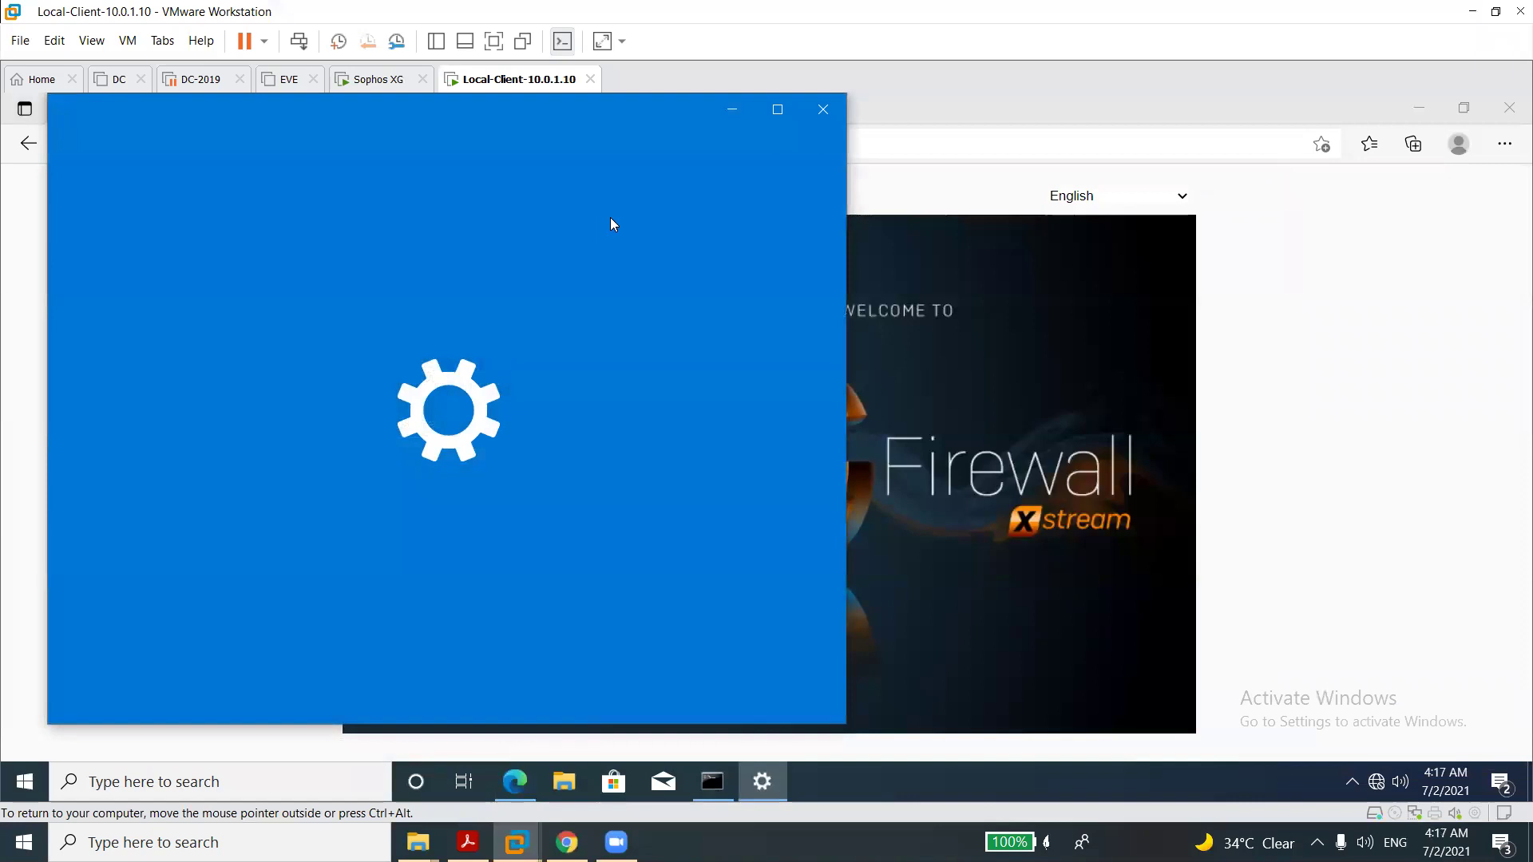
Sign in as admin with the console password and skip the master-key setup.
left_click(821, 111)
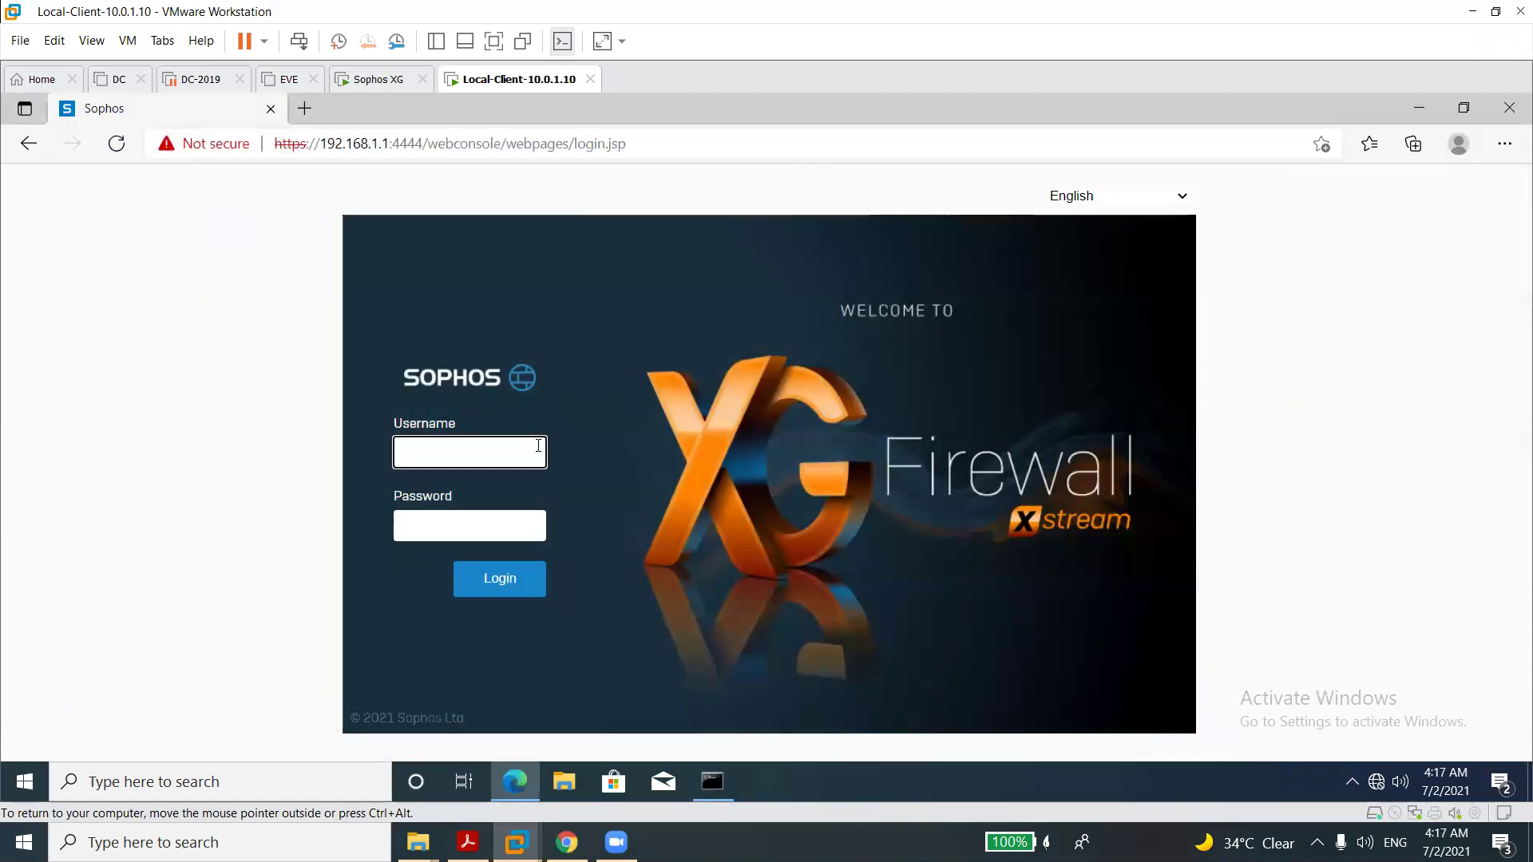
type("admin")
key("Tab")
type("1234")
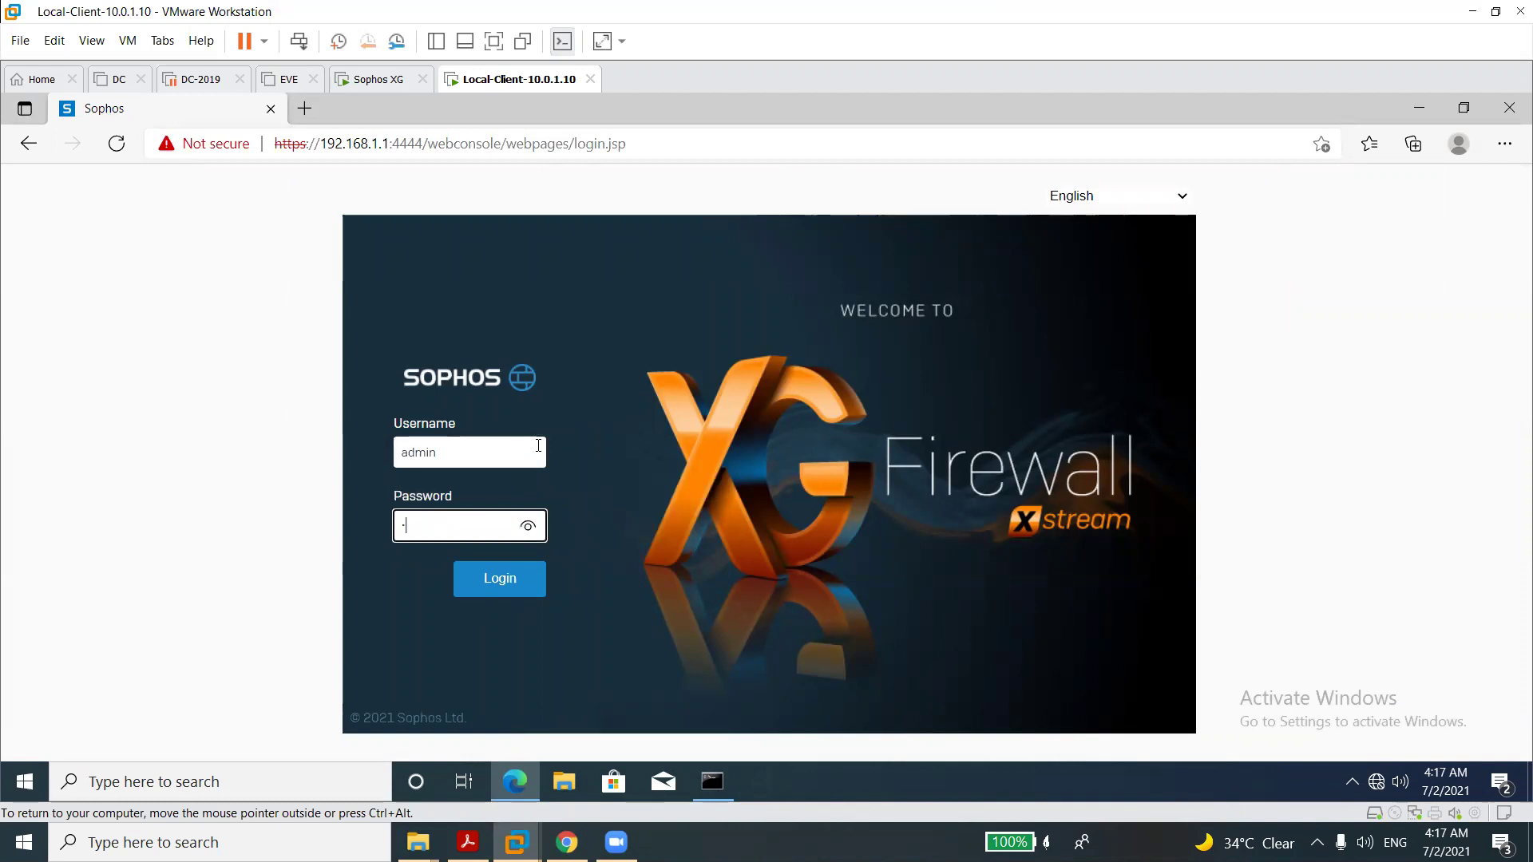
type("45")
key("Return")
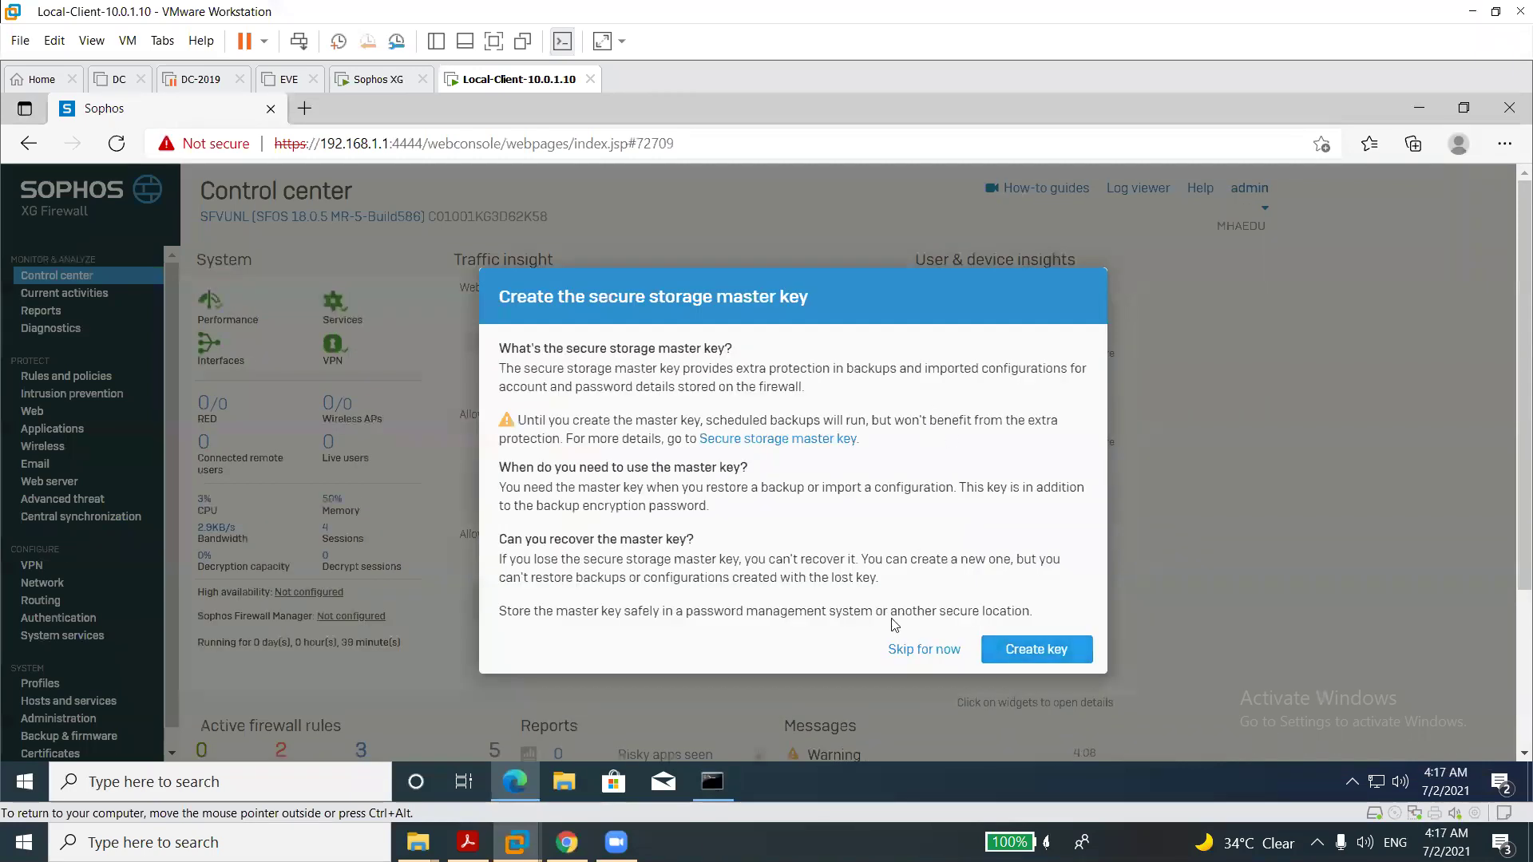
left_click(906, 649)
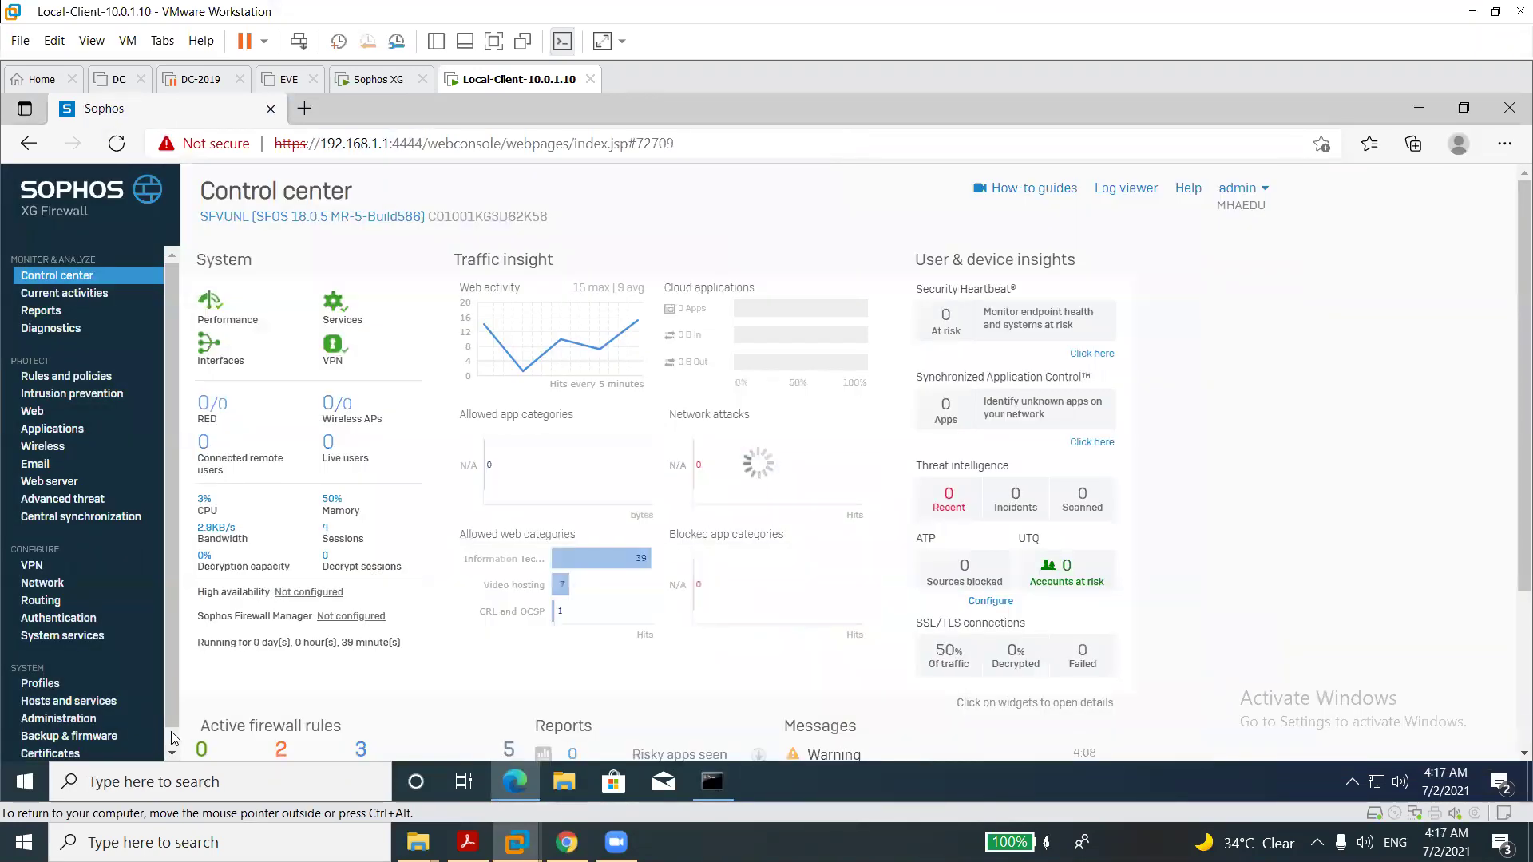
scroll(38, 587, "down", 1)
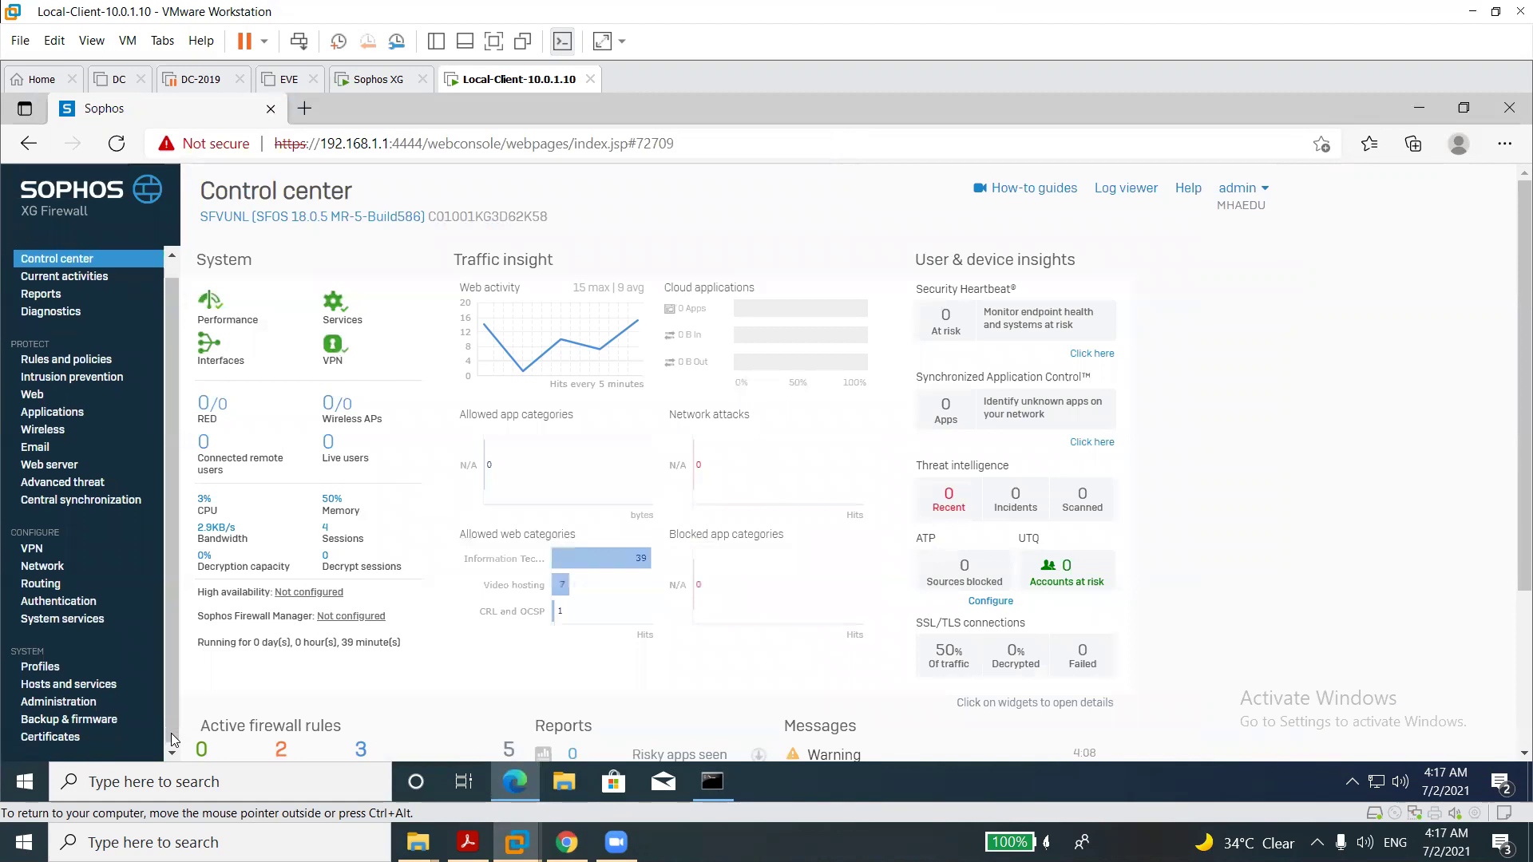
Open BridgeLAN's settings from Network > Interfaces and review its VLAN section.
left_click(46, 563)
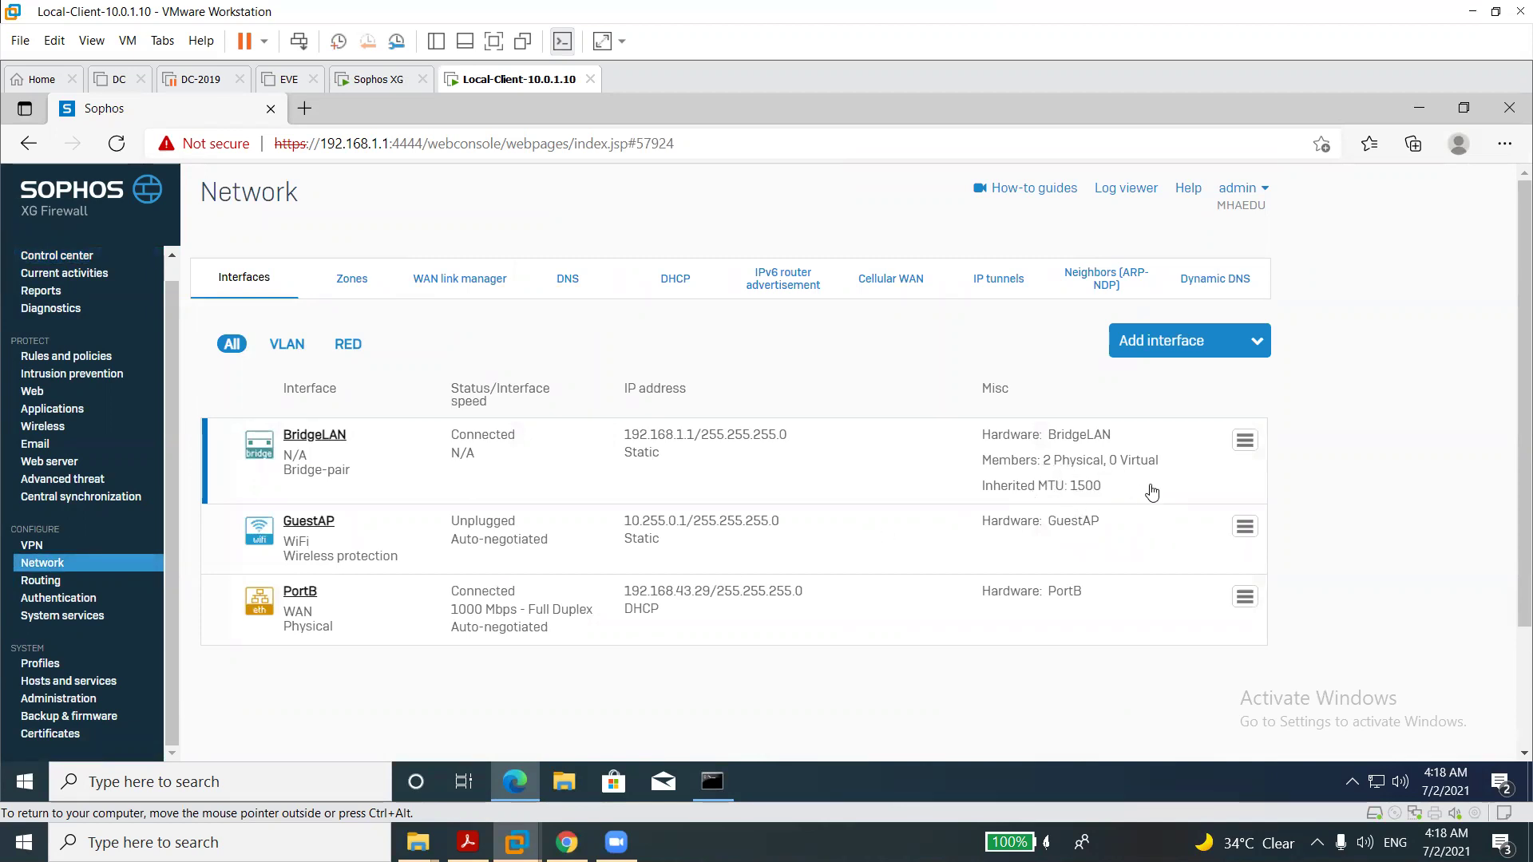
left_click(1242, 447)
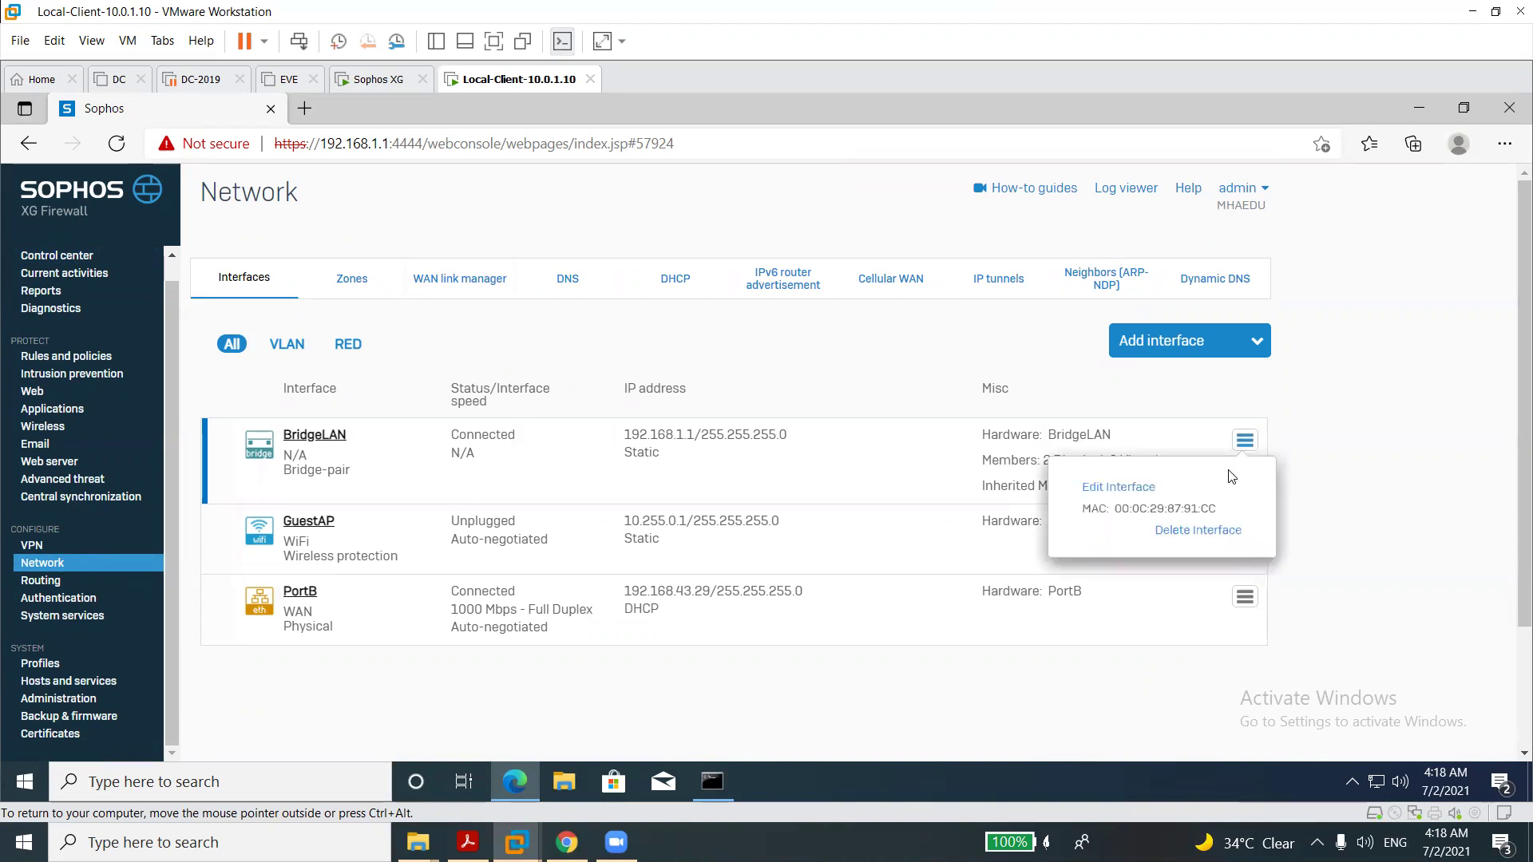
left_click(1135, 490)
scroll(1509, 654, "down", 5)
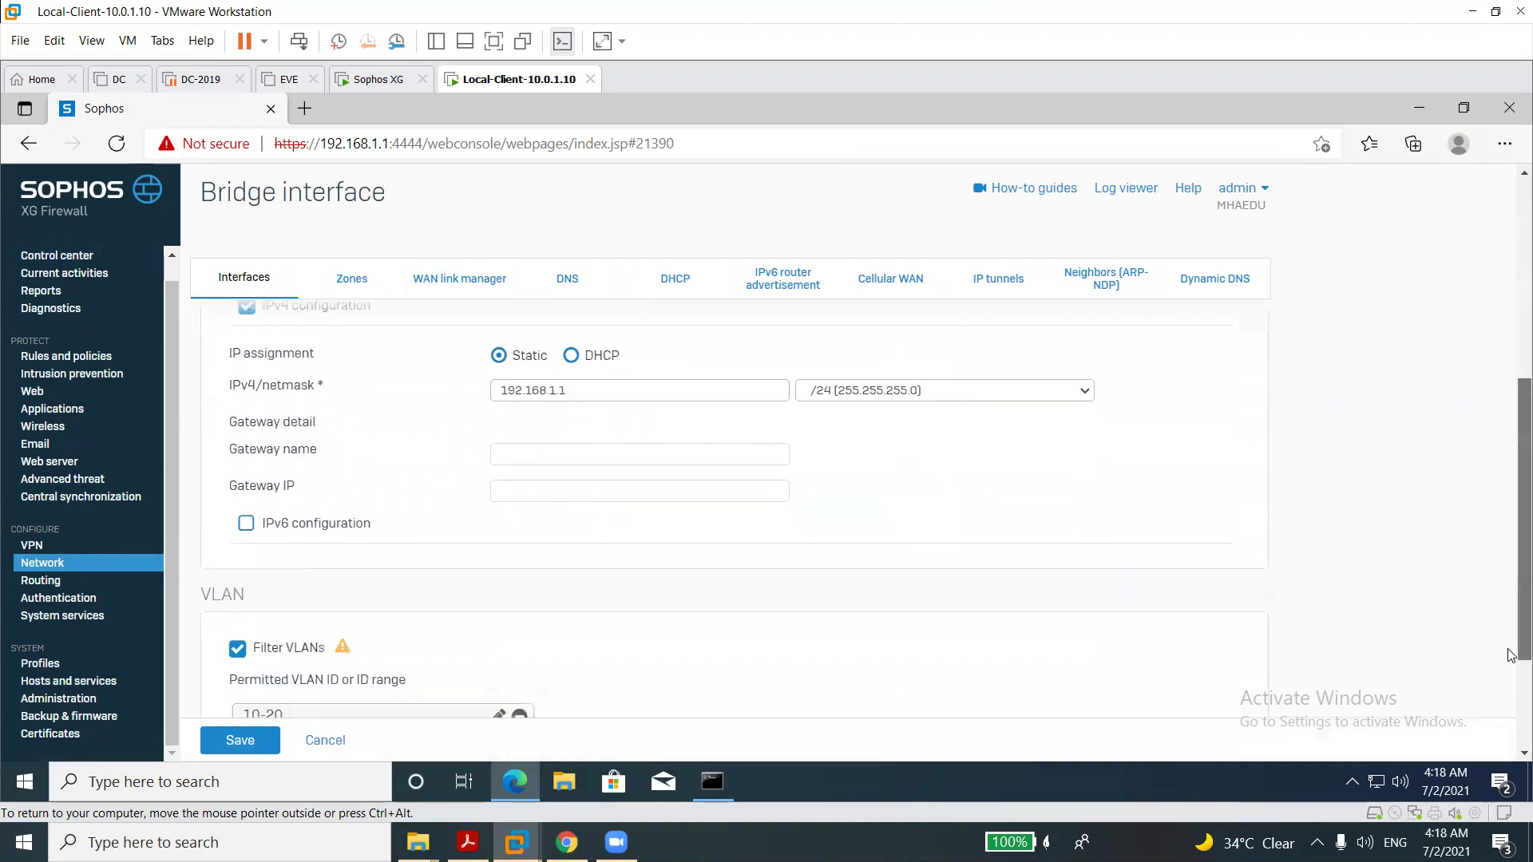
scroll(1509, 671, "down", 3)
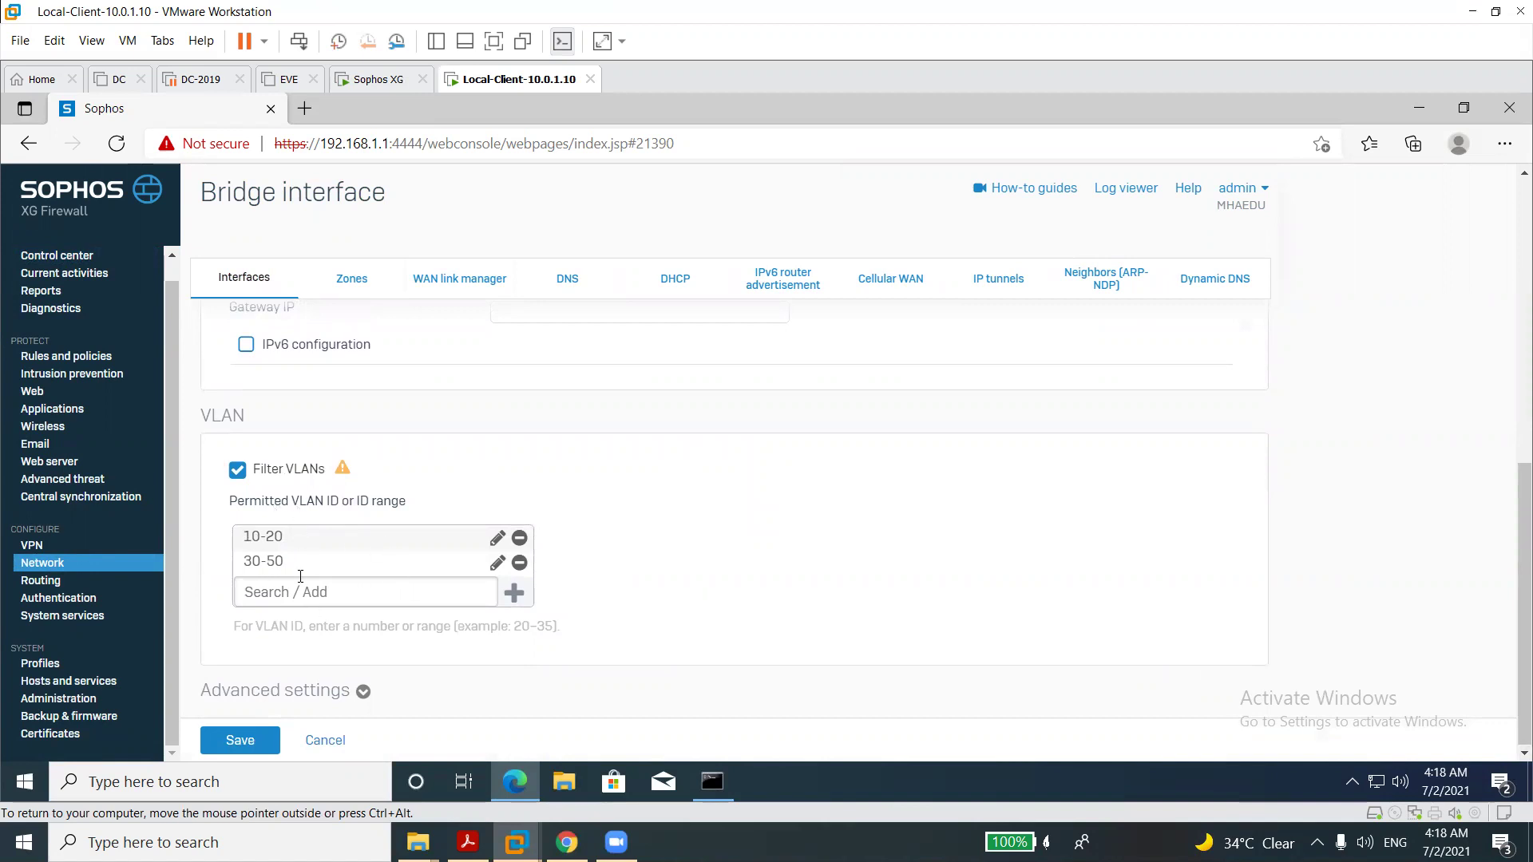
mouse_move(342, 469)
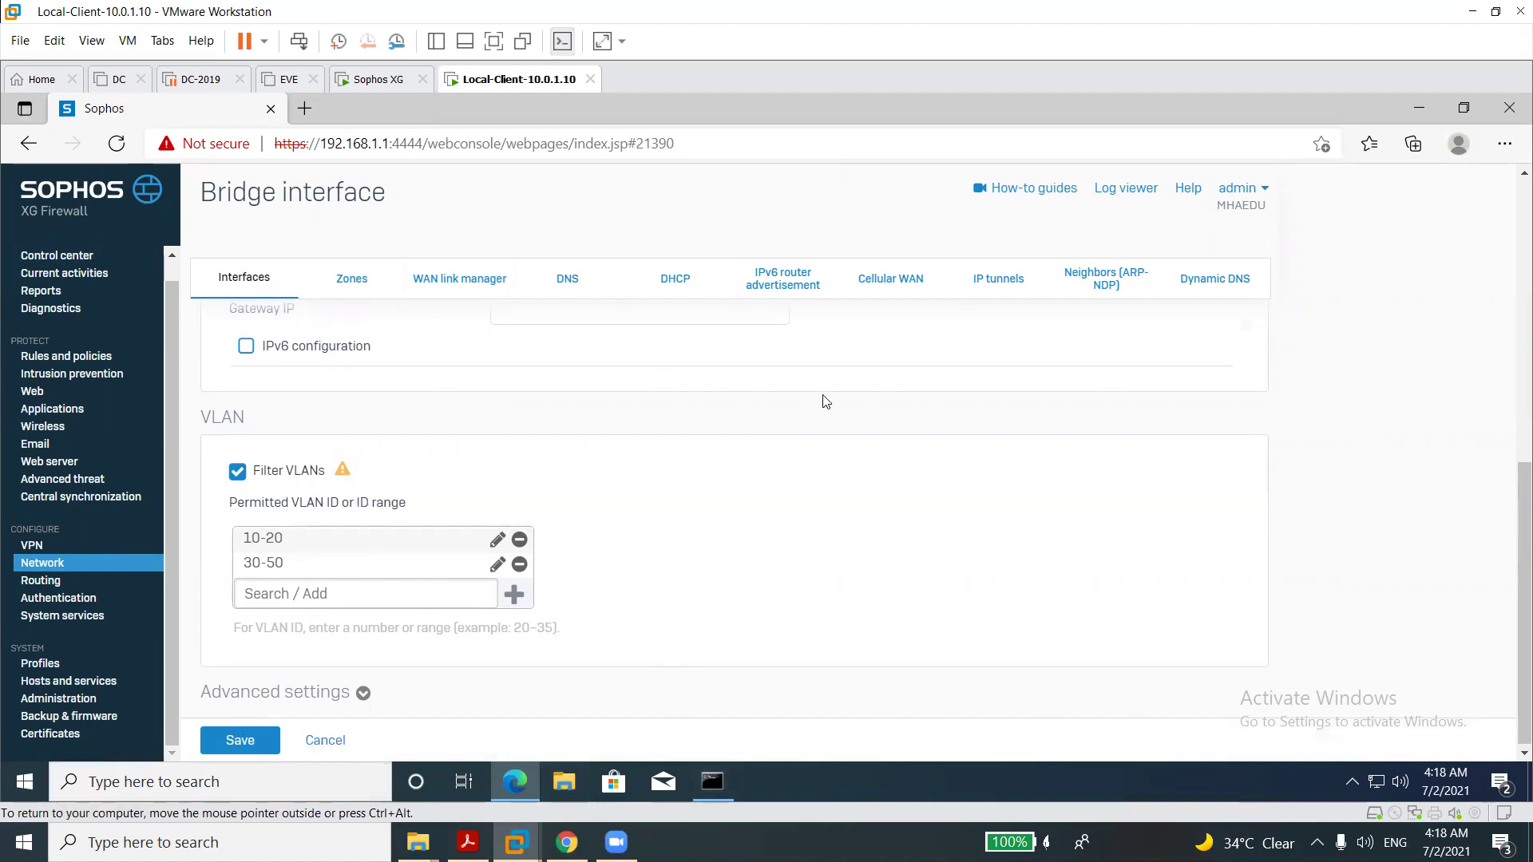
left_click(68, 562)
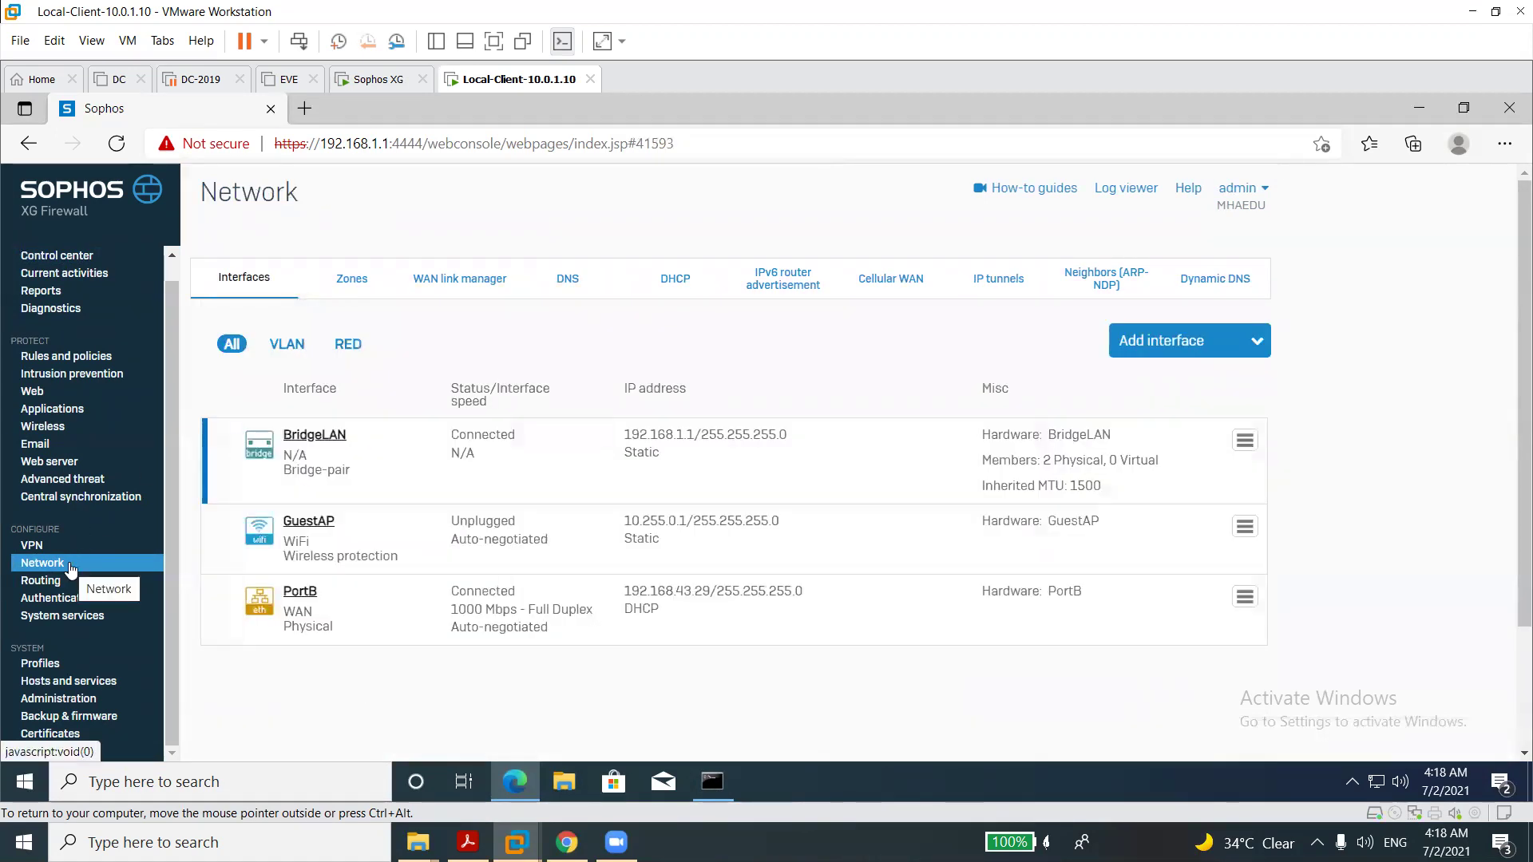
Try deleting BridgeLAN and confirm it, then close the guest Edge browser.
left_click(1243, 442)
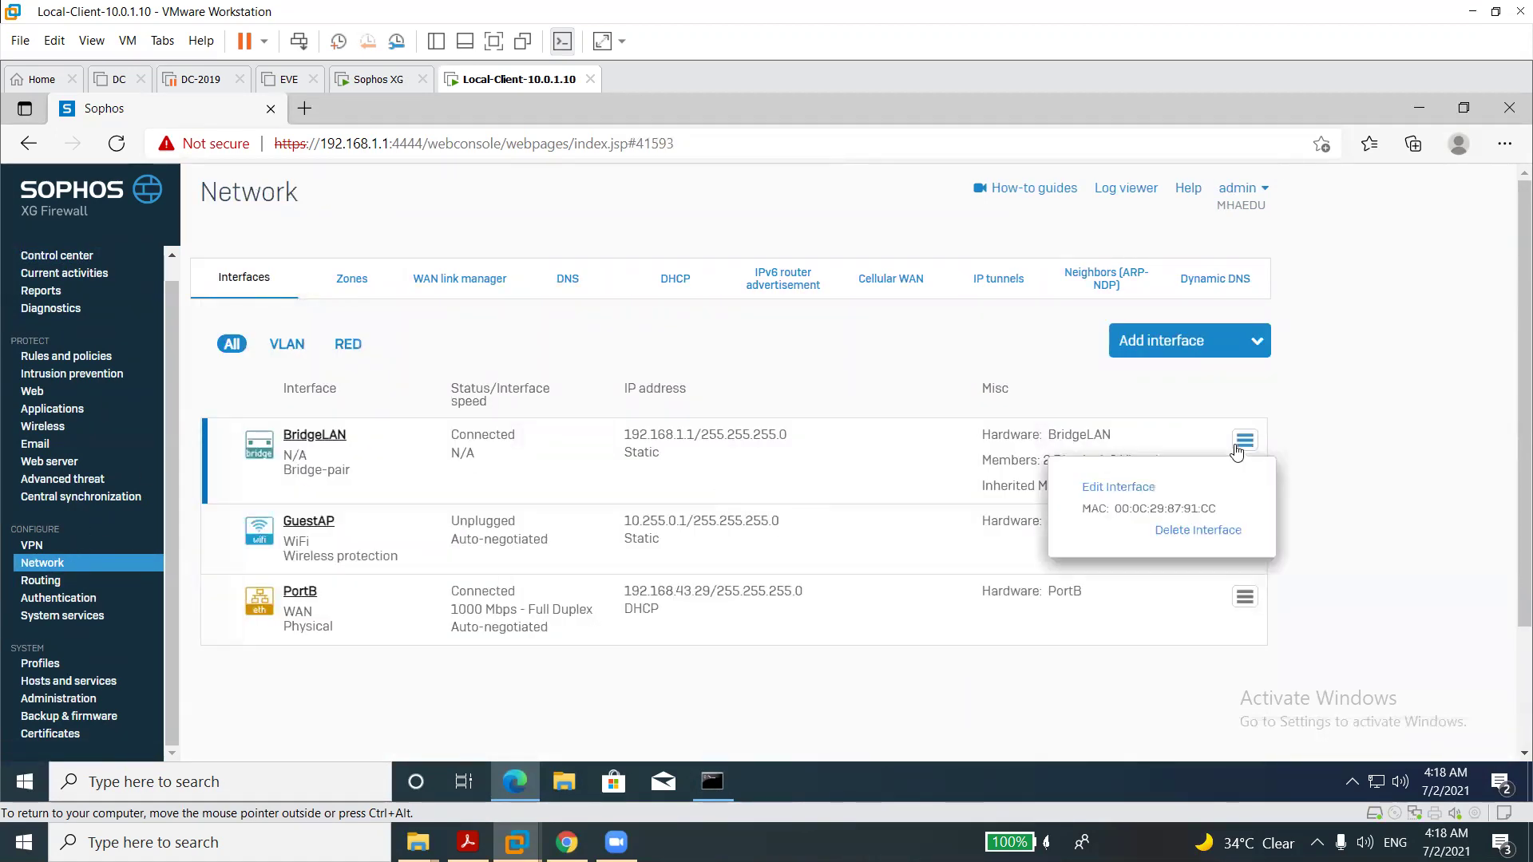
left_click(1175, 532)
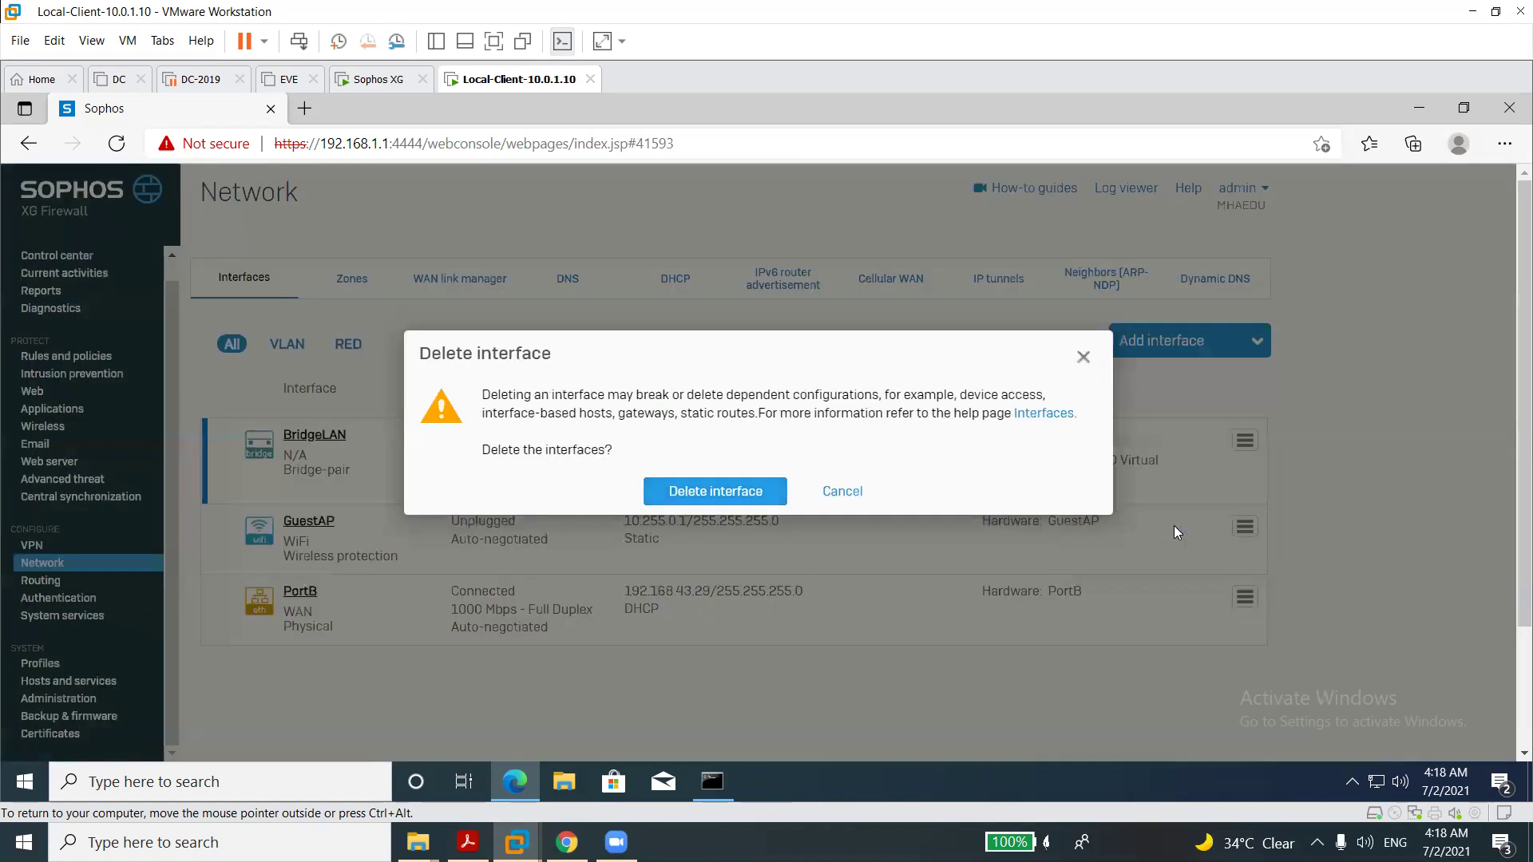
left_click(771, 492)
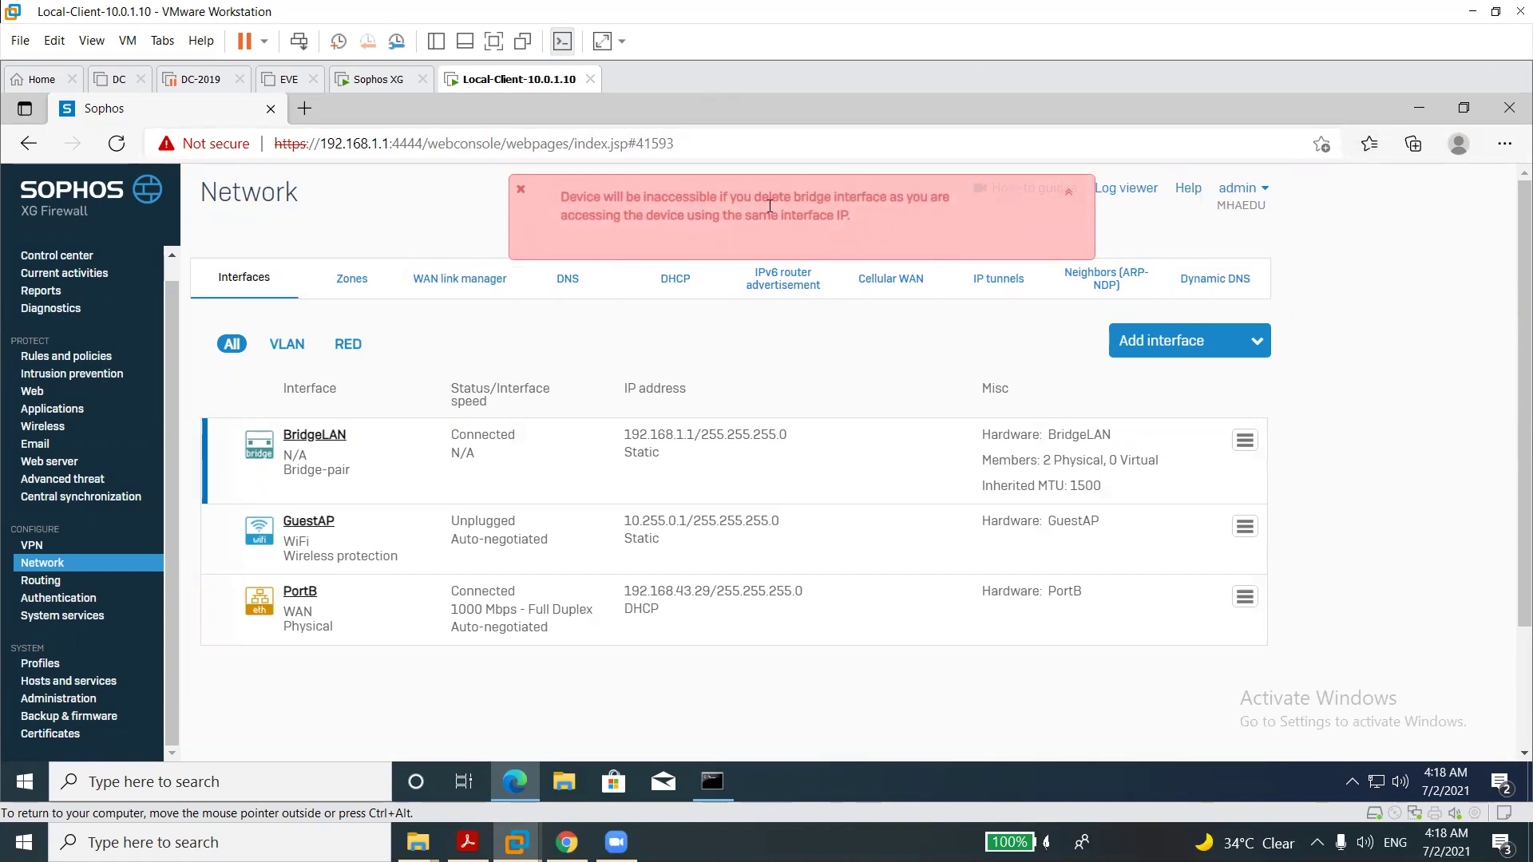
left_click(1502, 115)
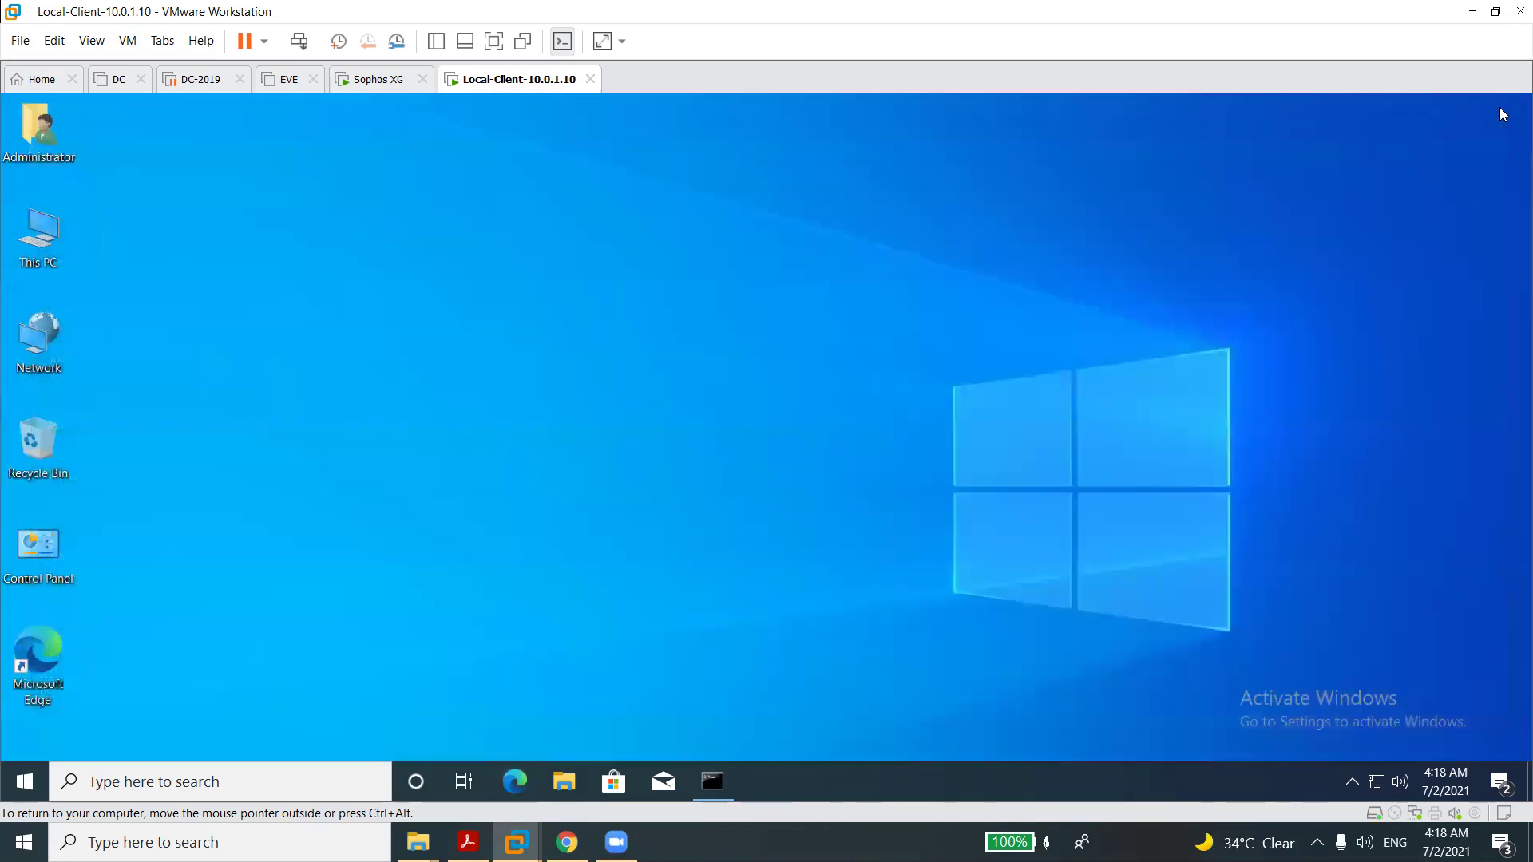
In the host Chrome console, delete the BridgeLAN interface and confirm, then open PortA.
left_click(567, 842)
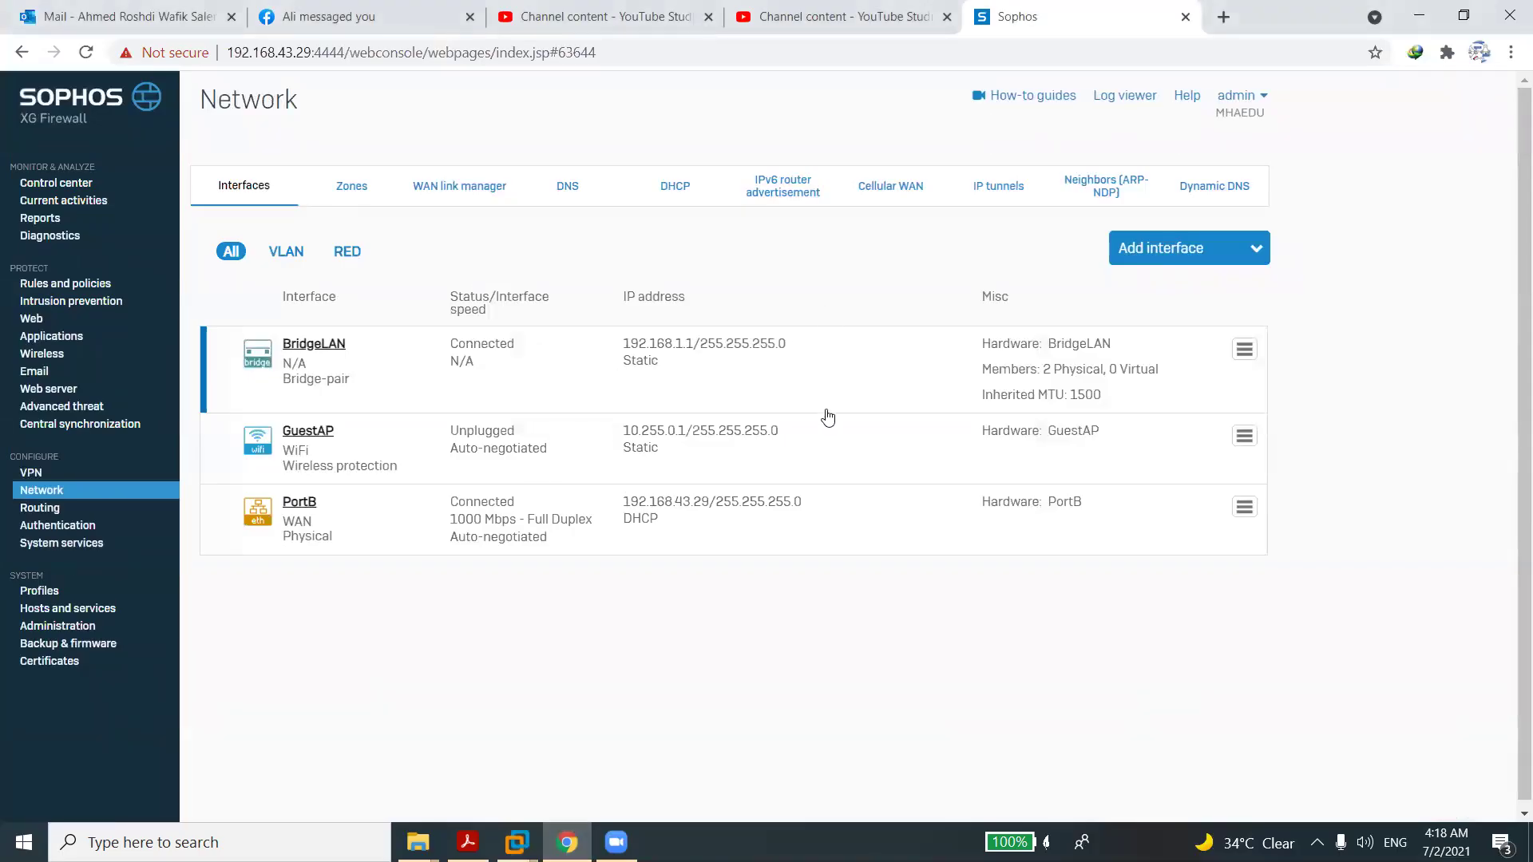
left_click(1242, 356)
left_click(1167, 440)
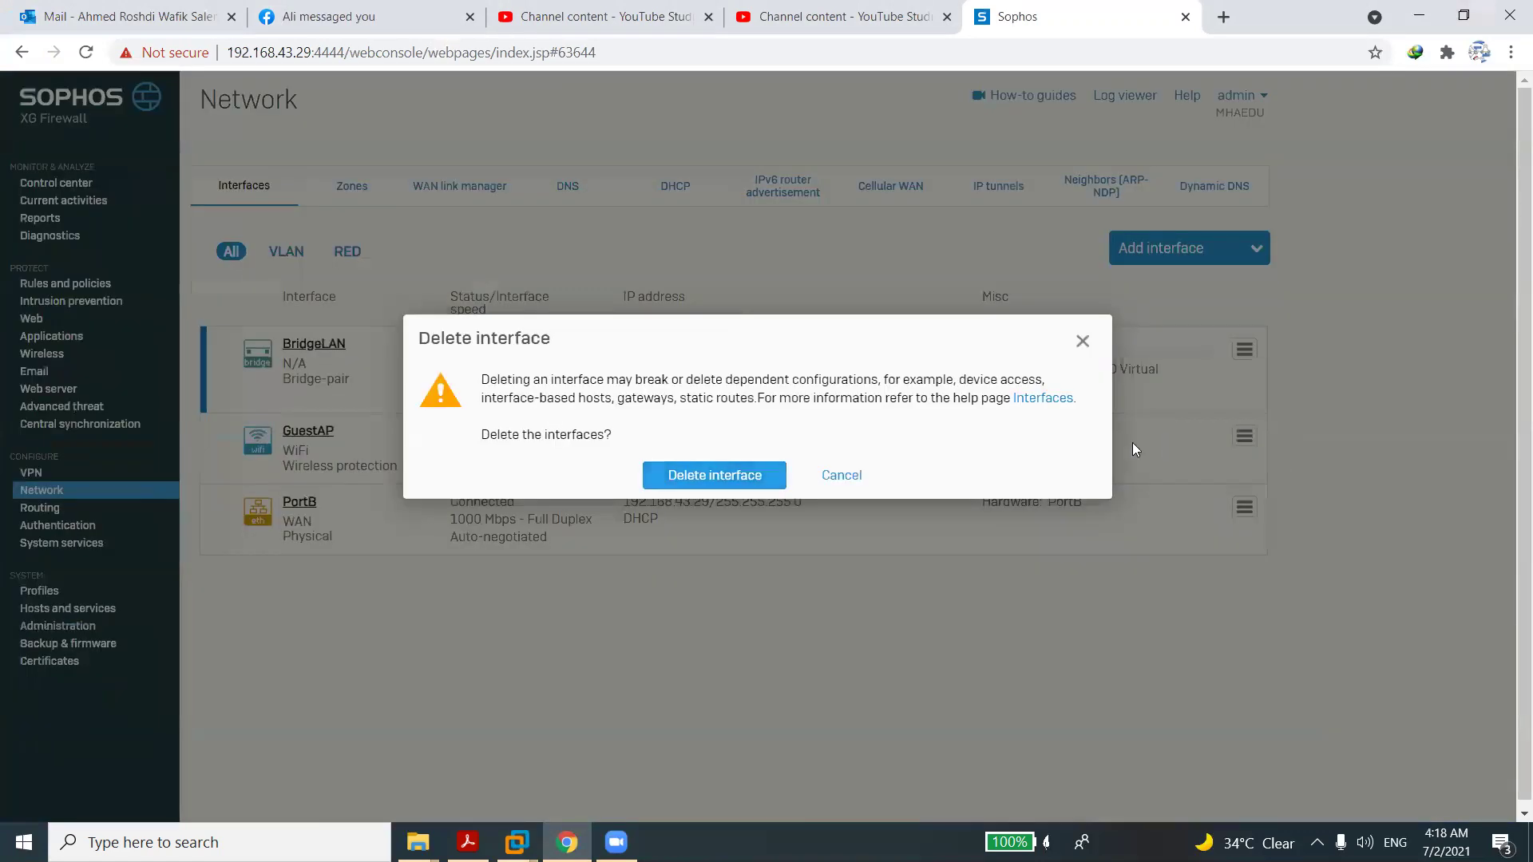
left_click(746, 476)
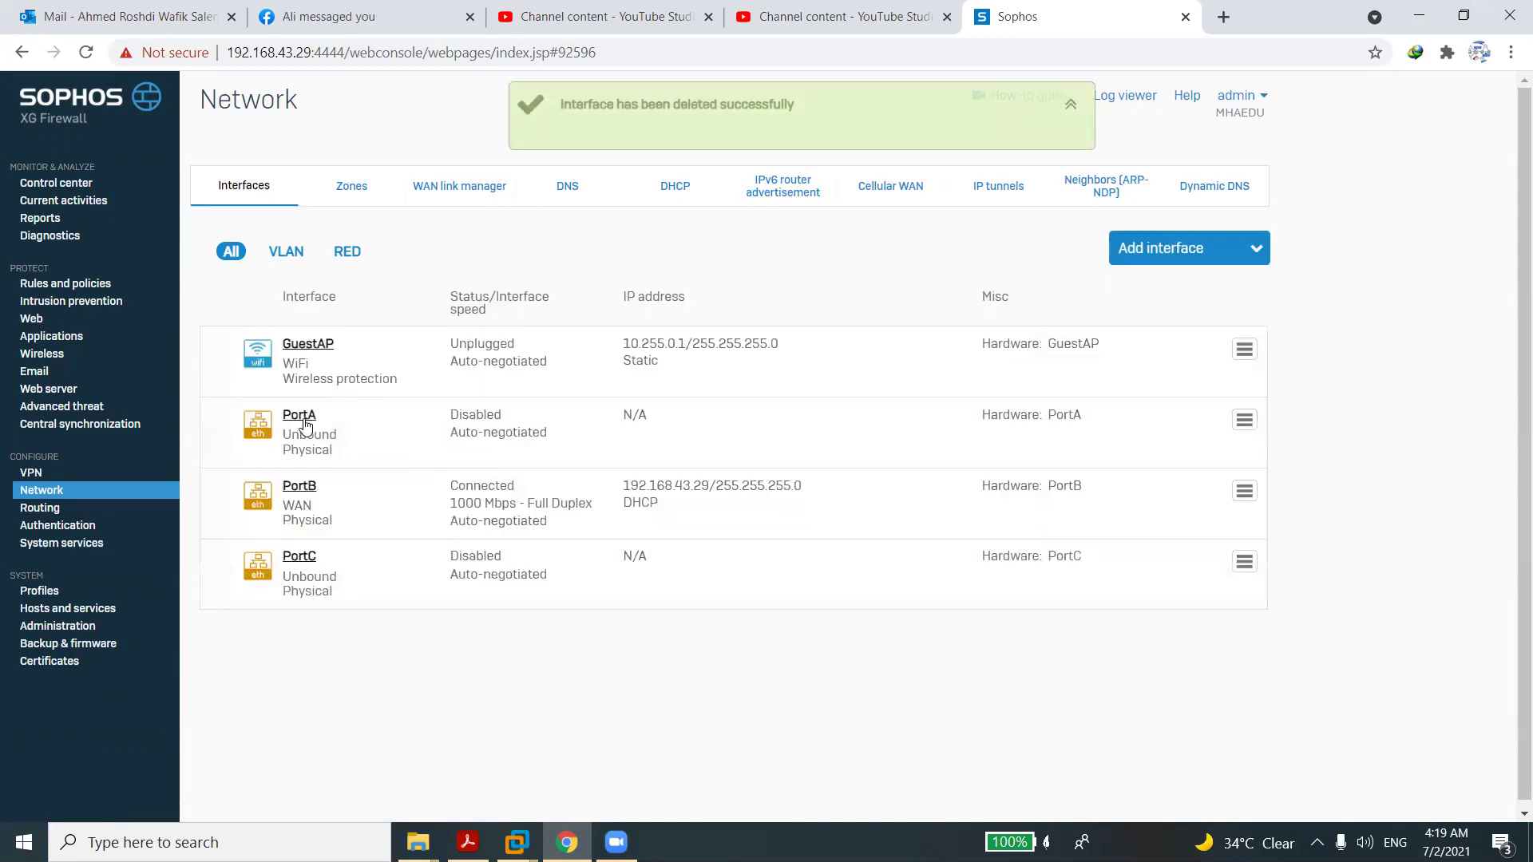
left_click(304, 420)
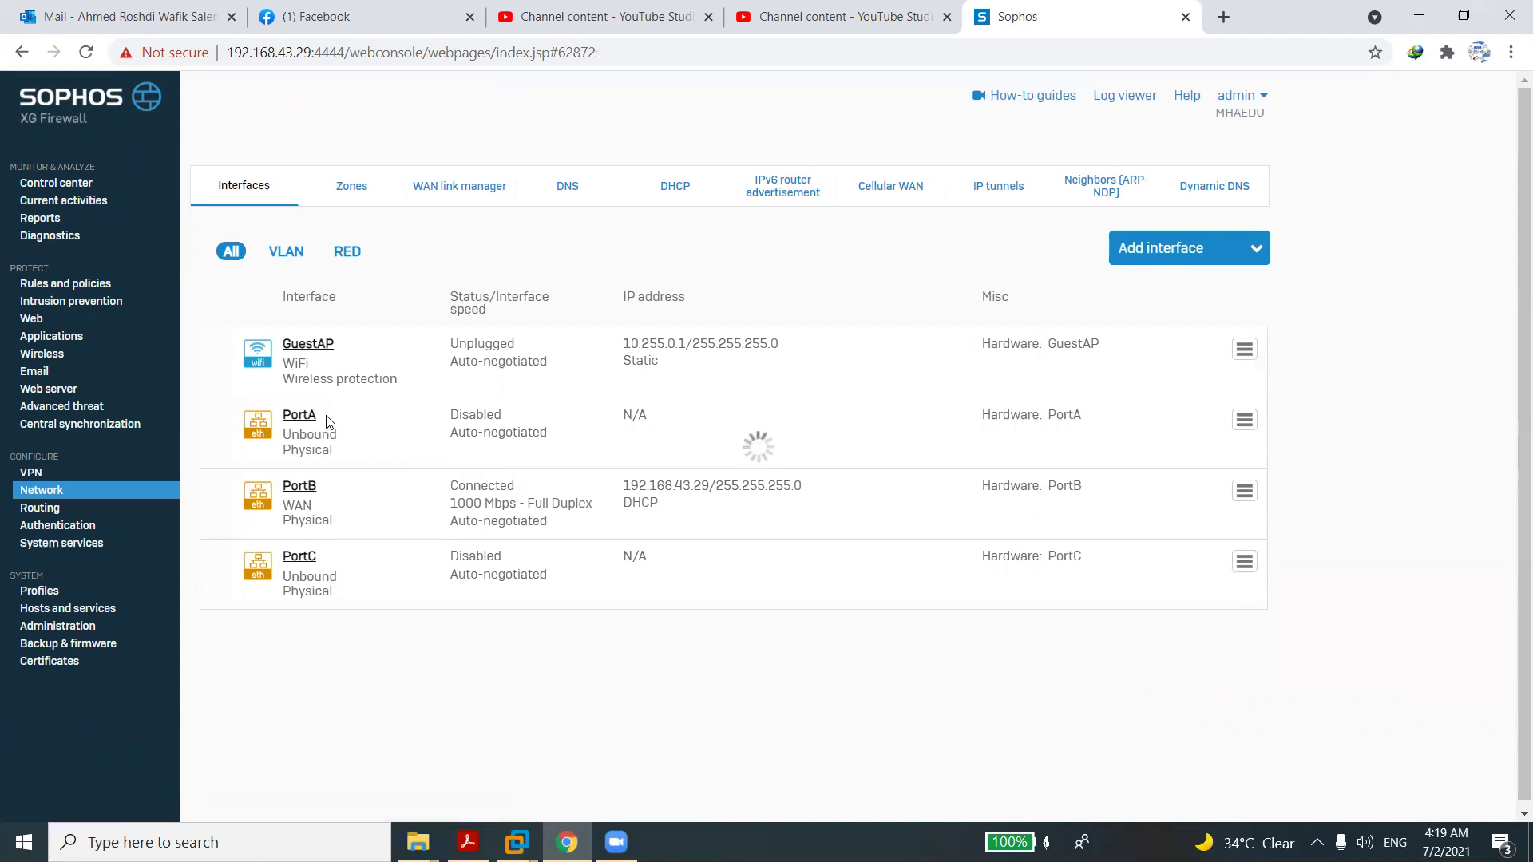
Put PortA in the LAN zone with static IPv4 192.168.1.1/24, then save and confirm the update.
left_click(523, 373)
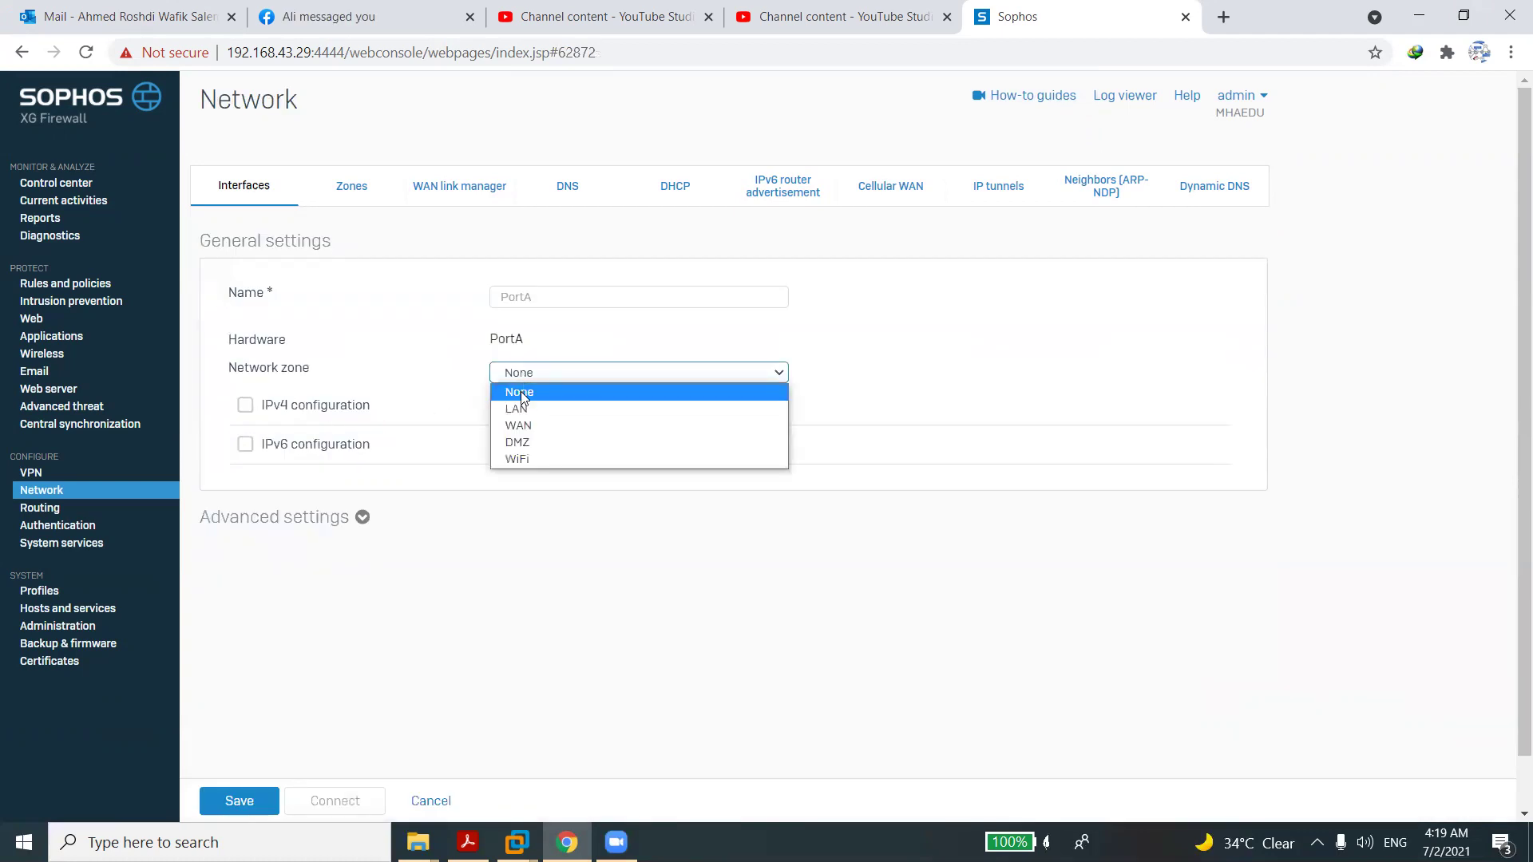
left_click(524, 408)
left_click(525, 495)
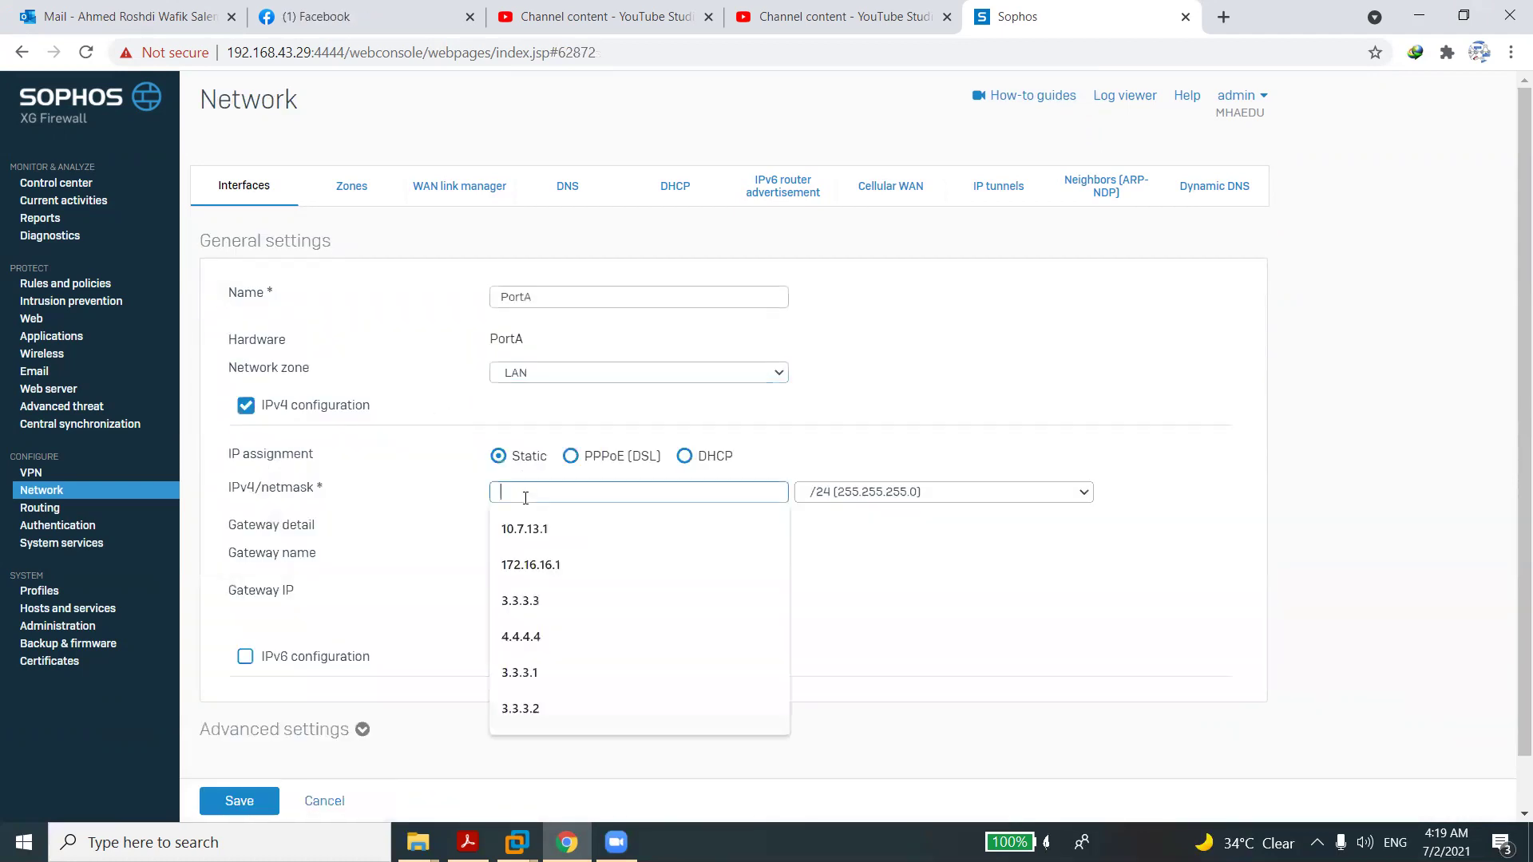
type("1")
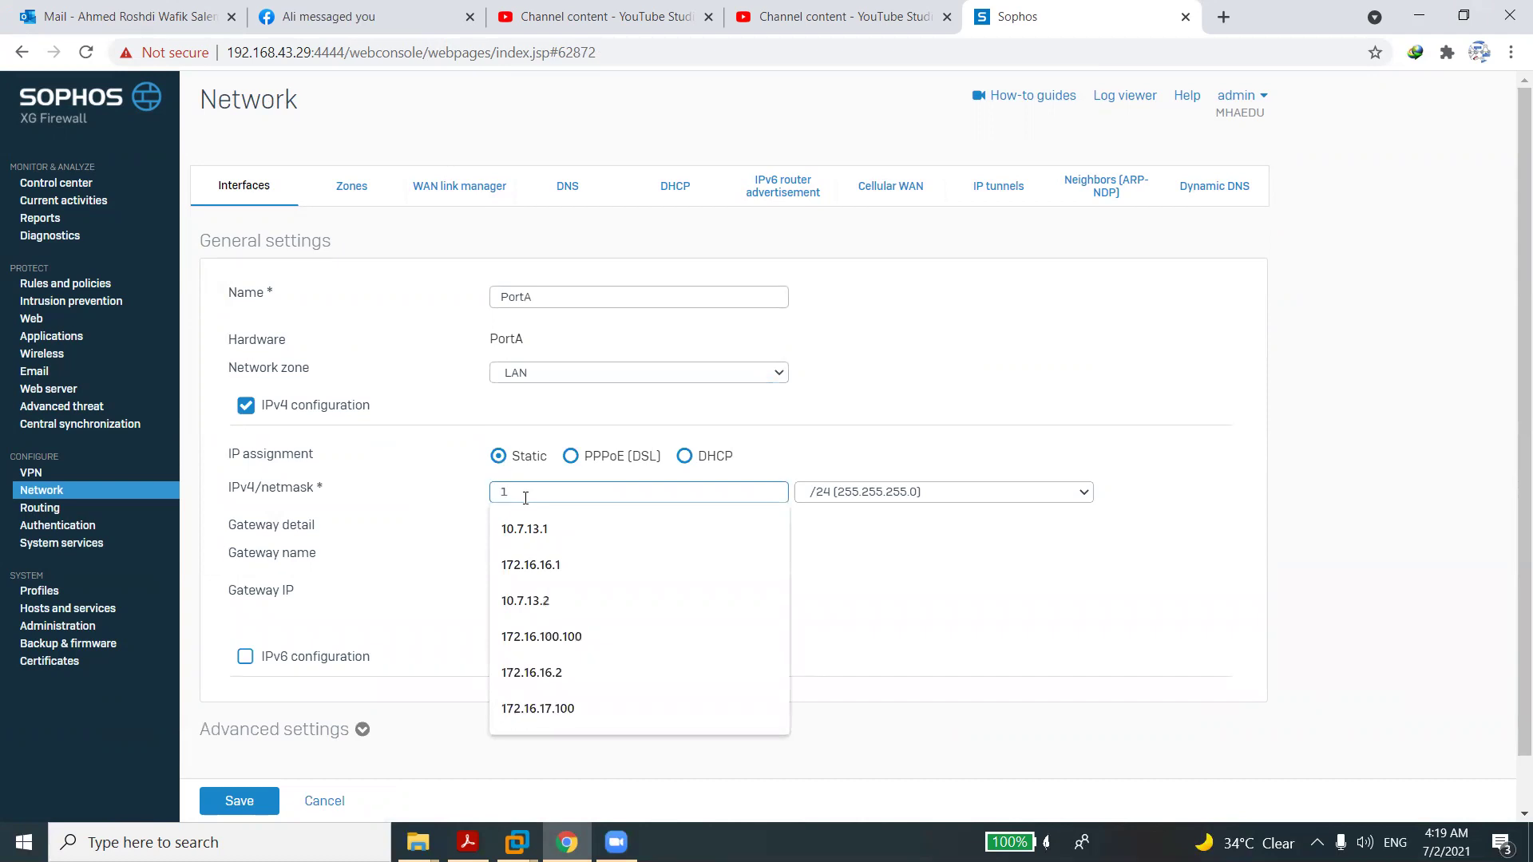
type("92")
left_click(520, 527)
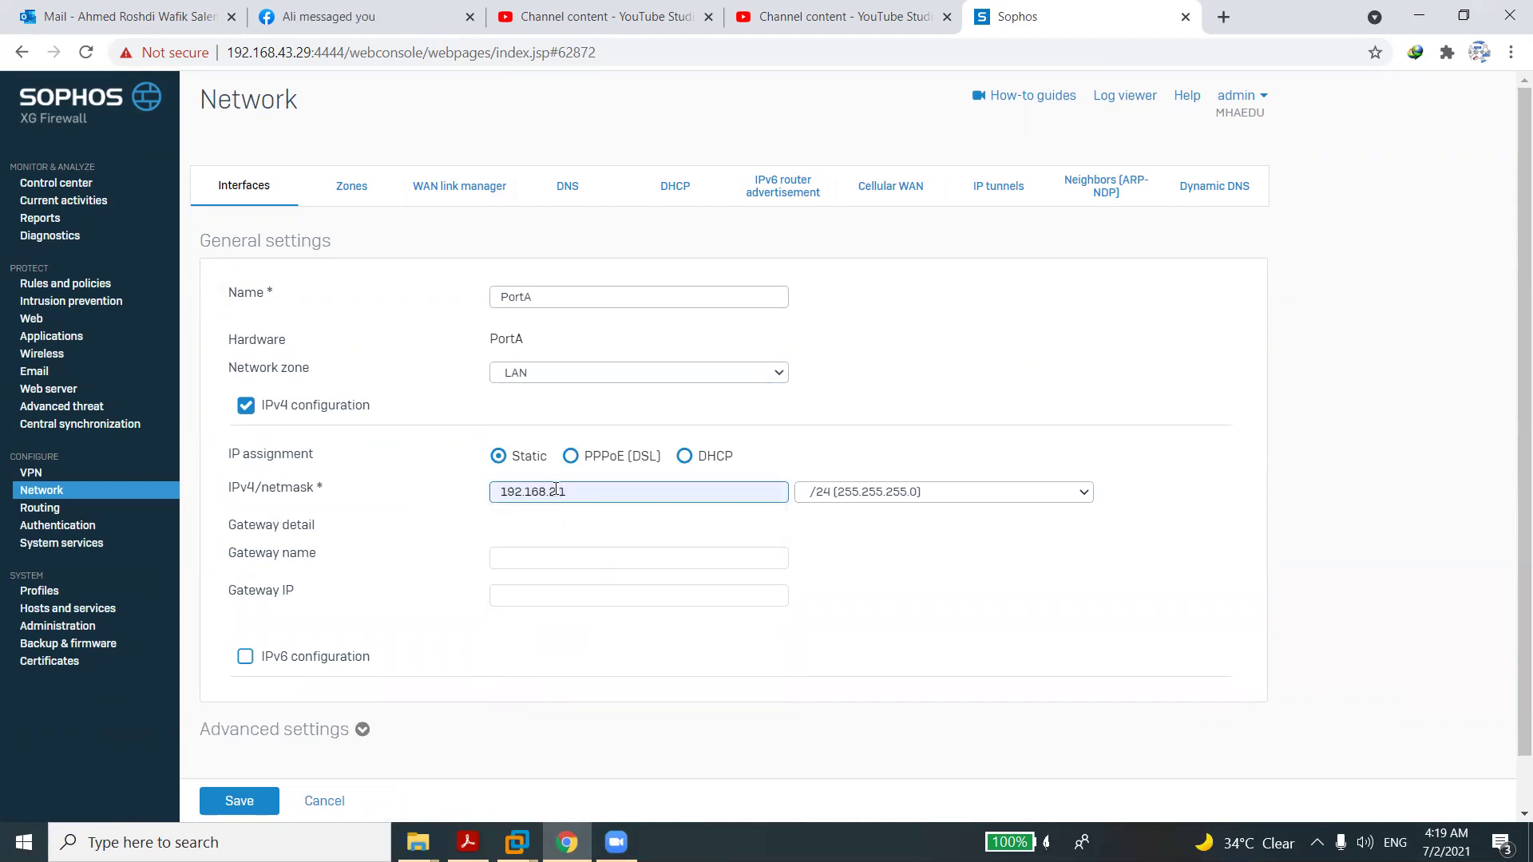
left_click(556, 491)
key("BackSpace")
type("1")
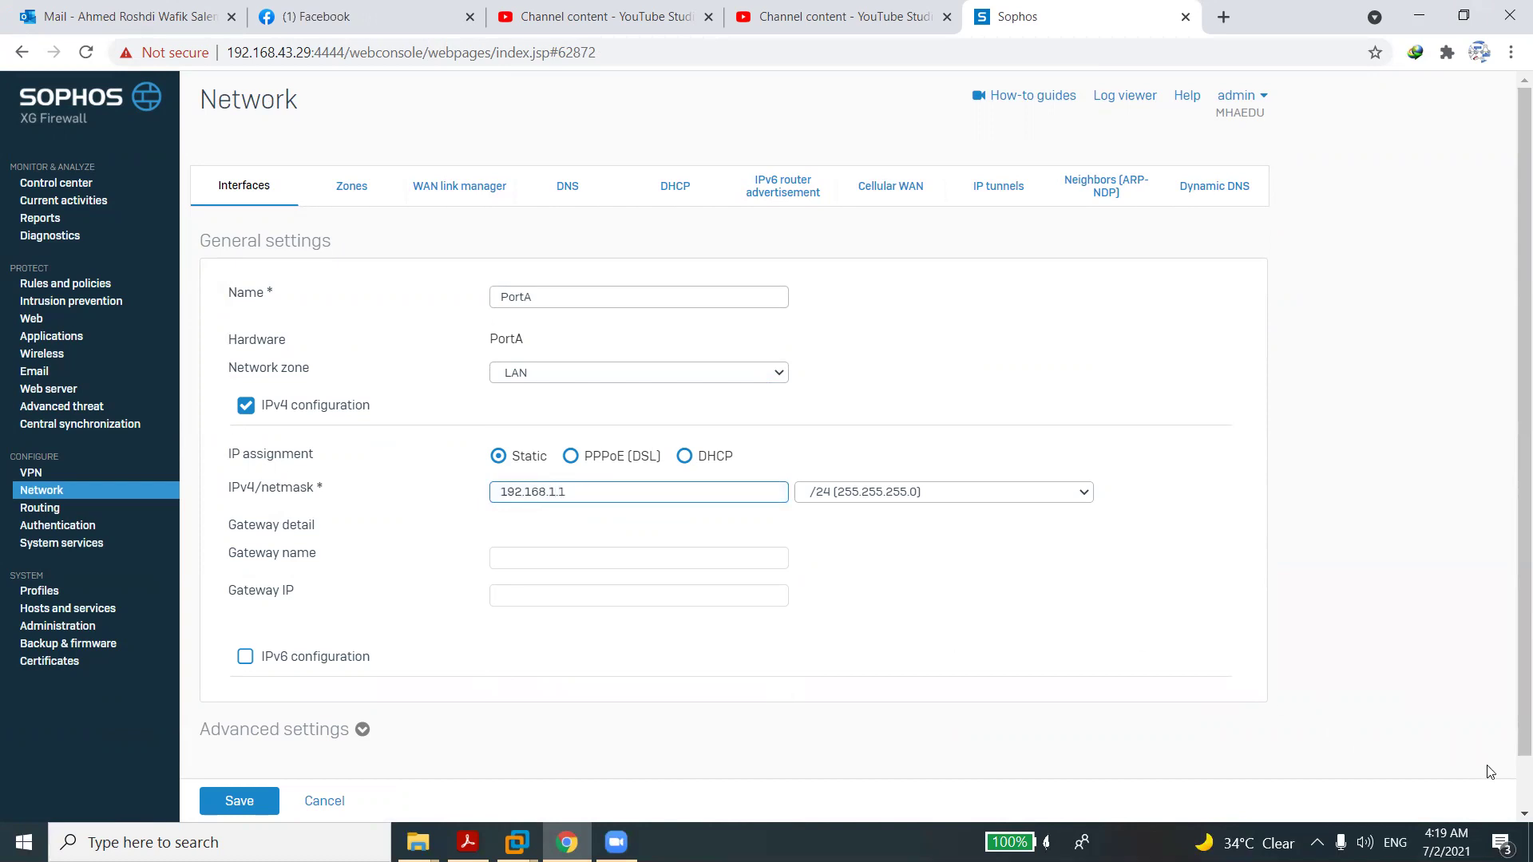
scroll(1487, 771, "down", 1)
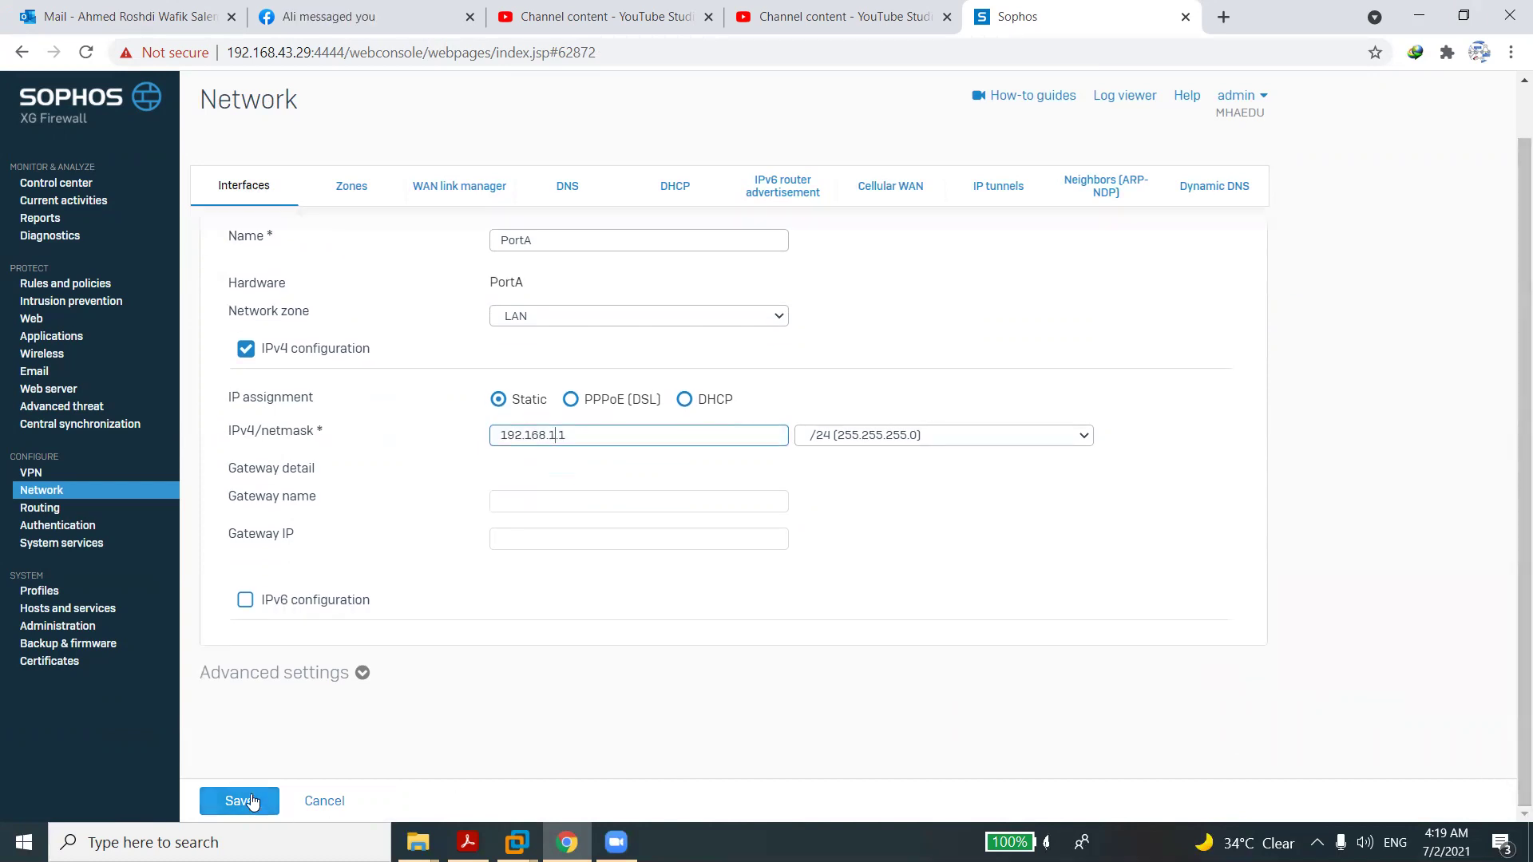
left_click(252, 802)
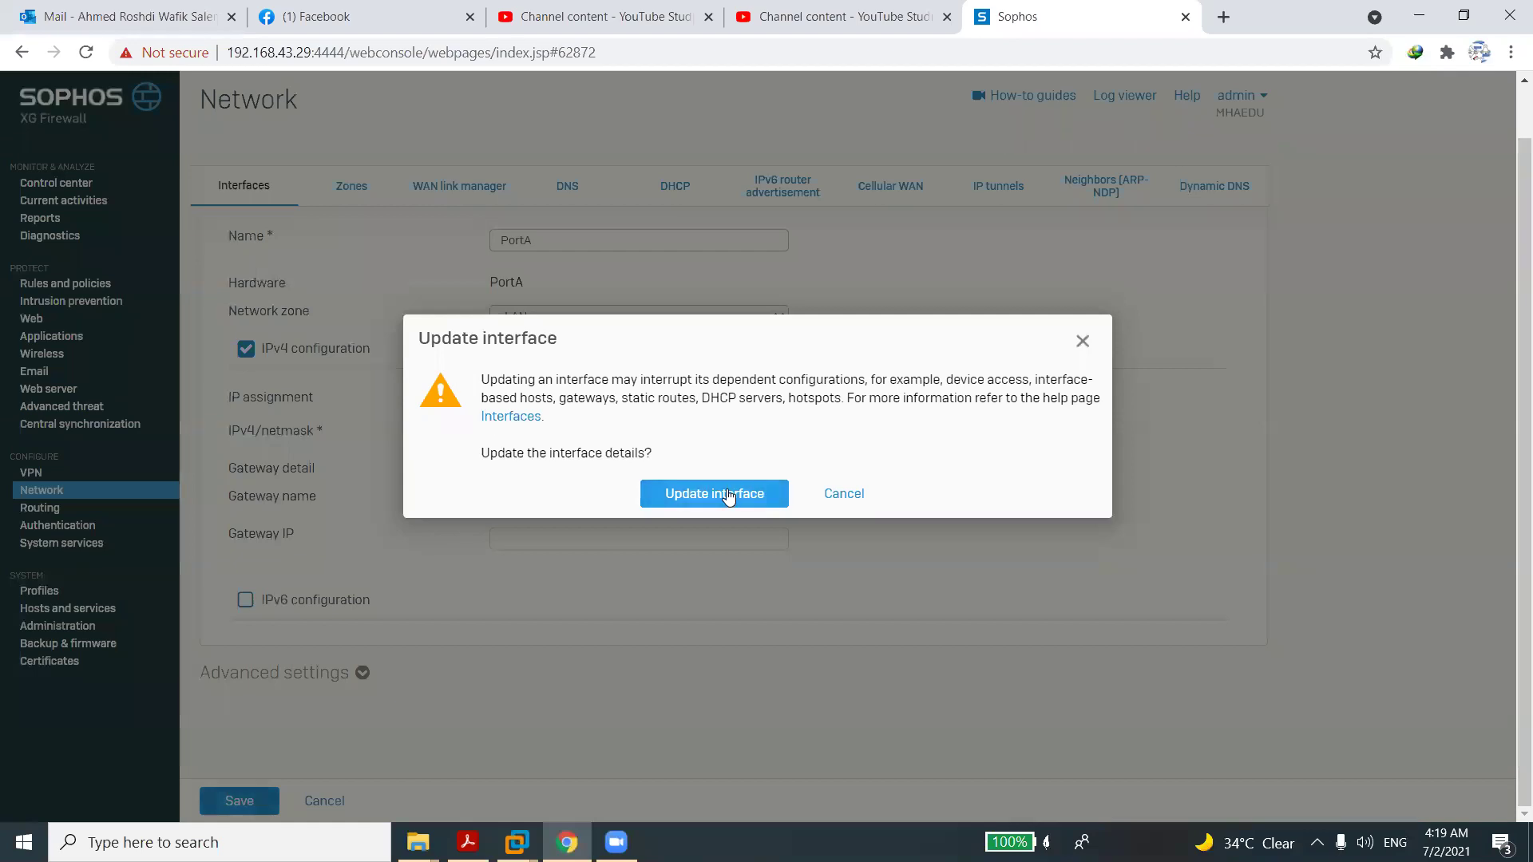
left_click(728, 494)
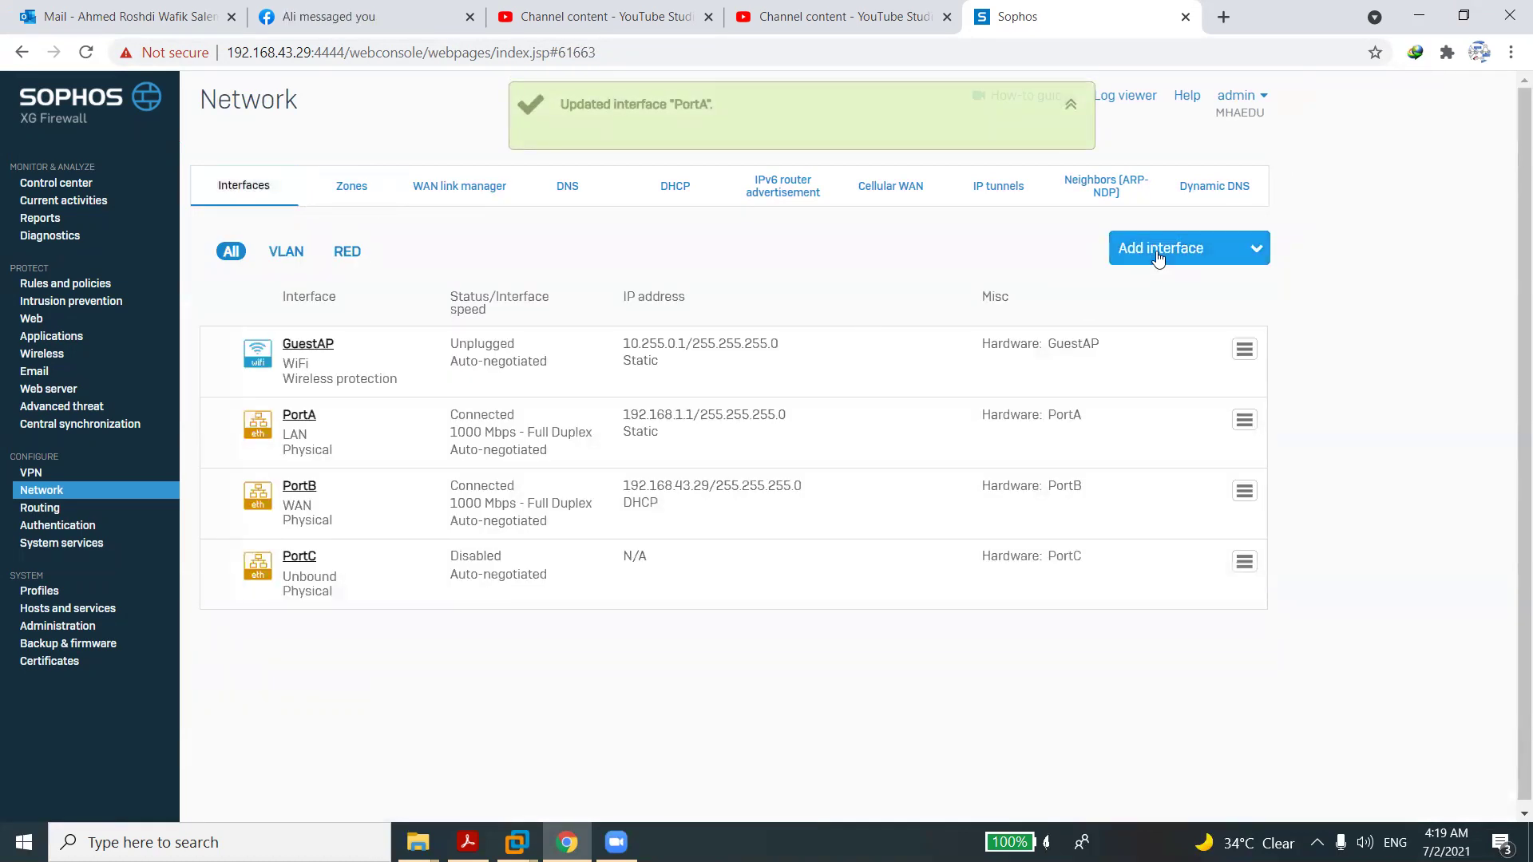
Add an alias on PortB with address 192.168.43.100 and a /24 netmask.
left_click(1157, 255)
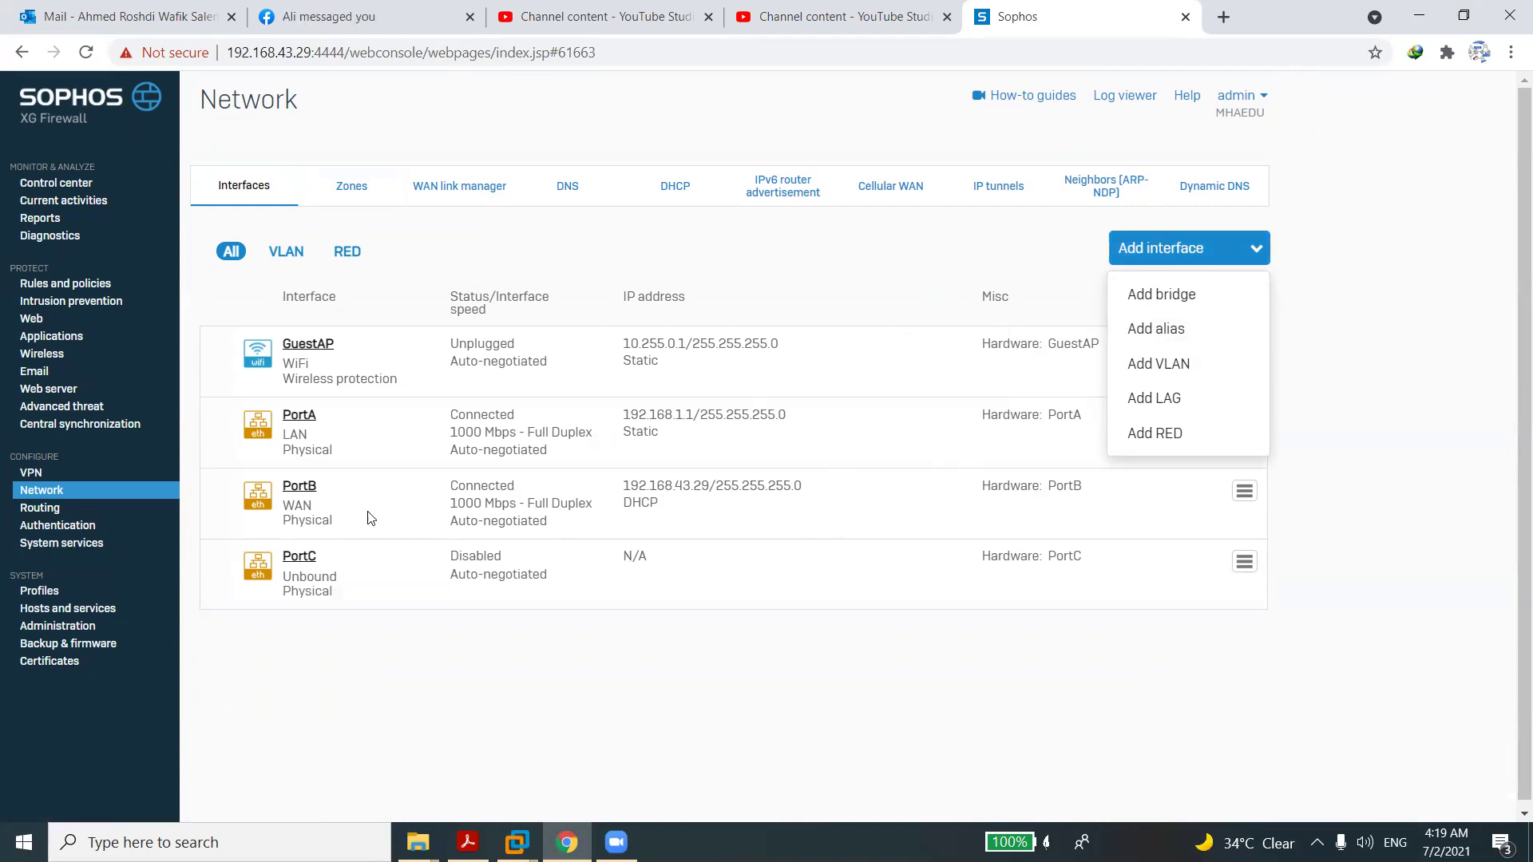
left_click(640, 659)
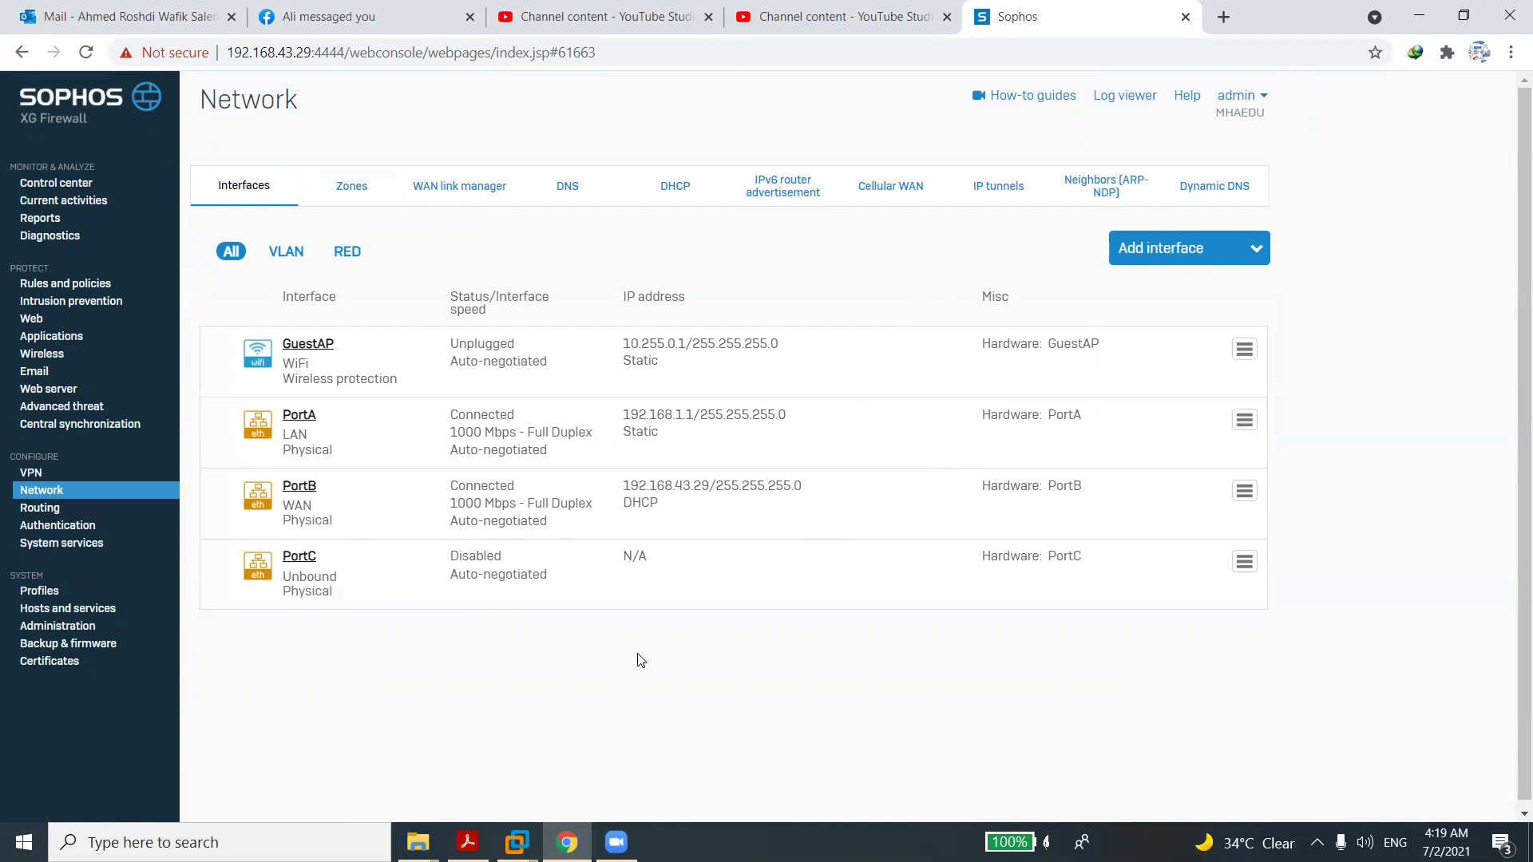
left_click(1201, 252)
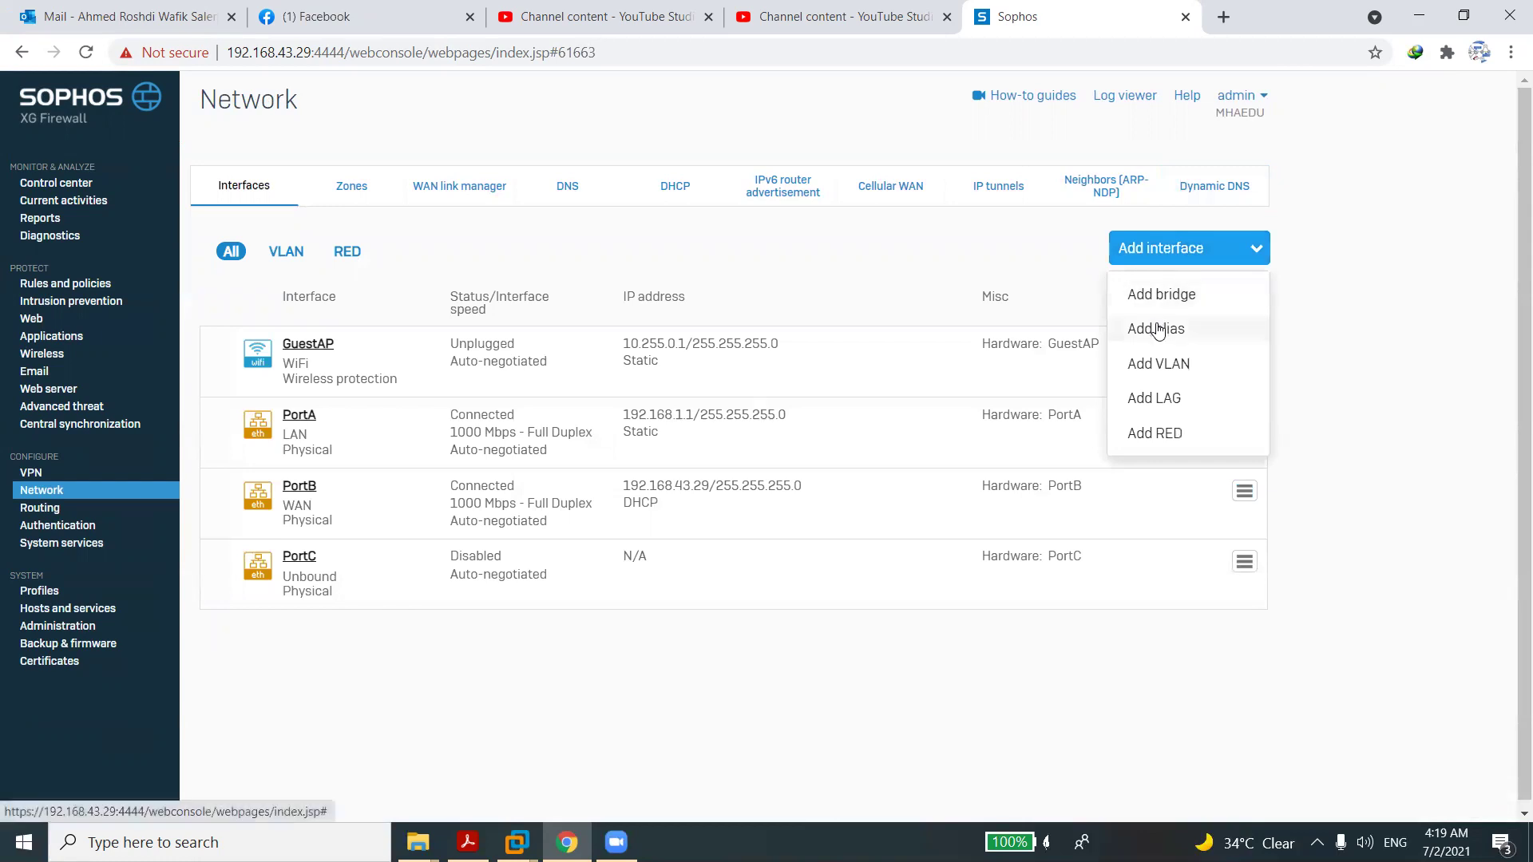
left_click(1159, 329)
left_click(624, 305)
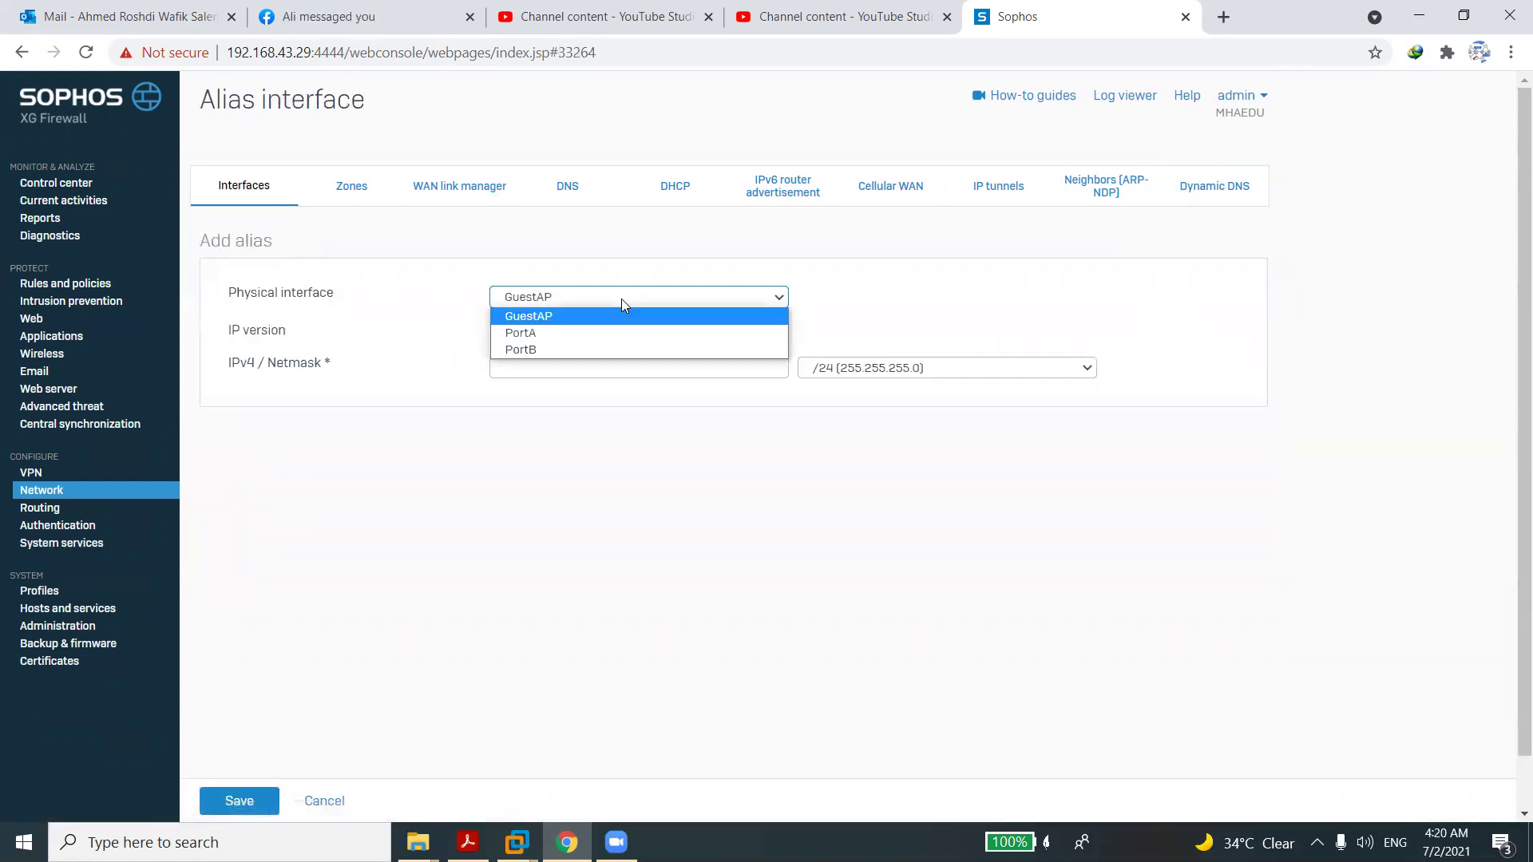
left_click(561, 350)
left_click(559, 370)
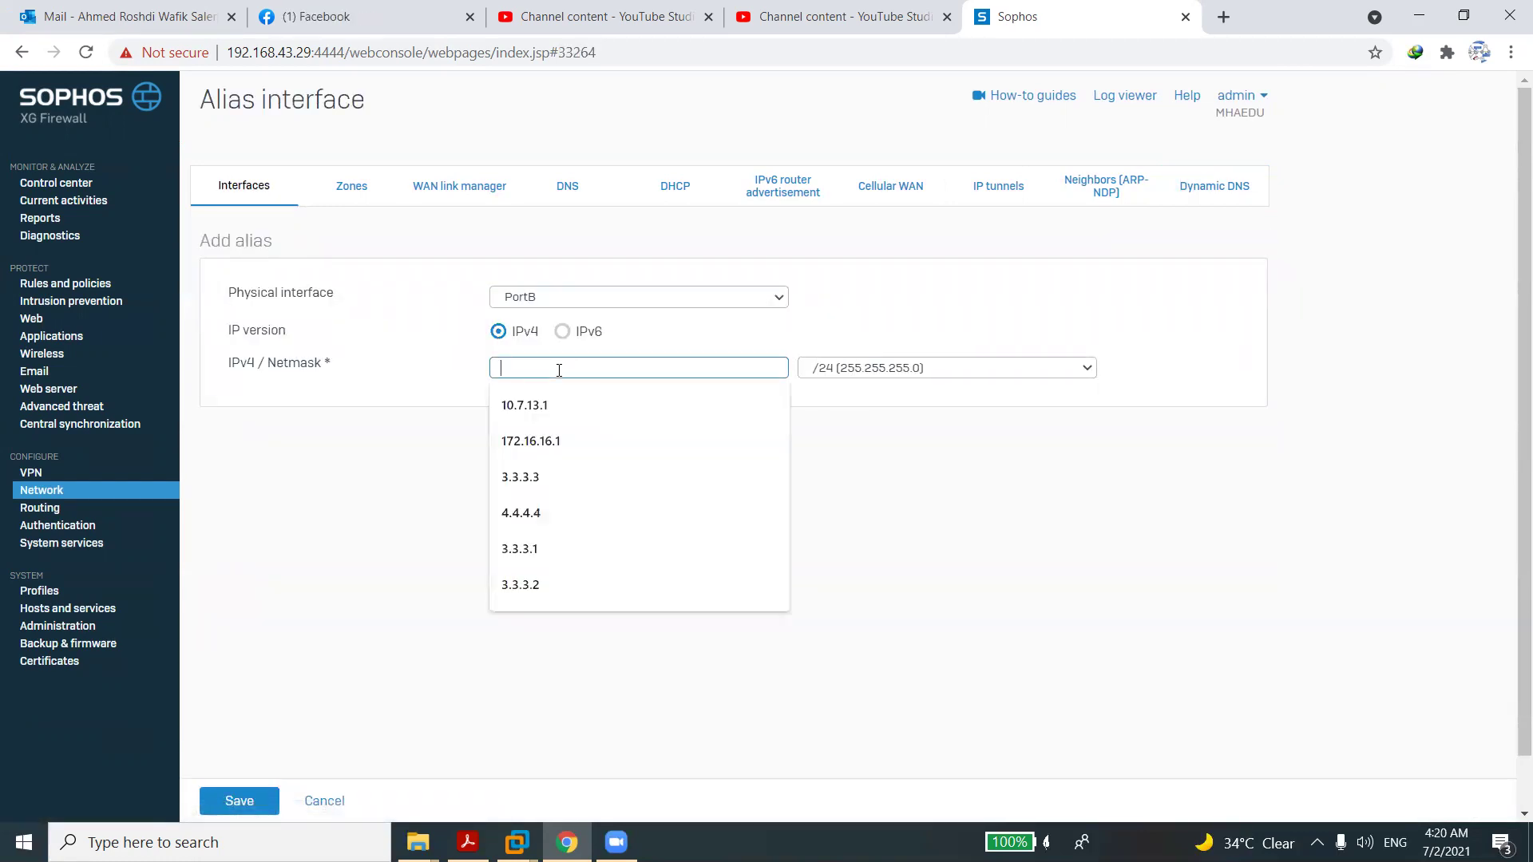
type("192")
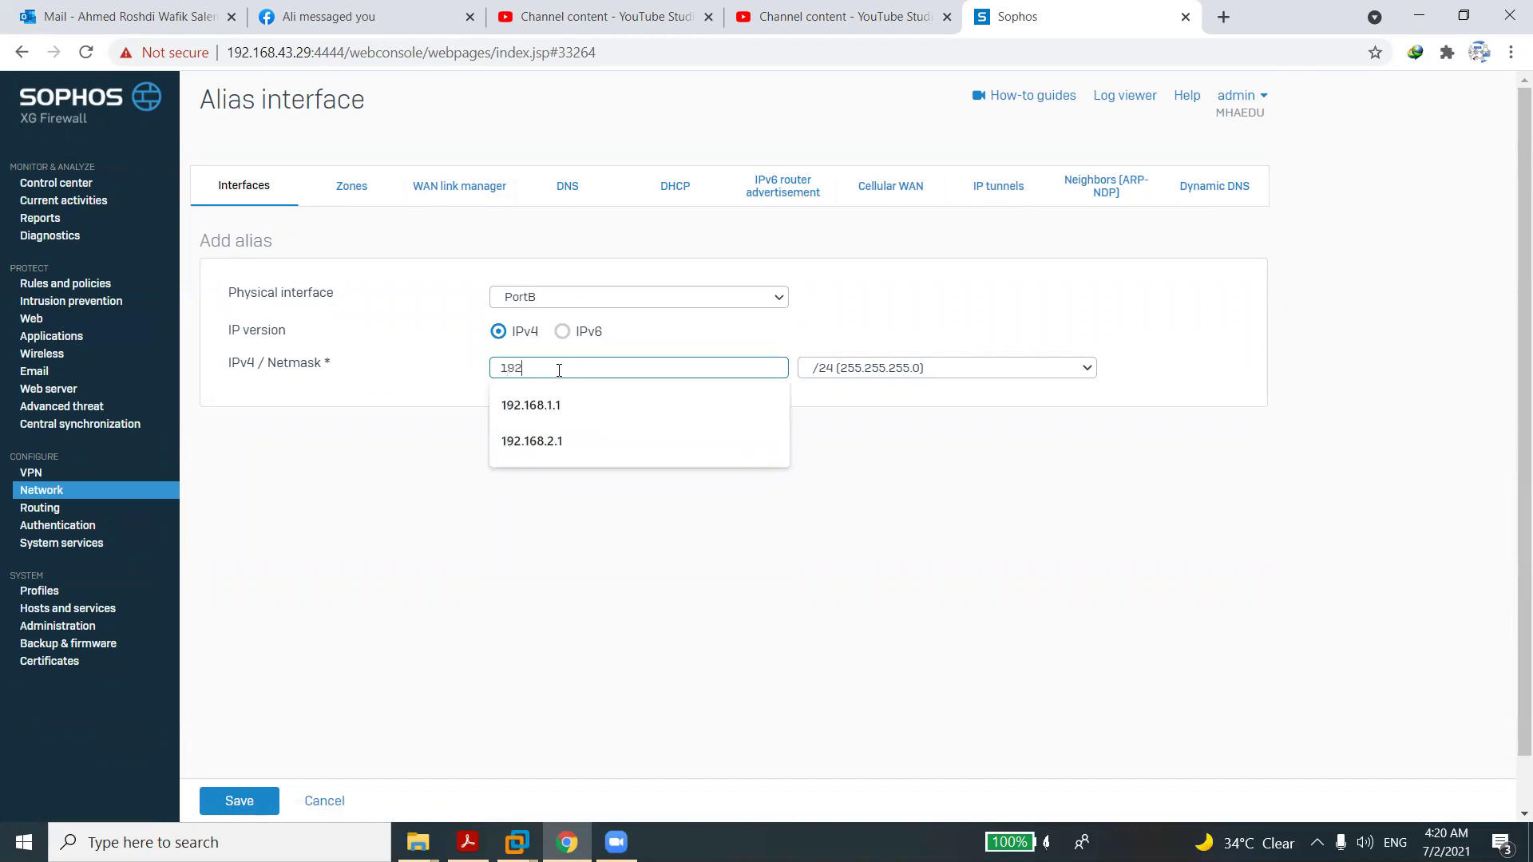
type(".168.43.100")
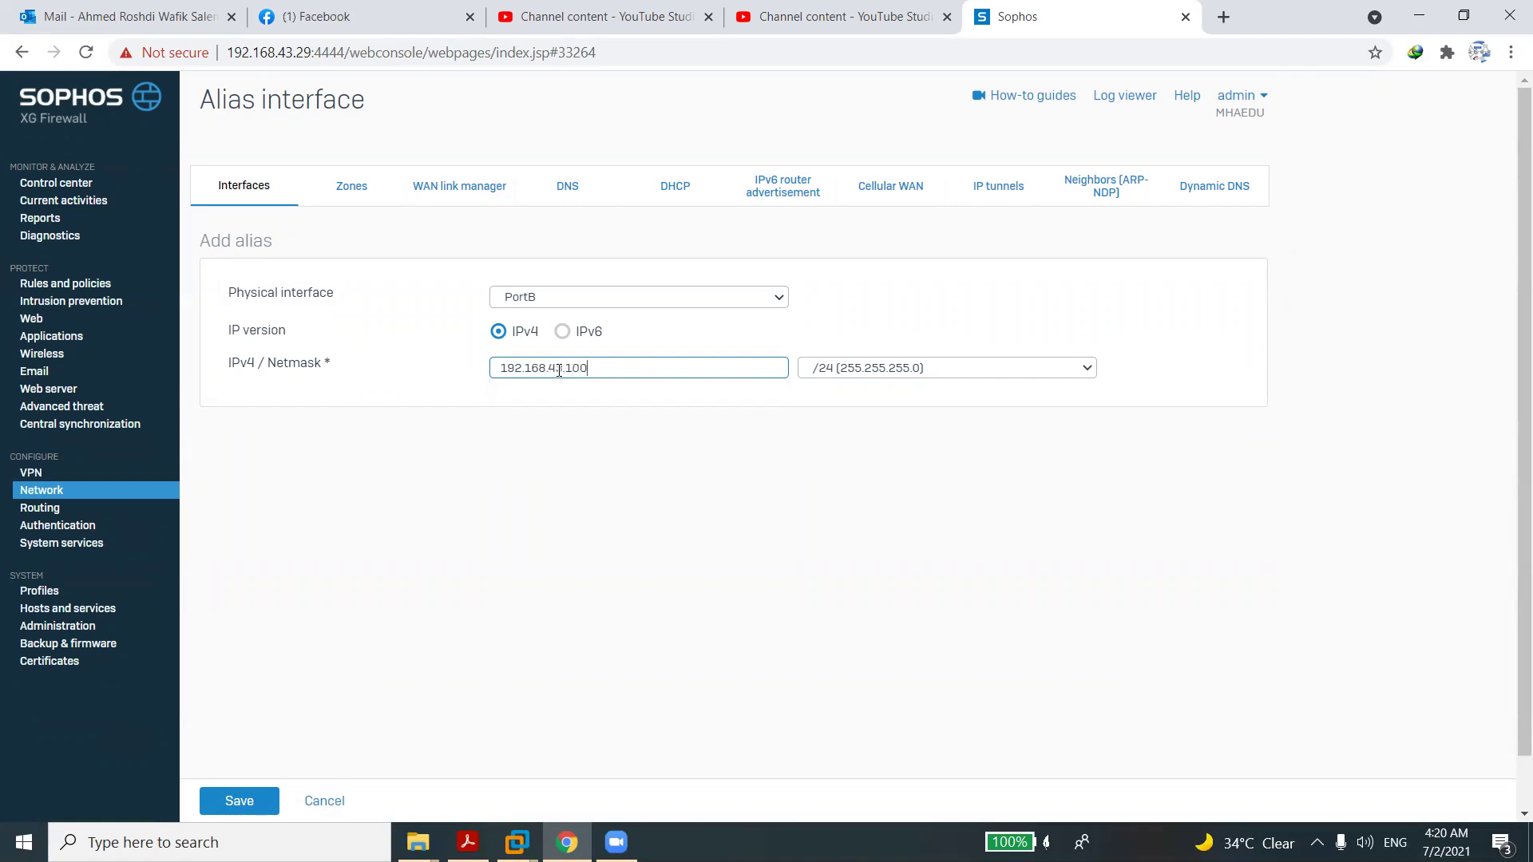
left_click(244, 801)
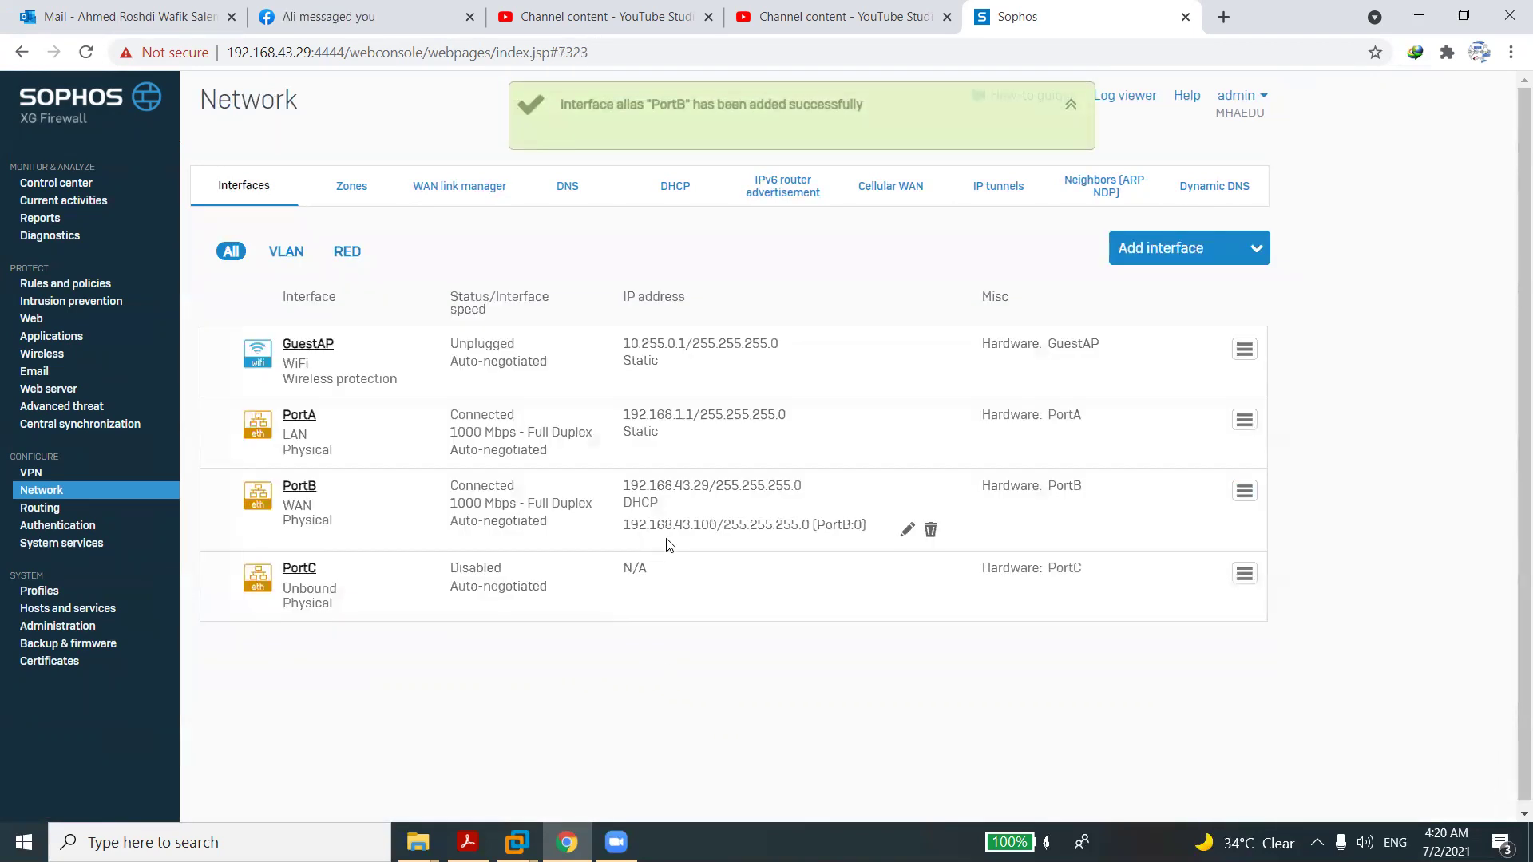
double_click(700, 520)
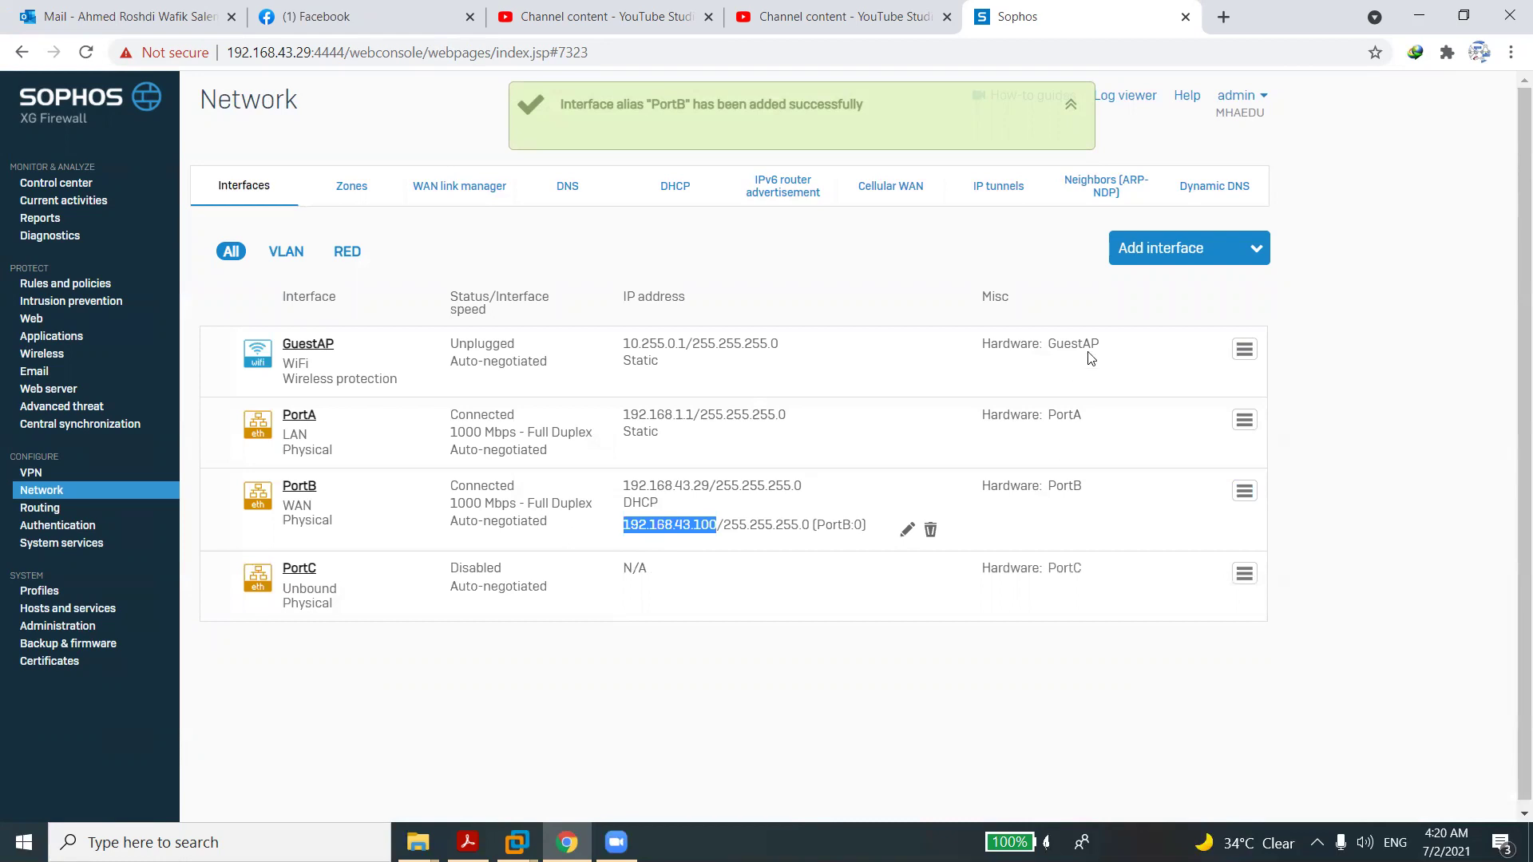
left_click(1149, 252)
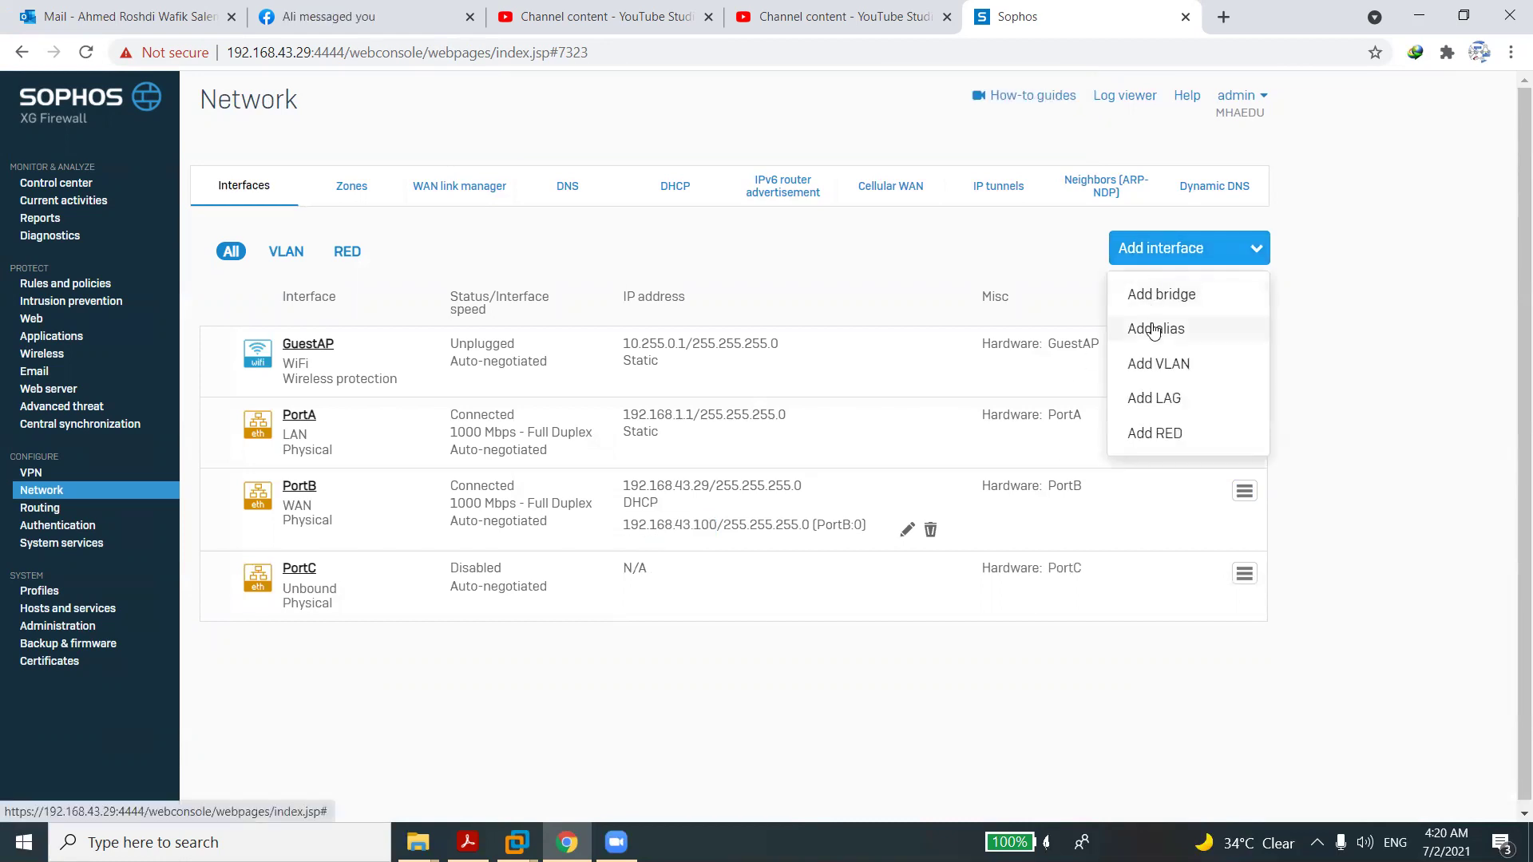
Add a second PortB alias, 192.168.43.200/24, by editing the 192.168.43.100 autofill suggestion.
left_click(1152, 330)
left_click(605, 294)
left_click(568, 349)
left_click(560, 373)
type("192")
key("Down")
key("Down")
key("Down")
key("Return")
key("BackSpace")
type("2.168.43.200")
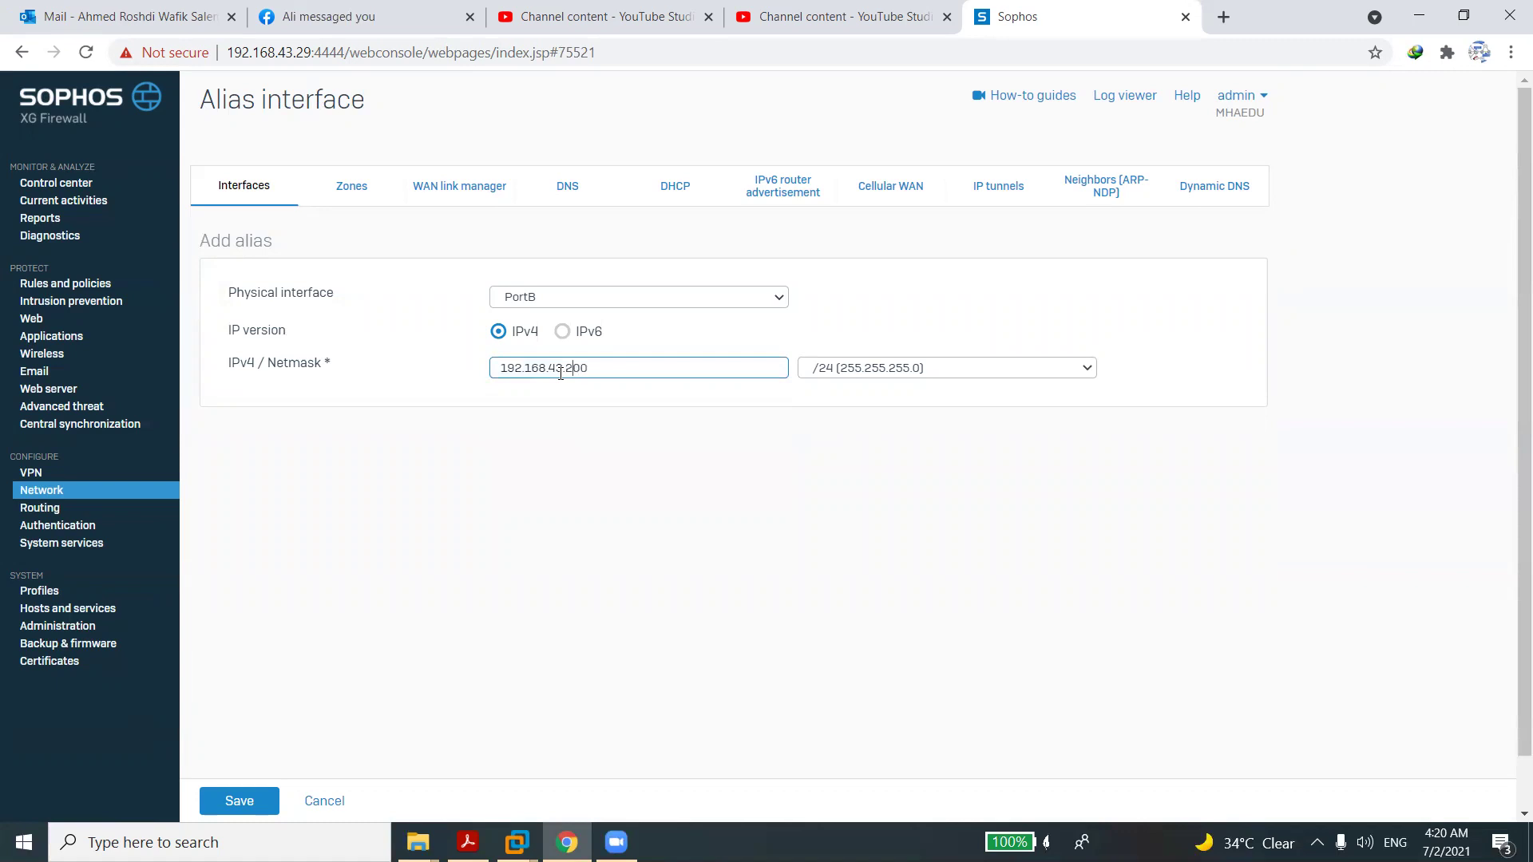
left_click(247, 793)
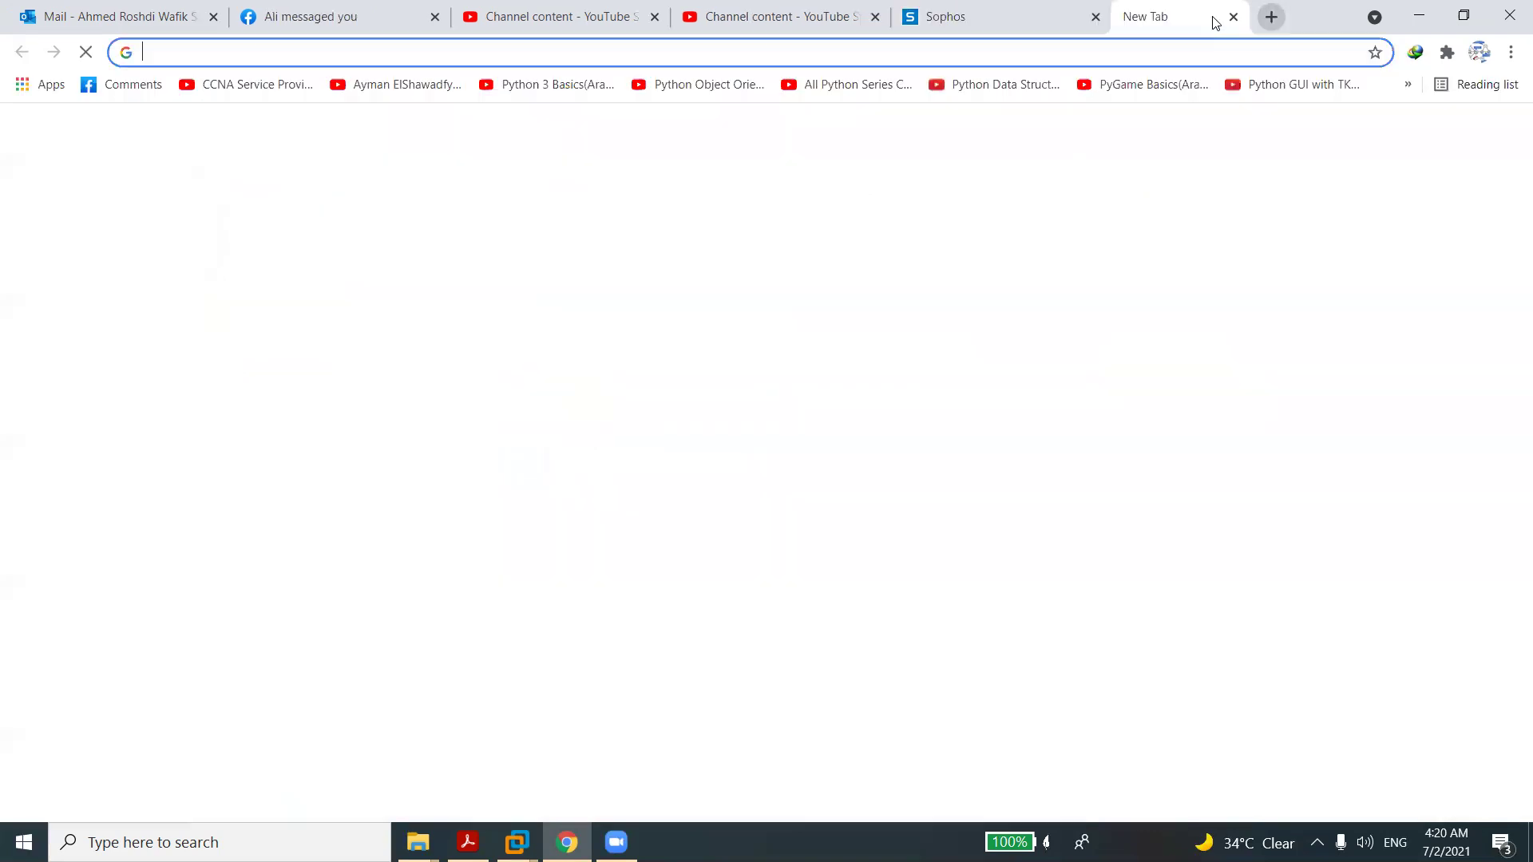
Open a new tab and enter 192.168.43.100:4444, which runs as a search query.
left_click(1213, 22)
type("https:")
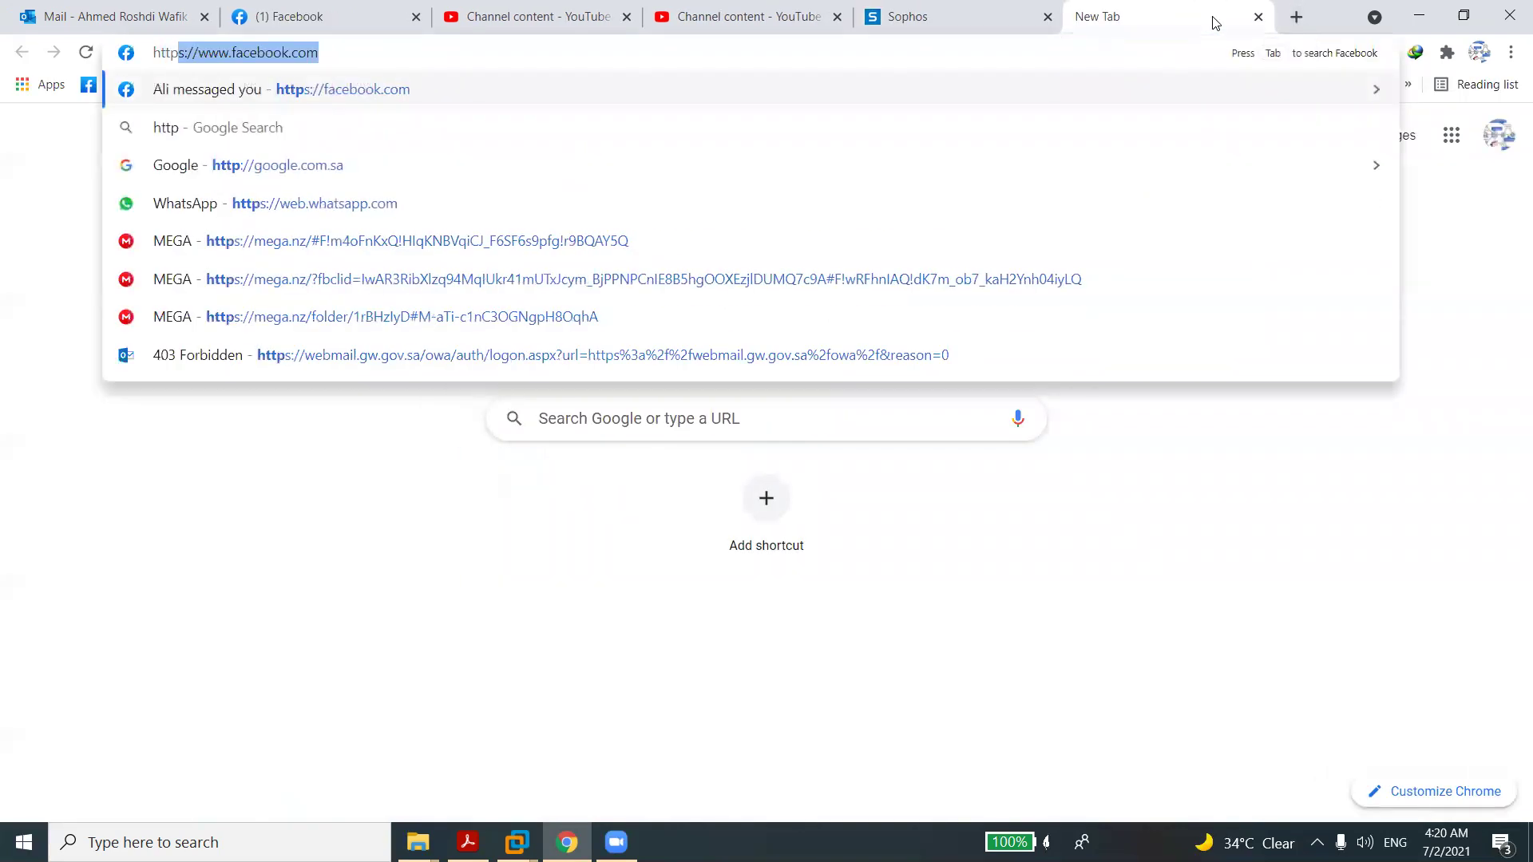
type("//192.168.l.1")
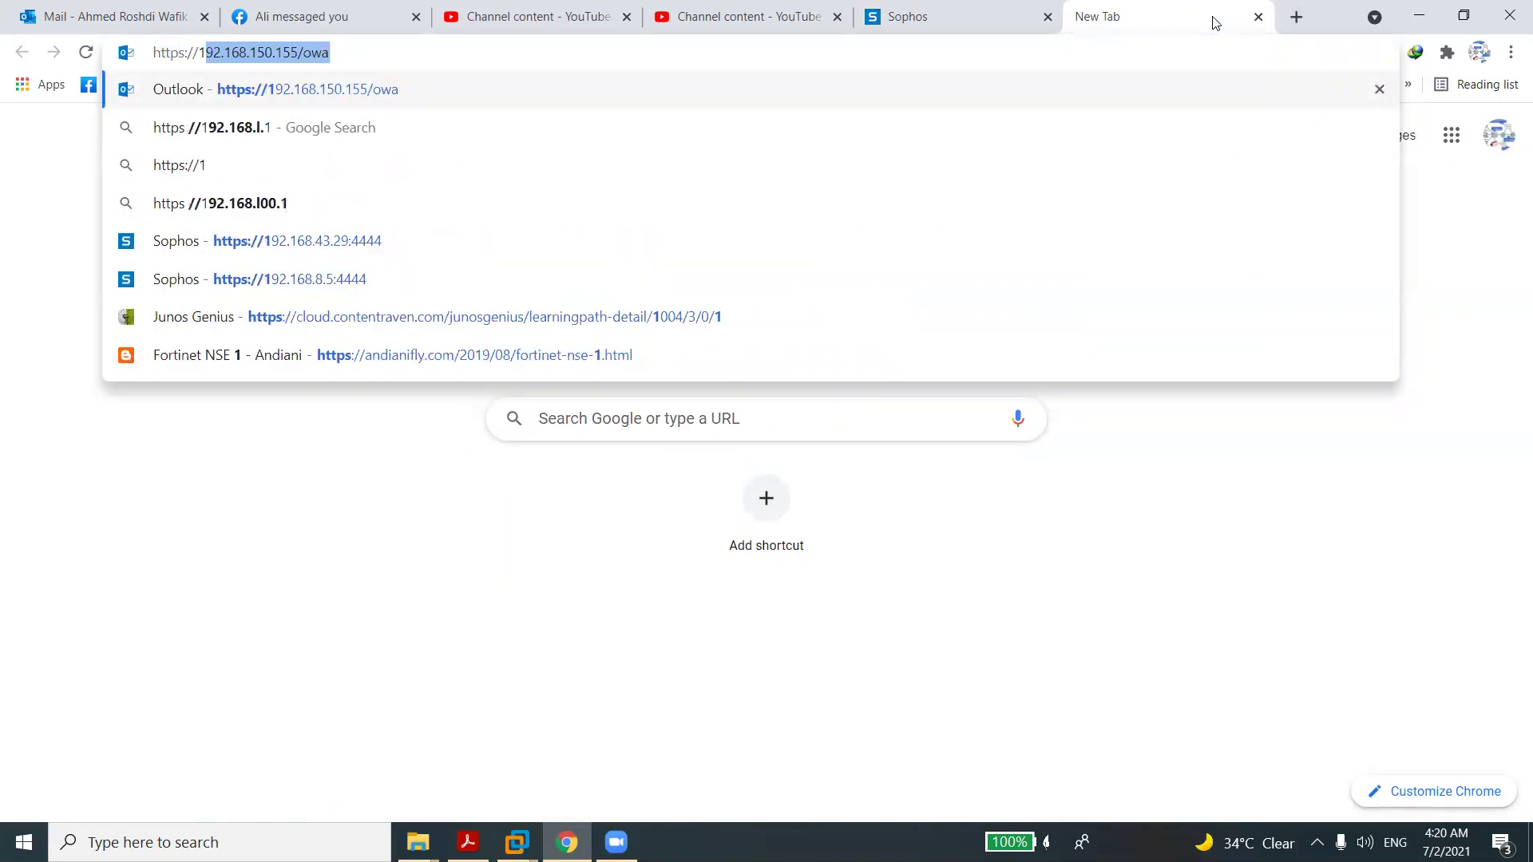
key("BackSpace")
key("BackSpace")
key("BackSpace")
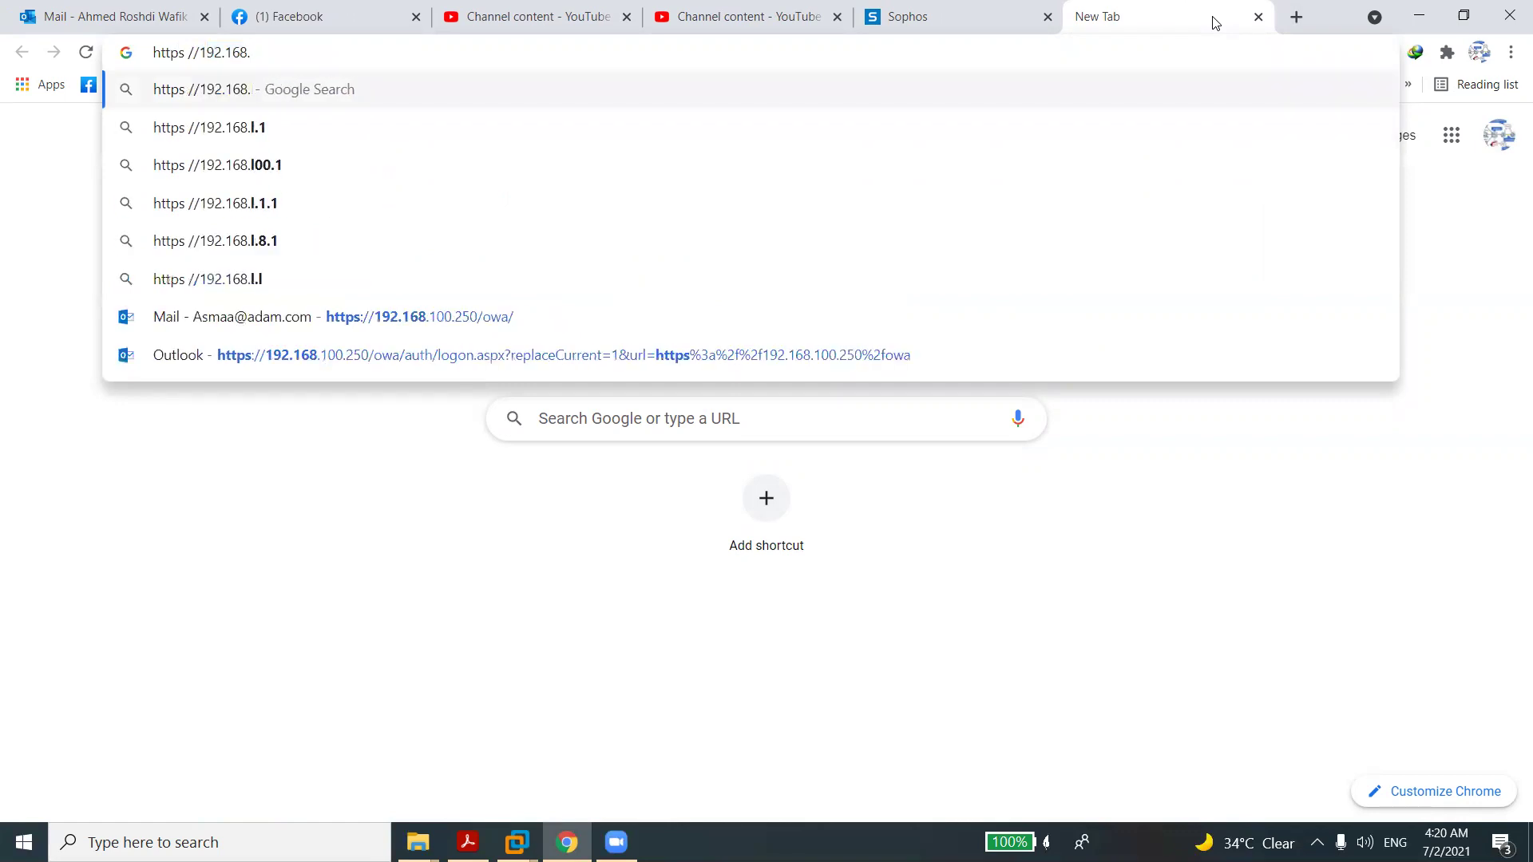
type("43.1")
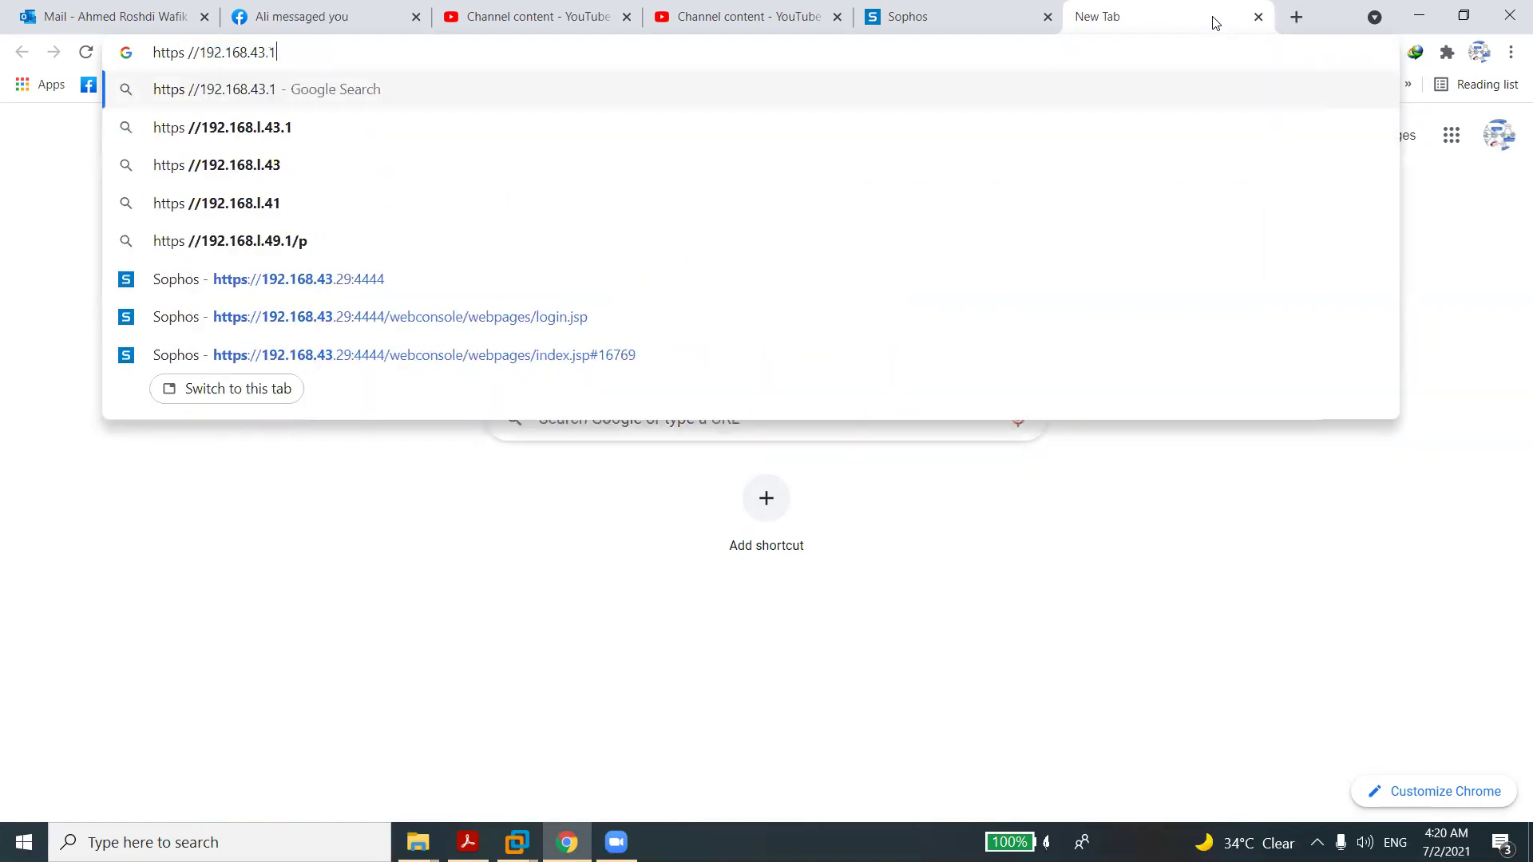
type("00:4444")
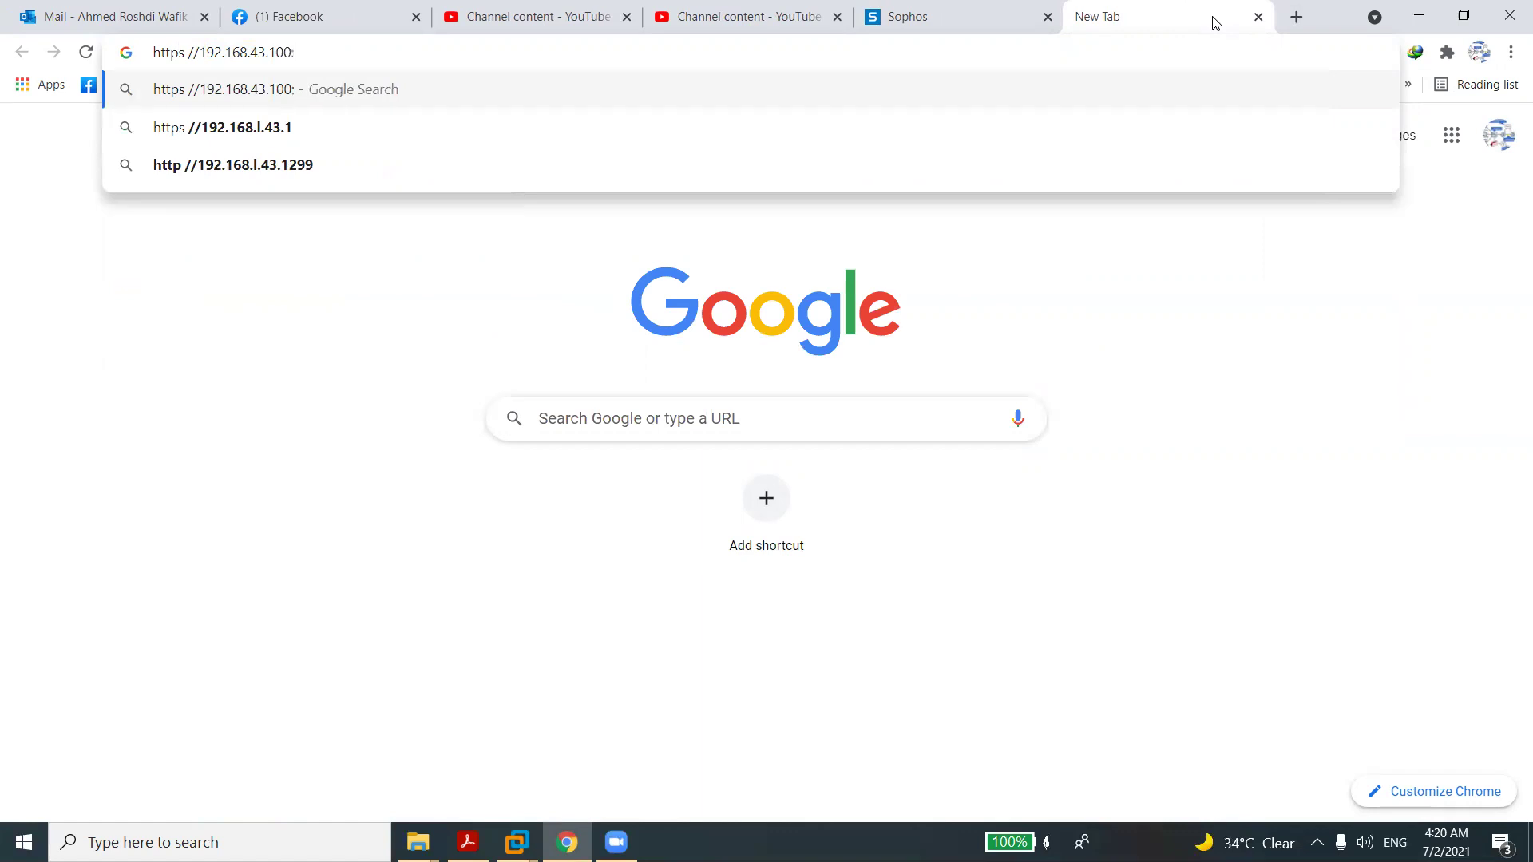
key("Return")
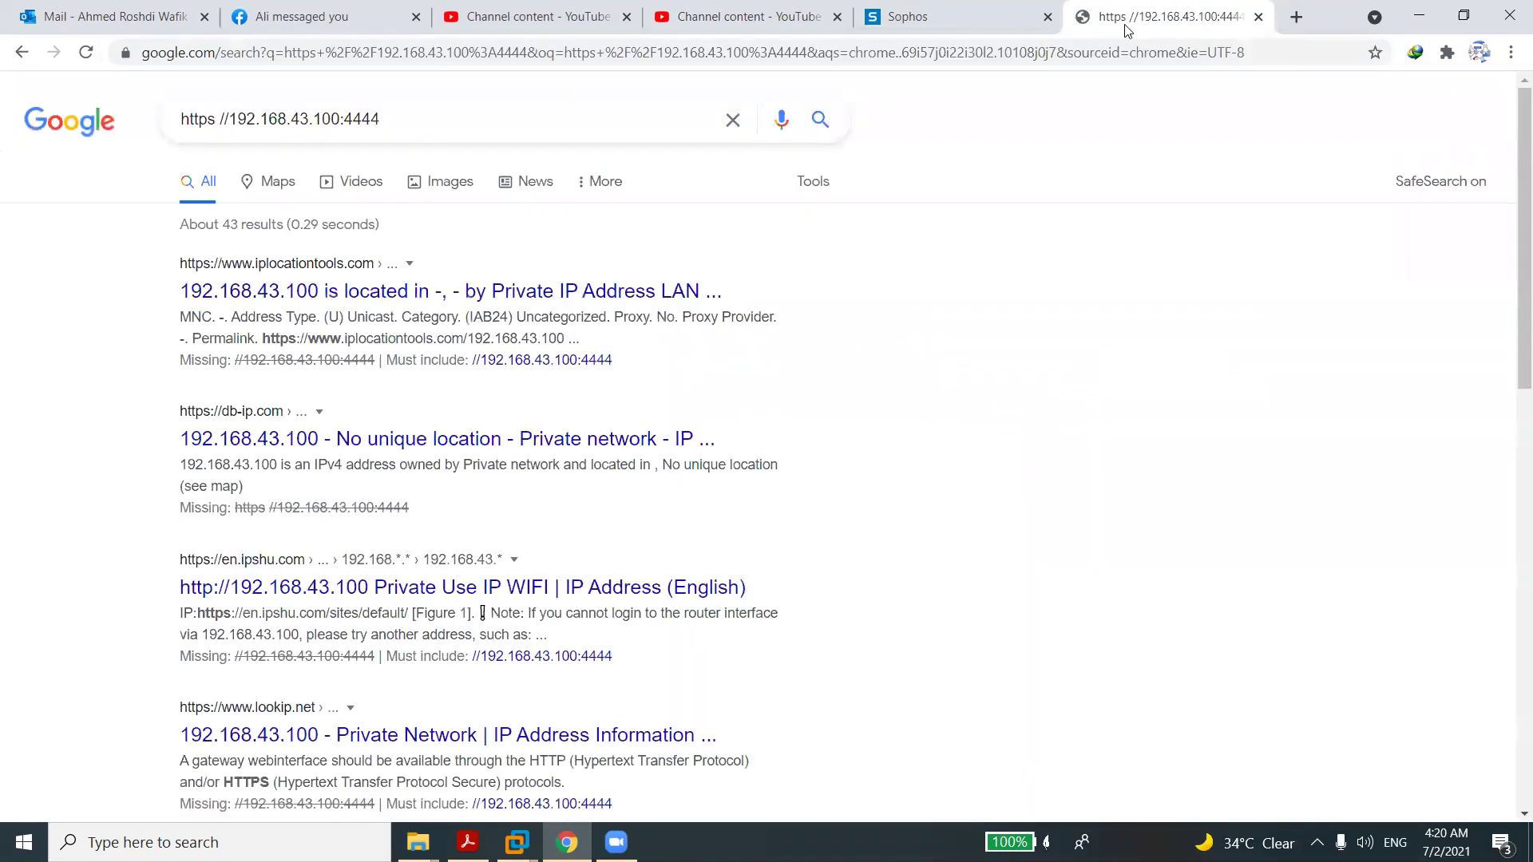
double_click(319, 119)
triple_click(319, 119)
key("ctrl+c")
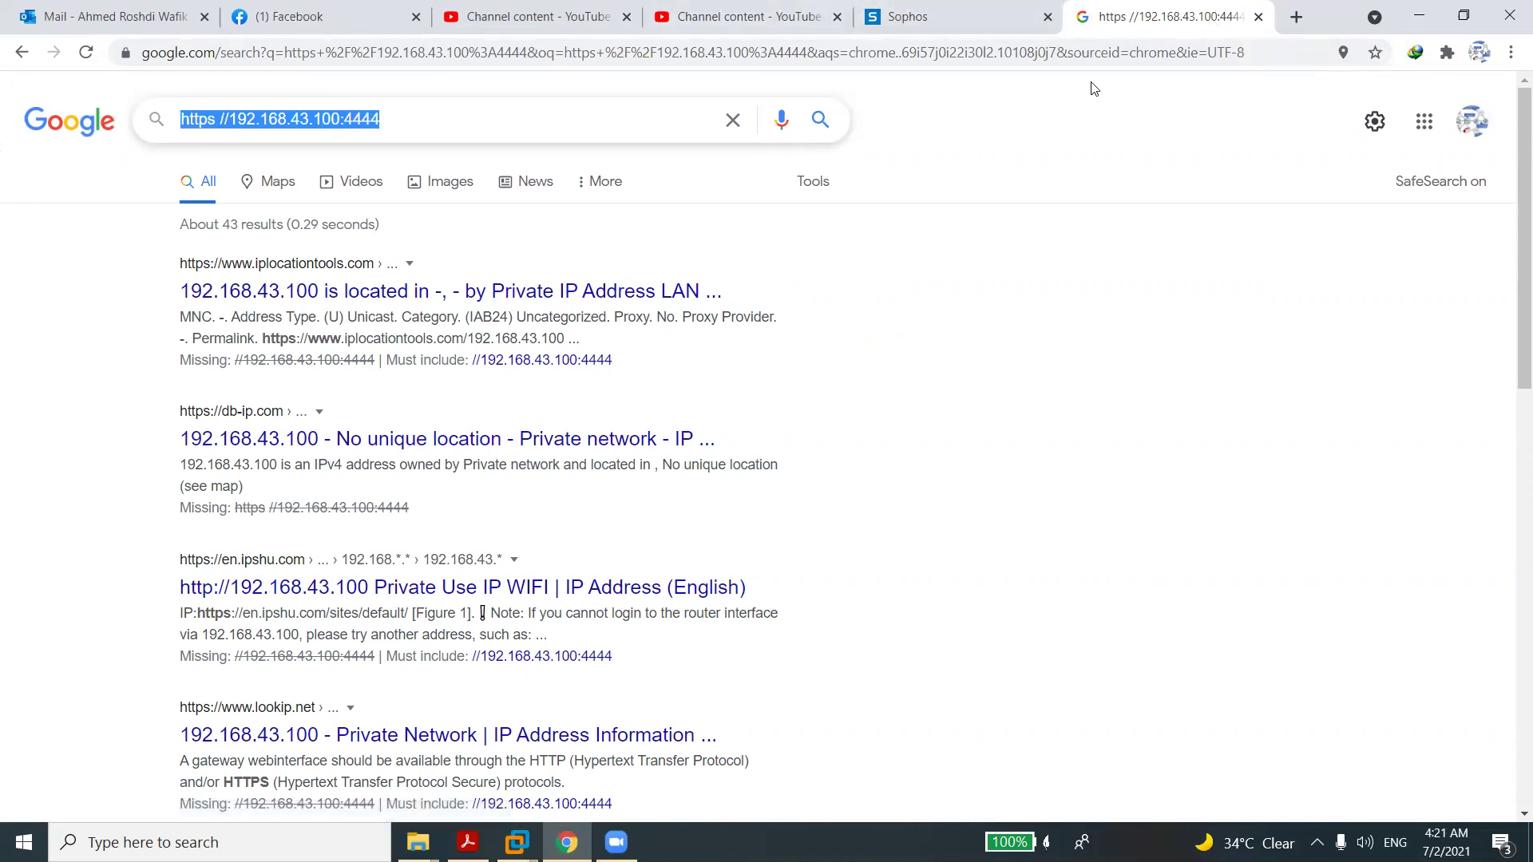
left_click(1086, 48)
type("https")
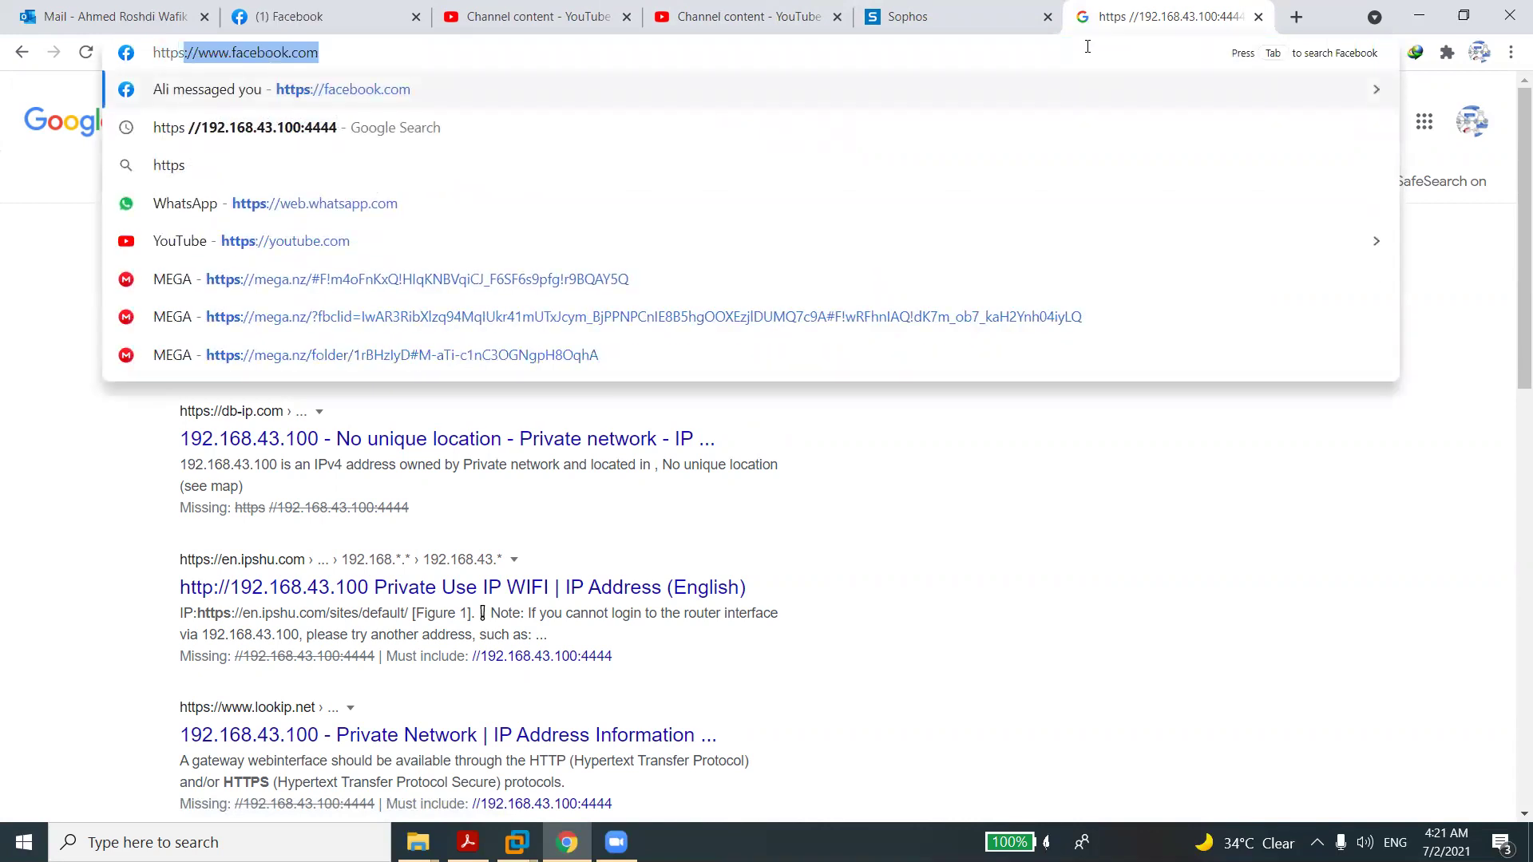
key("BackSpace")
key("BackSpace")
key("BackSpace")
key("BackSpace")
key("BackSpace")
key("BackSpace")
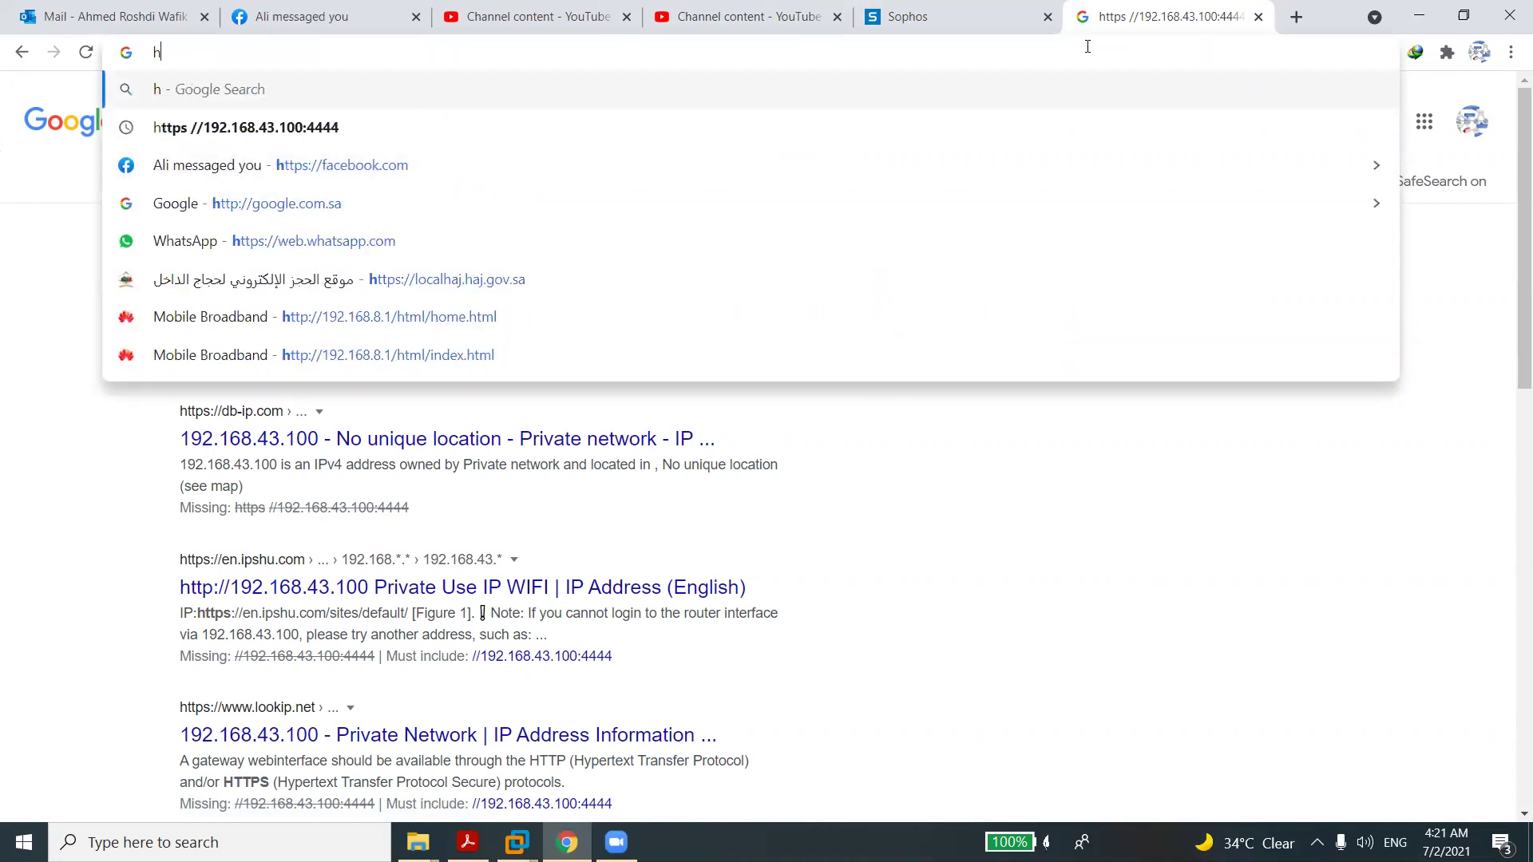
key("ctrl+v")
key("Left")
key("Left")
key("Left")
key("Left")
key("Left")
key("Left")
key("Left")
key("Left")
key("Left")
key("Left")
key("Left")
key("Left")
key("Left")
key("Left")
key("Left")
key("Left")
key("Left")
key("Left")
key("Left")
key("Left")
key("Left")
key("BackSpace")
type(":")
key("Return")
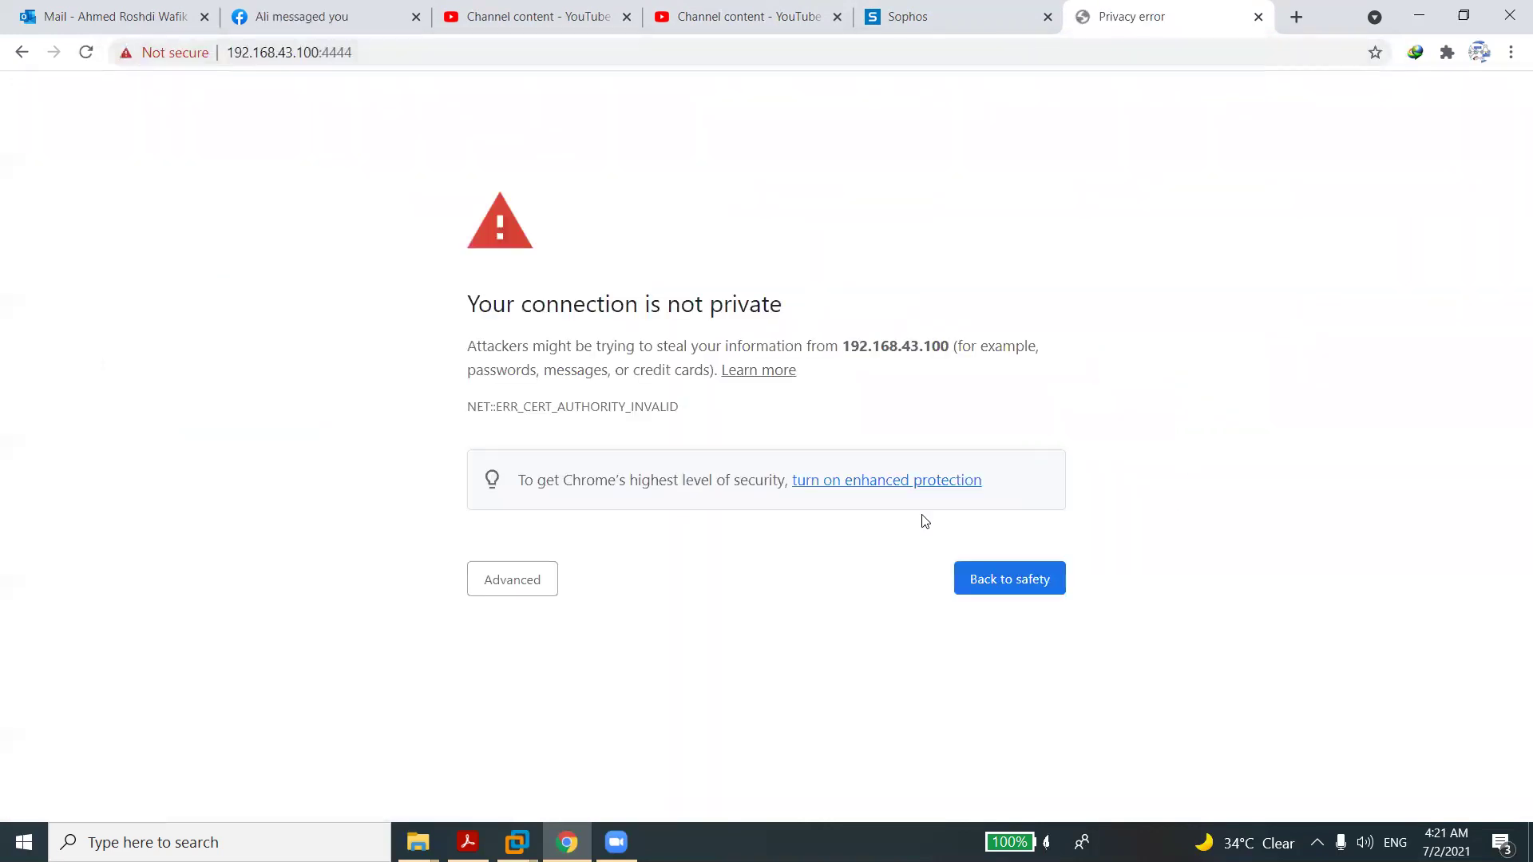
Show the warning's Advanced details, then retry the page at 192.168.43.200.
left_click(488, 579)
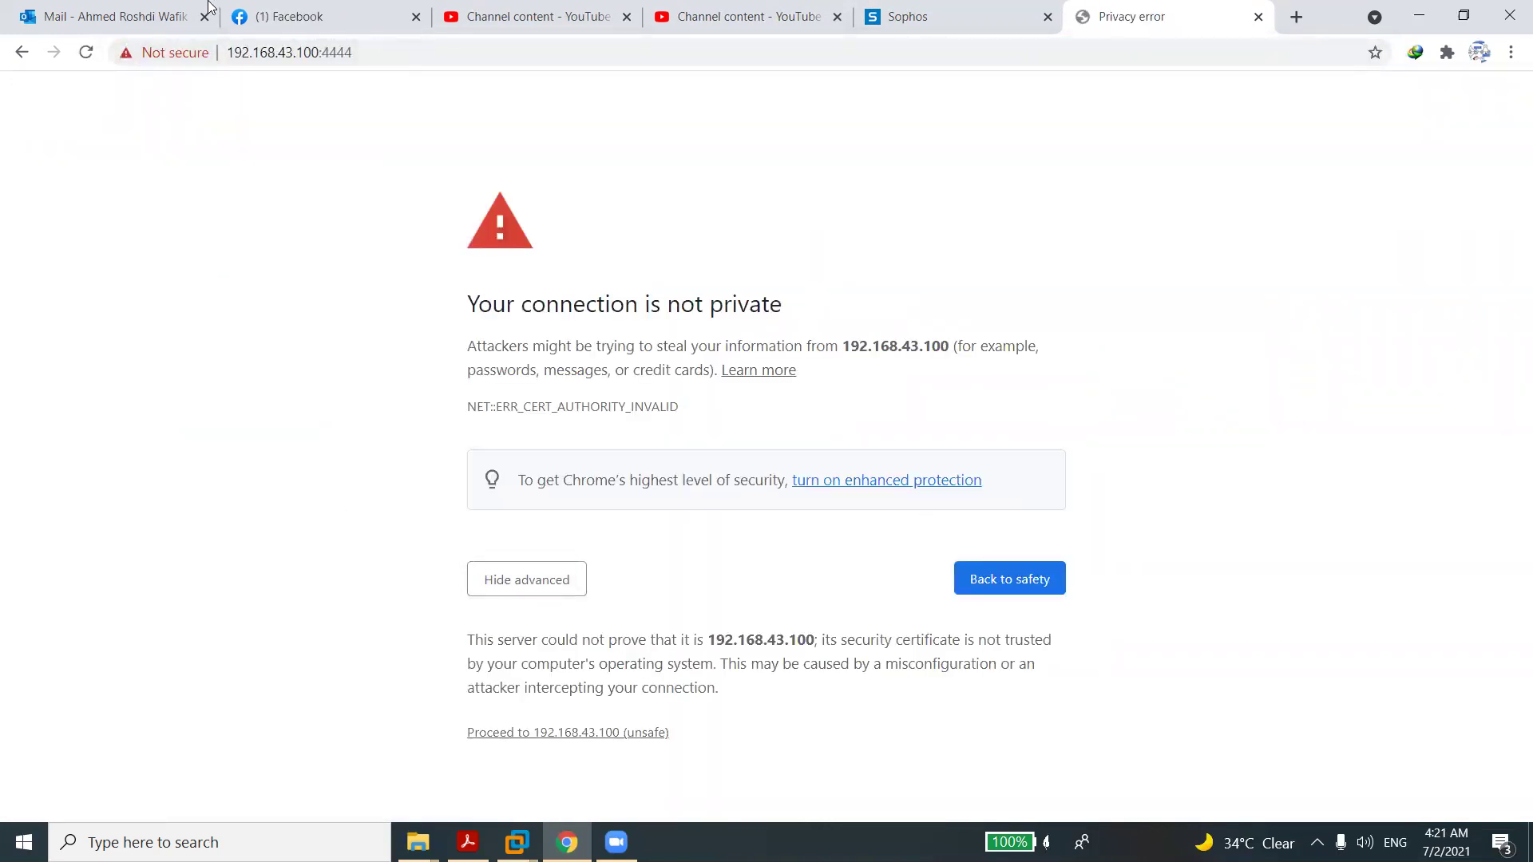
mouse_move(547, 822)
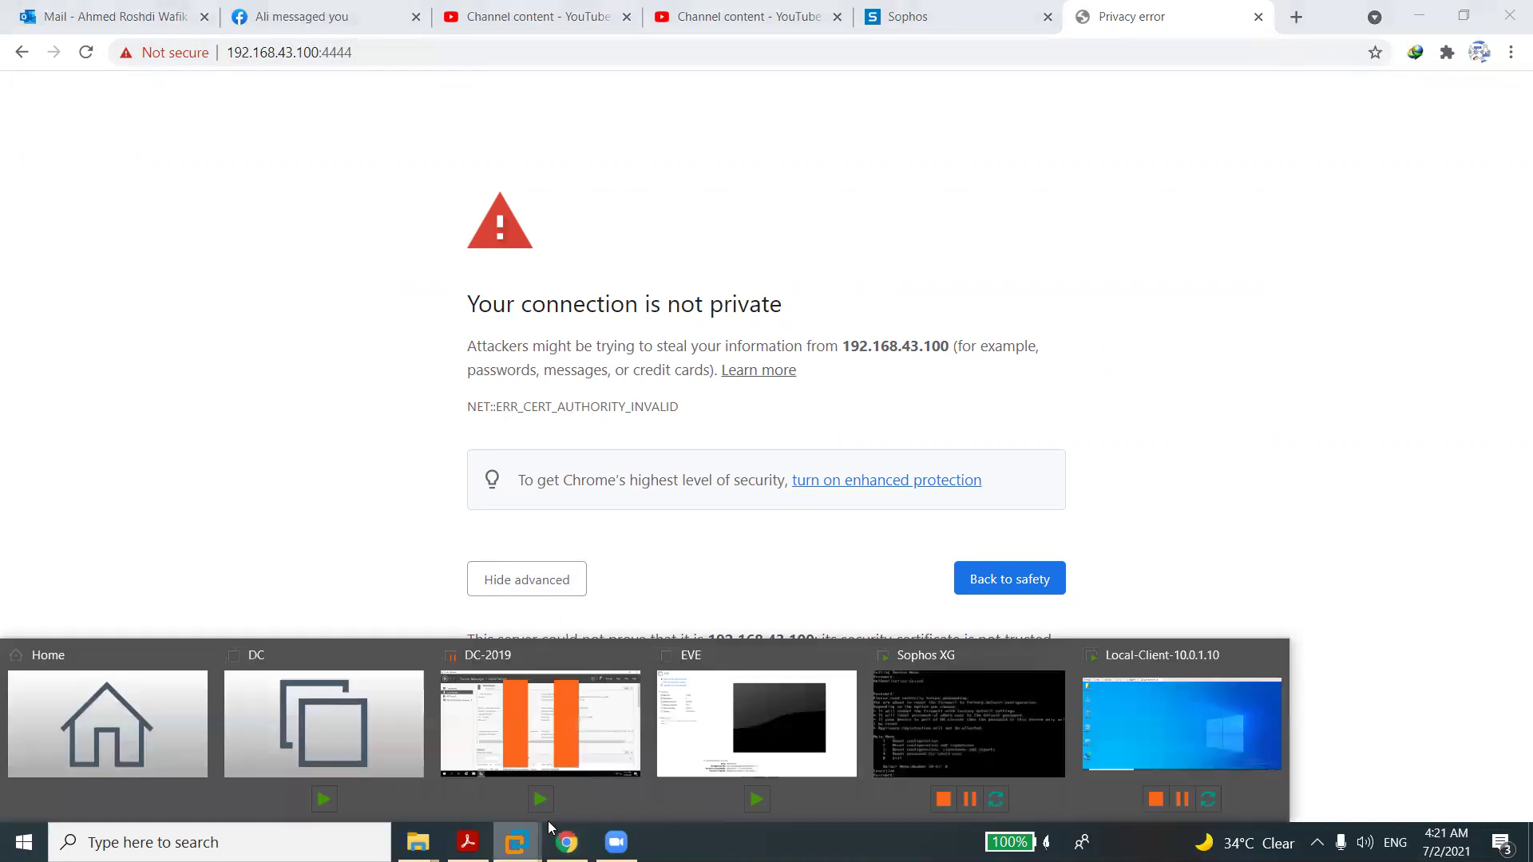
left_click(904, 12)
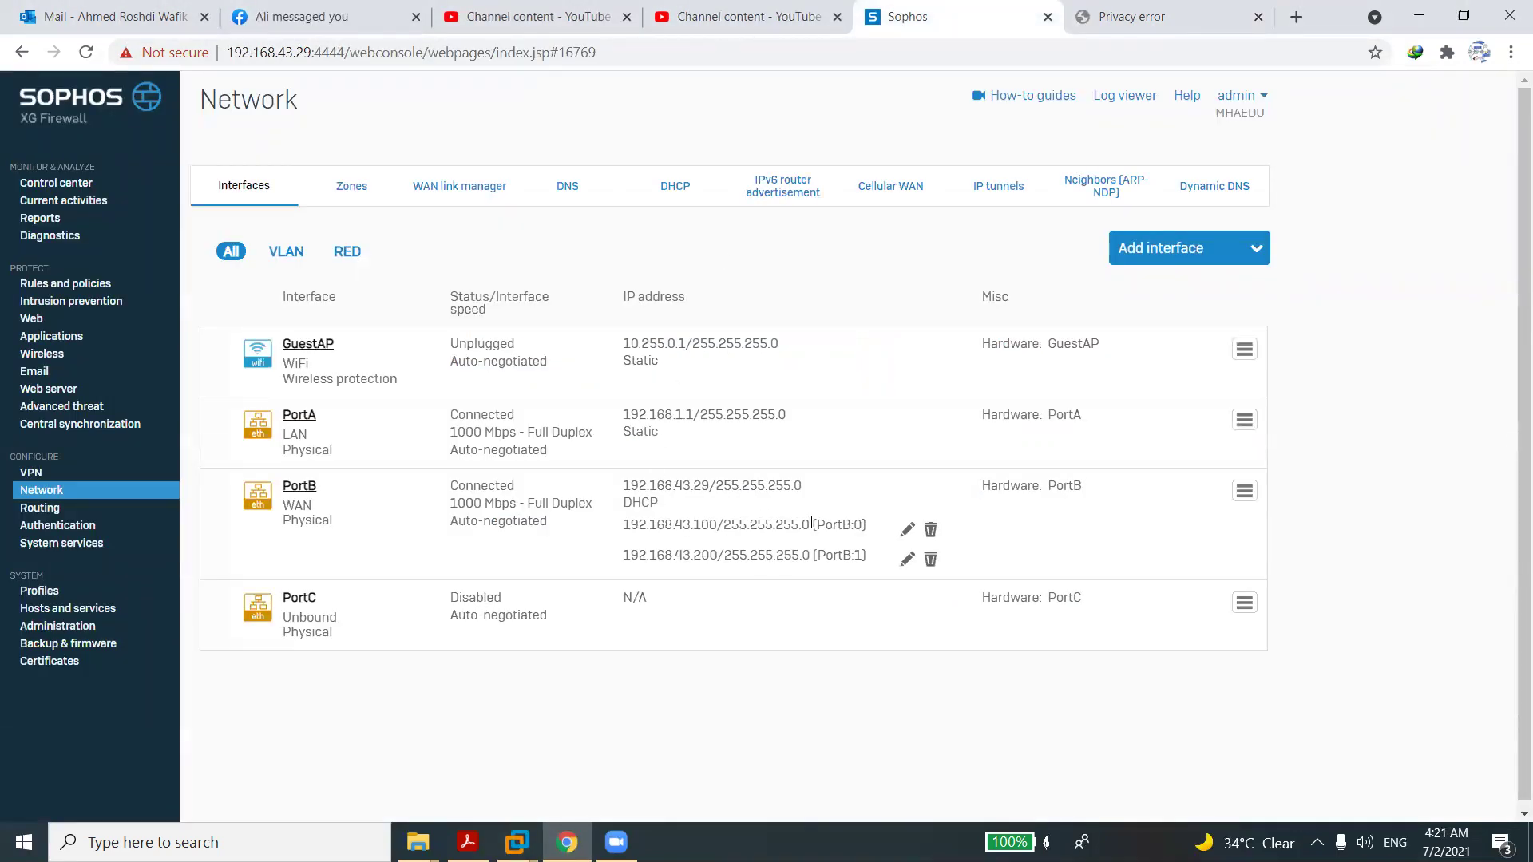
left_click(1134, 18)
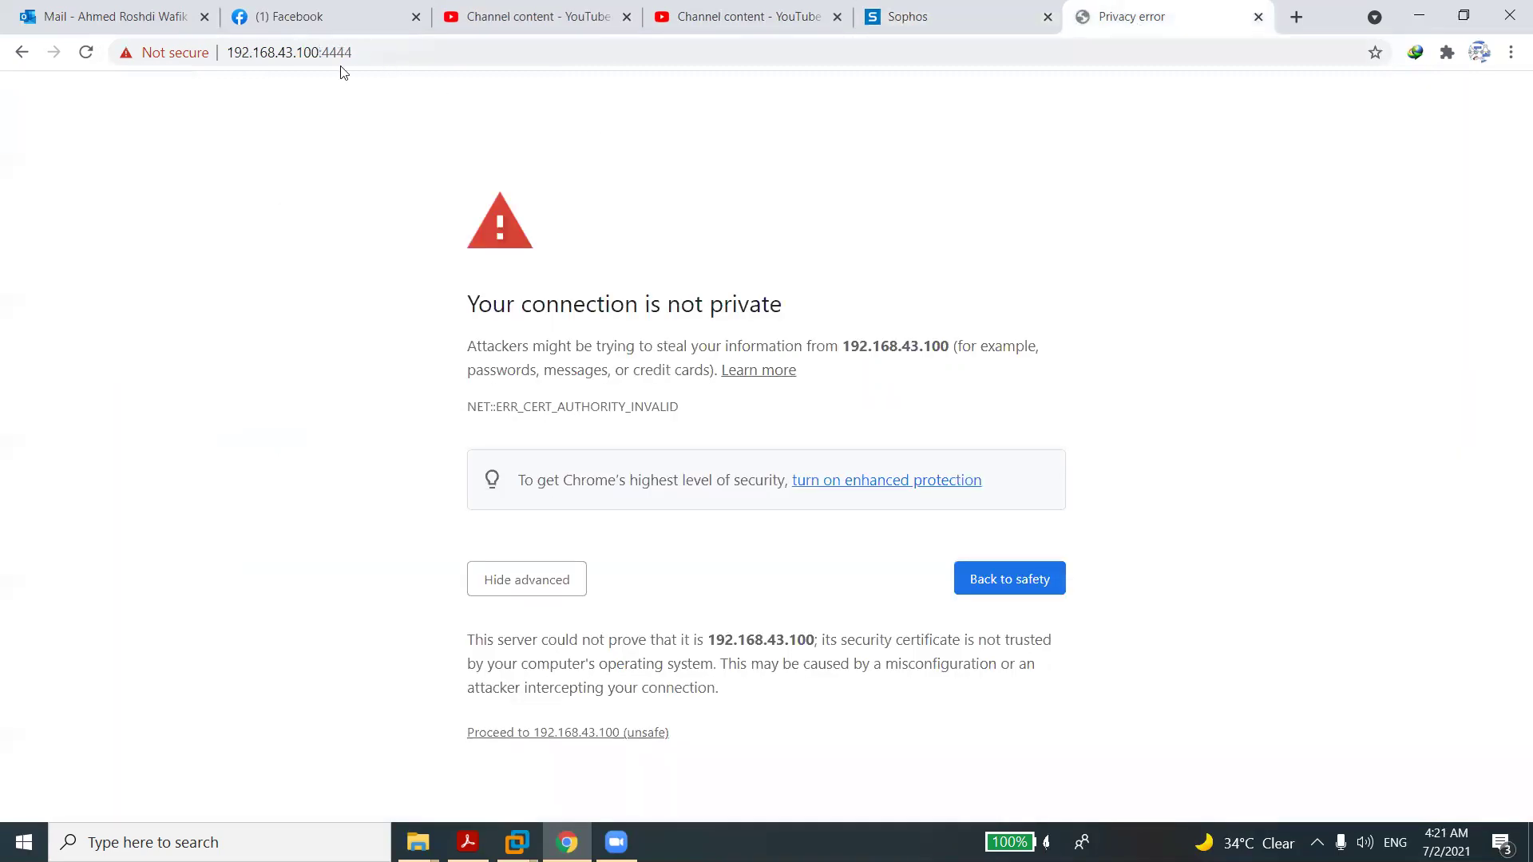
left_click(300, 53)
key("Delete")
type("2")
key("Return")
Open Add interface > Add VLAN in the Sophos tab, then search Windows for Paint.
left_click(940, 23)
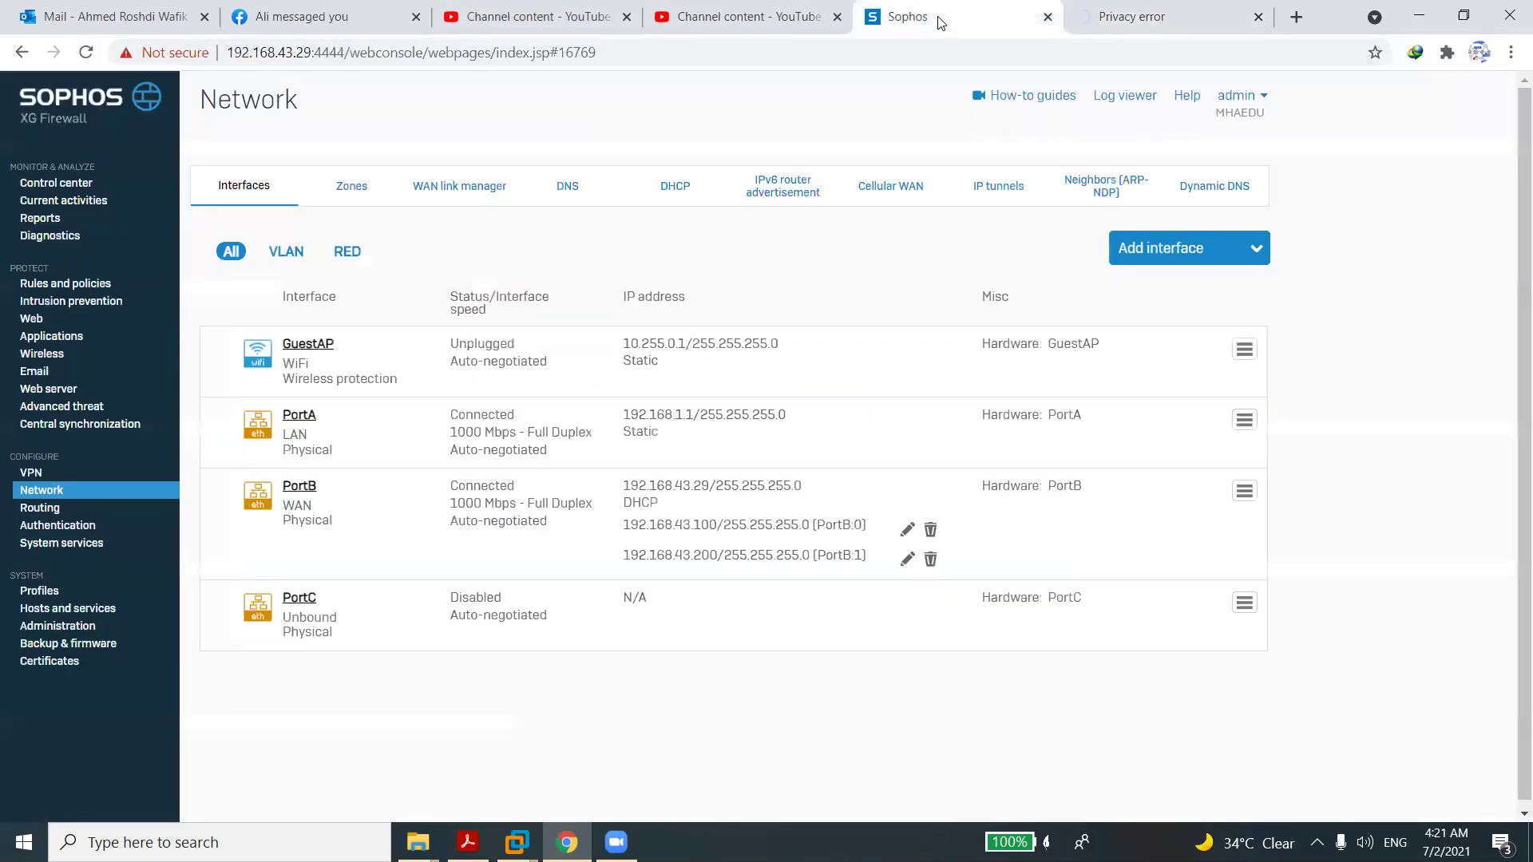
left_click(1143, 254)
left_click(1155, 369)
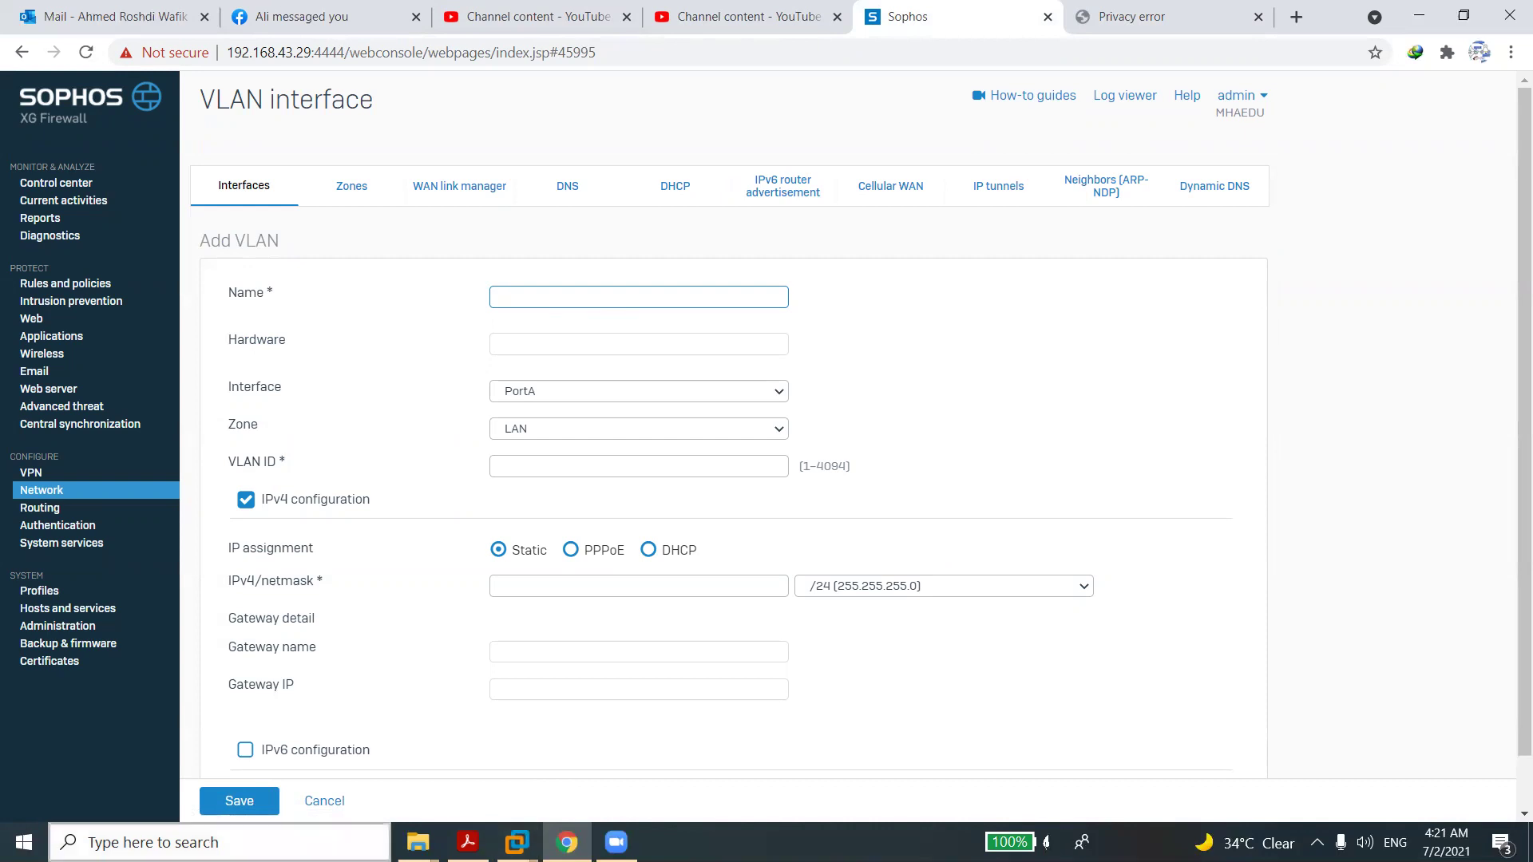
left_click(160, 842)
type("paint")
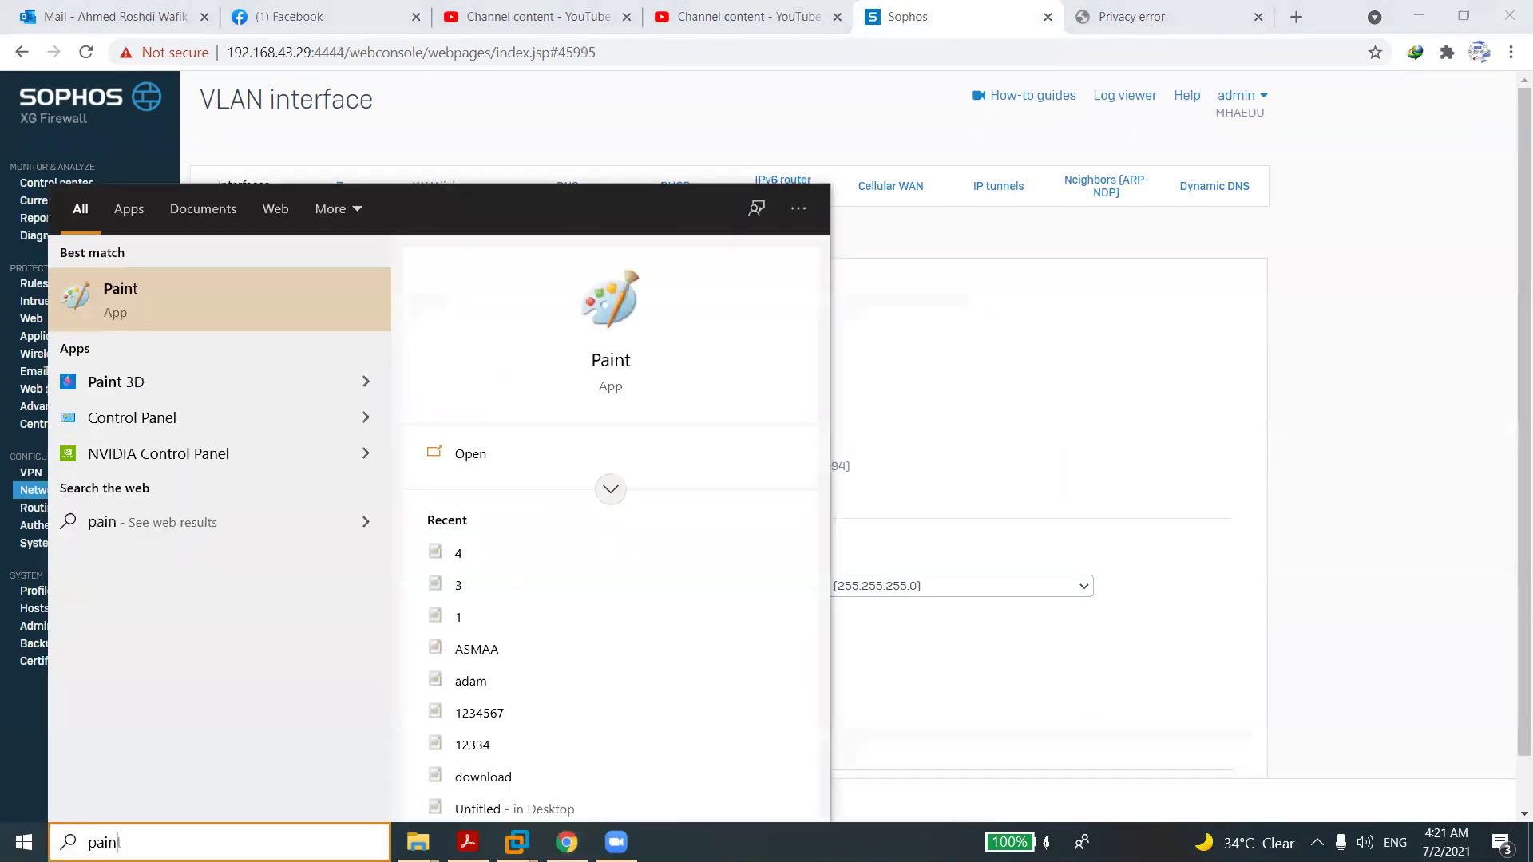
In Paint, draw a box with a line below it, a lower base shape and a small corner loop.
left_click(198, 309)
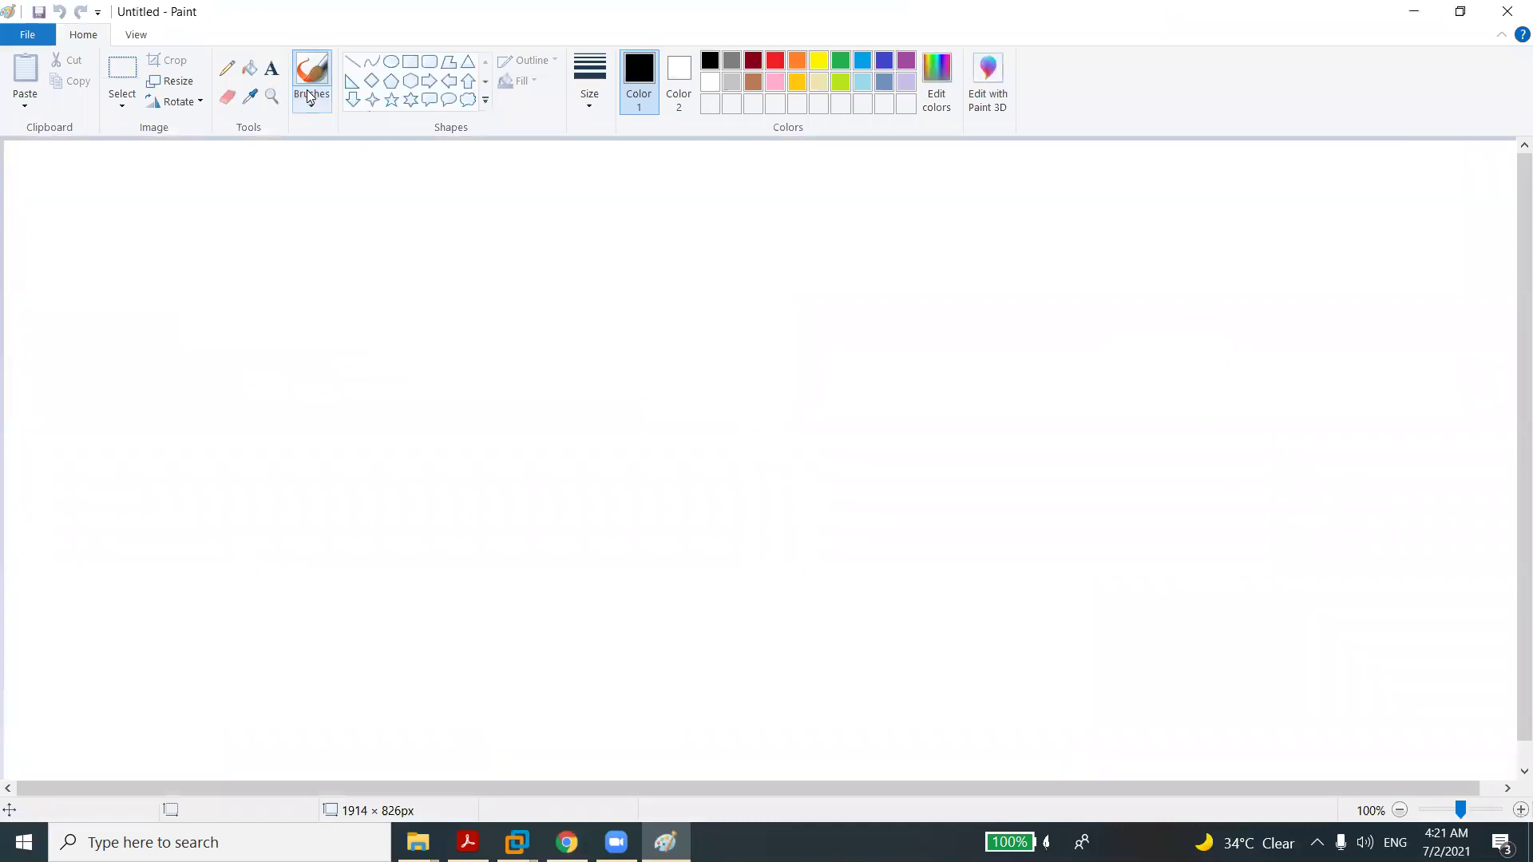
mouse_move(647, 224)
left_mouse_down()
mouse_move(548, 225)
mouse_move(546, 263)
mouse_move(661, 263)
mouse_move(648, 221)
left_mouse_up()
left_click(546, 308)
left_click_drag(593, 274, 606, 316)
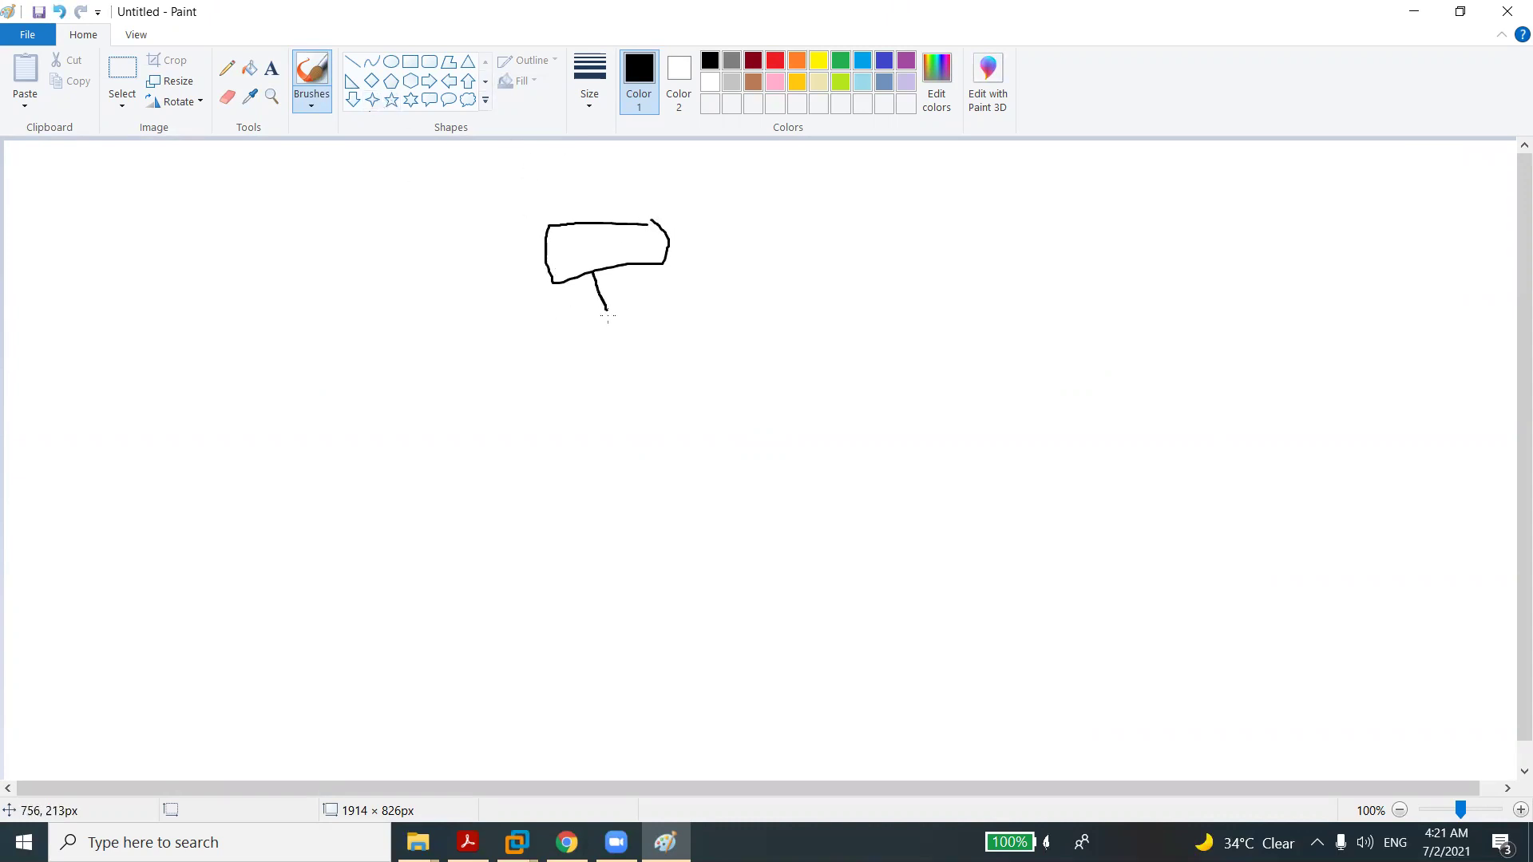
mouse_move(653, 369)
left_mouse_down()
mouse_move(567, 362)
mouse_move(633, 403)
left_mouse_up()
mouse_move(667, 396)
left_mouse_down()
mouse_move(663, 363)
mouse_move(645, 367)
left_mouse_up()
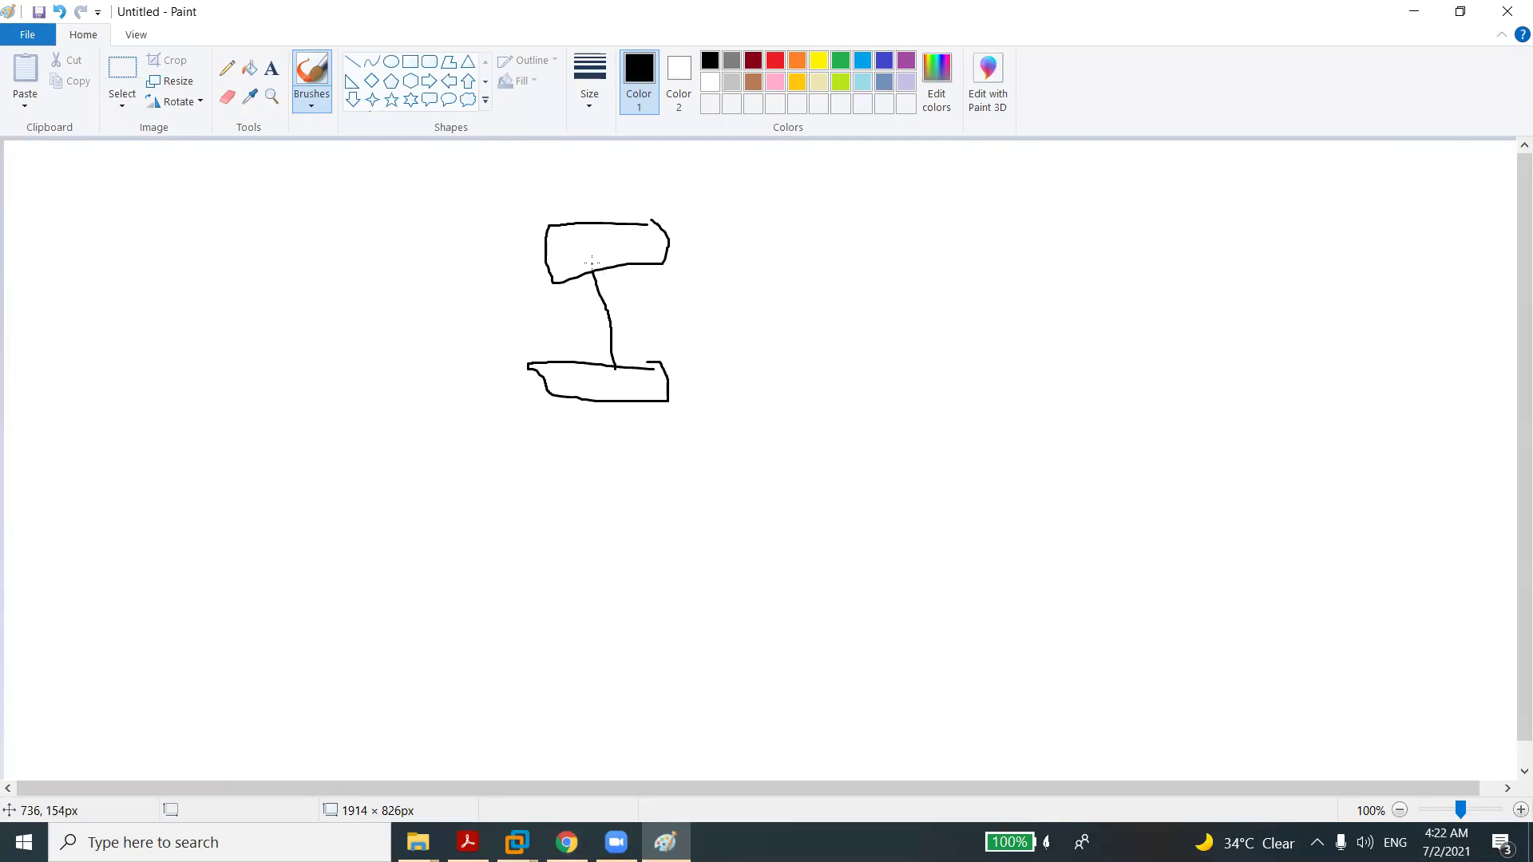
mouse_move(599, 261)
left_mouse_down()
mouse_move(564, 288)
mouse_move(599, 264)
mouse_move(588, 270)
left_mouse_up()
Add curves below the lower shape and a neck loop, then start a small base and top to the left.
mouse_move(627, 348)
left_mouse_down()
mouse_move(590, 349)
mouse_move(607, 363)
mouse_move(513, 428)
left_mouse_up()
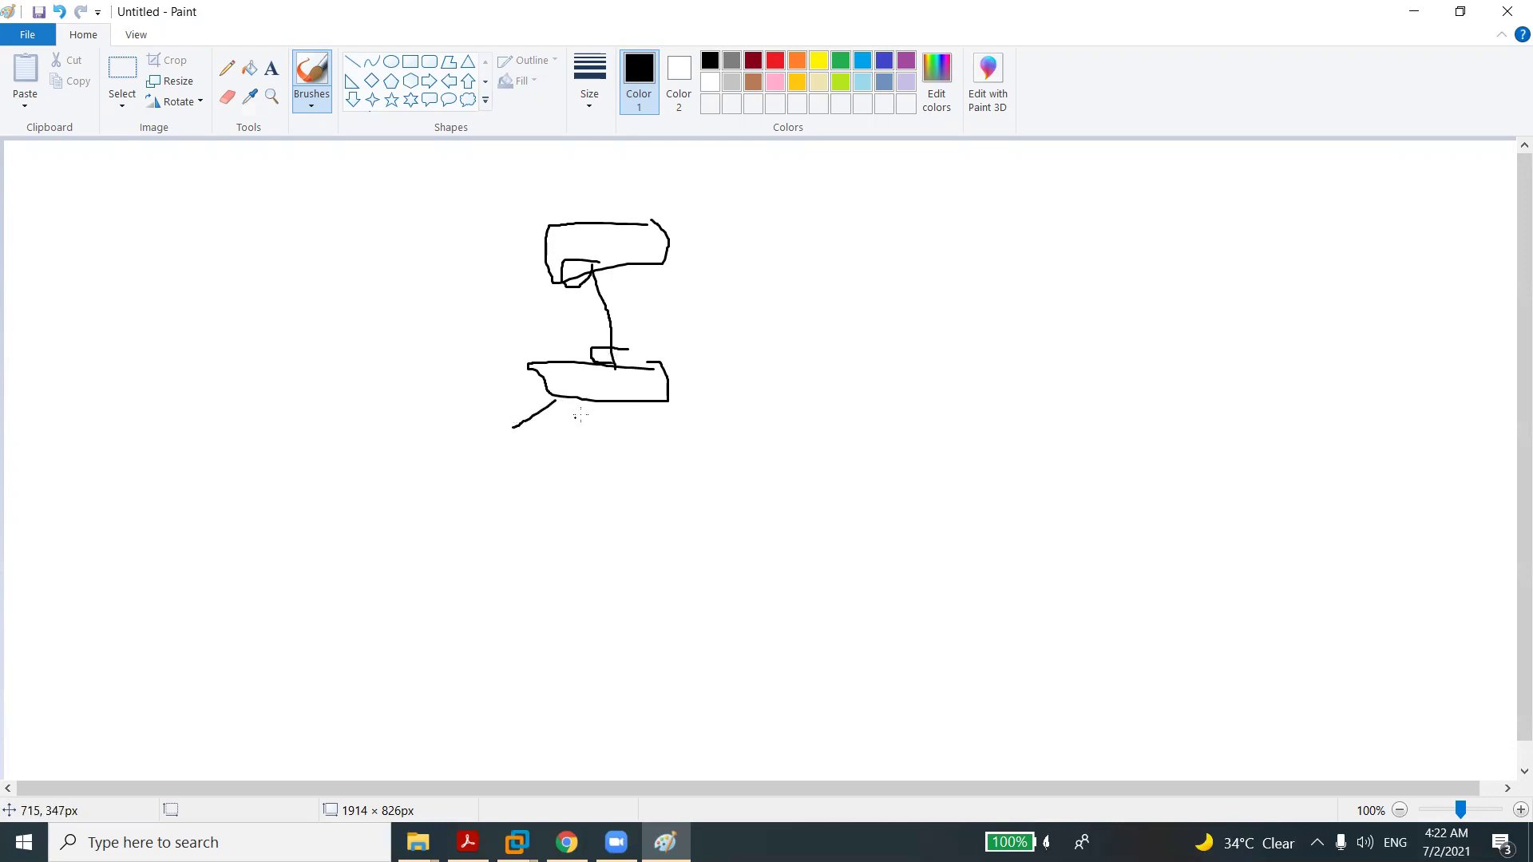
mouse_move(599, 408)
left_mouse_down()
mouse_move(661, 423)
mouse_move(720, 472)
left_mouse_up()
mouse_move(669, 406)
left_mouse_down()
mouse_move(738, 414)
mouse_move(813, 480)
left_mouse_up()
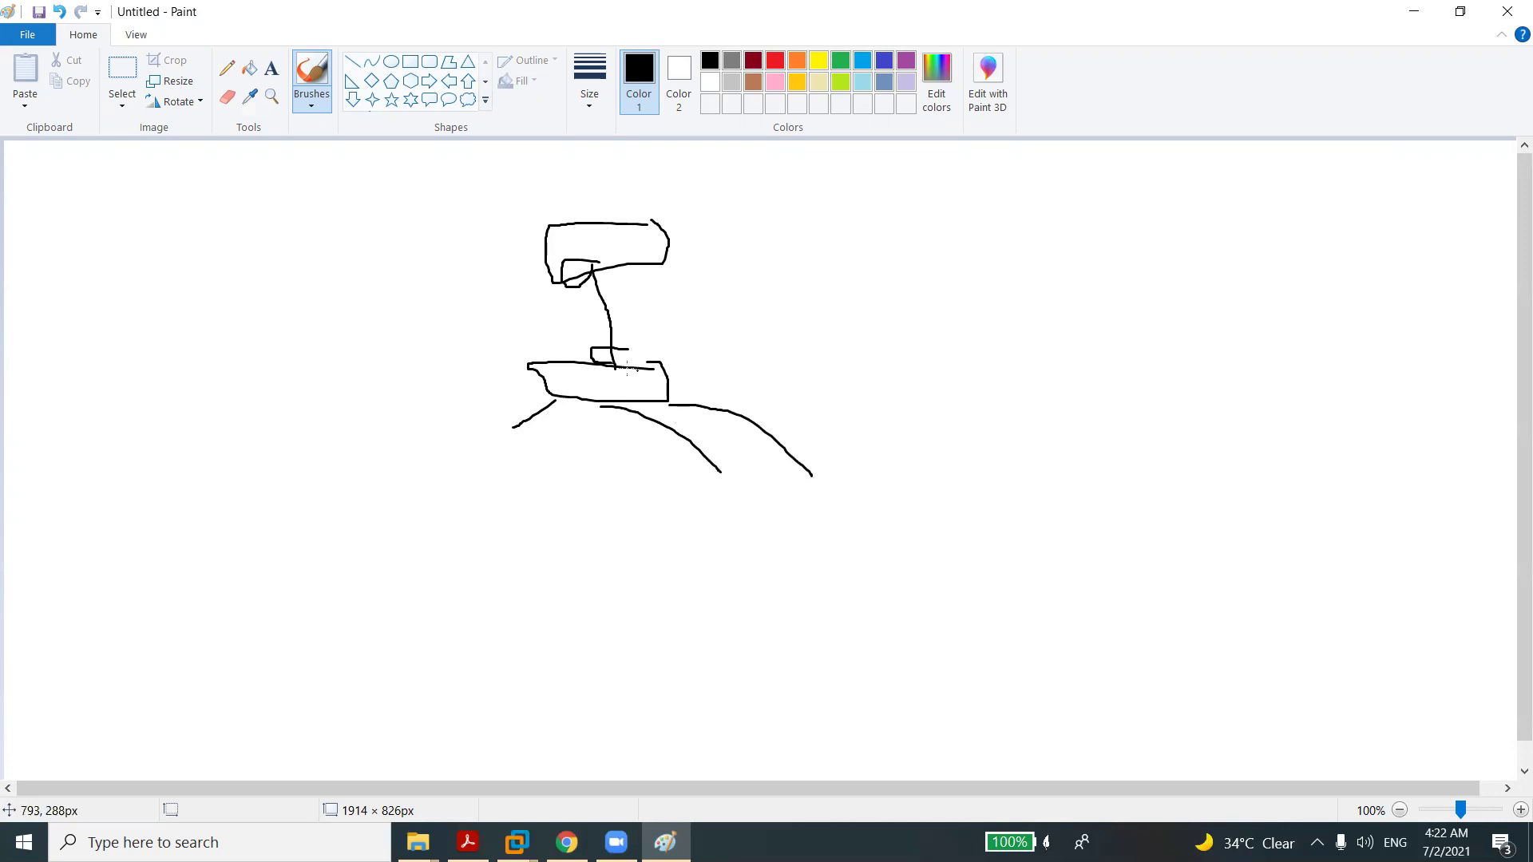
left_click_drag(617, 367, 598, 247)
mouse_move(626, 292)
left_mouse_down()
mouse_move(568, 297)
mouse_move(631, 329)
mouse_move(634, 308)
mouse_move(678, 292)
left_mouse_up()
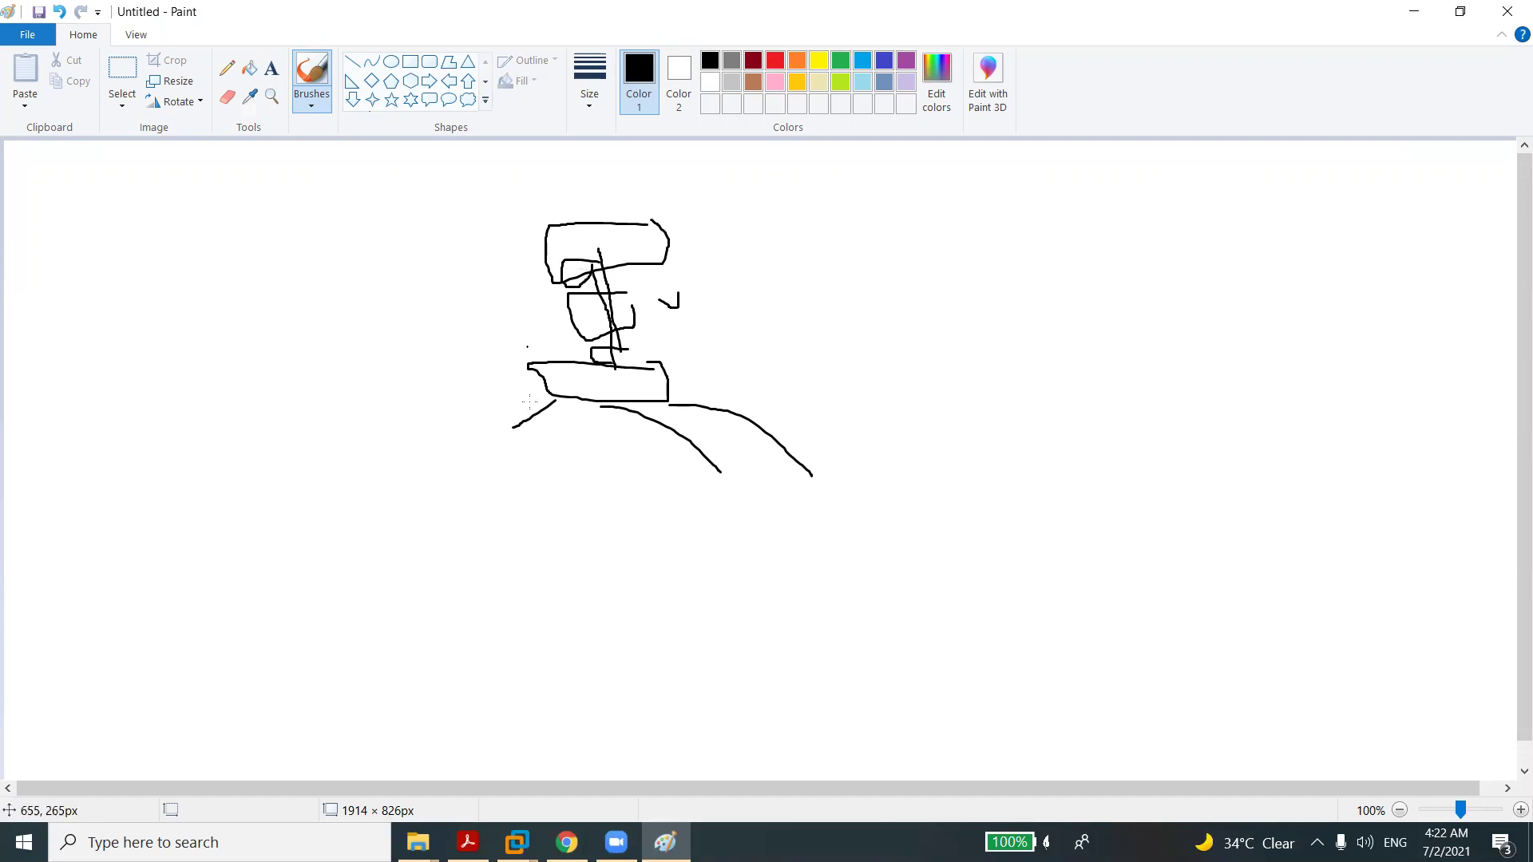
mouse_move(352, 365)
left_mouse_down()
mouse_move(294, 362)
mouse_move(350, 369)
left_mouse_up()
mouse_move(309, 253)
left_mouse_down()
mouse_move(252, 269)
mouse_move(315, 277)
mouse_move(308, 253)
mouse_move(312, 334)
left_mouse_up()
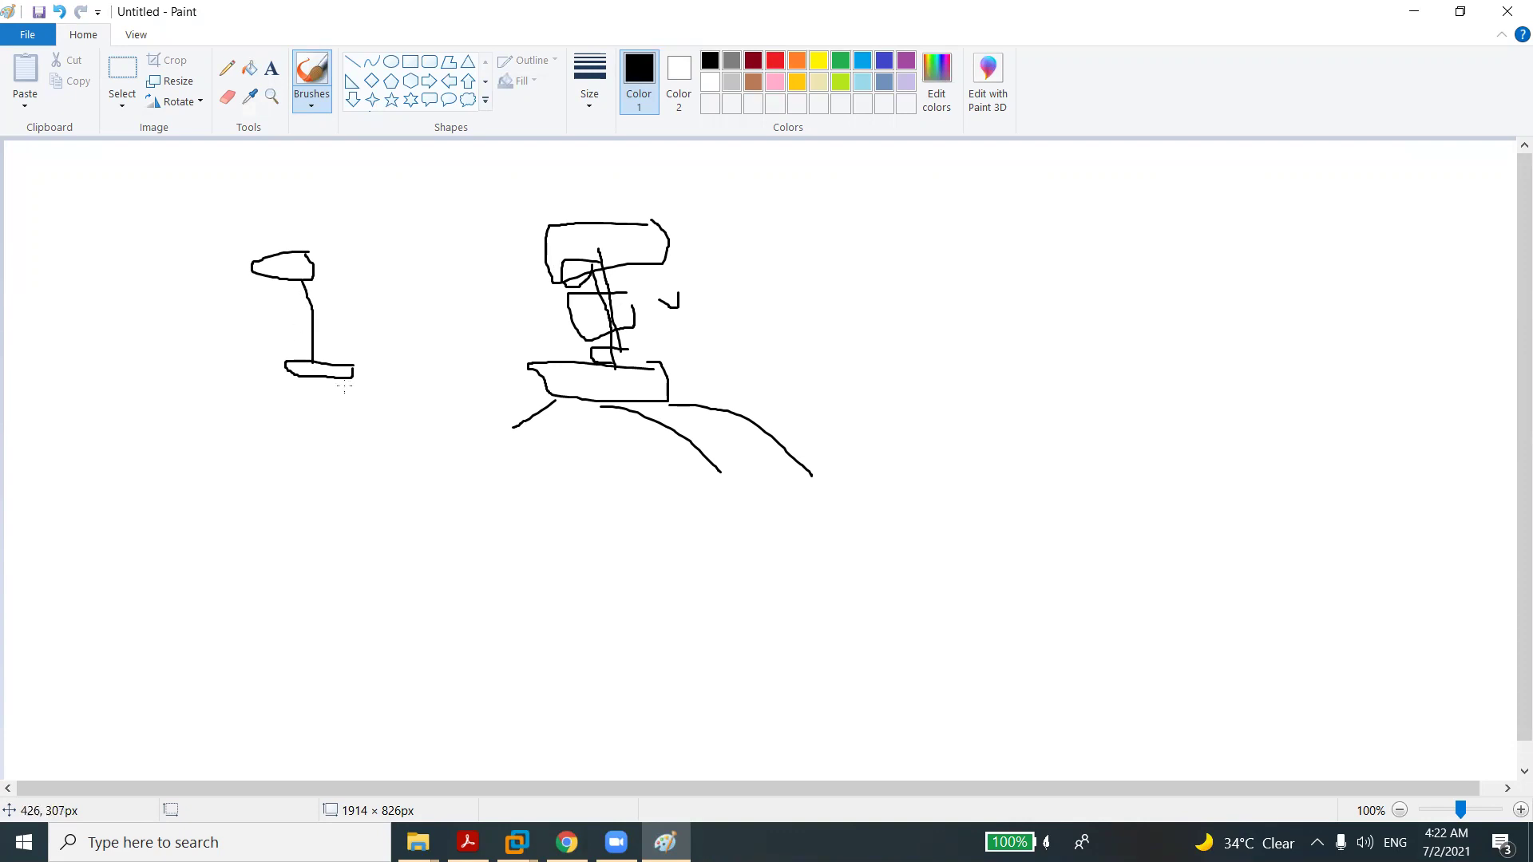
On the small left sketch, draw a ground line, retrace the top oval, and add an arm and a pole loop.
left_click_drag(345, 386, 229, 386)
mouse_move(297, 252)
left_mouse_down()
mouse_move(247, 286)
mouse_move(311, 271)
mouse_move(307, 260)
left_mouse_up()
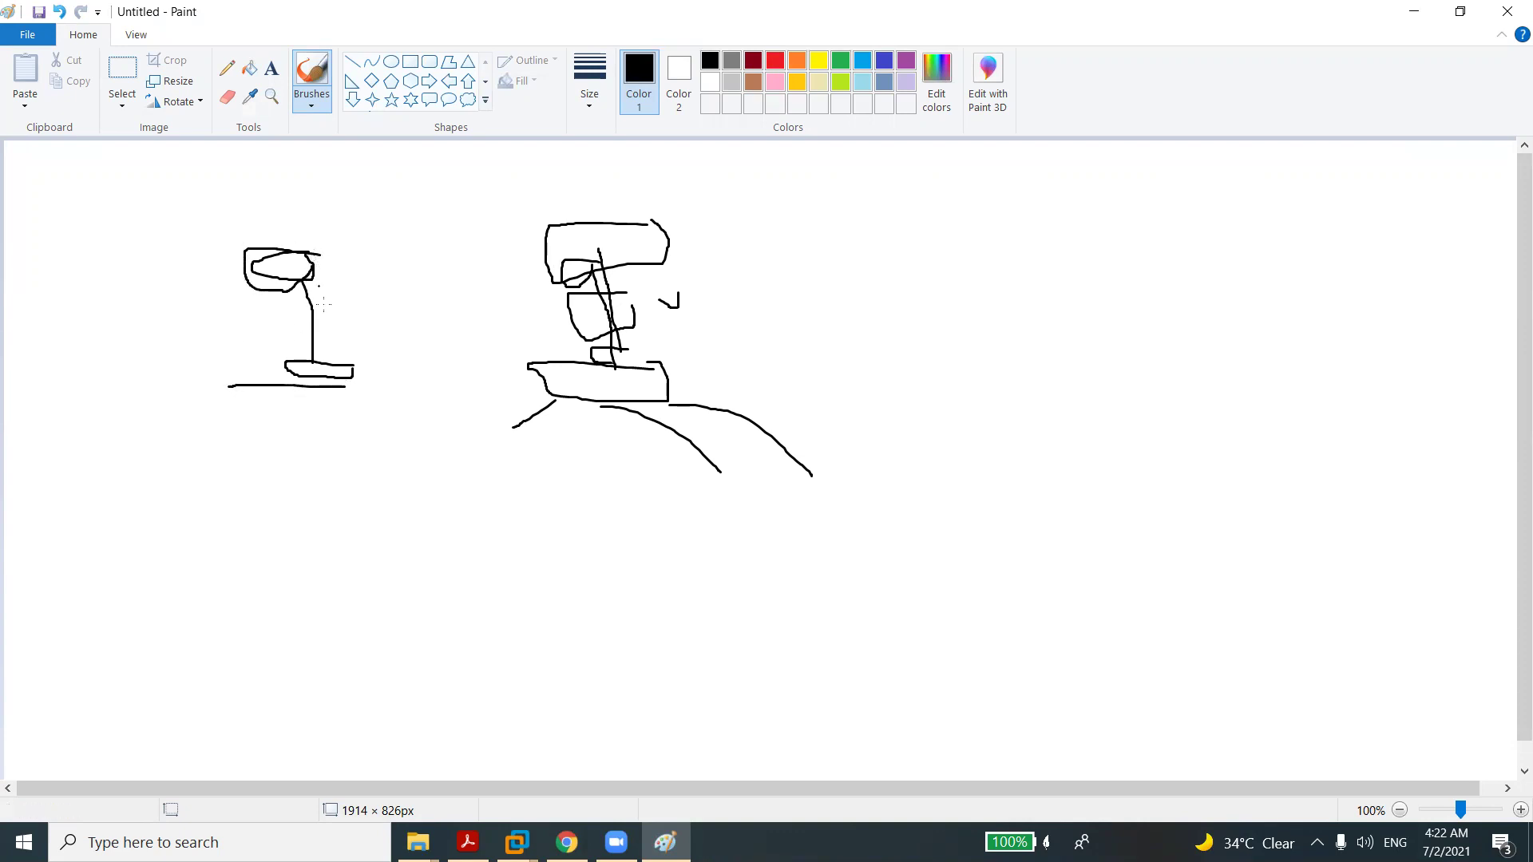
mouse_move(351, 355)
left_mouse_down()
mouse_move(308, 366)
mouse_move(348, 405)
mouse_move(349, 388)
left_mouse_up()
mouse_move(308, 254)
left_mouse_down()
mouse_move(393, 232)
mouse_move(411, 242)
mouse_move(392, 247)
left_mouse_up()
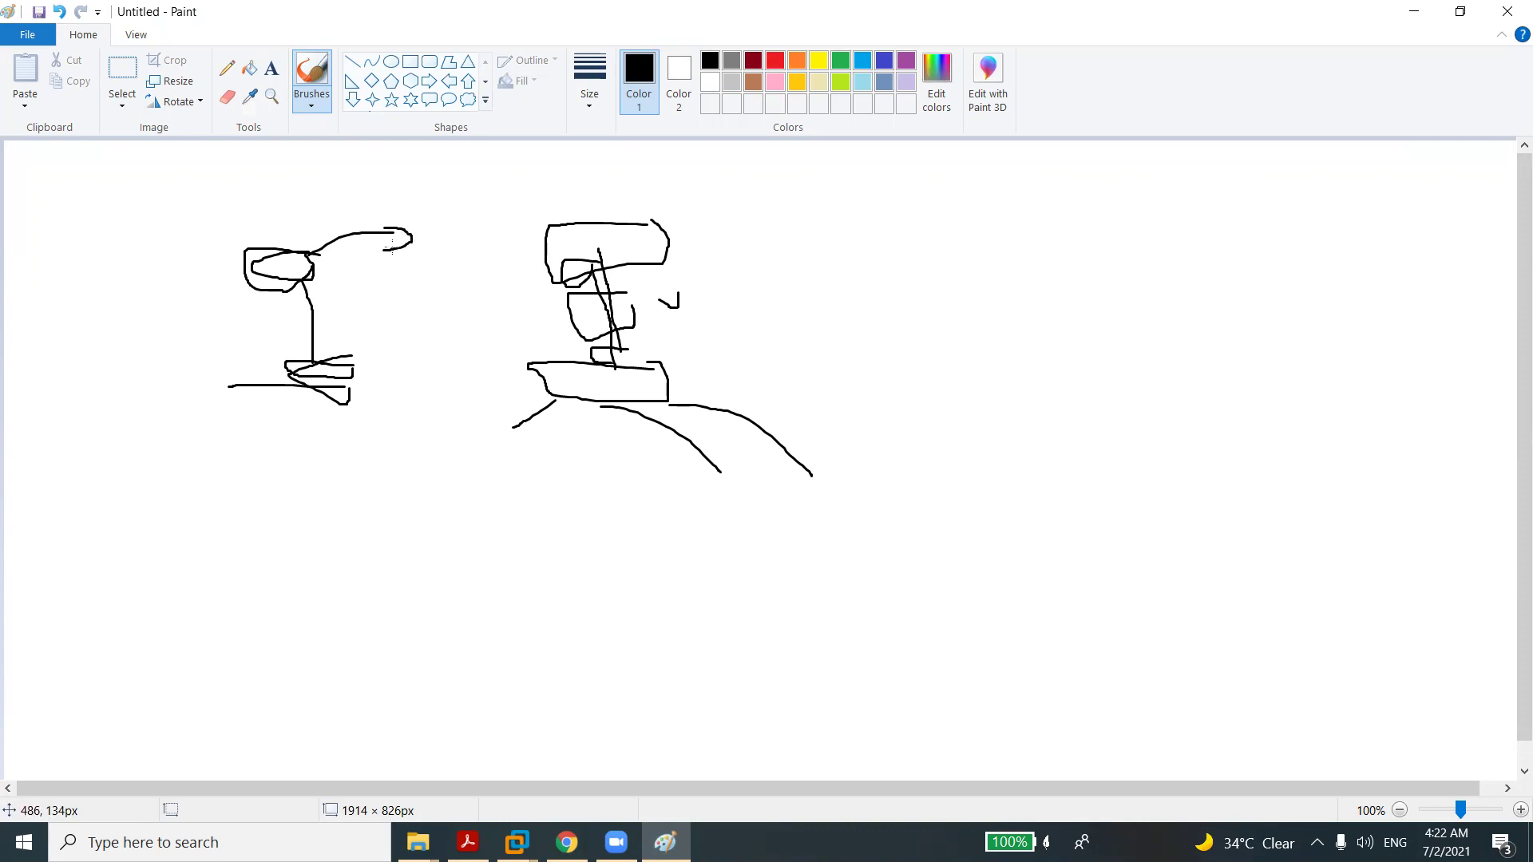
mouse_move(309, 384)
left_mouse_down()
mouse_move(410, 384)
mouse_move(412, 423)
mouse_move(454, 424)
mouse_move(417, 357)
left_mouse_up()
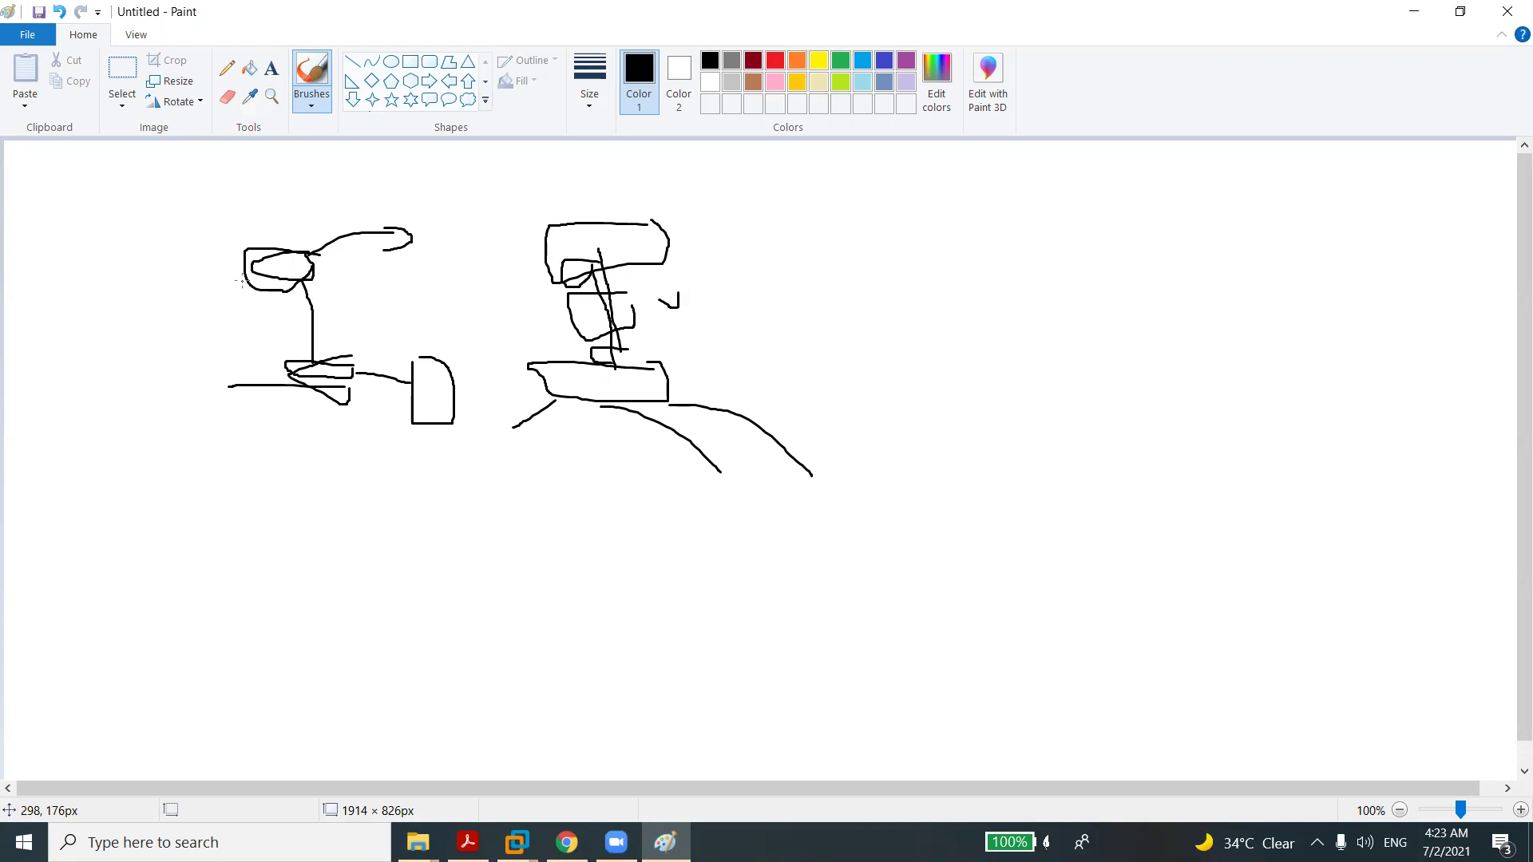
mouse_move(319, 327)
left_mouse_down()
mouse_move(279, 329)
mouse_move(307, 367)
mouse_move(314, 322)
left_mouse_up()
Discard the current sketch unsaved via File > New and draw a closed loop on the blank canvas.
left_click(33, 38)
left_click(53, 68)
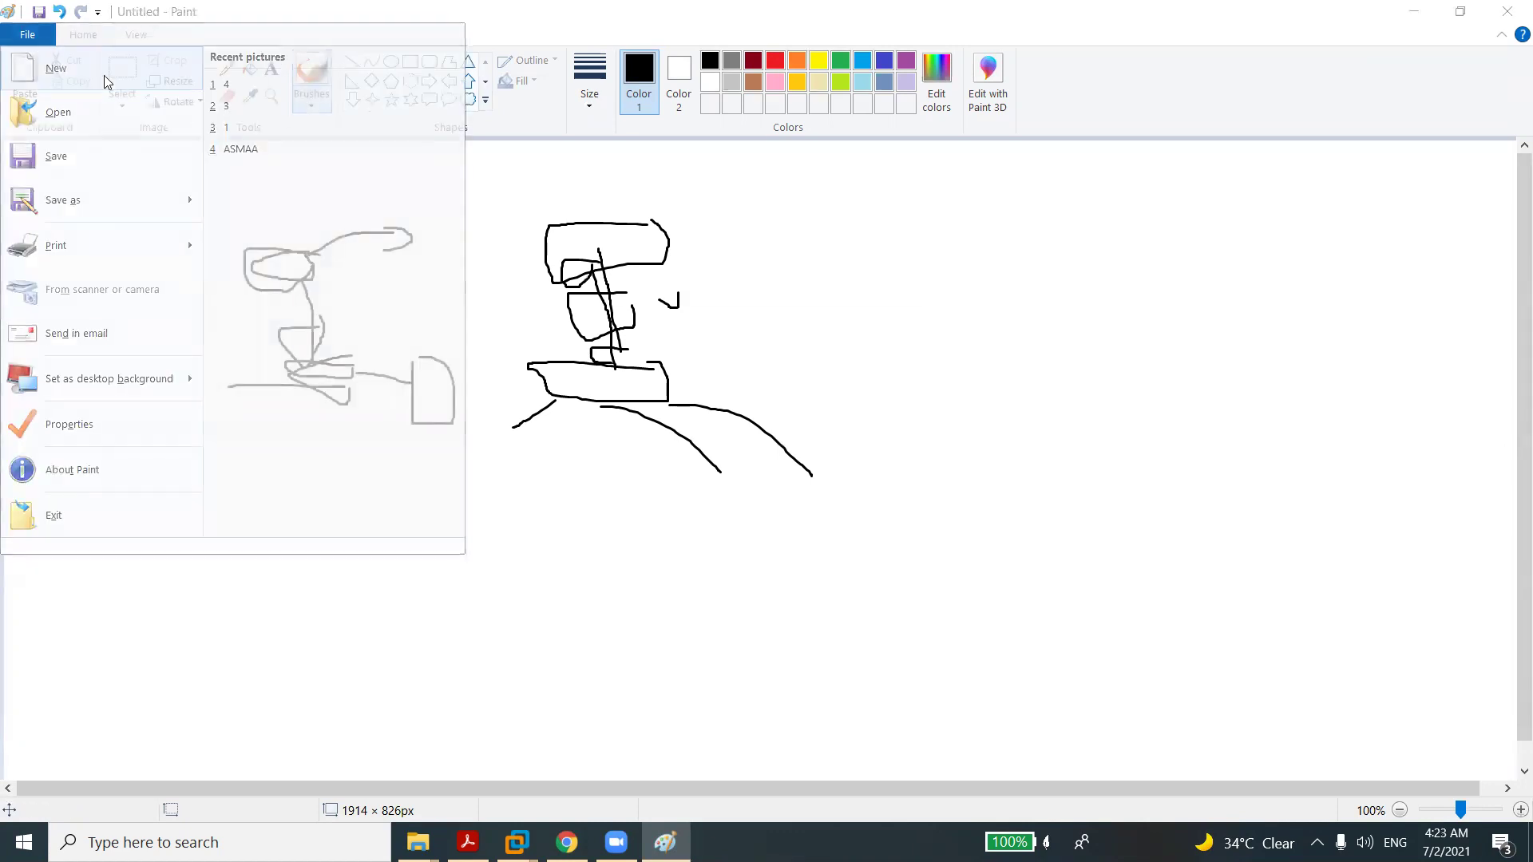
left_click(789, 424)
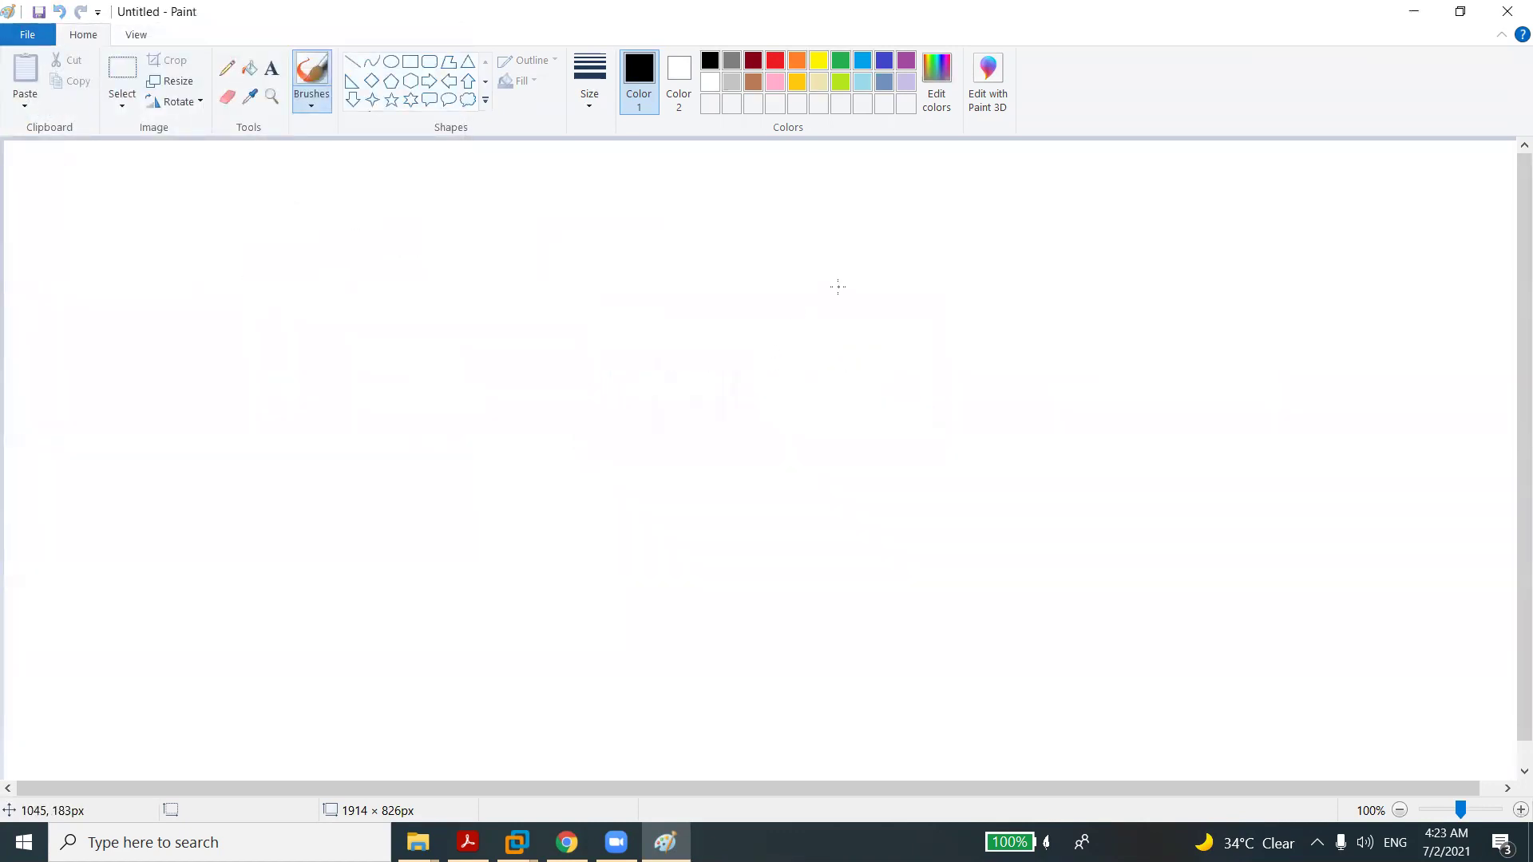
mouse_move(827, 285)
left_mouse_down()
mouse_move(743, 281)
mouse_move(799, 305)
mouse_move(843, 289)
mouse_move(636, 307)
mouse_move(600, 247)
mouse_move(514, 297)
mouse_move(641, 305)
left_mouse_up()
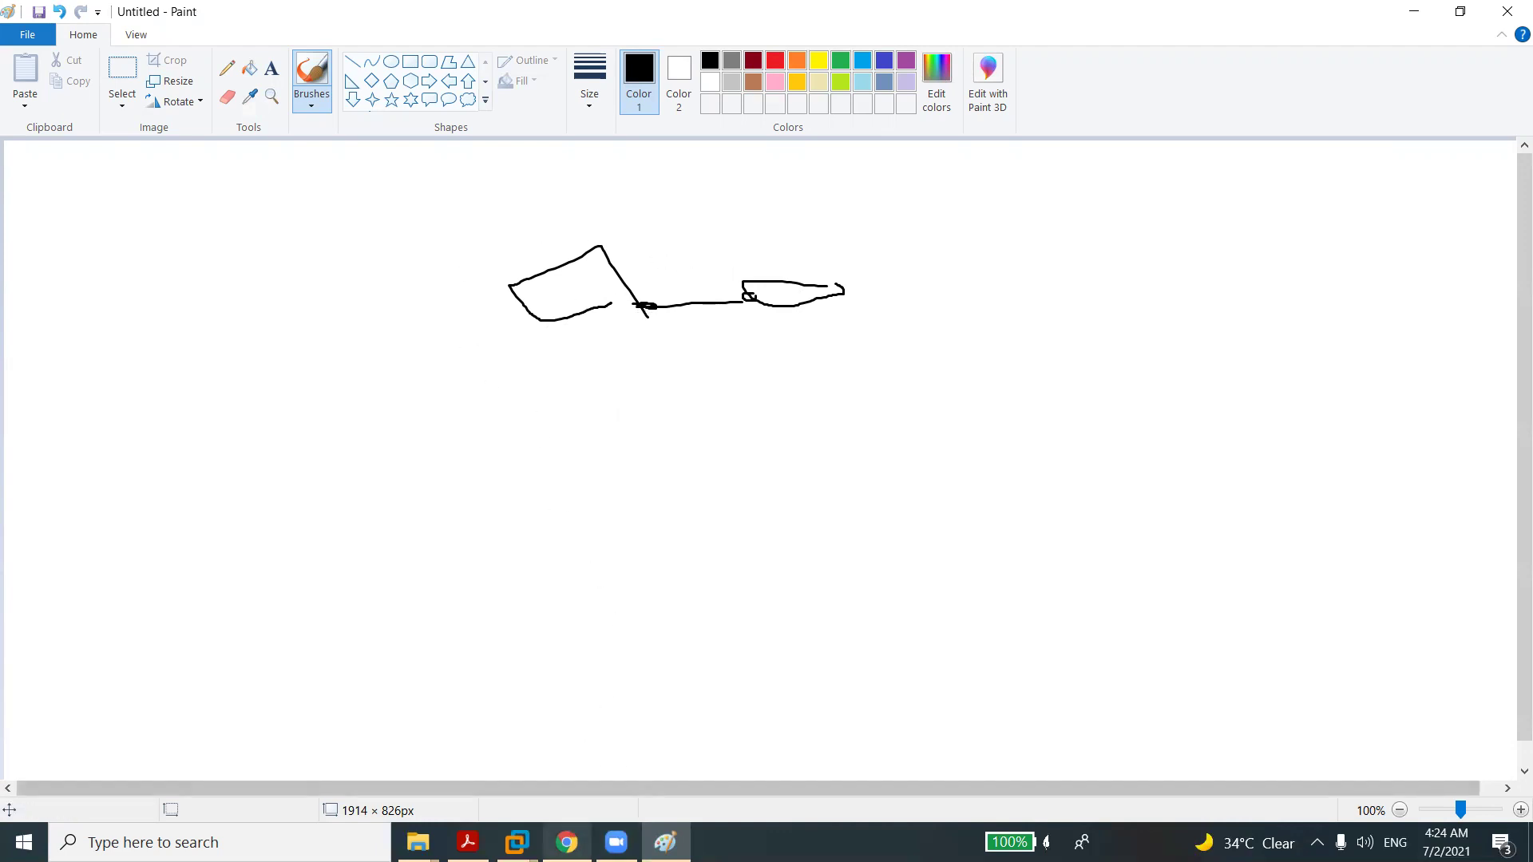
left_click(567, 842)
left_click(567, 842)
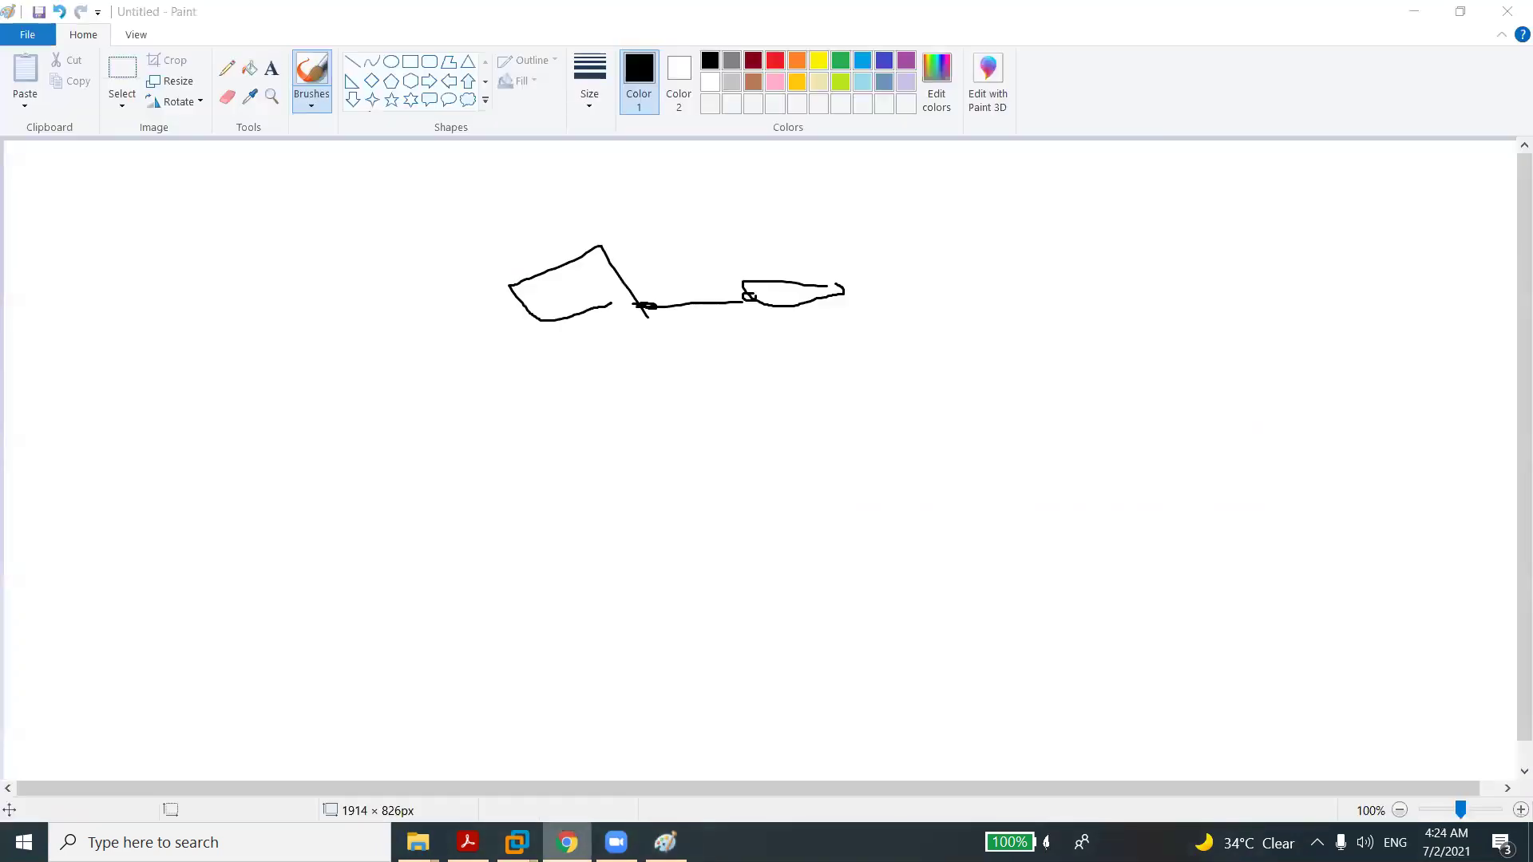
Name the new VLAN IT and give it VLAN ID 2.
left_click(567, 842)
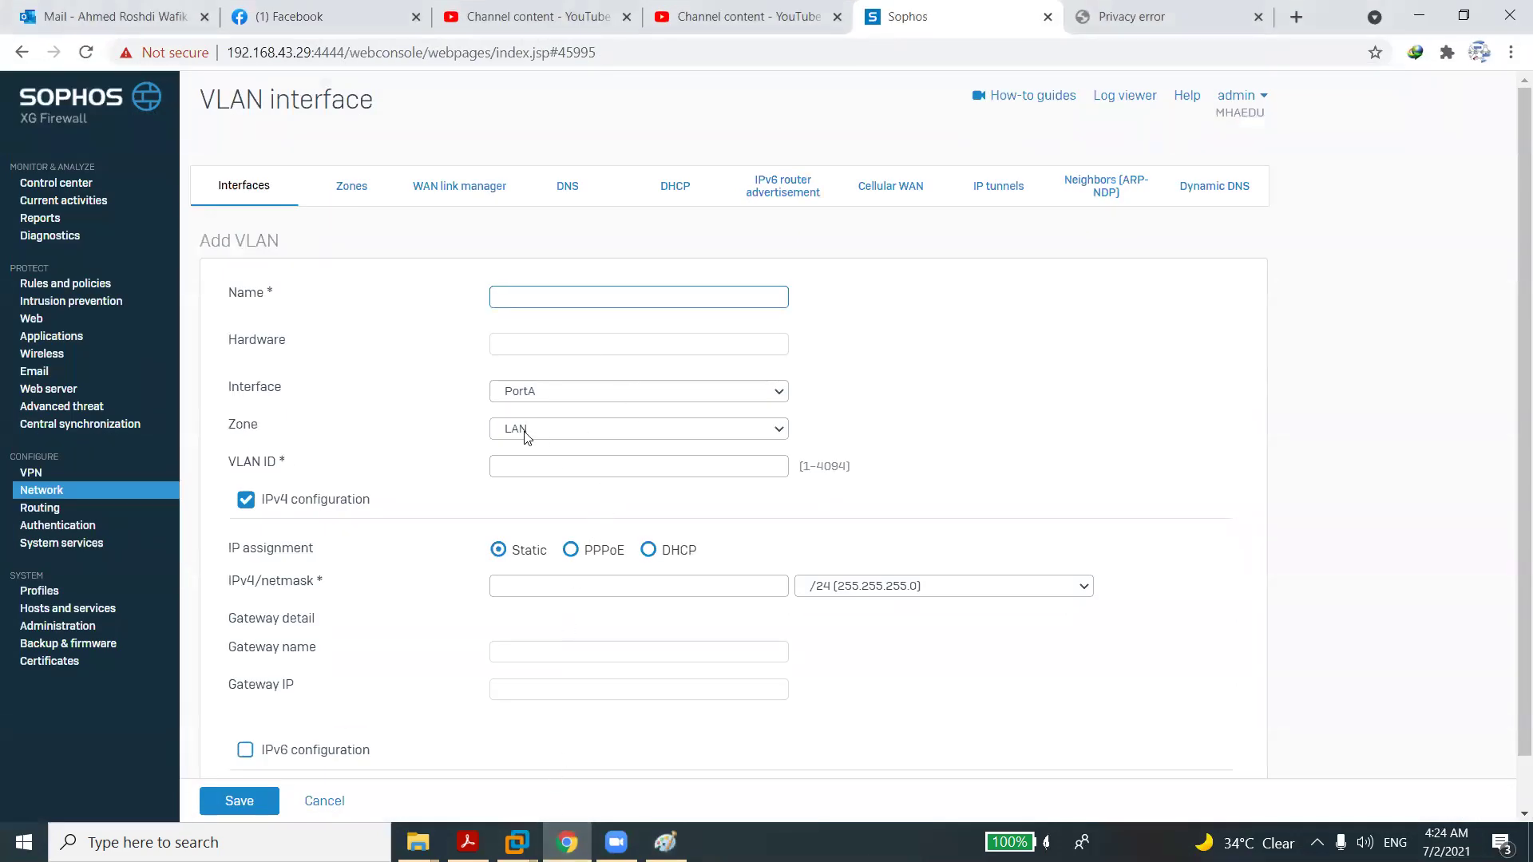
type("IT")
left_click(543, 345)
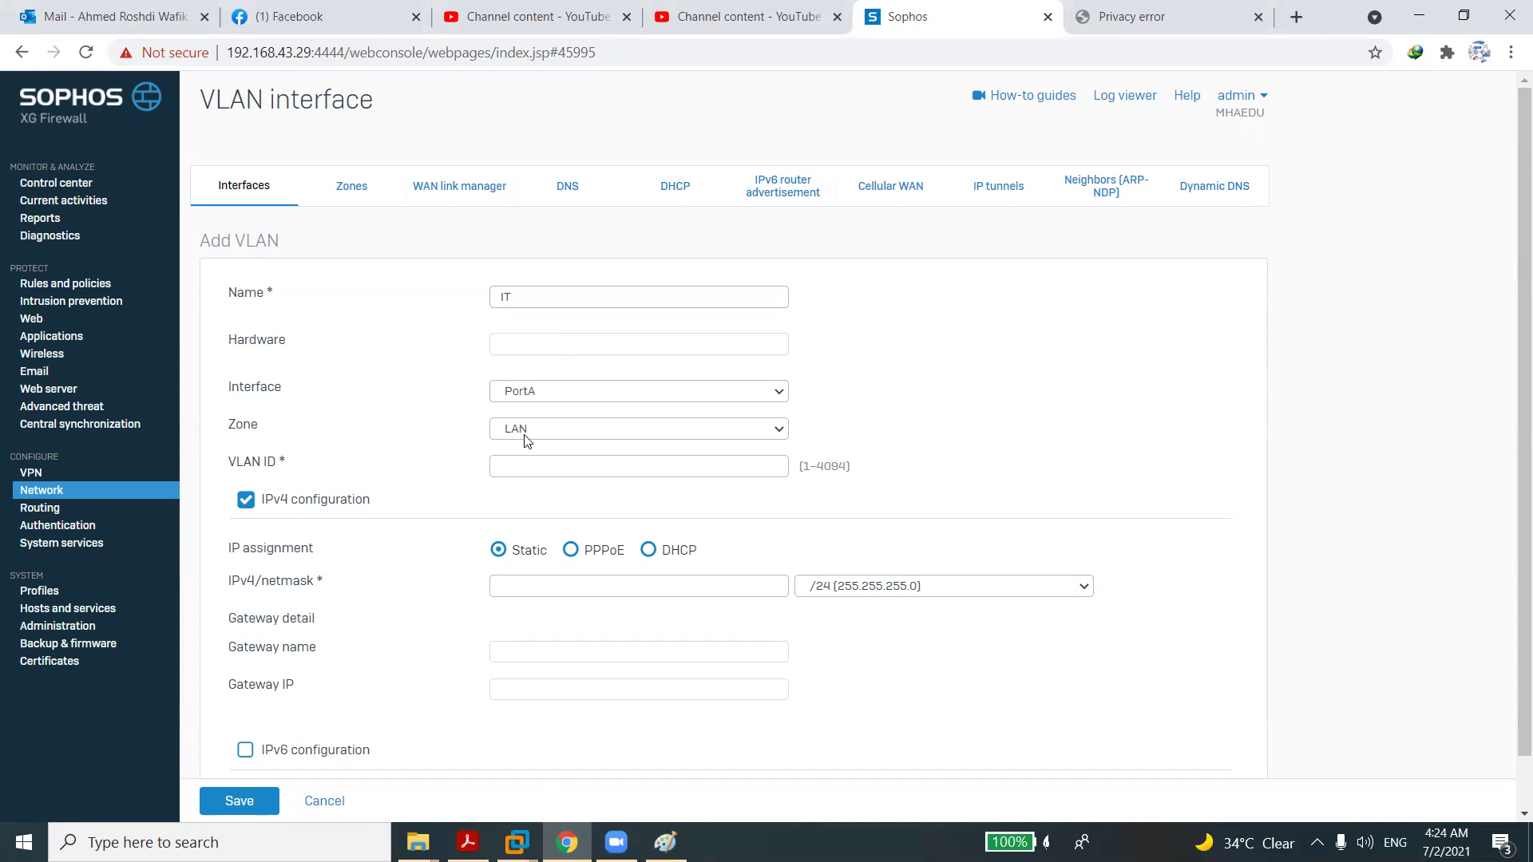
left_click(523, 463)
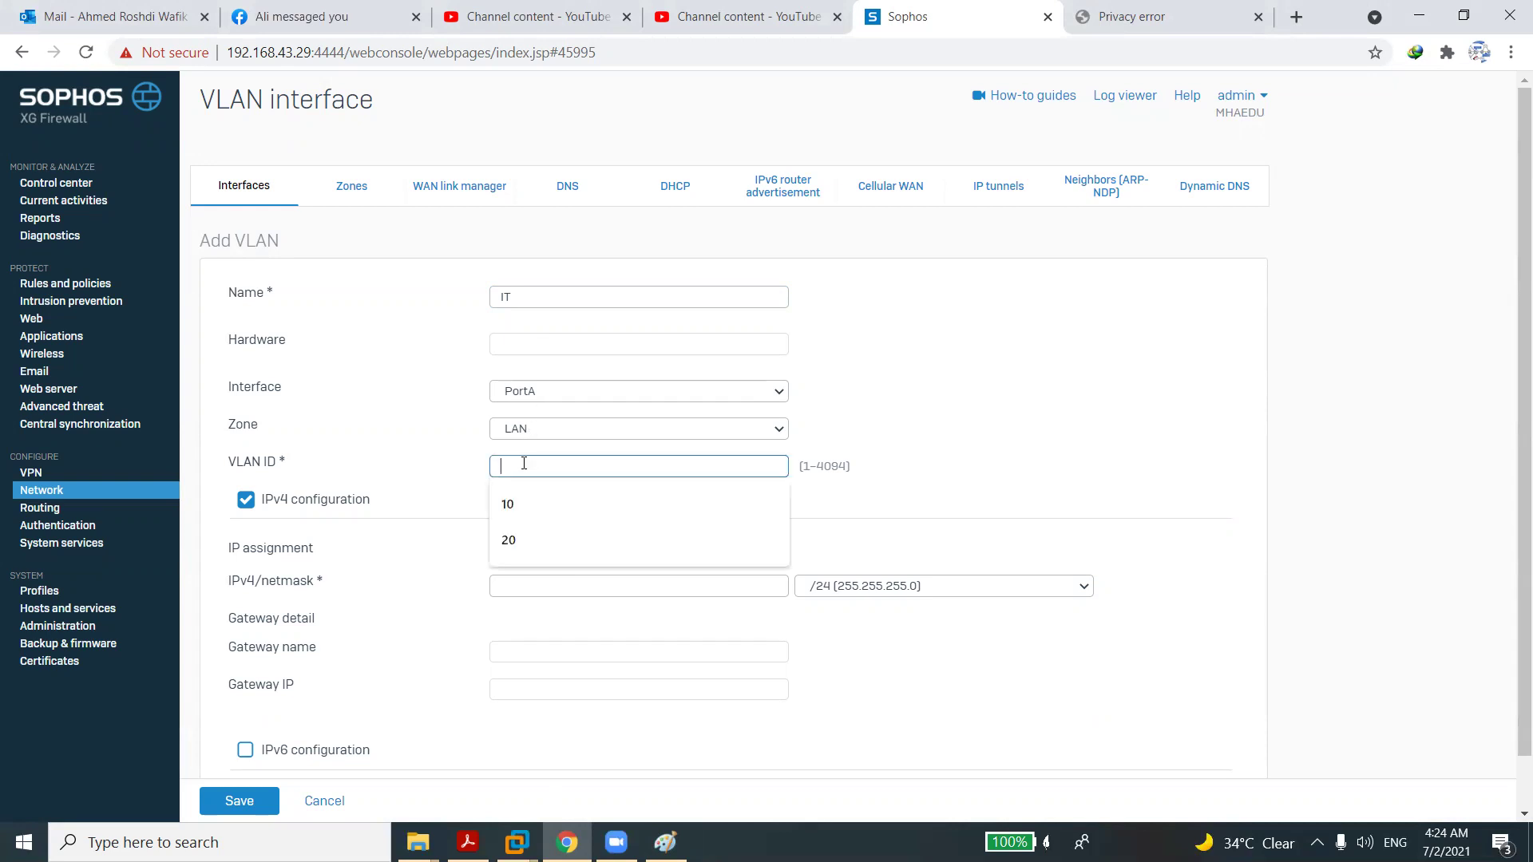
type("10")
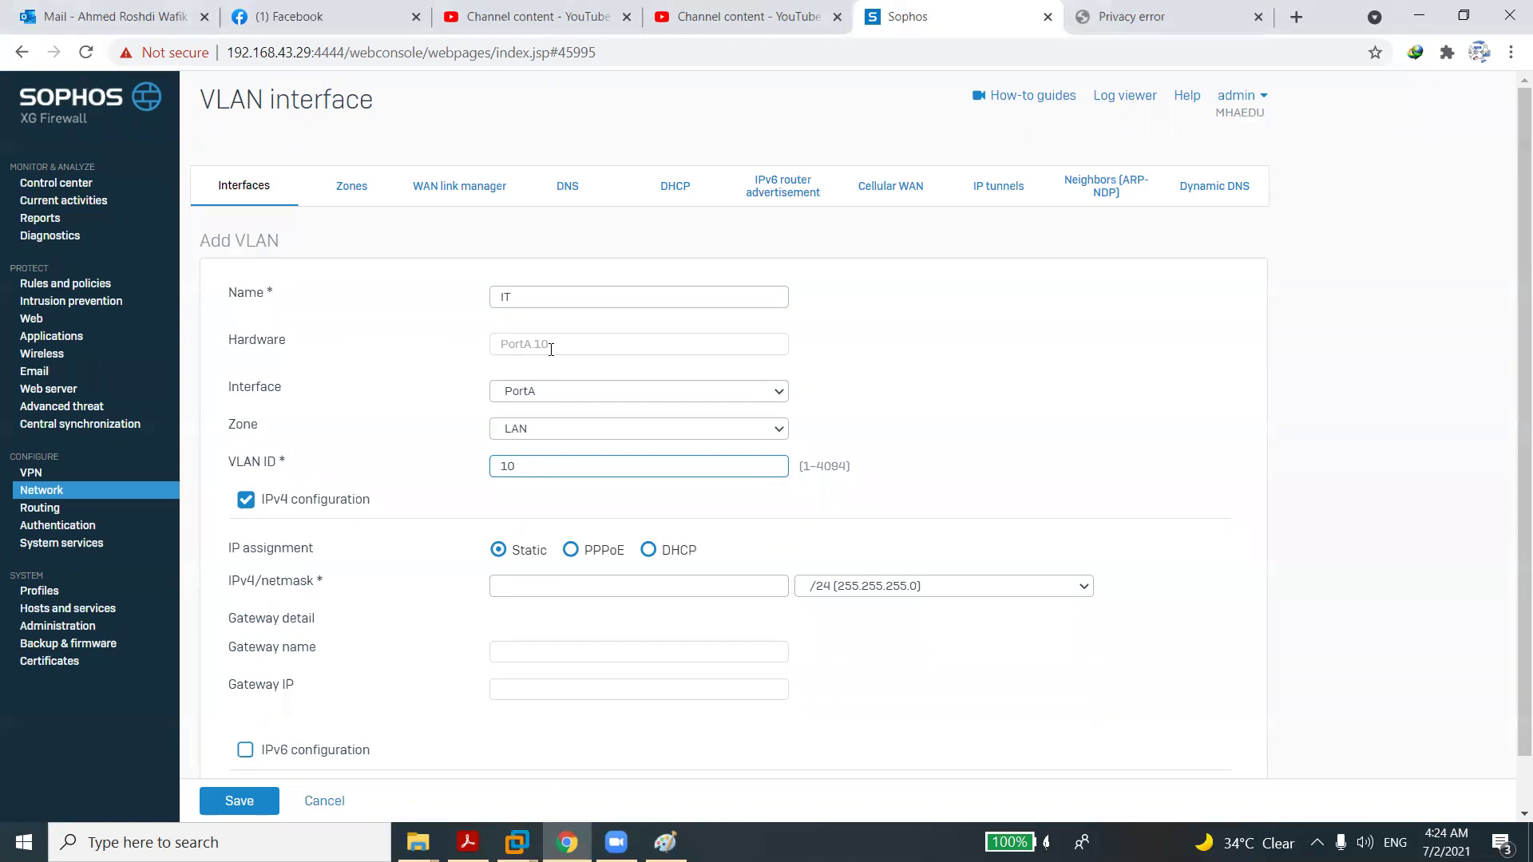
double_click(500, 472)
type("2")
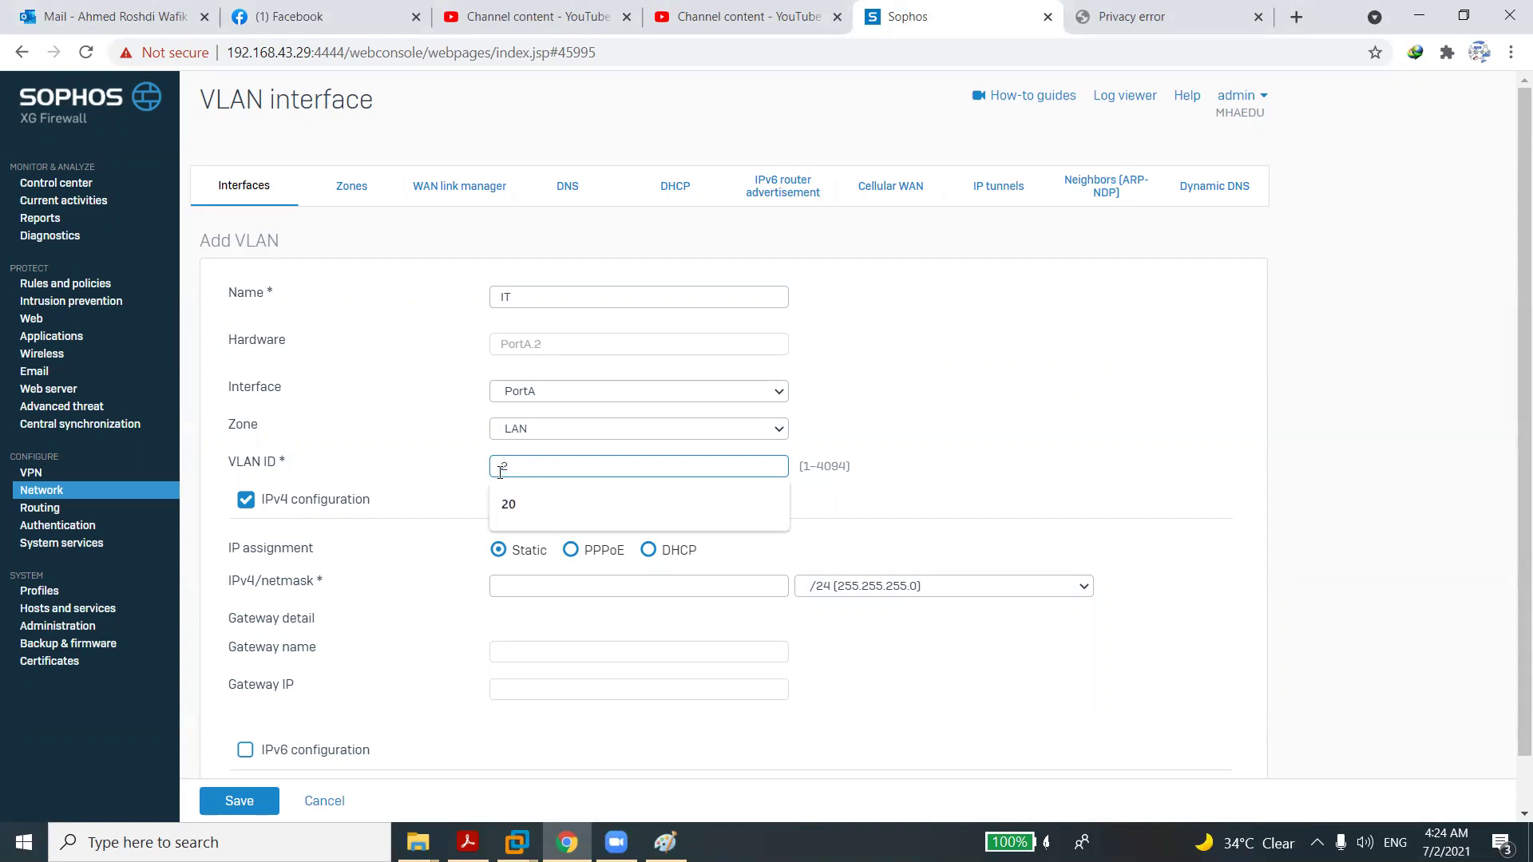
left_click(443, 496)
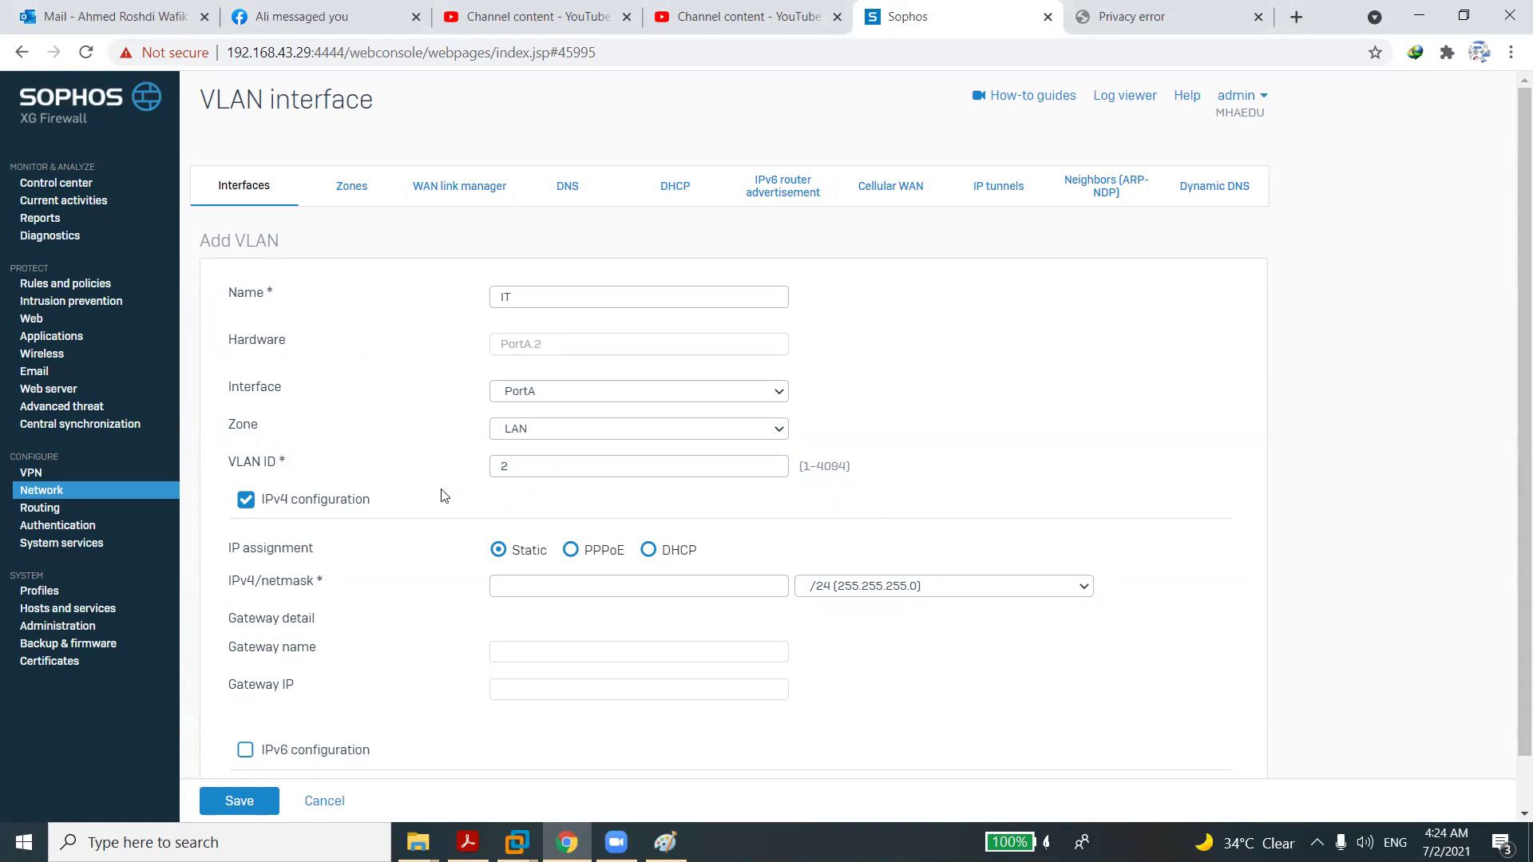
Set the VLAN's IPv4 address to 10.10.2.1 and save it.
scroll(443, 497, "down", 1)
left_click(523, 533)
type("10.10.10.")
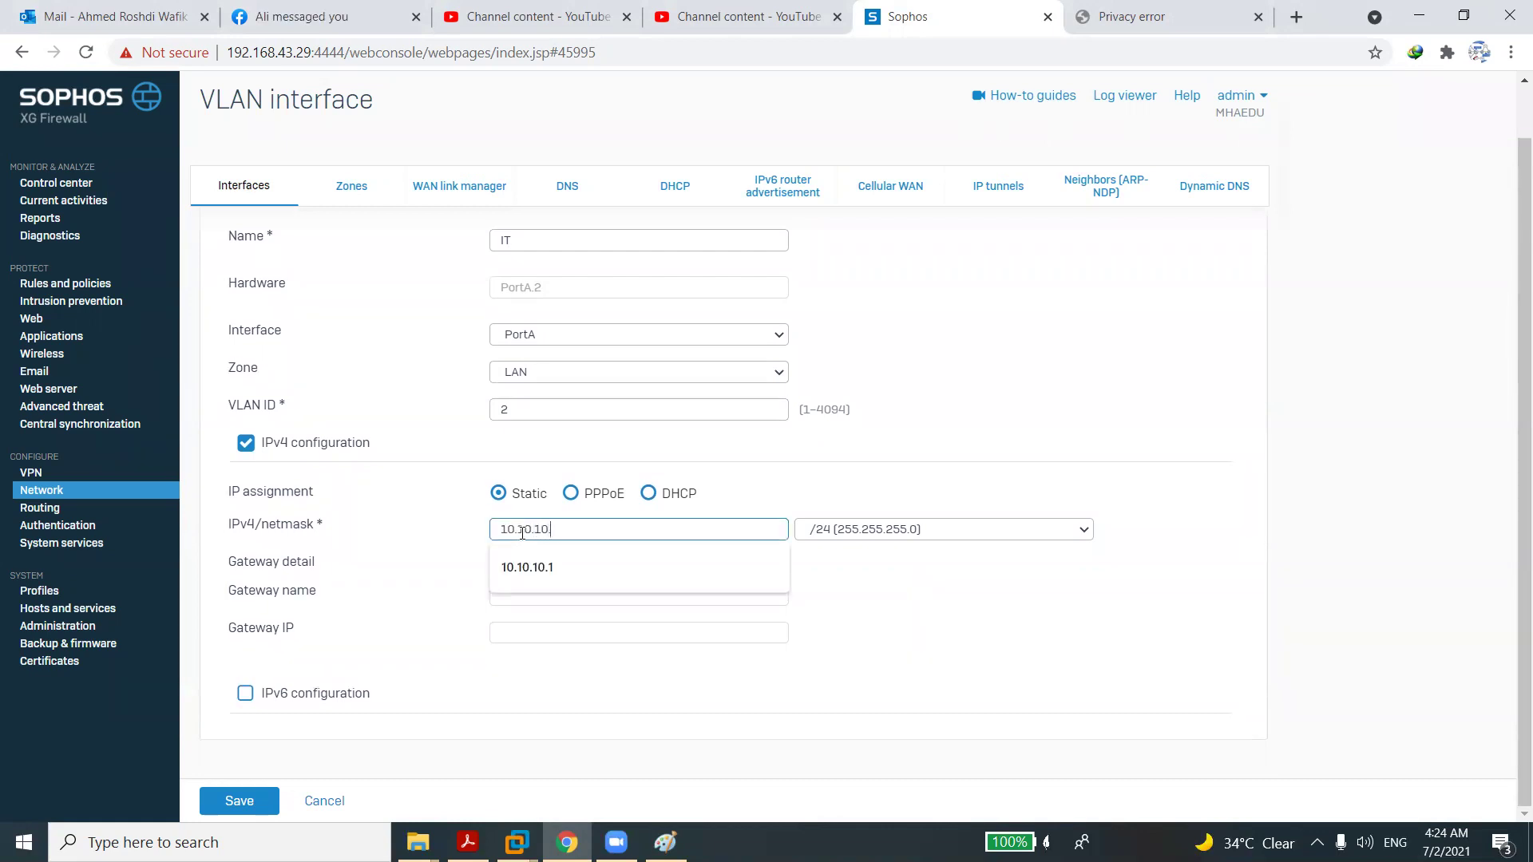
key("BackSpace")
key("BackSpace")
key("BackSpace")
type("2.1")
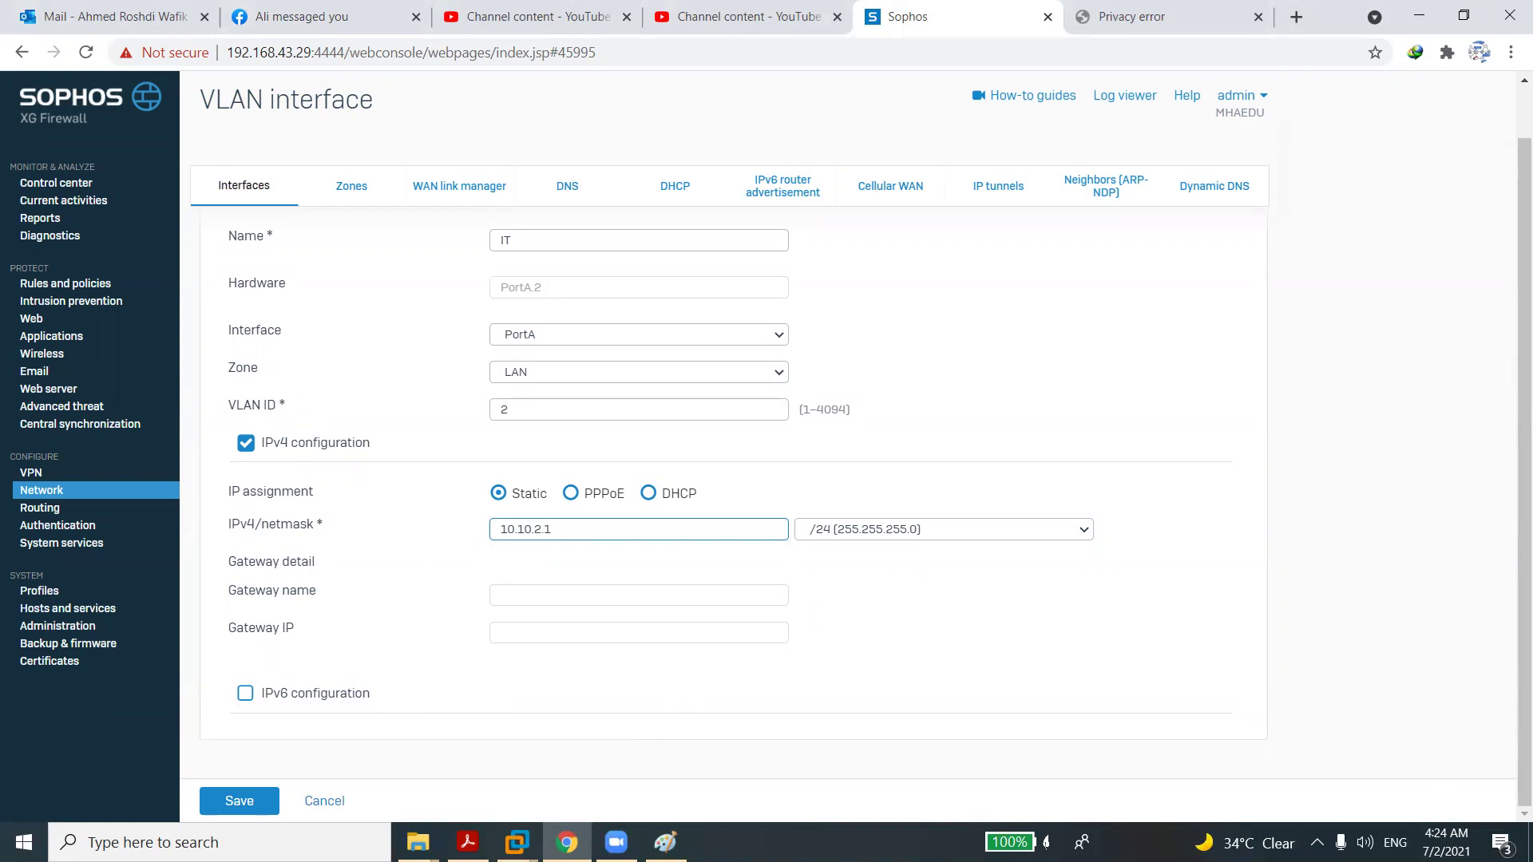
left_click(251, 800)
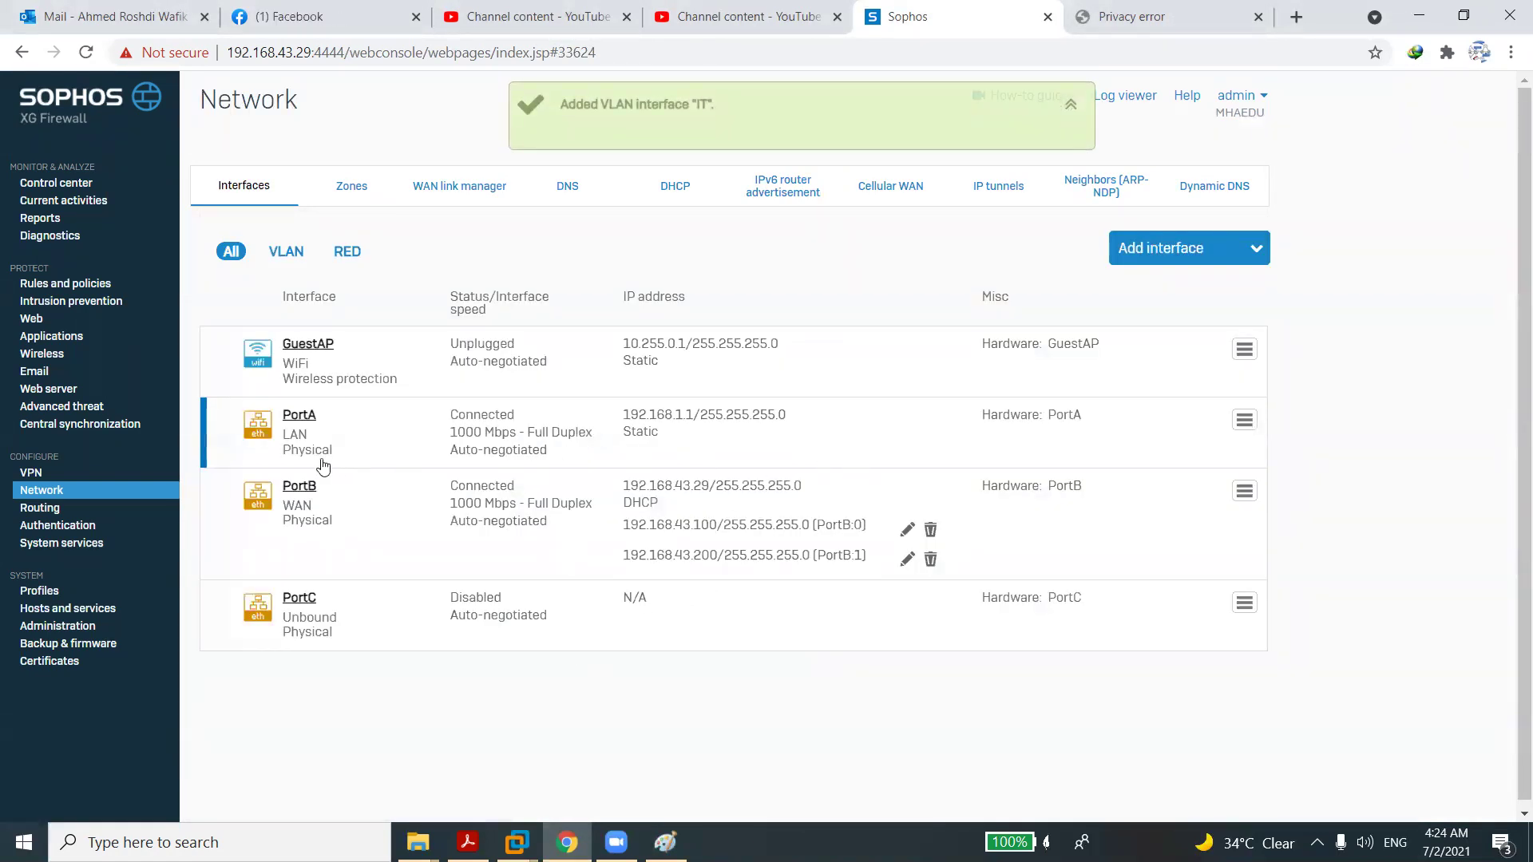
Start a new VLAN from Add interface and name it HR.
left_click(310, 417)
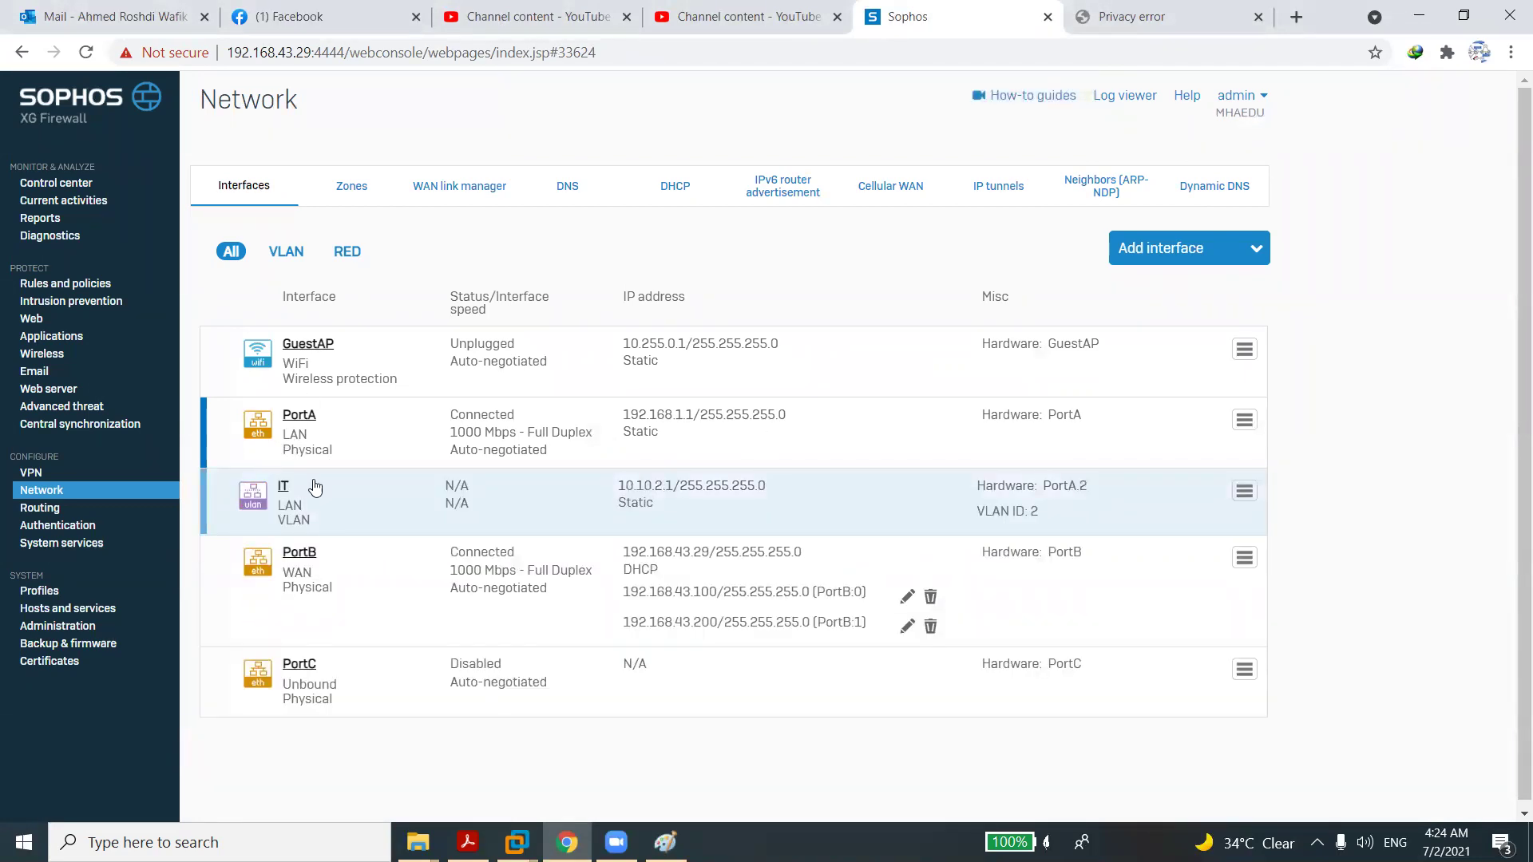
left_click(1159, 257)
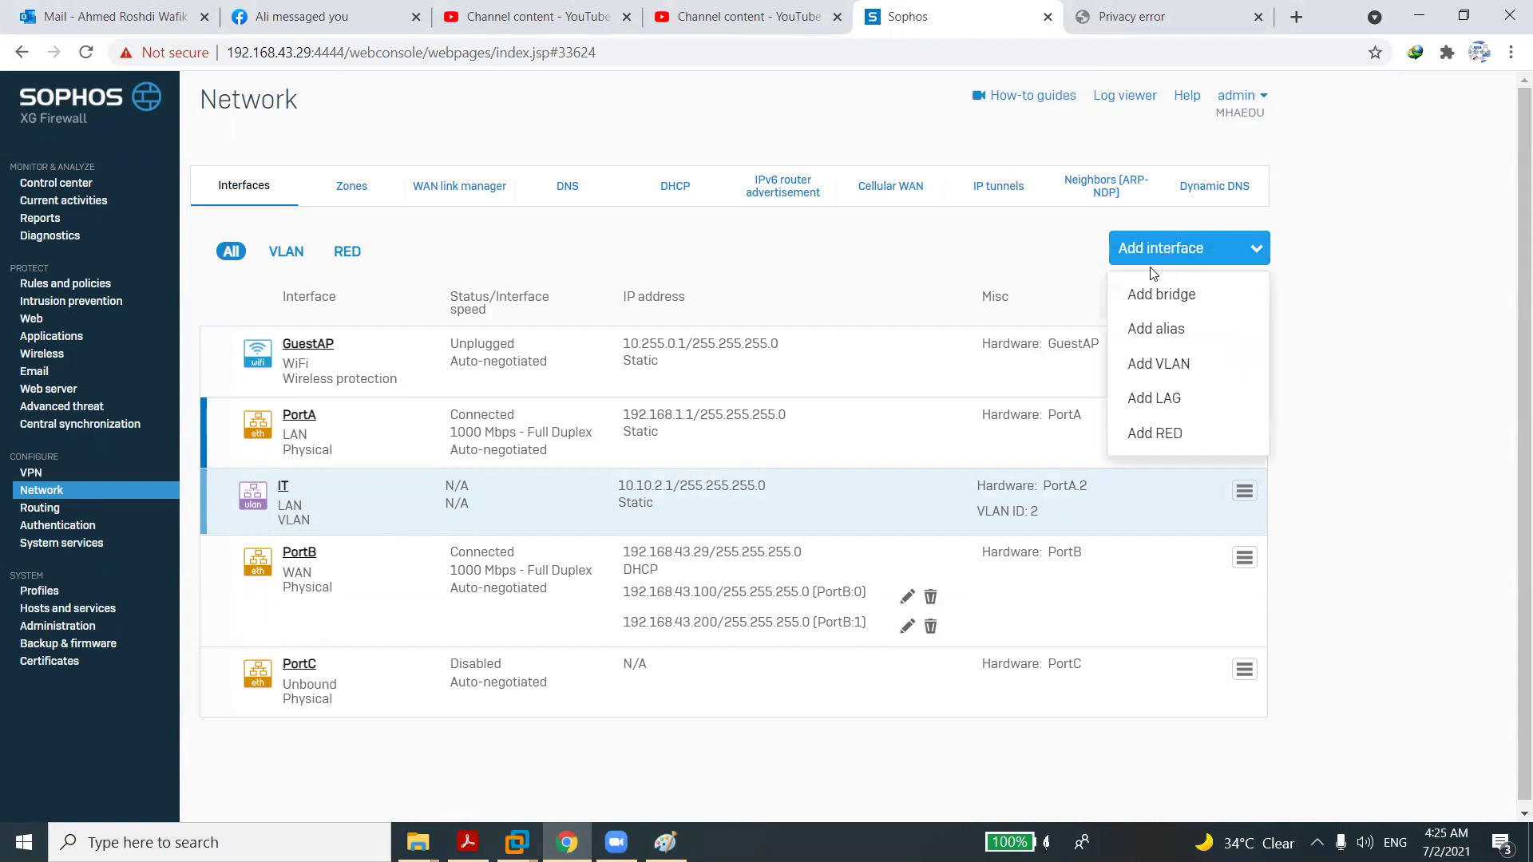
left_click(1138, 372)
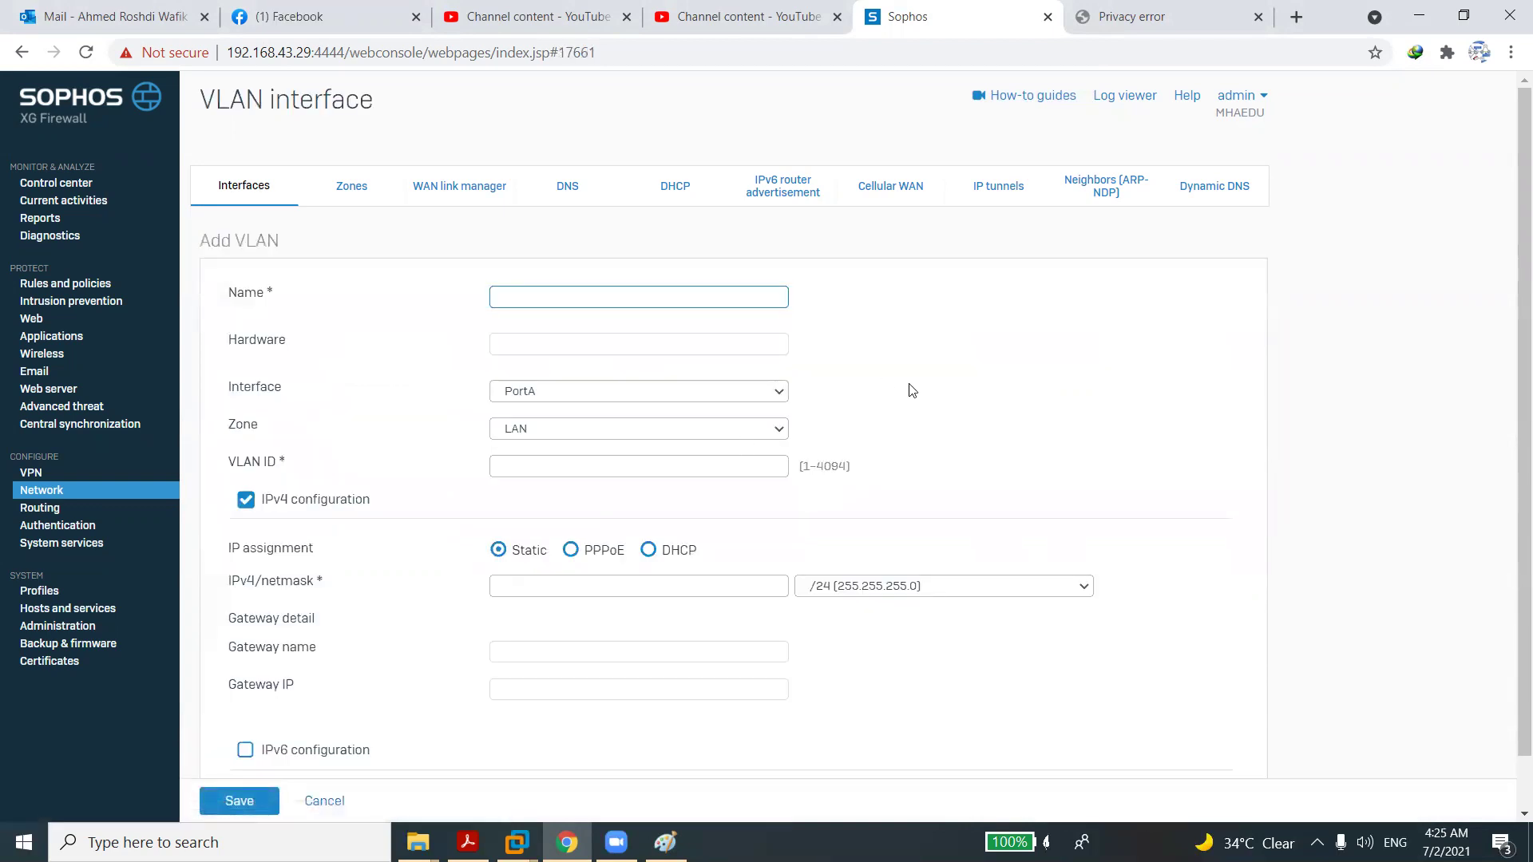
left_click(595, 365)
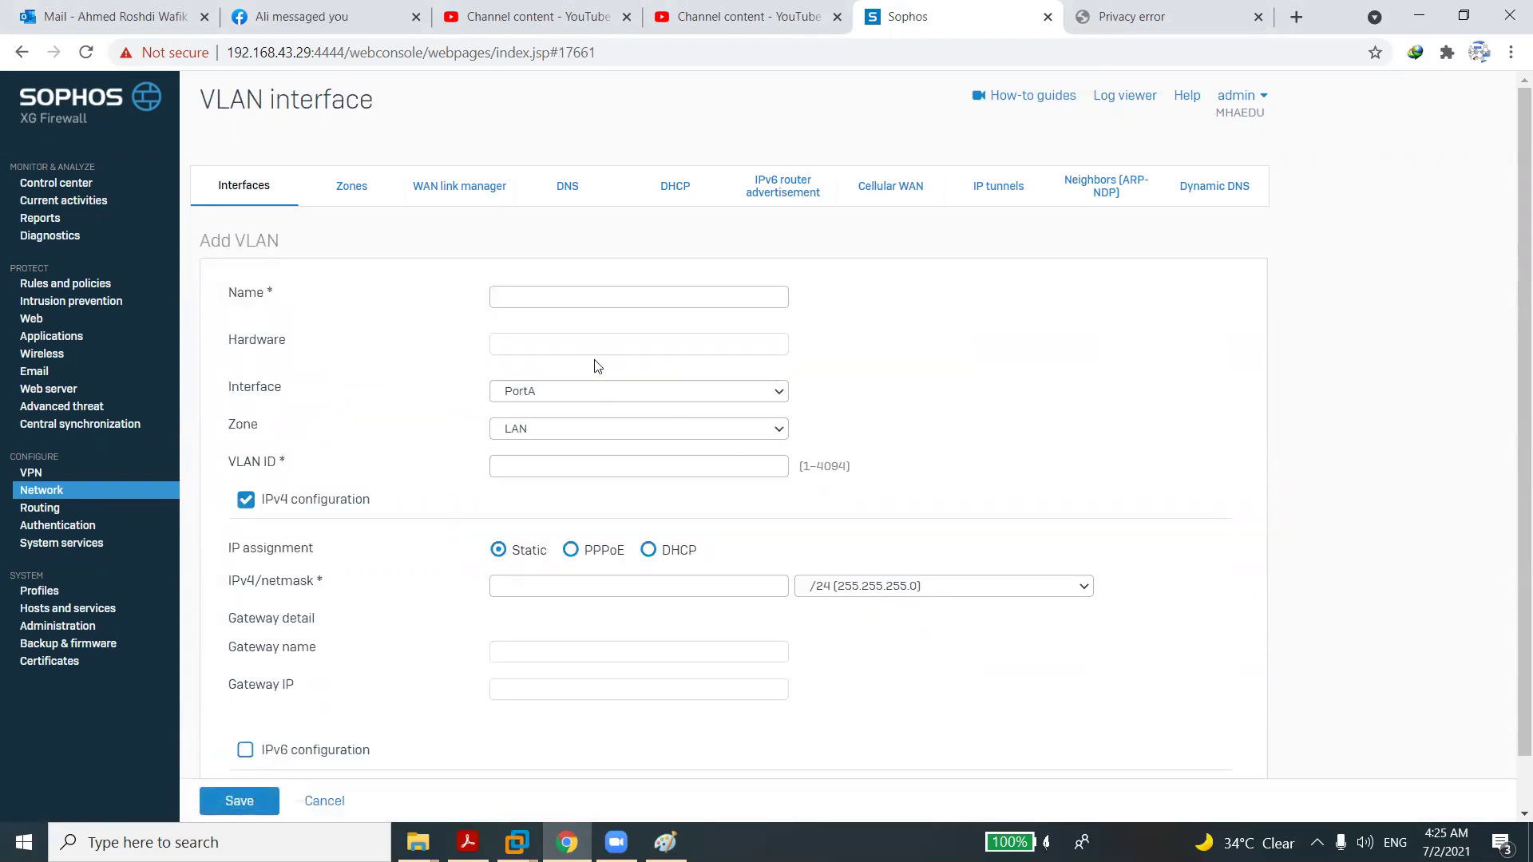
left_click(570, 297)
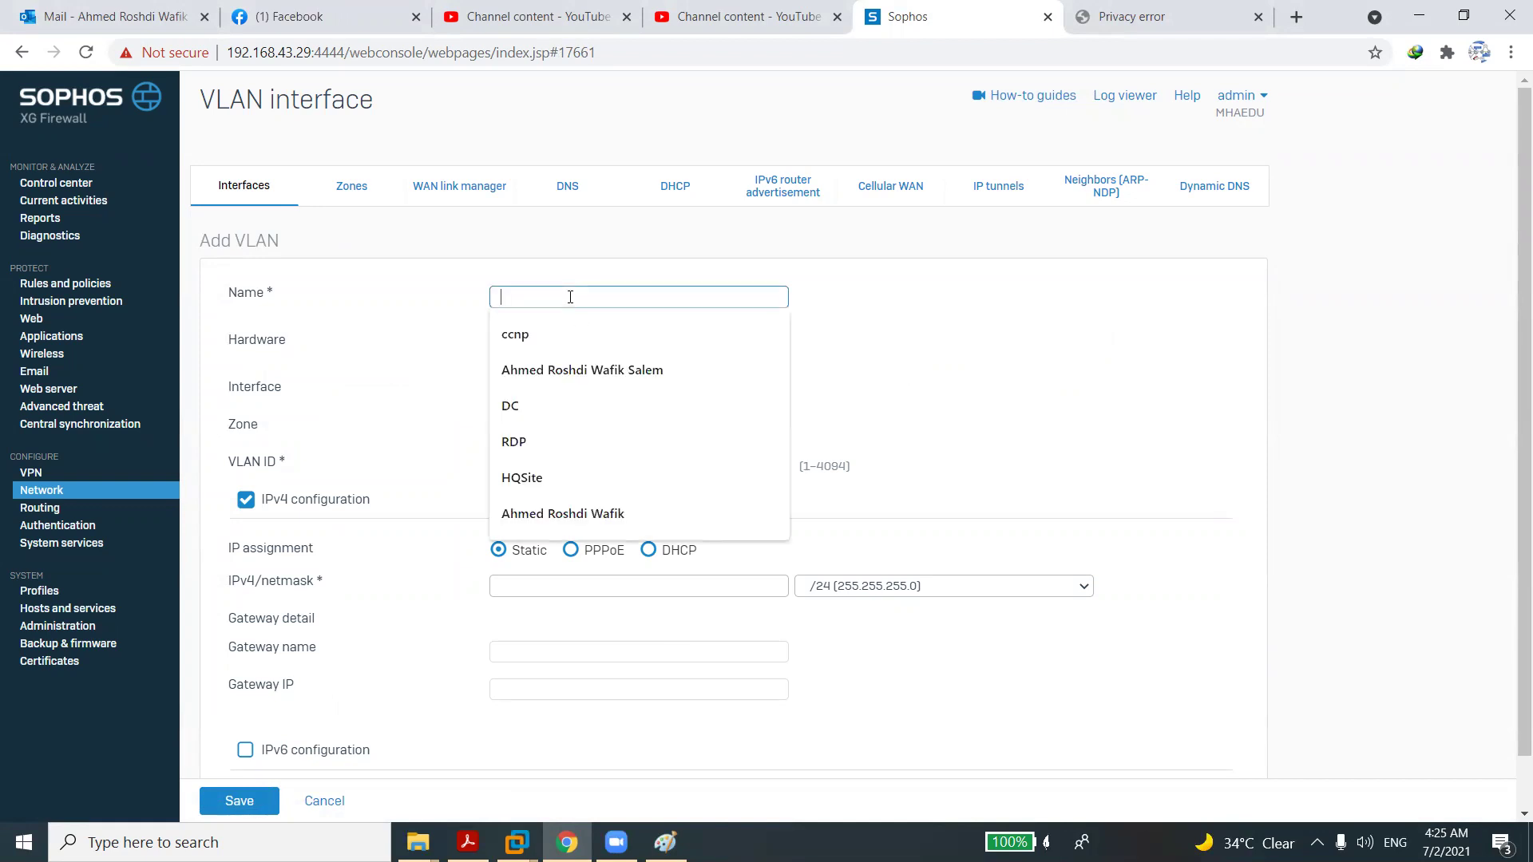
type("HR")
left_click(544, 347)
Give the HR VLAN ID 3 and IPv4 address 10.10.3.1, then save it.
left_click(539, 467)
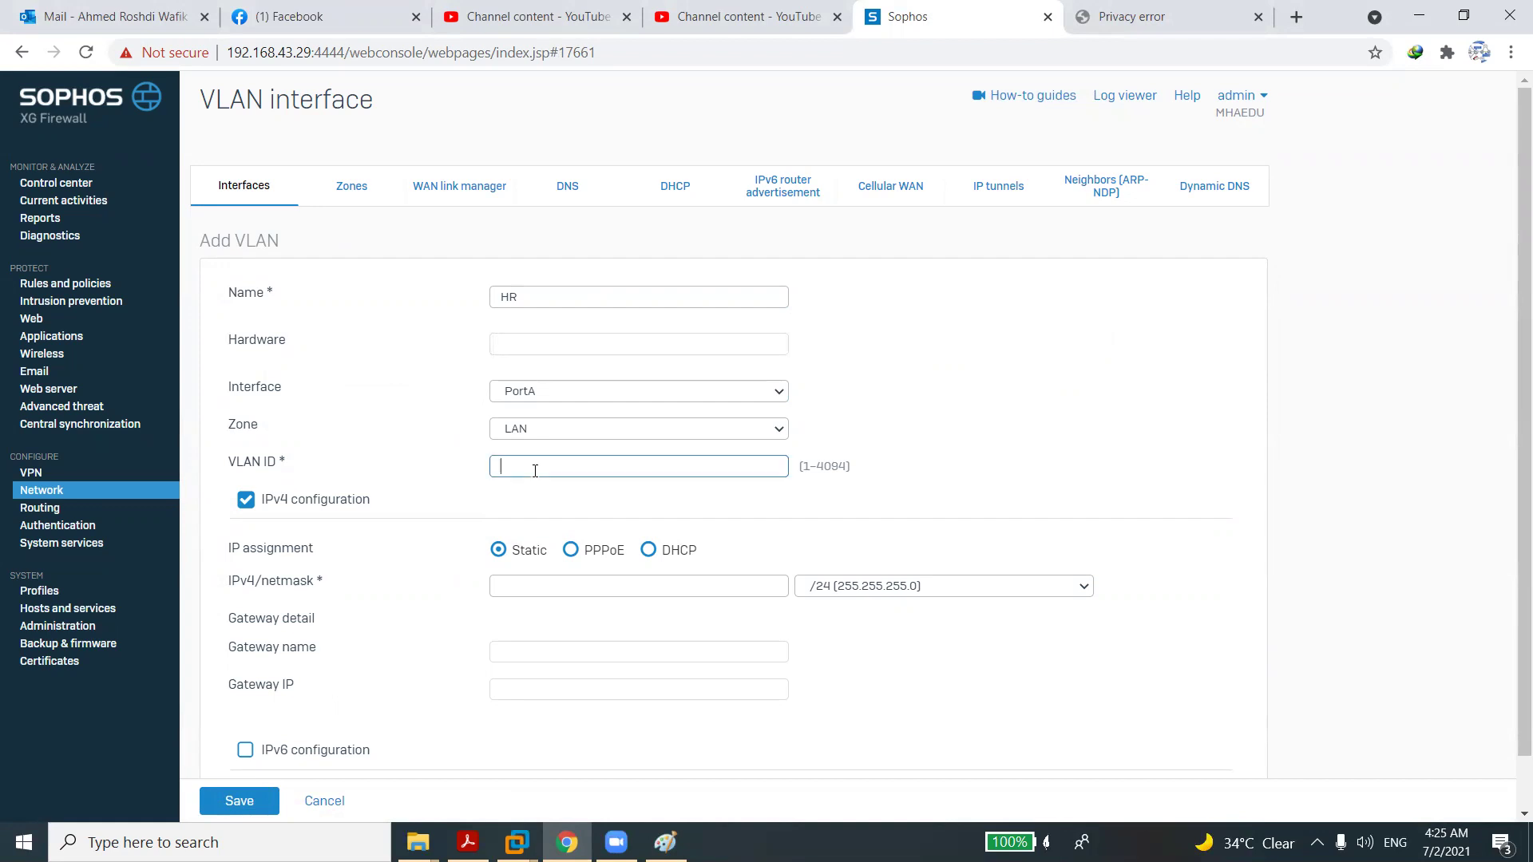
type("3")
left_click(532, 578)
type("10.10.1")
key("BackSpace")
key("BackSpace")
type(".3.1")
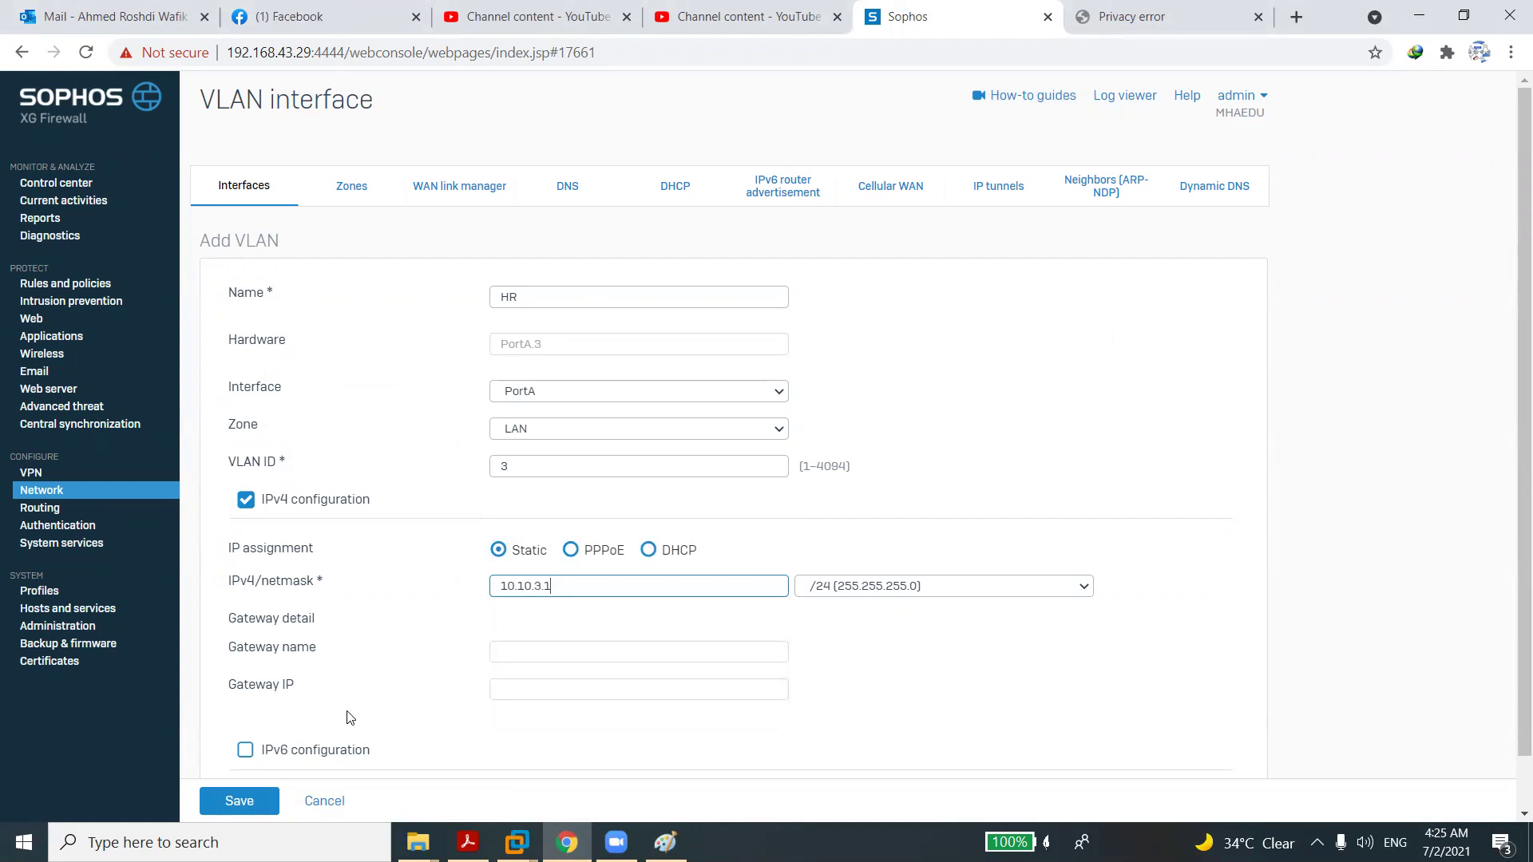
left_click(250, 806)
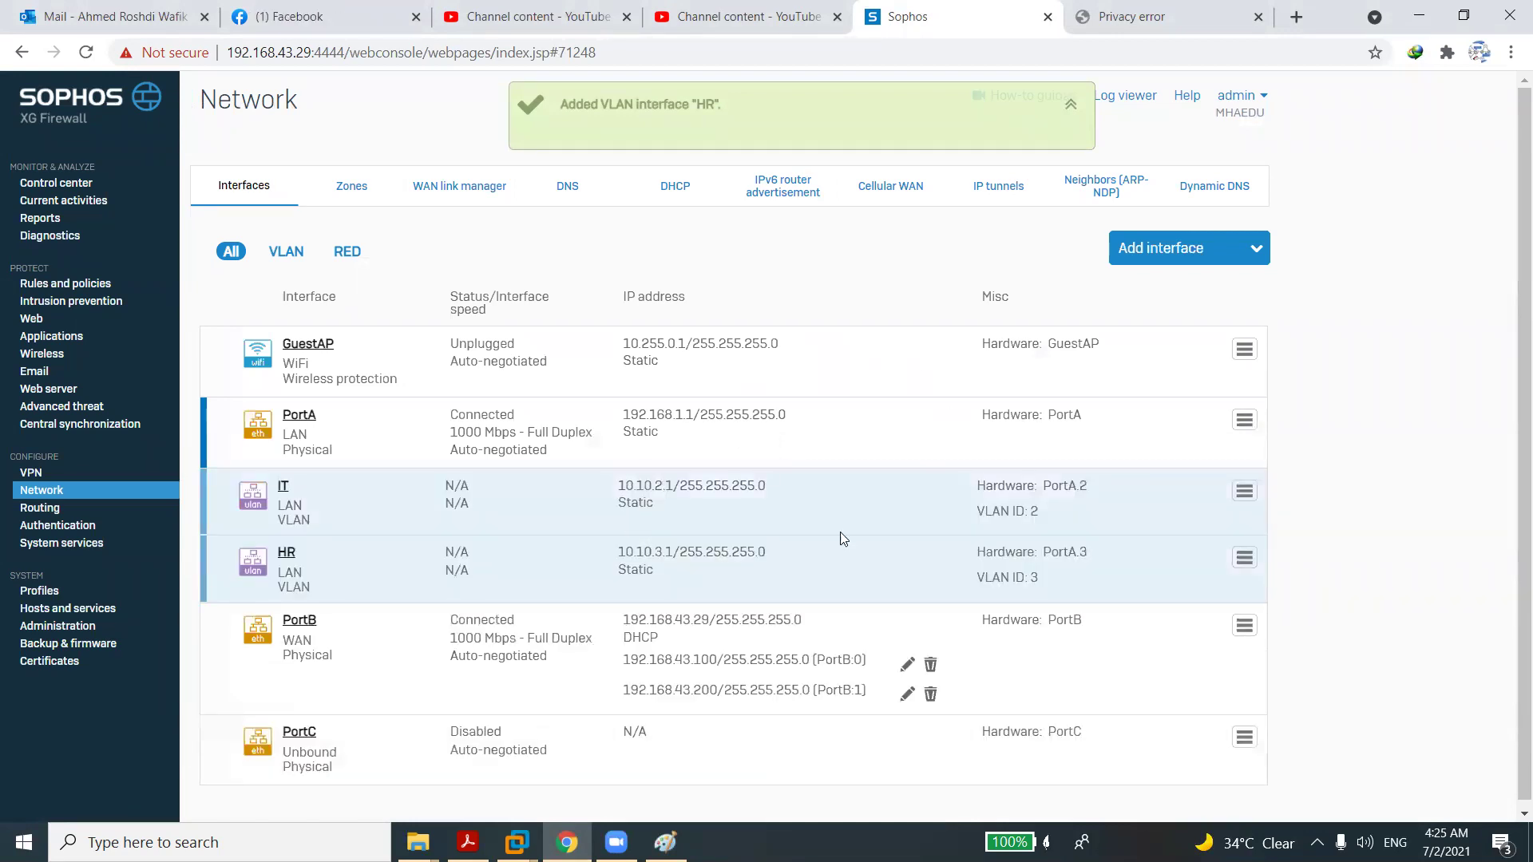
Open the Add interface dropdown on the Network interfaces page.
left_click(1156, 255)
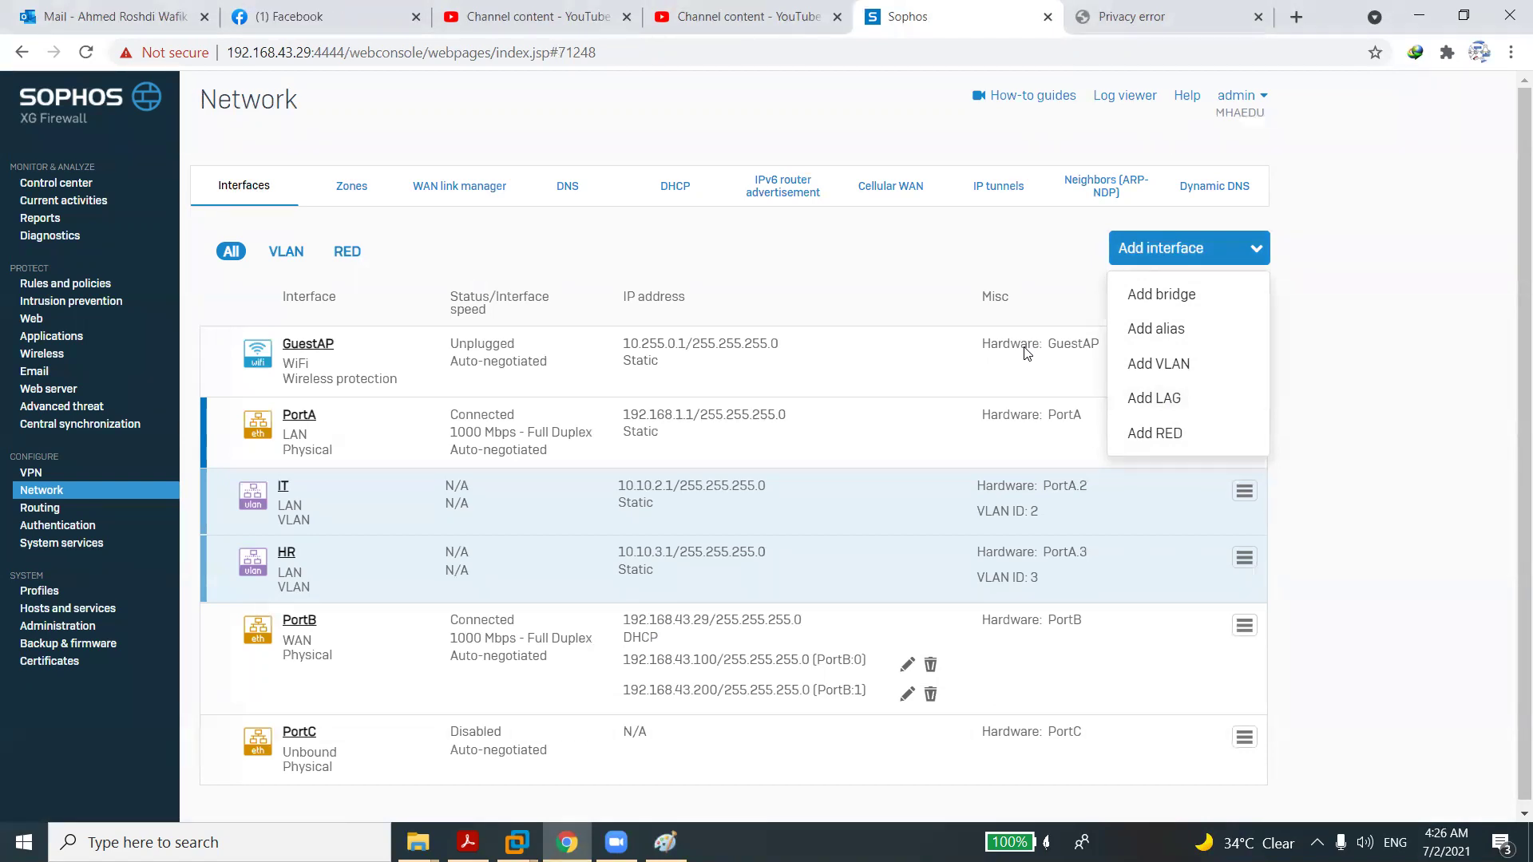
In Paint, start a new blank picture without saving the old sketch.
left_click(679, 827)
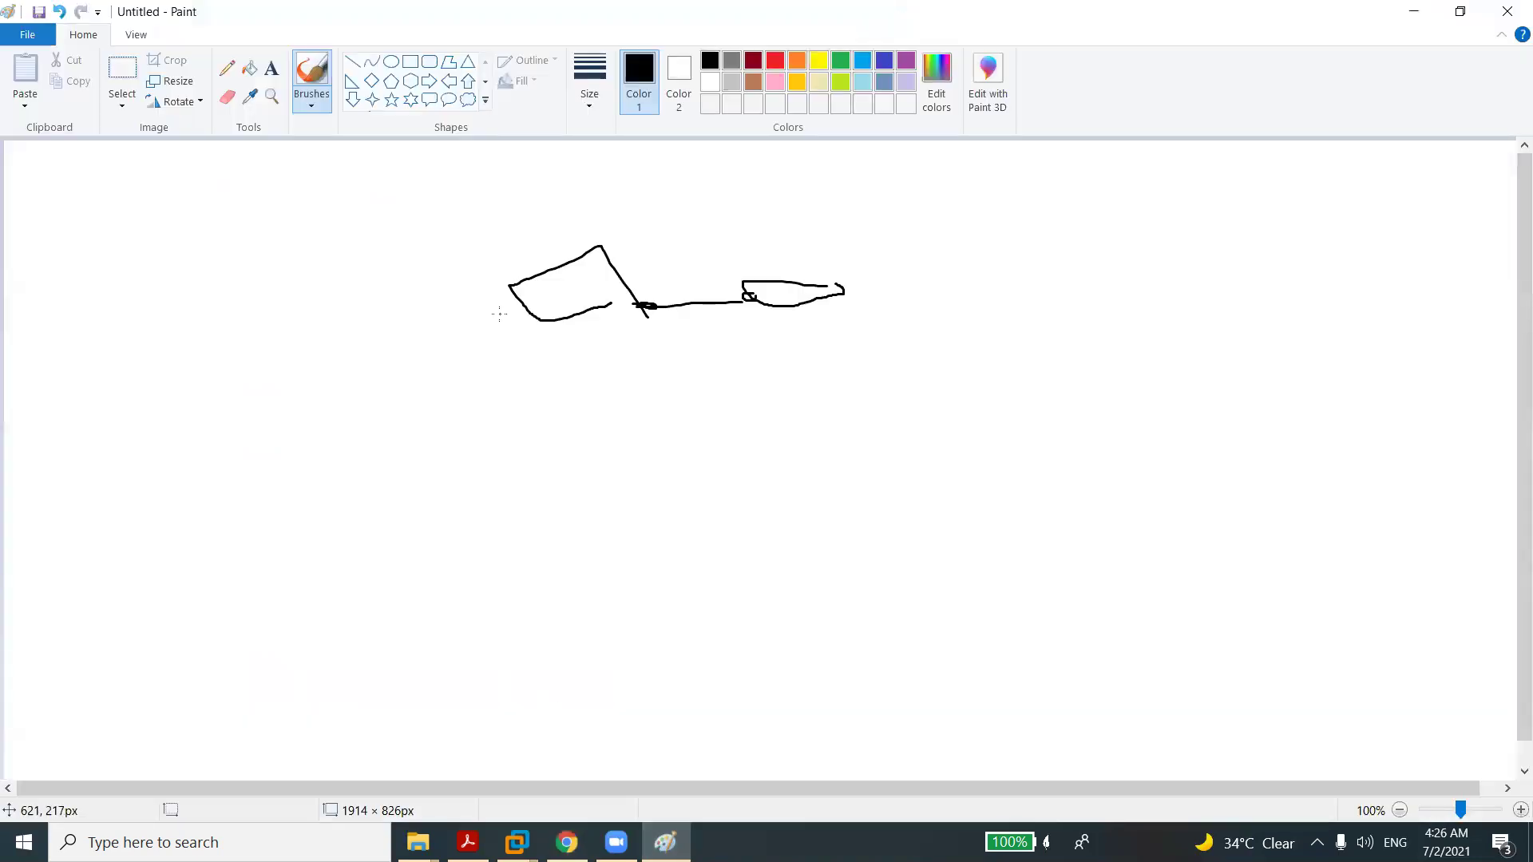
left_click(29, 35)
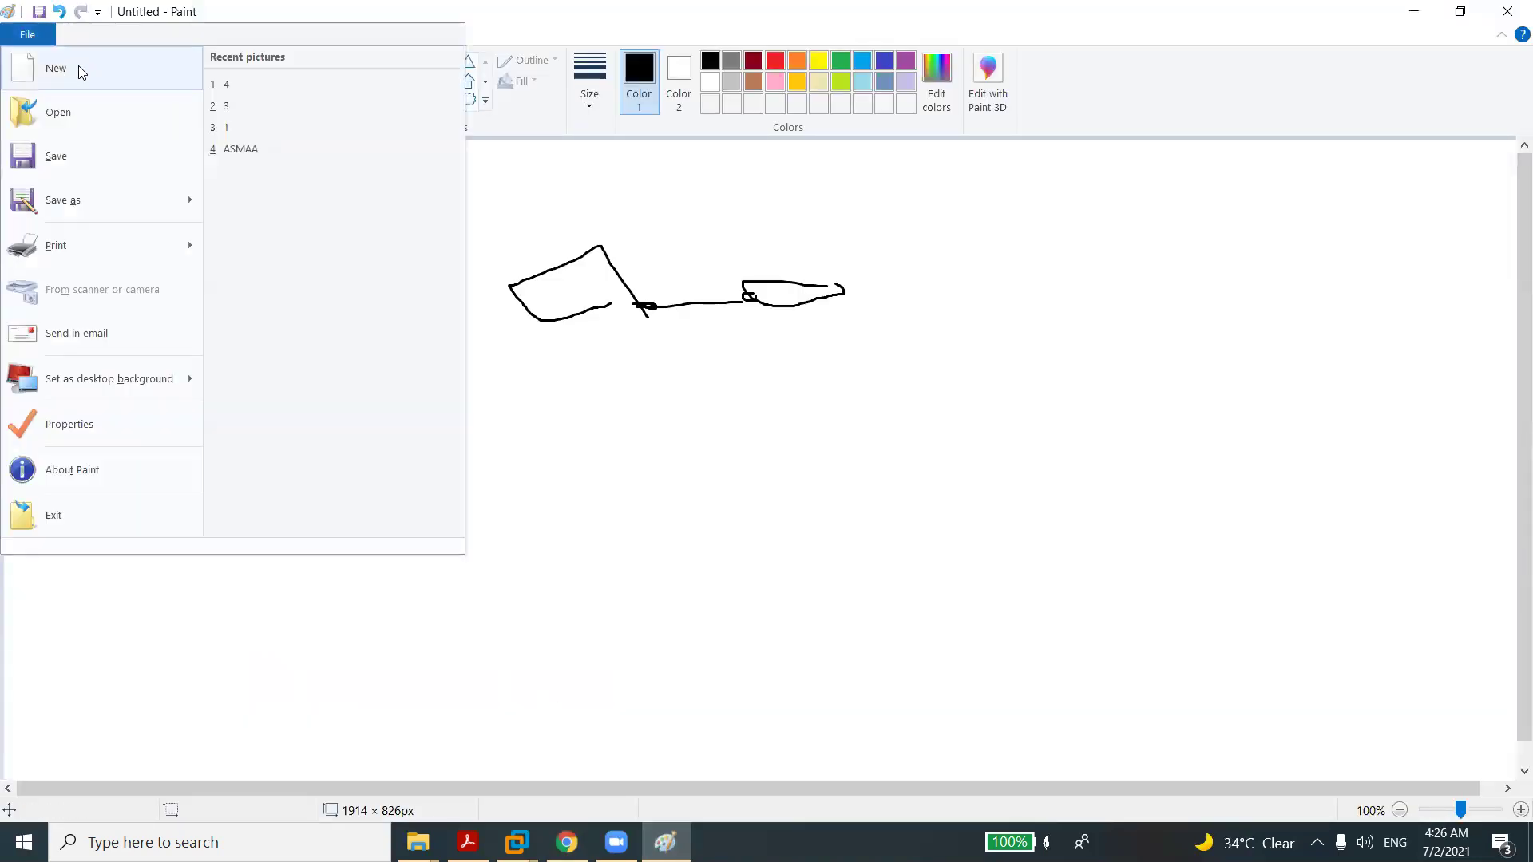
left_click(78, 71)
left_click(790, 422)
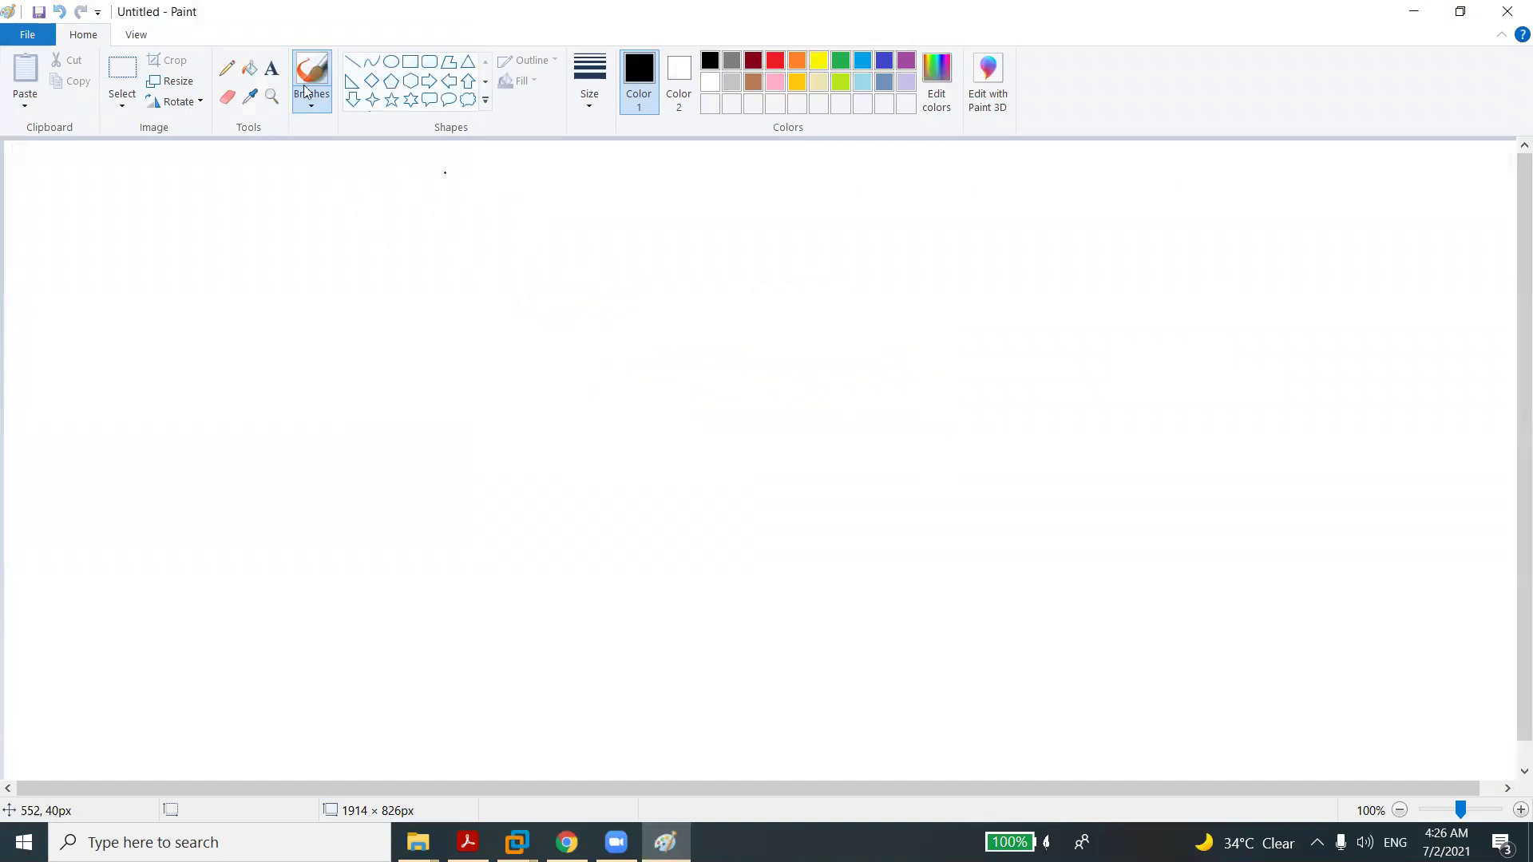
mouse_move(741, 373)
left_mouse_down()
mouse_move(574, 348)
mouse_move(642, 392)
left_mouse_up()
key("ctrl+z")
Draw two stacked rectangles and join them with a pair of freehand lines.
left_click(410, 64)
left_click_drag(633, 272, 523, 338)
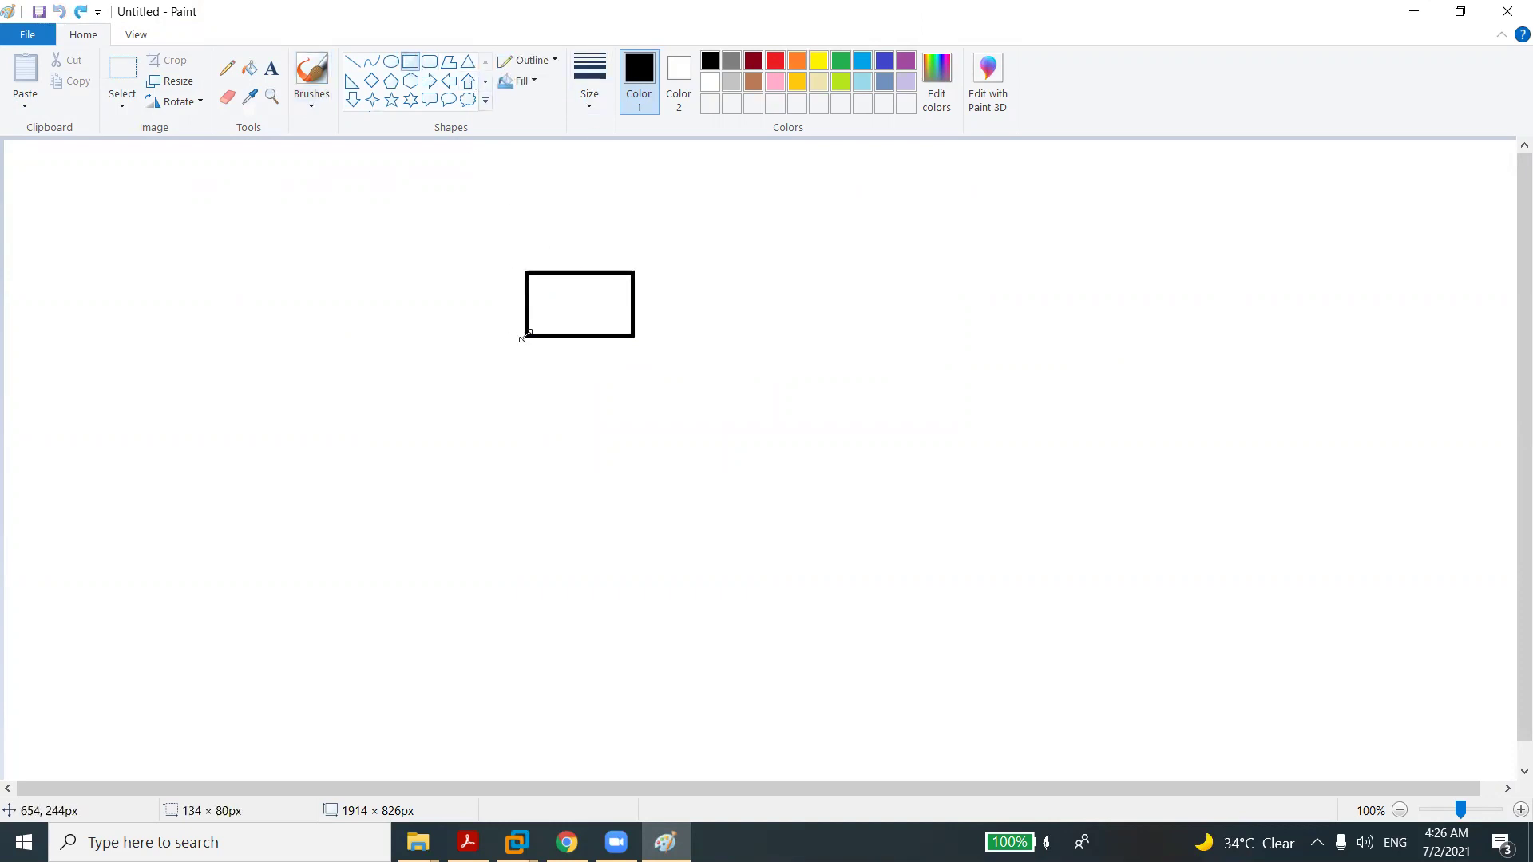
mouse_move(606, 439)
left_mouse_down()
mouse_move(483, 452)
mouse_move(439, 497)
left_mouse_up()
left_click(311, 75)
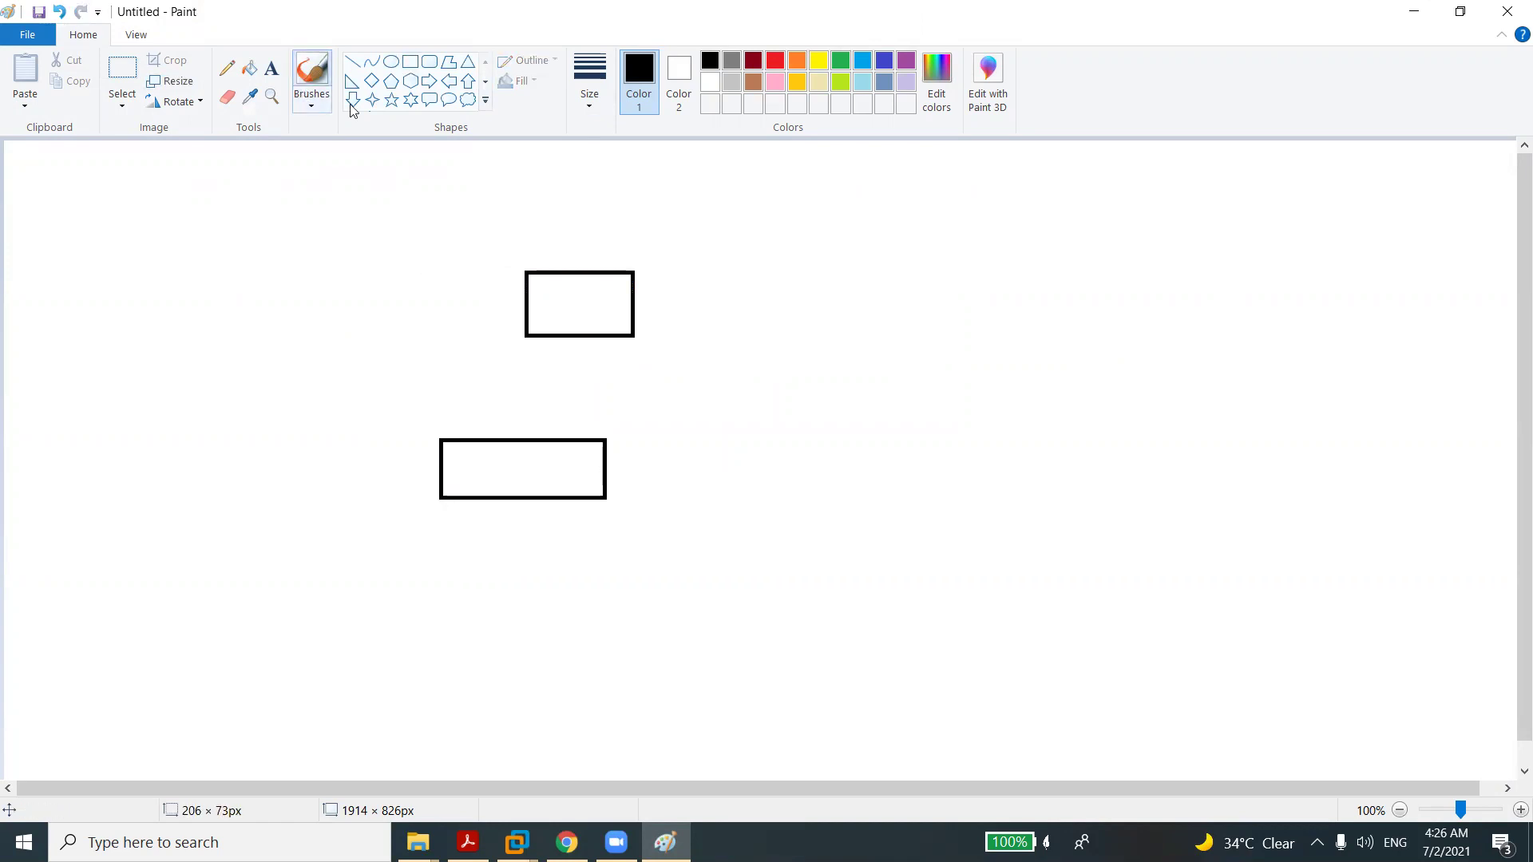
left_click_drag(583, 333, 559, 441)
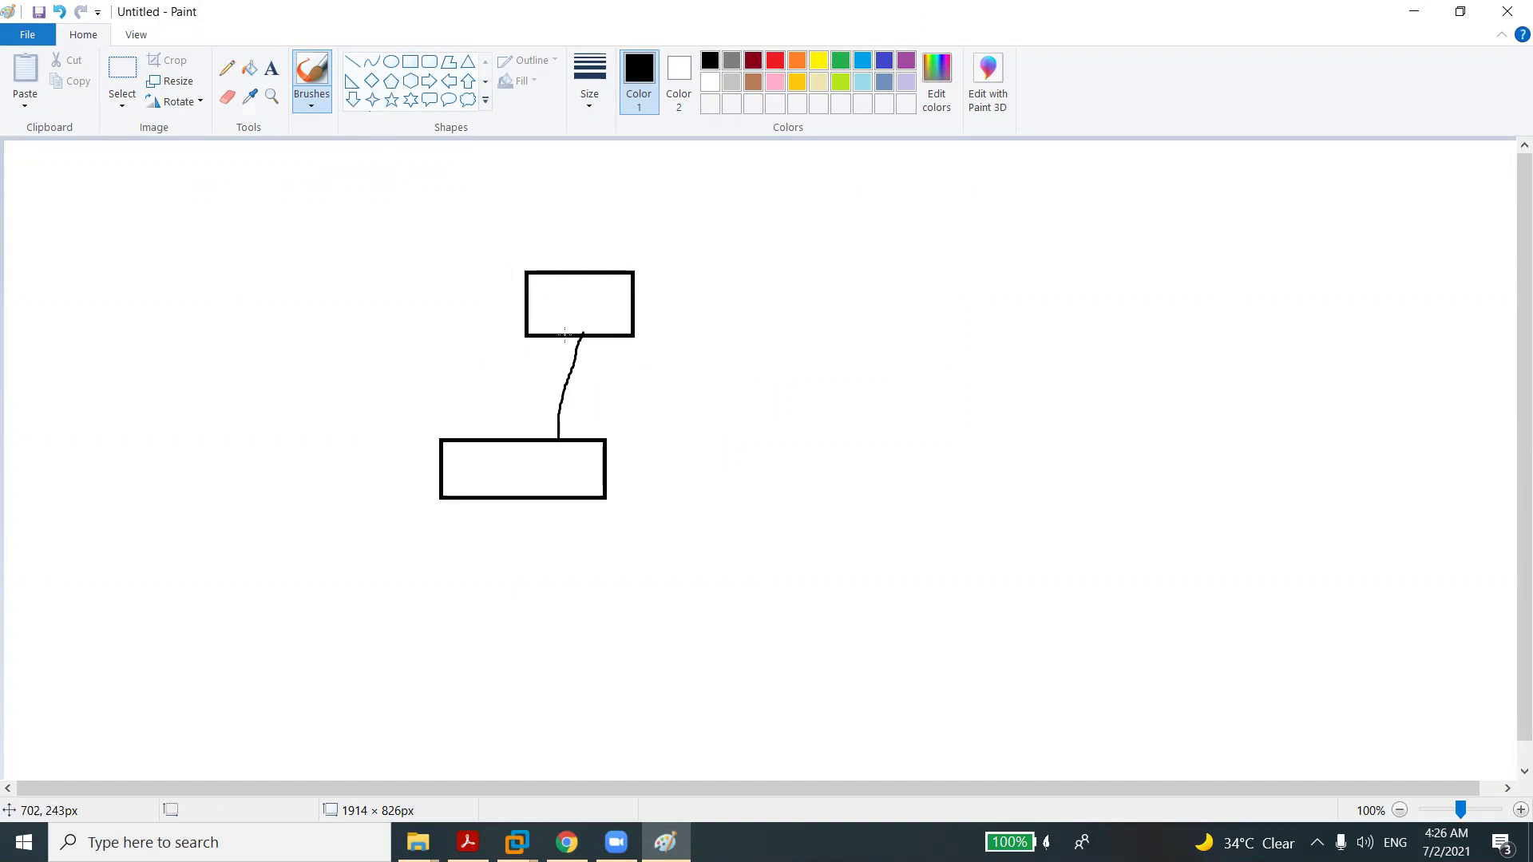
left_click_drag(565, 337, 542, 434)
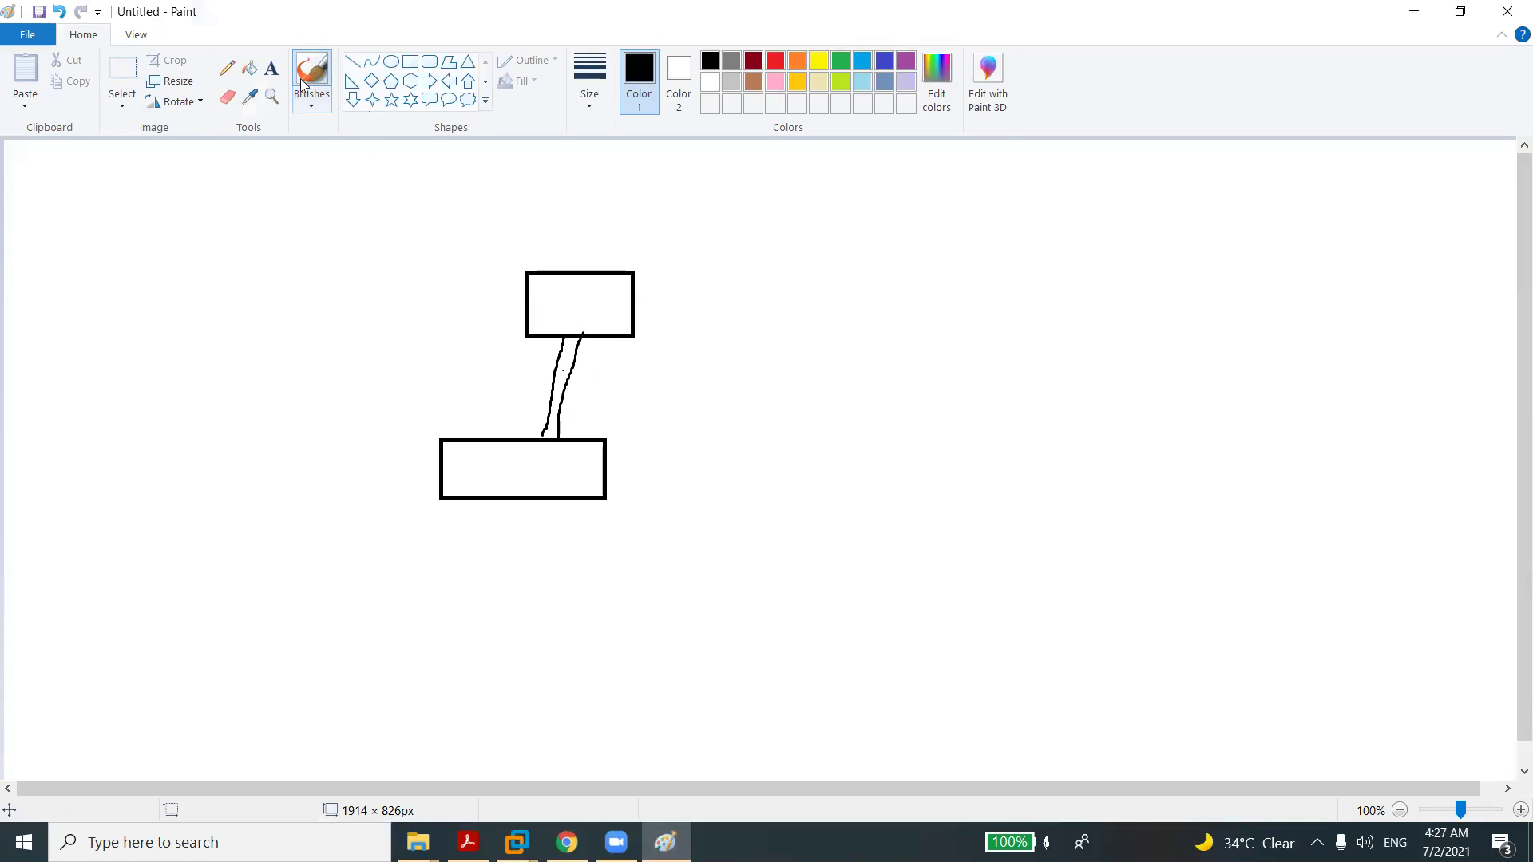
Label the link between the rectangles with the text LACP.
left_click(271, 68)
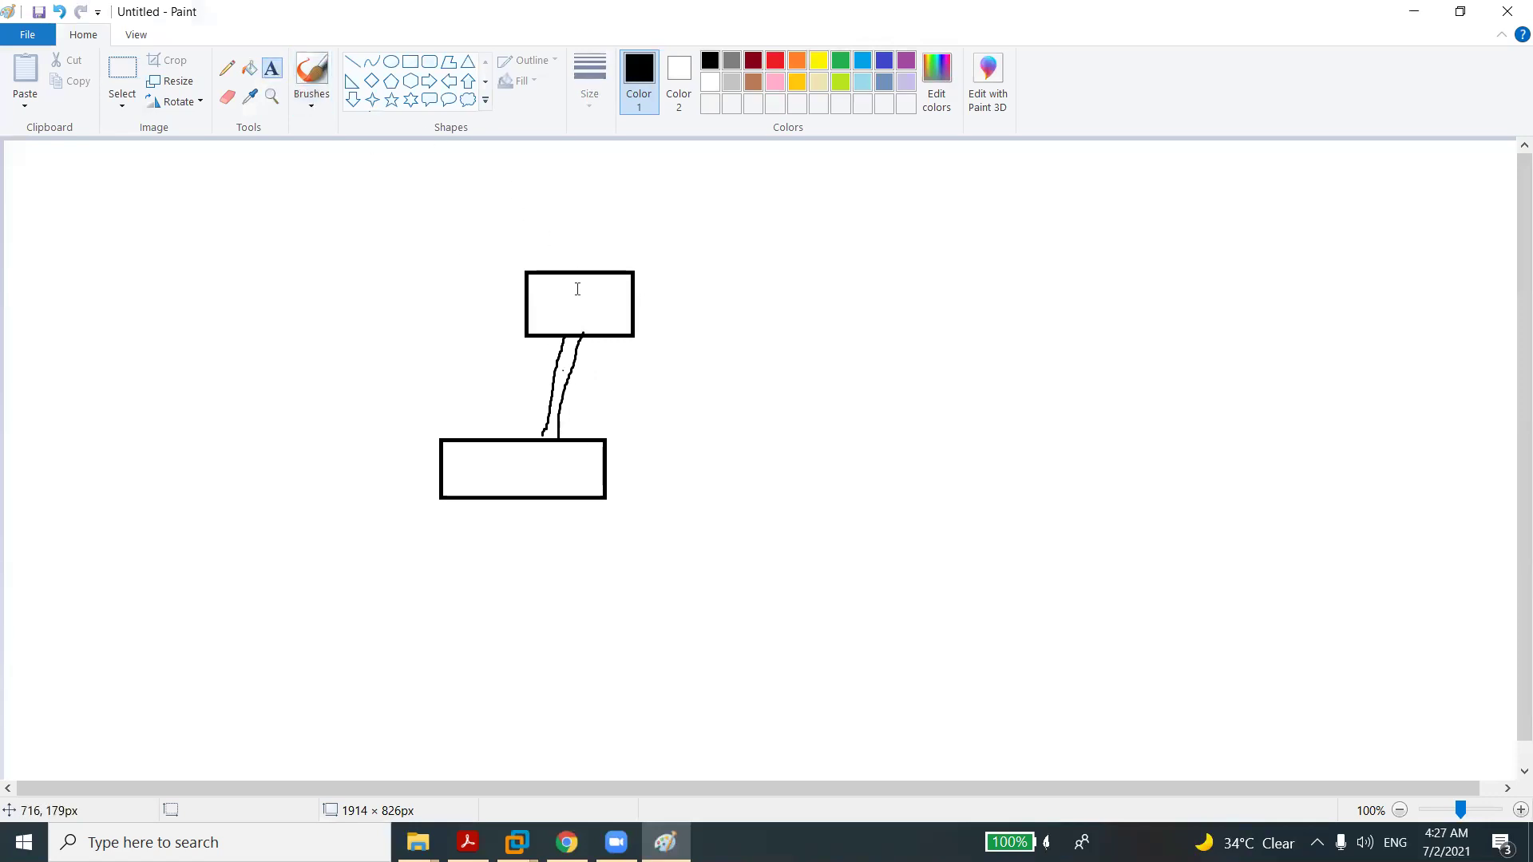
left_click(617, 378)
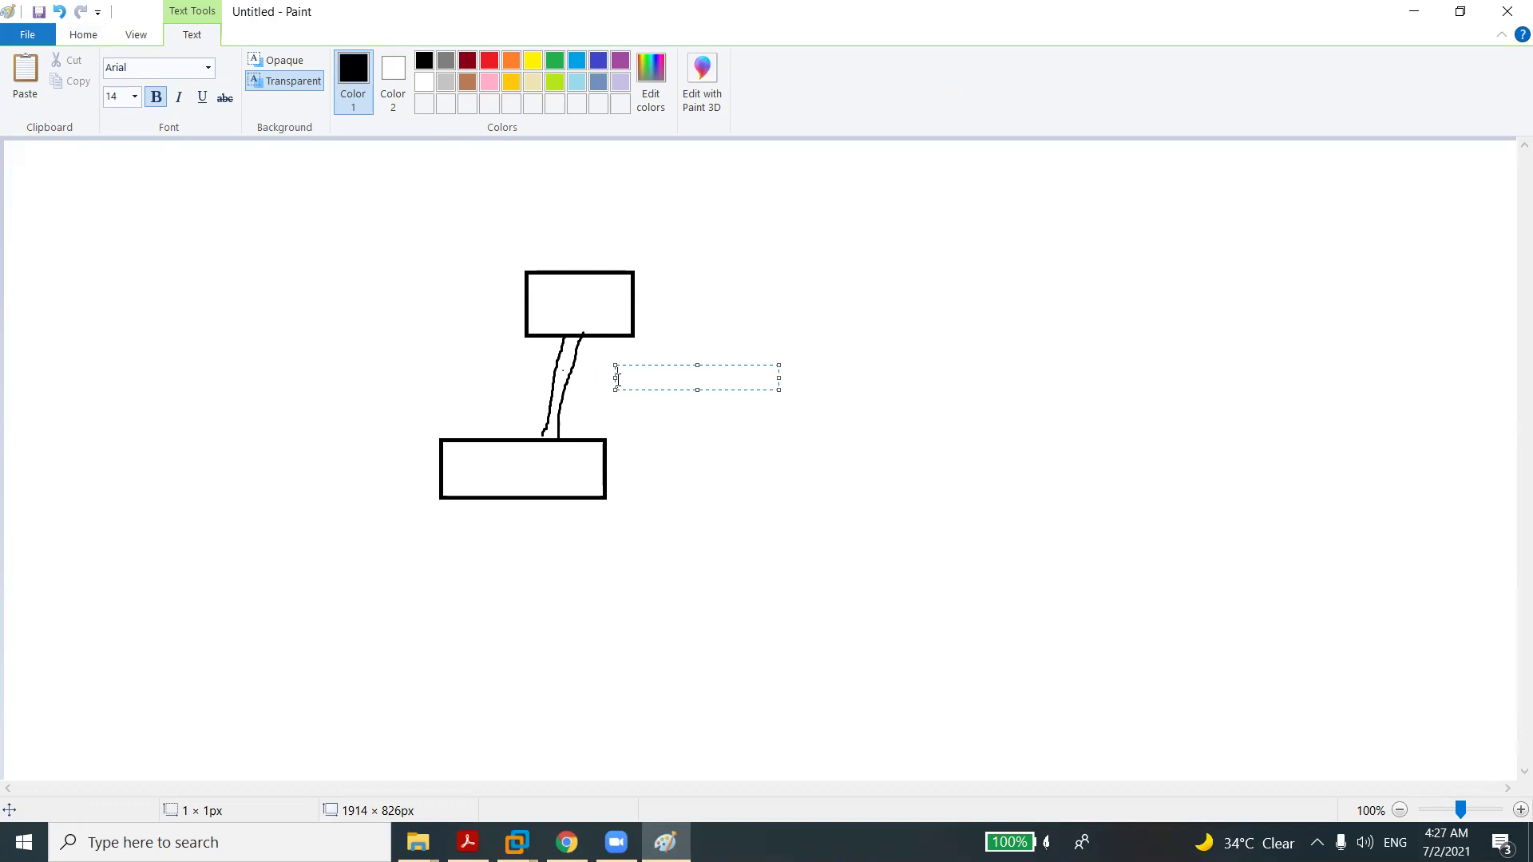
type("LACP")
Return to the Sophos firewall's Network interfaces page.
left_click(567, 842)
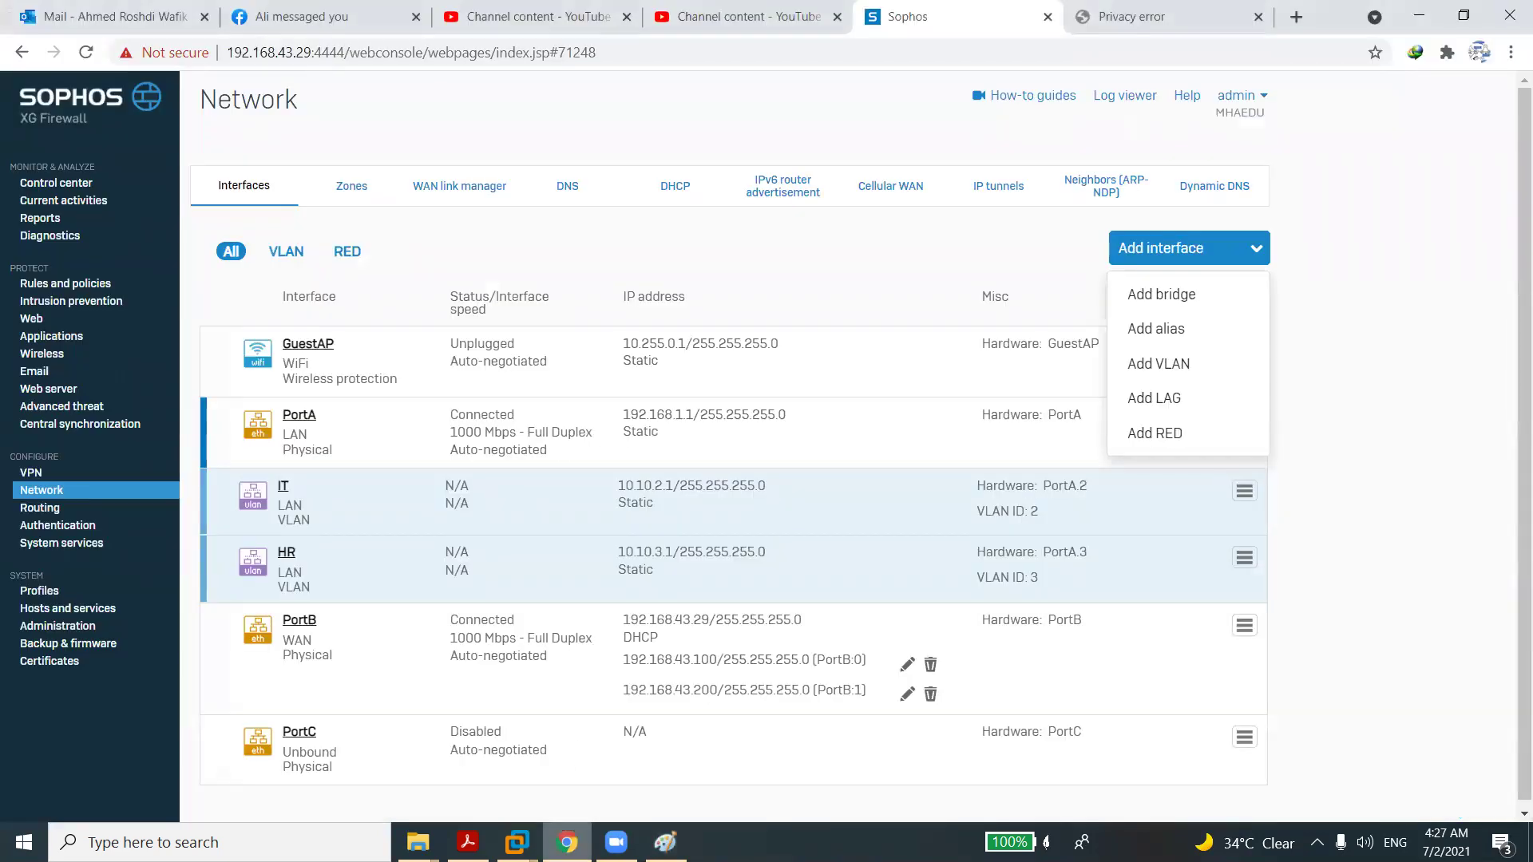
key("alt+Tab")
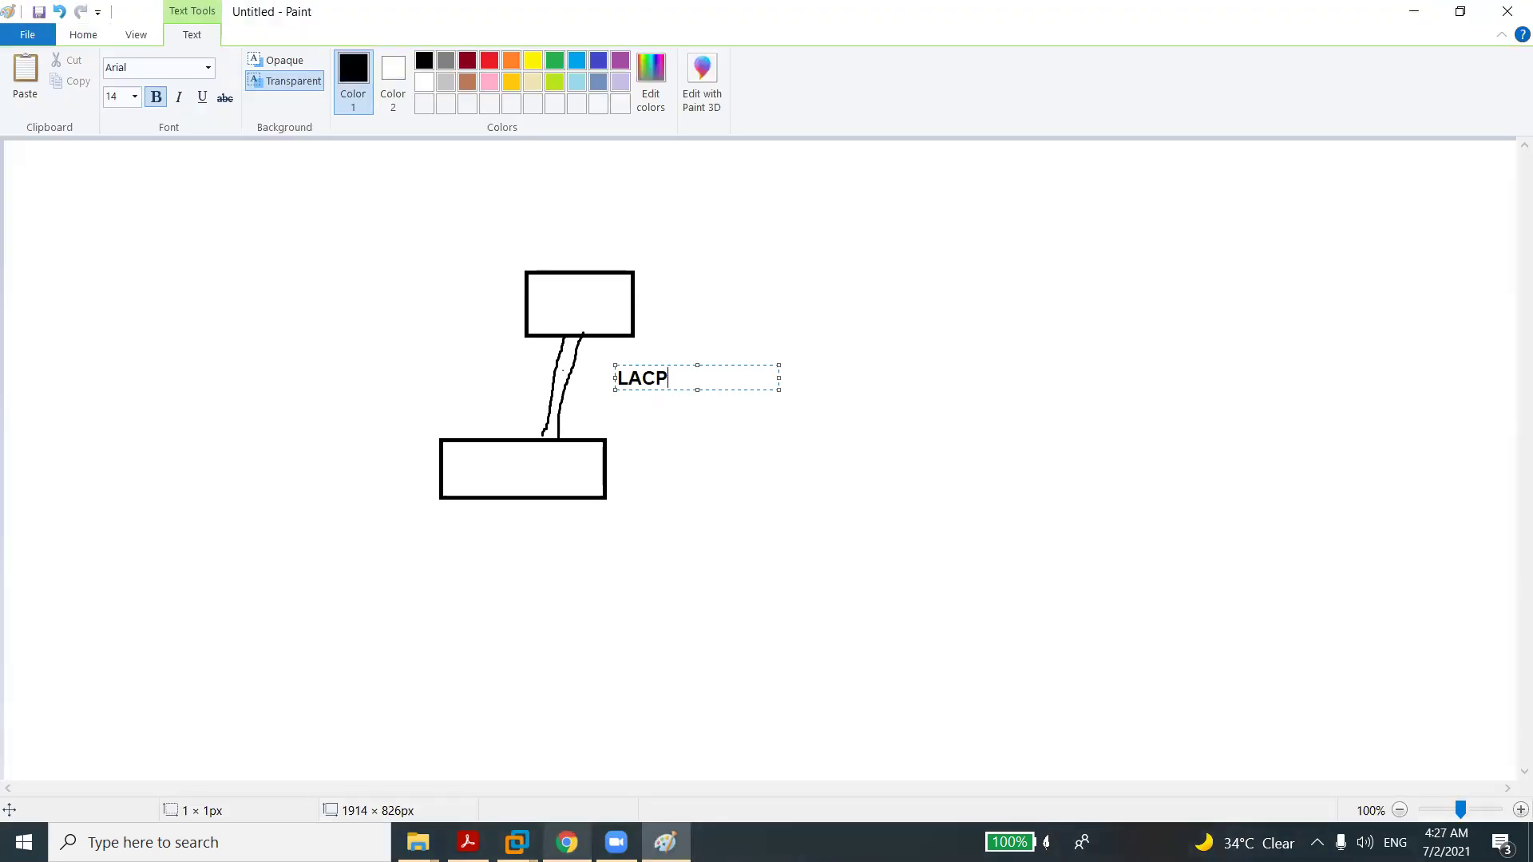
left_click(567, 842)
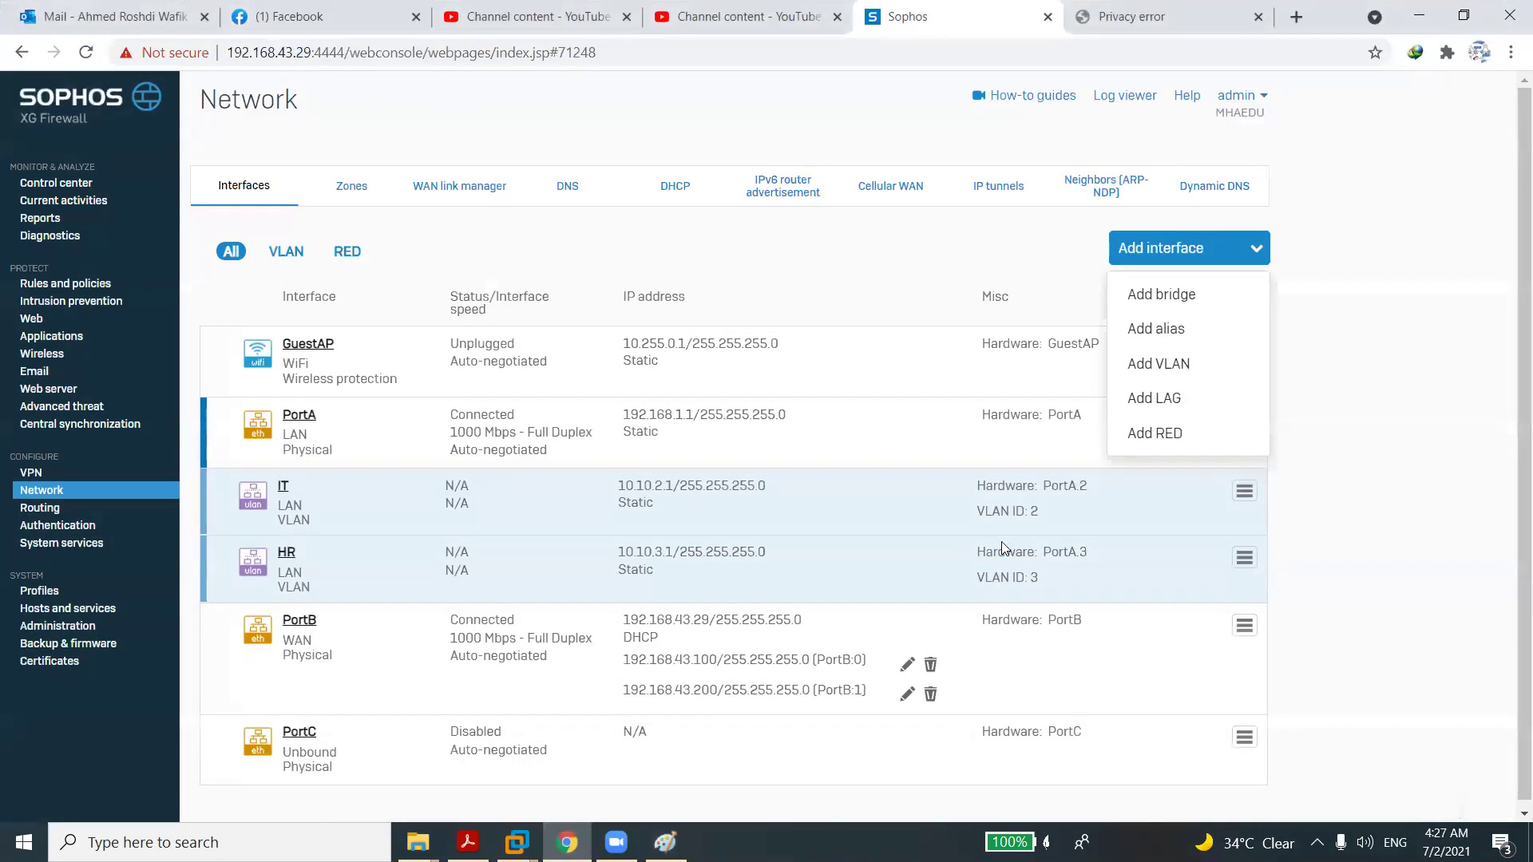
left_click(1139, 401)
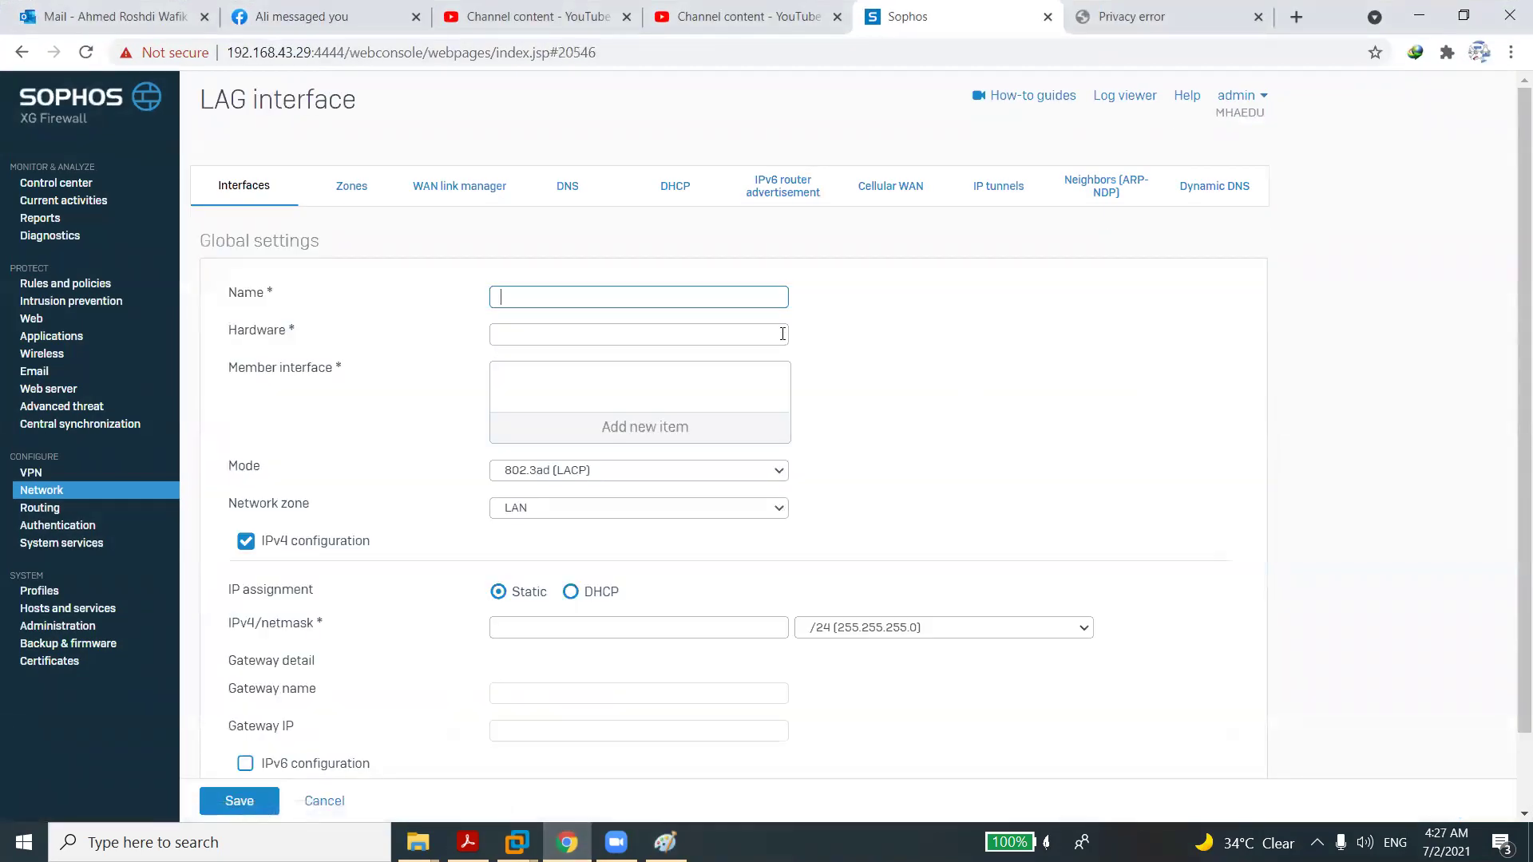
left_click(581, 297)
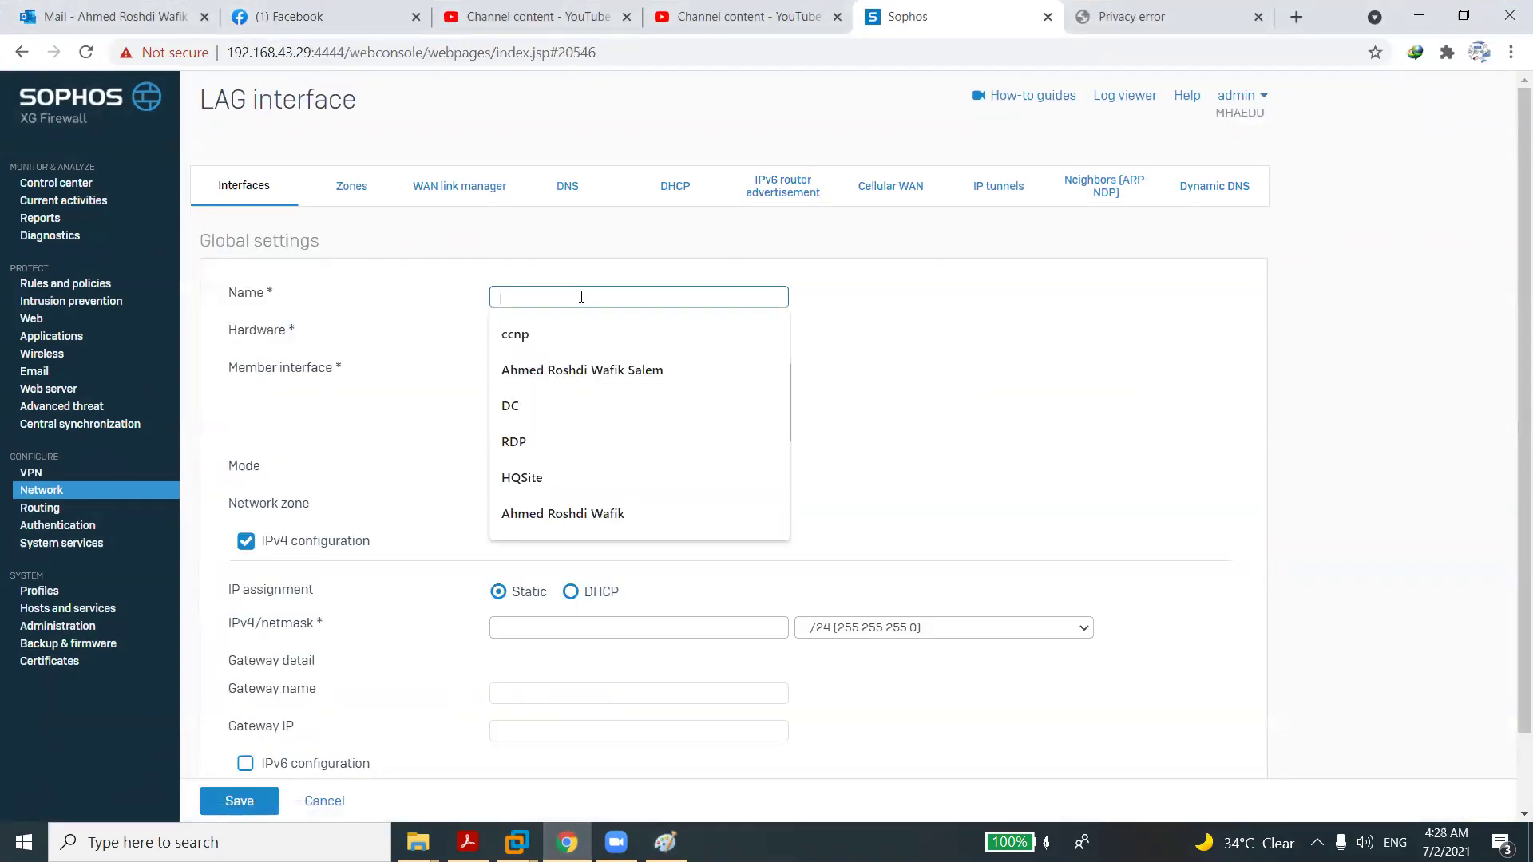
type("LA")
type("g")
type("G")
left_click(587, 425)
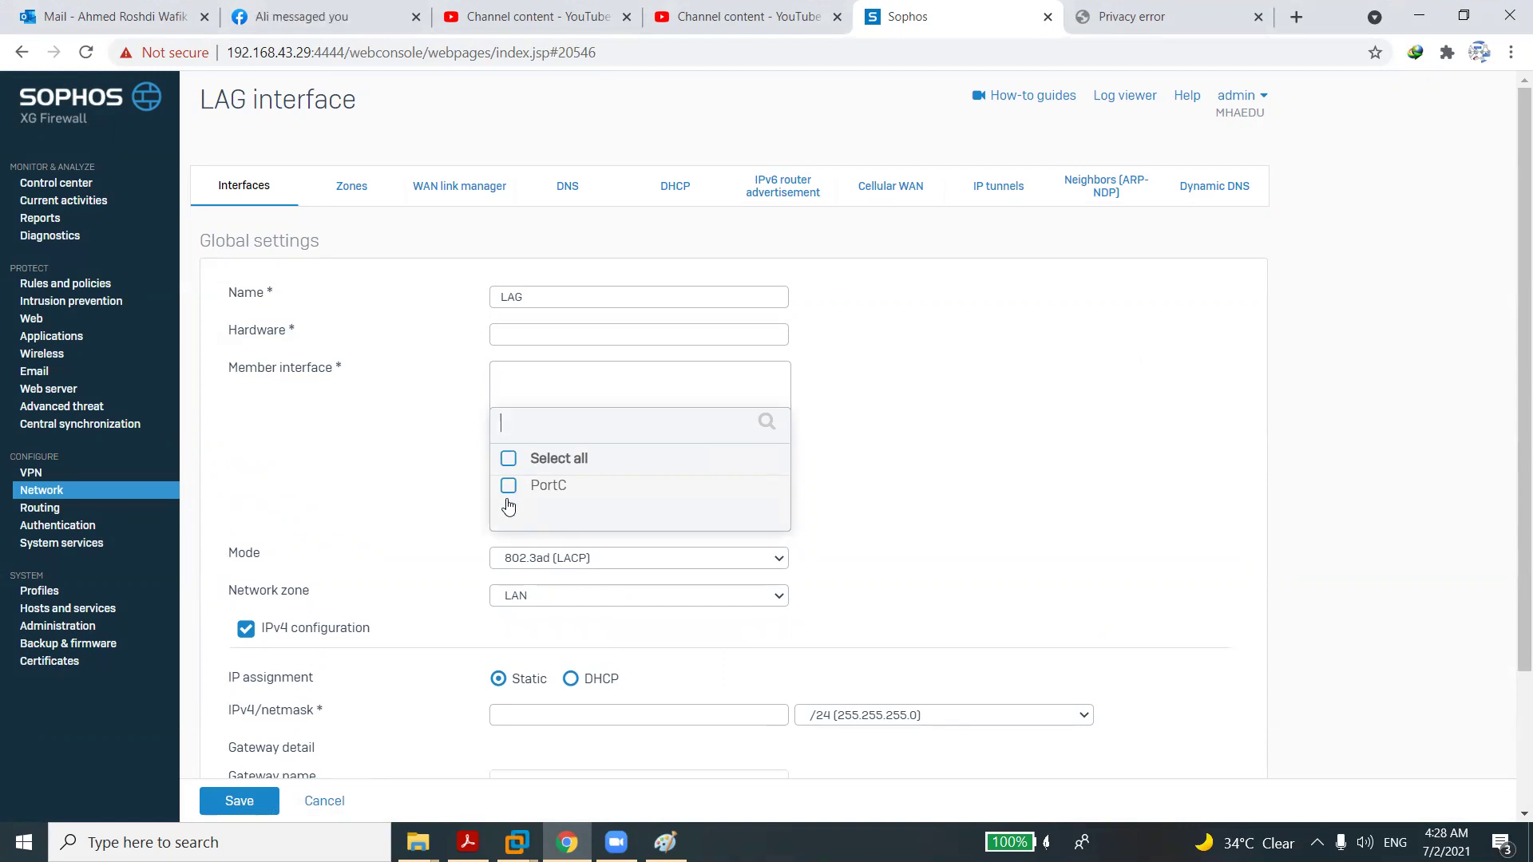
left_click(508, 498)
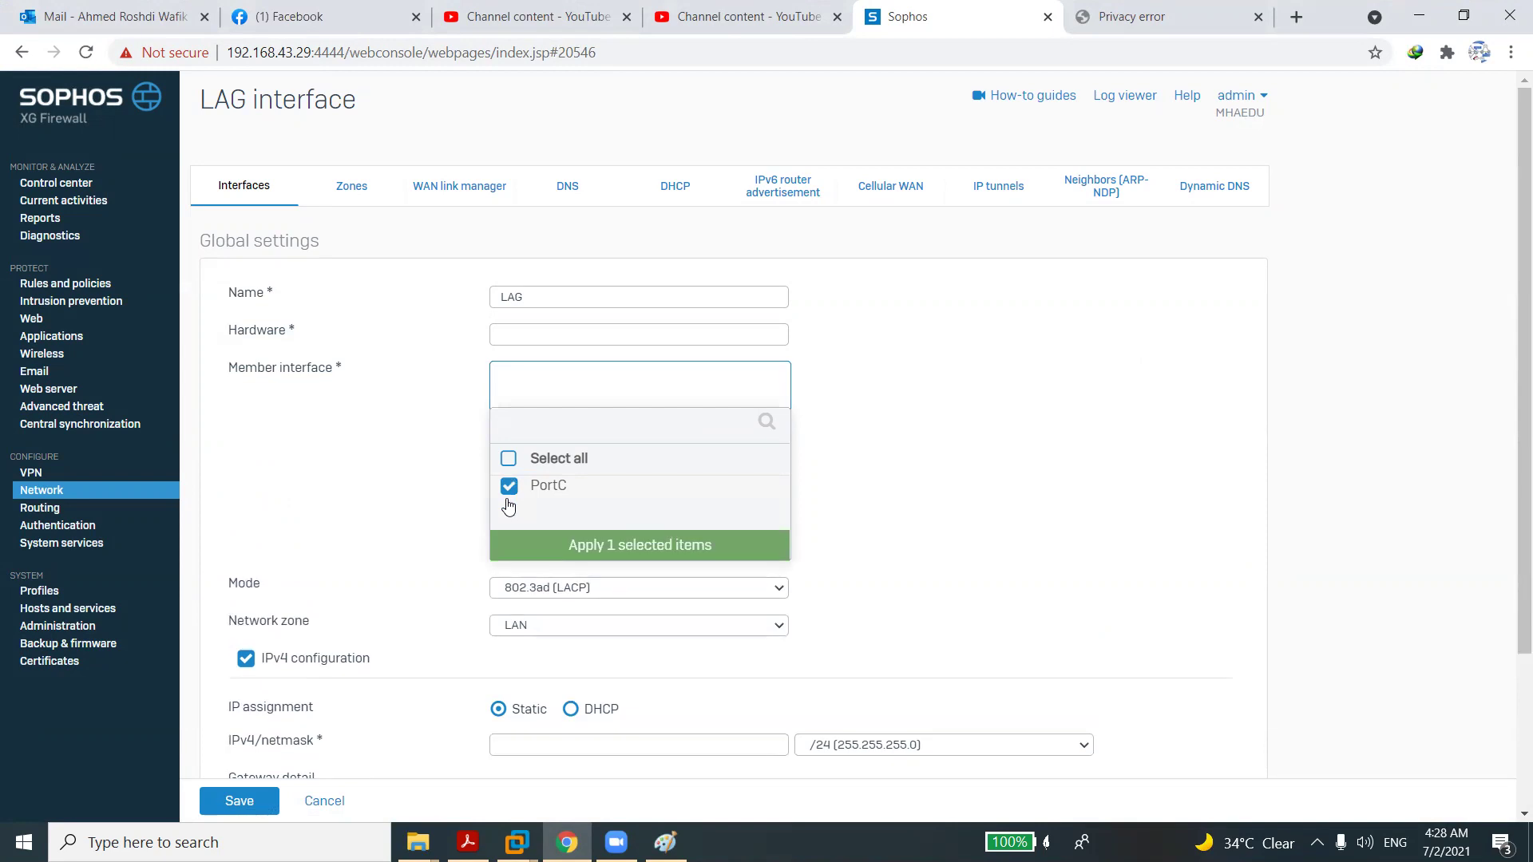
left_click(559, 545)
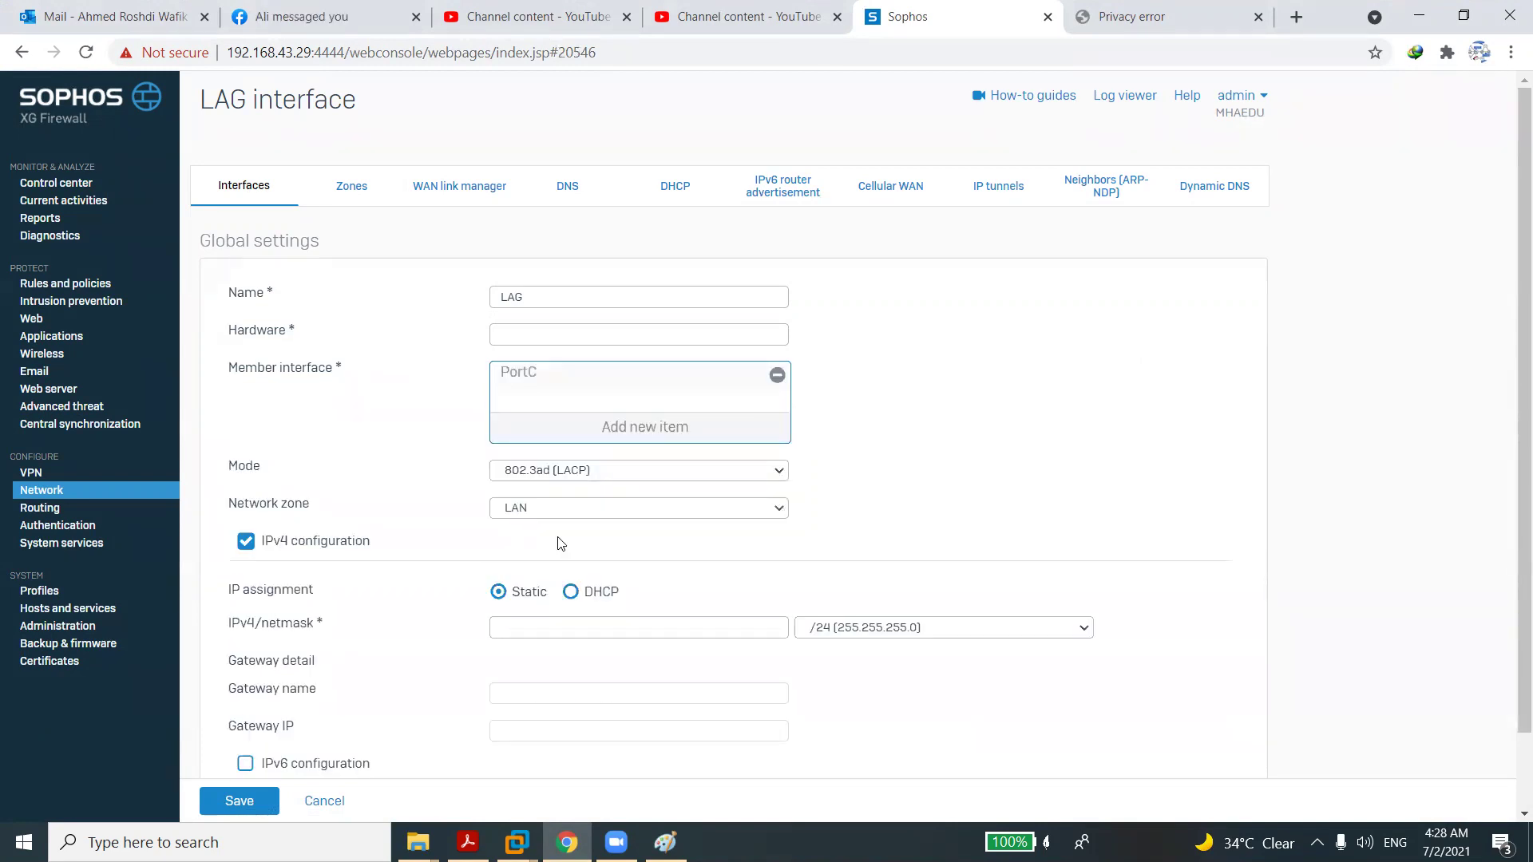
left_click(653, 433)
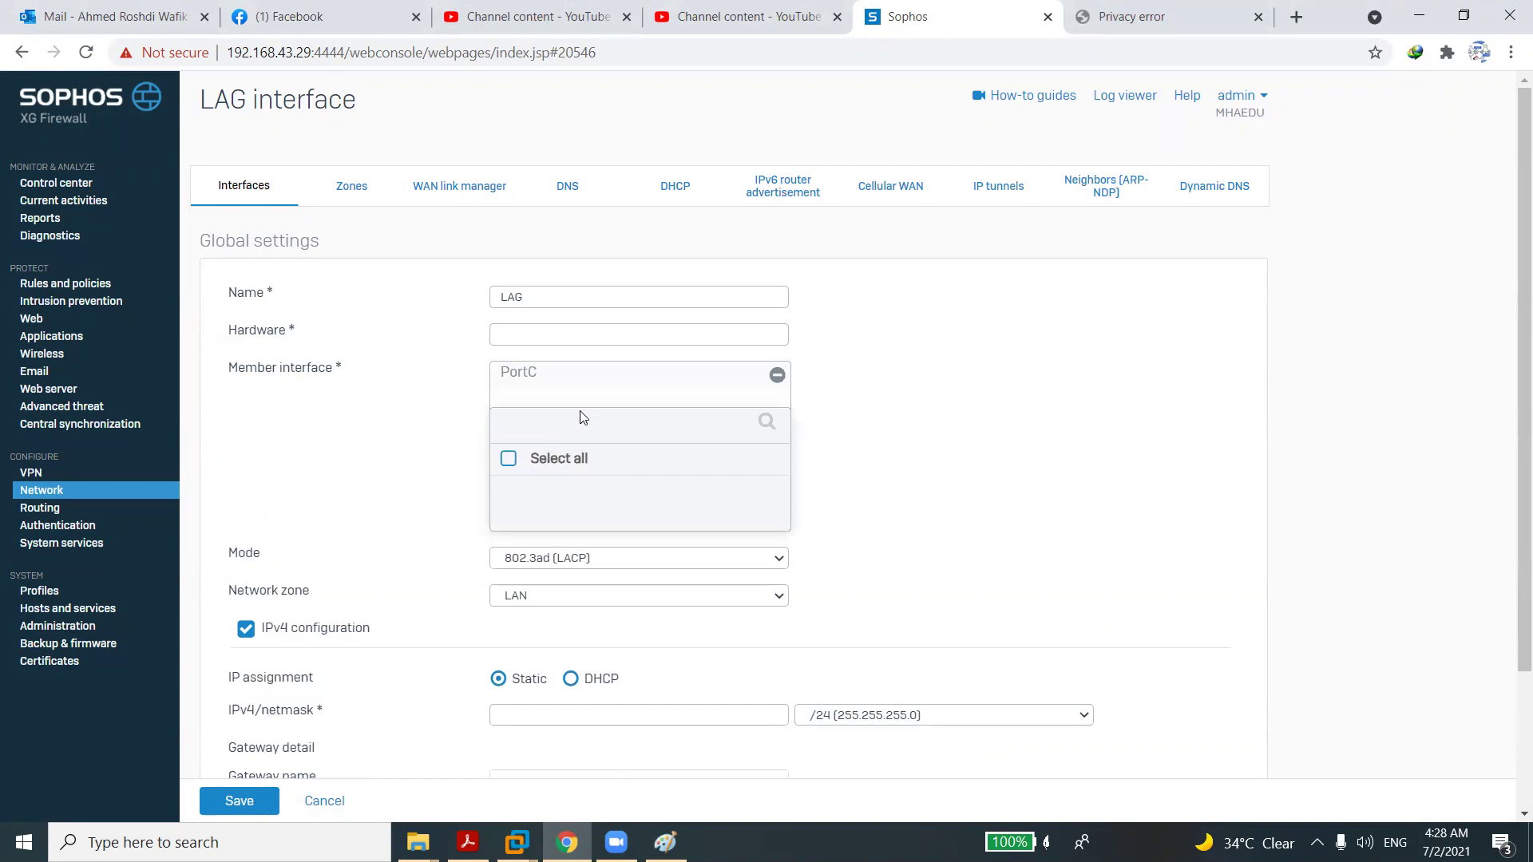
left_click(384, 425)
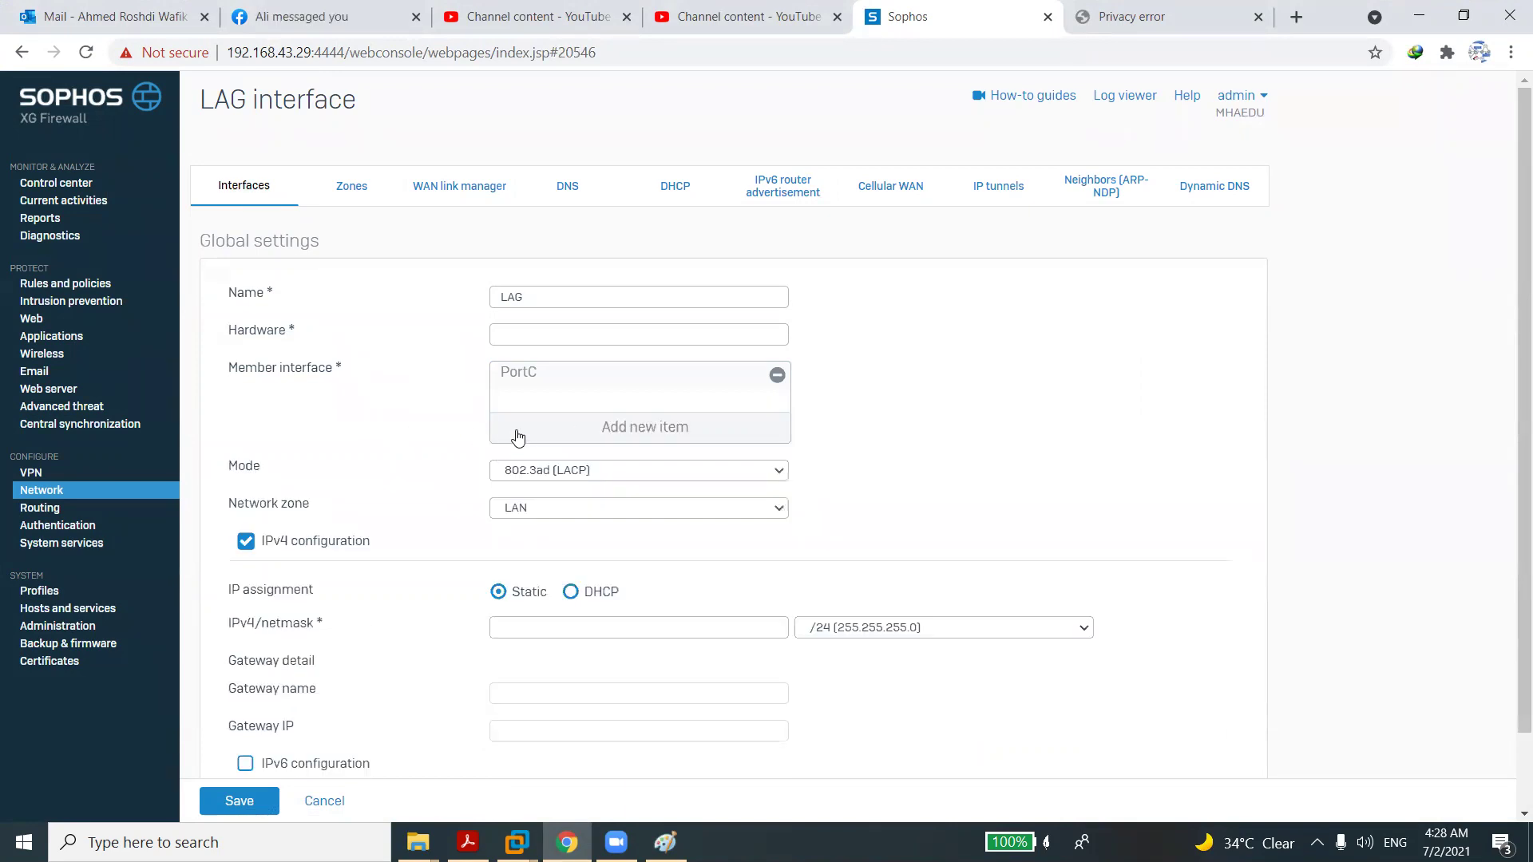
left_click(537, 507)
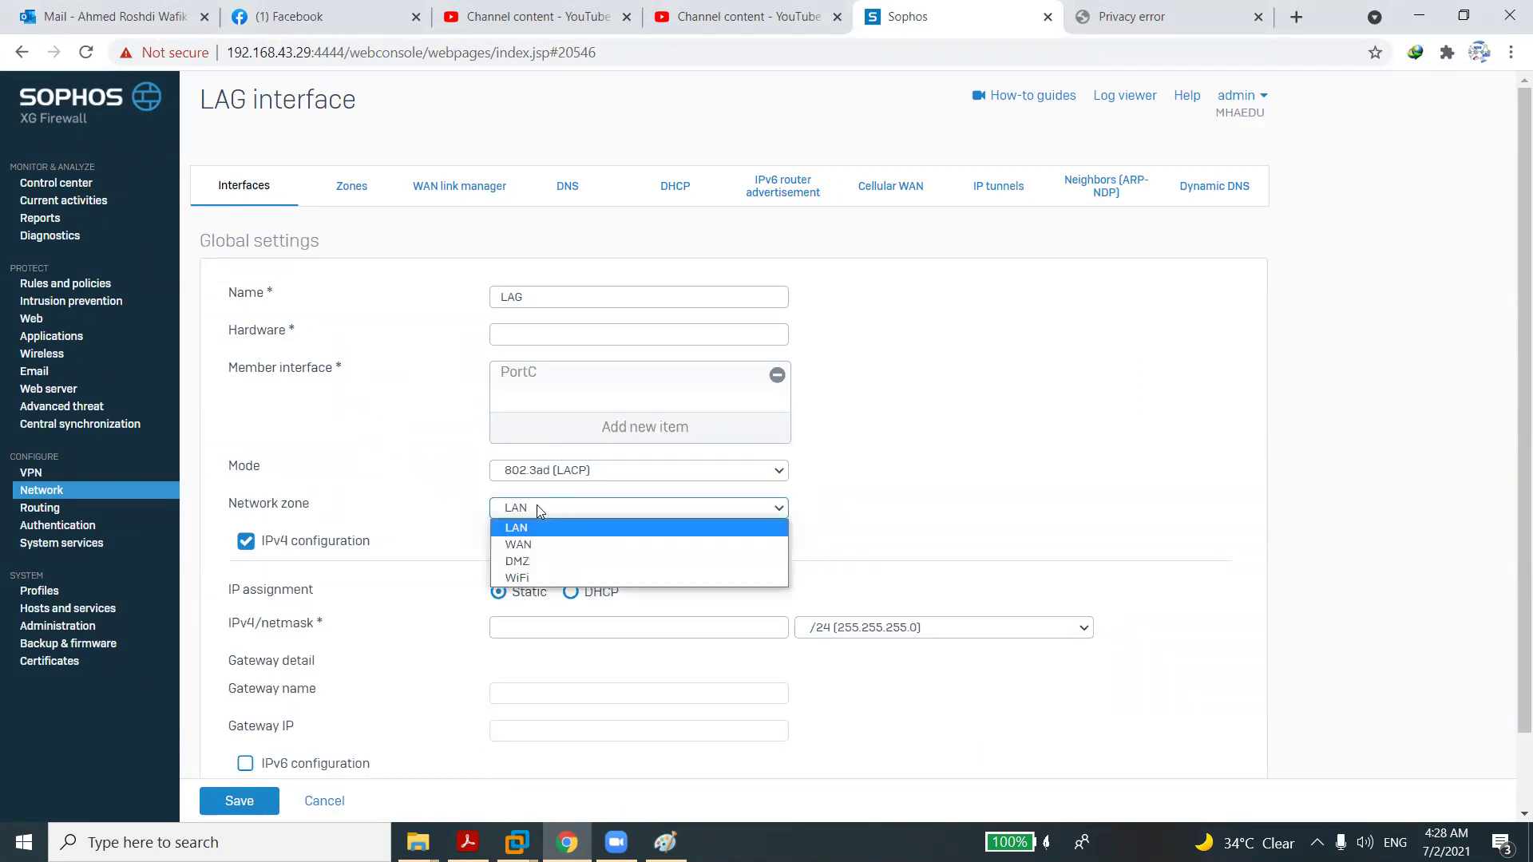
left_click(536, 508)
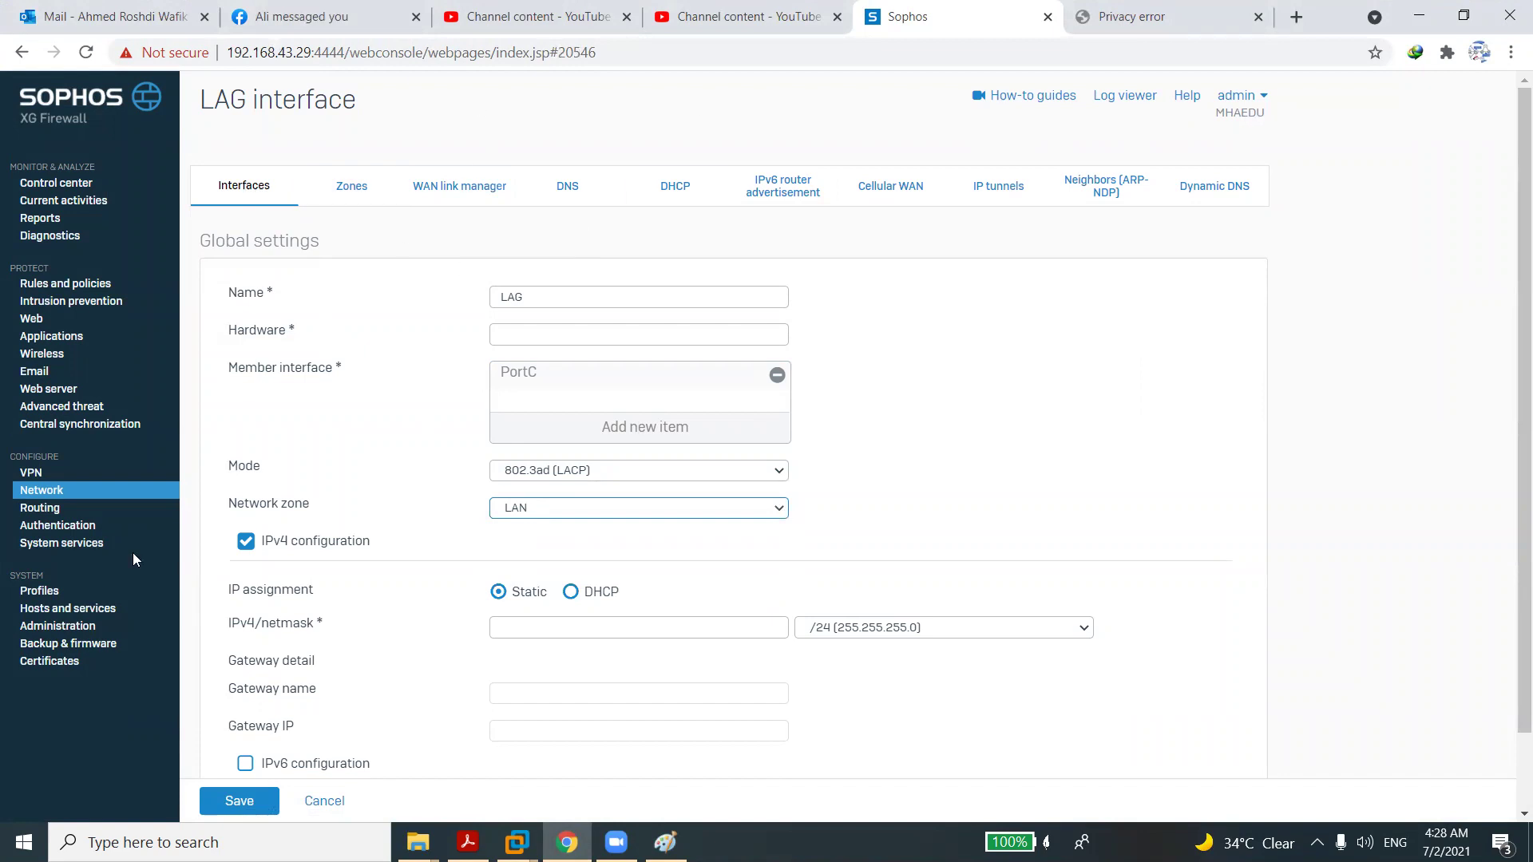
left_click(54, 494)
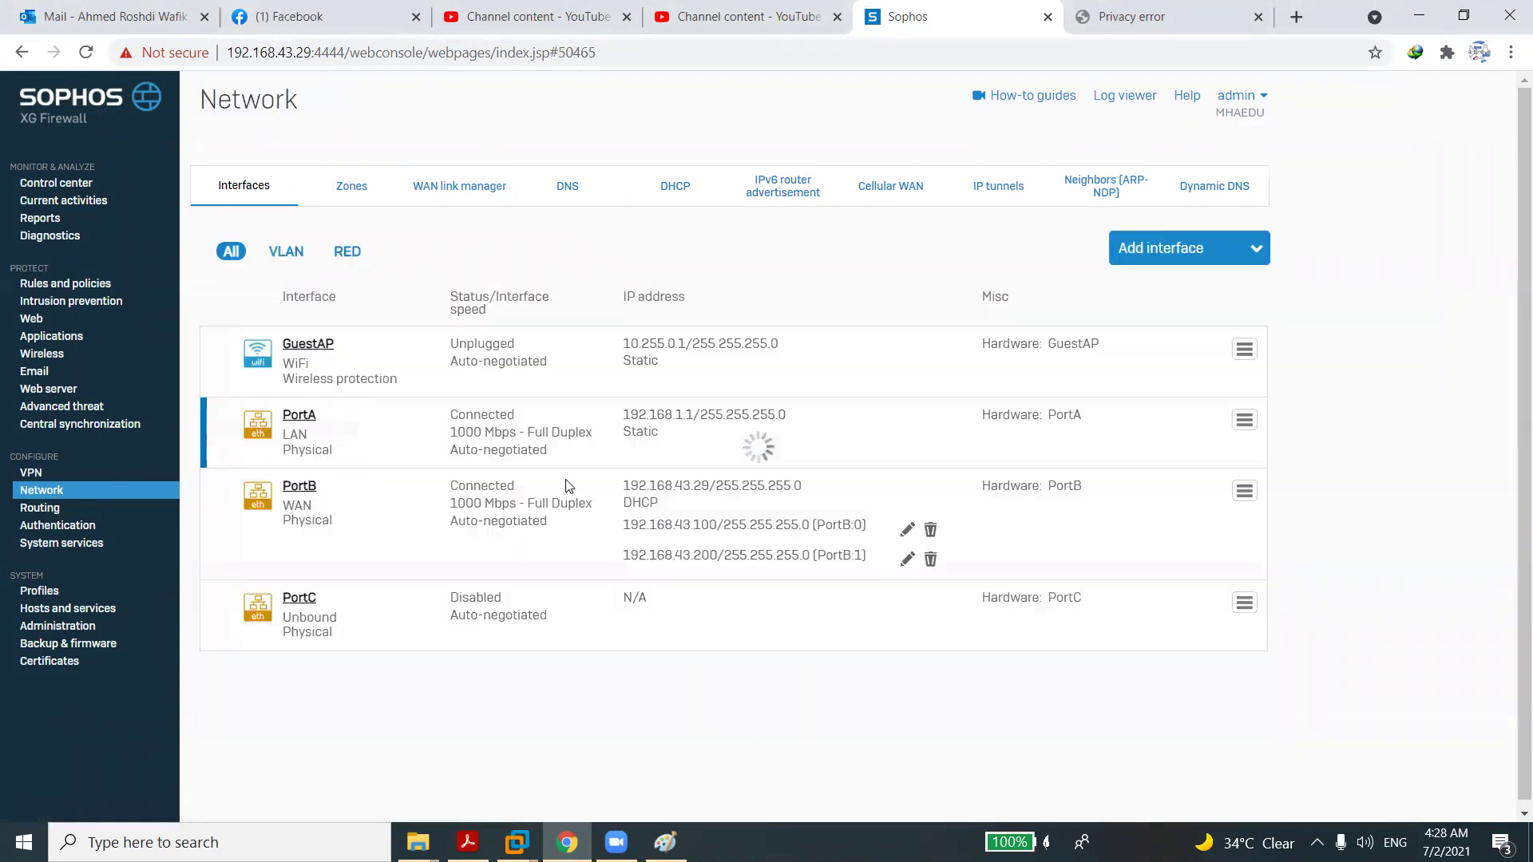
left_click(300, 417)
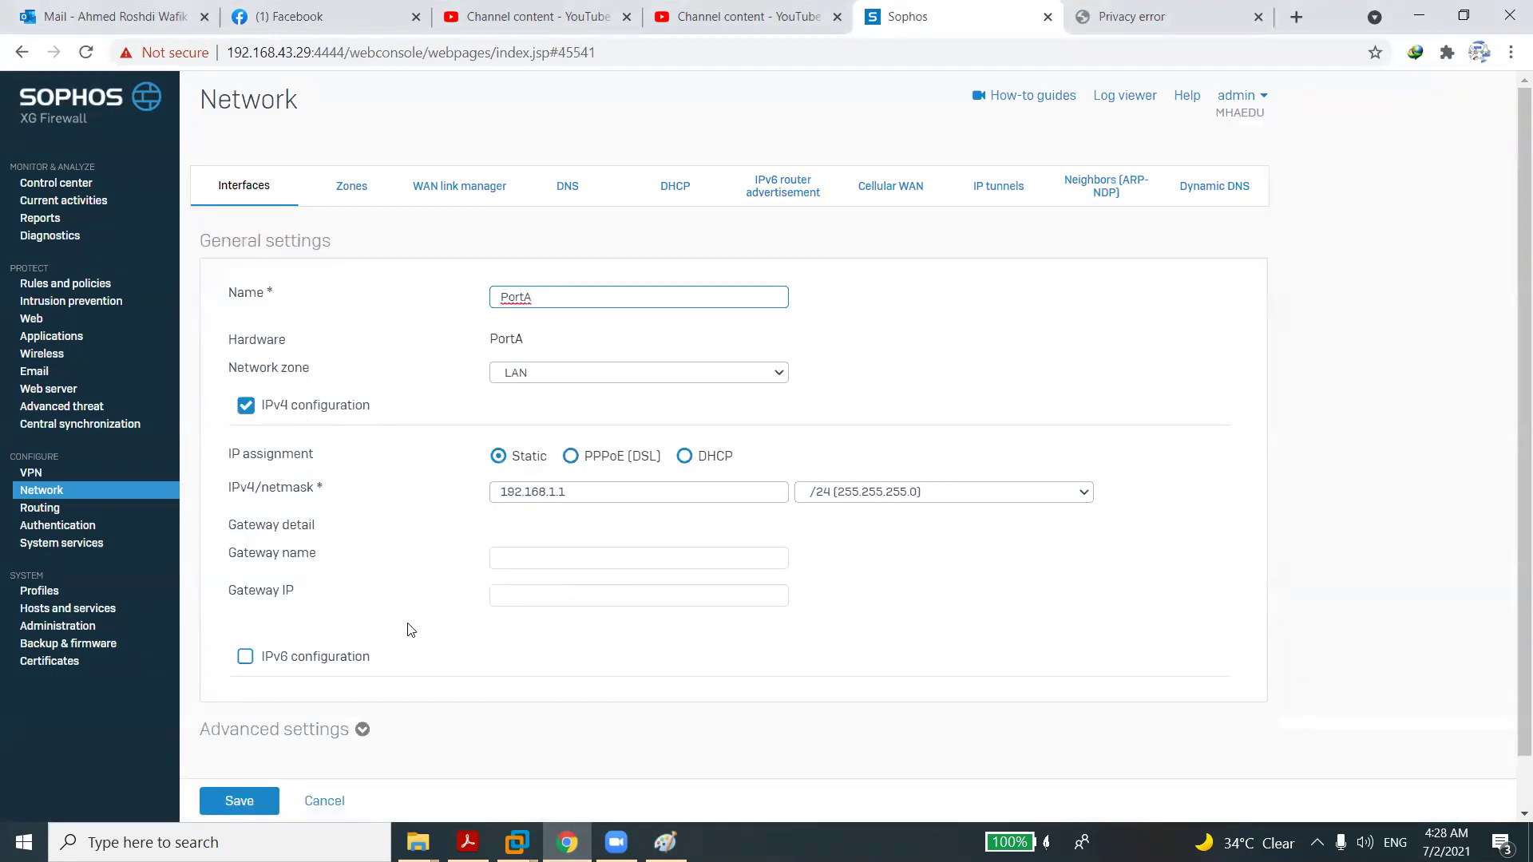
left_click(316, 800)
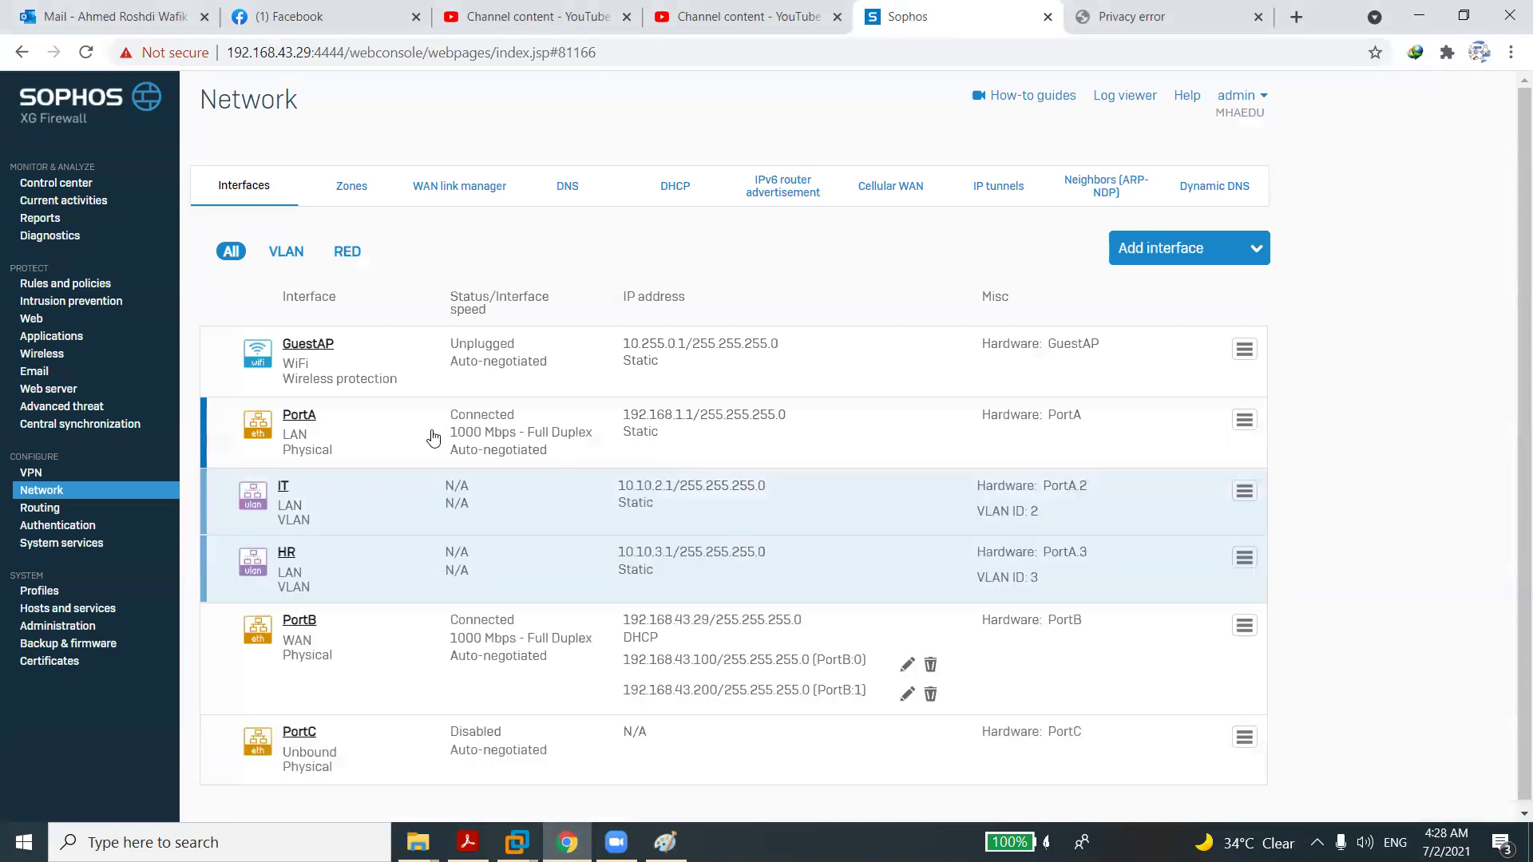
Delete the IT VLAN interface and confirm the deletion.
left_click(1243, 491)
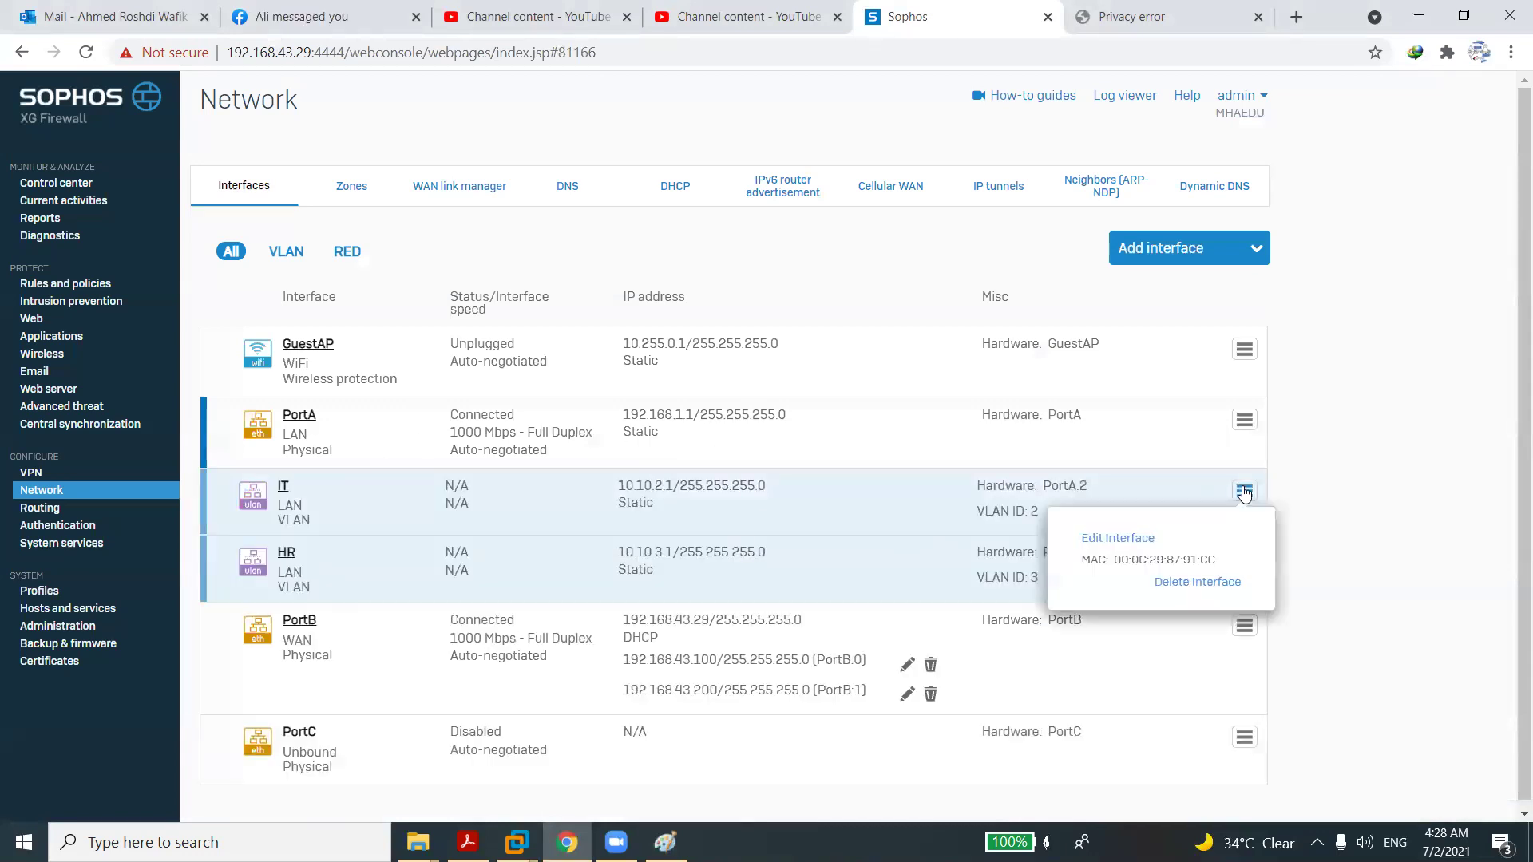
left_click(1182, 583)
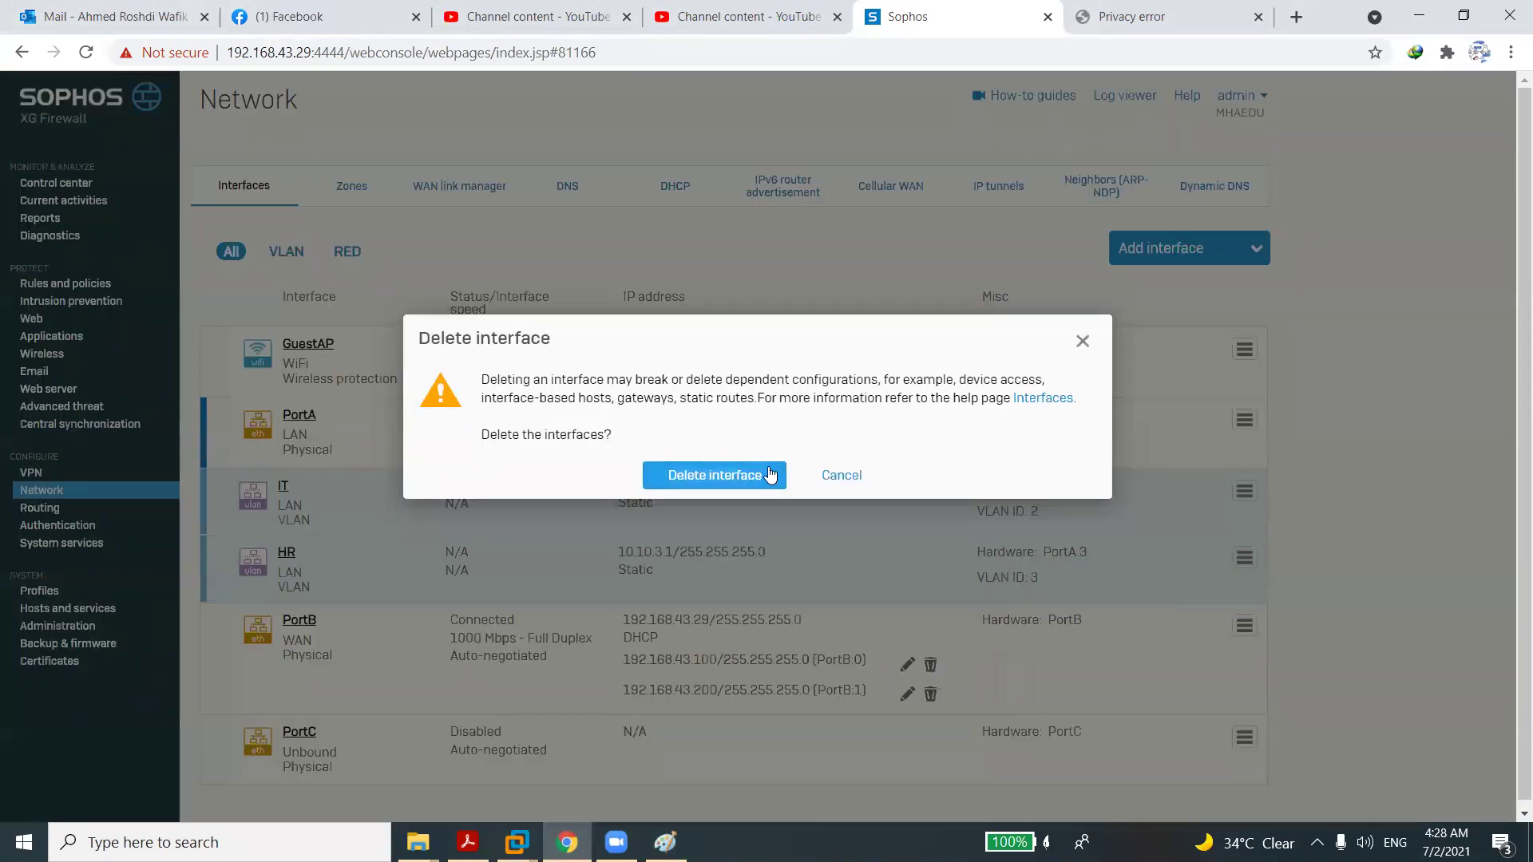
left_click(768, 474)
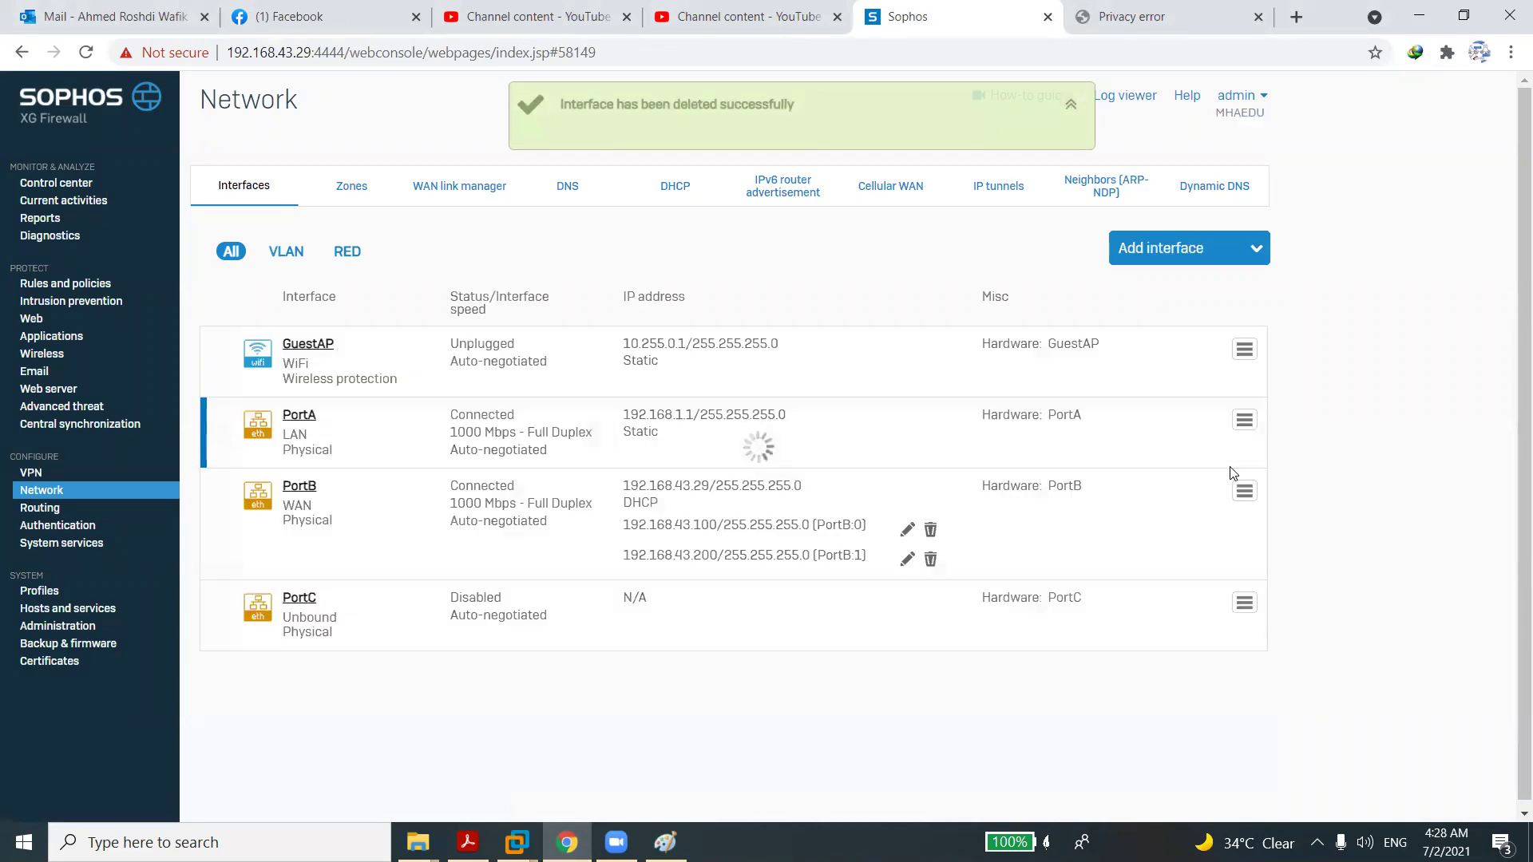
Delete the HR VLAN interface and confirm the deletion.
left_click(1242, 492)
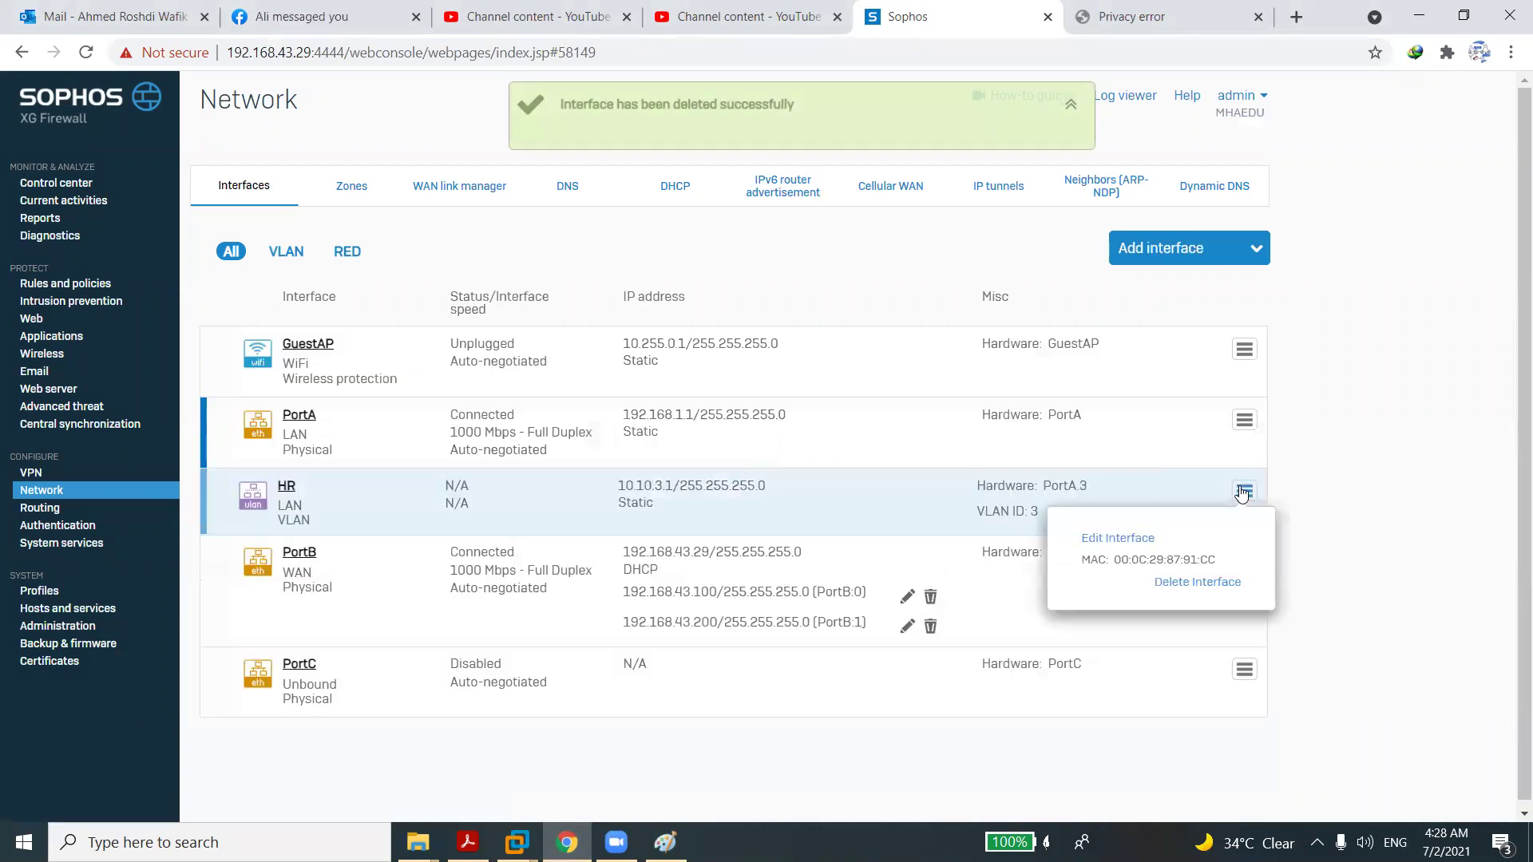
left_click(1170, 581)
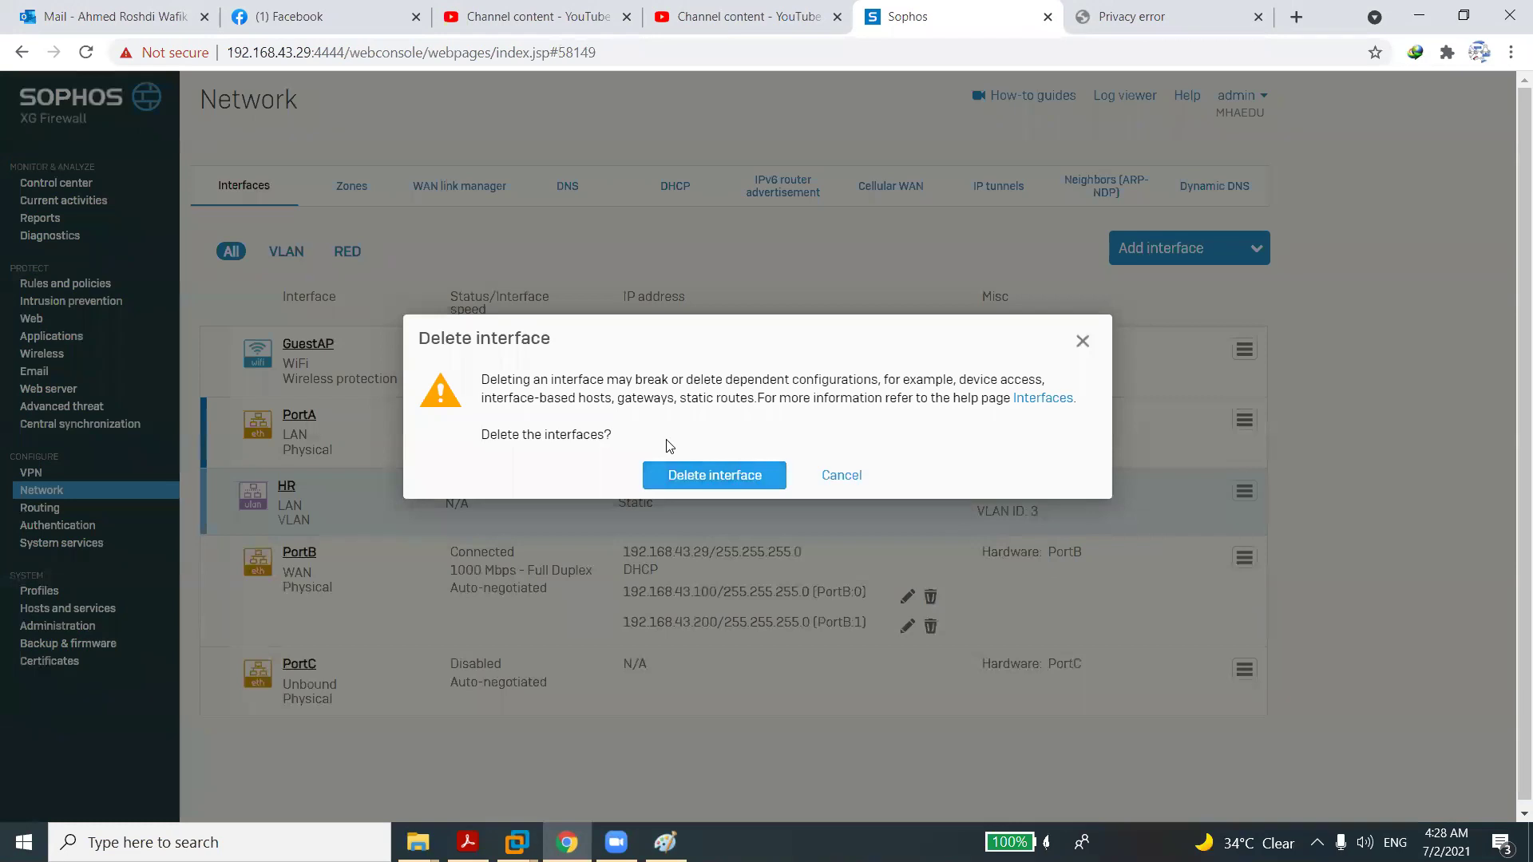
left_click(698, 477)
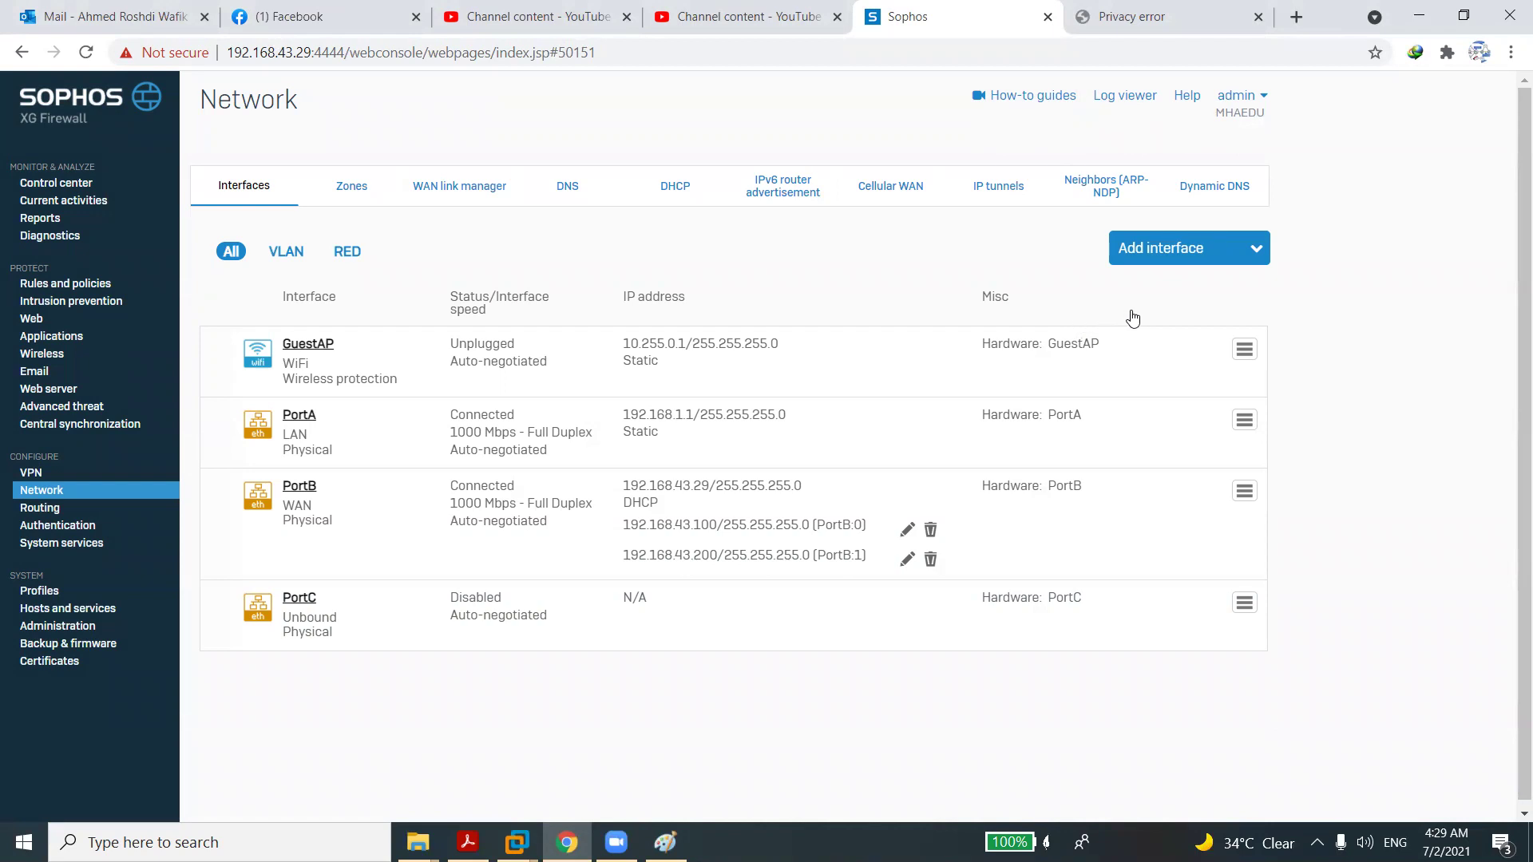
Start adding a new LAG interface named LAG01.
left_click(1168, 255)
left_click(1159, 397)
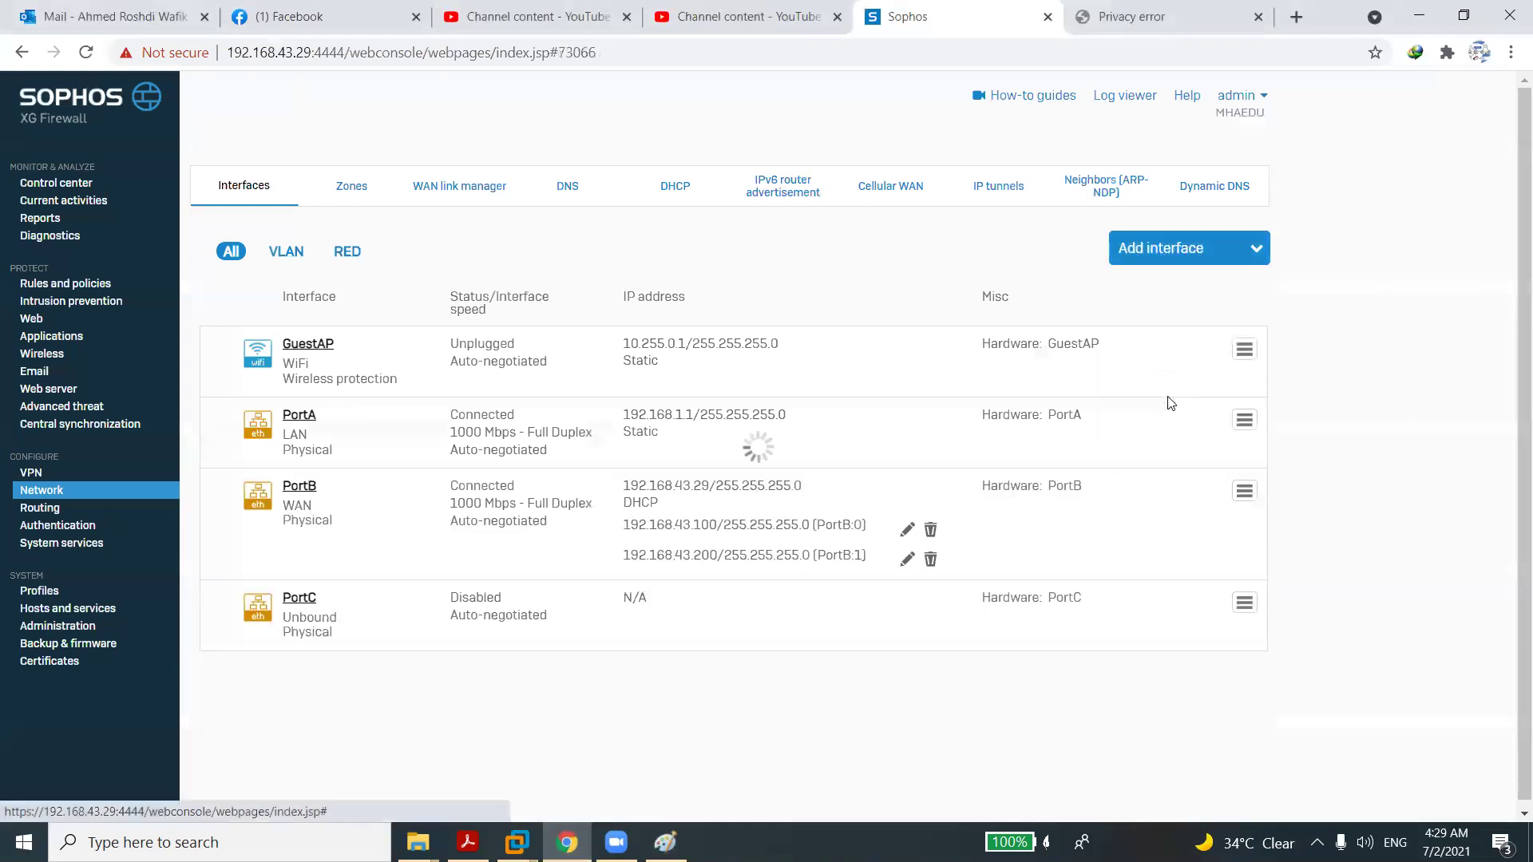
left_click(599, 300)
type("LAG01")
left_click(559, 345)
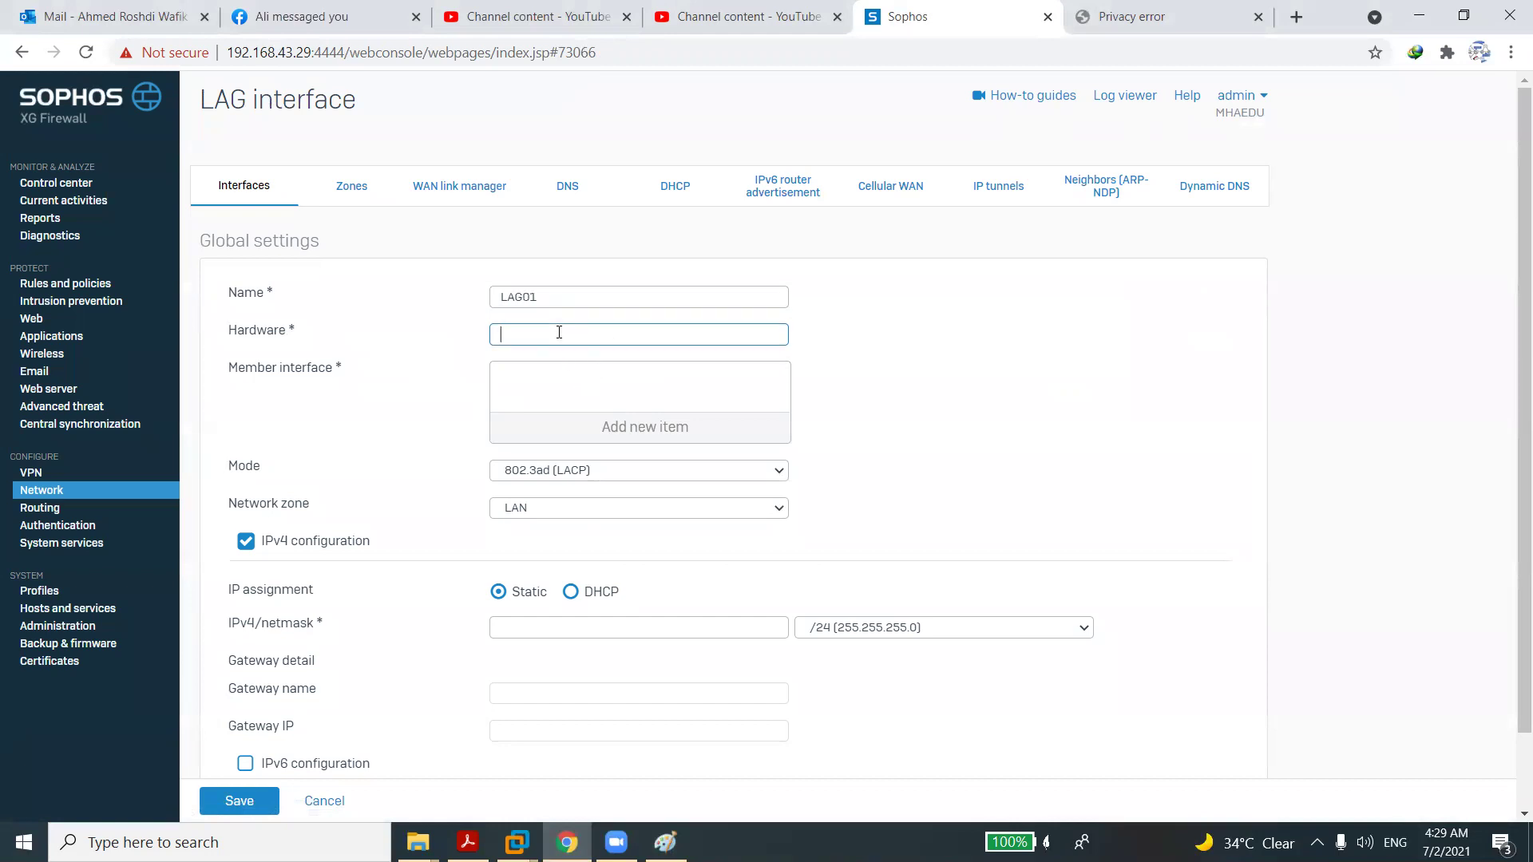
Browse member interfaces, set zone DMZ, then abandon the LAG form for the interfaces list.
left_click(592, 428)
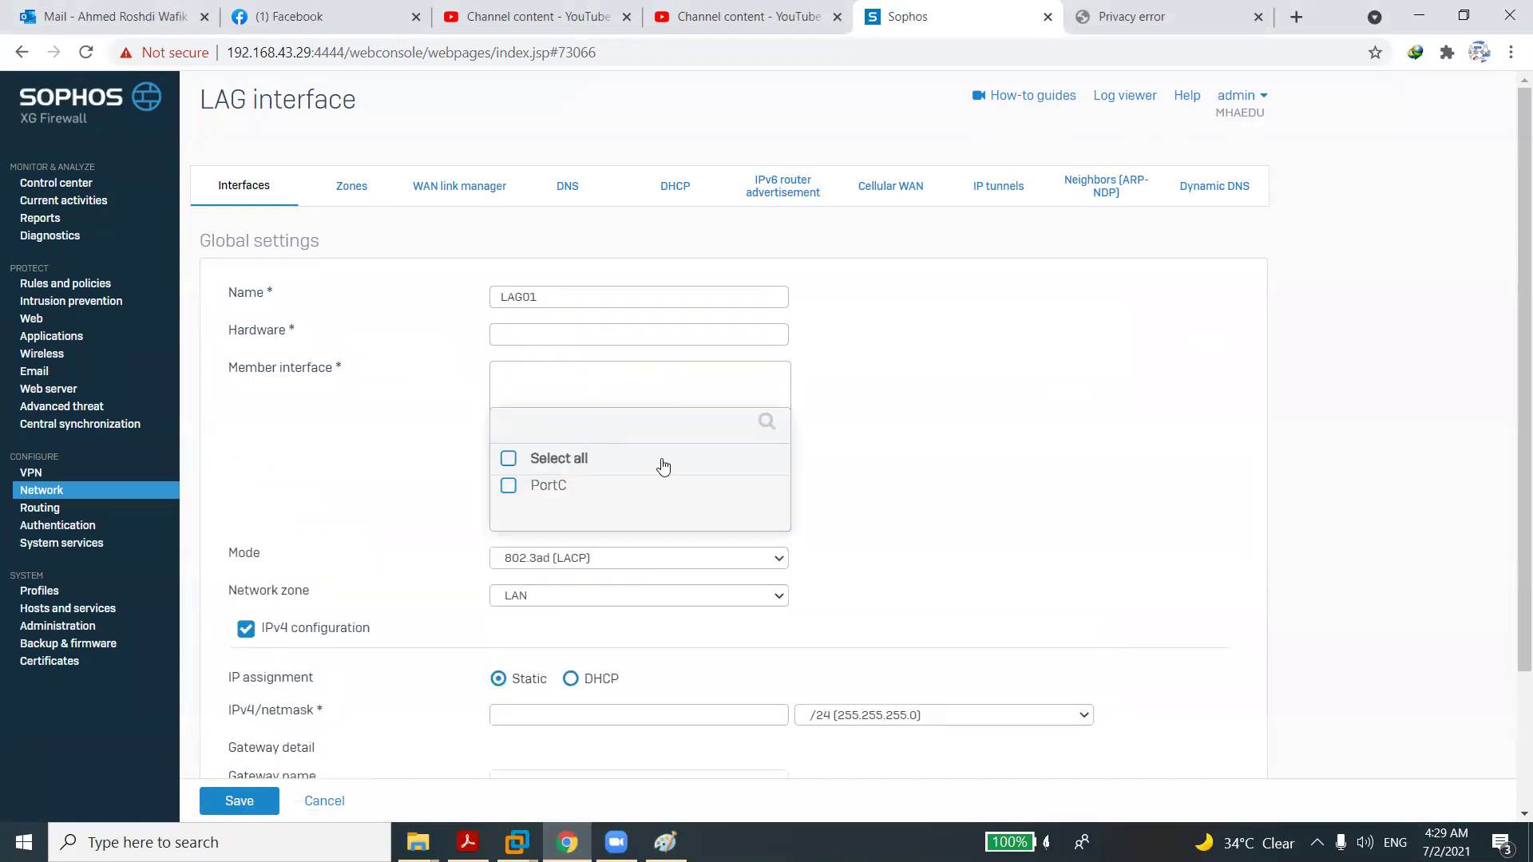
left_click(874, 441)
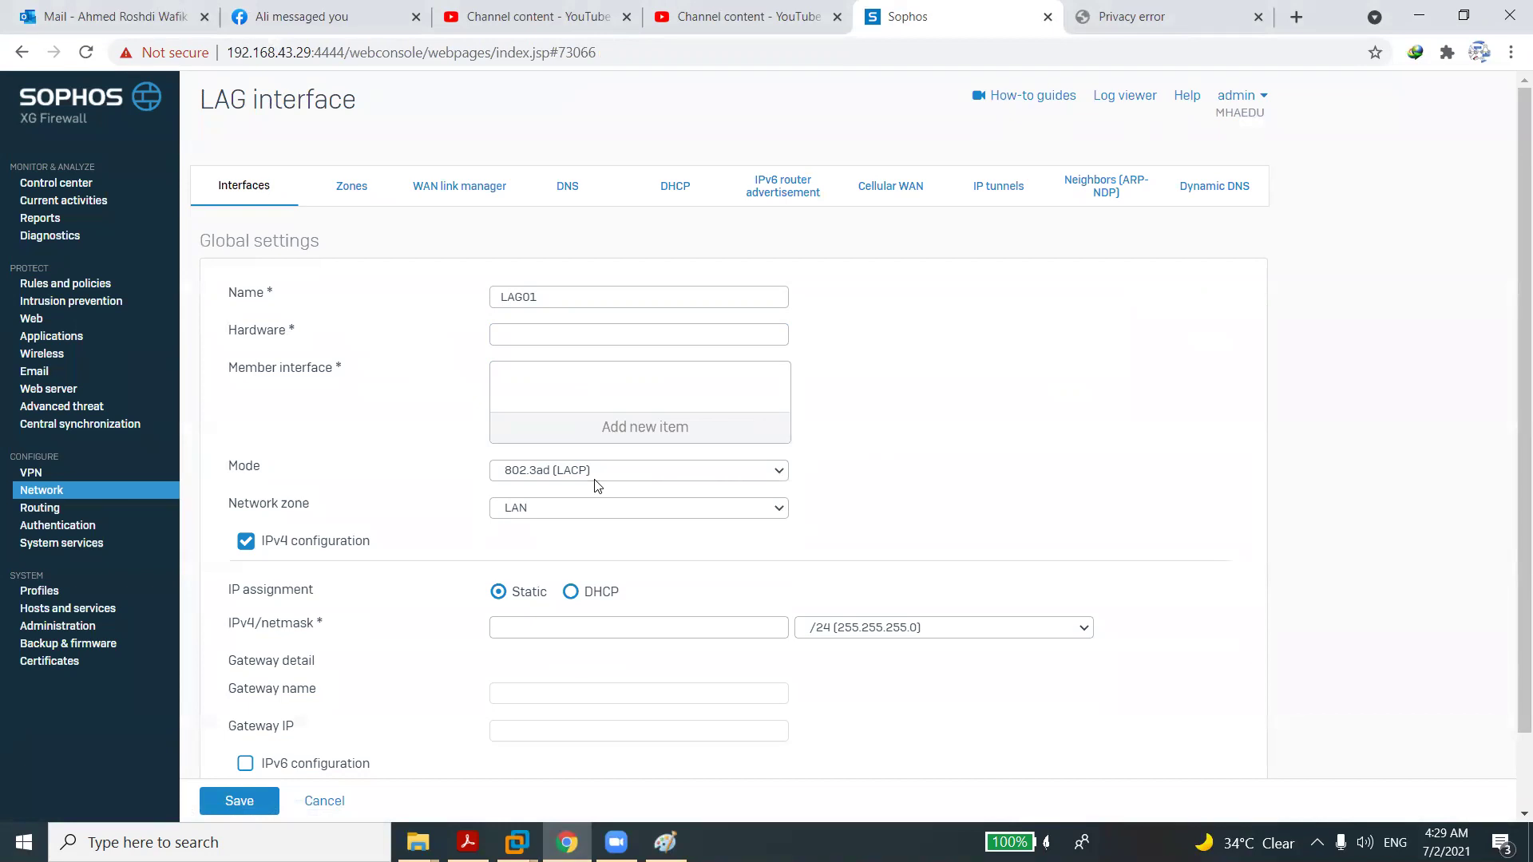
left_click(592, 505)
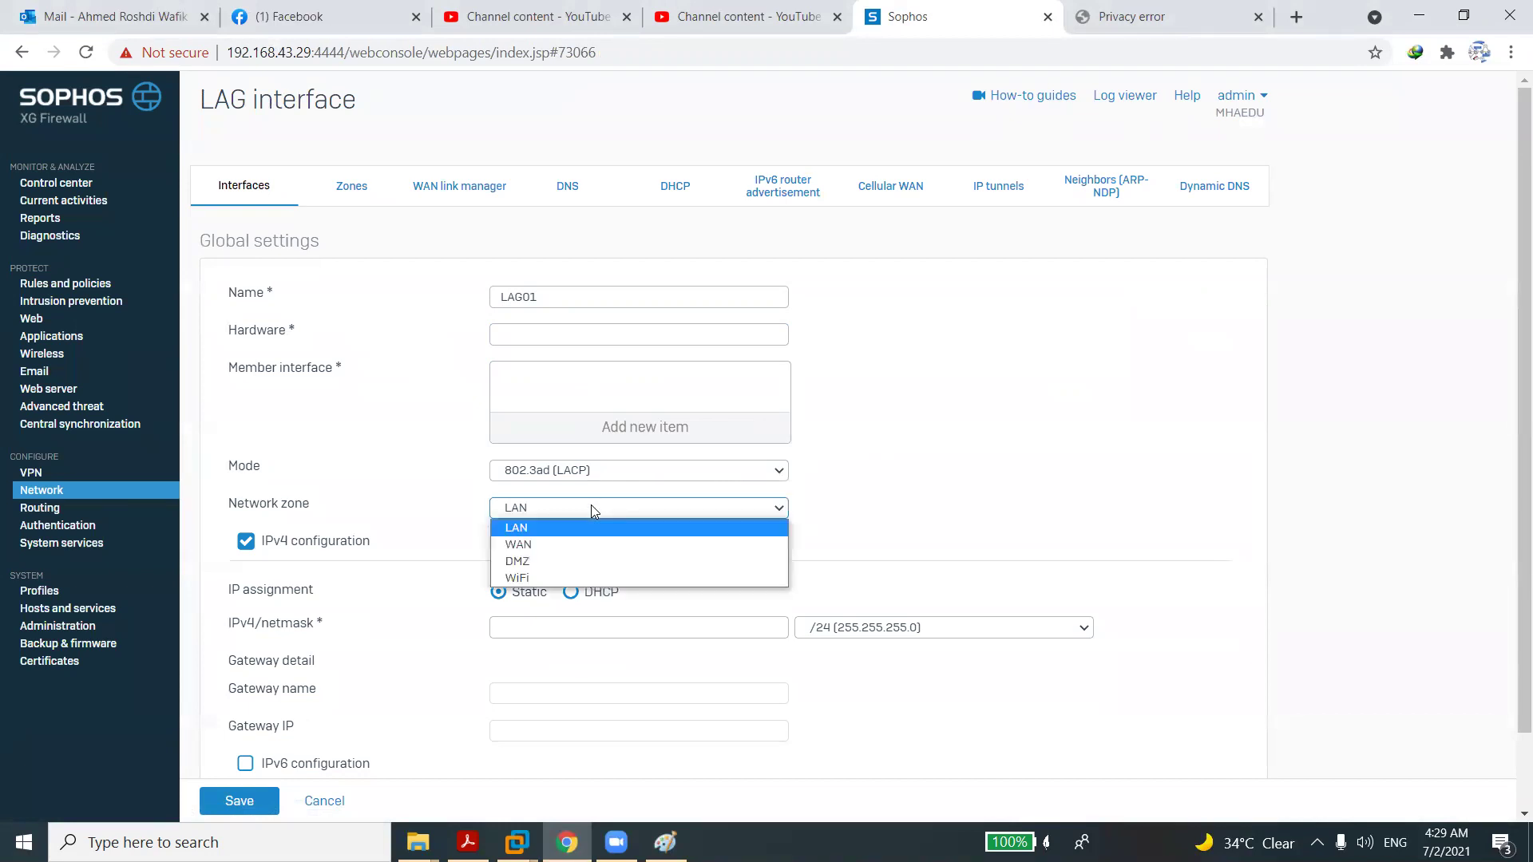
left_click(546, 560)
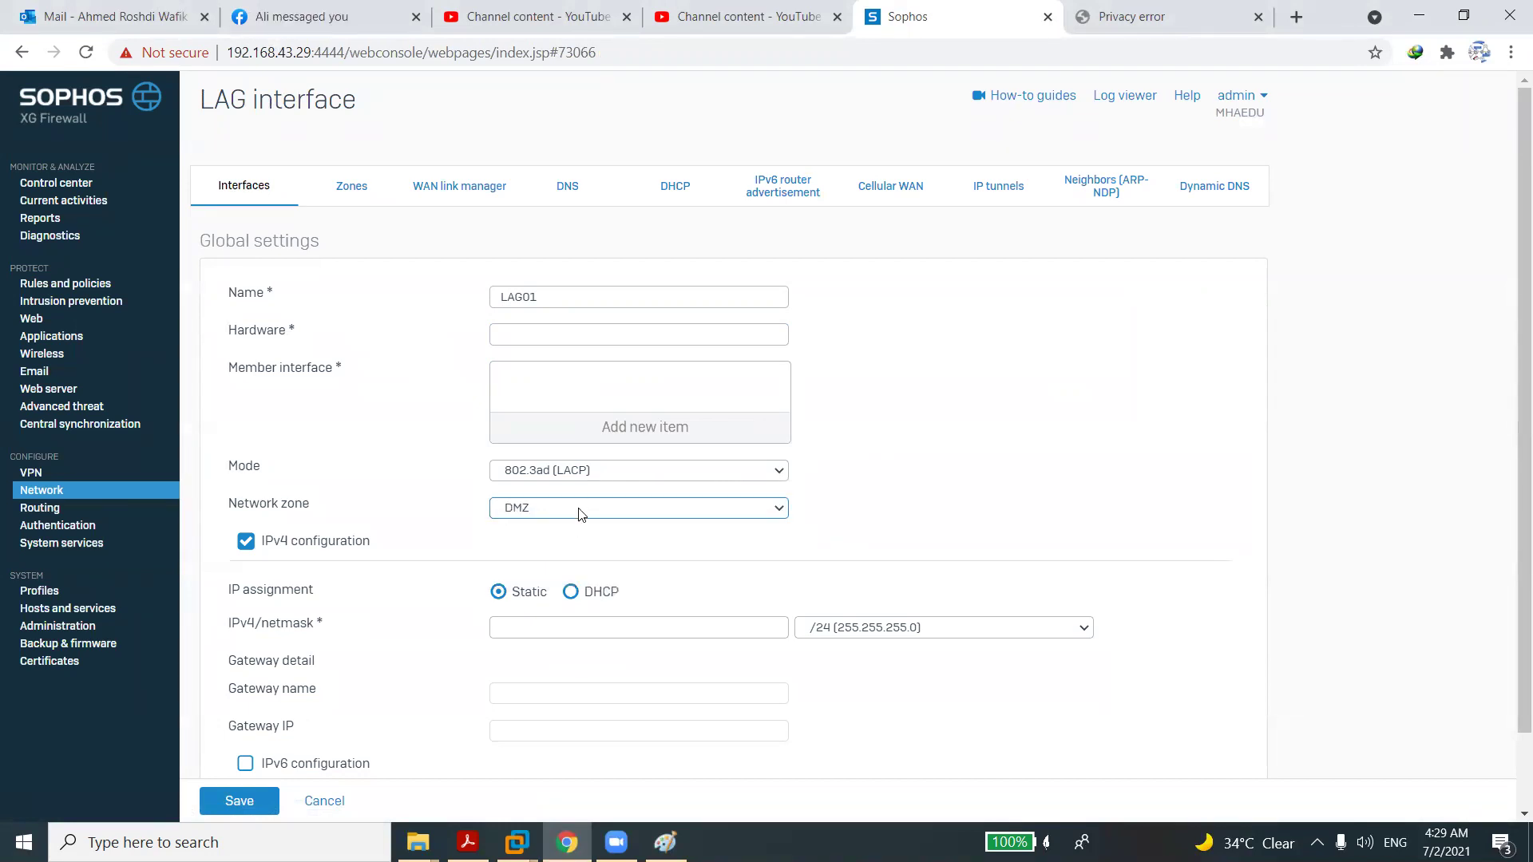
left_click(636, 434)
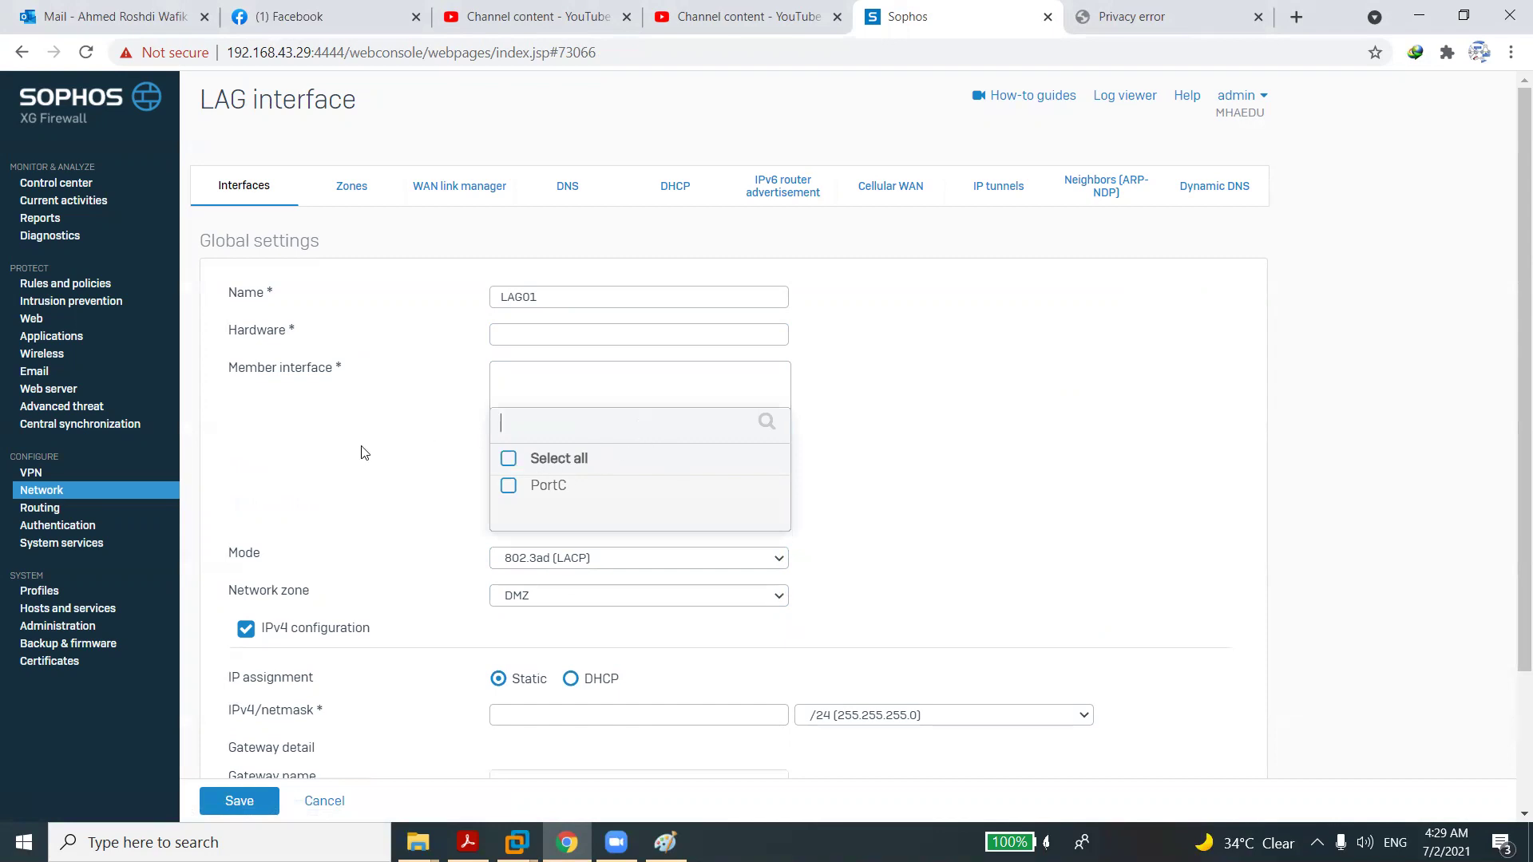
left_click(66, 494)
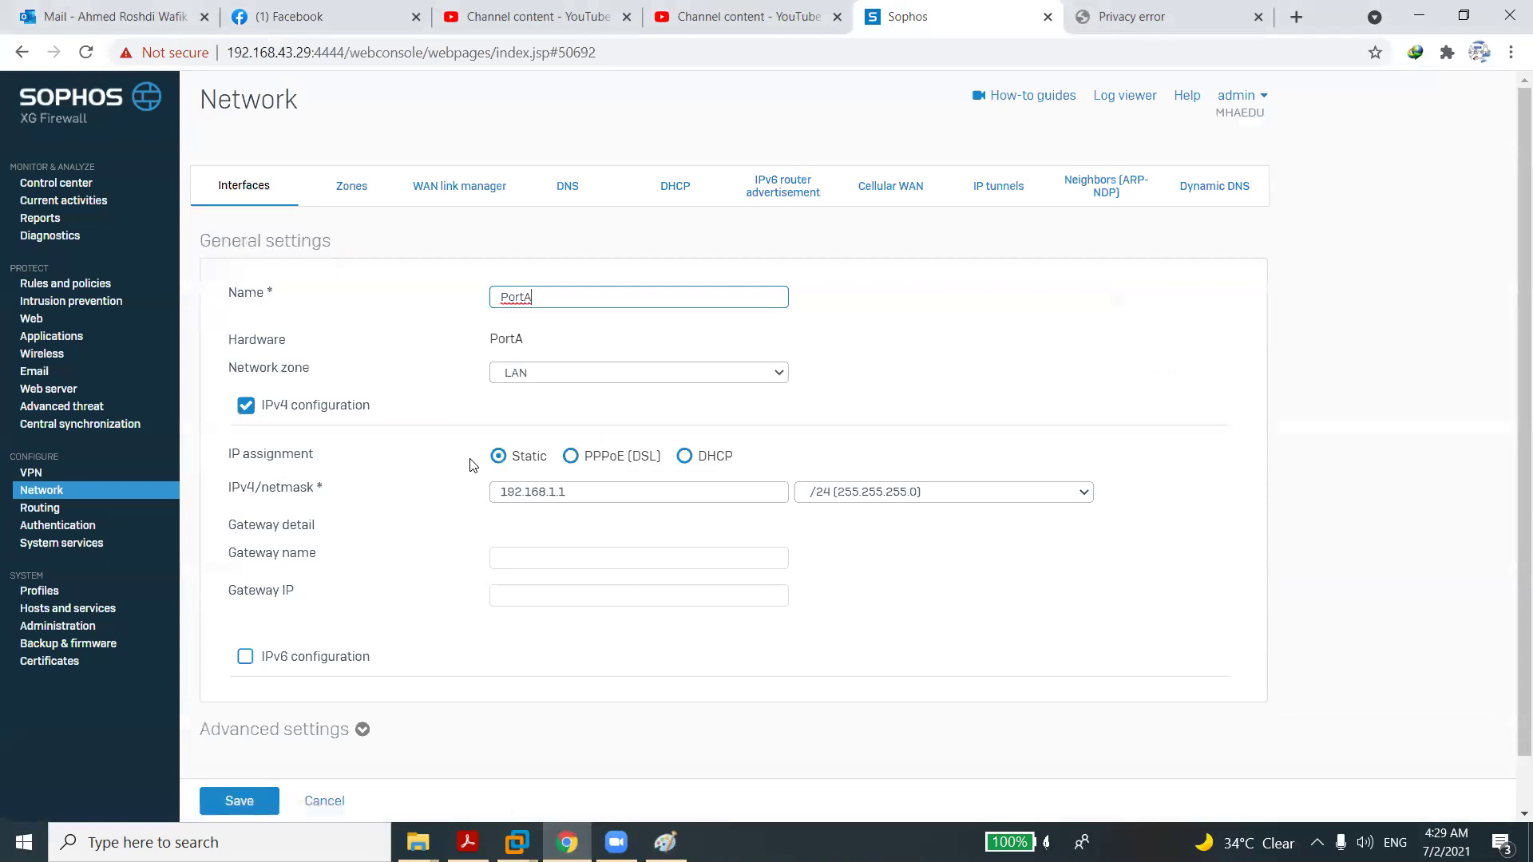
Set PortA's network zone to None, save, and confirm unbinding the interface.
left_click(628, 378)
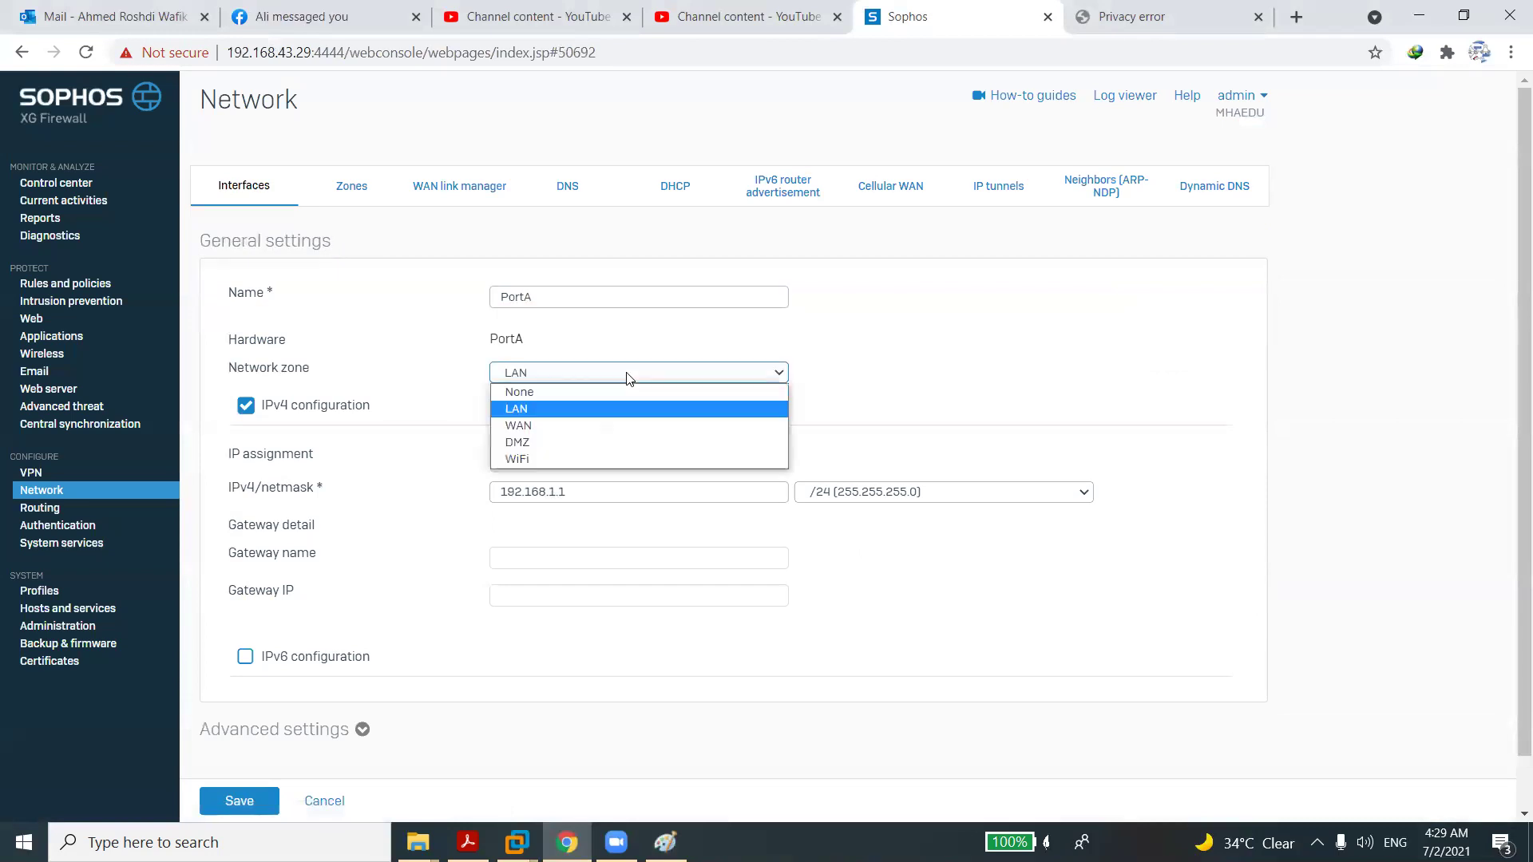
left_click(578, 388)
left_click(238, 803)
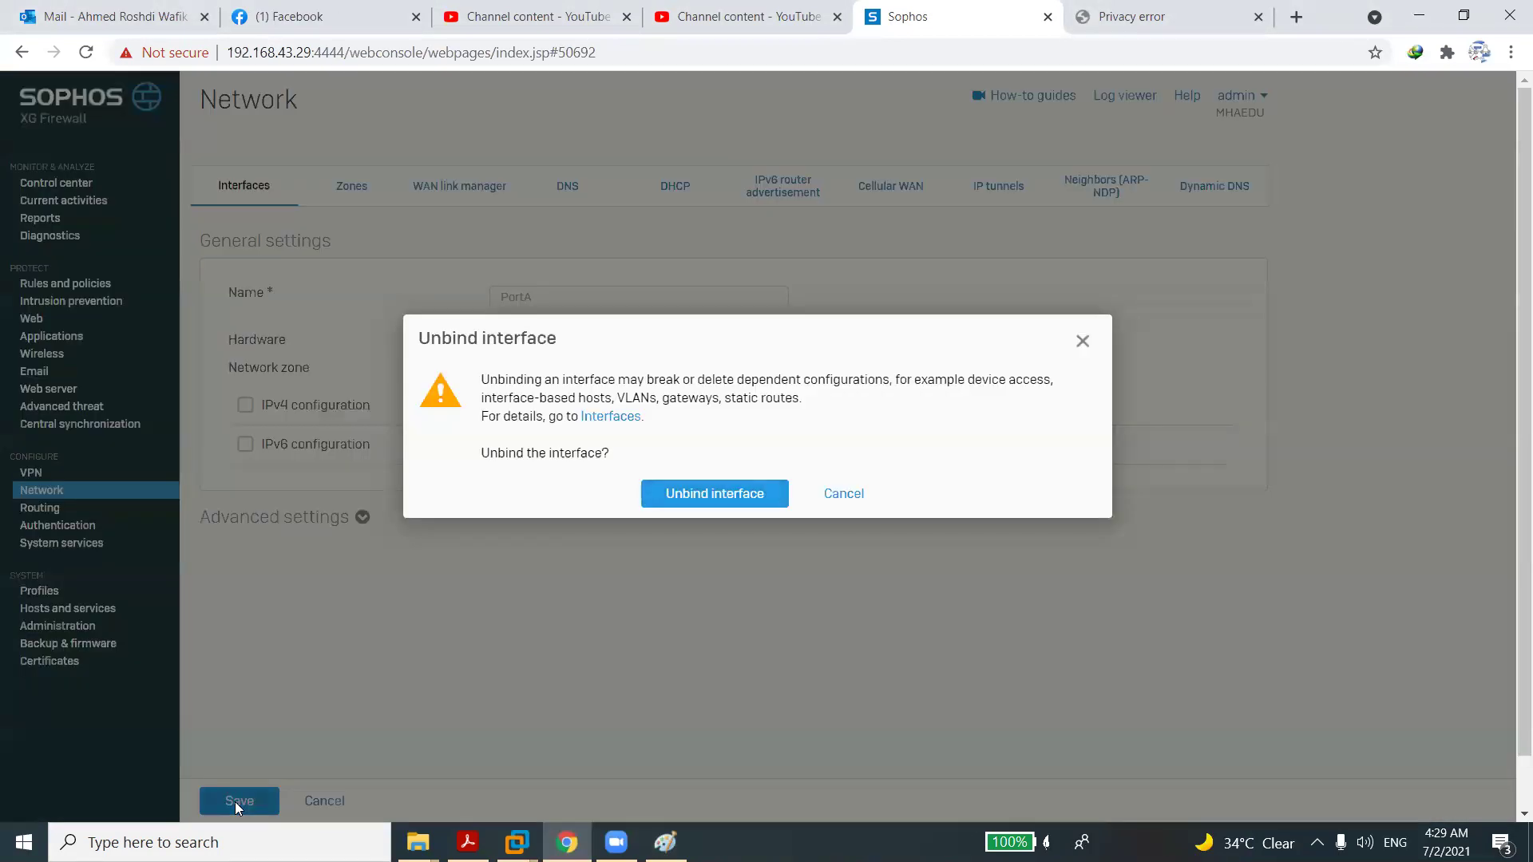
left_click(690, 497)
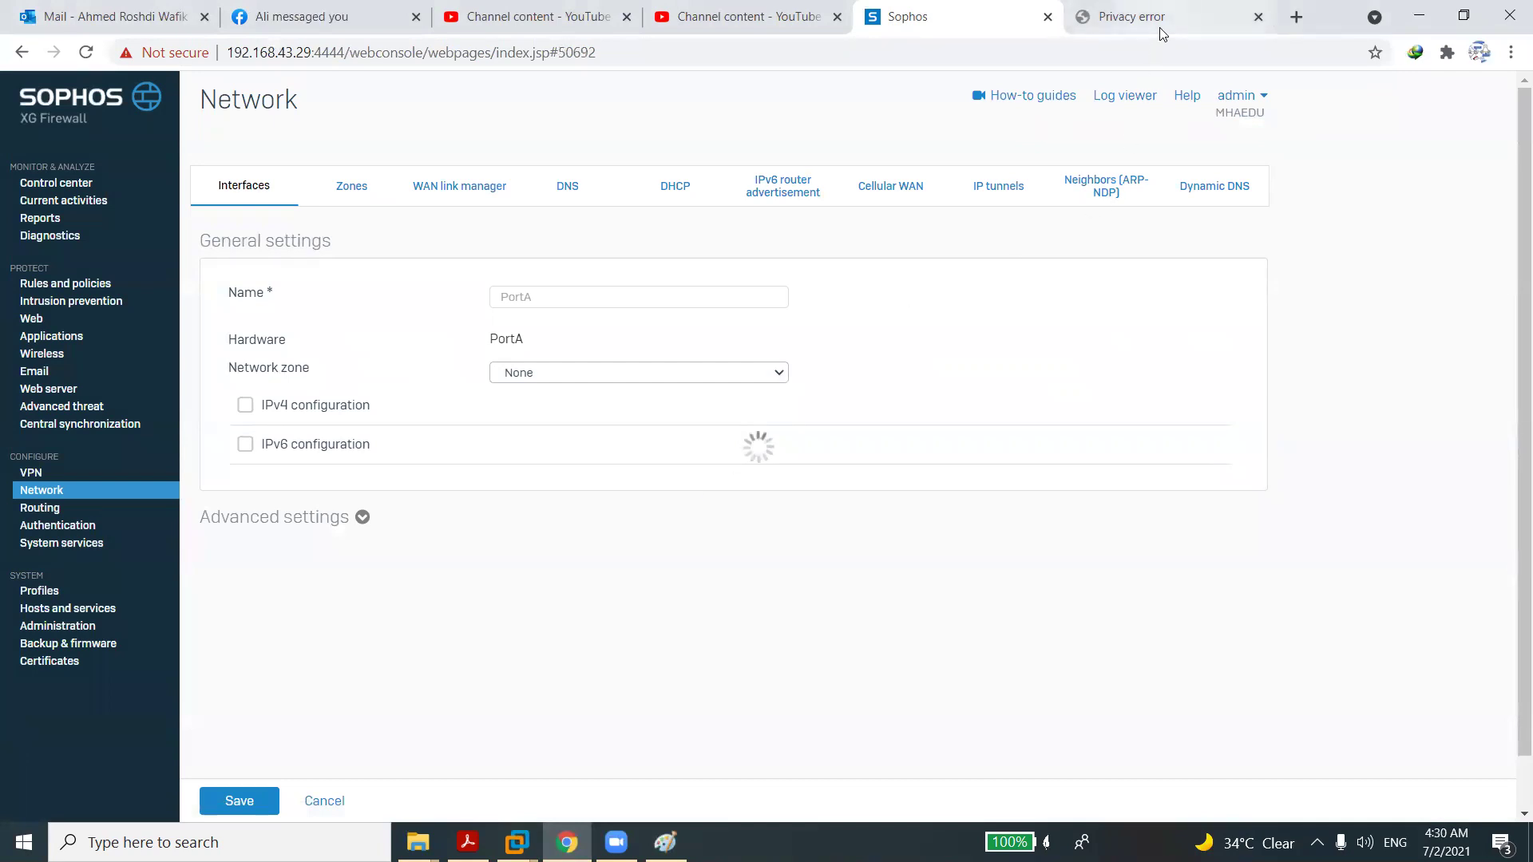
left_click(1134, 24)
left_click(950, 12)
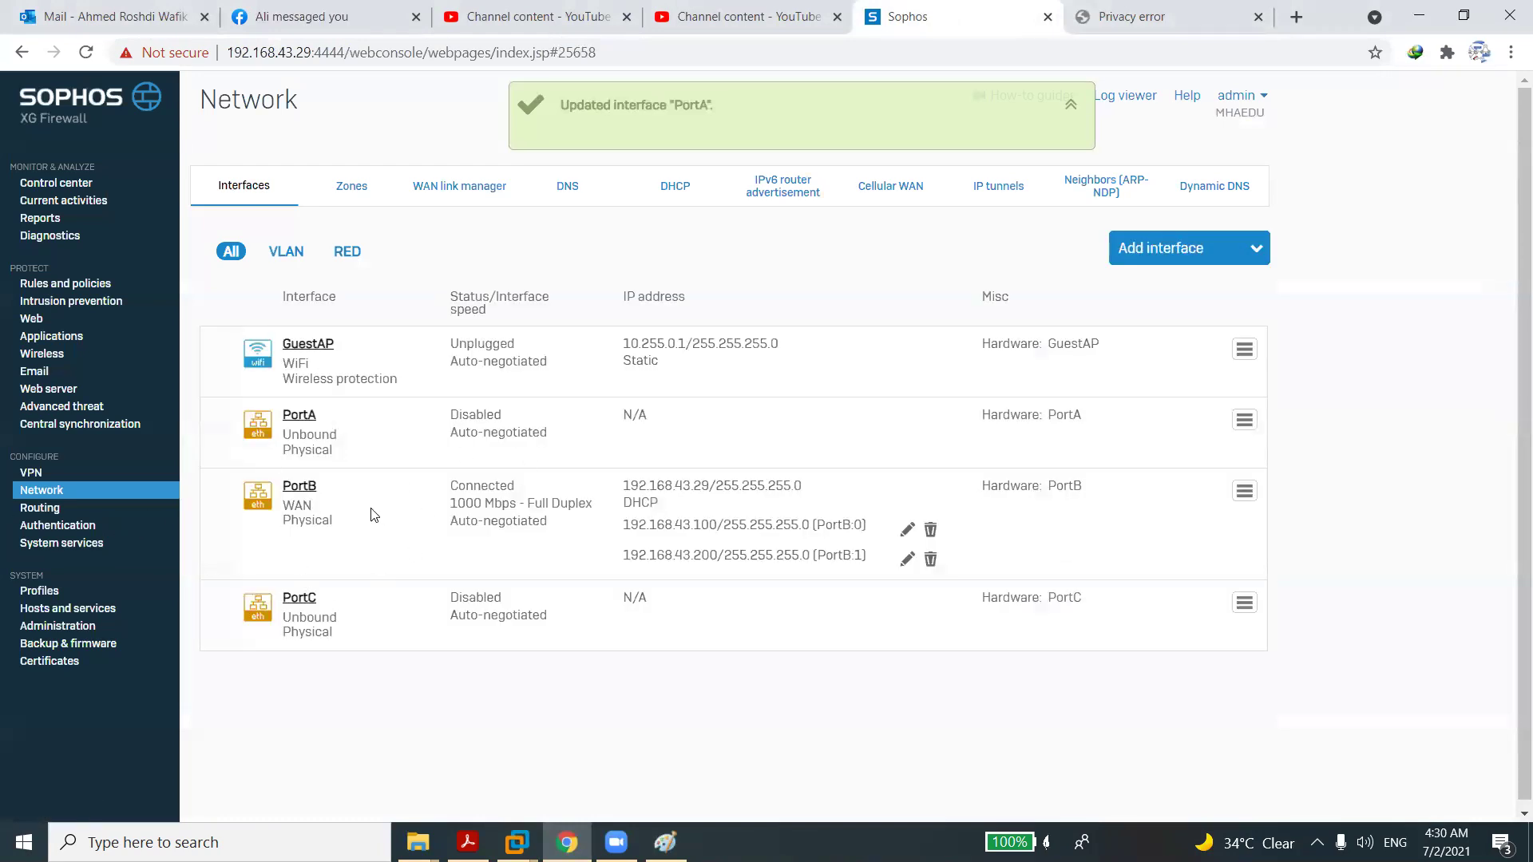
Start a new LAG named LAG01 with PortA and PortC as its members.
left_click(1138, 257)
left_click(1148, 399)
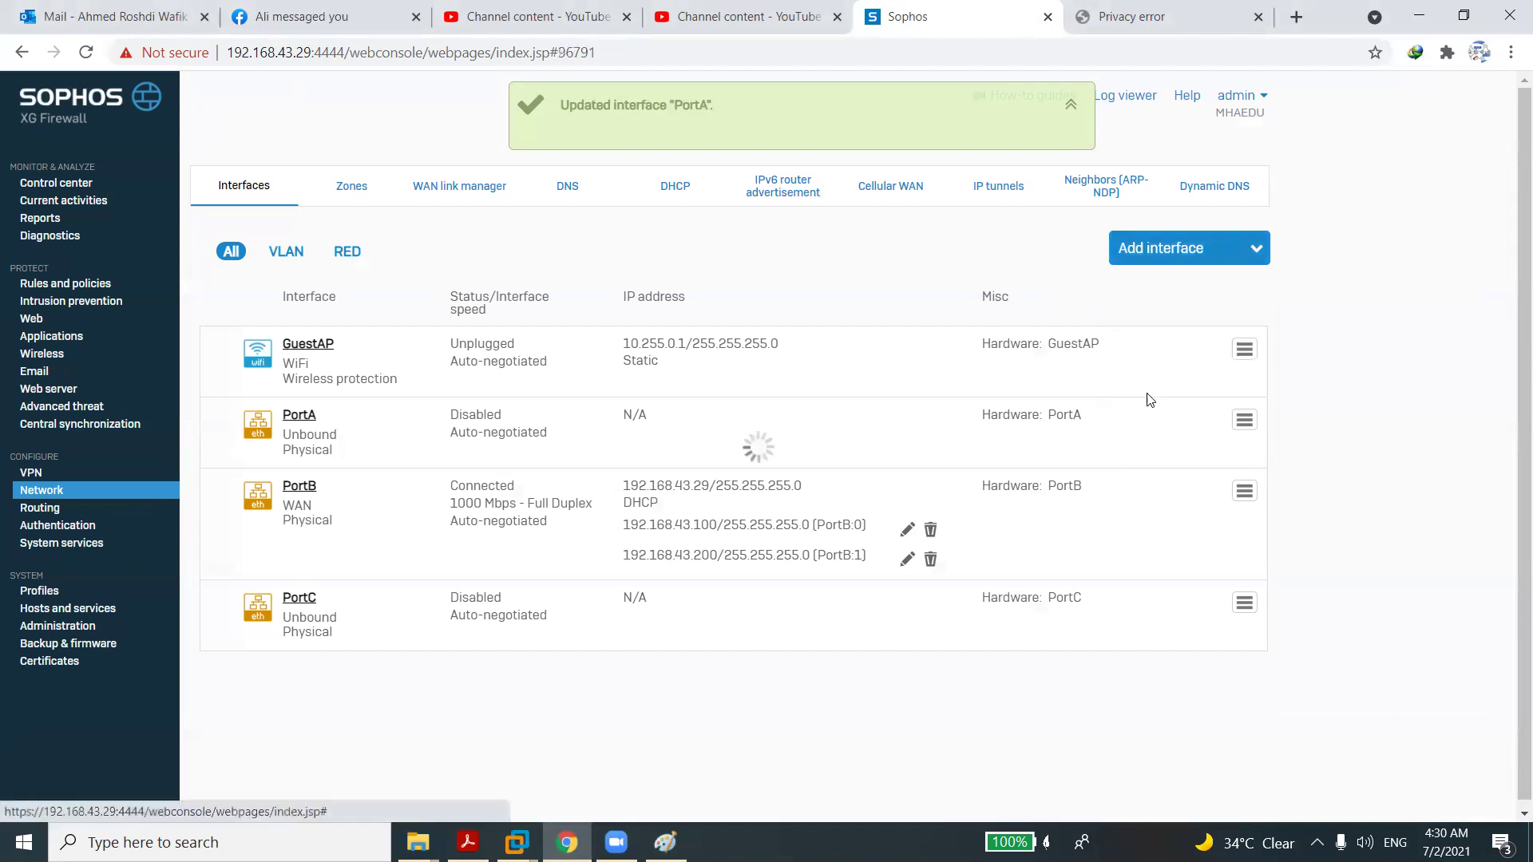
left_click(648, 291)
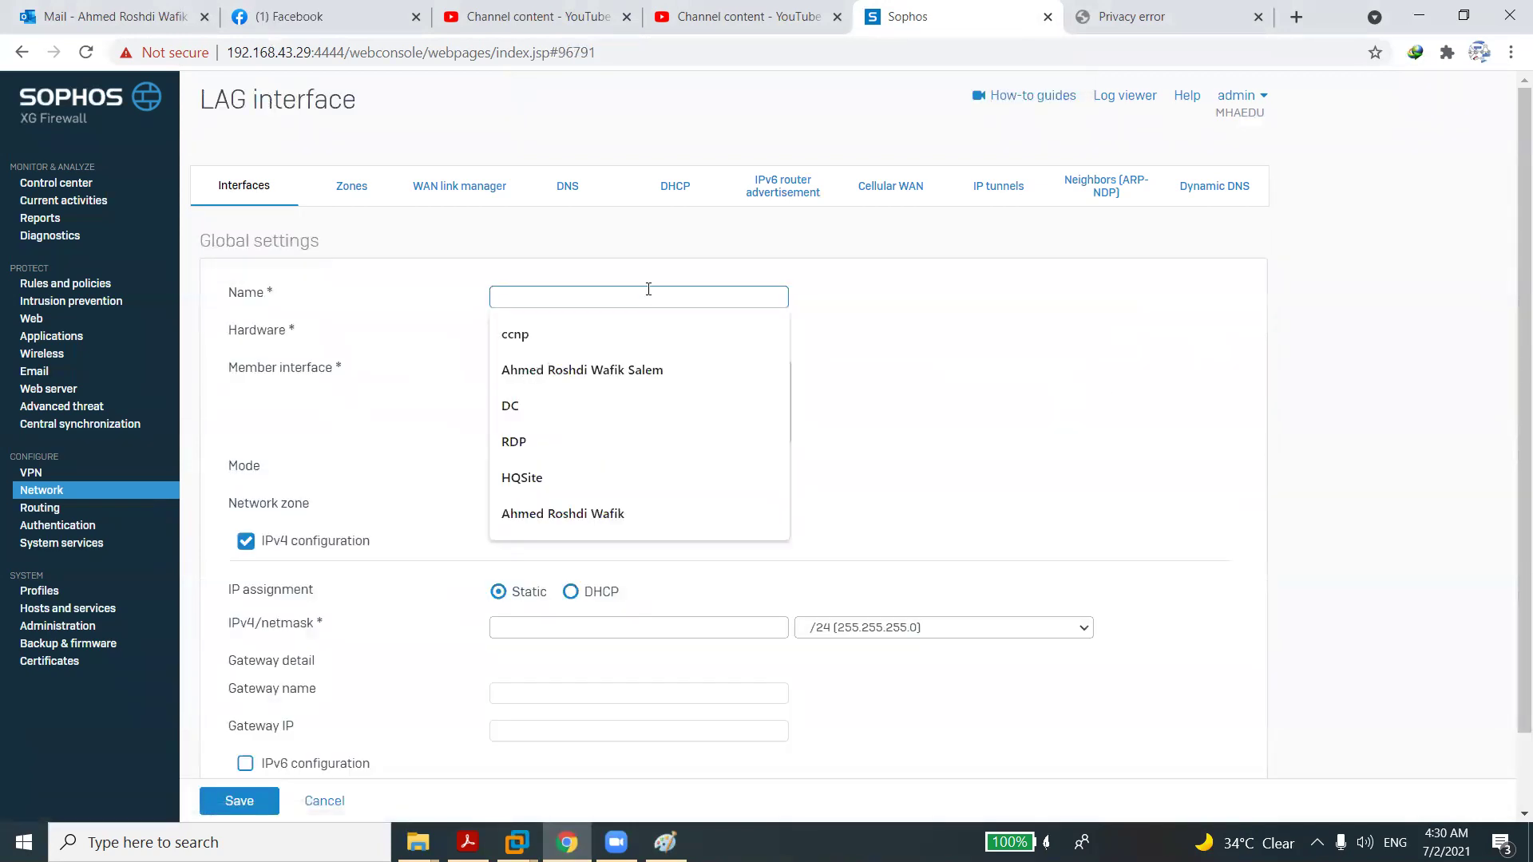
type("LA")
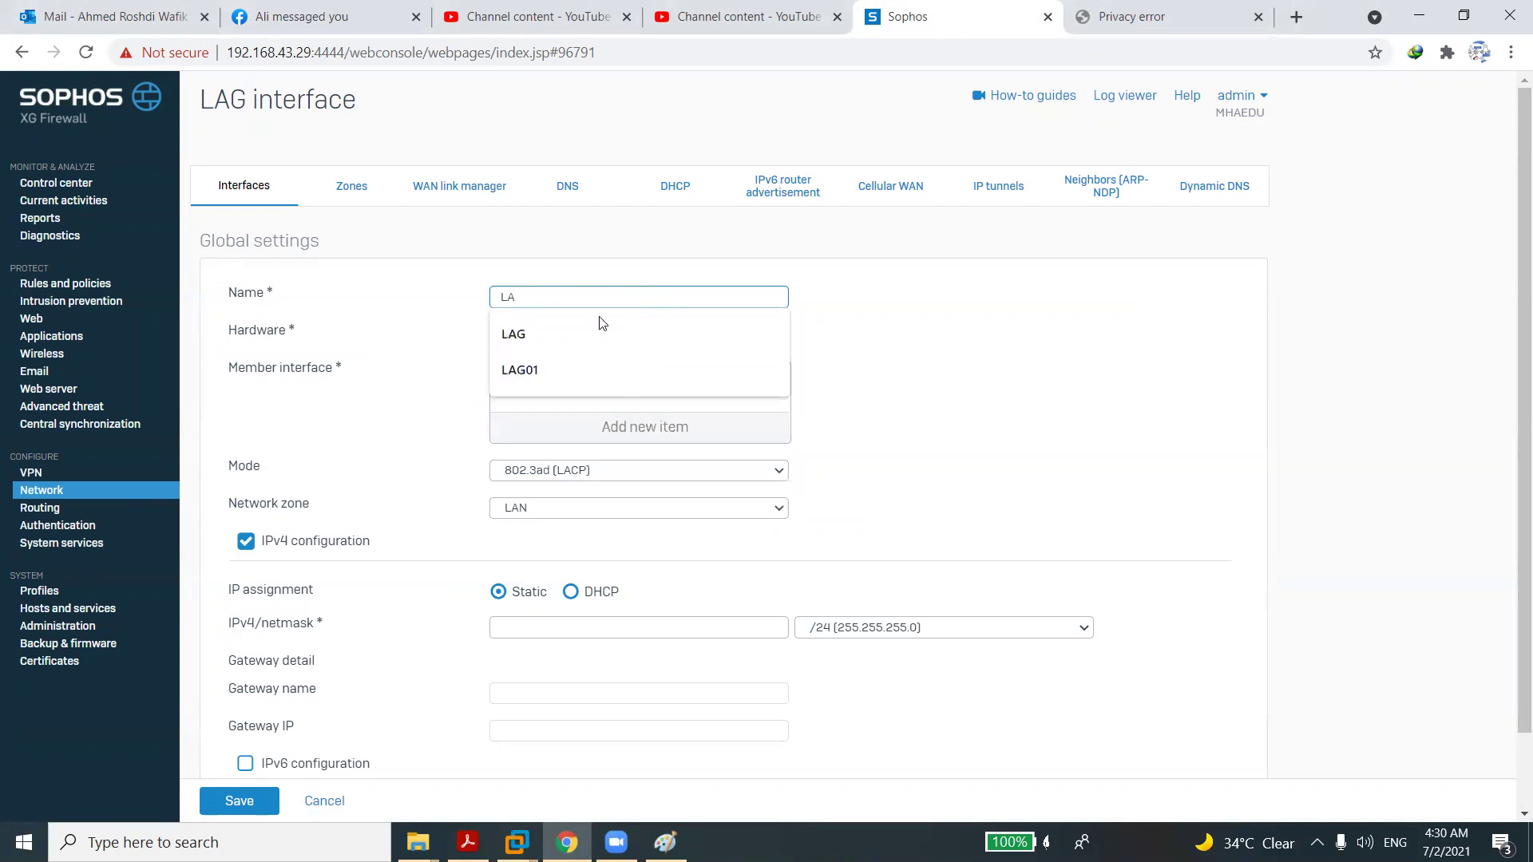
left_click(557, 372)
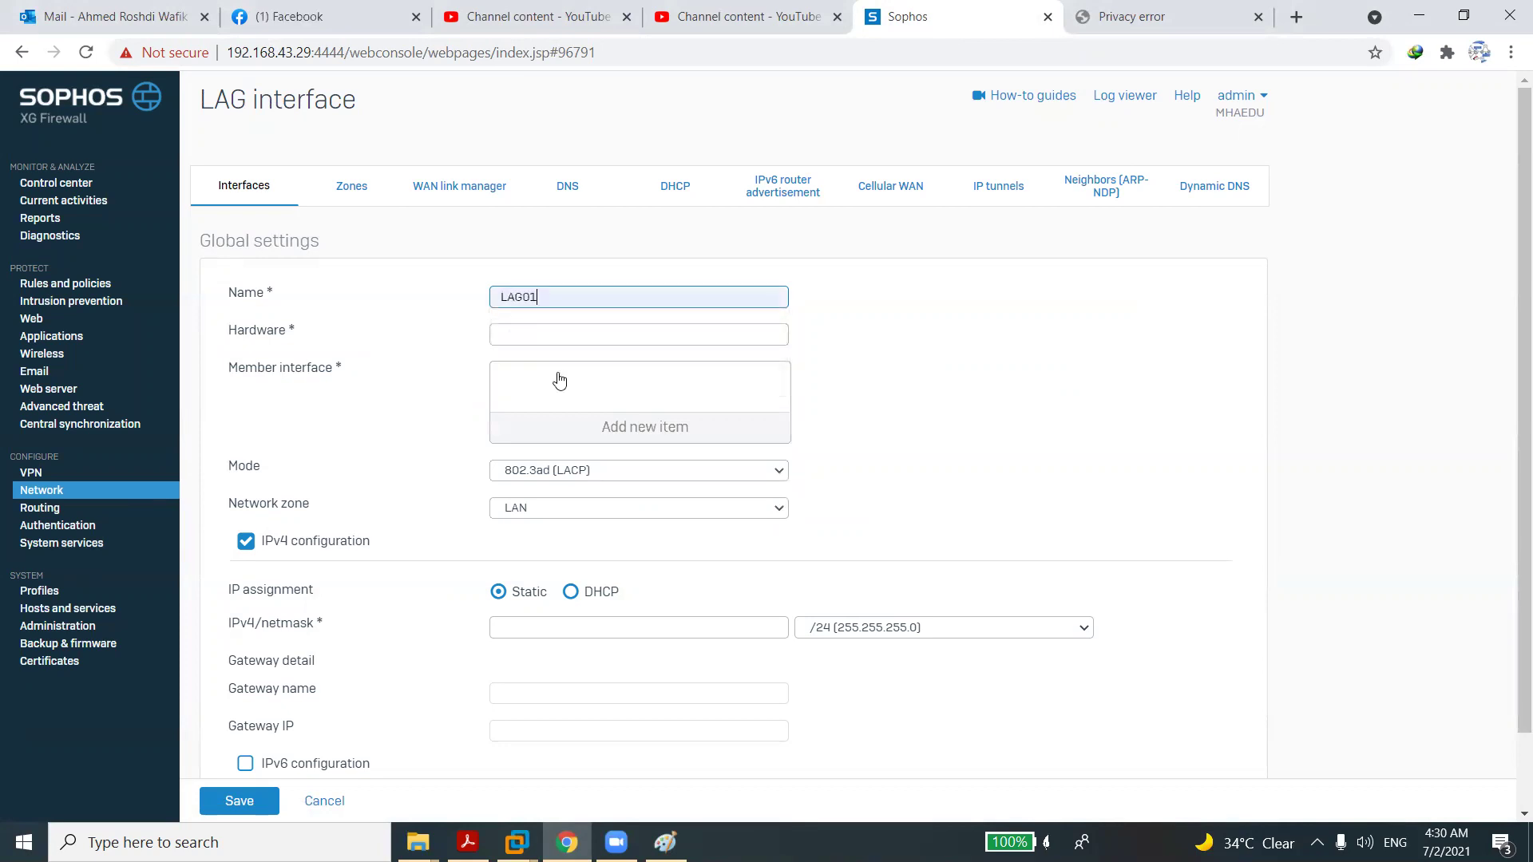
left_click(568, 435)
left_click(511, 486)
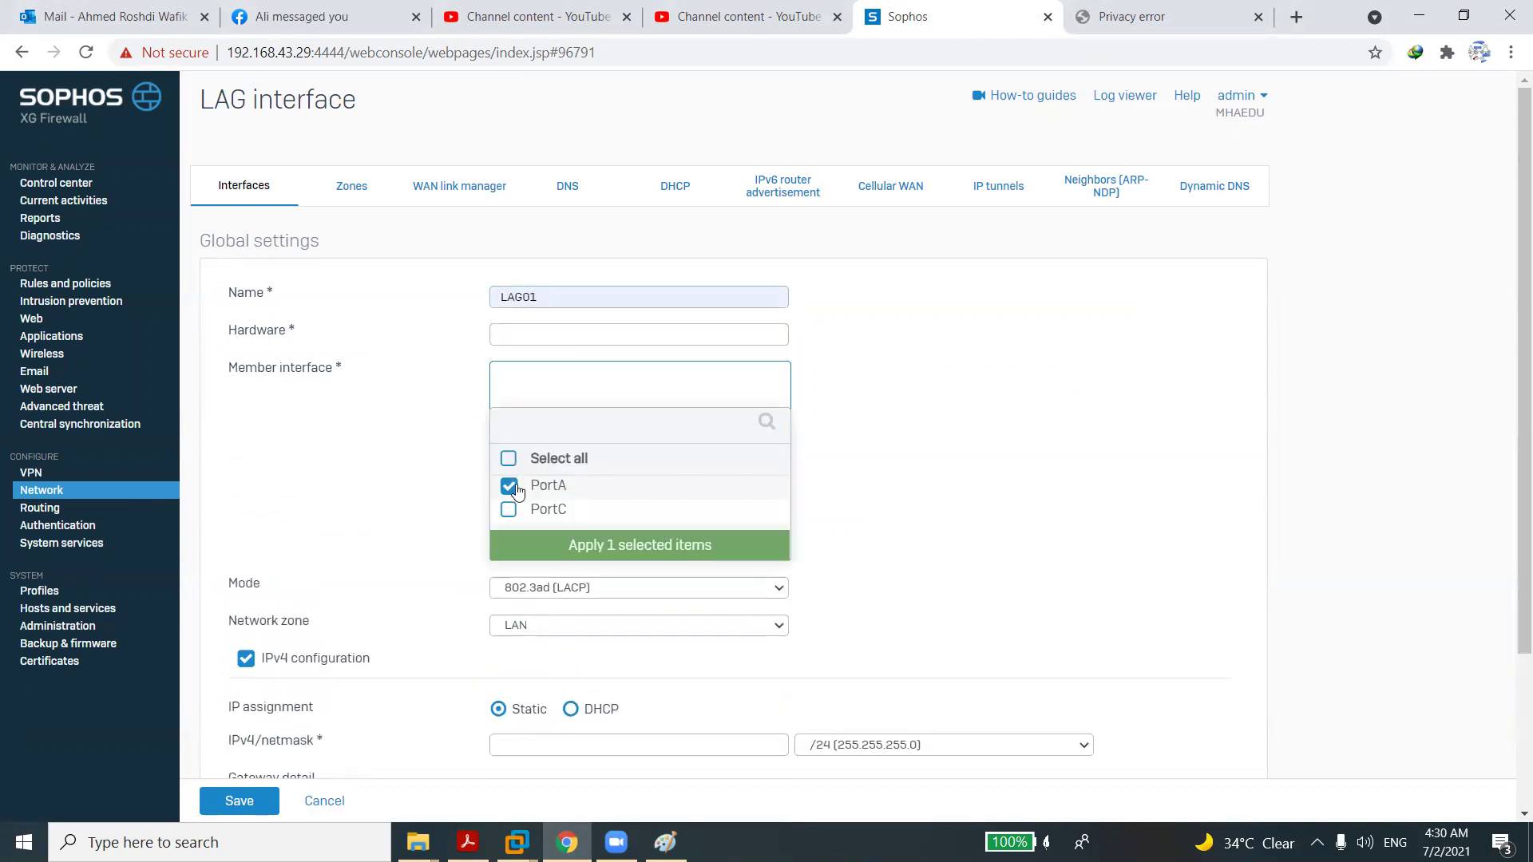
left_click(512, 511)
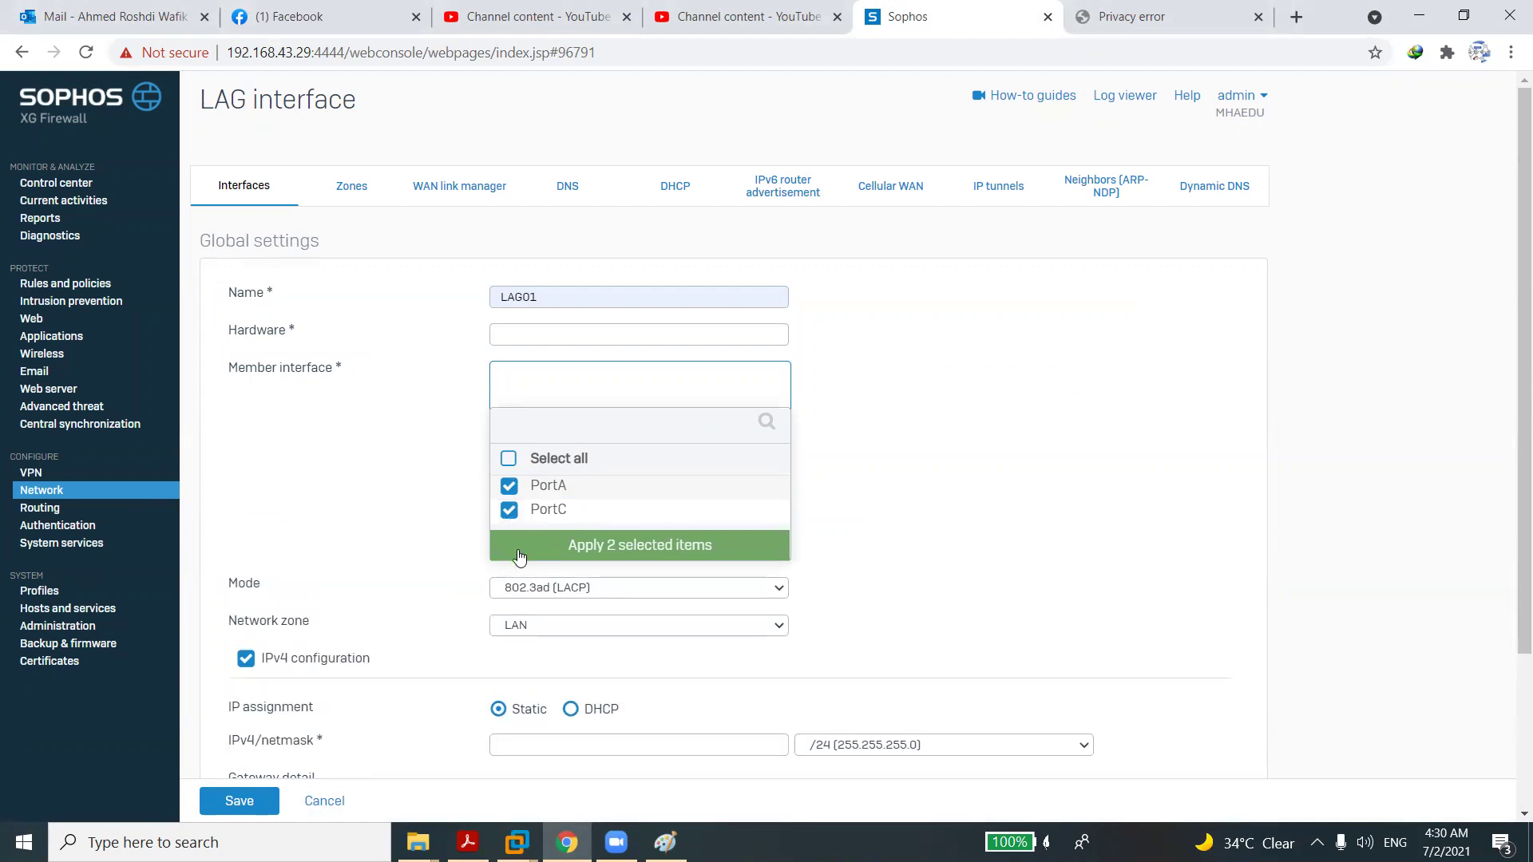
left_click(518, 551)
Keep 802.3ad (LACP) mode and LAN zone, set IPv4 192.168.1.1, and save LAG01.
left_click(573, 479)
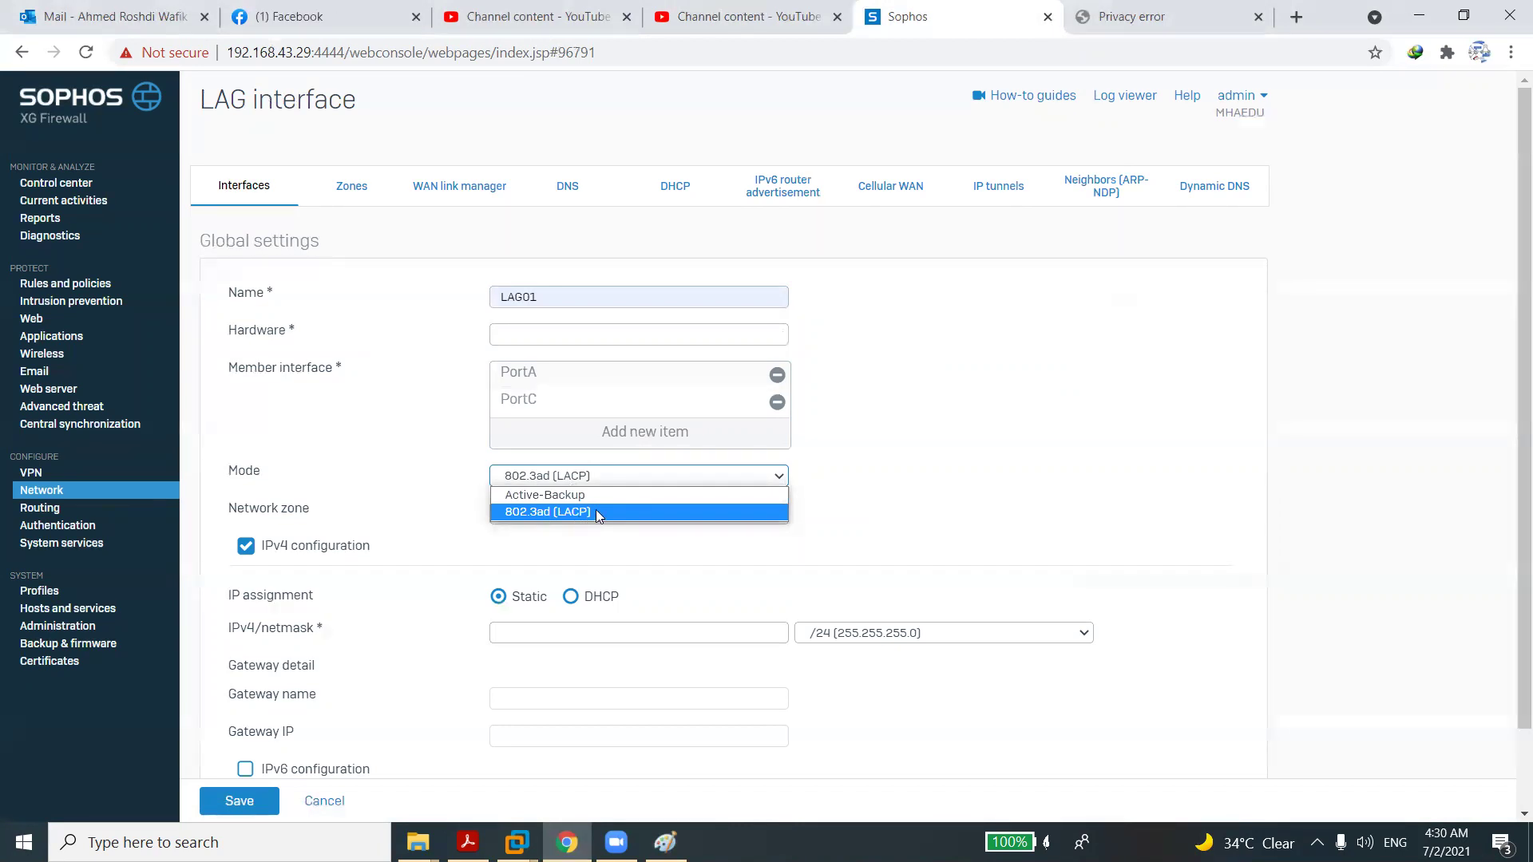
left_click(595, 512)
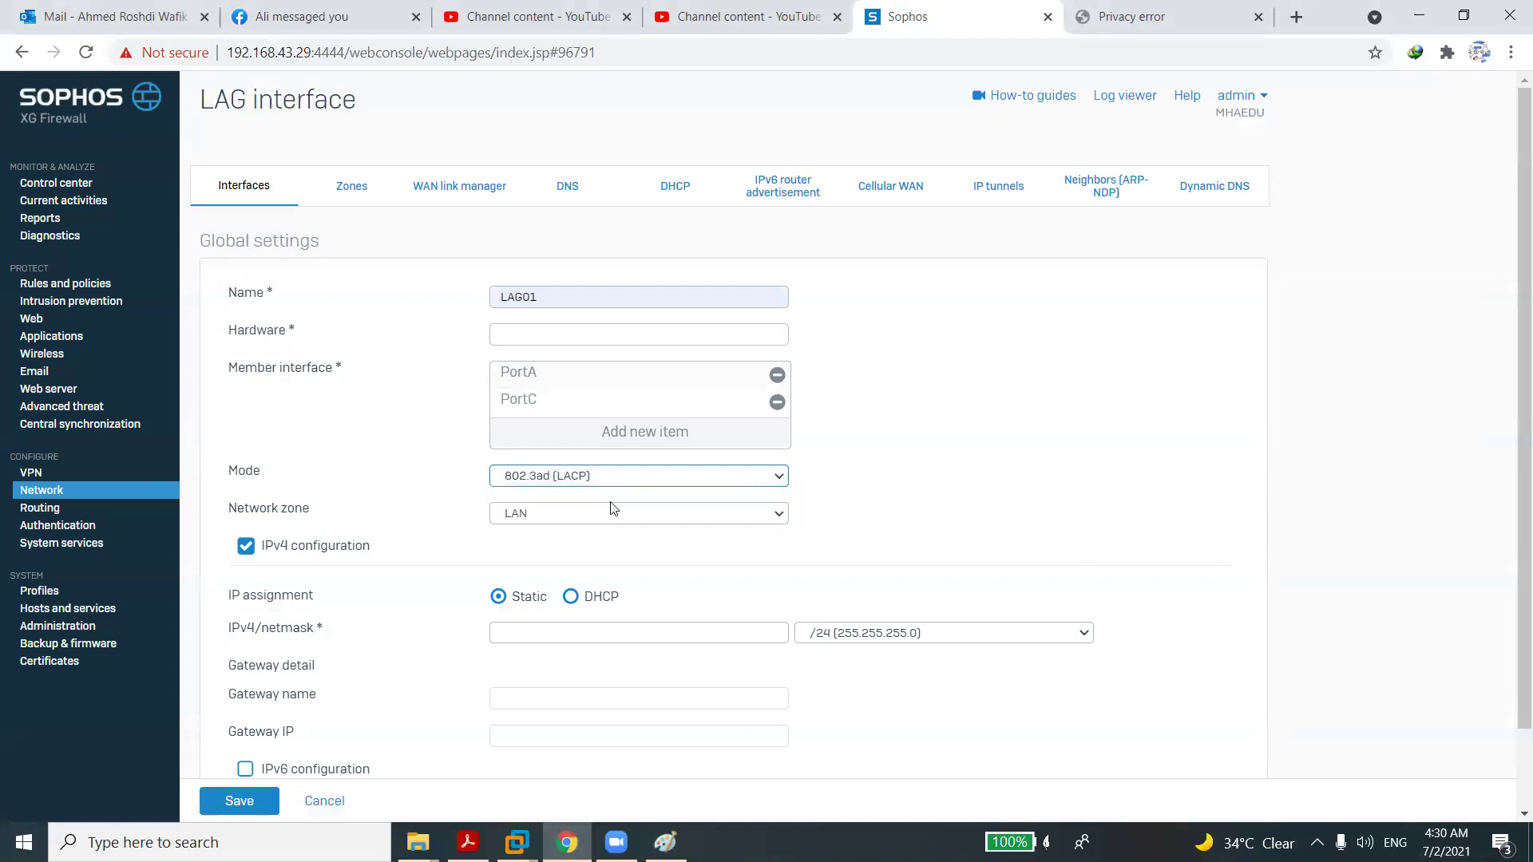
left_click(558, 513)
left_click(557, 513)
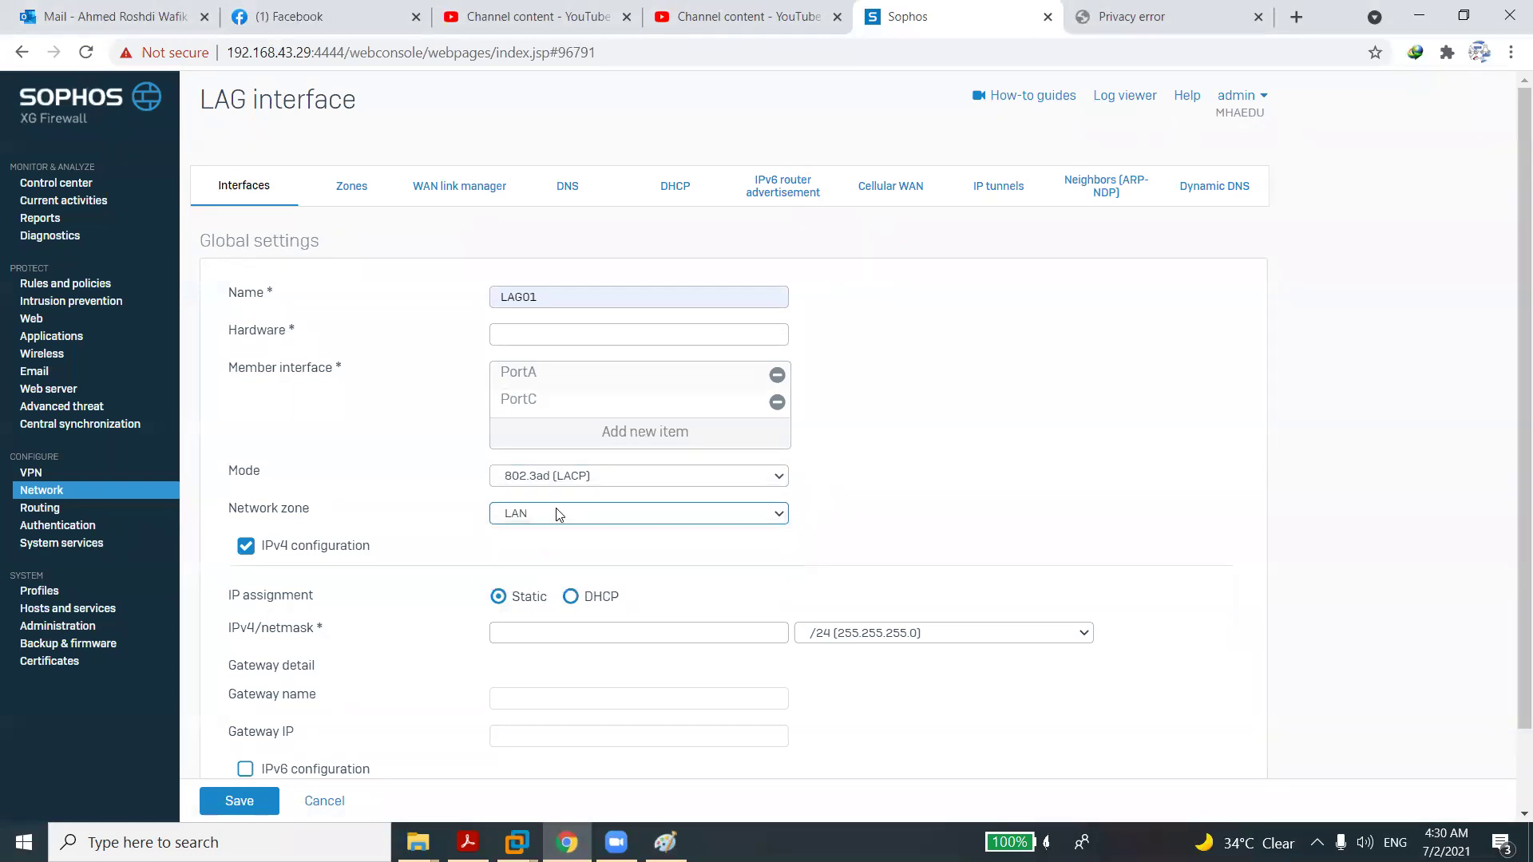
left_click(544, 622)
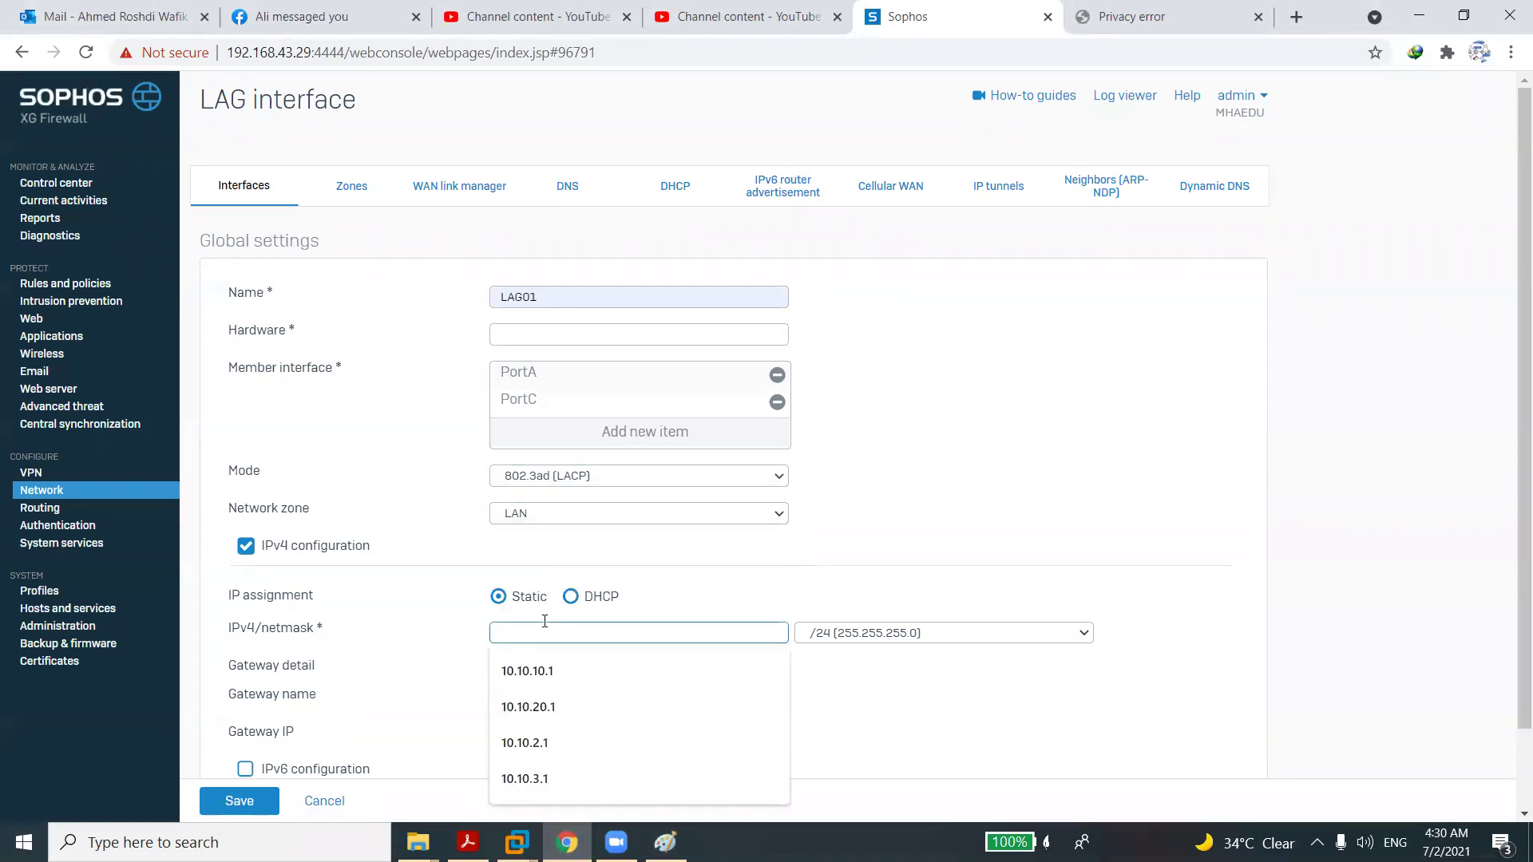
type("192")
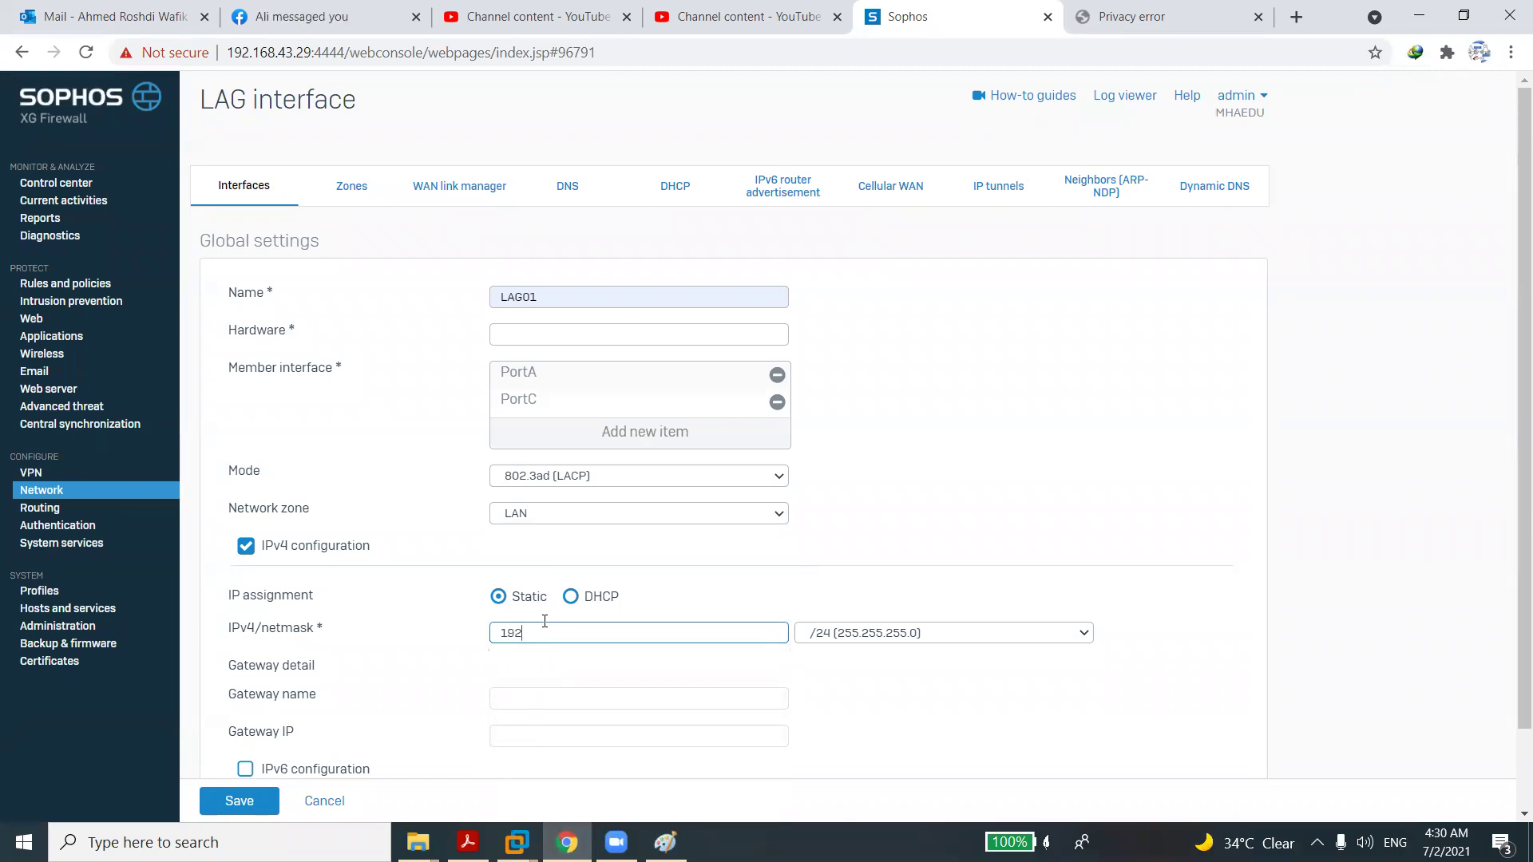
key("BackSpace")
key("BackSpace")
type("19")
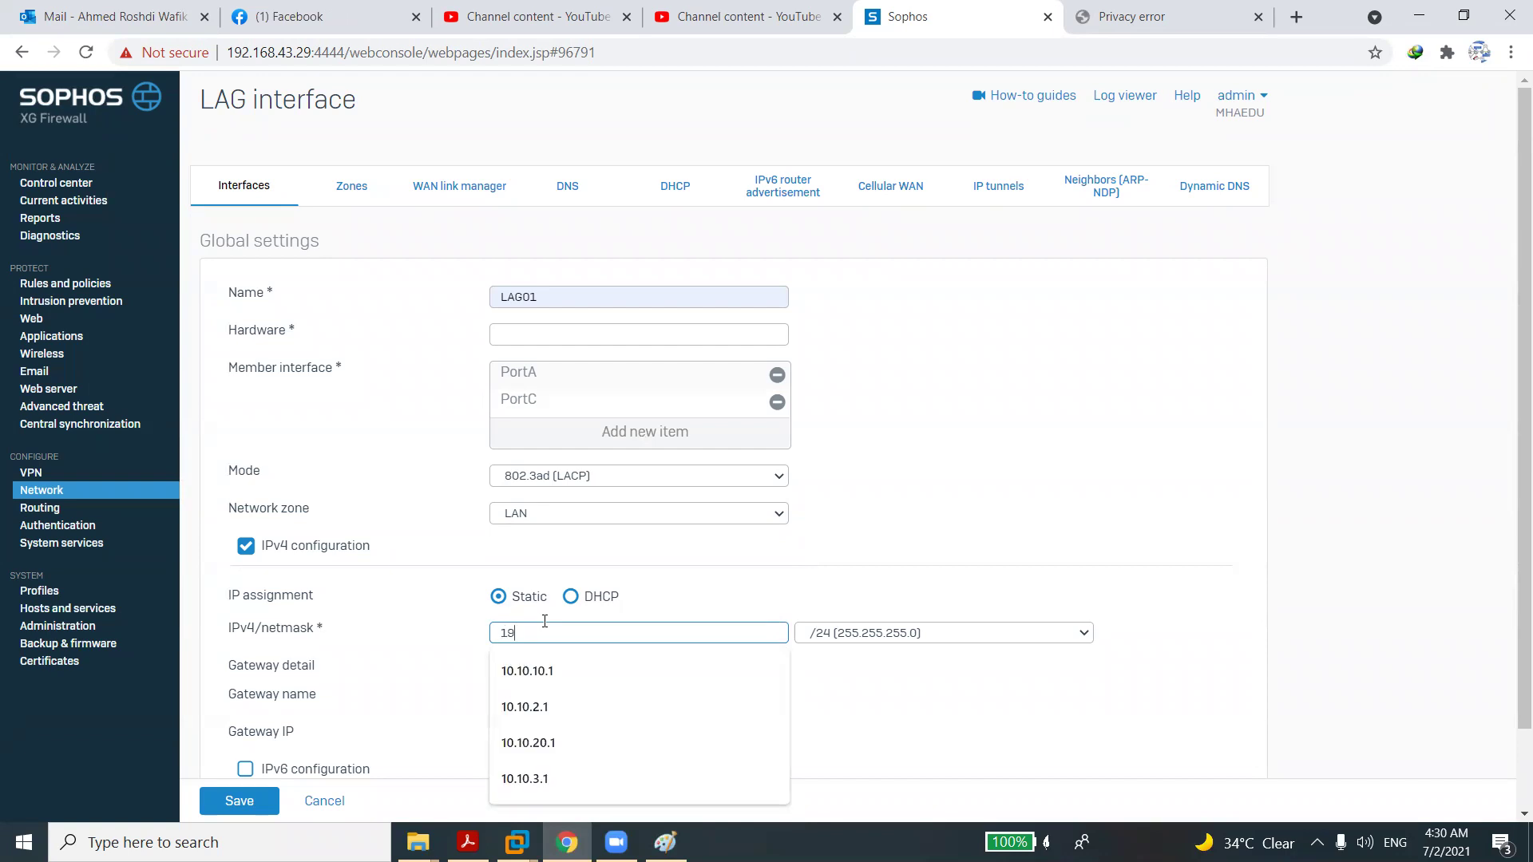
type("2.16")
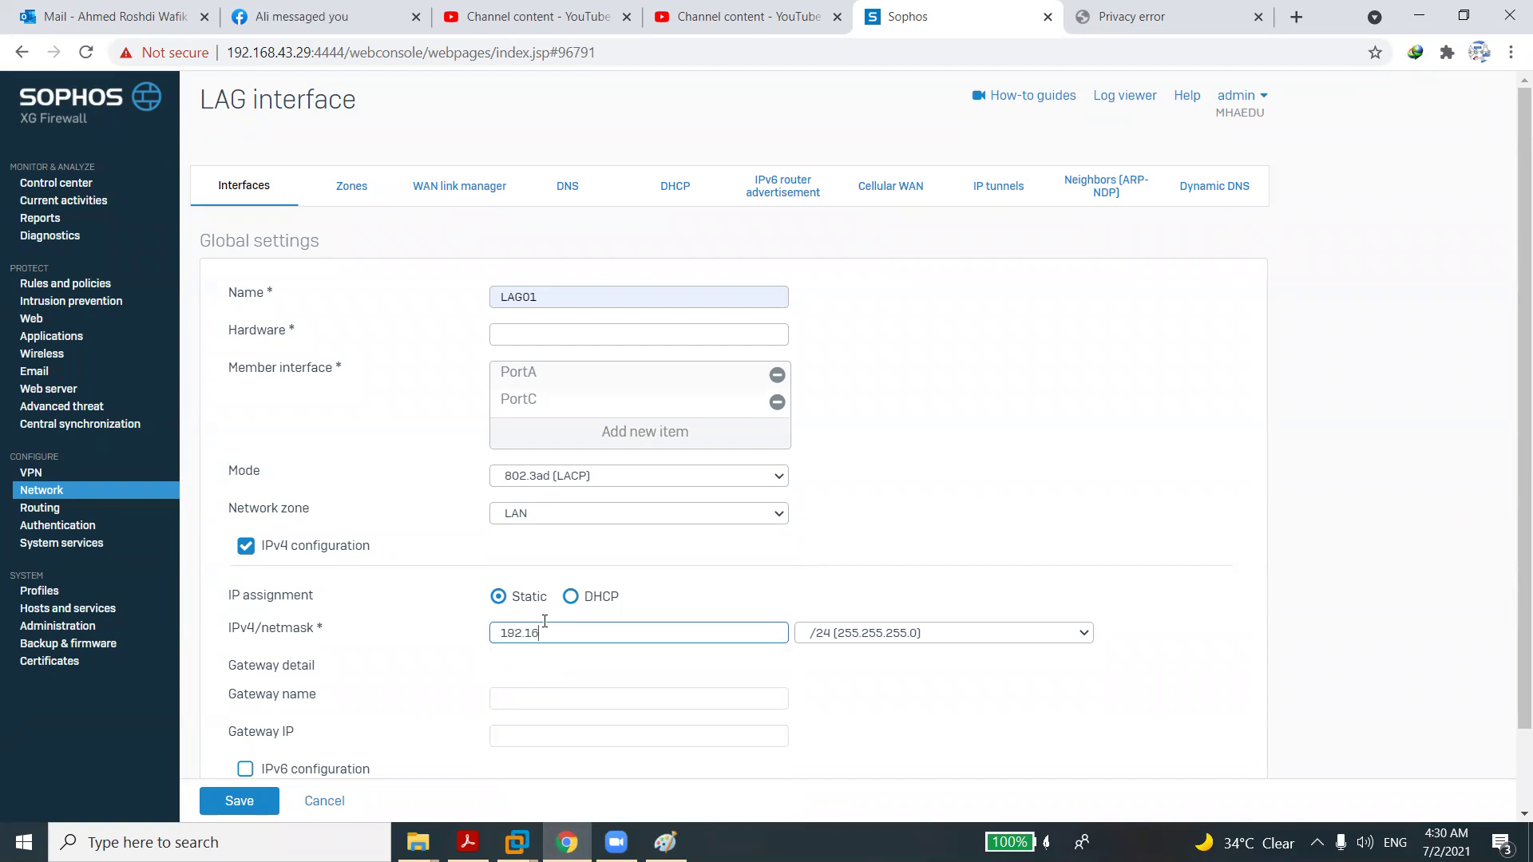
type("8.1.1")
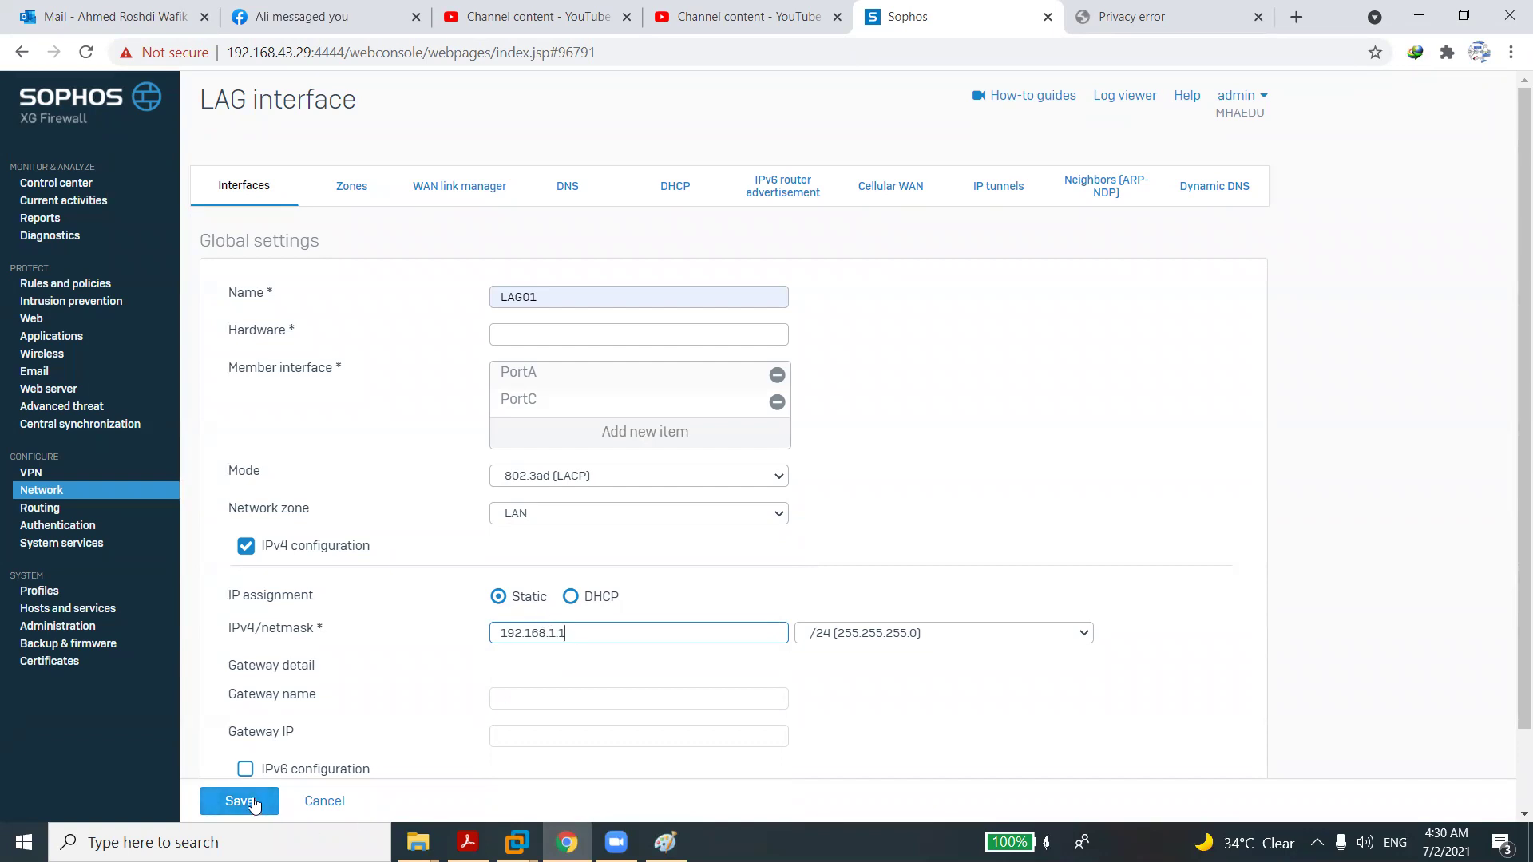
left_click(252, 799)
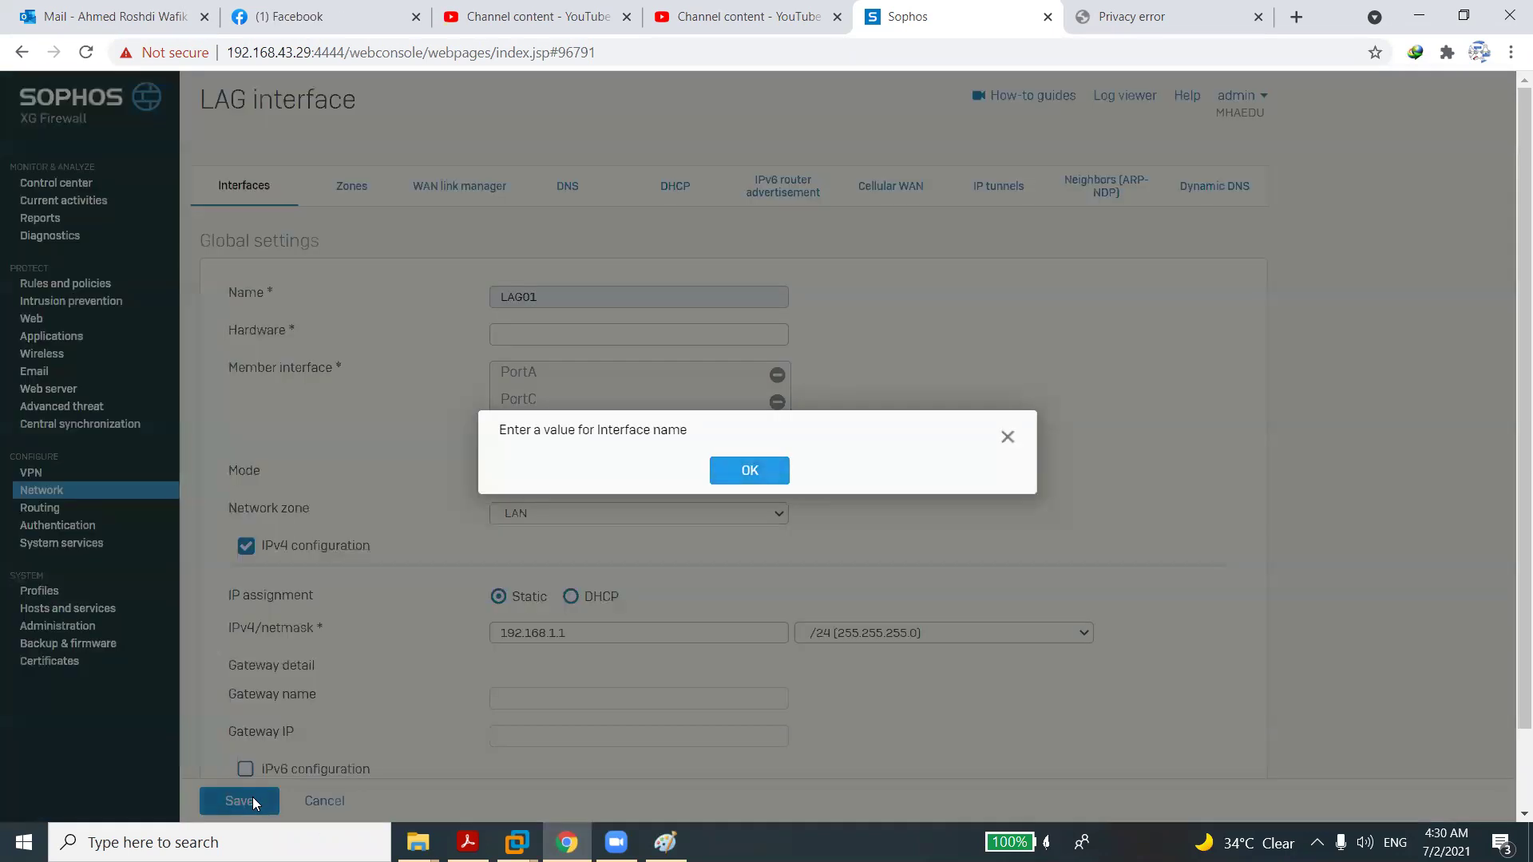
left_click(750, 471)
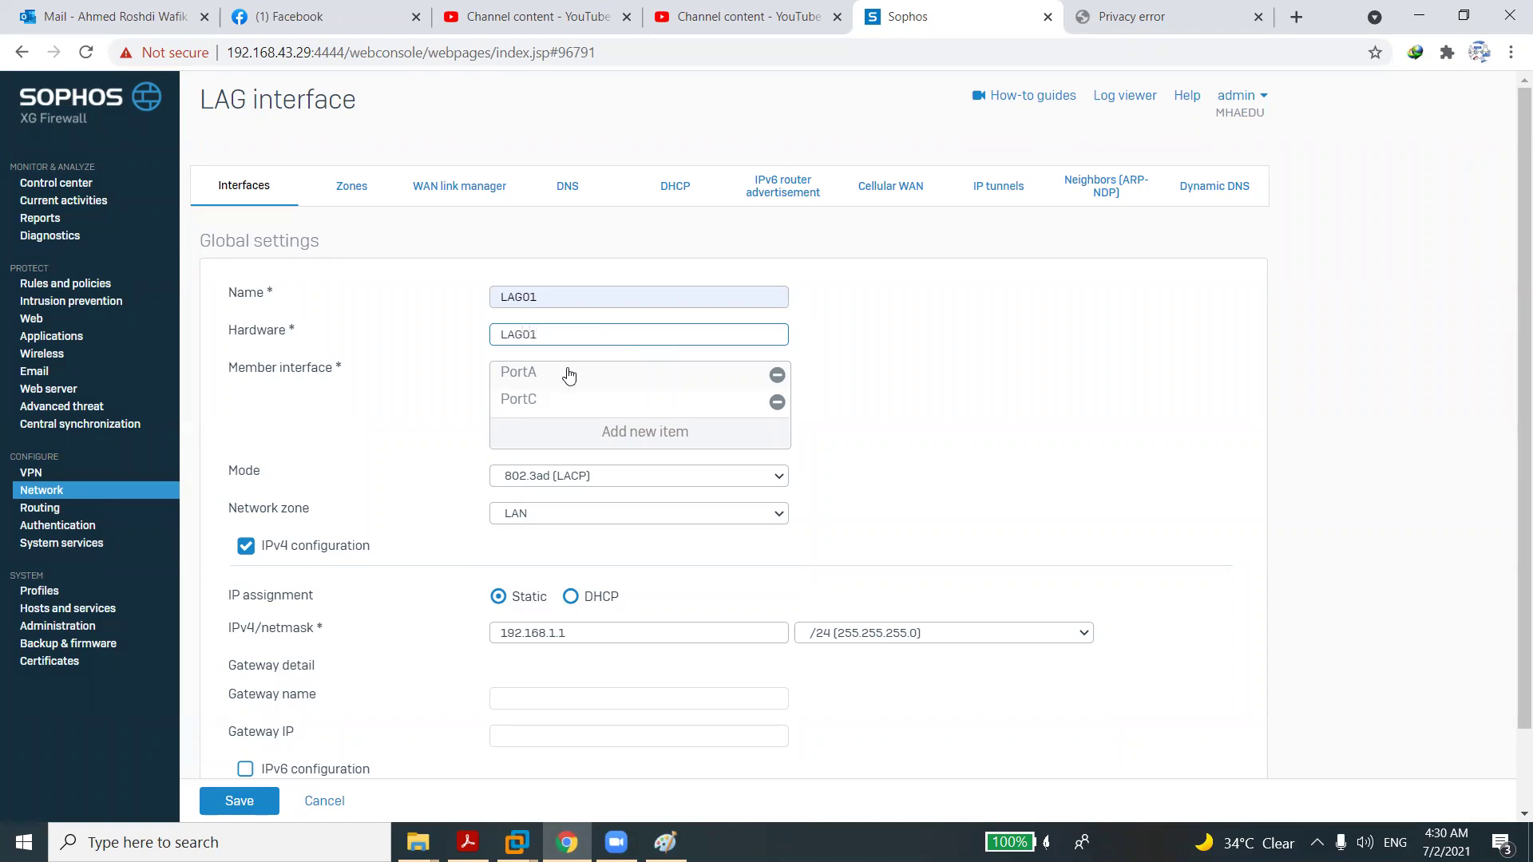
left_click(233, 803)
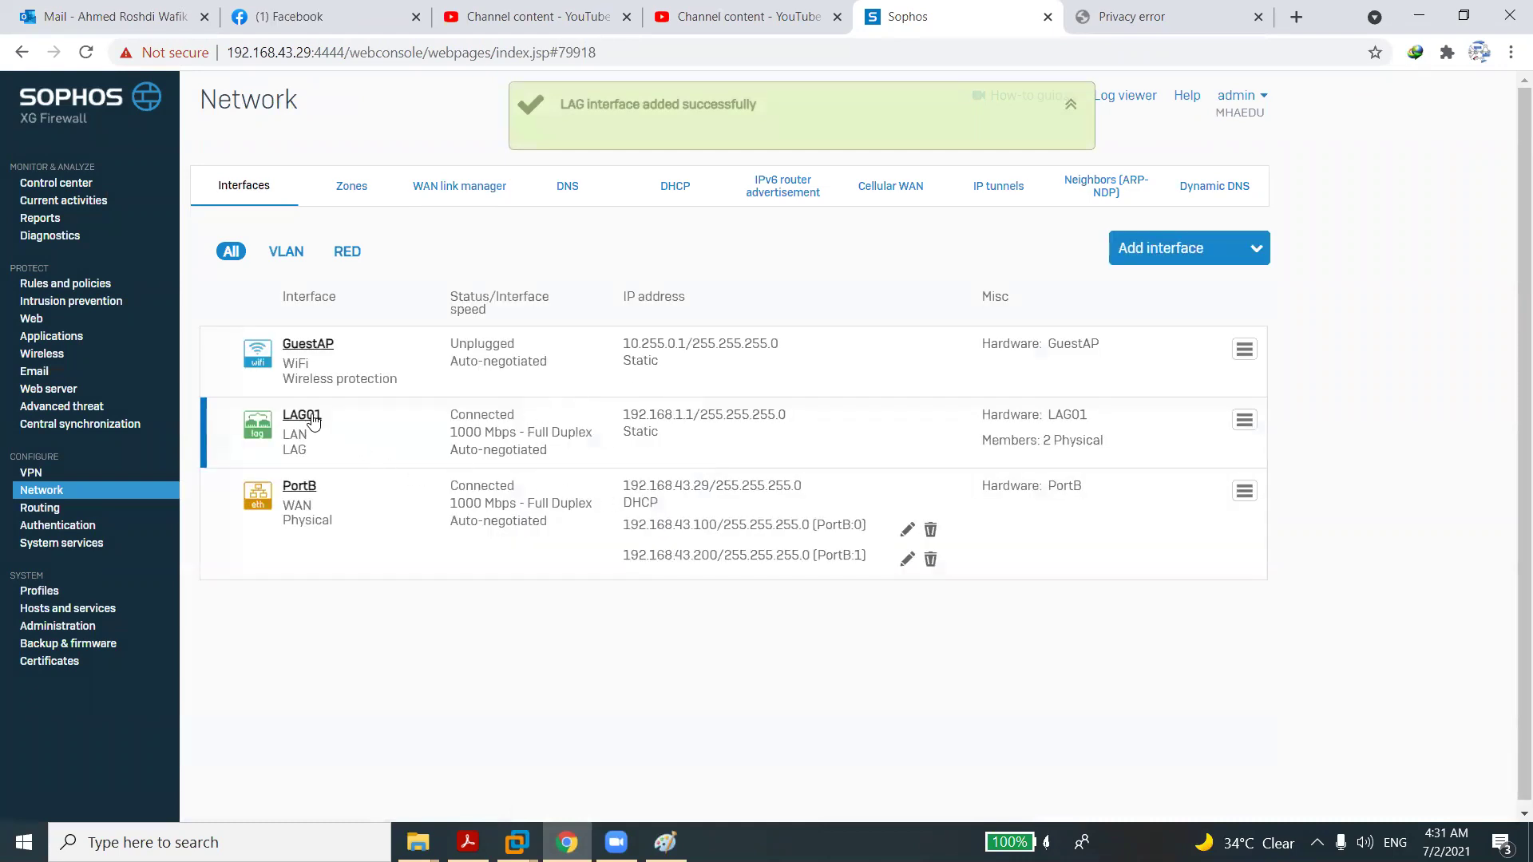
Add VLAN 'IT' on LAG01 with VLAN ID 10 and IPv4 10.10.10.1, and save it.
left_click(1246, 249)
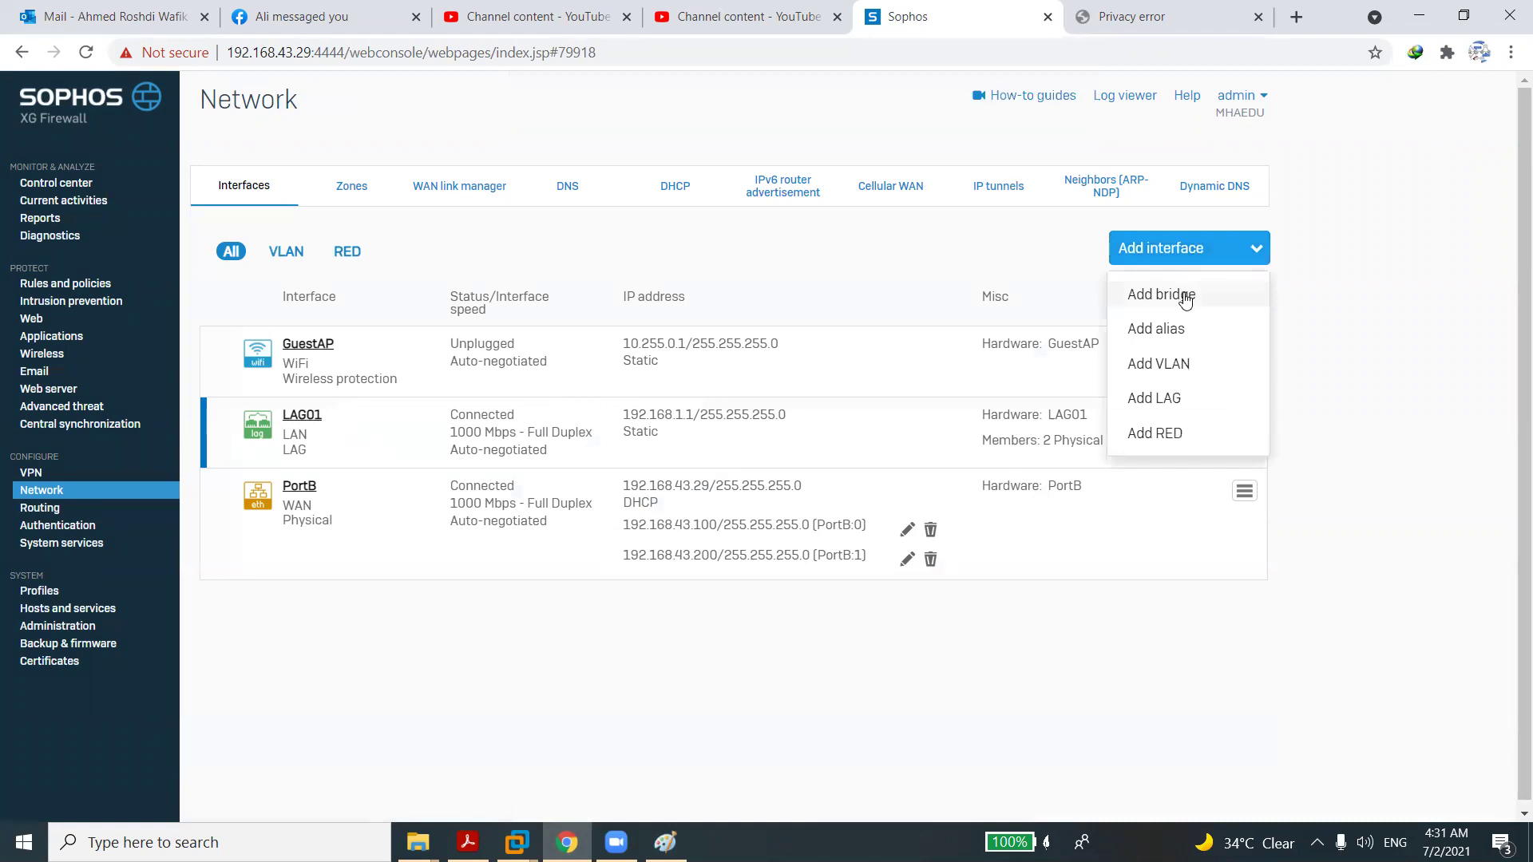
left_click(1175, 361)
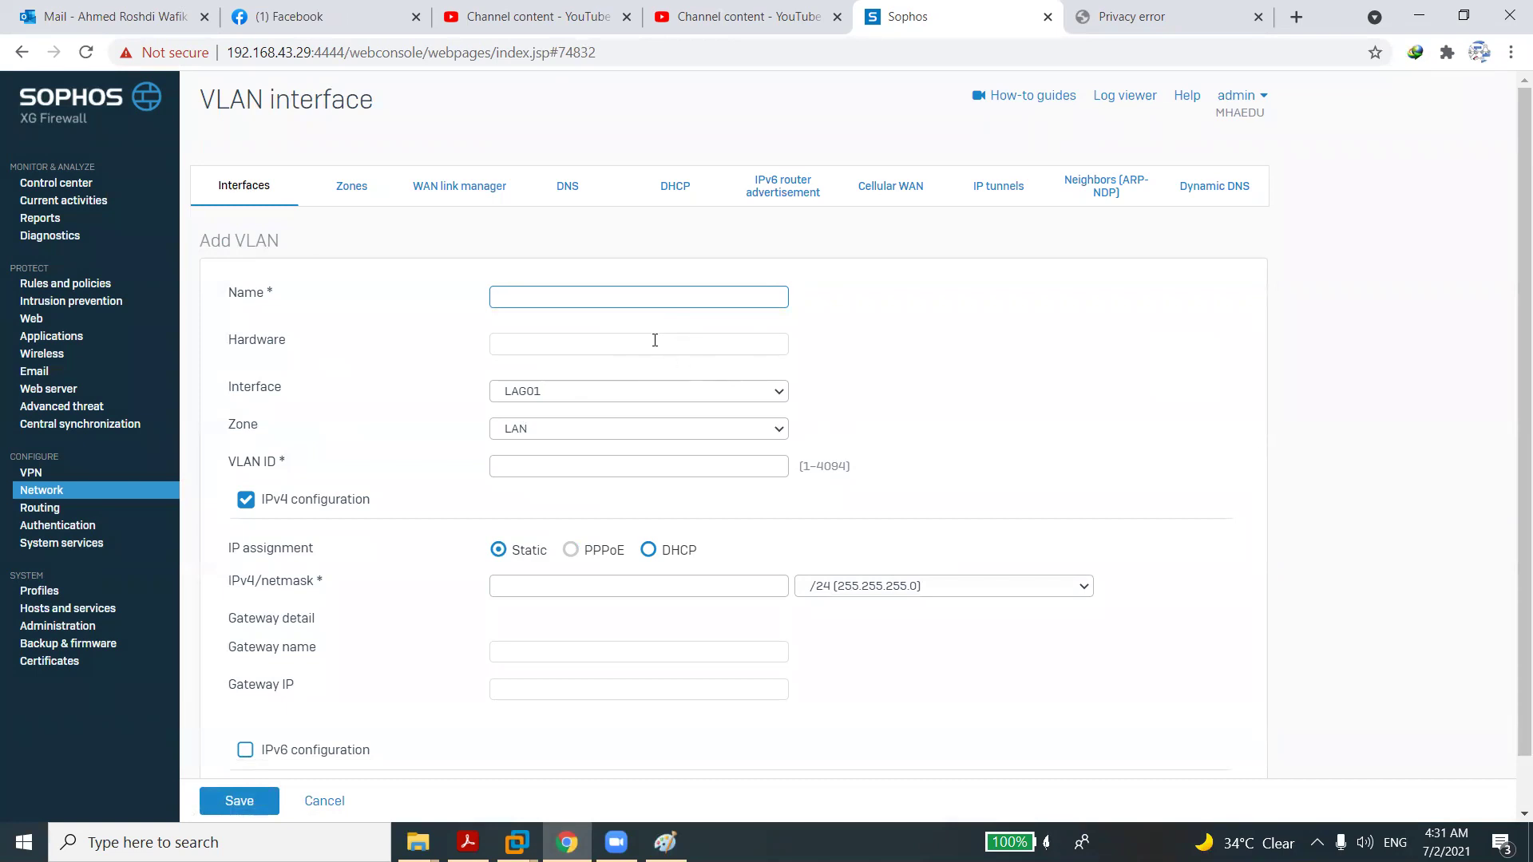
left_click(549, 303)
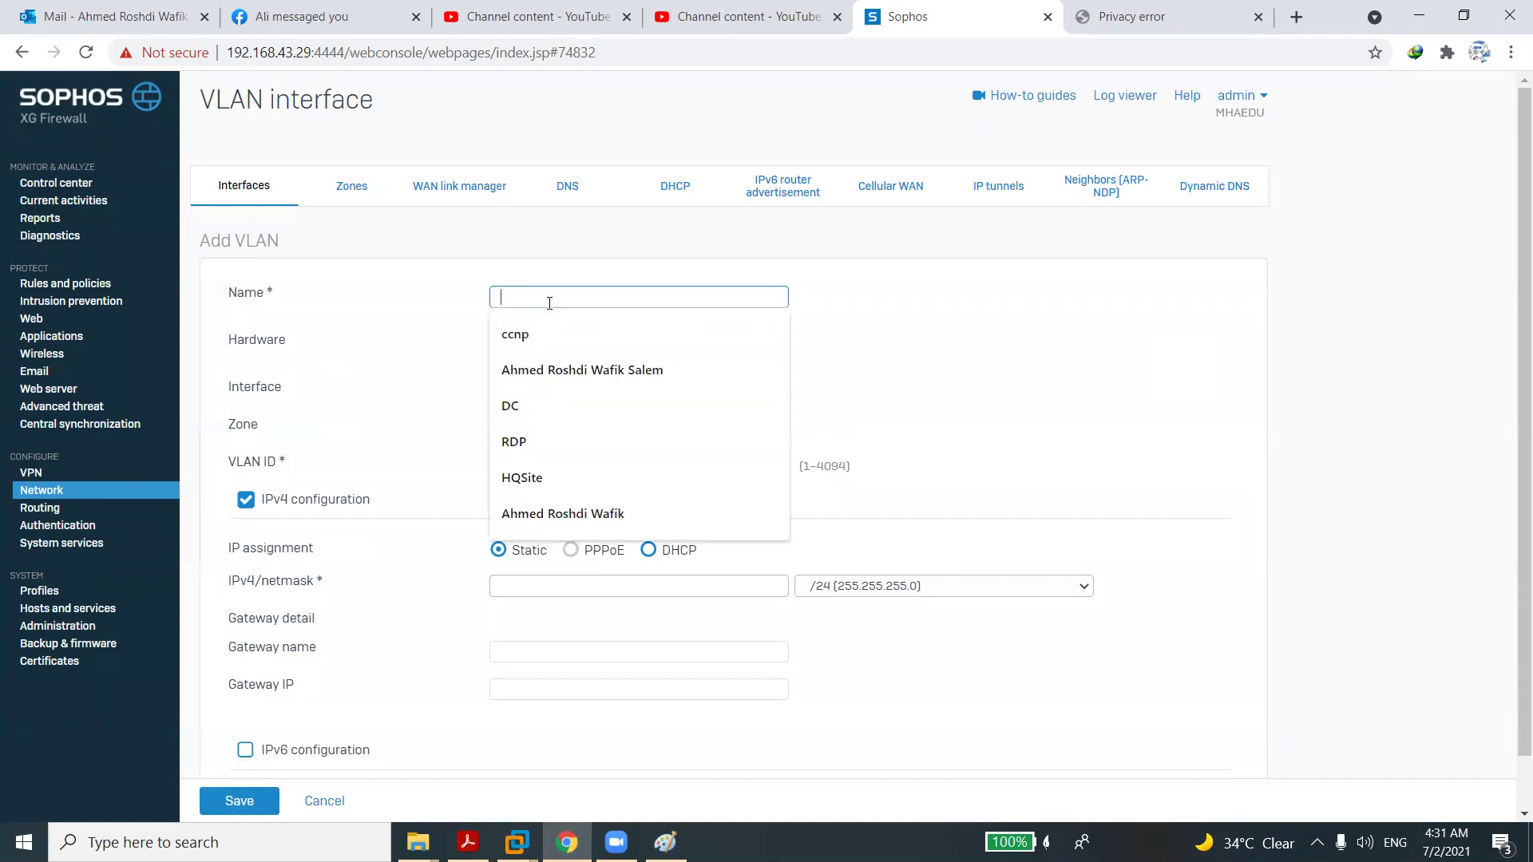
type("IT")
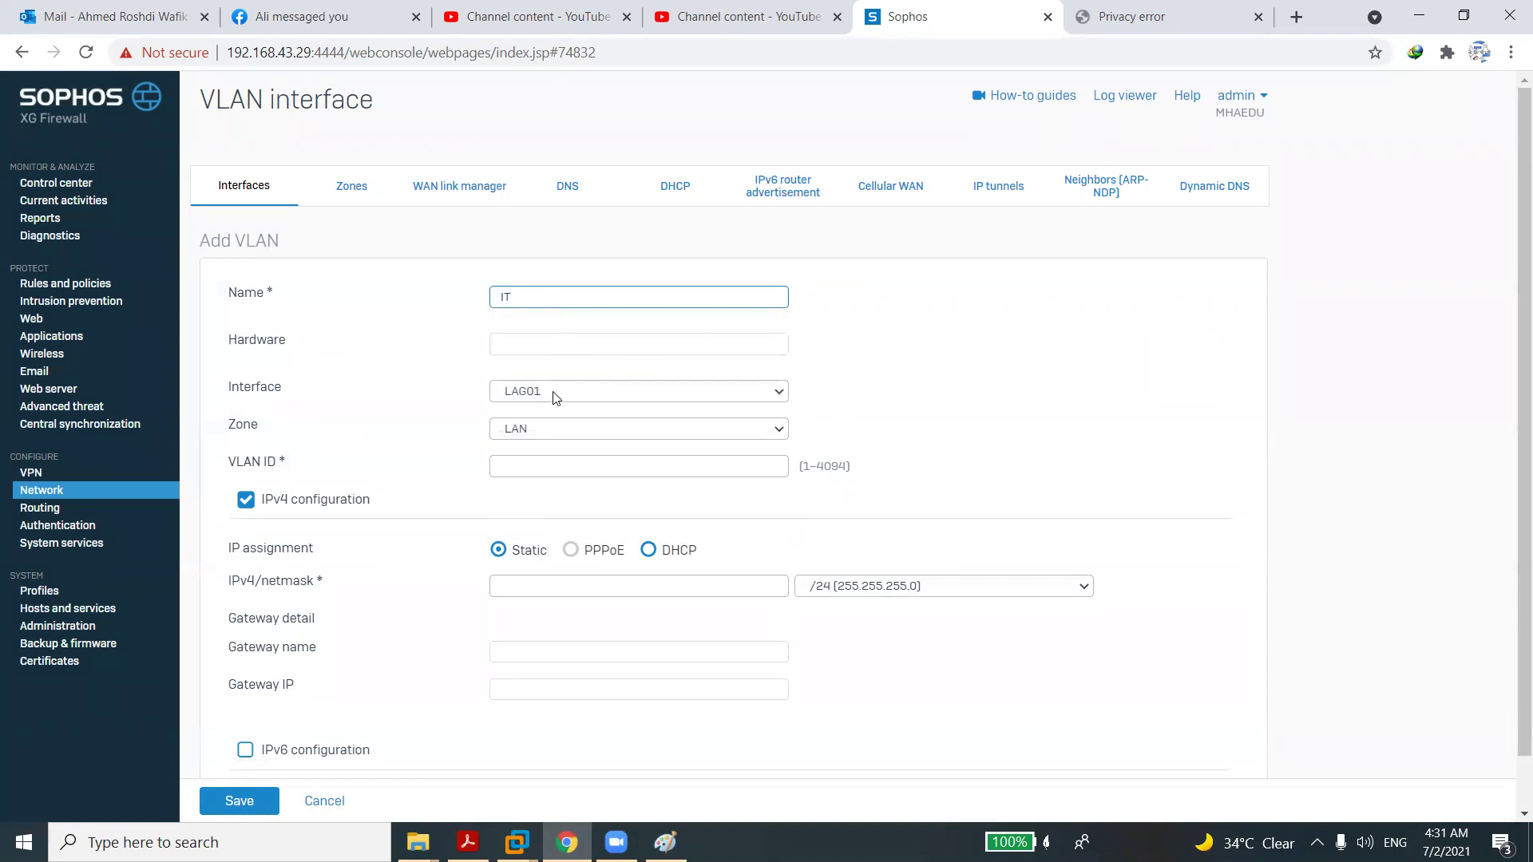
left_click(540, 466)
left_click(522, 504)
left_click(524, 583)
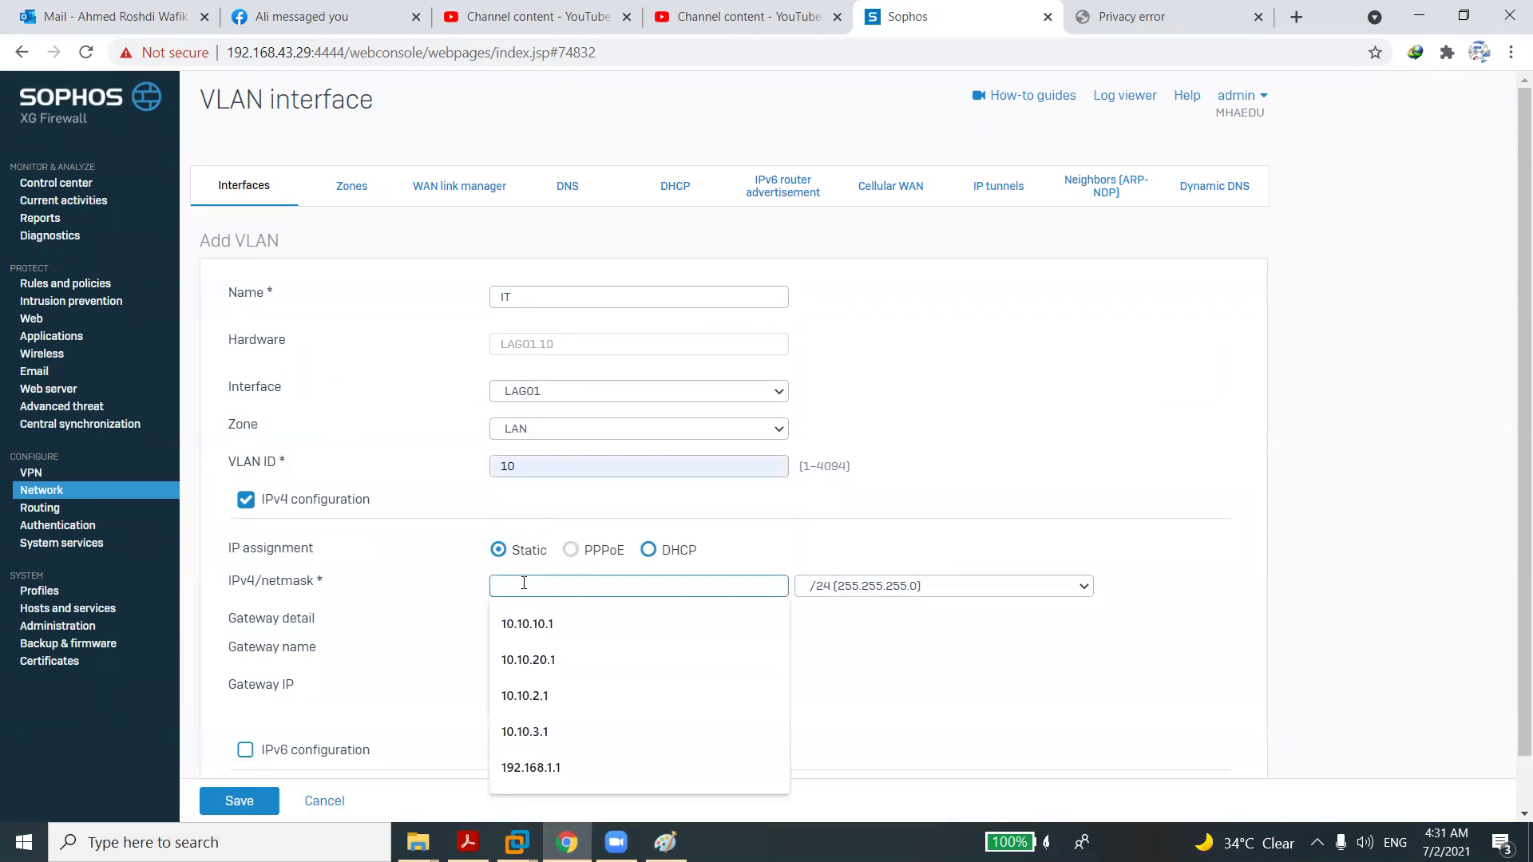
left_click(526, 621)
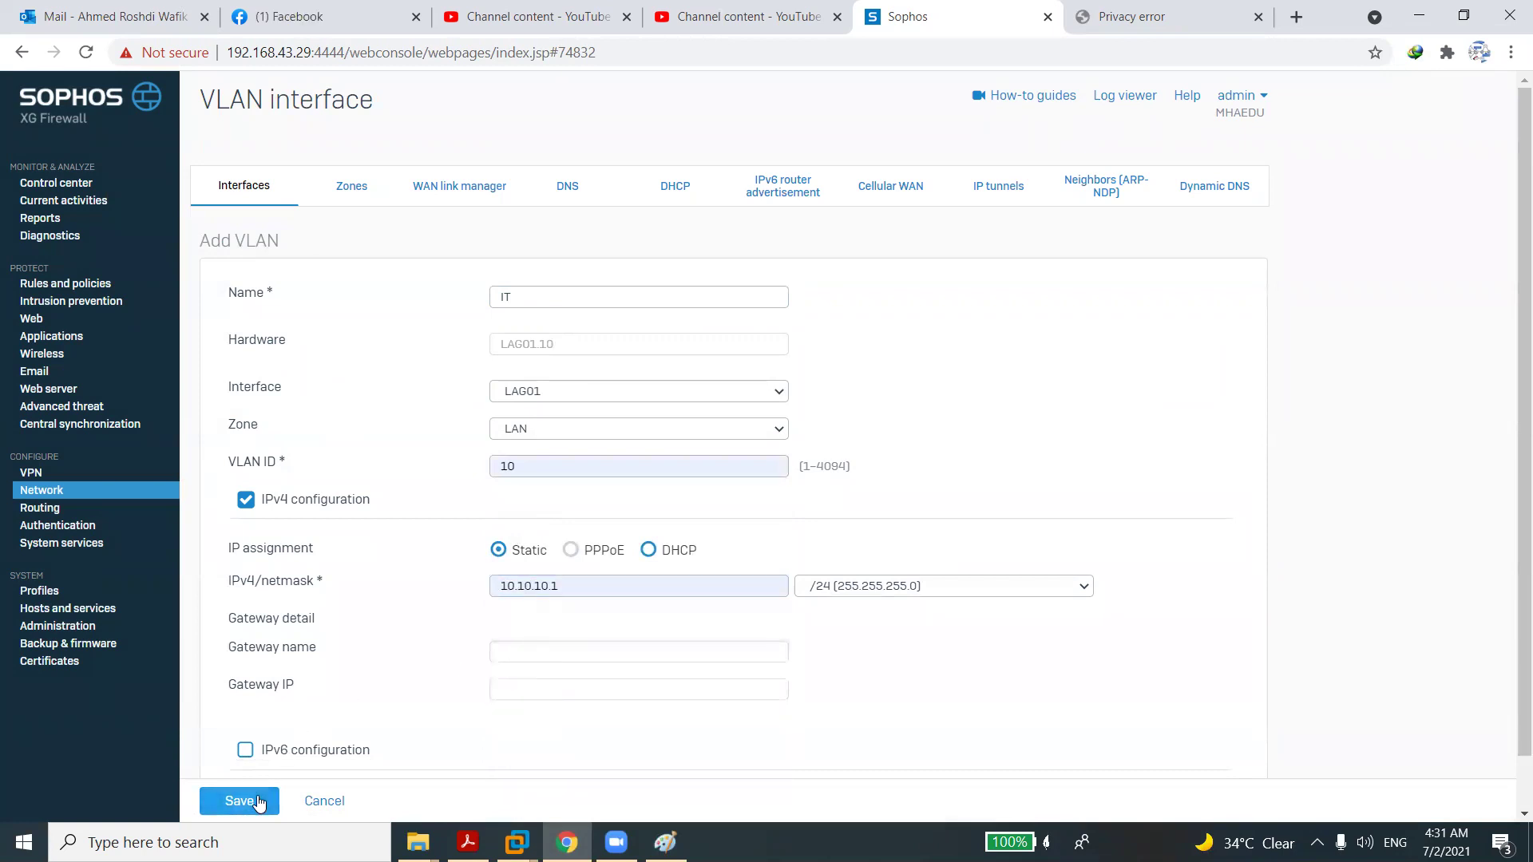
left_click(258, 804)
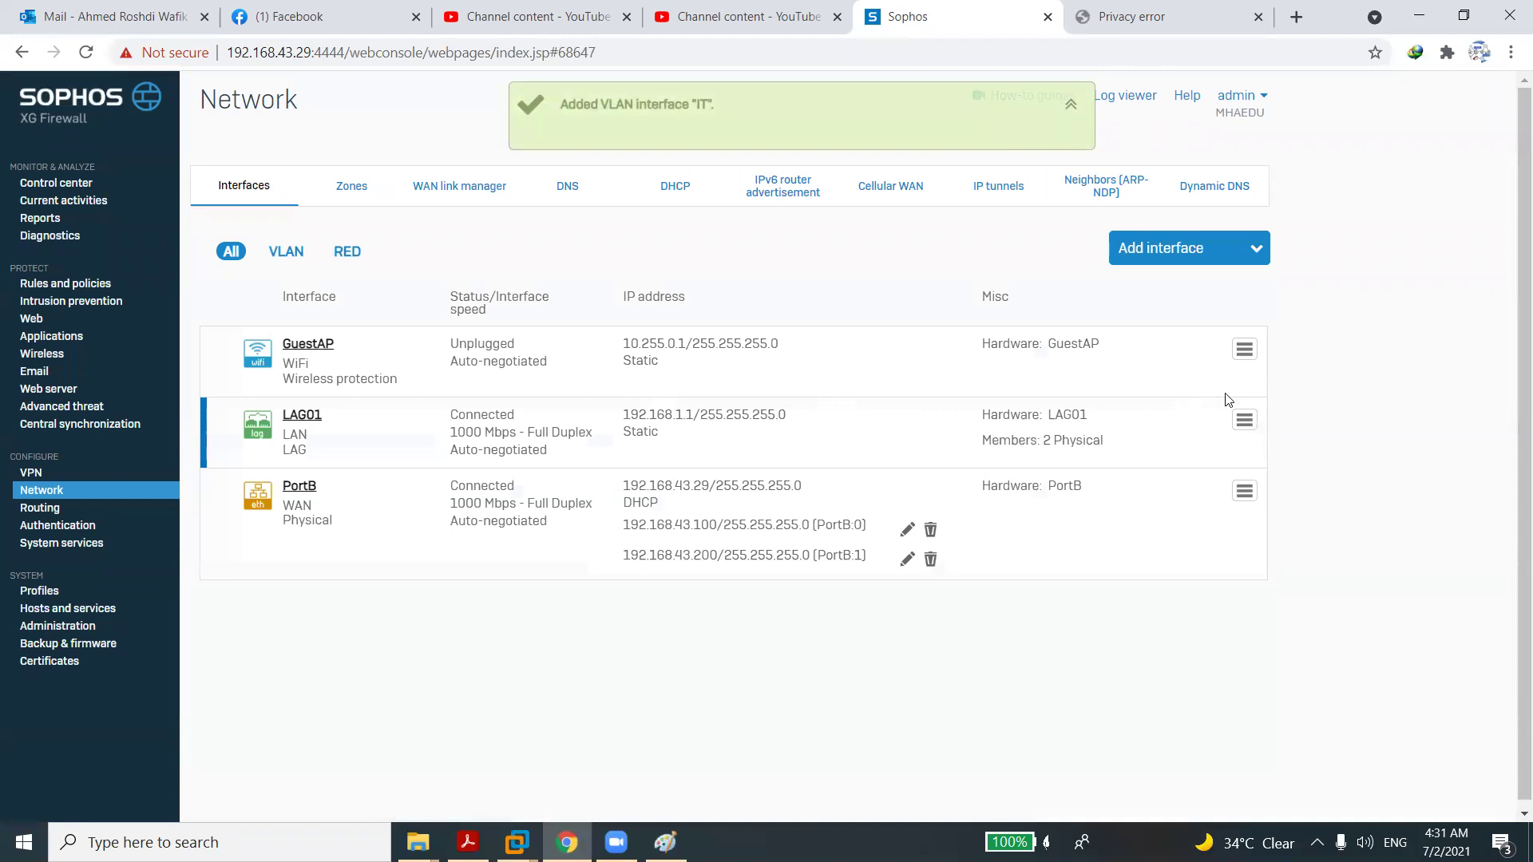
Delete the LAG01 interface from its row menu and confirm the deletion.
left_click(1244, 419)
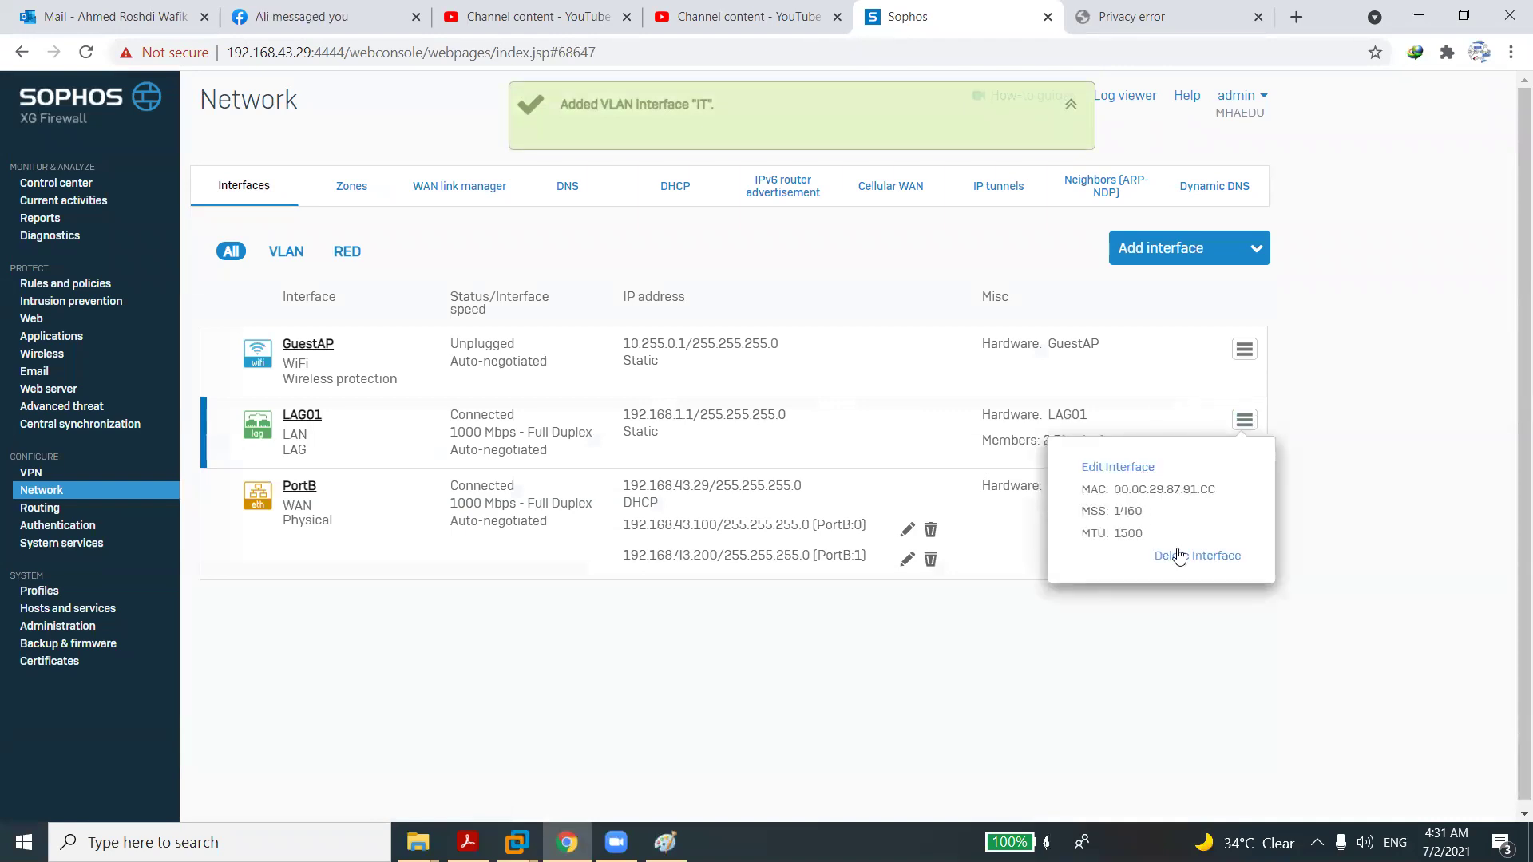
left_click(1179, 556)
left_click(763, 484)
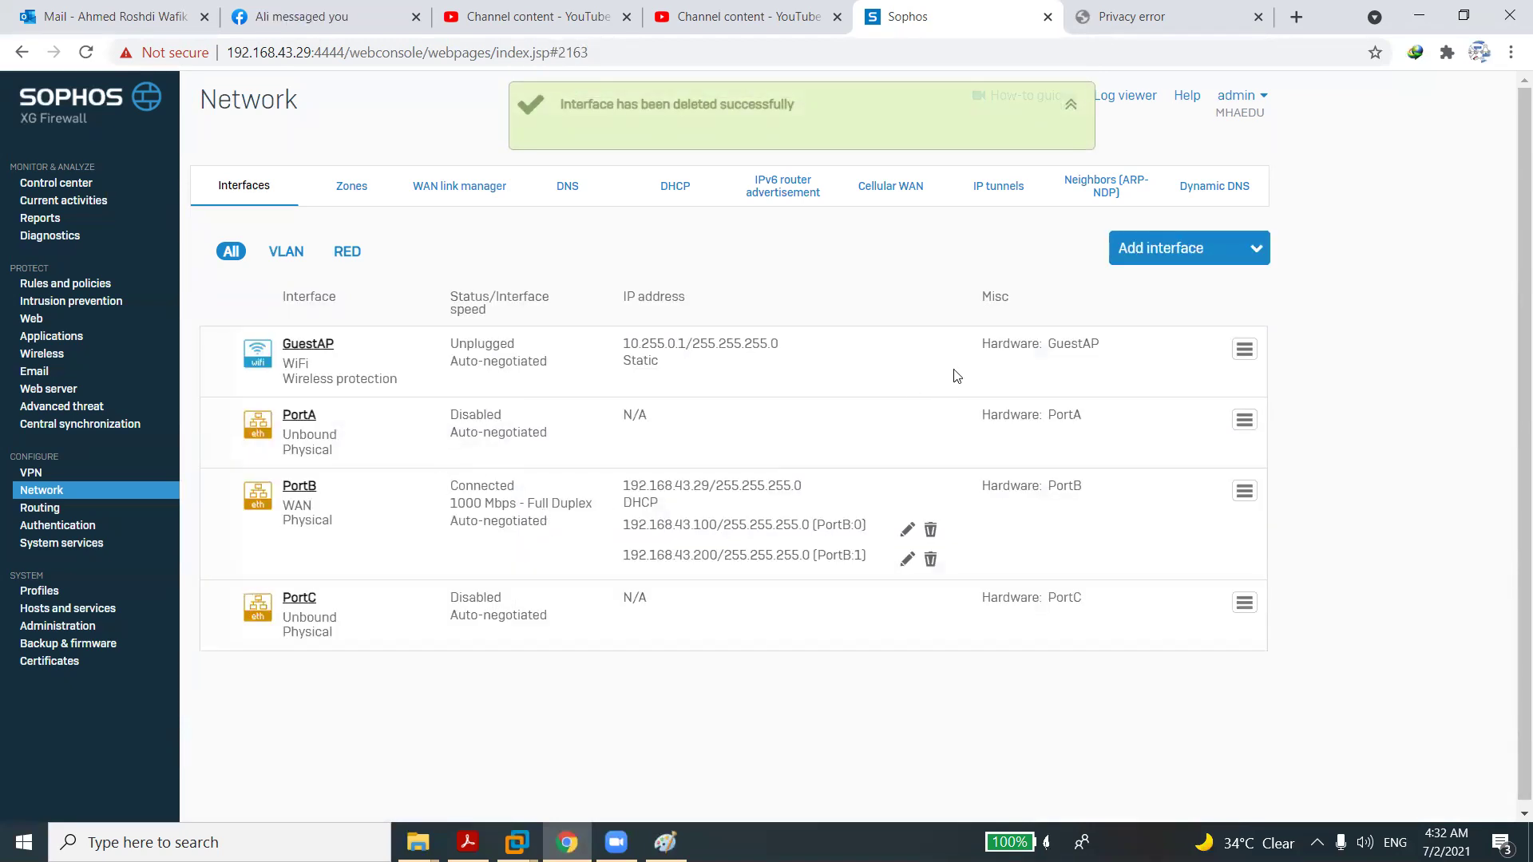
left_click(1156, 250)
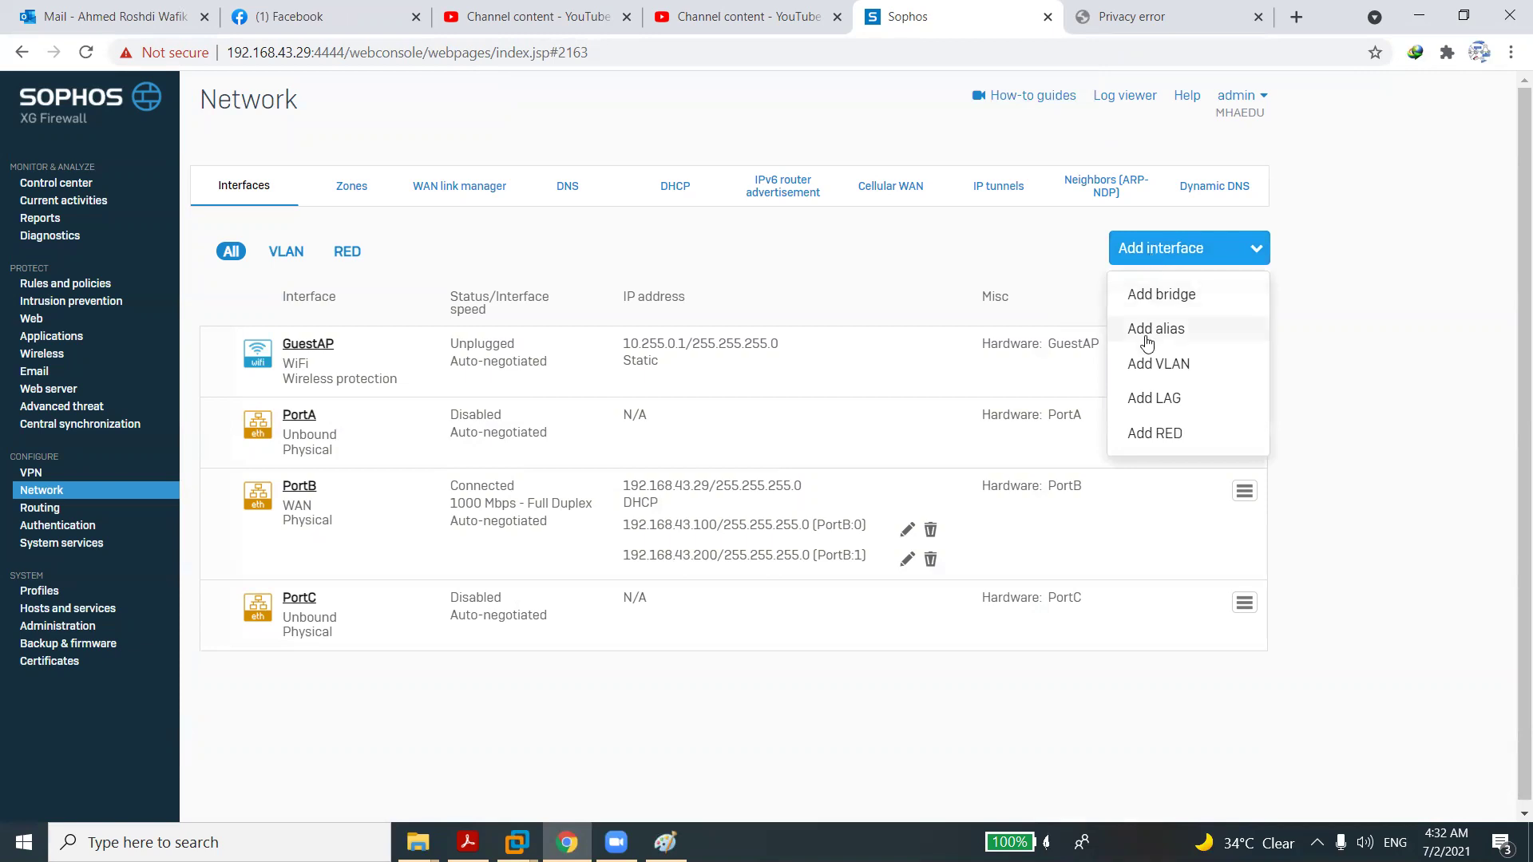
Create a new LAG named LAG01 with PortA and PortC as members.
left_click(1149, 397)
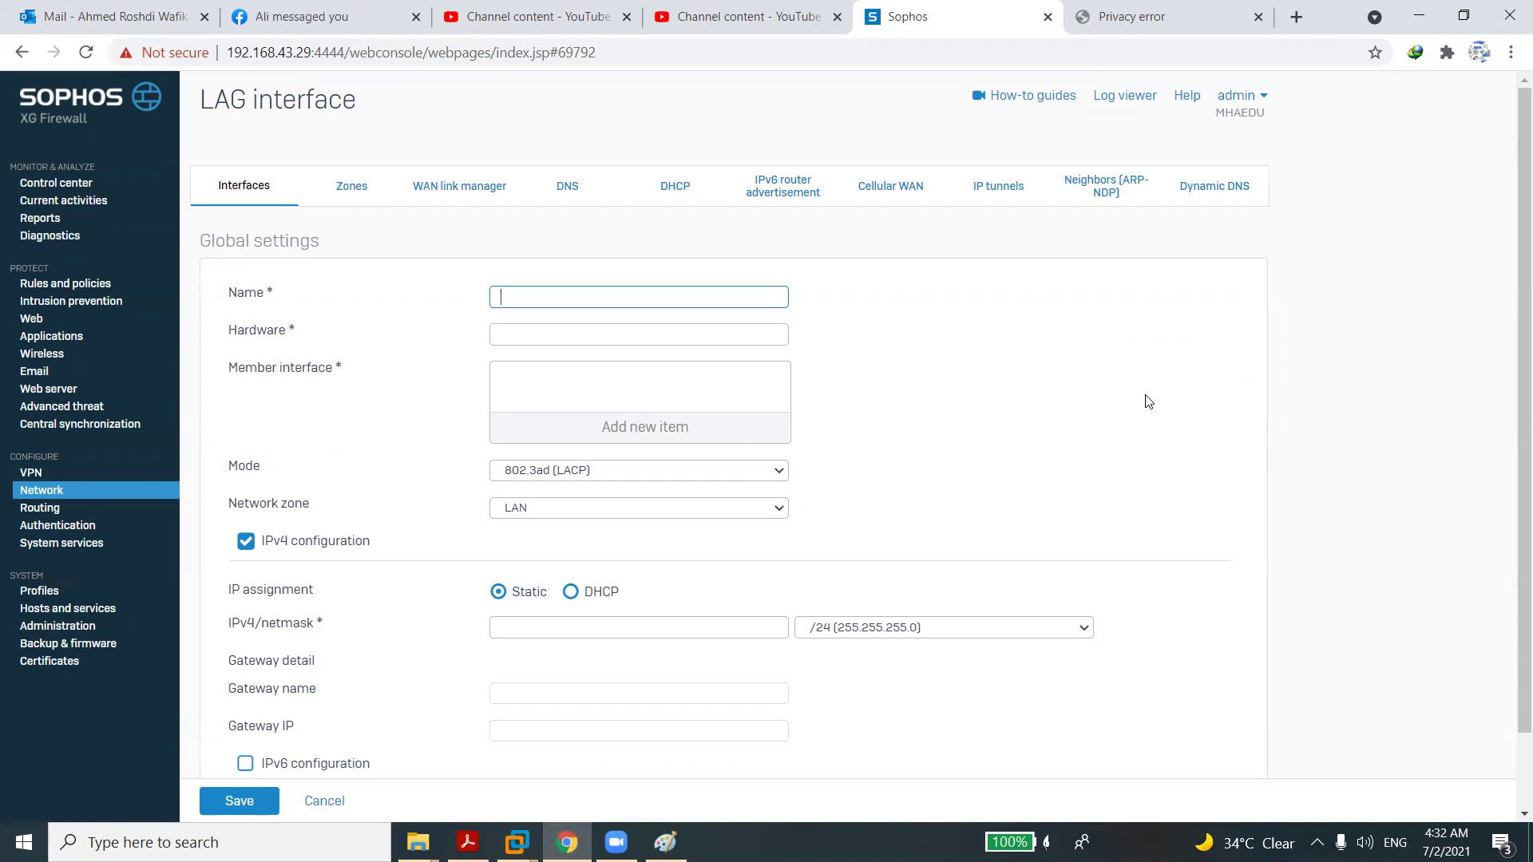
type("LAG01")
left_click(614, 343)
left_click(568, 375)
left_click(595, 439)
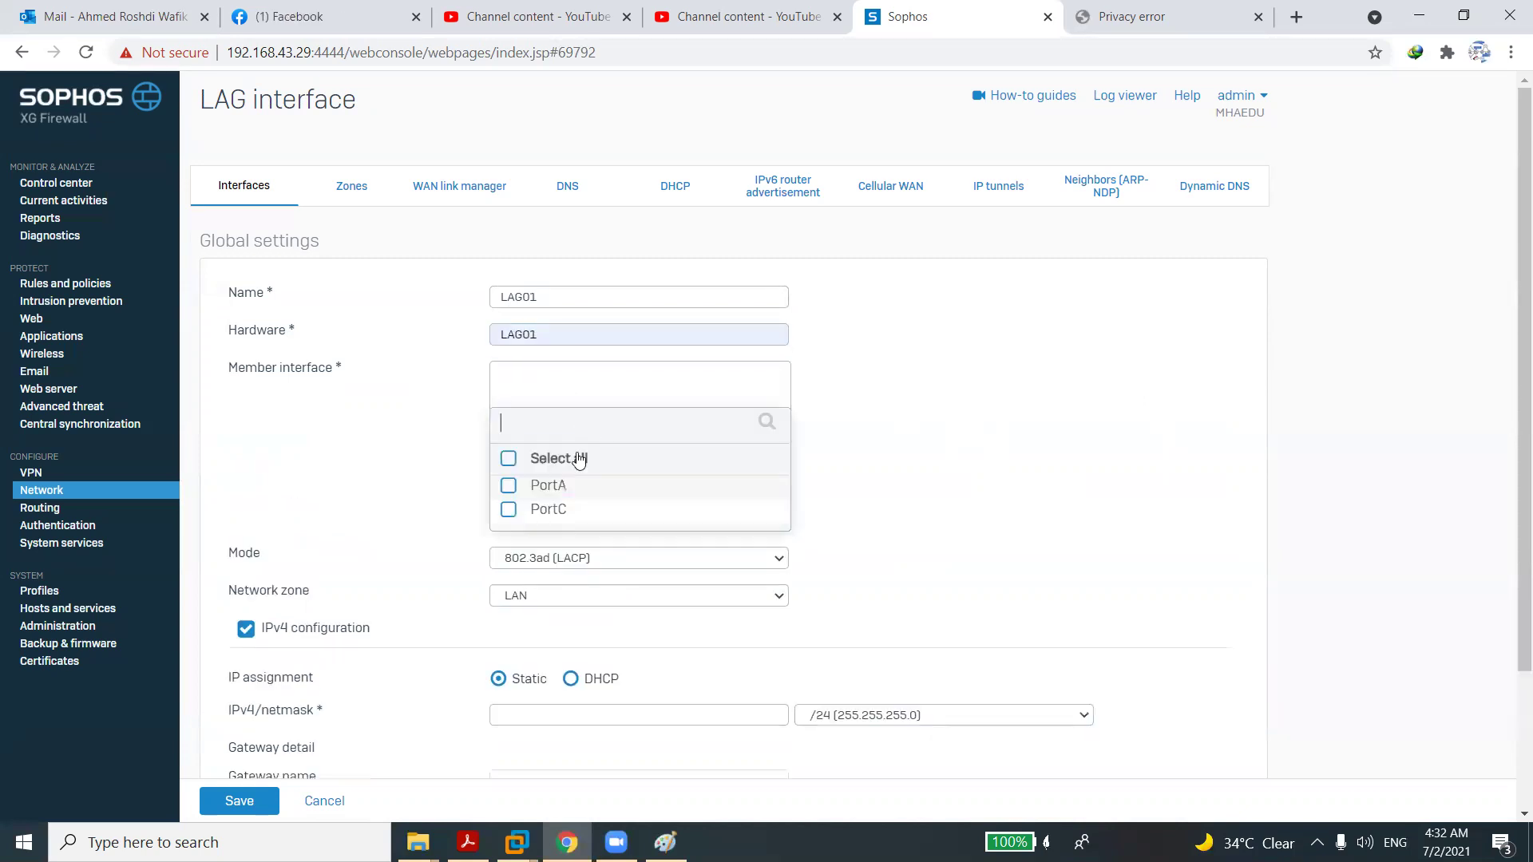
left_click(510, 486)
left_click(510, 513)
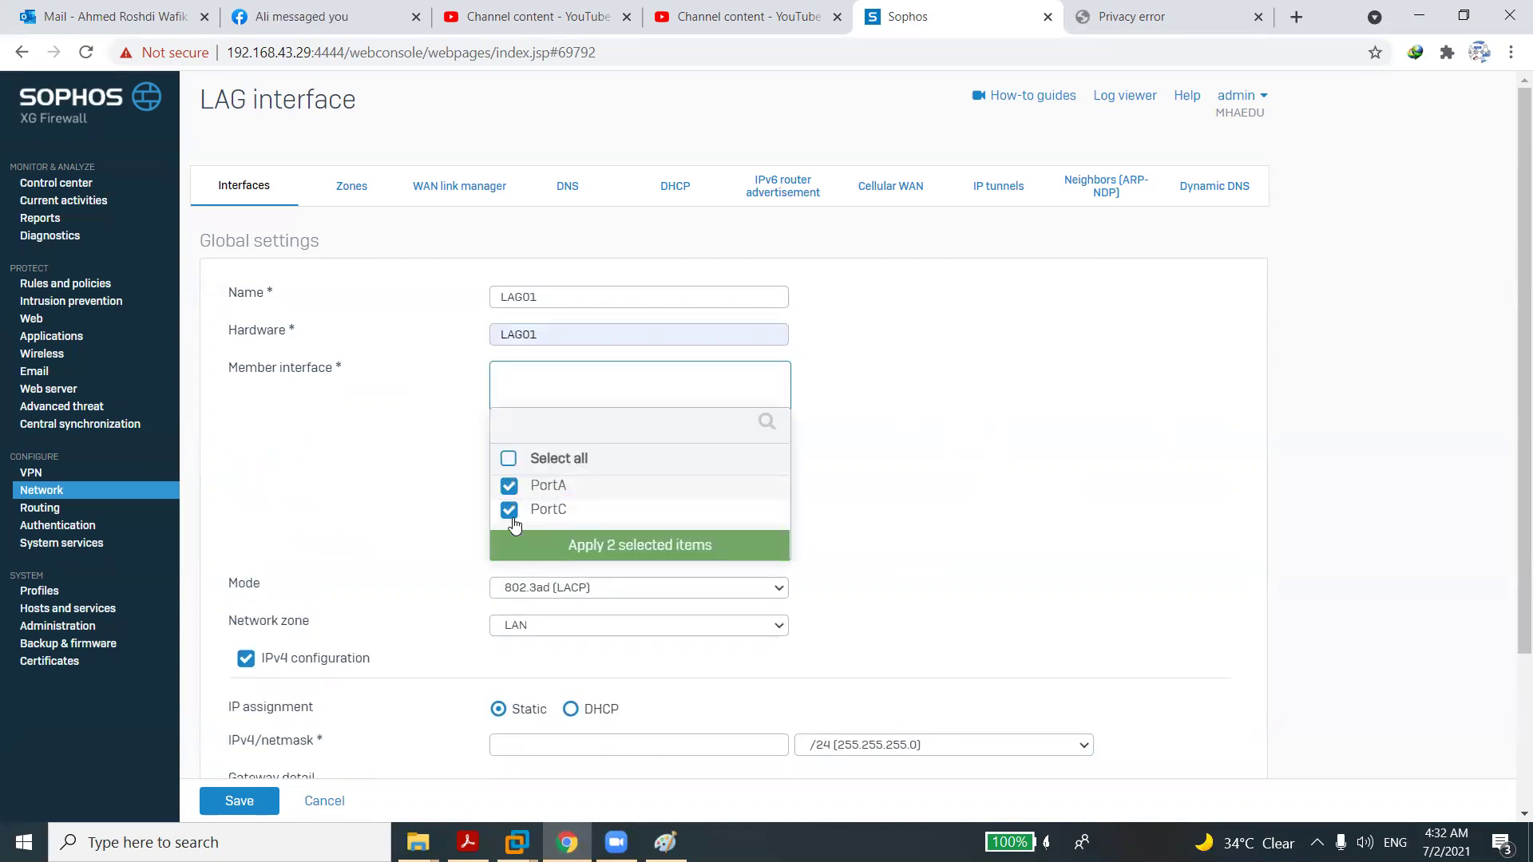
left_click(578, 559)
Set the LAG mode to Active-Backup and its IPv4 address to 192.168.1.1.
left_click(559, 478)
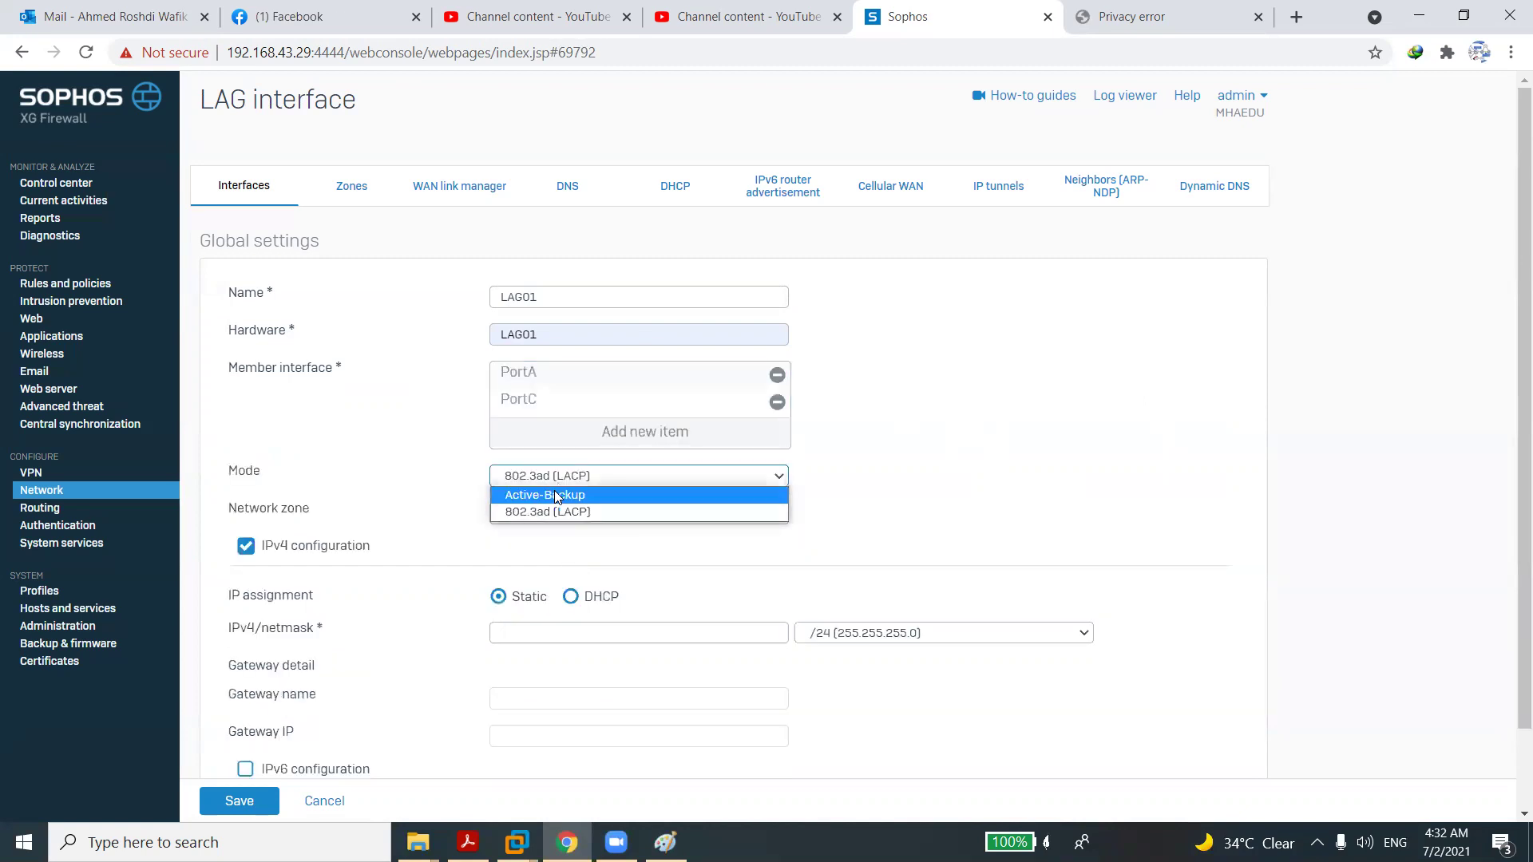
left_click(554, 494)
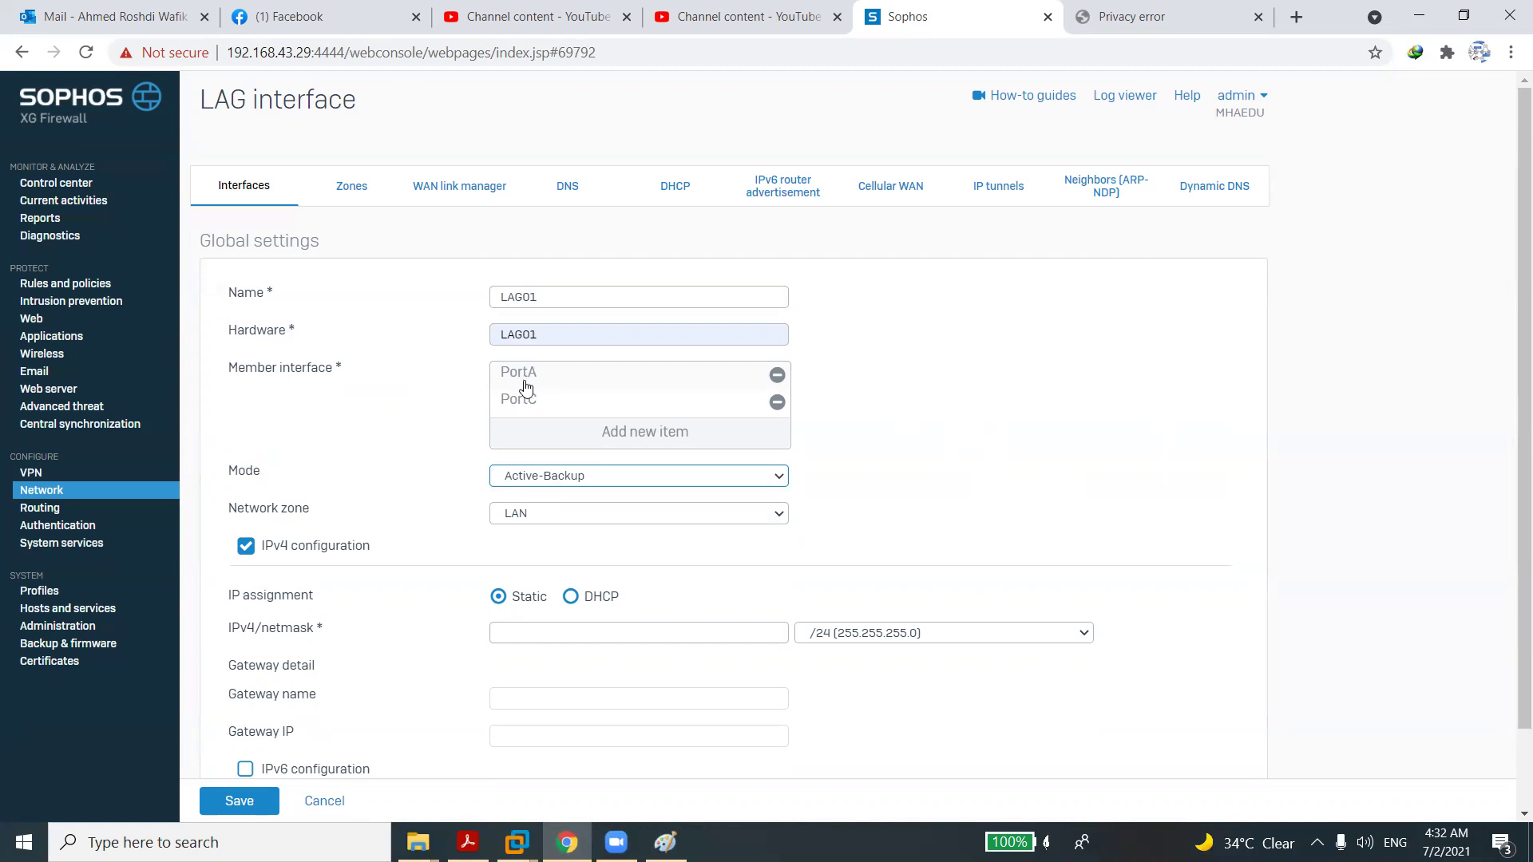
left_click(536, 632)
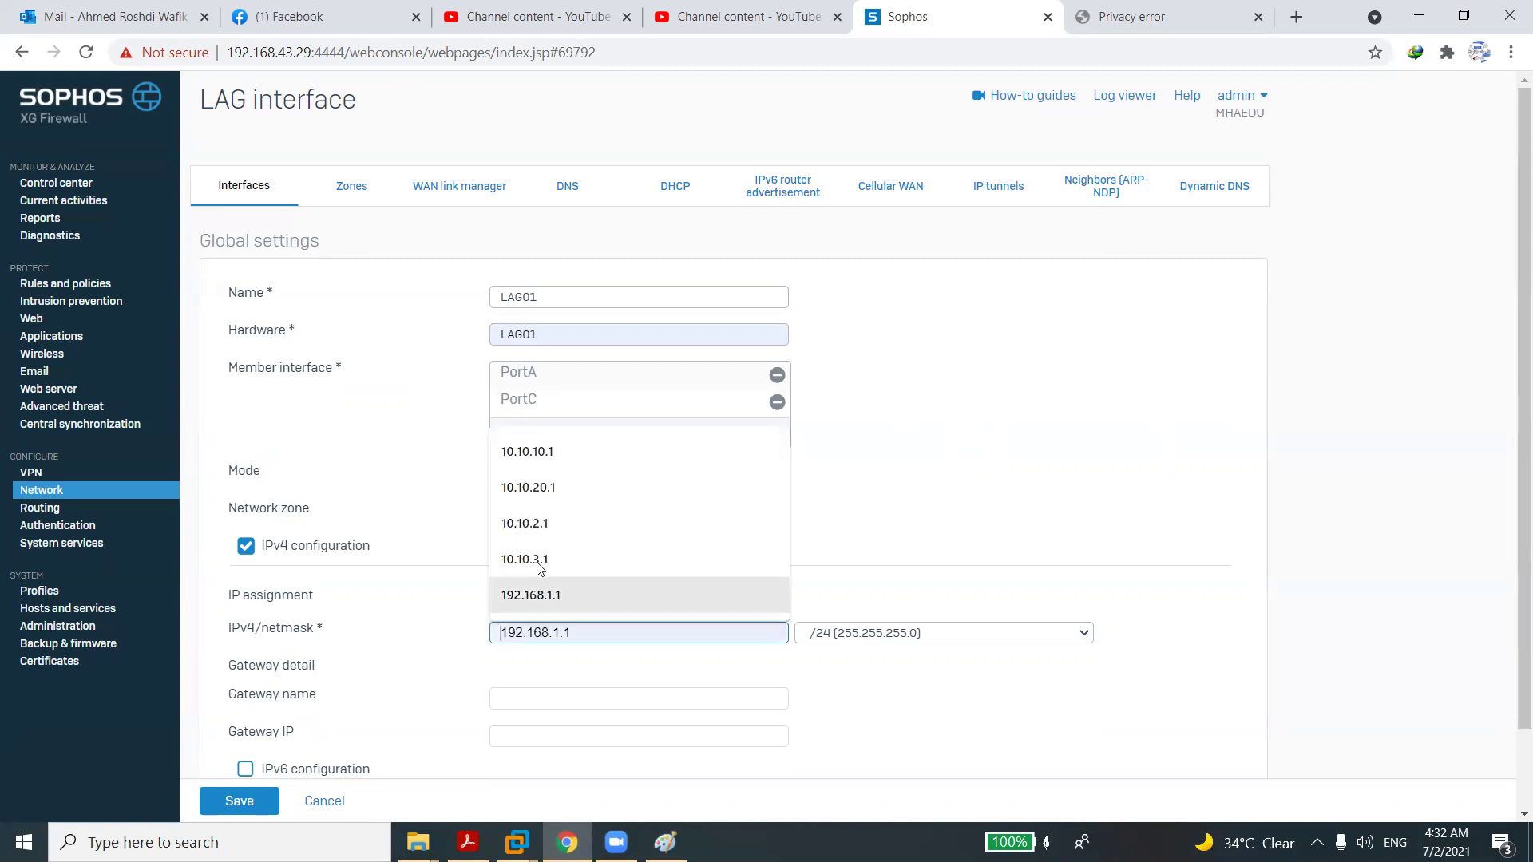
left_click(540, 593)
left_click(455, 671)
scroll(455, 671, "down", 3)
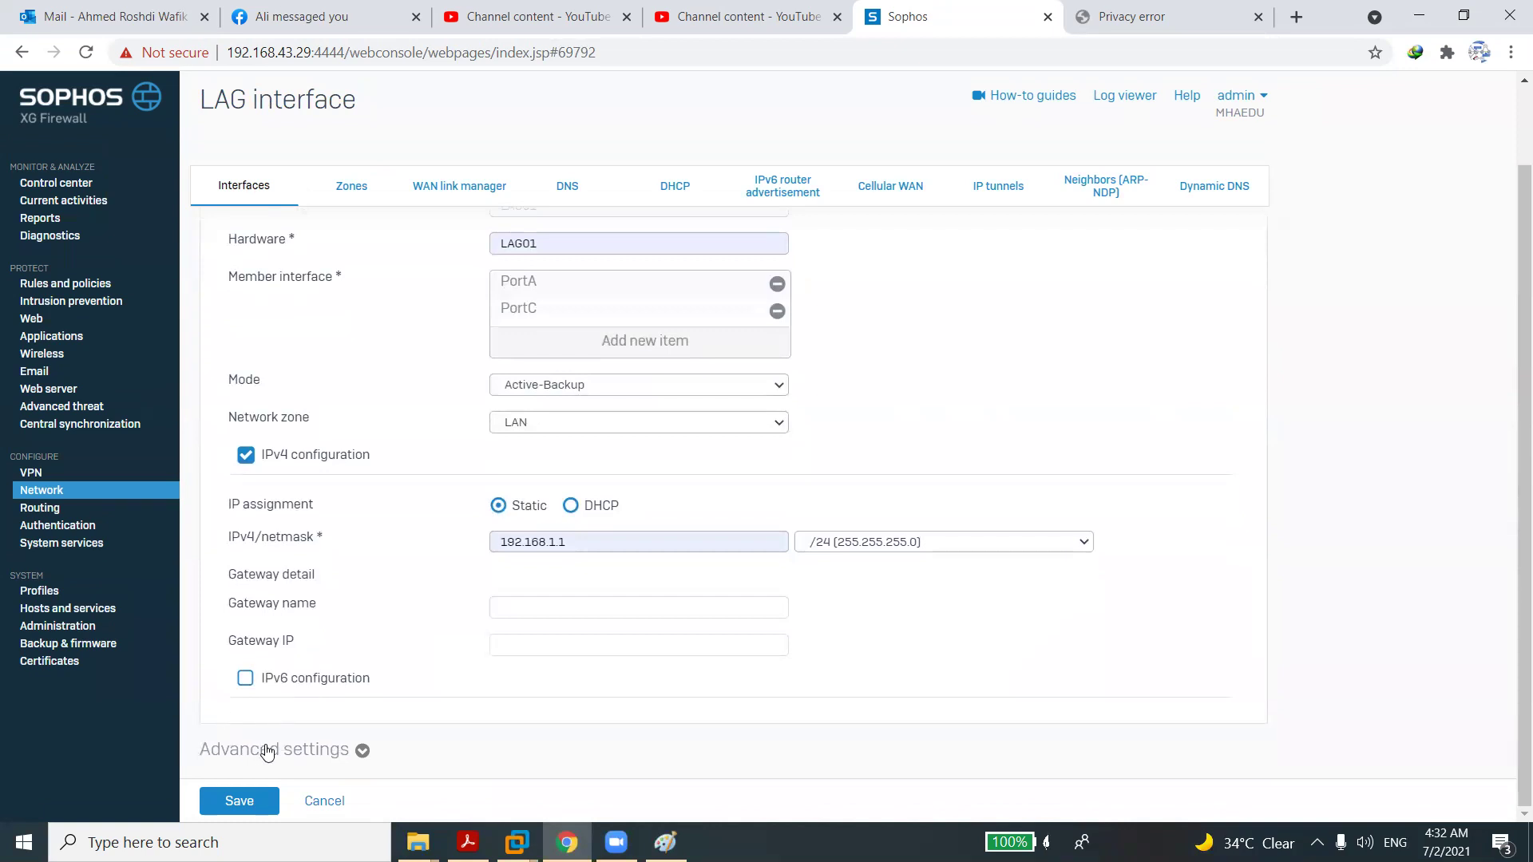
Expand LAG01's advanced settings and keep interface speed at Auto Negotiation.
left_click(268, 751)
scroll(489, 727, "down", 4)
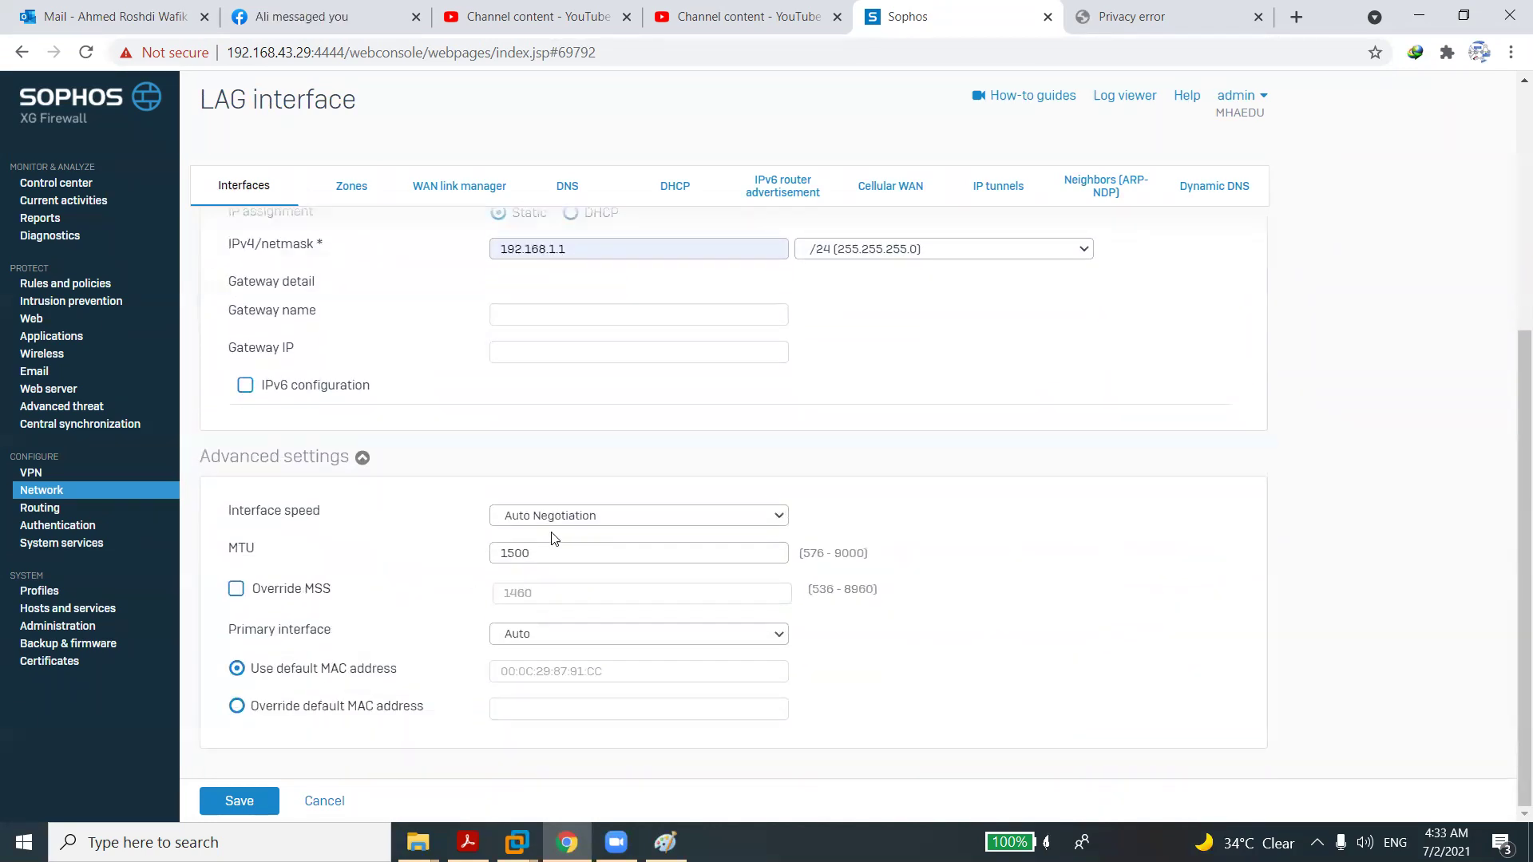
left_click(554, 523)
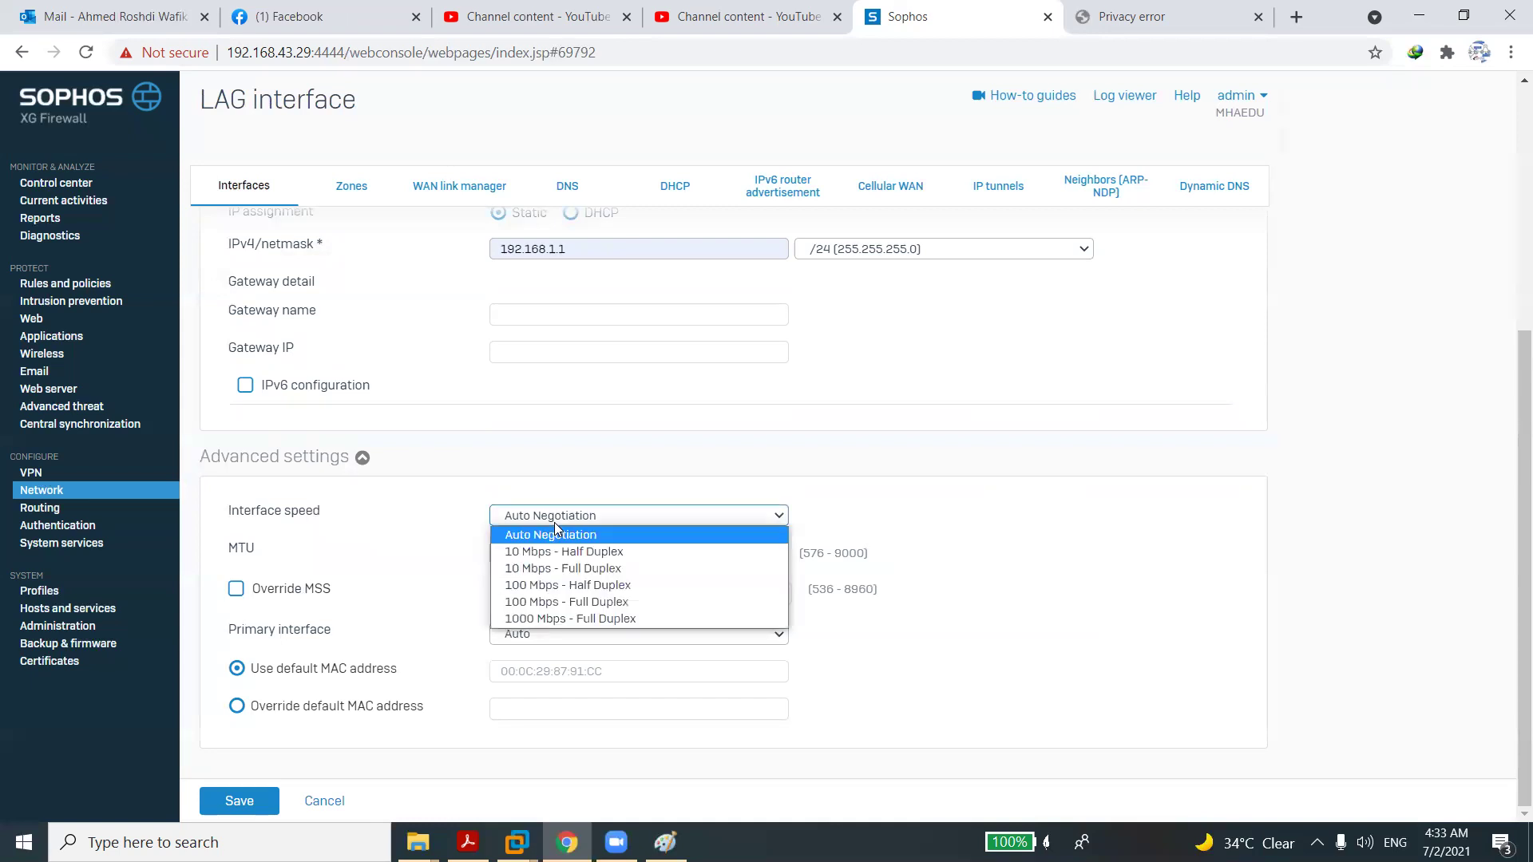
left_click(456, 635)
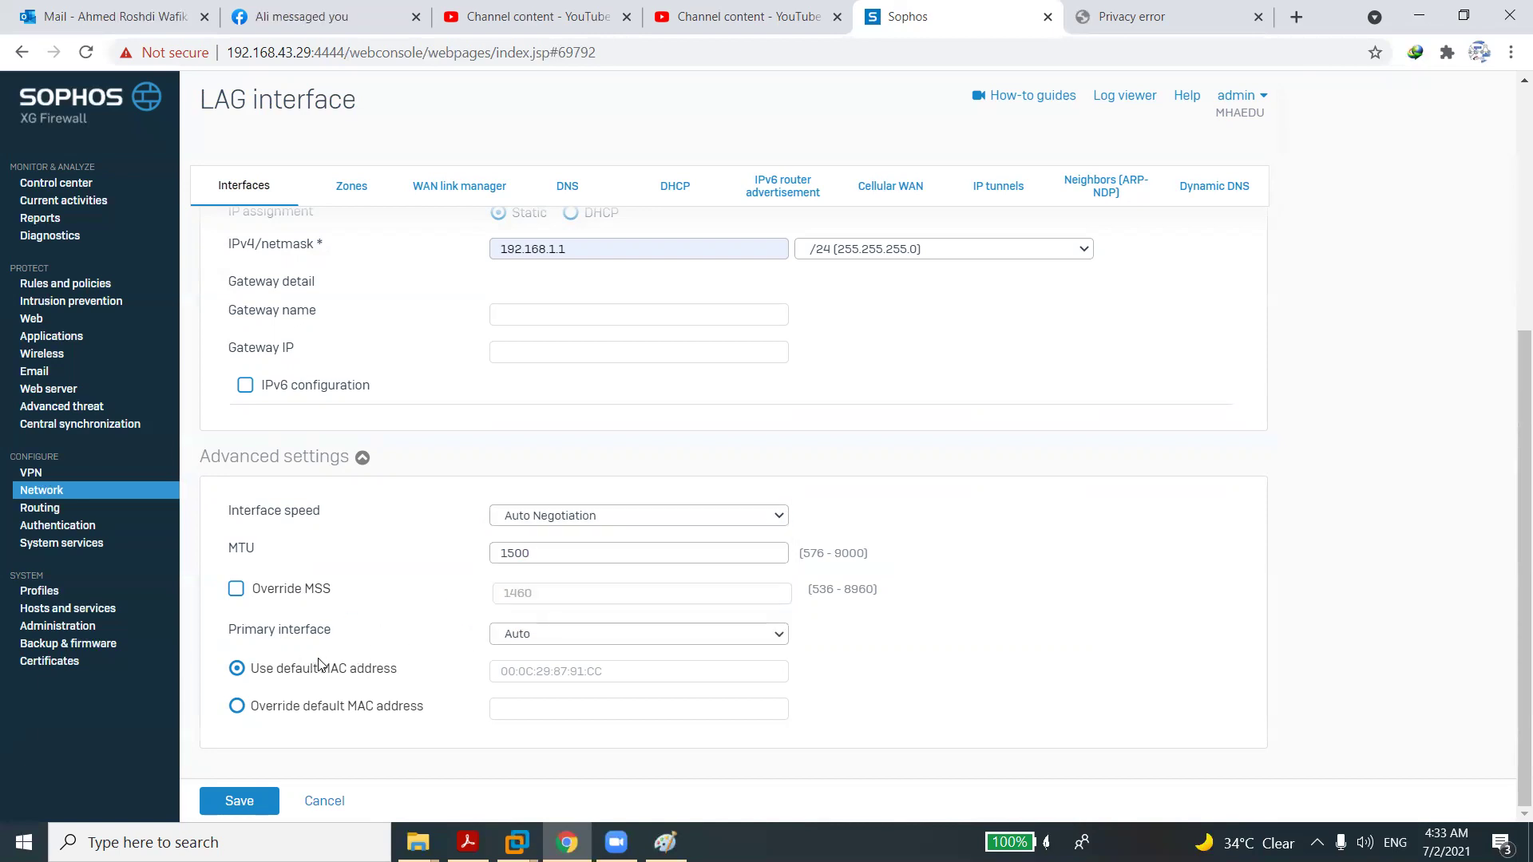
Try PortA and PortC as primary interface, then leave it on Auto.
left_click(520, 635)
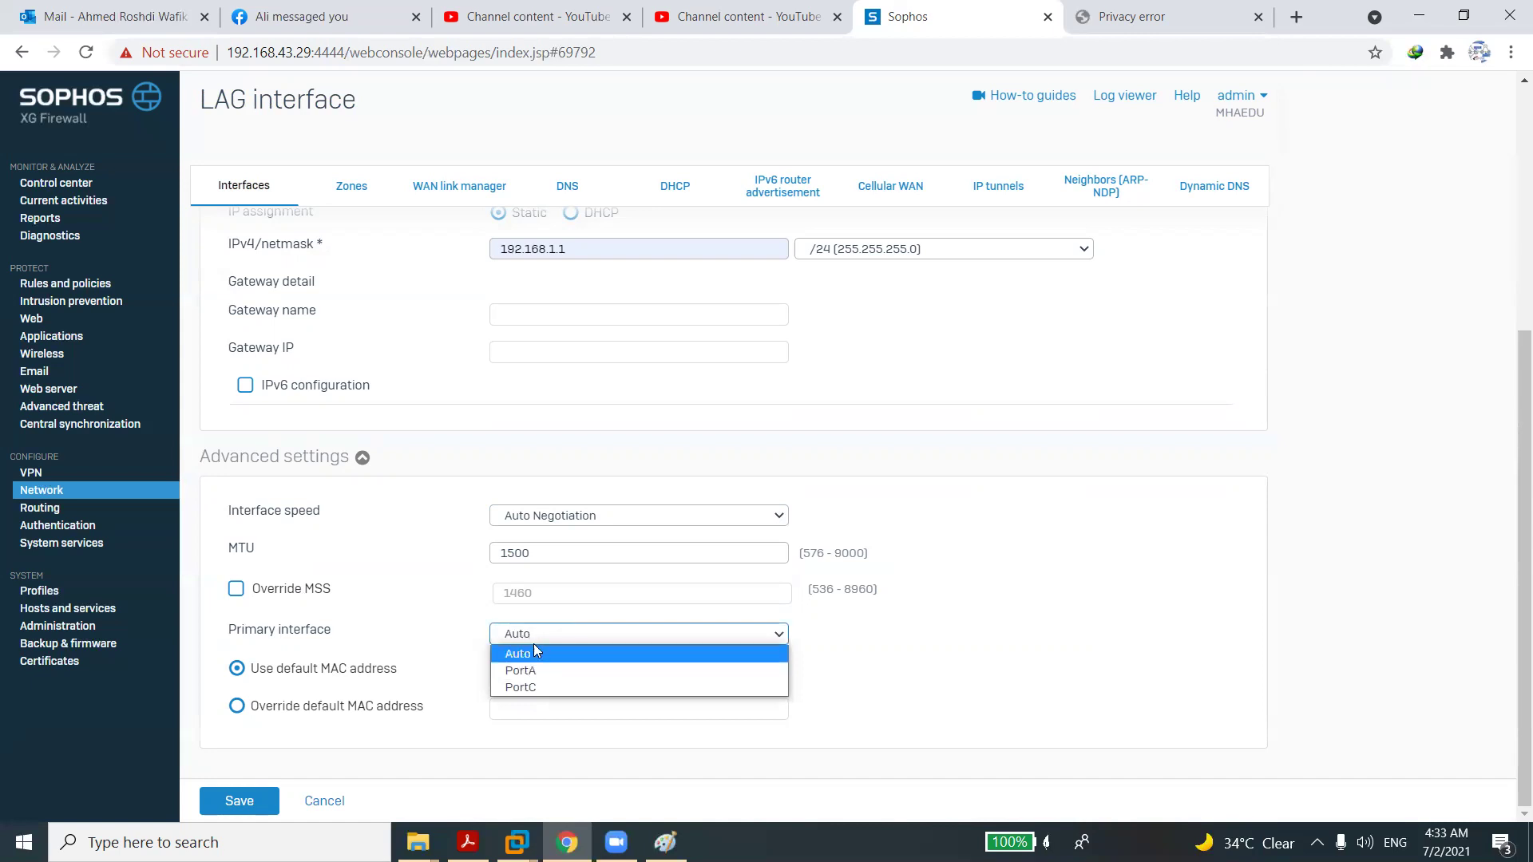
left_click(525, 670)
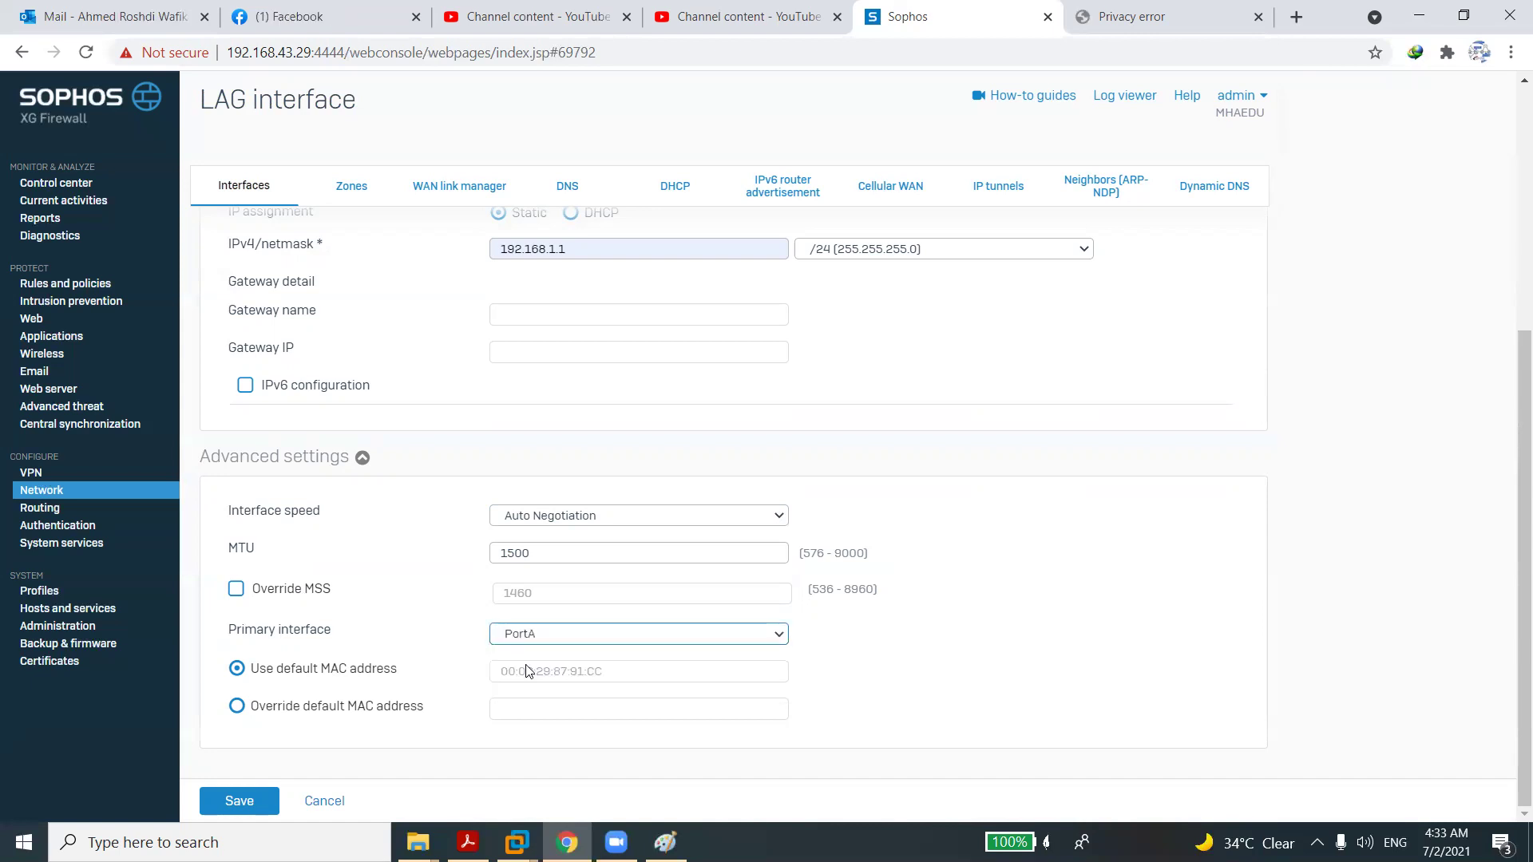
left_click(531, 633)
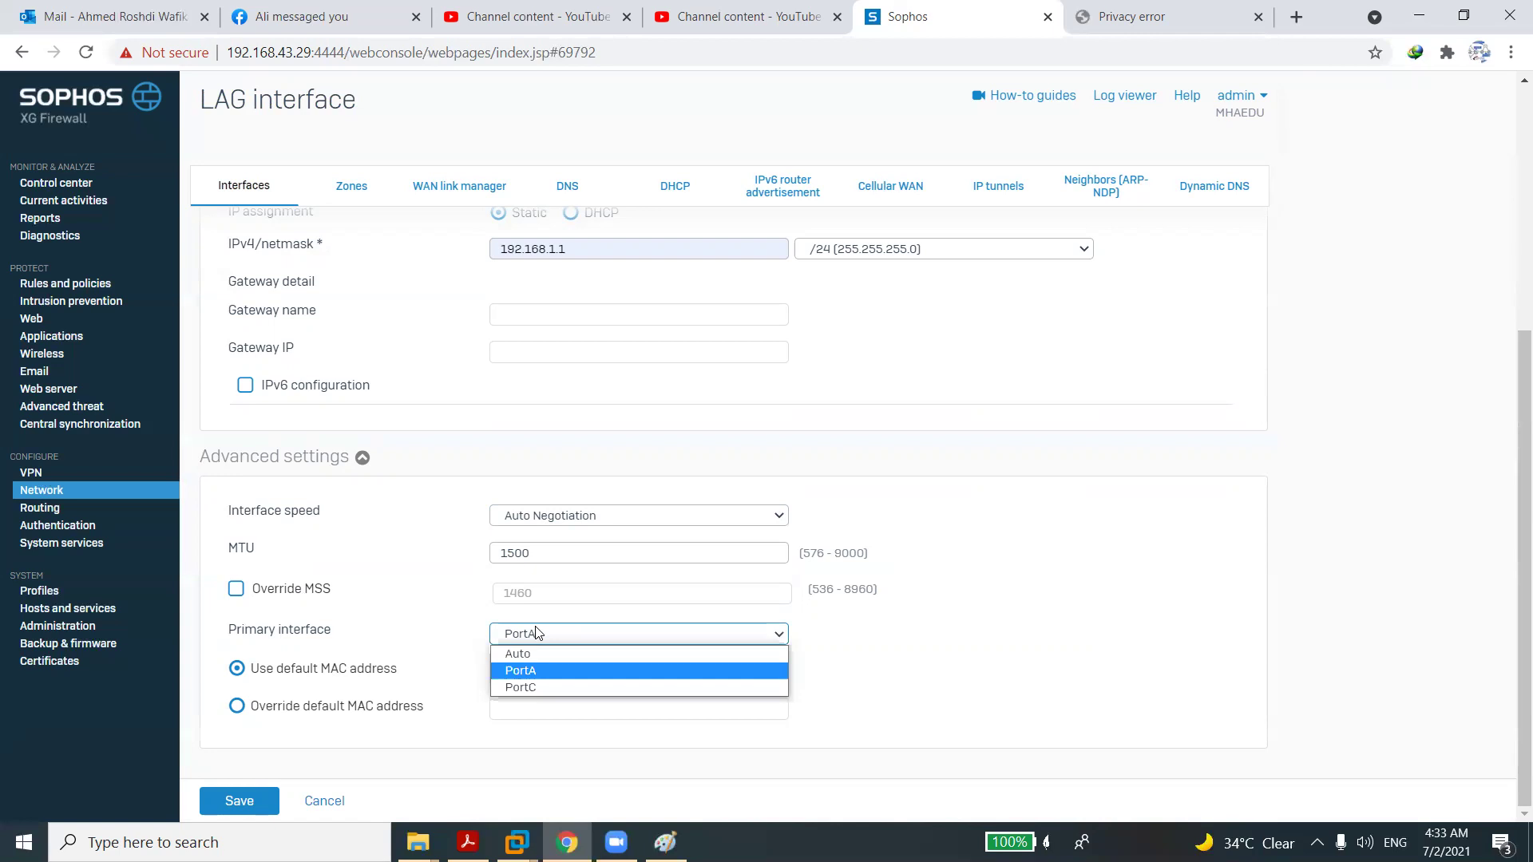
left_click(531, 683)
left_click(531, 633)
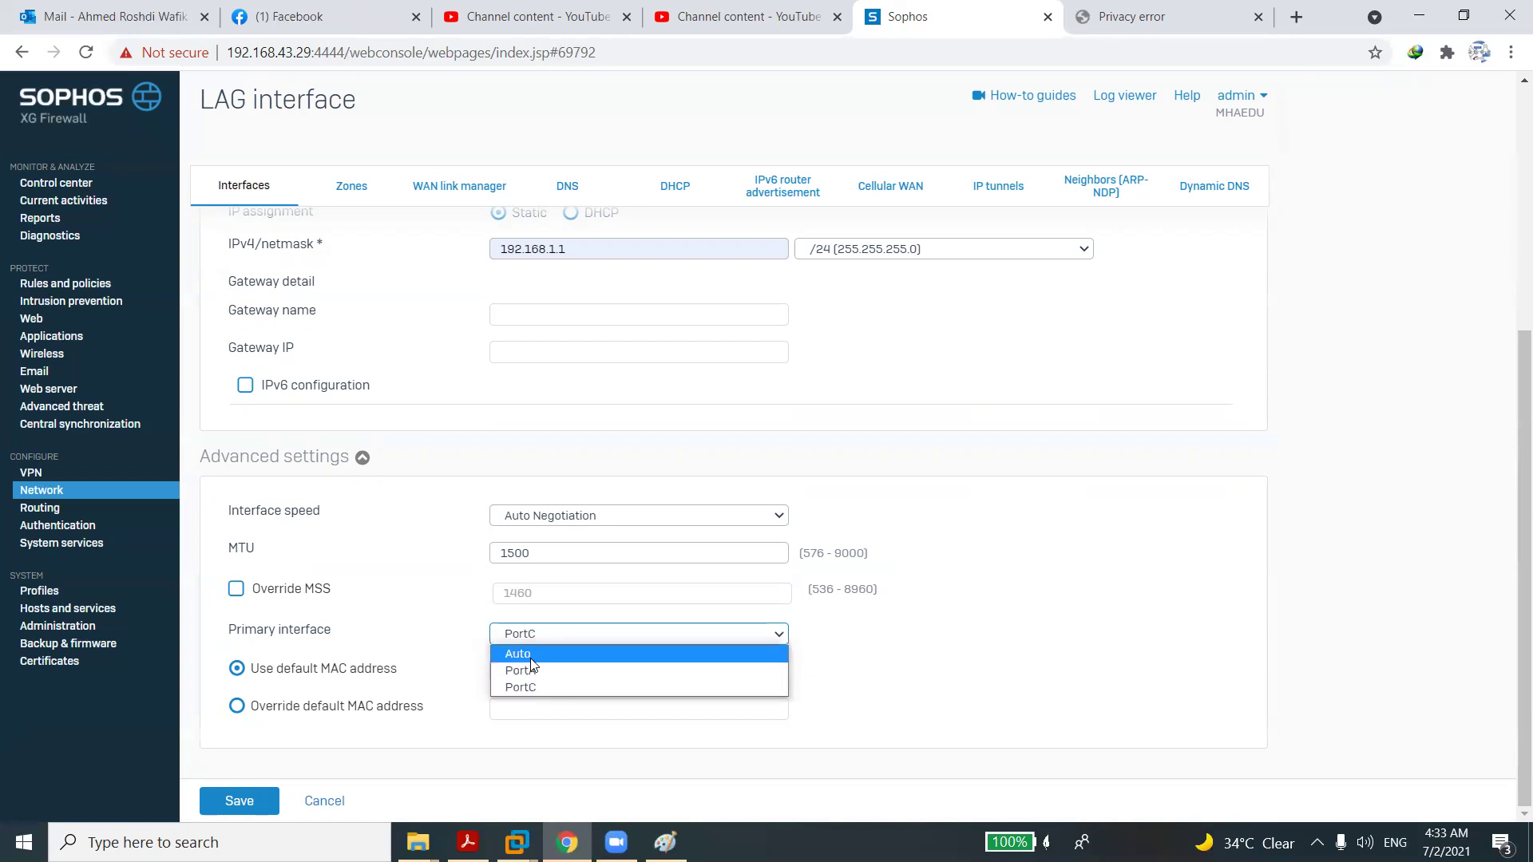
left_click(515, 651)
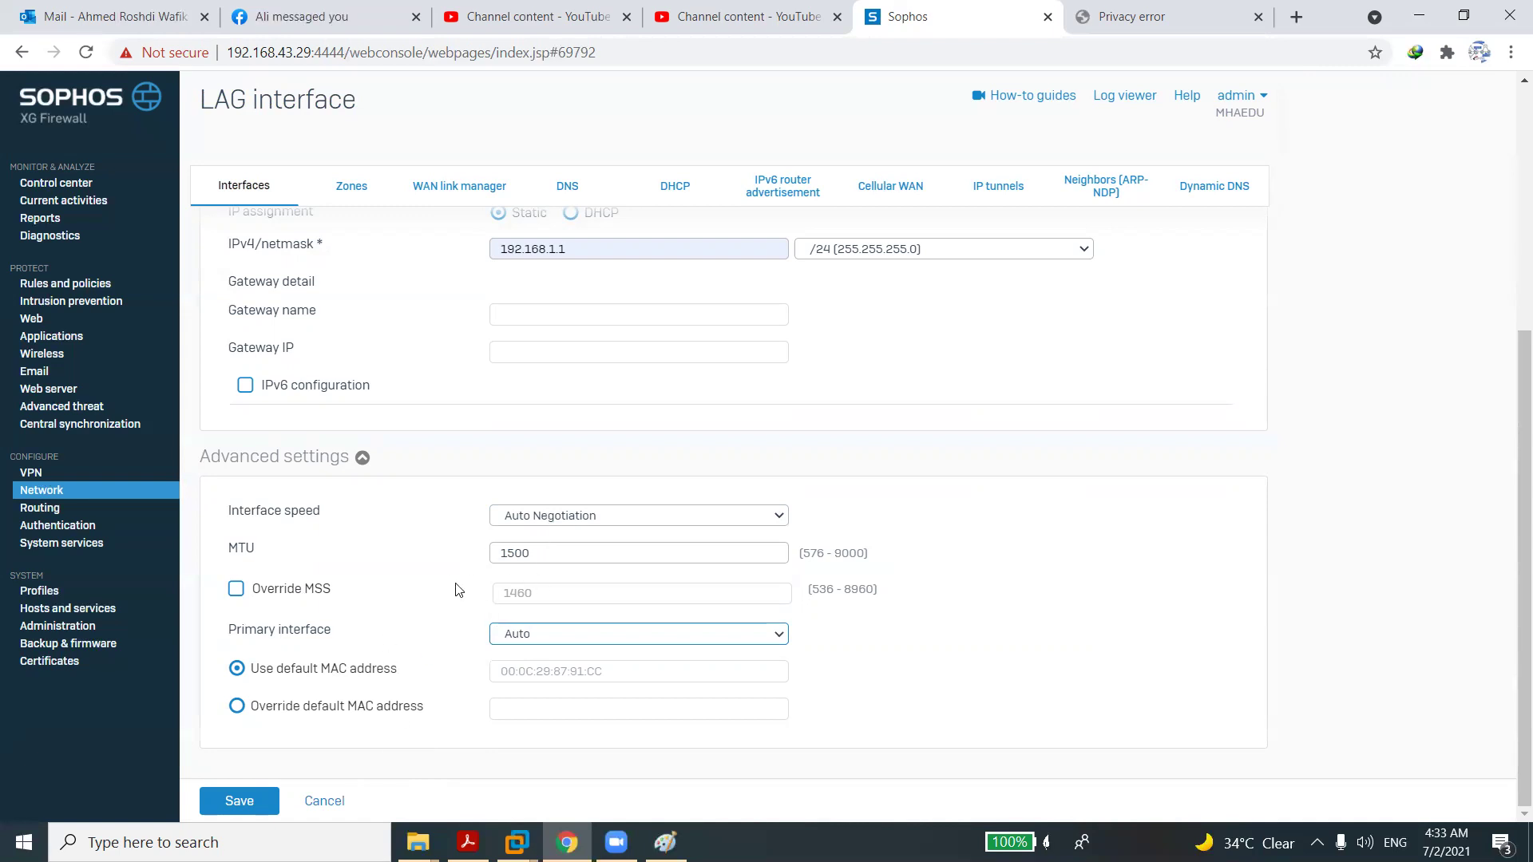
left_click(580, 572)
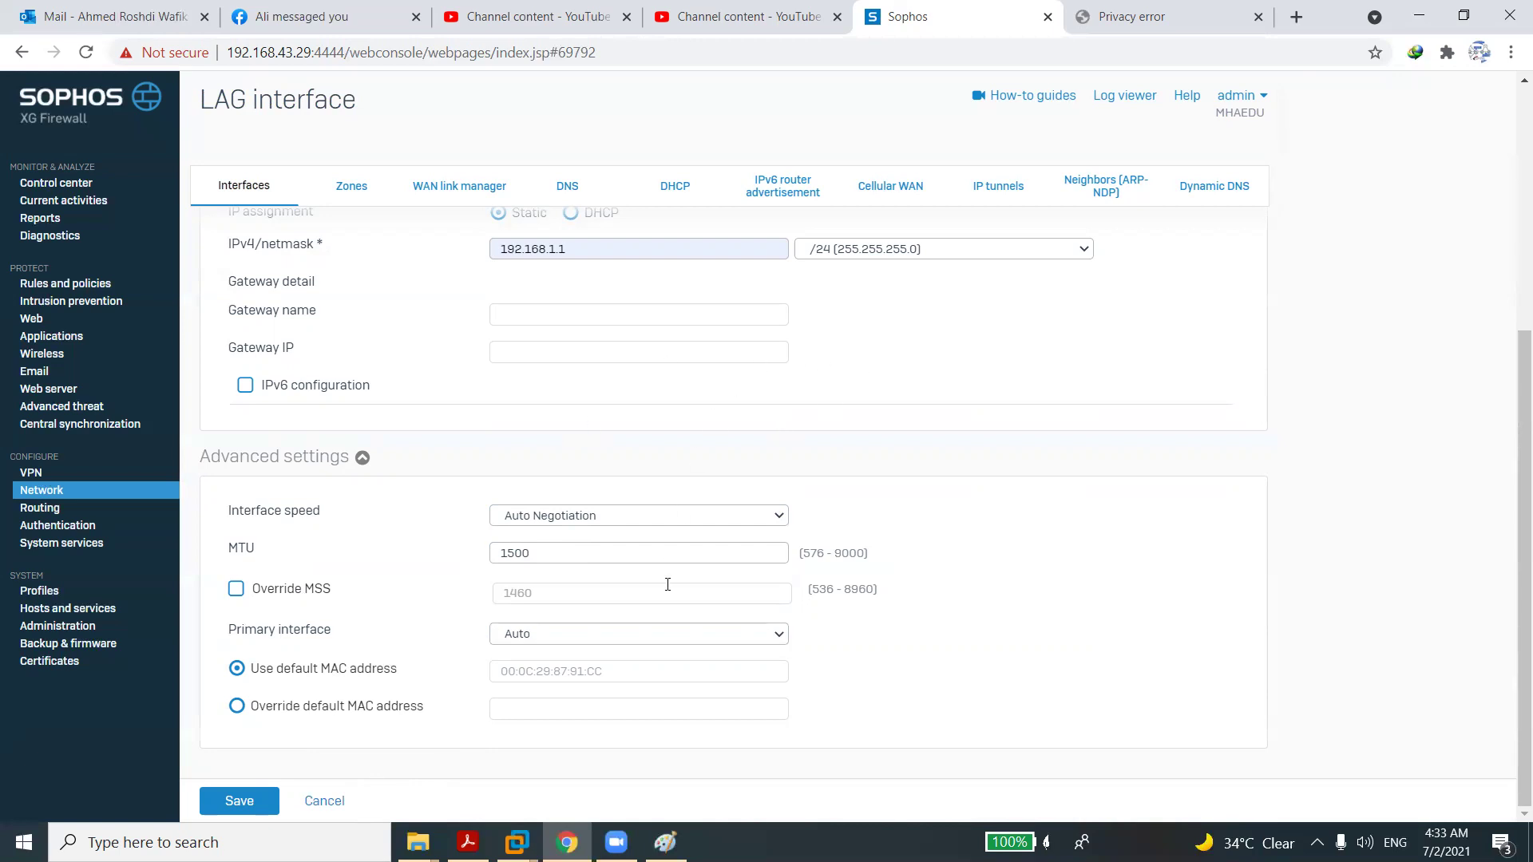
In Paint, erase the LACP label and sketch curved strokes around the link between the boxes.
left_click(665, 842)
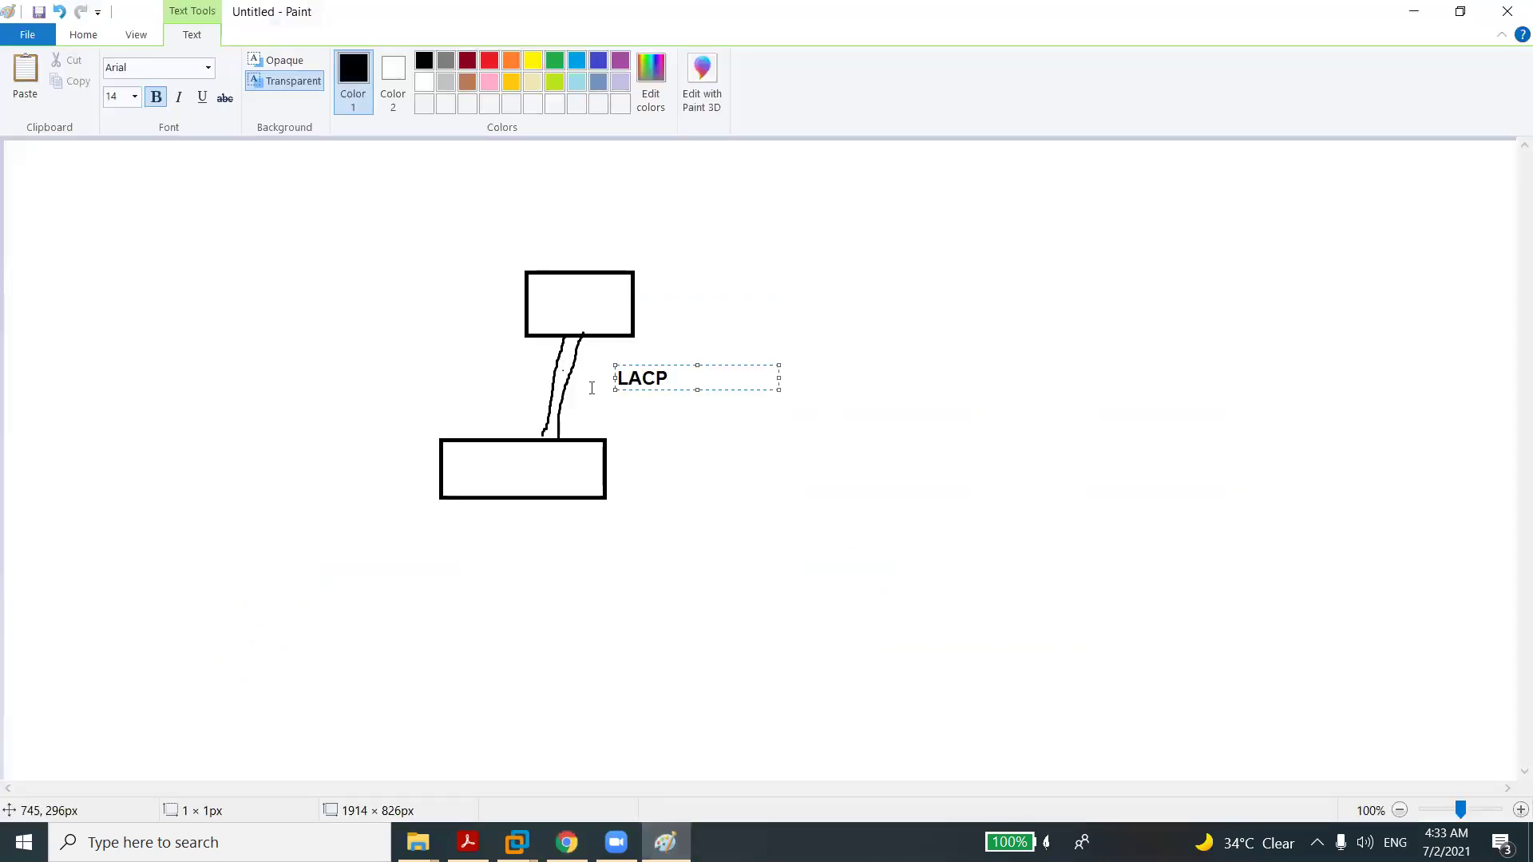
left_click(539, 458)
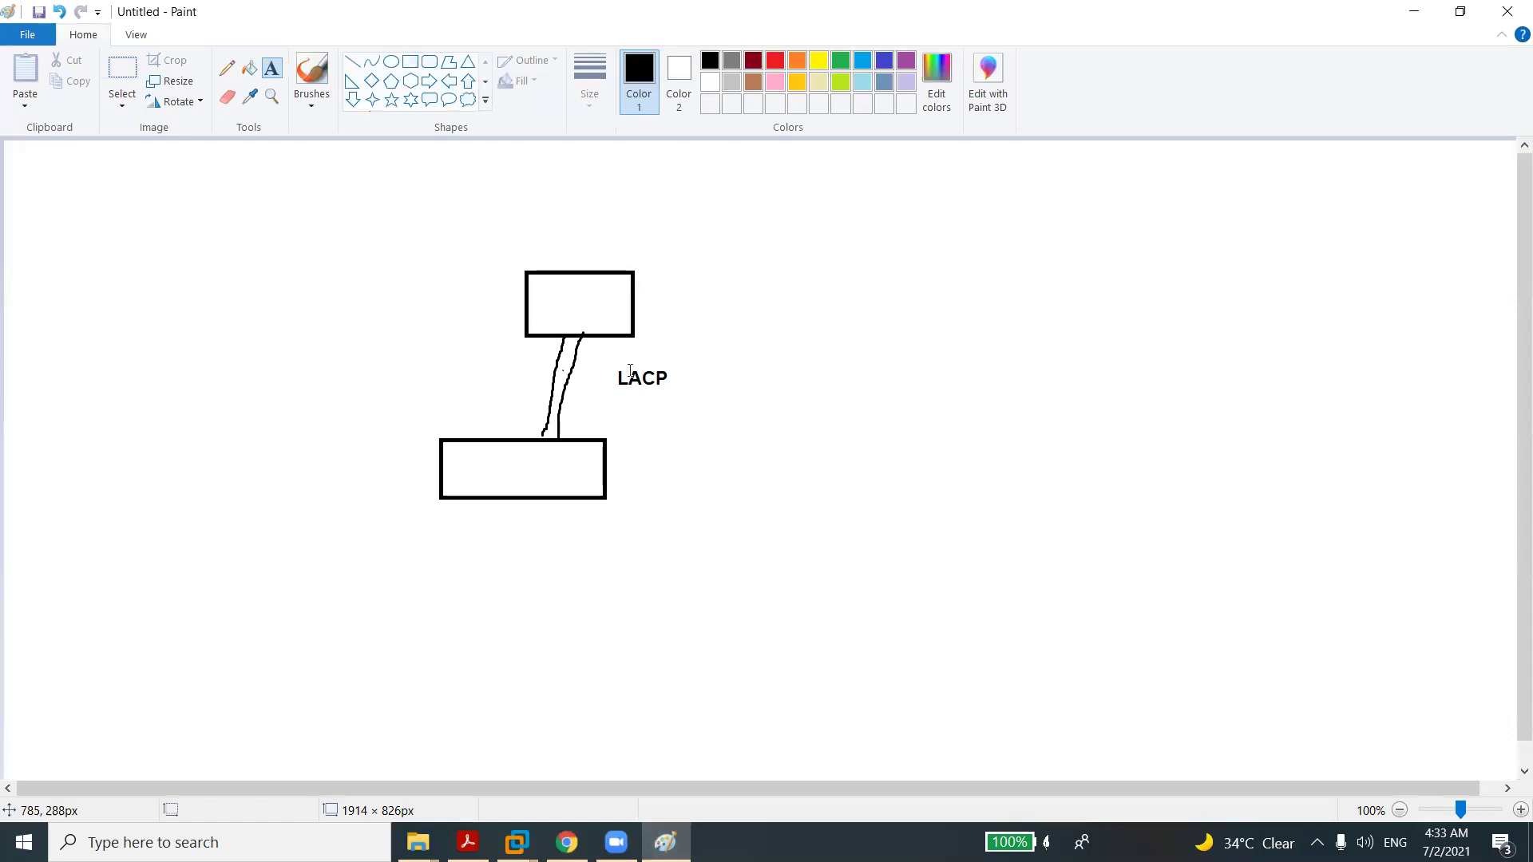
left_click(227, 97)
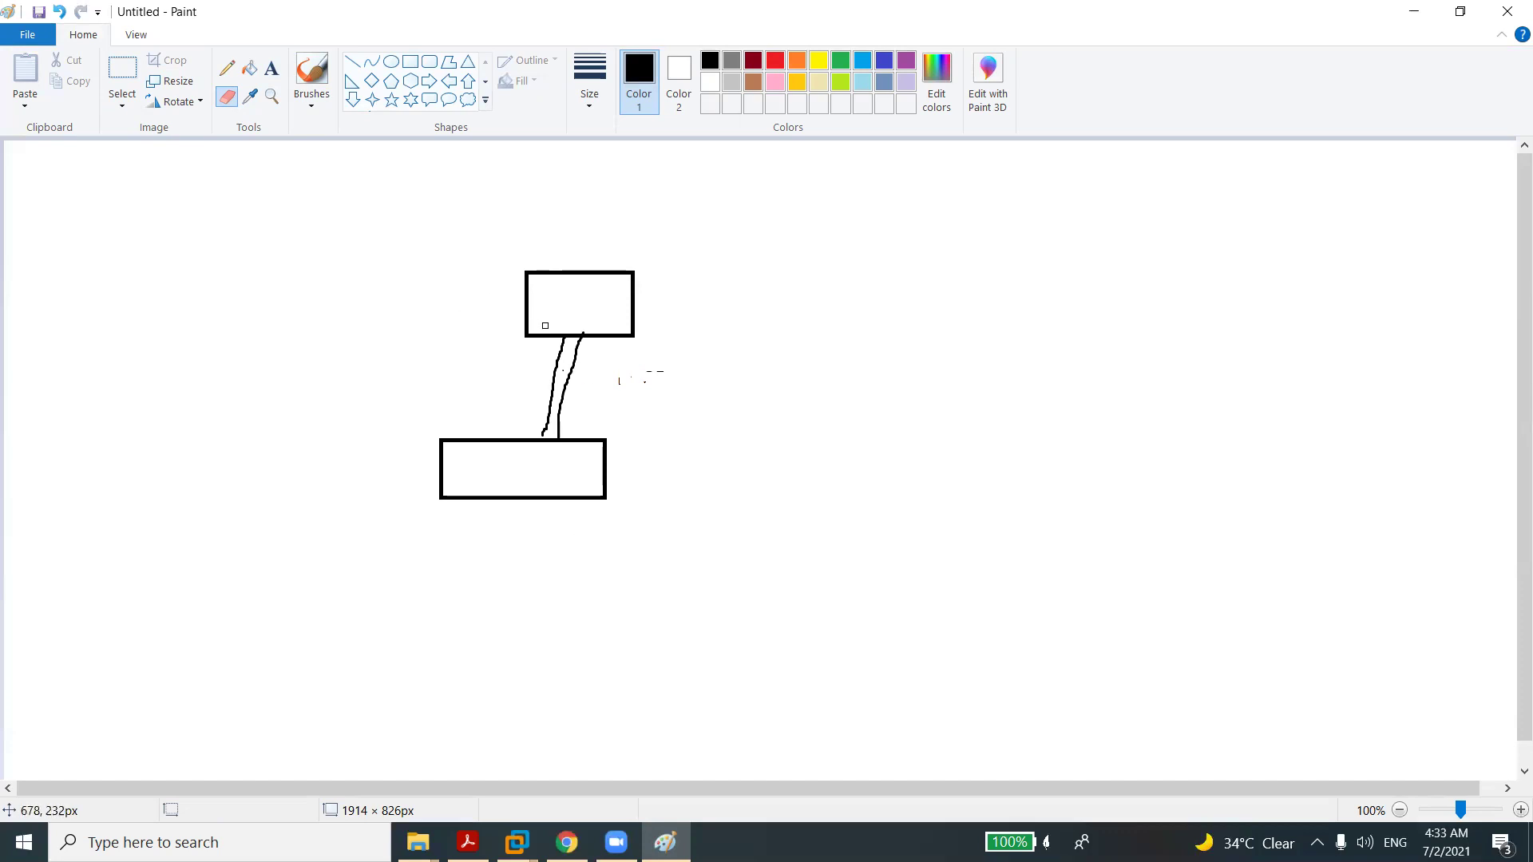
left_click(311, 70)
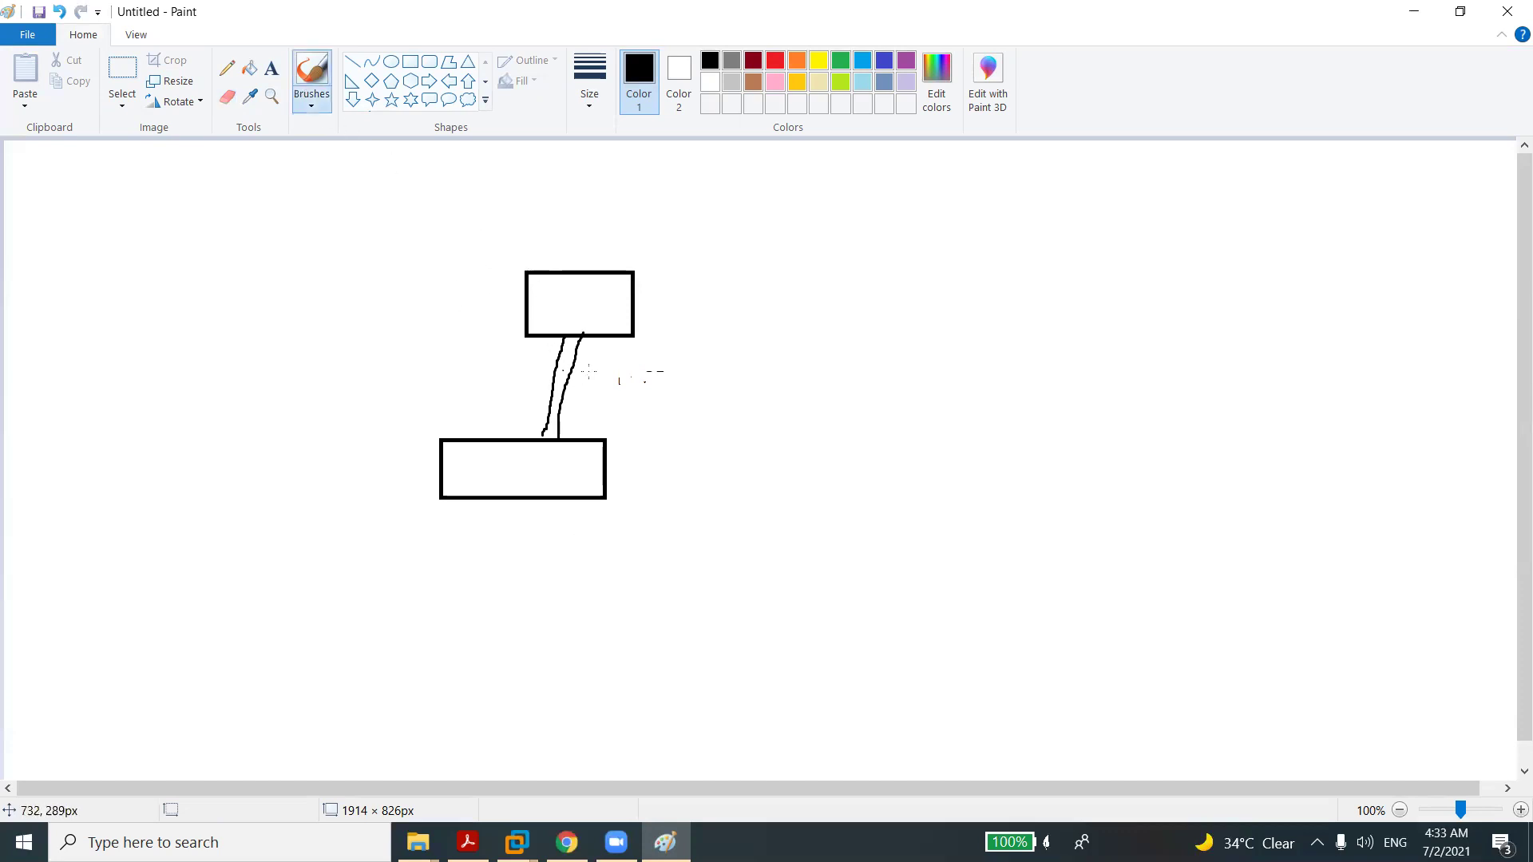
left_click_drag(539, 368, 594, 408)
mouse_move(567, 424)
left_mouse_down()
mouse_move(617, 398)
mouse_move(572, 409)
left_mouse_up()
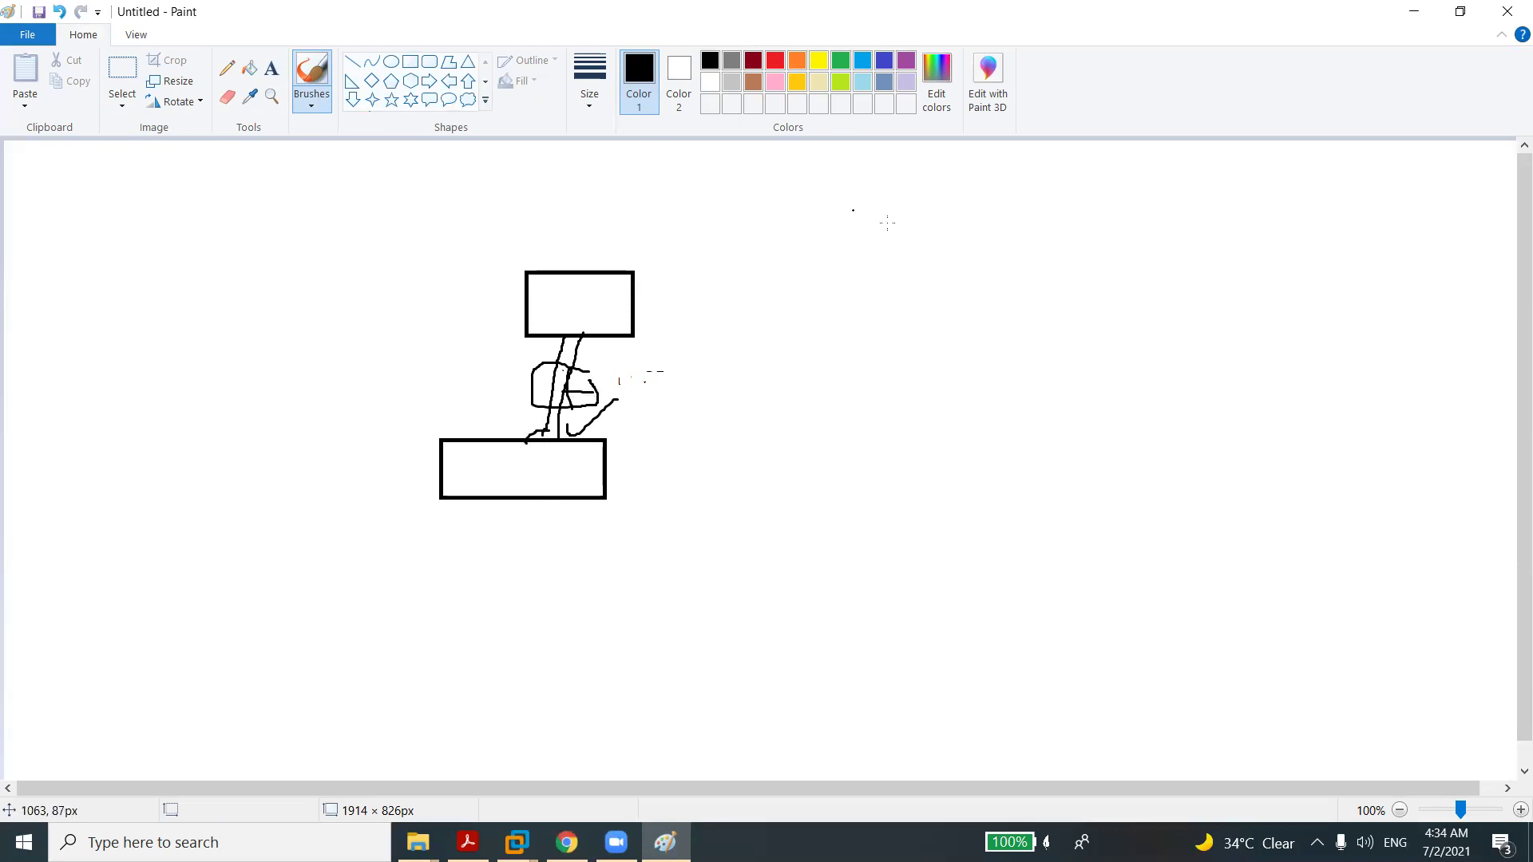
left_click(567, 841)
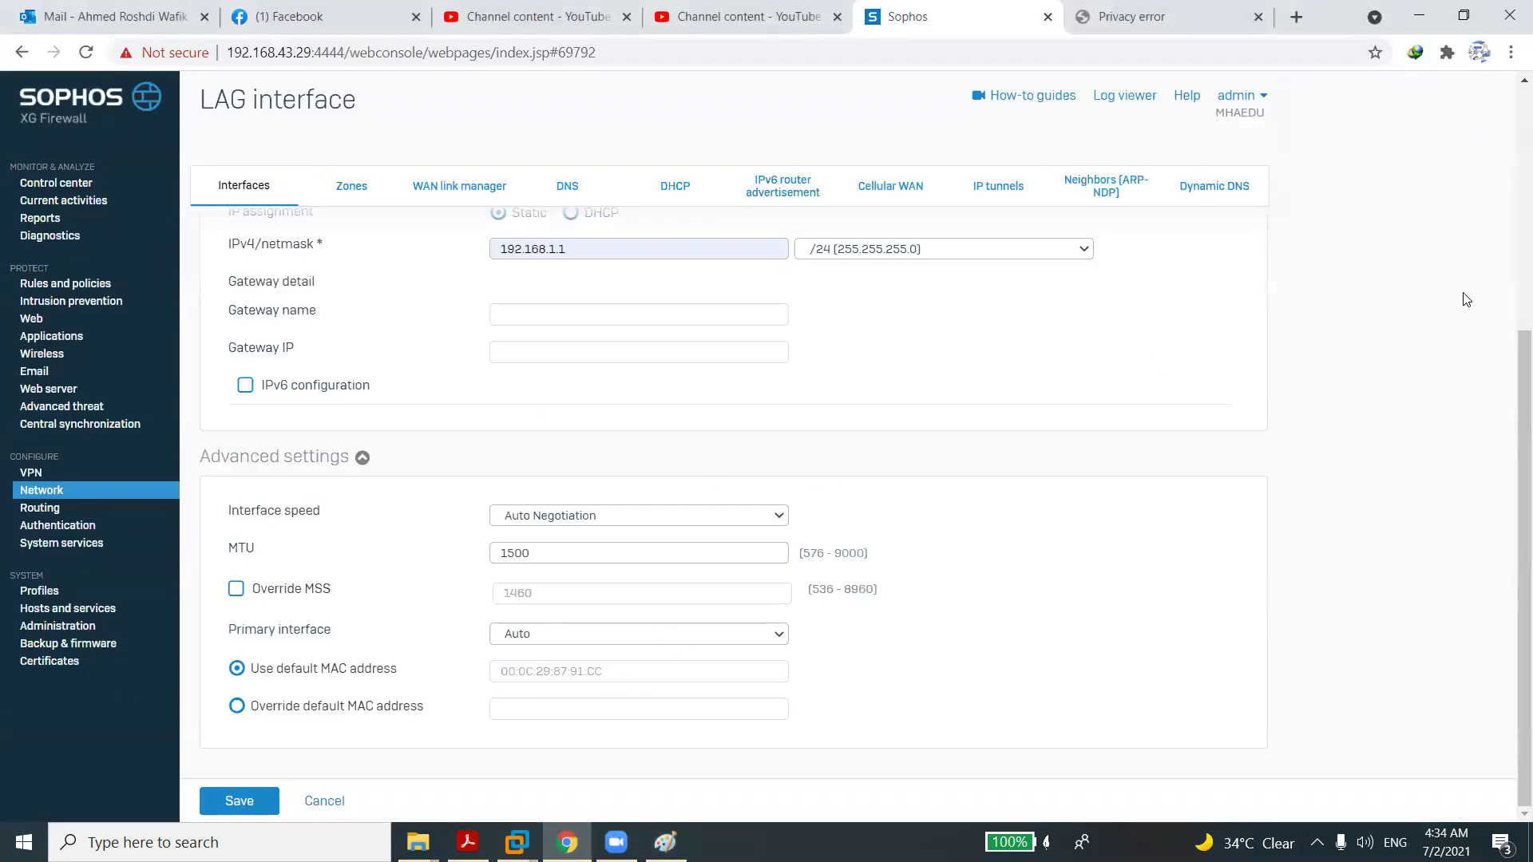
Switch RED status on, fill organization details from saved entries, accept the licence, and apply.
scroll(1509, 269, "up", 5)
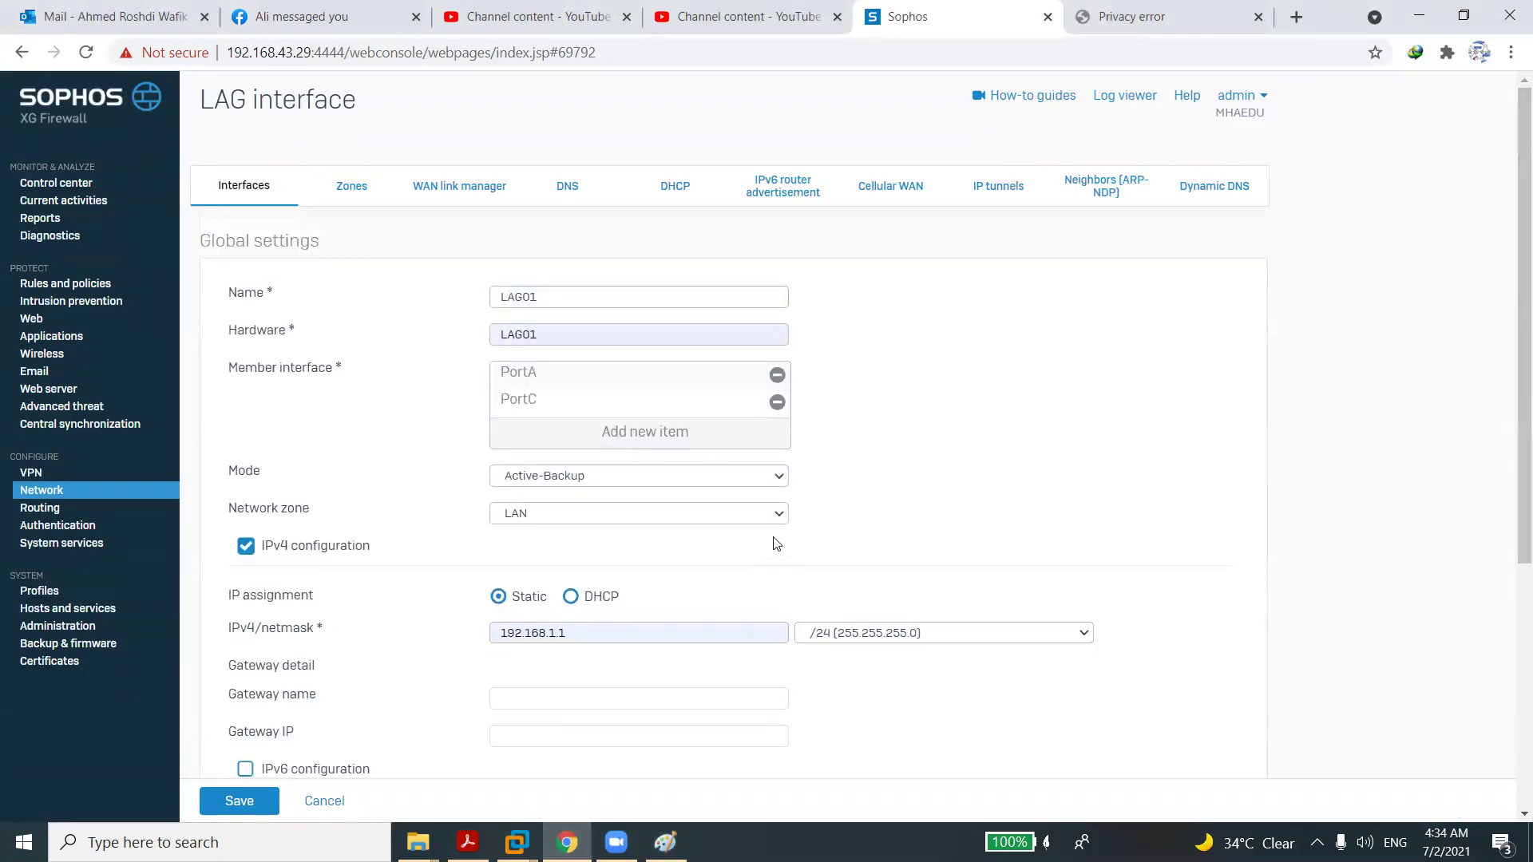
left_click(99, 490)
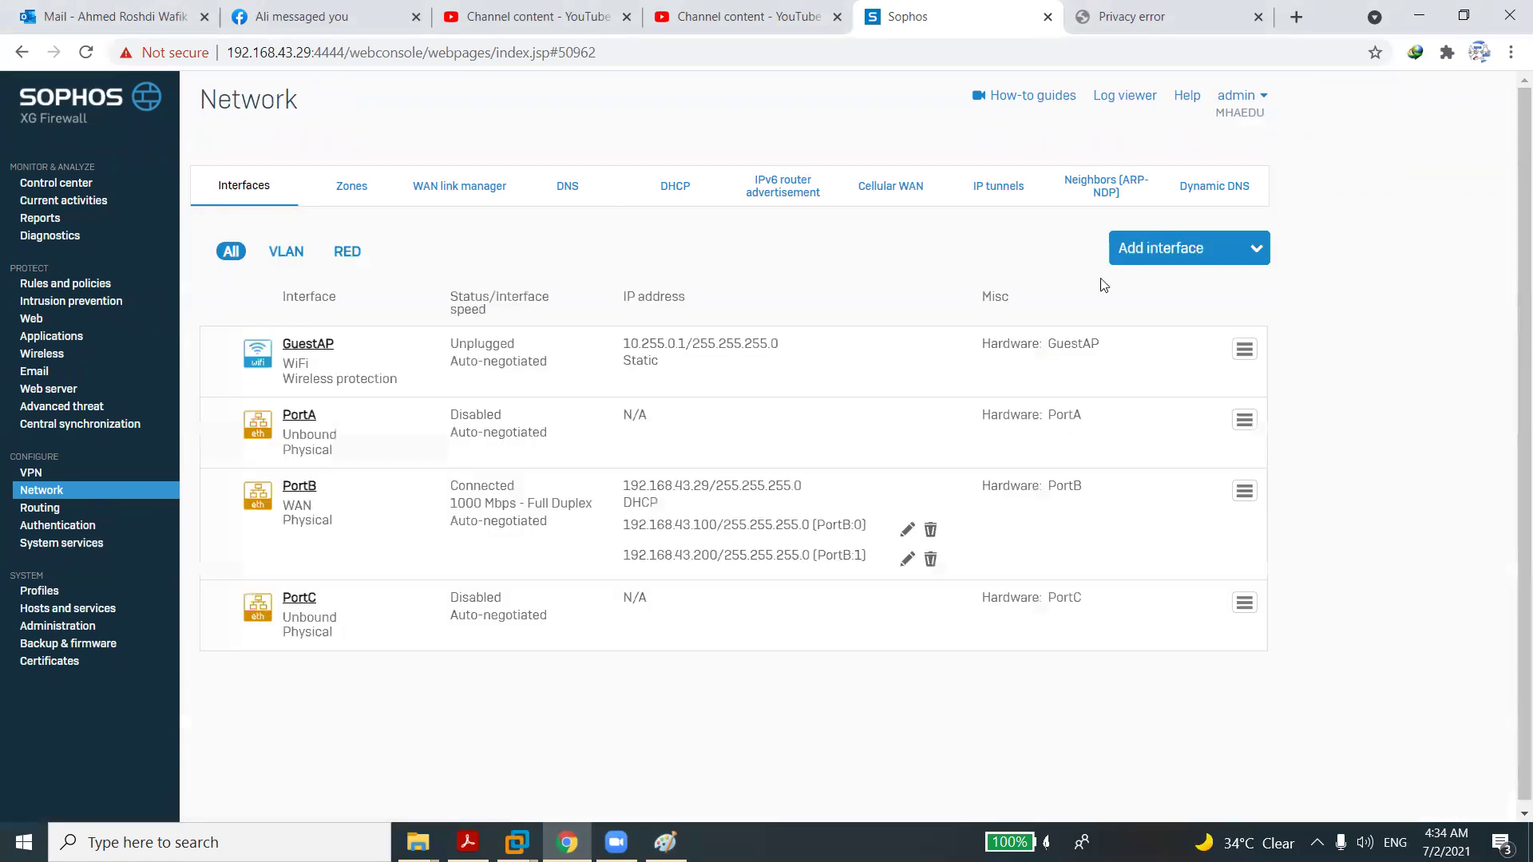
left_click(1199, 254)
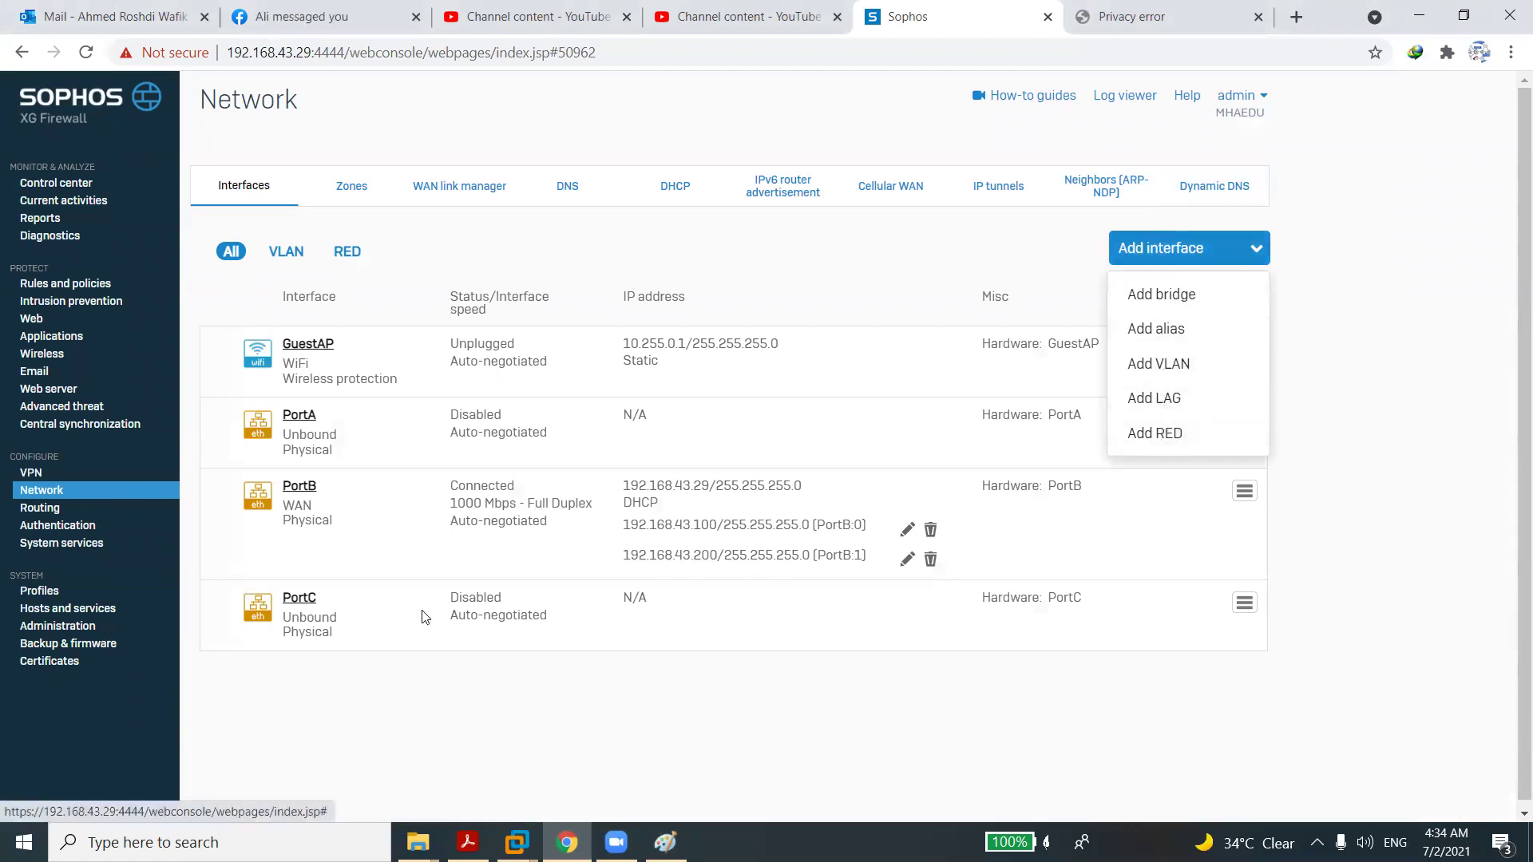
left_click(76, 545)
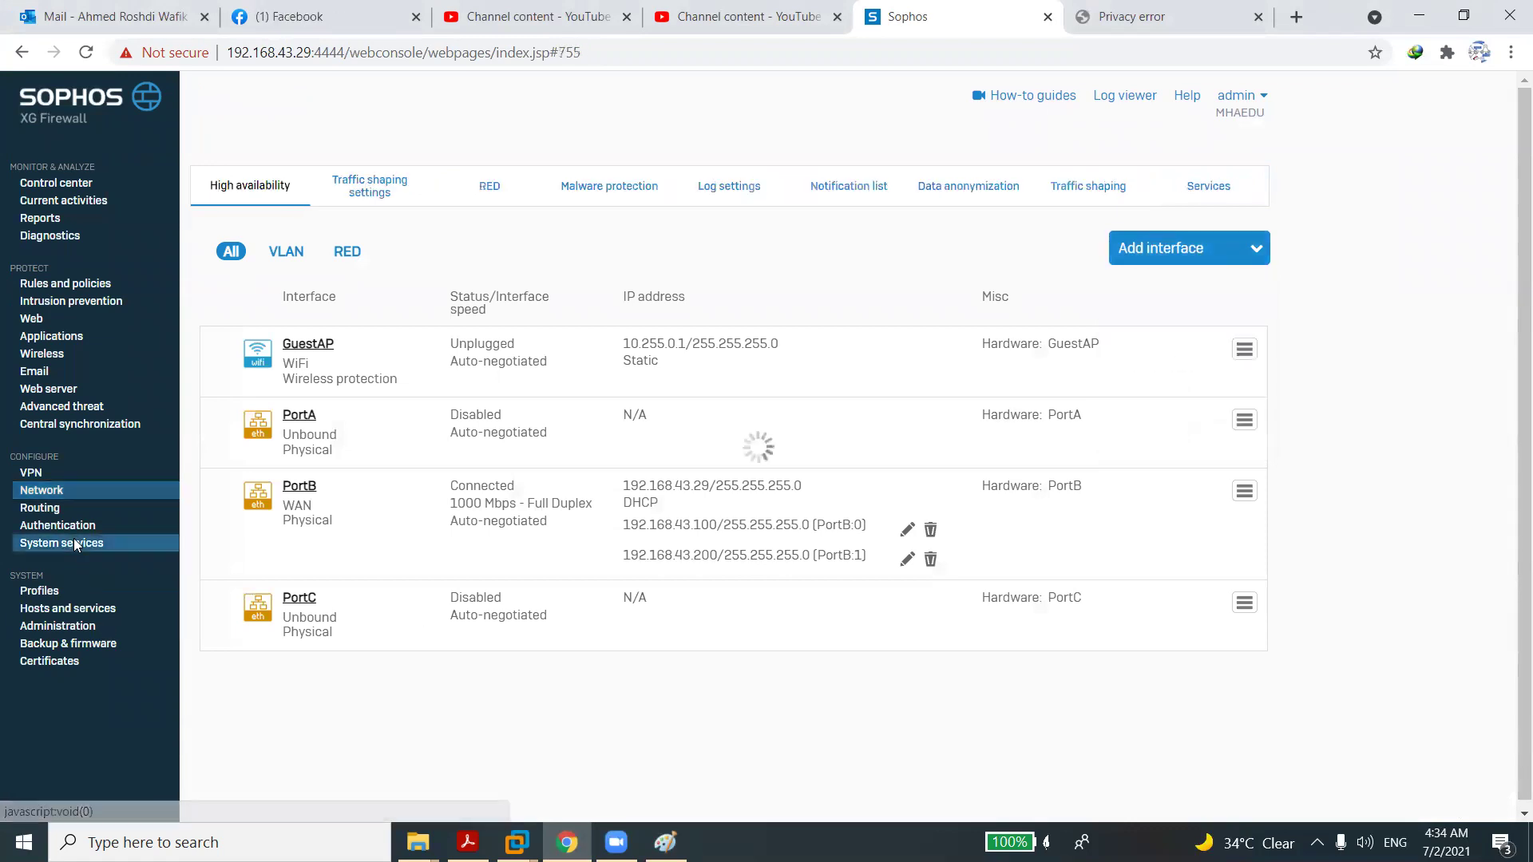
left_click(482, 192)
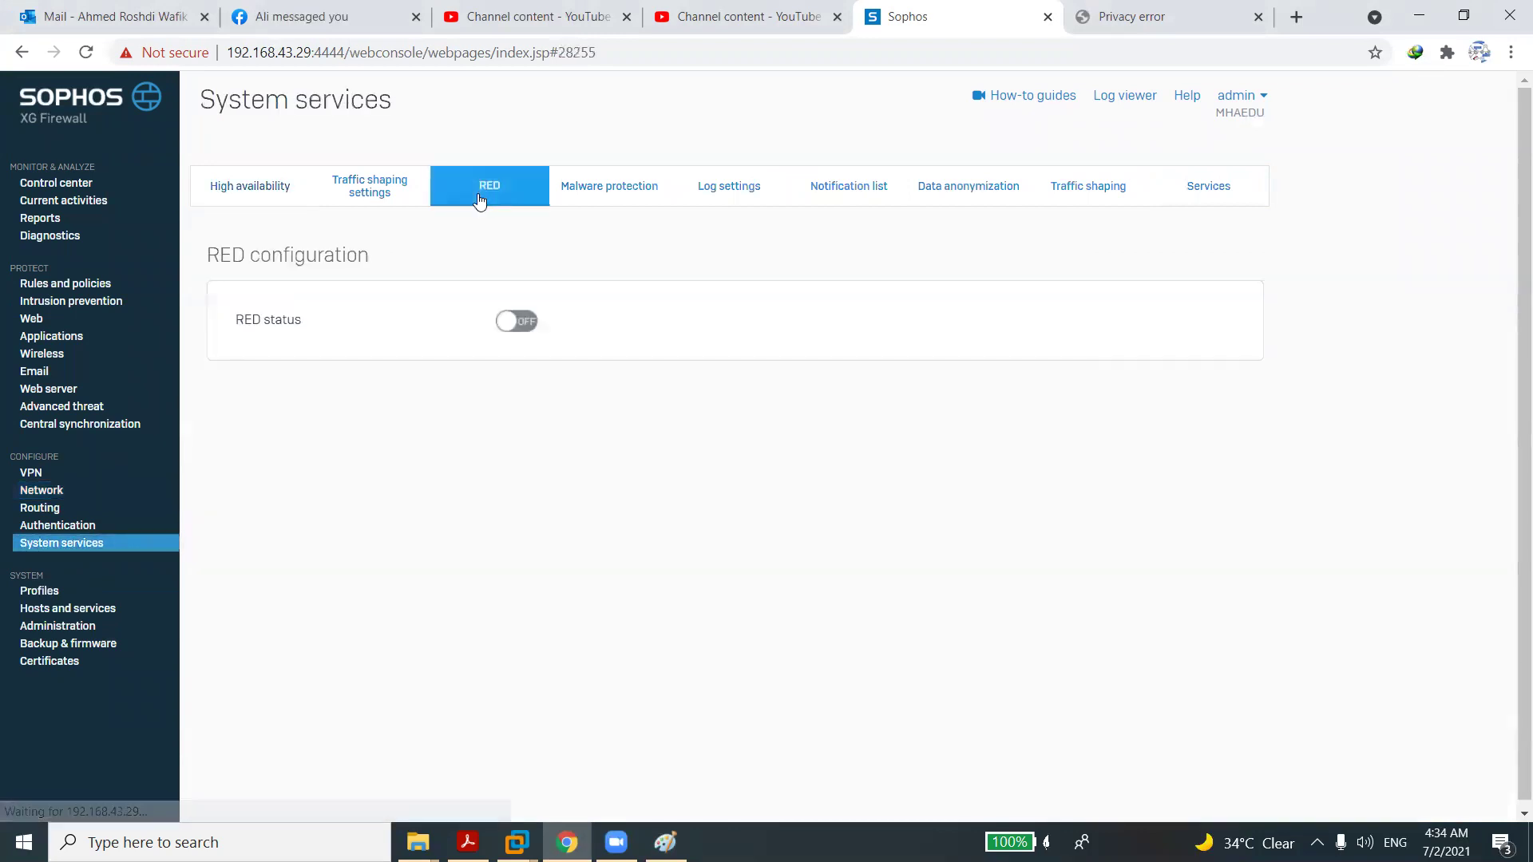
left_click(510, 326)
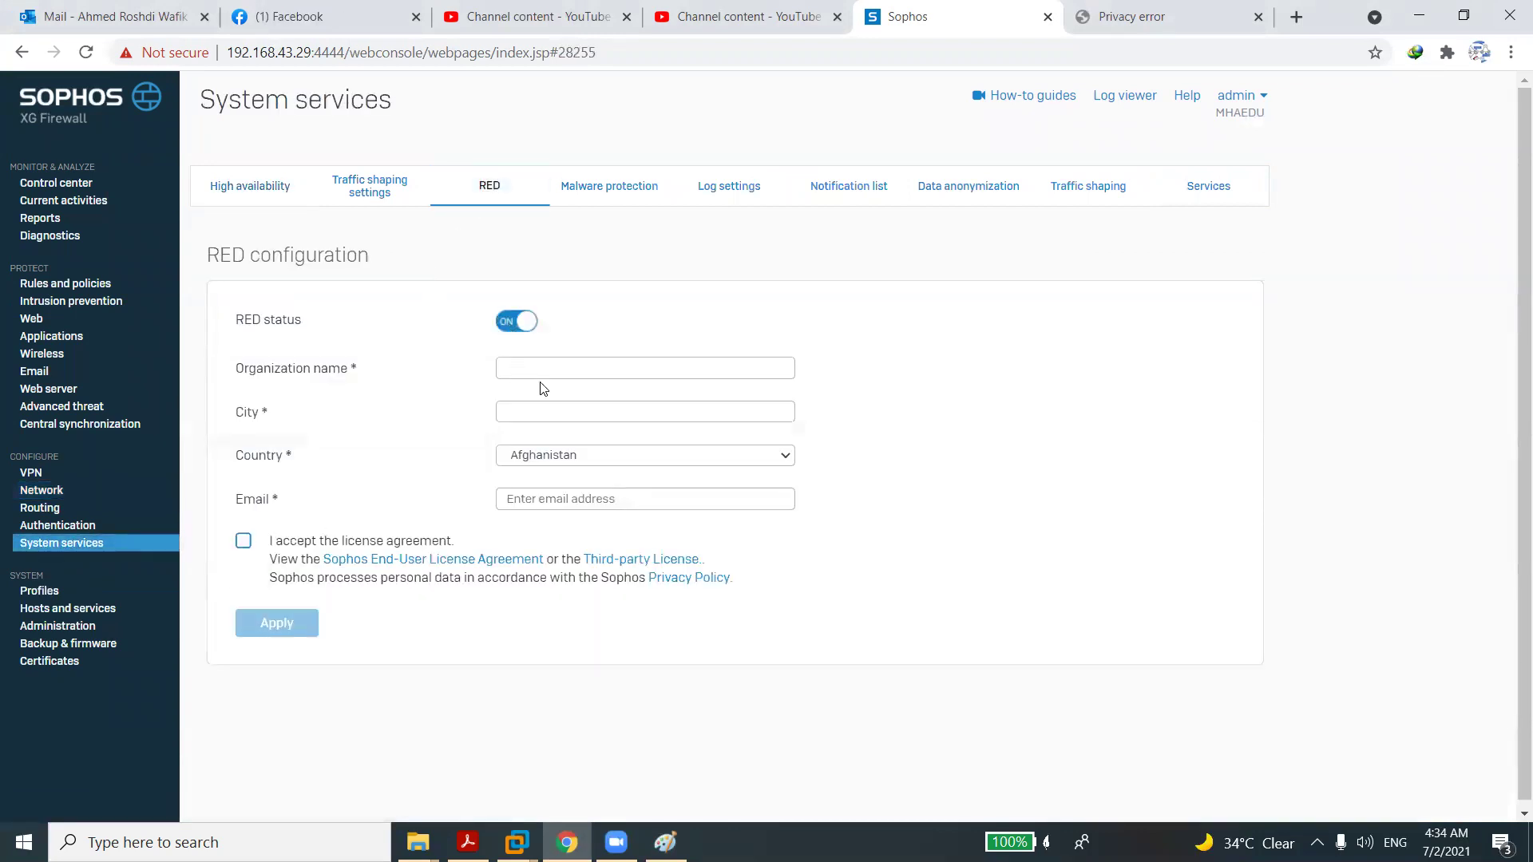
left_click(548, 369)
left_click(544, 411)
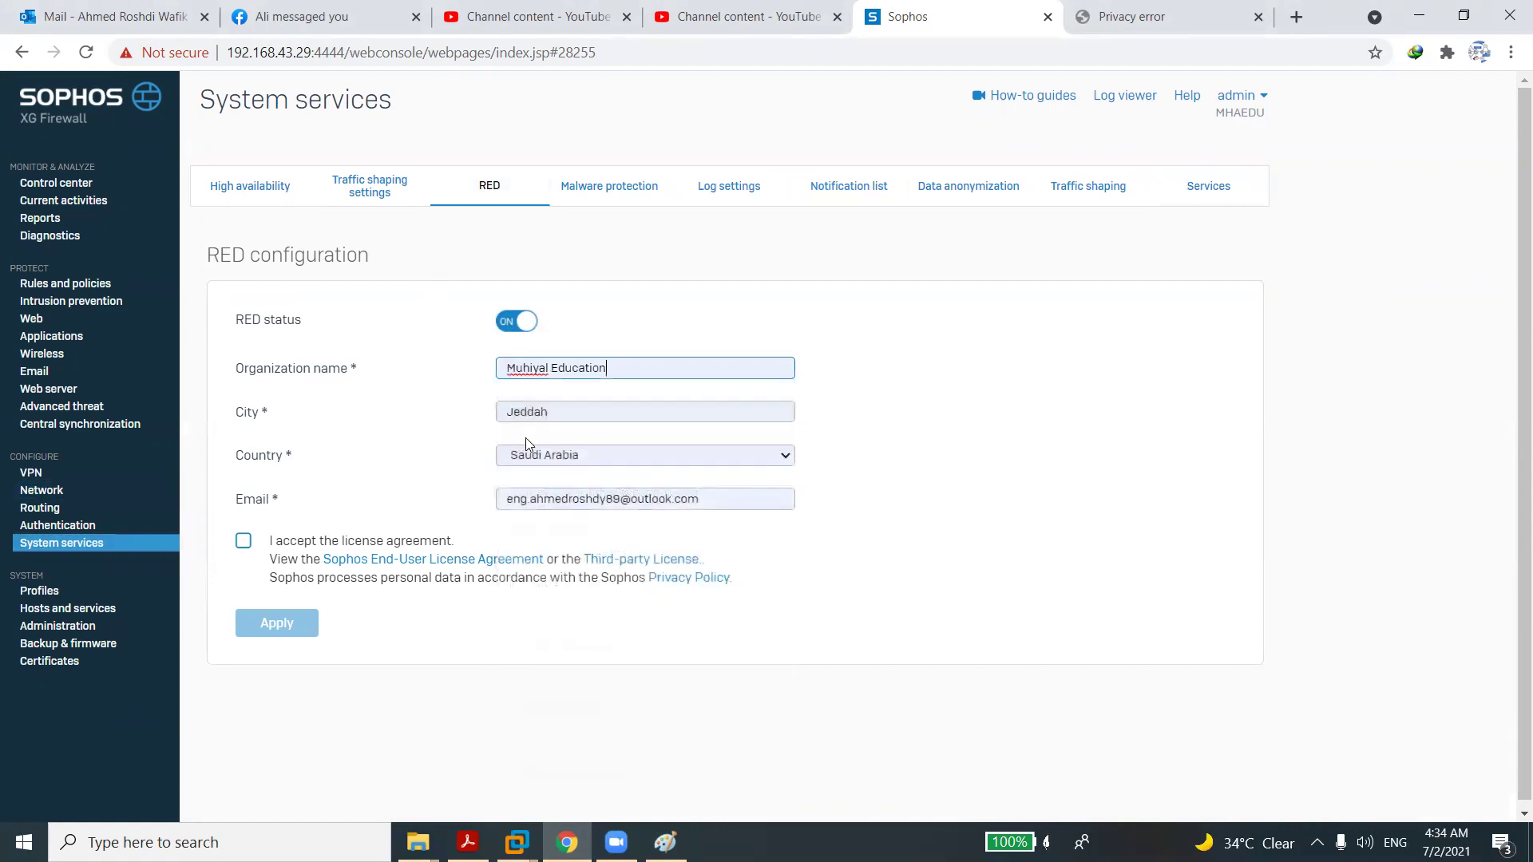
left_click(244, 541)
left_click(271, 621)
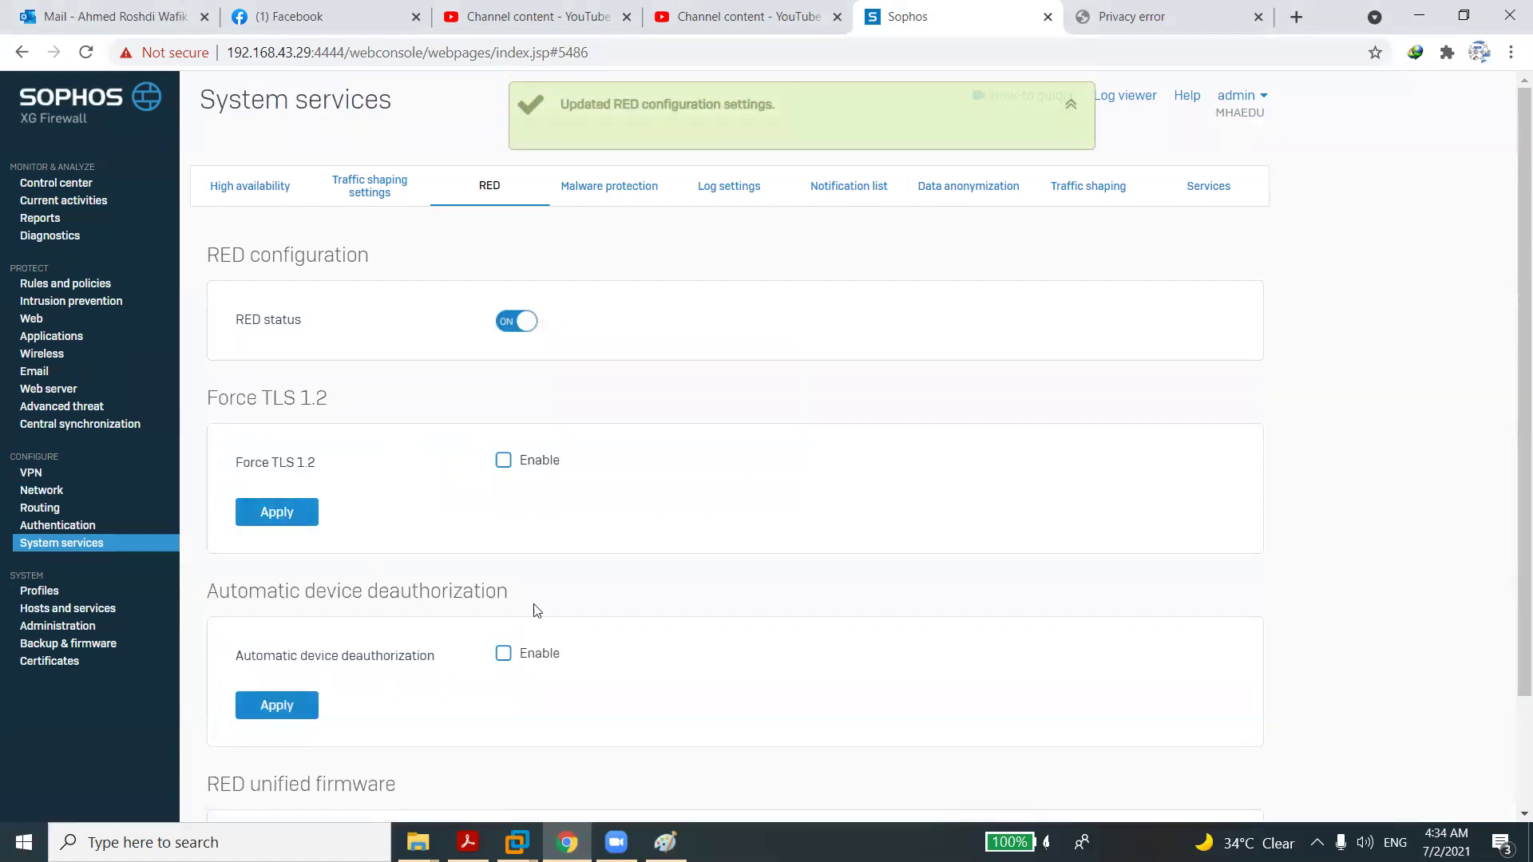
Enable and apply Force TLS 1.2 for RED, leaving automatic device deauthorization off.
left_click(503, 461)
left_click(1511, 779)
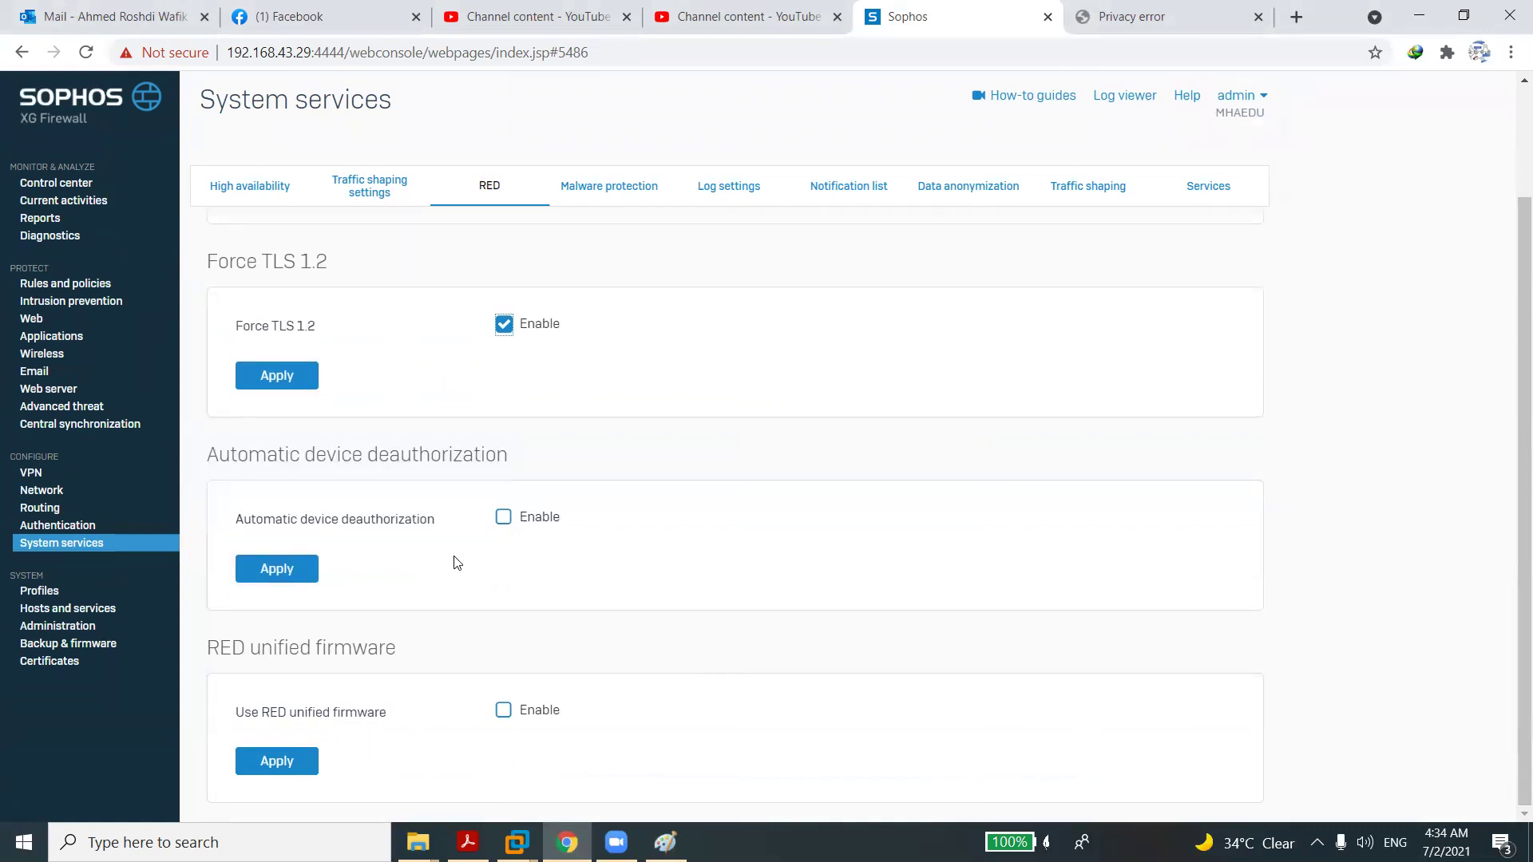
left_click(503, 518)
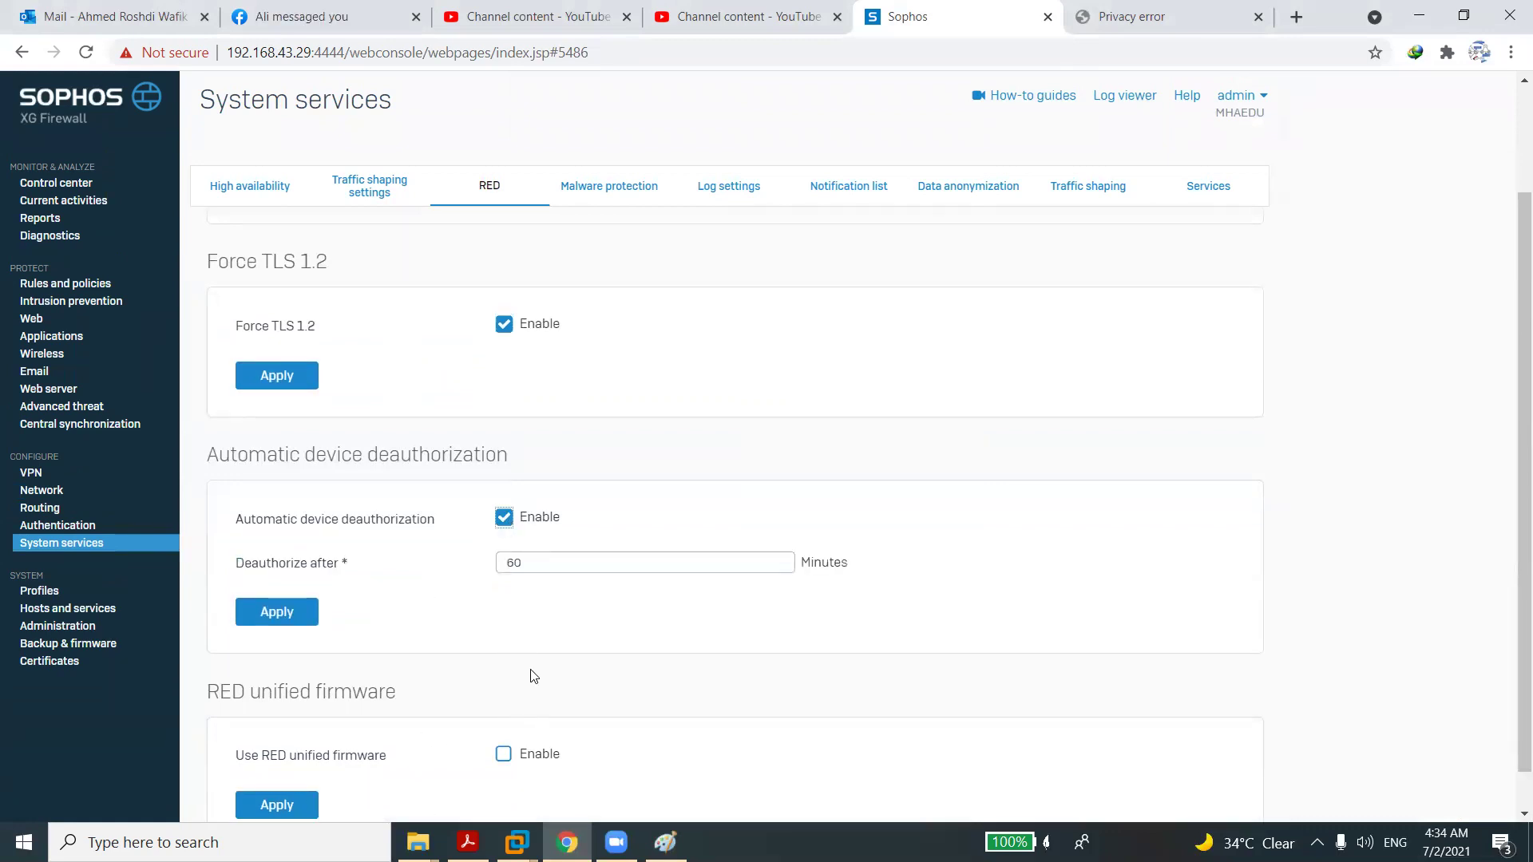
double_click(540, 568)
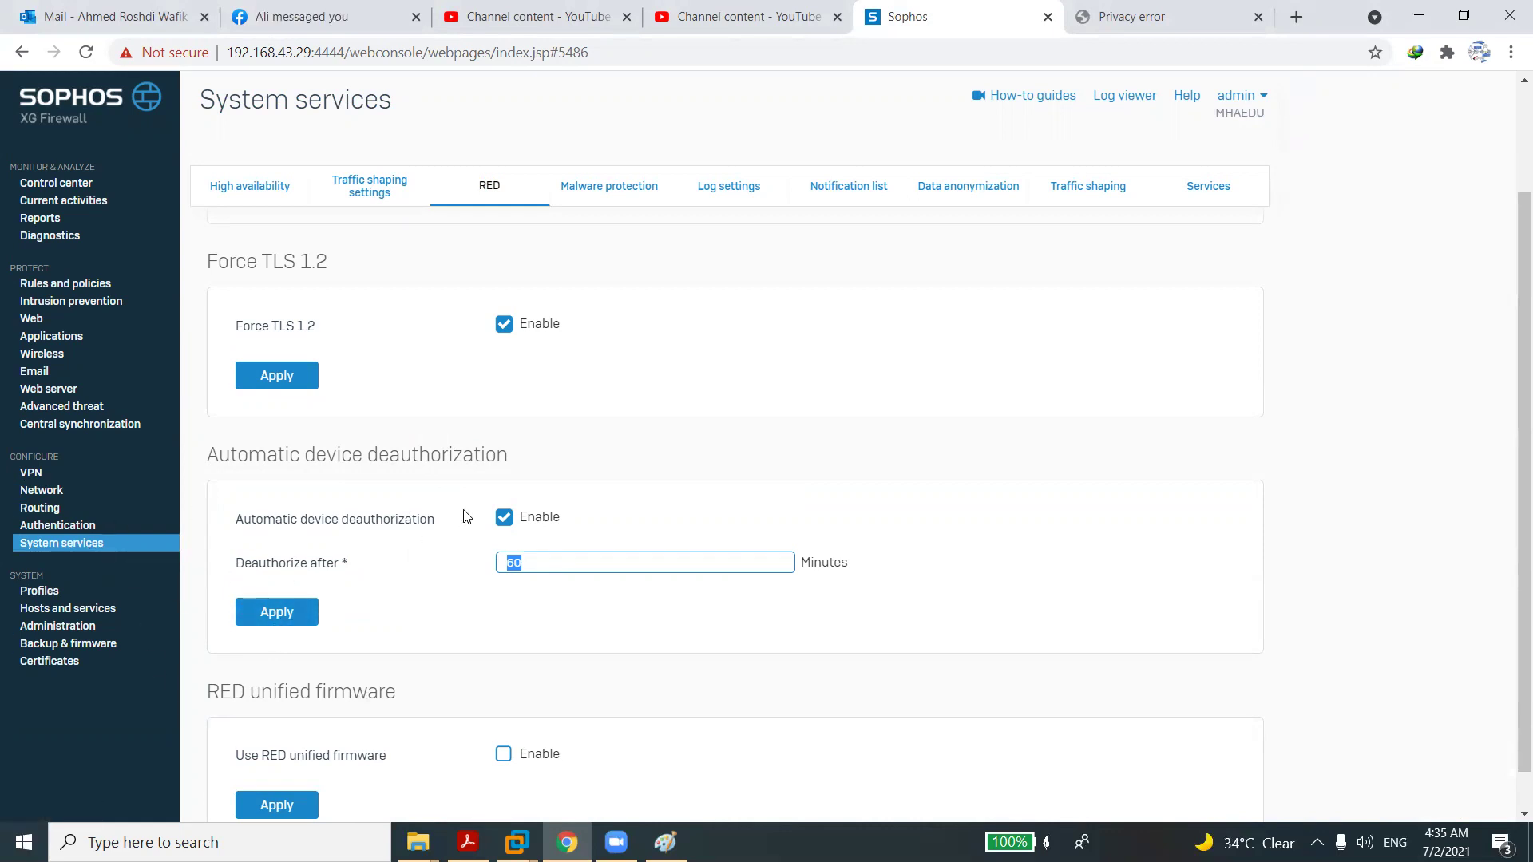
left_click(508, 521)
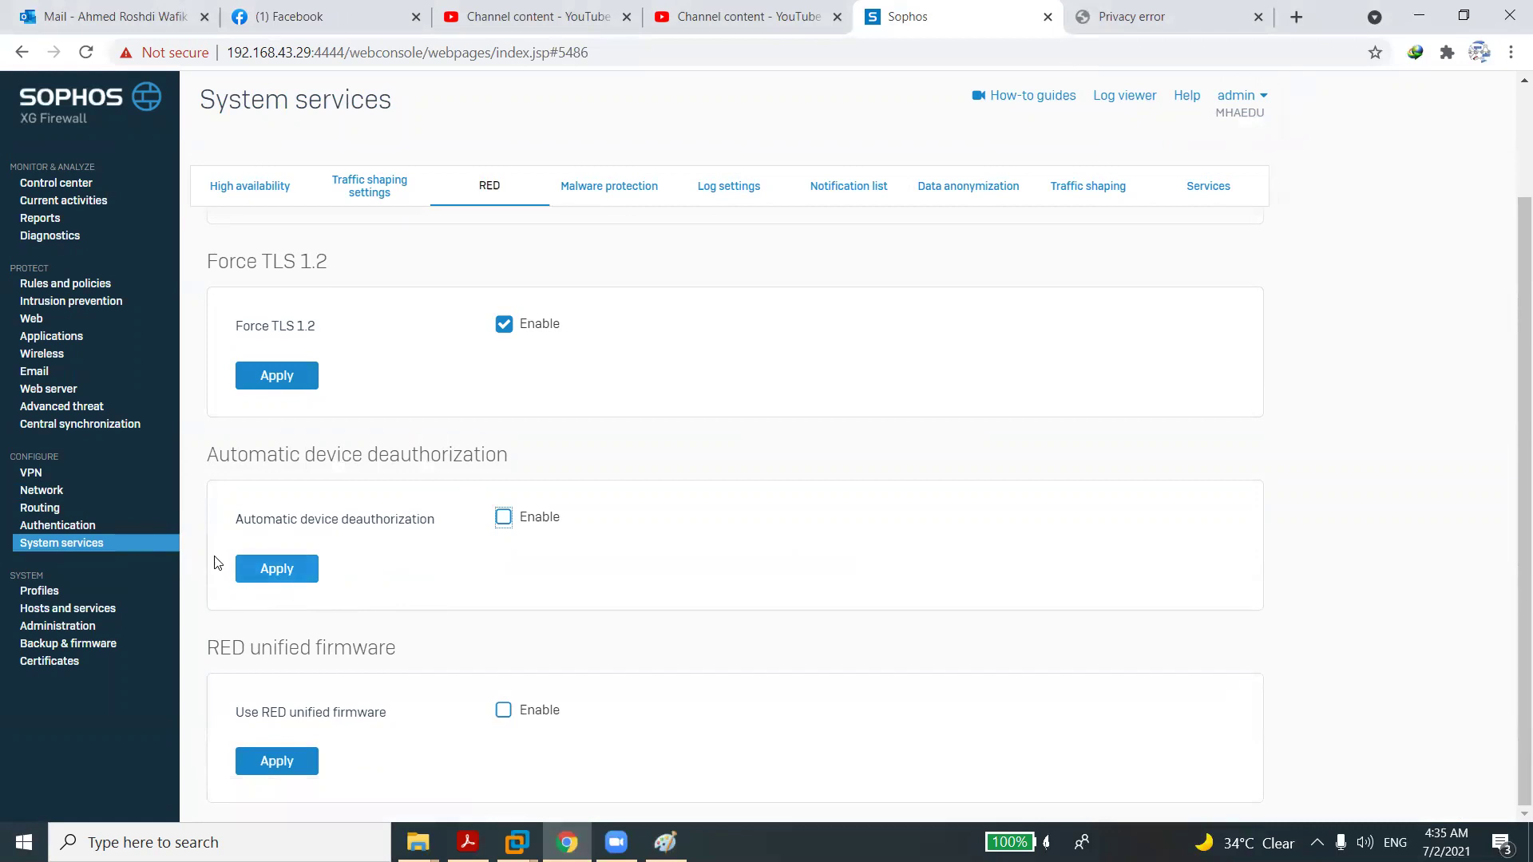
left_click(295, 374)
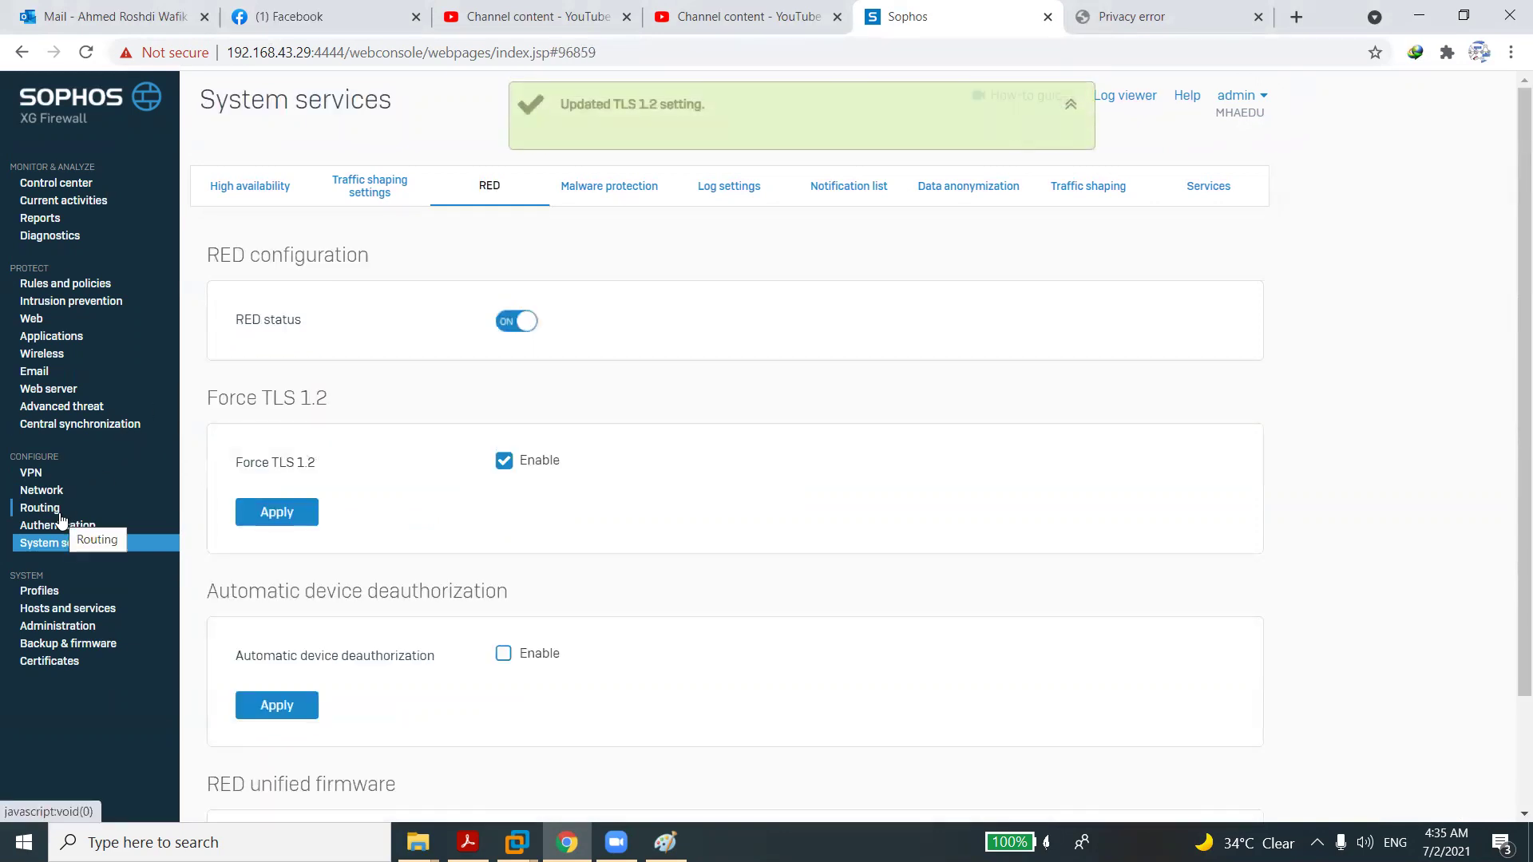
Start a new RED interface with branch name RED and type Firewall RED Server.
left_click(44, 492)
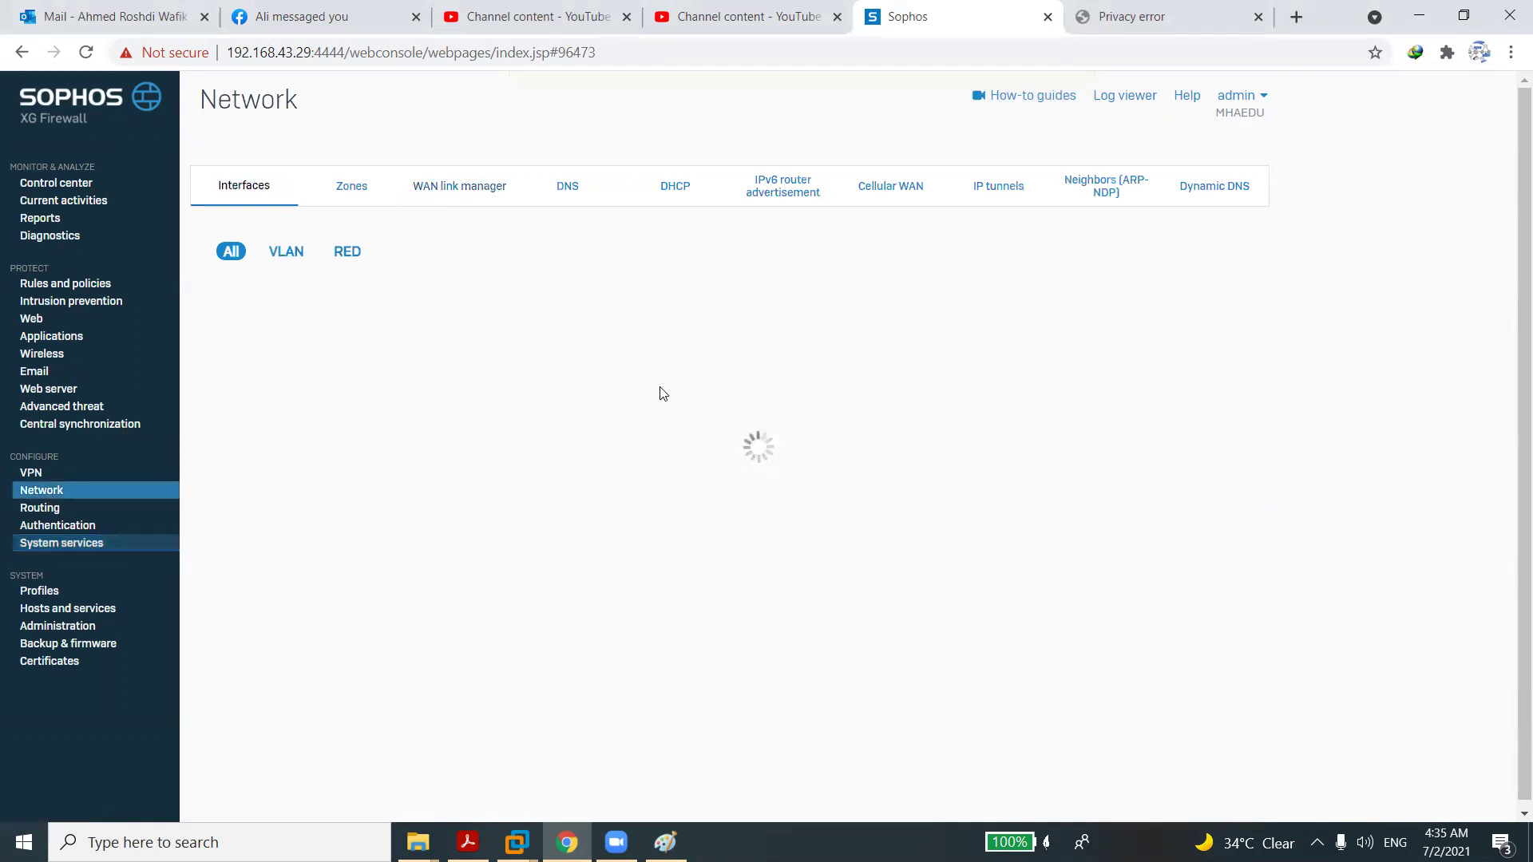
left_click(1204, 254)
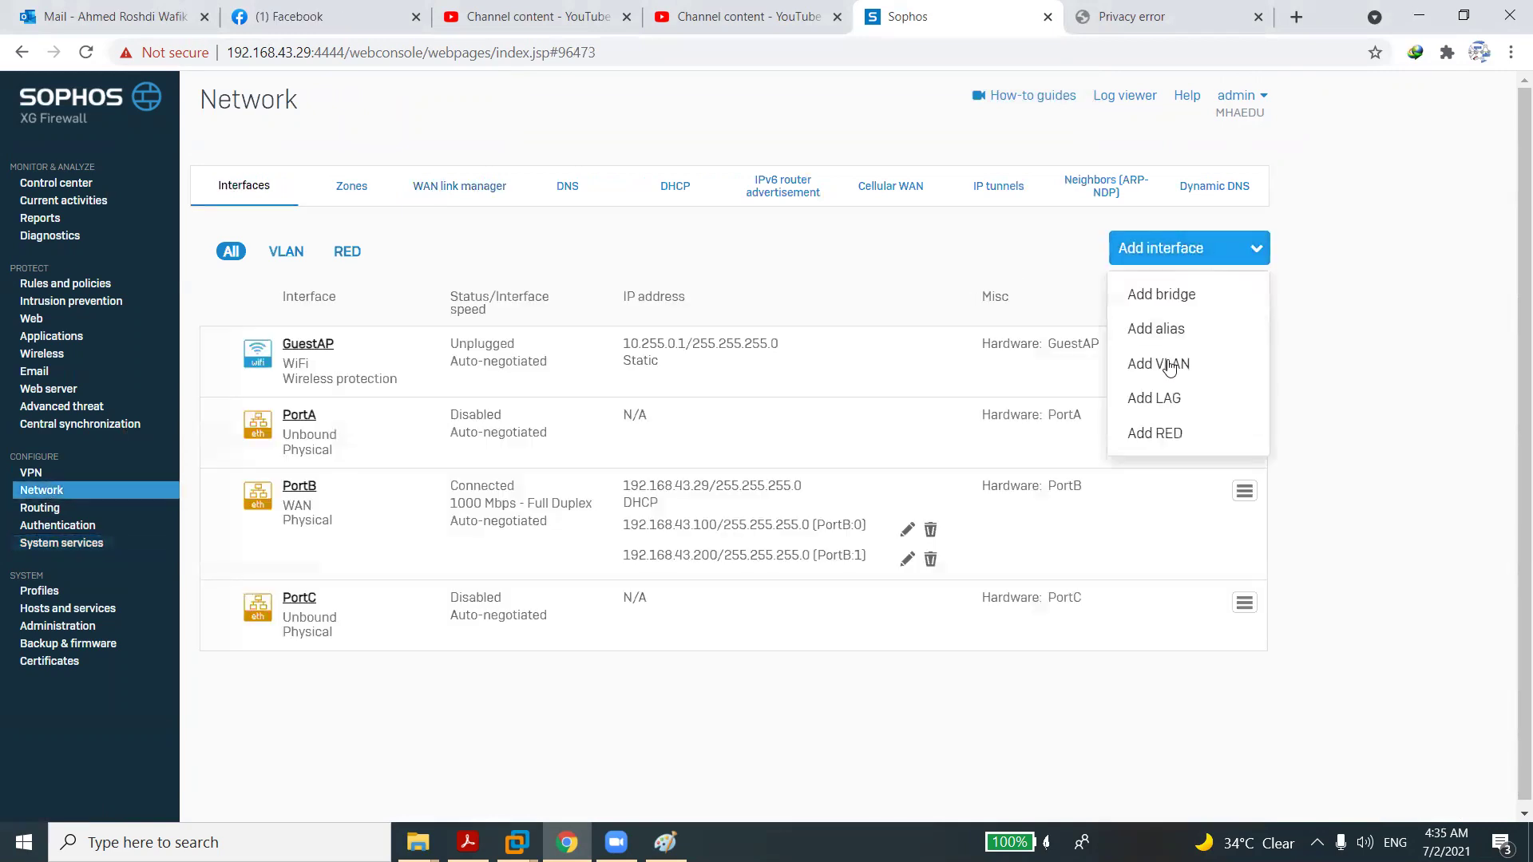
left_click(1167, 432)
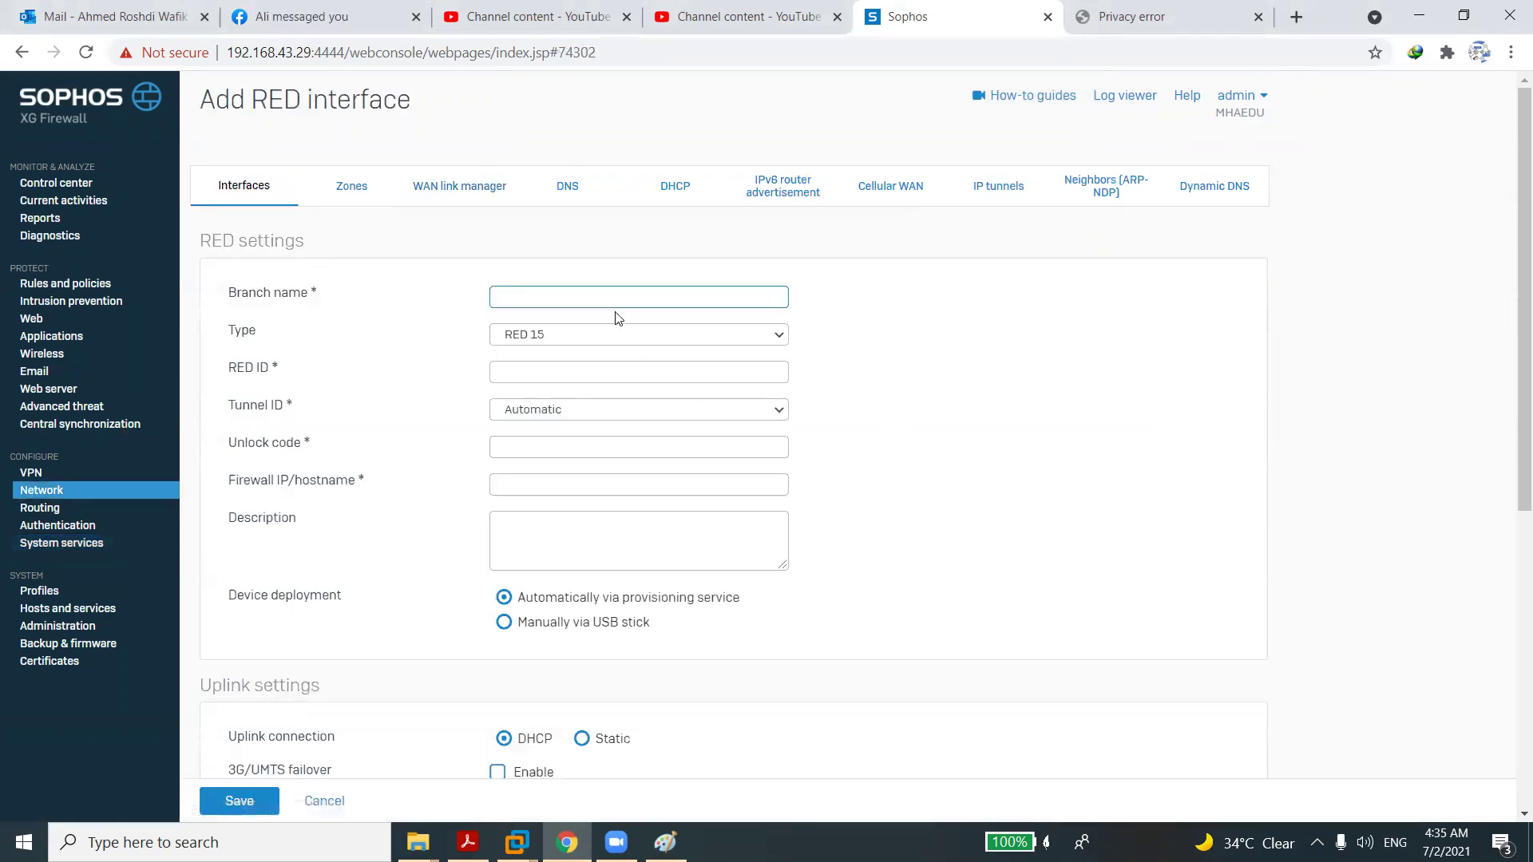
left_click(617, 299)
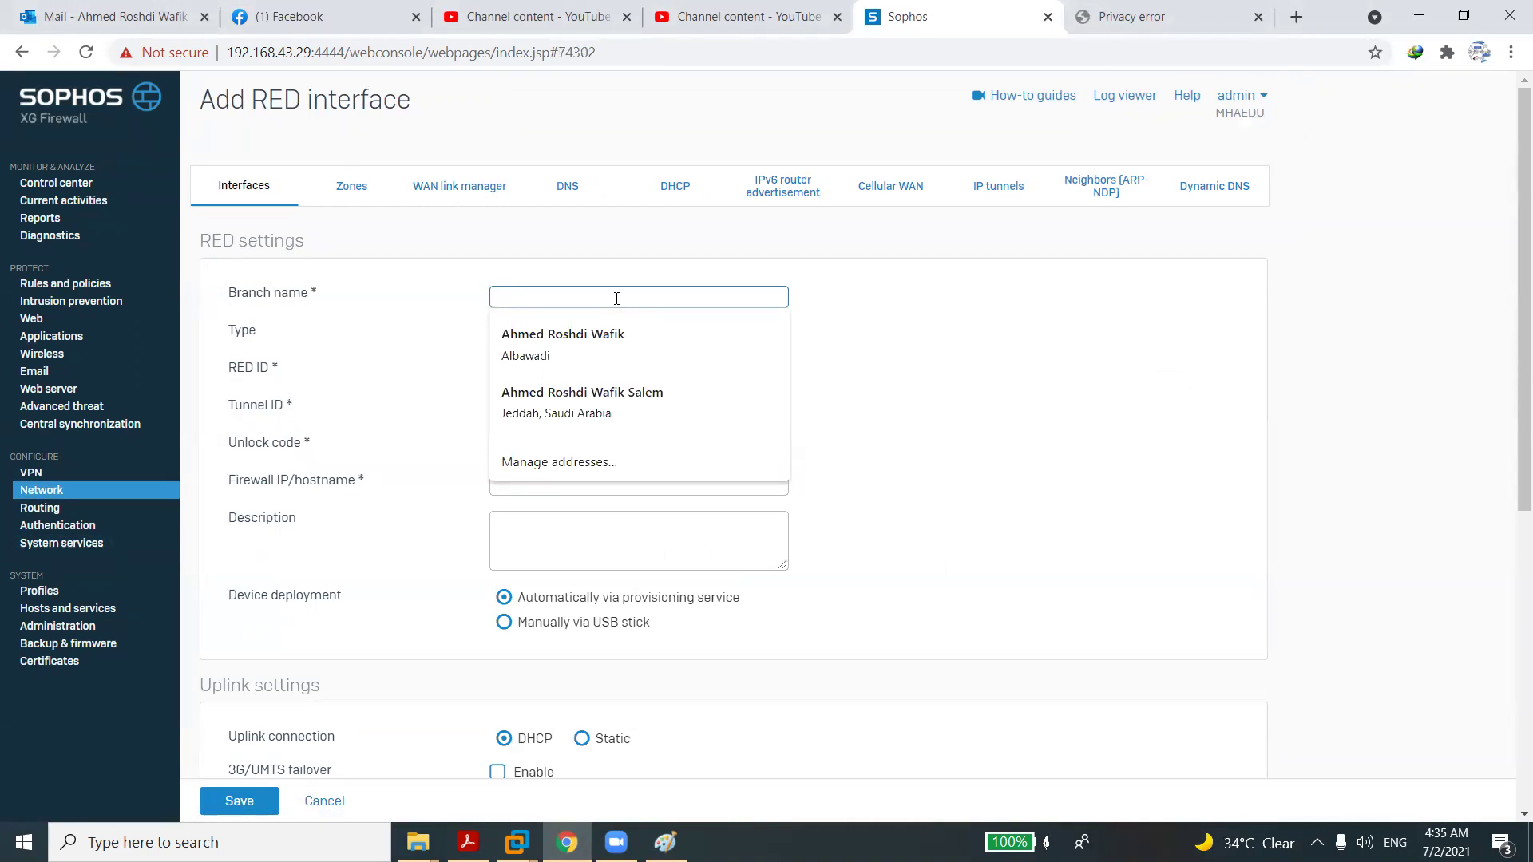
type("RED")
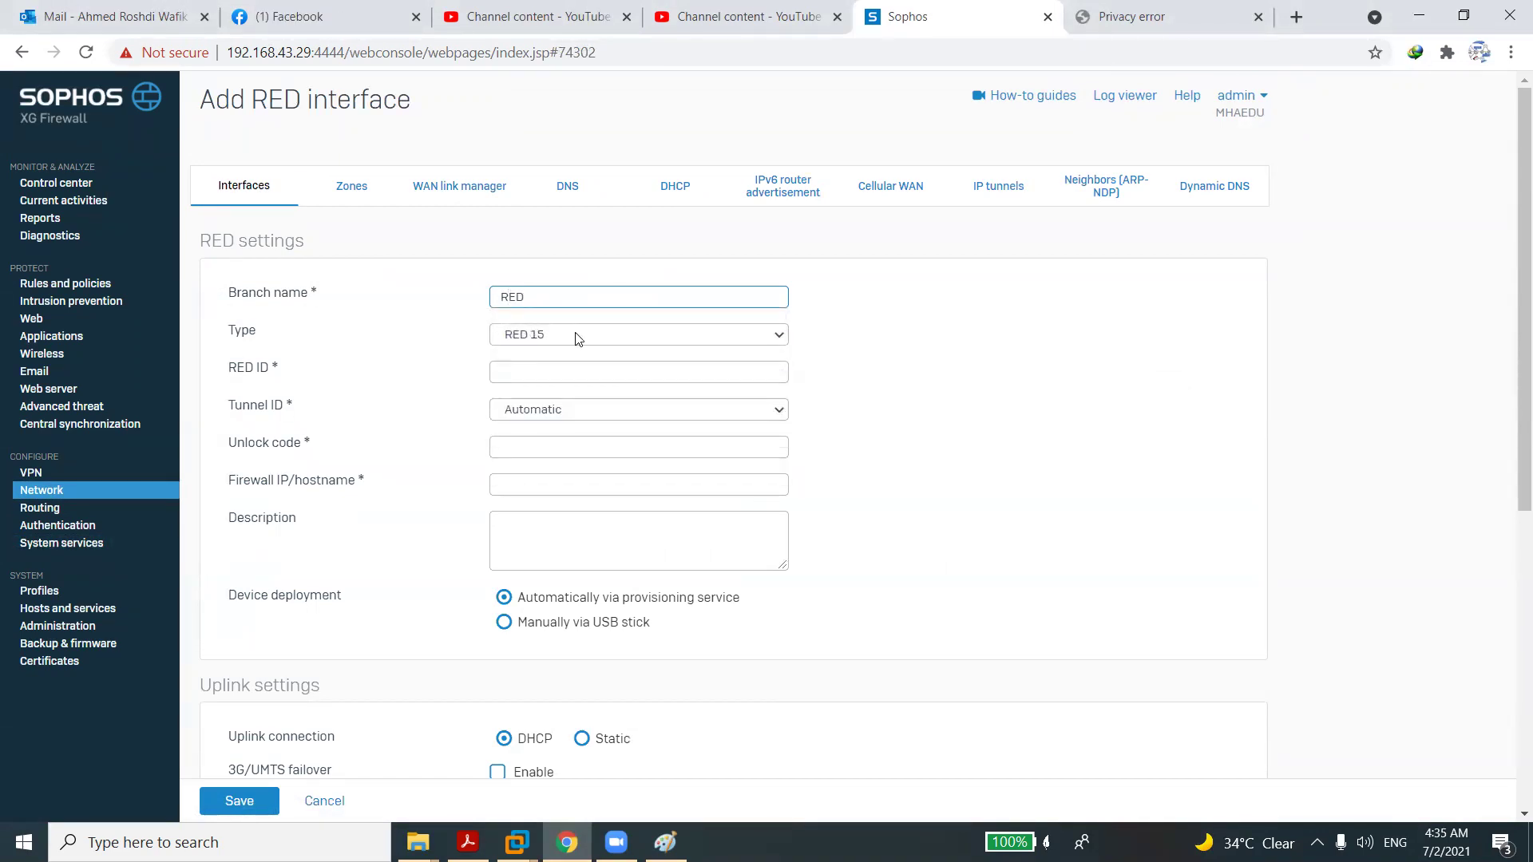
left_click(575, 334)
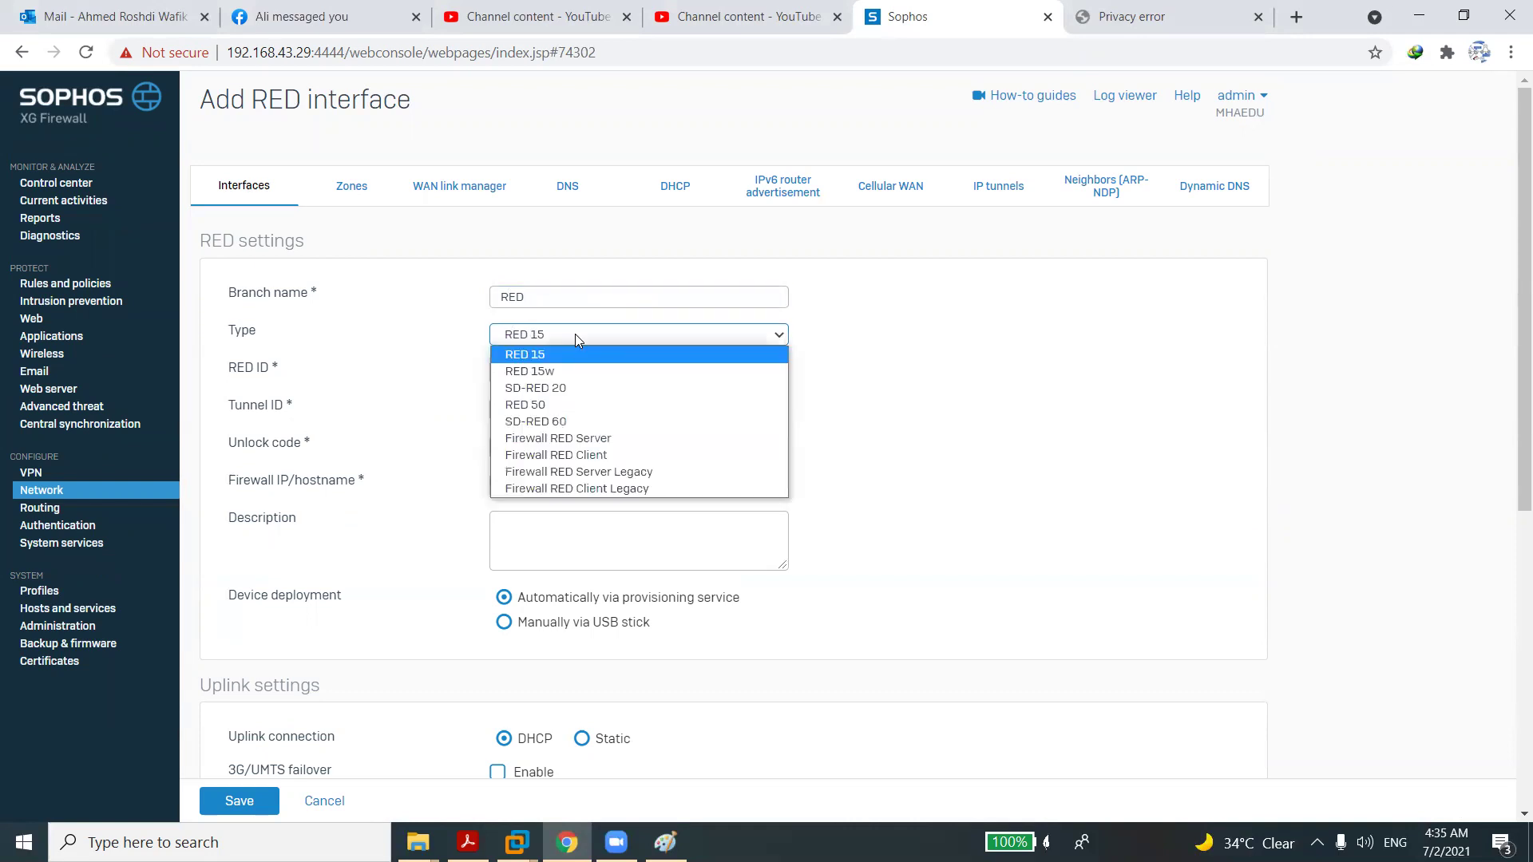
left_click(572, 439)
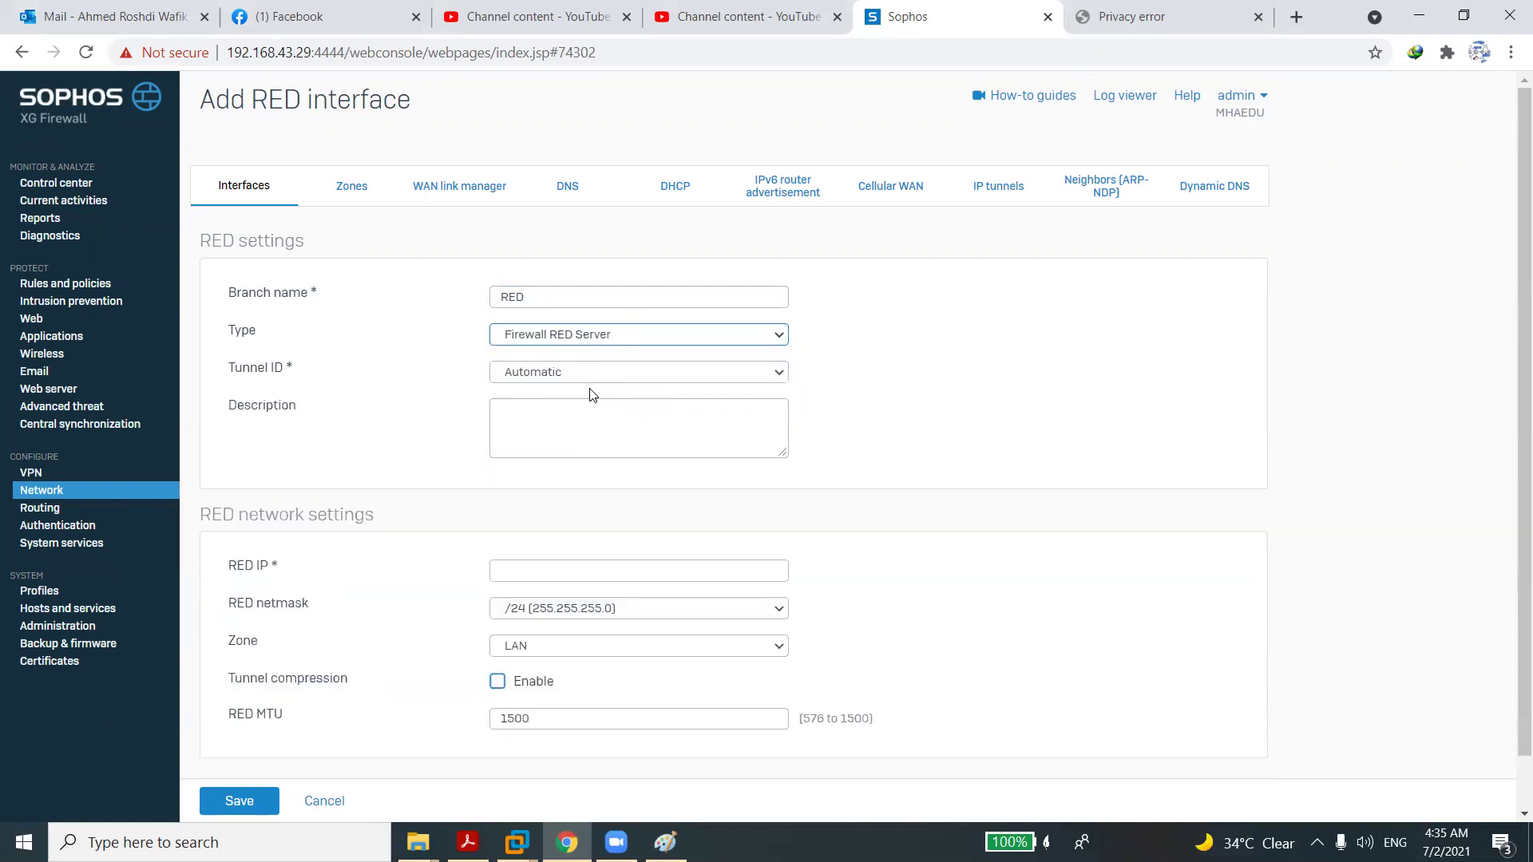
Set RED IP 172.17.17.1, enable tunnel compression, and save the interface.
left_click(568, 562)
type("192.16")
key("BackSpace")
key("BackSpace")
key("BackSpace")
key("BackSpace")
key("BackSpace")
type("72")
left_click(550, 615)
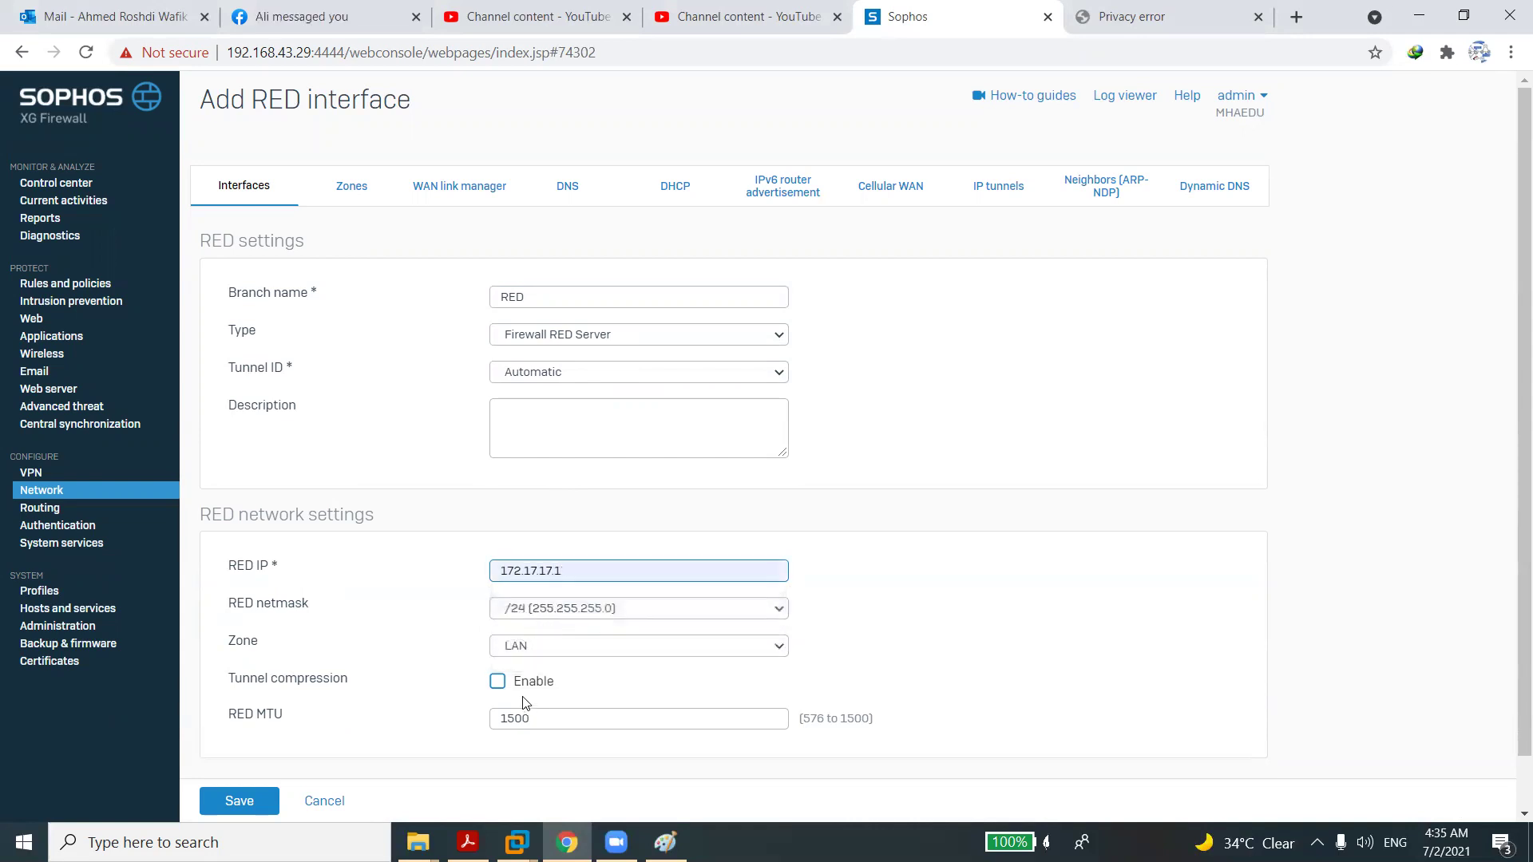
left_click(499, 683)
left_click(250, 801)
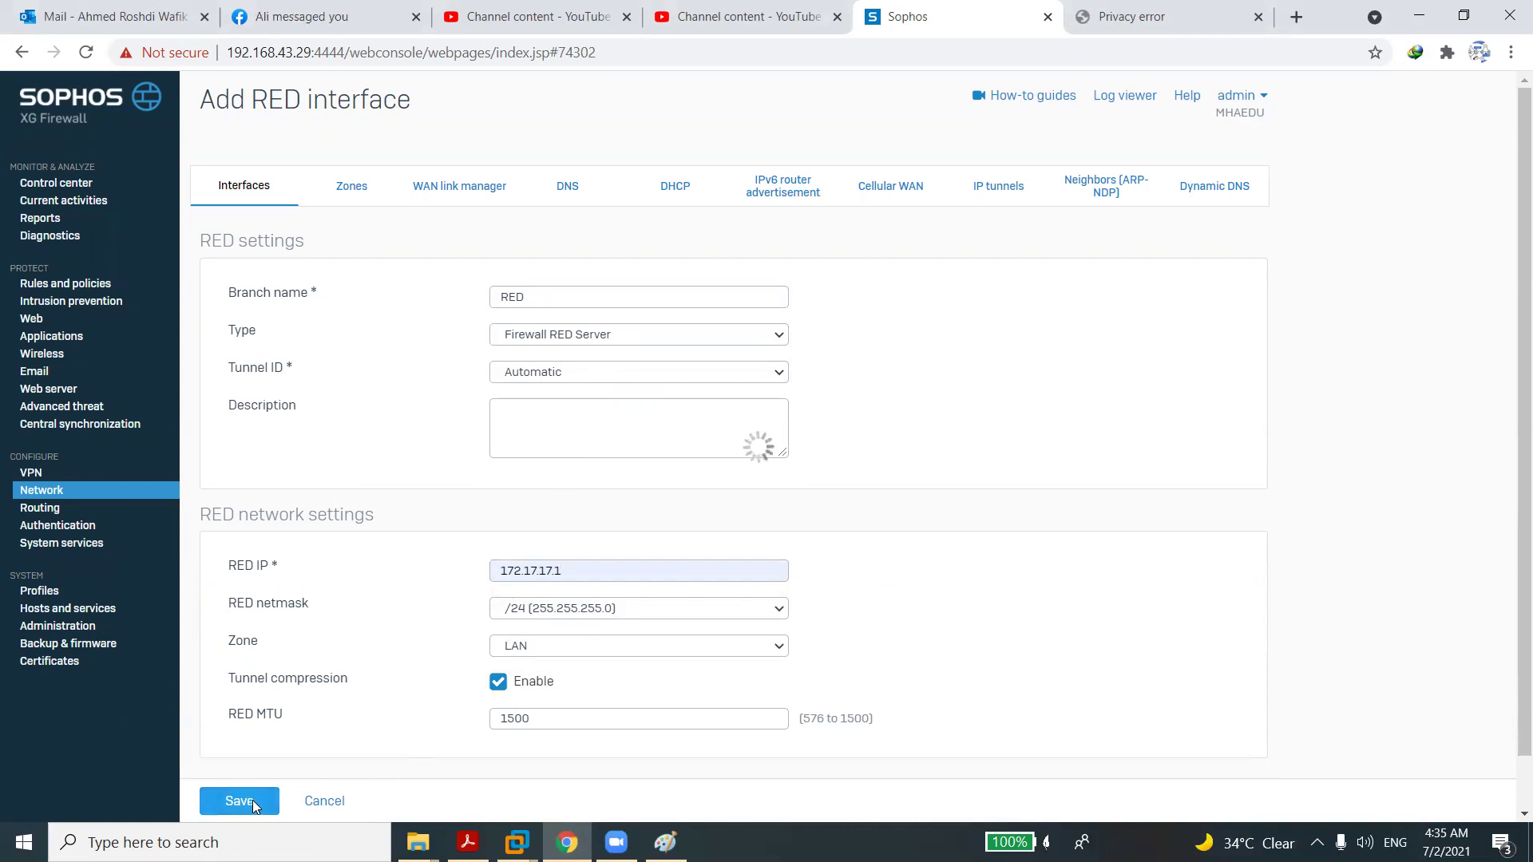
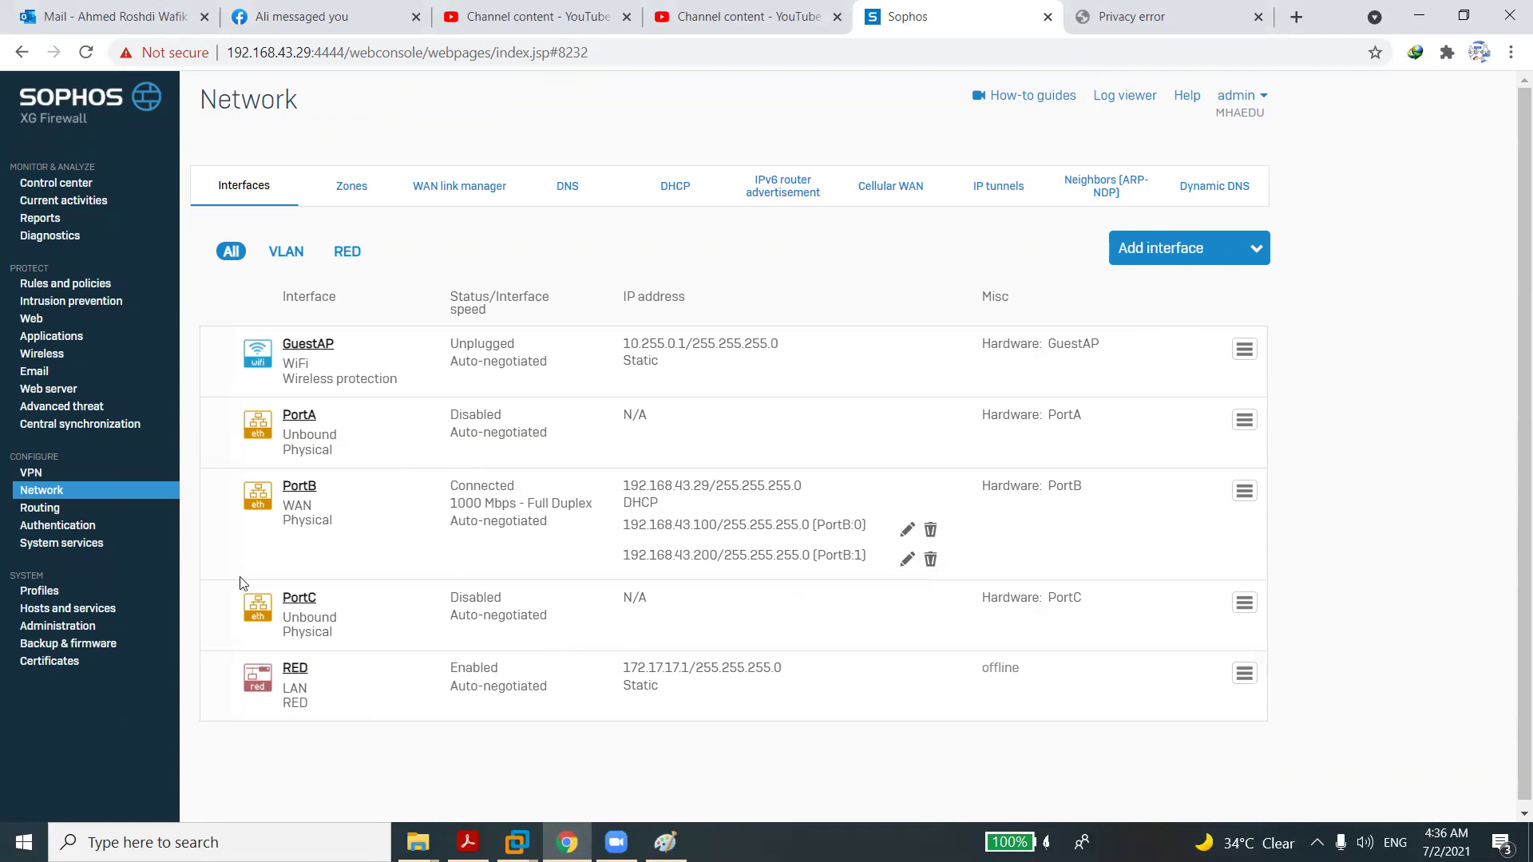
Start a new IPsec connection named 'site' with connection type Tunnel interface.
left_click(32, 478)
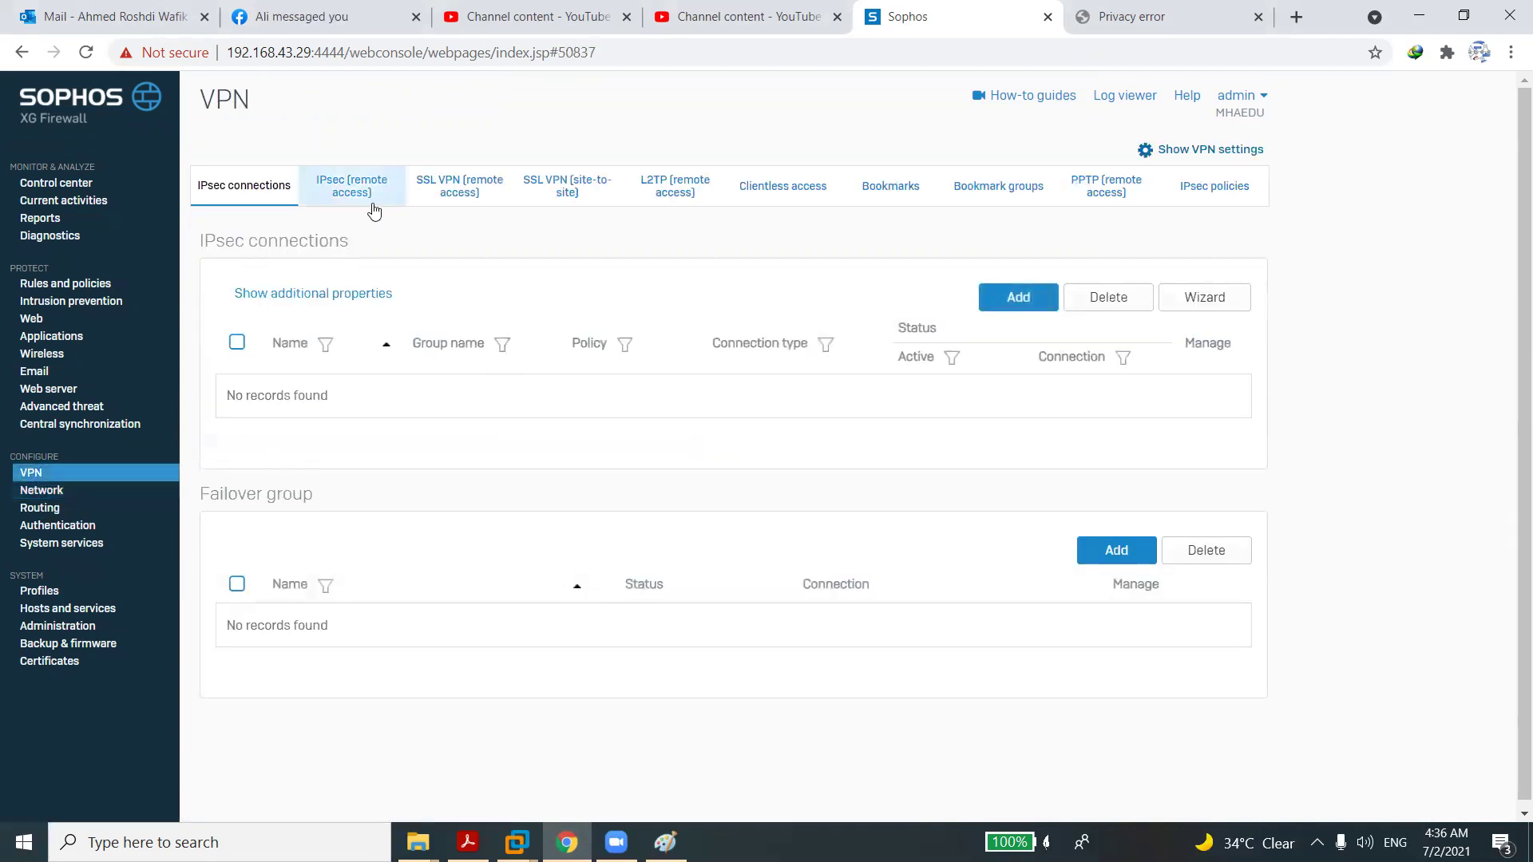
left_click(1019, 293)
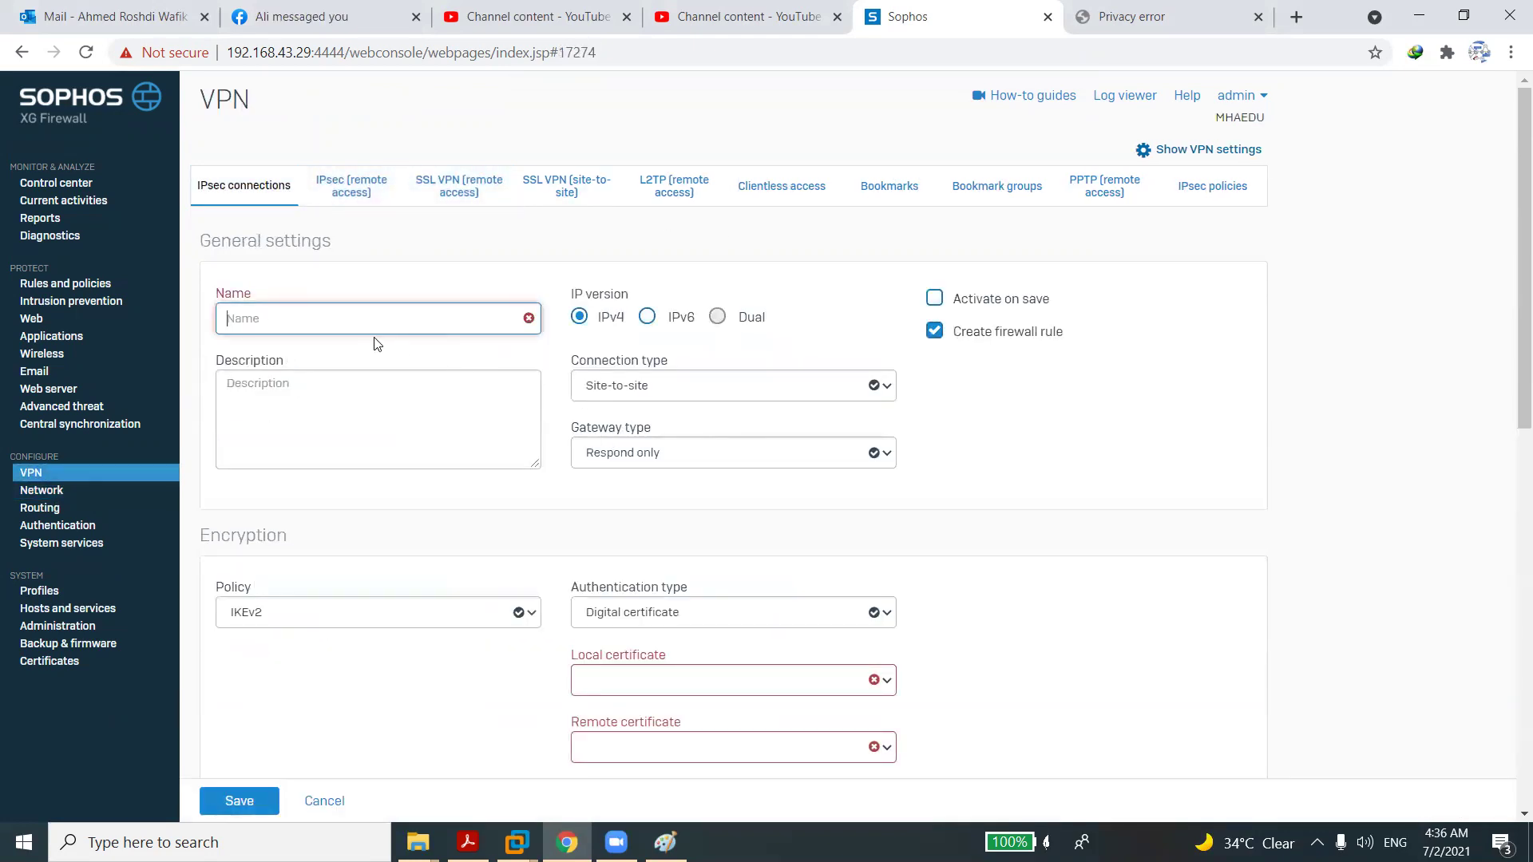
left_click(370, 318)
type("sit")
left_click(623, 389)
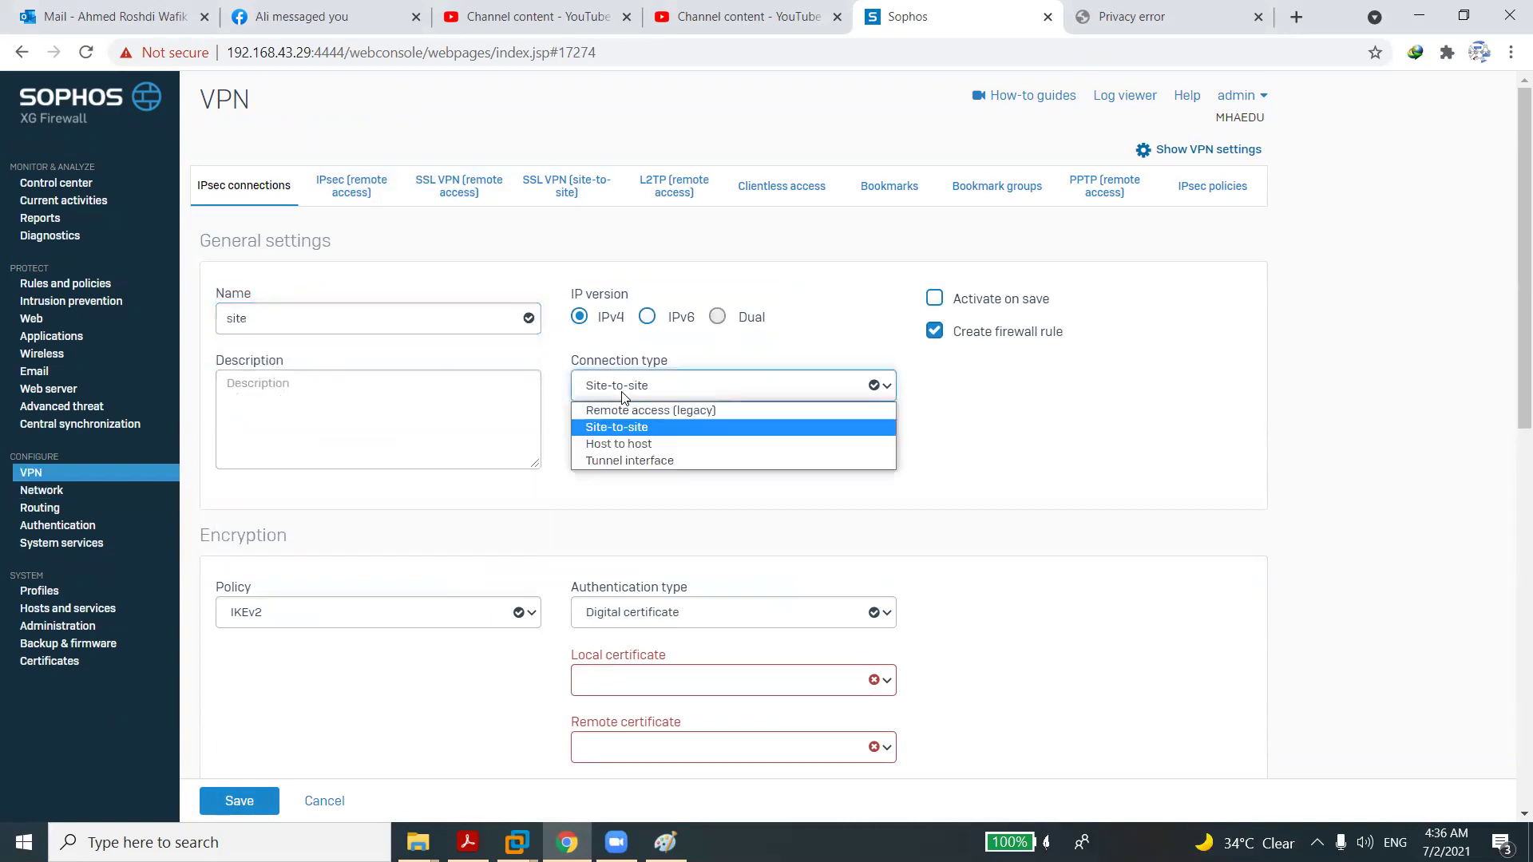
left_click(628, 457)
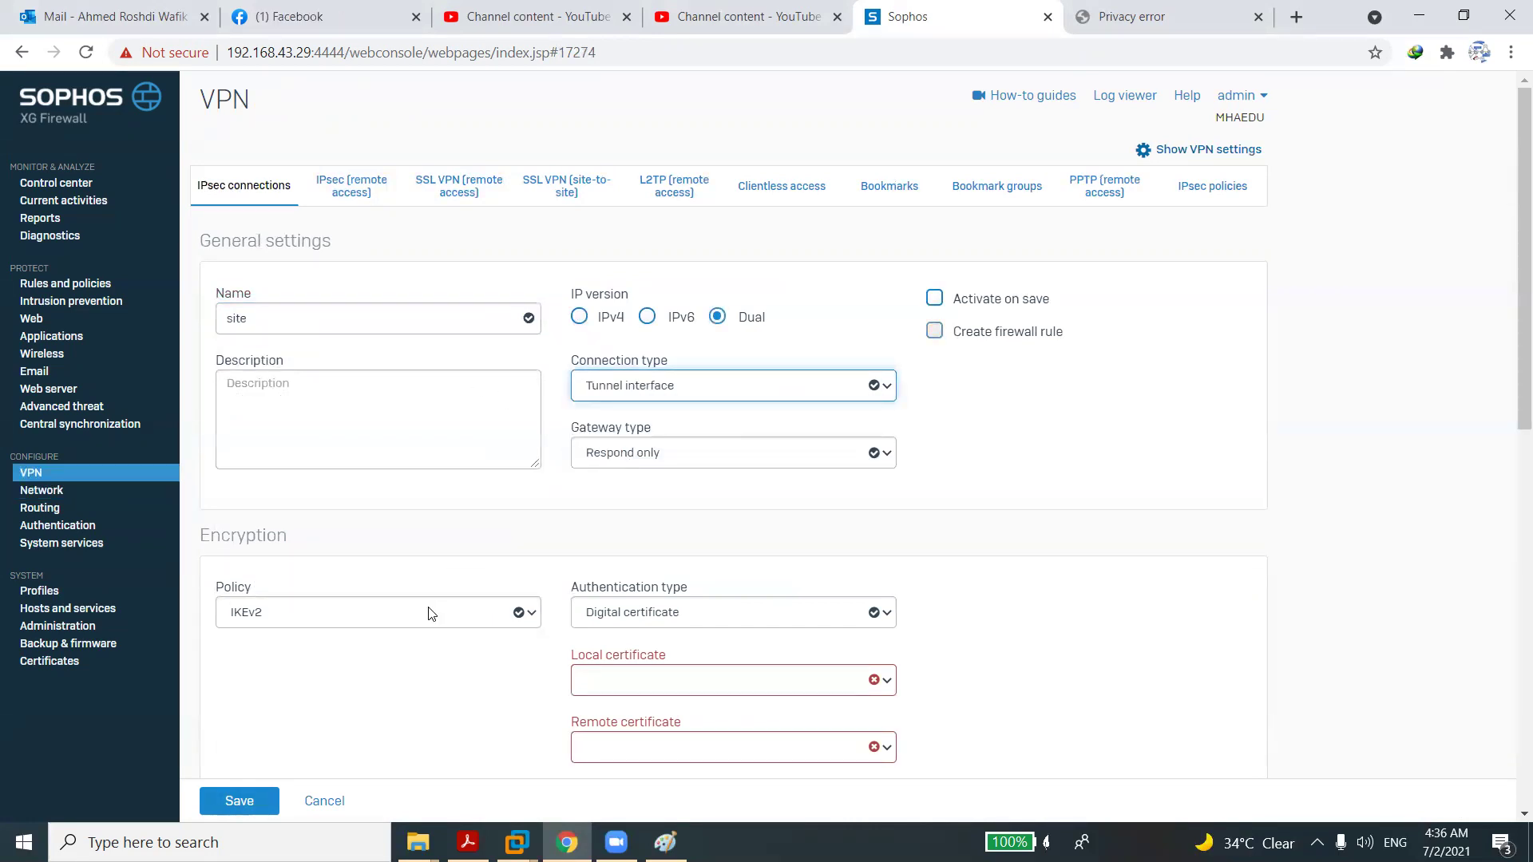
Set authentication type to Preshared key and enter the preshared key.
left_click(666, 623)
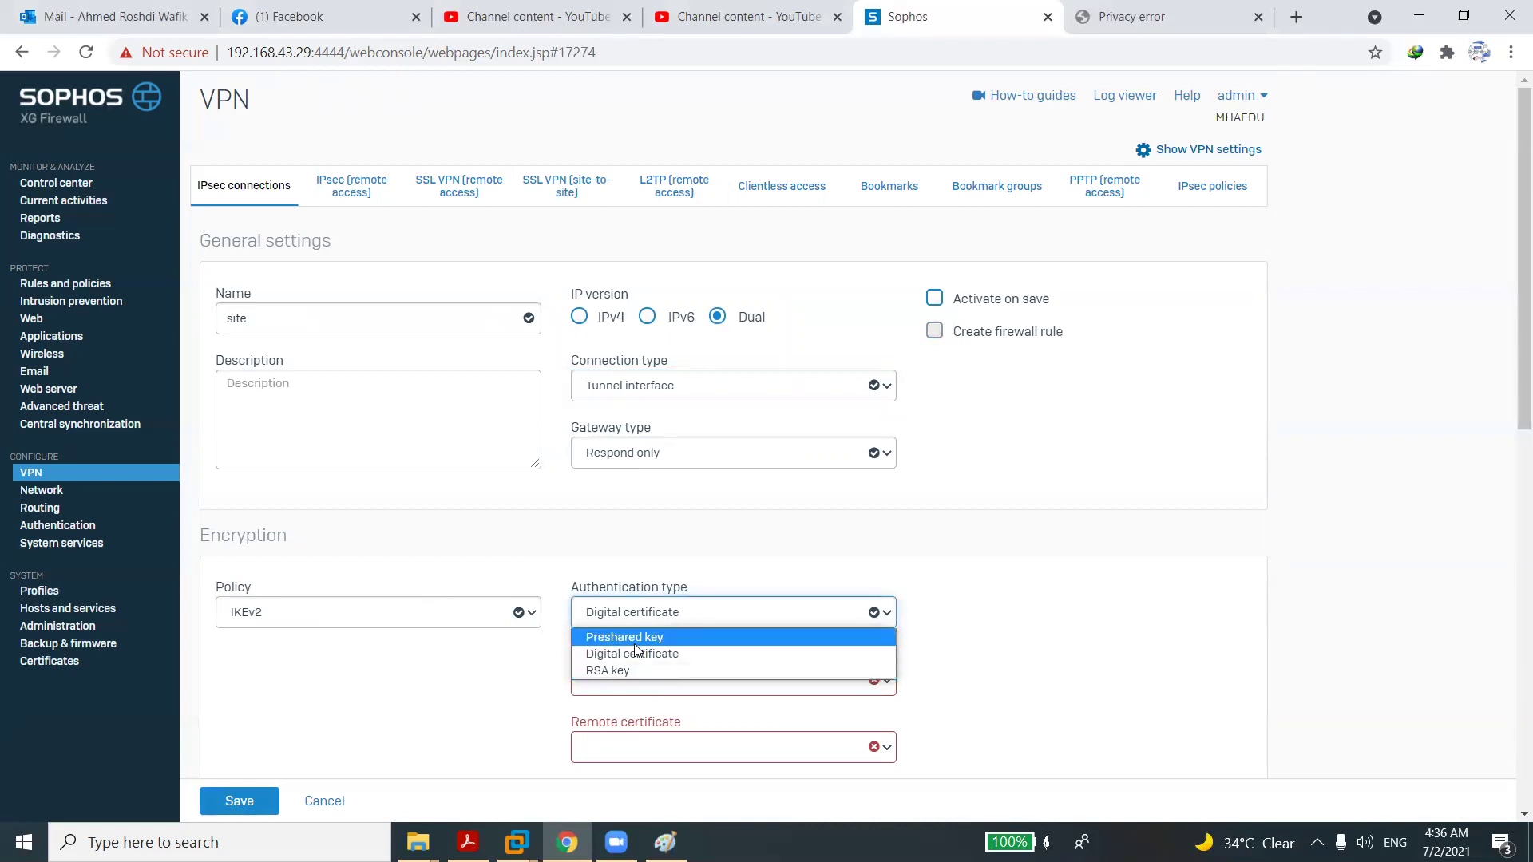
left_click(633, 641)
left_click(632, 677)
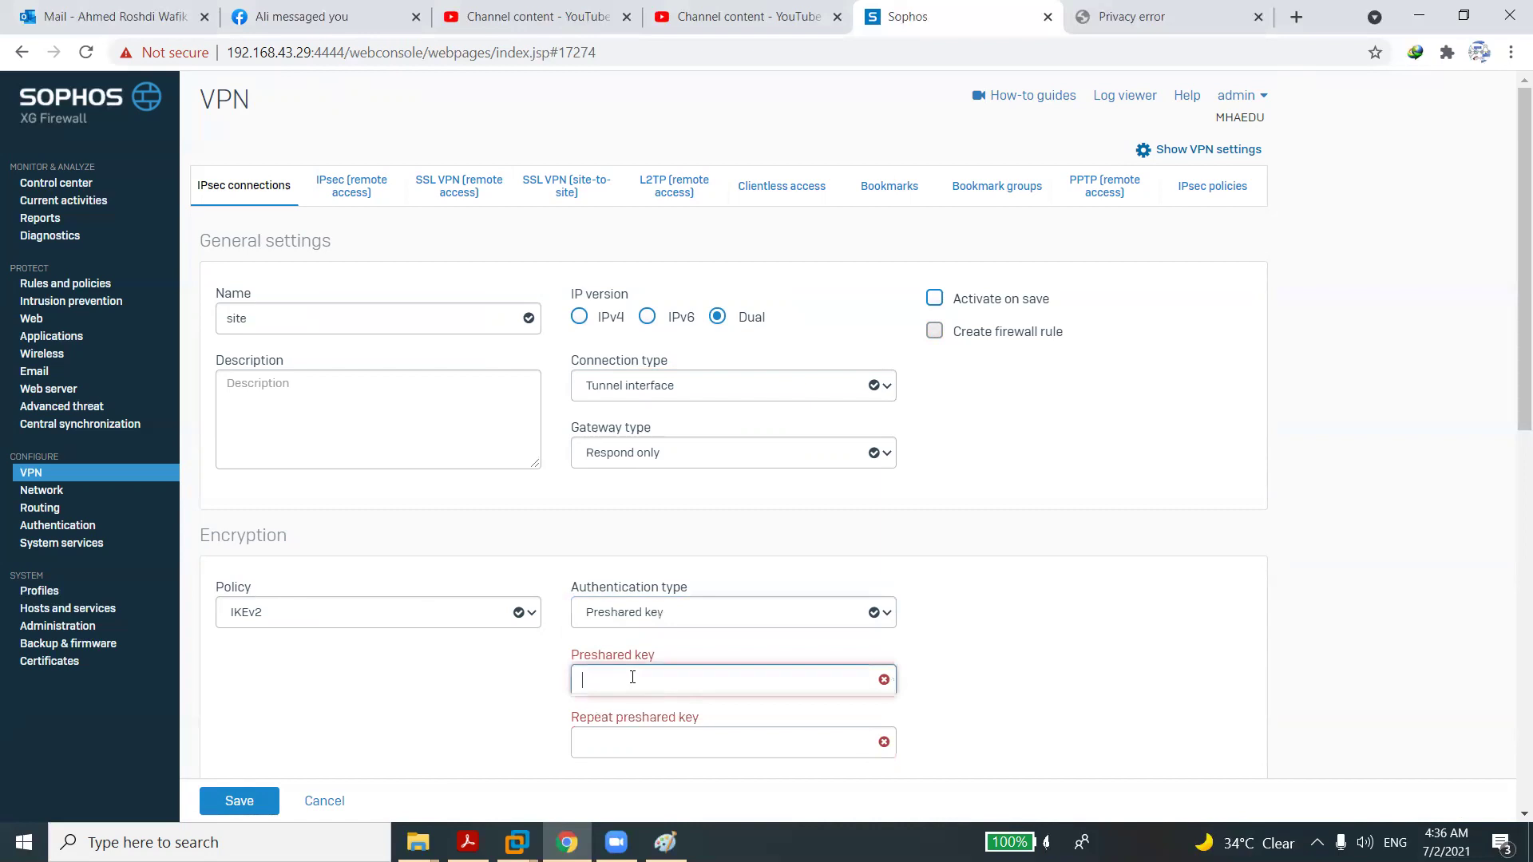
type("12345678")
key("Tab")
type("12345678")
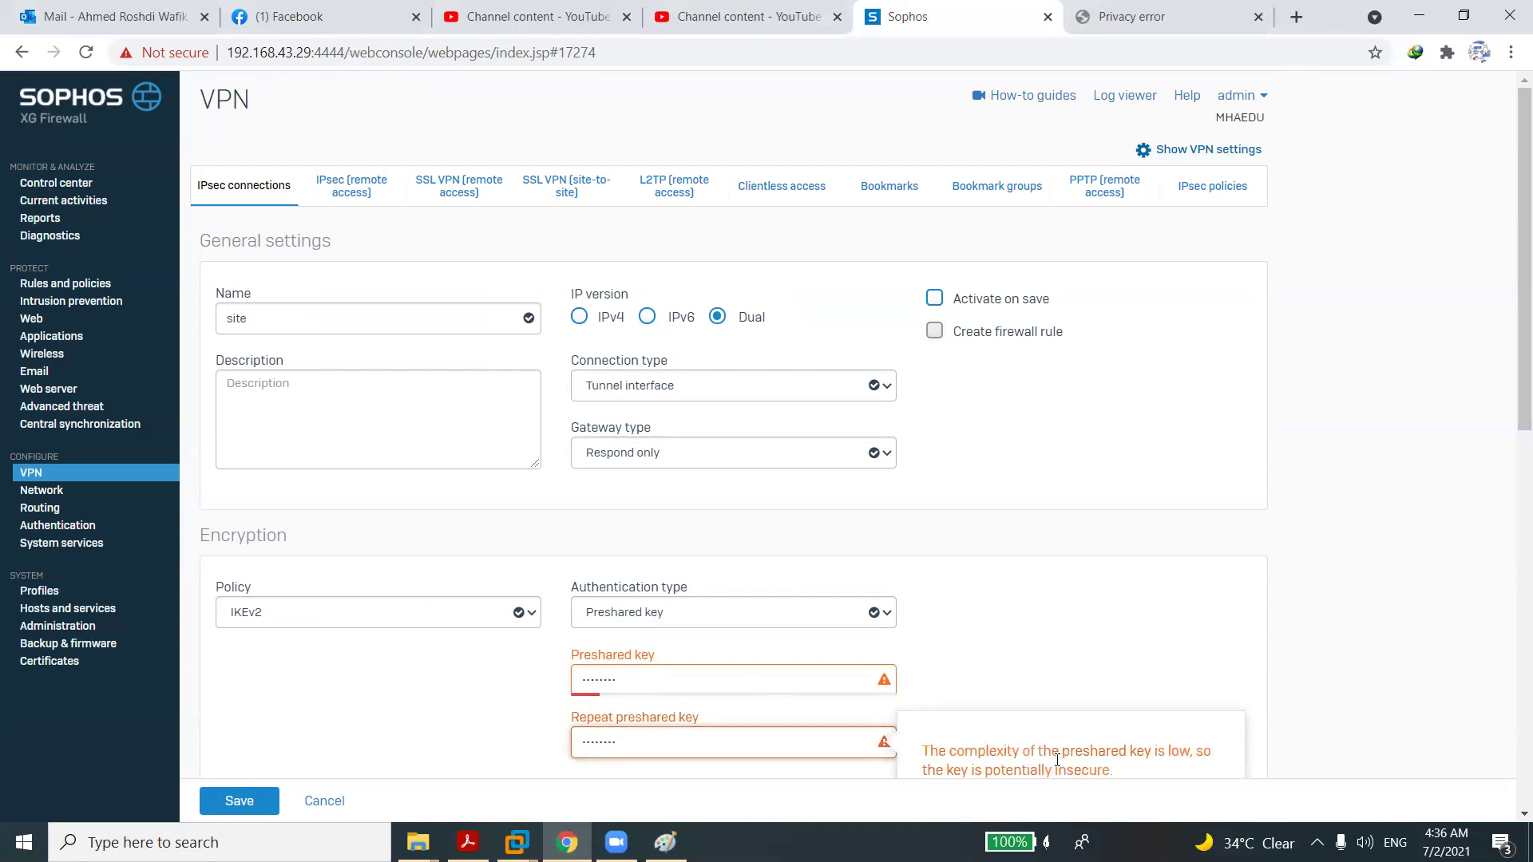
Set the listening interface to PortB - 192.168.43.29, dismissing the invalid-configuration warning.
scroll(1508, 818, "down", 2)
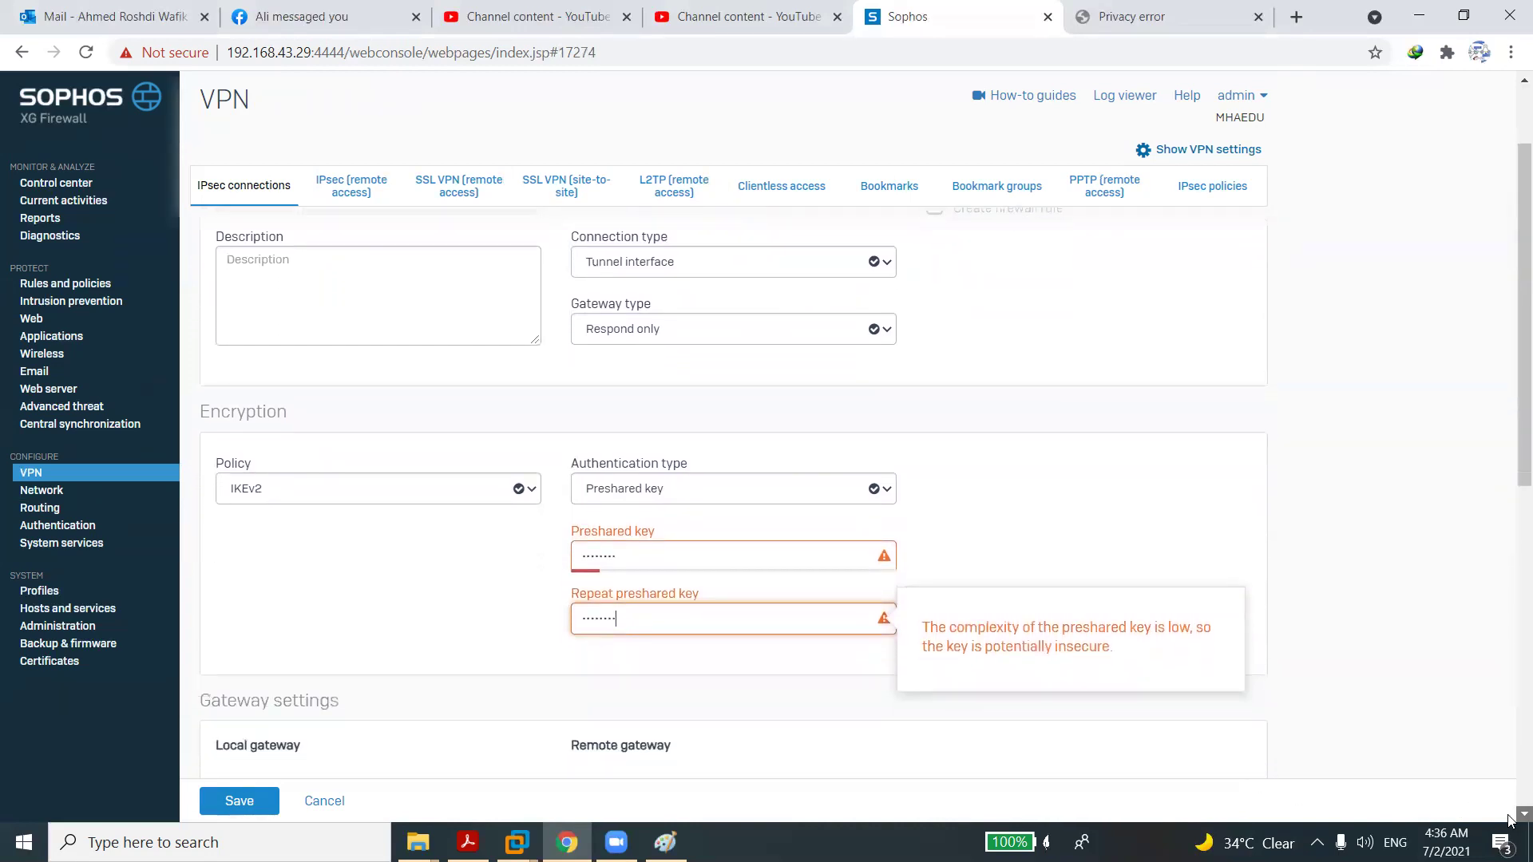
scroll(1509, 819, "down", 4)
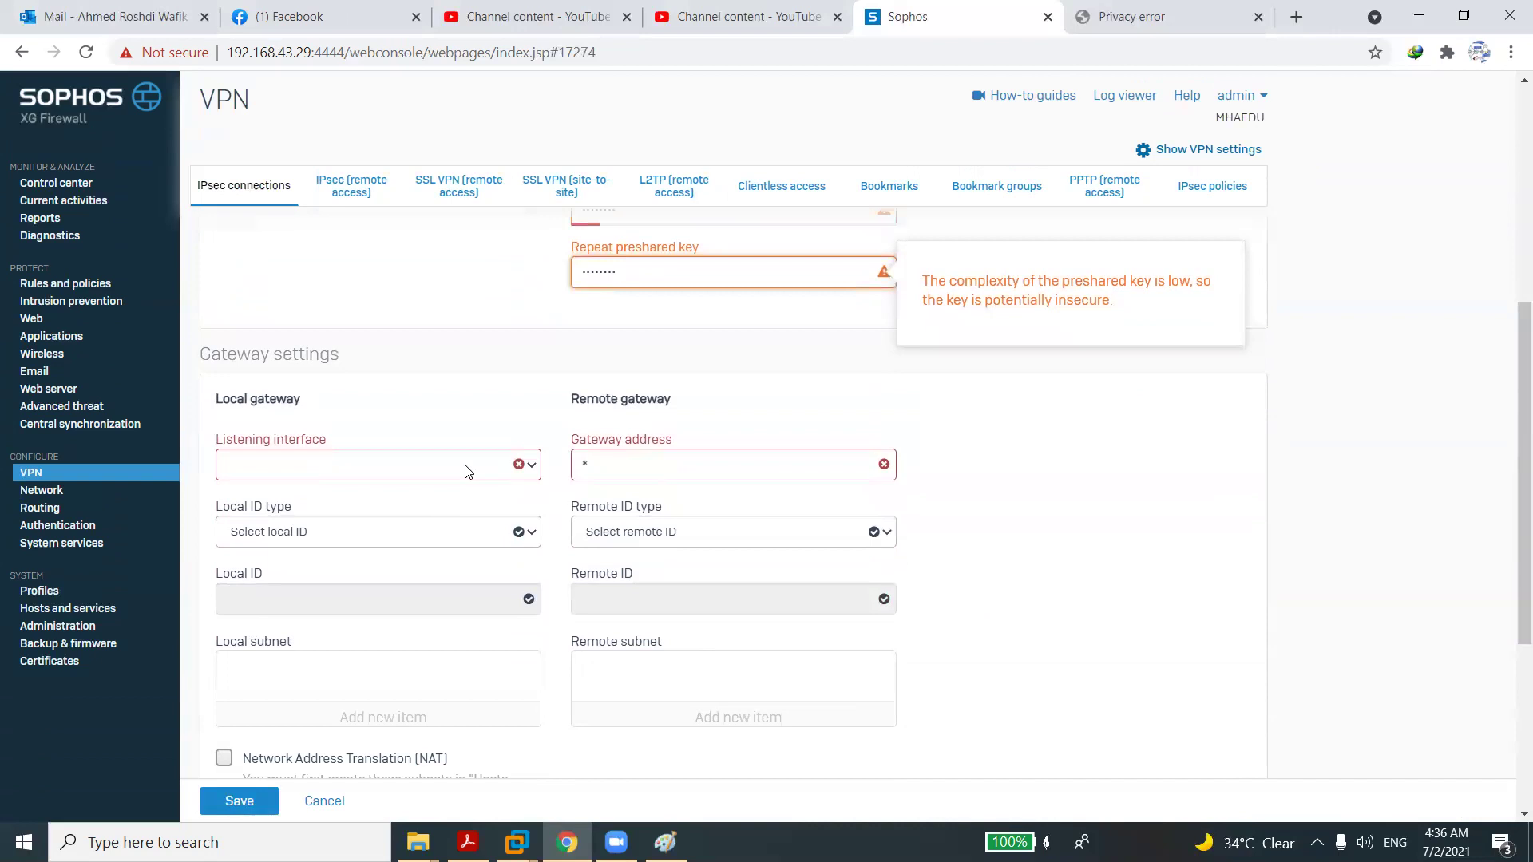
left_click(465, 465)
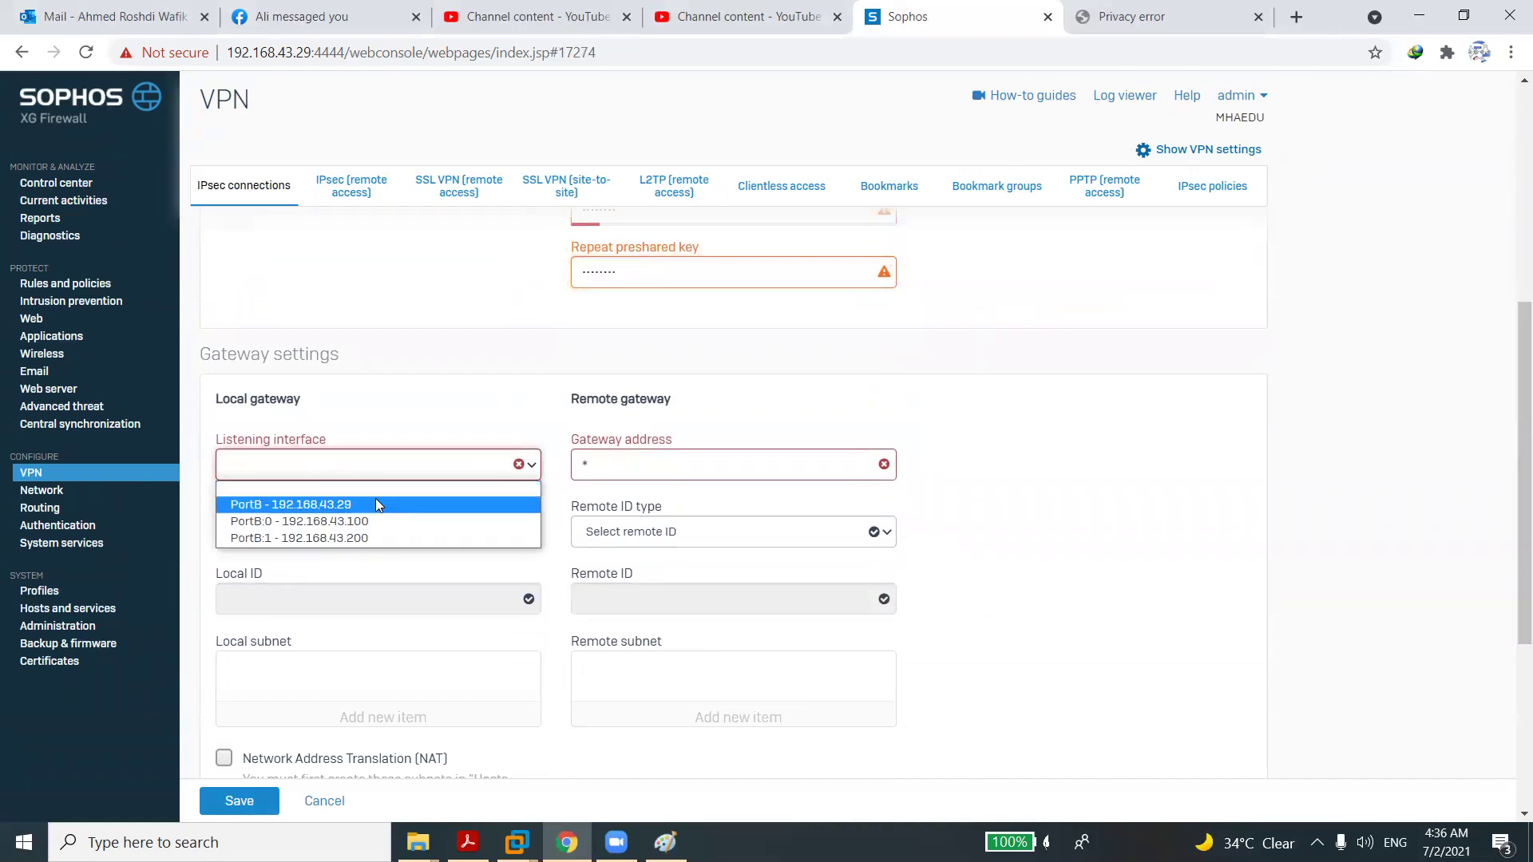
left_click(376, 503)
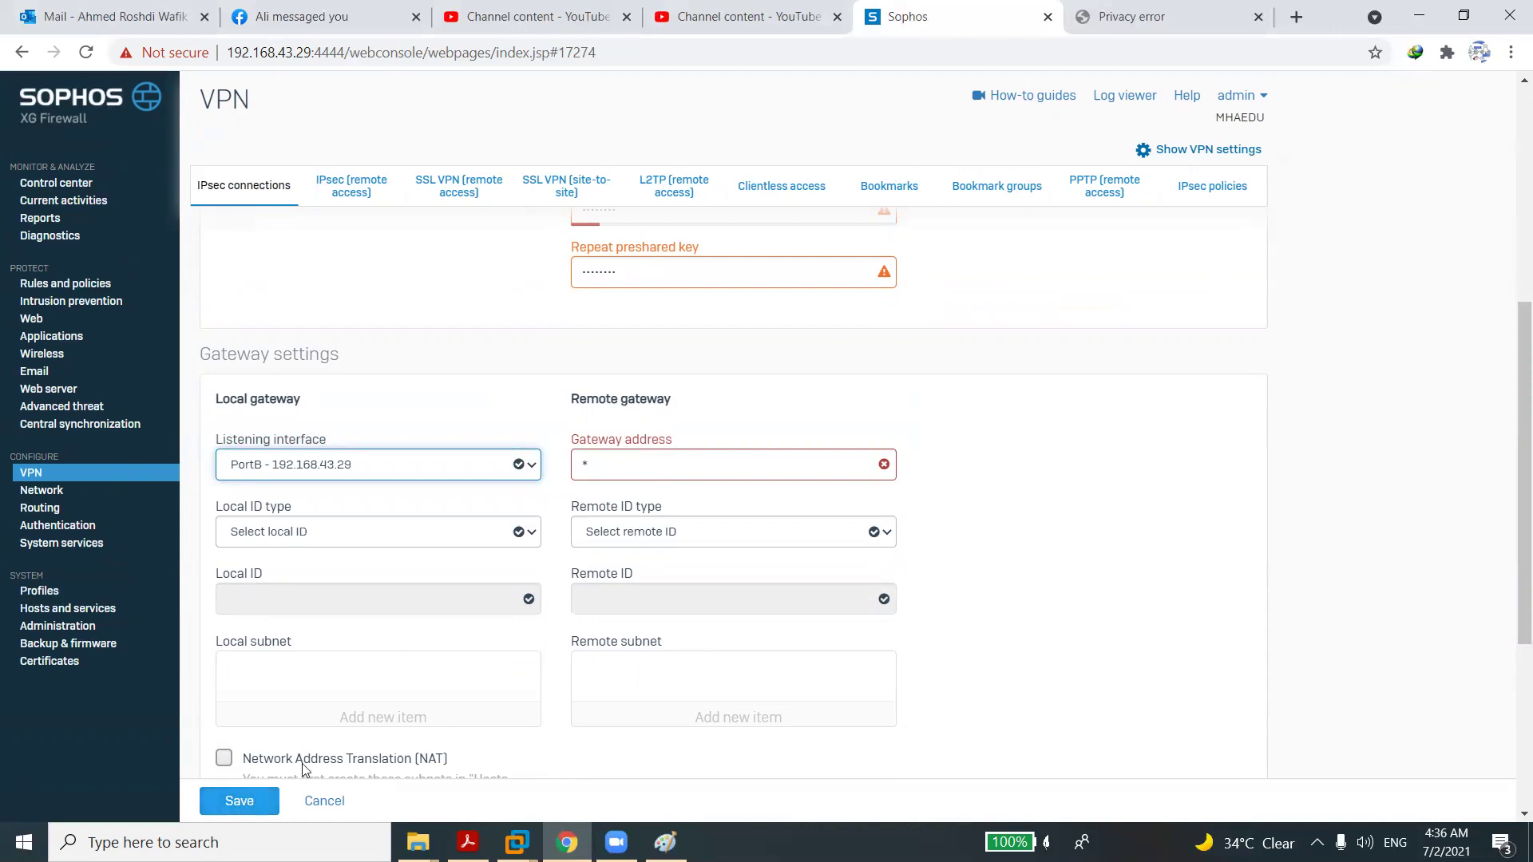
left_click(243, 799)
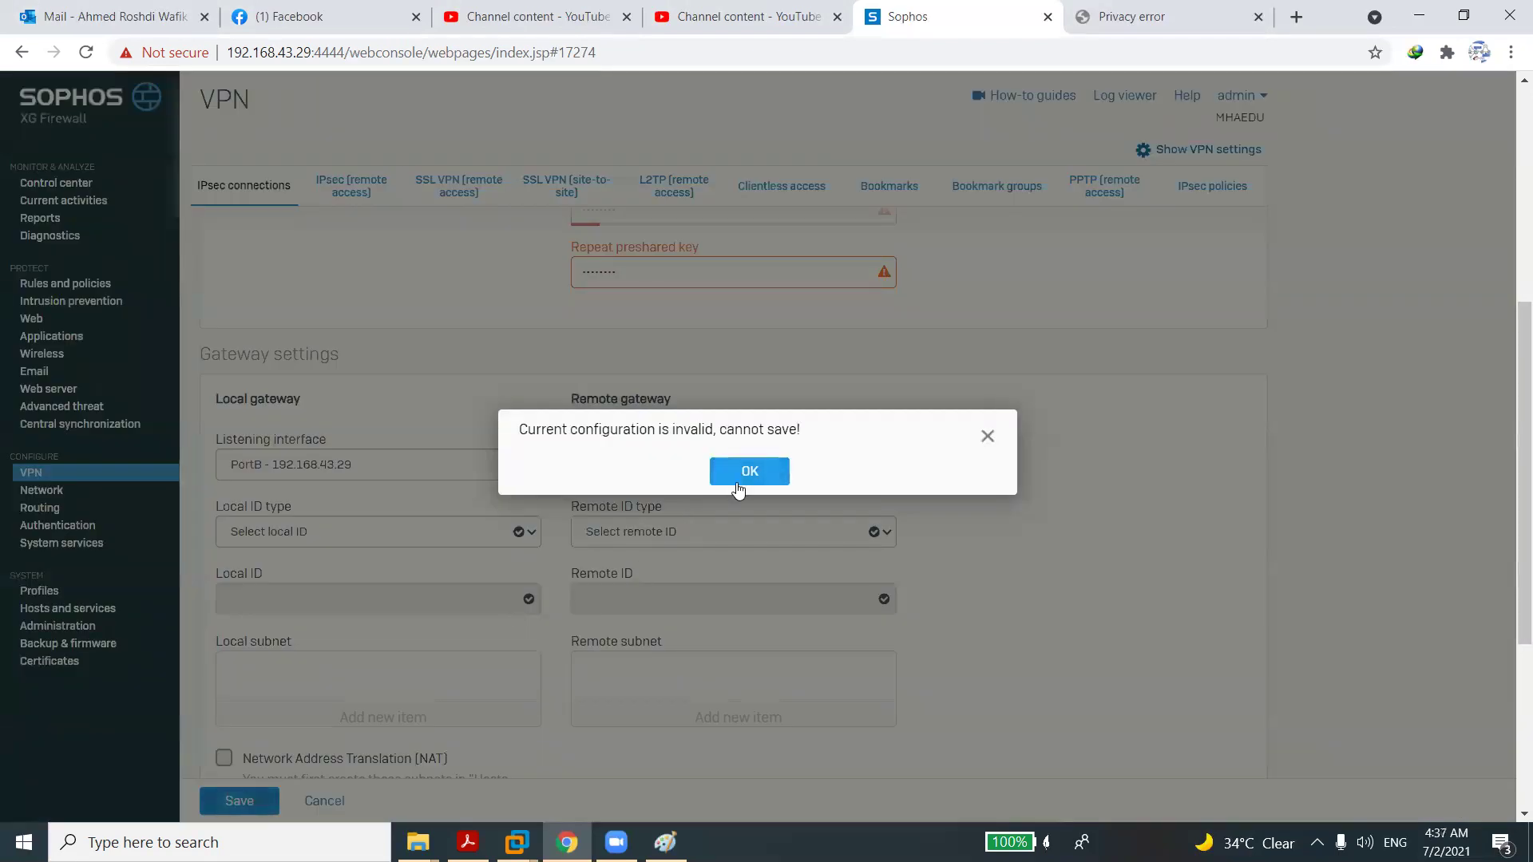
left_click(738, 489)
Set remote gateway 192.168.150.148 and save the connection, confirming the preshared key update.
left_click(718, 472)
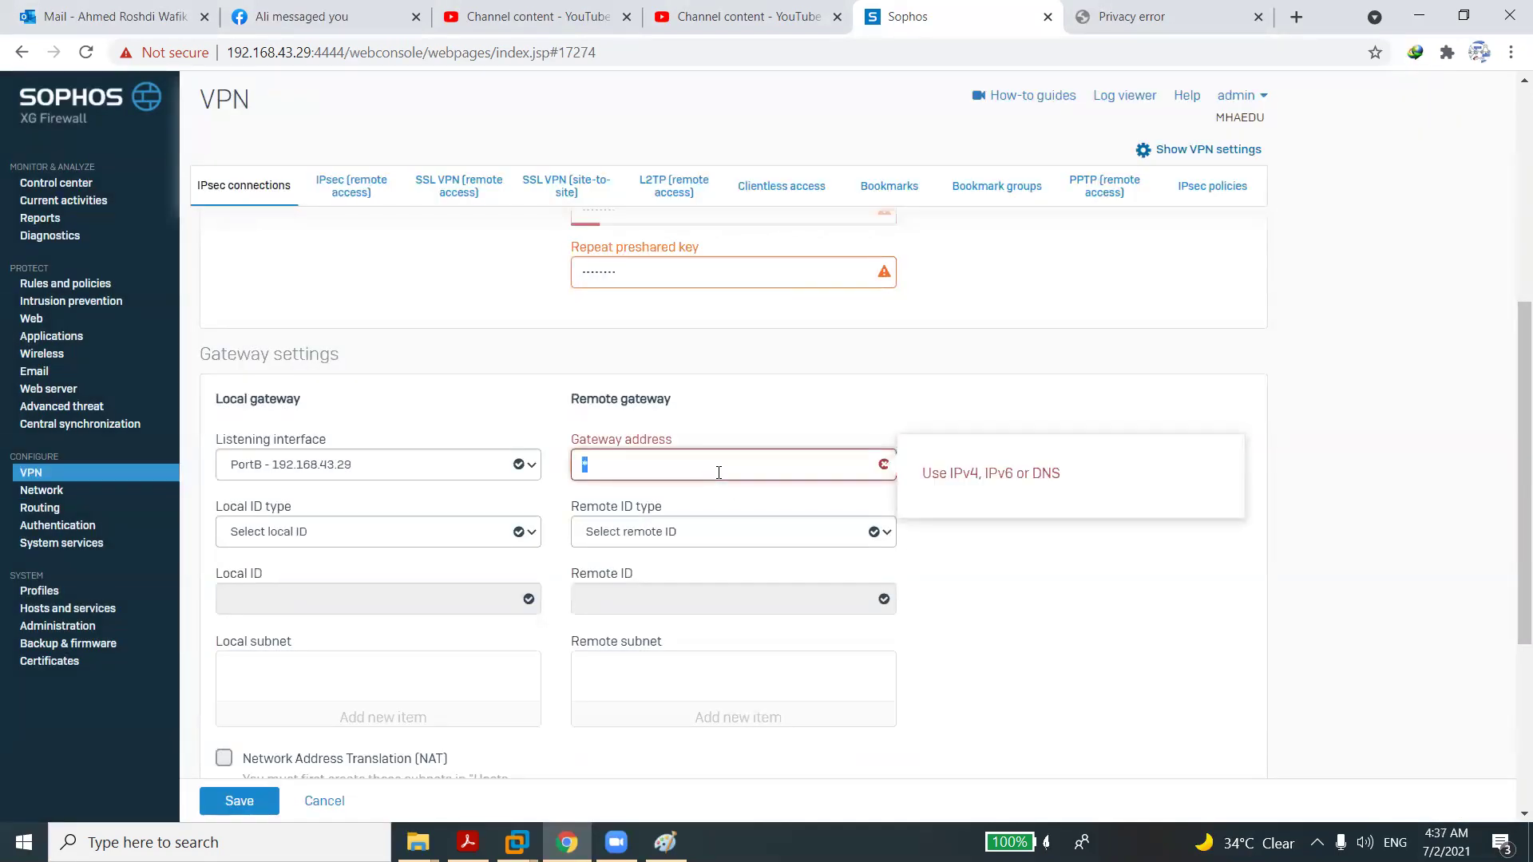
type("192.168.150.148")
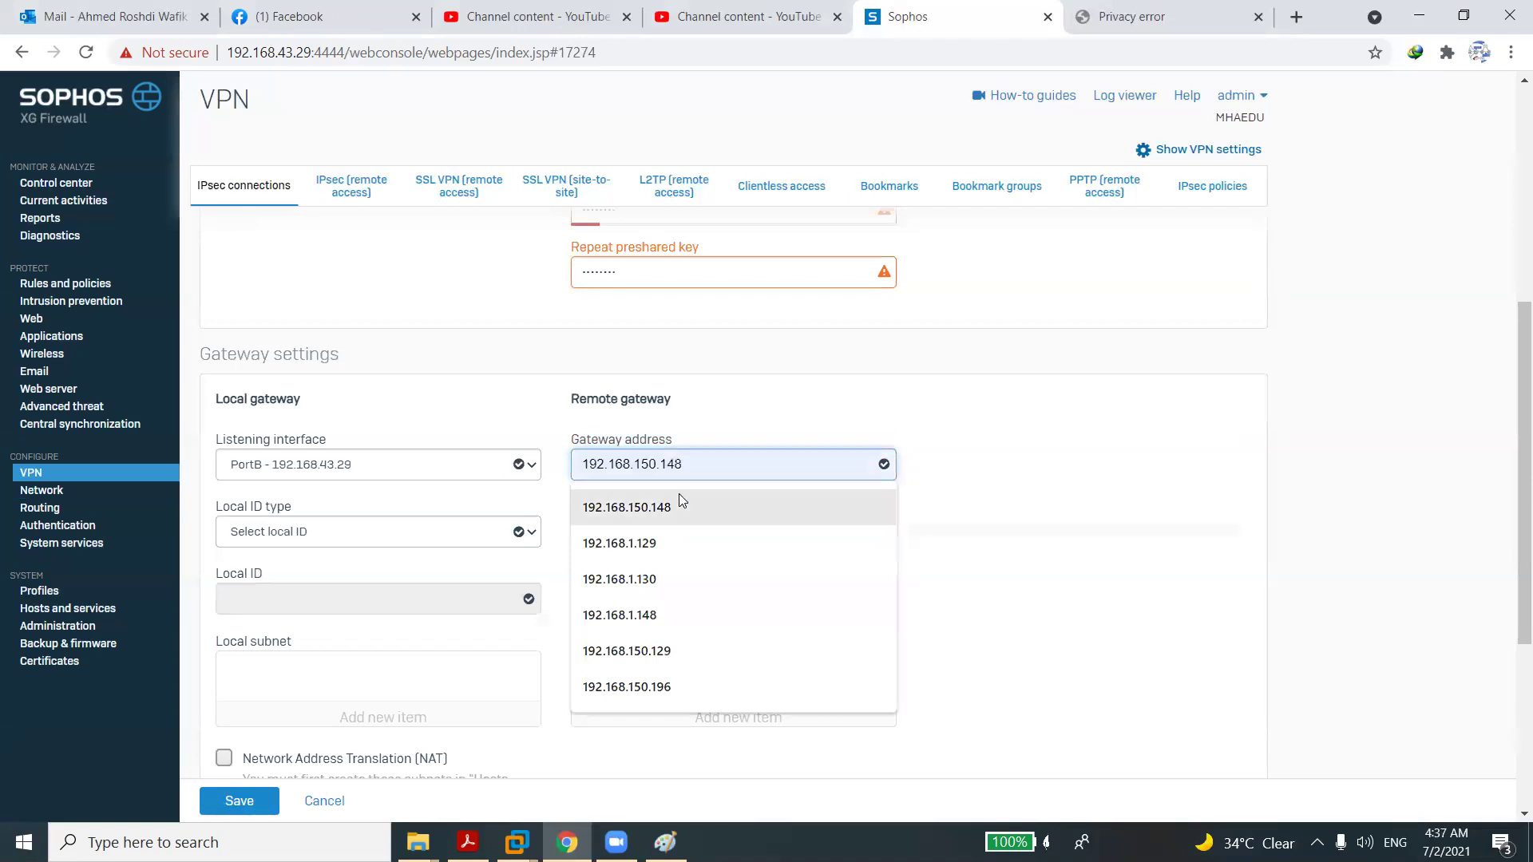
left_click(679, 509)
left_click(240, 800)
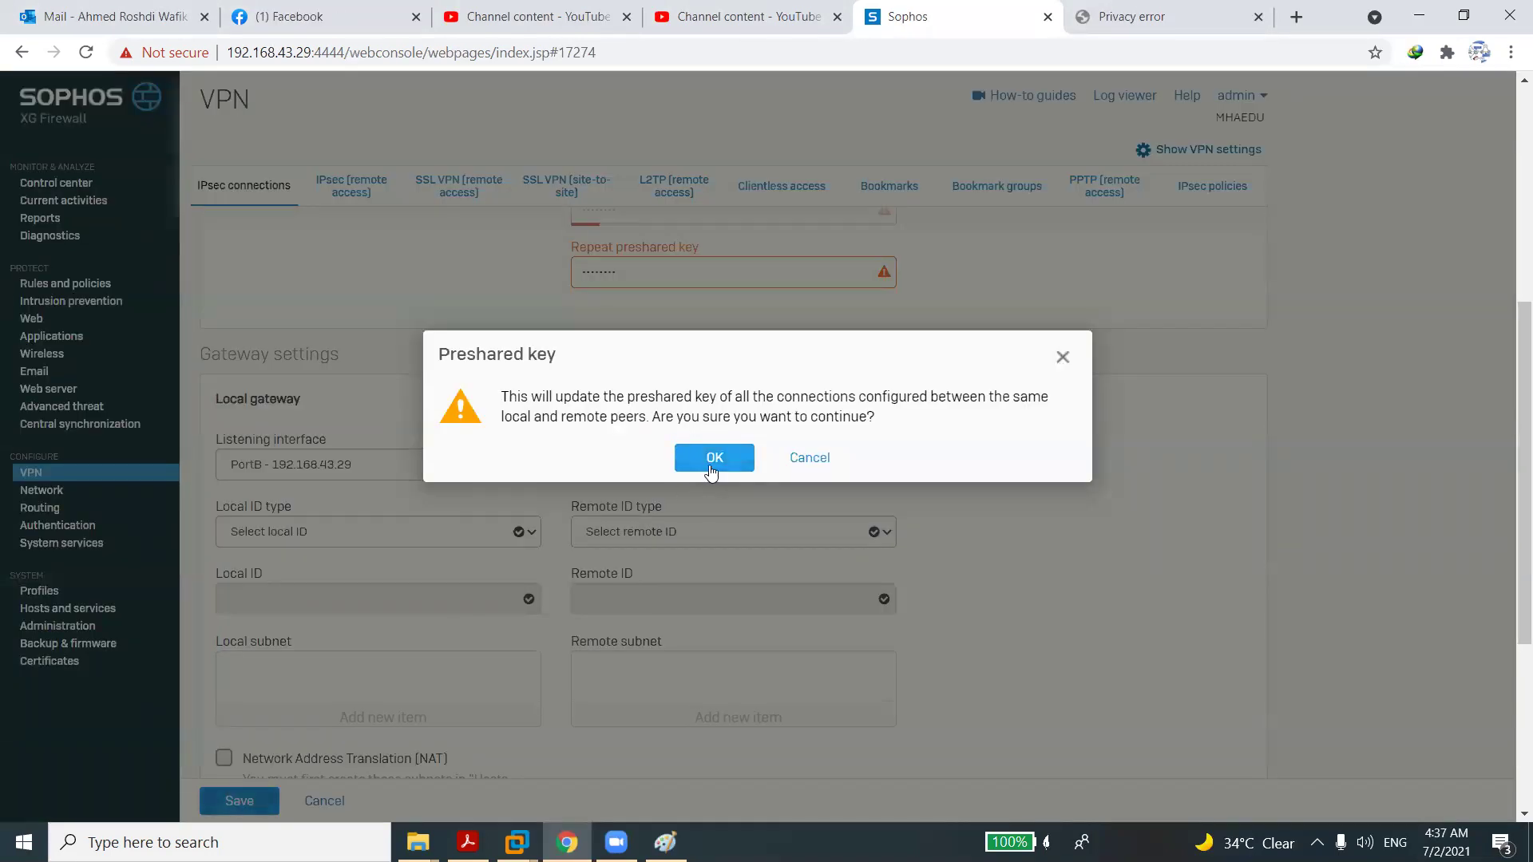
left_click(708, 461)
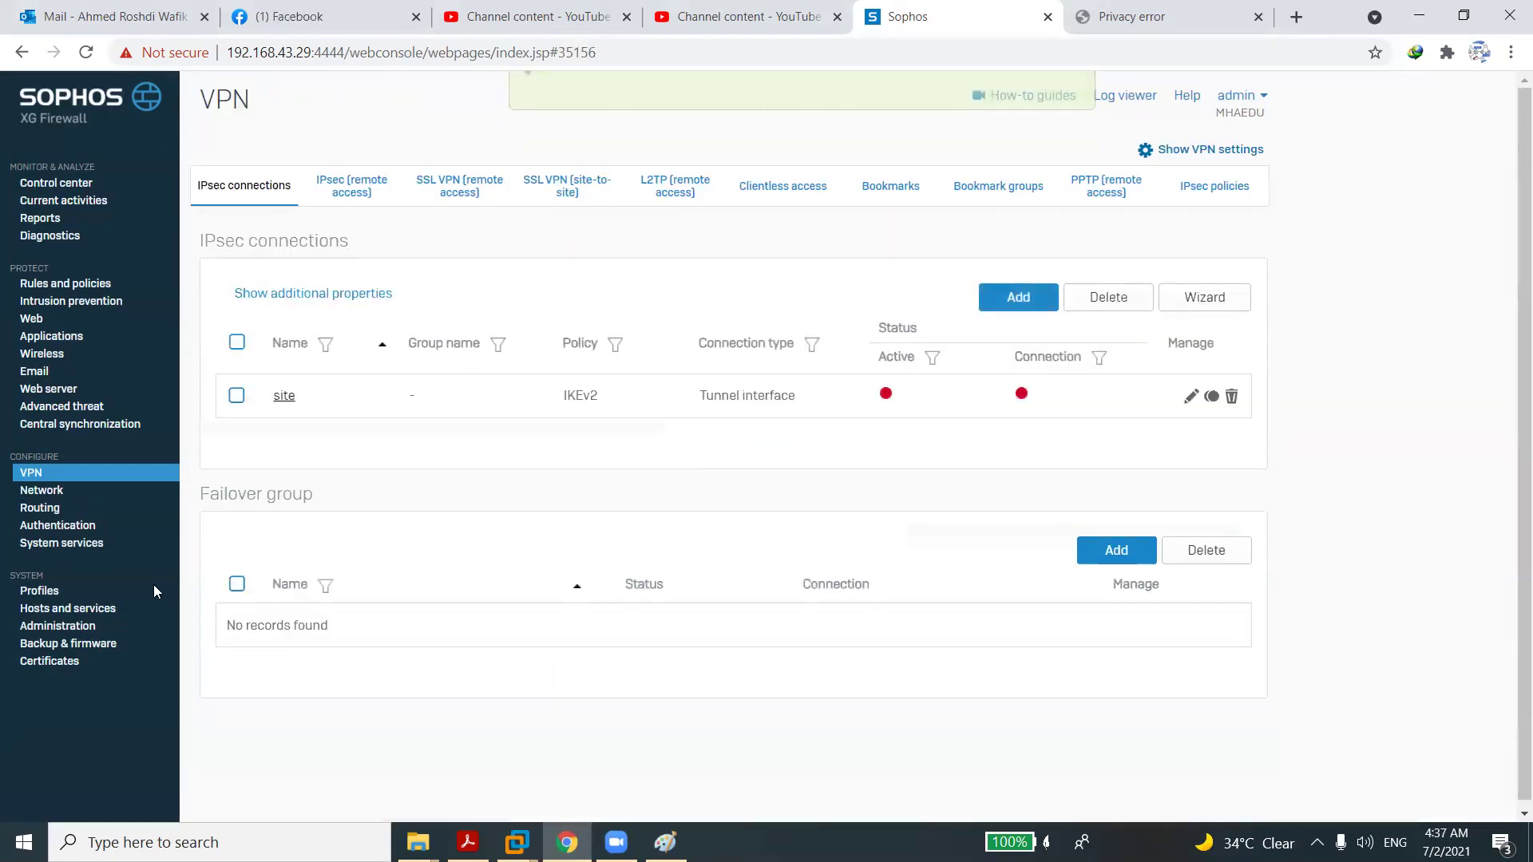
Give the xfrm1 interface static IPv4 address 10.7.13.1/24 and confirm the interface update.
left_click(50, 492)
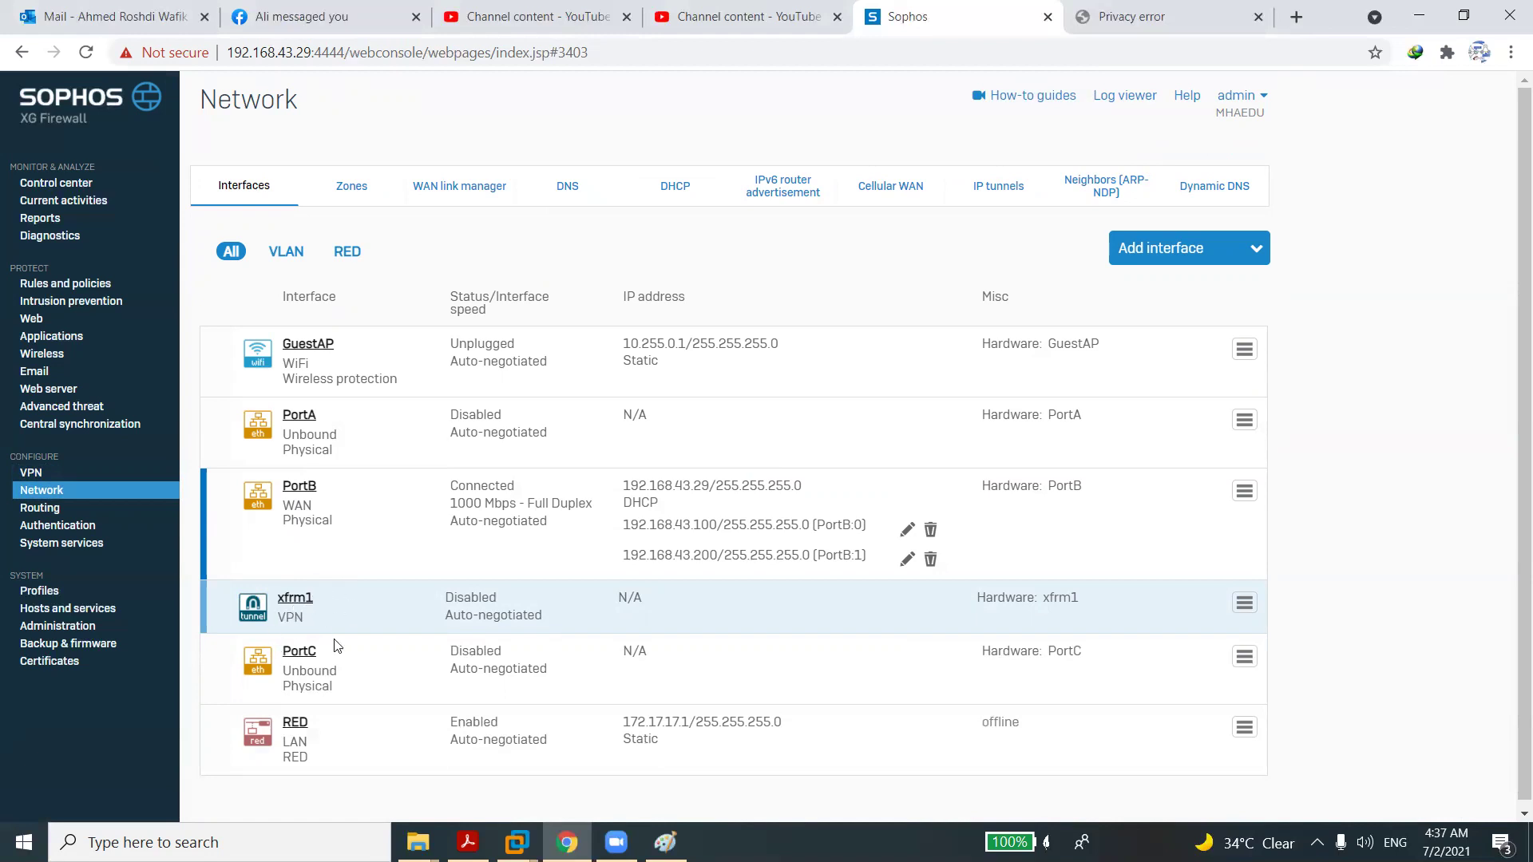
left_click(1238, 613)
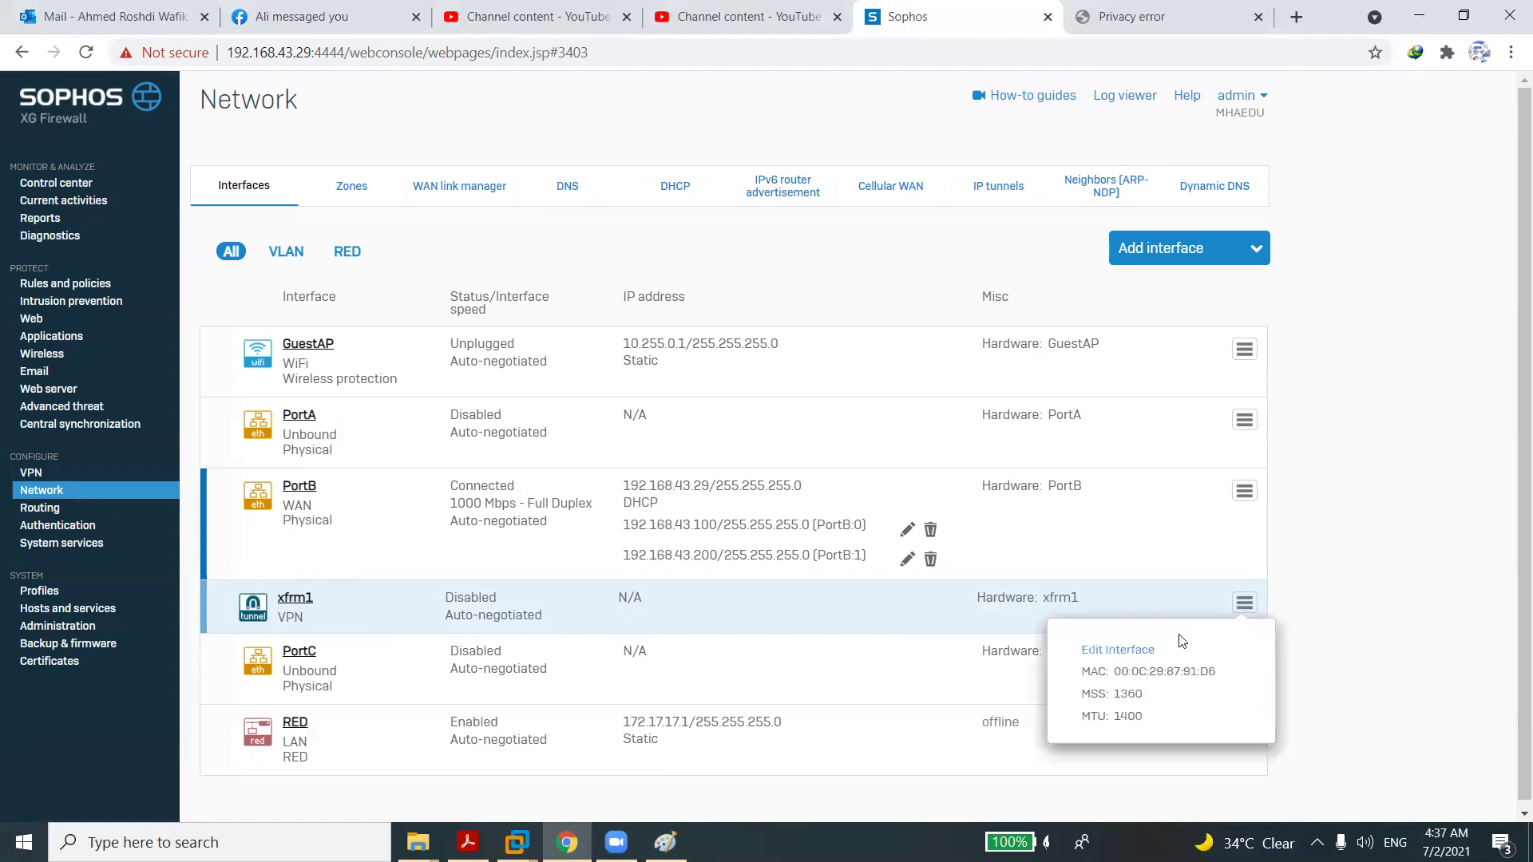
left_click(1142, 651)
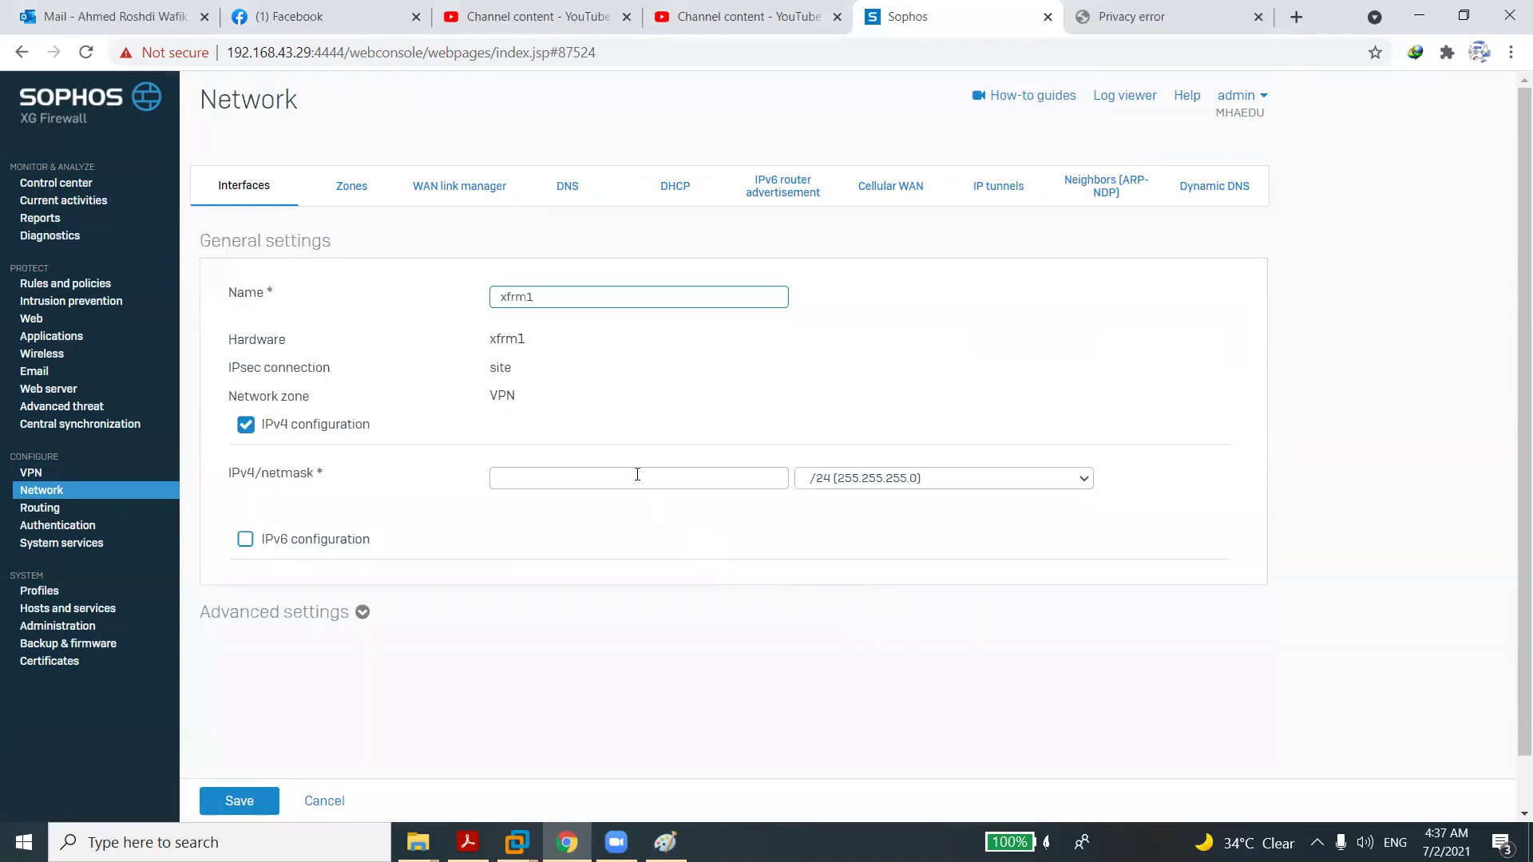
left_click(637, 476)
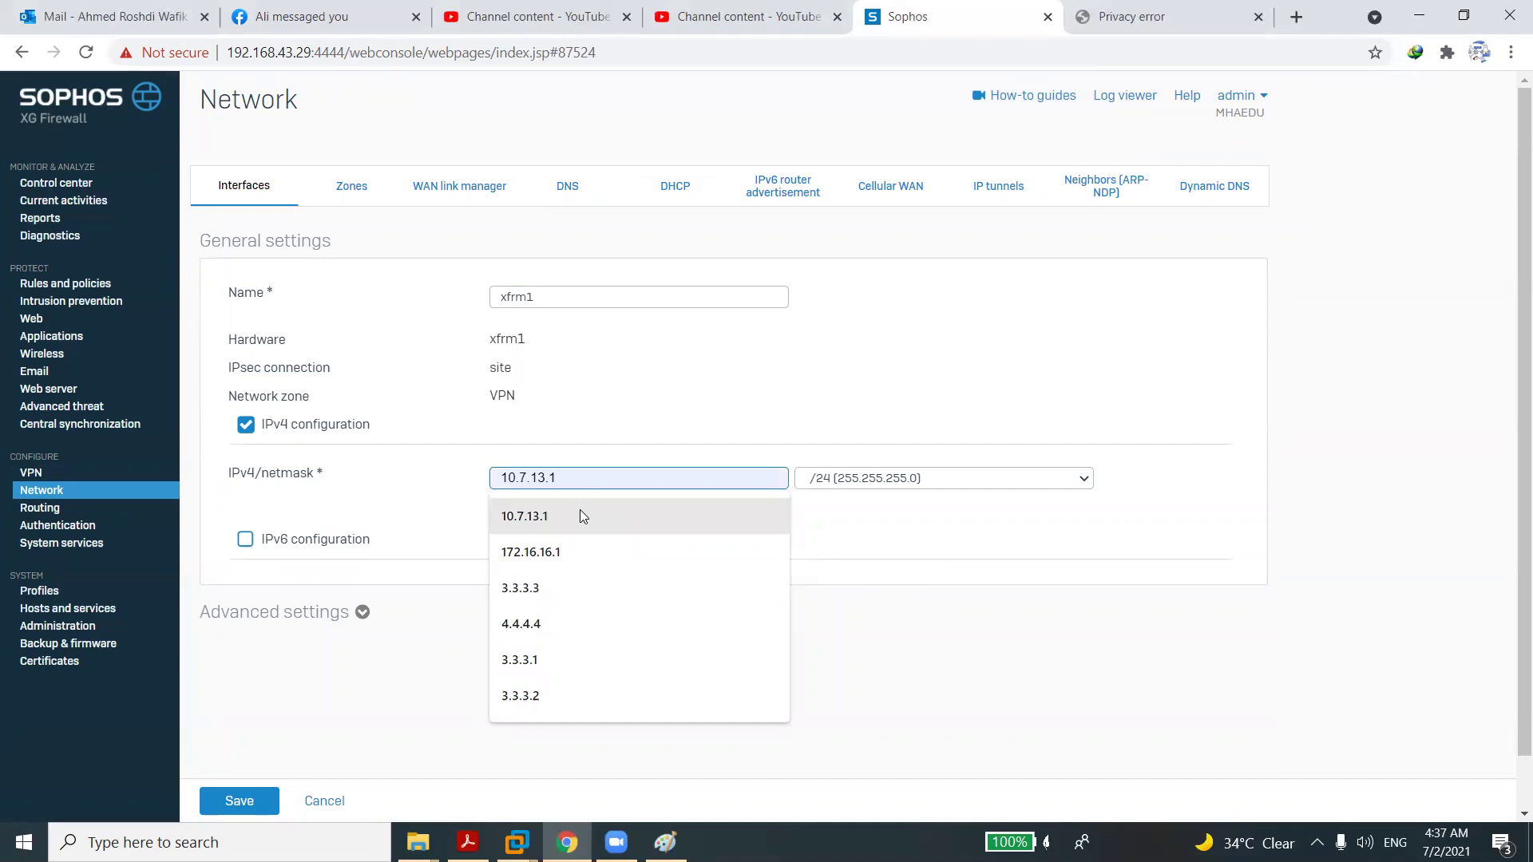
left_click(580, 509)
left_click(265, 805)
left_click(704, 510)
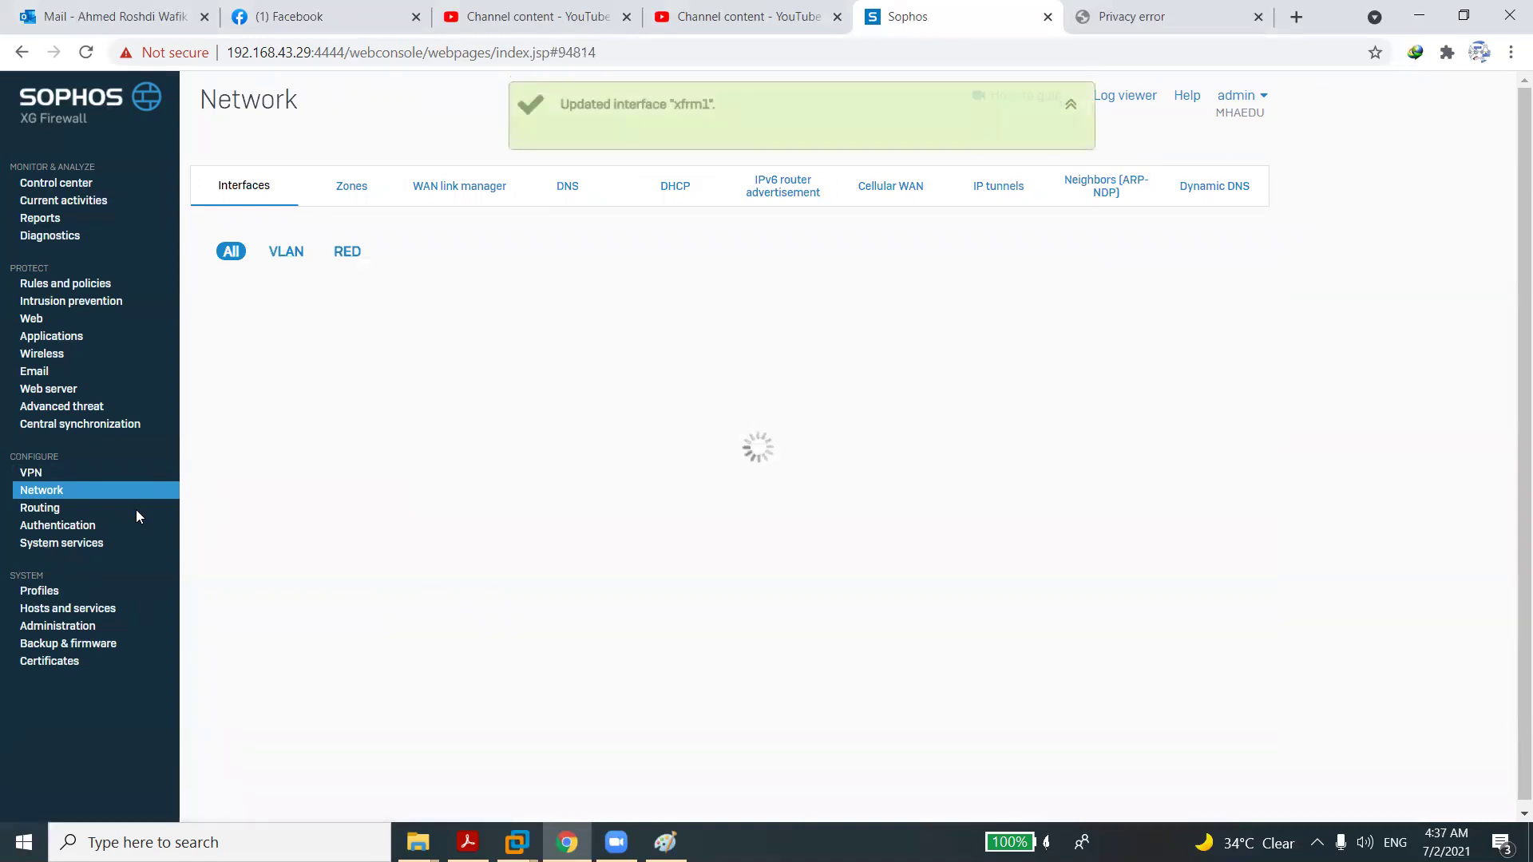
Create DMZ zone 'Serveers' allowing HTTPS and Ping/ping6 device access, and save it.
left_click(352, 188)
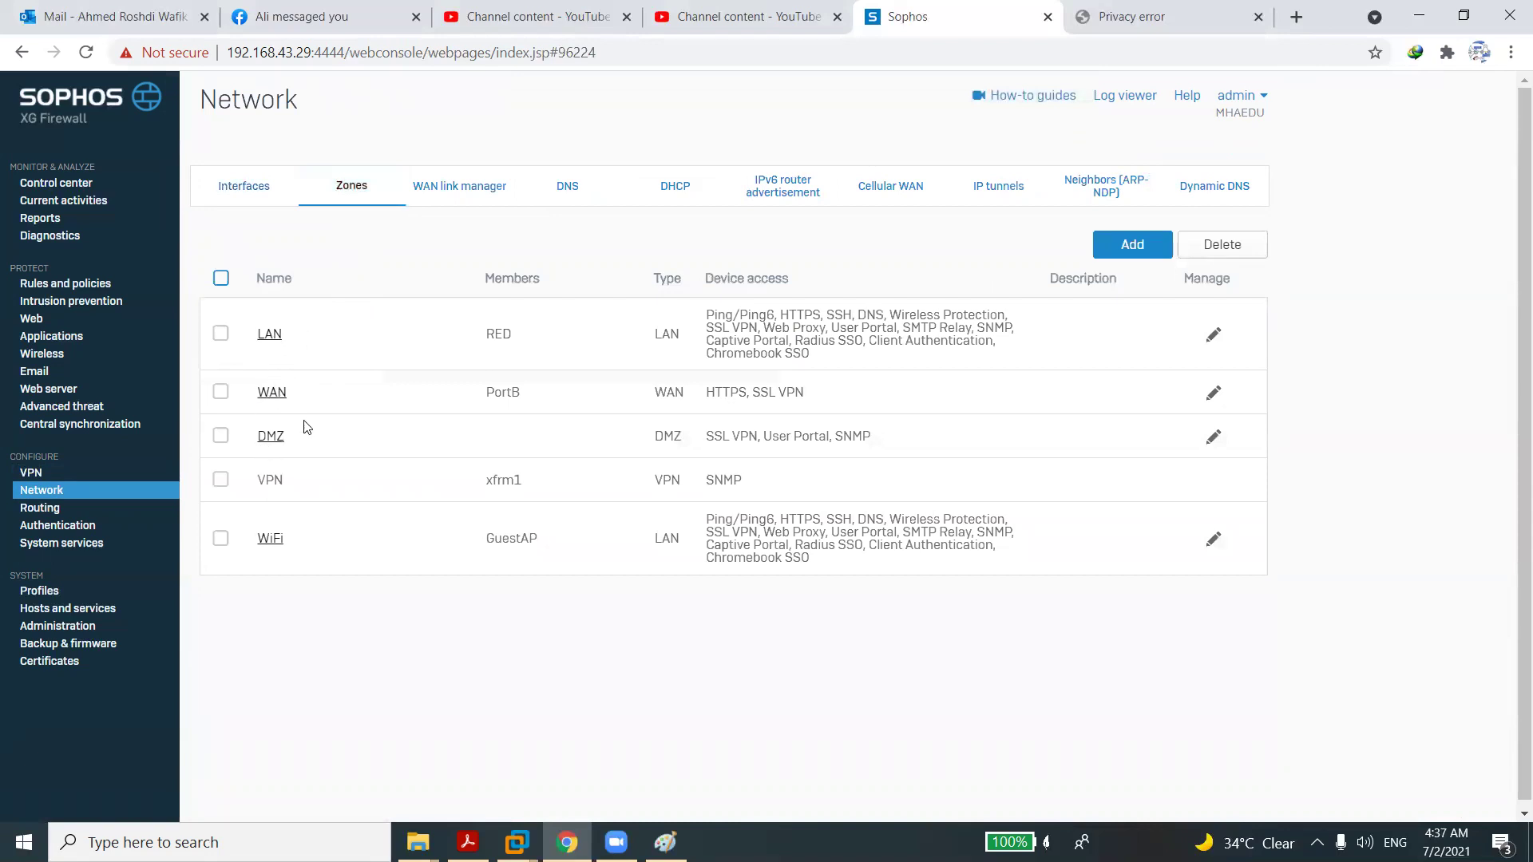
left_click(1125, 256)
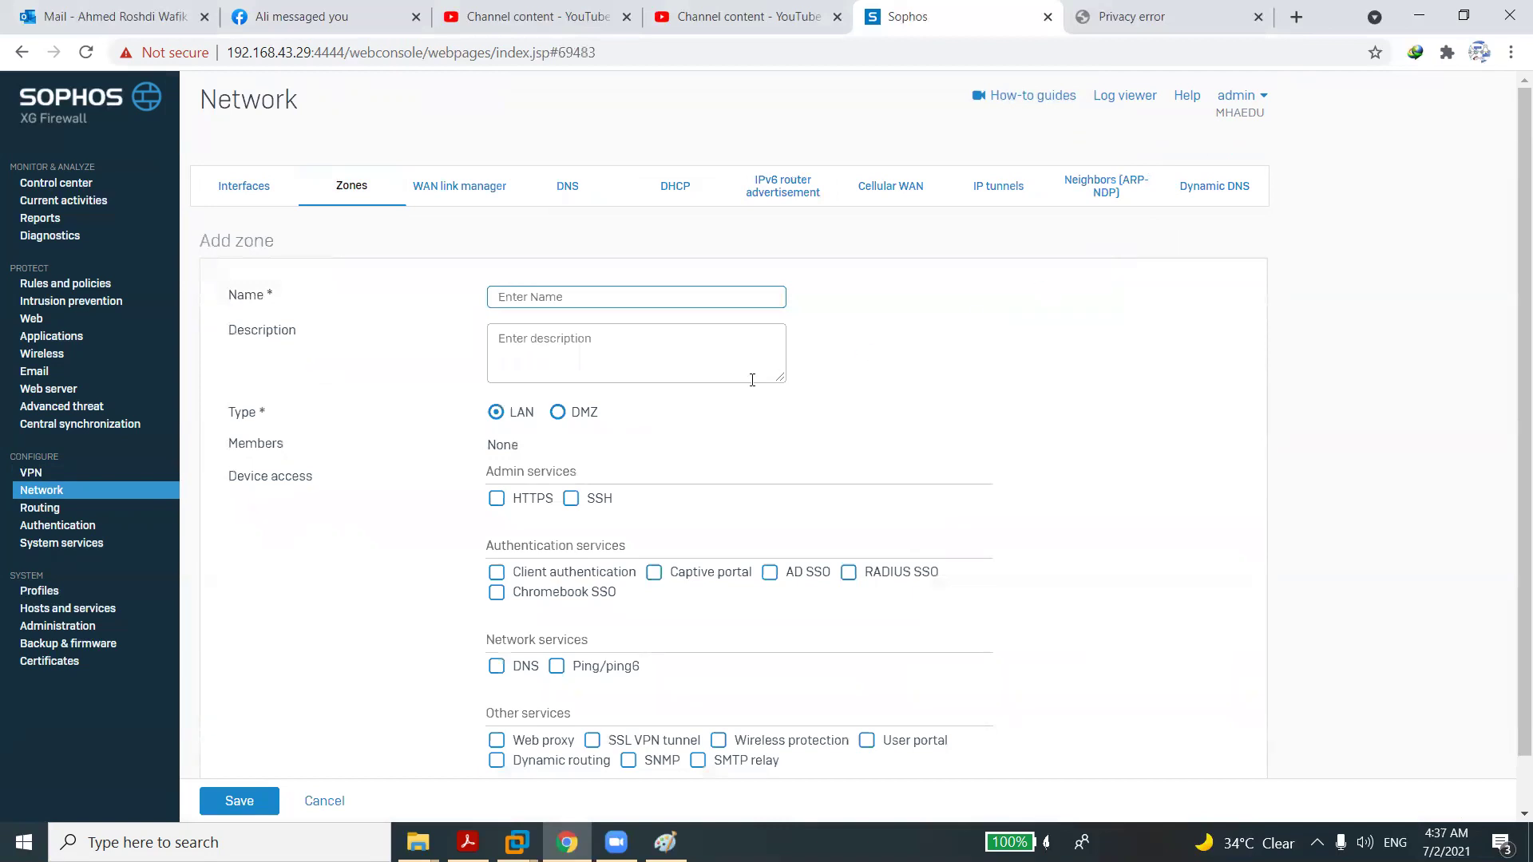
left_click(552, 307)
type("Serveers")
left_click(557, 412)
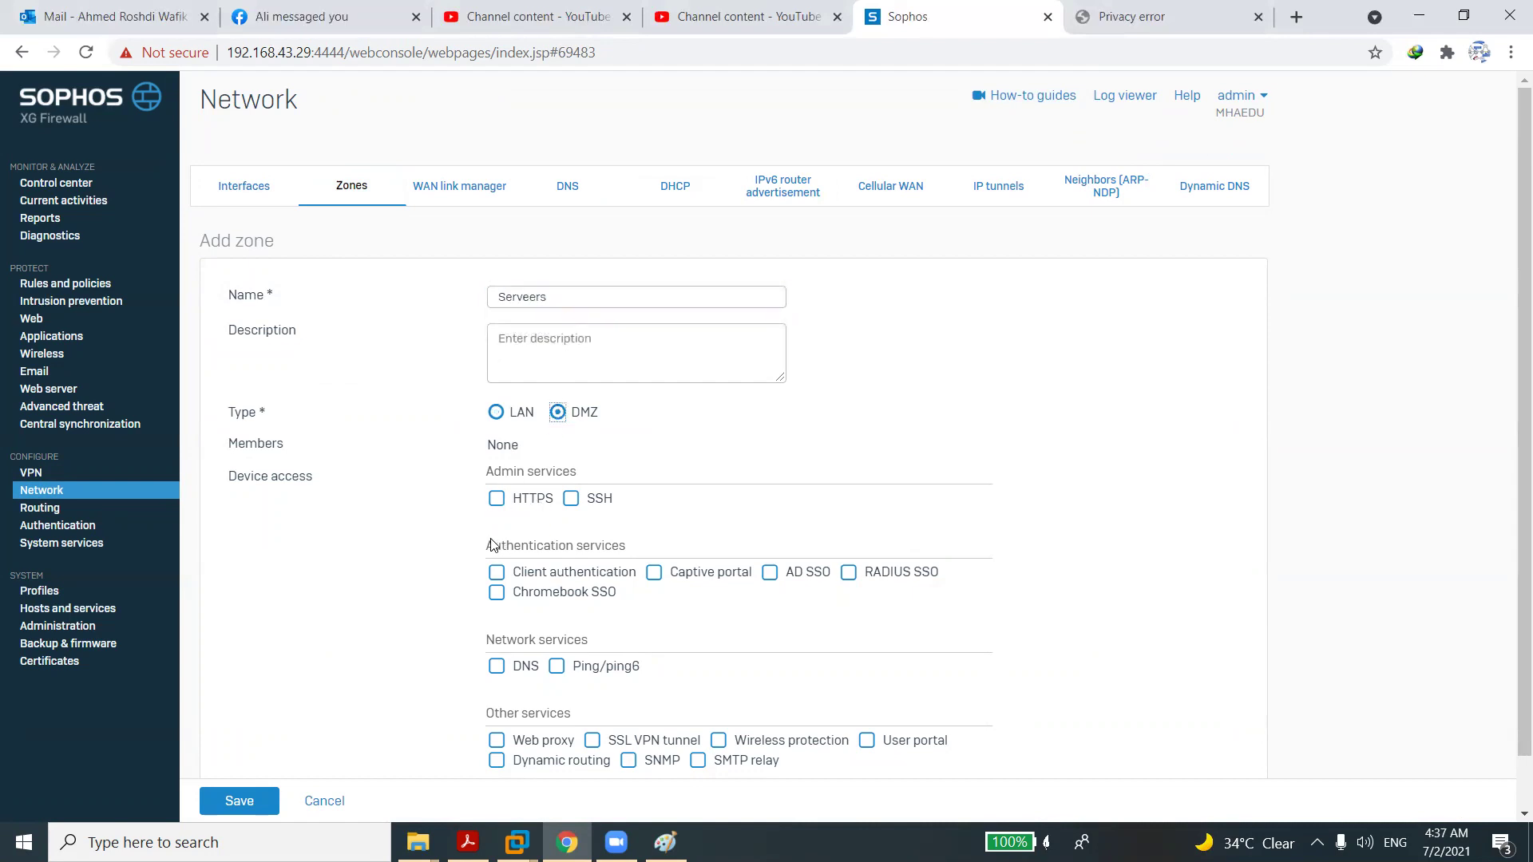
left_click(497, 499)
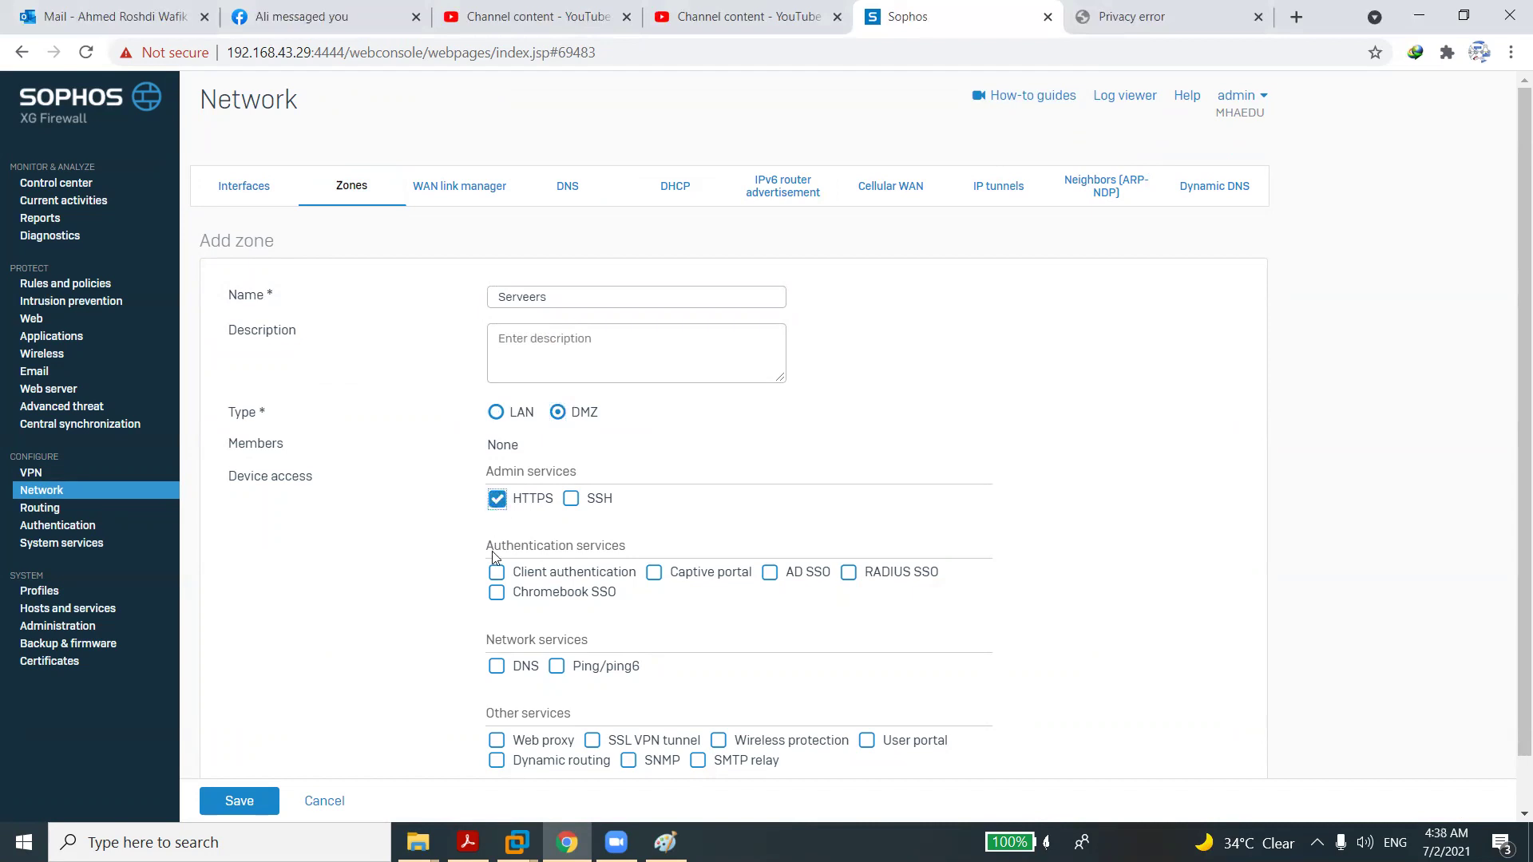
left_click(558, 671)
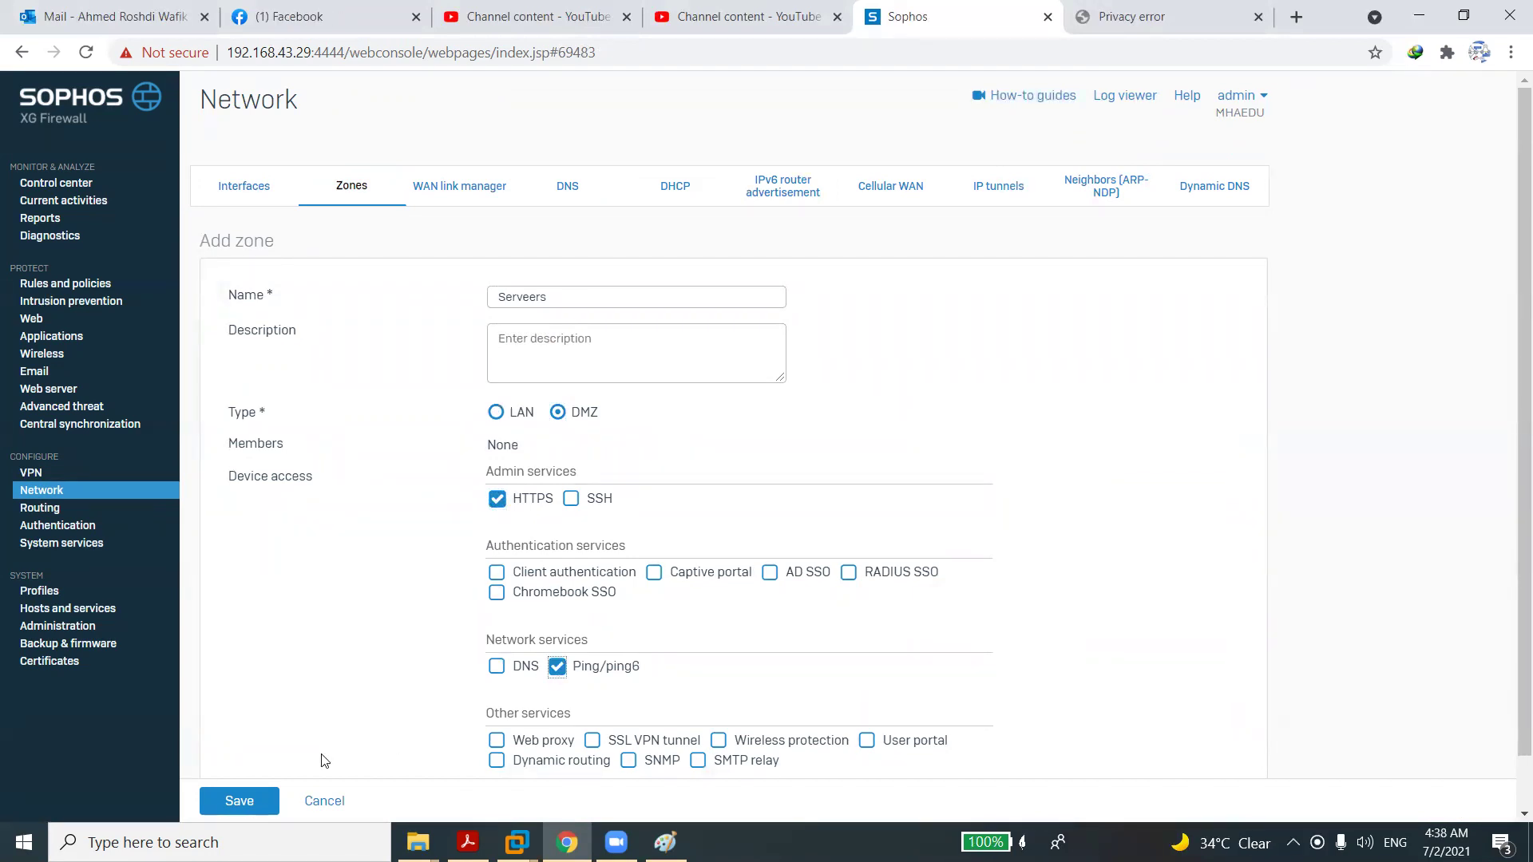
left_click(257, 798)
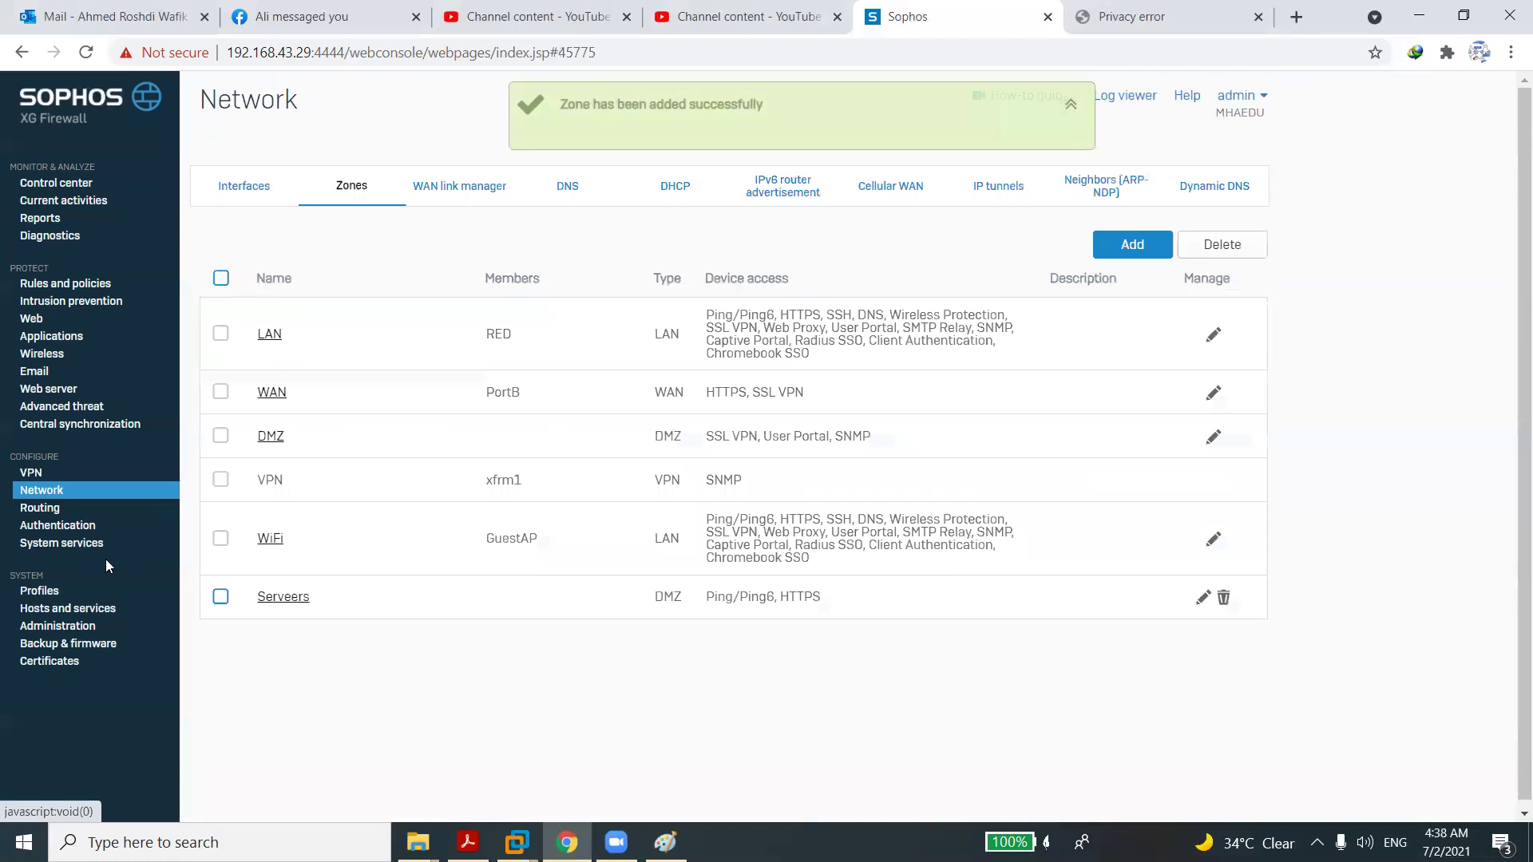
Put PortC in the Serveers zone with IPv4 10.10.100.1/24, save it, and go to Outlook.
left_click(257, 201)
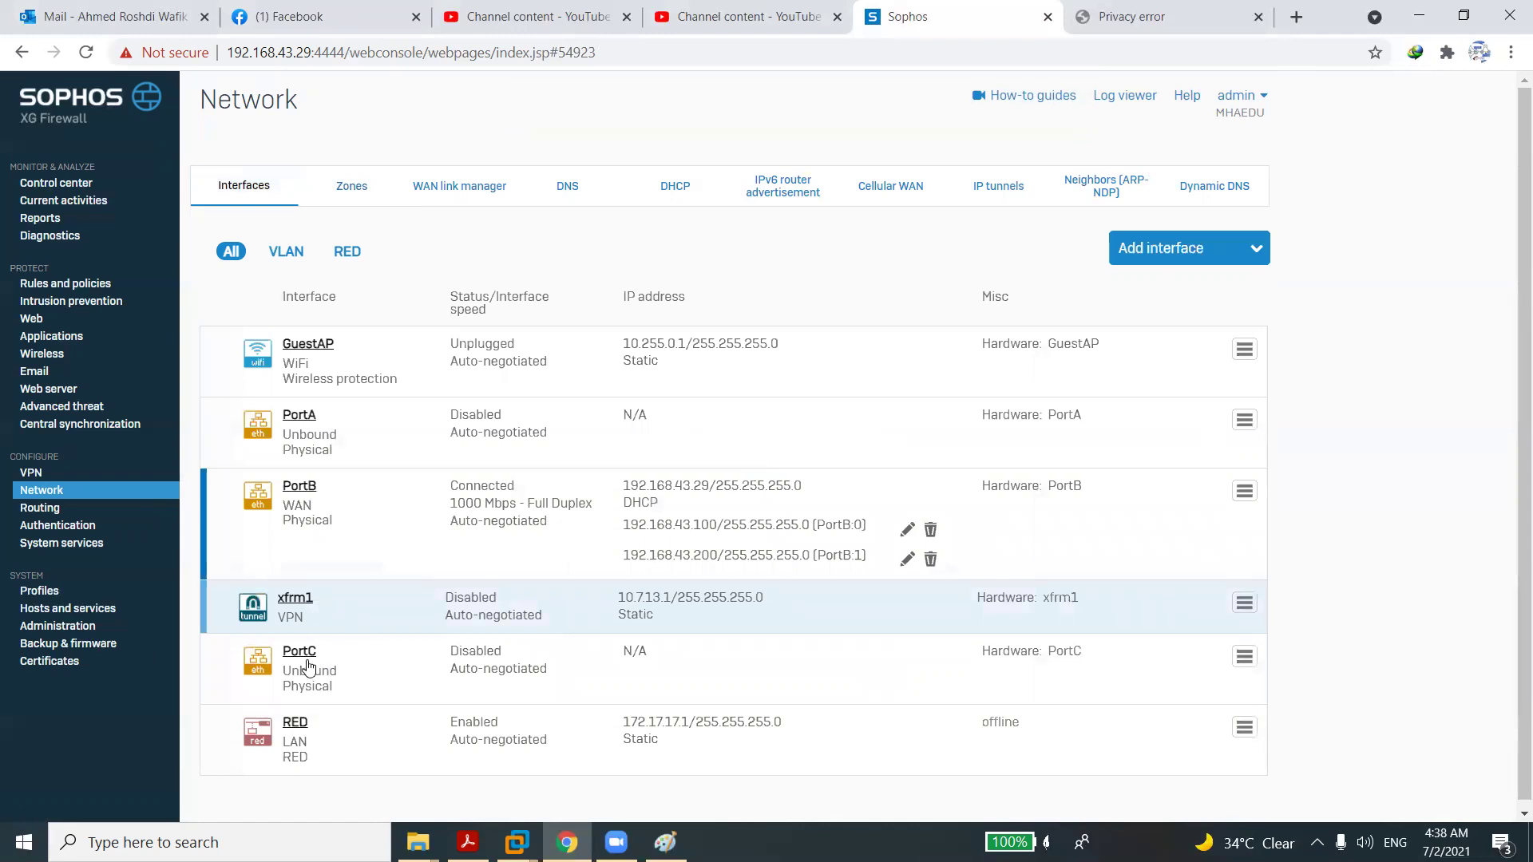
left_click(310, 653)
left_click(542, 377)
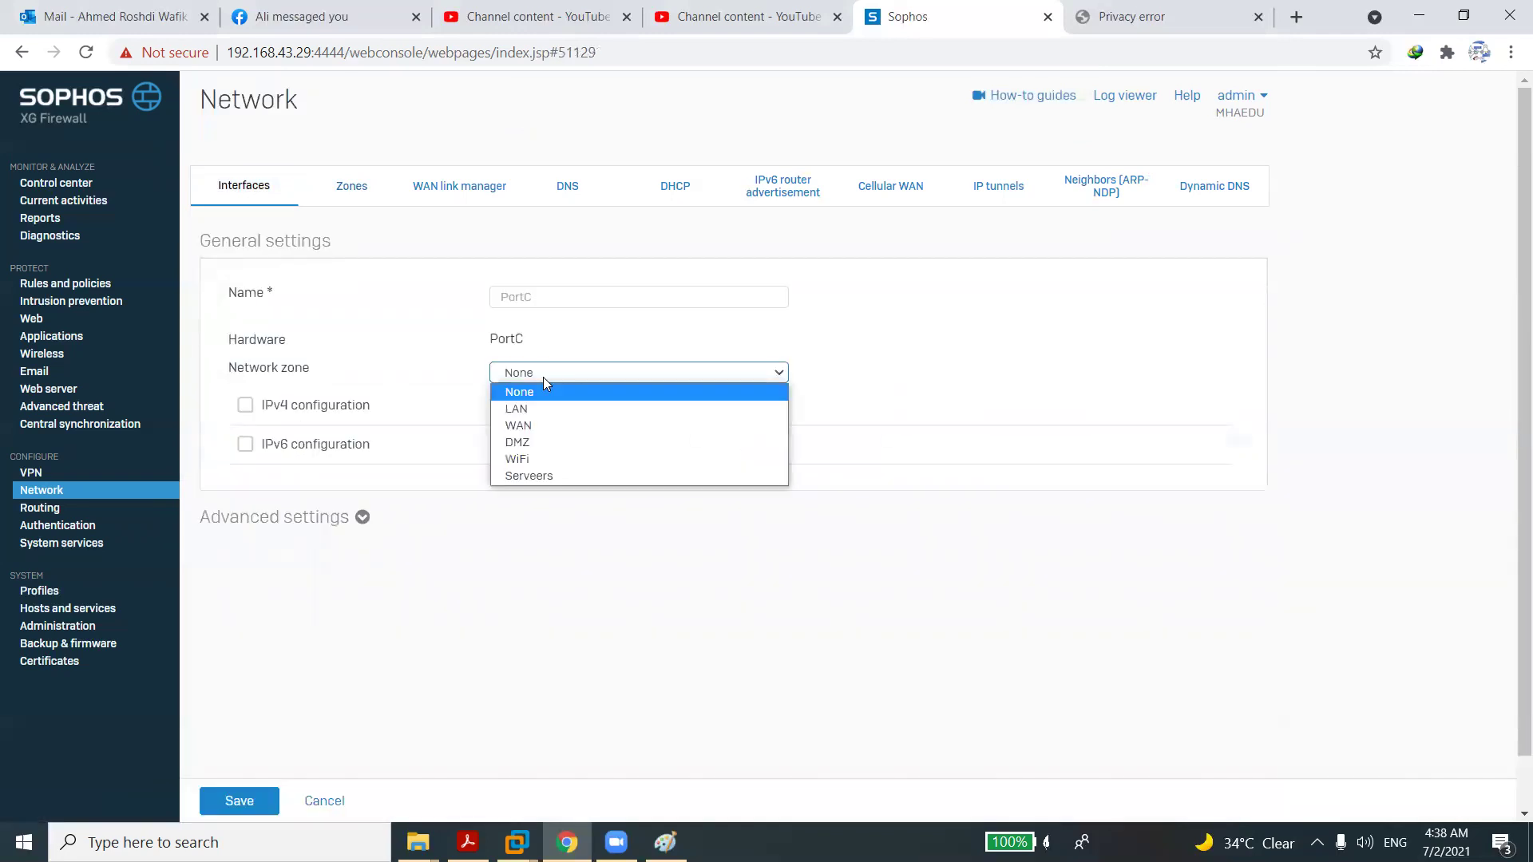
left_click(538, 476)
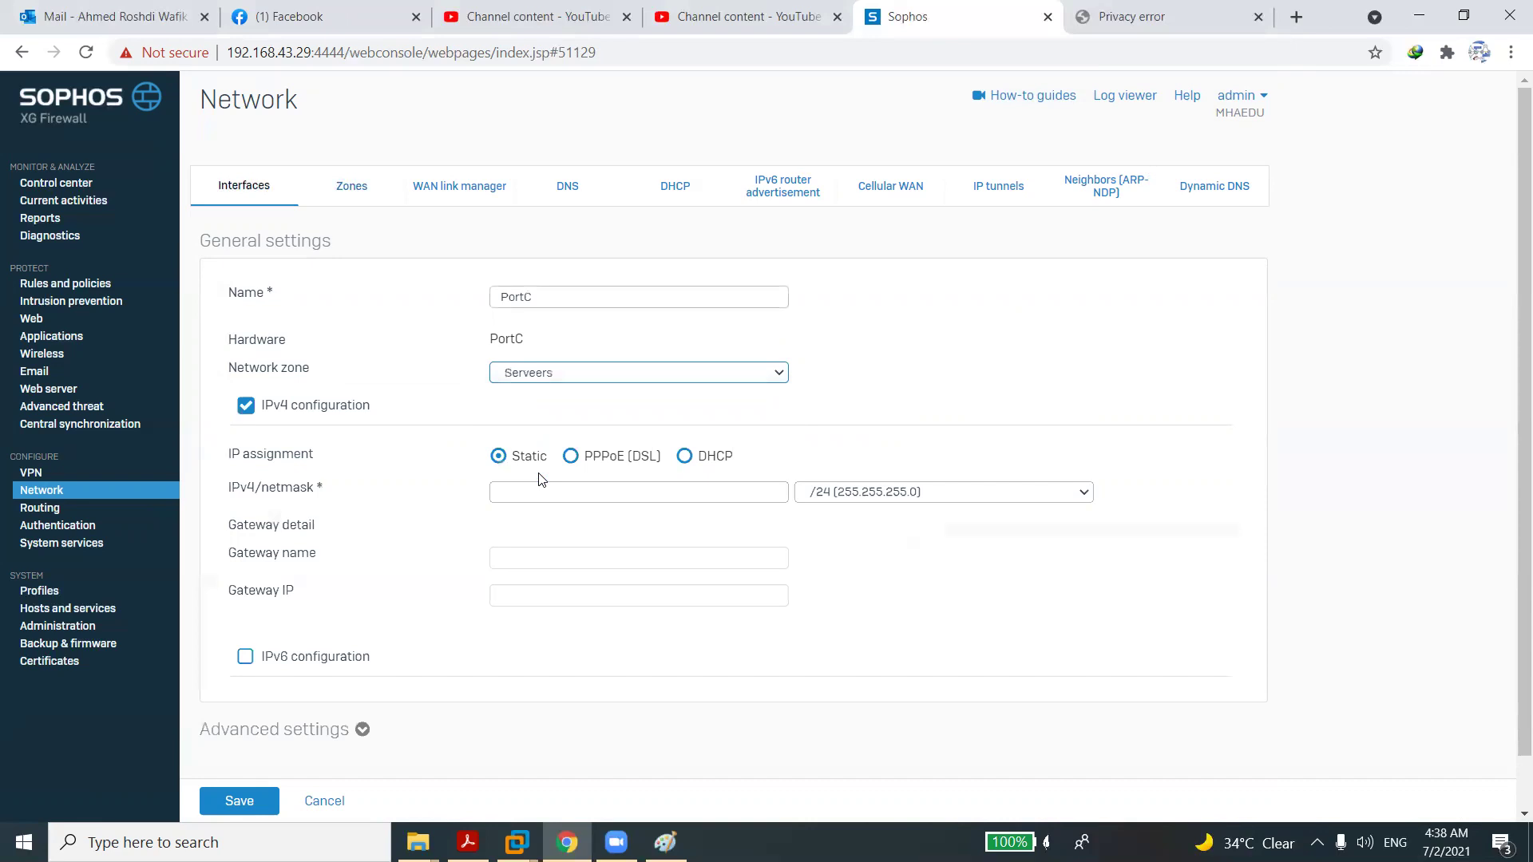
left_click(566, 492)
type("10.10.100.1")
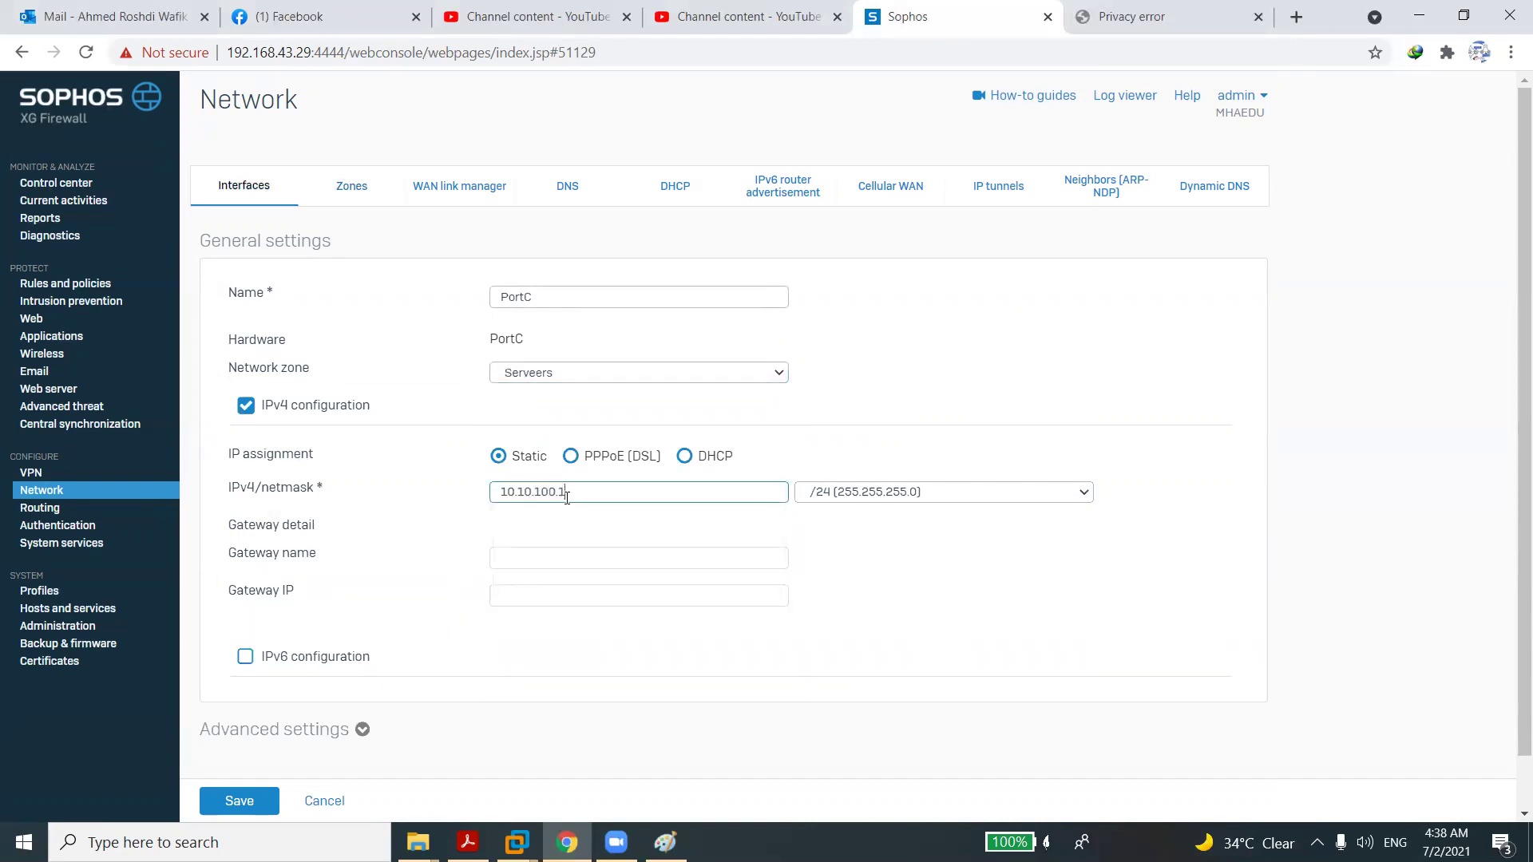
left_click(246, 803)
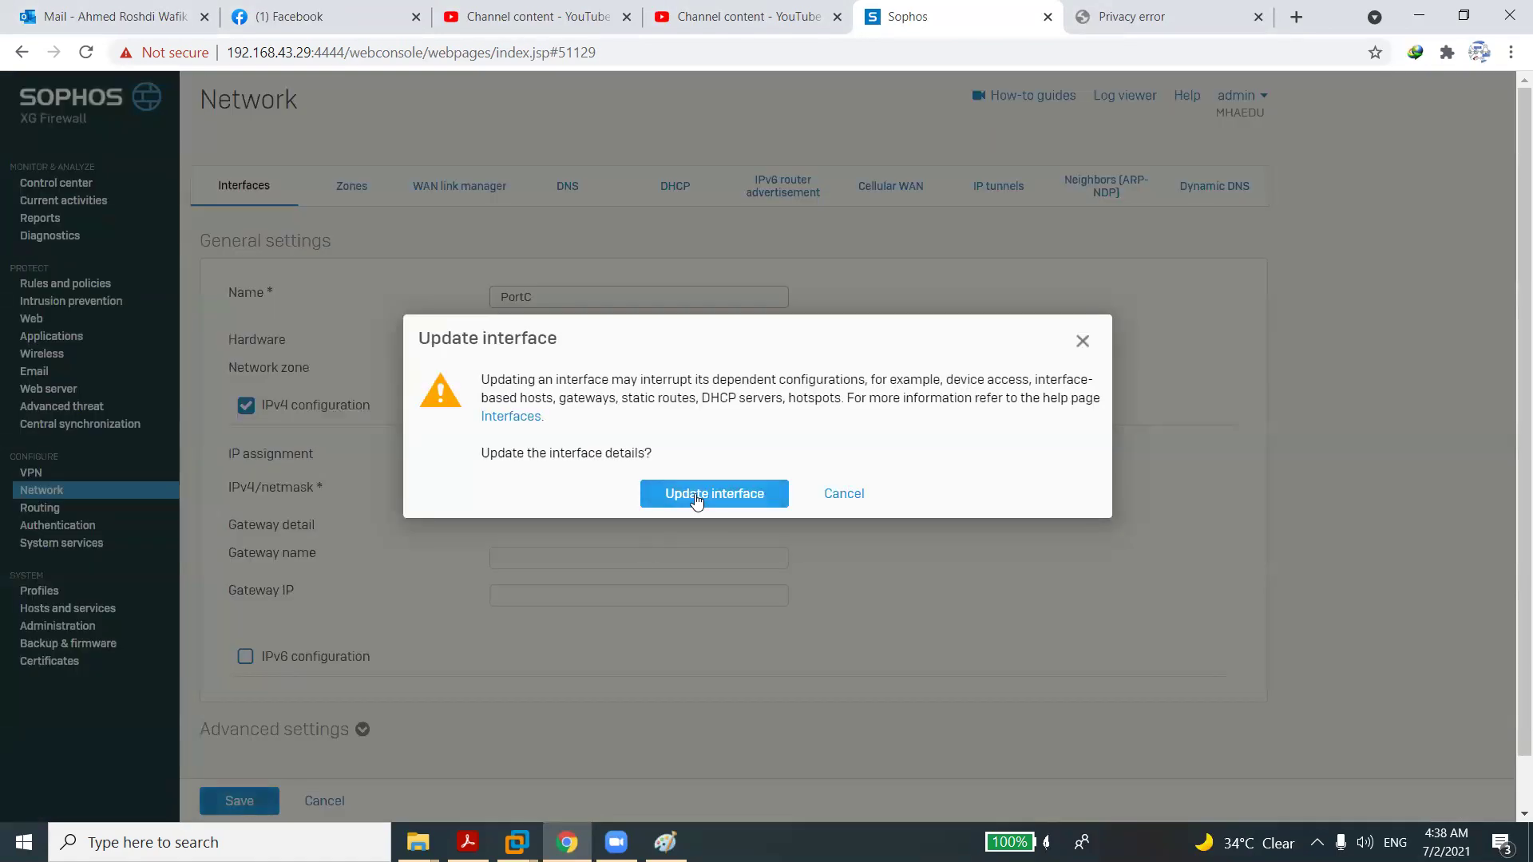
left_click(683, 494)
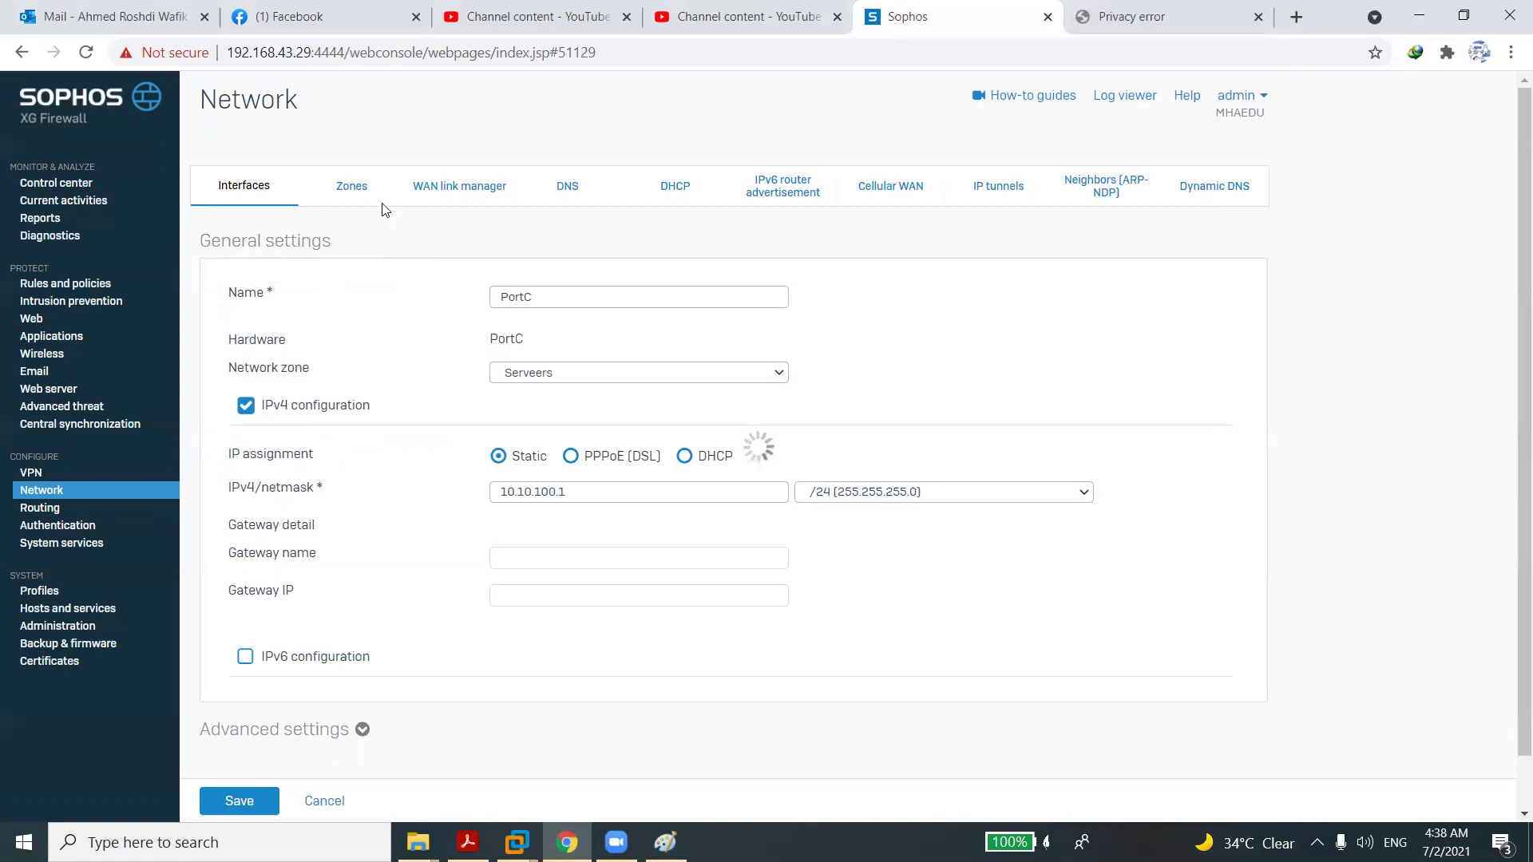
left_click(299, 19)
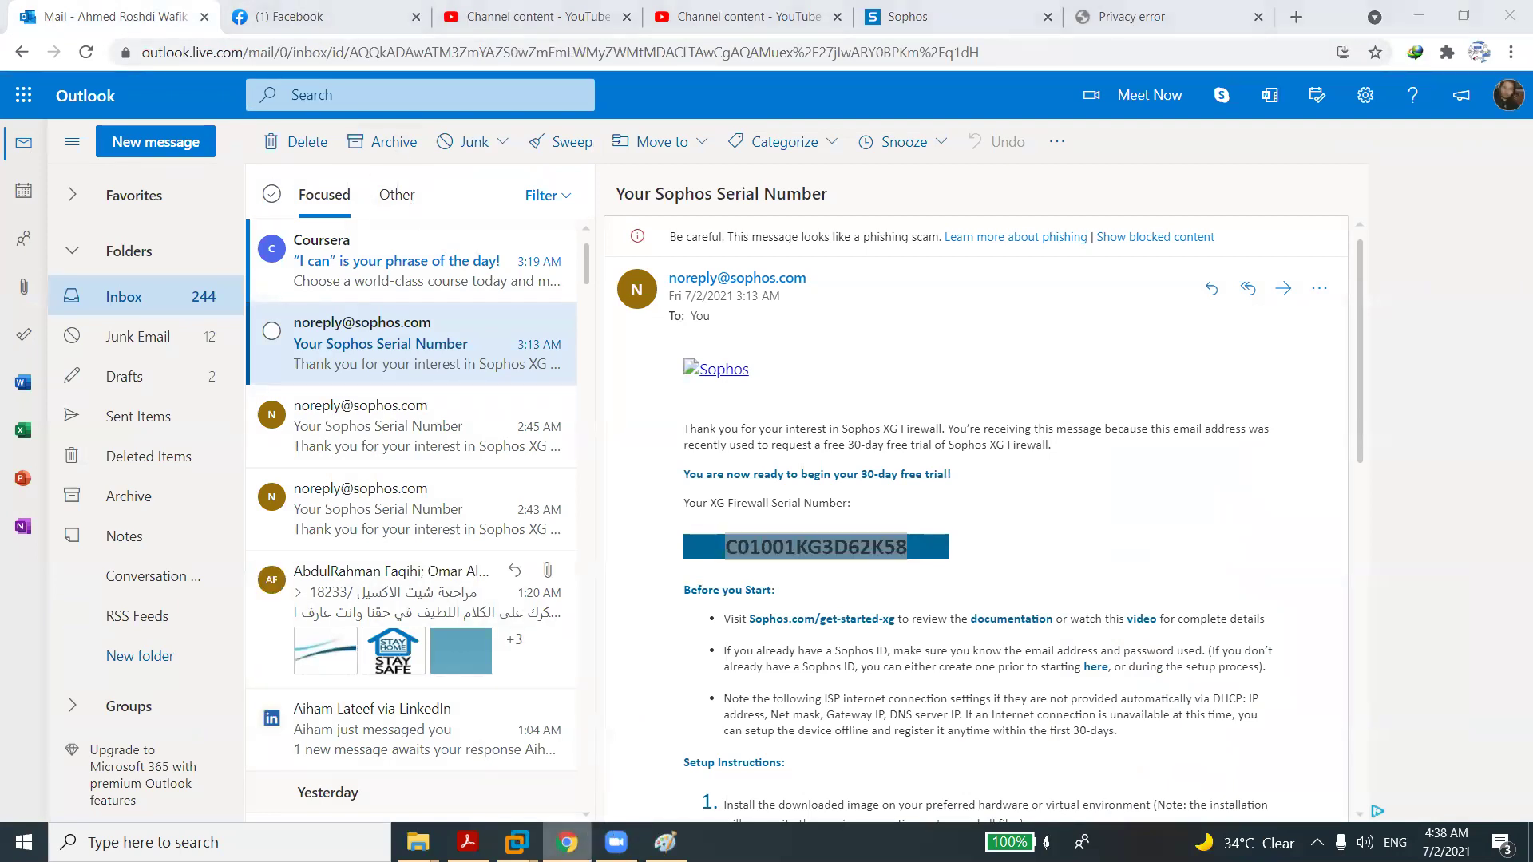
Glance at the running VMware virtual machines, then return to the Sophos console tab.
left_click(665, 842)
left_click(567, 842)
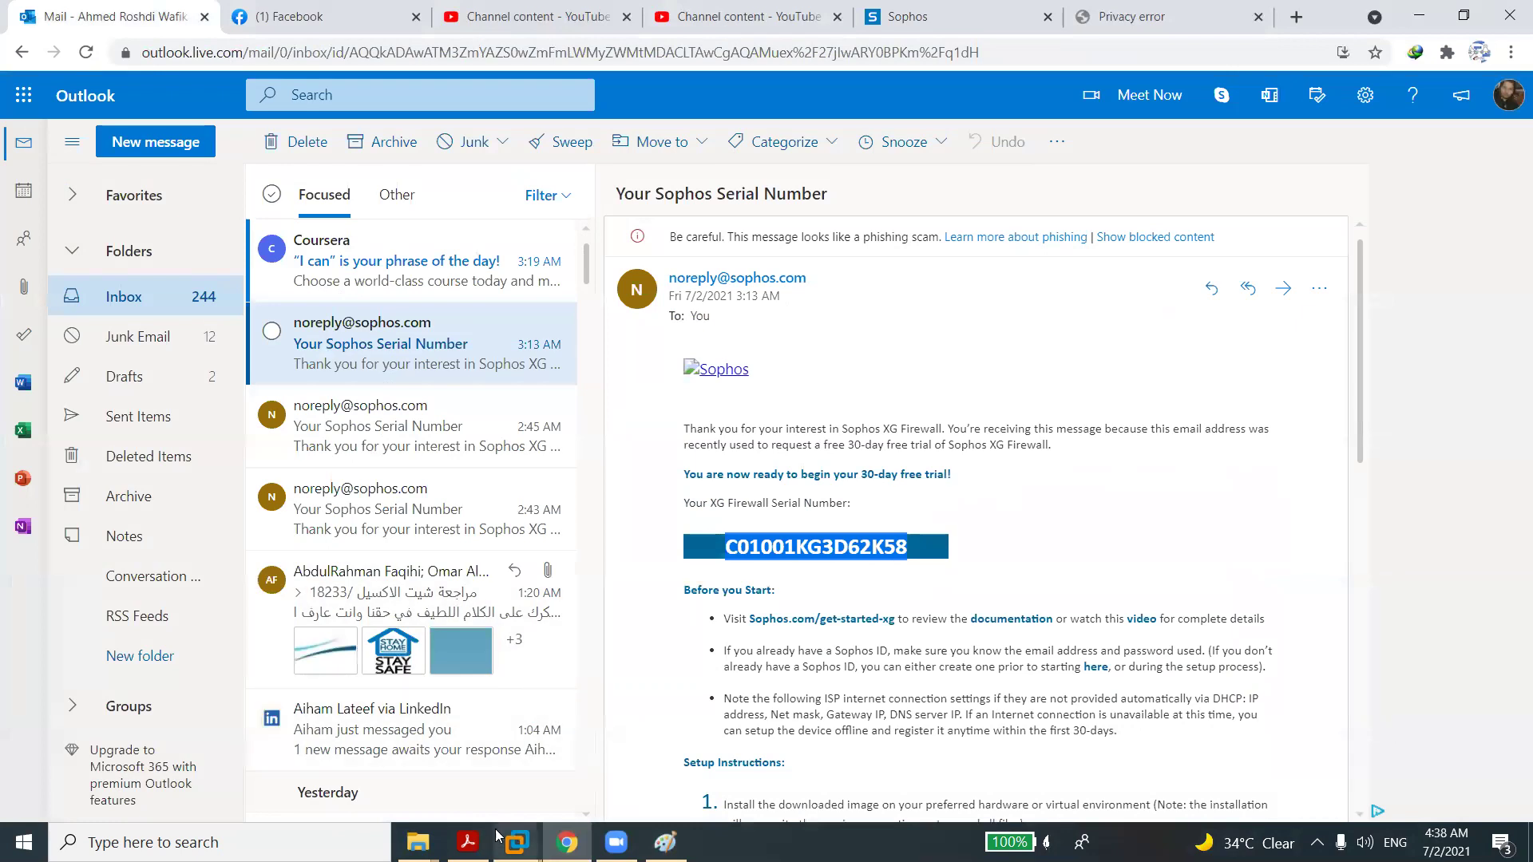
left_click(517, 842)
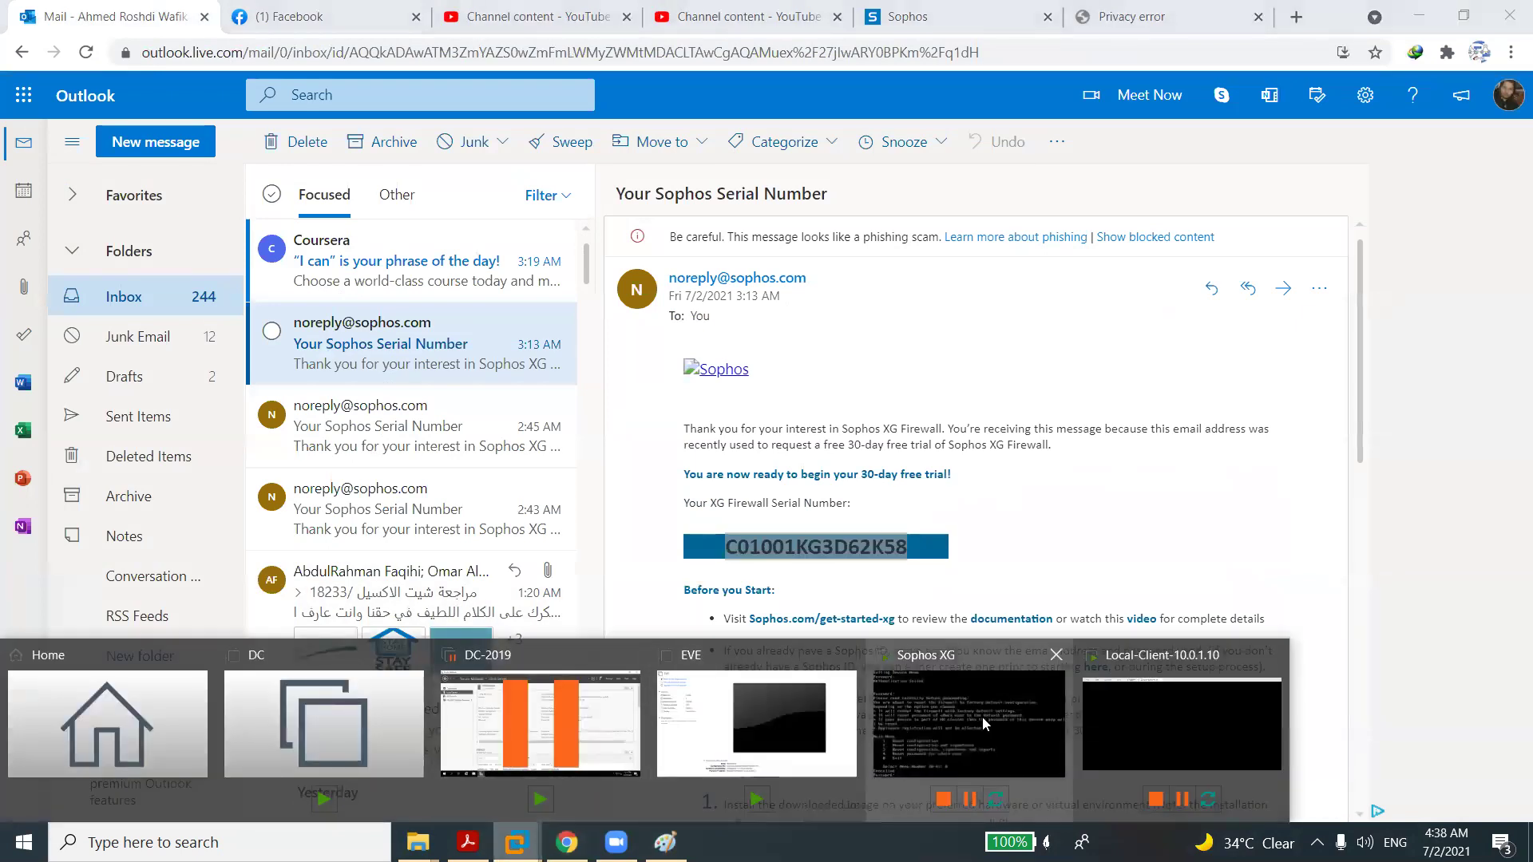
left_click(1137, 717)
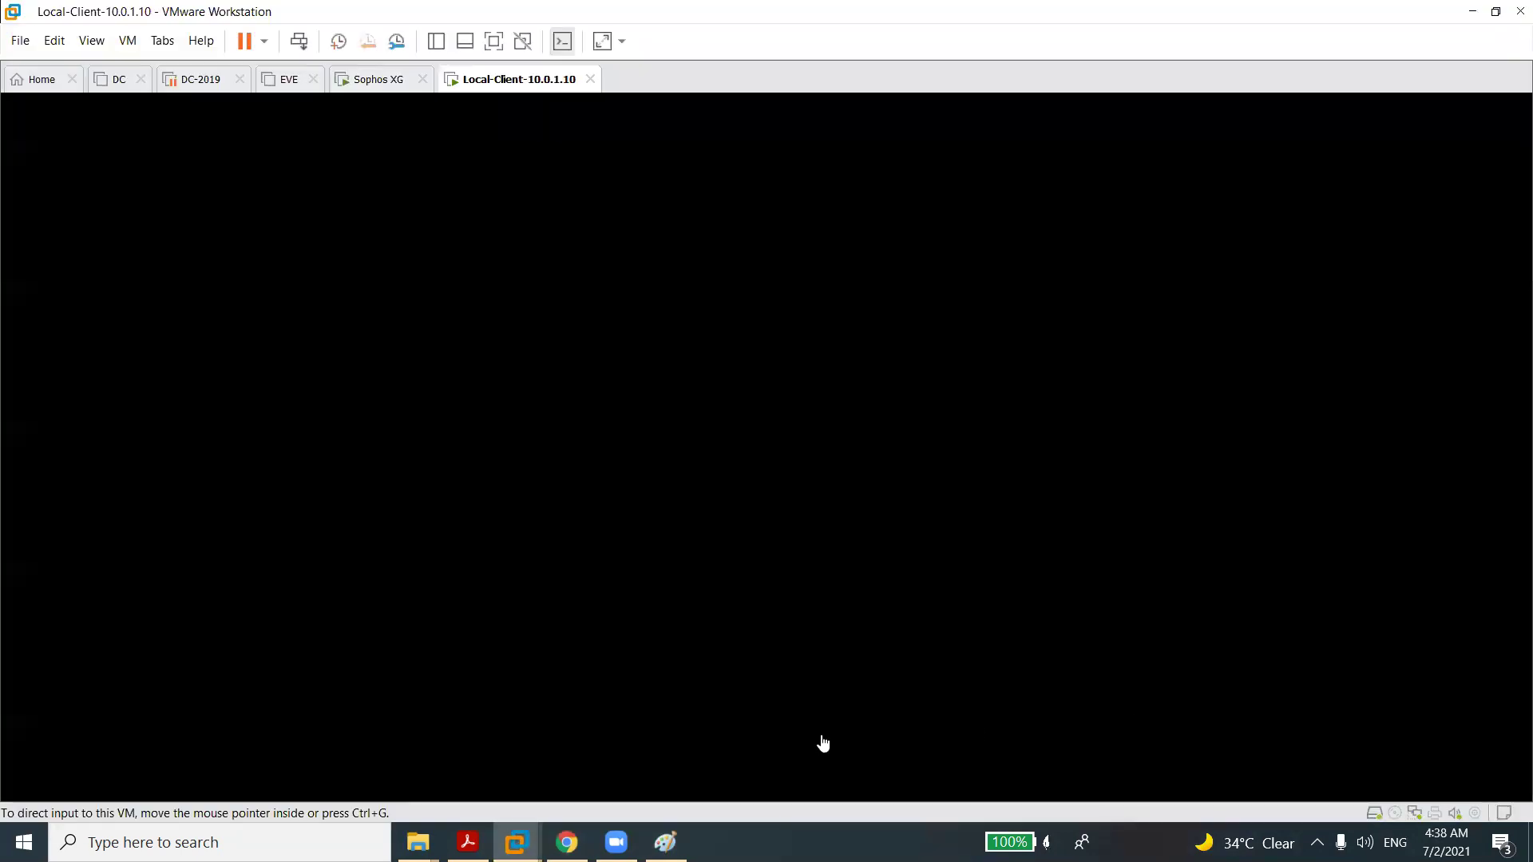
left_click(567, 842)
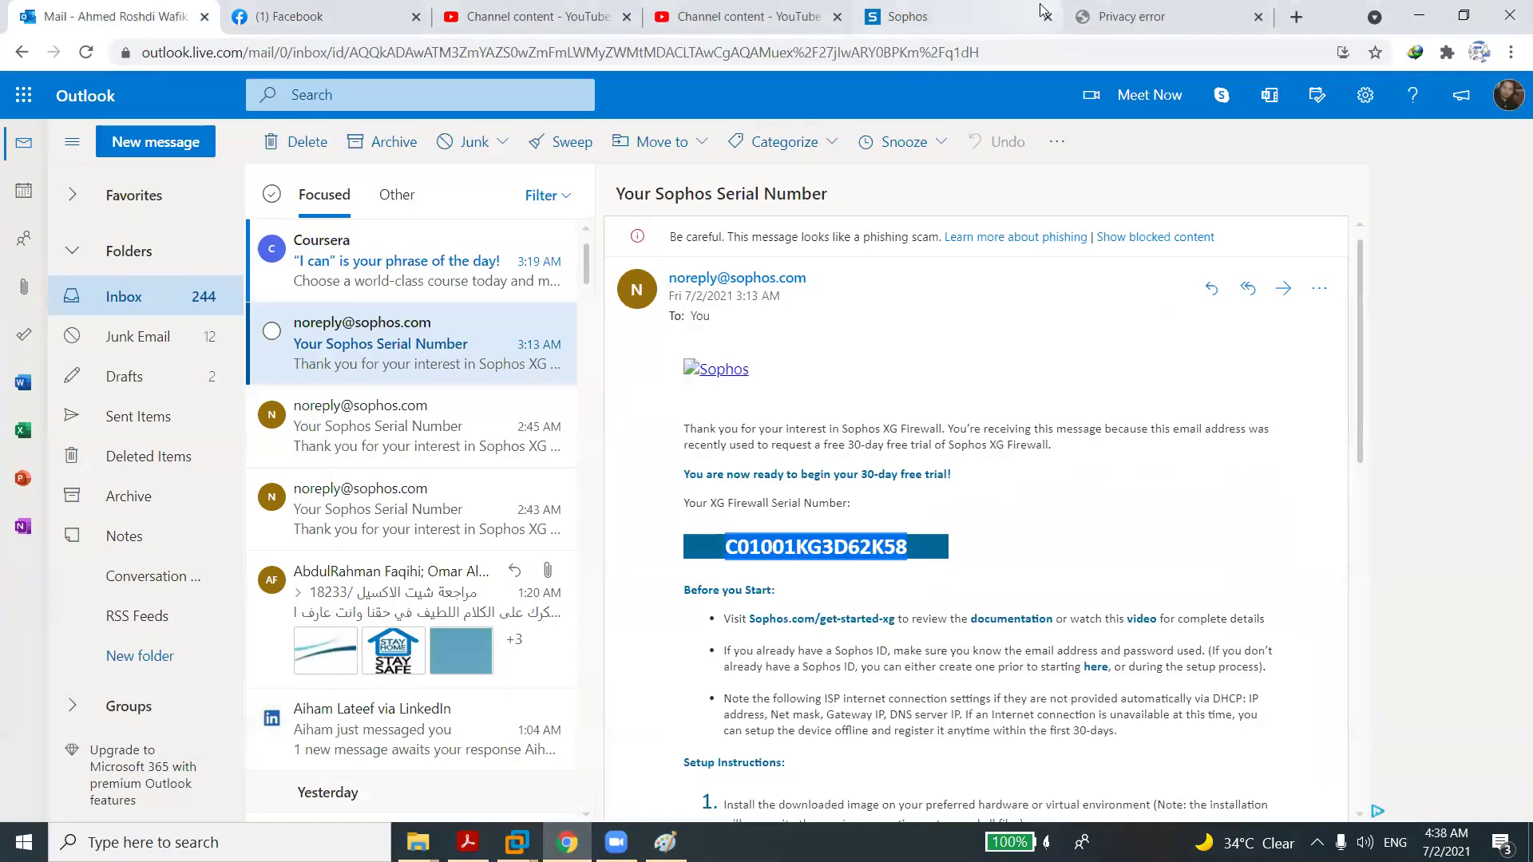
left_click(984, 24)
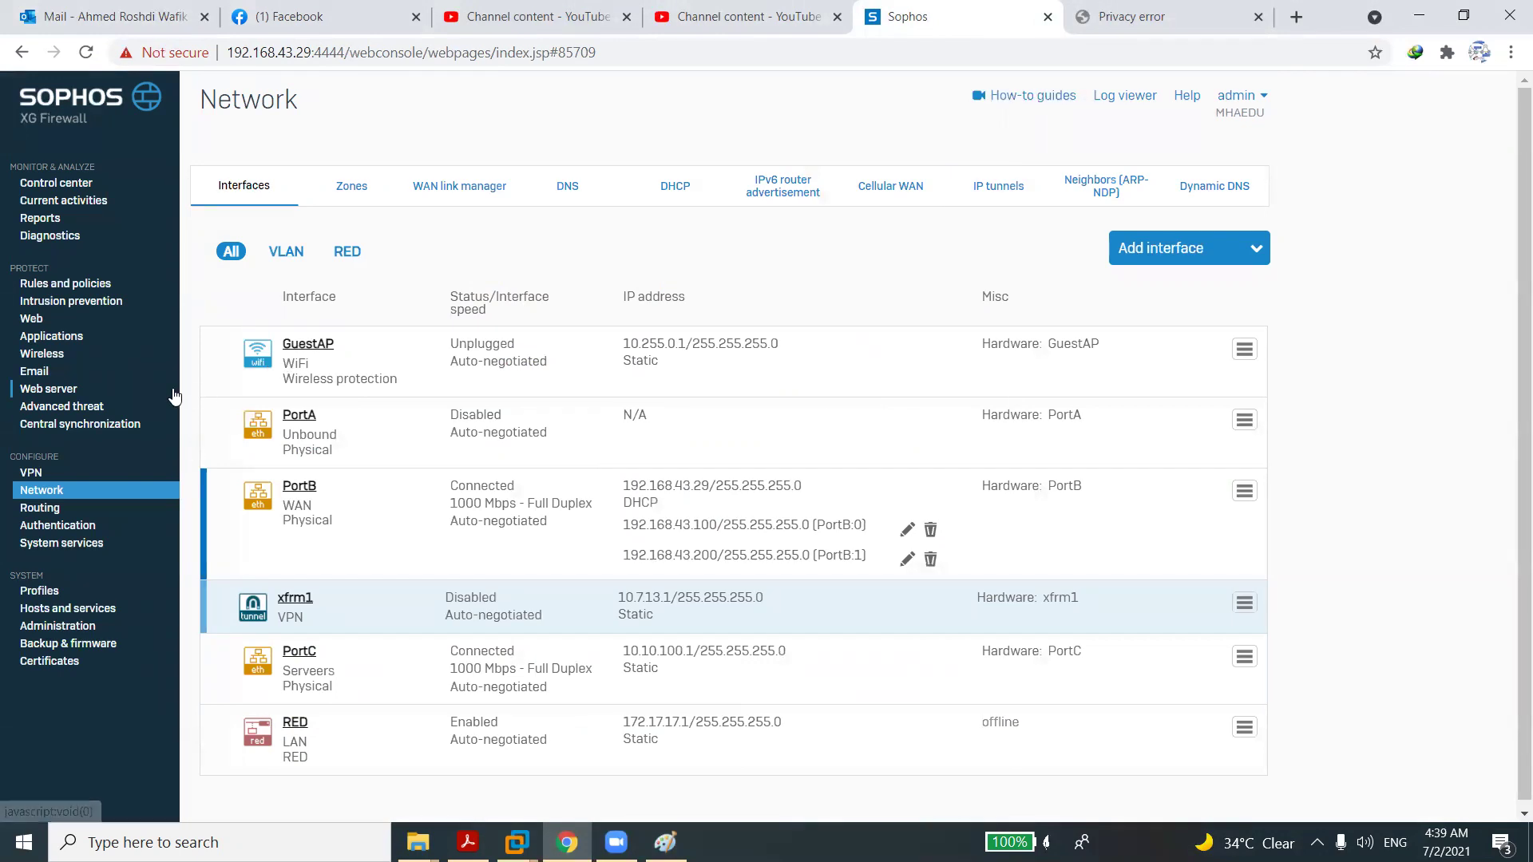
Review the GuestAP interface, wireless access points and access point groups, then open Rules and policies.
left_click(295, 343)
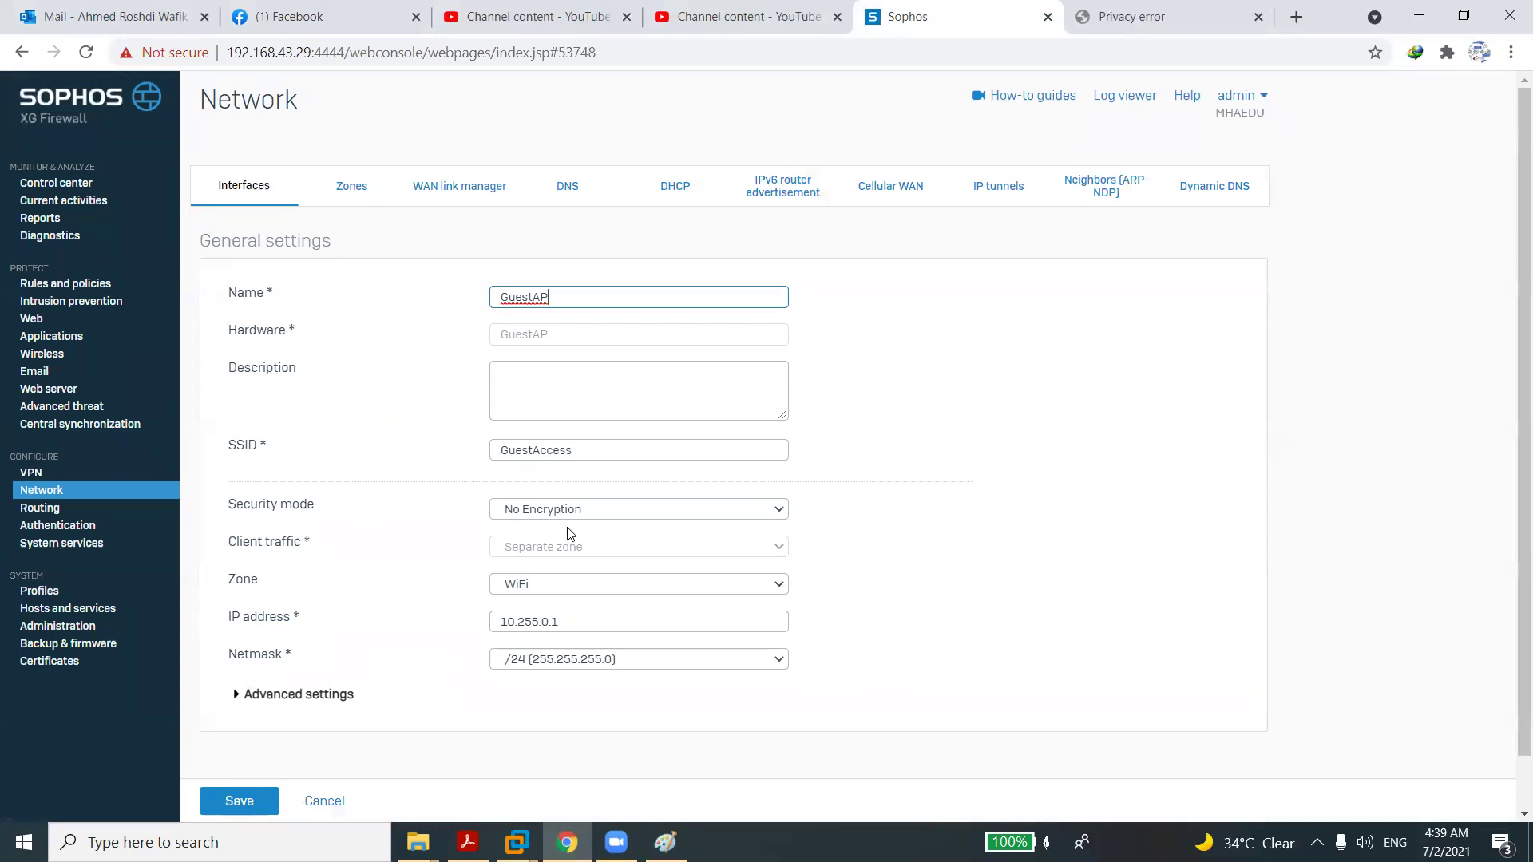
left_click(49, 364)
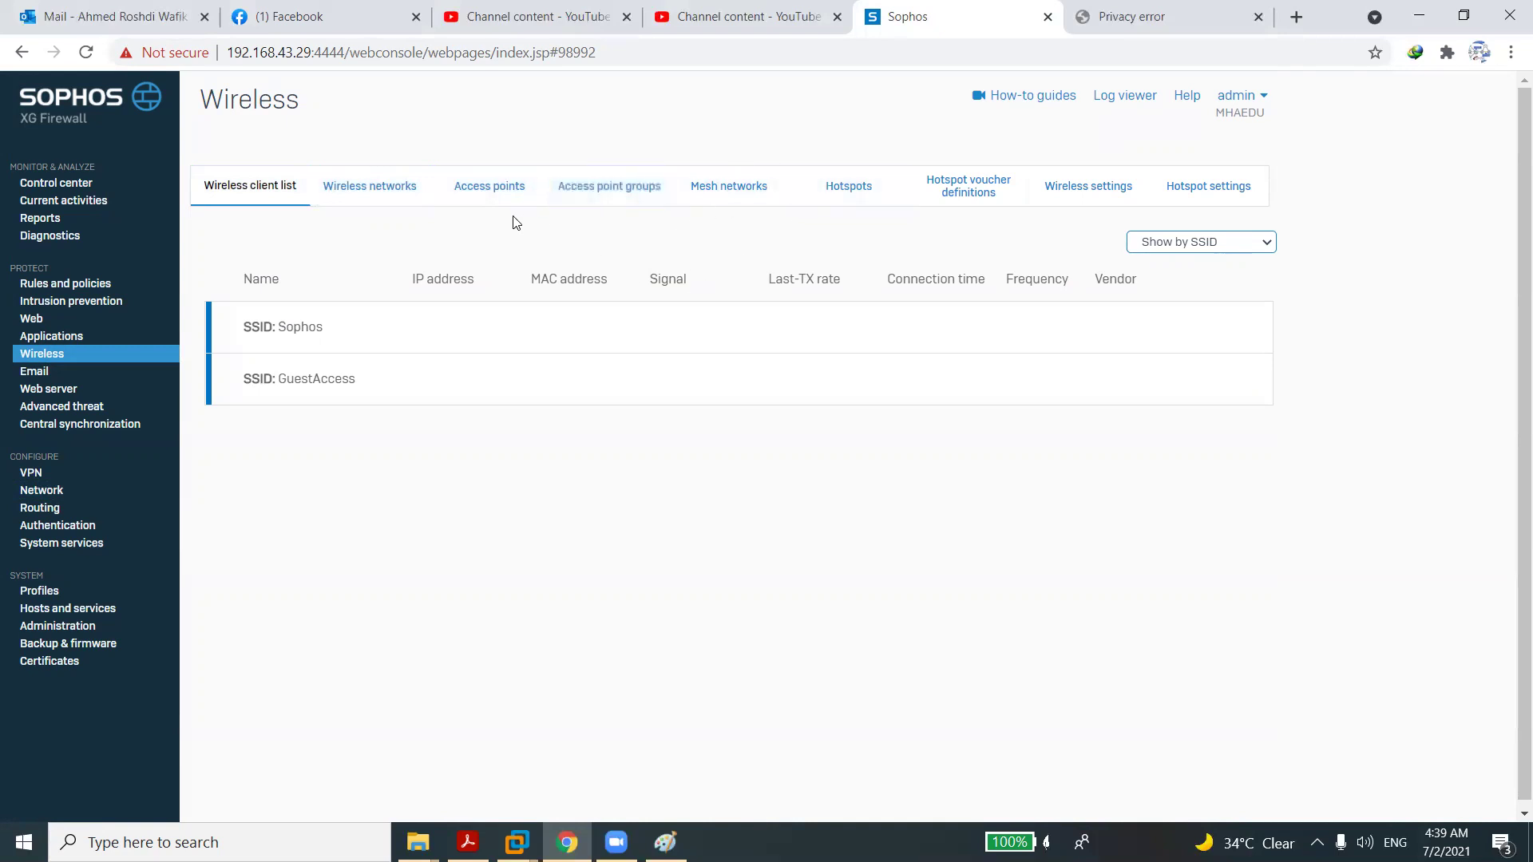
left_click(479, 192)
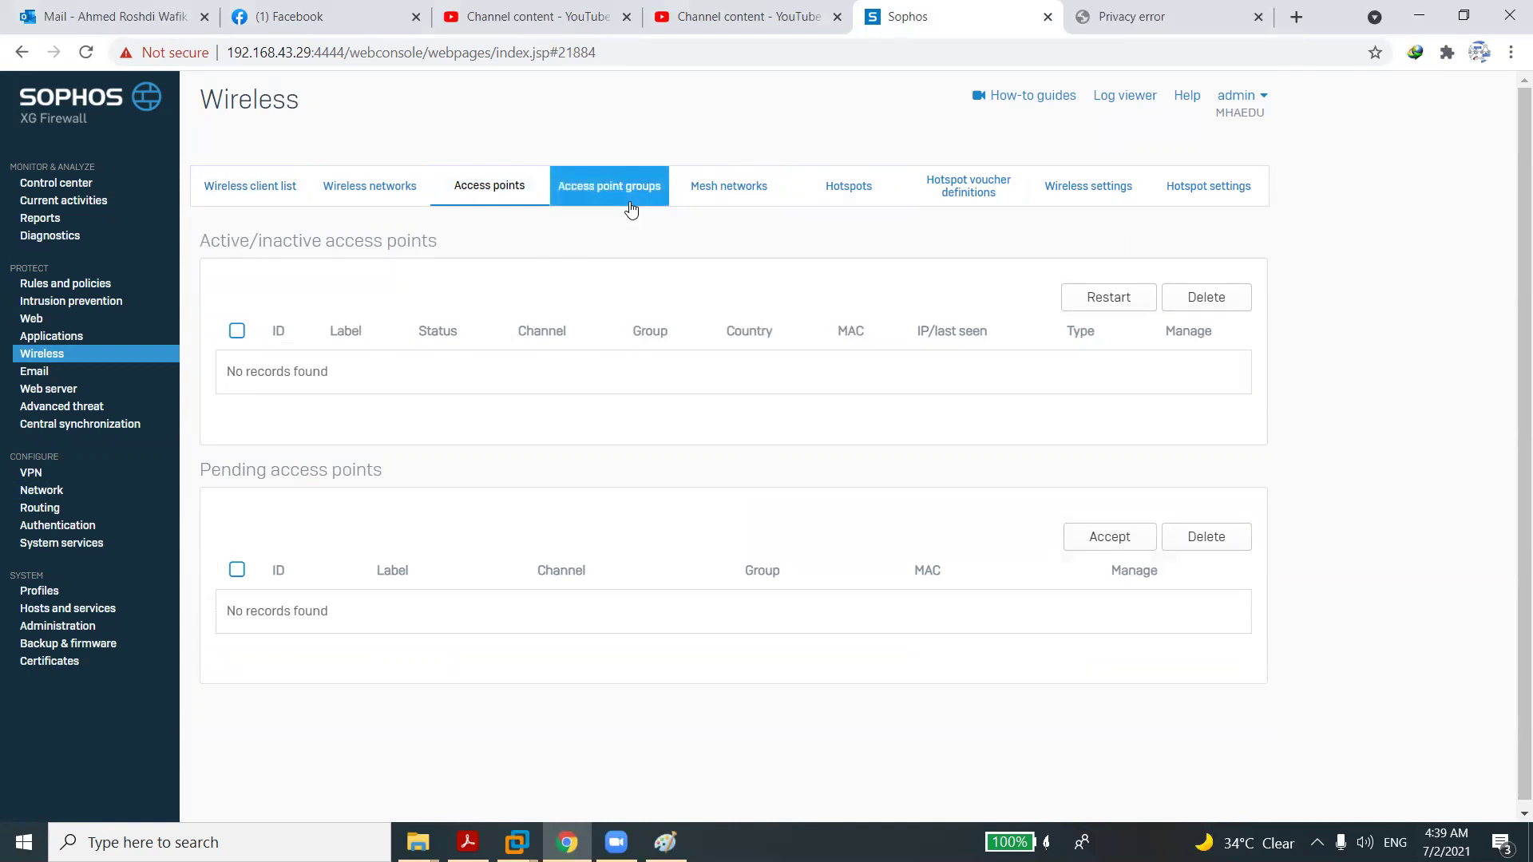
left_click(661, 205)
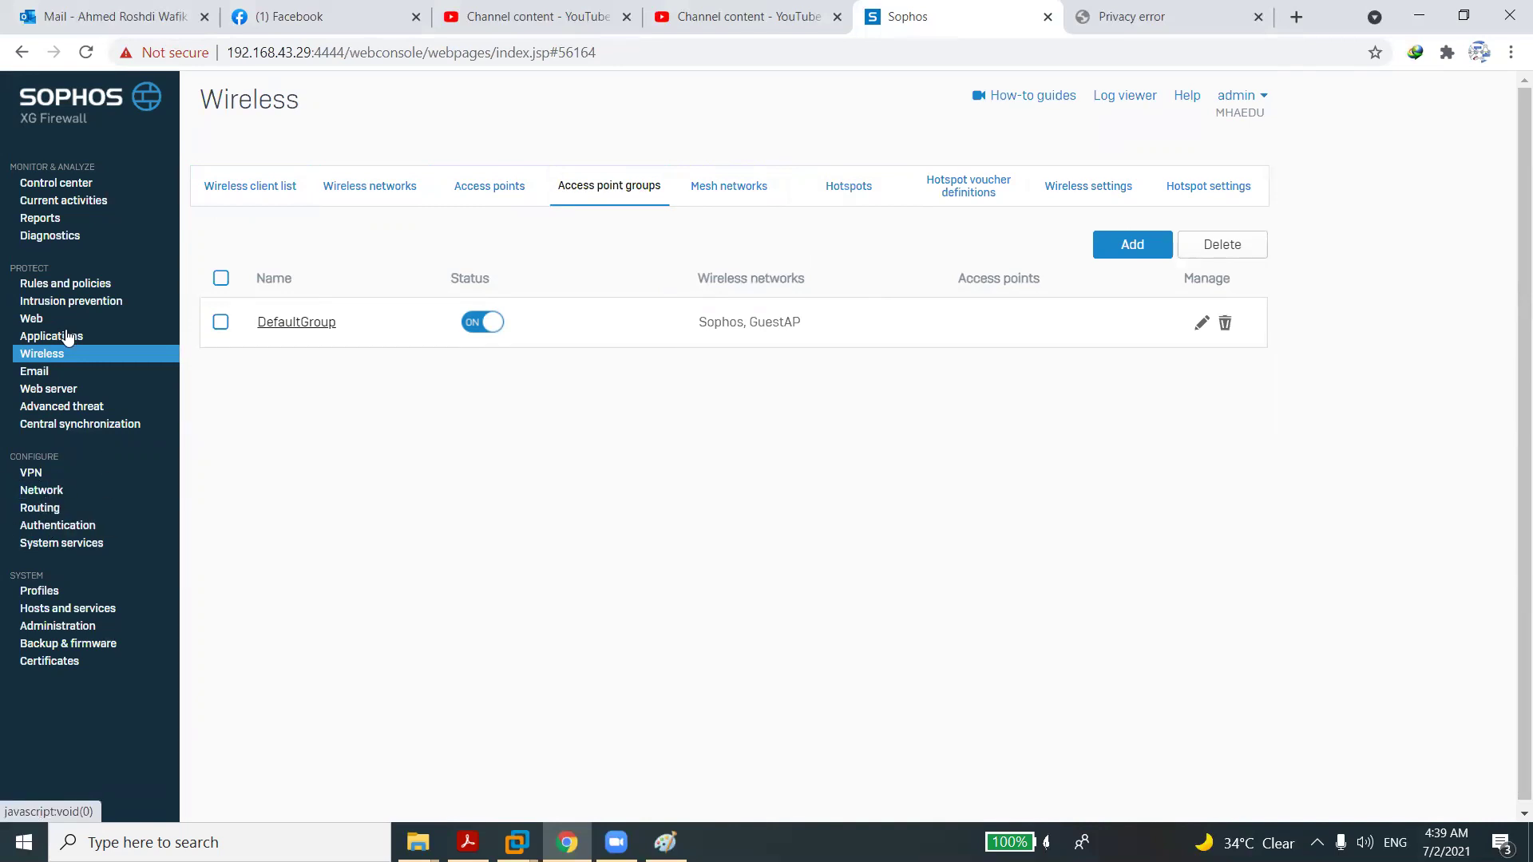
left_click(62, 288)
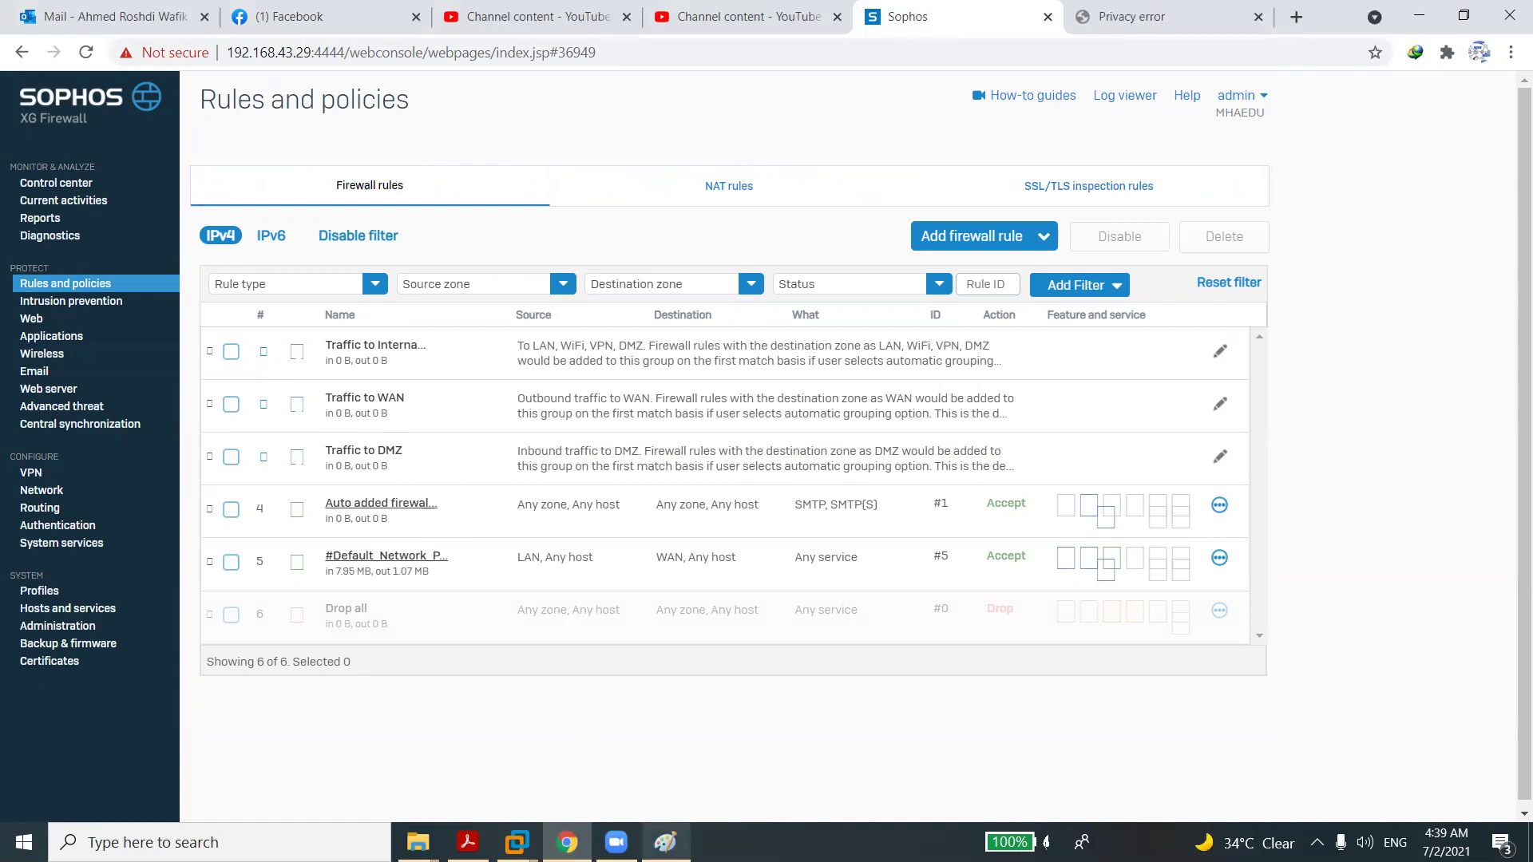
Switch to the Paint sketch of two connected network boxes.
left_click(665, 842)
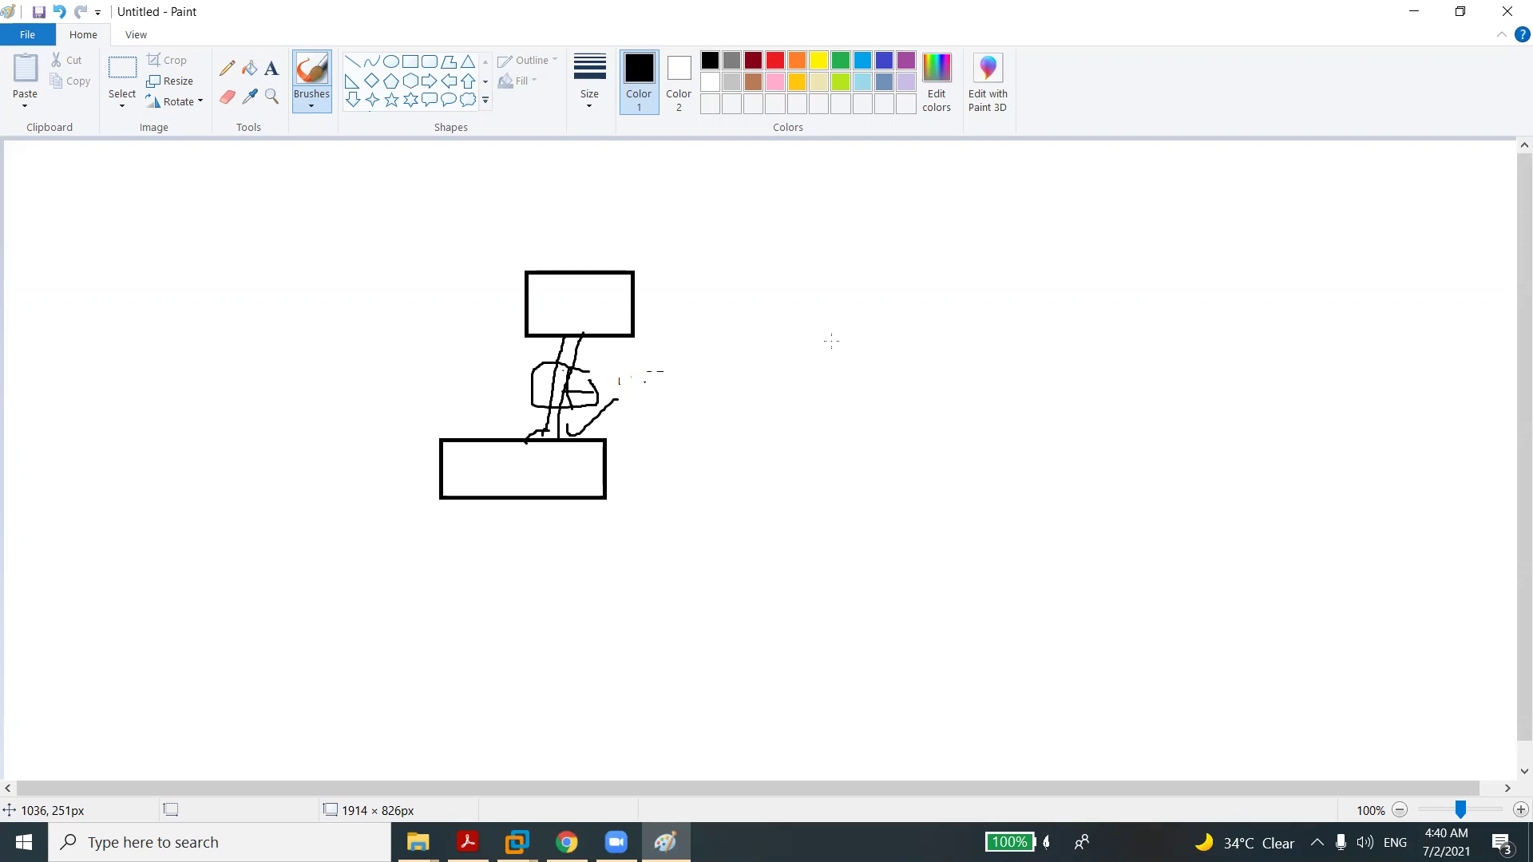
Go back from Paint to the Sophos firewall rules list in Chrome.
left_click(567, 842)
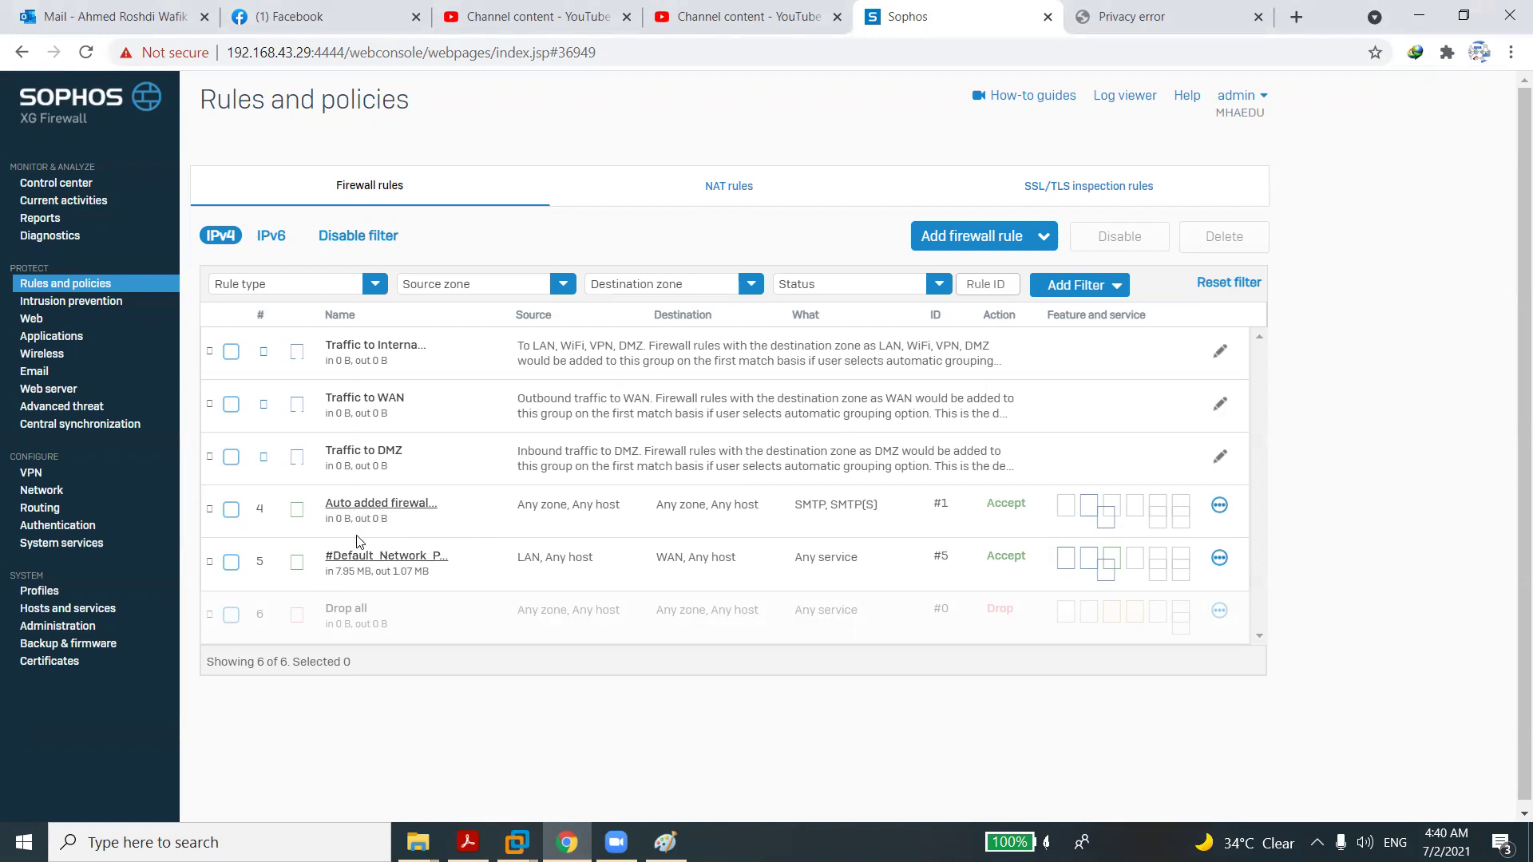
Try dragging rows to reorder the IPv4 firewall rule table.
left_click_drag(359, 564, 332, 648)
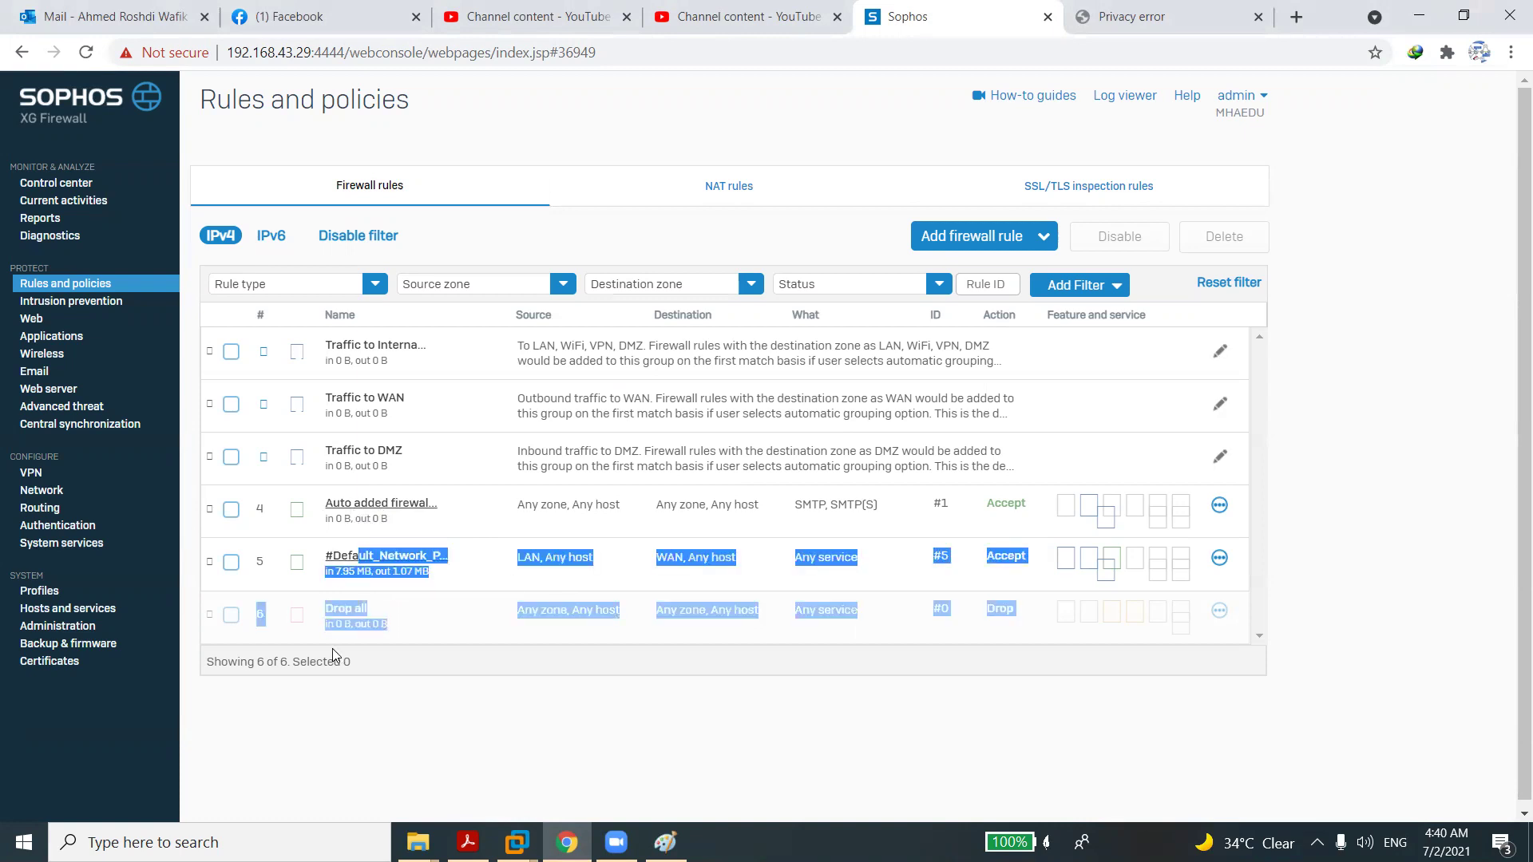
left_click_drag(210, 565, 208, 642)
left_click_drag(257, 610, 801, 660)
left_click(496, 672)
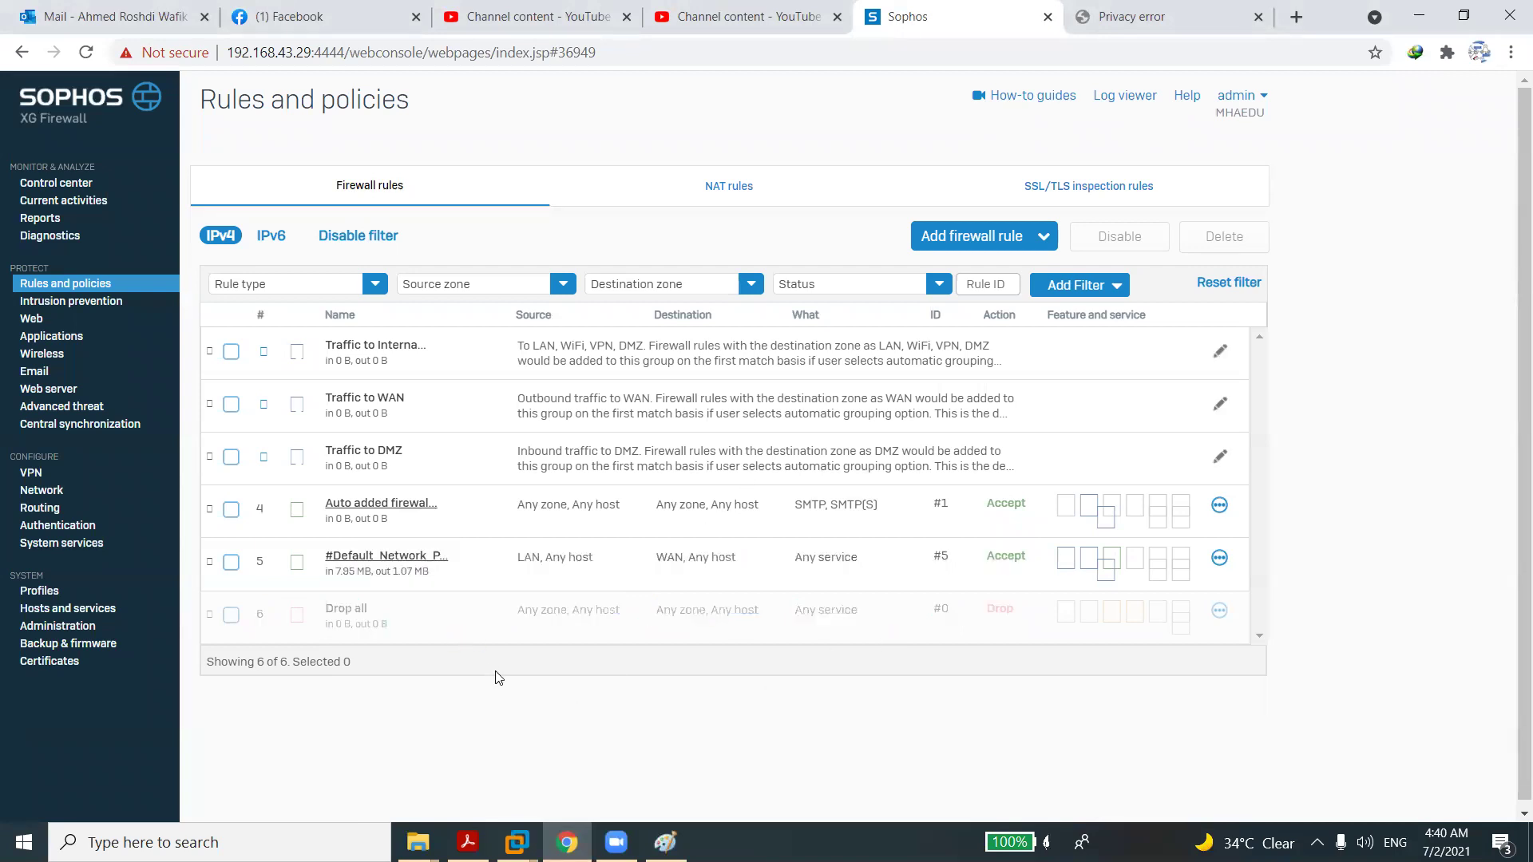
Check the Add firewall rule options and Routing page, then return to Network interfaces.
left_click(1007, 235)
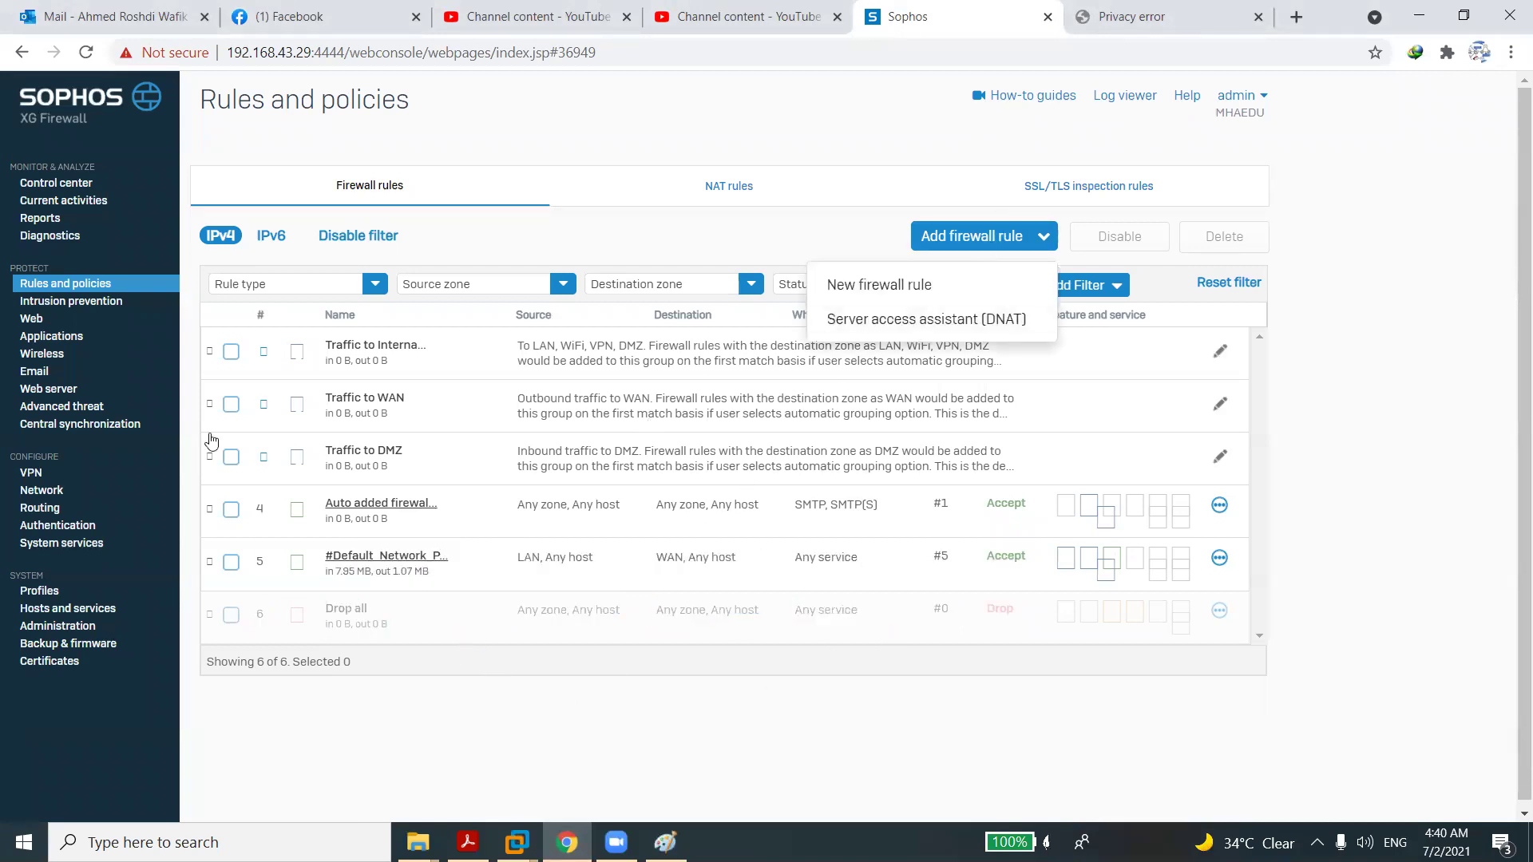
left_click(32, 507)
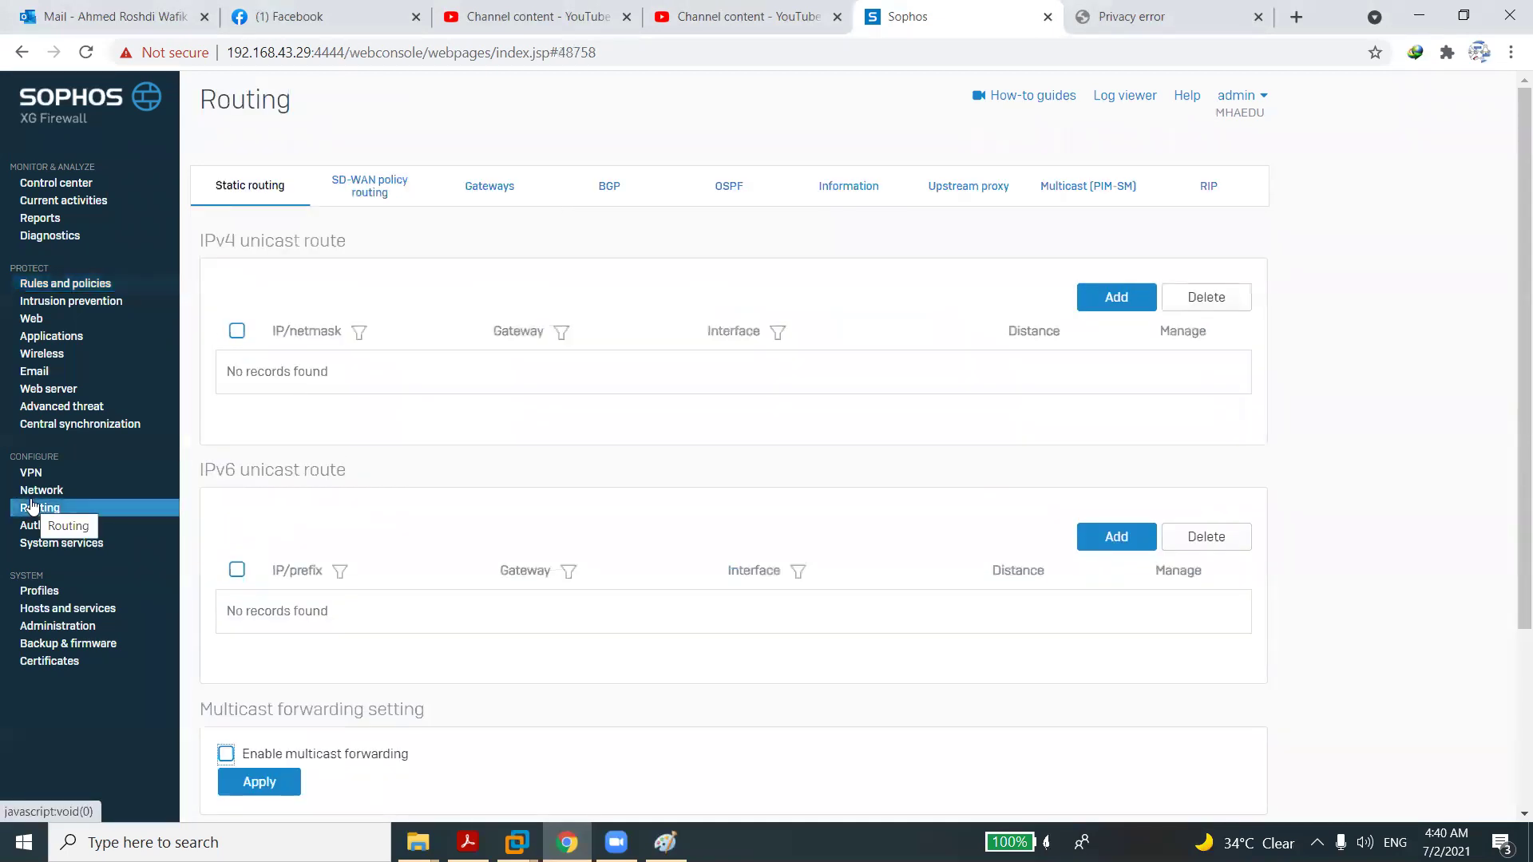
left_click(45, 492)
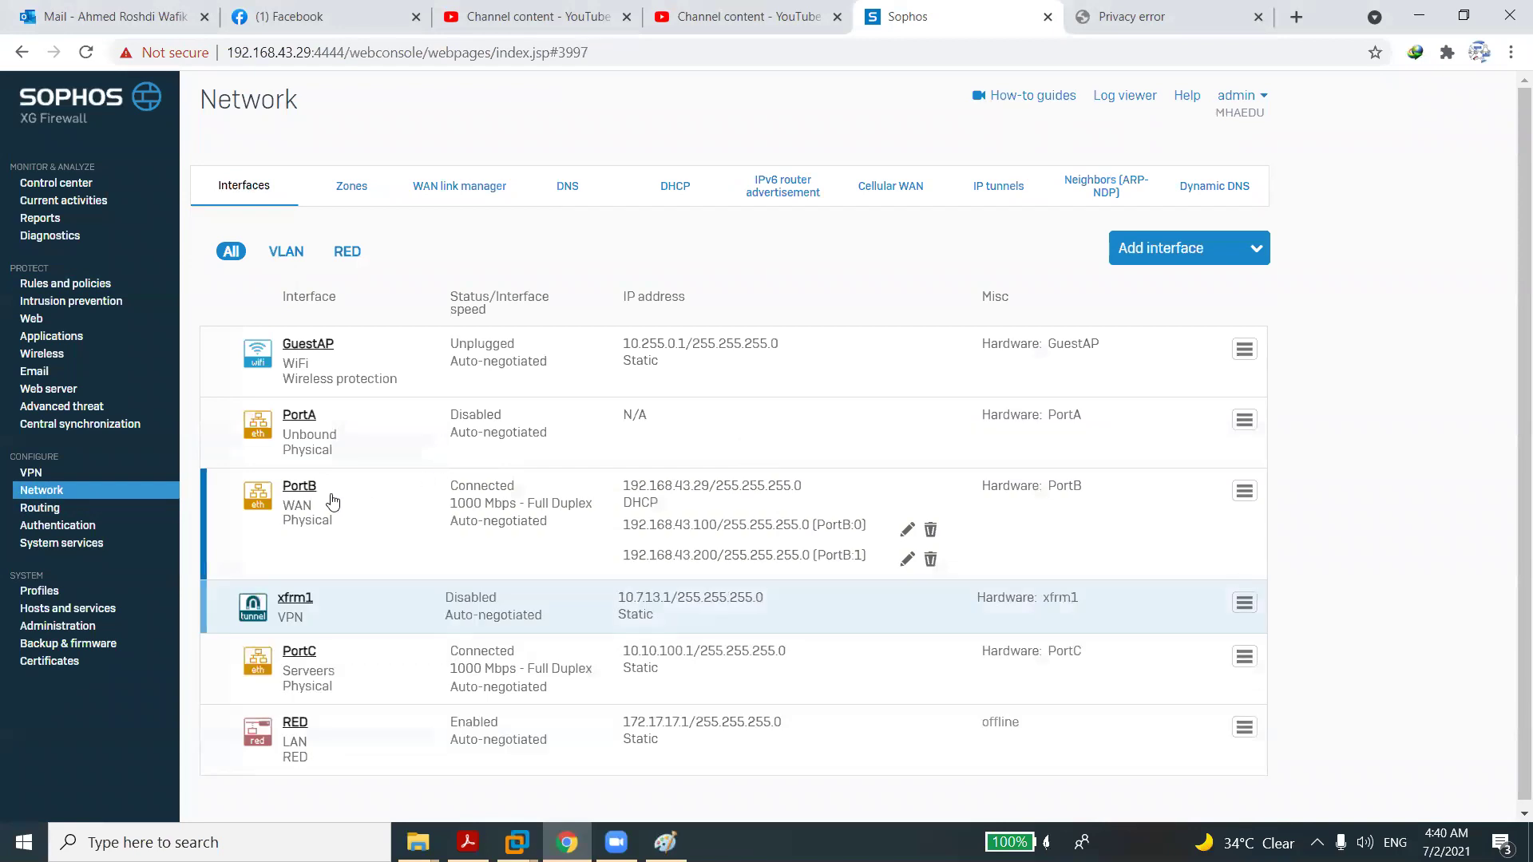
Assign PortA to the LAN zone with static IPv4 address 192.168.1.1/24.
left_click(307, 417)
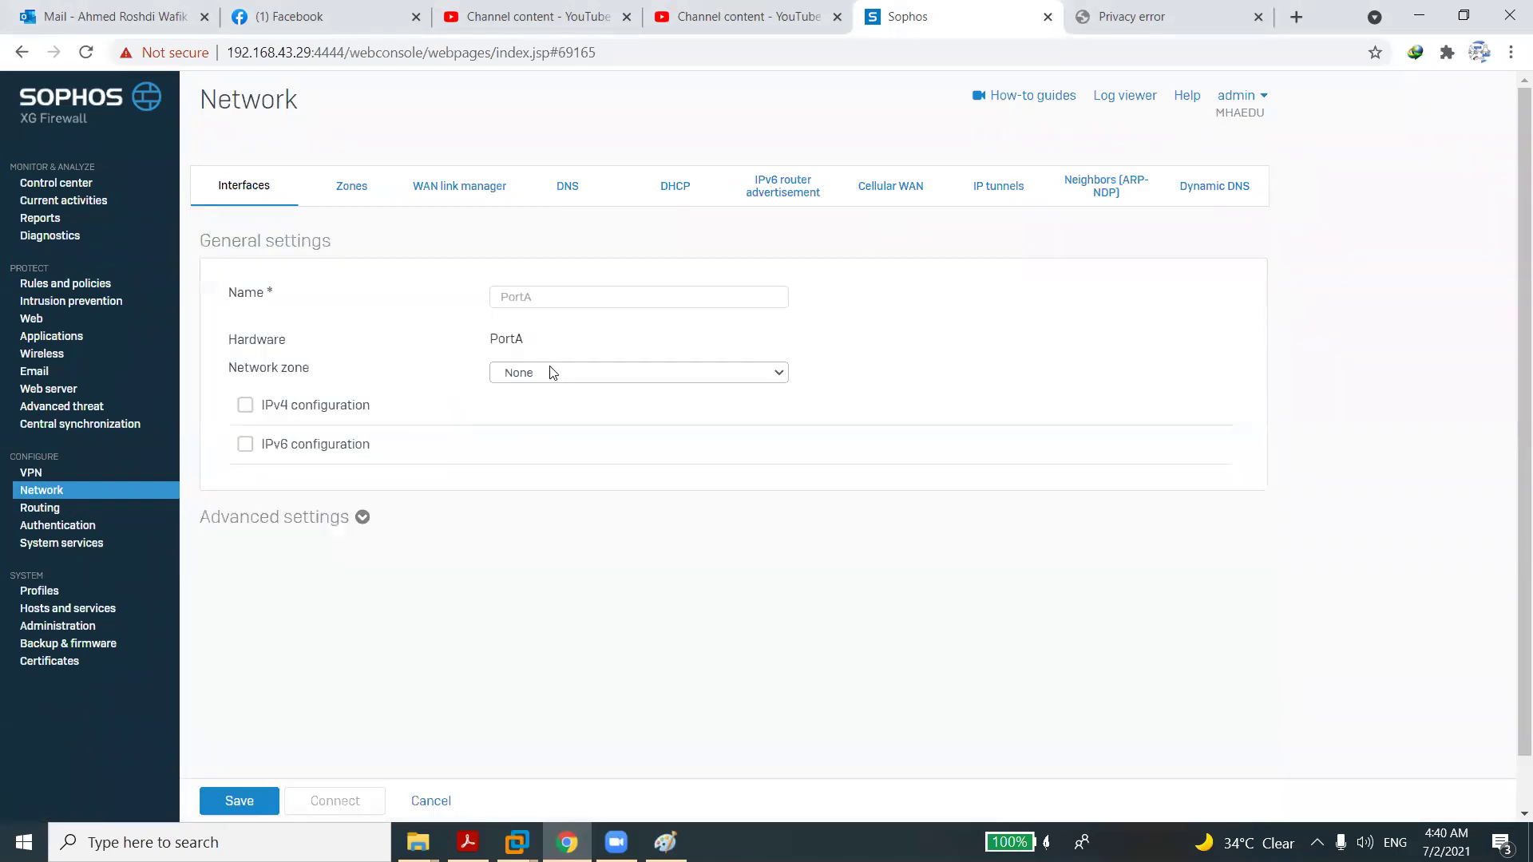
left_click(551, 372)
left_click(538, 403)
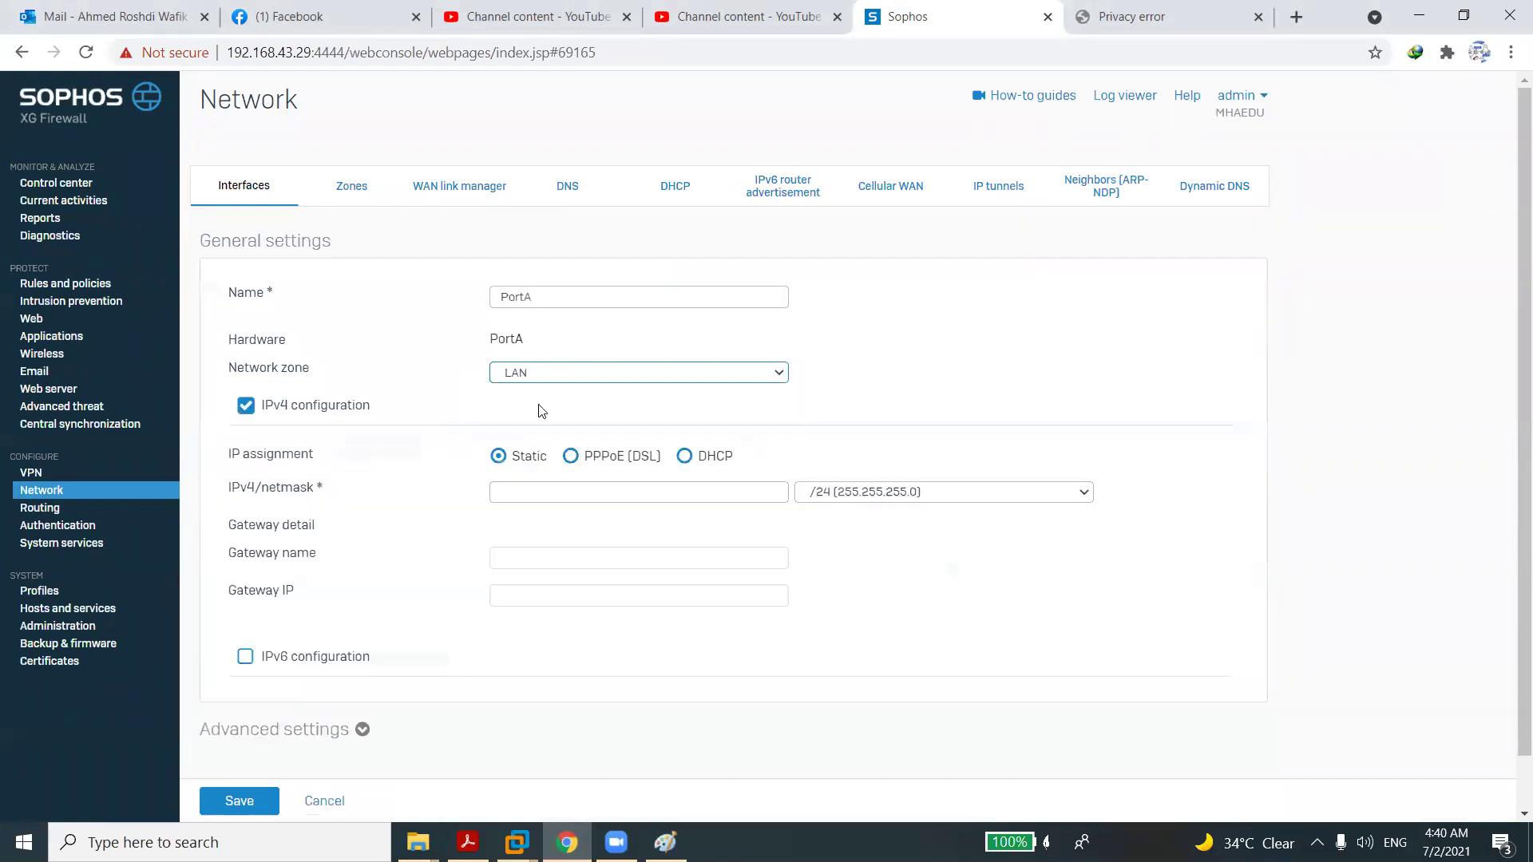
left_click(533, 490)
type("1")
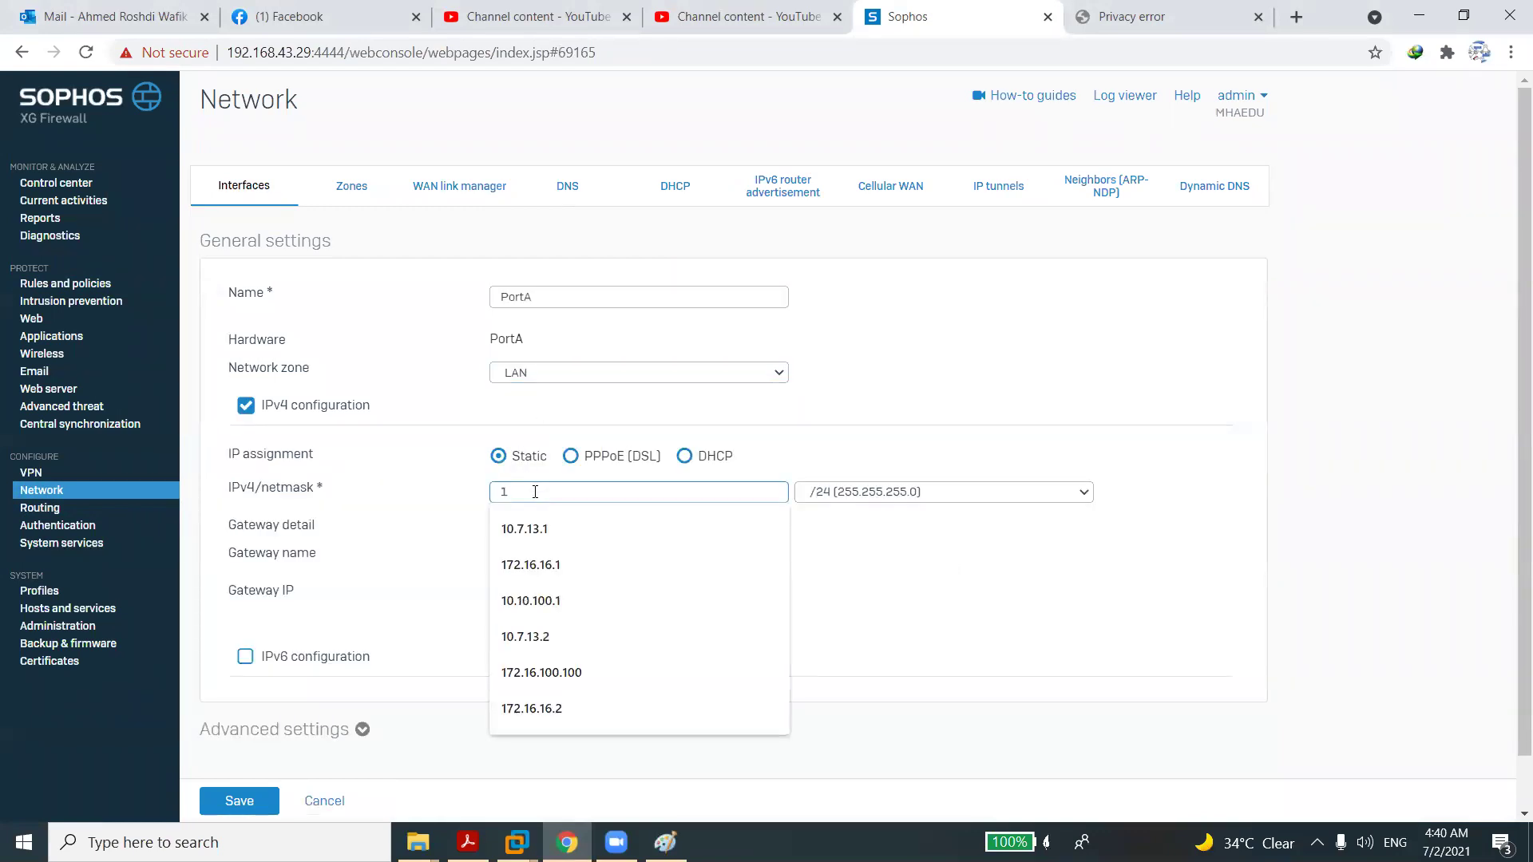
type("92.168.1.1")
left_click(534, 524)
Save and apply the PortA interface update, then switch to the Local-Client VM.
left_click(267, 802)
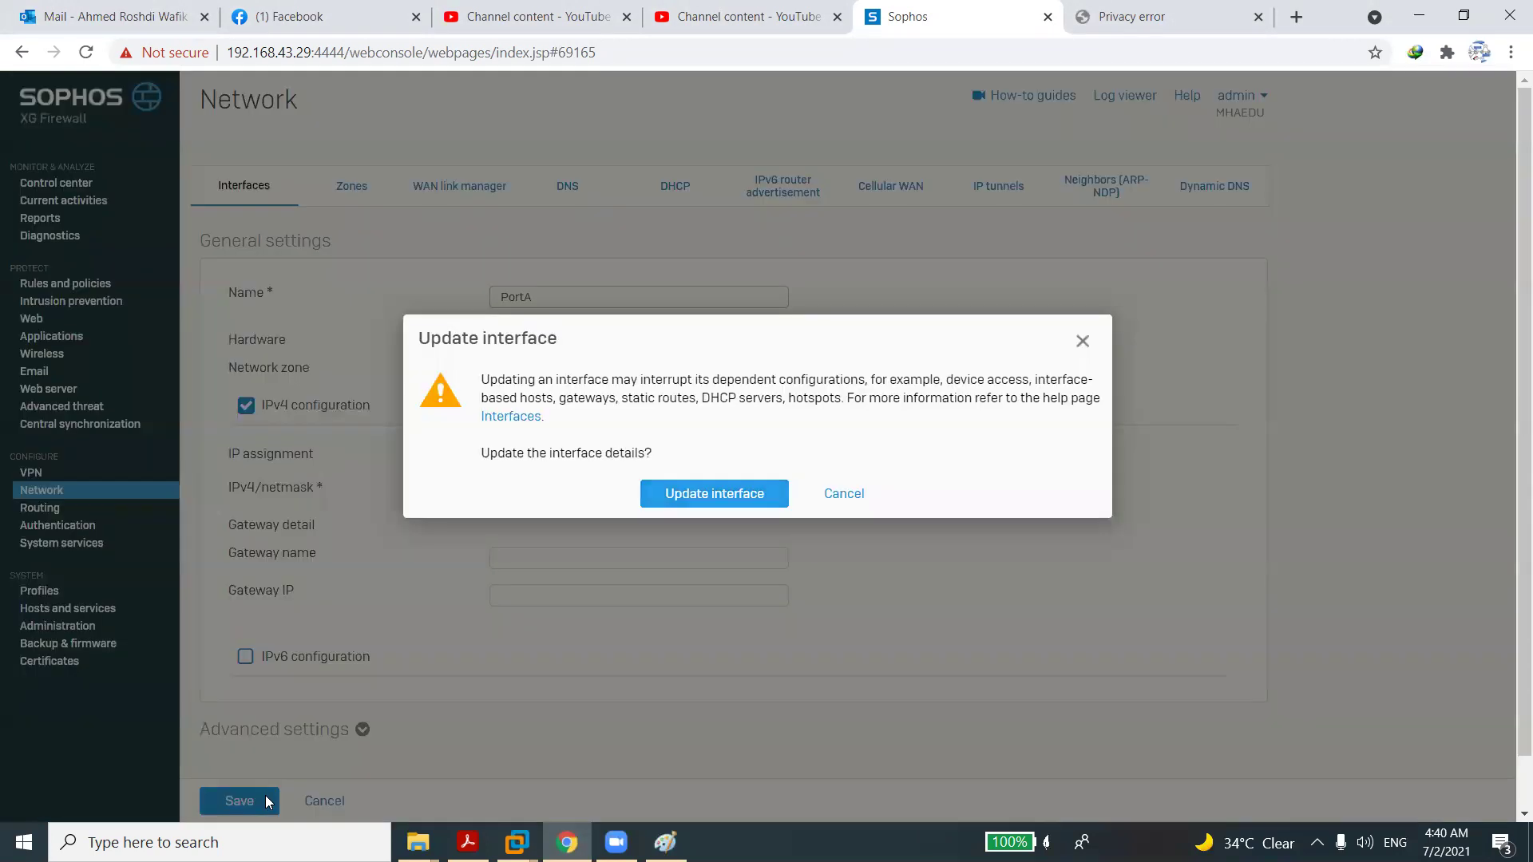
left_click(702, 501)
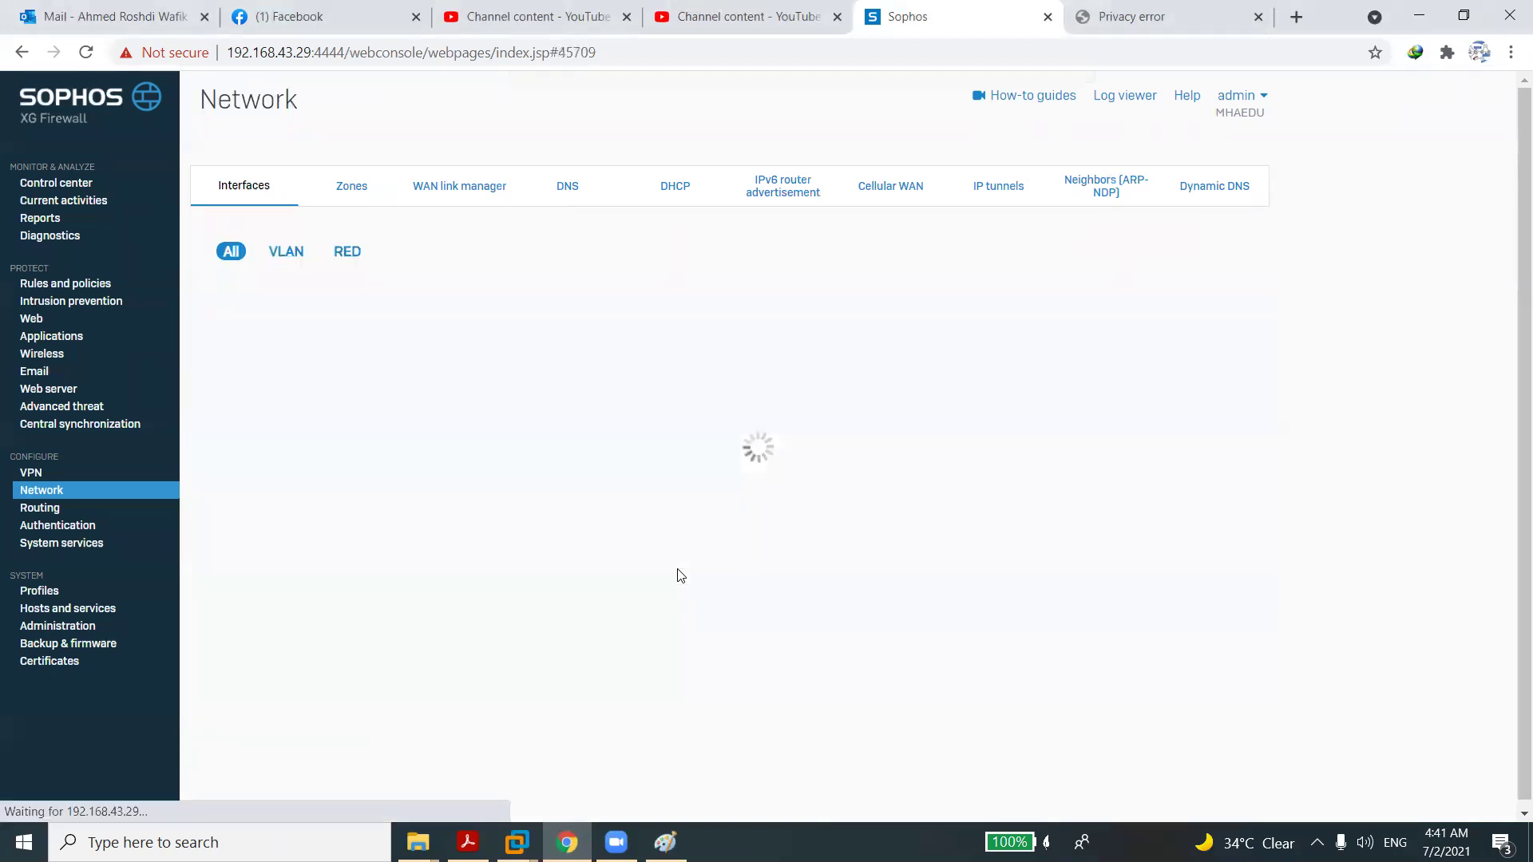
left_click(517, 843)
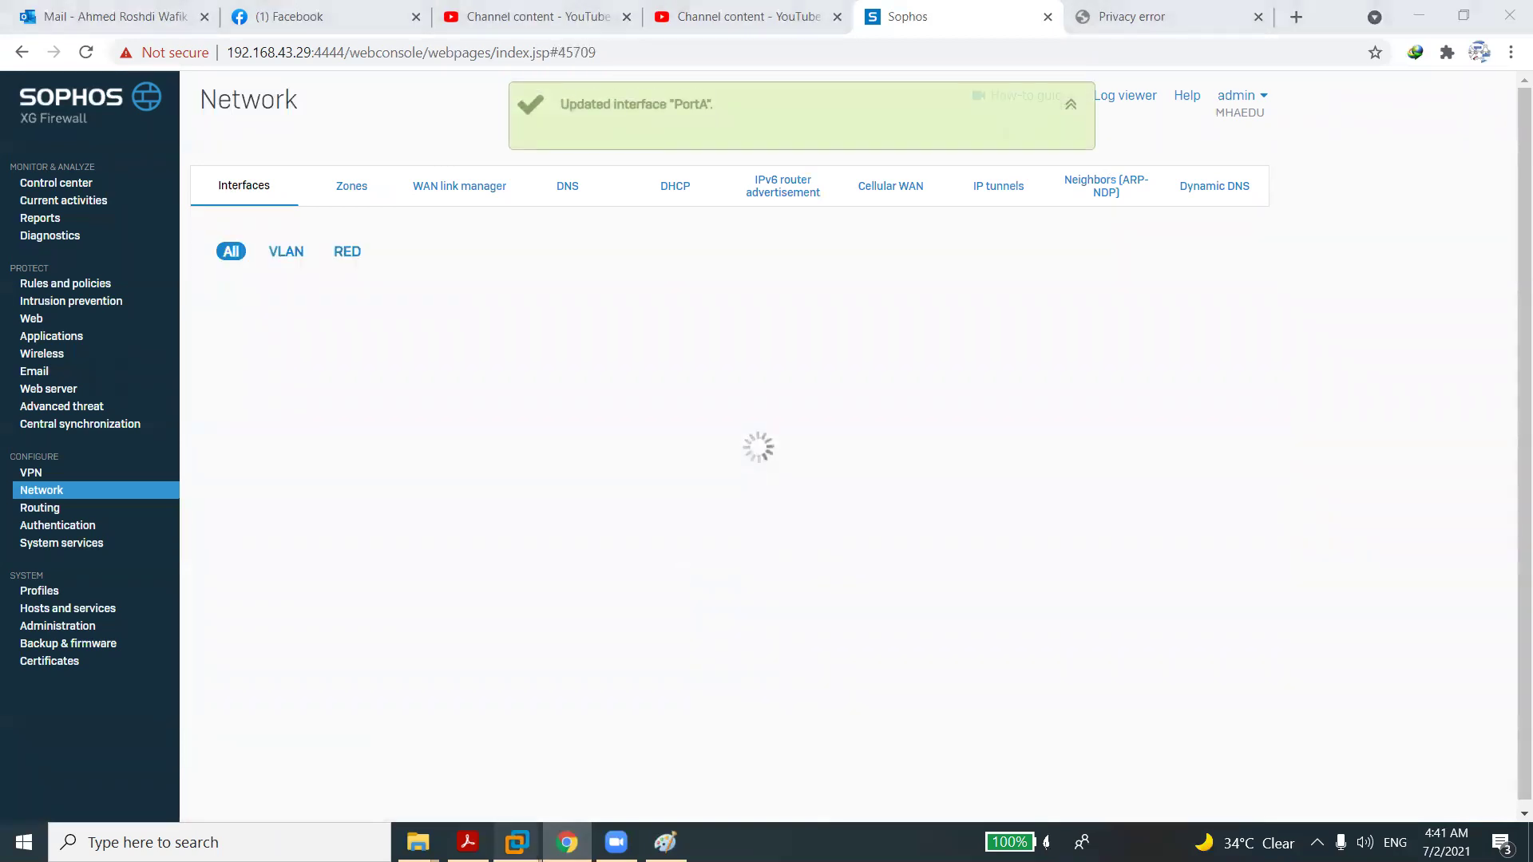
left_click(1124, 718)
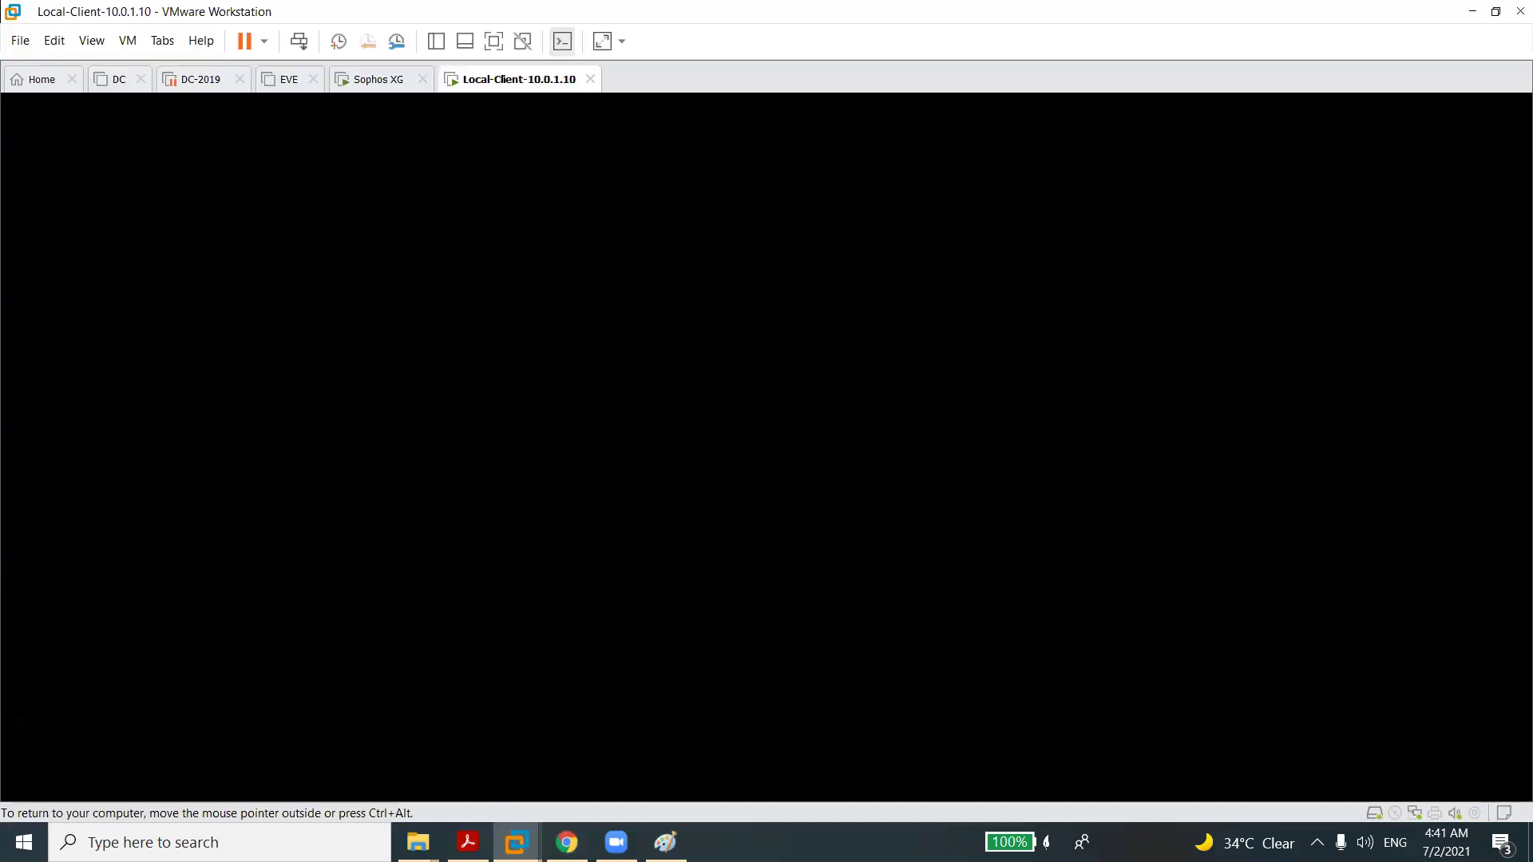
Sign in to Local-Client with the Administrator password after fixing a caps-lock typo.
key("Return")
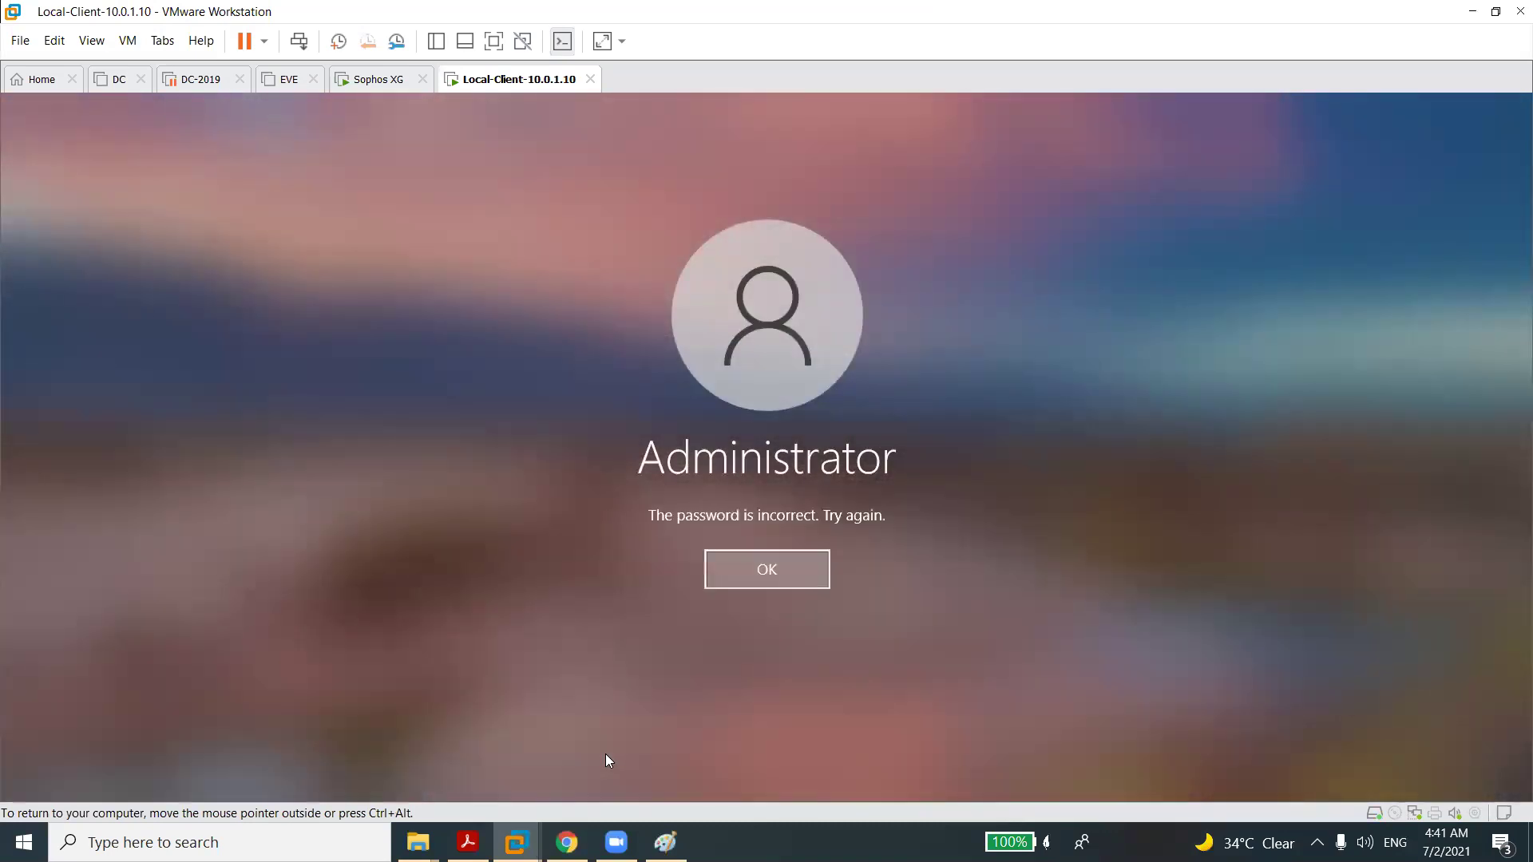
key("Return")
type("••")
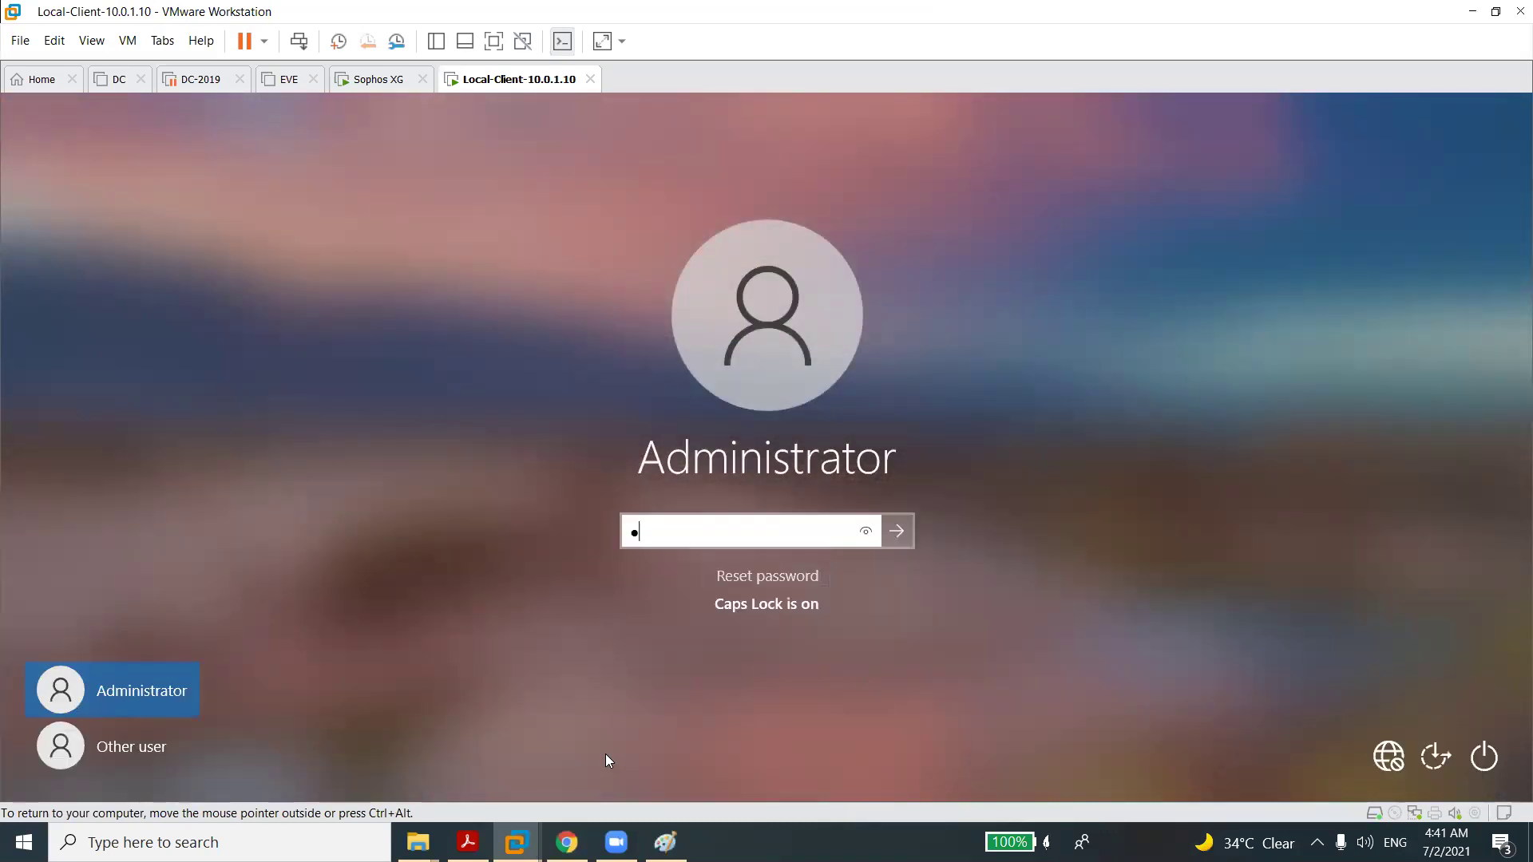
key("BackSpace")
key("BackSpace")
key("Caps_Lock")
type("••••••••")
key("Return")
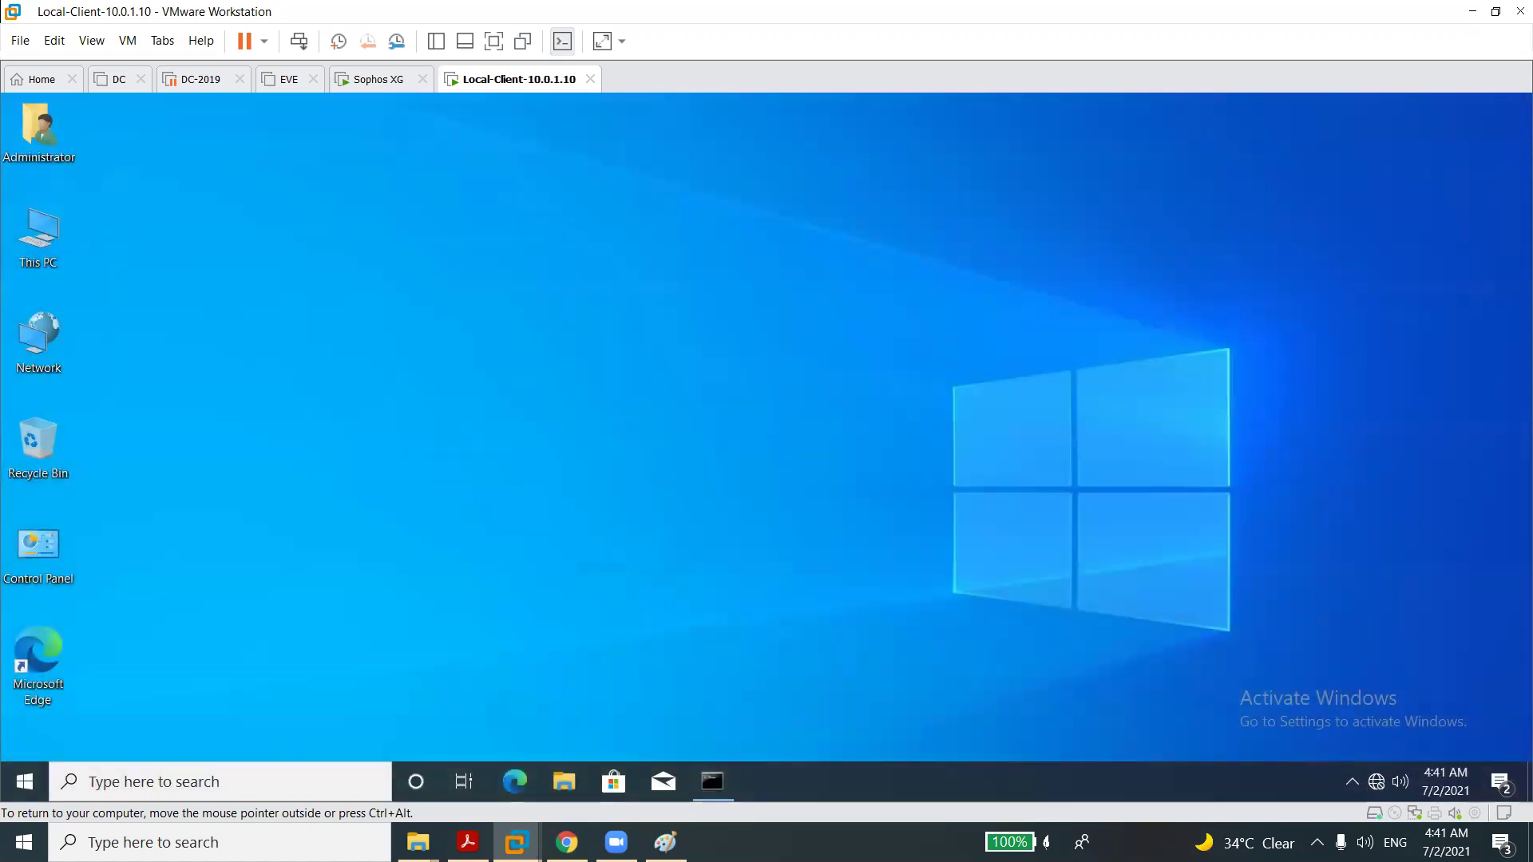
Check that pings to 8.8.8.8 get replies, then load google.com.sa in Edge.
left_click(713, 782)
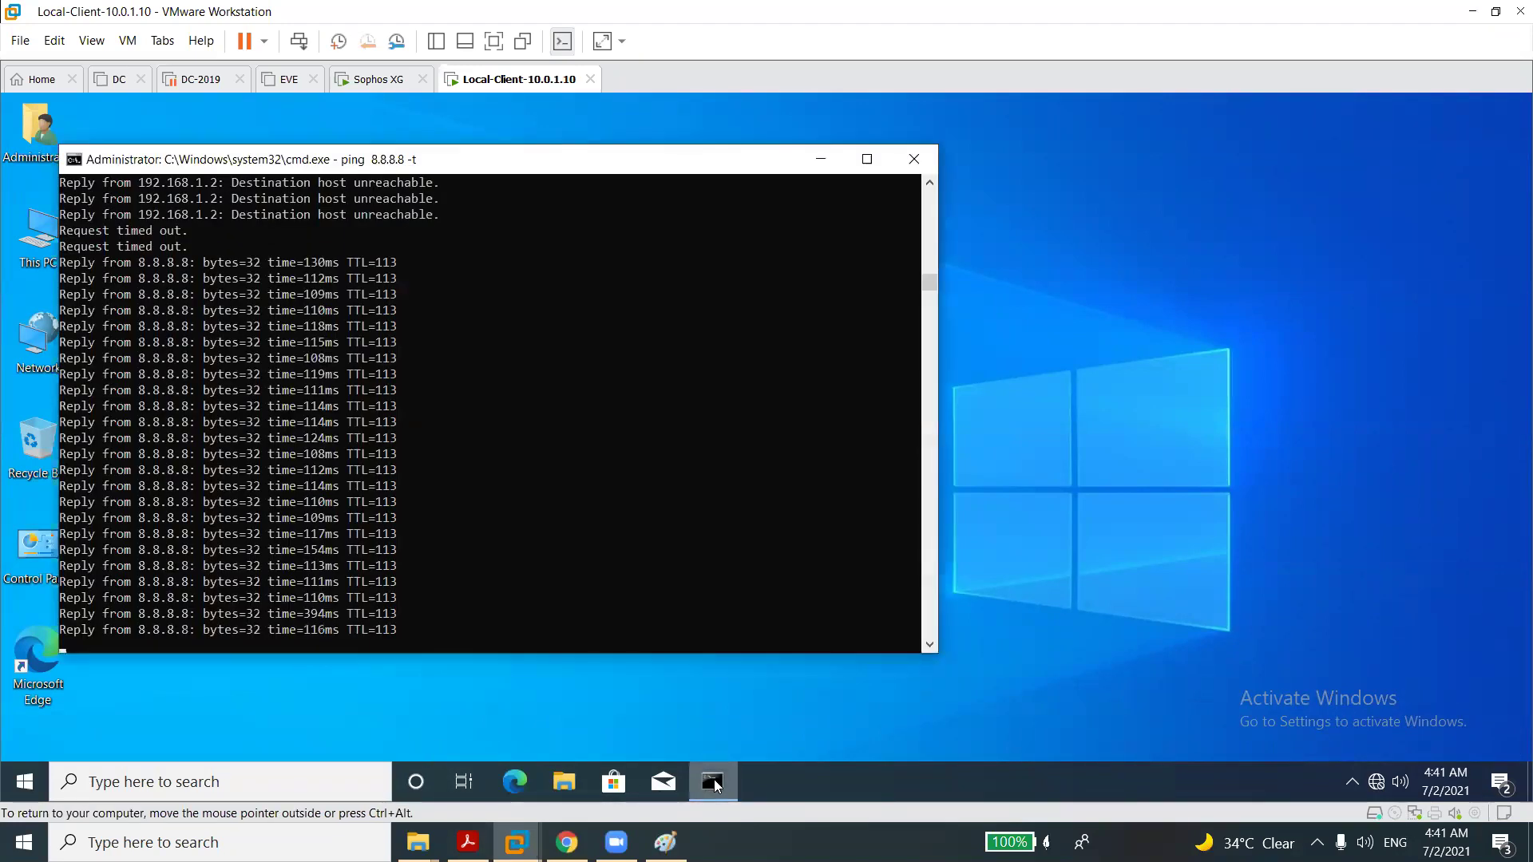
left_click(668, 613)
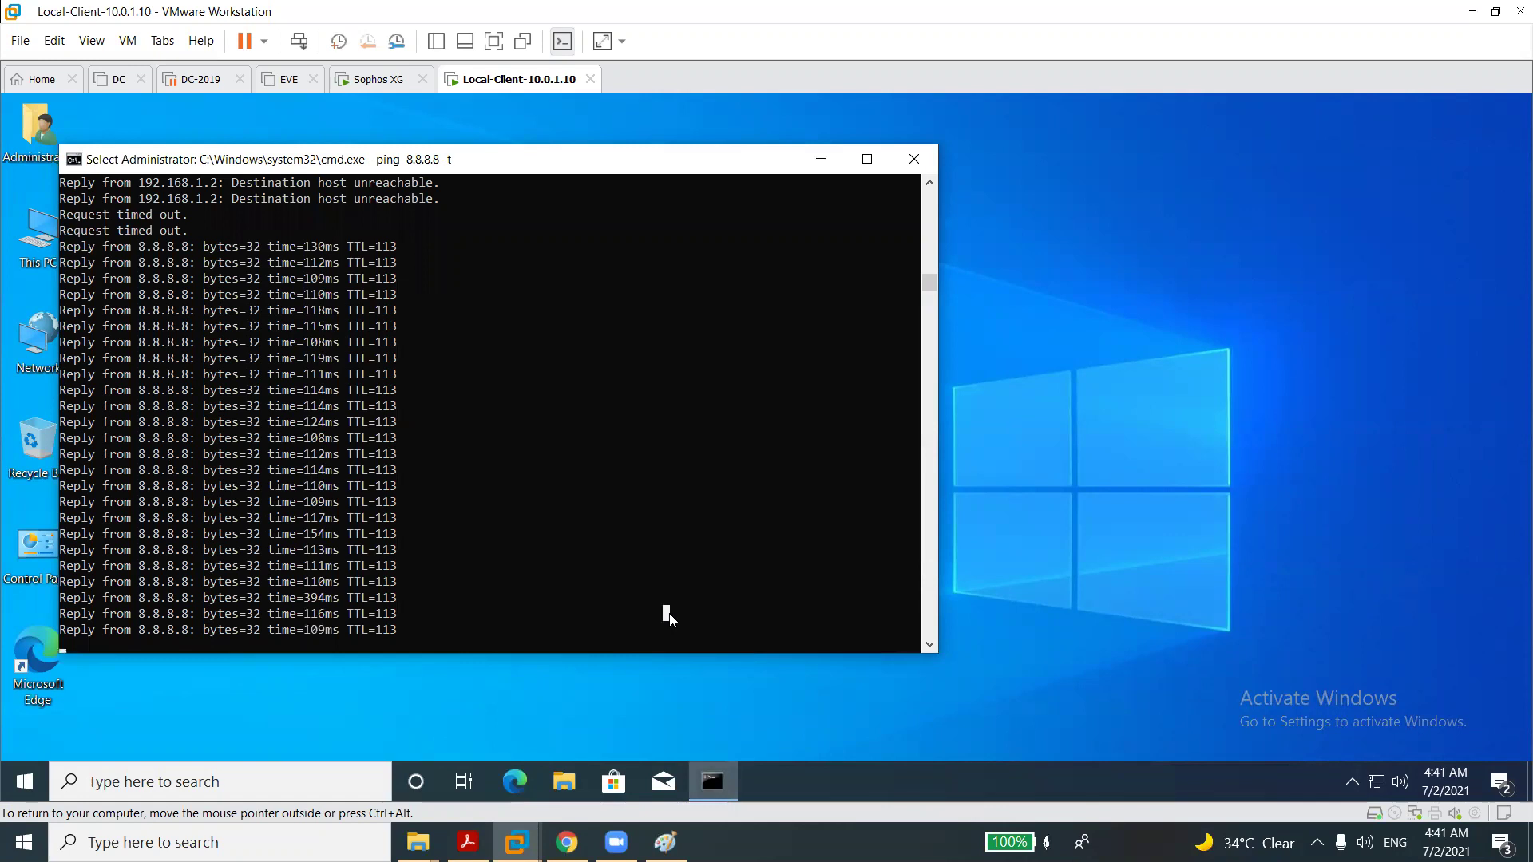
left_click(520, 789)
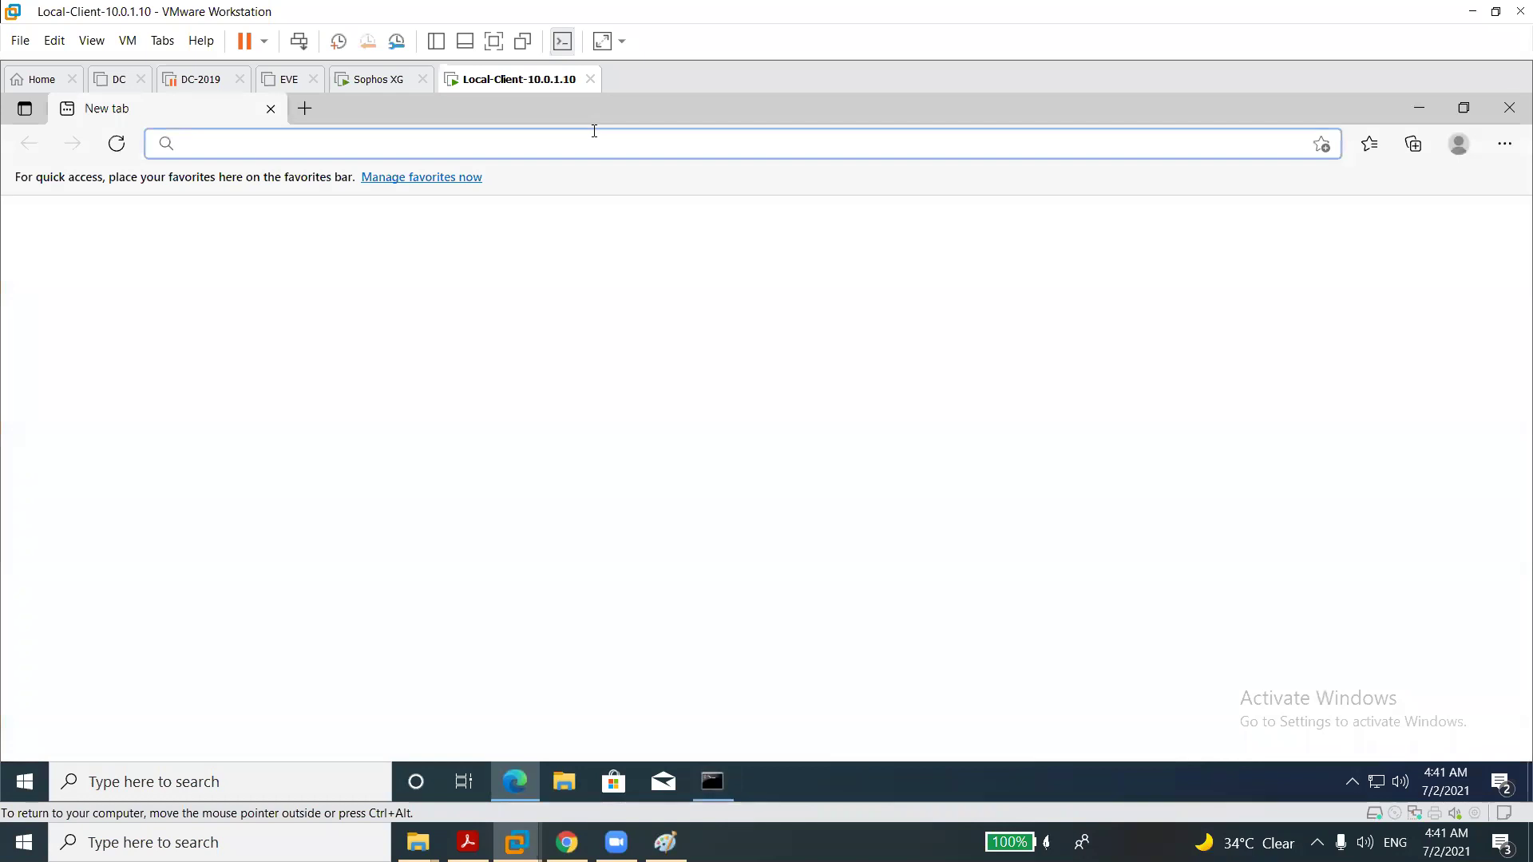
type("g")
key("Return")
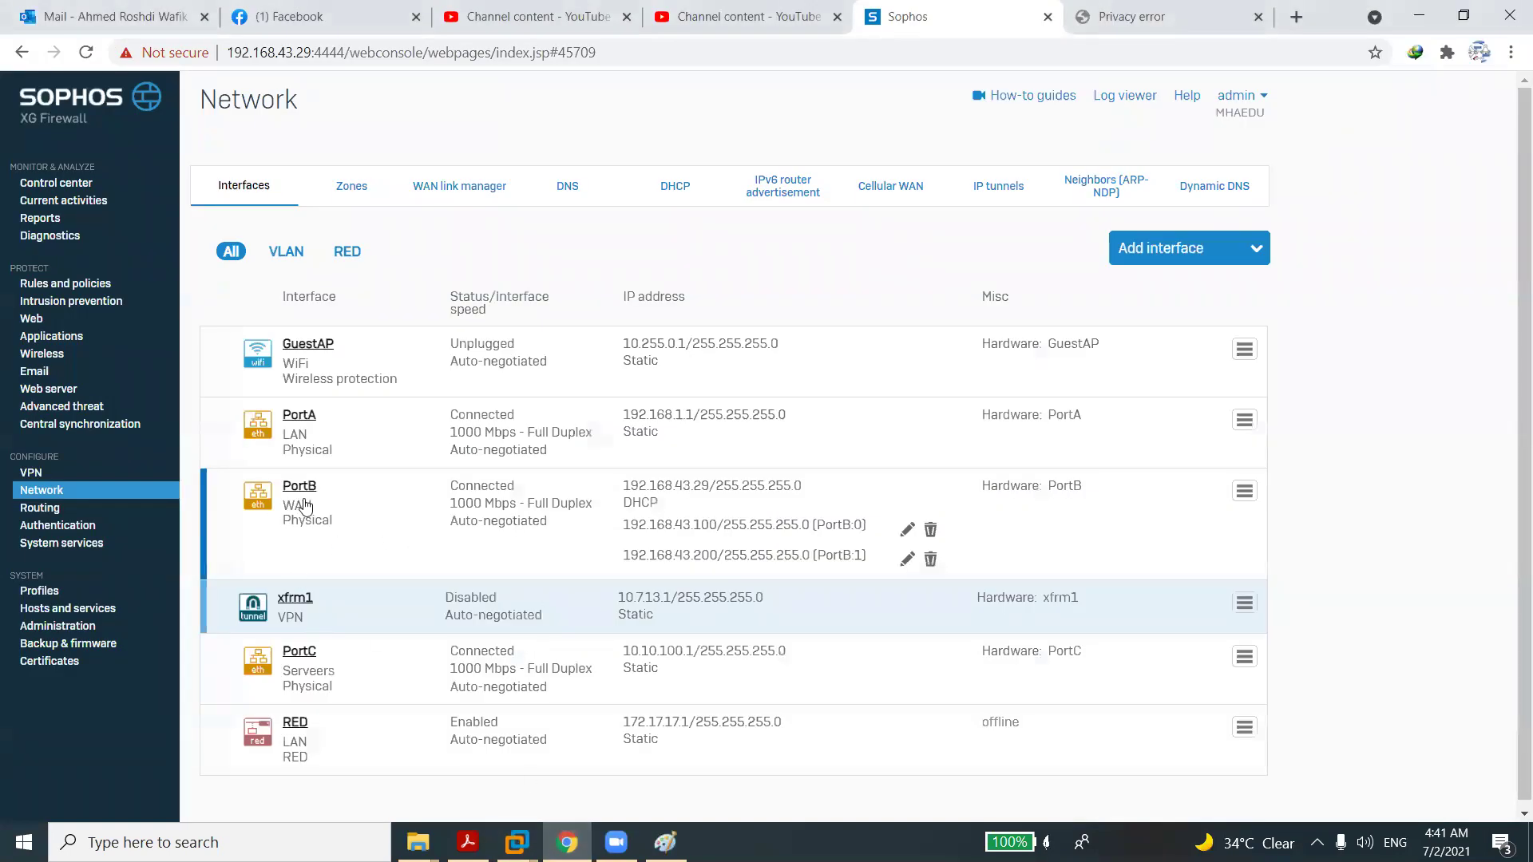
Start a new firewall rule named Rule, positioned at the top, with traffic logging on.
left_click(61, 286)
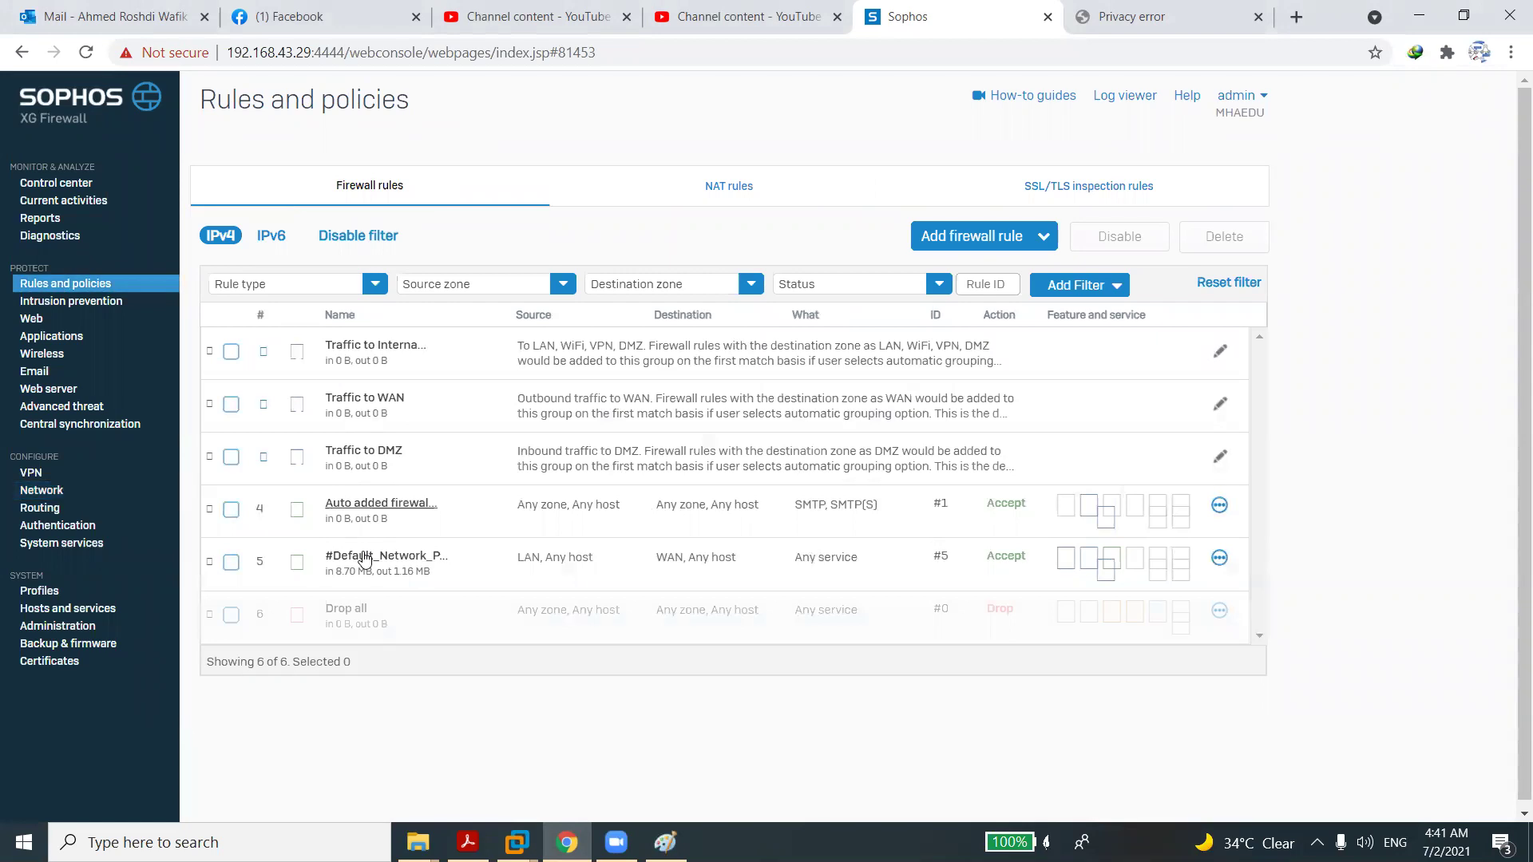
left_click(949, 201)
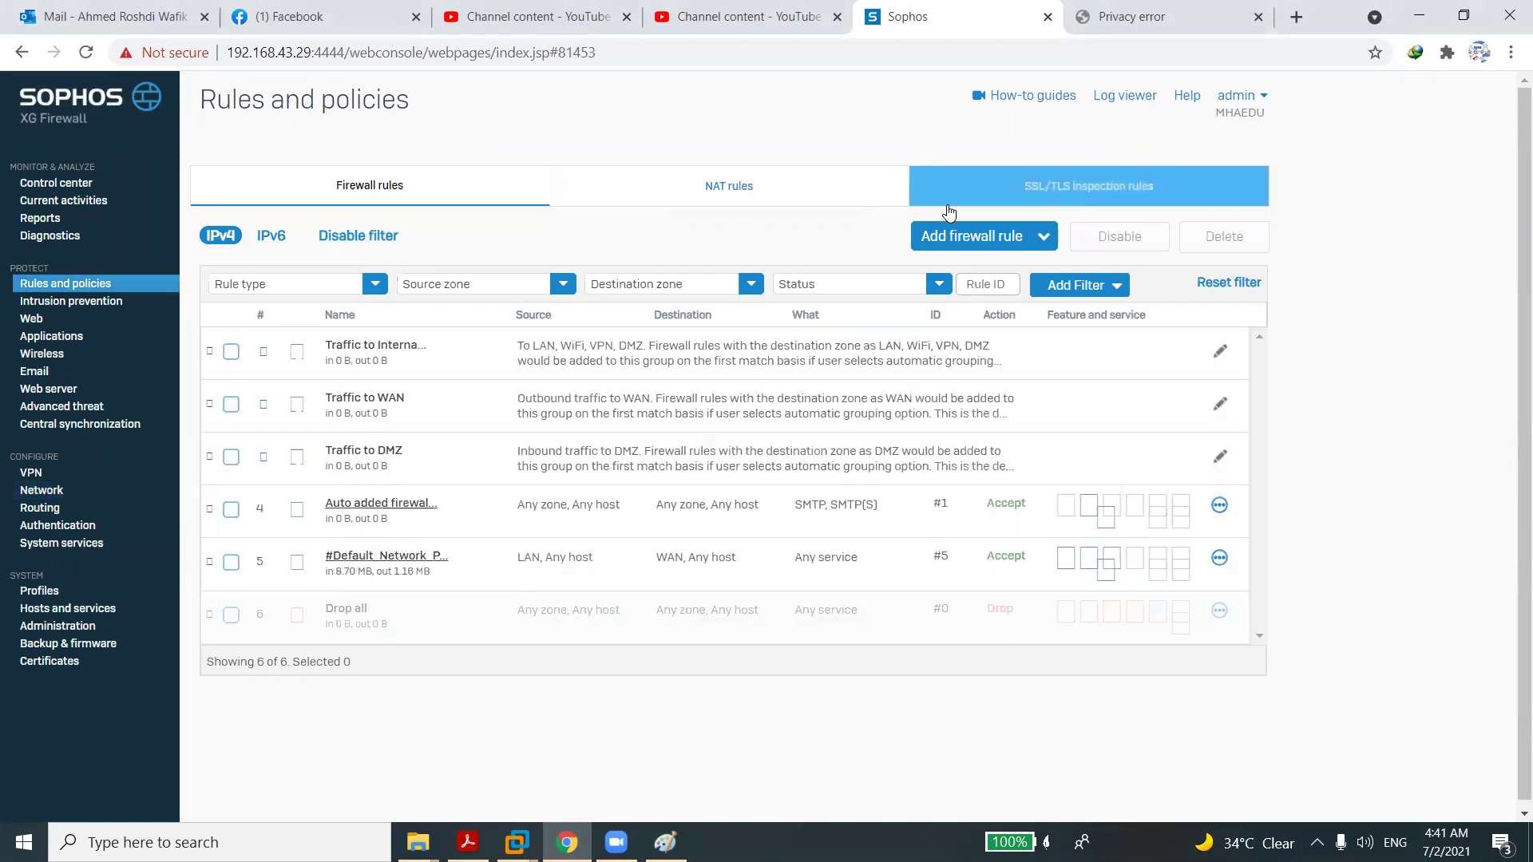
left_click(981, 235)
left_click(912, 286)
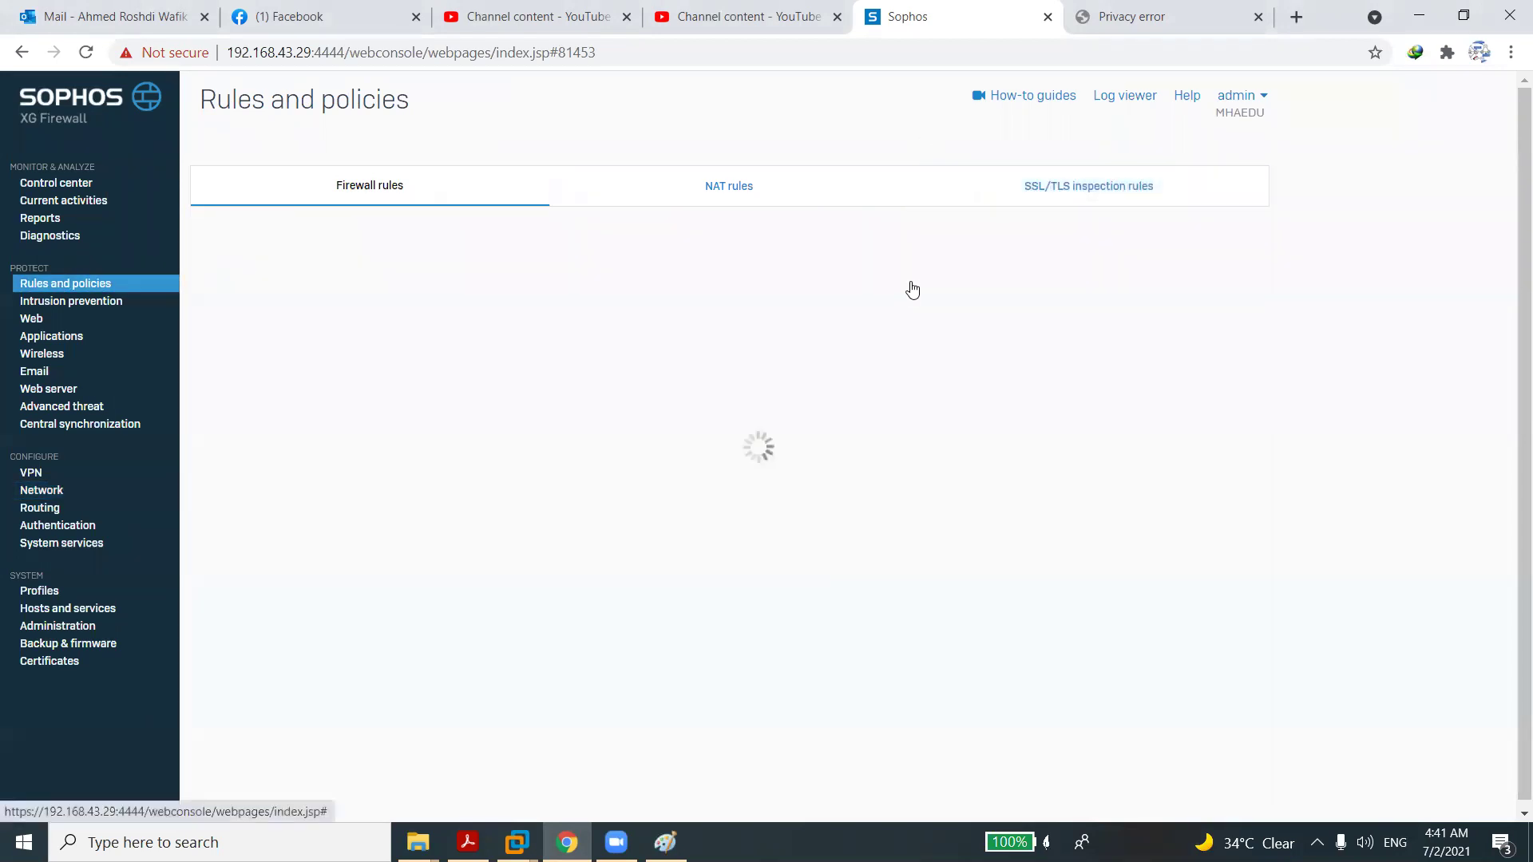
left_click(400, 231)
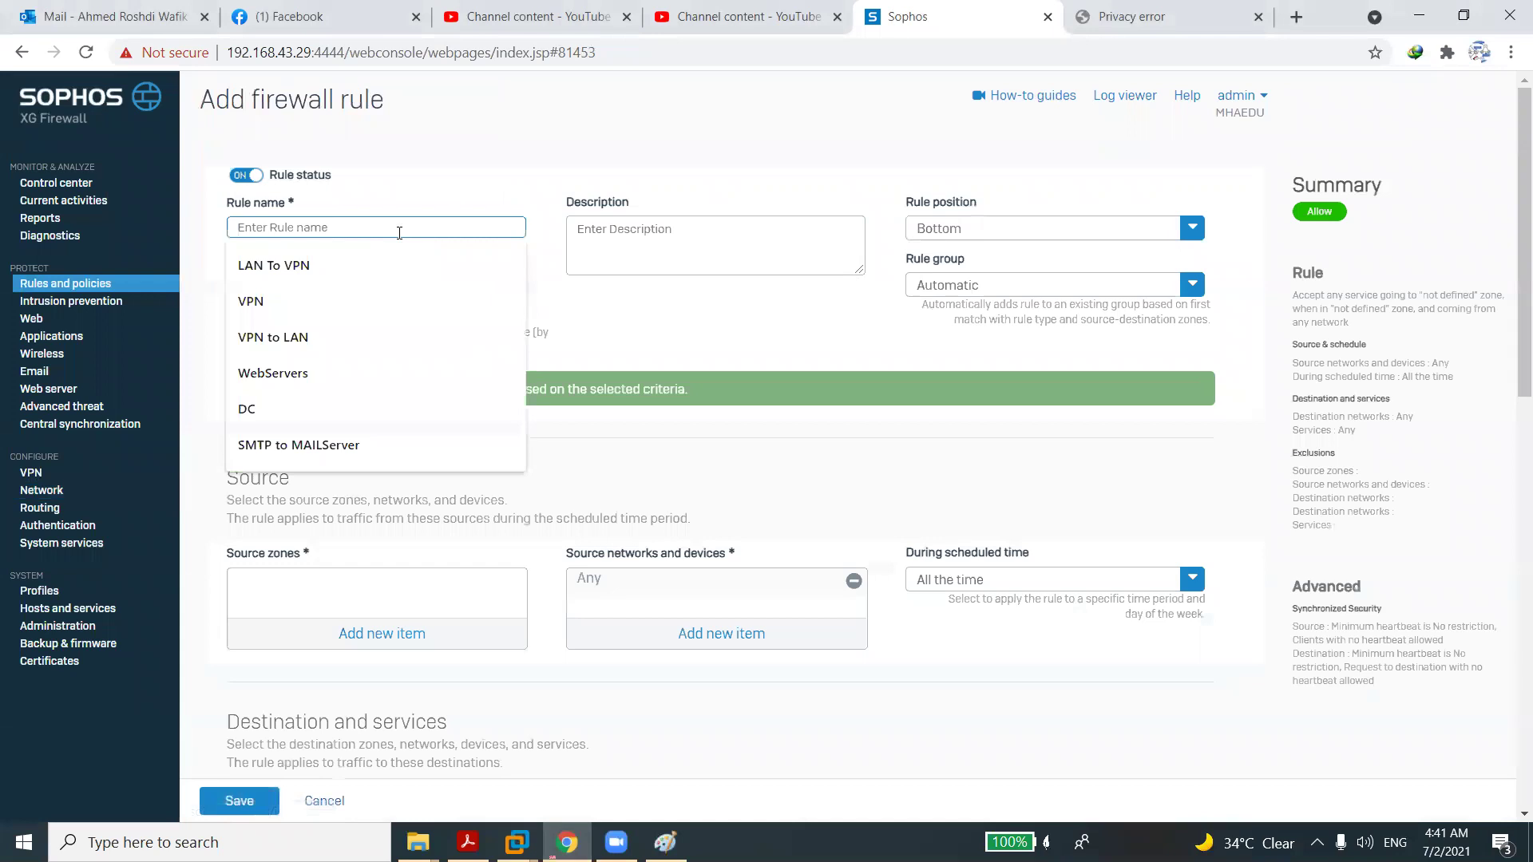
type("Rule")
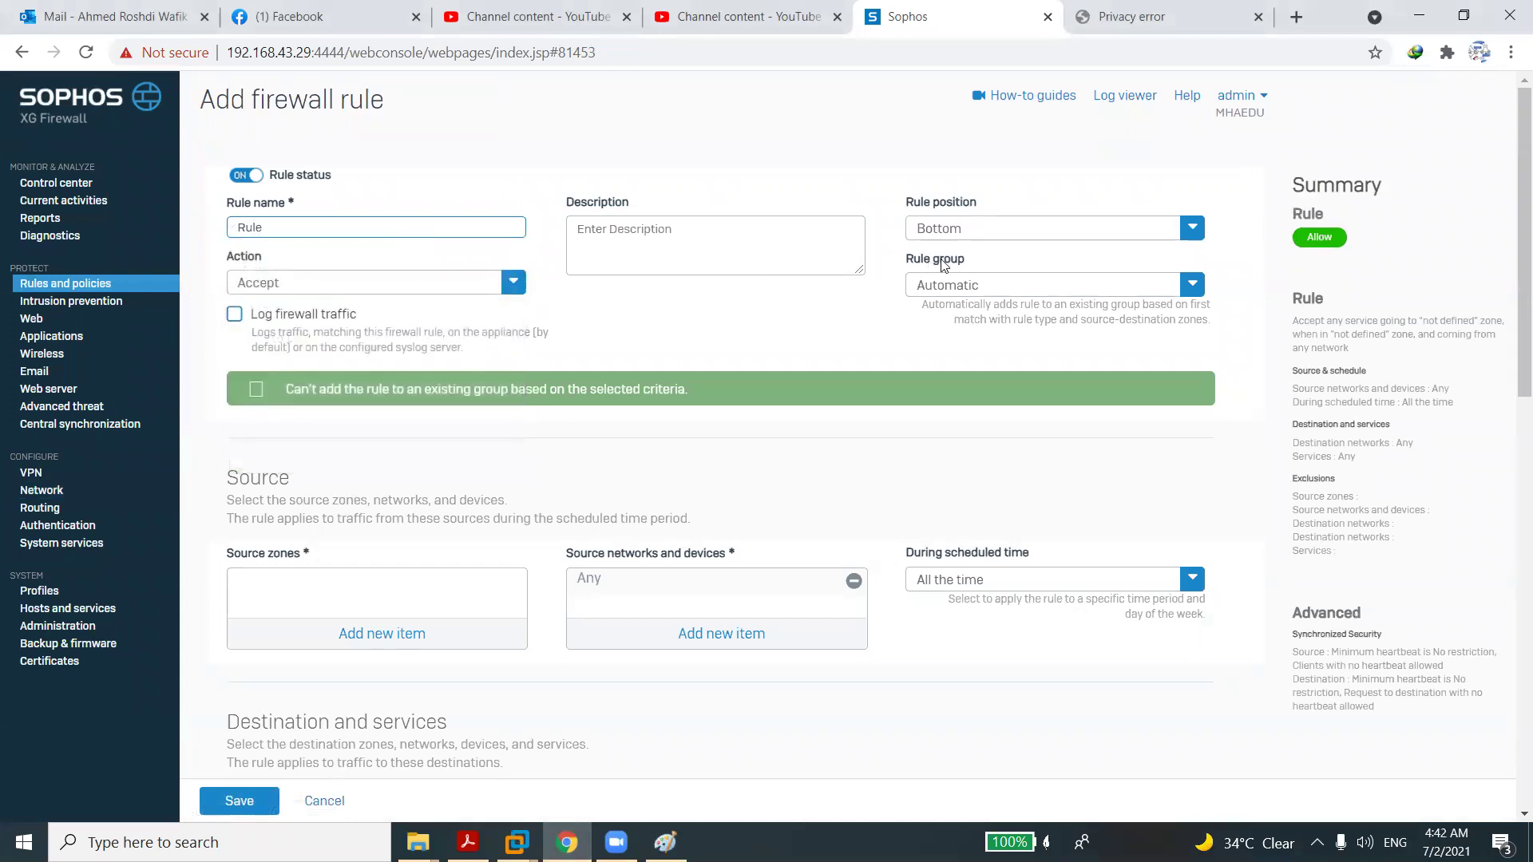
left_click(970, 233)
left_click(956, 262)
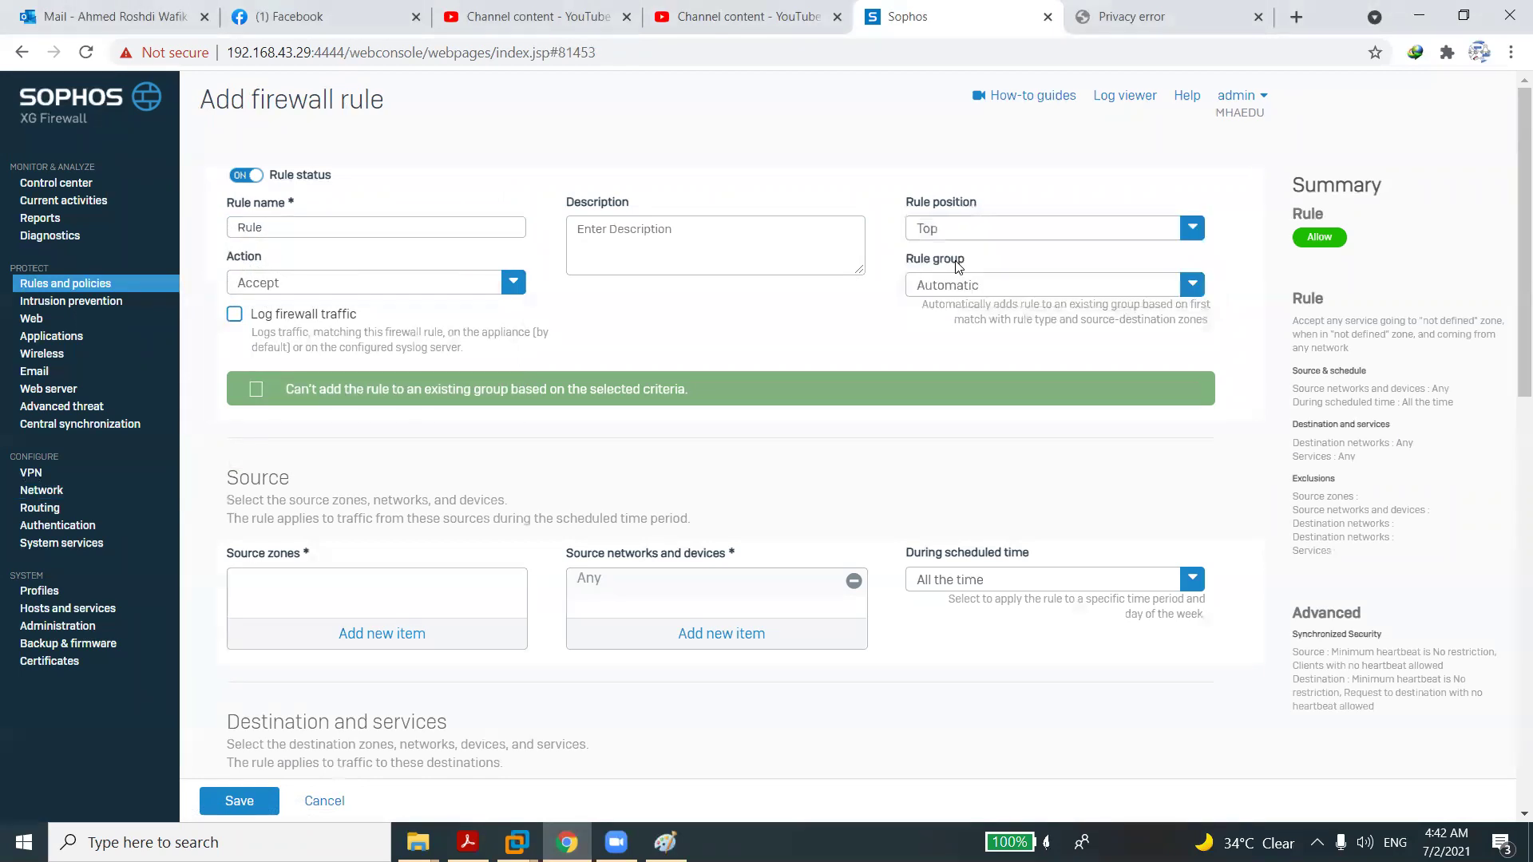
left_click(234, 314)
Set source zone LAN, destination zone WAN, action Drop, and save the rule.
left_click(369, 632)
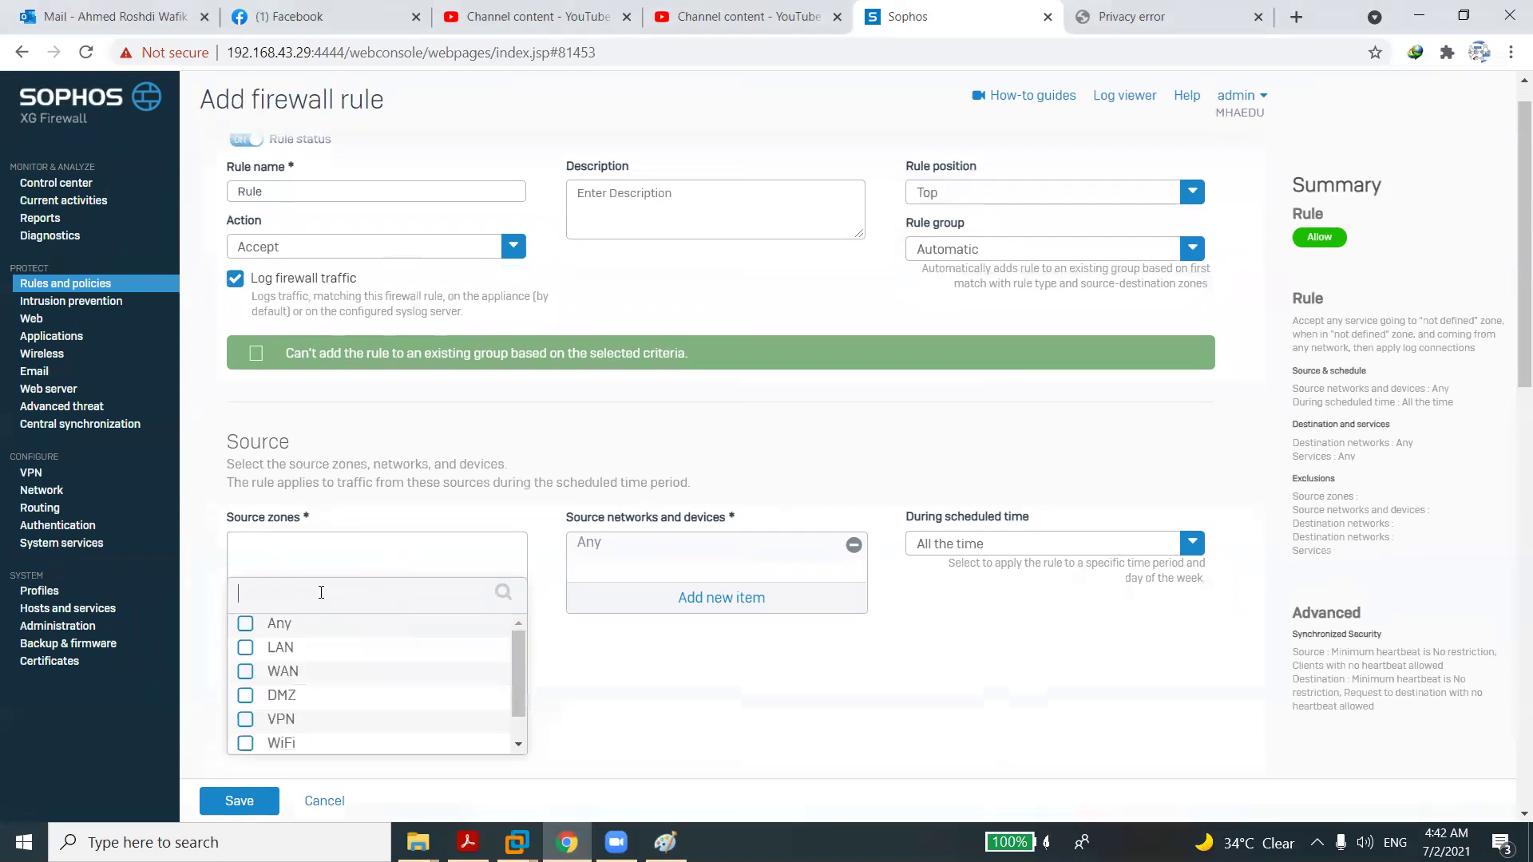
left_click(245, 646)
left_click(341, 767)
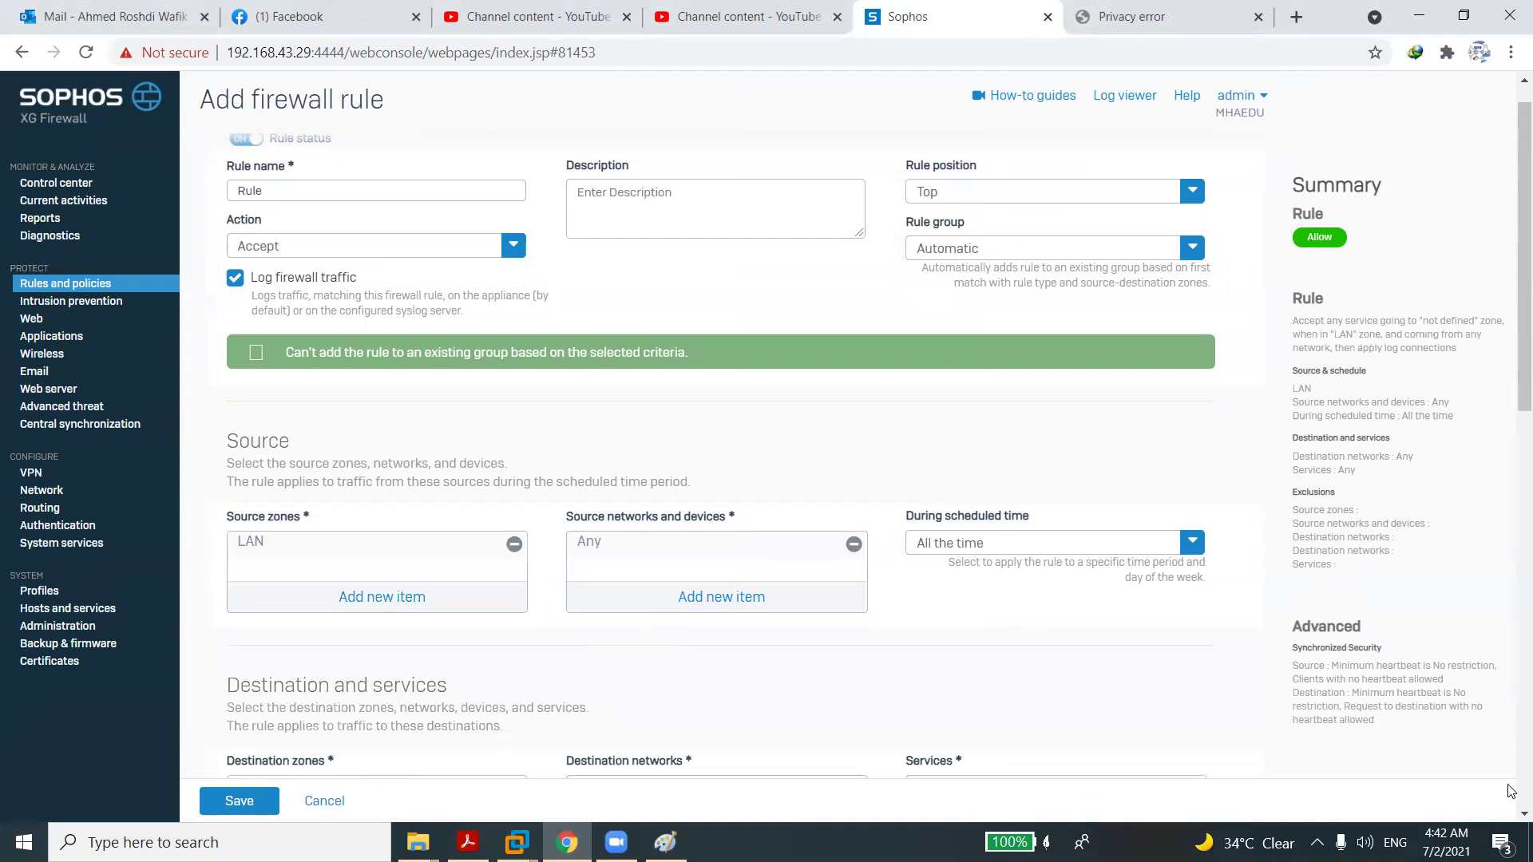
scroll(1510, 765, "down", 8)
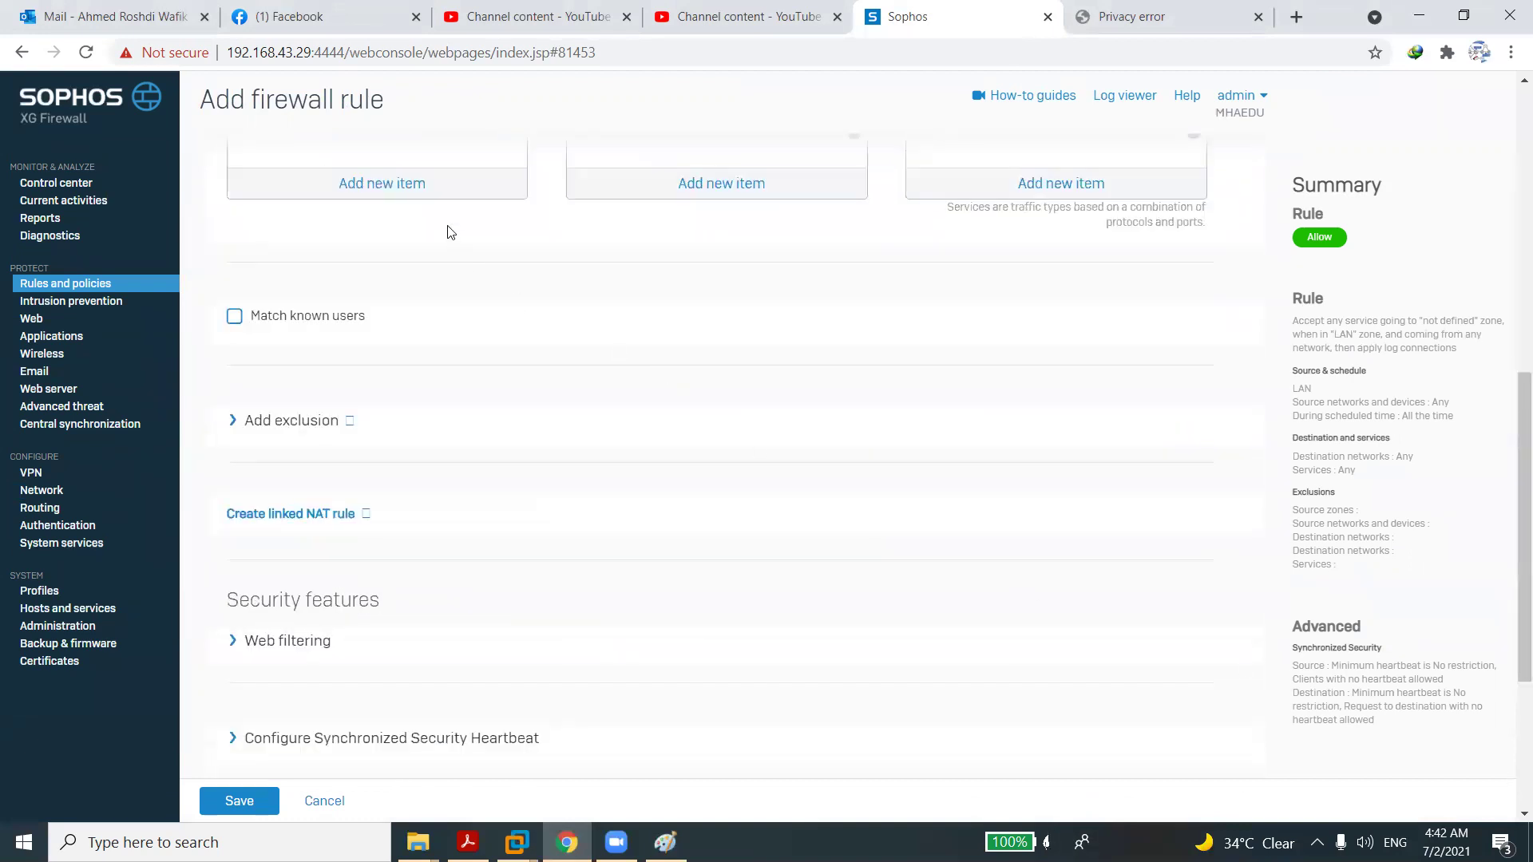
left_click(407, 182)
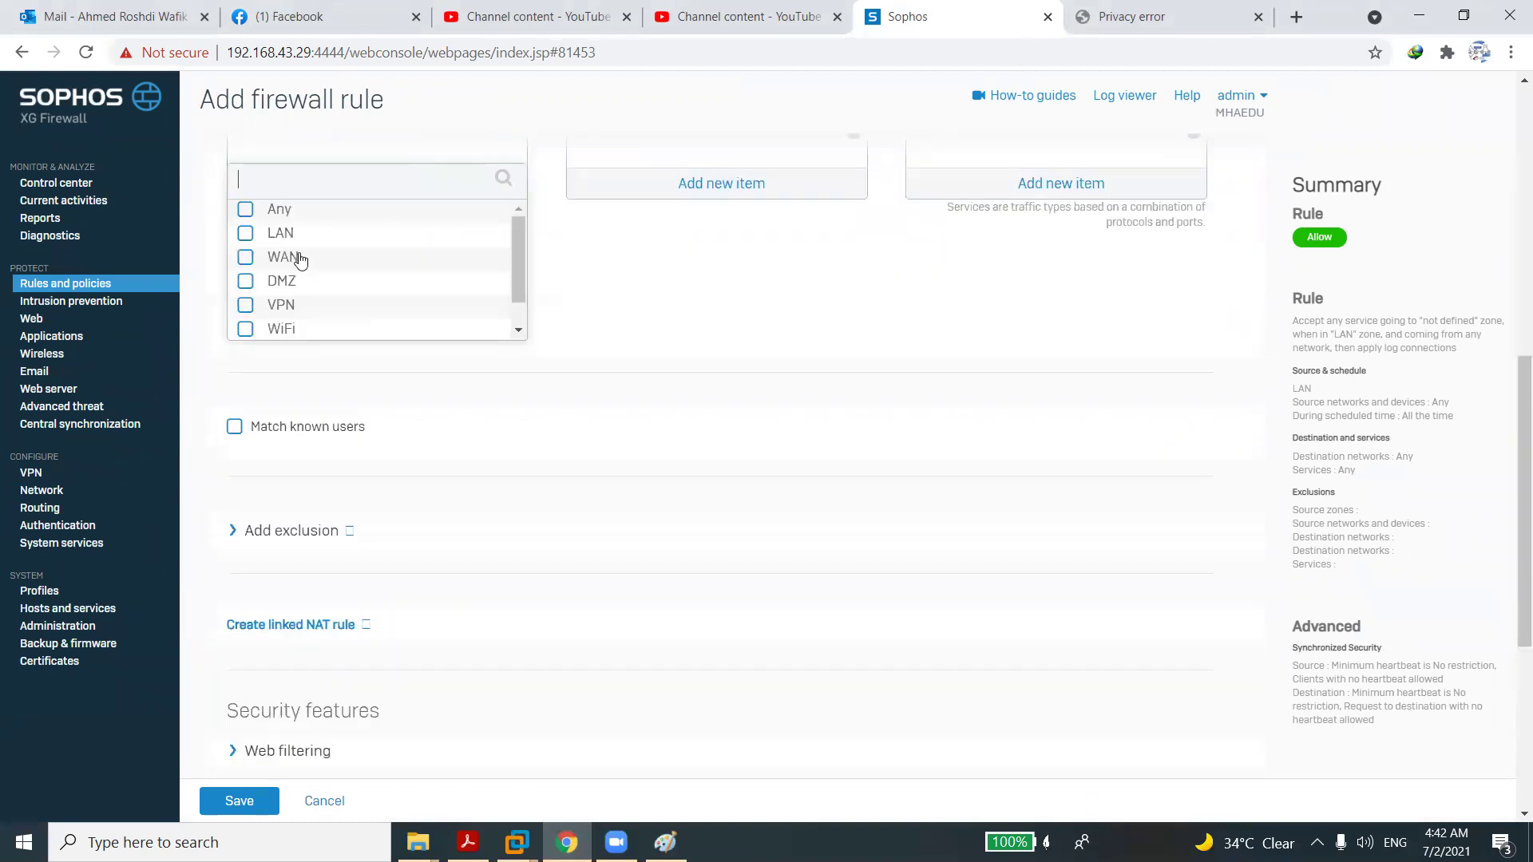
left_click(246, 259)
left_click(387, 356)
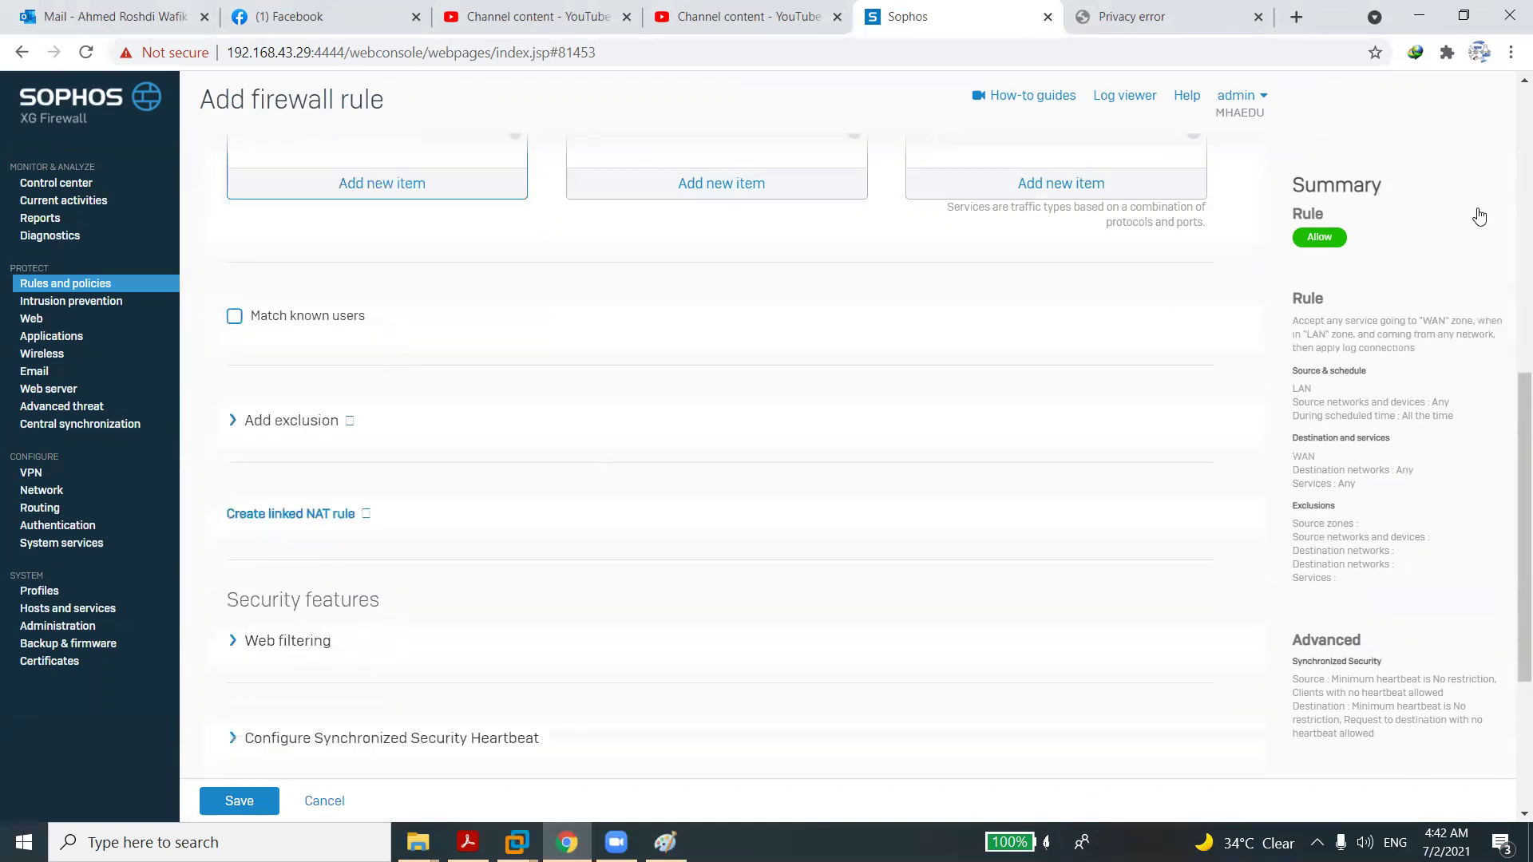
scroll(1508, 210, "up", 8)
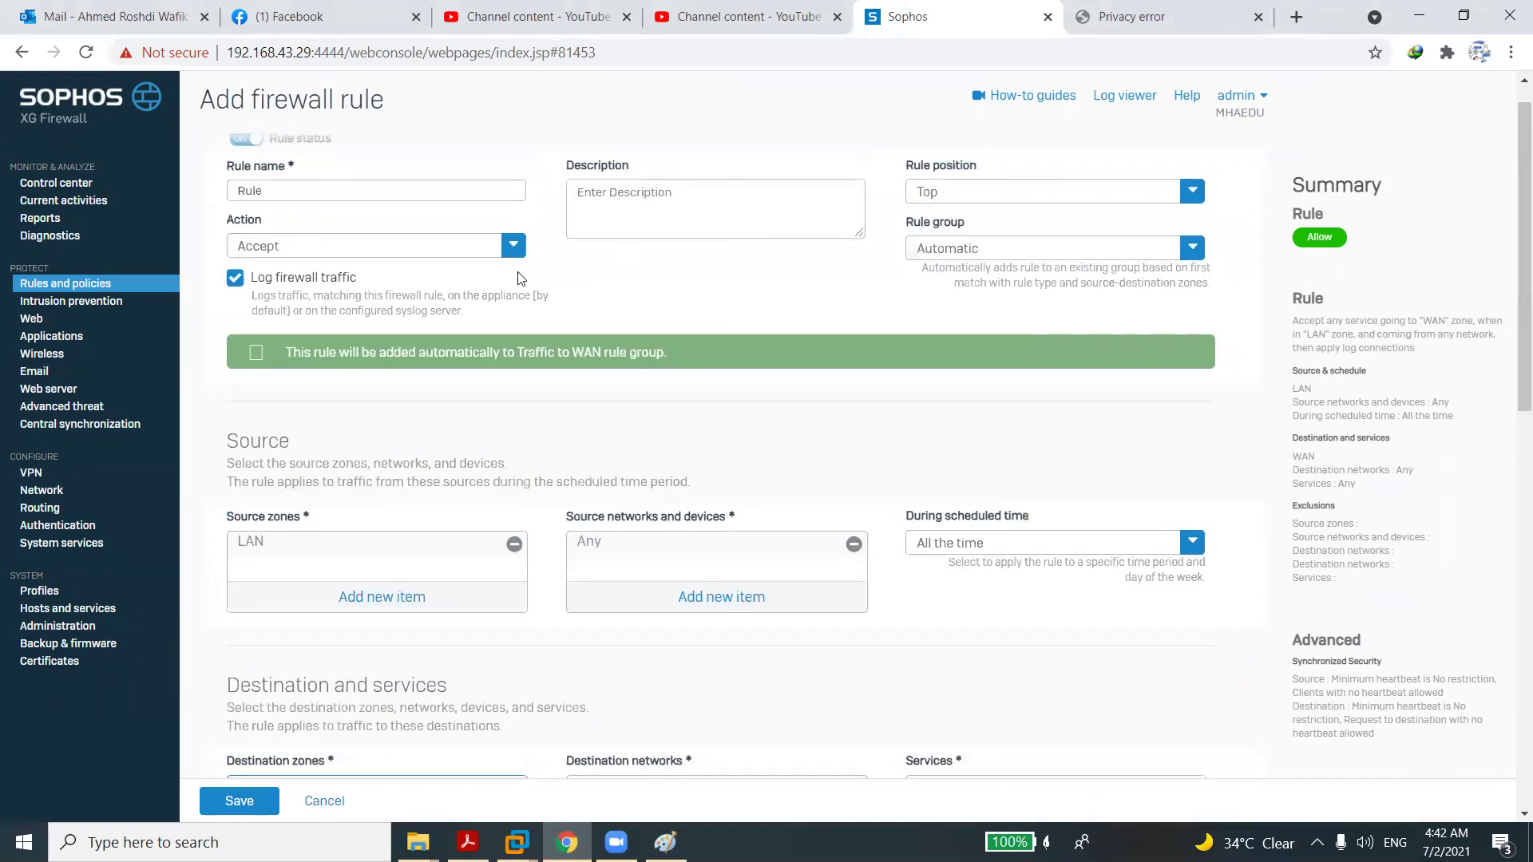
left_click(447, 242)
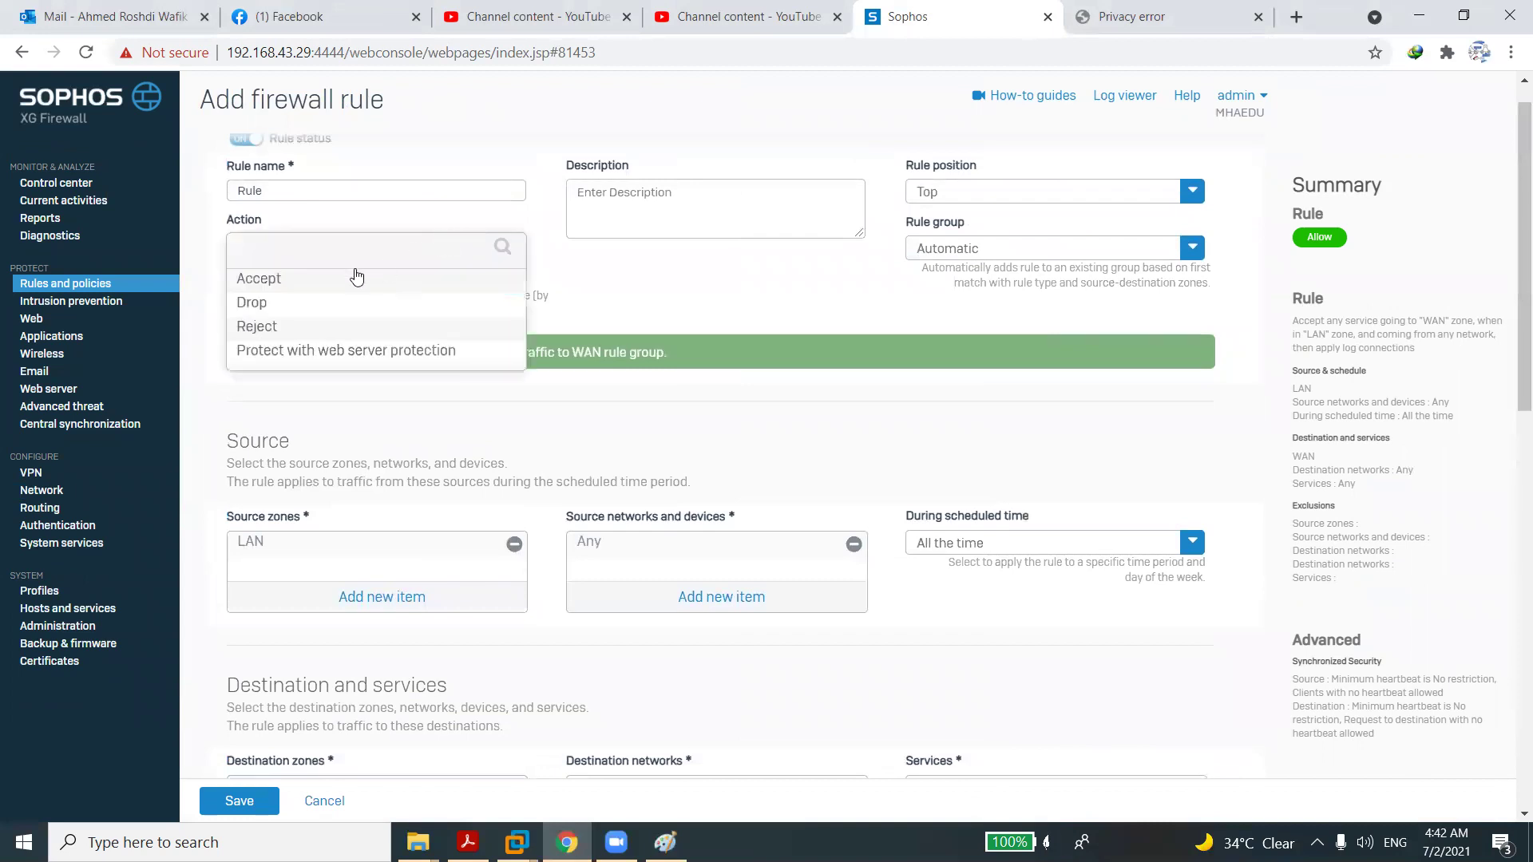
left_click(259, 309)
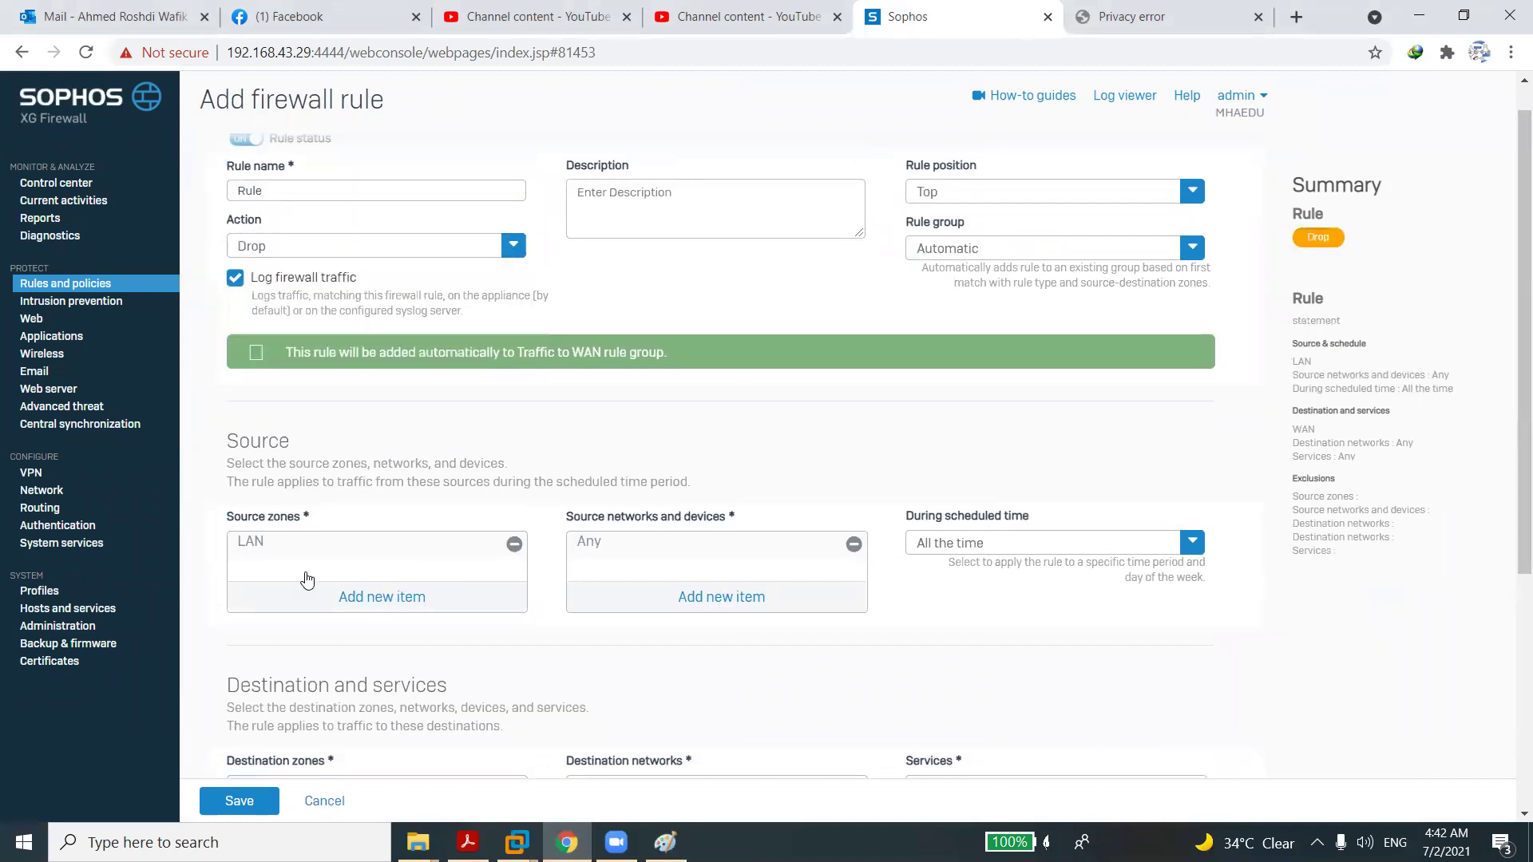
left_click(243, 806)
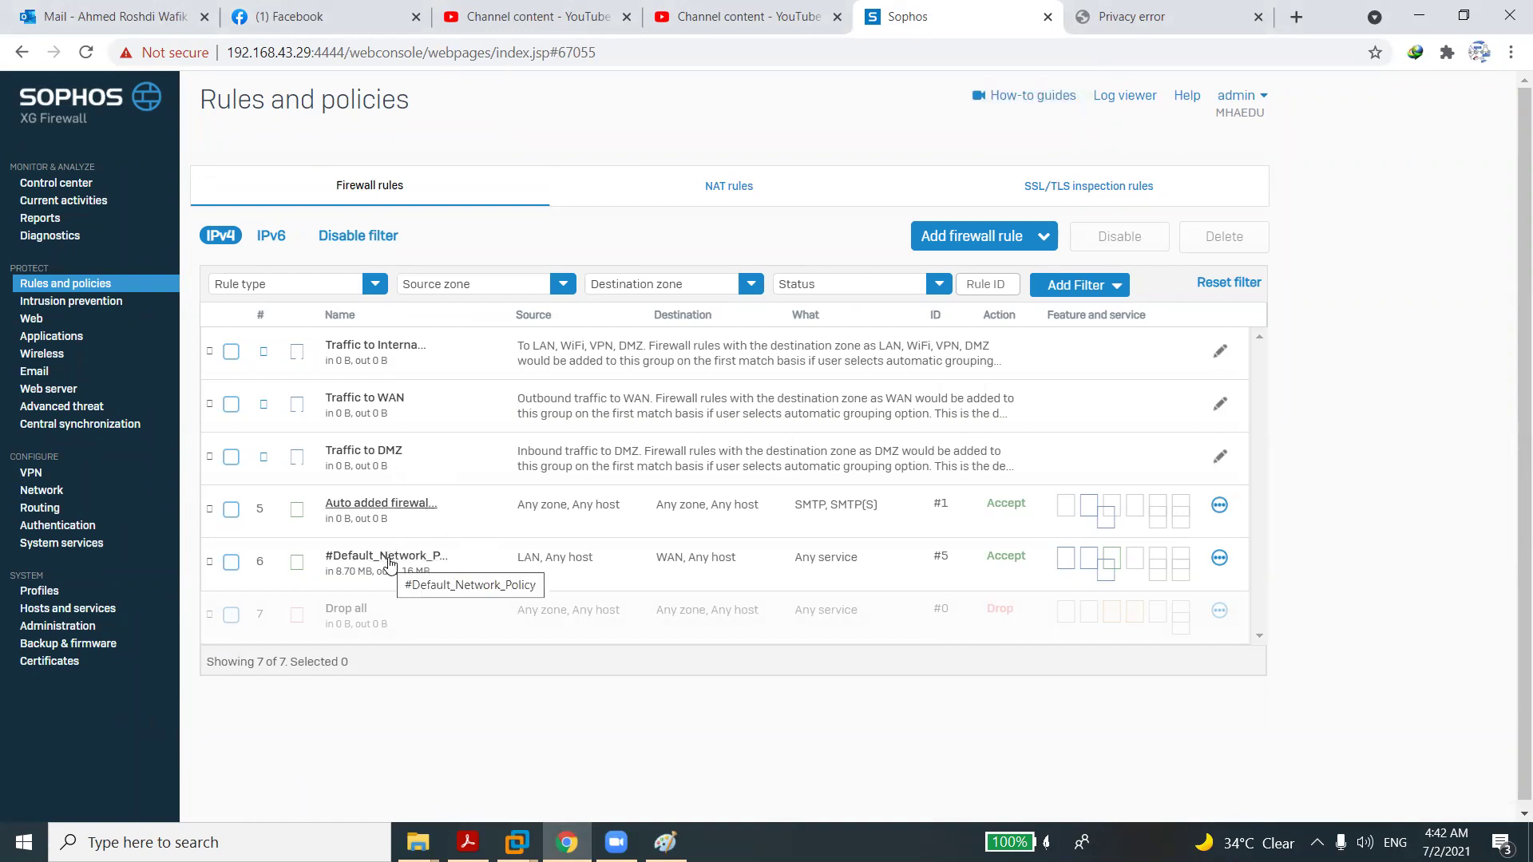
Expand Traffic to Internal and Traffic to WAN to reveal Rule (#6, Drop).
left_click(397, 361)
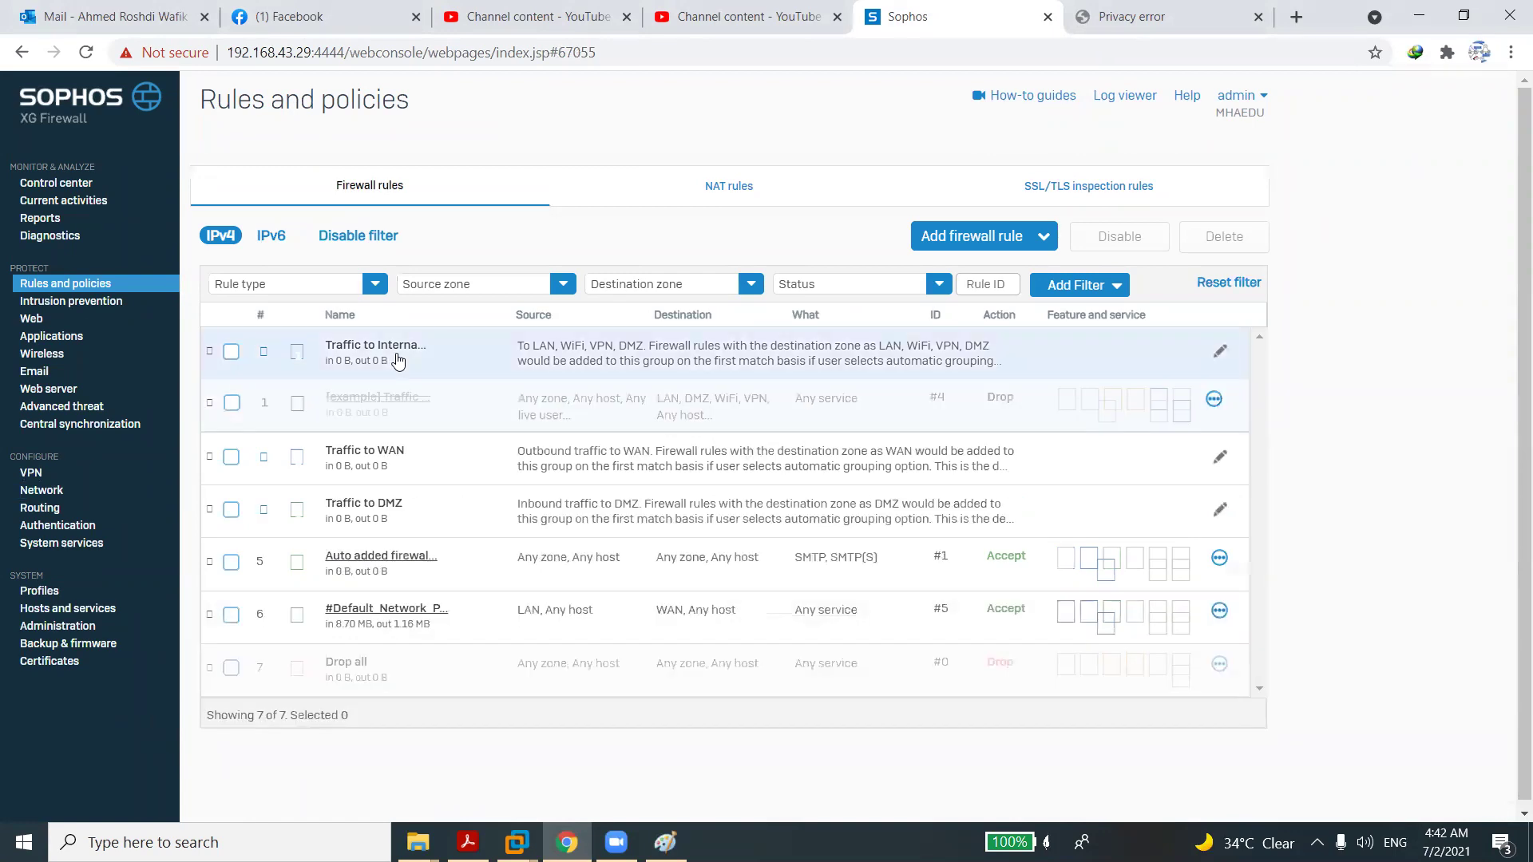
left_click(363, 463)
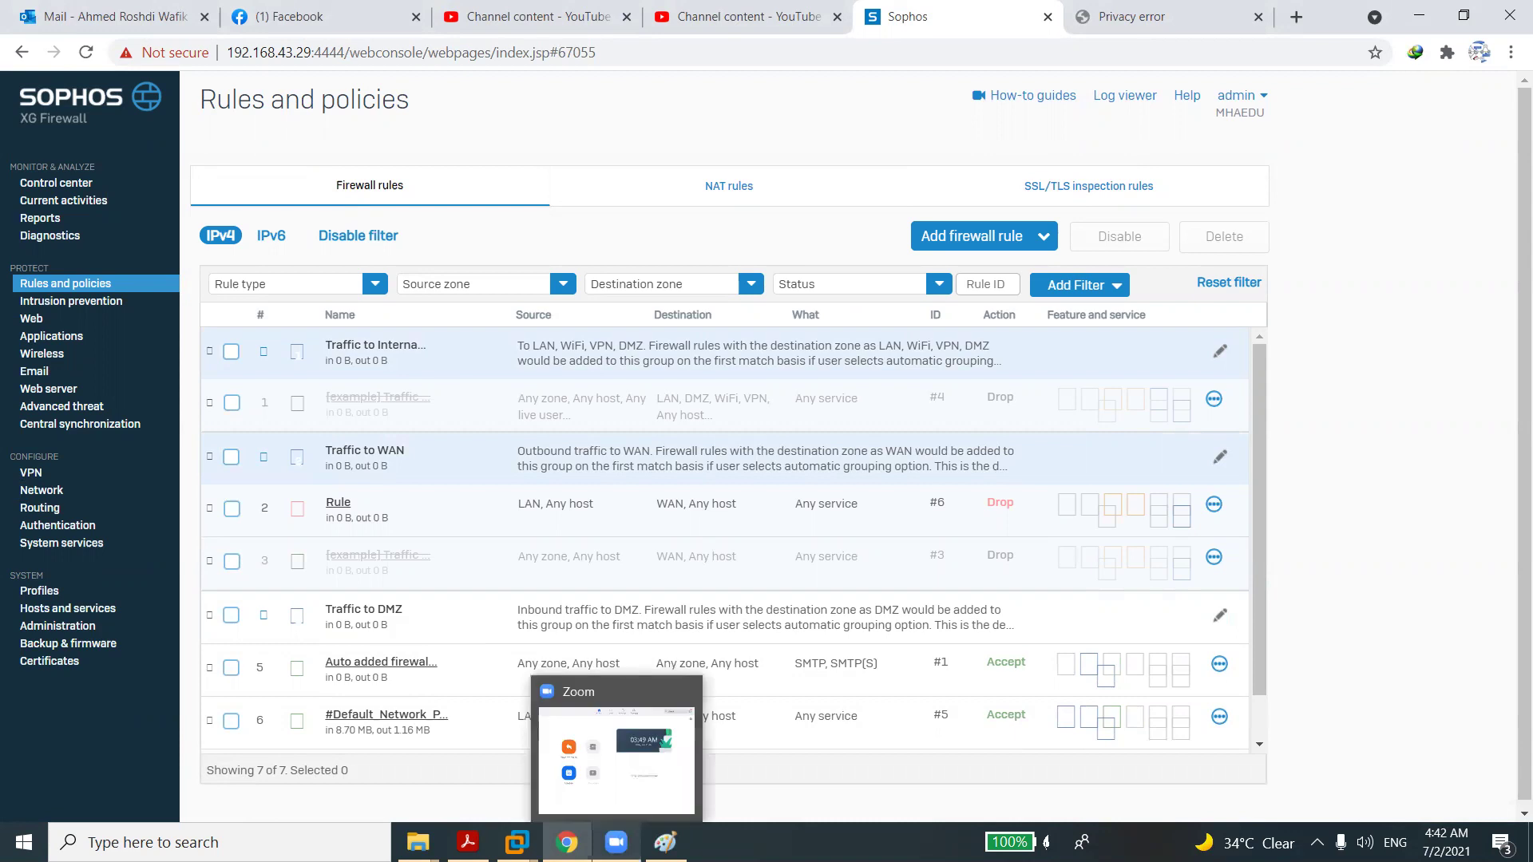
On the Local-Client VM, stop and rerun the continuous ping to 8.8.8.8.
mouse_move(566, 842)
mouse_move(517, 842)
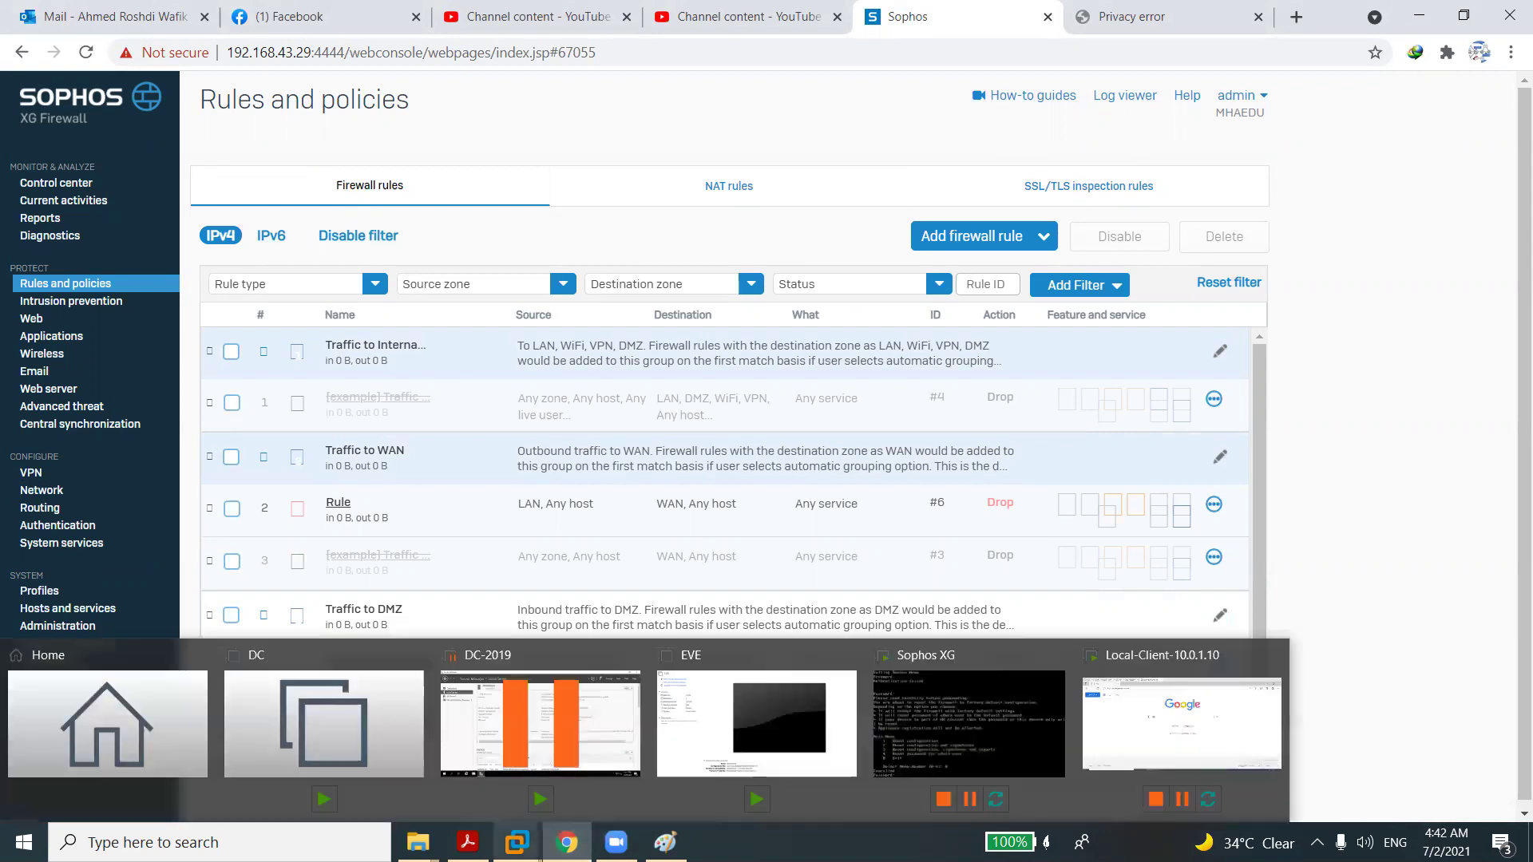
left_click(1174, 718)
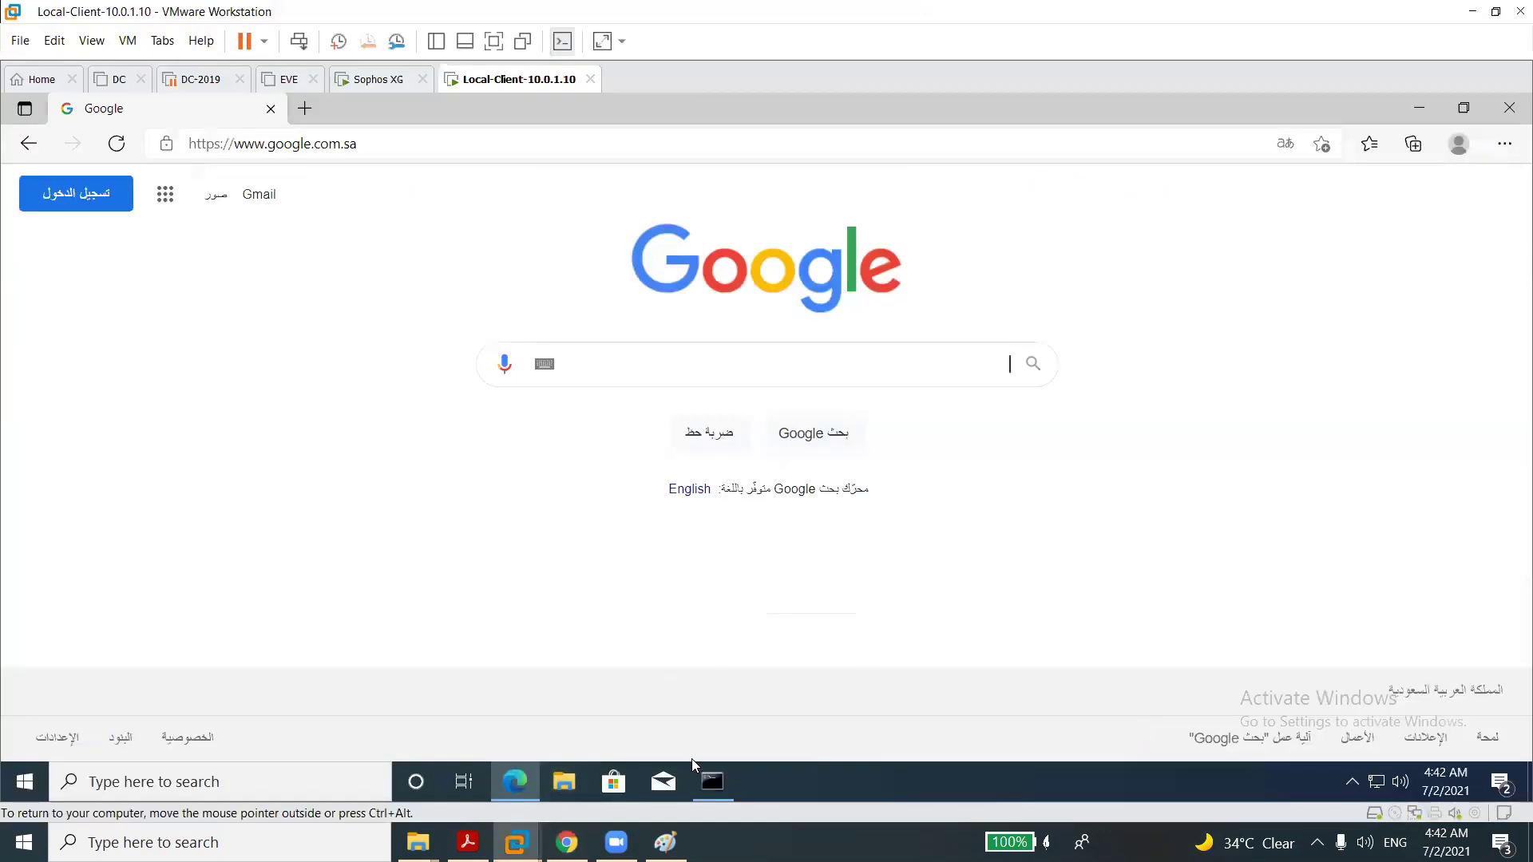
left_click(711, 782)
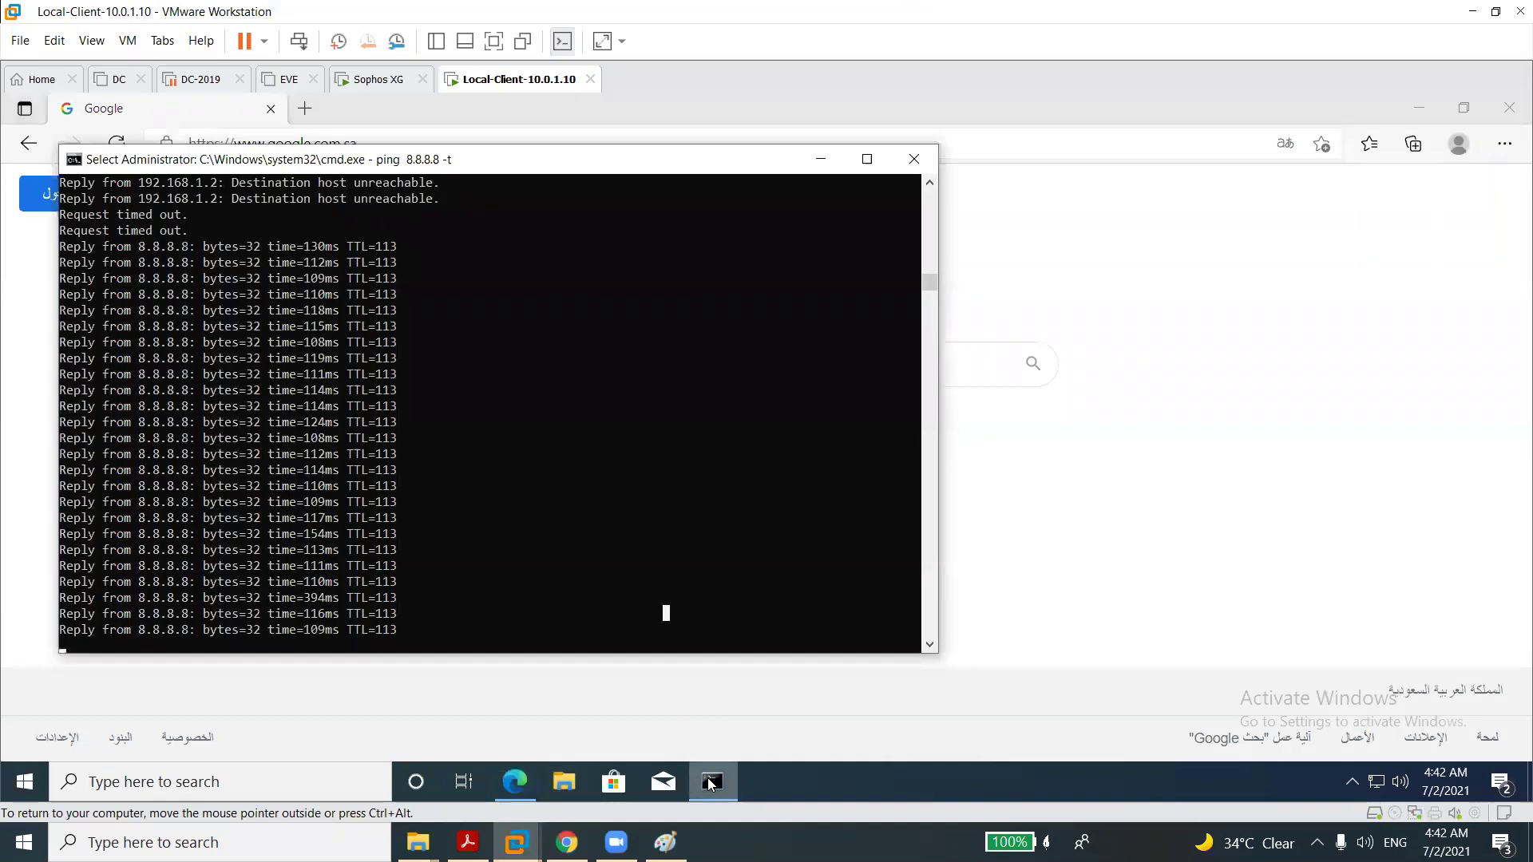
key("Escape")
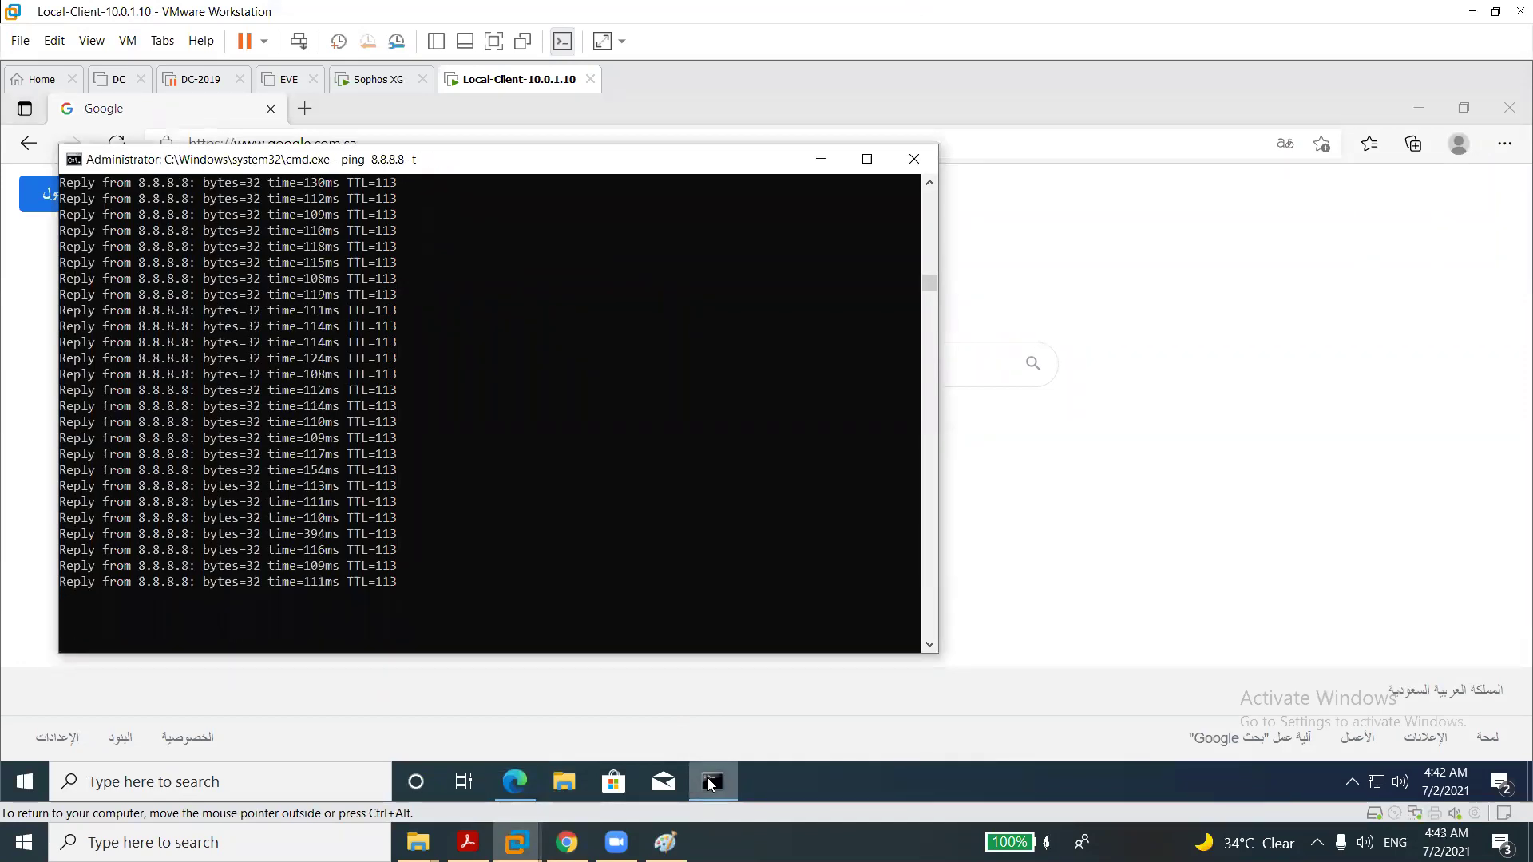
key("ctrl+c")
key("Up")
key("Return")
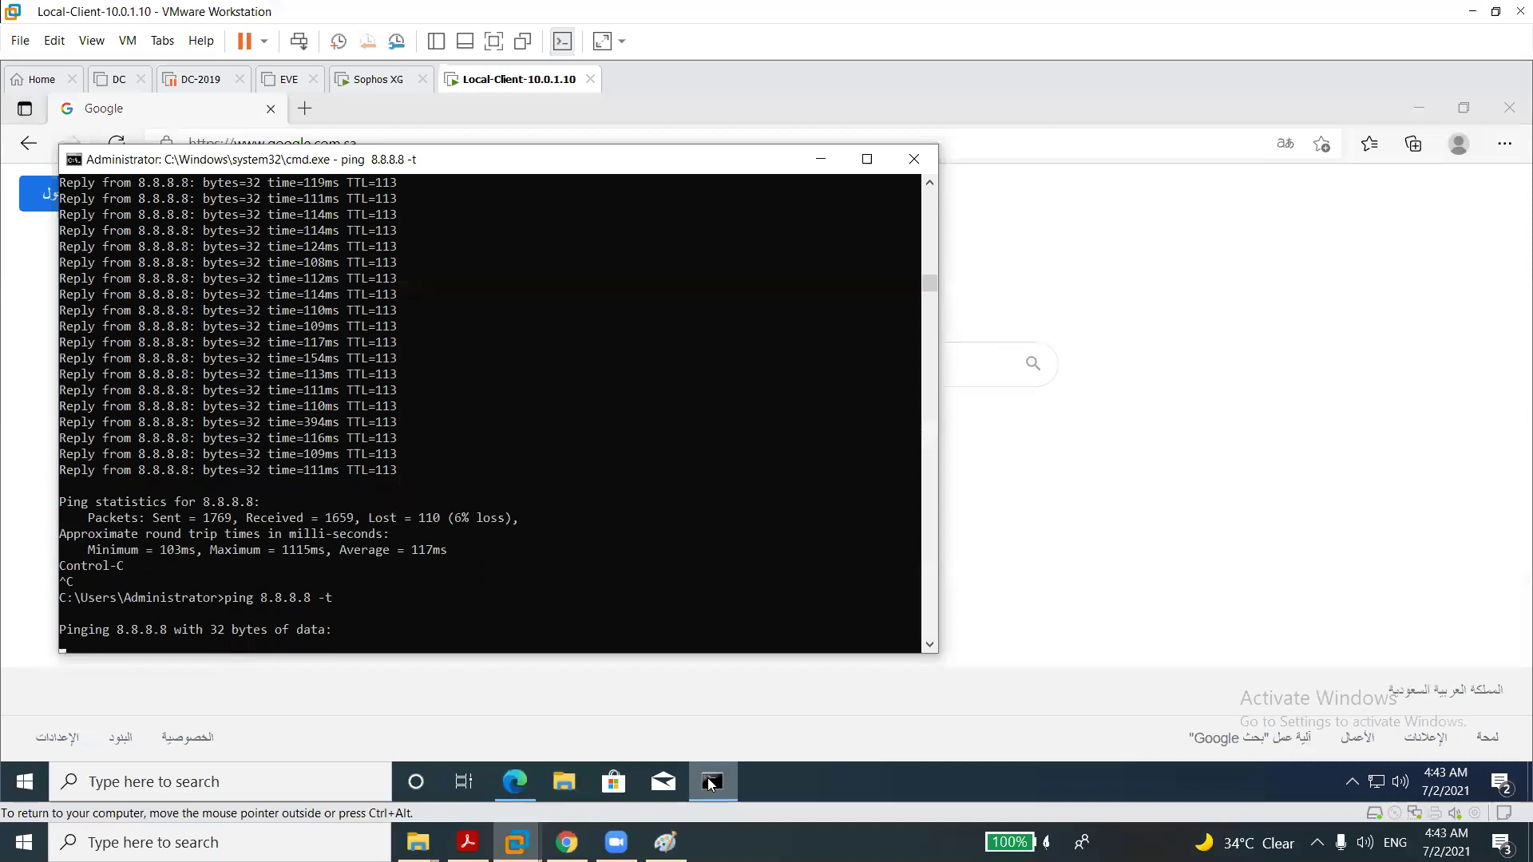
Load google.com.sa in a new Edge tab and view the privacy error's advanced details.
left_click(1022, 583)
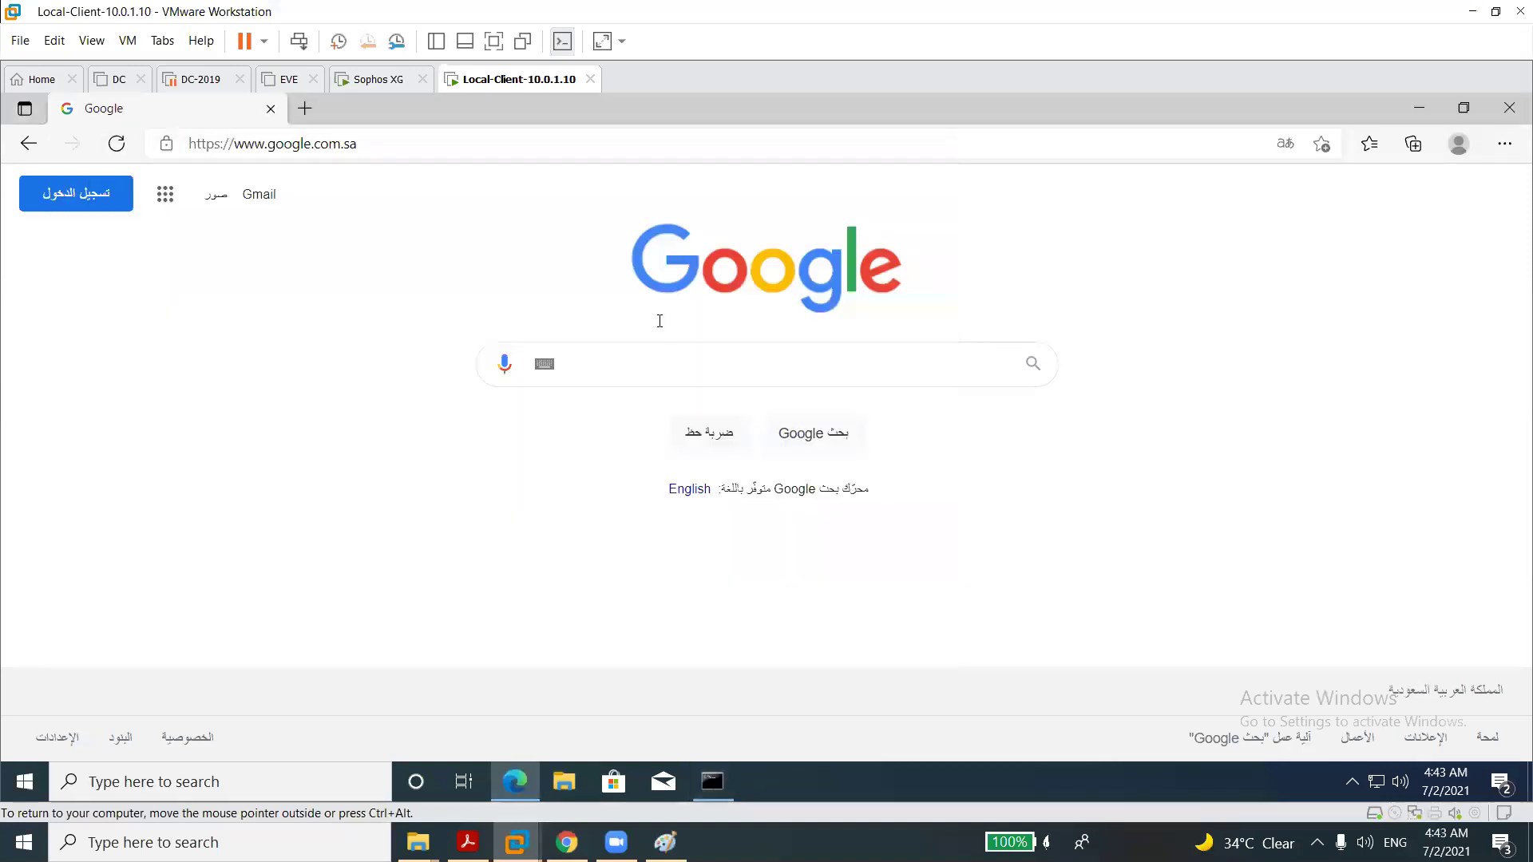
left_click(309, 114)
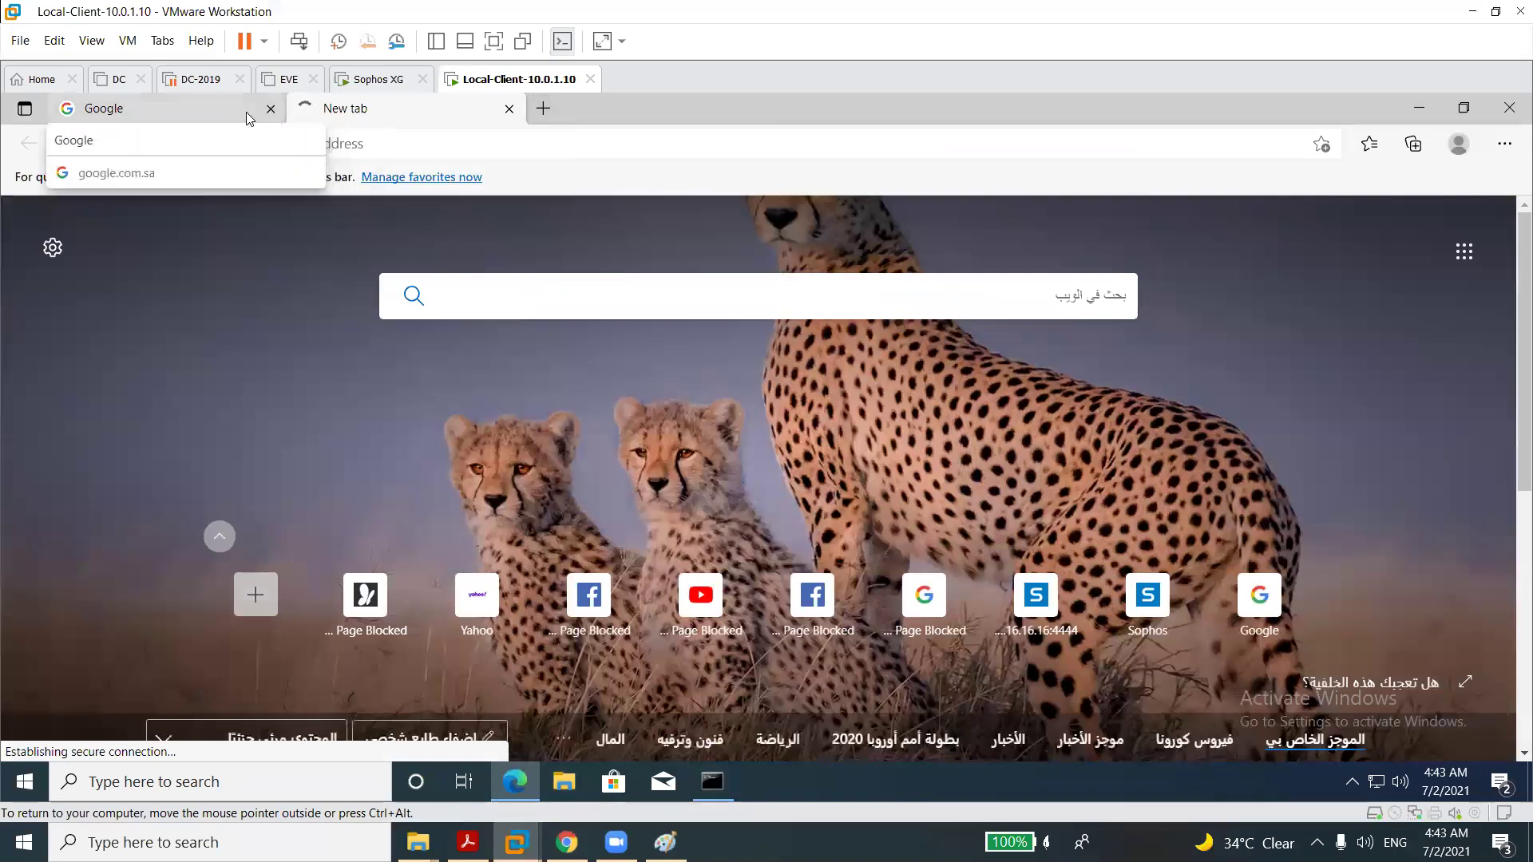
left_click(220, 112)
left_click(345, 108)
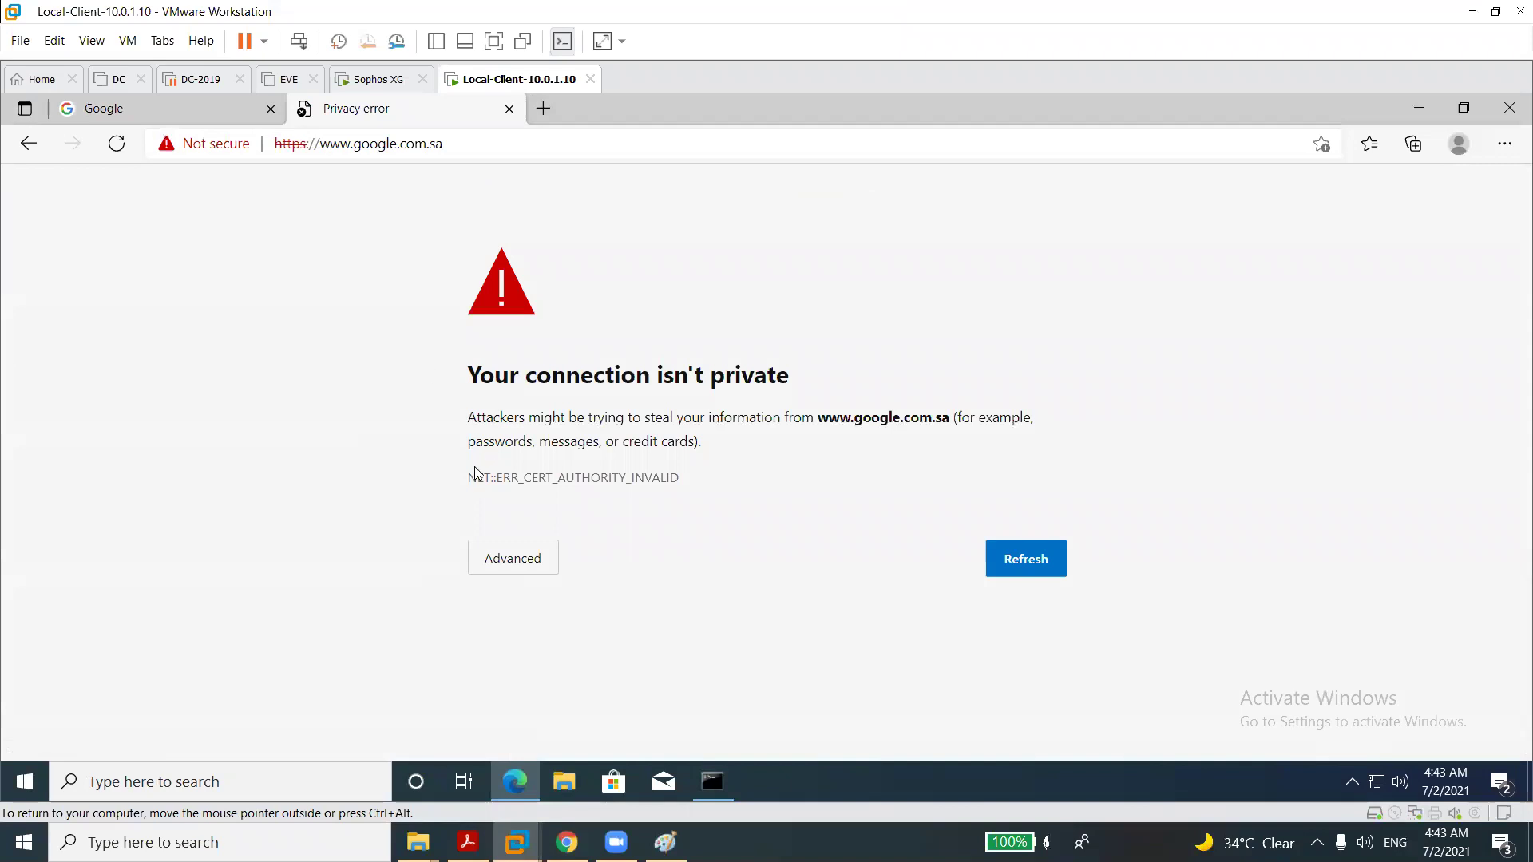
left_click(496, 556)
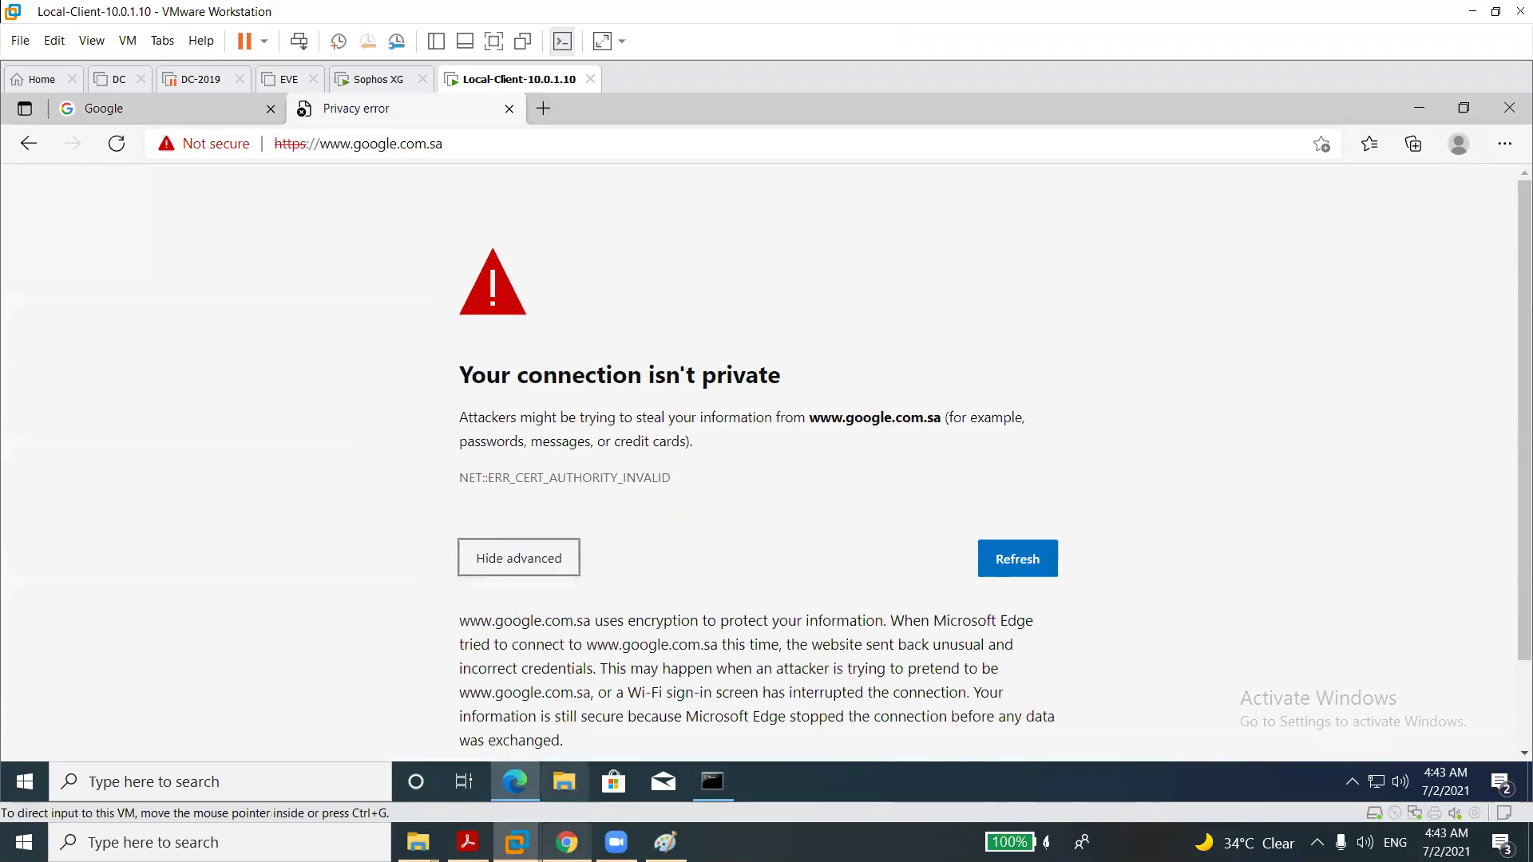
left_click(566, 842)
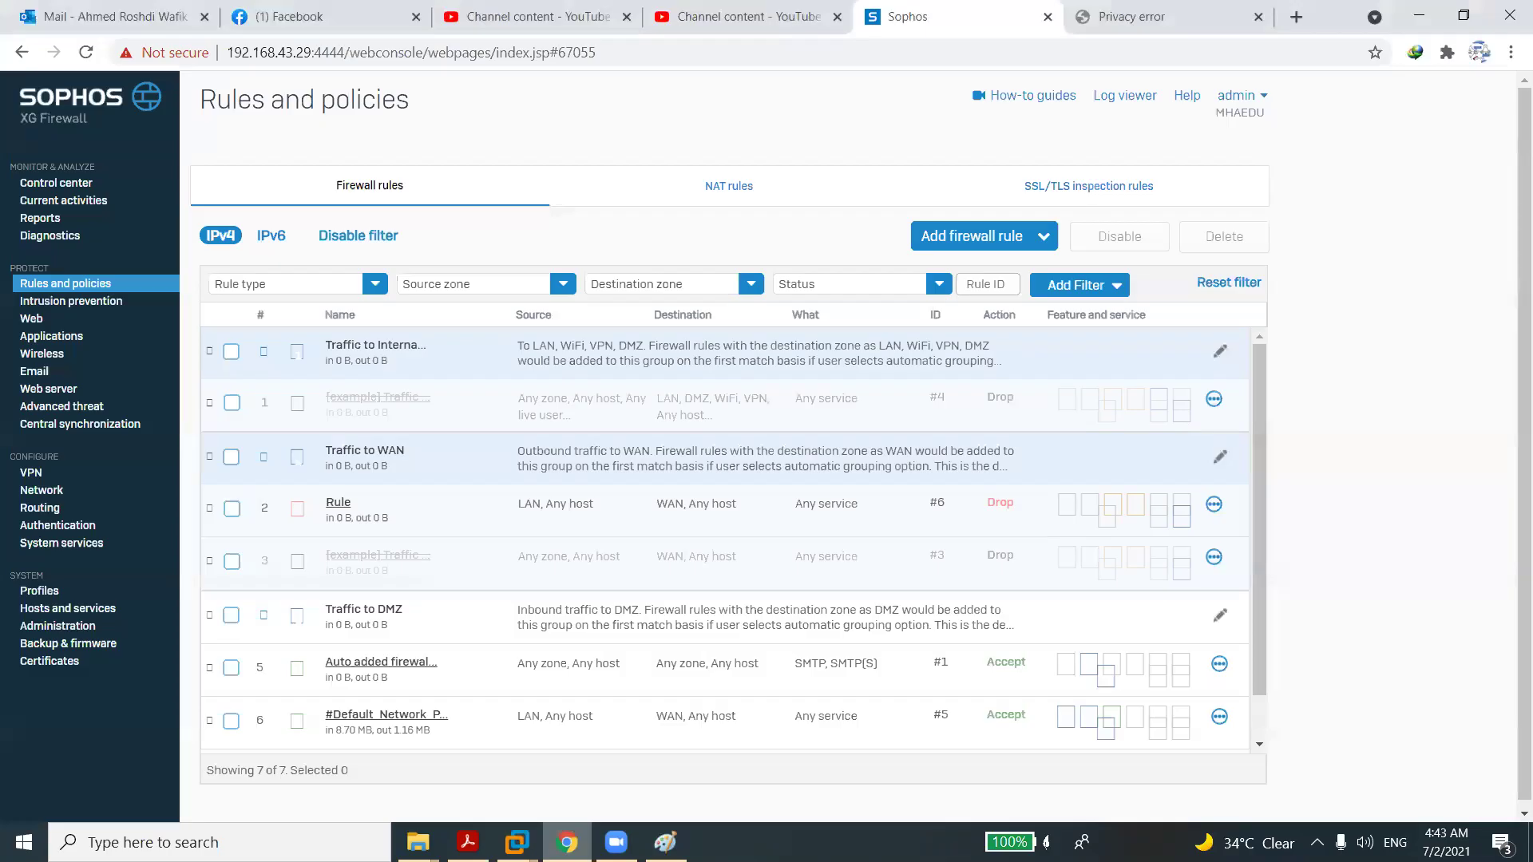
Disable the LAN-to-WAN Drop rule 'Rule', then go back to the Local-Client VM.
left_click(234, 509)
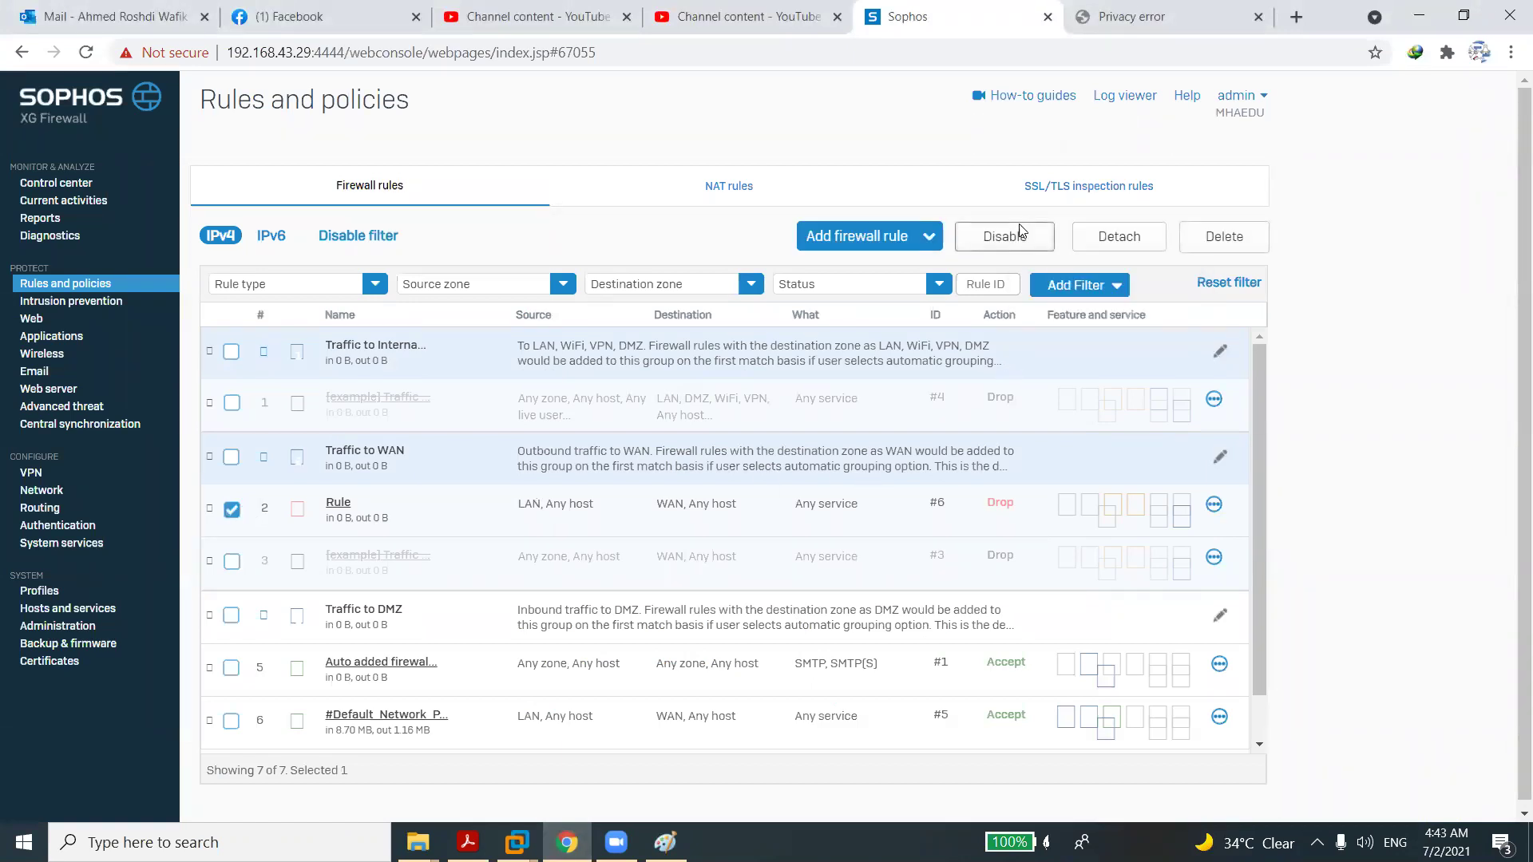
left_click(1020, 233)
left_click(730, 470)
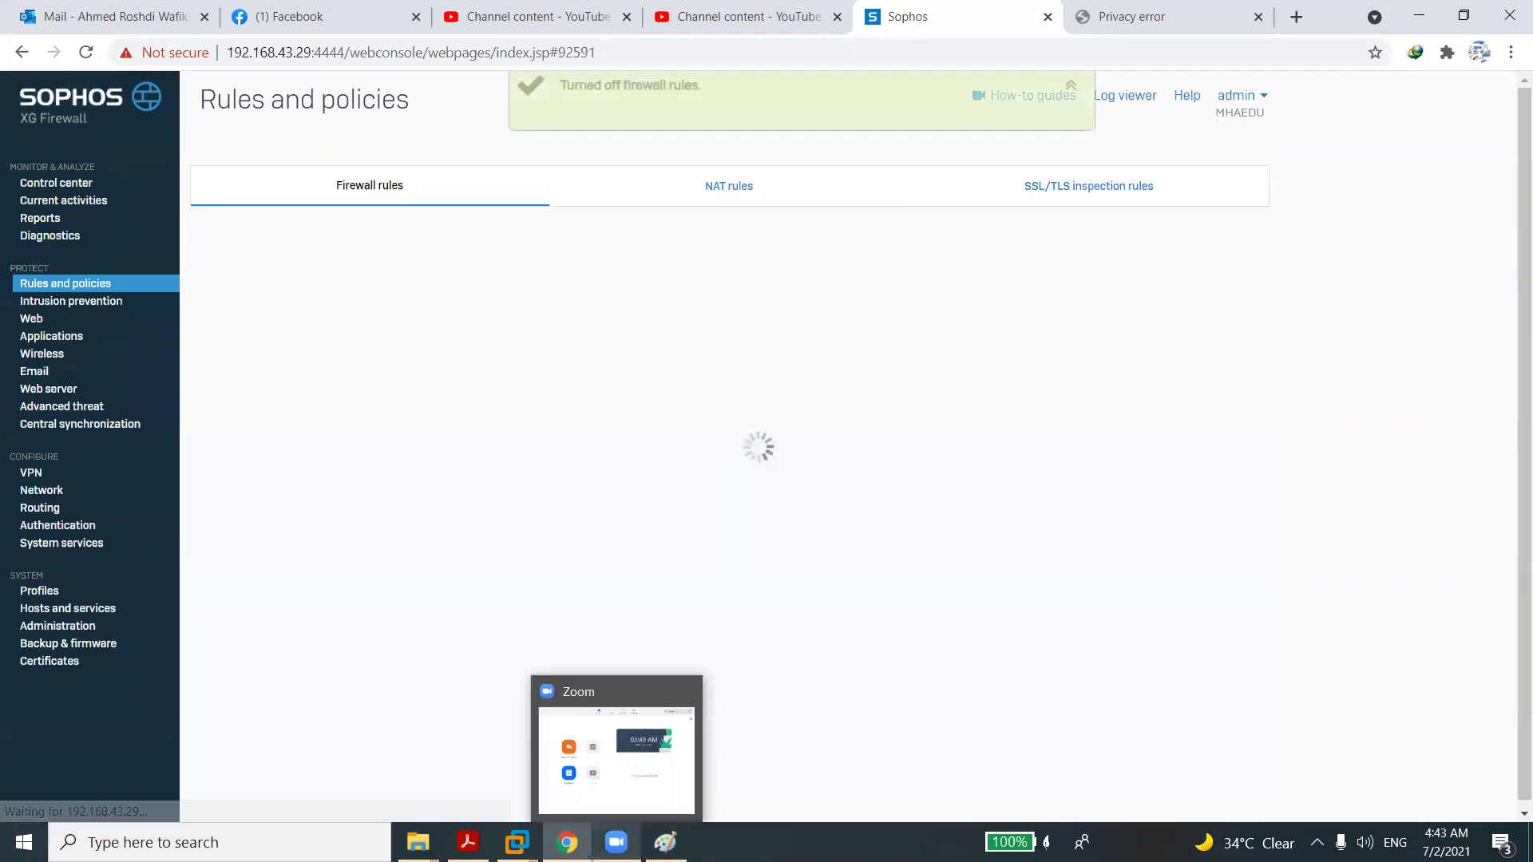
mouse_move(516, 842)
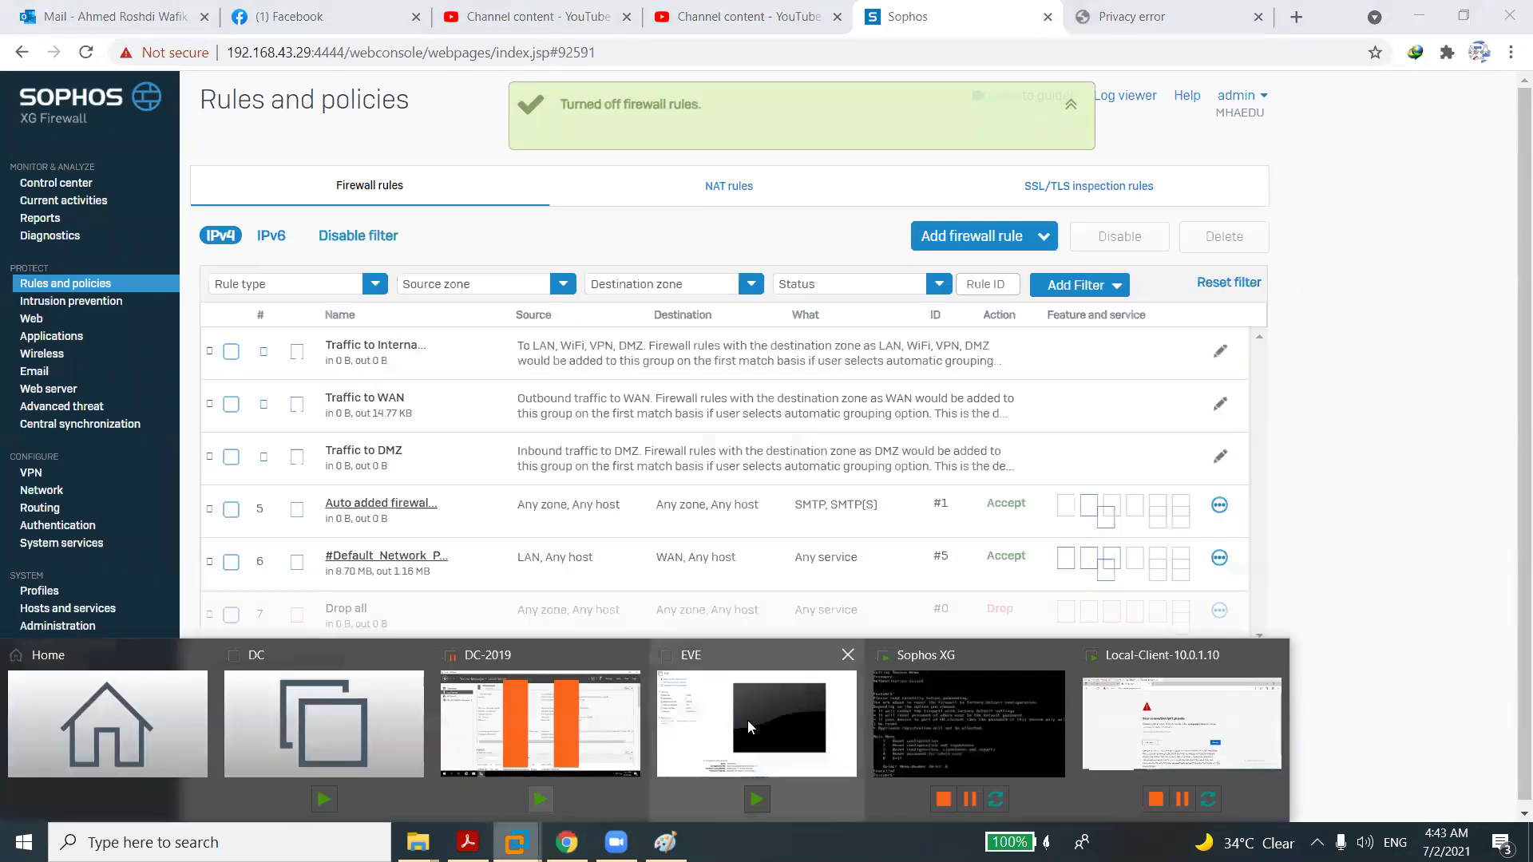
left_click(1124, 724)
Reload google.com.sa in the client's Edge so the Google homepage loads, then return to Sophos.
left_click(512, 149)
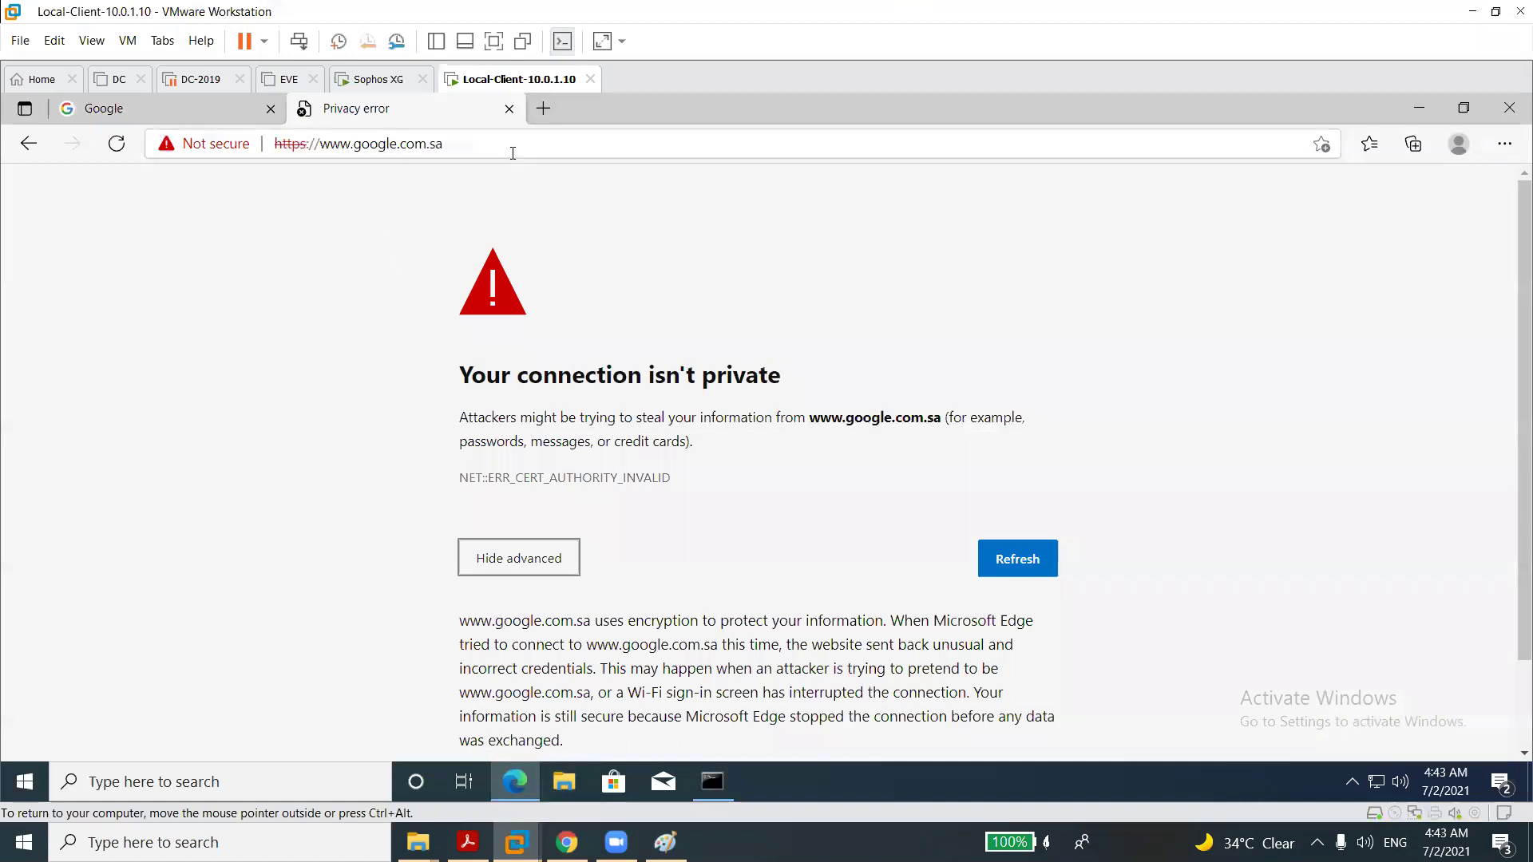
key("Return")
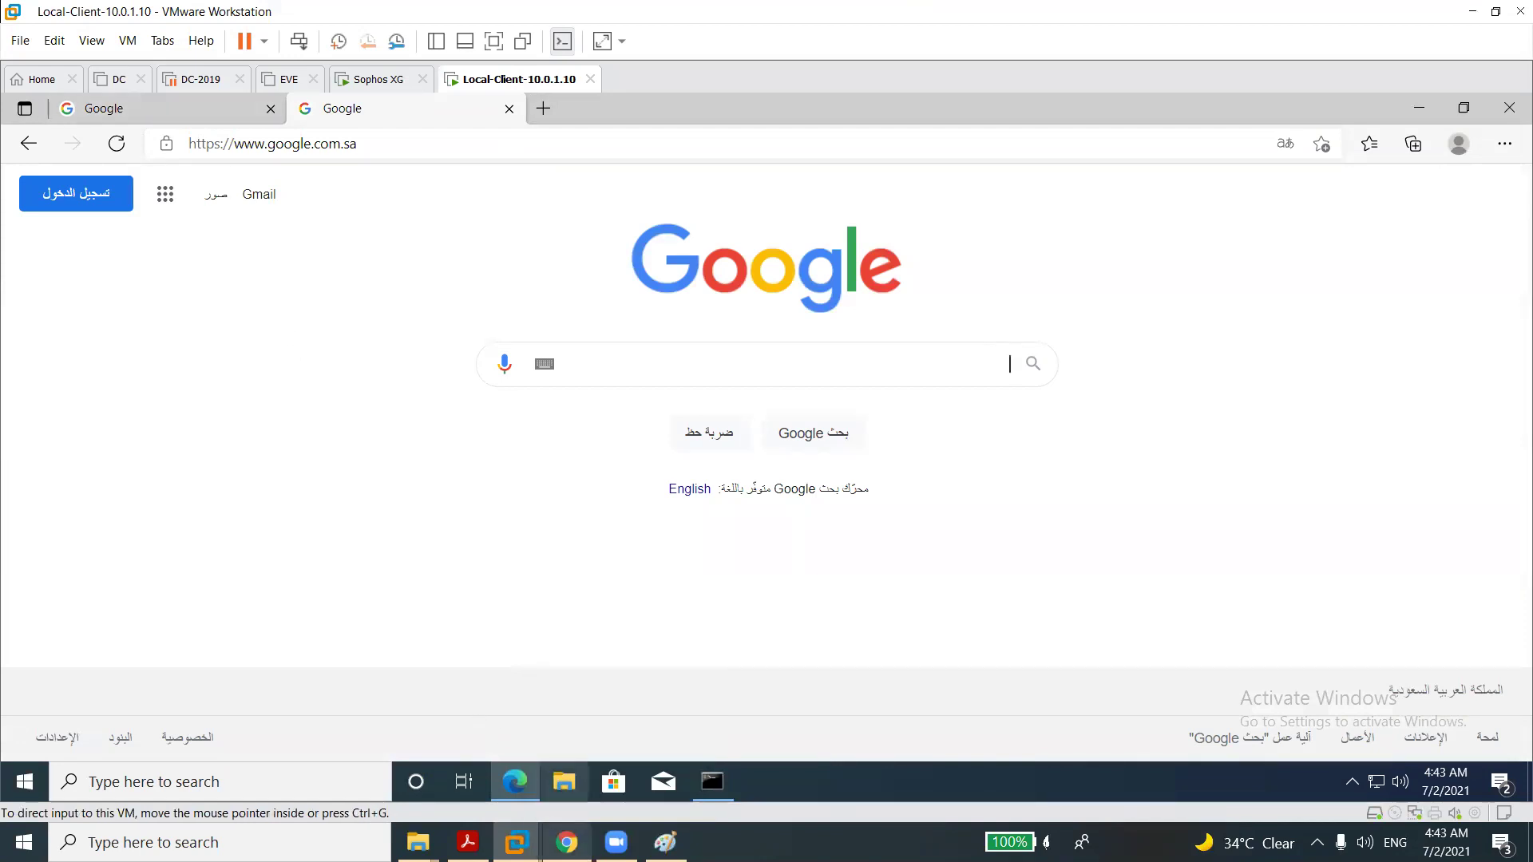
left_click(567, 843)
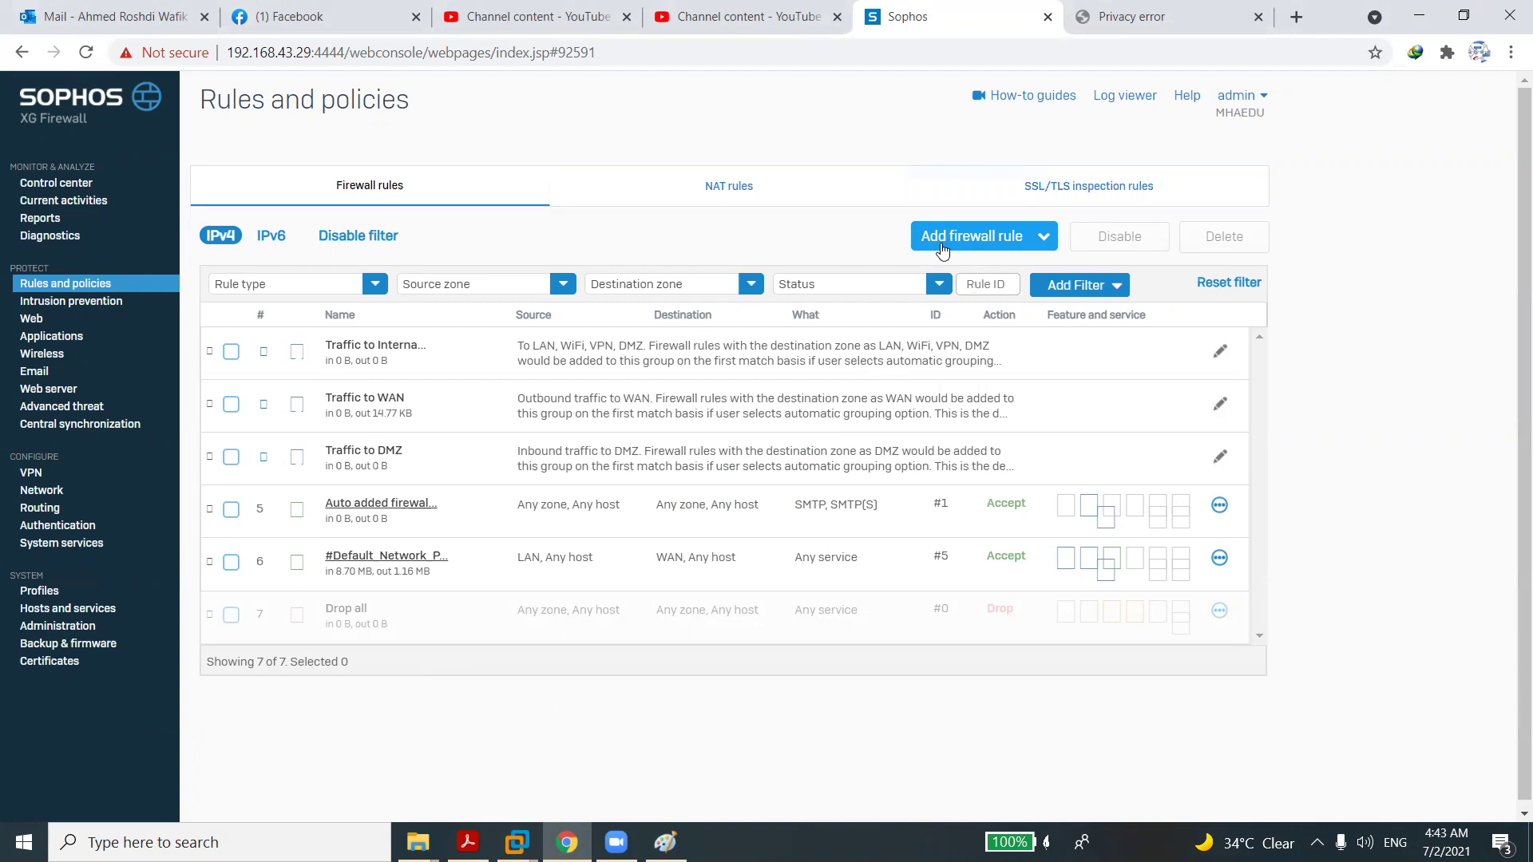
Start a new firewall rule named DC, with traffic logging on and position Top.
left_click(942, 250)
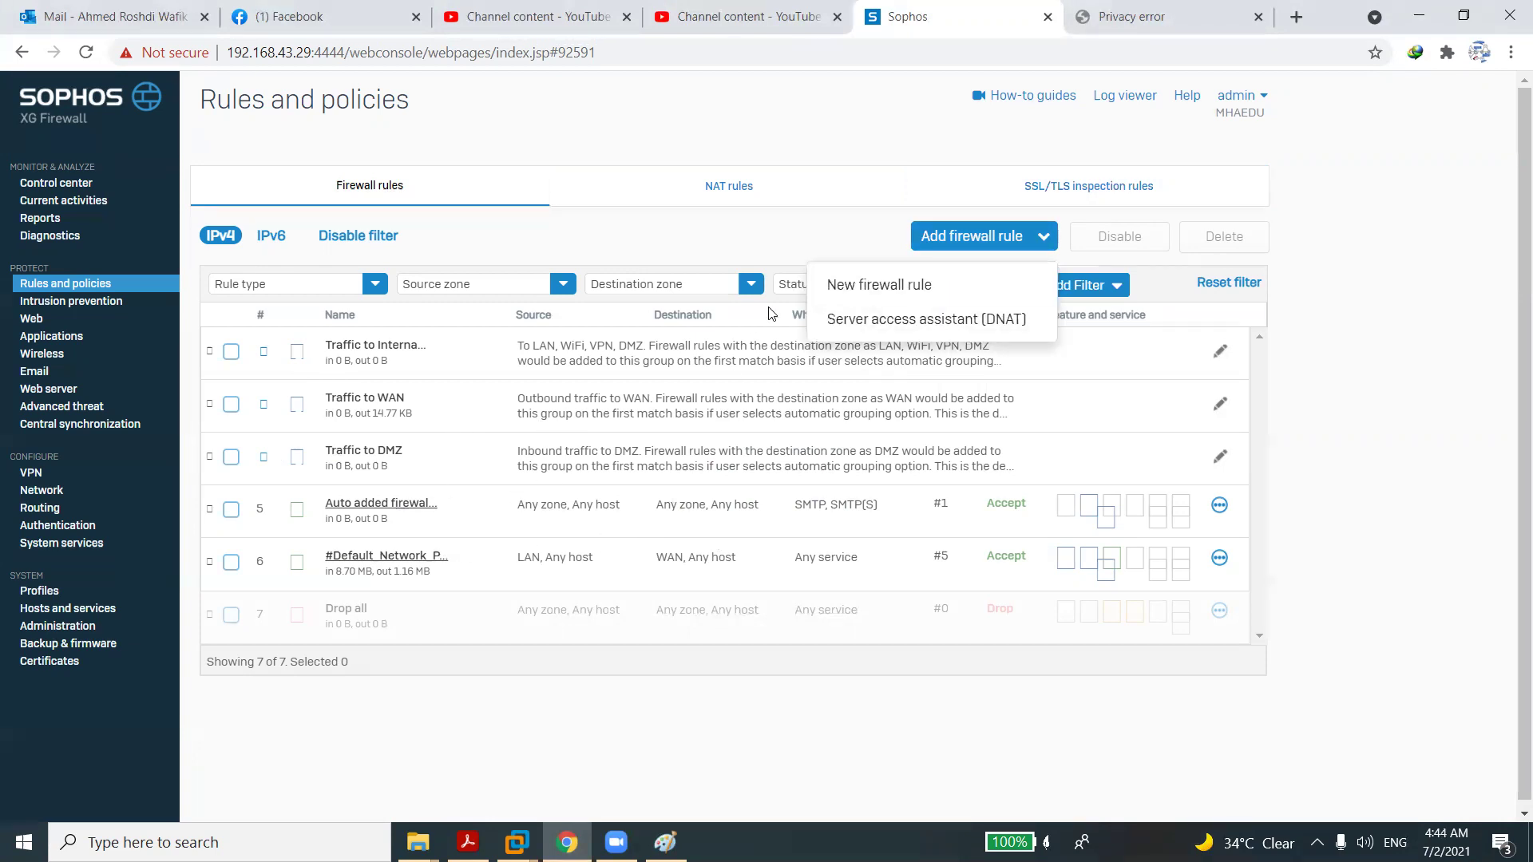
left_click(861, 289)
left_click(351, 233)
type("Serve")
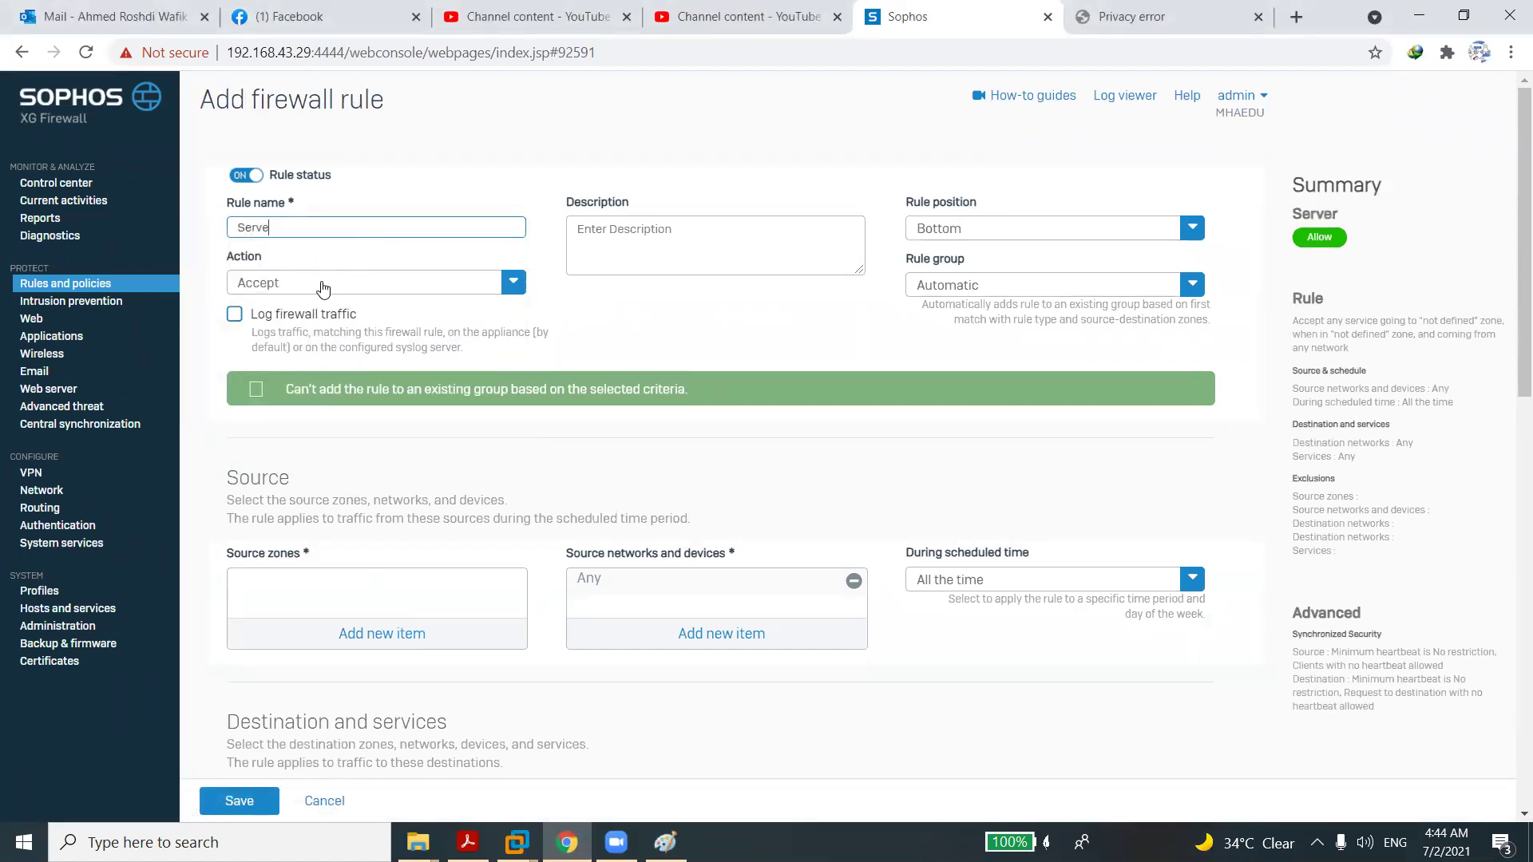
key("BackSpace")
key("BackSpace")
type("DC")
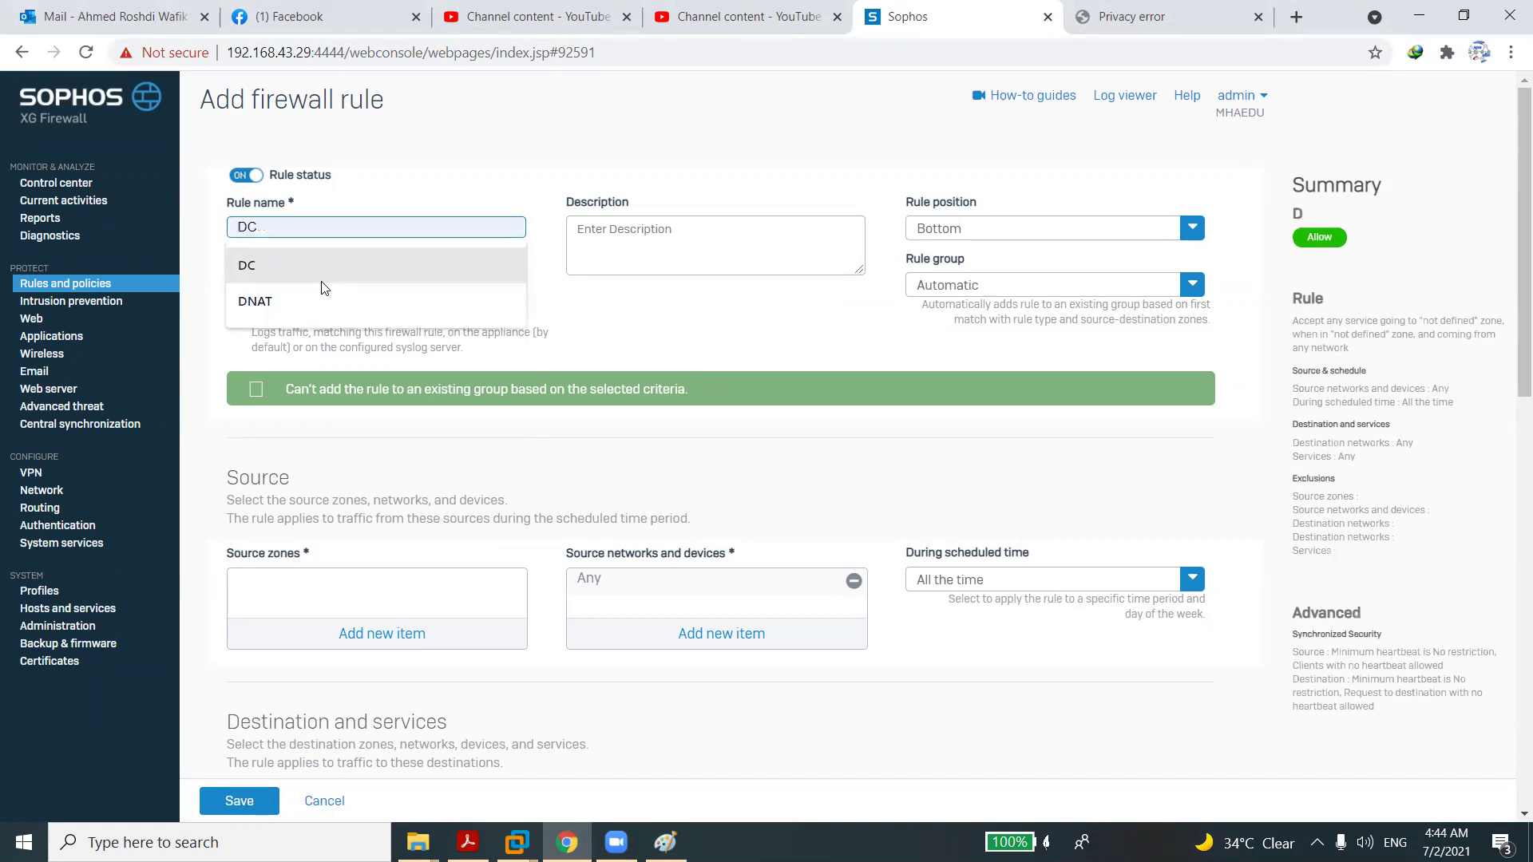
left_click(622, 330)
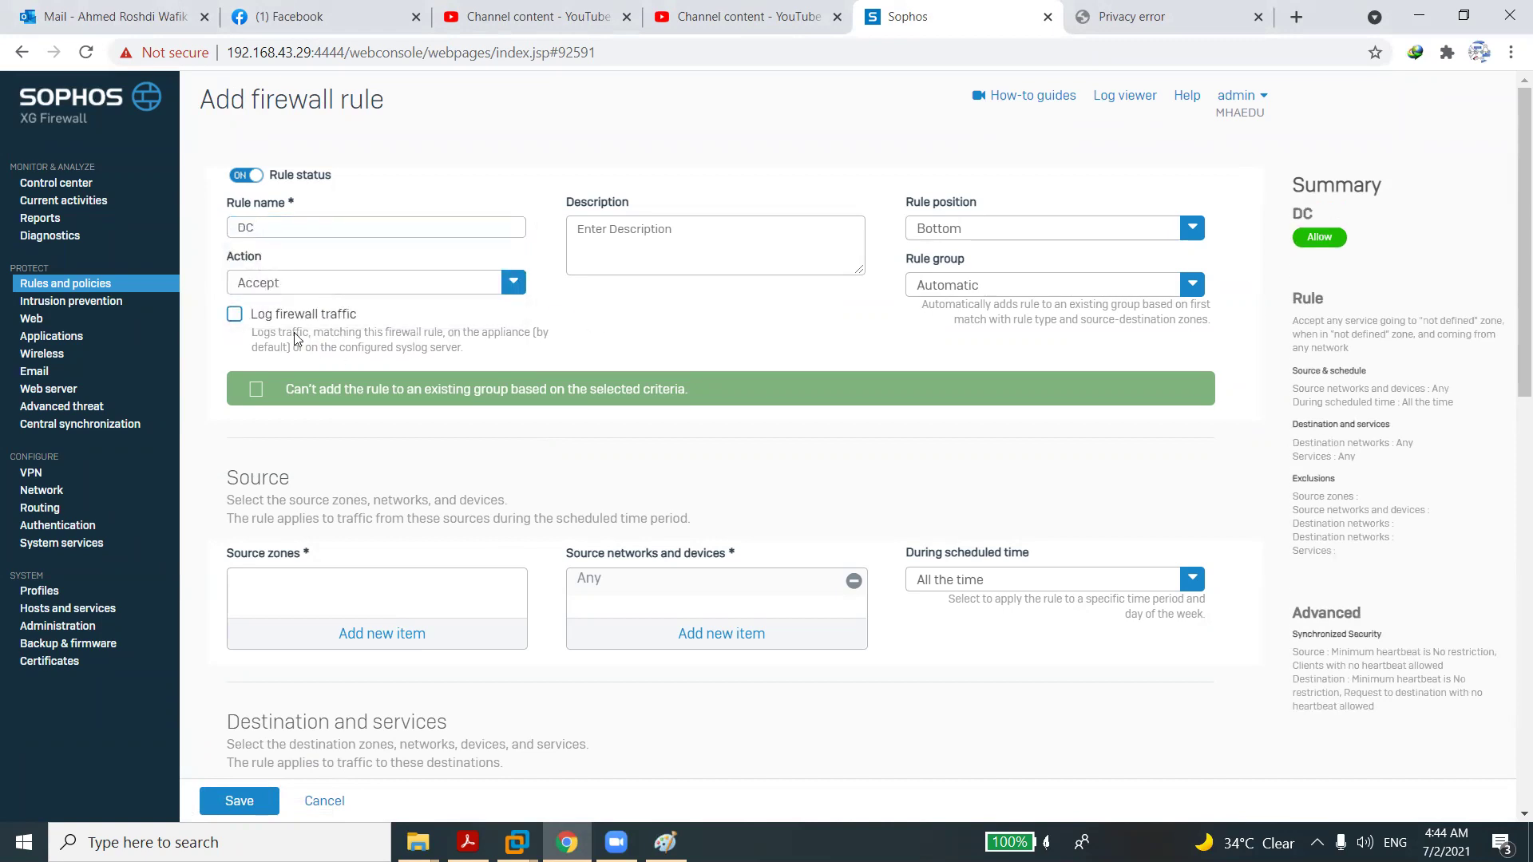
left_click(235, 316)
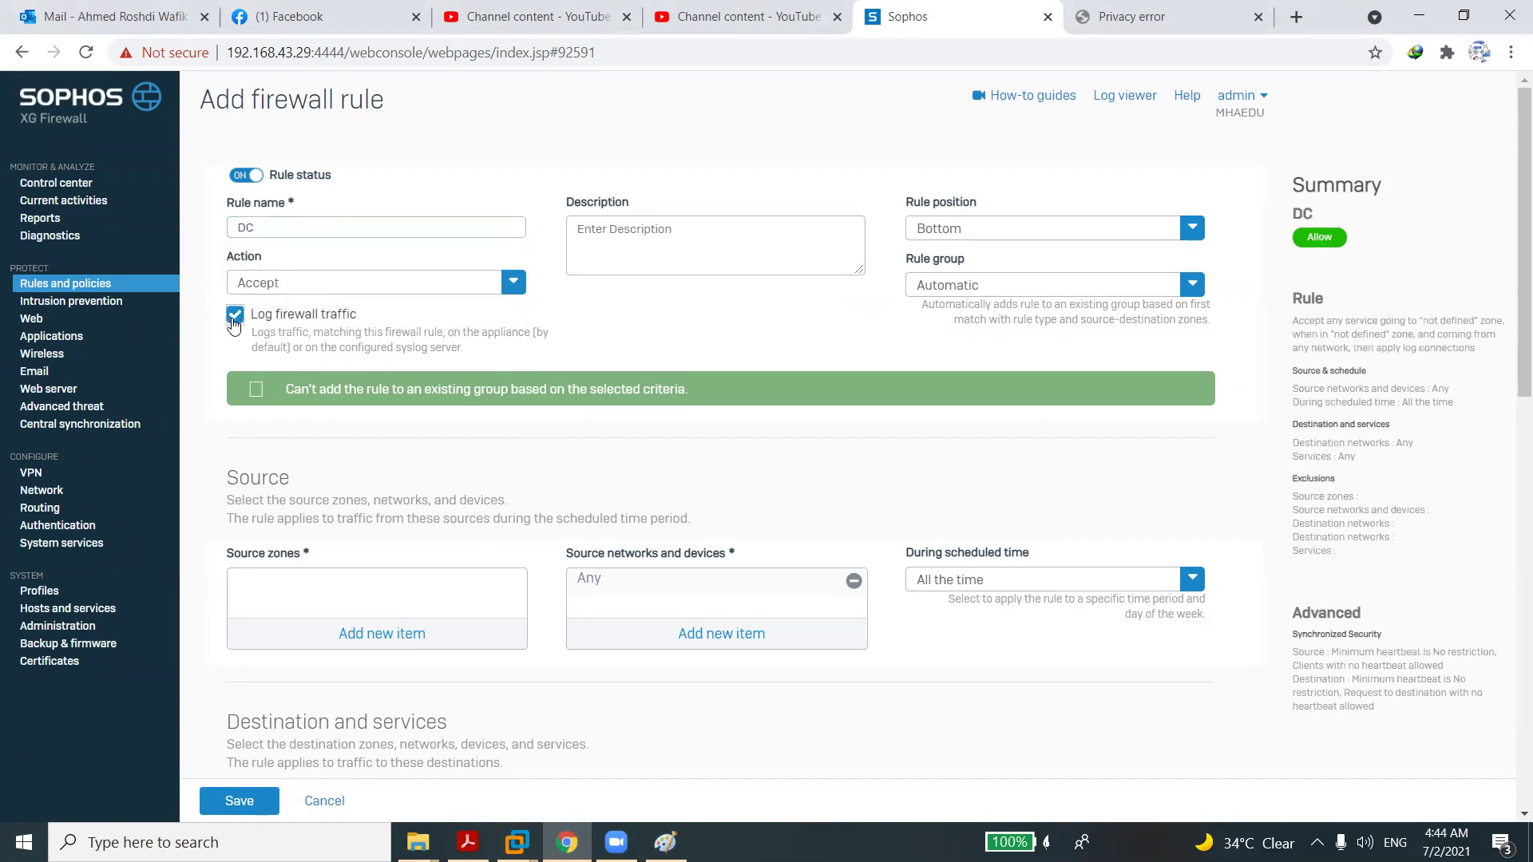
left_click(1000, 230)
left_click(962, 258)
Set source zone LAN and define source IP host DC at 192.168.1.200.
left_click(372, 631)
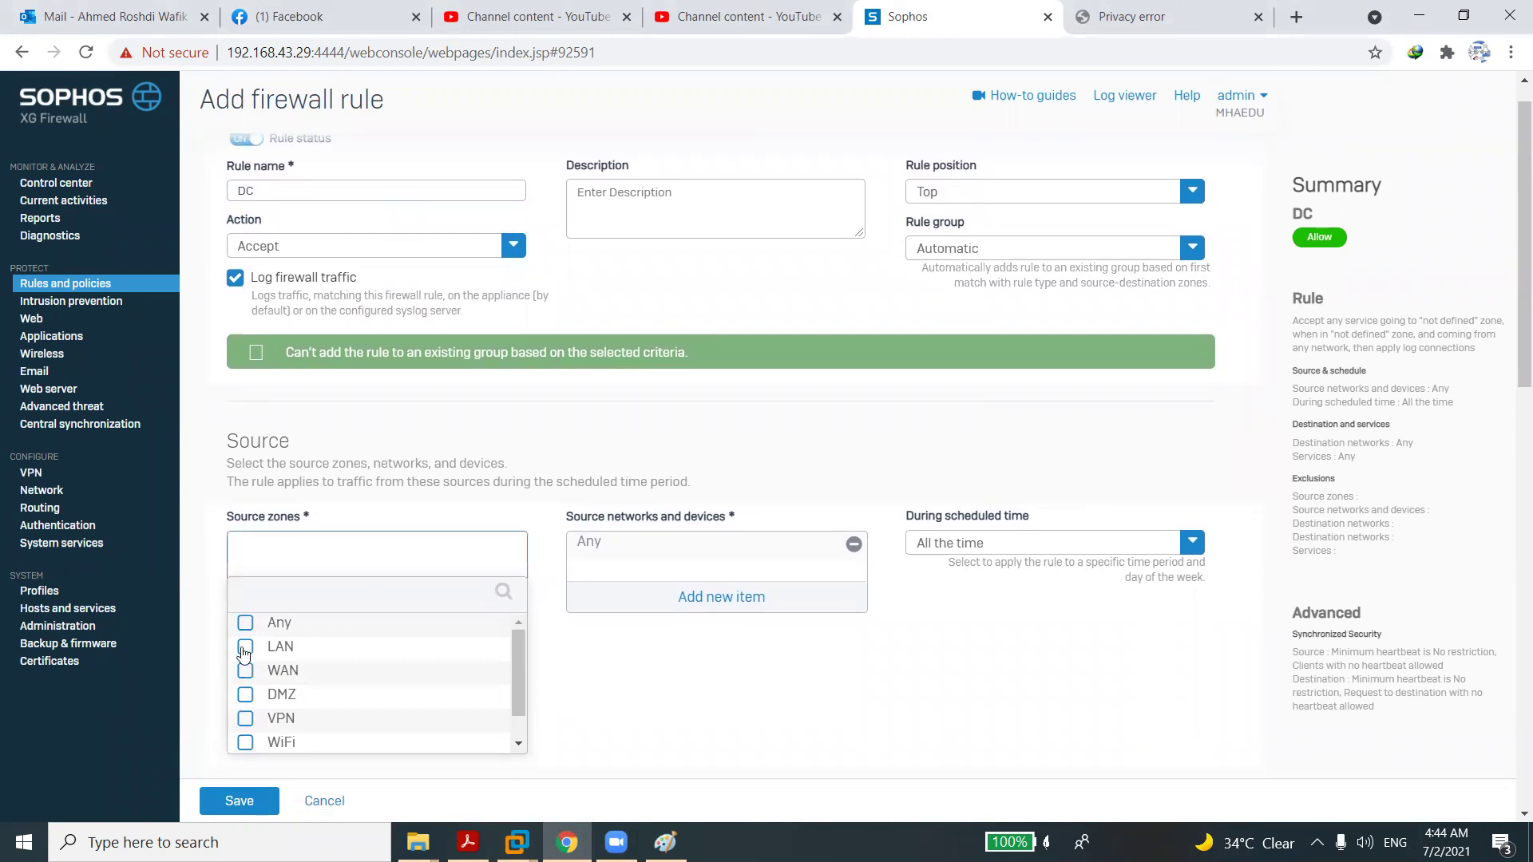
left_click(245, 647)
left_click(355, 765)
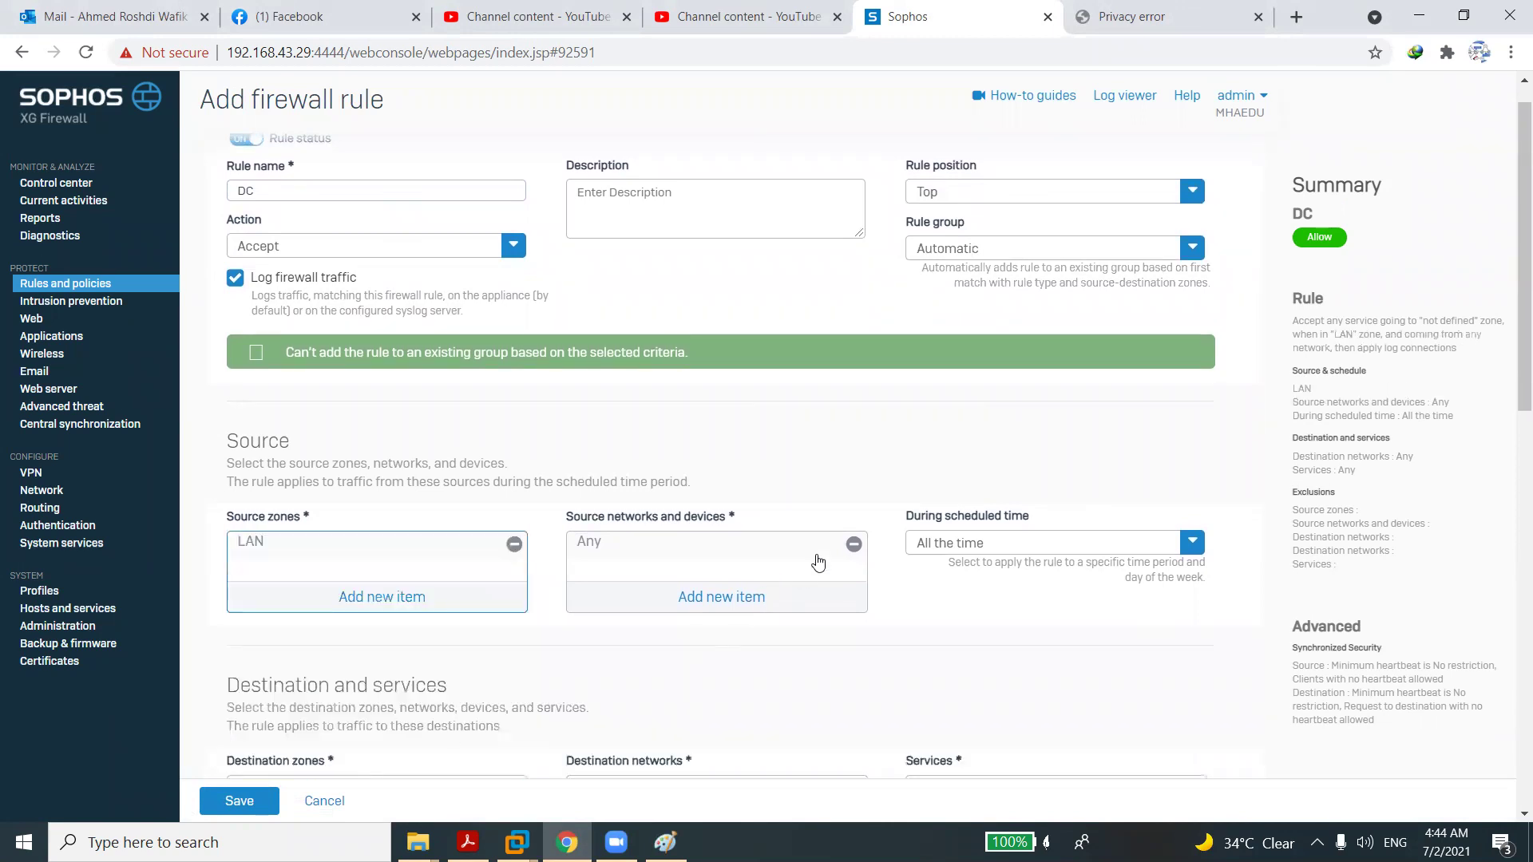
left_click(853, 546)
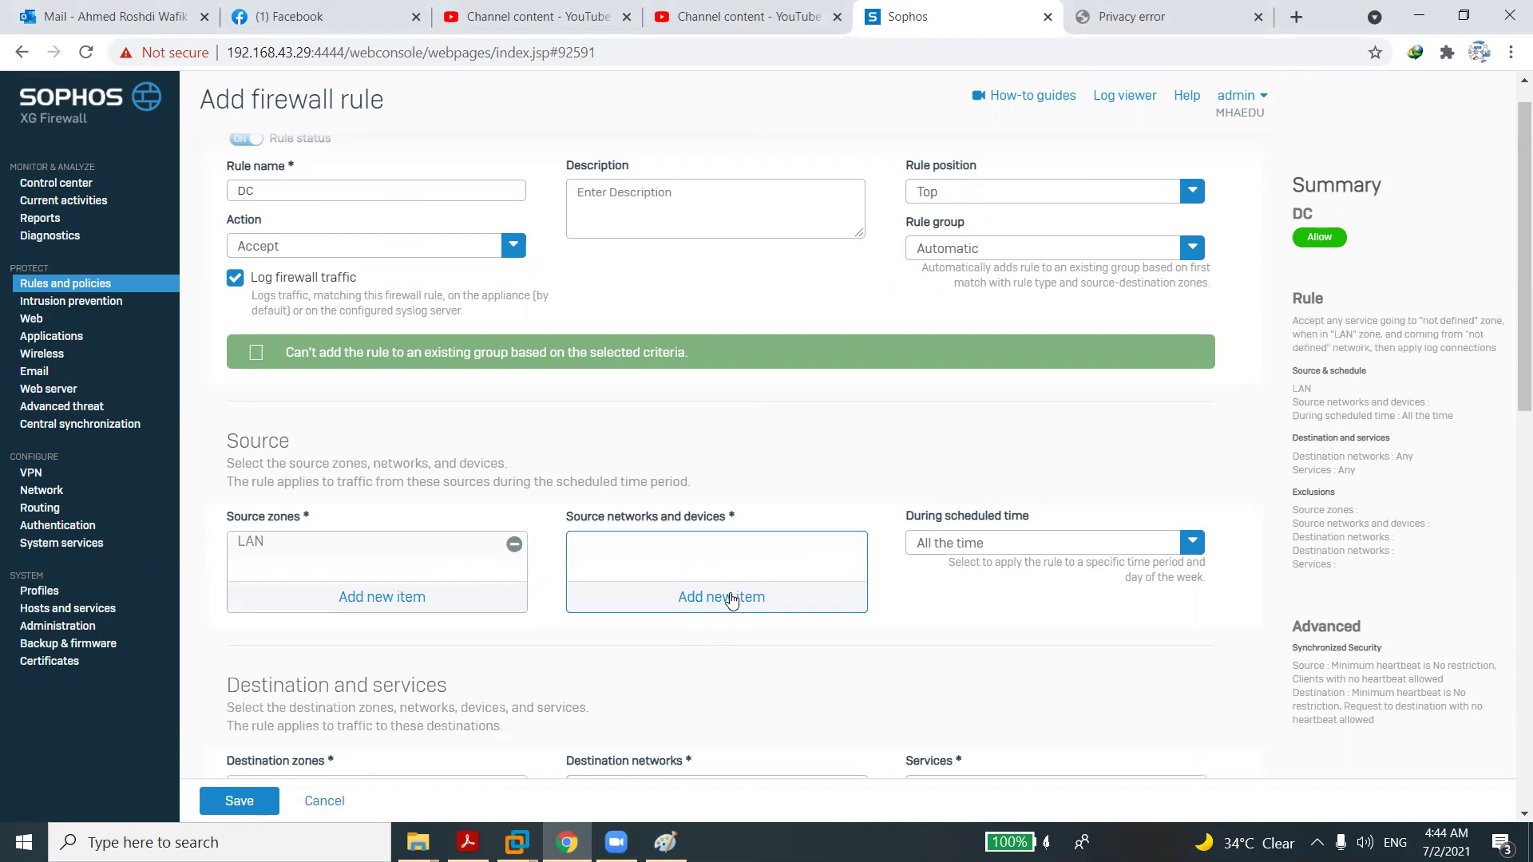
left_click(731, 600)
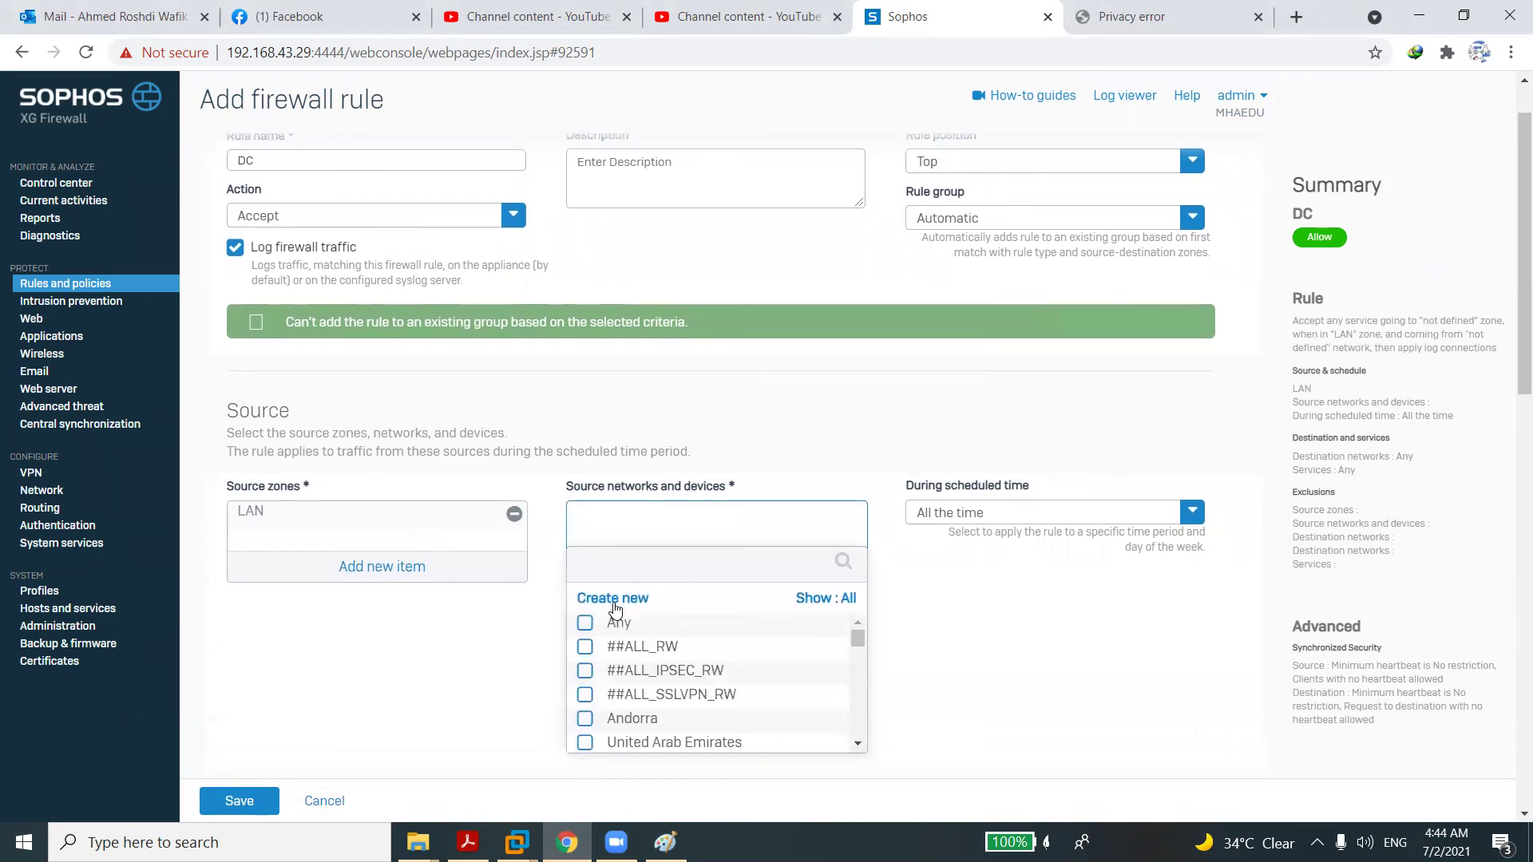
left_click(615, 601)
left_click(621, 634)
type("DC")
key("Tab")
key("Tab")
key("Tab")
type("192.1")
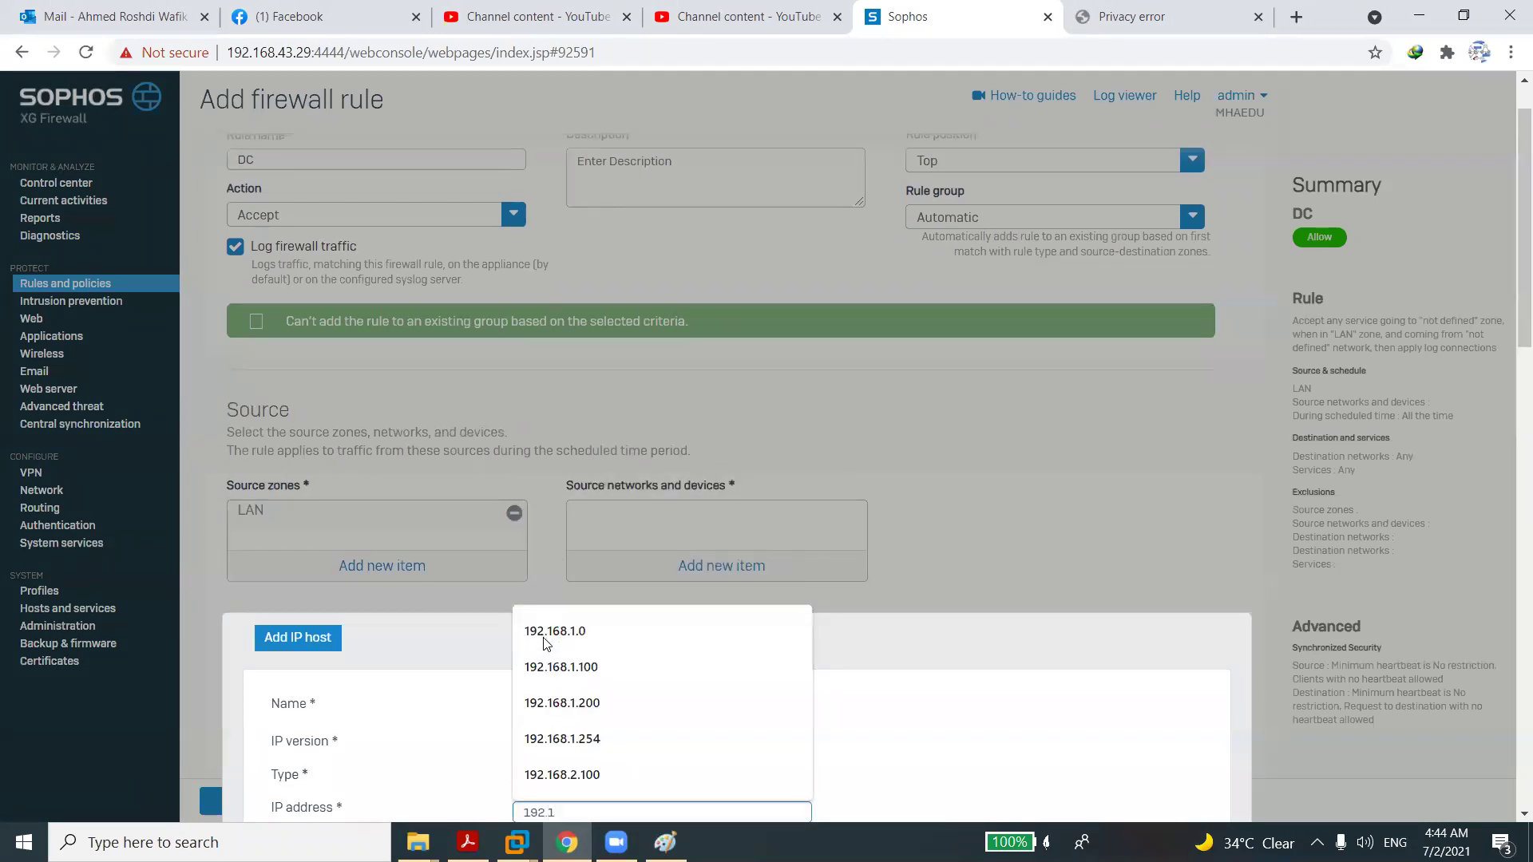
left_click(587, 742)
key("BackSpace")
key("BackSpace")
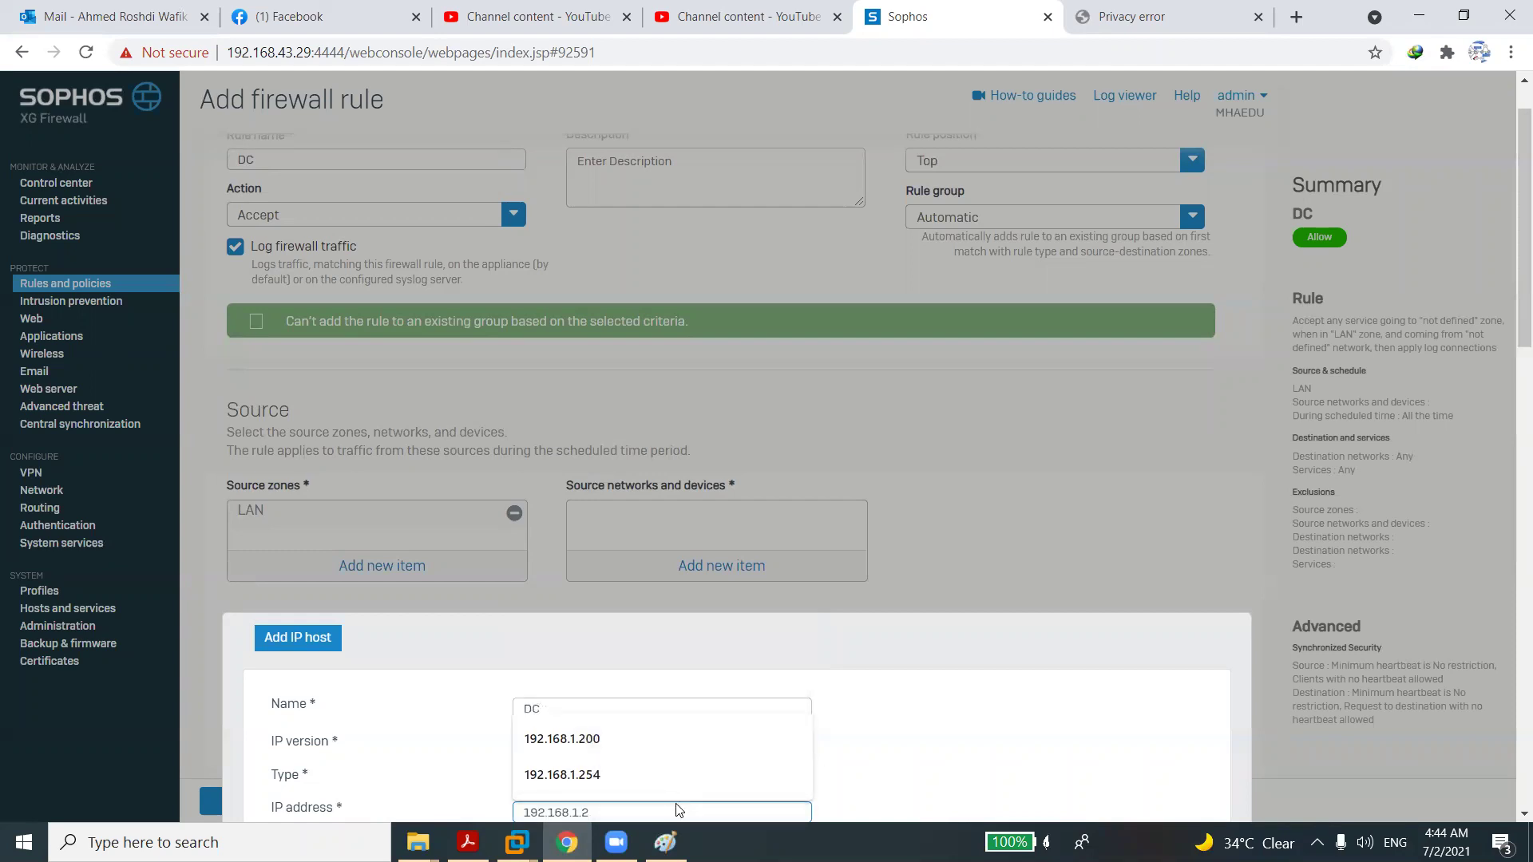
type("00")
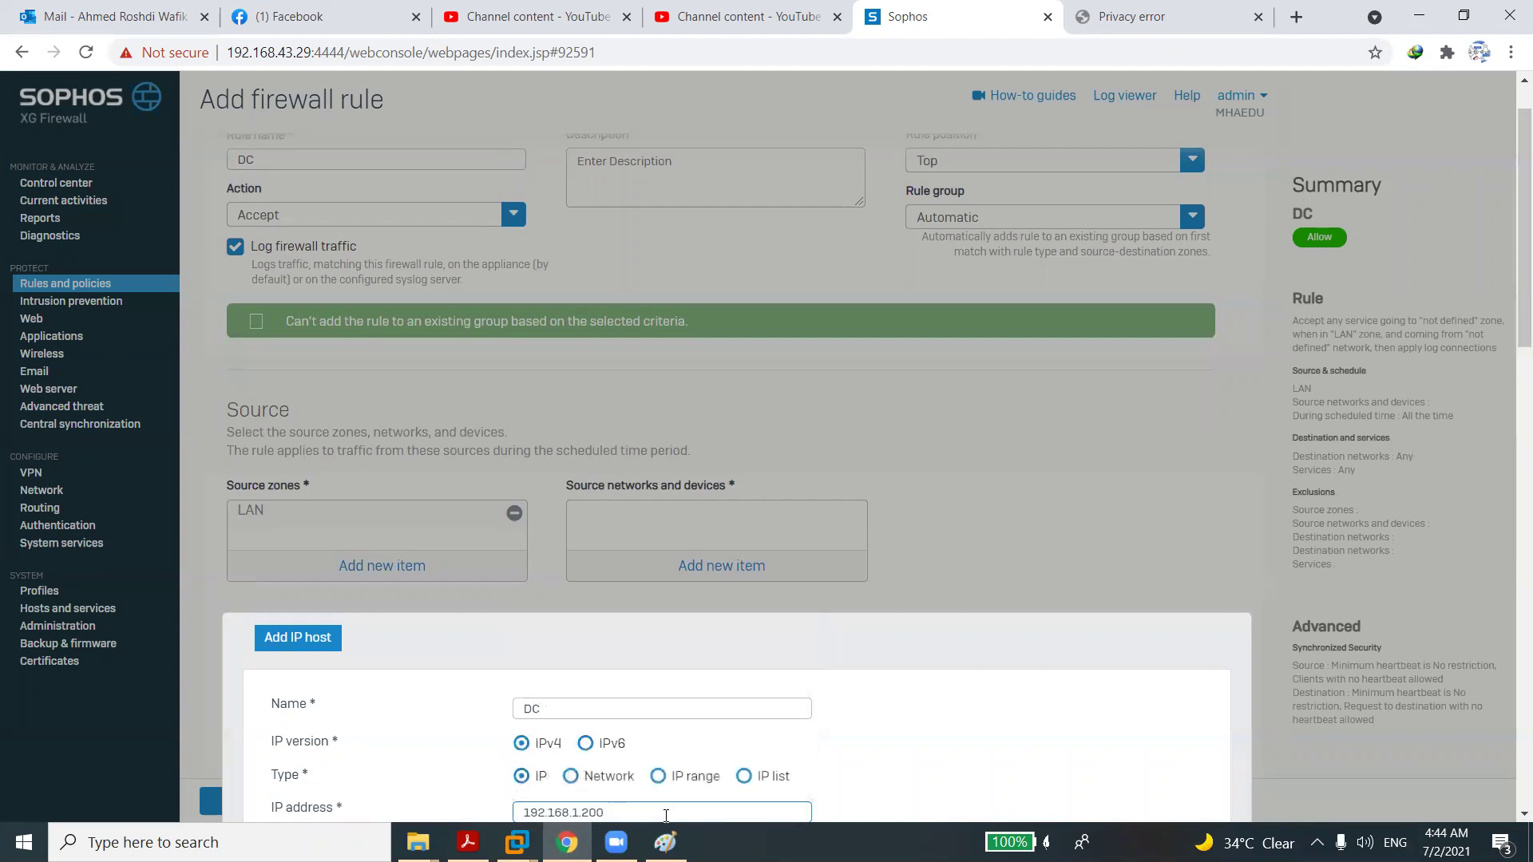
scroll(888, 793, "down", 4)
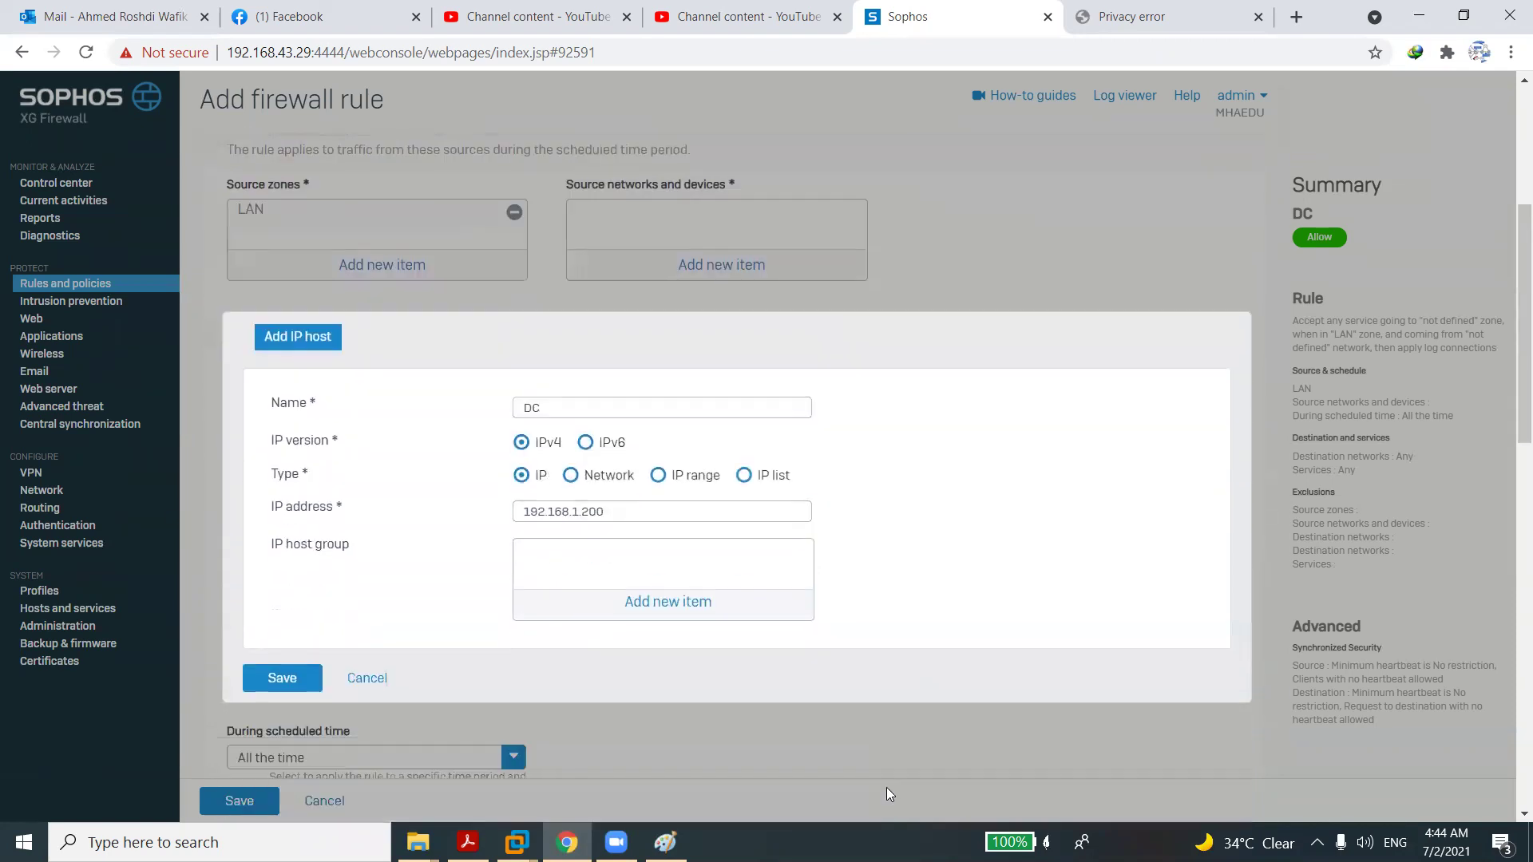
Save host DC as the source network and set WAN as the destination zone.
left_click(292, 649)
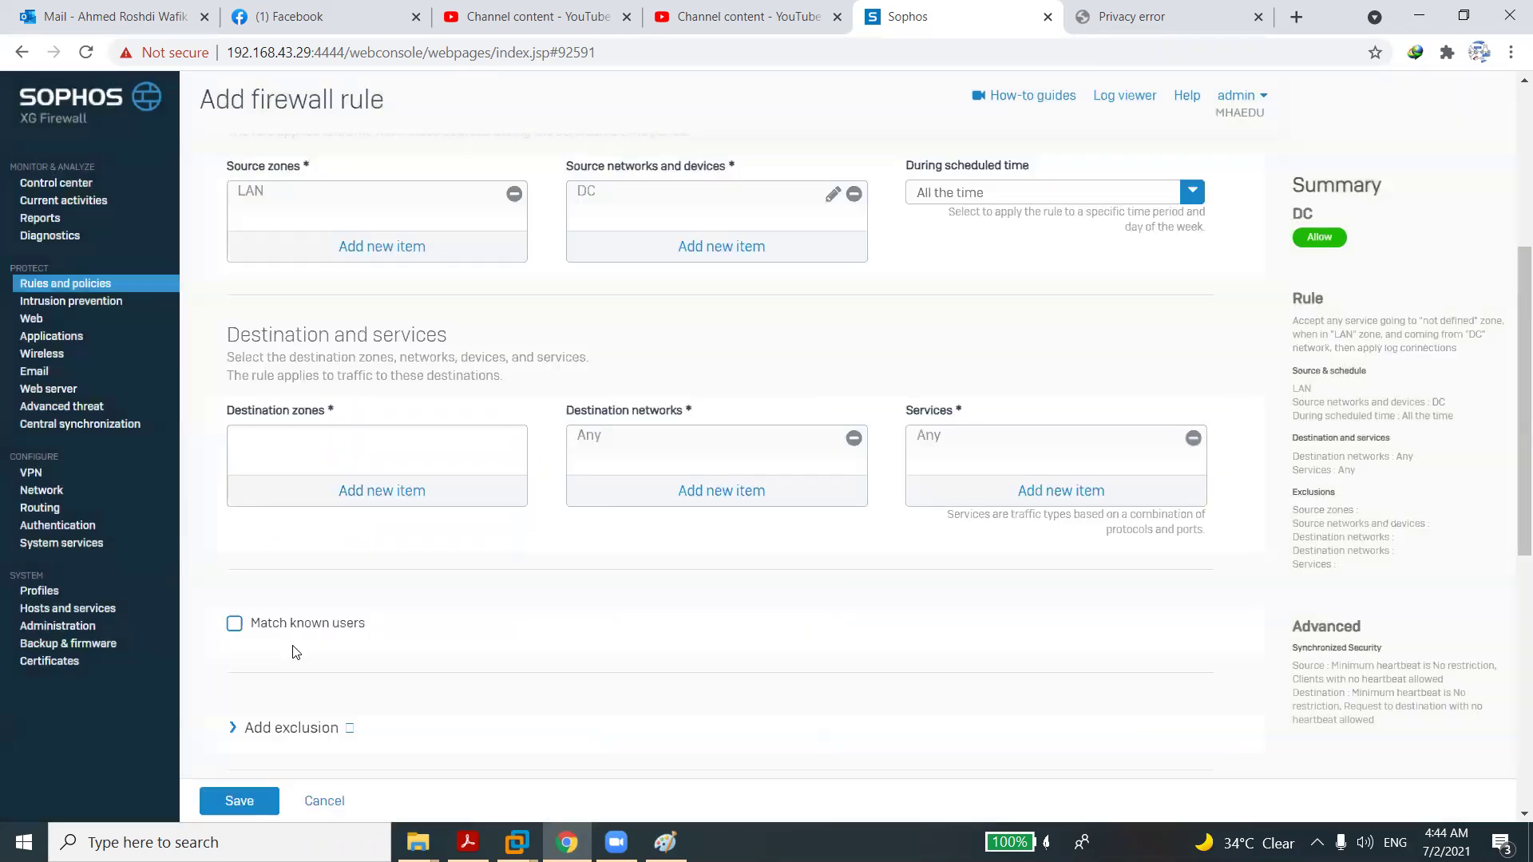
left_click(389, 503)
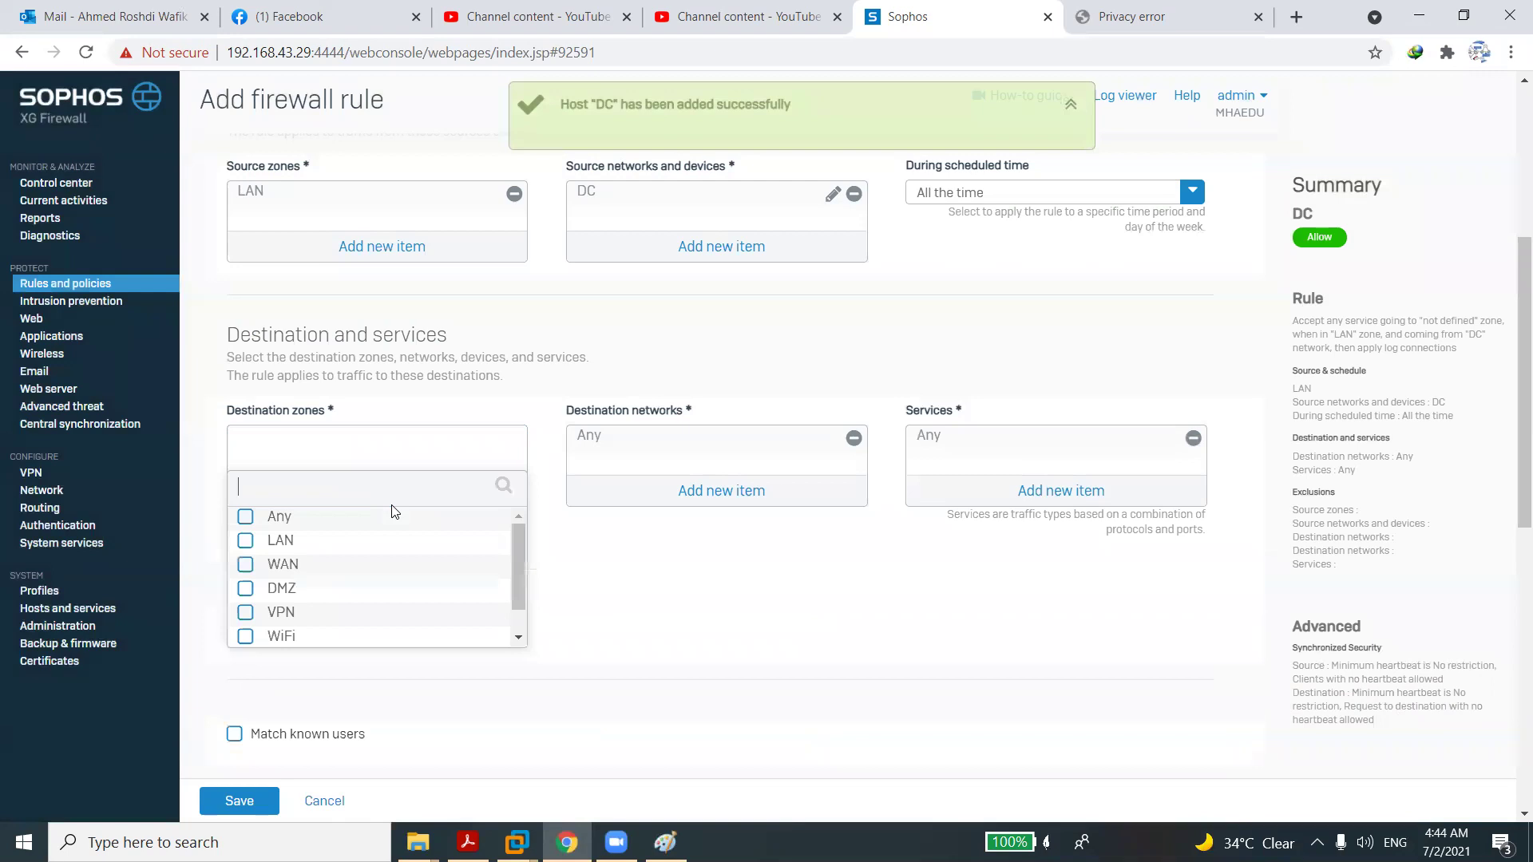
left_click(246, 565)
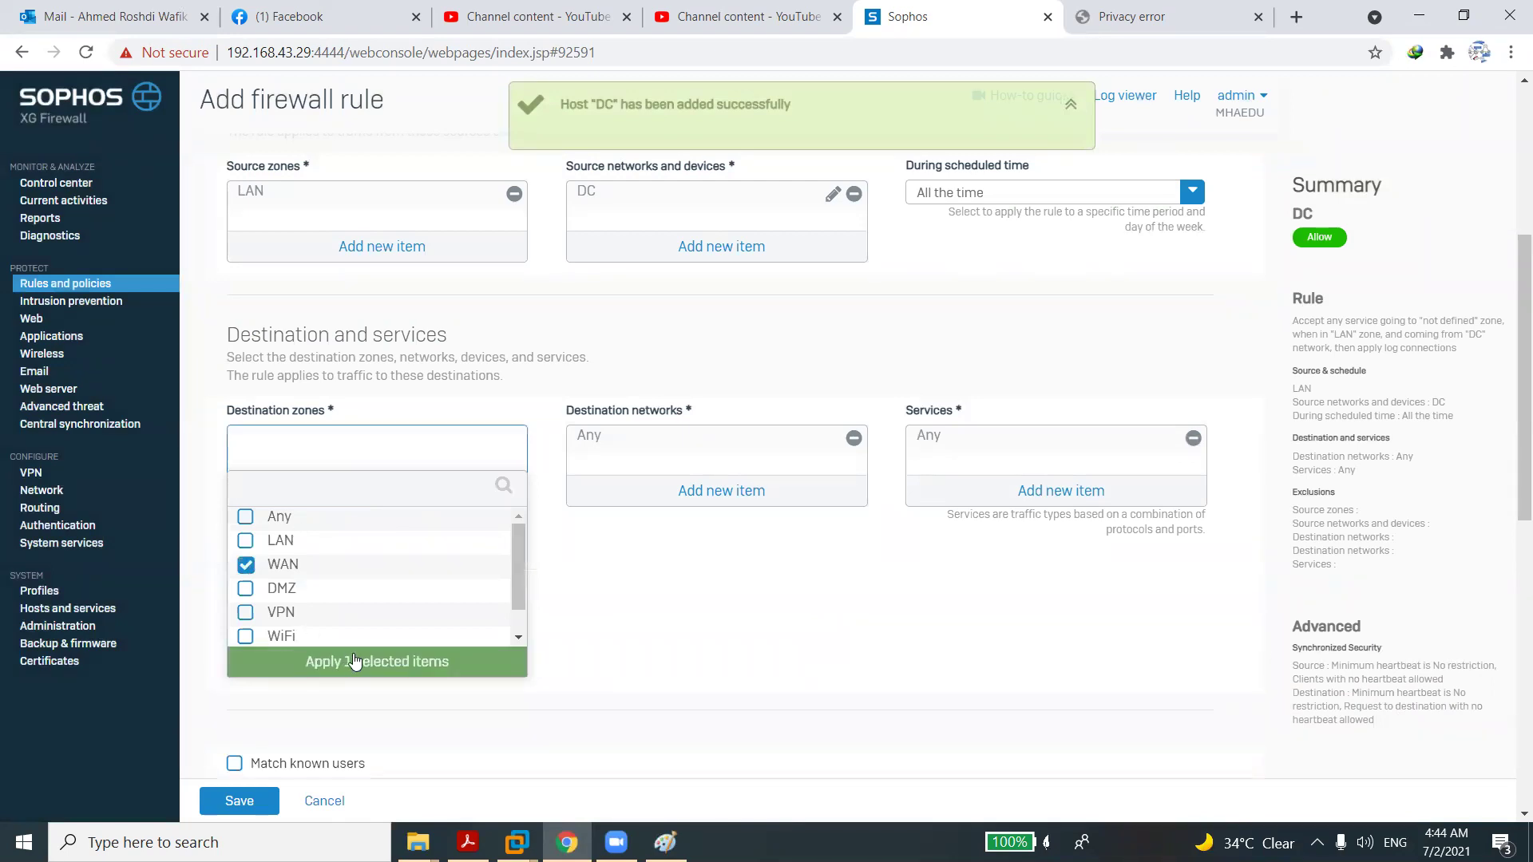
left_click(355, 660)
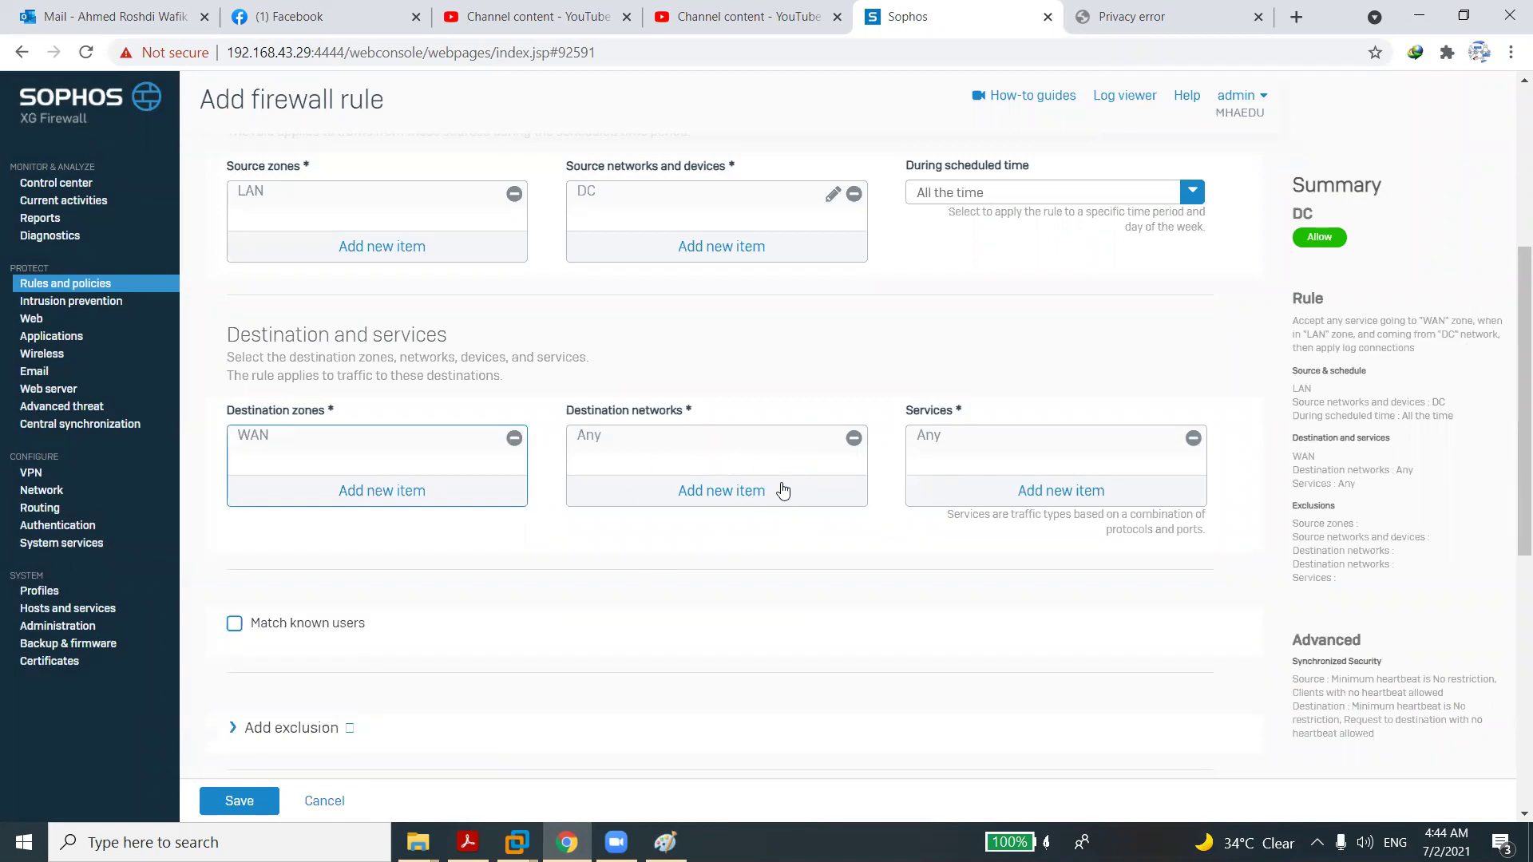
Replace Any with the DNS and NTP services and save the DC rule.
left_click(1194, 439)
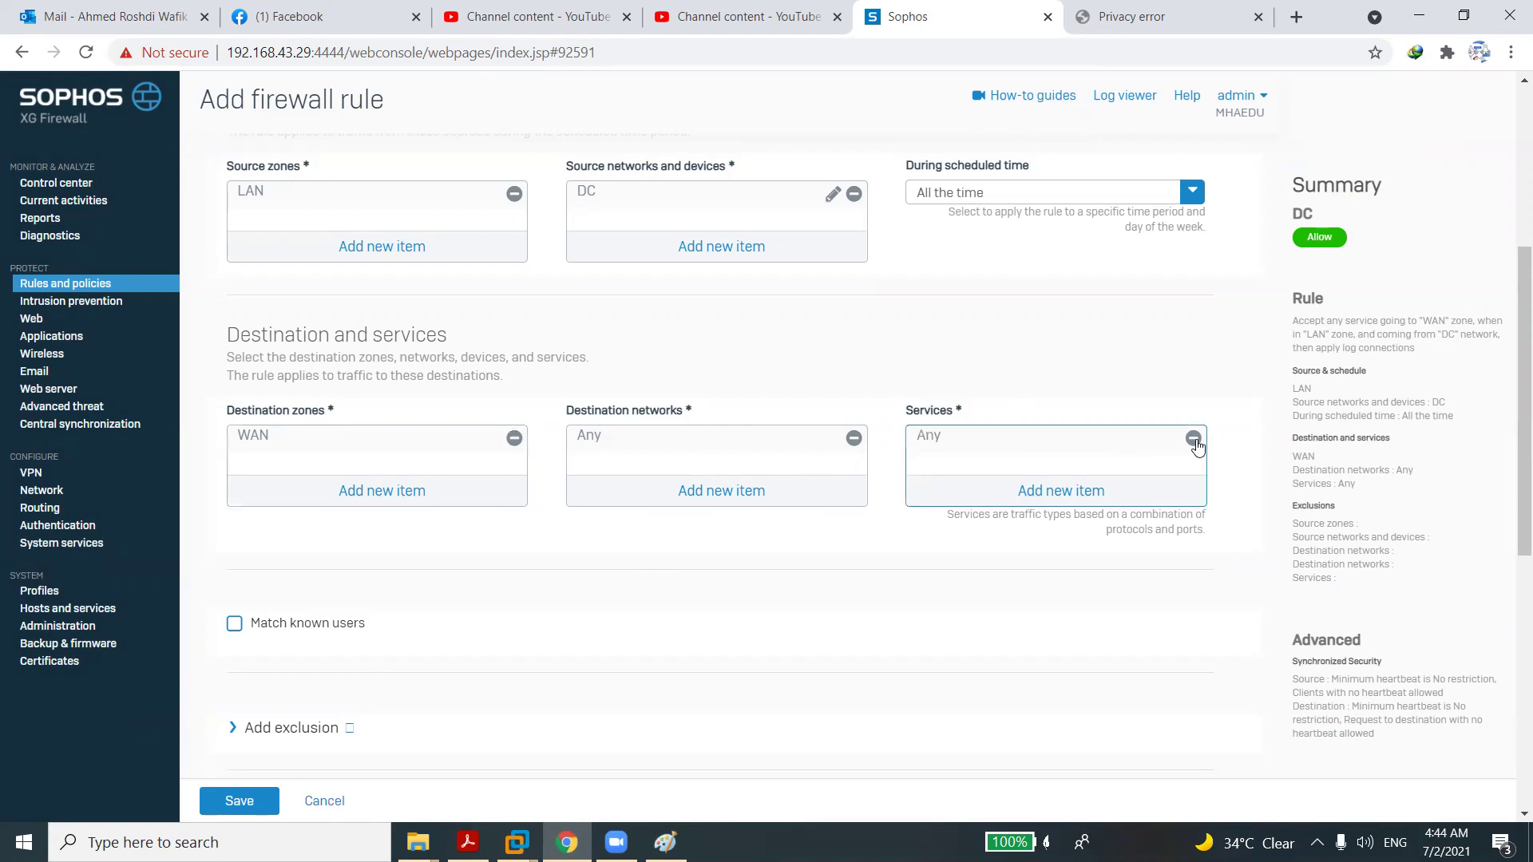
left_click(1078, 498)
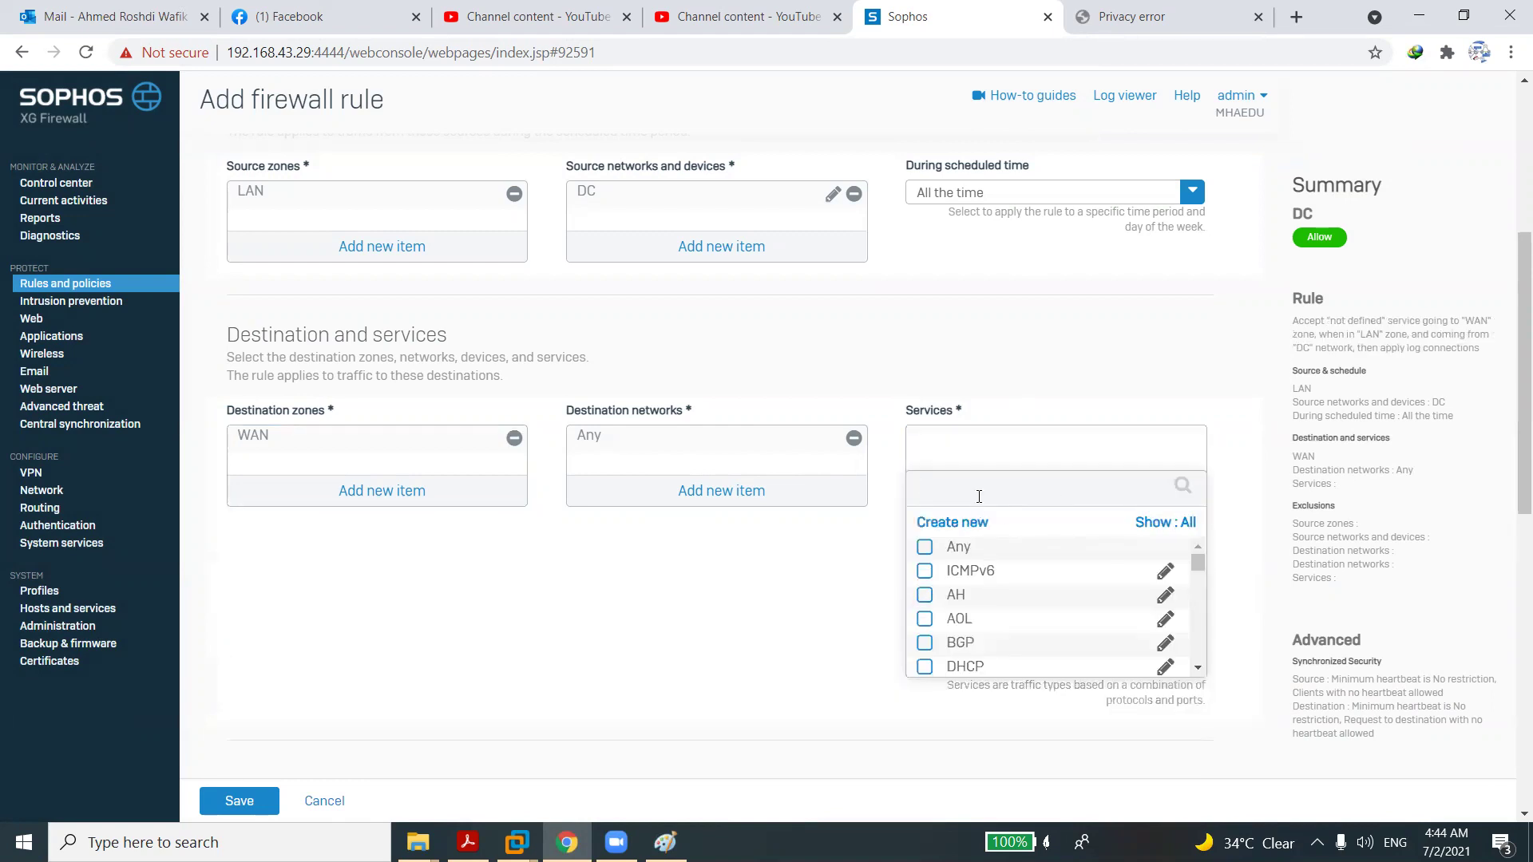
left_click(925, 572)
left_click(1001, 611)
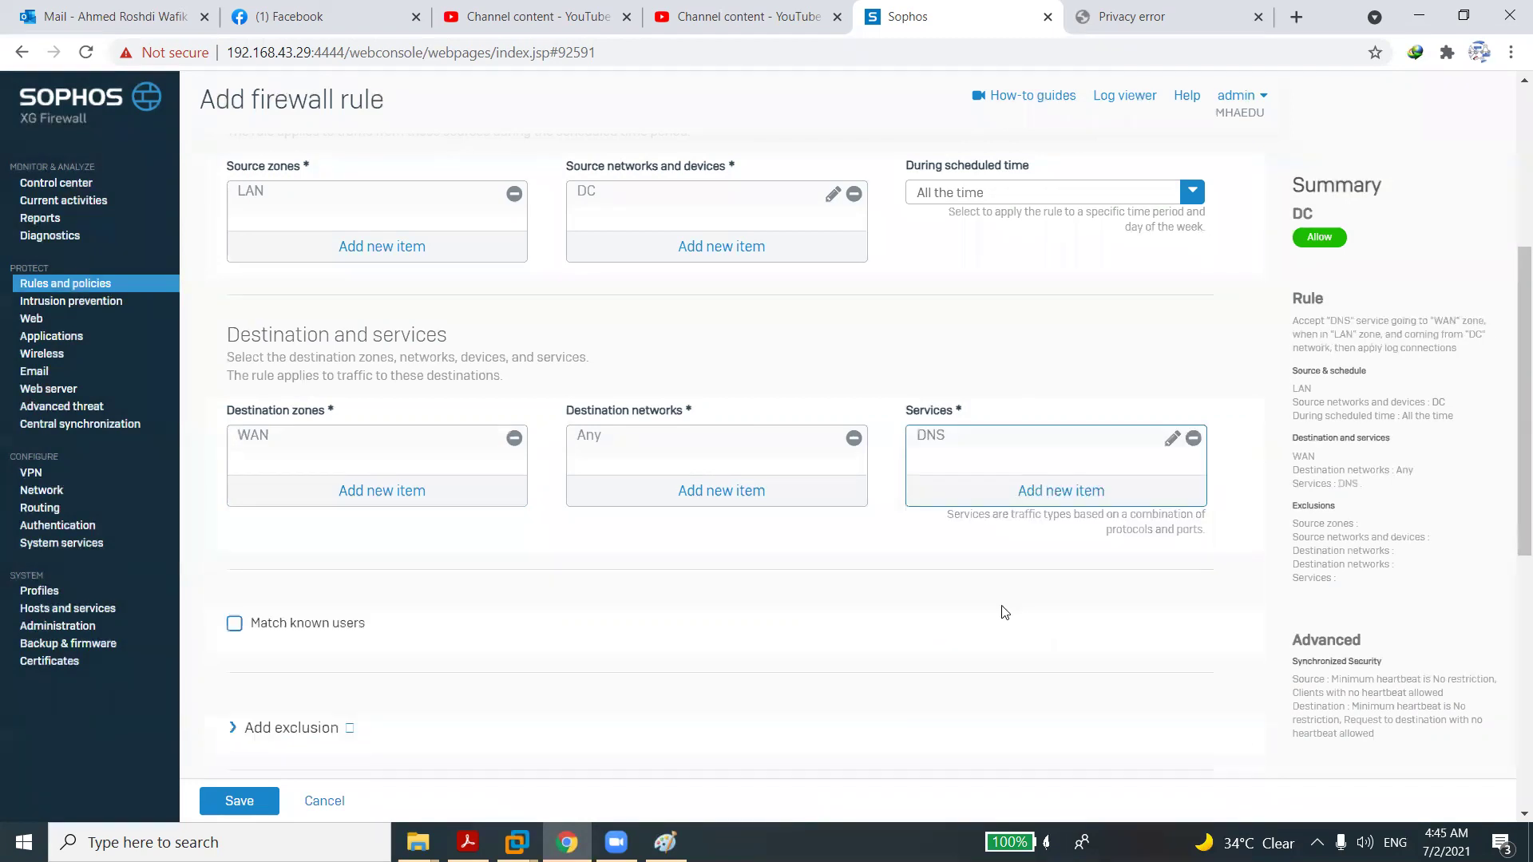
left_click(1052, 493)
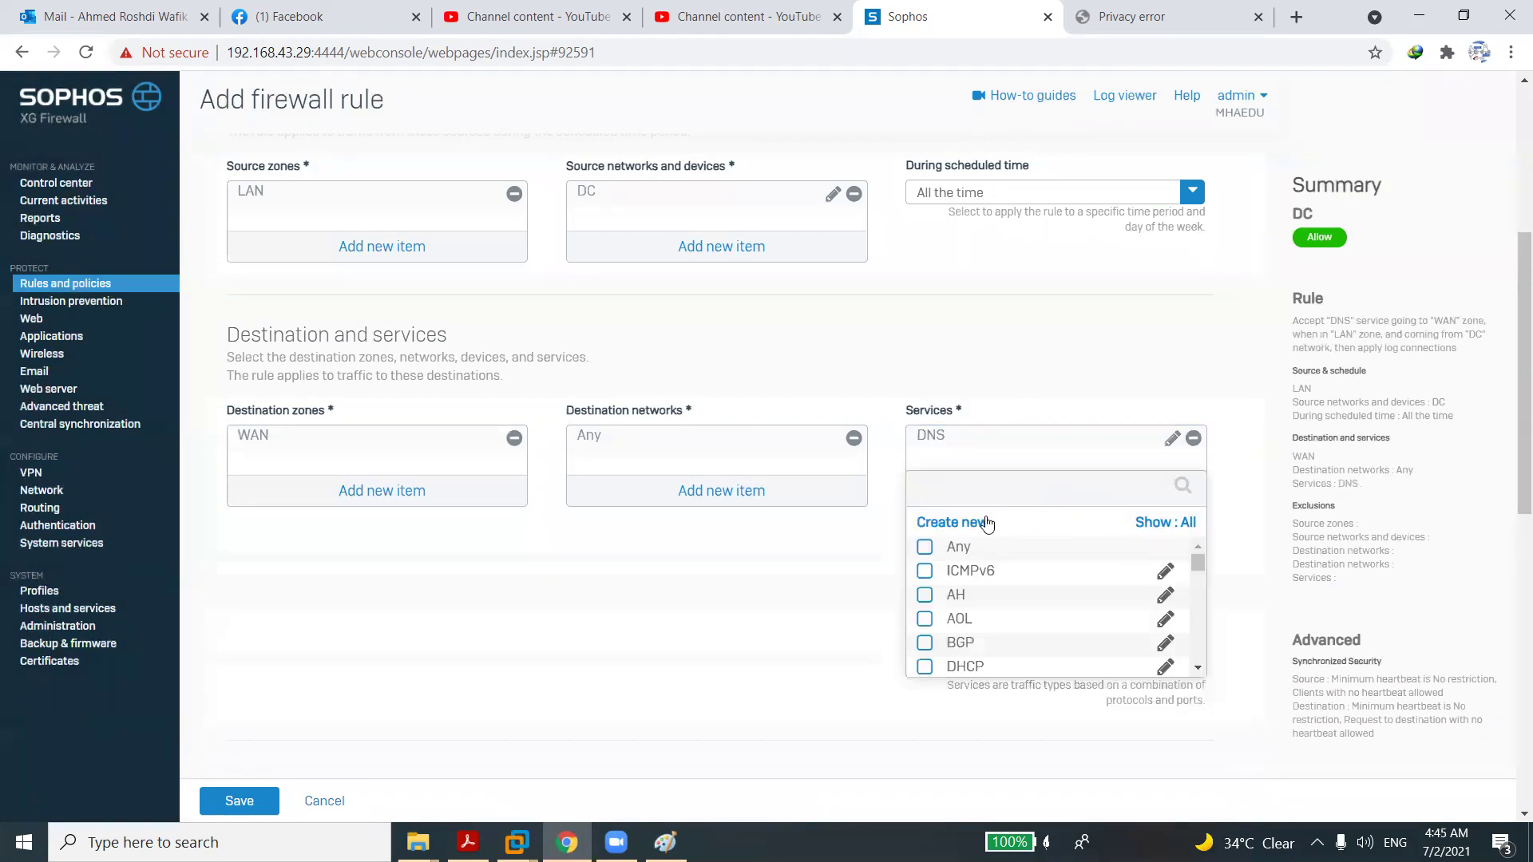
left_click(926, 570)
left_click(962, 604)
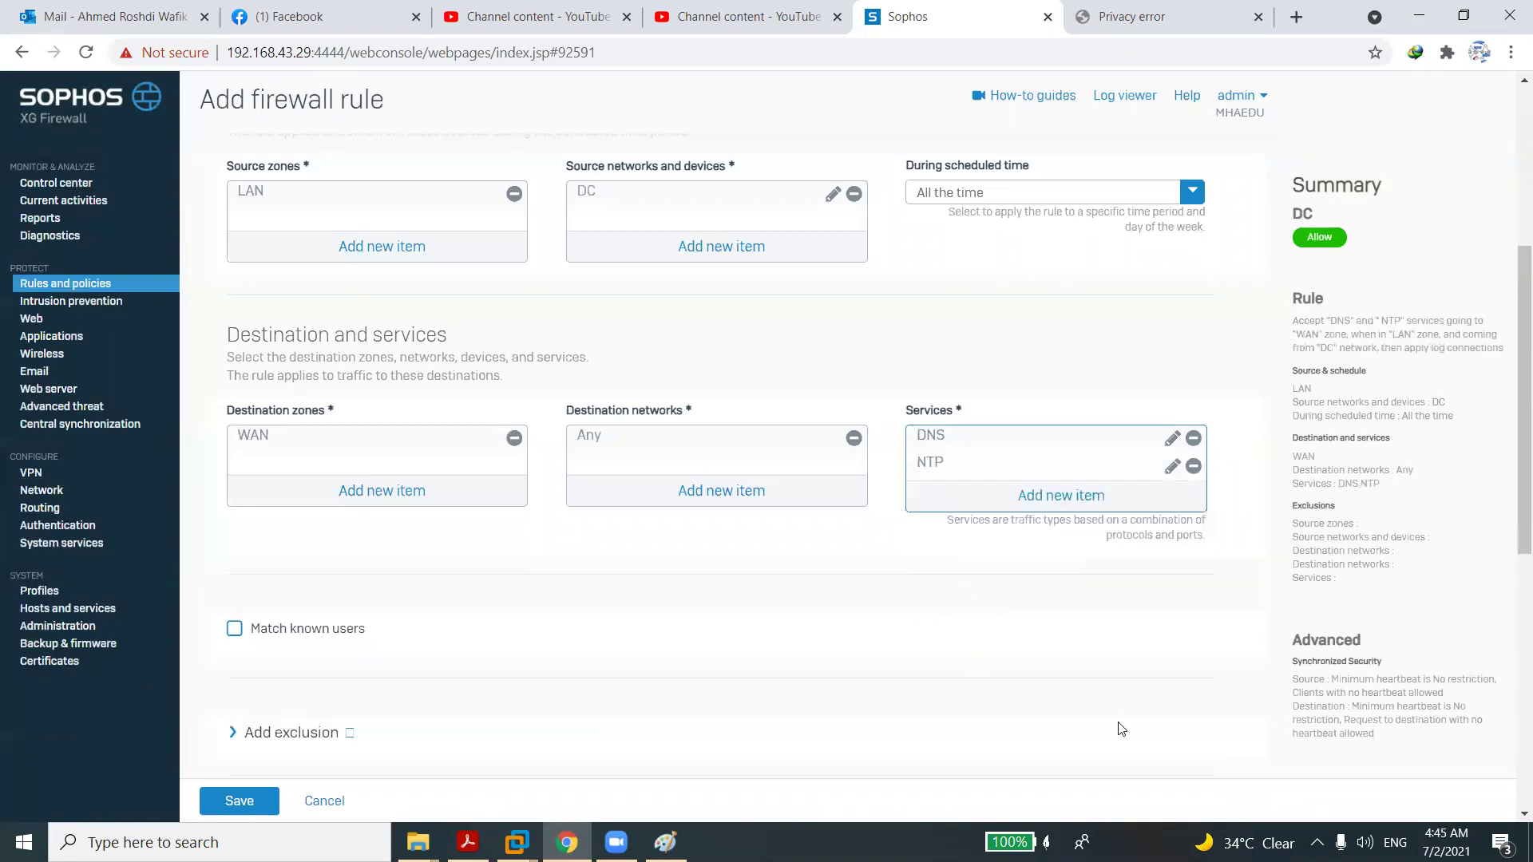
scroll(1509, 773, "down", 10)
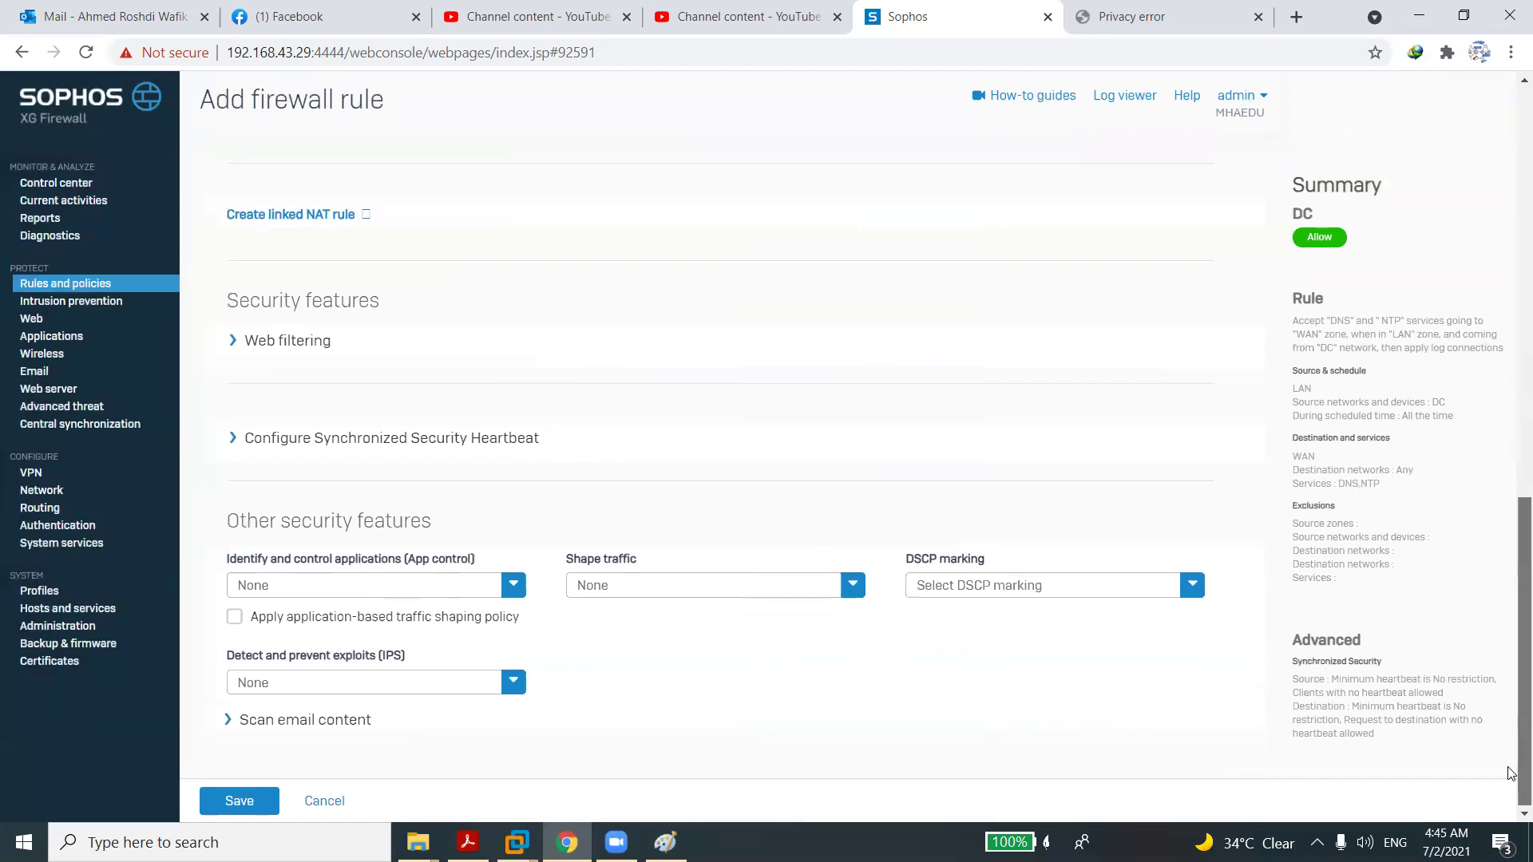
left_click(254, 803)
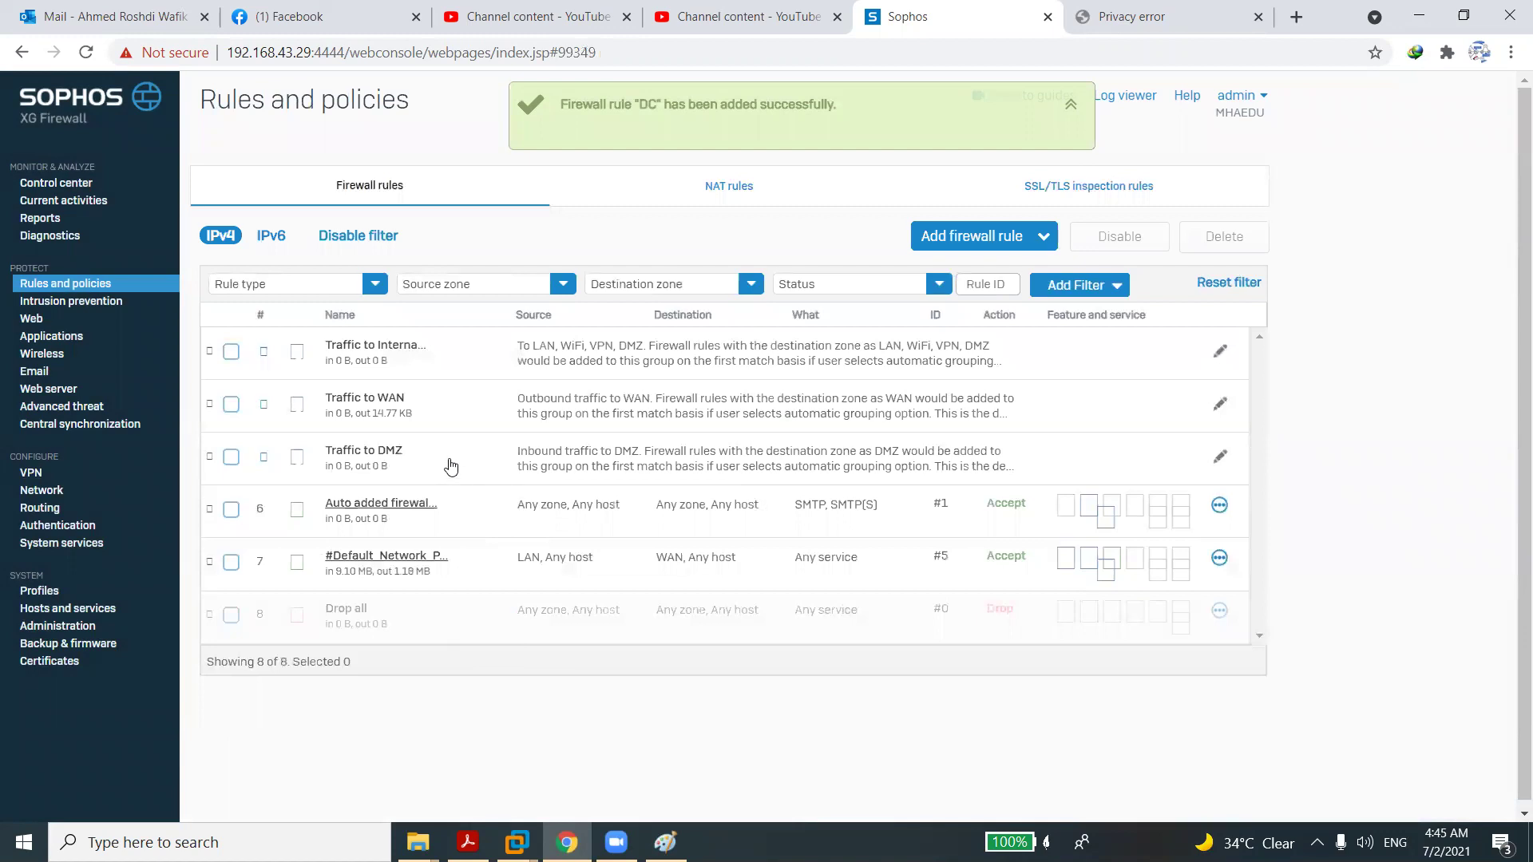
Open the DC rule under Traffic to WAN and remove Any from its destination networks.
left_click(378, 401)
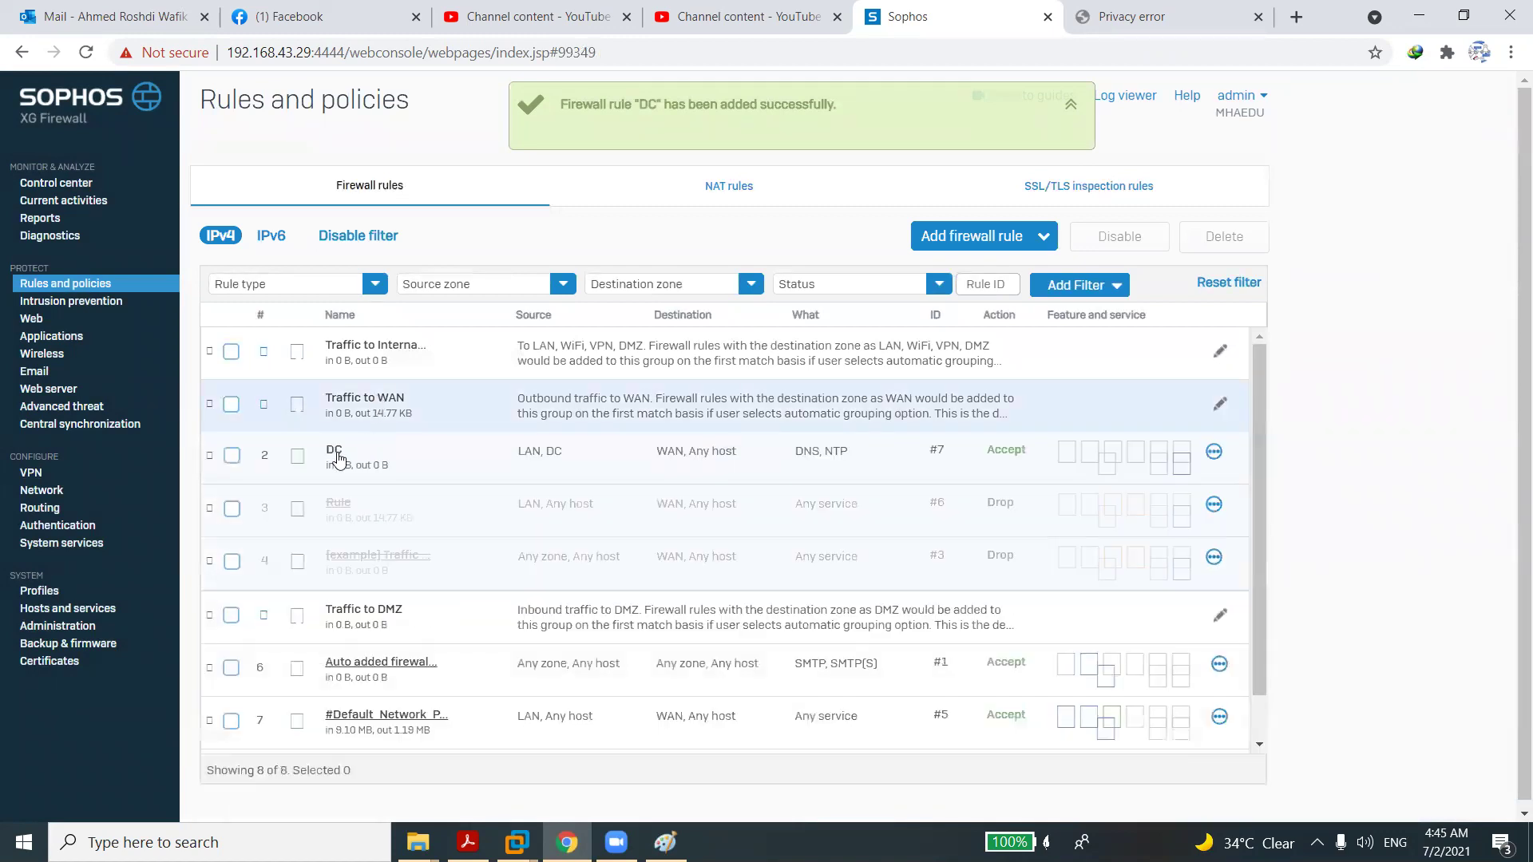
left_click(334, 452)
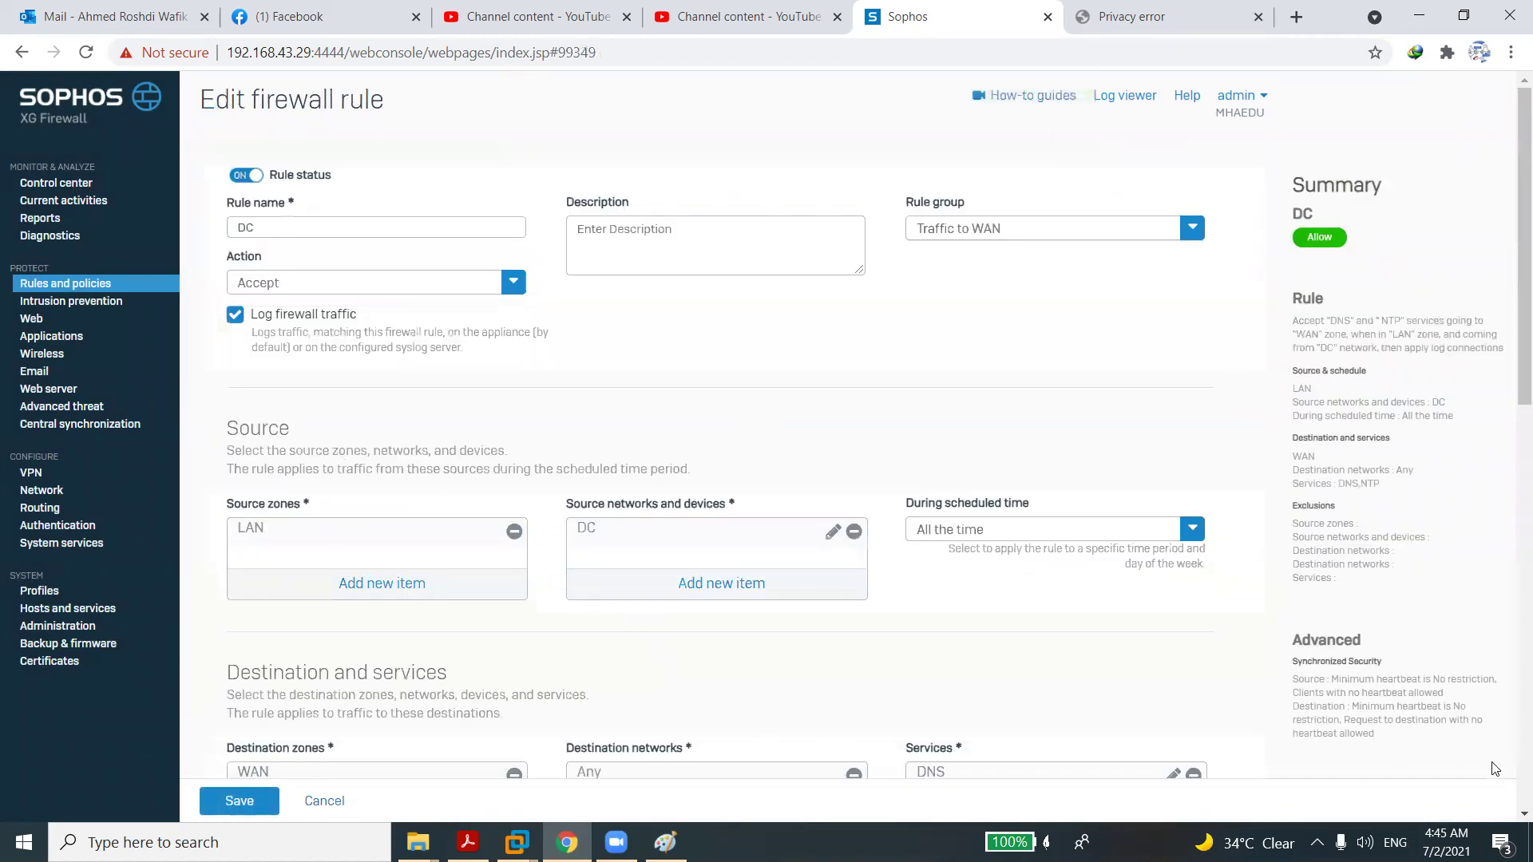
scroll(1511, 764, "down", 8)
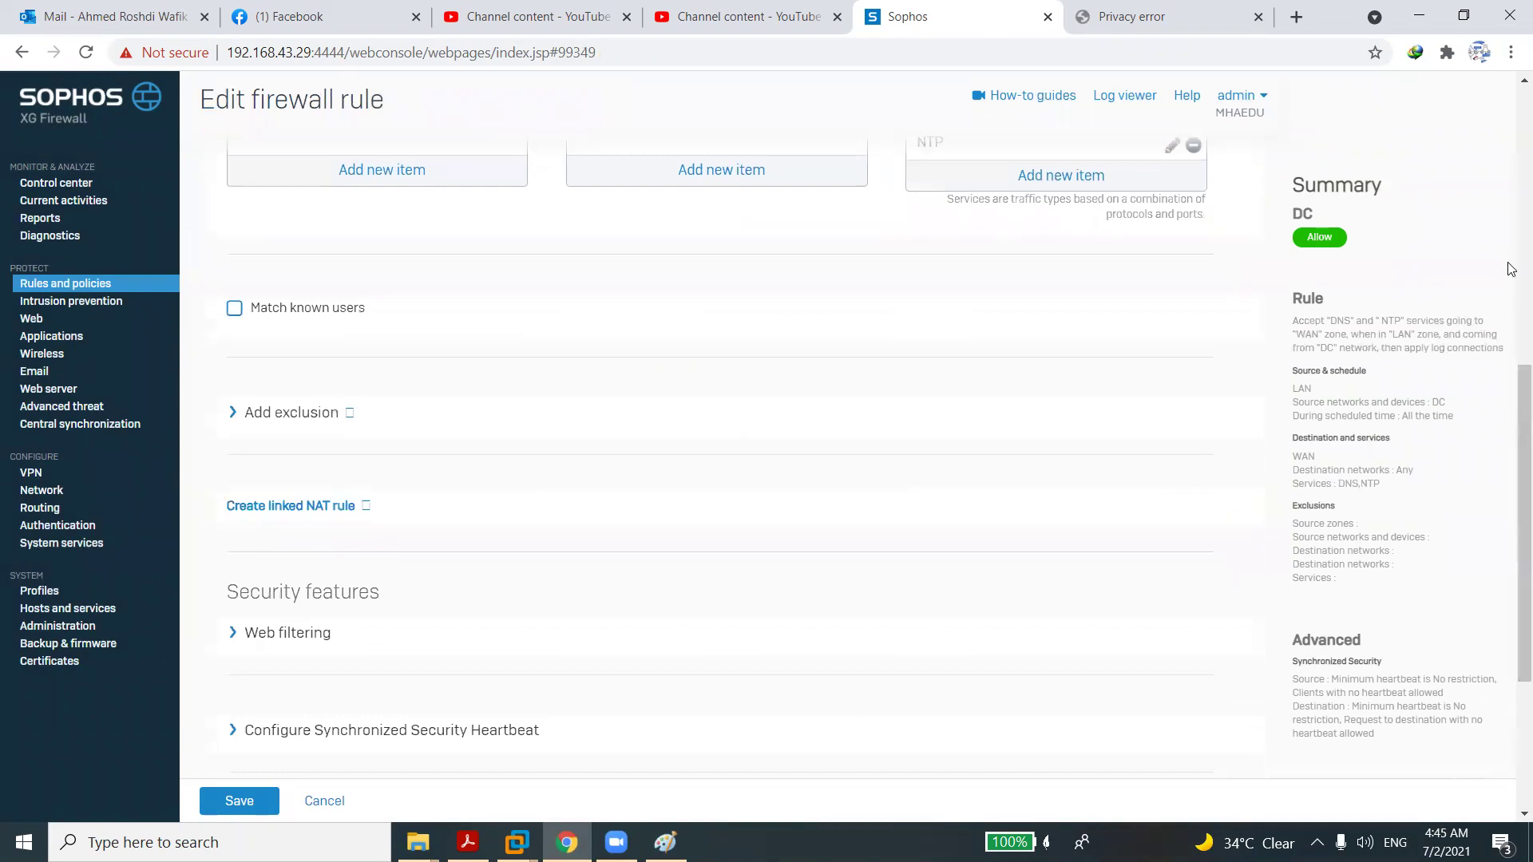
scroll(1511, 269, "up", 8)
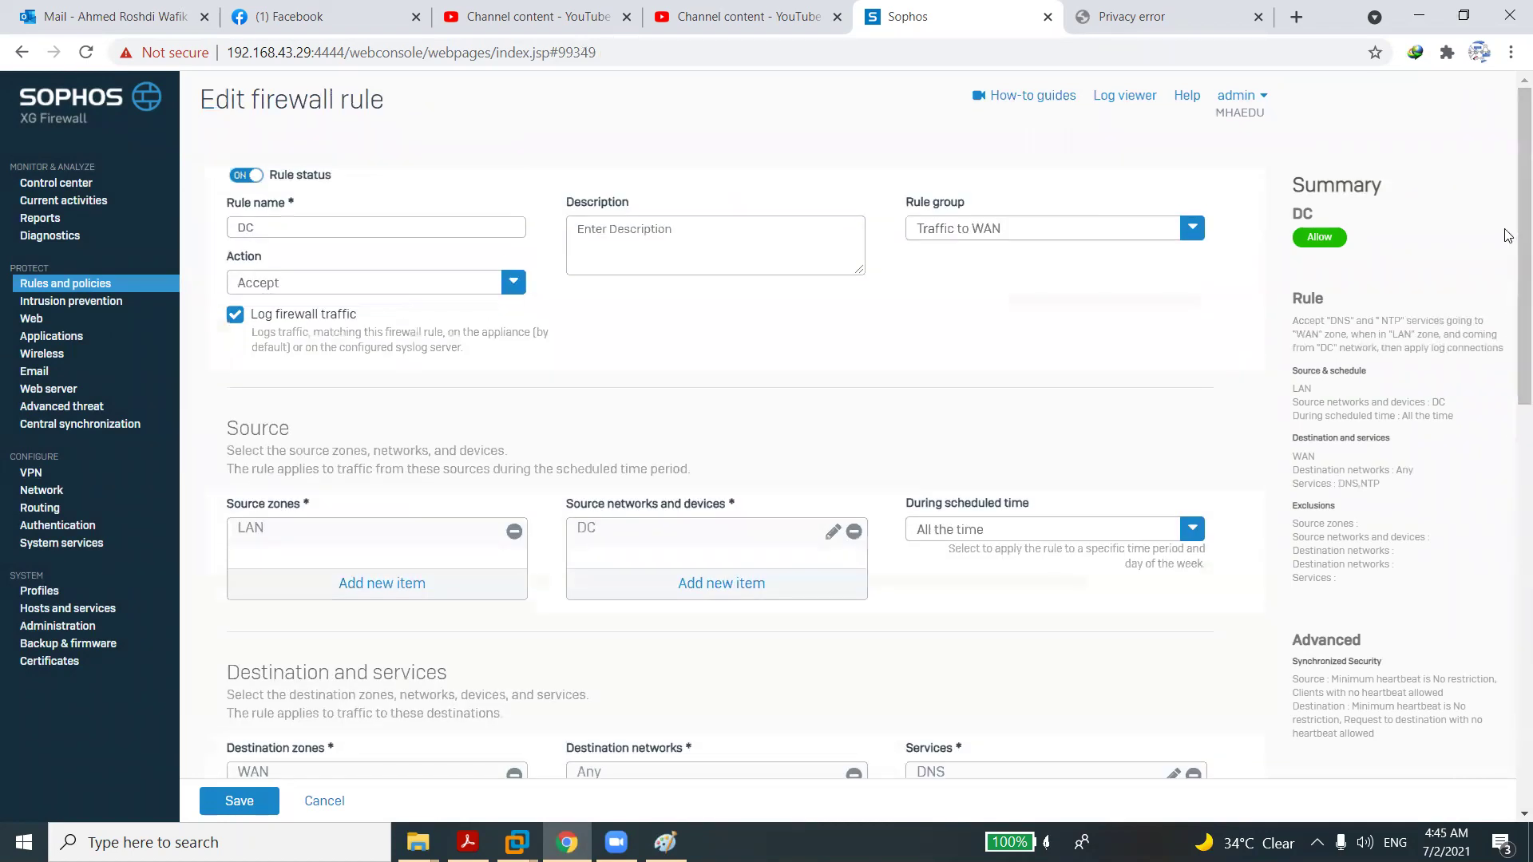
left_click_drag(1511, 265, 1511, 411)
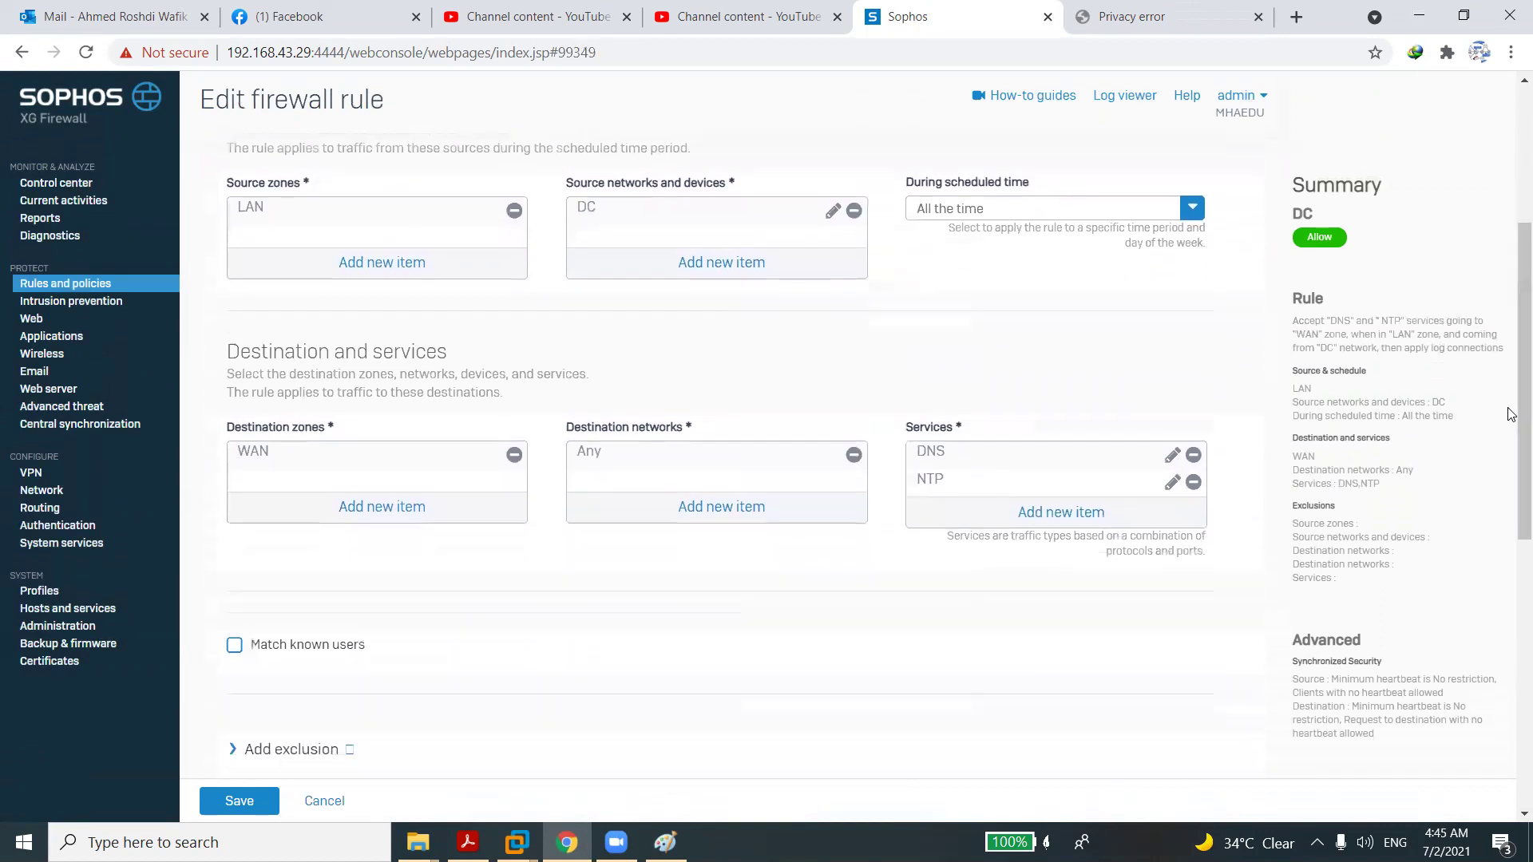
left_click(854, 455)
left_click(741, 508)
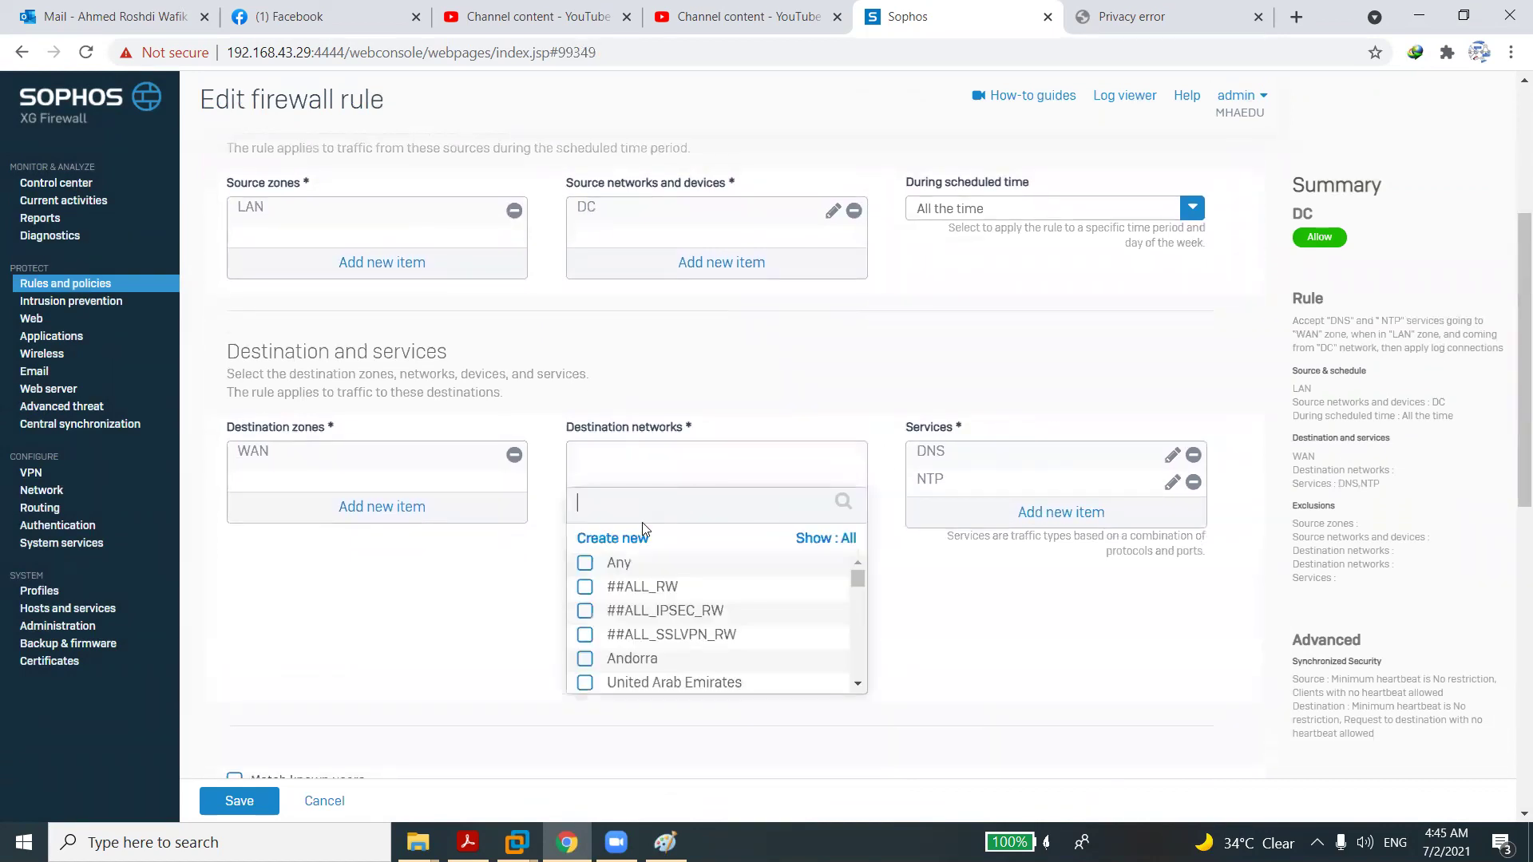
Create IP host DNS at 192.168.1.1 as the rule's destination network.
left_click(628, 538)
left_click(614, 578)
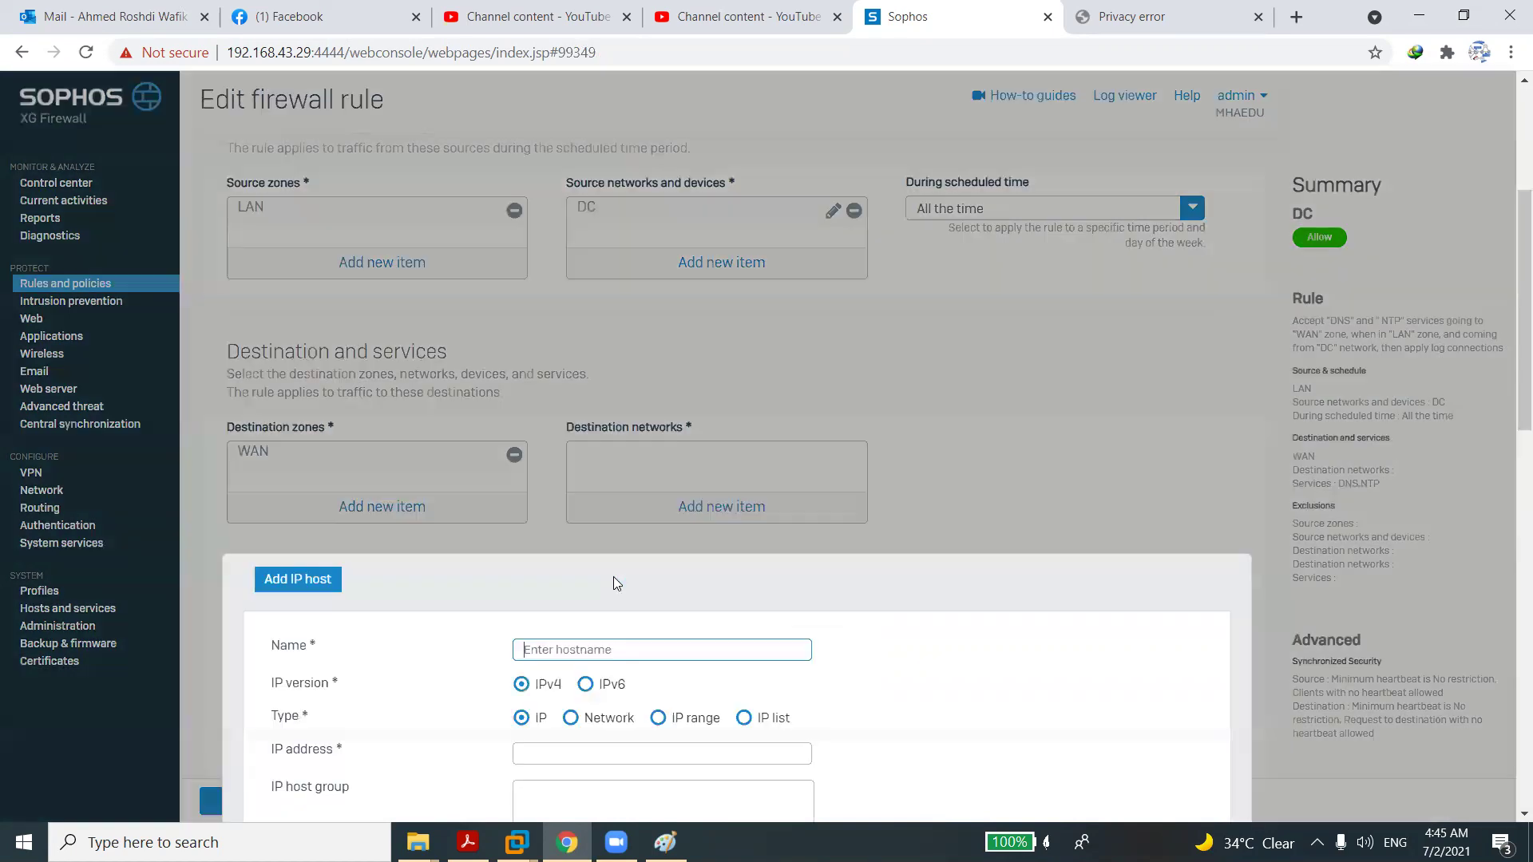
type("DNS")
left_click(549, 752)
type("19")
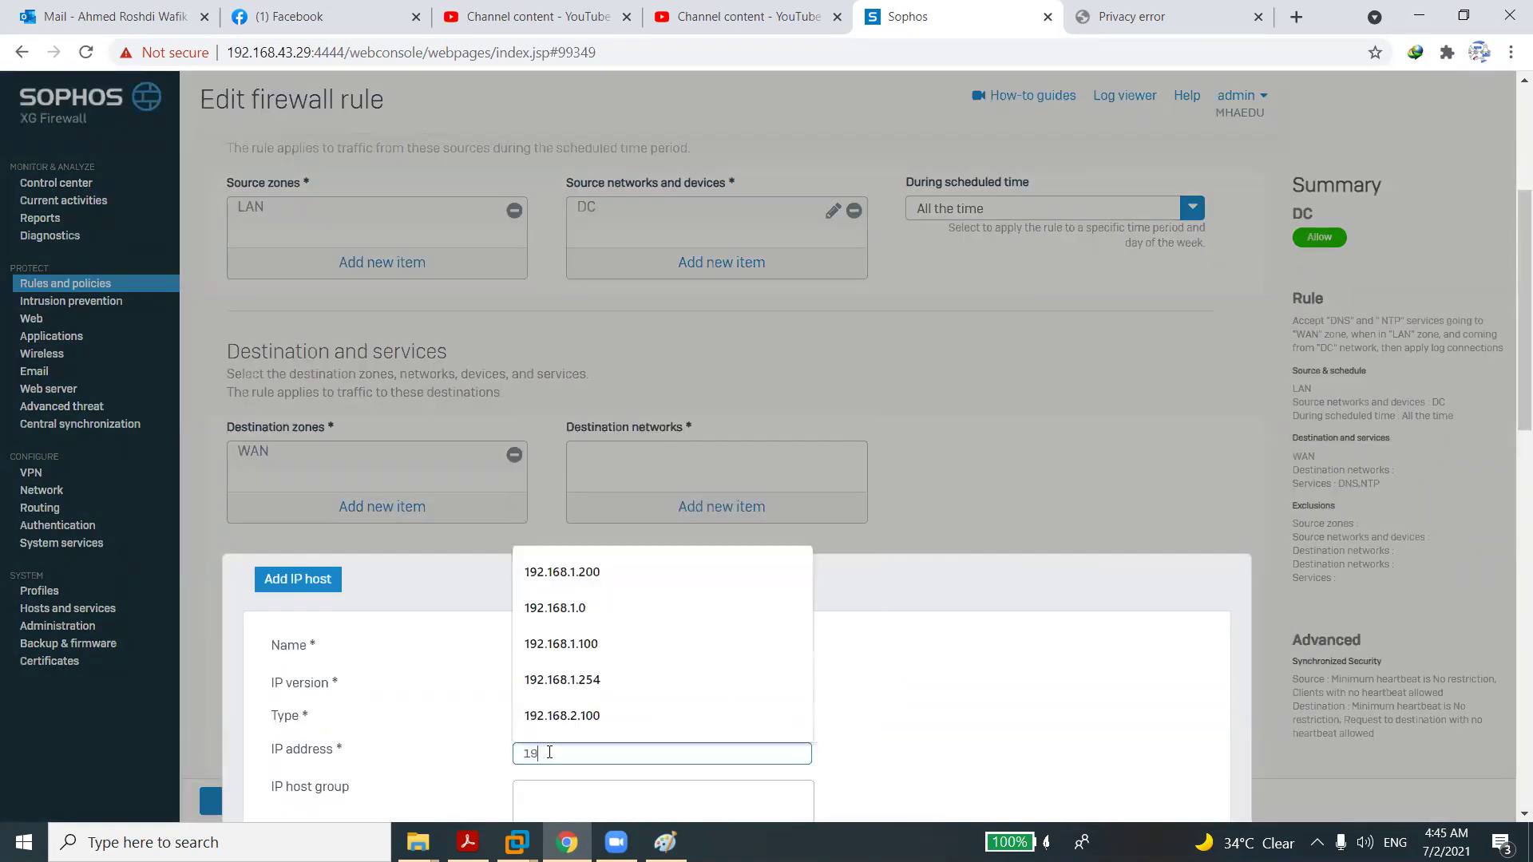
type("2.168.1.1")
left_click_drag(1507, 768, 1509, 775)
scroll(868, 413, "down", 1)
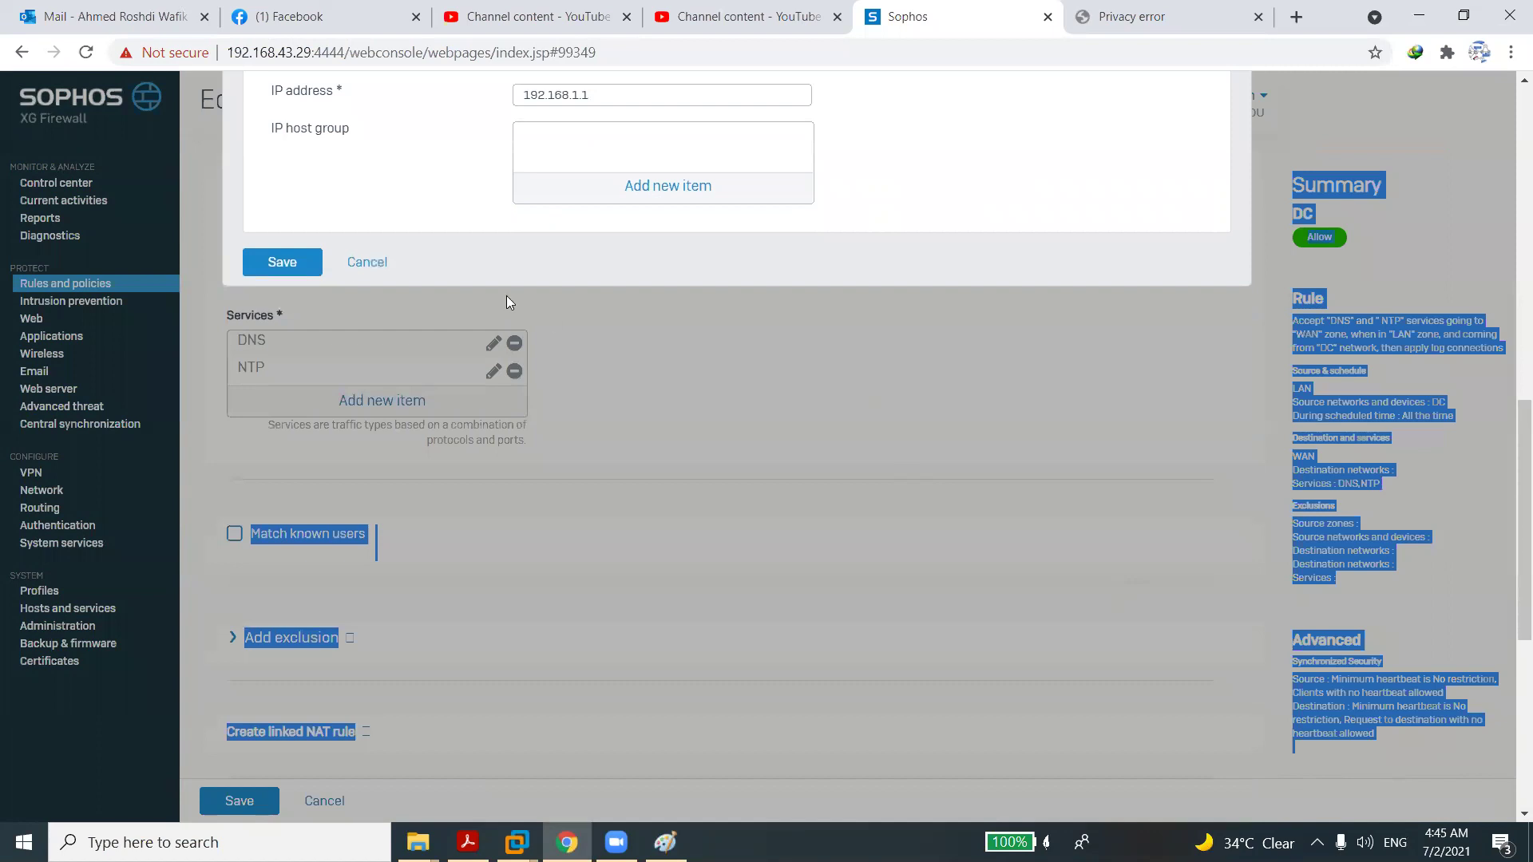
left_click(285, 261)
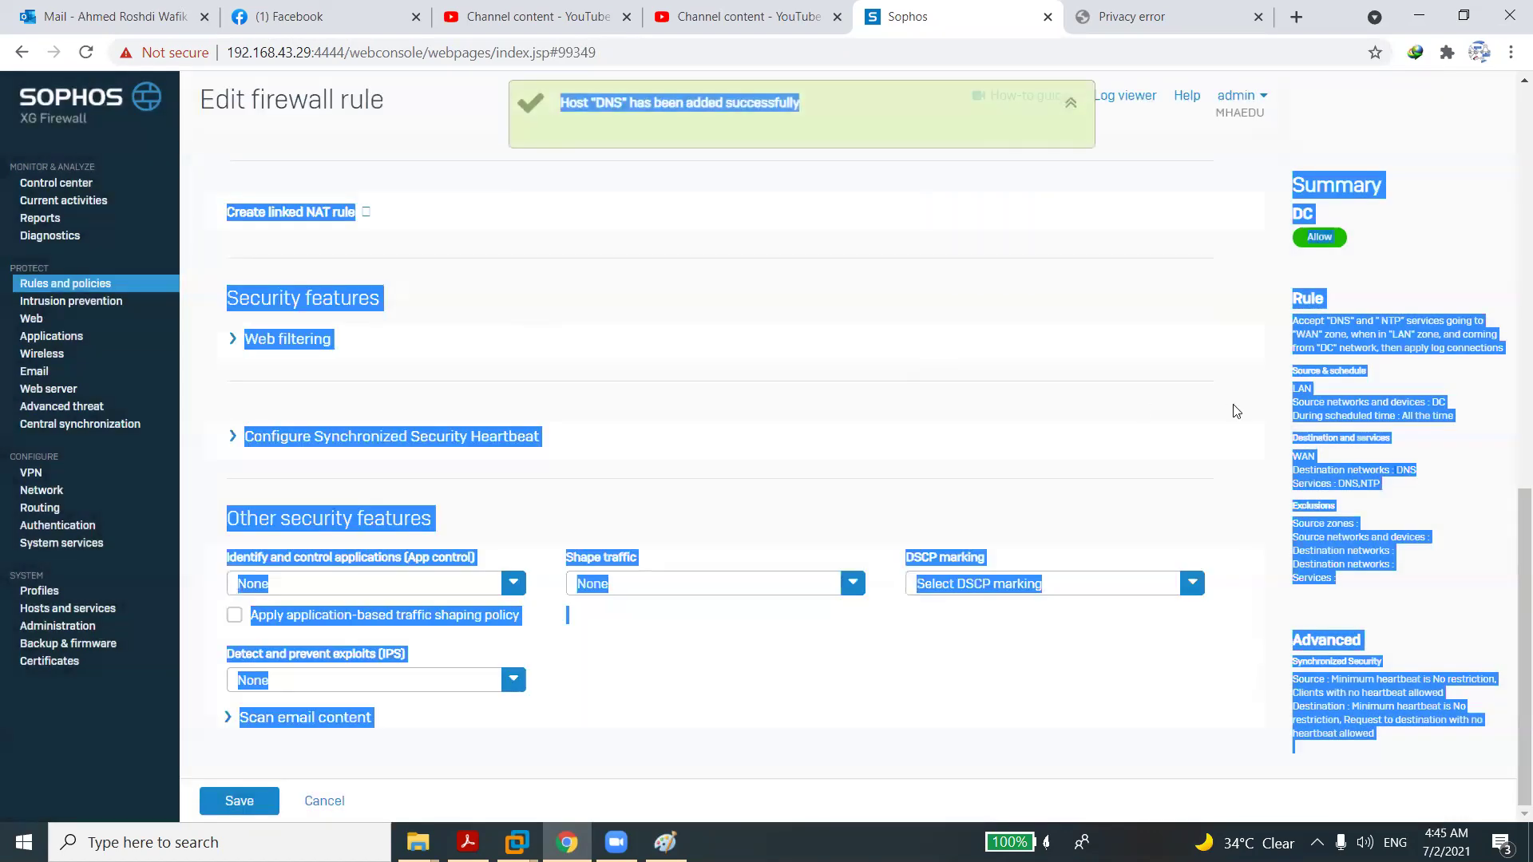
scroll(1038, 432, "up", 10)
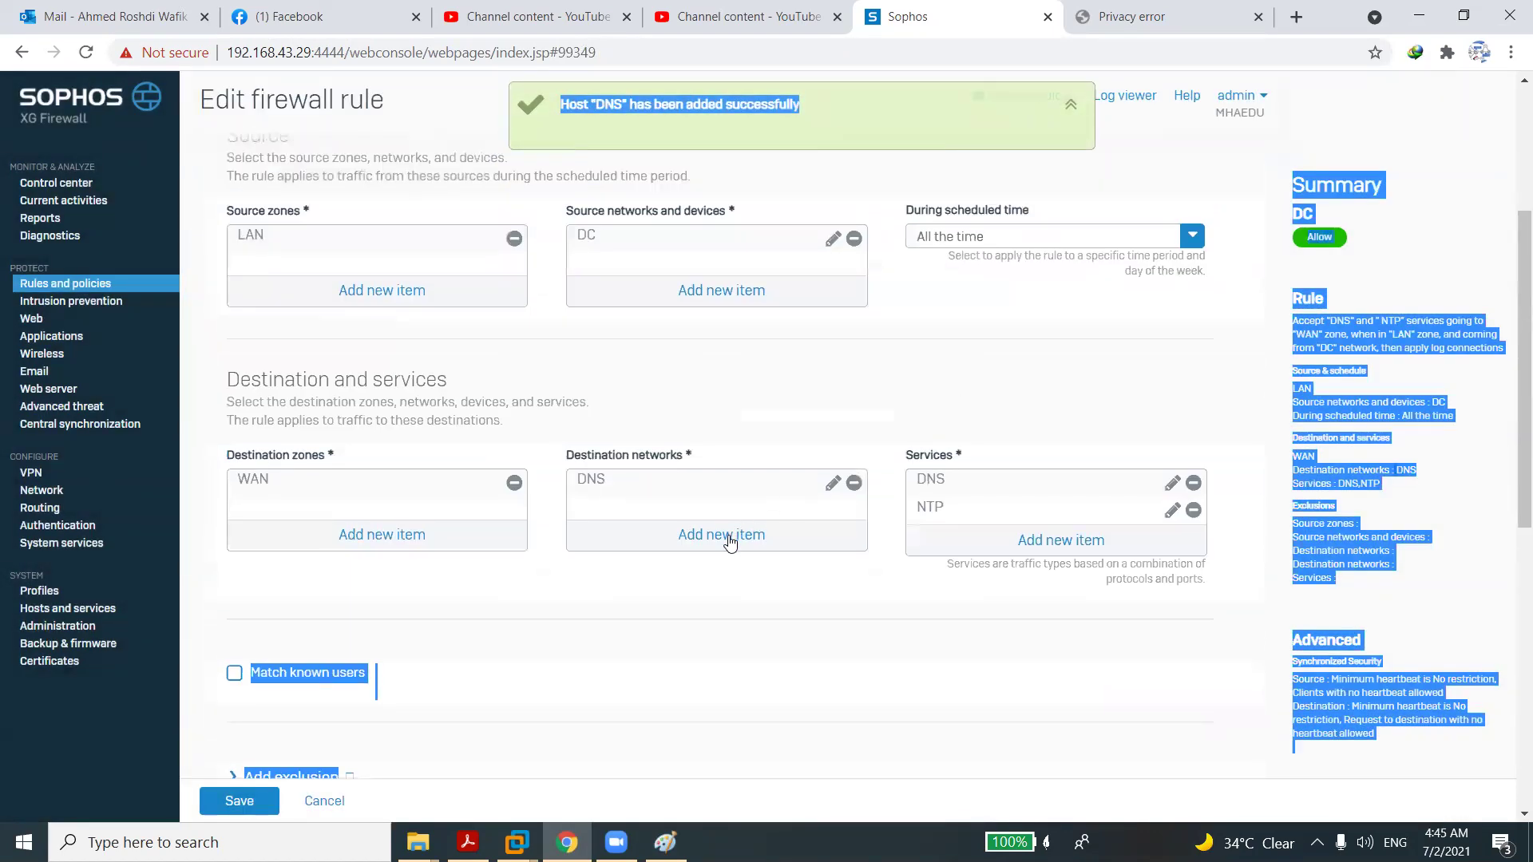
left_click(729, 540)
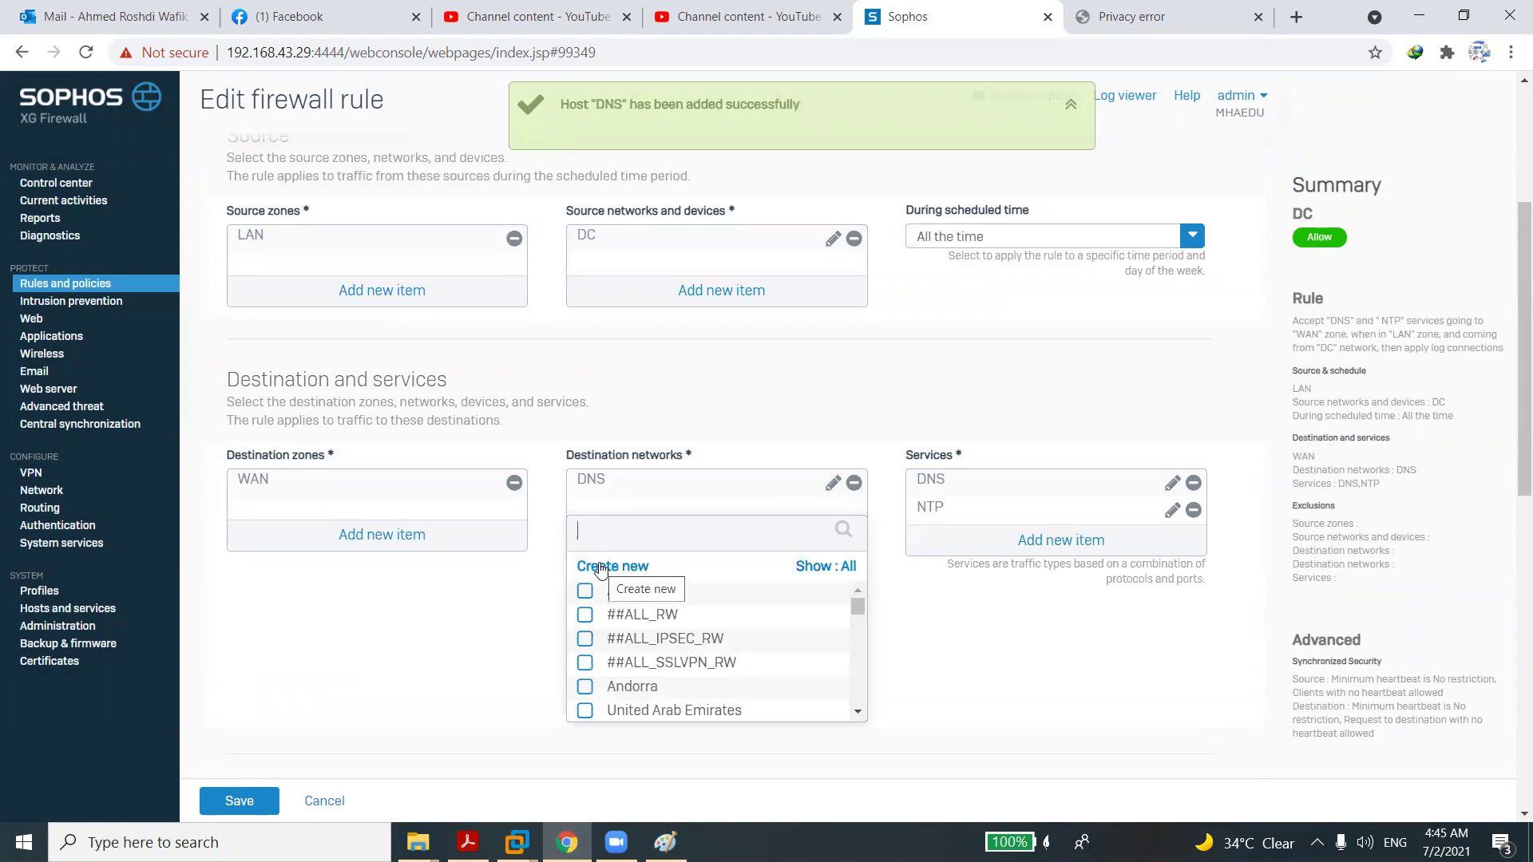
Start a new NTP IP host with address 192, then cancel it unfinished.
left_click(600, 566)
left_click(602, 600)
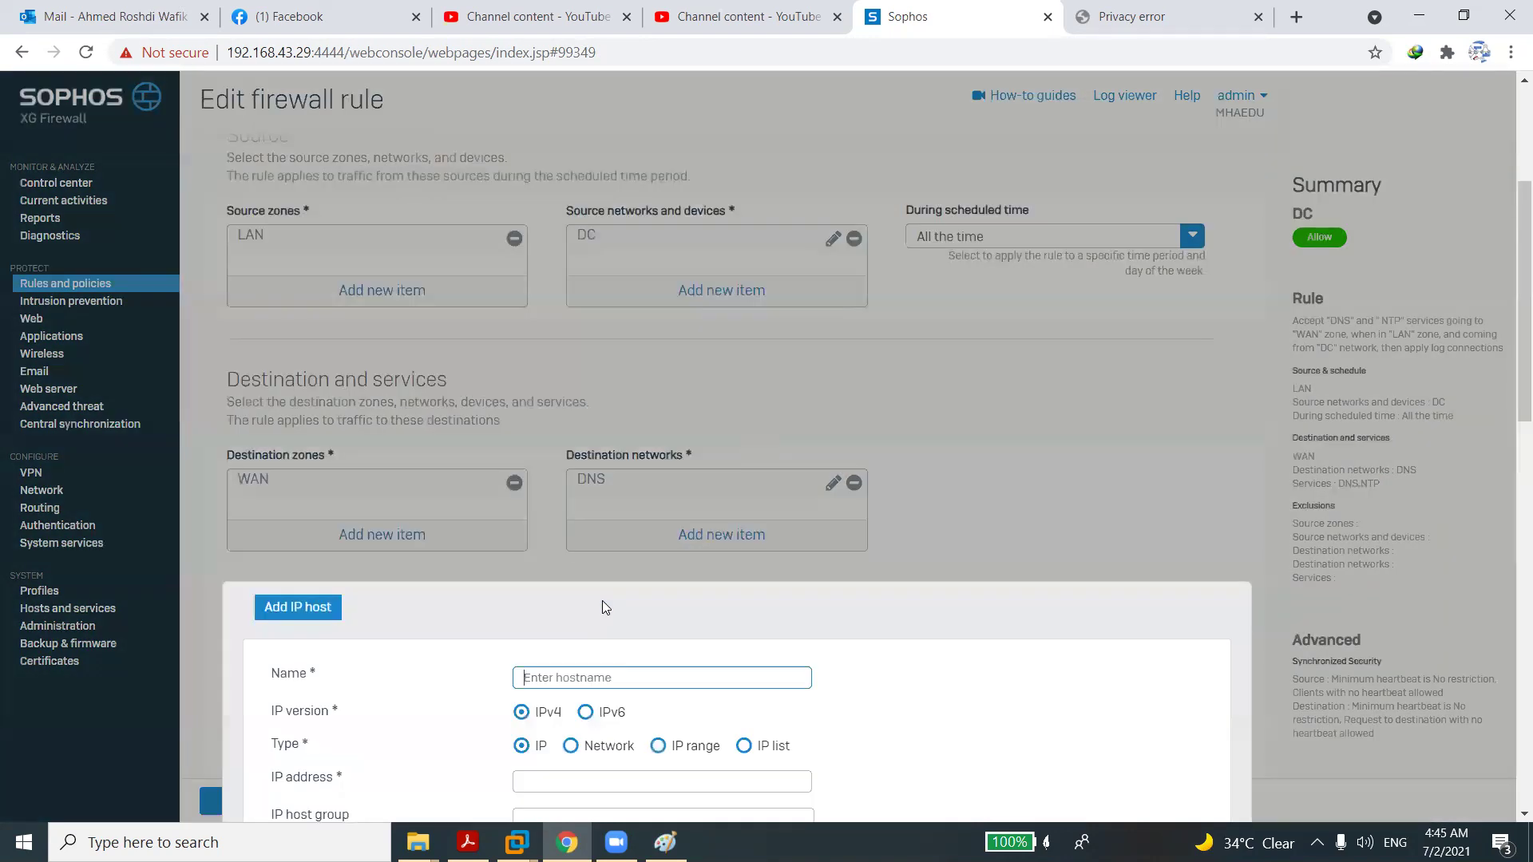
type("NTP")
left_click(572, 780)
type("192.168")
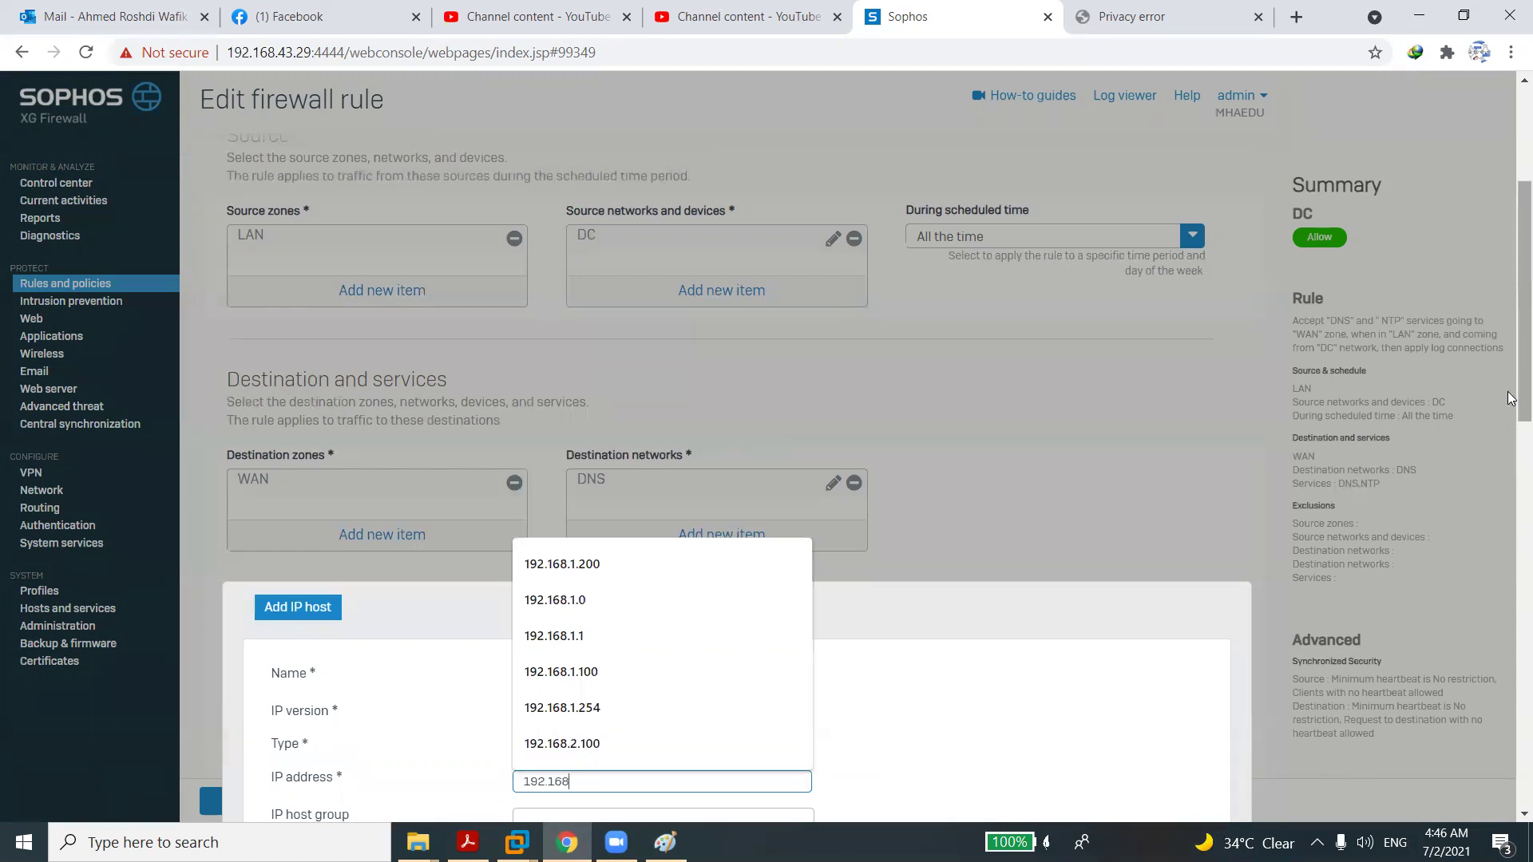
left_click_drag(1511, 397, 1511, 485)
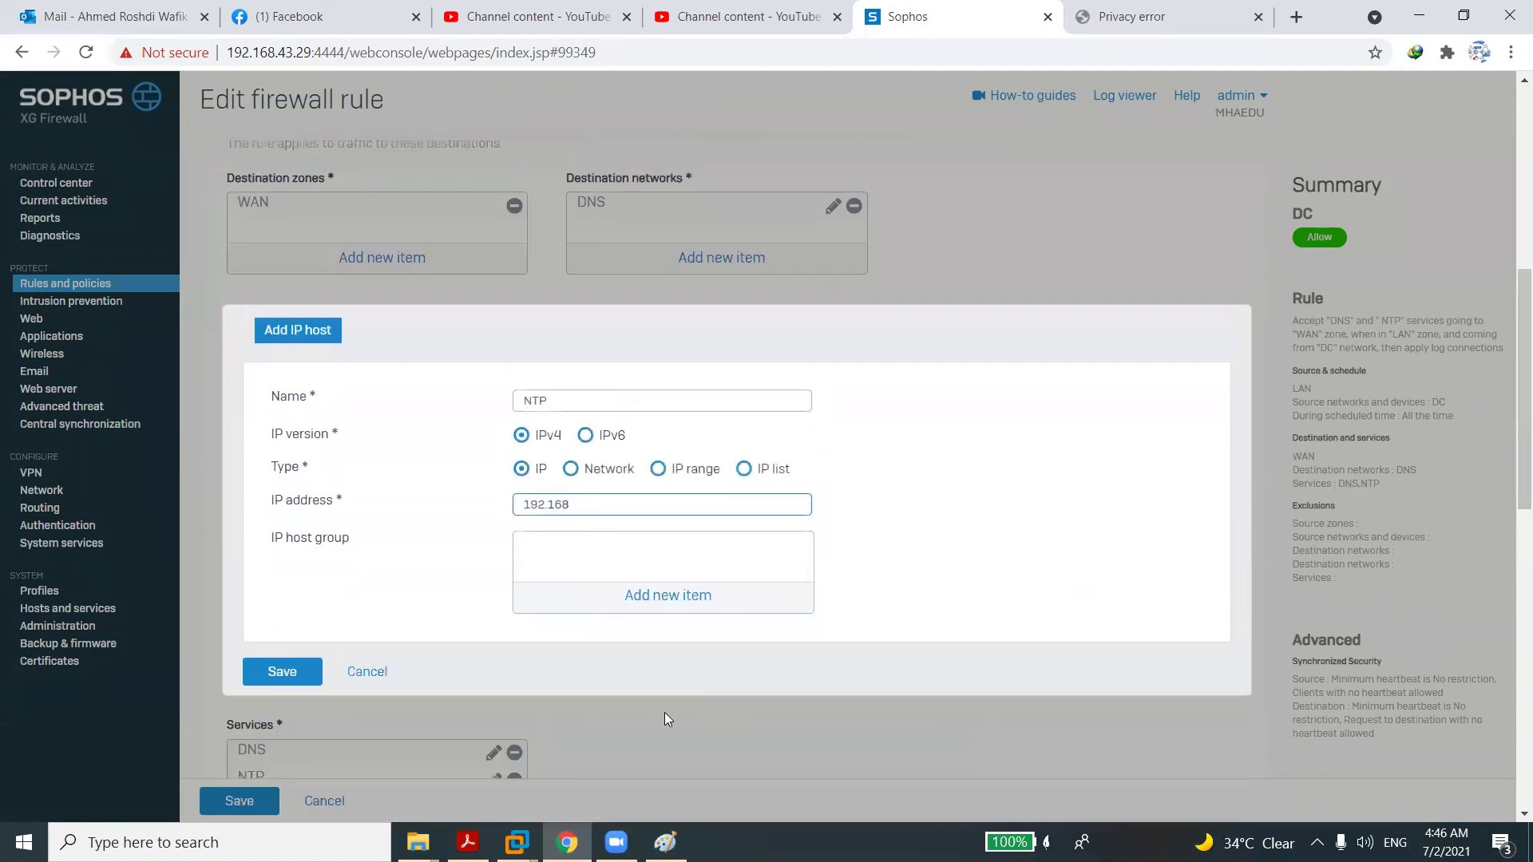
left_click(370, 672)
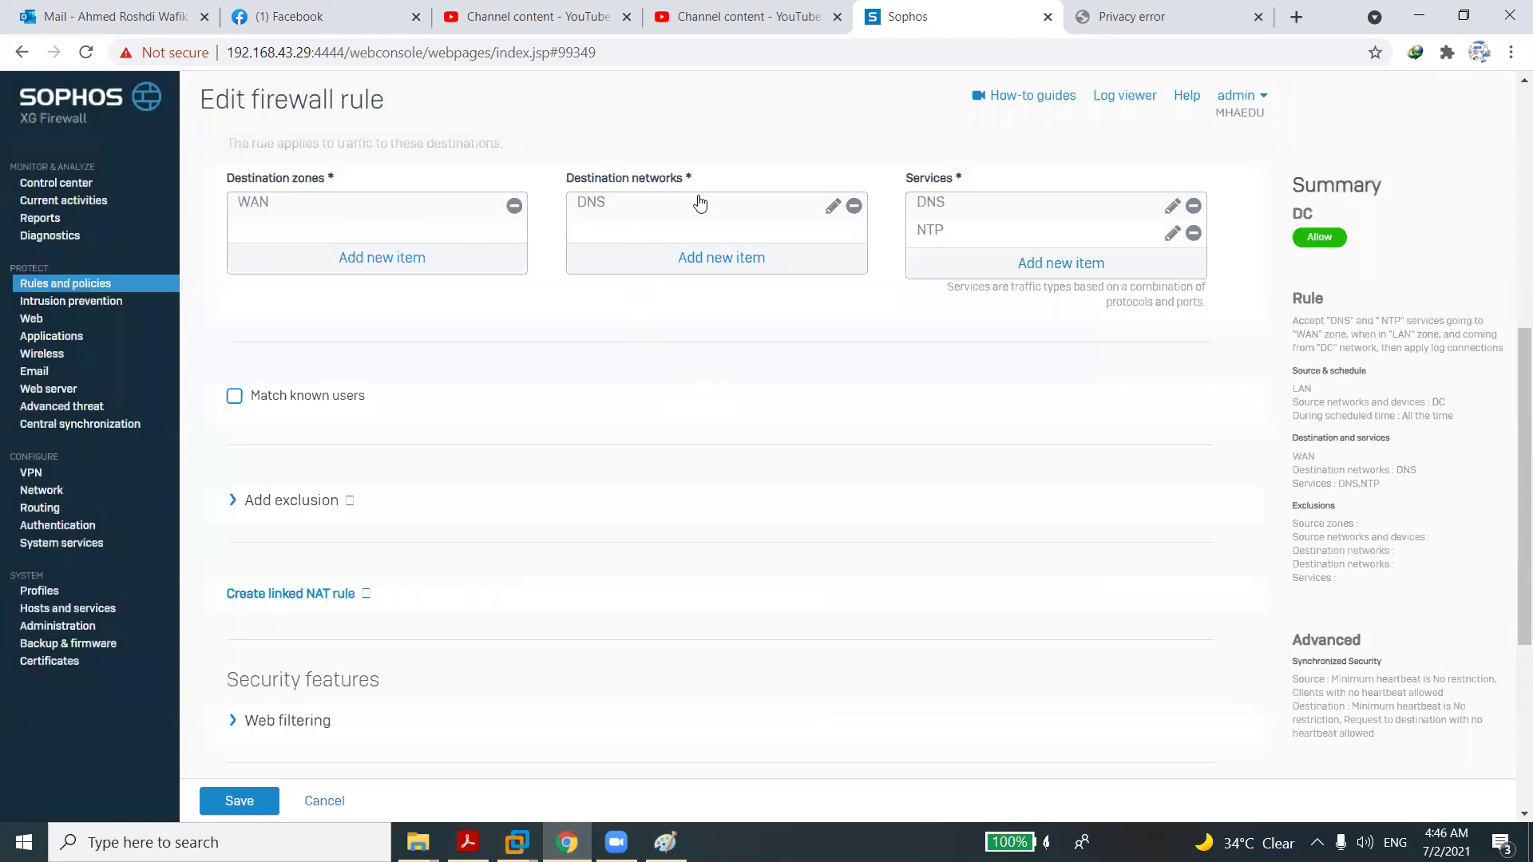
Rename the DNS destination host to Firewall and save it.
left_click(836, 209)
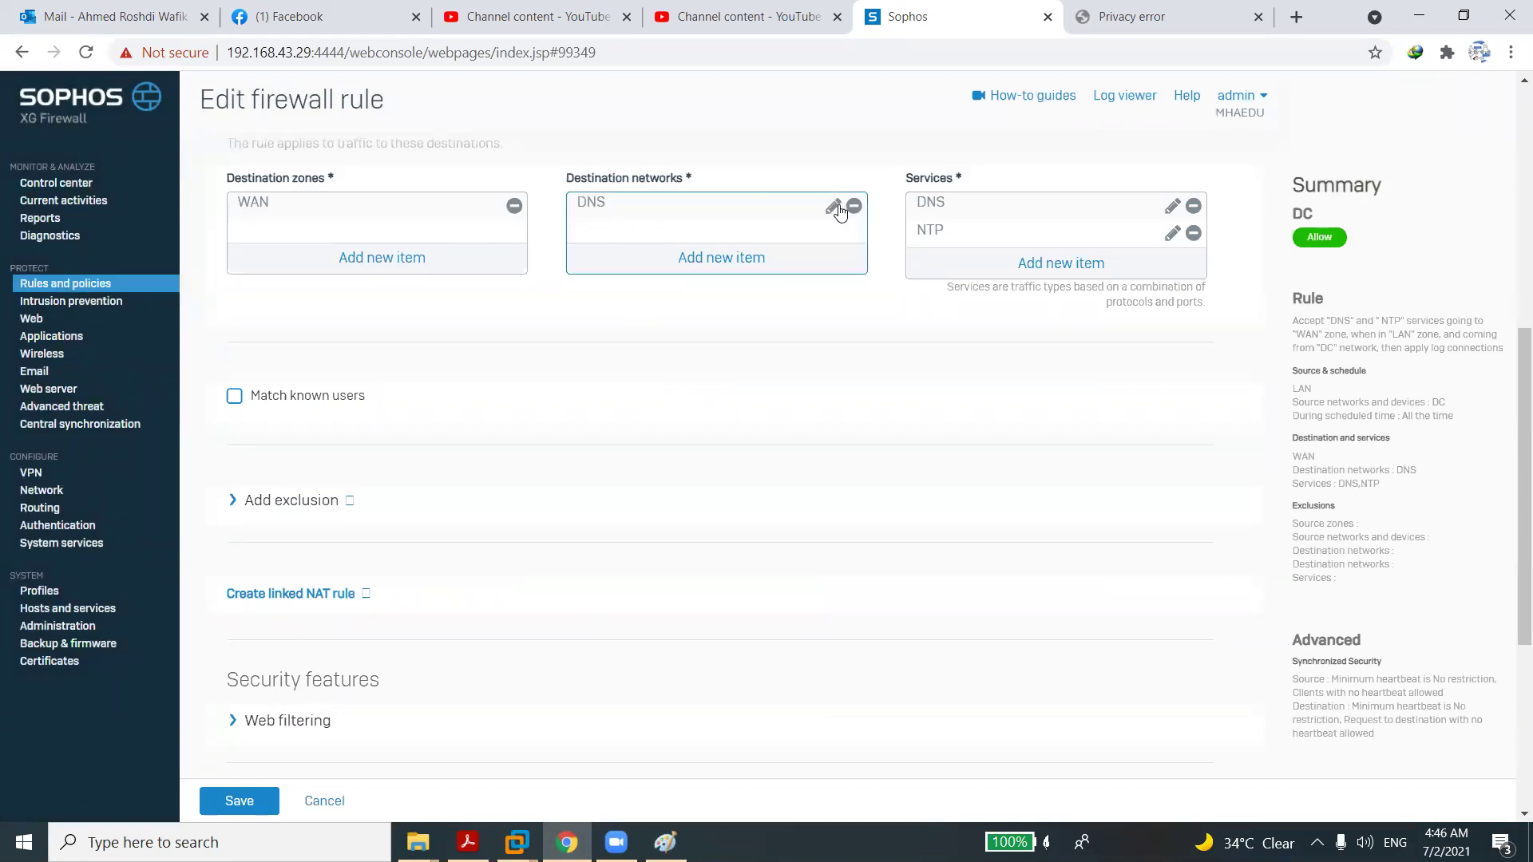
double_click(545, 397)
type("Firewall")
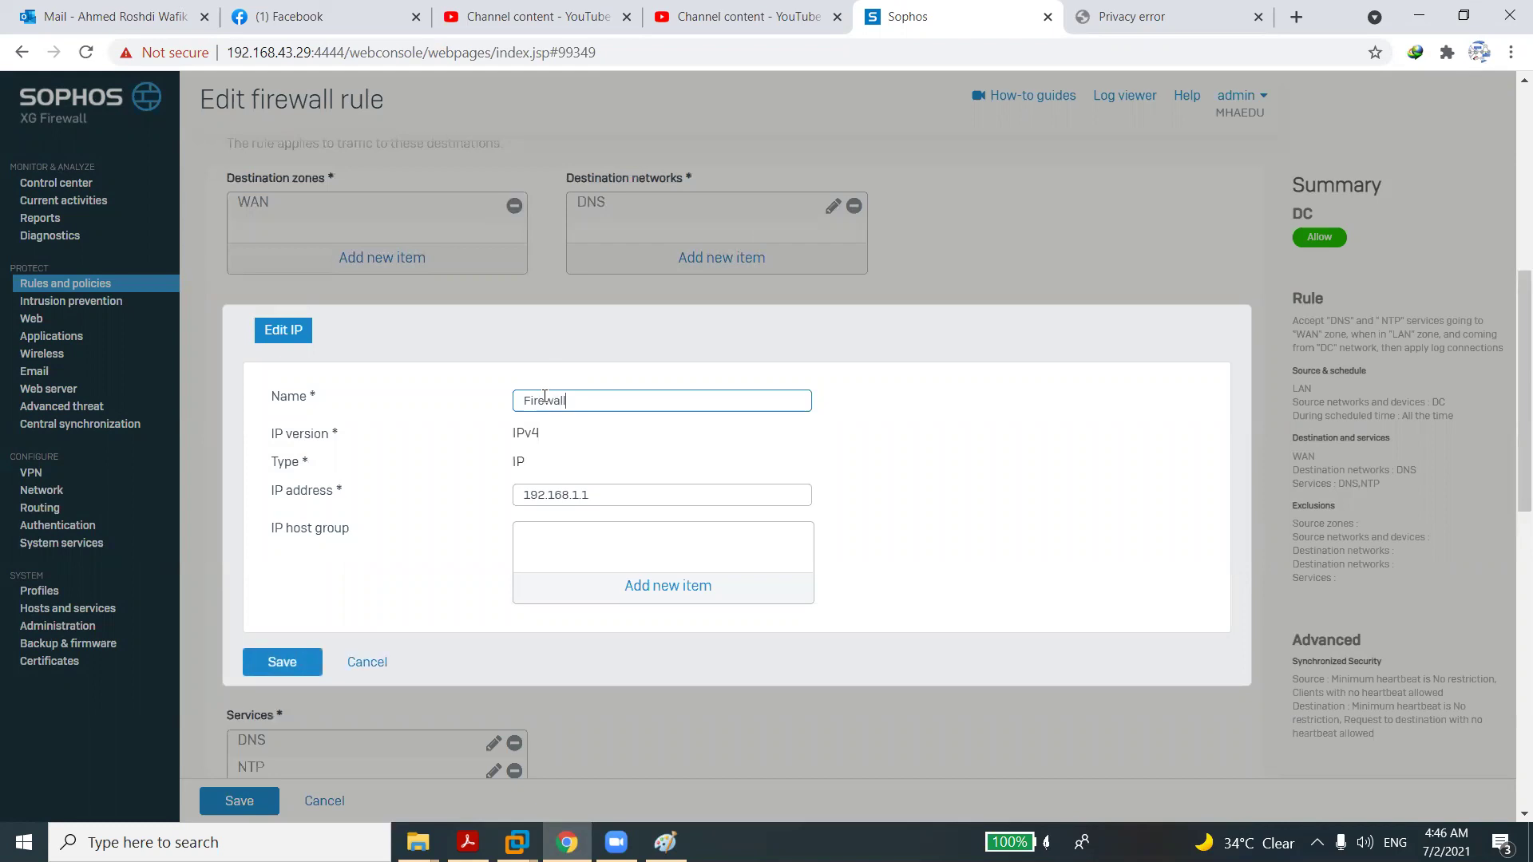
left_click(311, 661)
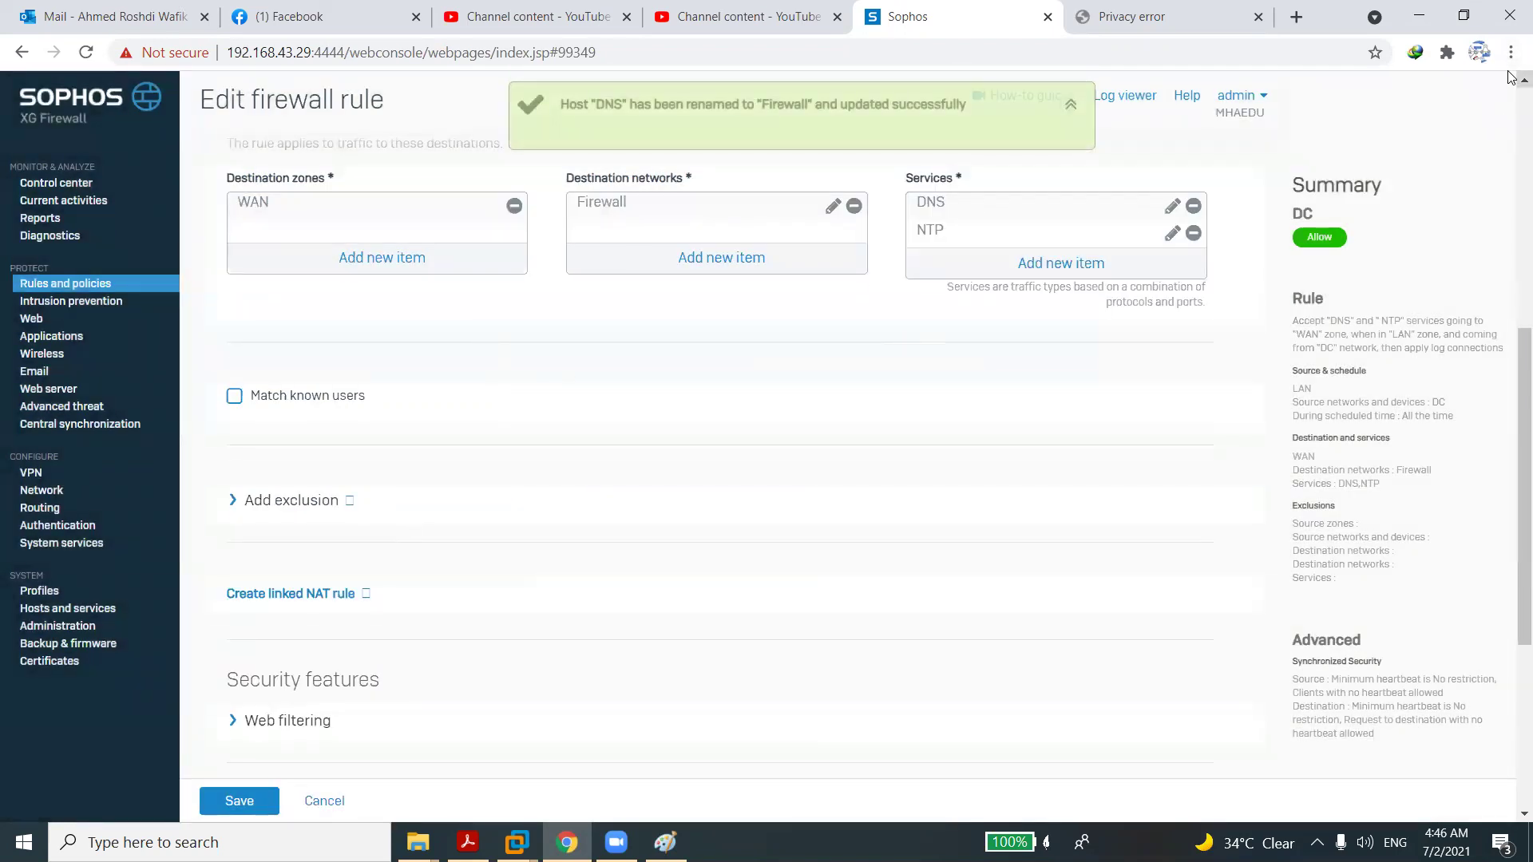
scroll(622, 383, "up", 2)
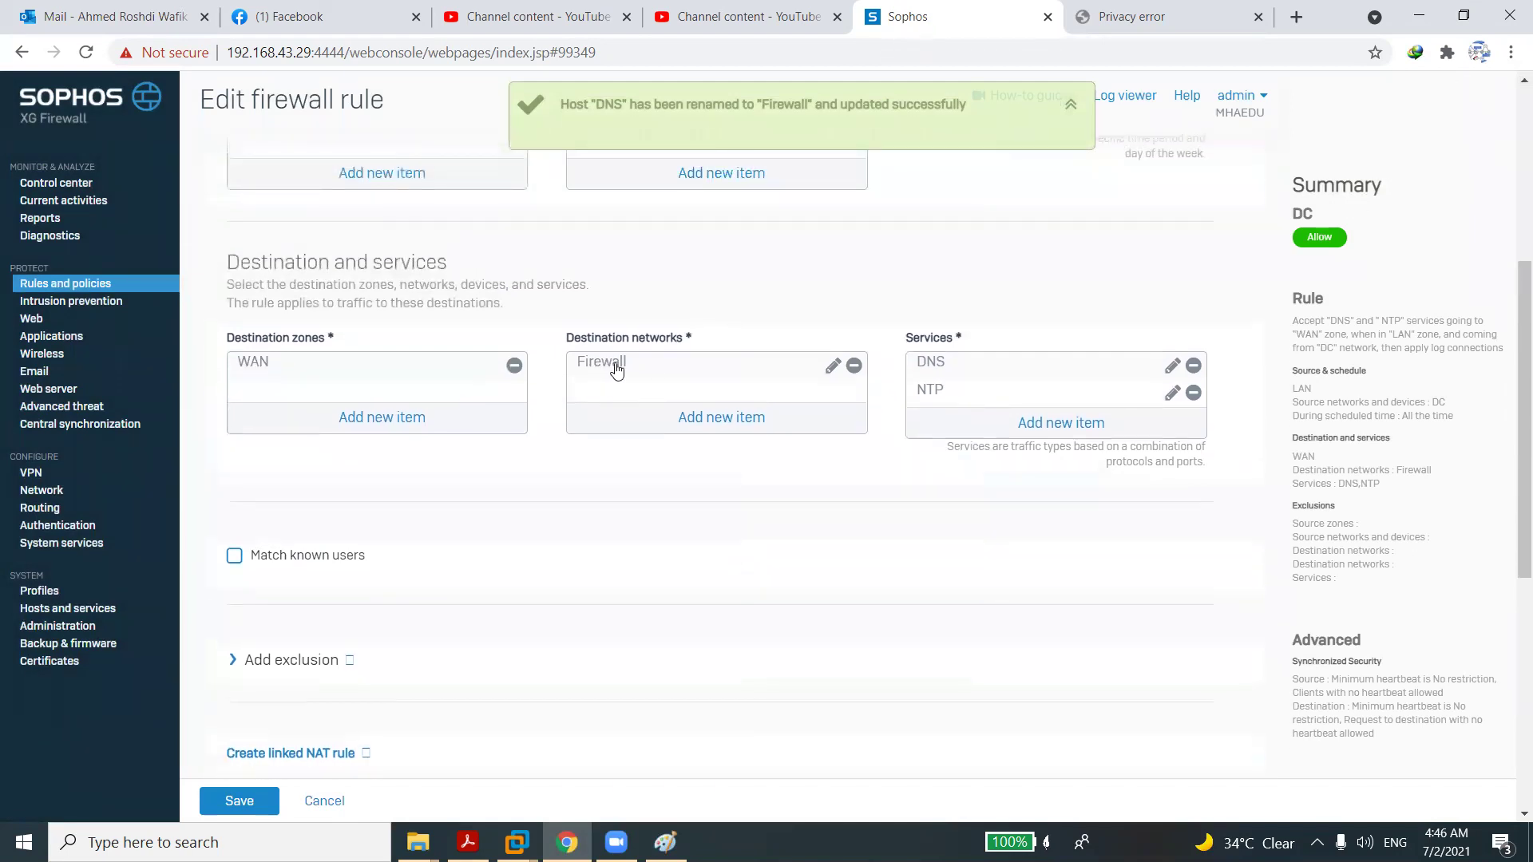
Save the edited DC rule and expand the Traffic to WAN group to show it.
left_click(238, 801)
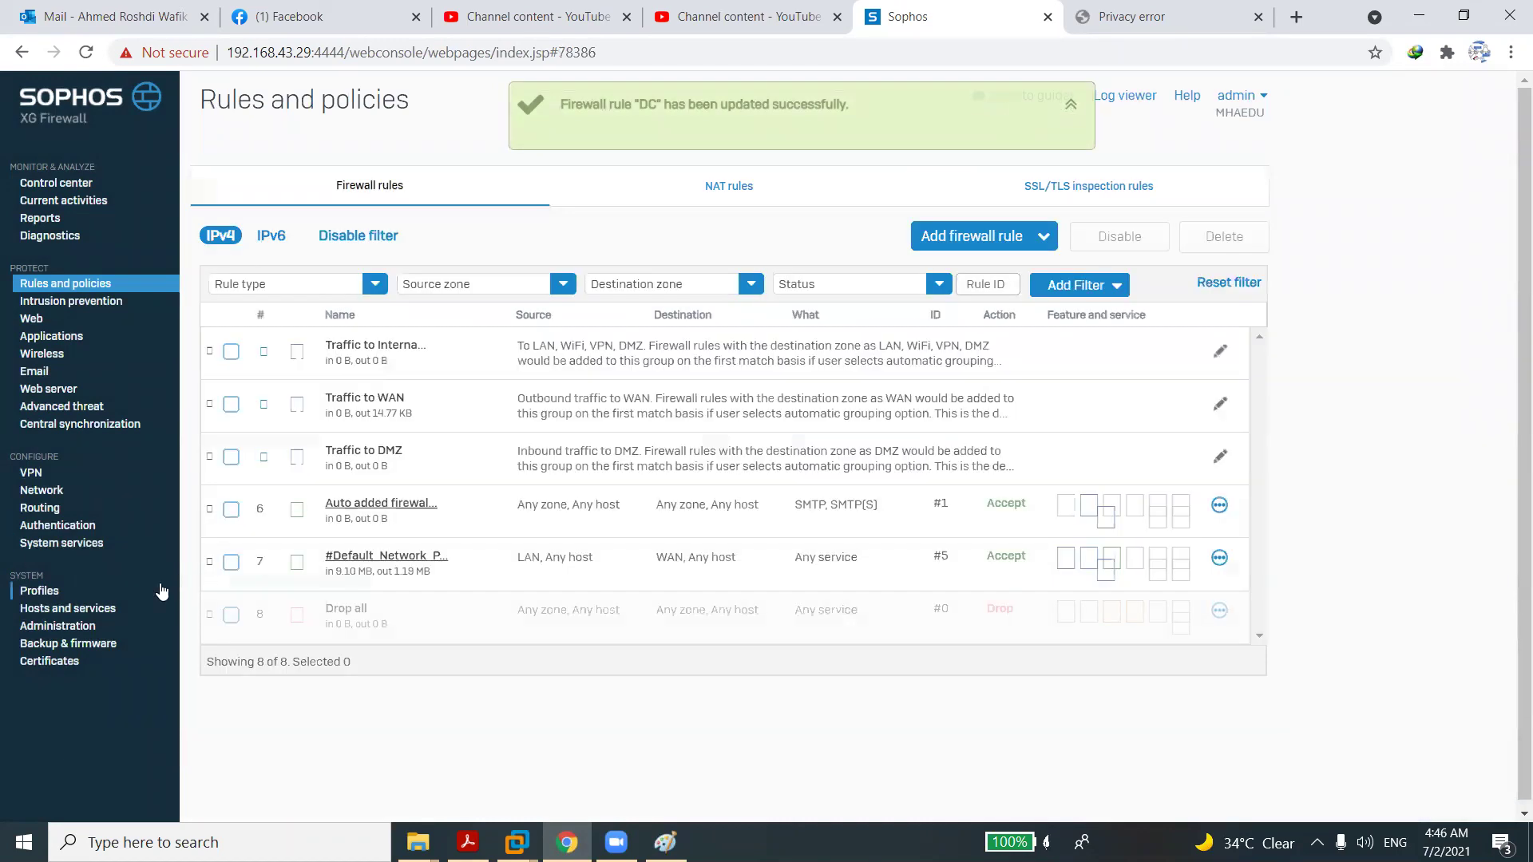
left_click(388, 407)
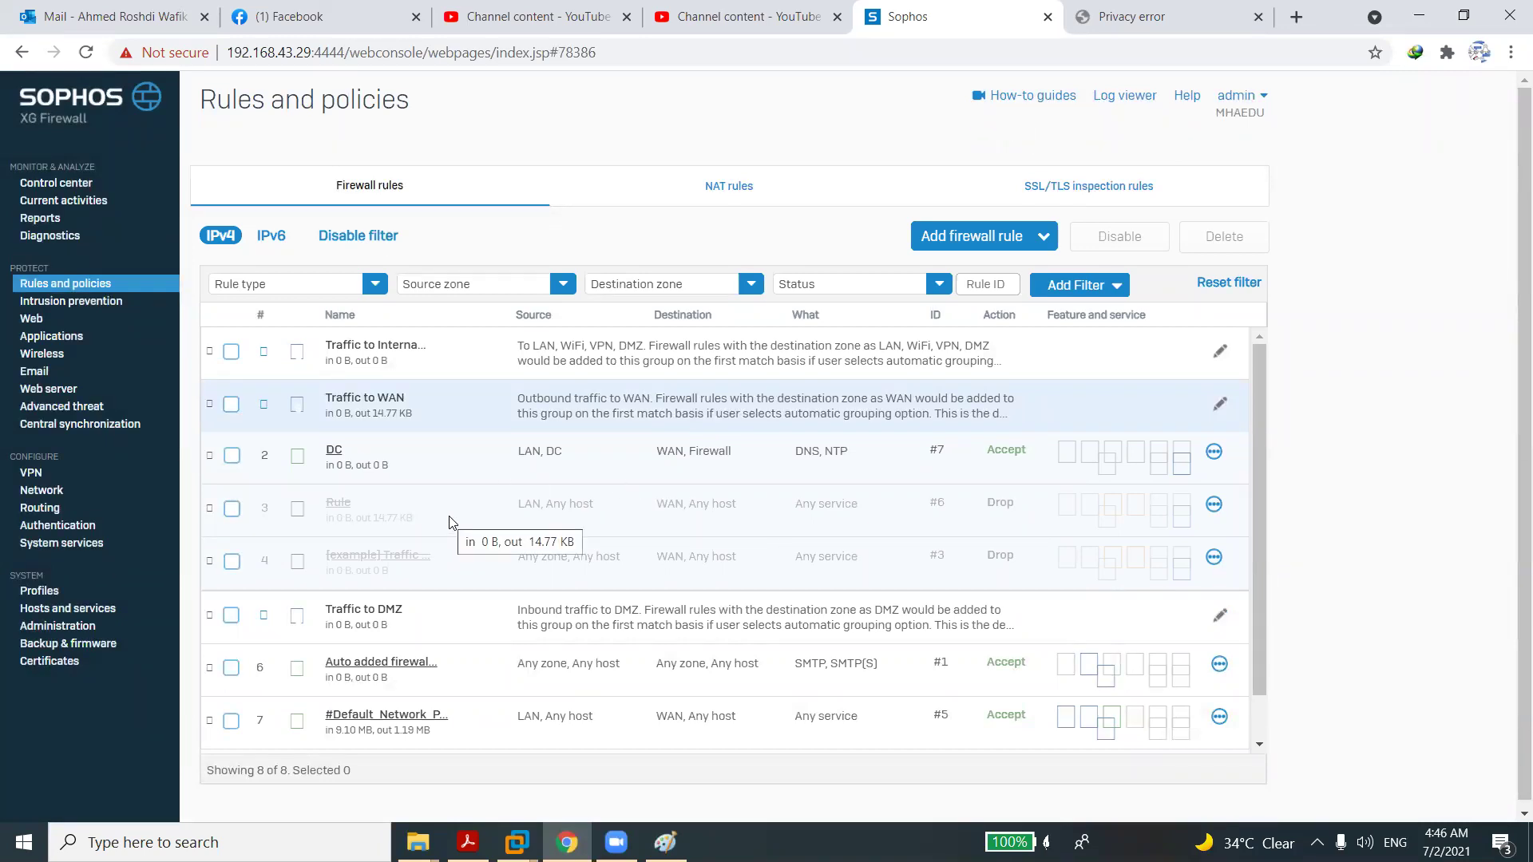
Add a new firewall rule named WSUS at the Bottom of the Traffic to WAN group.
left_click(966, 236)
left_click(882, 285)
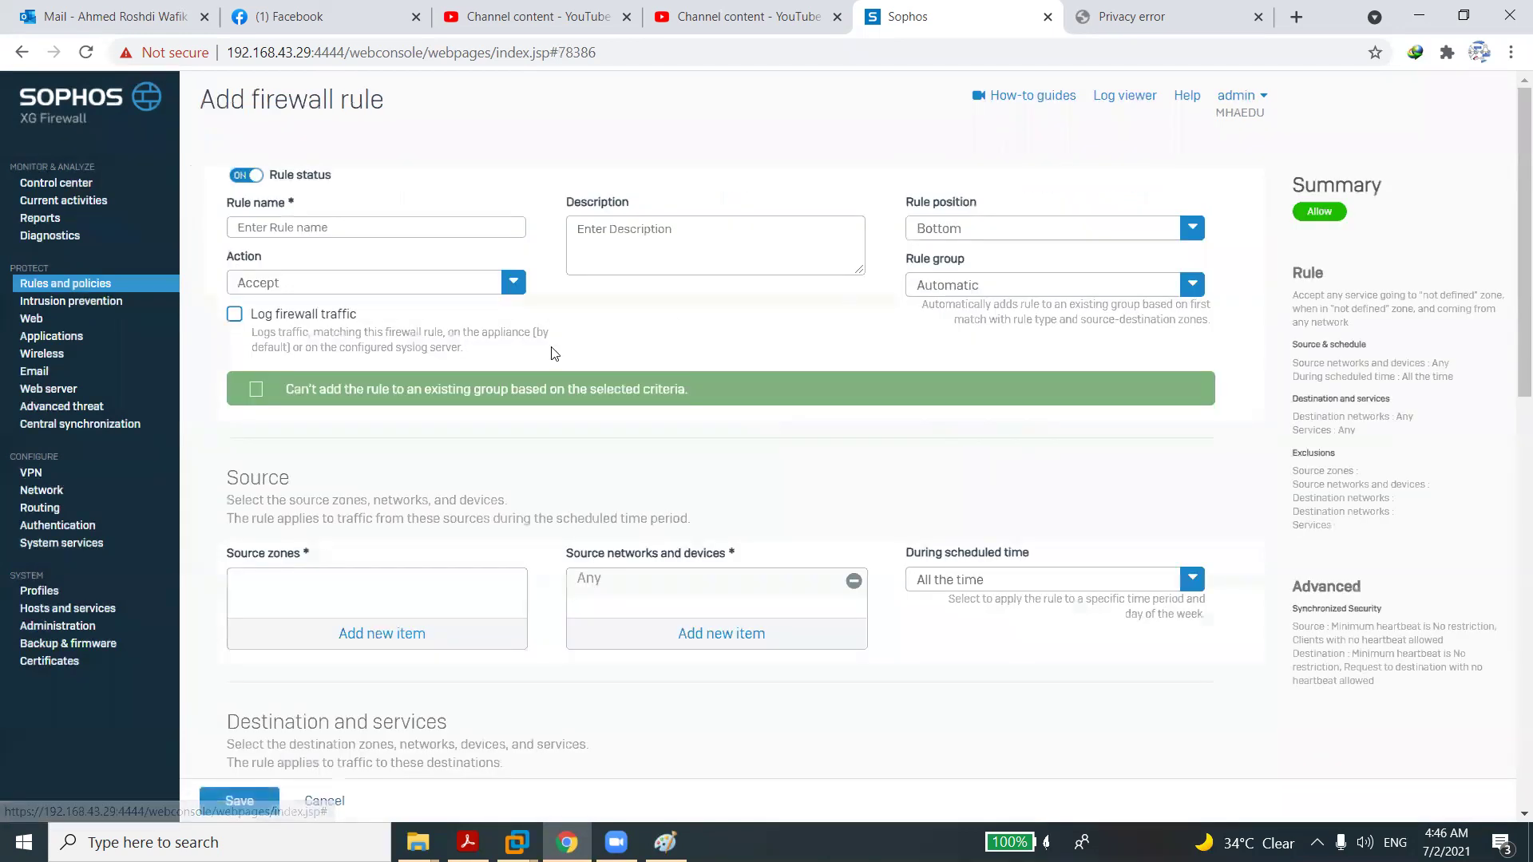
left_click(422, 236)
type("wsus")
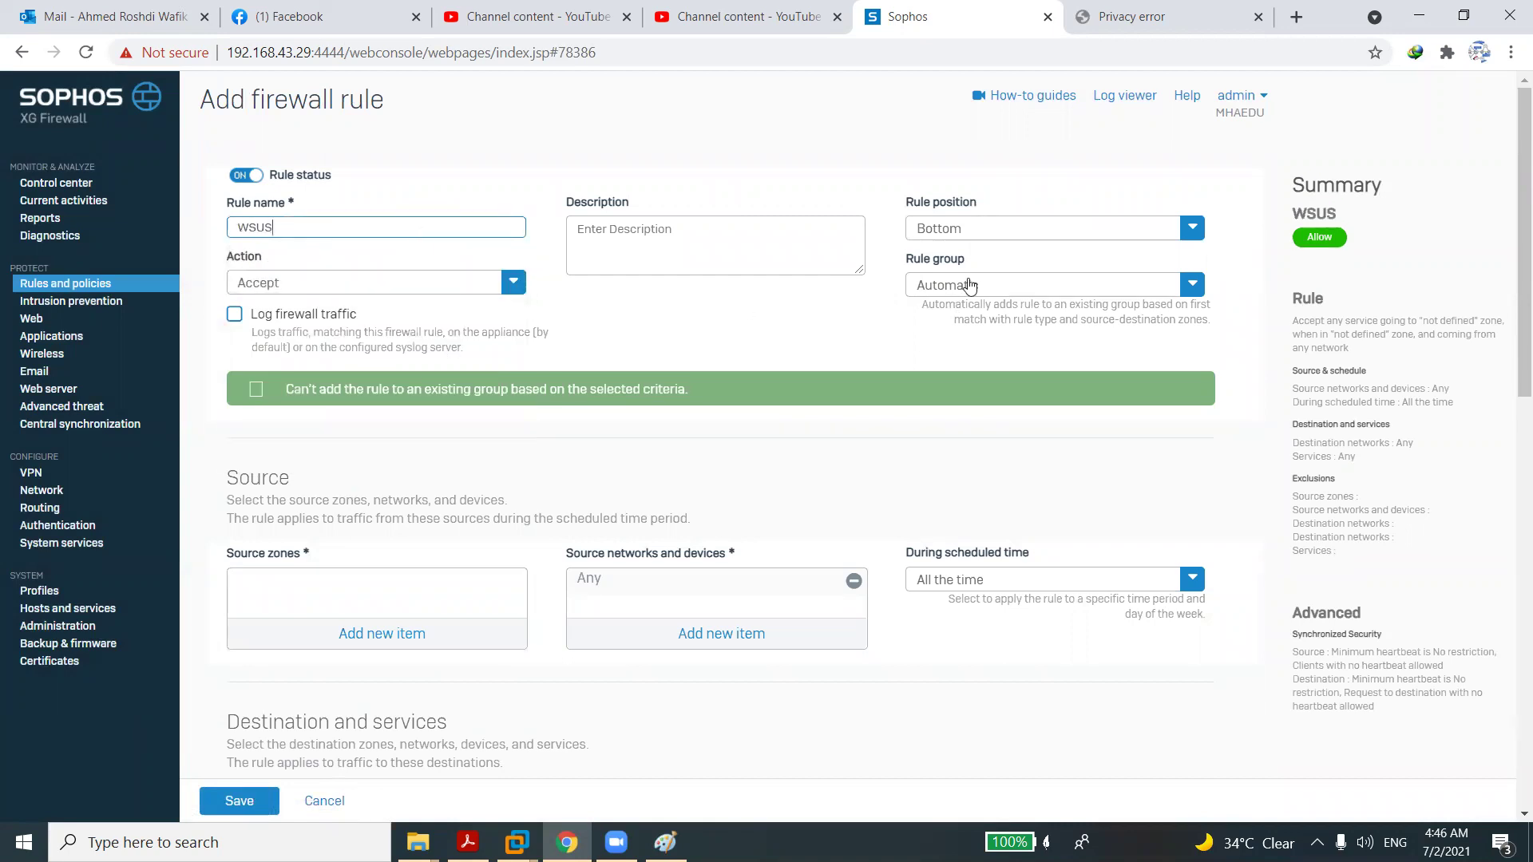
left_click(979, 245)
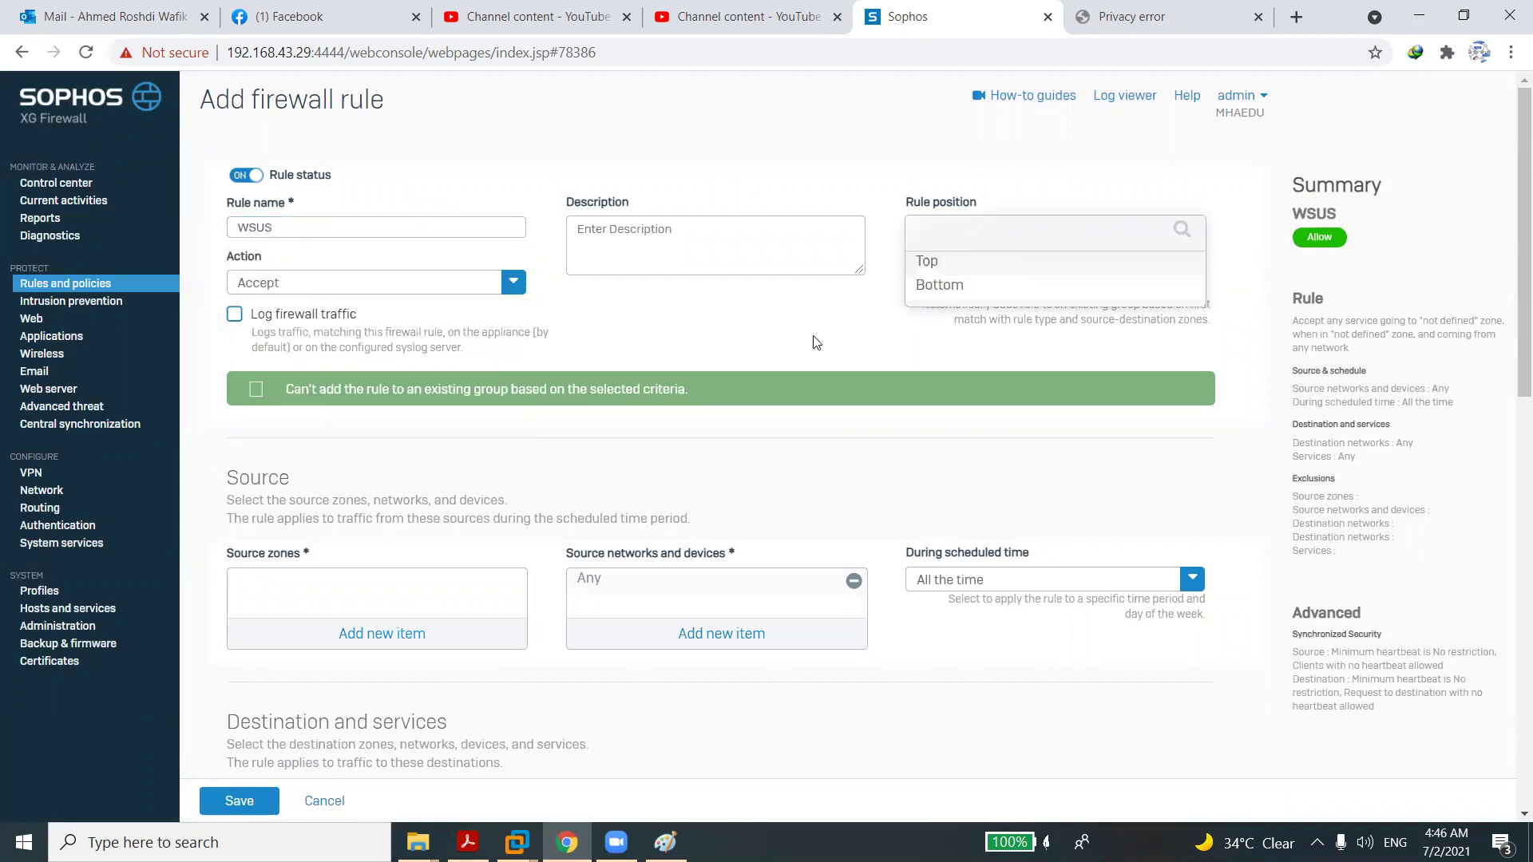
left_click(983, 287)
left_click(983, 287)
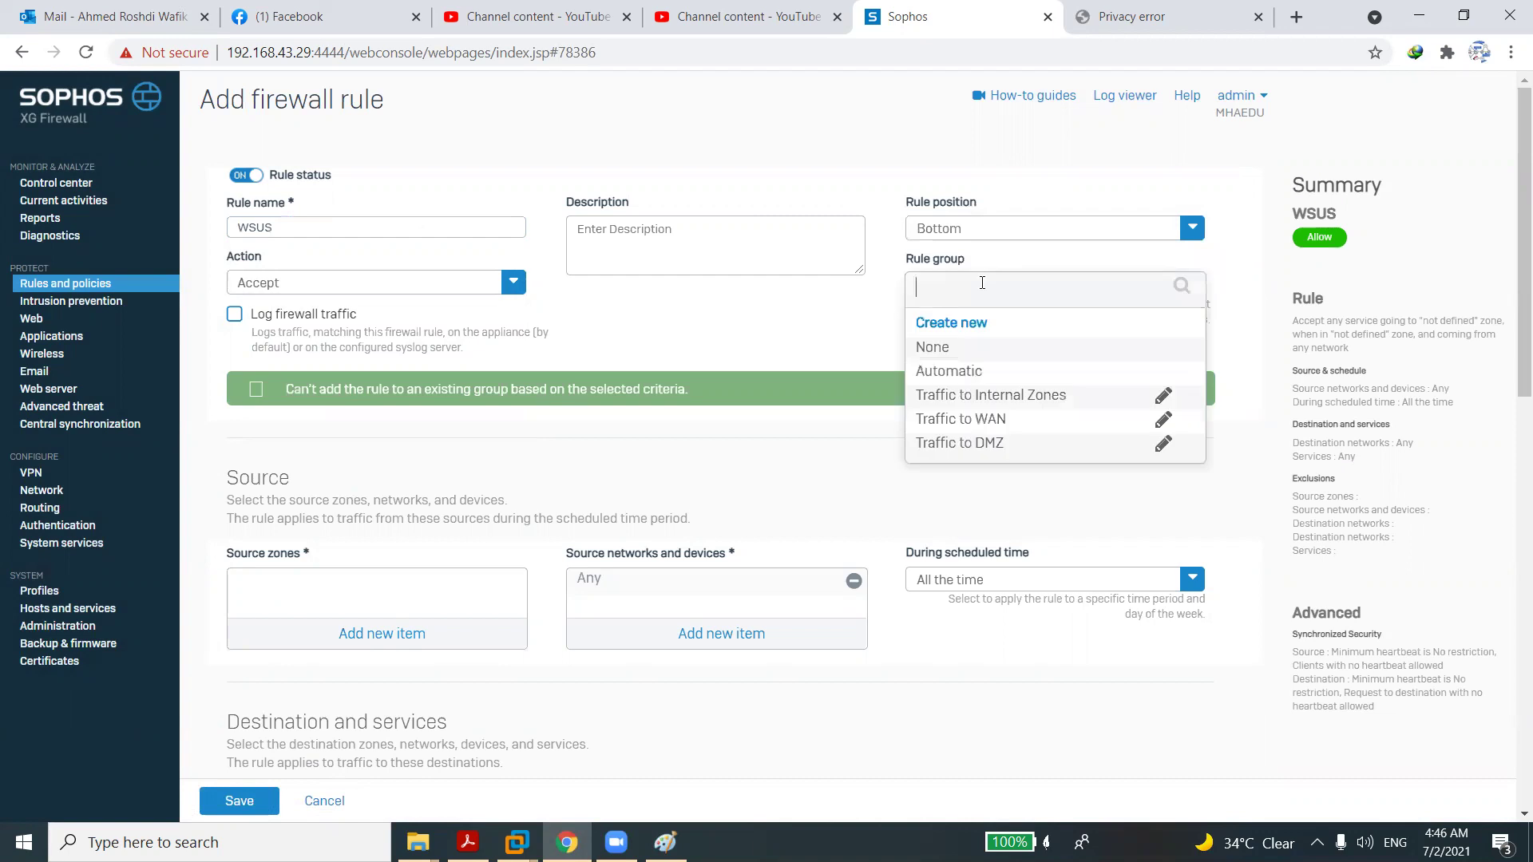
left_click(952, 421)
Set LAN as the source zone and replace the Any source network with a new IP host.
left_click(382, 583)
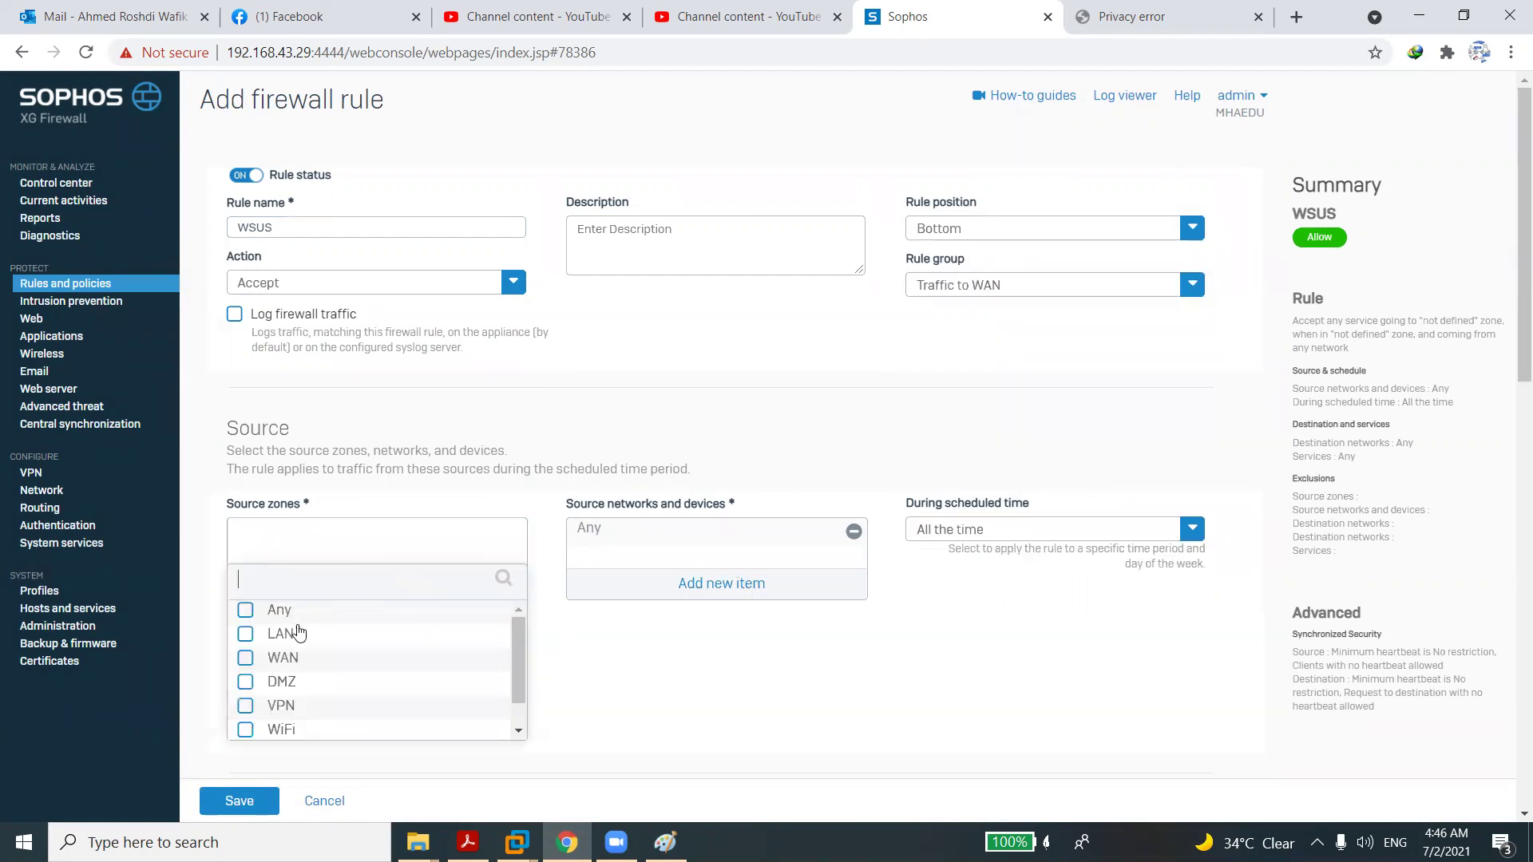
left_click(245, 635)
left_click(317, 754)
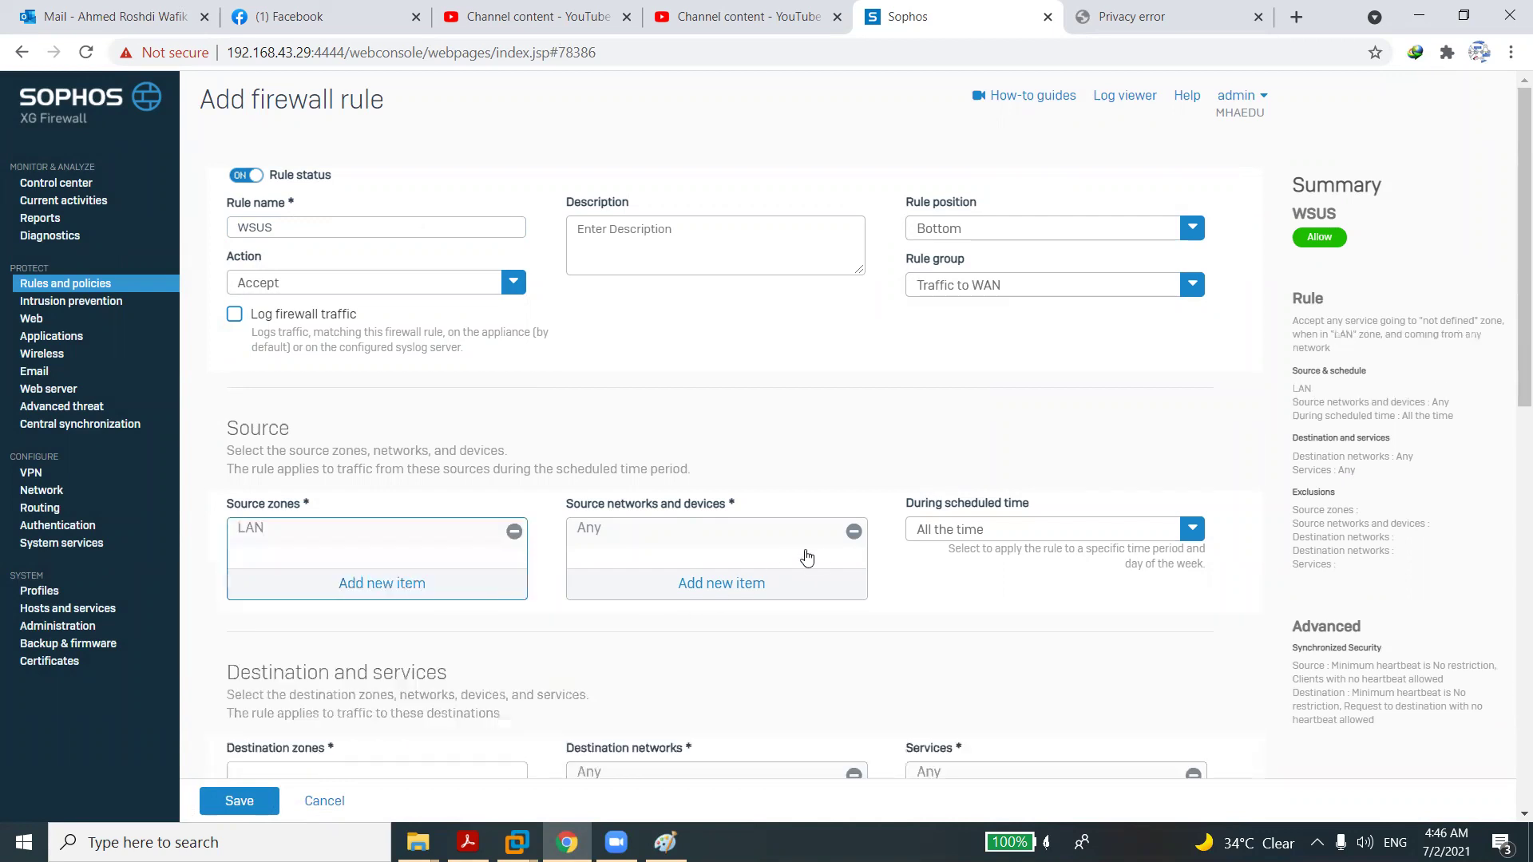
left_click(853, 531)
left_click(742, 587)
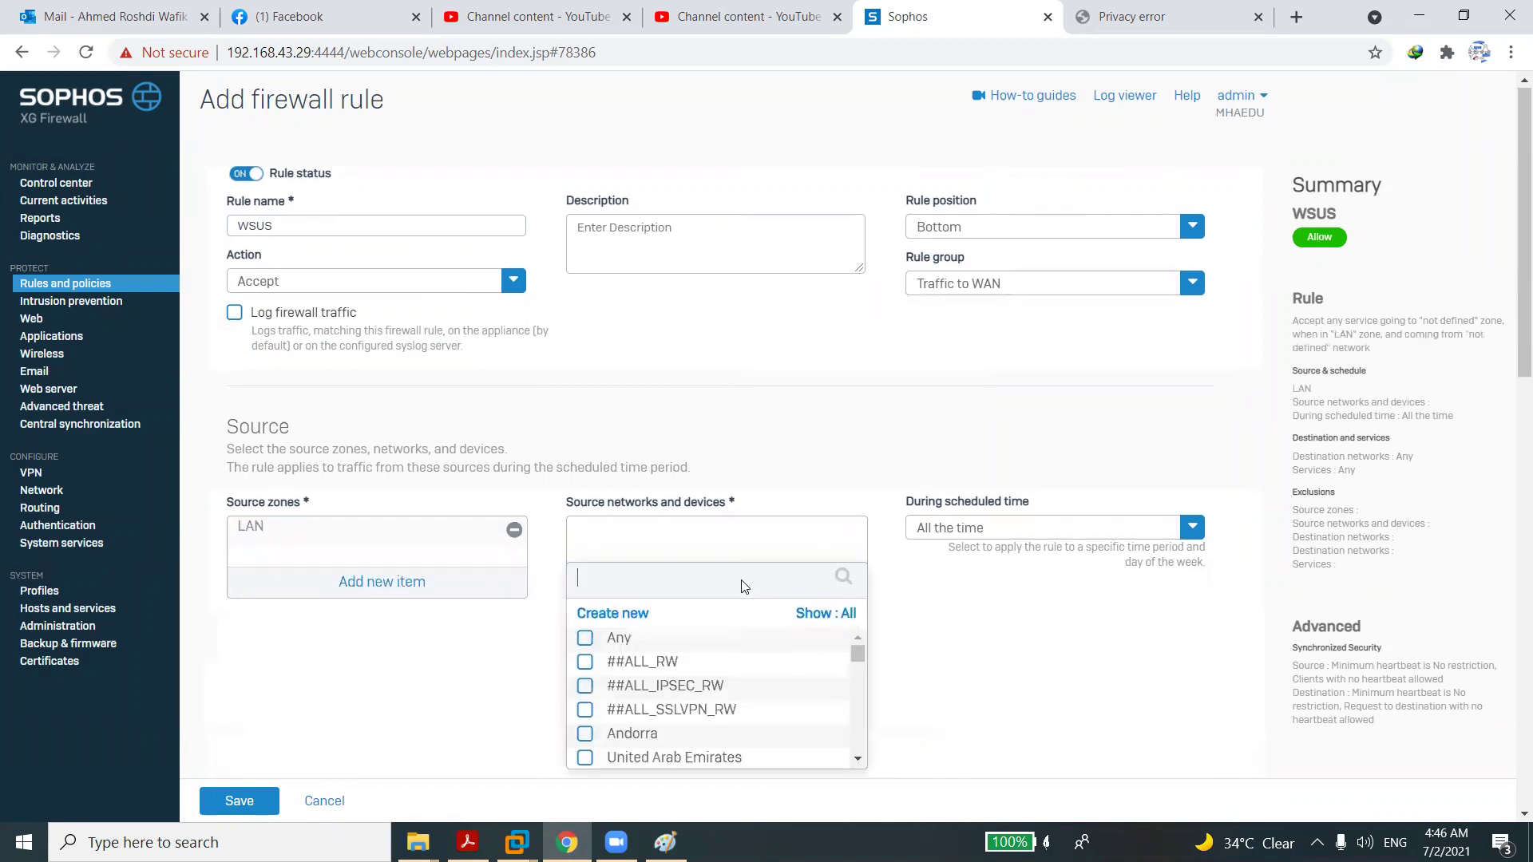
left_click(638, 608)
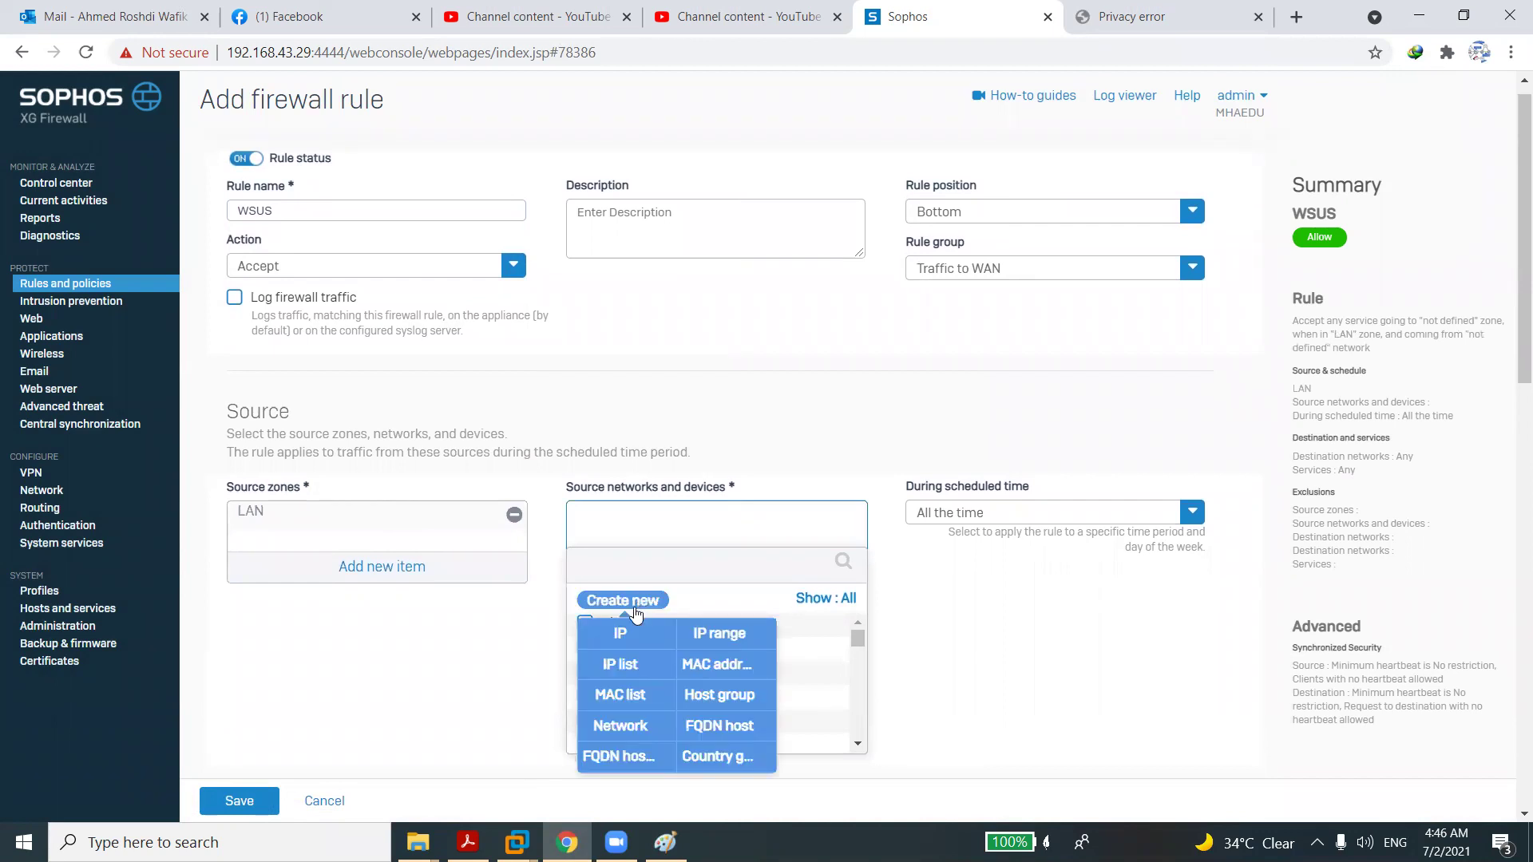
left_click(631, 640)
Create IP host WSUS at 192.168.1.201 and save it as the rule's source network.
type("S")
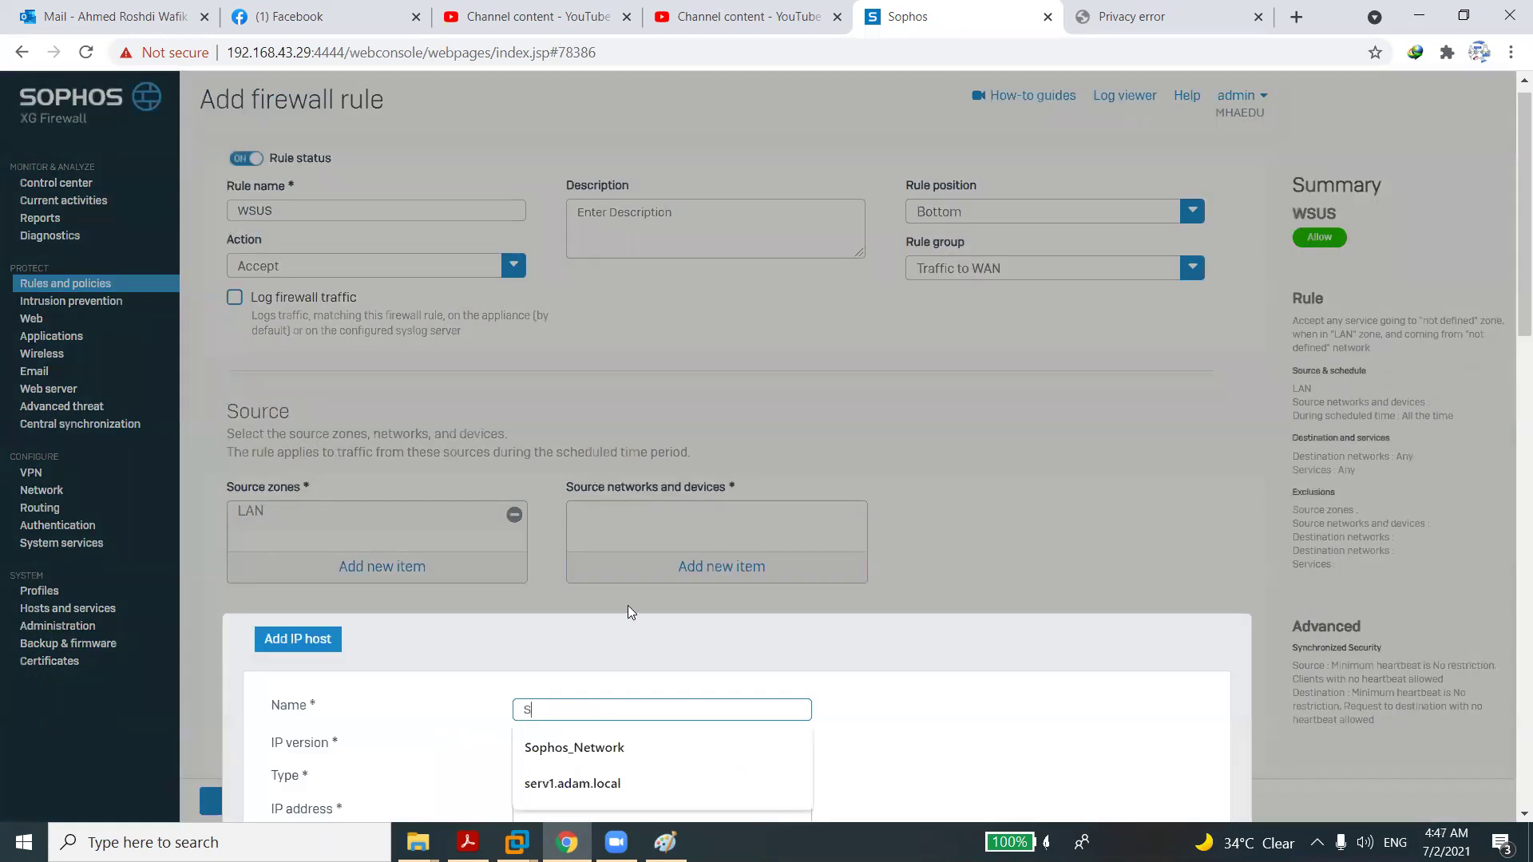
key("BackSpace")
type("WS")
type("U")
key("BackSpace")
type("US")
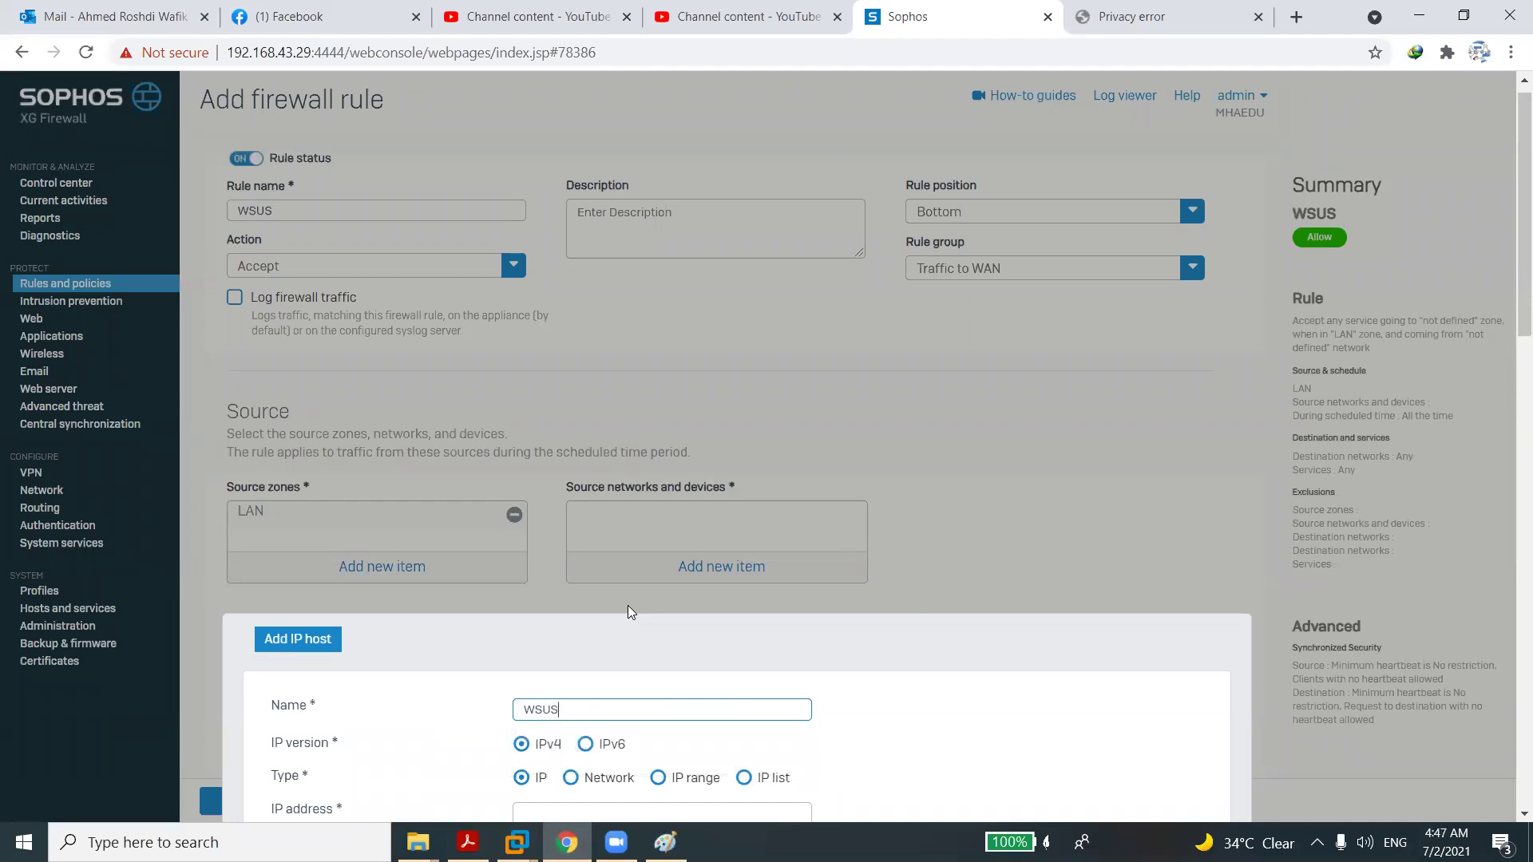
scroll(1511, 814, "down", 3)
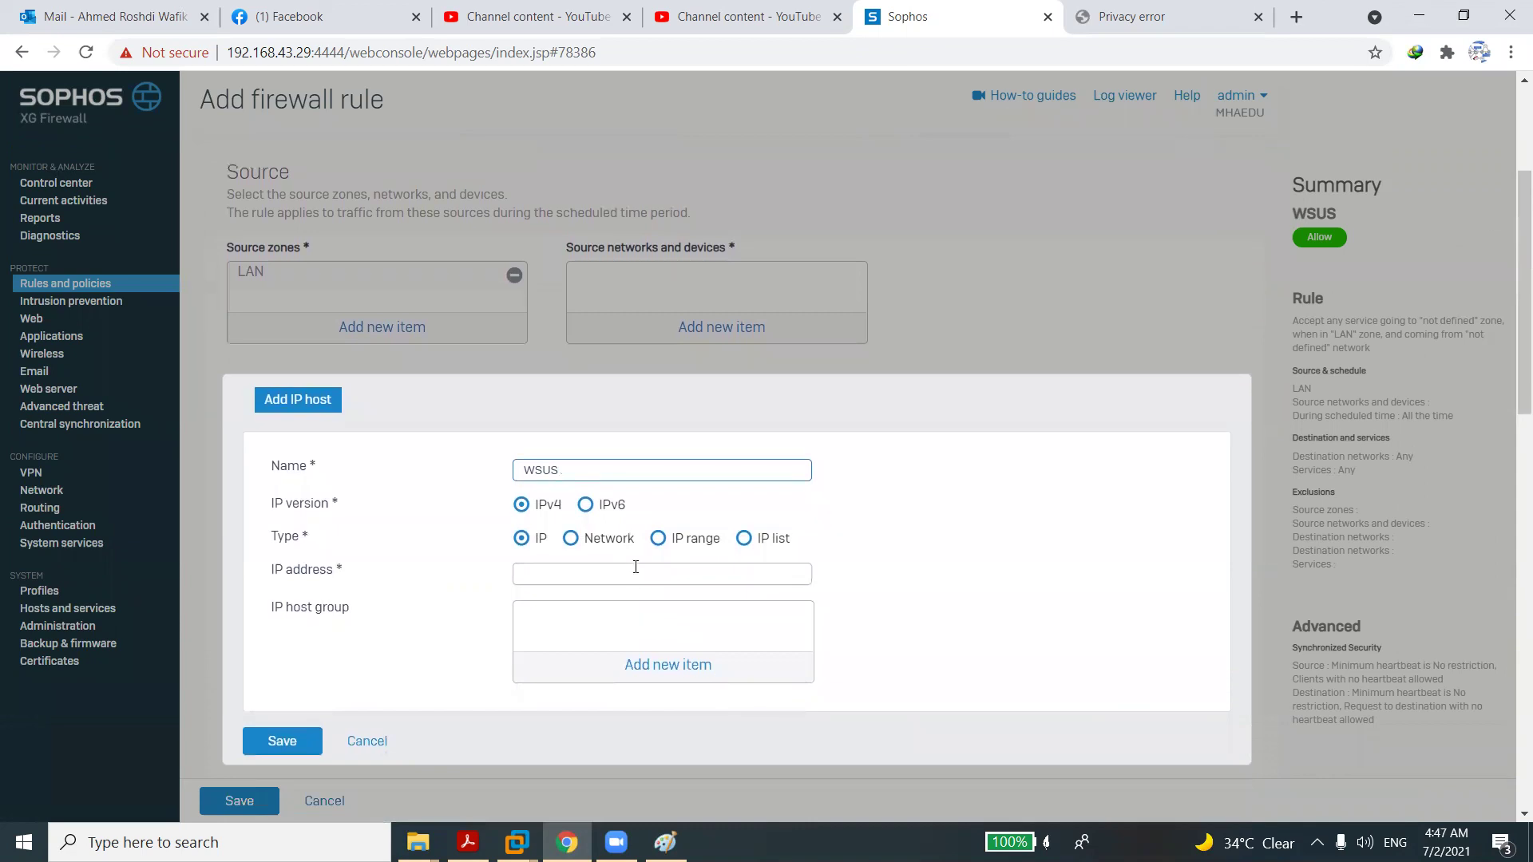
left_click(638, 574)
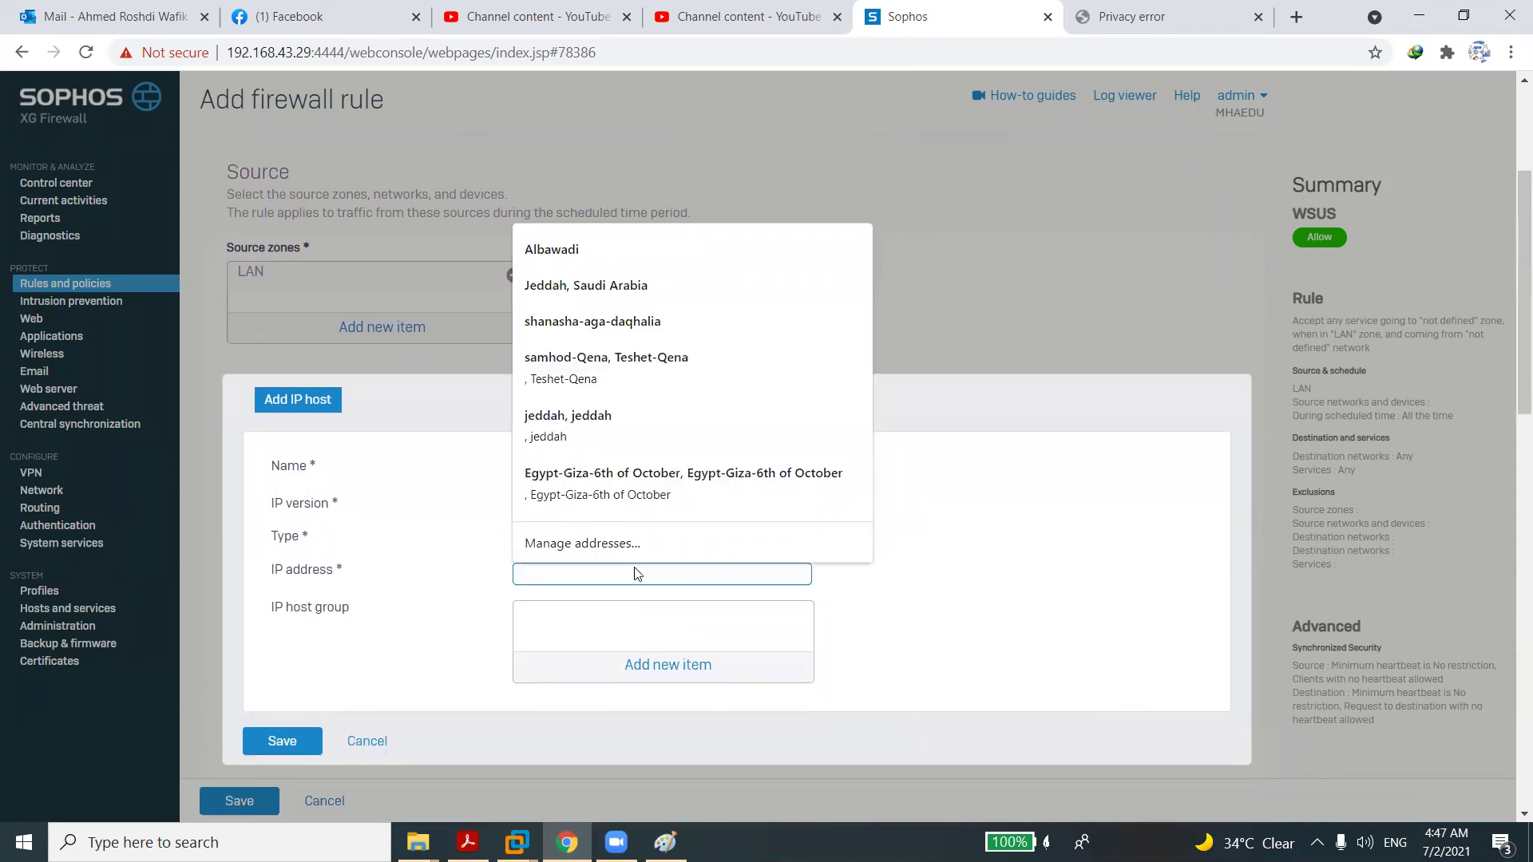
type("192")
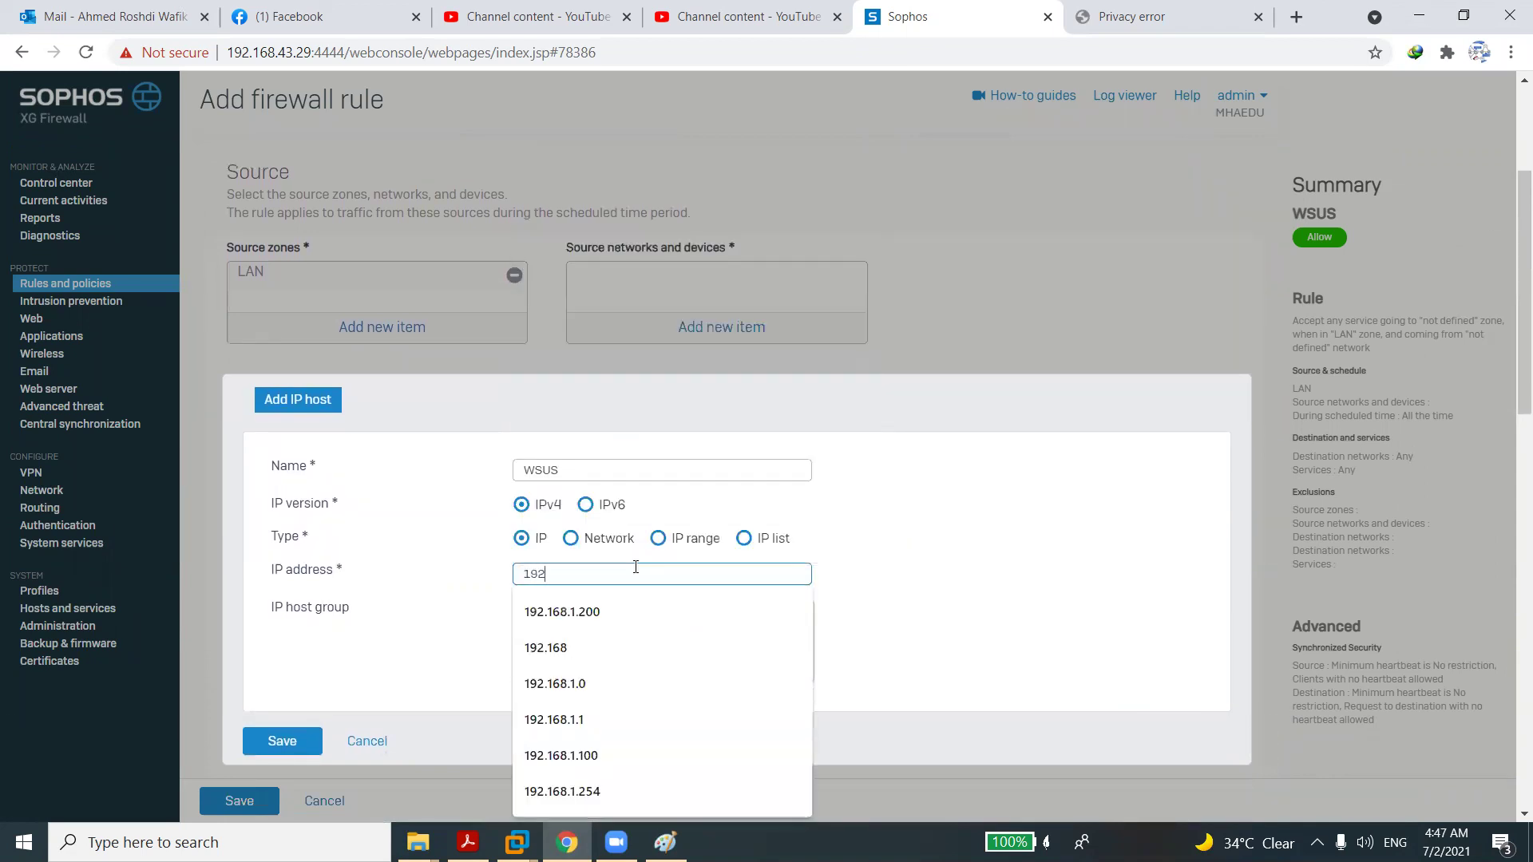
type(".1681")
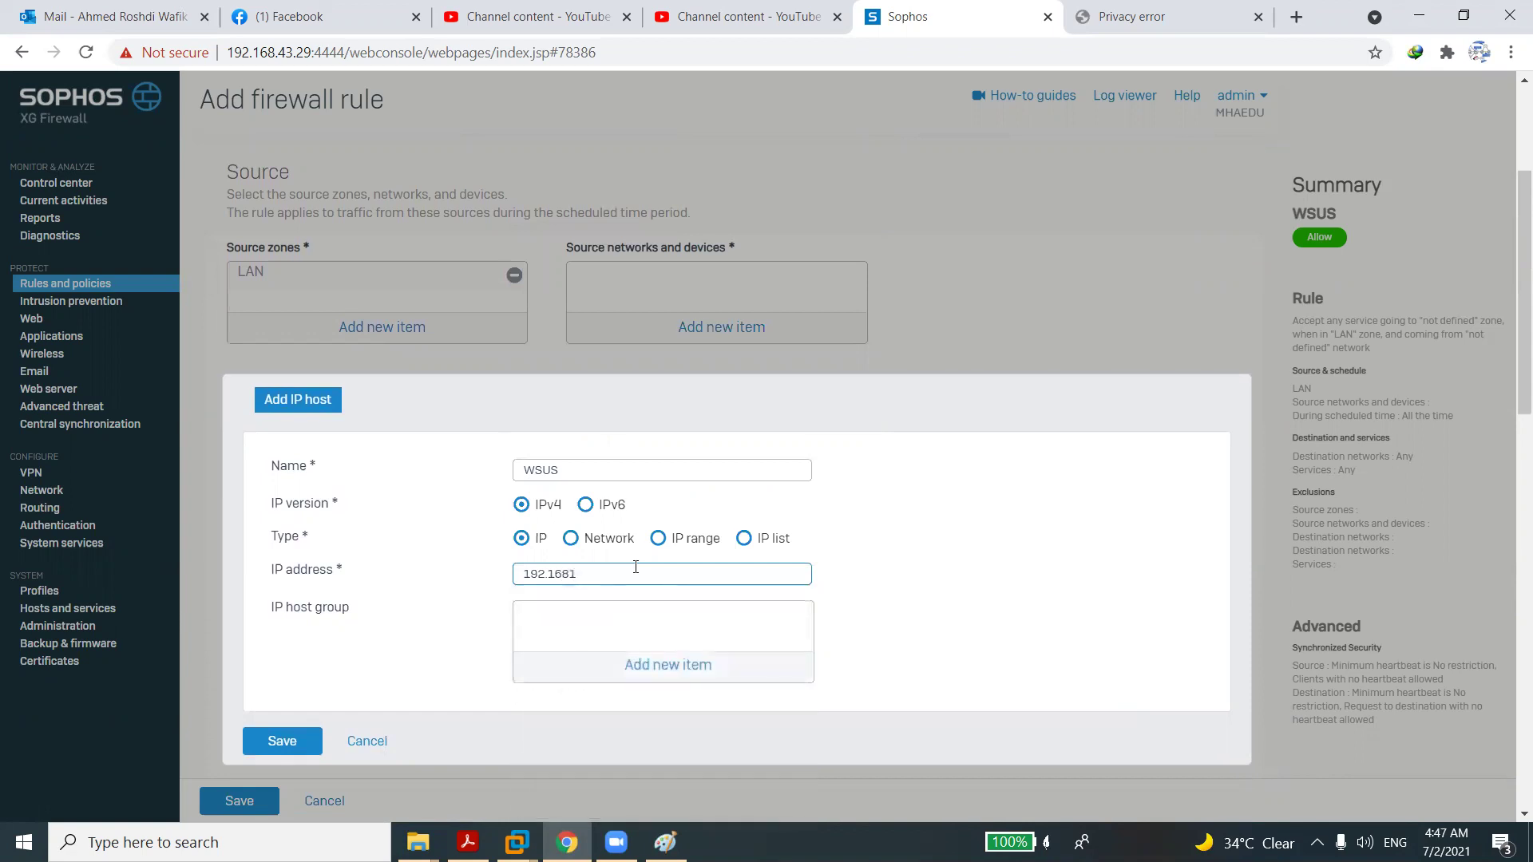
key("BackSpace")
type(".1.200")
key("BackSpace")
type("1")
left_click(285, 740)
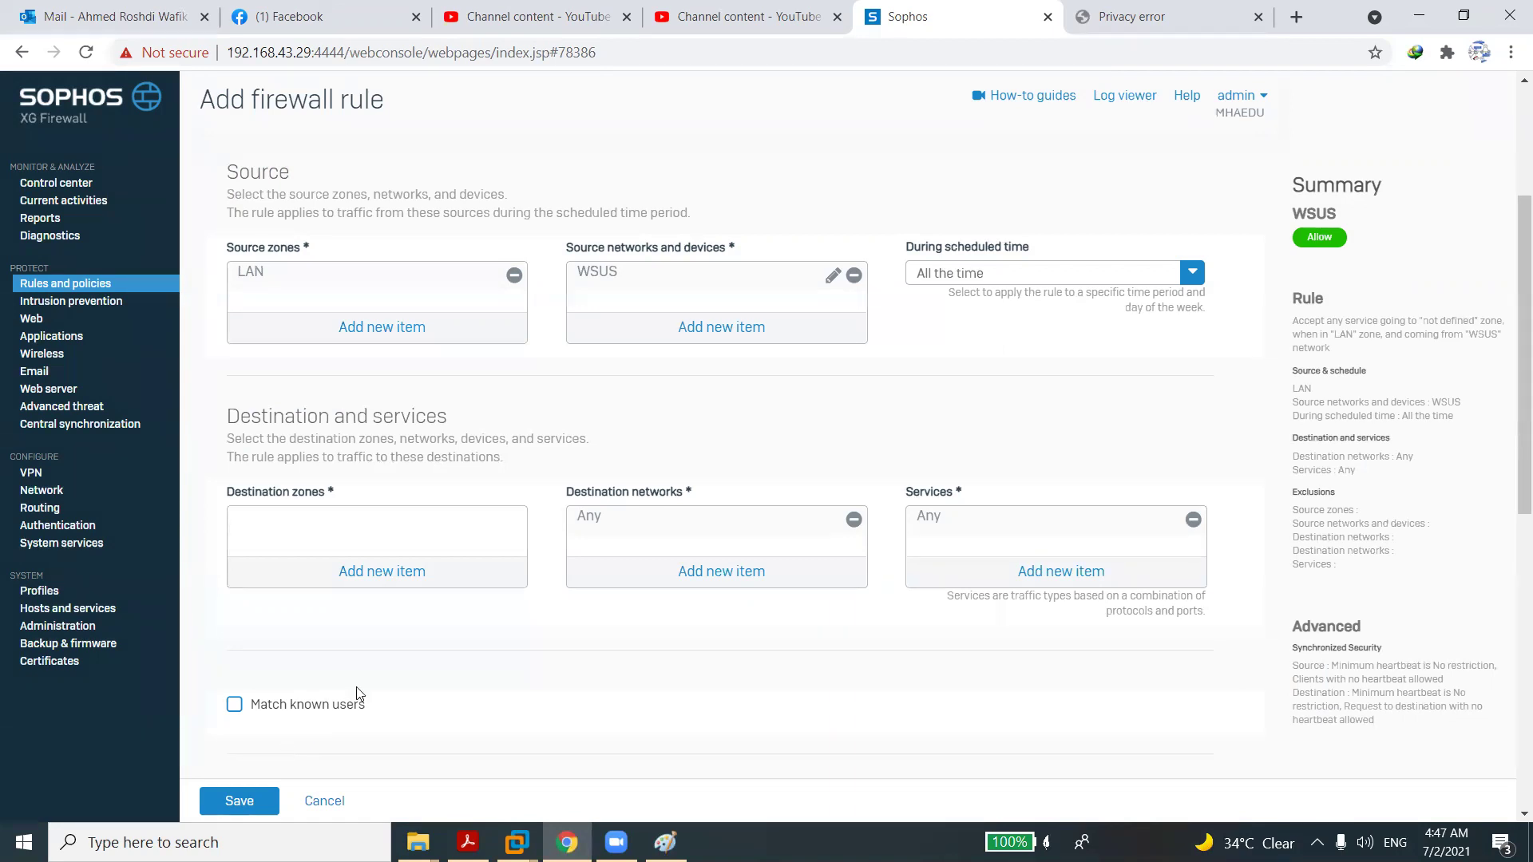
Set WAN as the destination zone and remove Any from the destination networks.
left_click(387, 582)
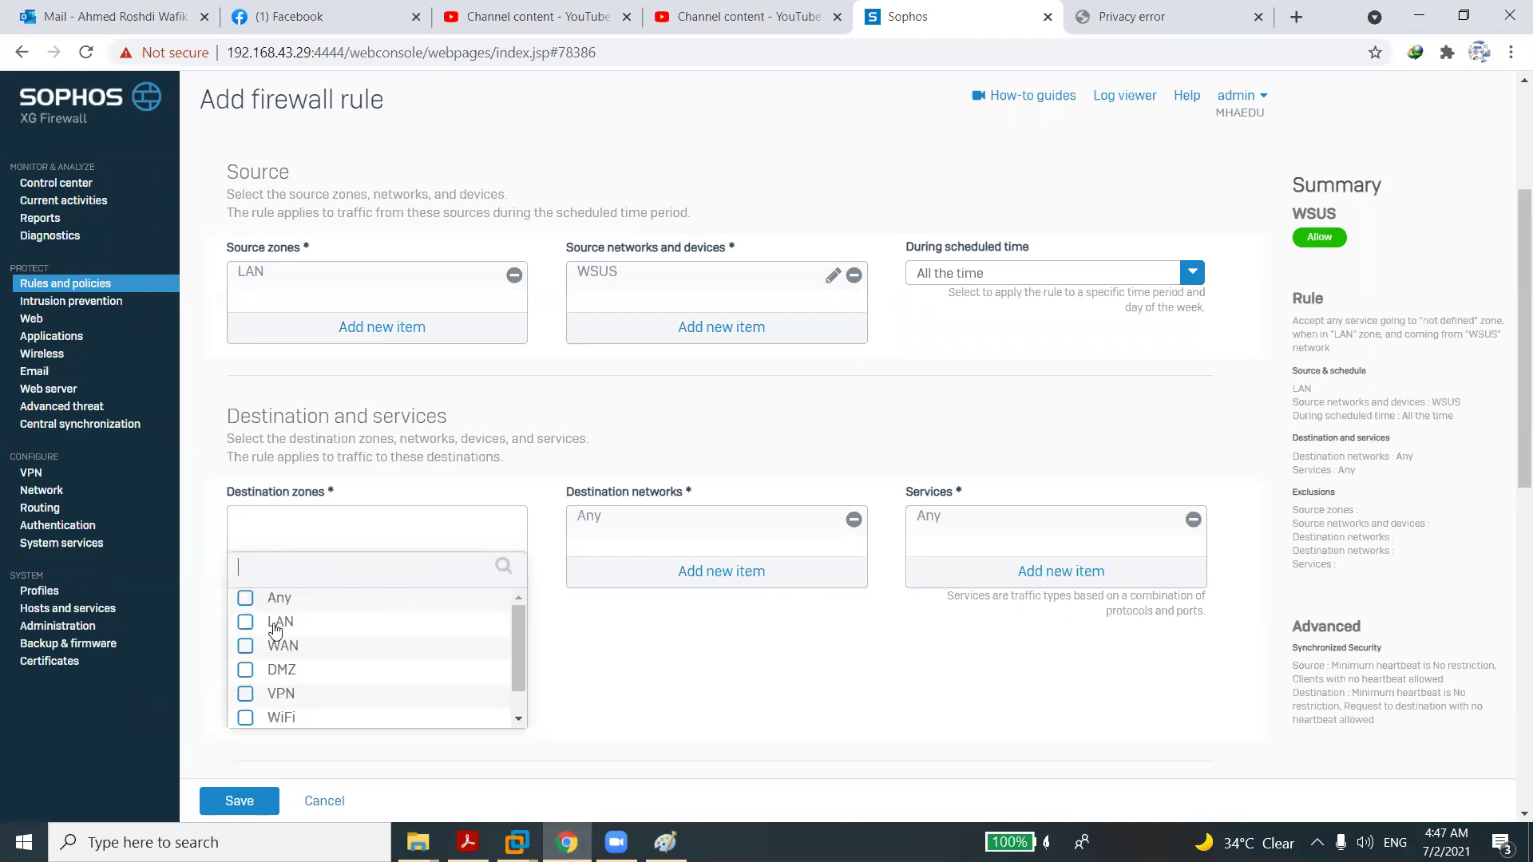
left_click(245, 648)
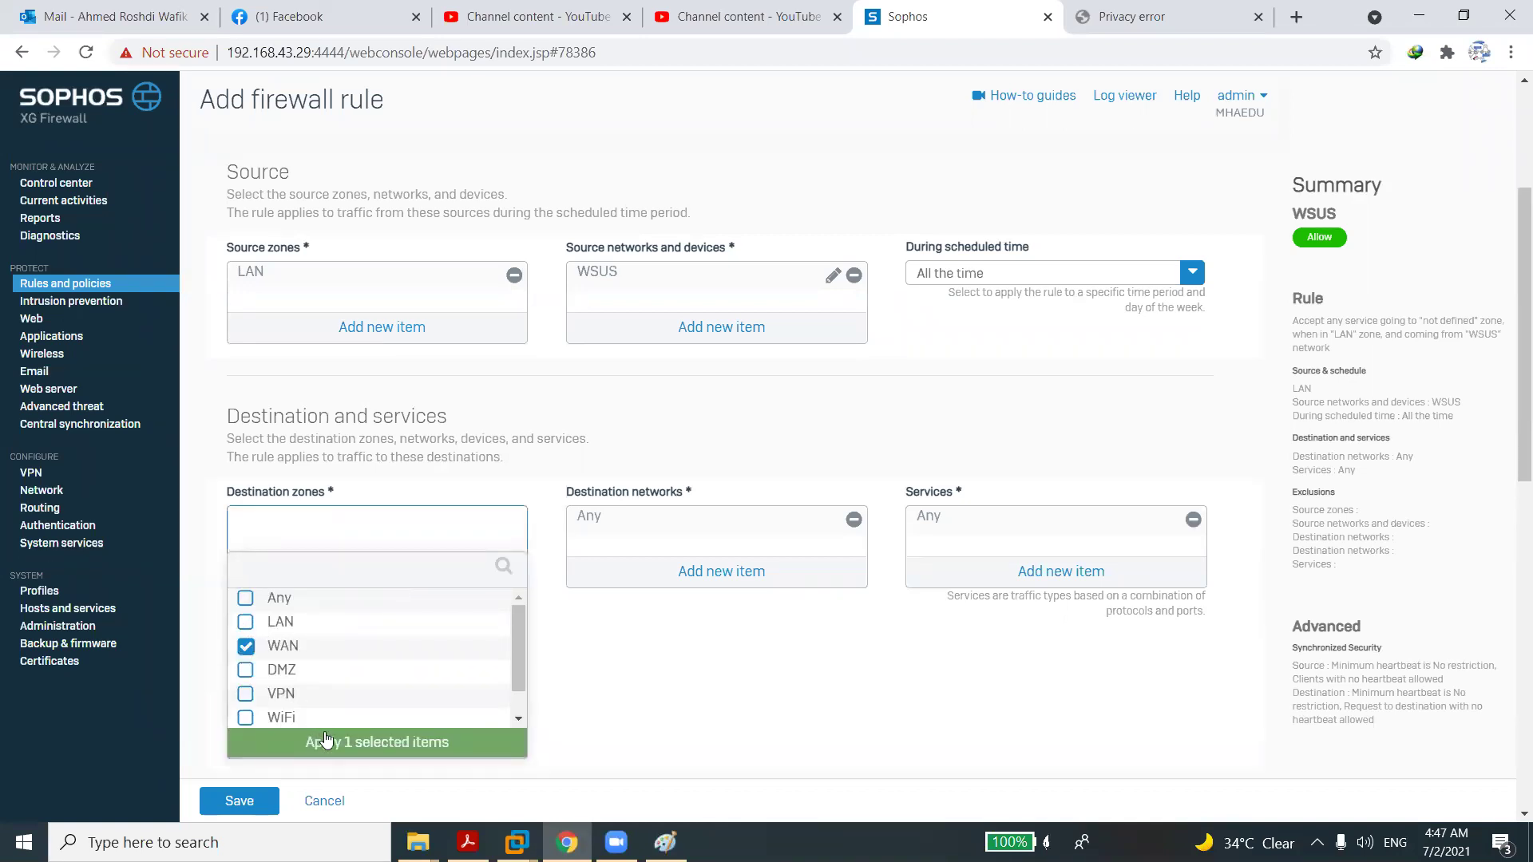
left_click(323, 739)
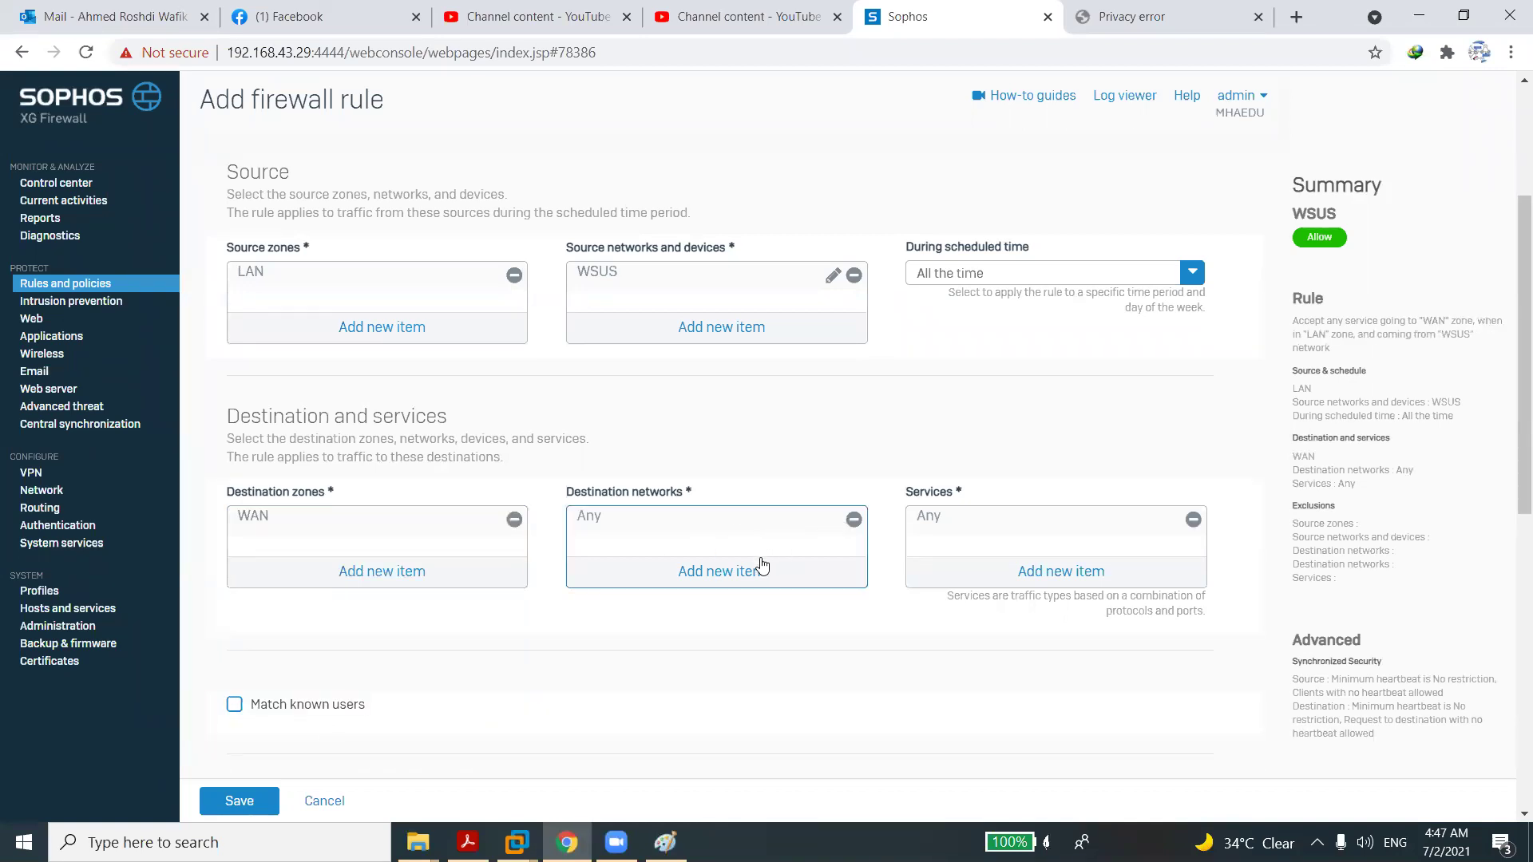
left_click(855, 522)
Search destination networks for 'micro' and open the Microsoft Services FQDN host group for editing.
left_click(732, 575)
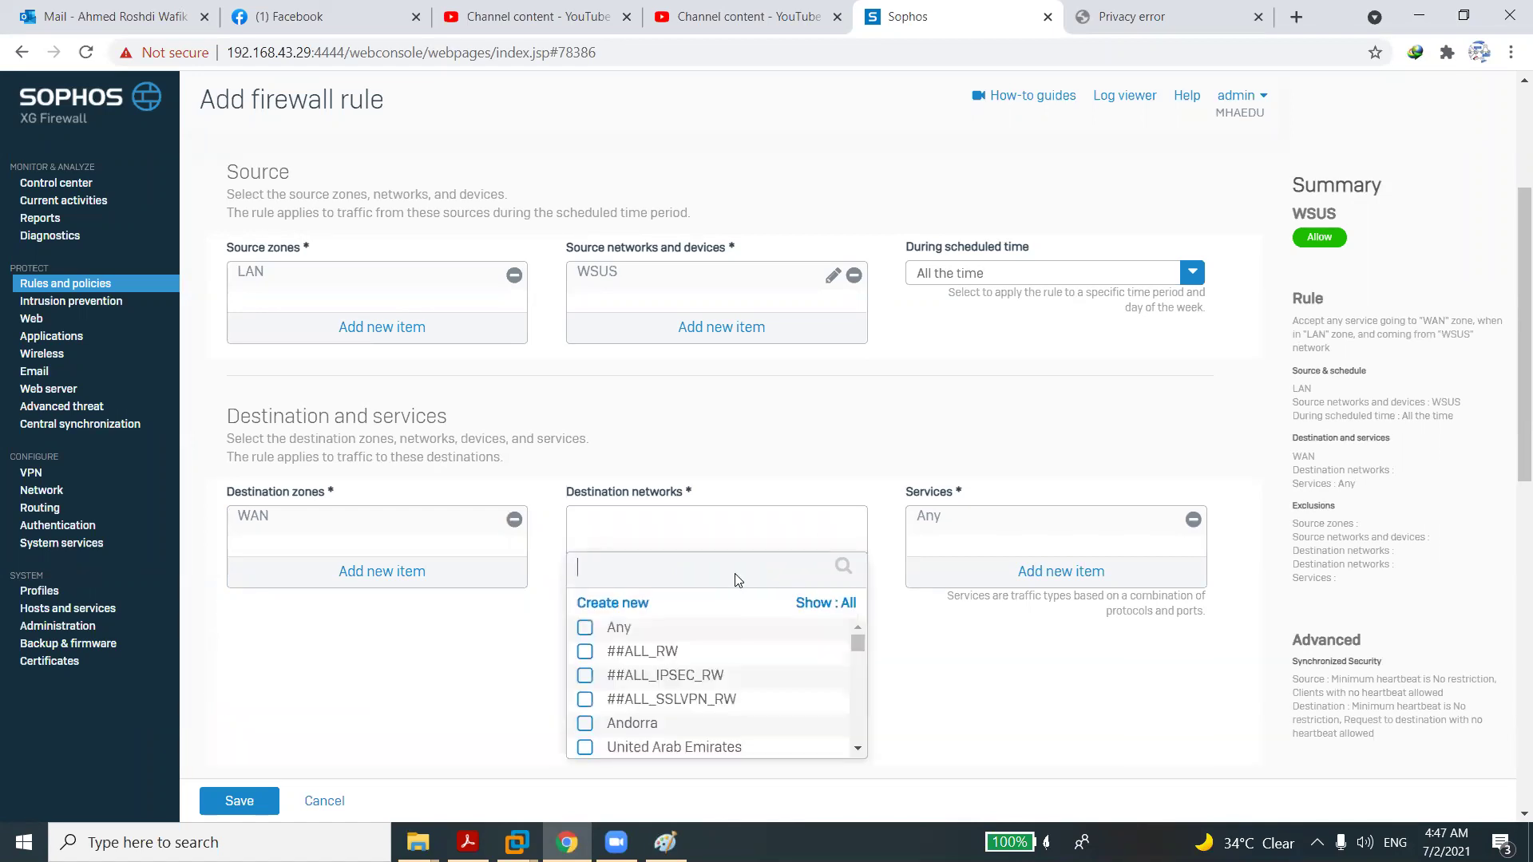
type("mic")
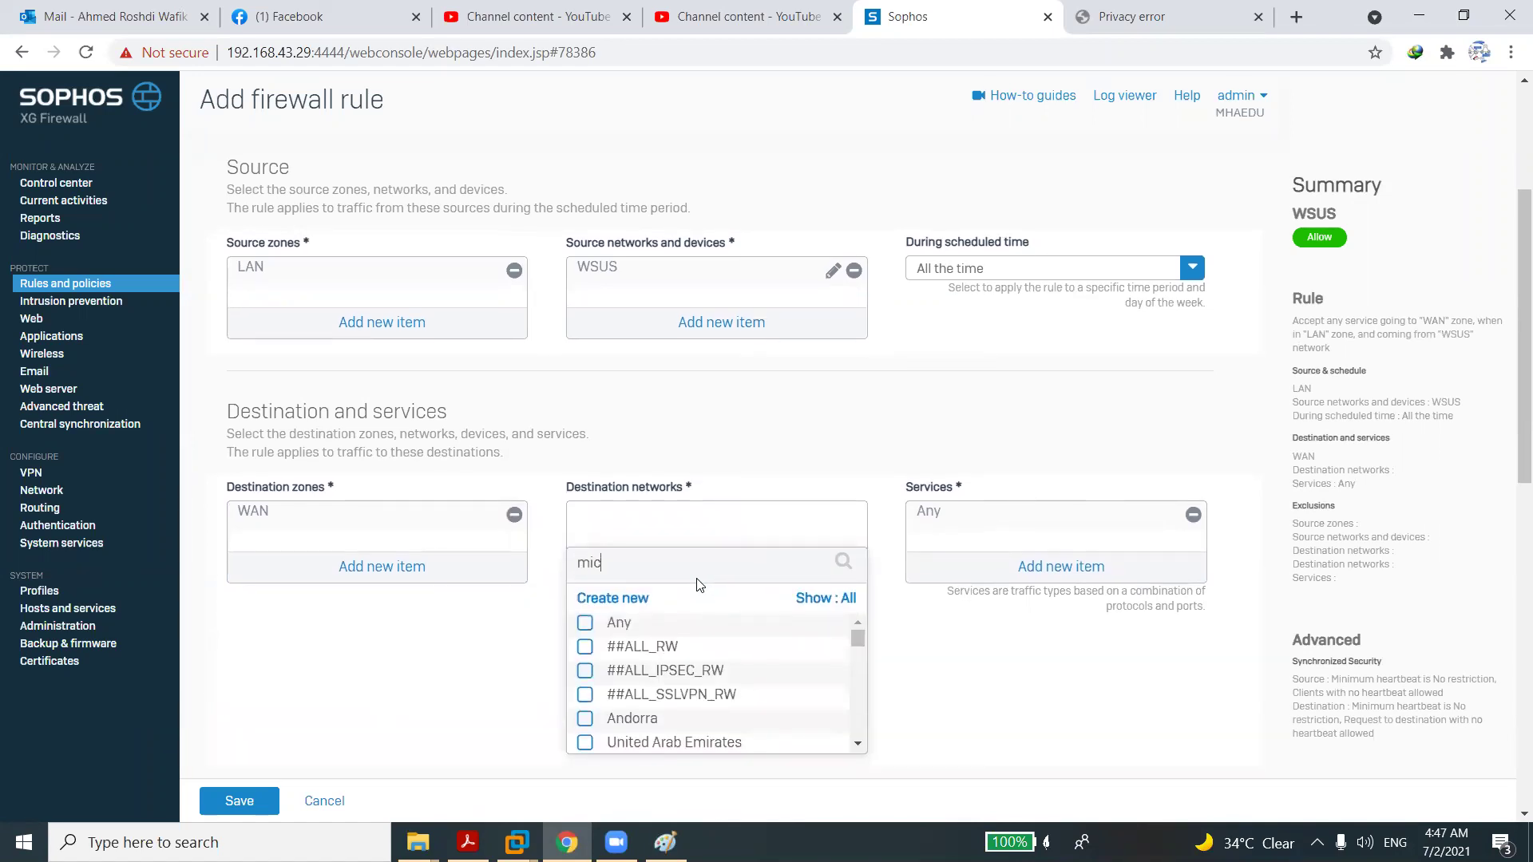
type("ros")
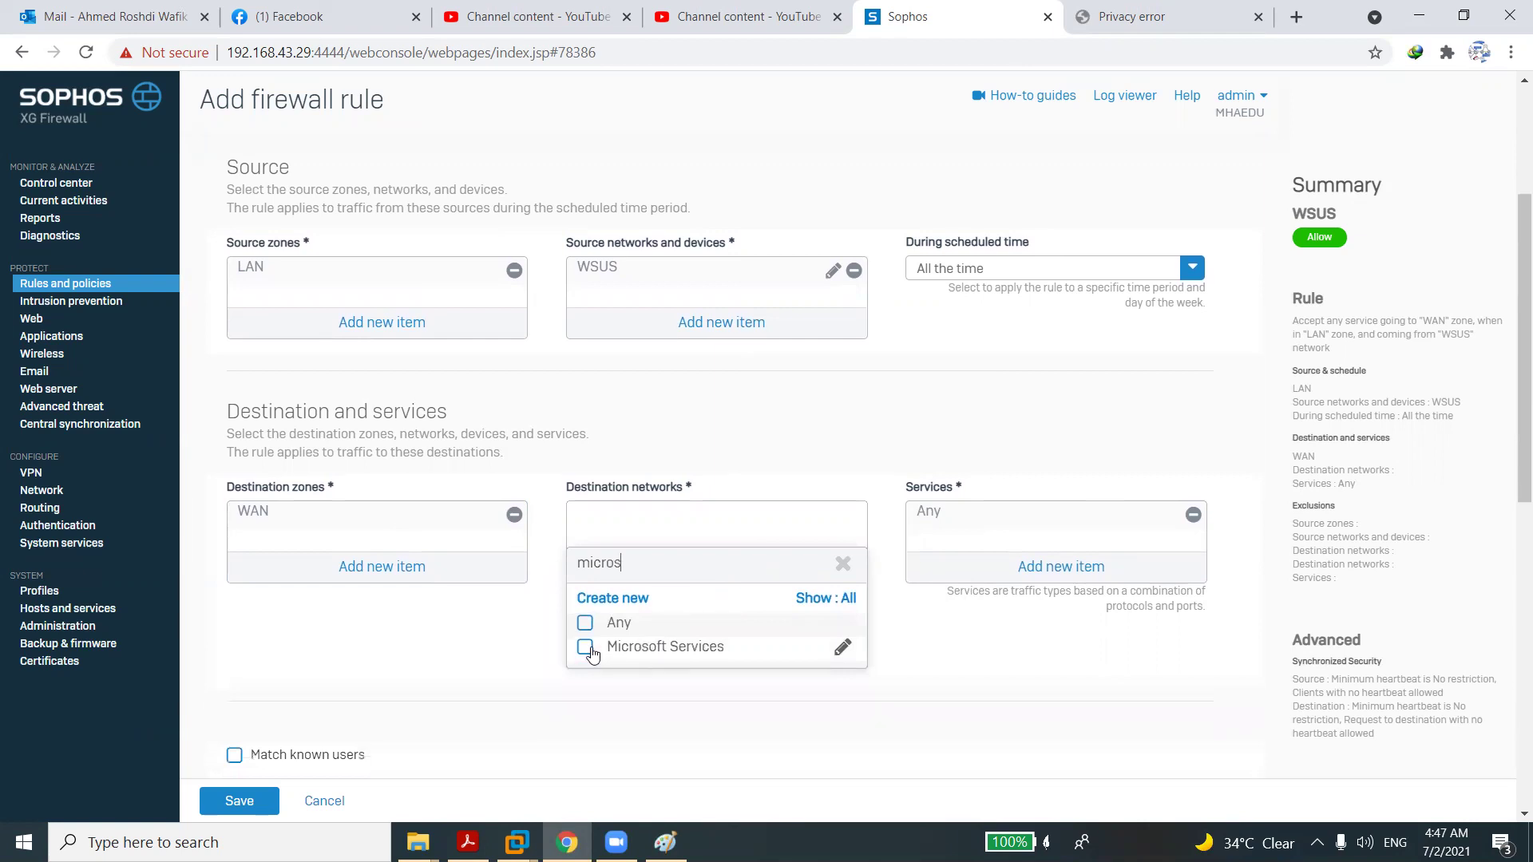
left_click(841, 648)
scroll(1509, 817, "down", 2)
scroll(1508, 817, "down", 2)
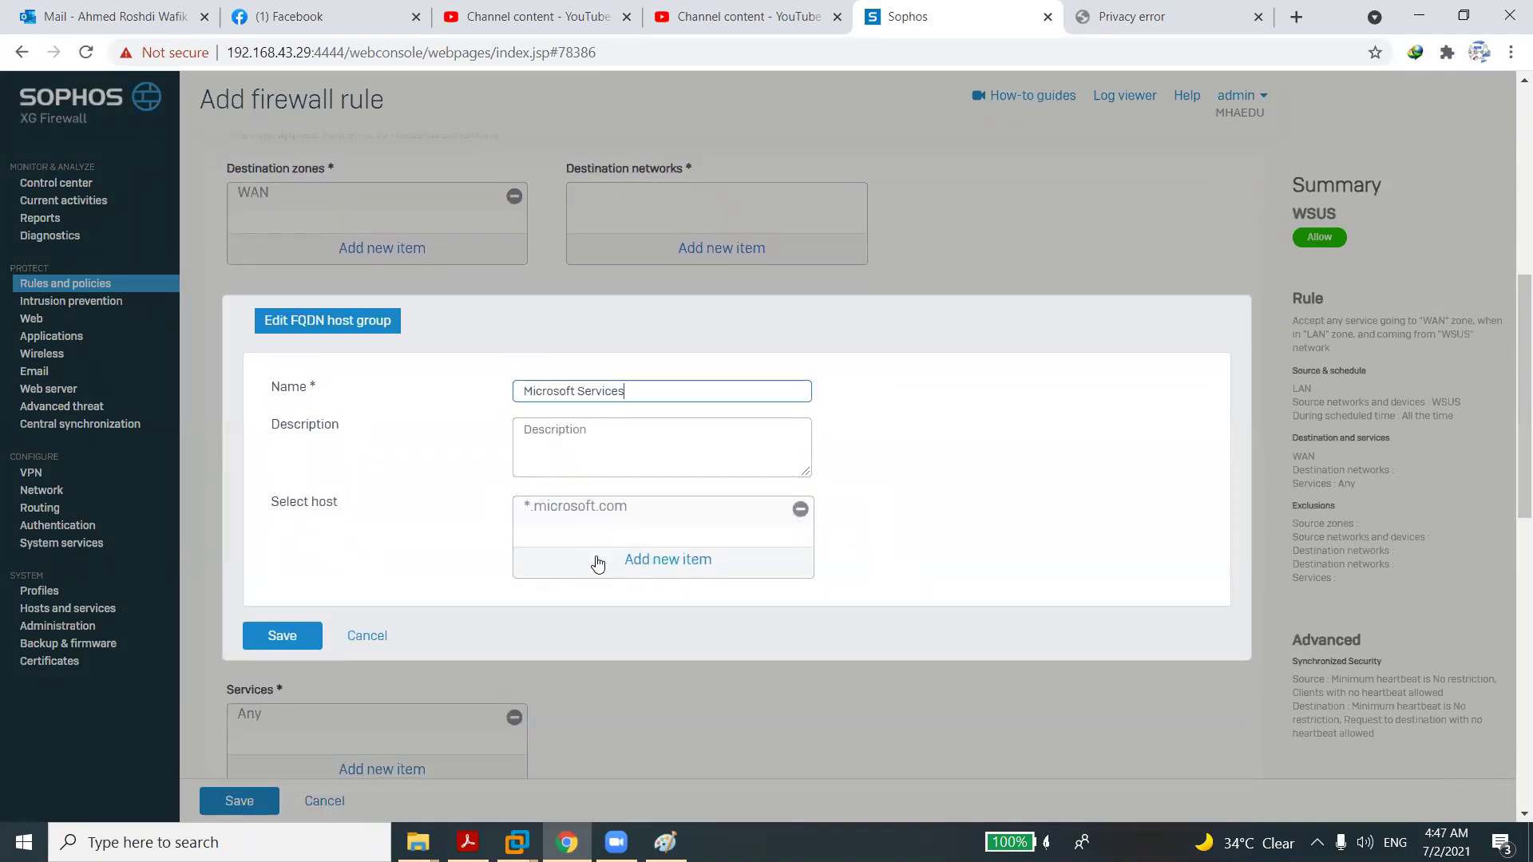
Review the hosts in the Microsoft Services group and save the group.
left_click(639, 563)
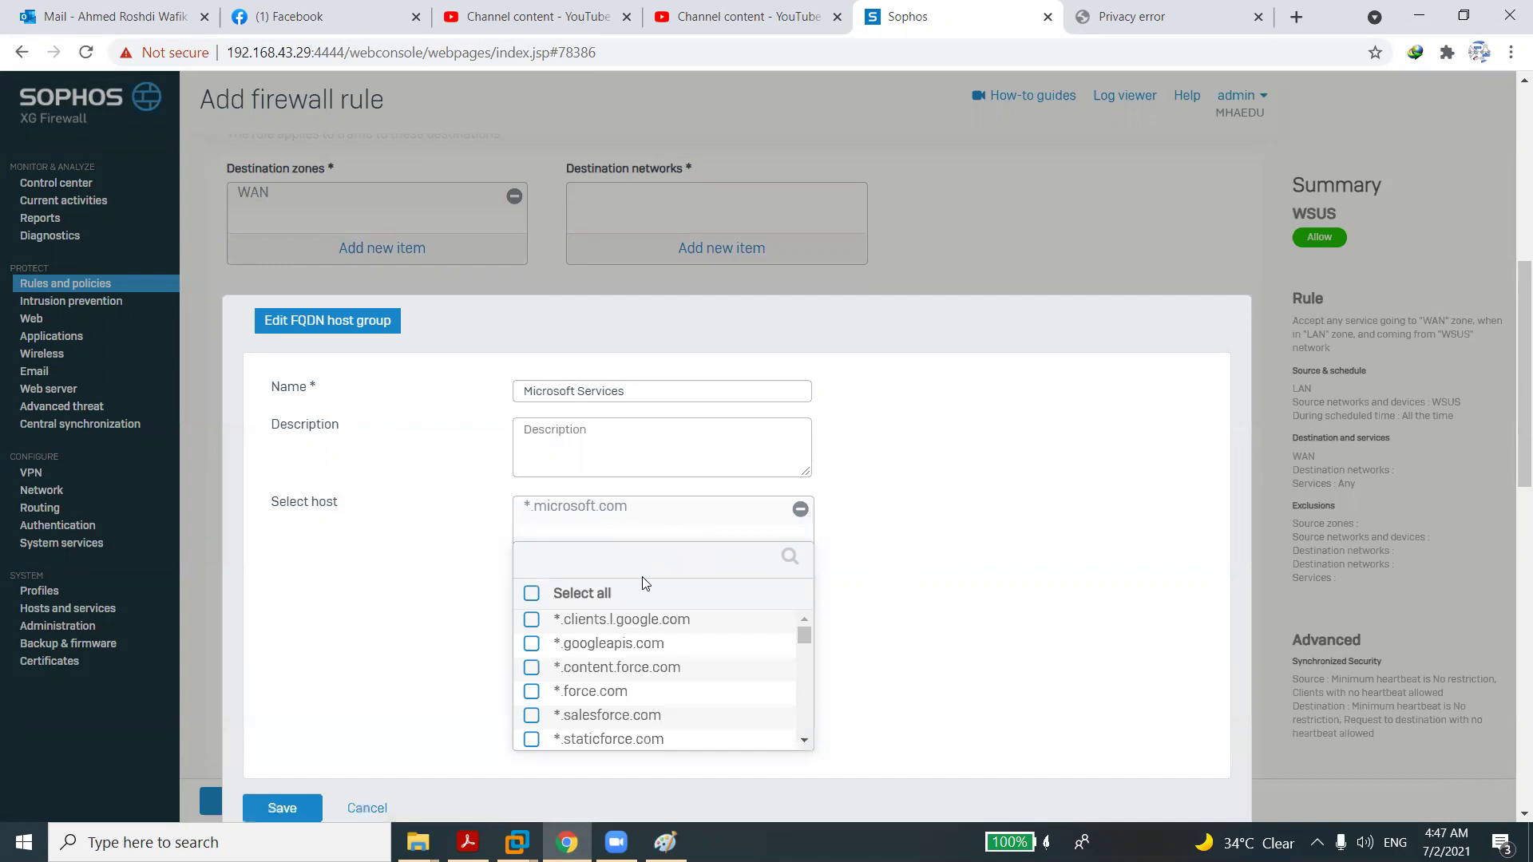
type("upd")
key("ctrl+a")
key("BackSpace")
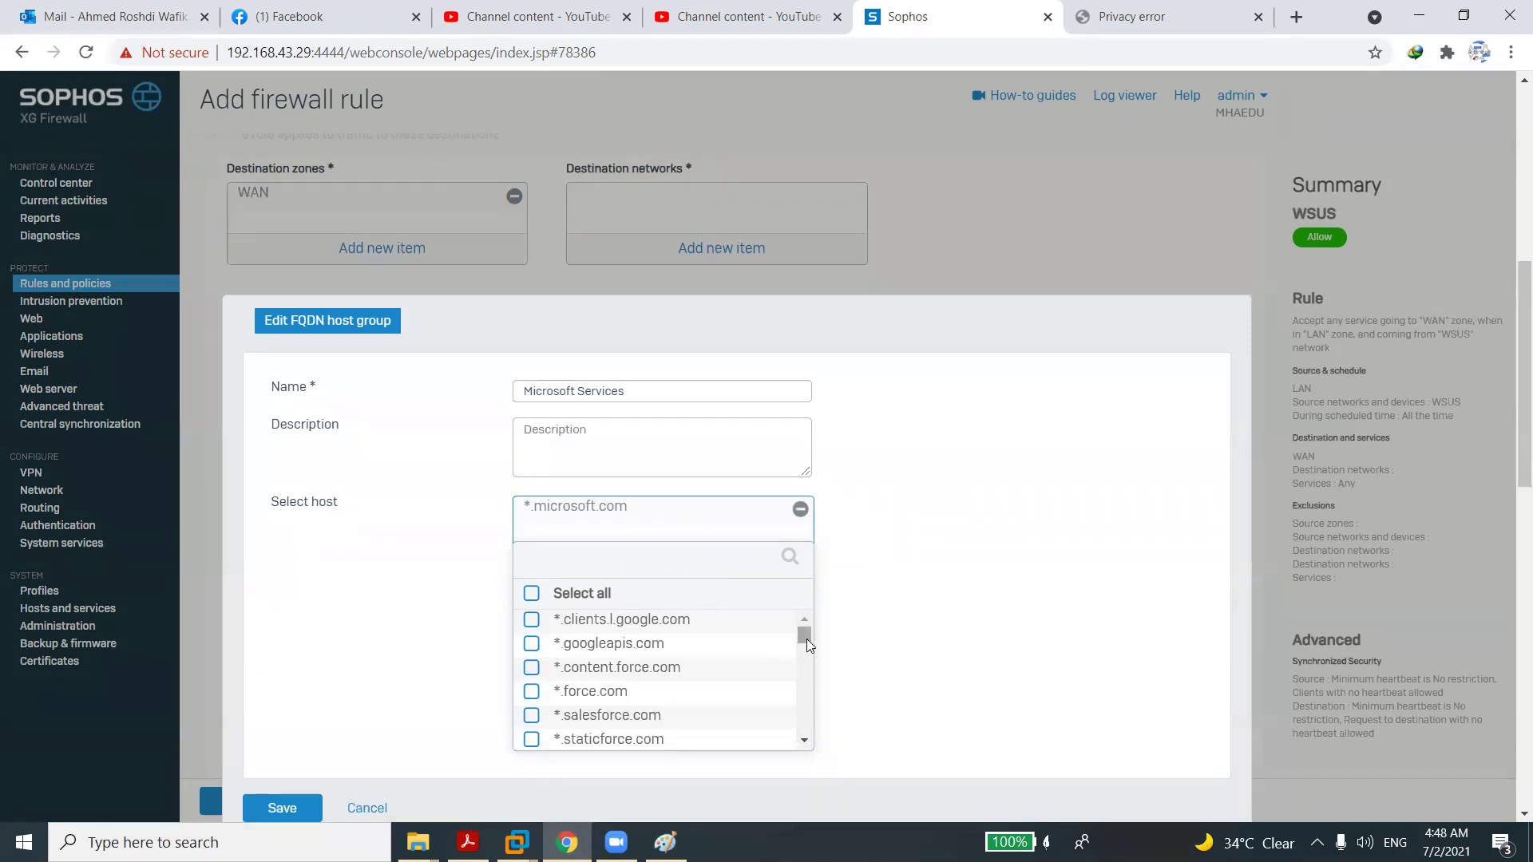
mouse_move(804, 637)
left_mouse_down()
mouse_move(821, 735)
mouse_move(782, 636)
left_mouse_up()
left_click(309, 809)
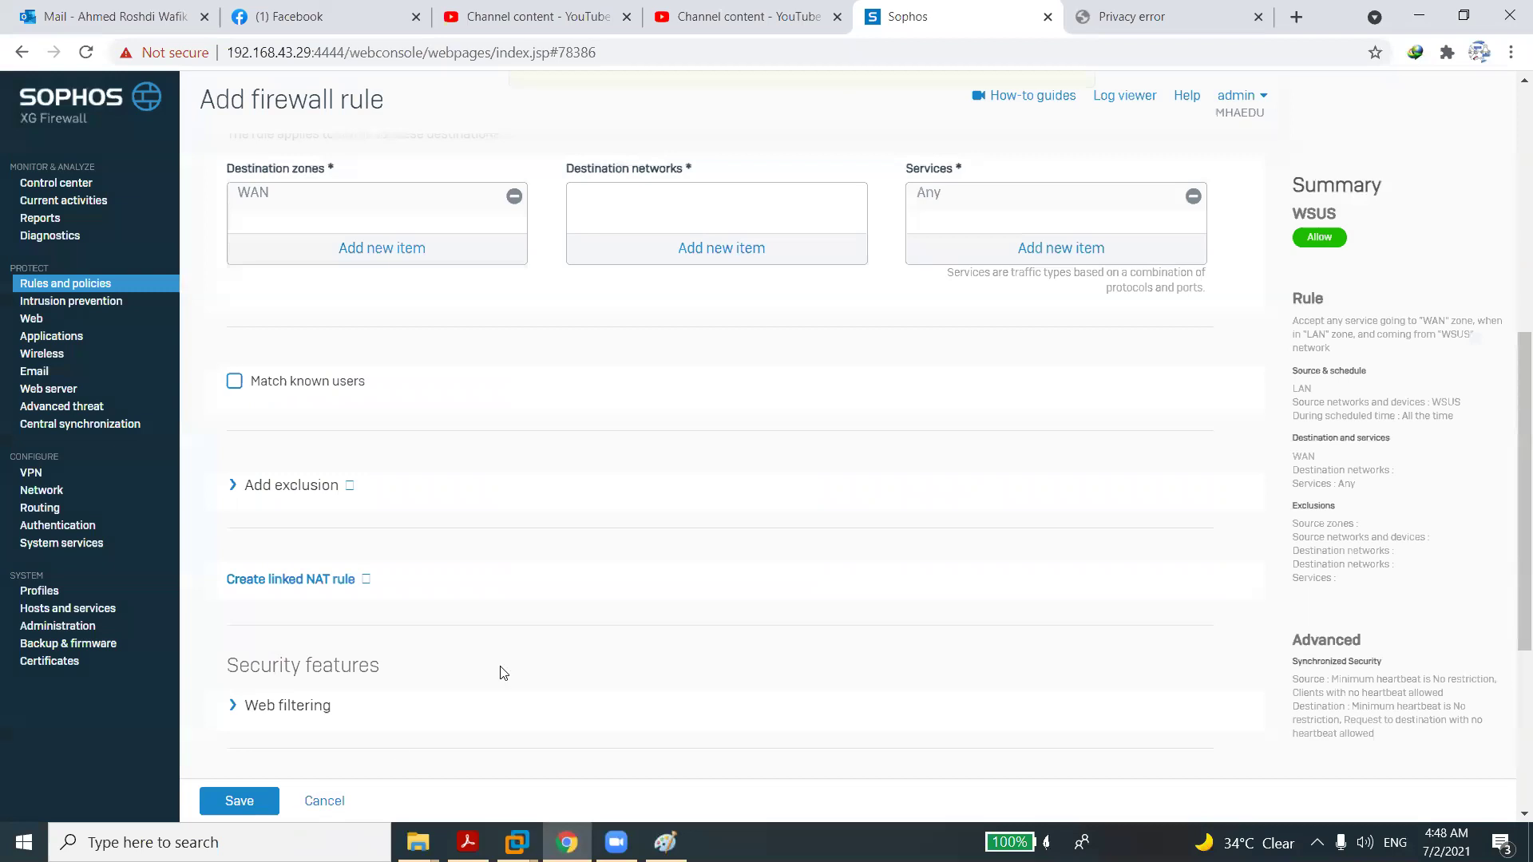
Search 'mic' and apply Microsoft Services as the rule's destination network.
left_click(733, 260)
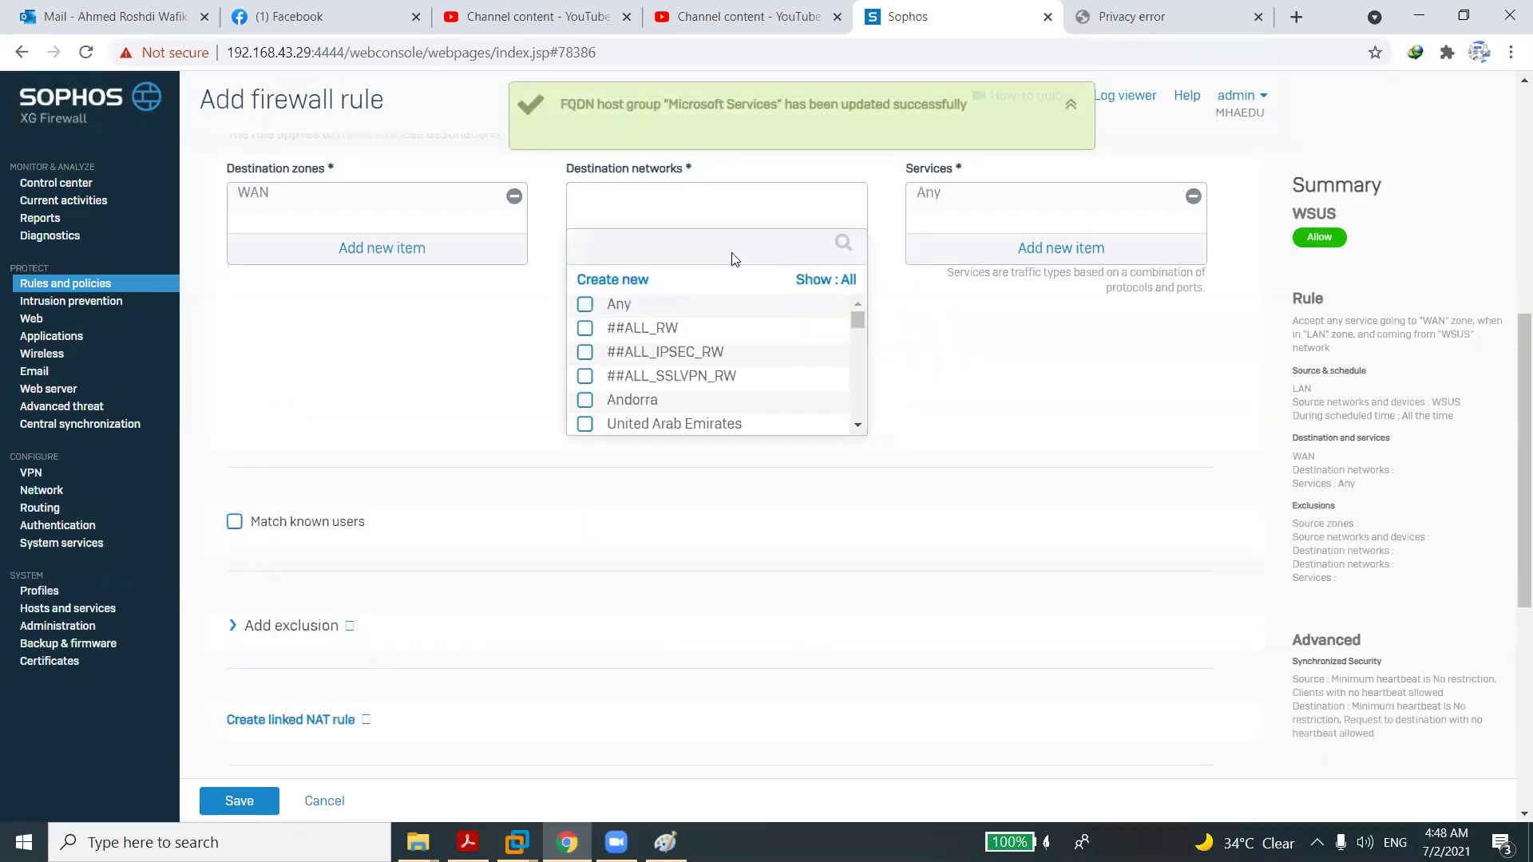
type("mic")
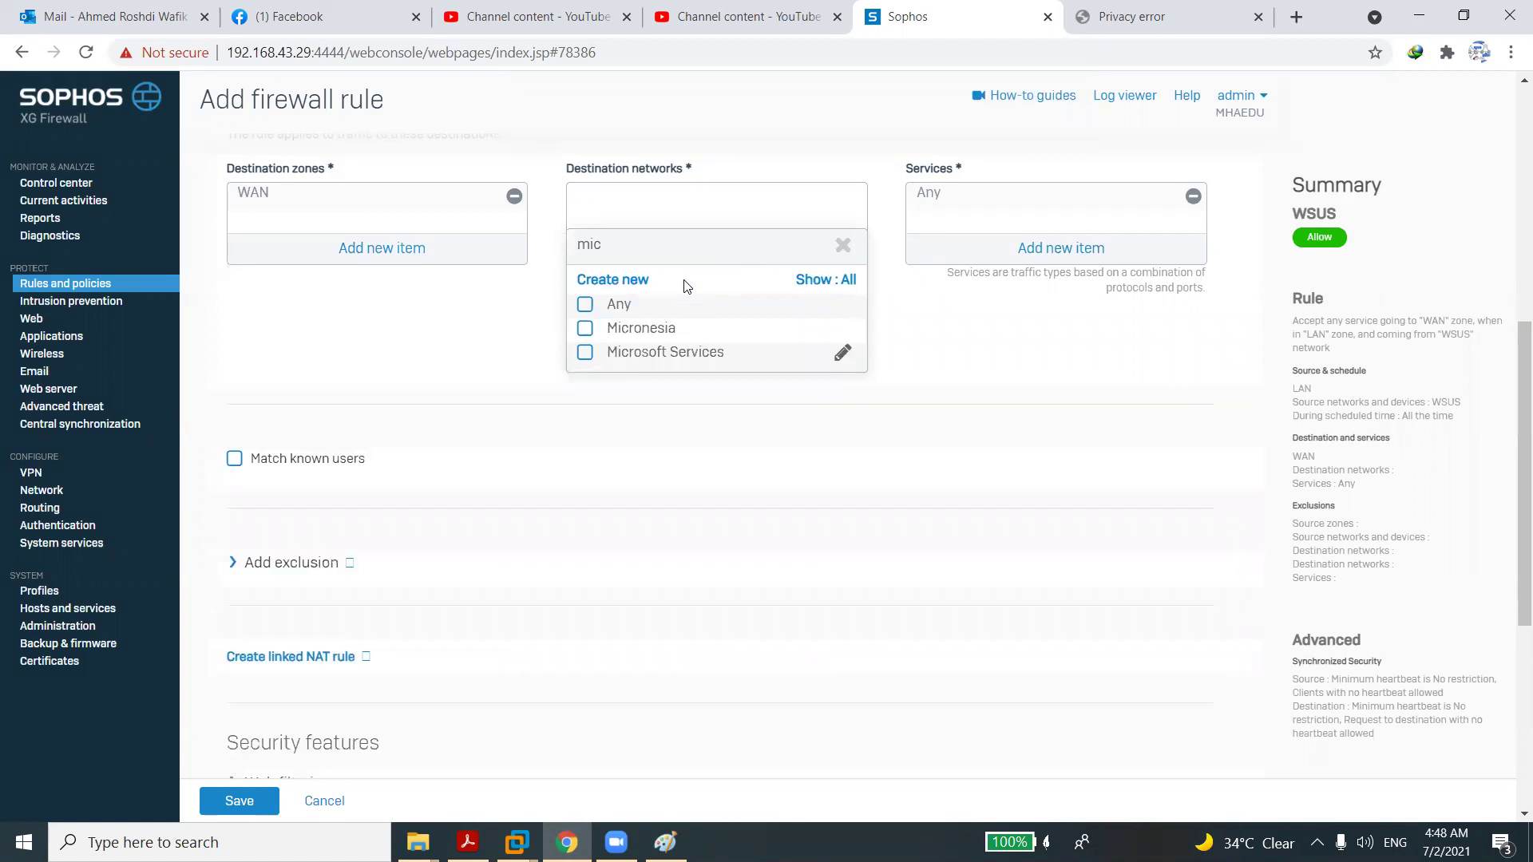
left_click(587, 353)
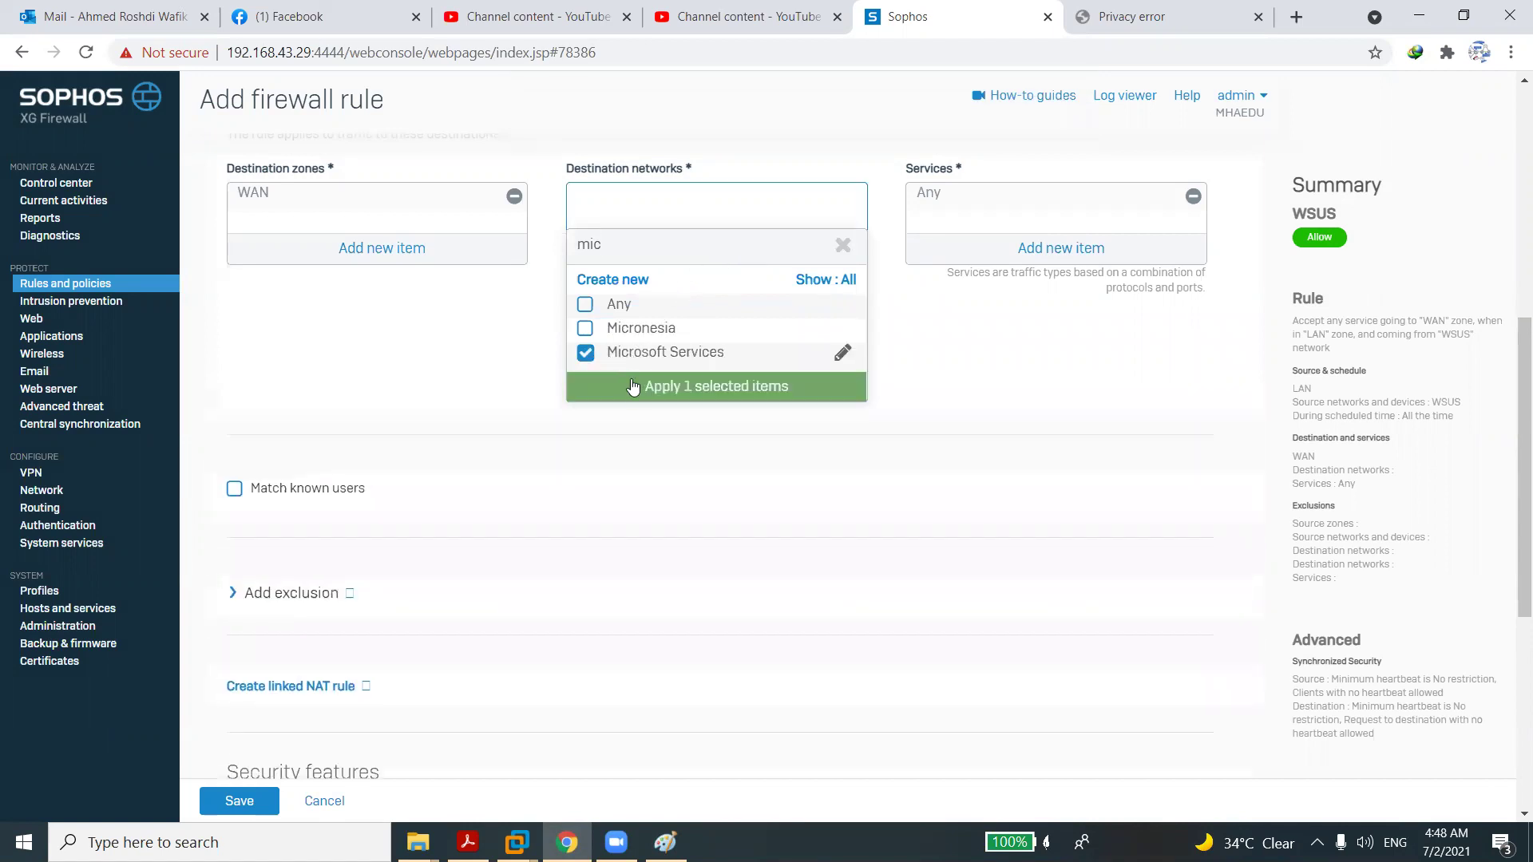
left_click(635, 387)
left_click(722, 247)
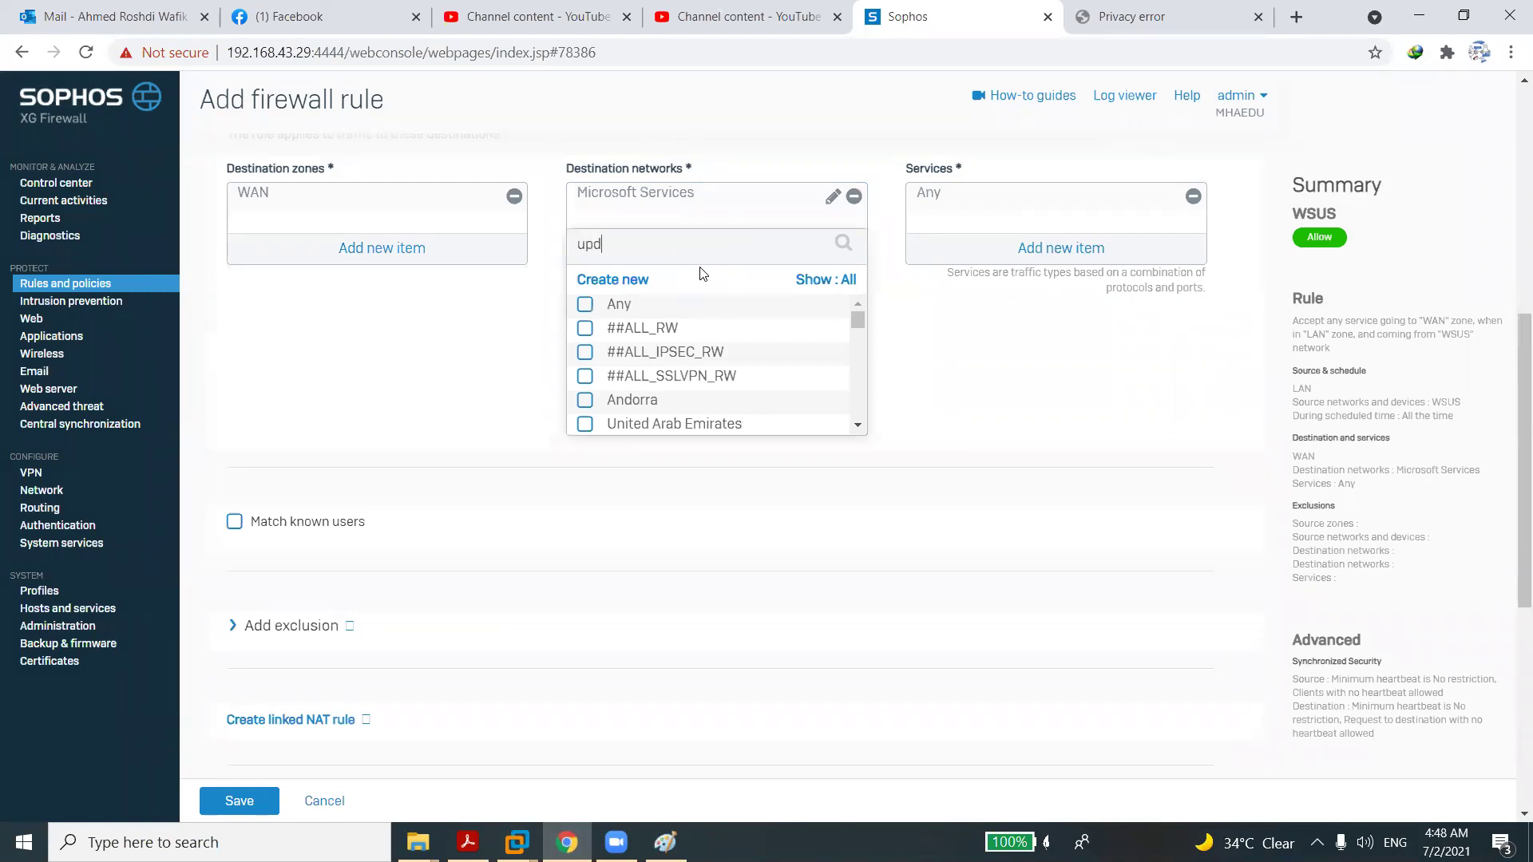
Start a new FQDN host from destination networks and name it Windowsupdates.
type("upd")
key("BackSpace")
key("BackSpace")
key("BackSpace")
type("wi")
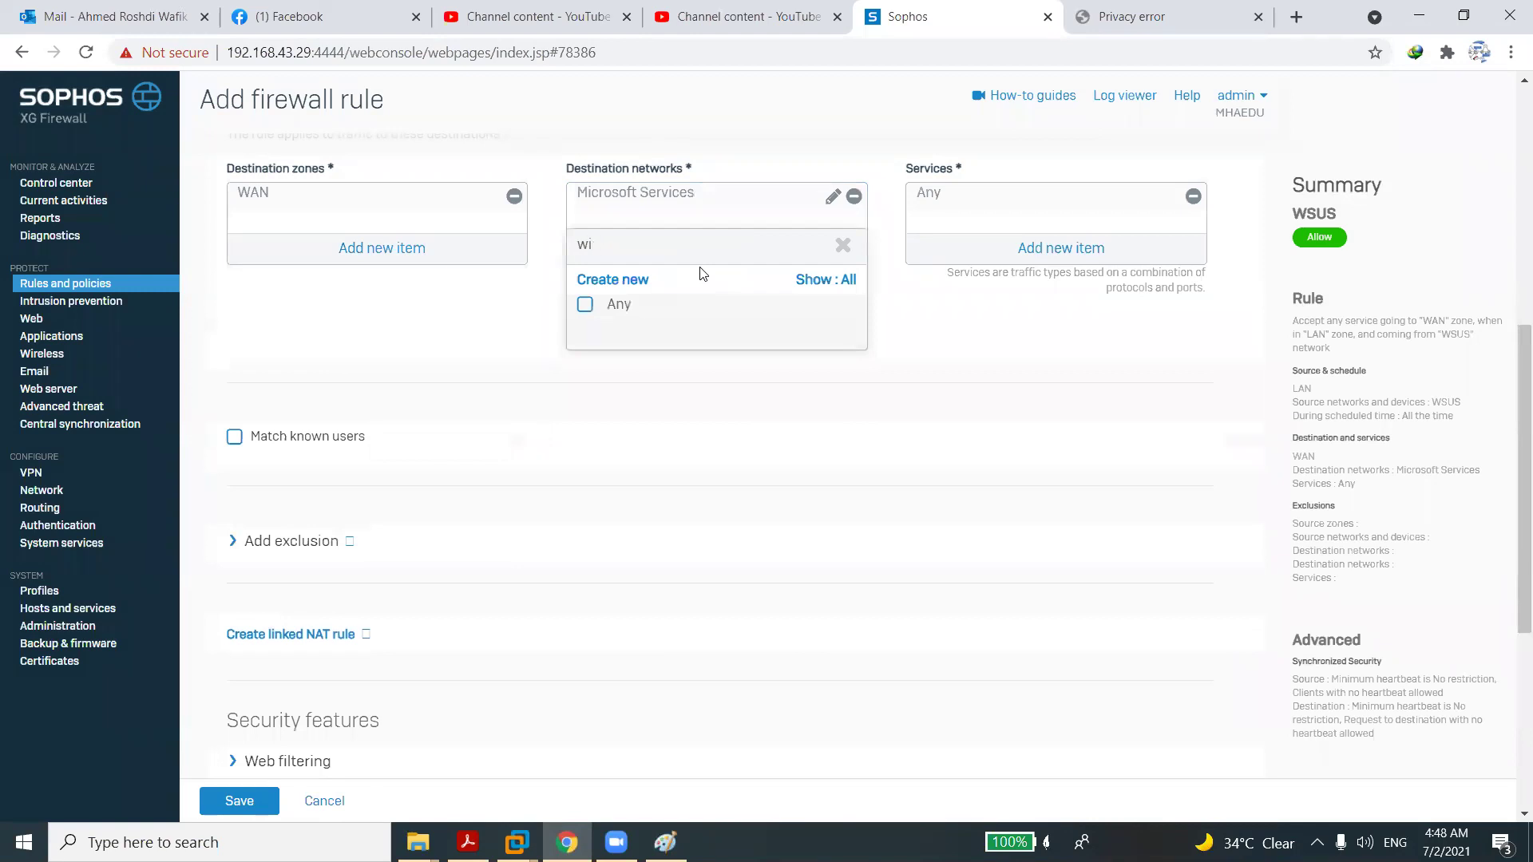
left_click(615, 281)
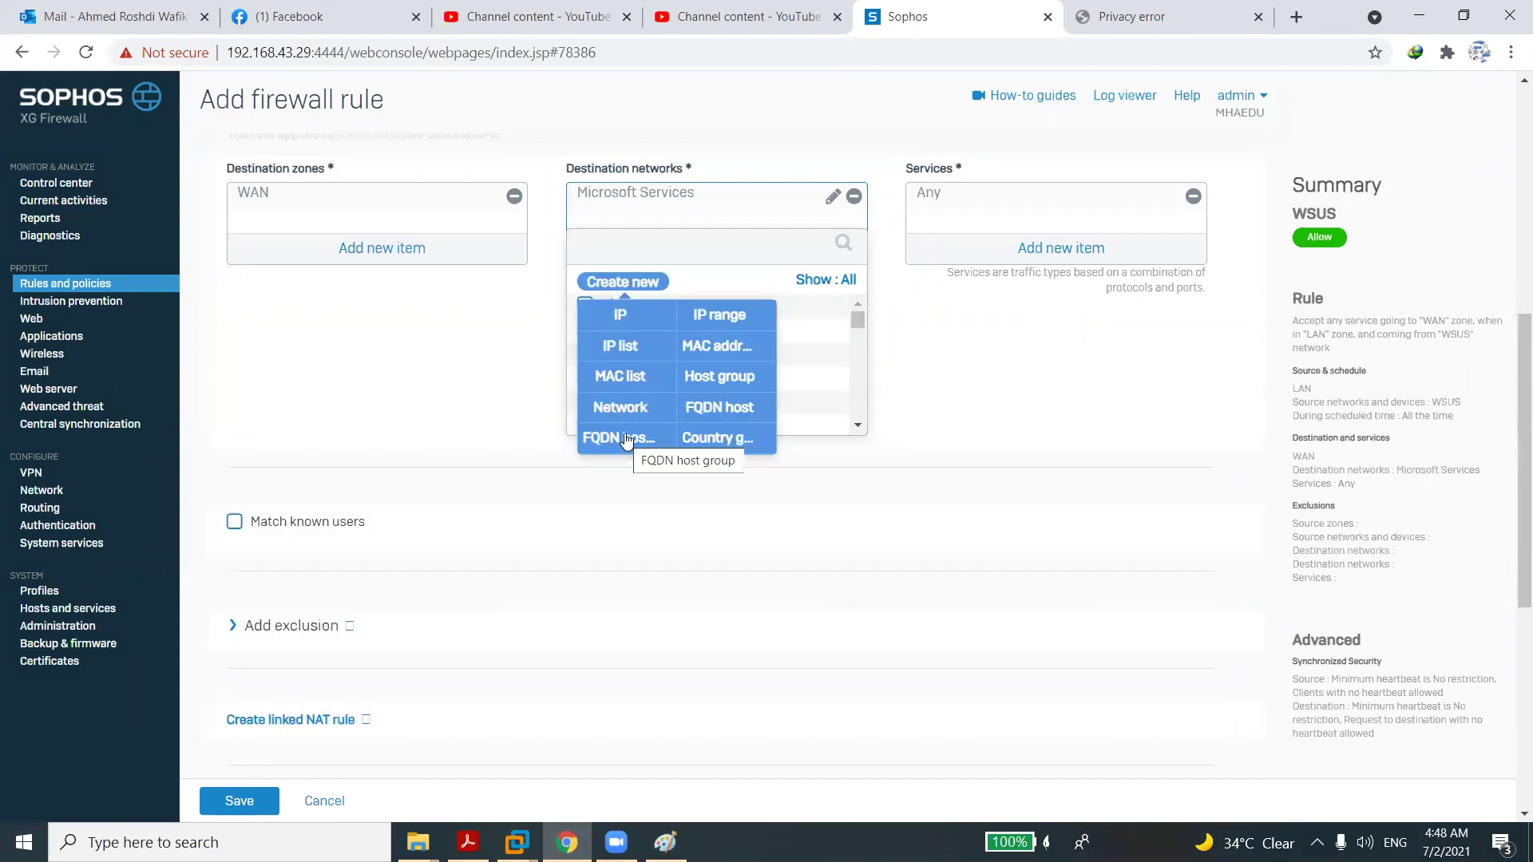
left_click(701, 409)
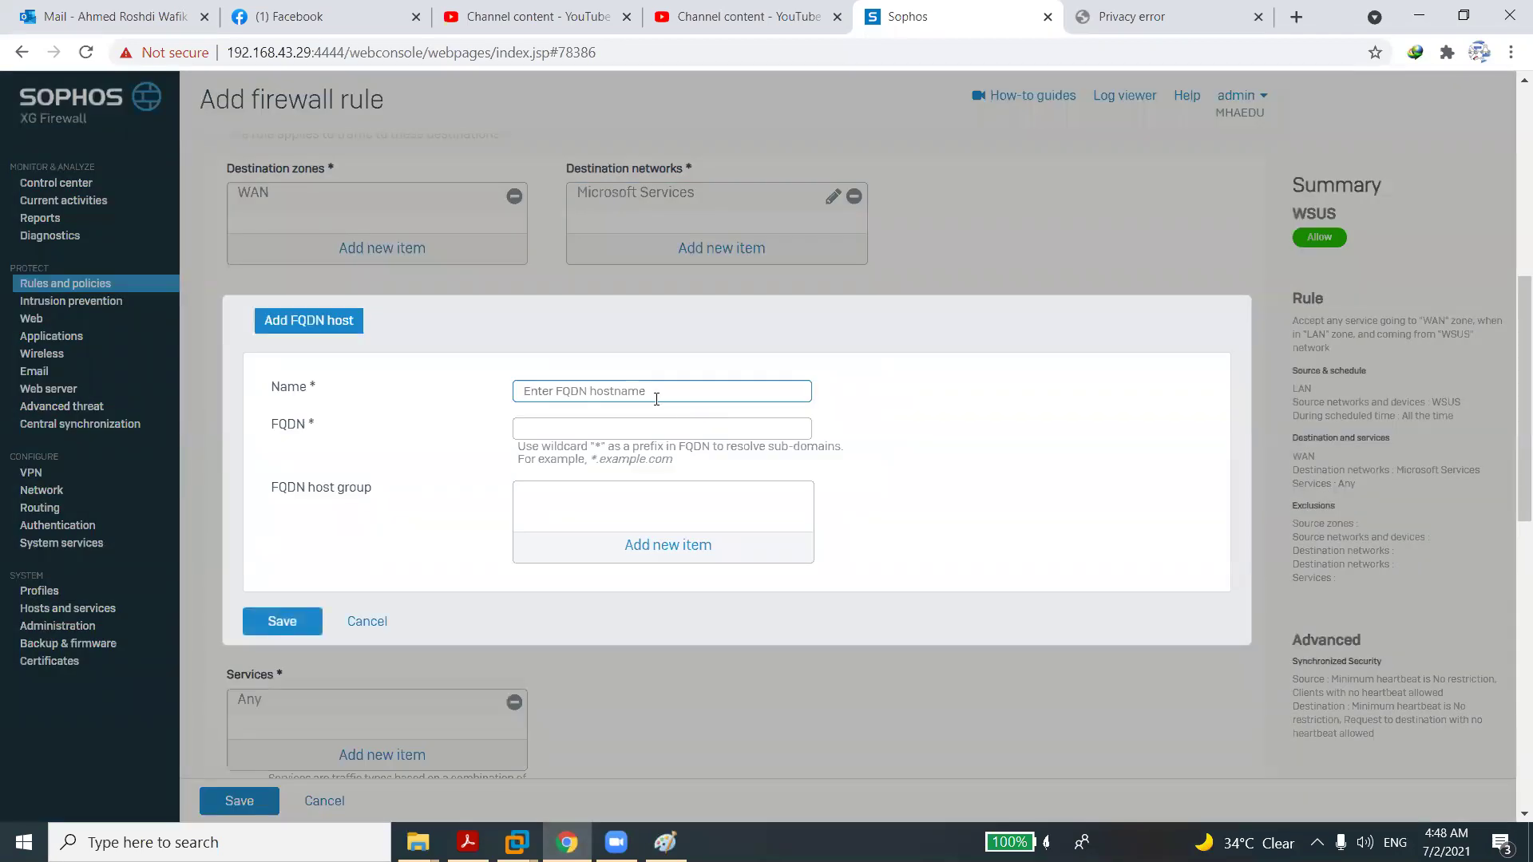
type("Windowsupdates")
left_click(623, 424)
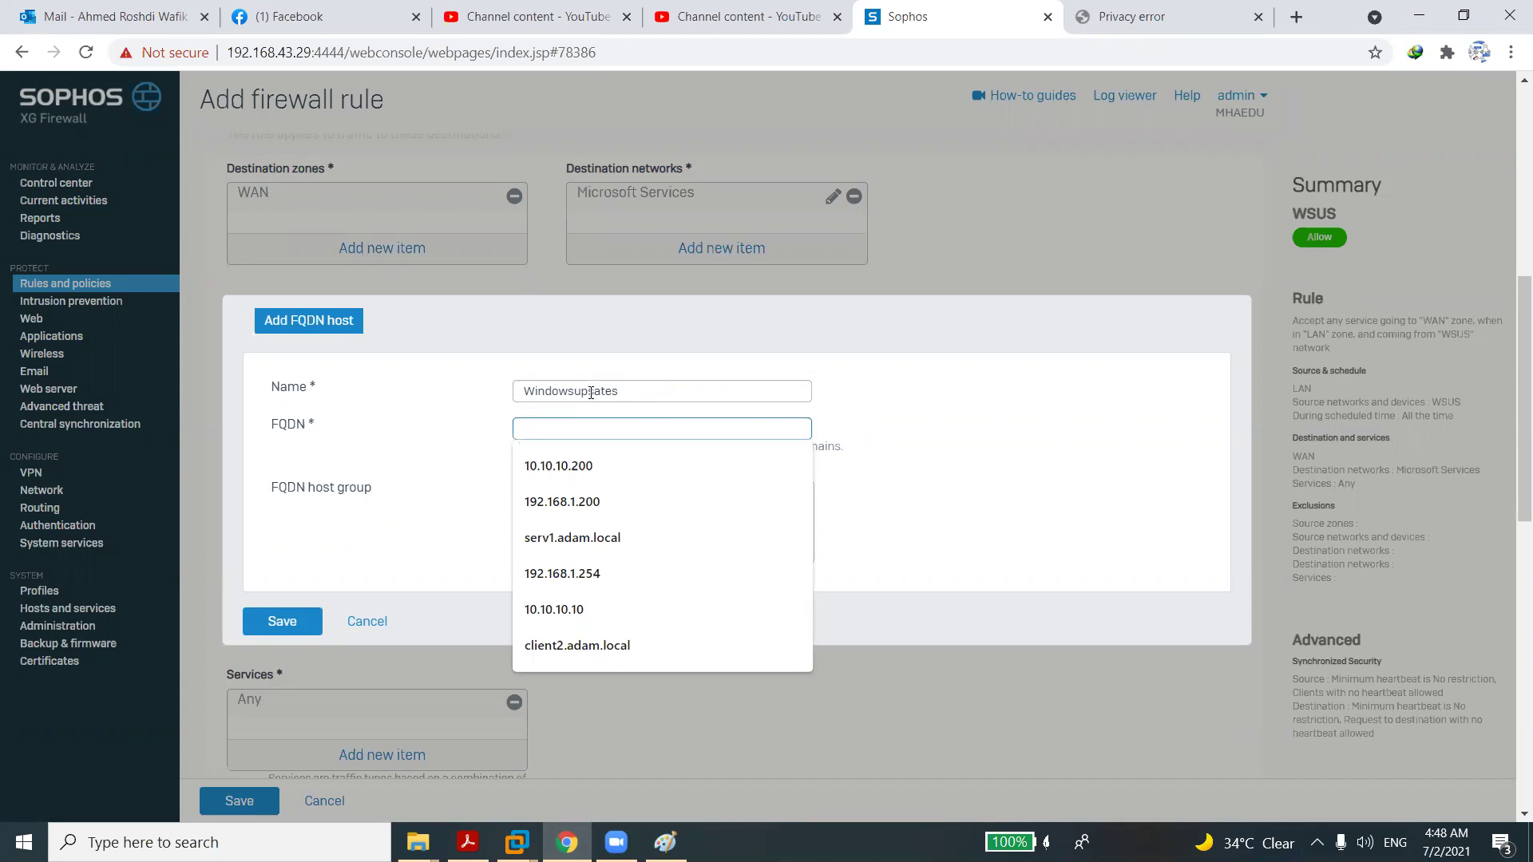
left_click(594, 392)
key("BackSpace")
type("d")
left_click(594, 423)
Enter FQDN *.windowsupdate.com, fix the invalid value, and save the Windowsupdates host.
type("*")
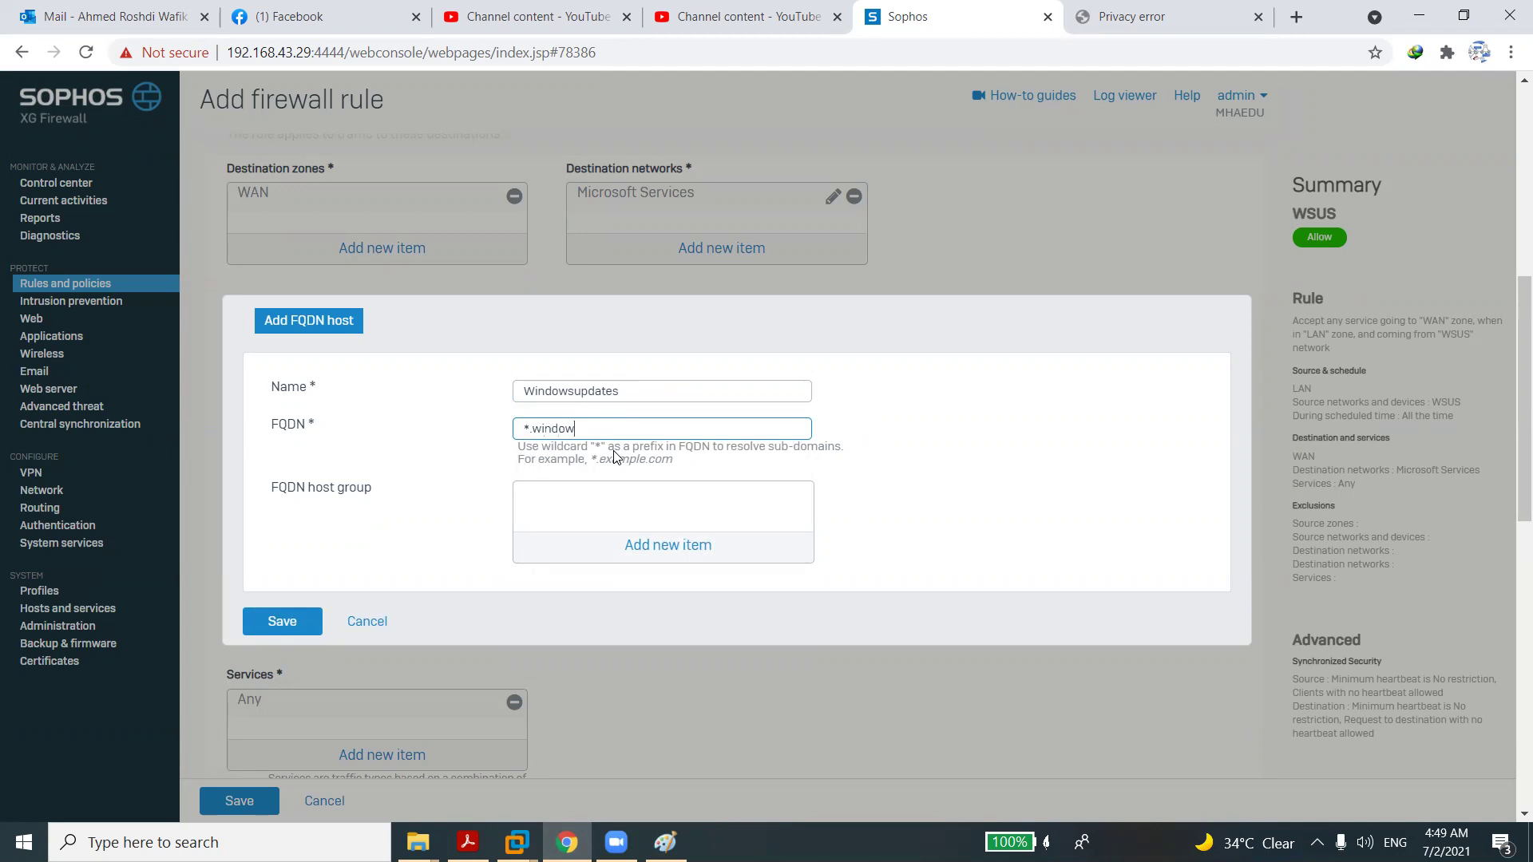
key("BackSpace")
left_click(540, 459)
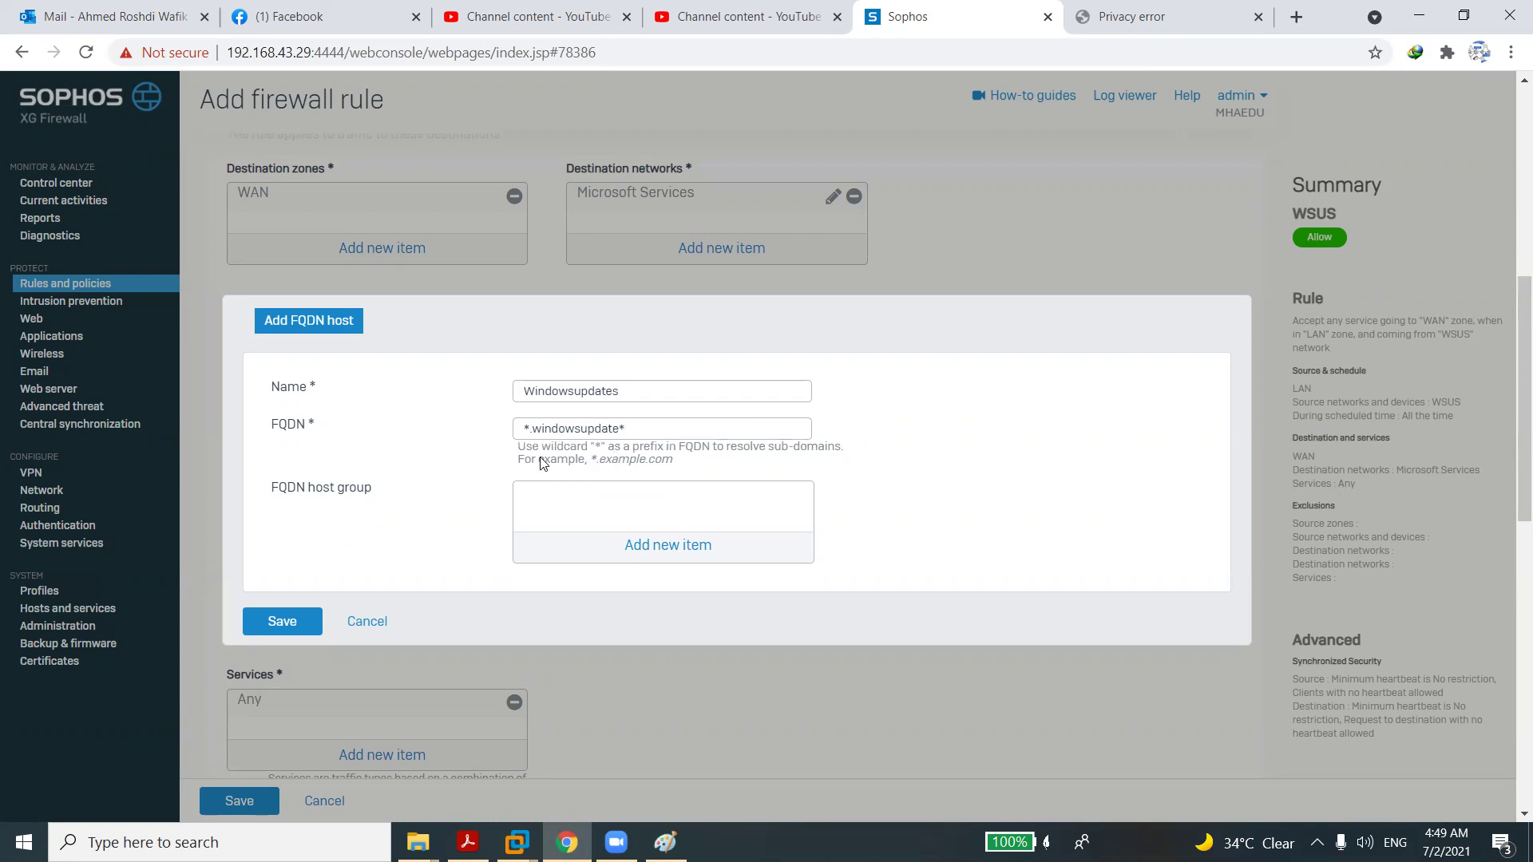
left_click(295, 624)
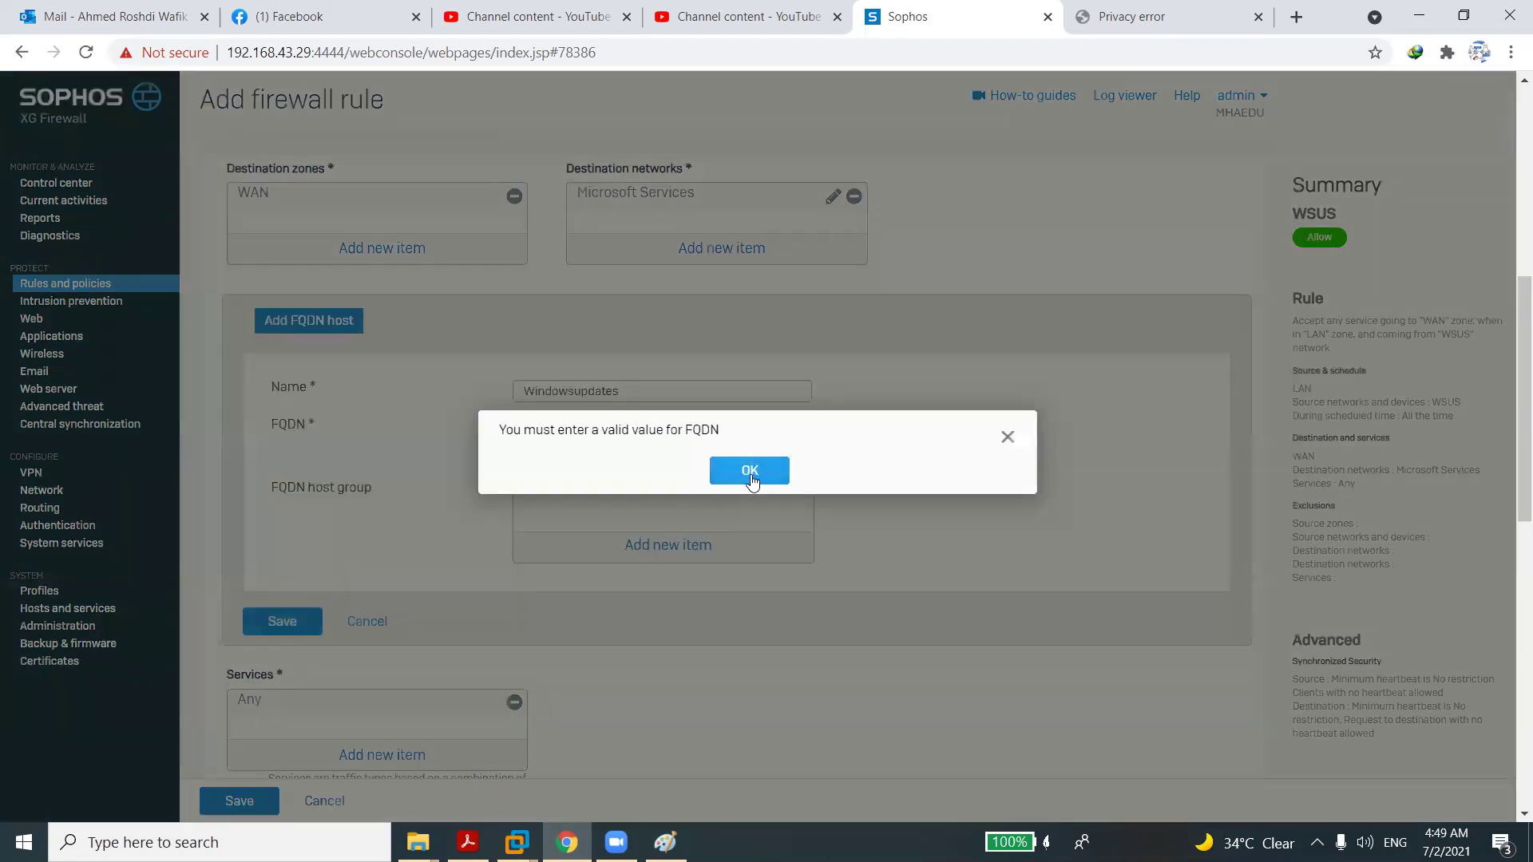
left_click(750, 471)
left_click(669, 434)
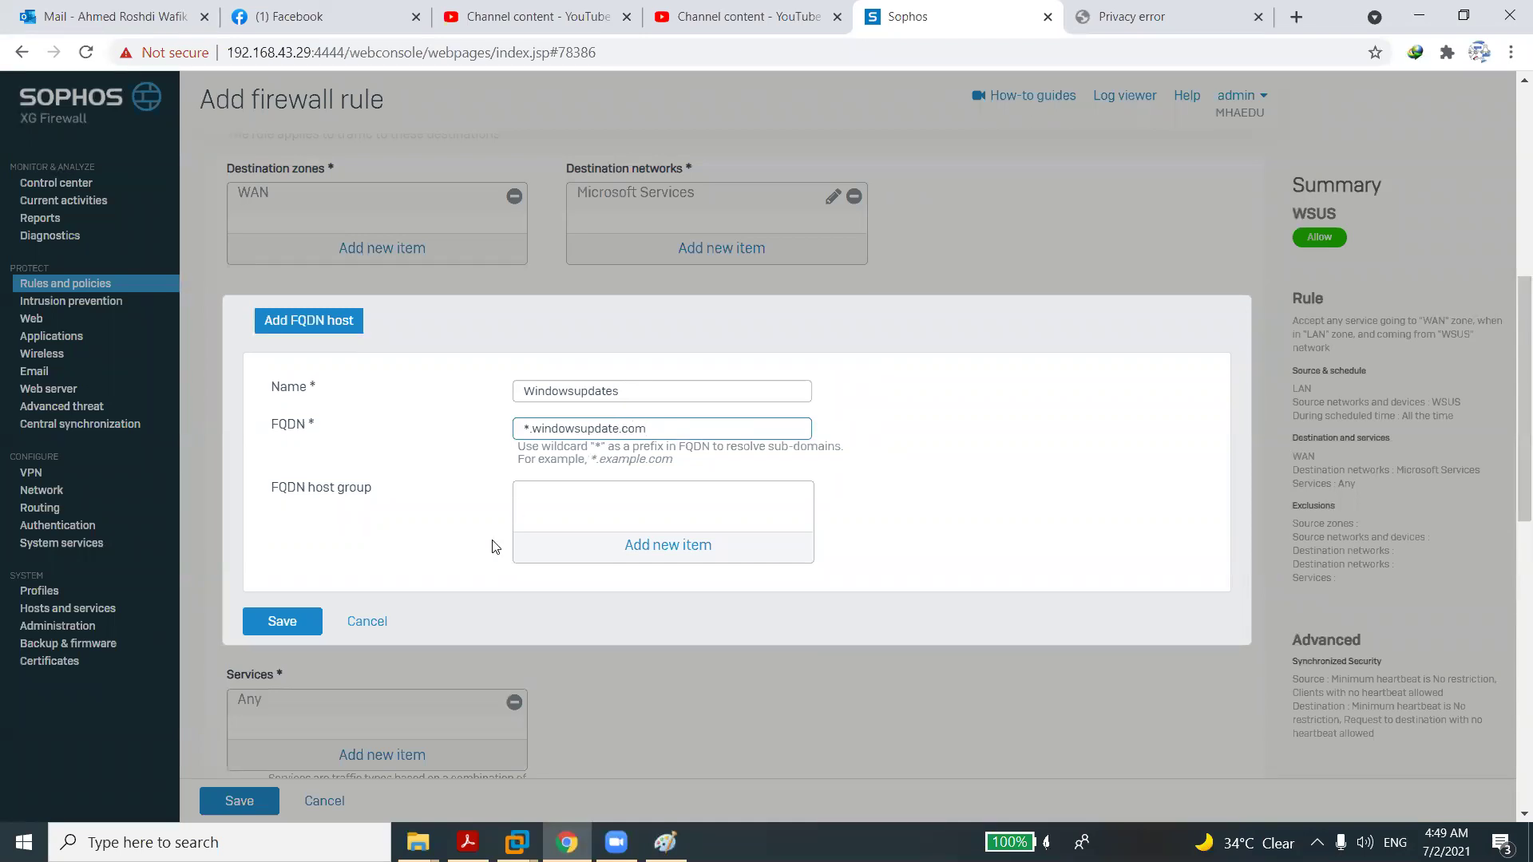
left_click(300, 621)
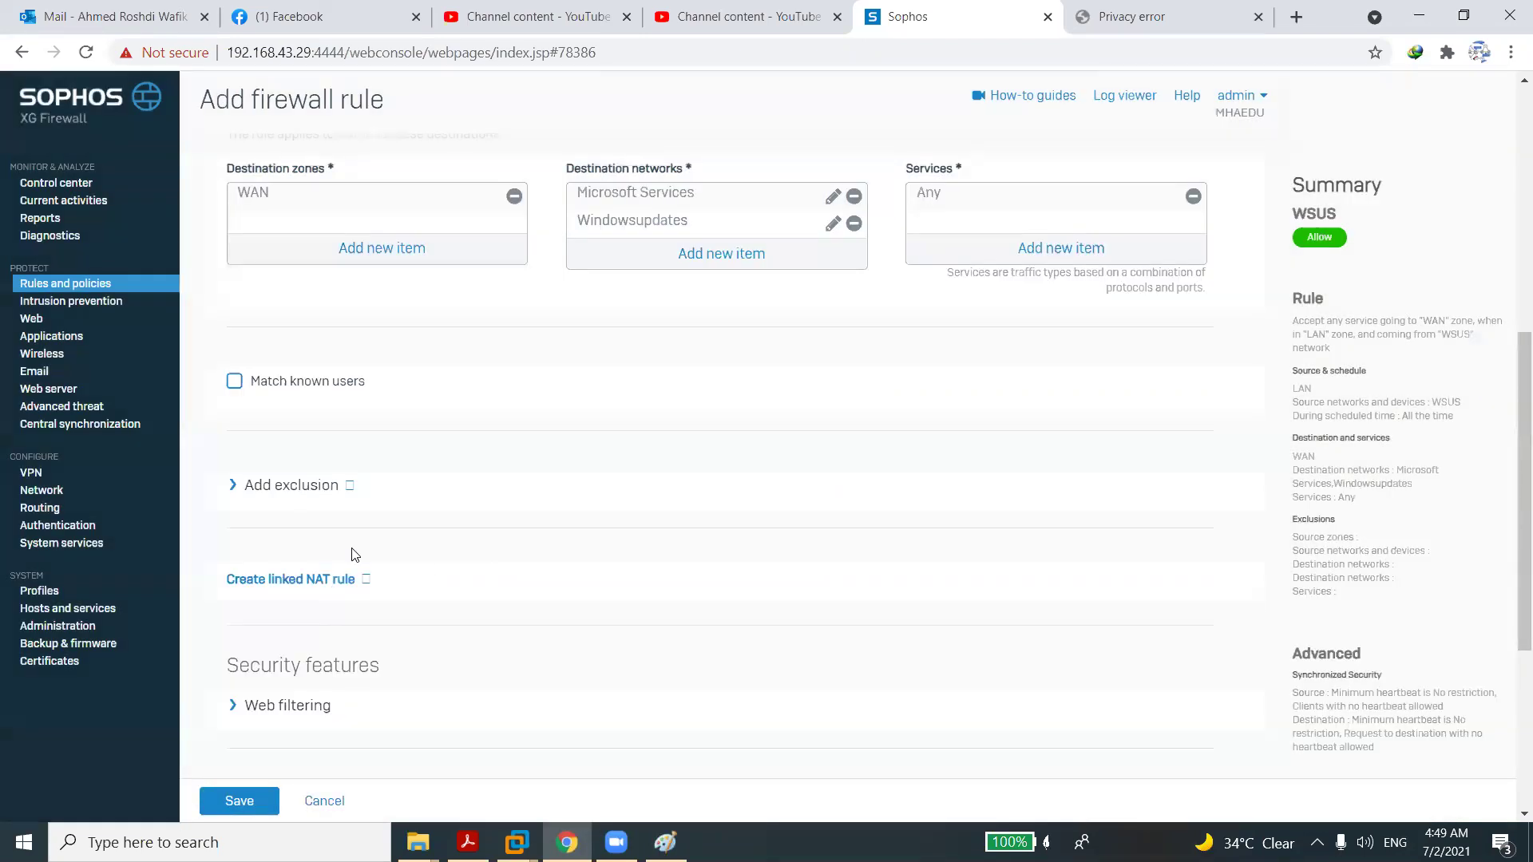
Replace the Any service with HTTPS for the WSUS rule.
left_click(1193, 196)
left_click(1068, 249)
type("httpd")
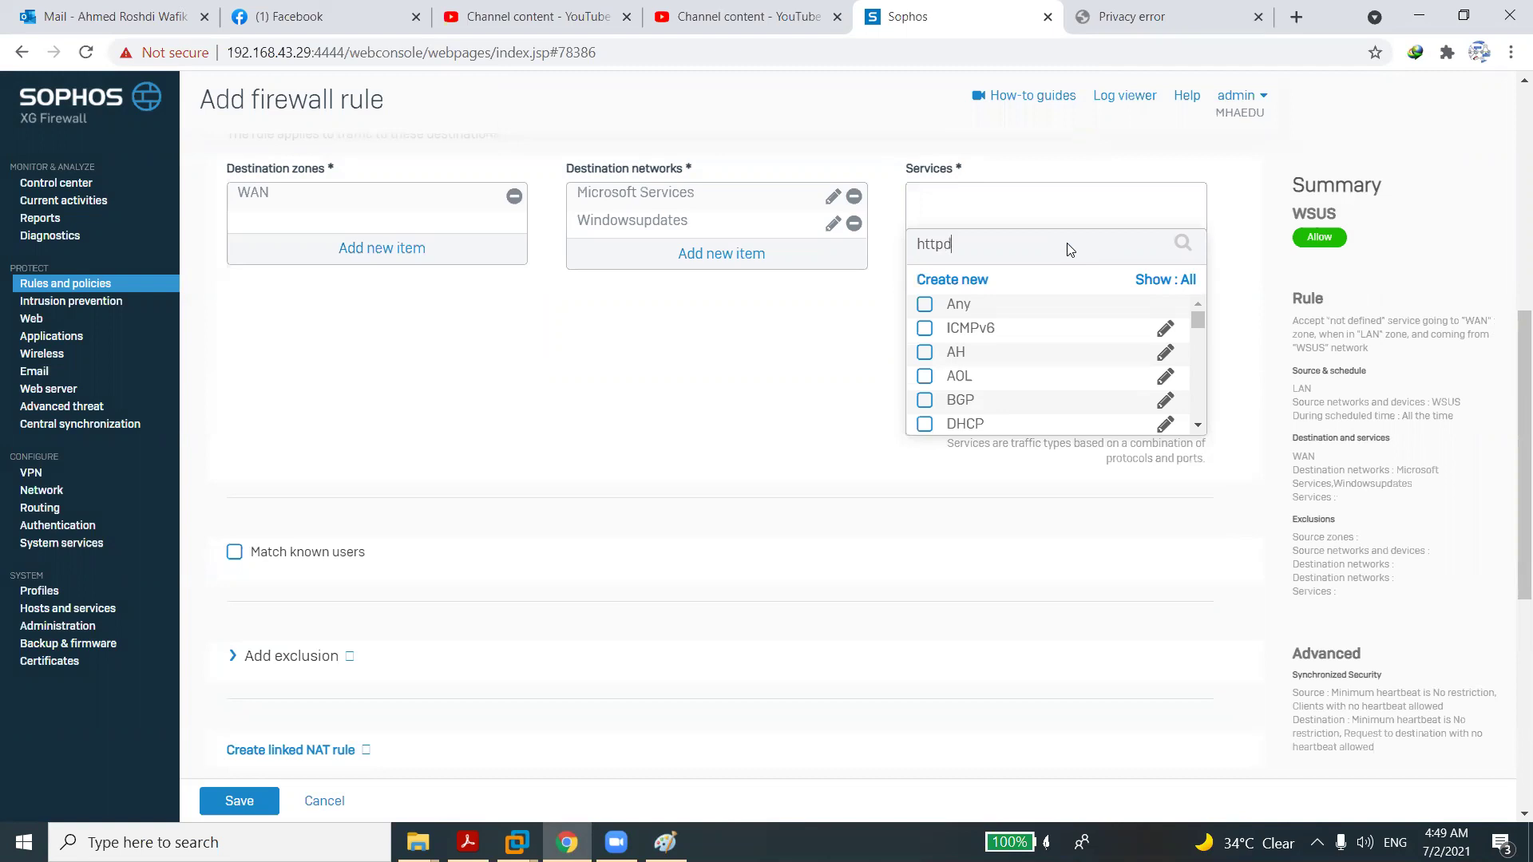
key("BackSpace")
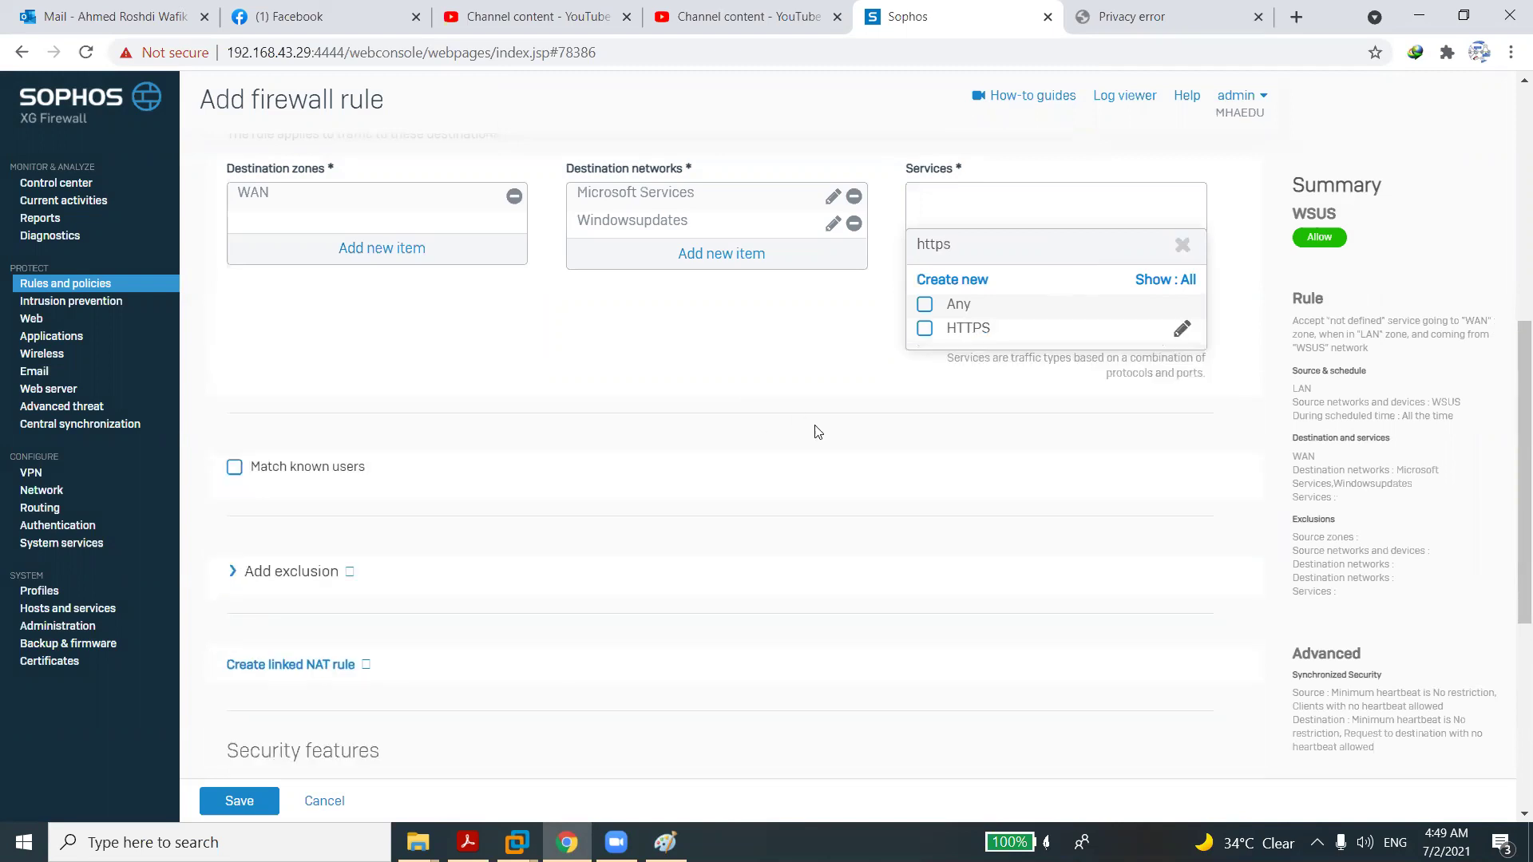
left_click(924, 329)
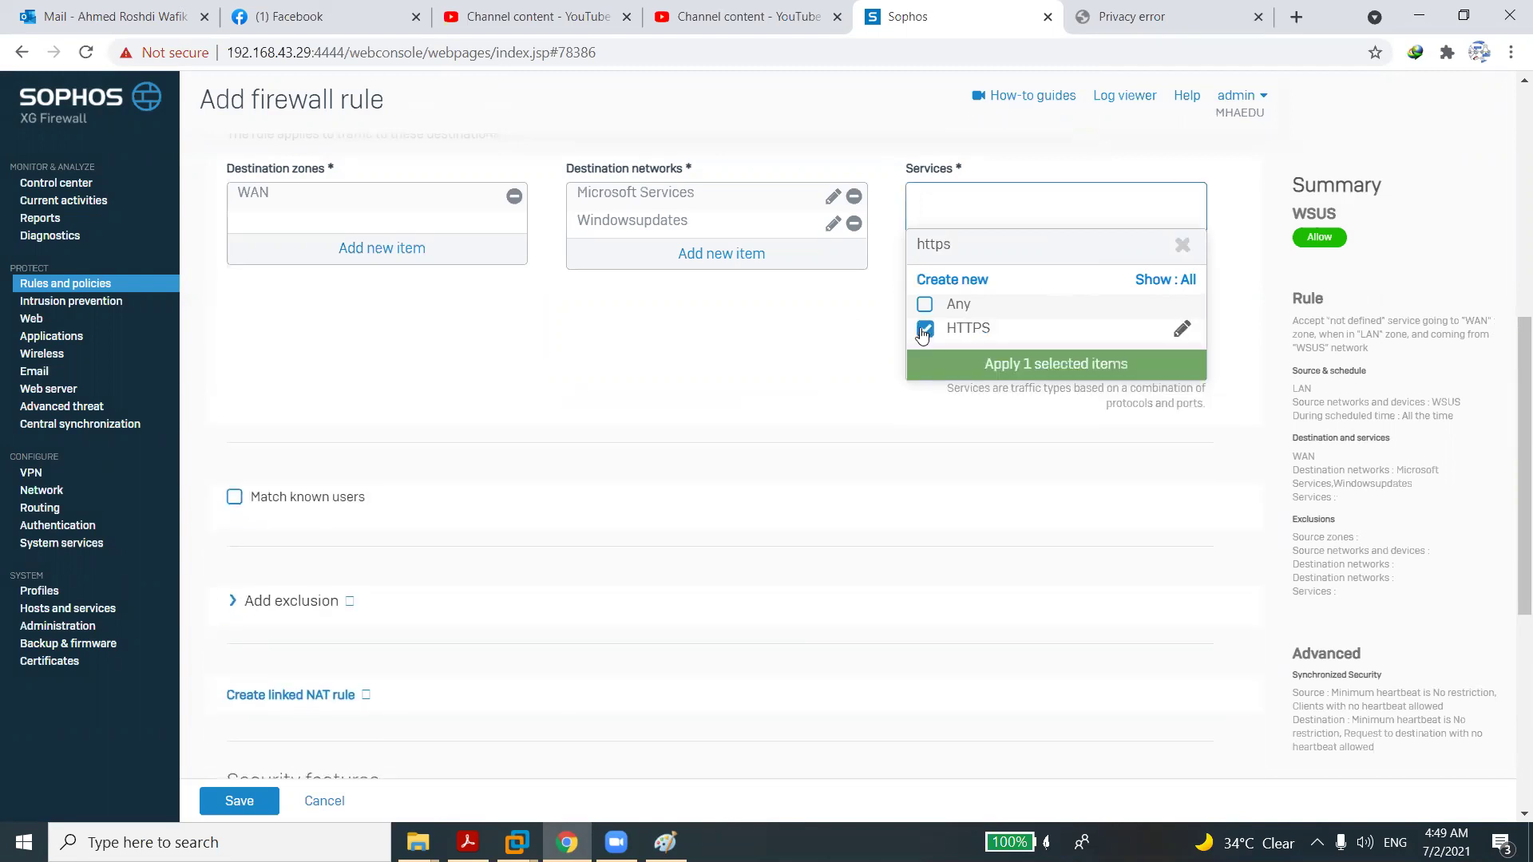
left_click(706, 354)
left_click(1037, 244)
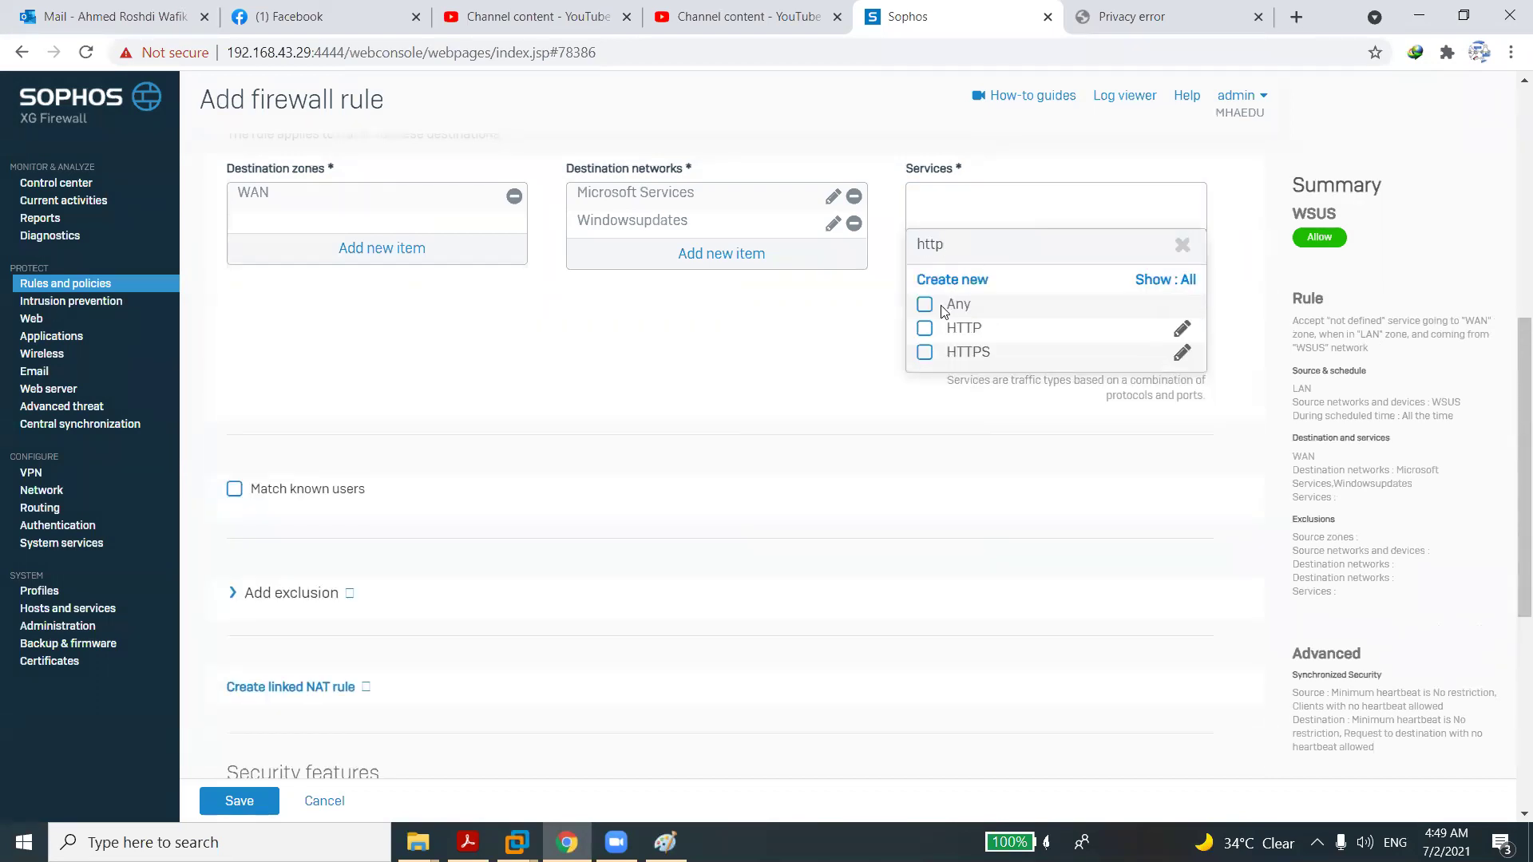
left_click(926, 353)
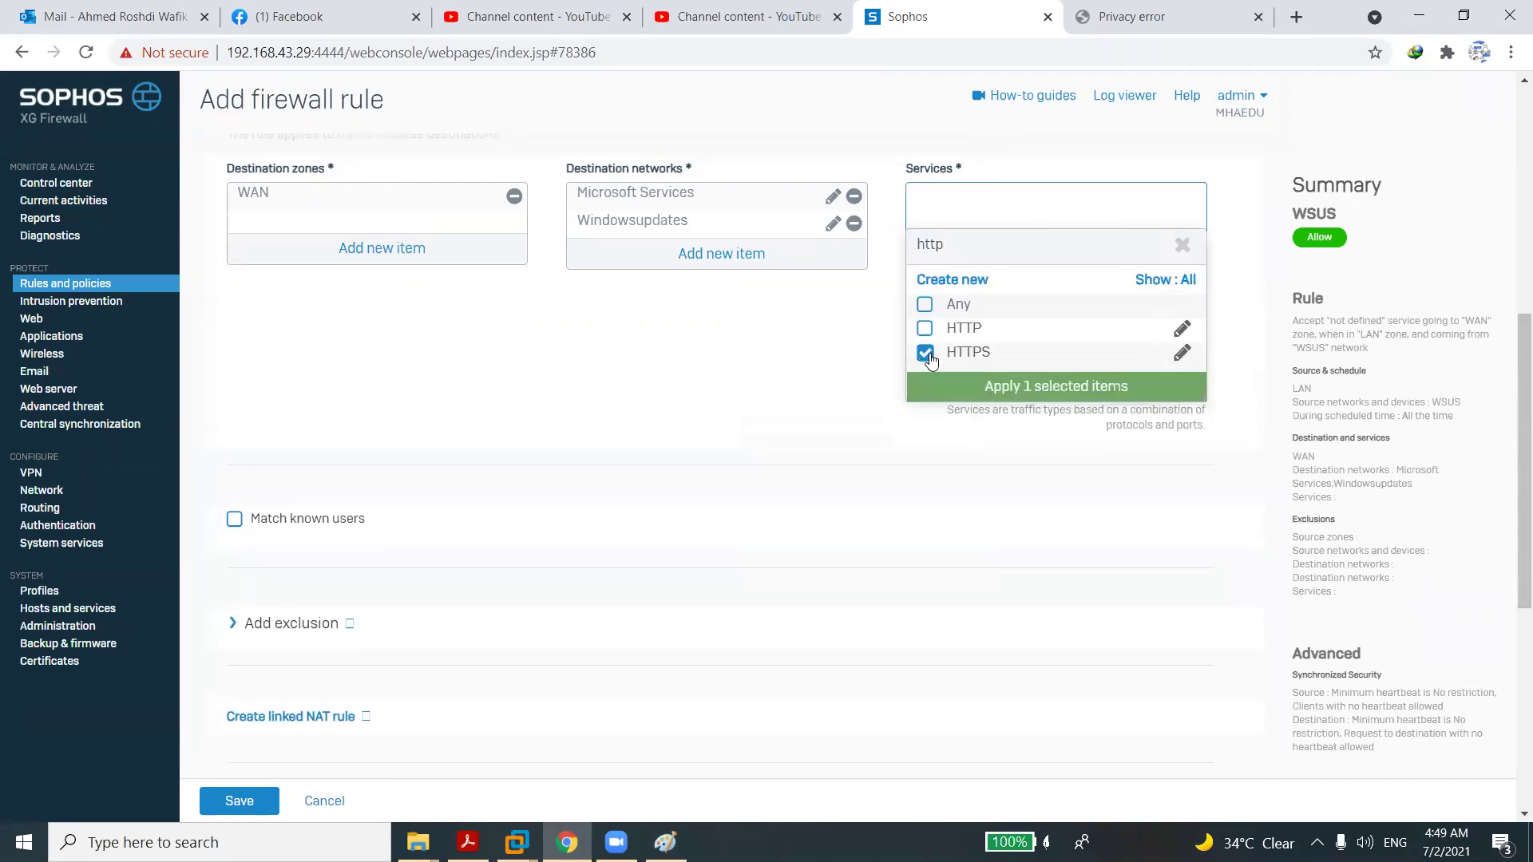
left_click(994, 388)
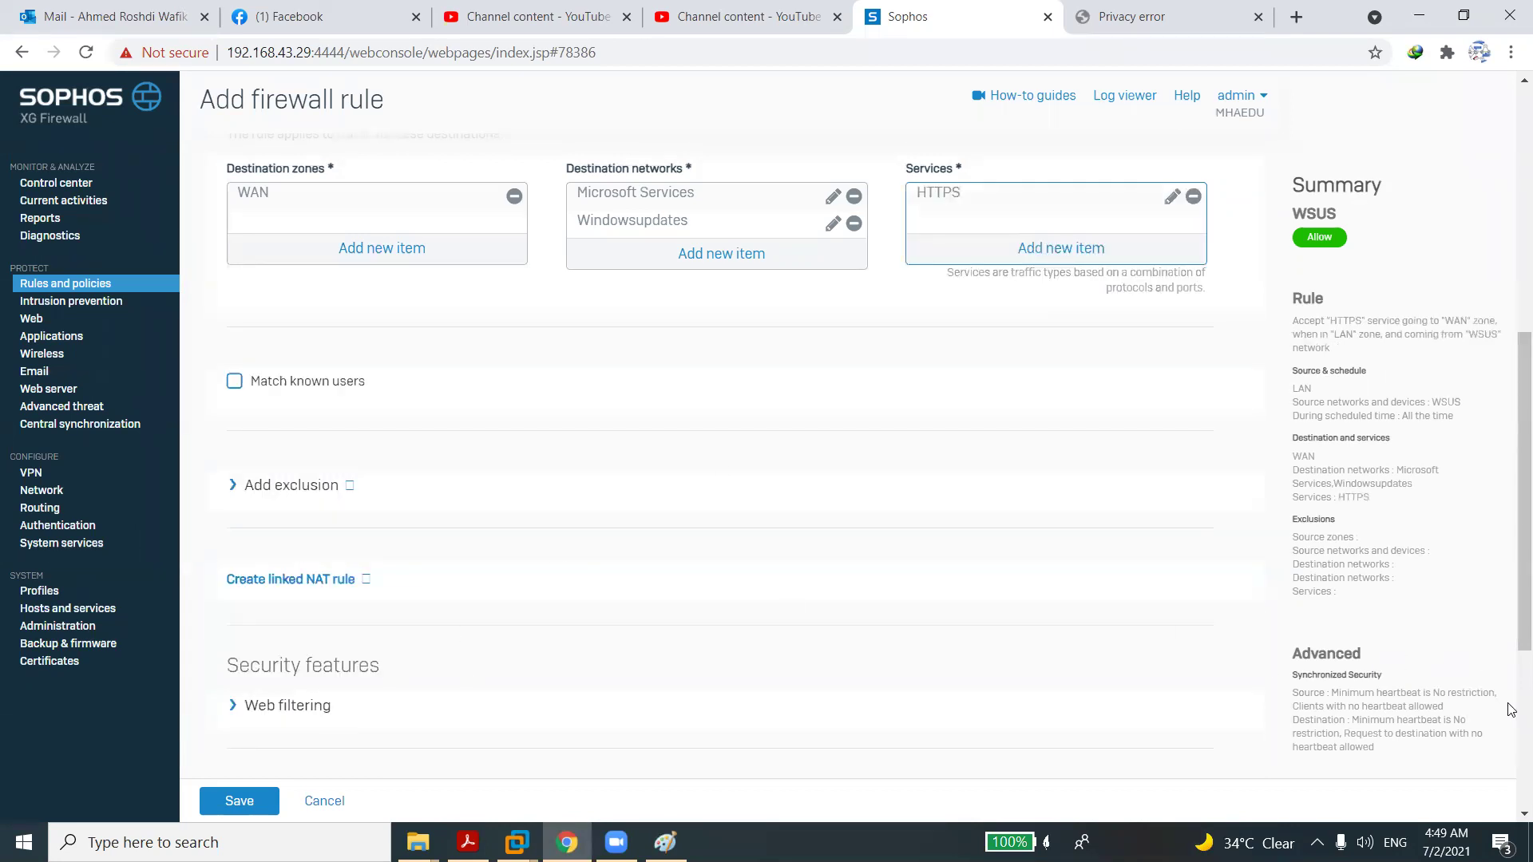
Choose the LAN TO WAN intrusion prevention policy and save the WSUS rule.
scroll(1037, 719, "down", 5)
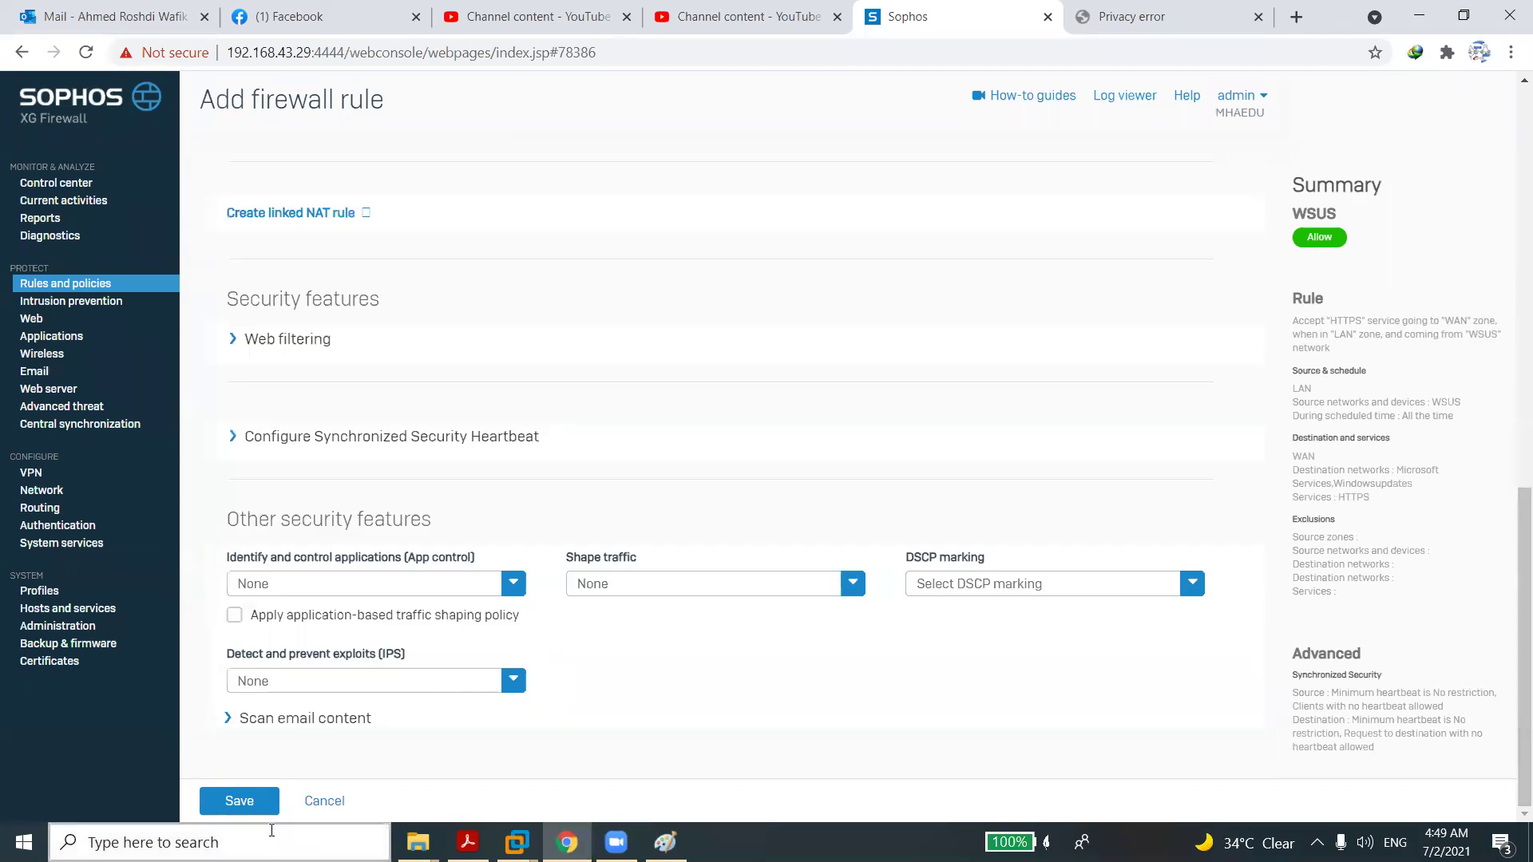
left_click(365, 682)
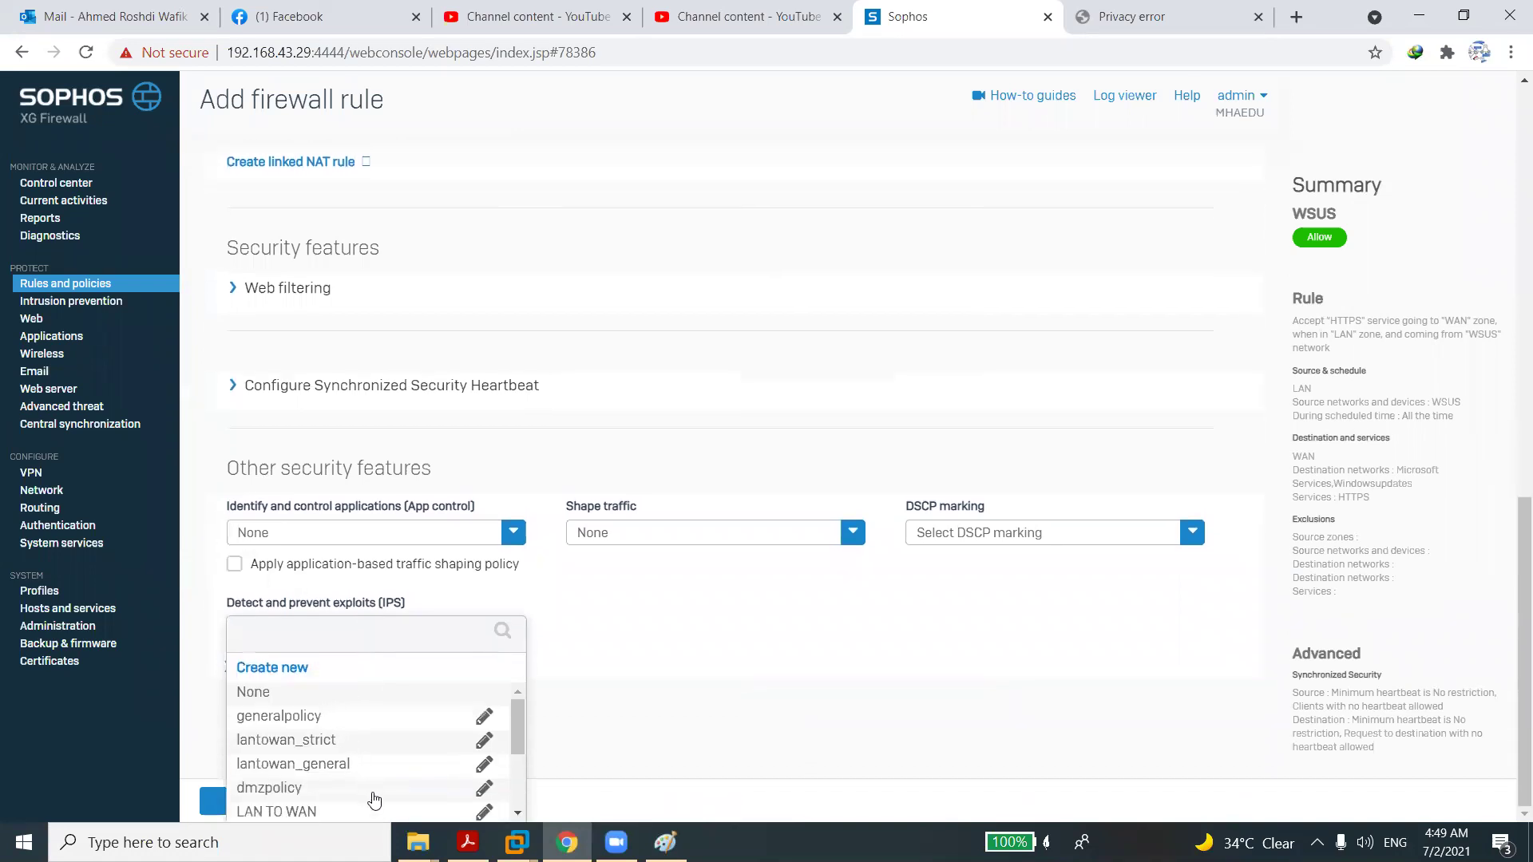
left_click(307, 813)
left_click(257, 802)
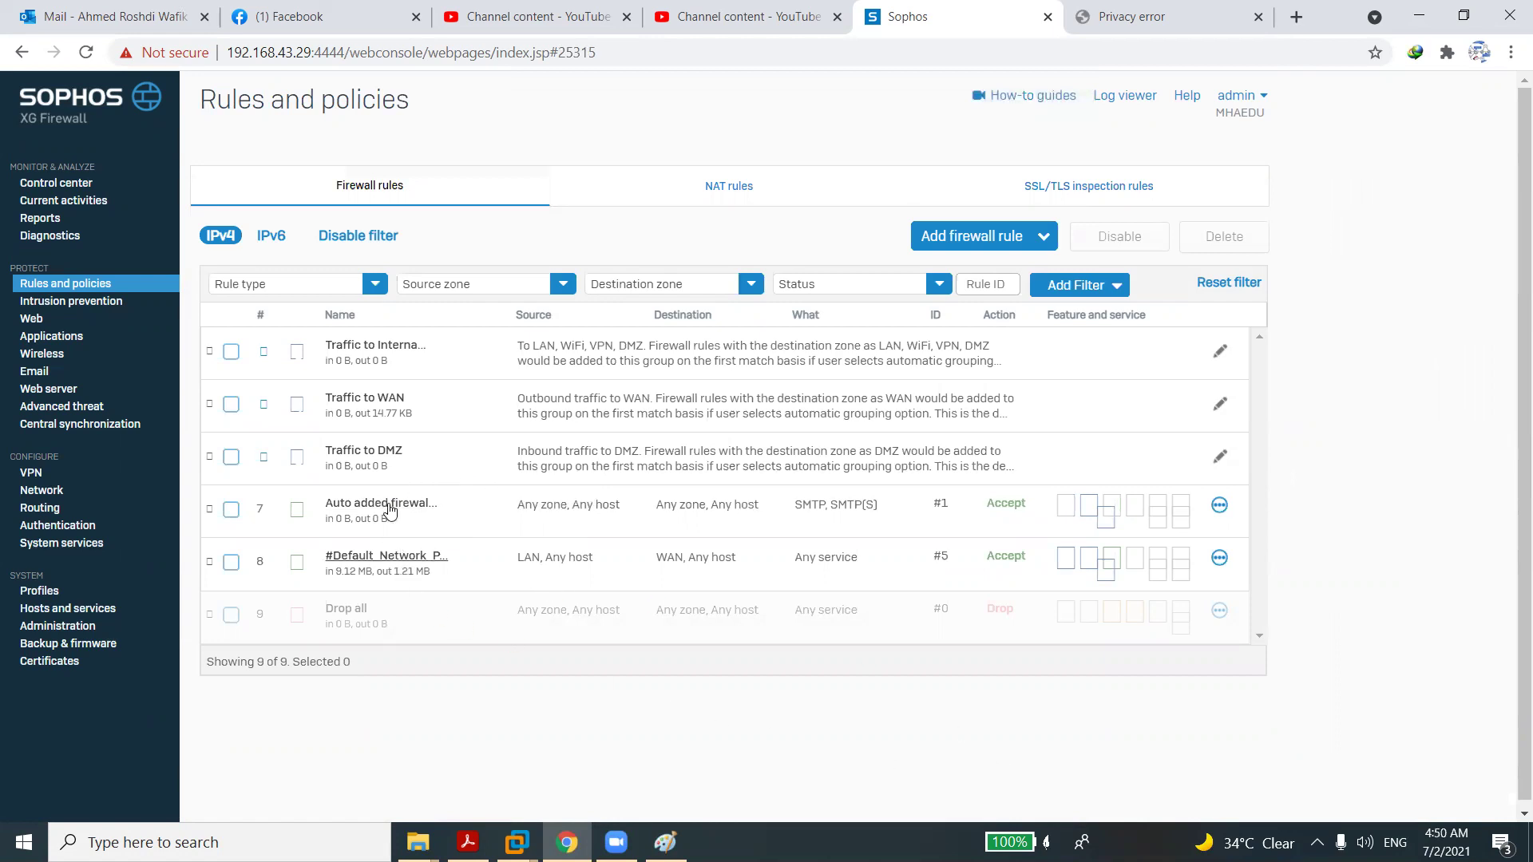
Select disabled drop rules #6 and #3 in Traffic to WAN and delete them, confirming with OK.
left_click(373, 405)
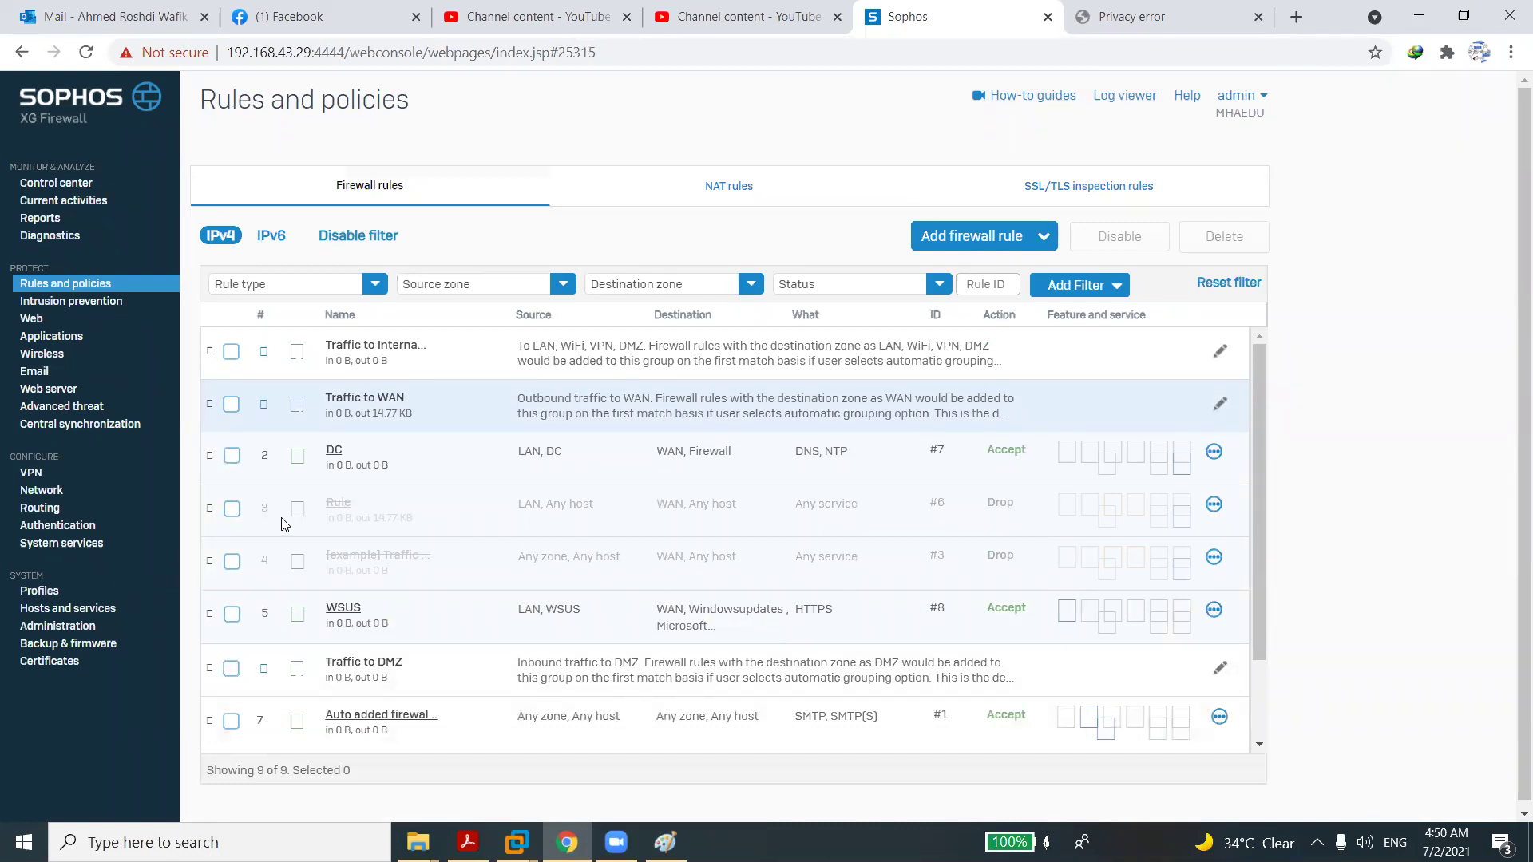
left_click(232, 510)
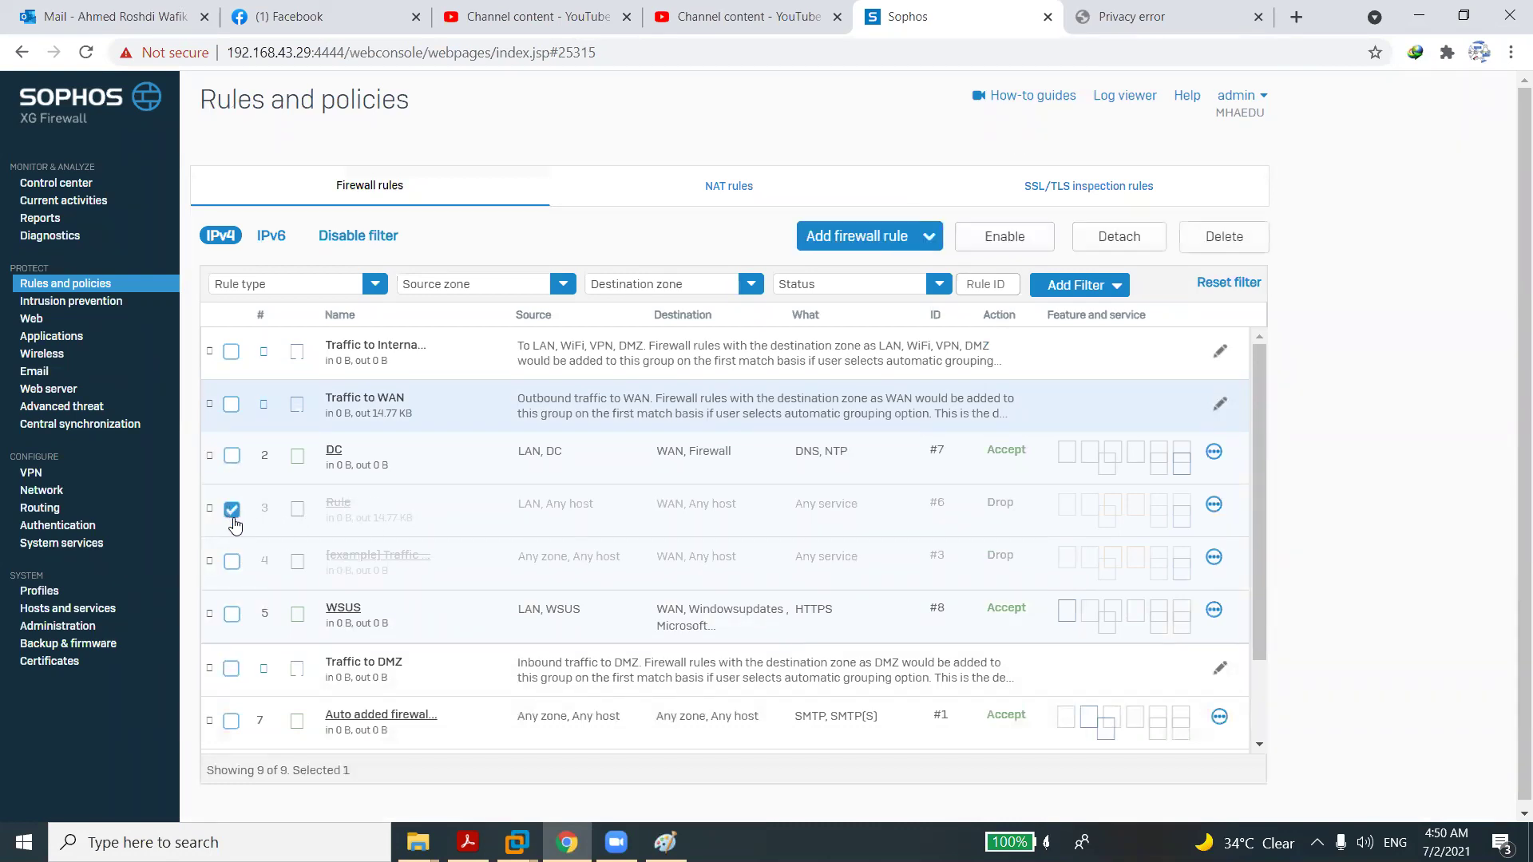
left_click(230, 566)
left_click(1112, 254)
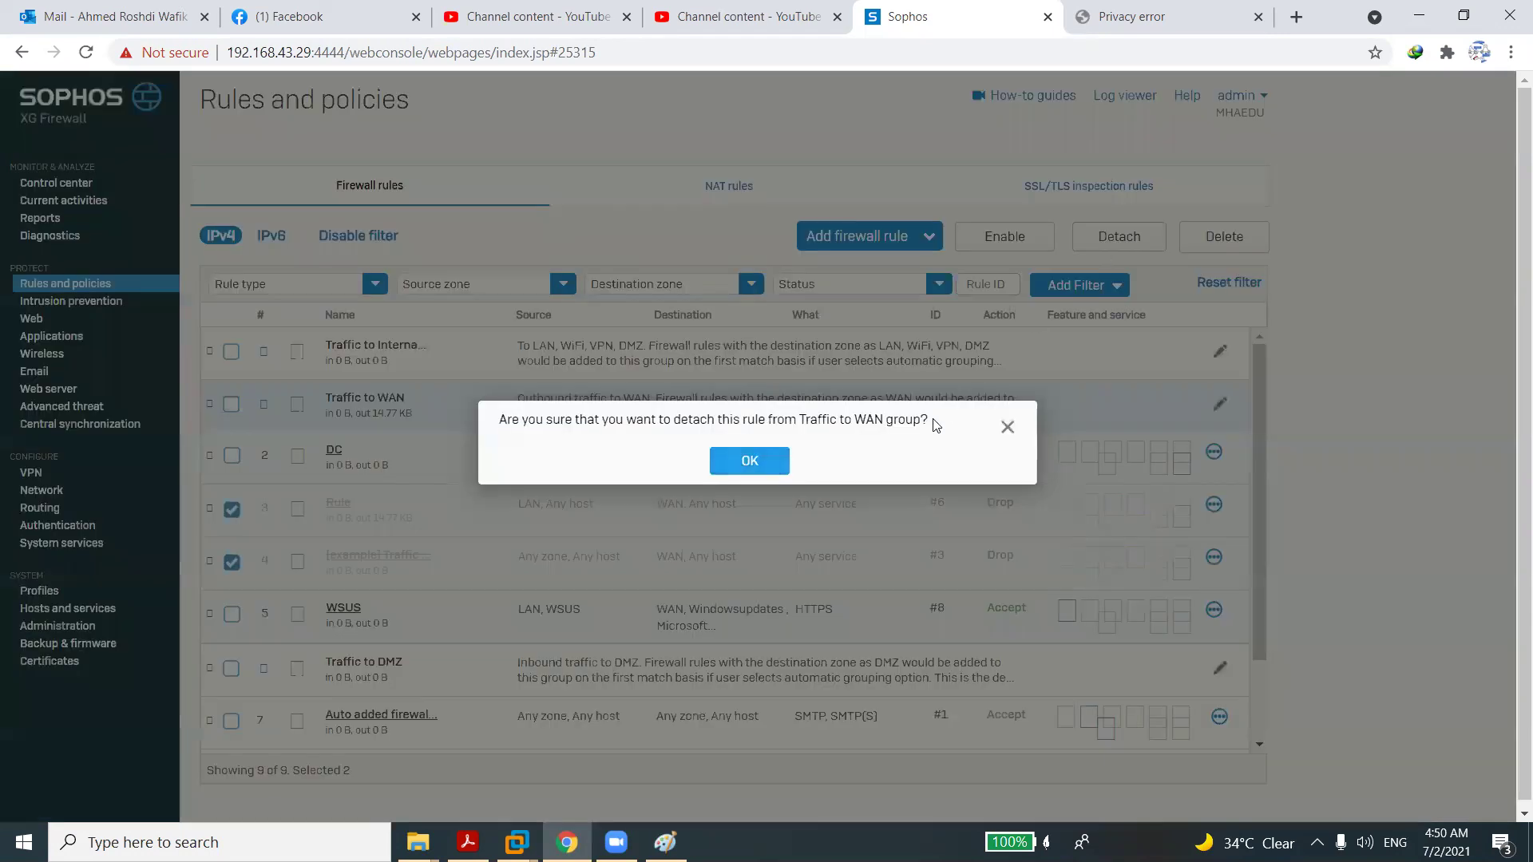
left_click(1006, 429)
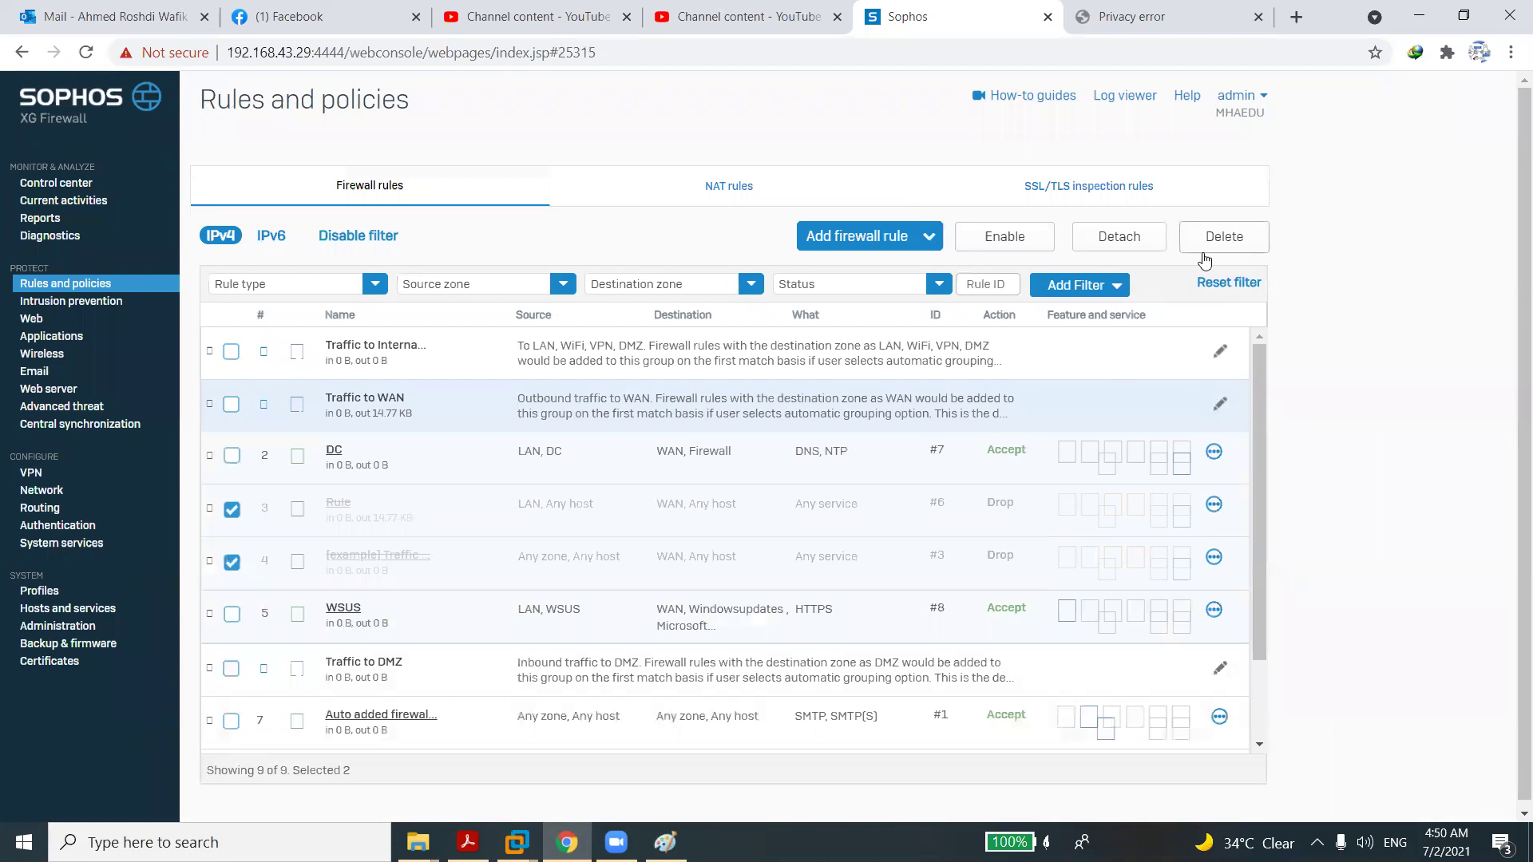
left_click(1203, 254)
left_click(723, 485)
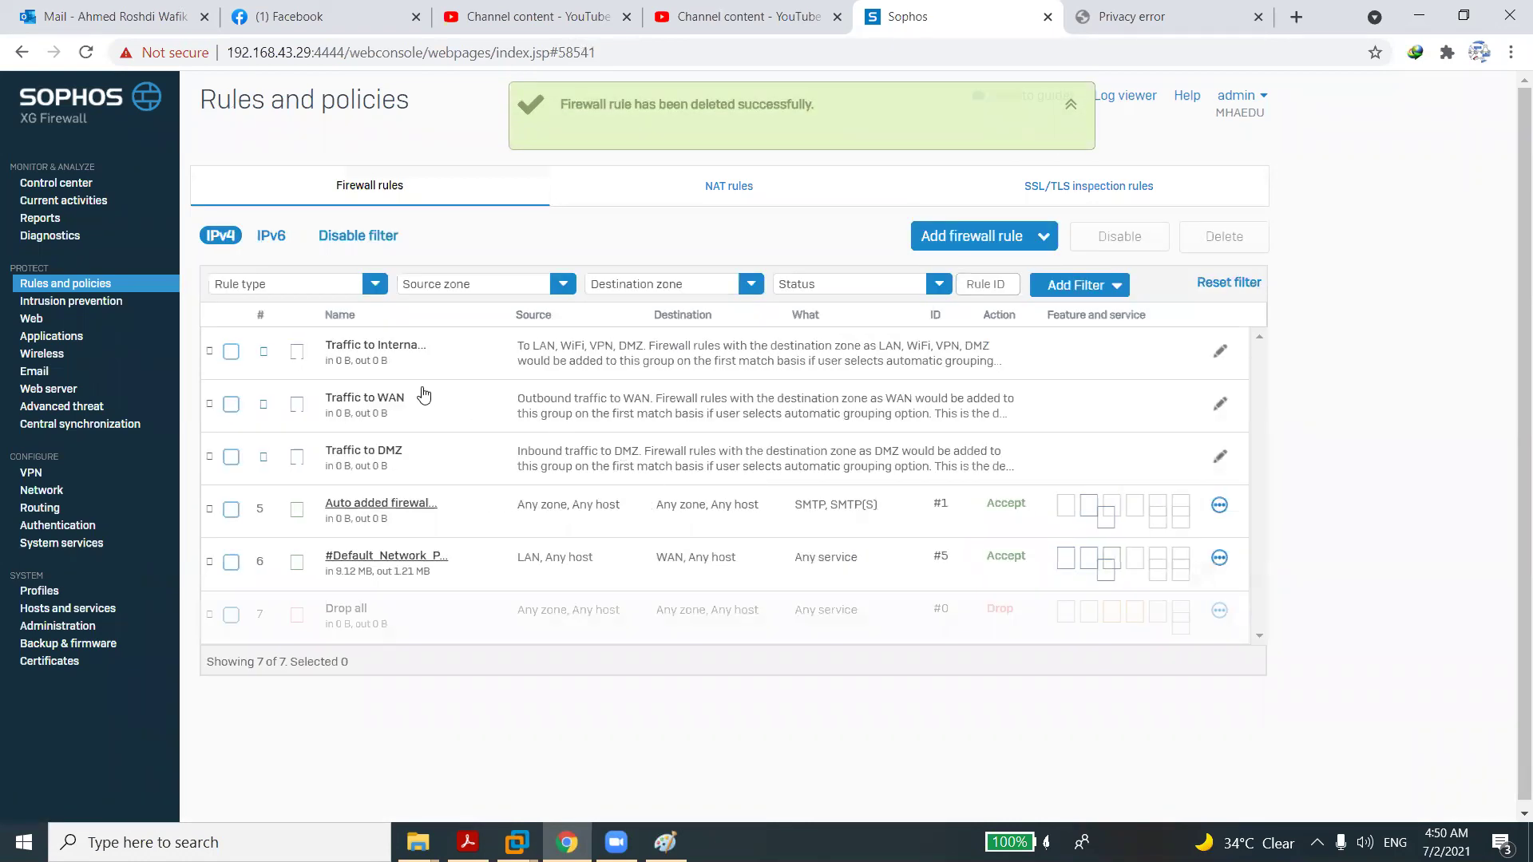
left_click(391, 401)
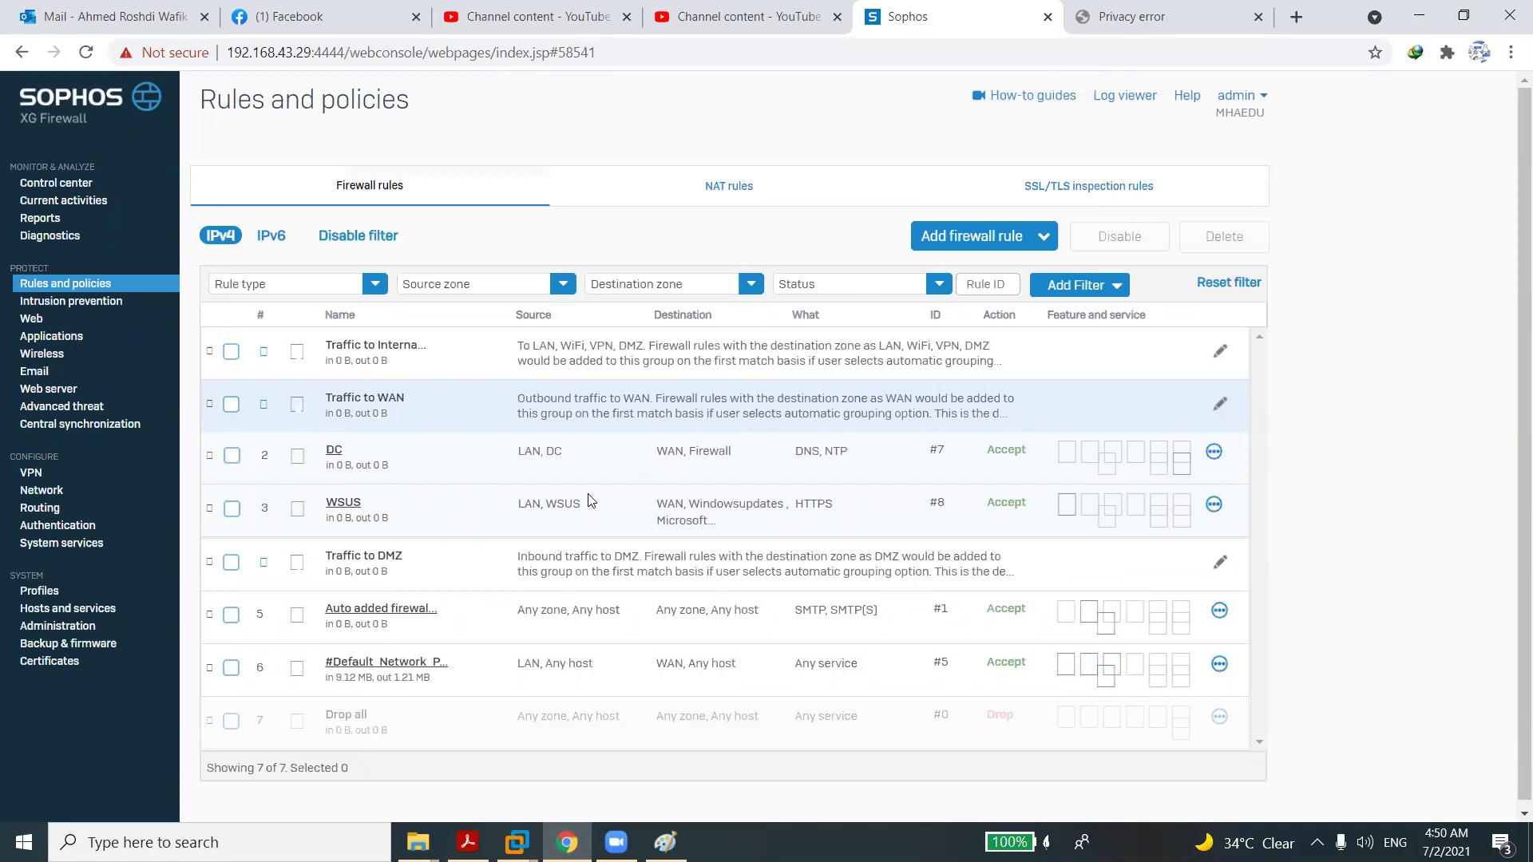
Start a new firewall rule named 'IT'.
left_click(962, 238)
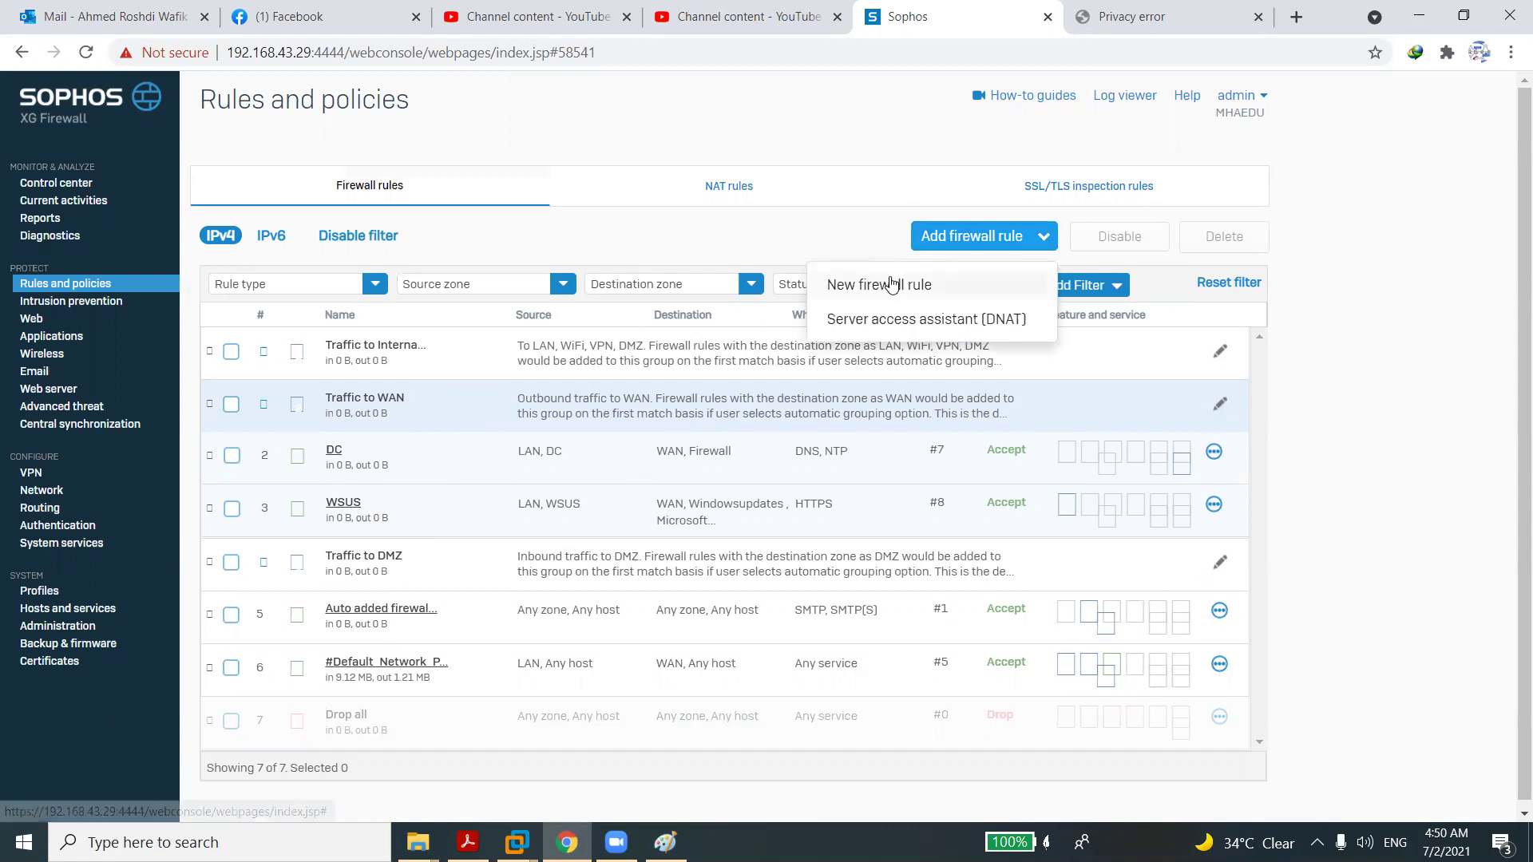
left_click(892, 285)
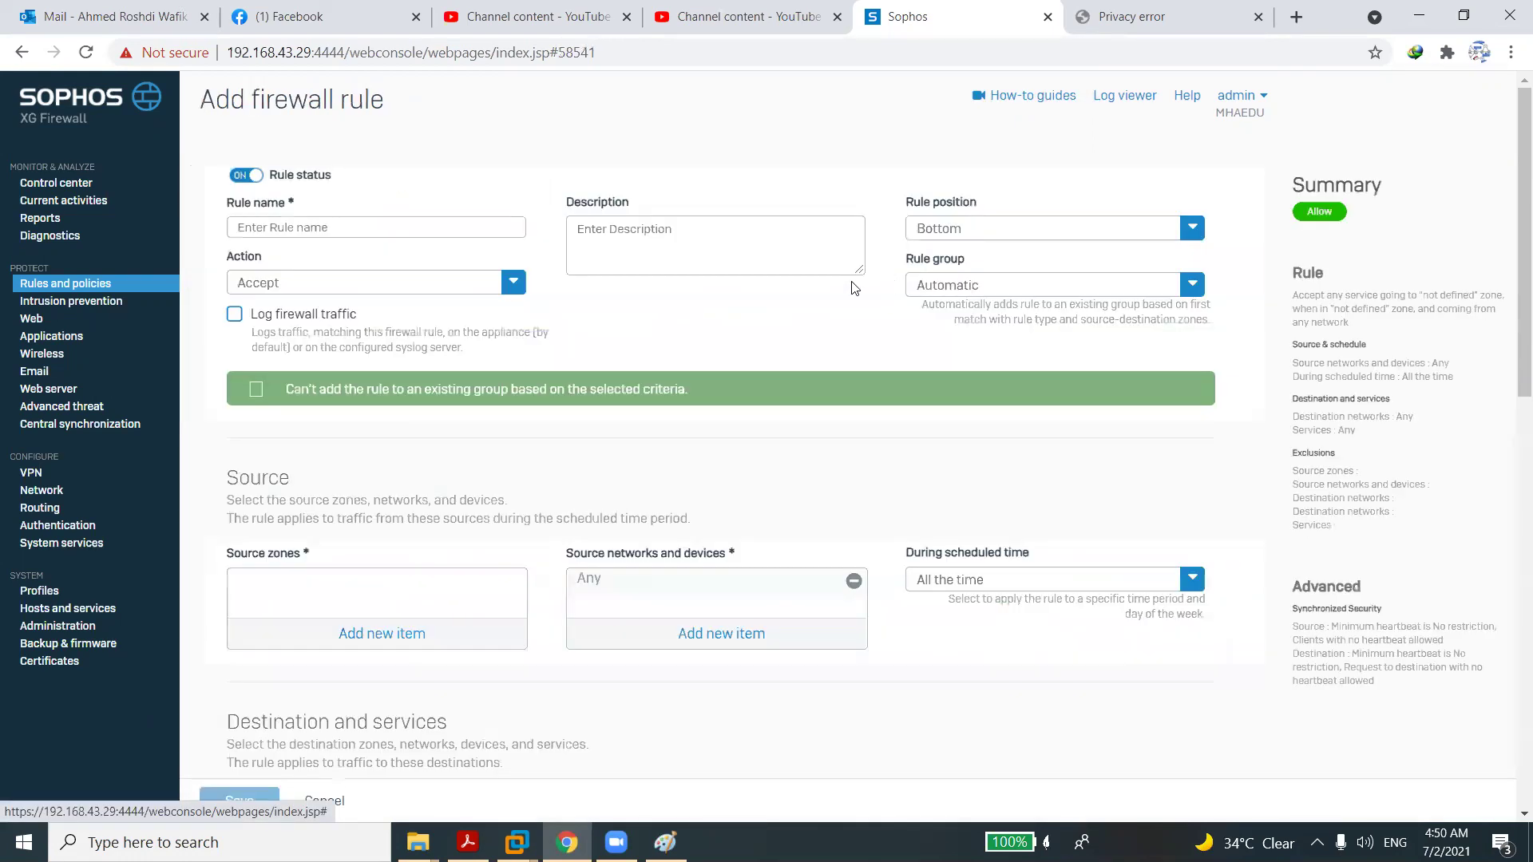
left_click(305, 227)
type("VLAN")
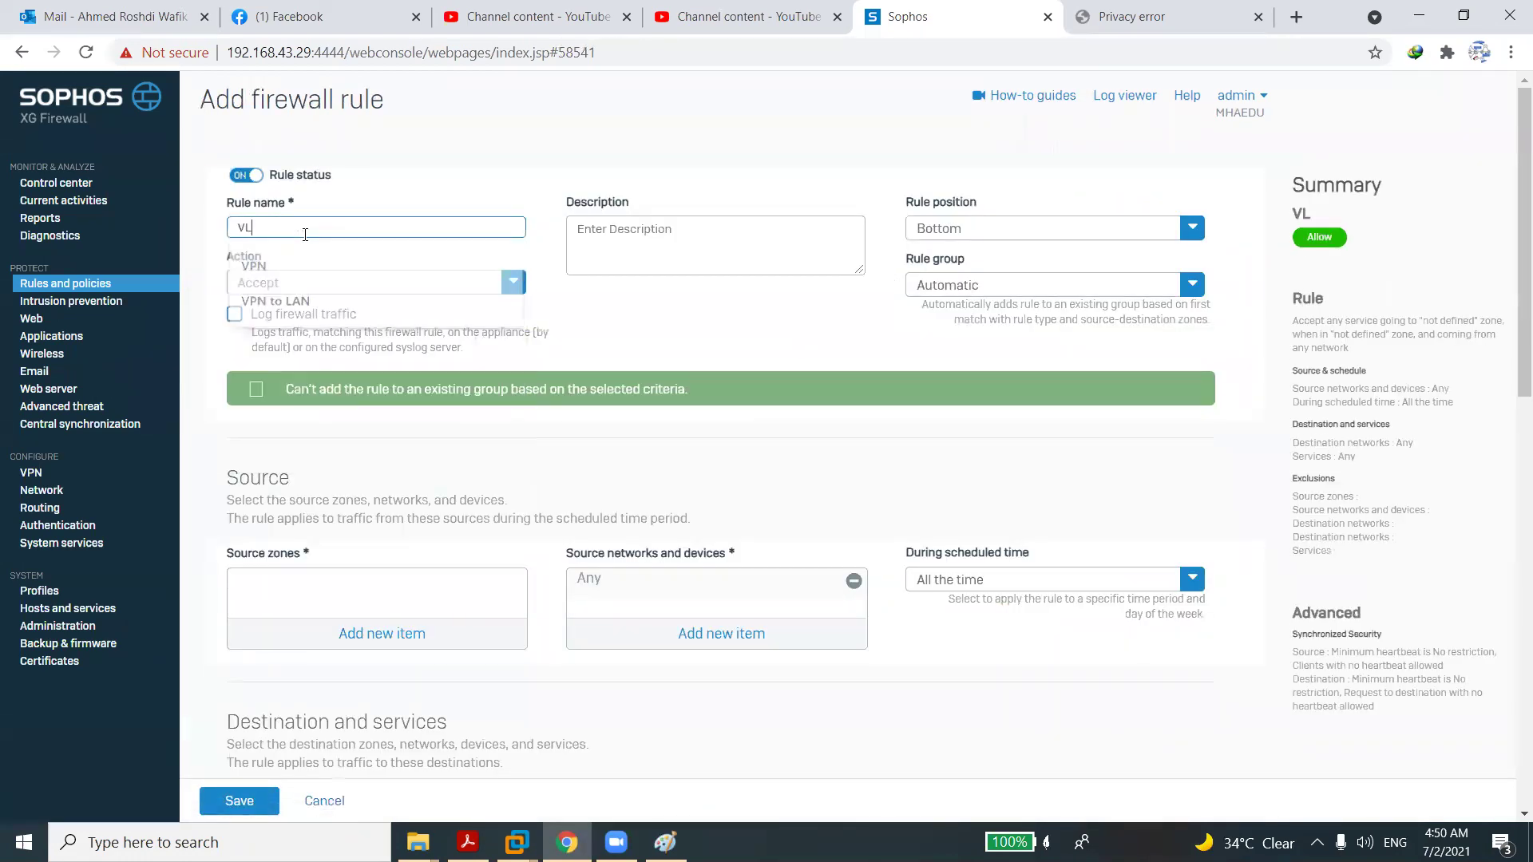
key("BackSpace")
key("BackSpace")
key("BackSpace")
key("BackSpace")
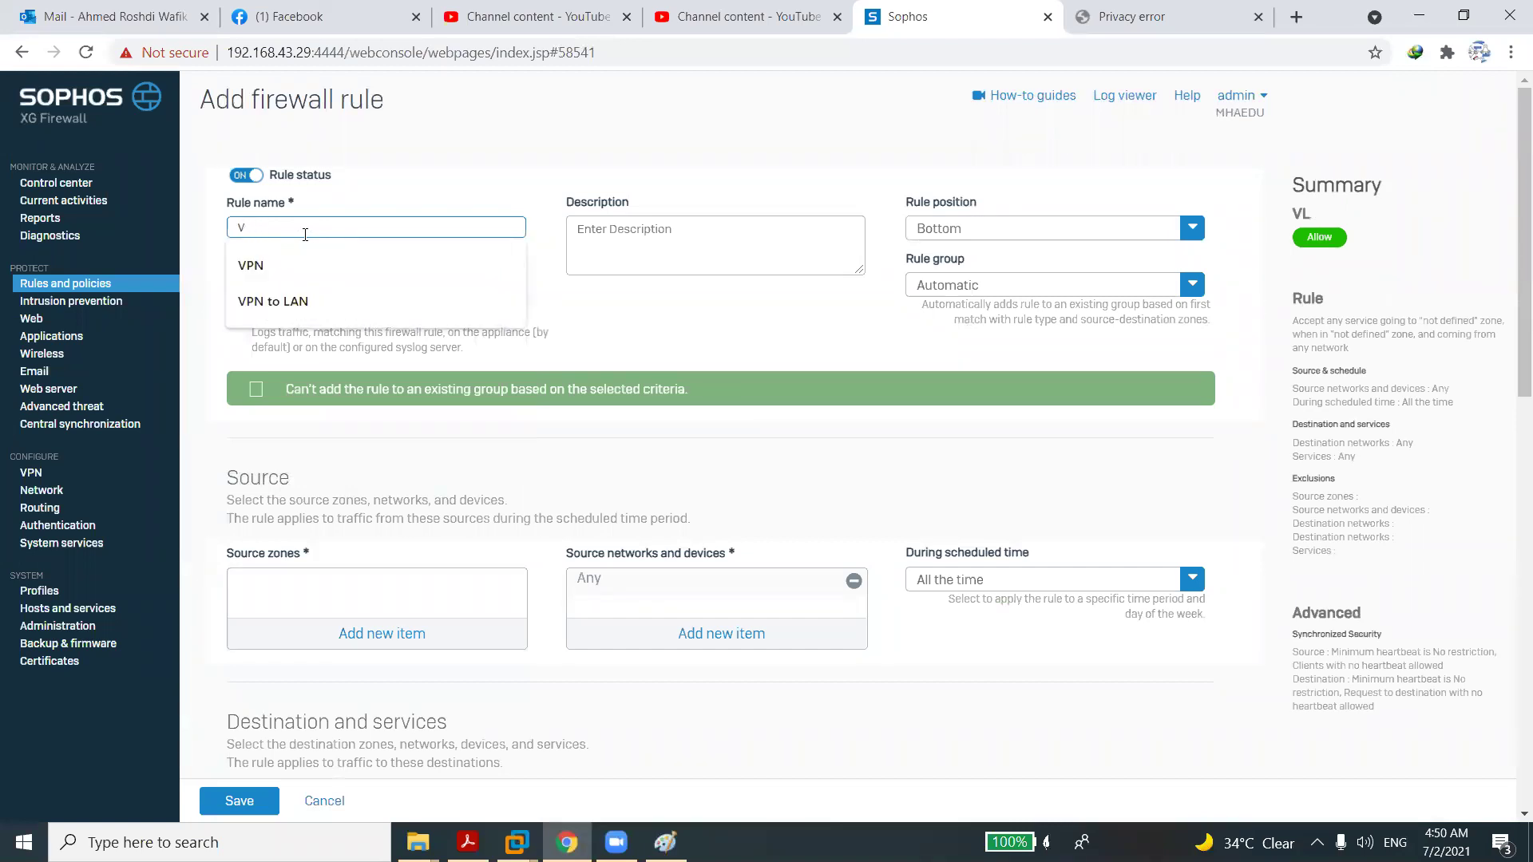
type("IT")
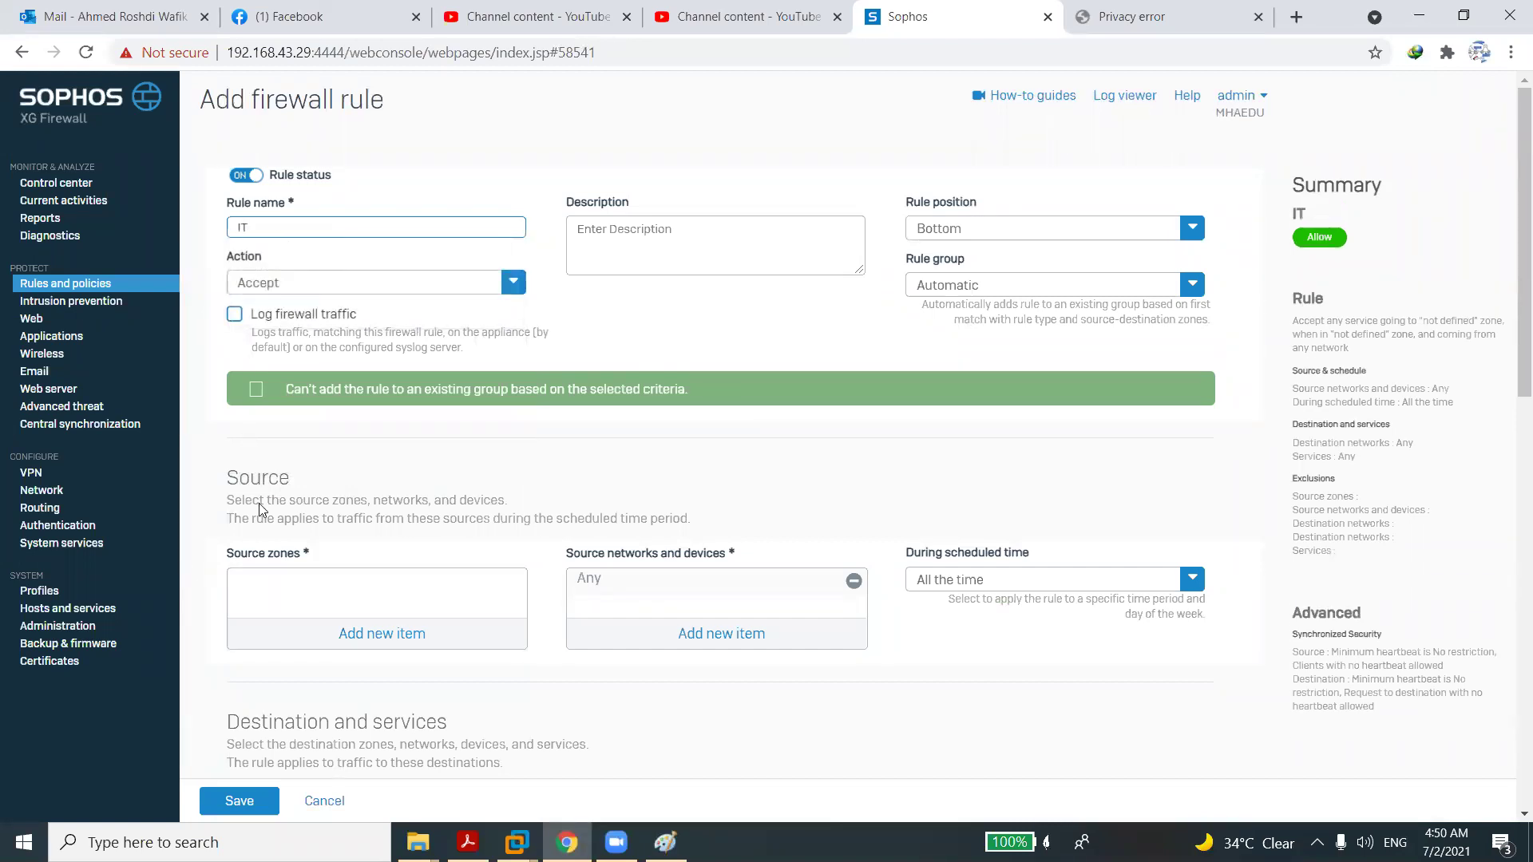
Set the source zone to LAN and remove Any from the source networks.
left_click(367, 637)
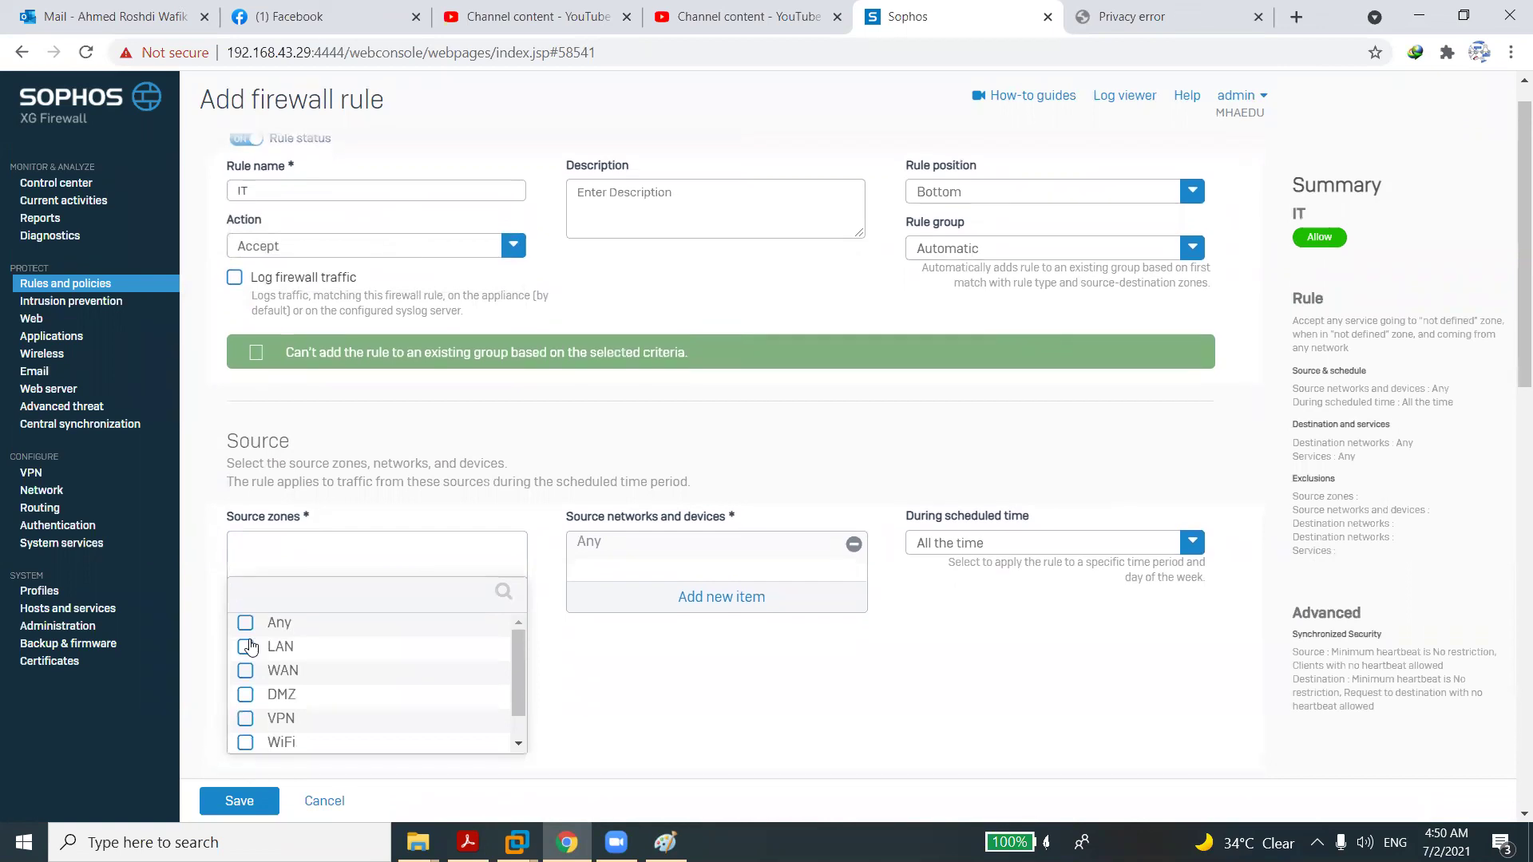
left_click(248, 647)
left_click(343, 769)
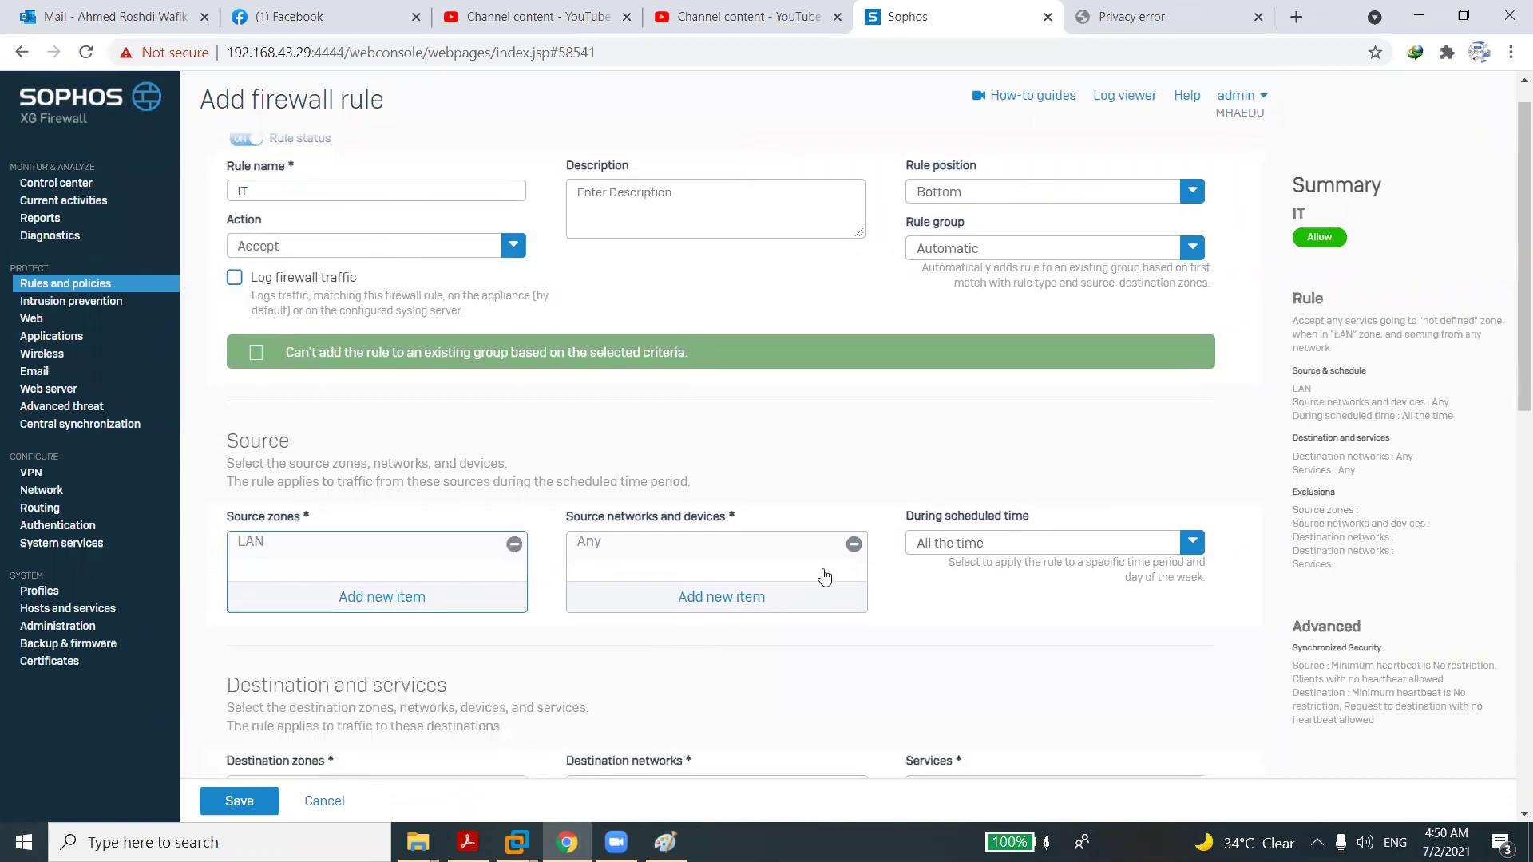
left_click(853, 543)
Begin a new IP host named 'IT' for the source network.
left_click(729, 604)
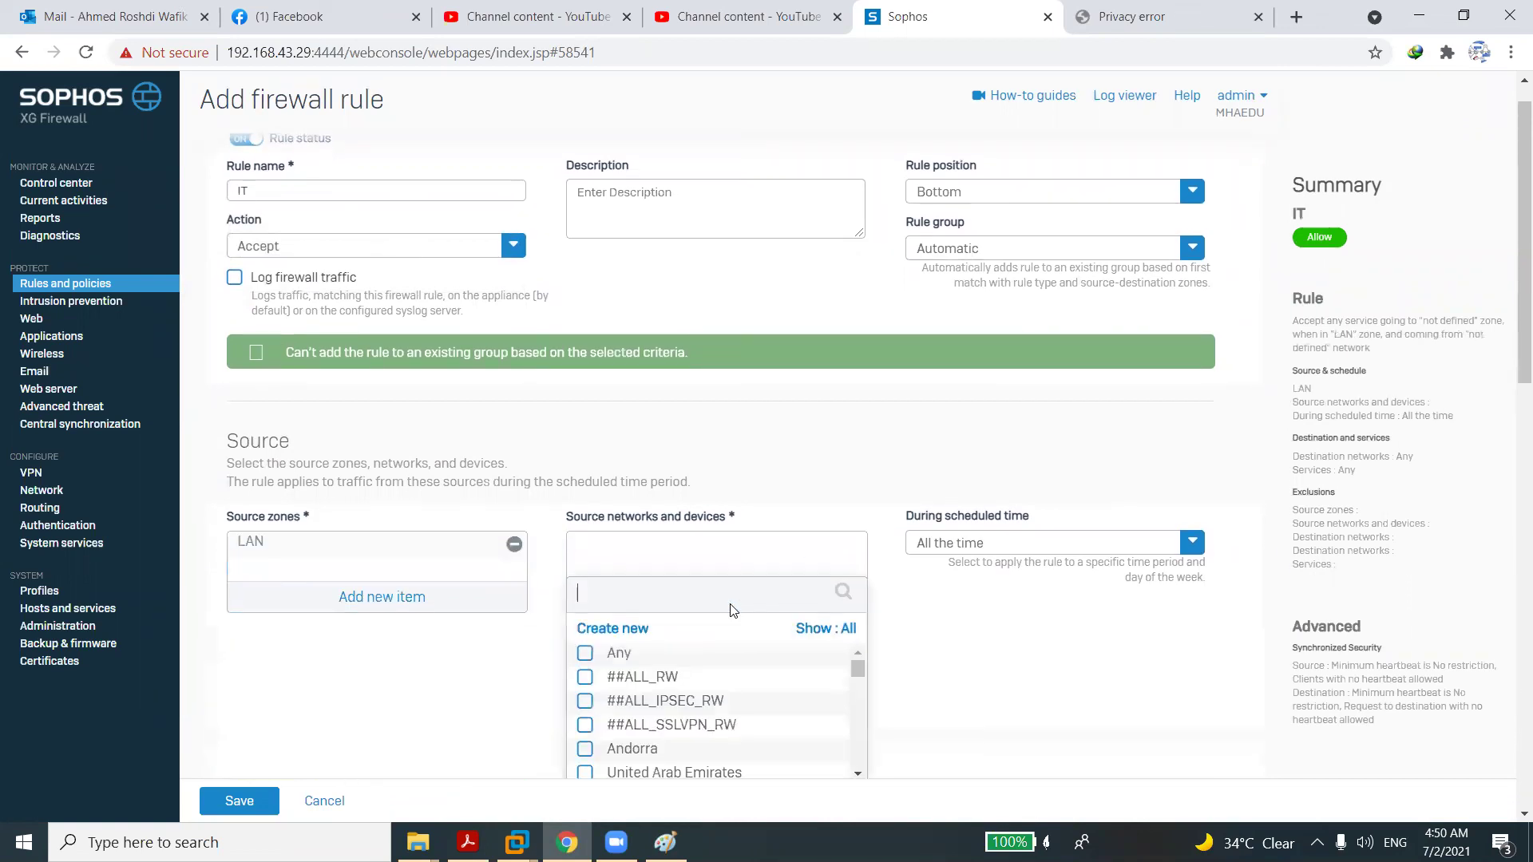
left_click(631, 600)
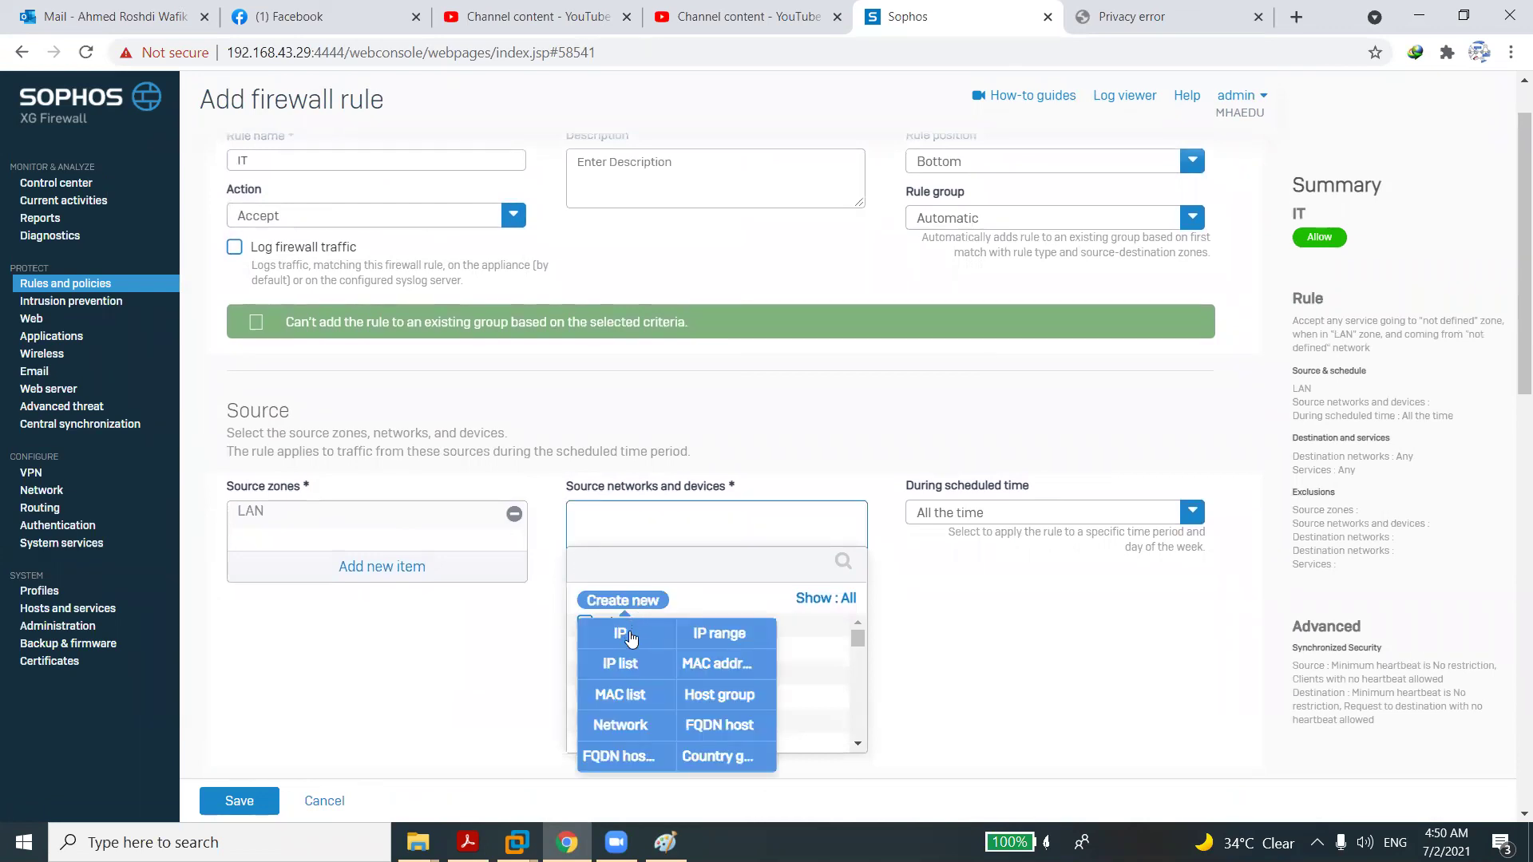
left_click(630, 636)
type("IT")
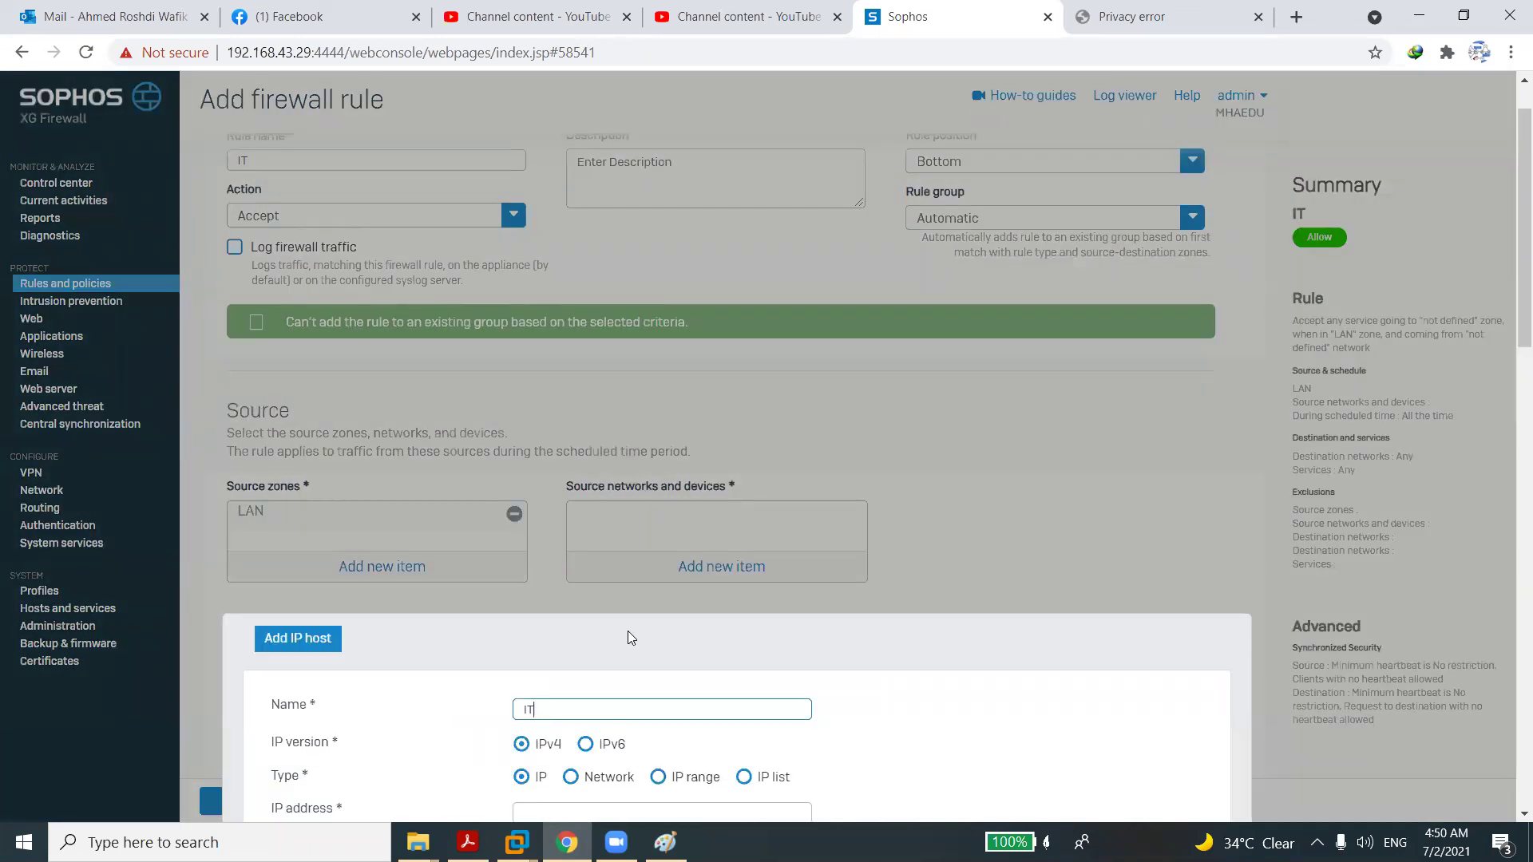
scroll(1509, 815, "down", 3)
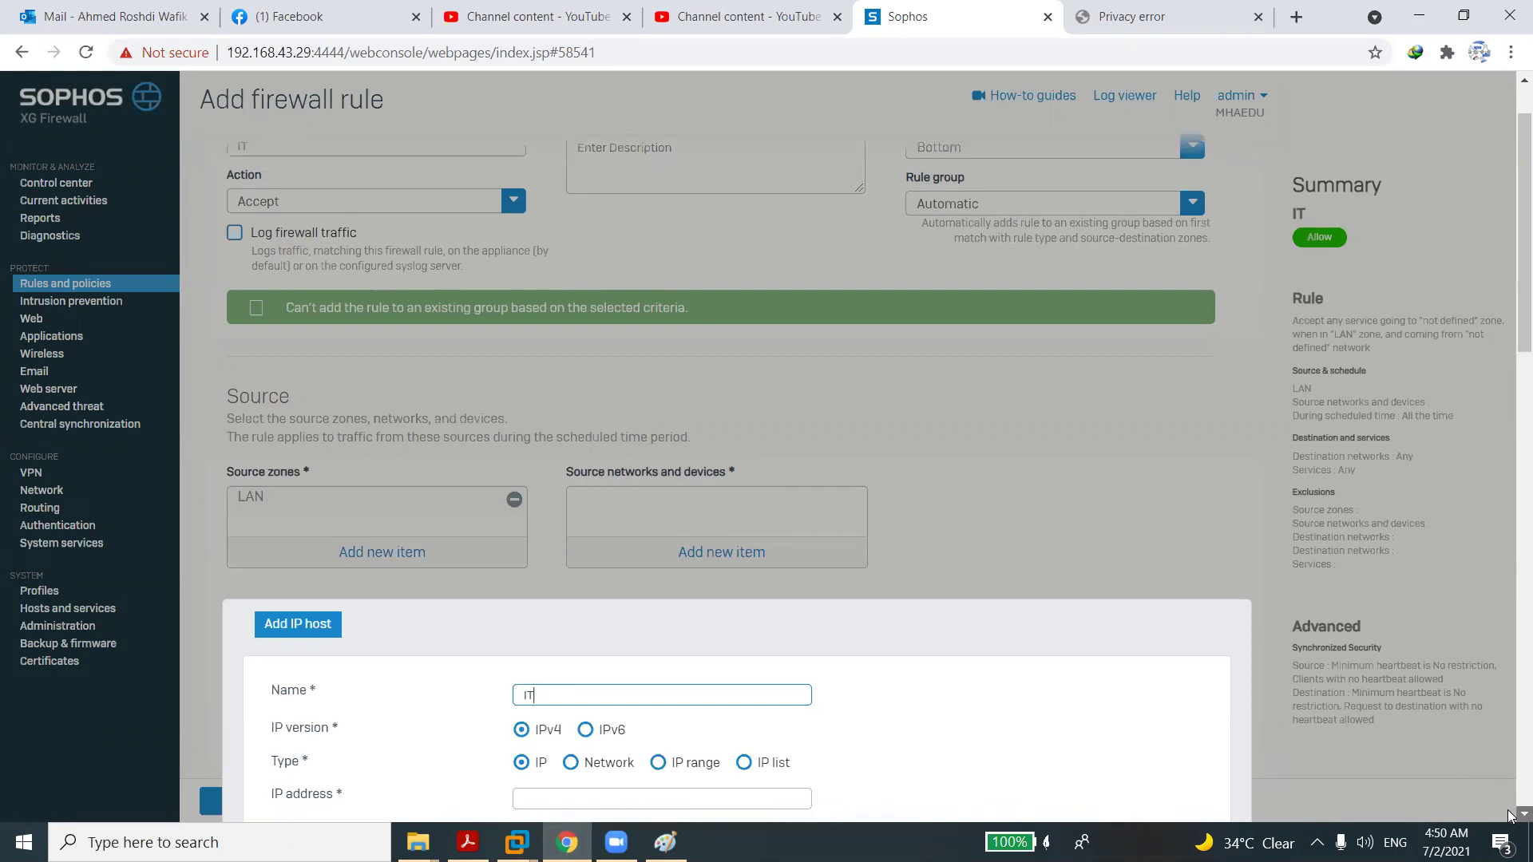
Make the IT host network 192.168.1.0 and save it as the source network.
left_click(1510, 813)
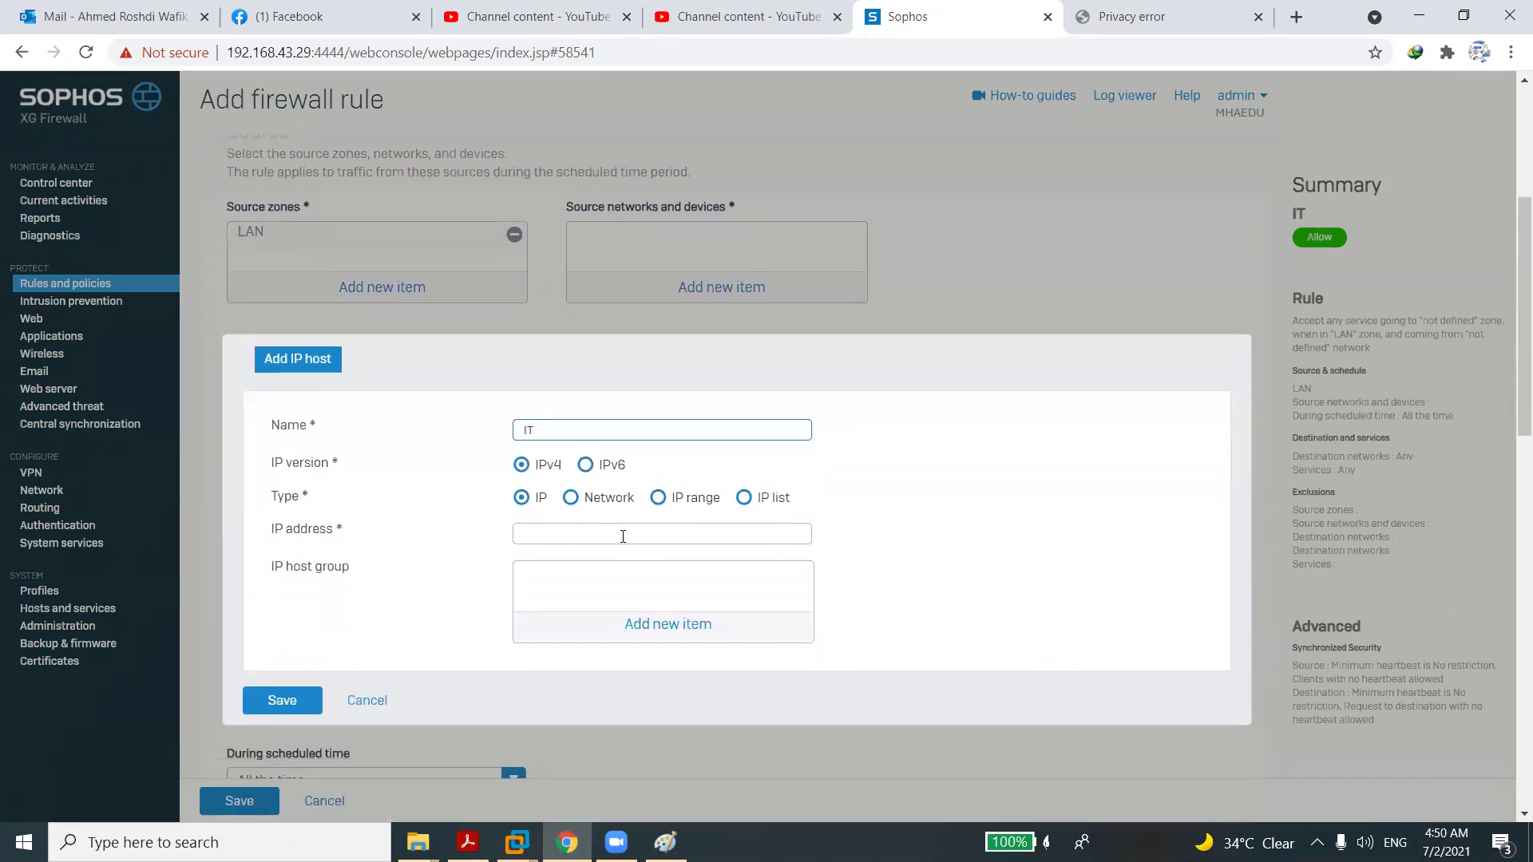
left_click(718, 534)
left_click(481, 482)
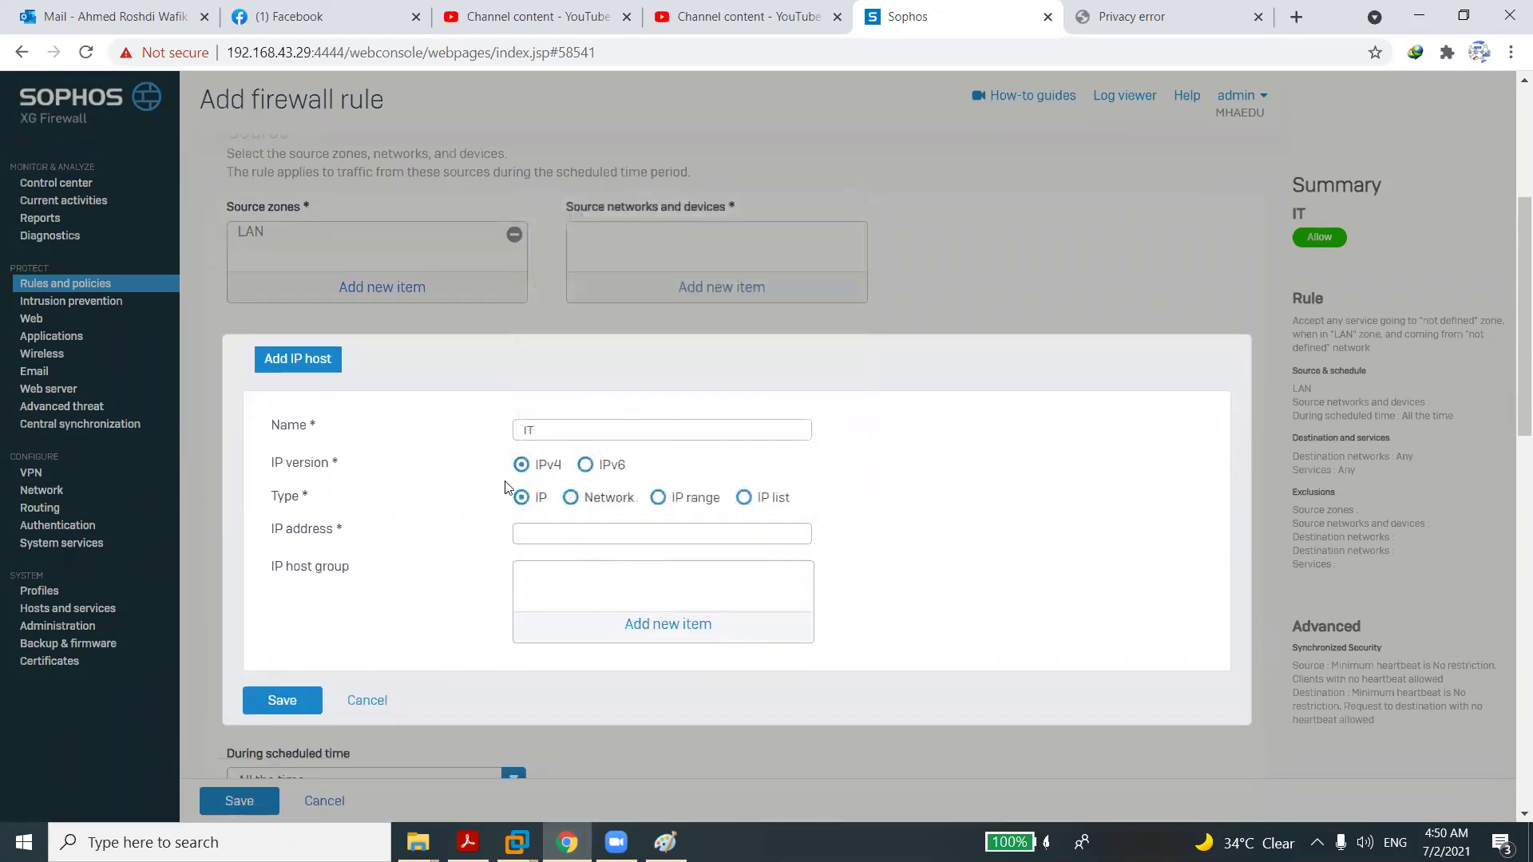
left_click(565, 497)
left_click(555, 533)
type("192")
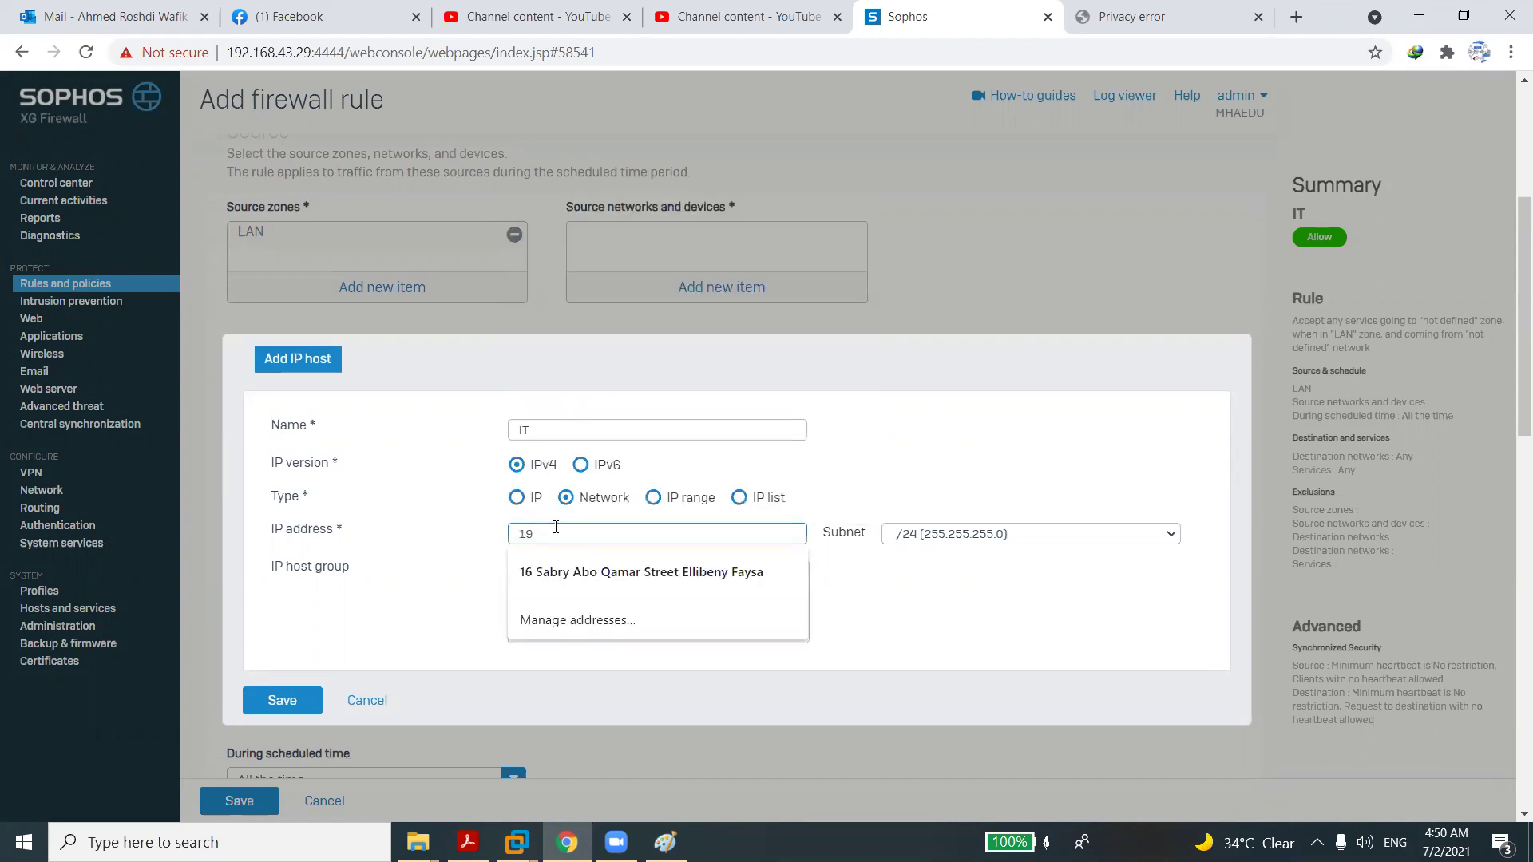
key("Down")
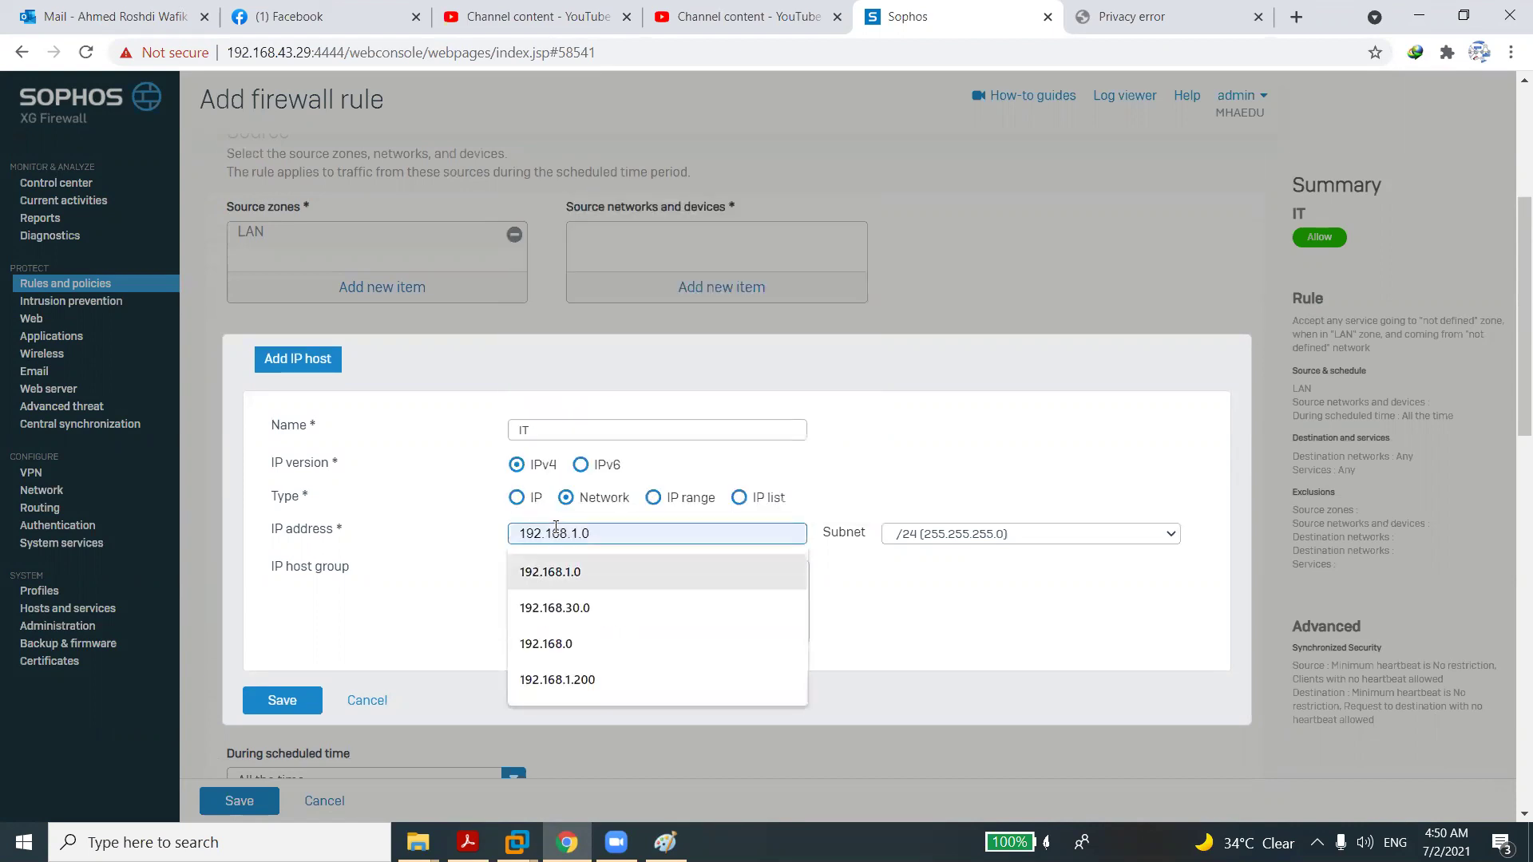
key("Return")
left_click(289, 701)
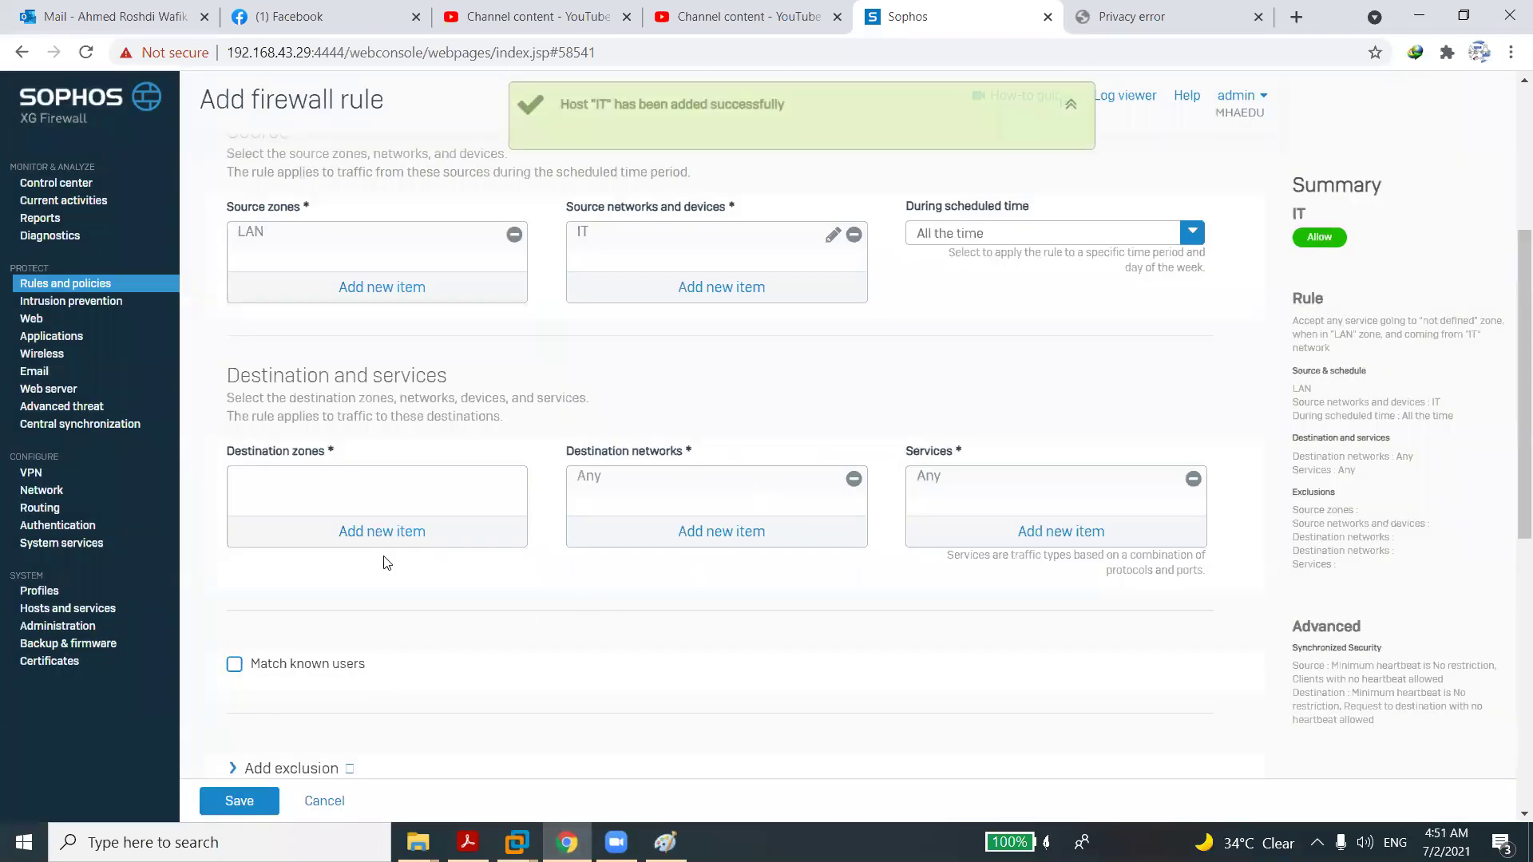
Set the destination zone to WAN and the service to HTTPS instead of Any.
left_click(382, 531)
left_click(246, 604)
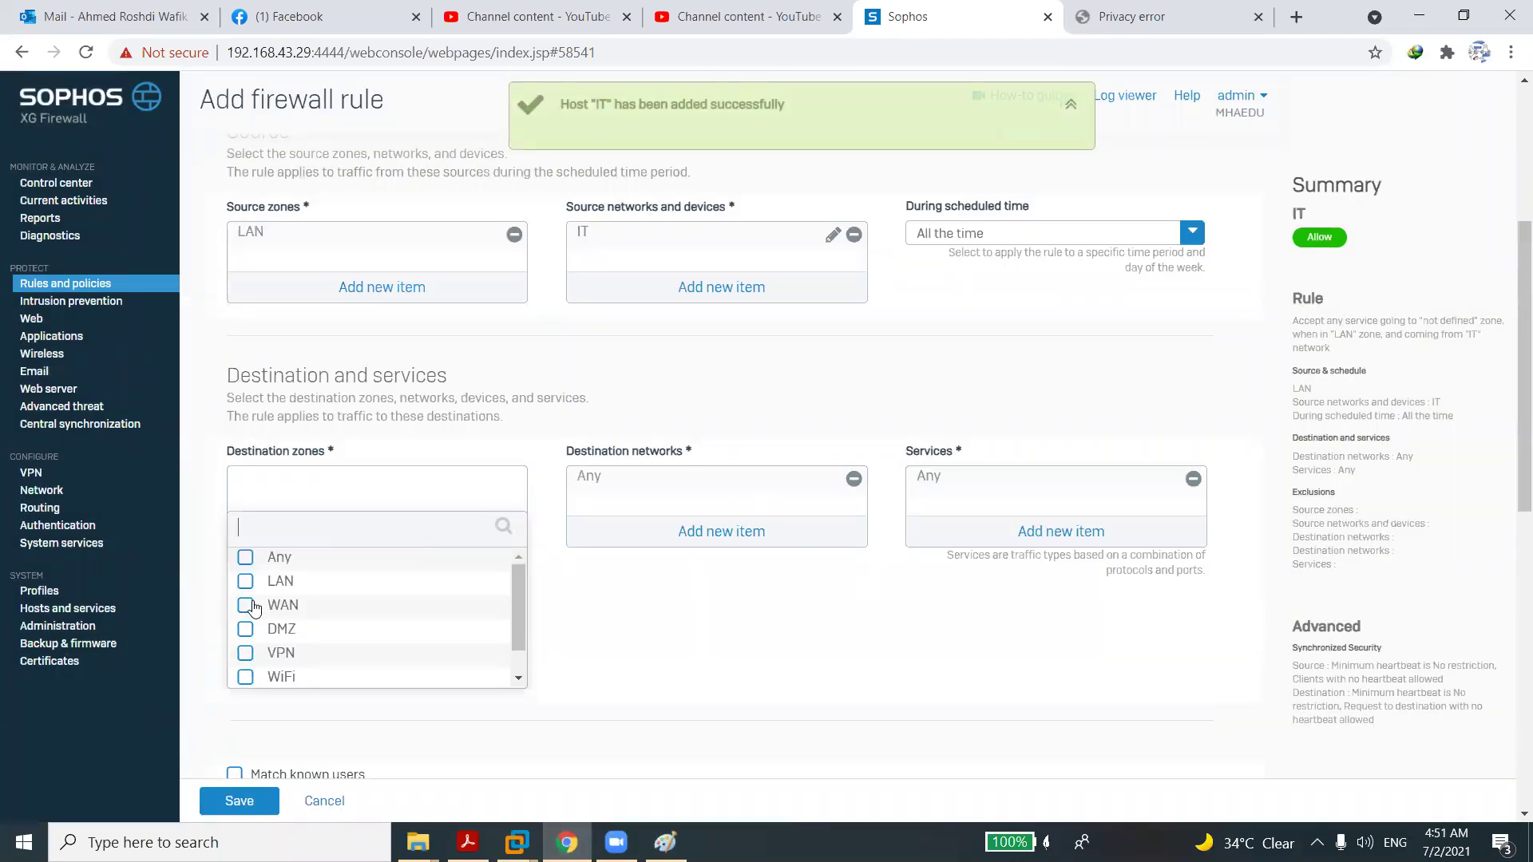
left_click(364, 701)
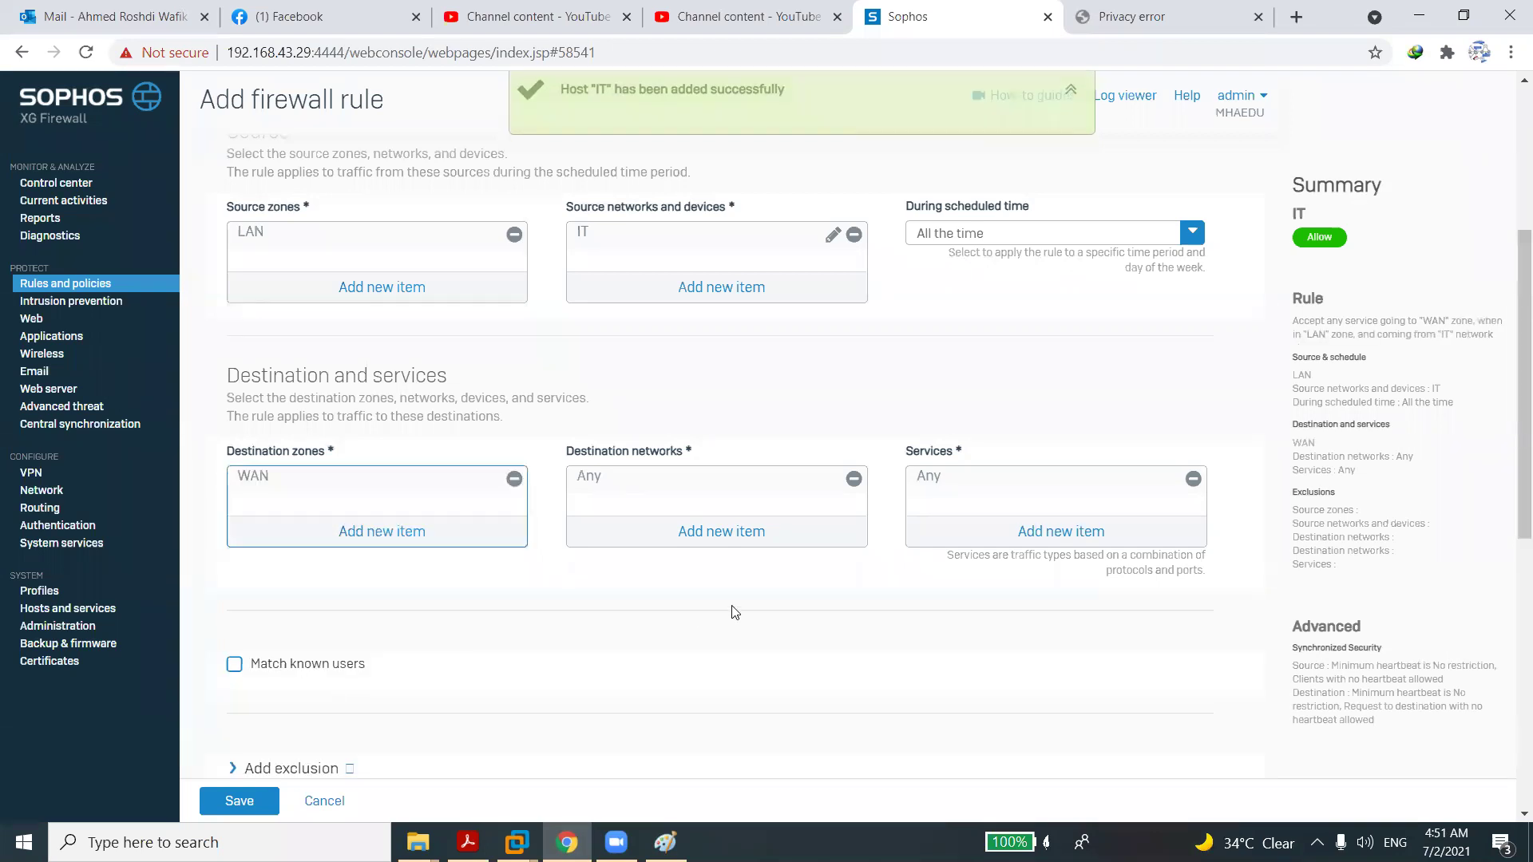
left_click(1195, 493)
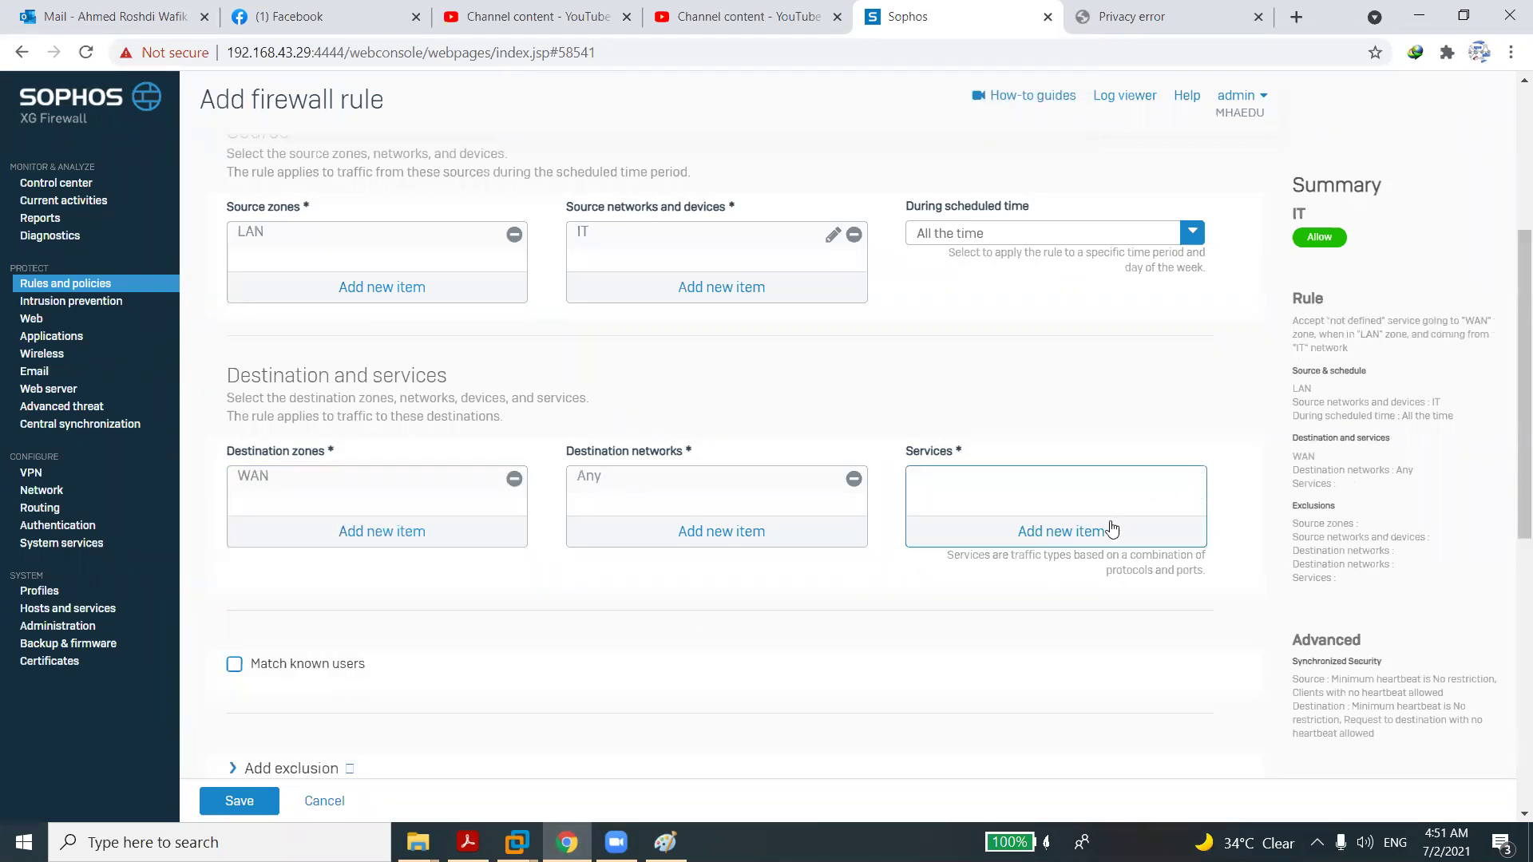
left_click(1079, 540)
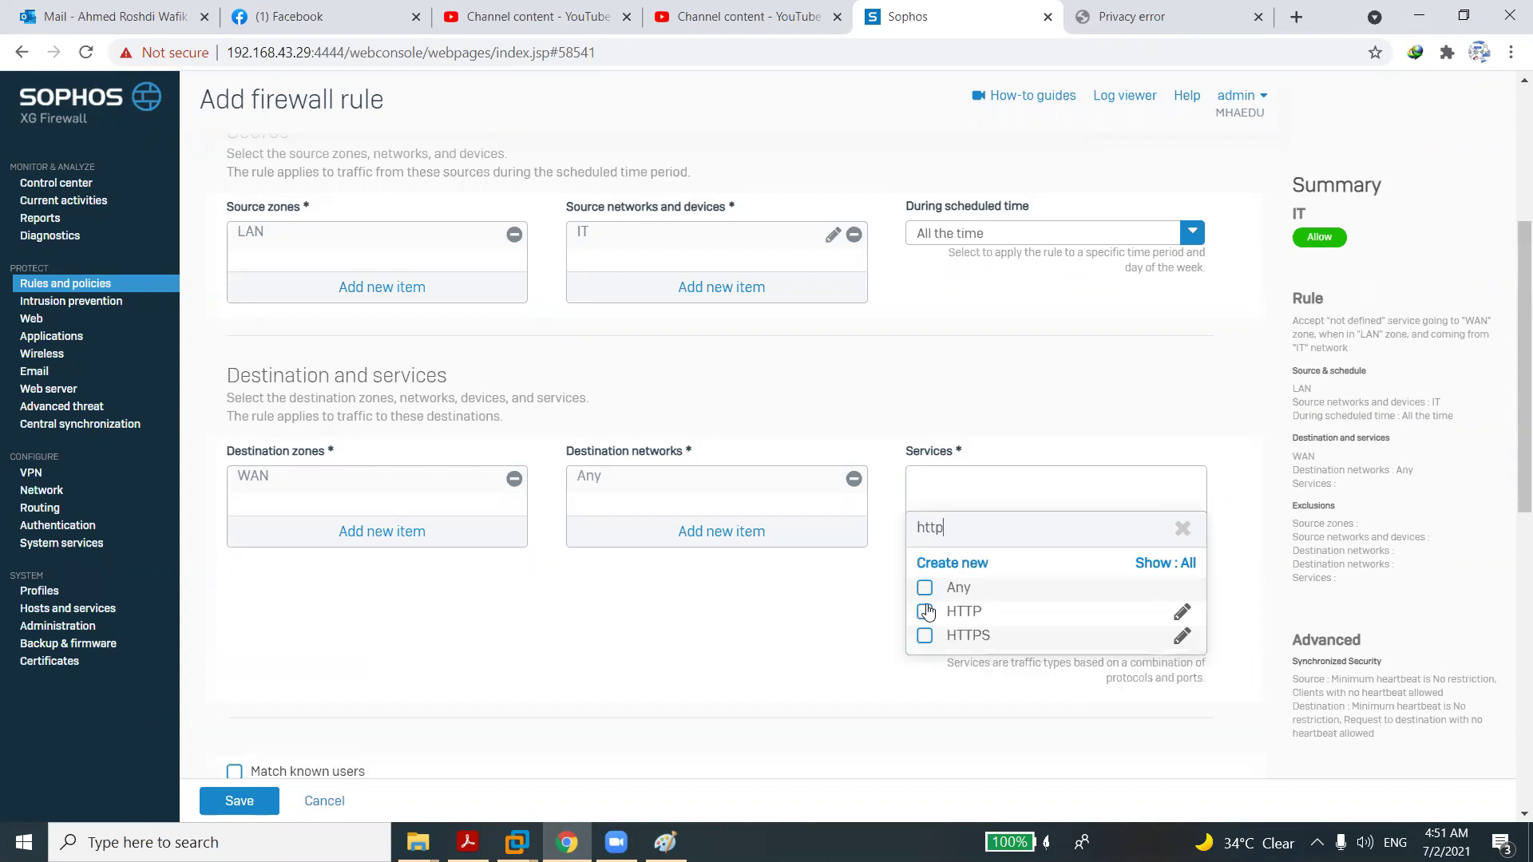
left_click(924, 611)
left_click(925, 621)
left_click(925, 635)
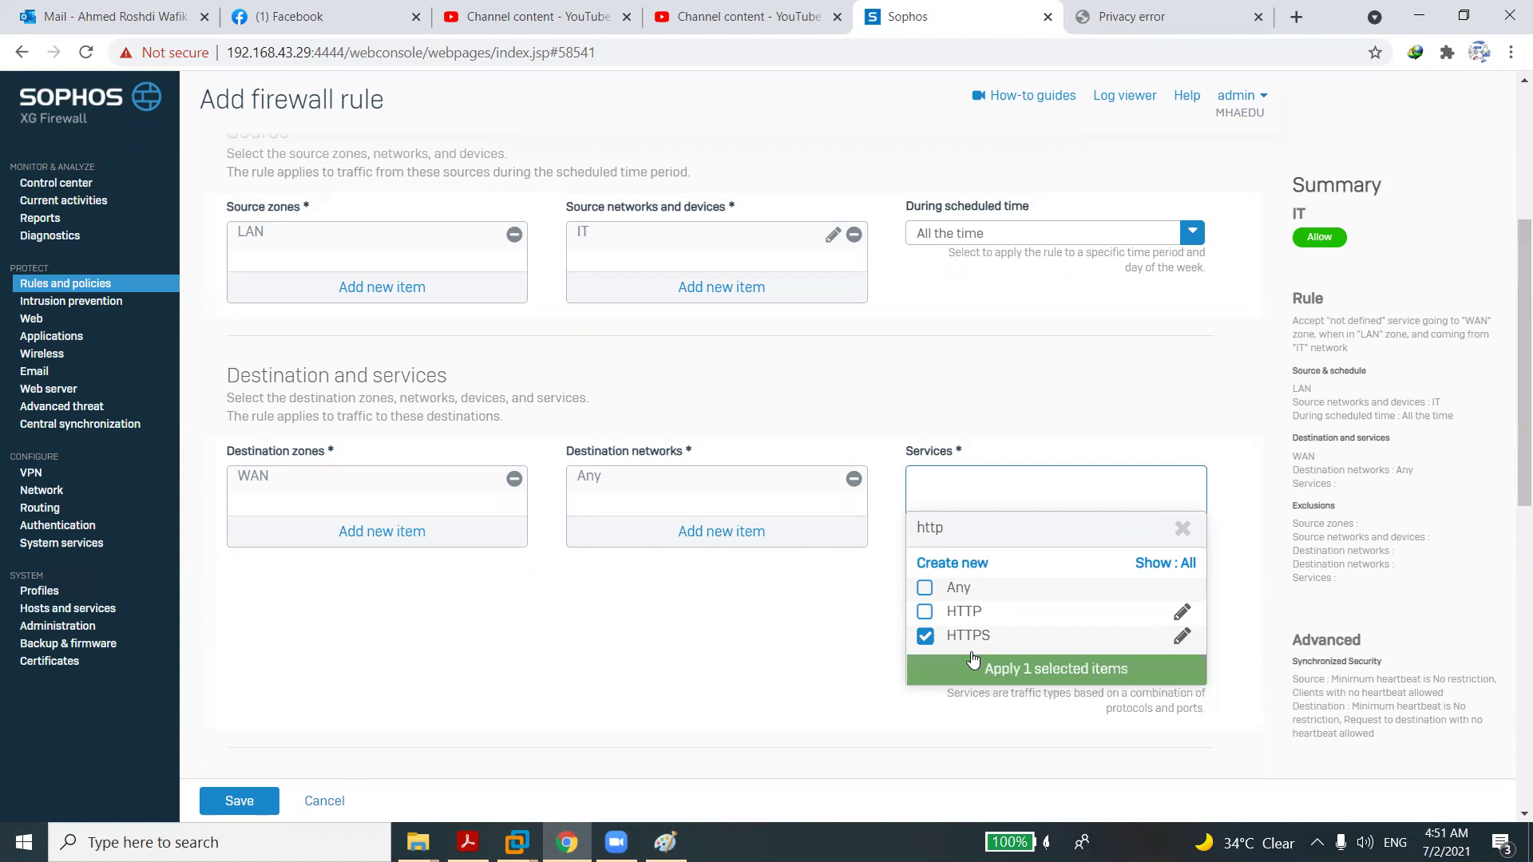
left_click(990, 669)
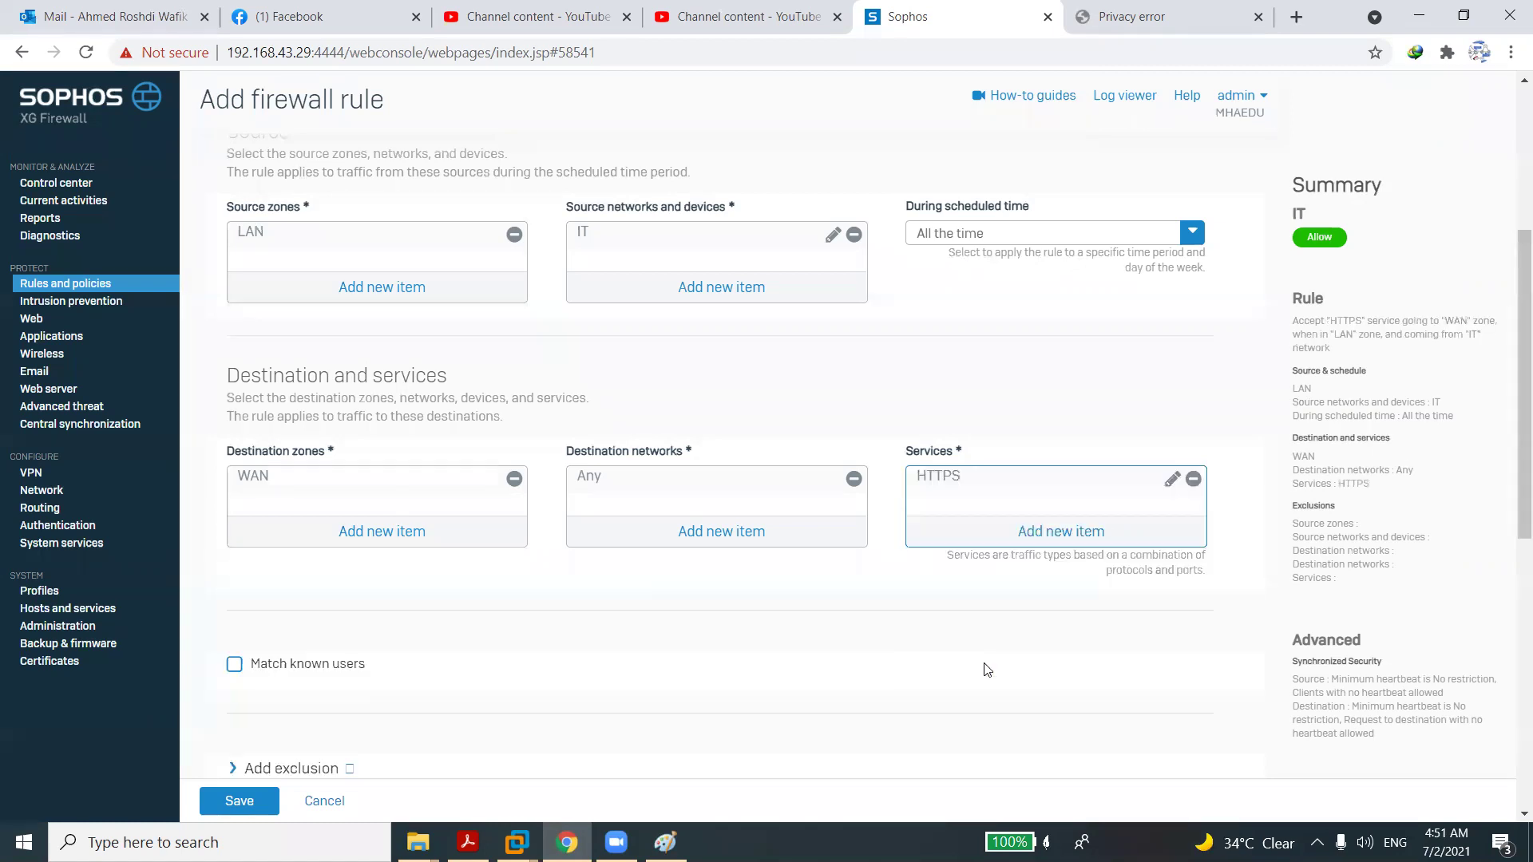
Add the SMTP(S), SMTP, SMTPS_465, POP3 and POP3S services to the rule.
left_click(1036, 532)
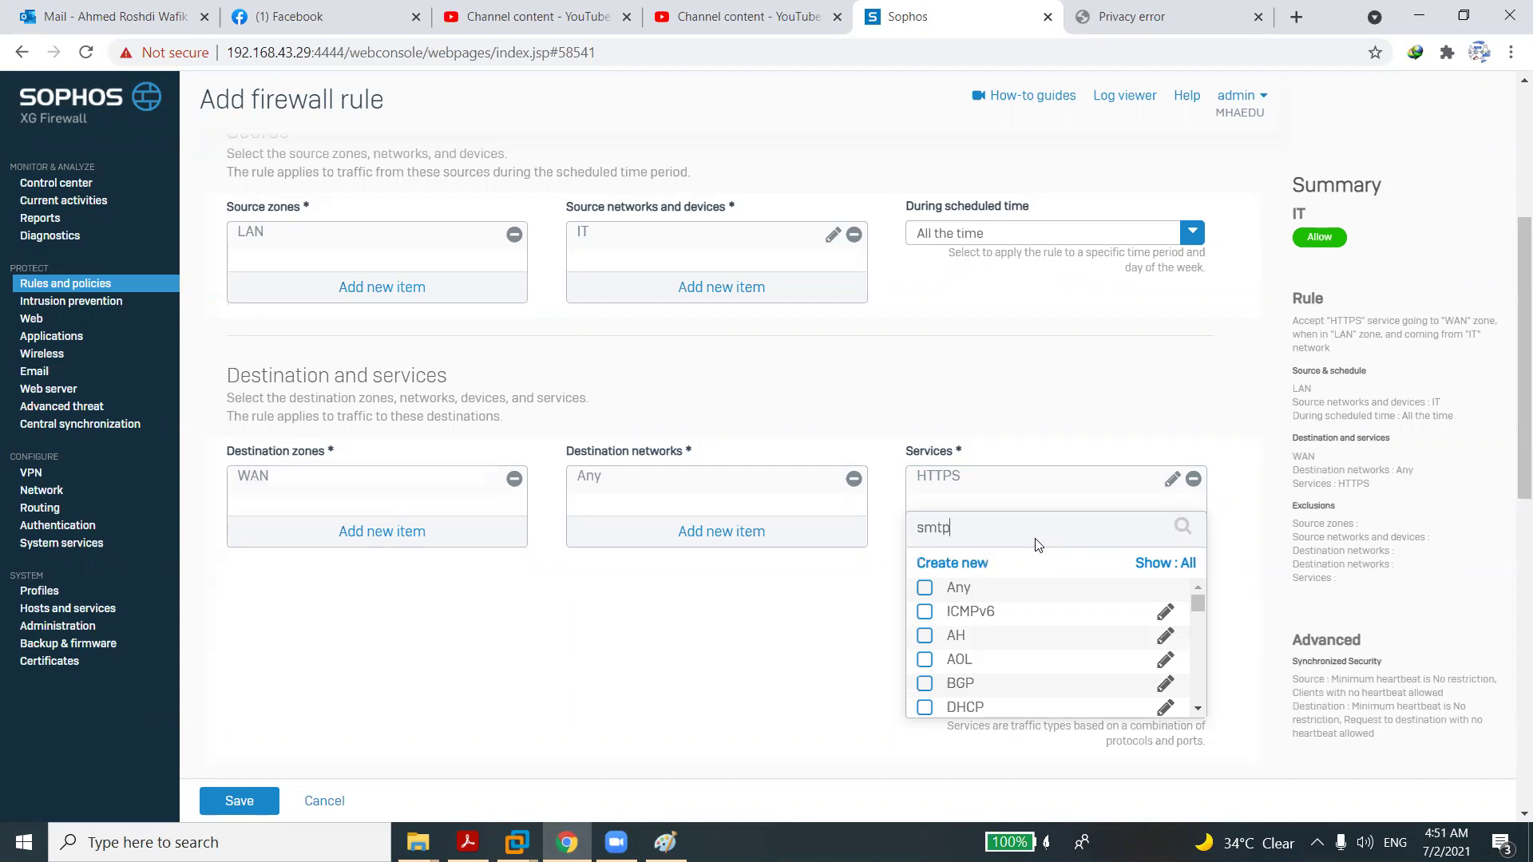
left_click(925, 613)
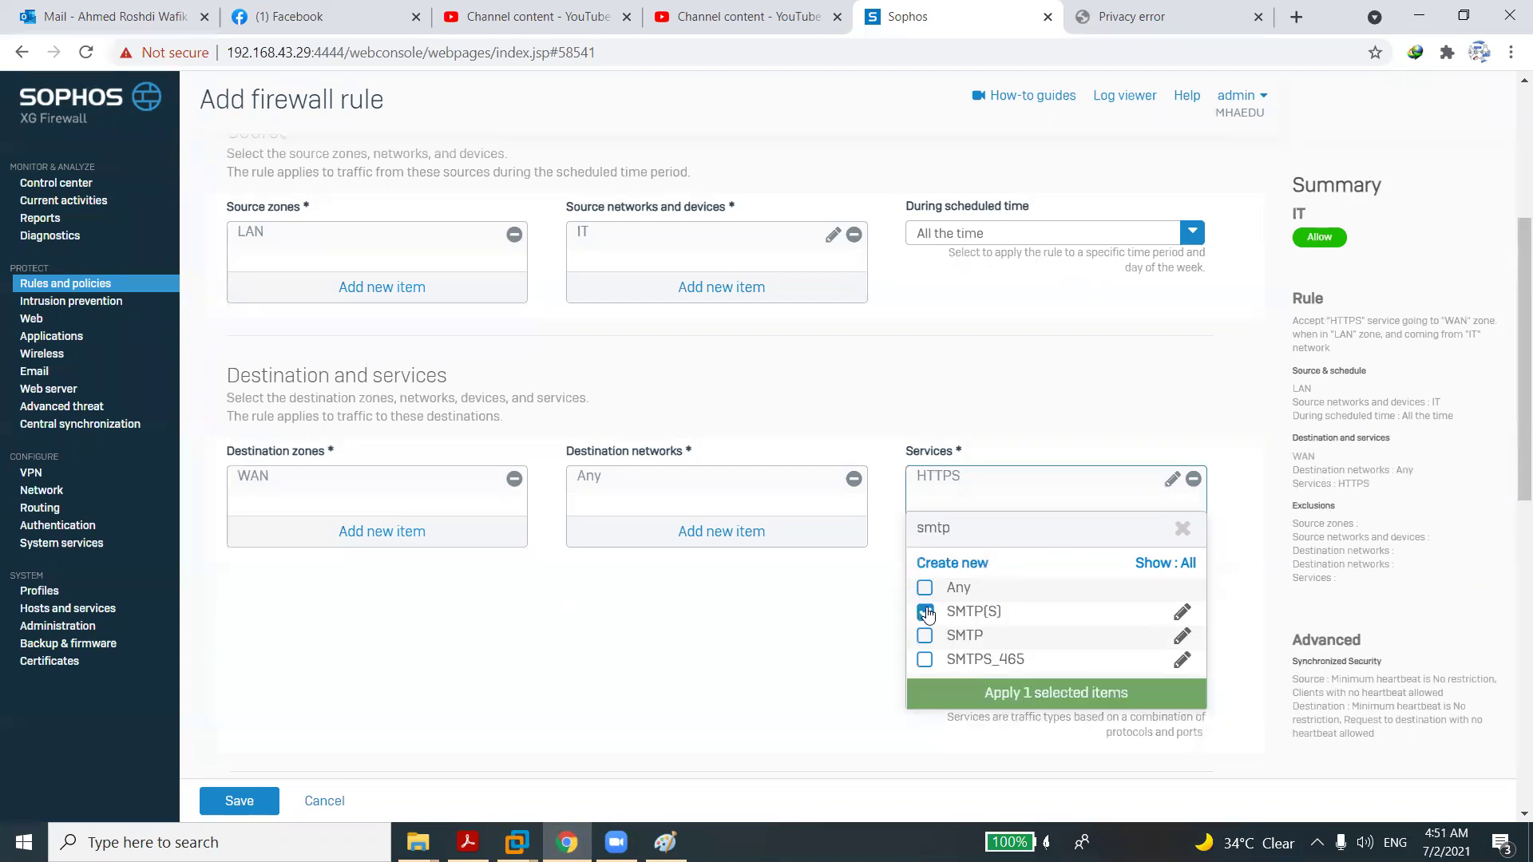
left_click(924, 636)
left_click(925, 659)
left_click(968, 697)
left_click(1056, 598)
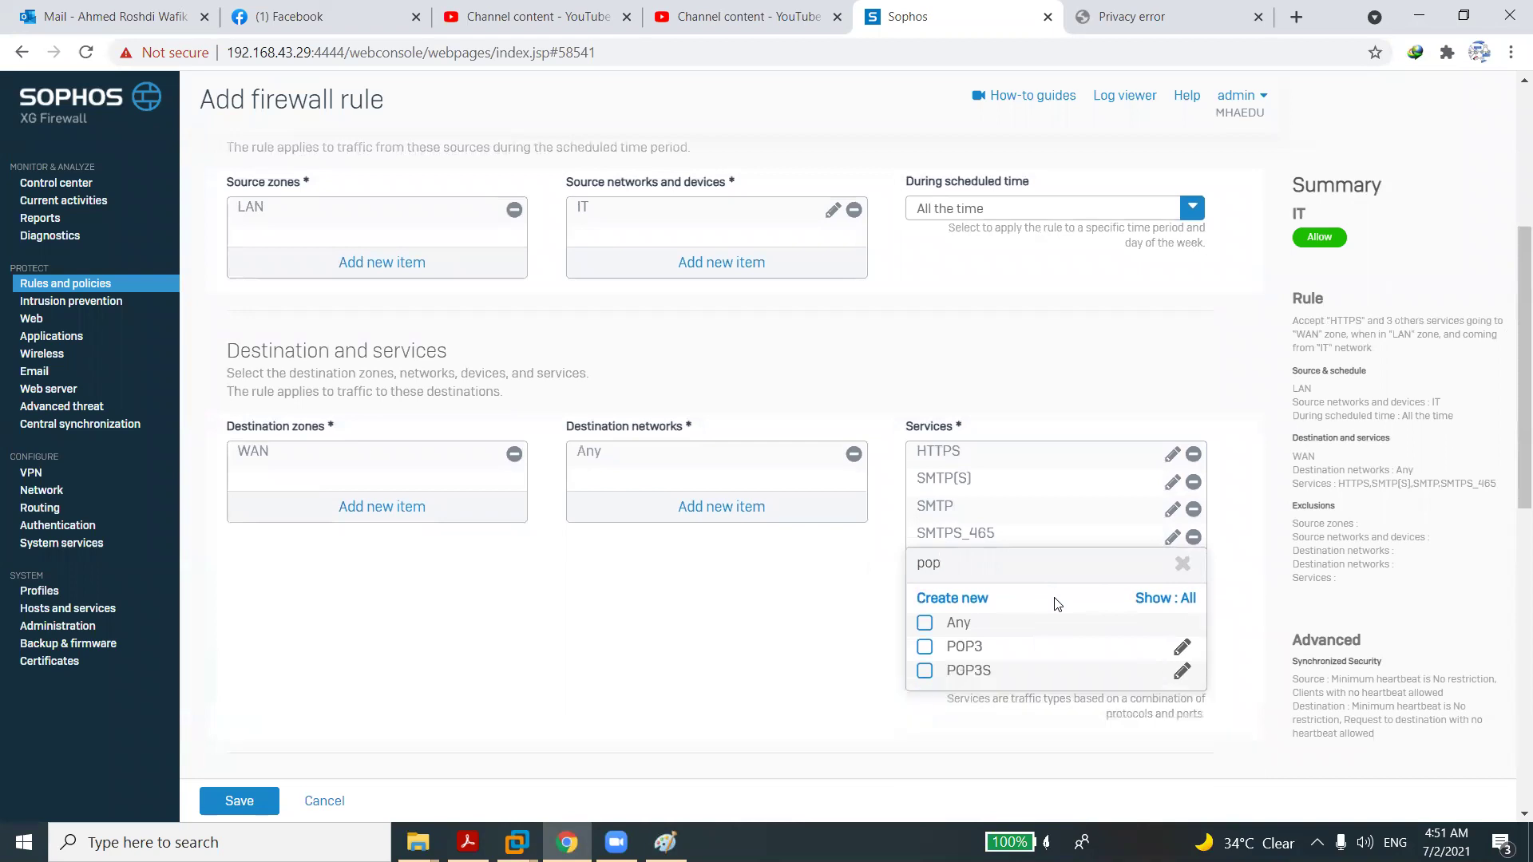
left_click(926, 650)
left_click(925, 670)
left_click(970, 704)
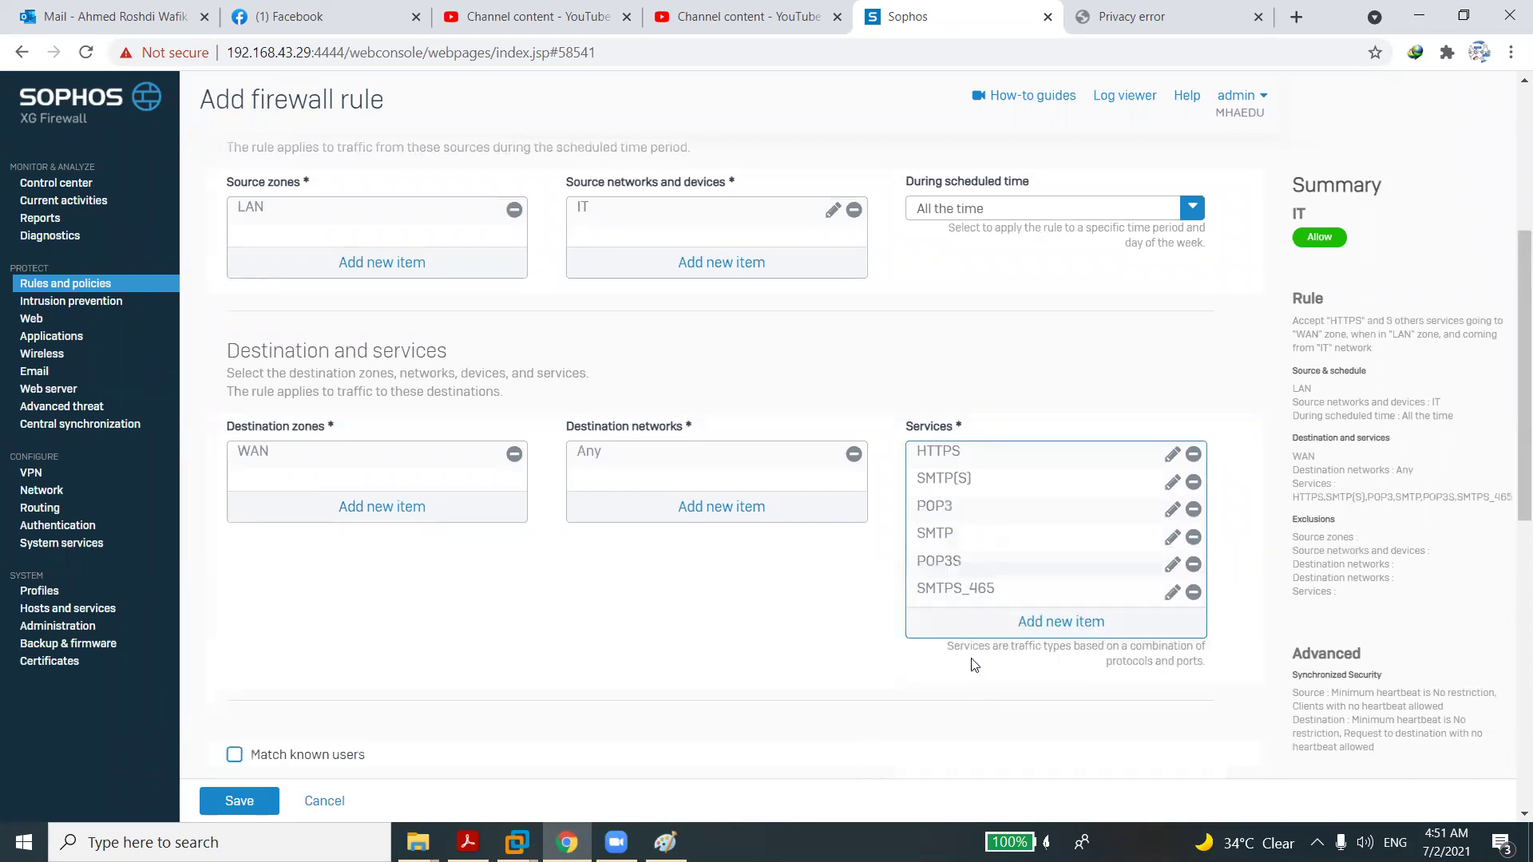
Add IMAP and IMAPS to the services, leaving DNS unselected.
left_click(1027, 622)
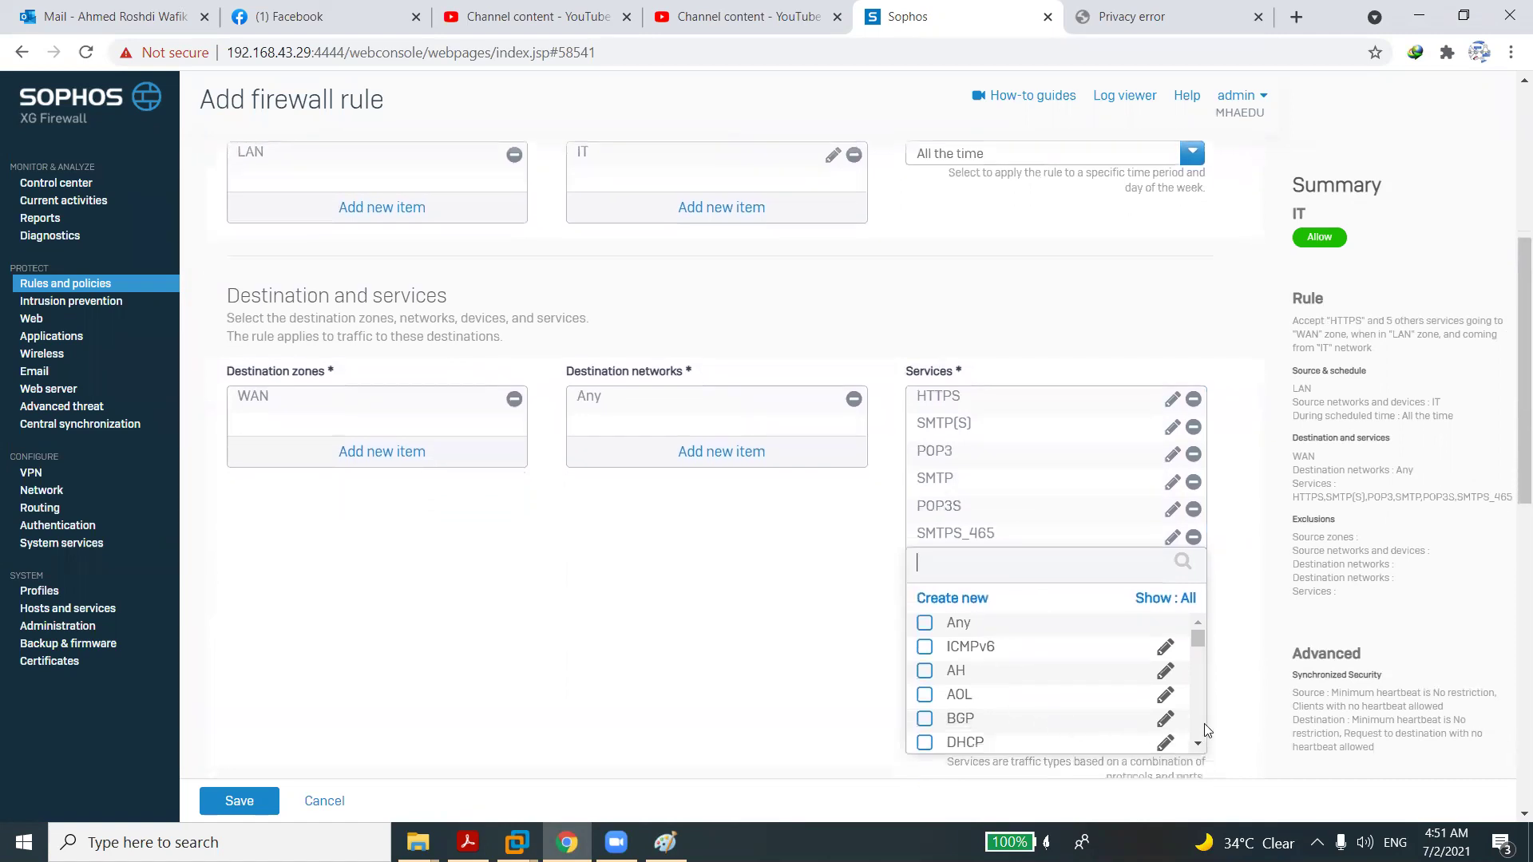
scroll(1200, 722, "down", 3)
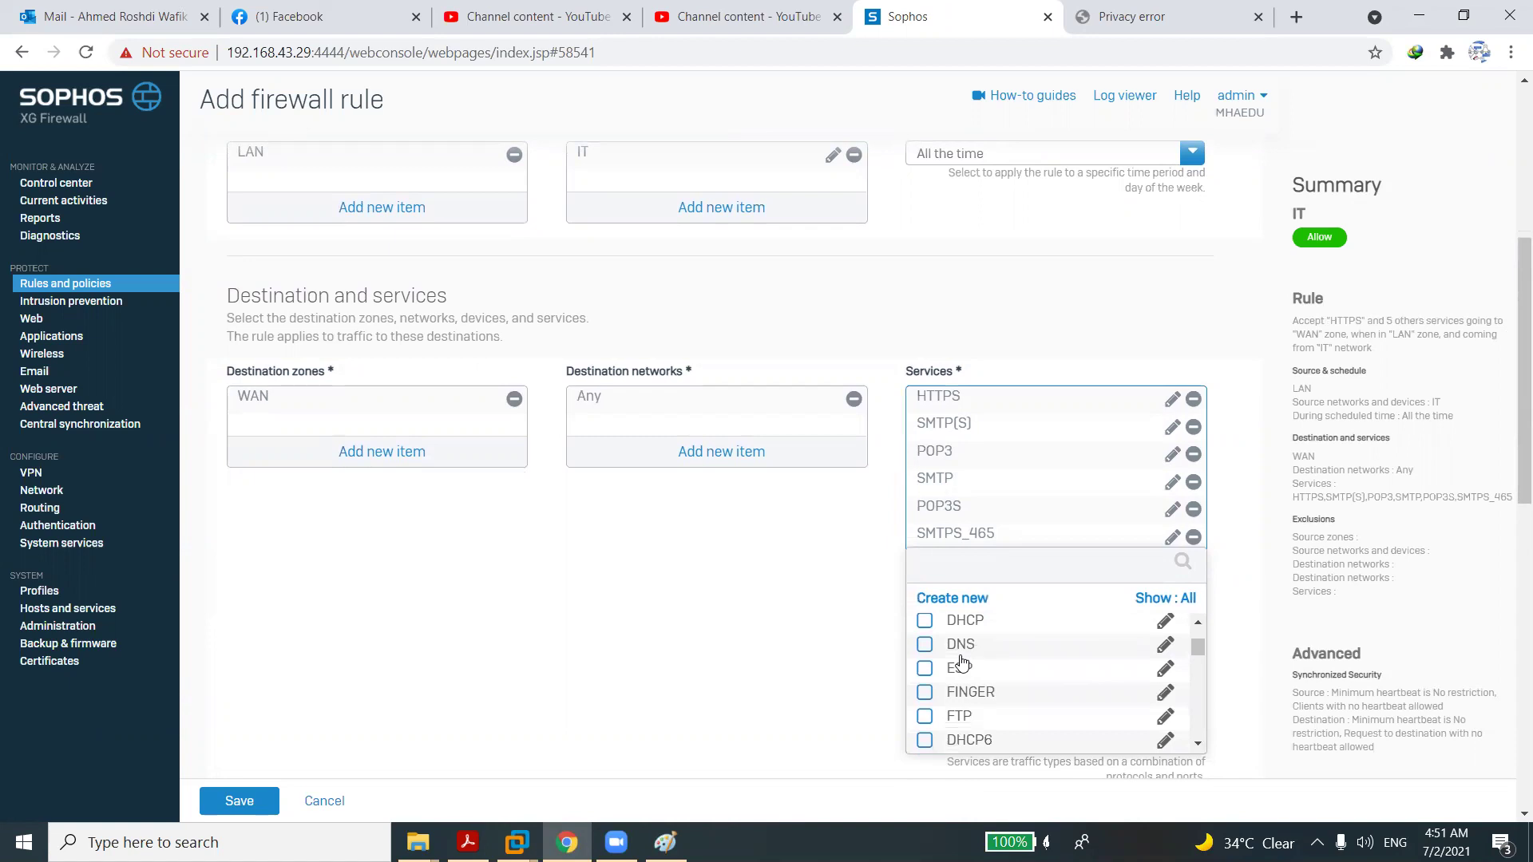
left_click(926, 646)
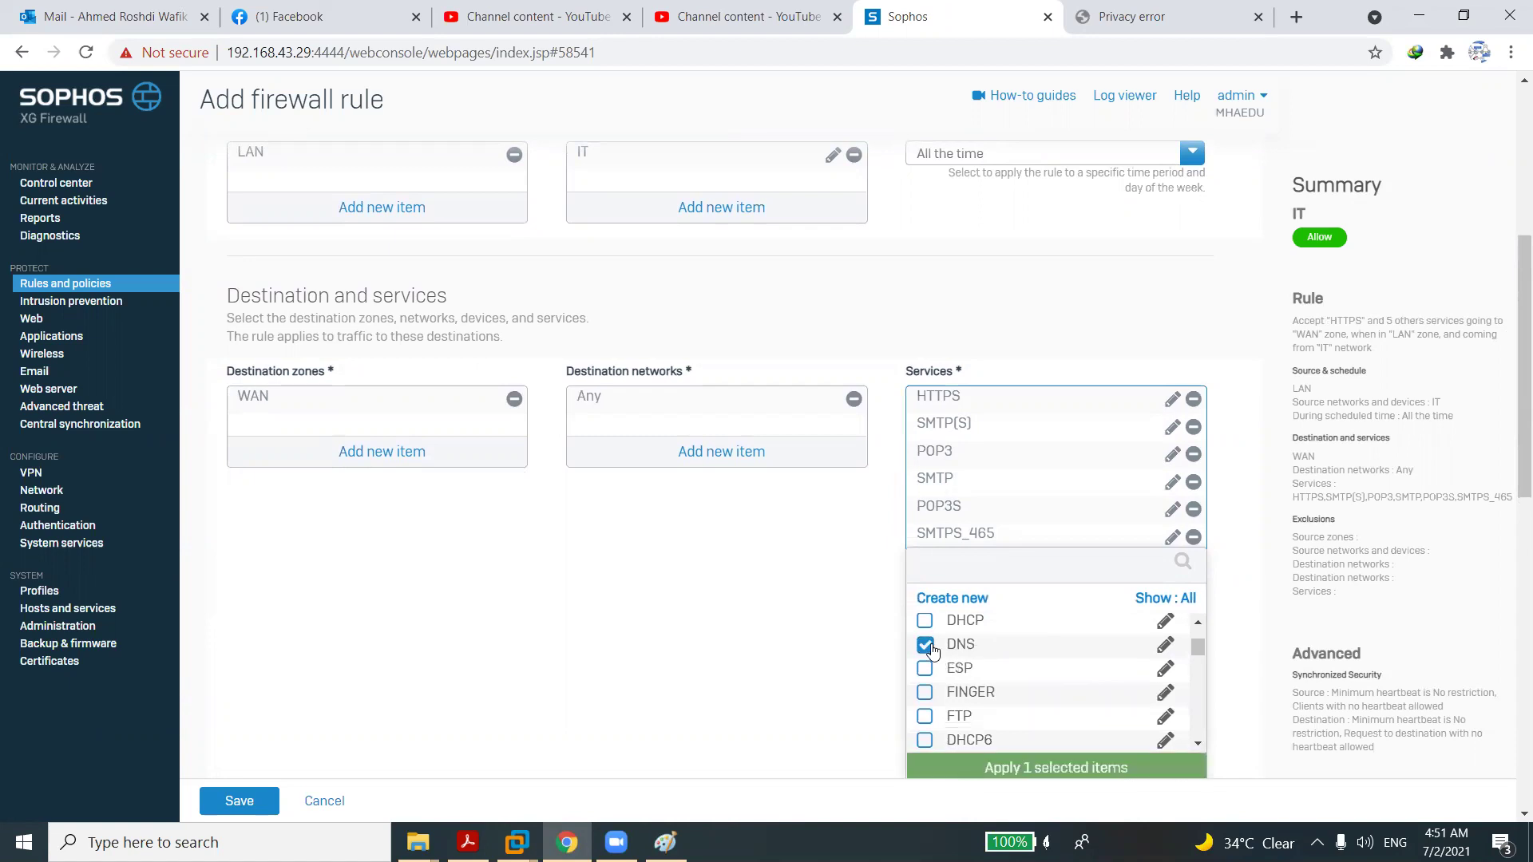
double_click(926, 645)
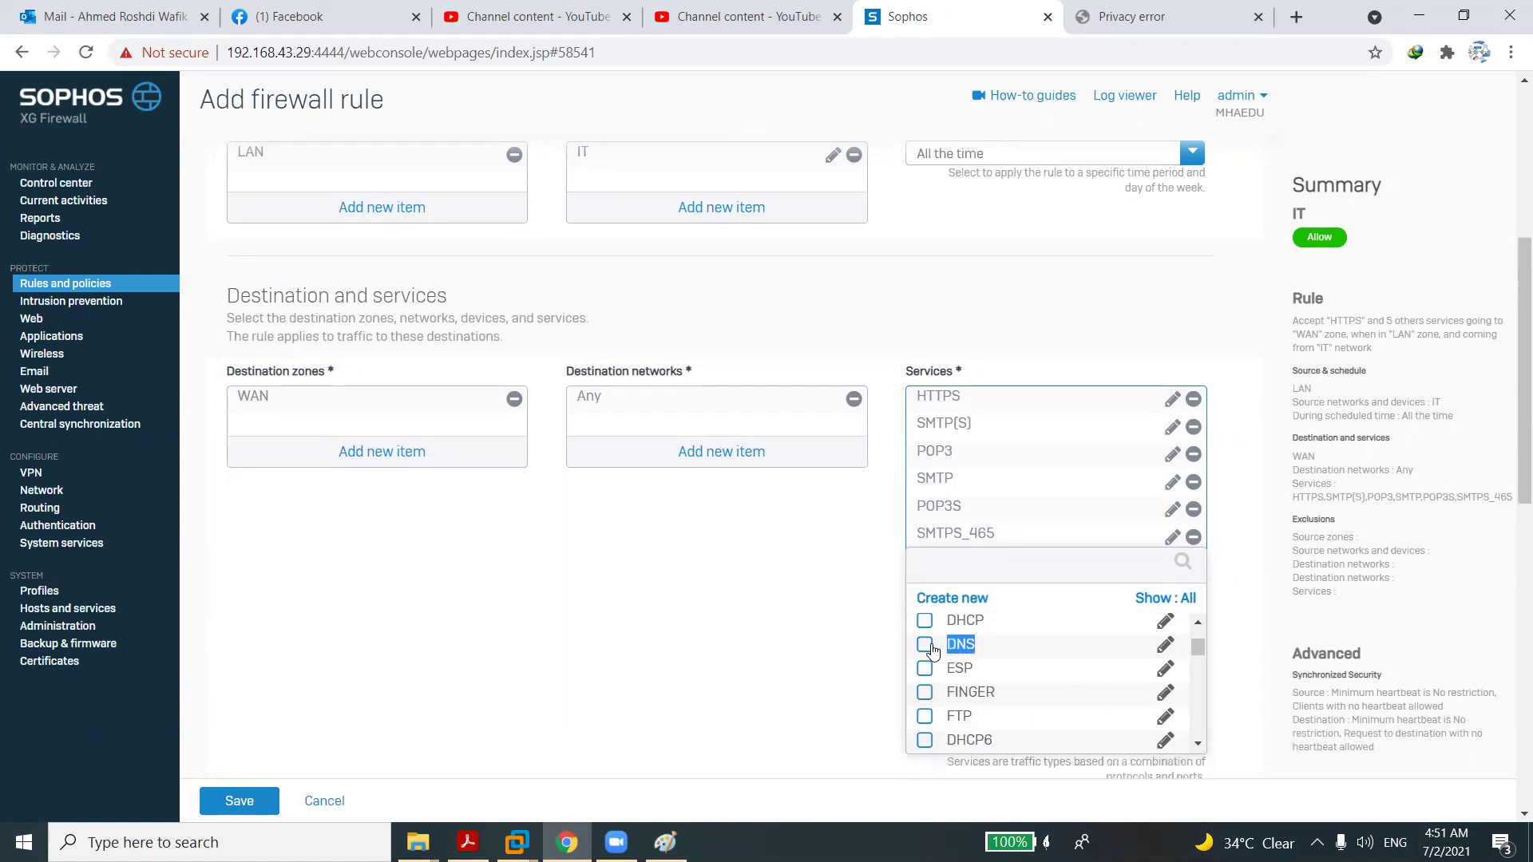
left_click(926, 645)
left_click(982, 566)
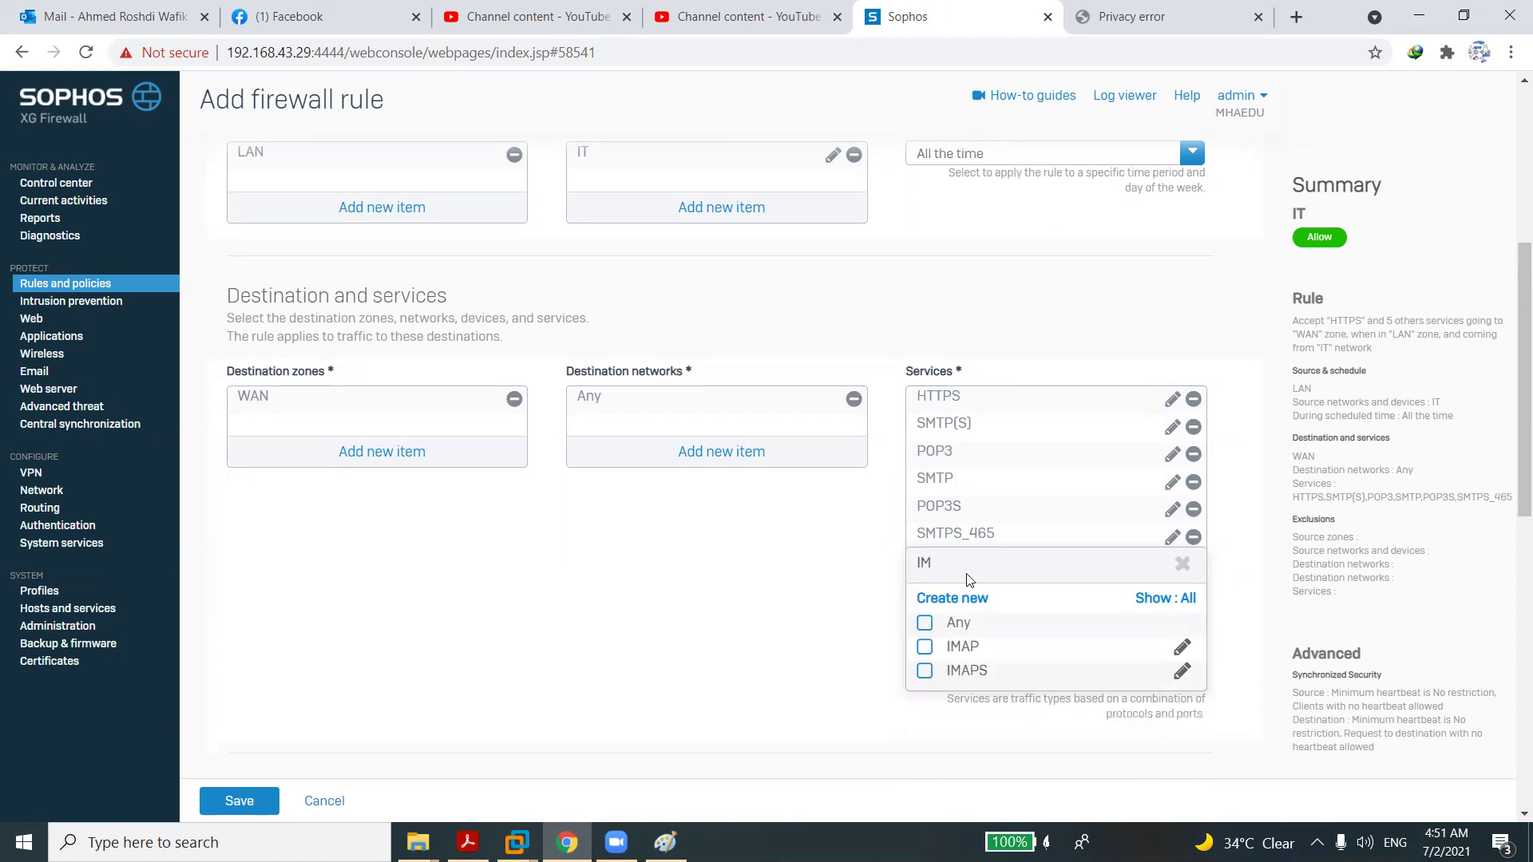
left_click(925, 645)
left_click(924, 670)
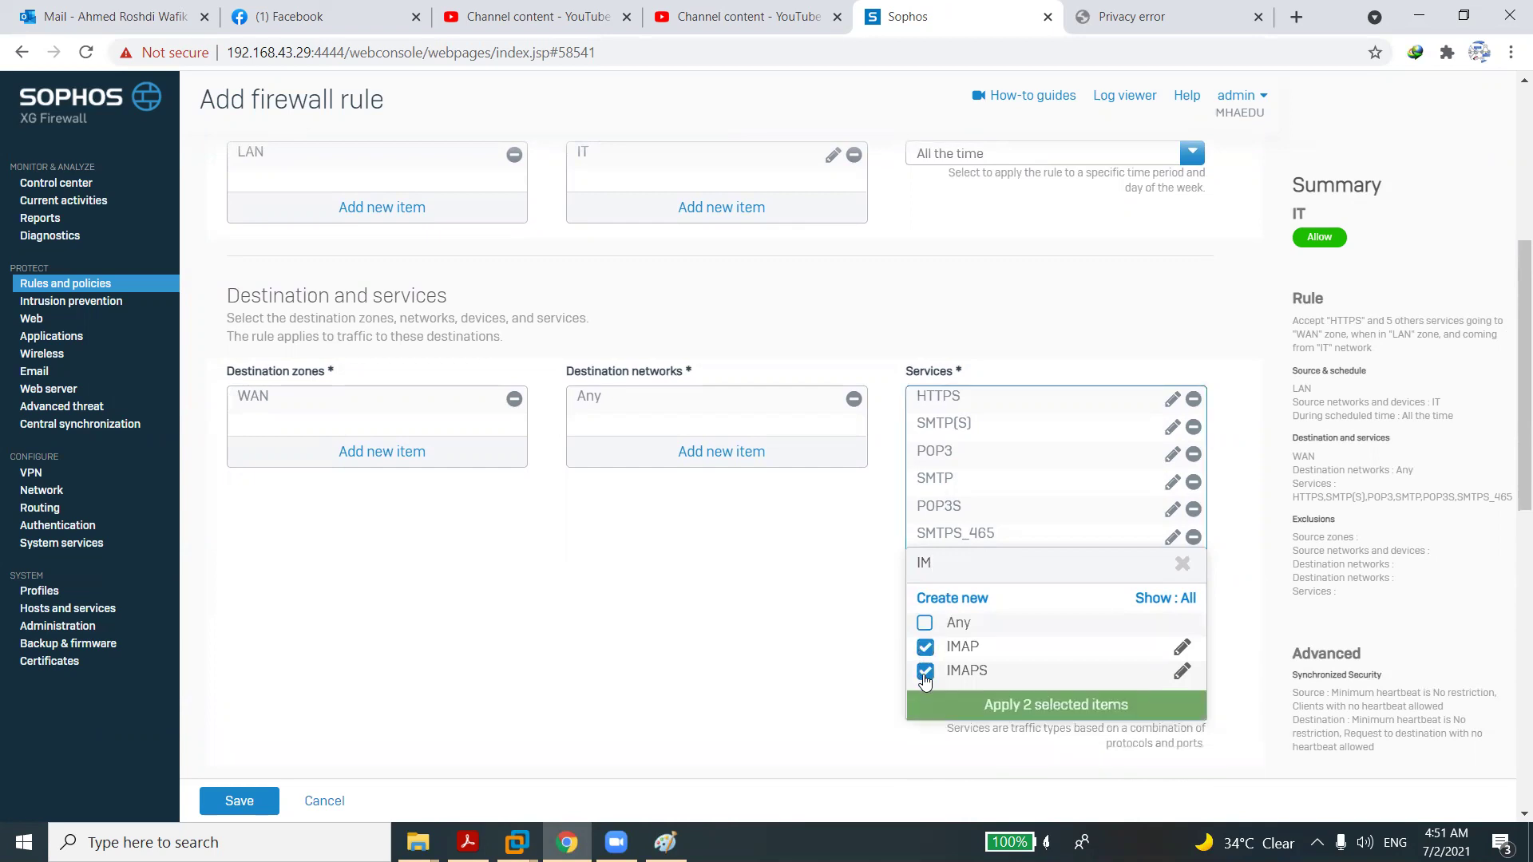
left_click(943, 706)
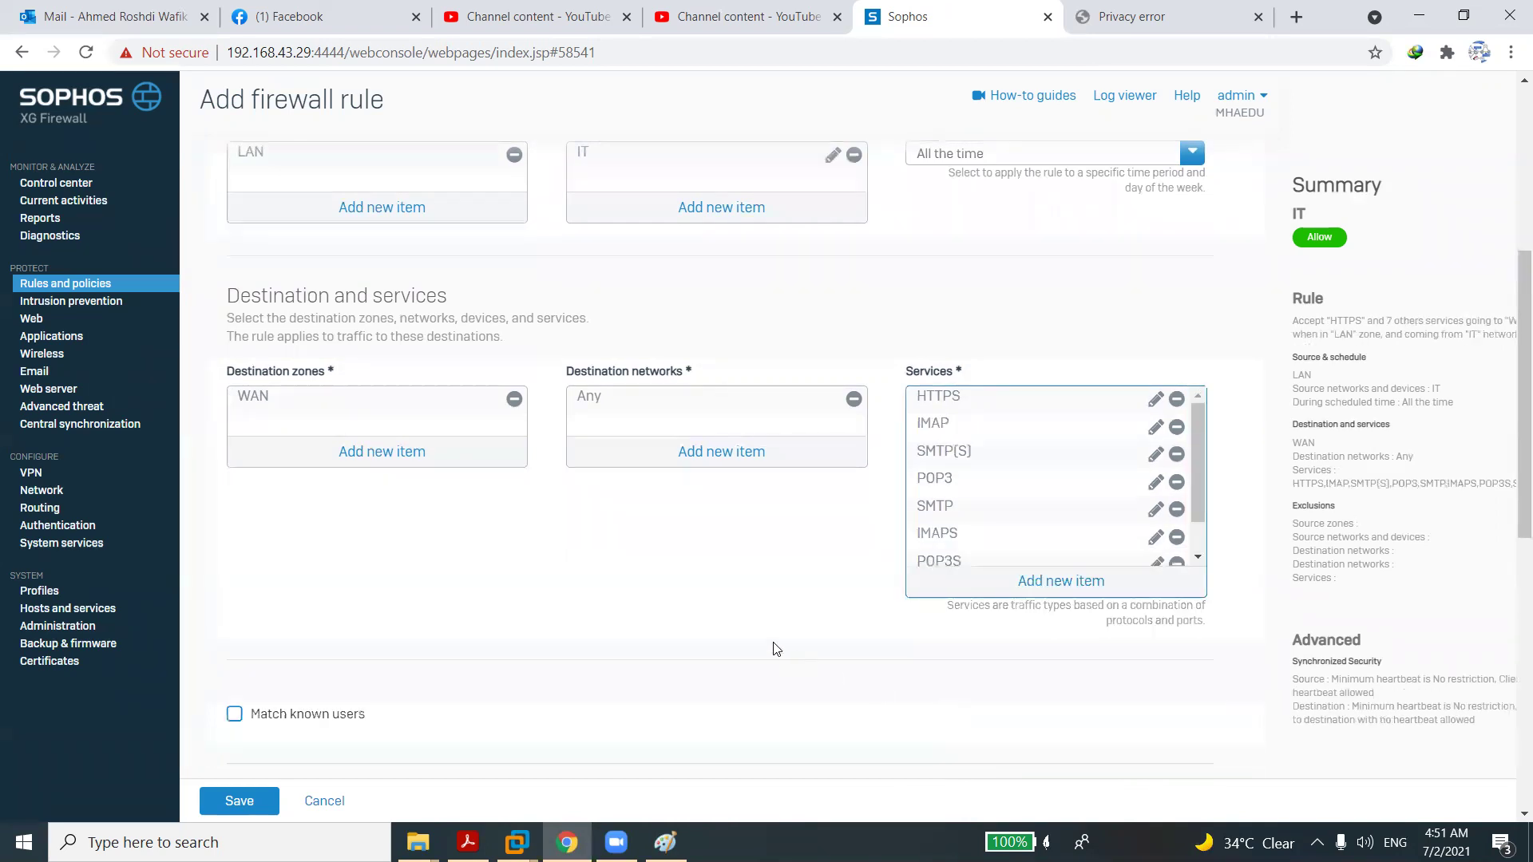
Tick 'Match known users' and 'Use web authentication for unknown users', then expand the exclusion options.
scroll(706, 606, "down", 2)
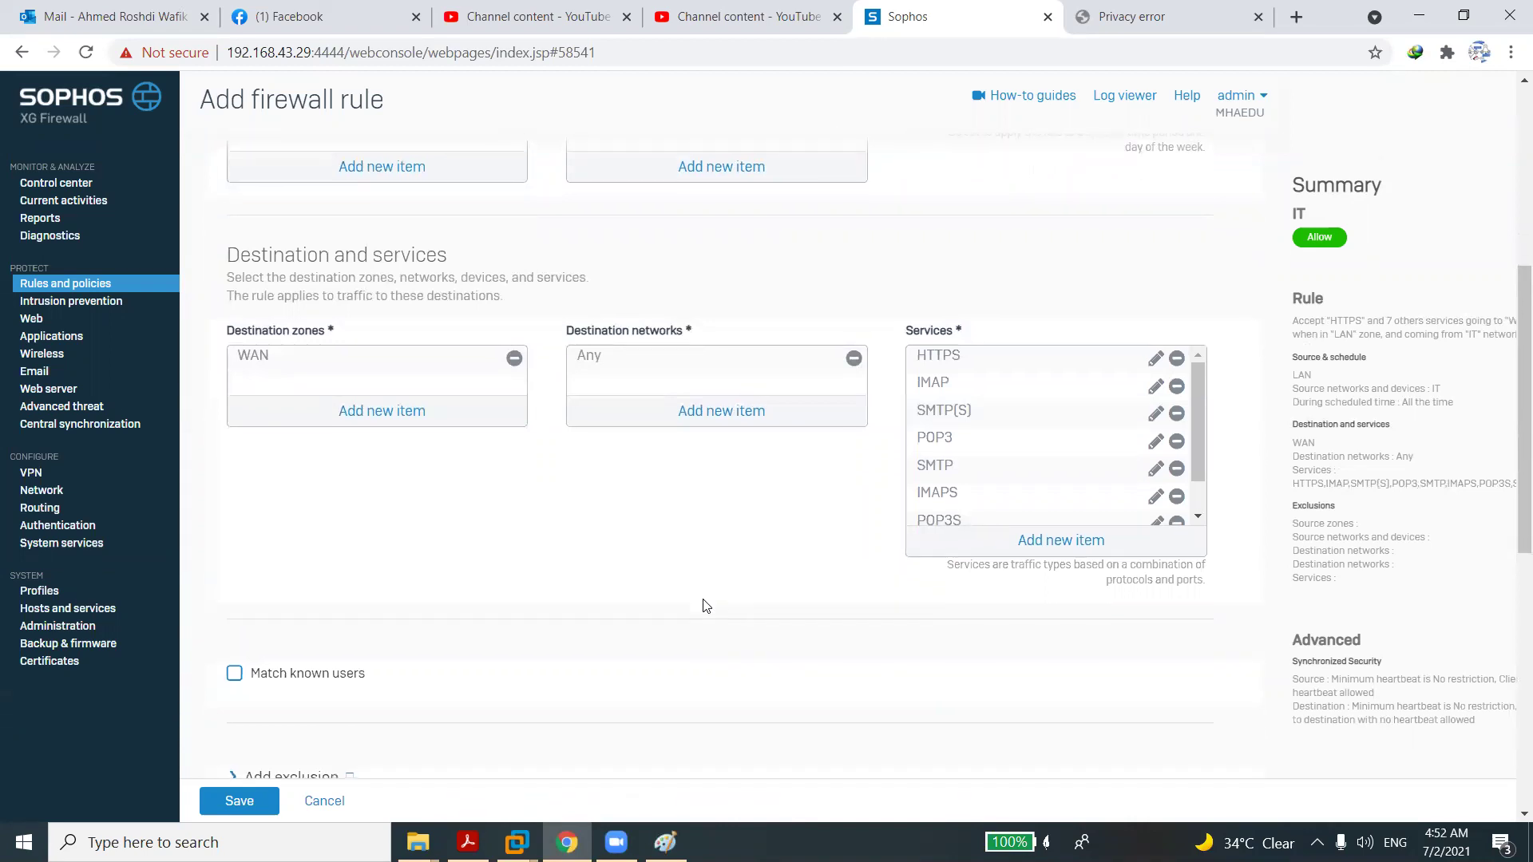
scroll(705, 606, "down", 4)
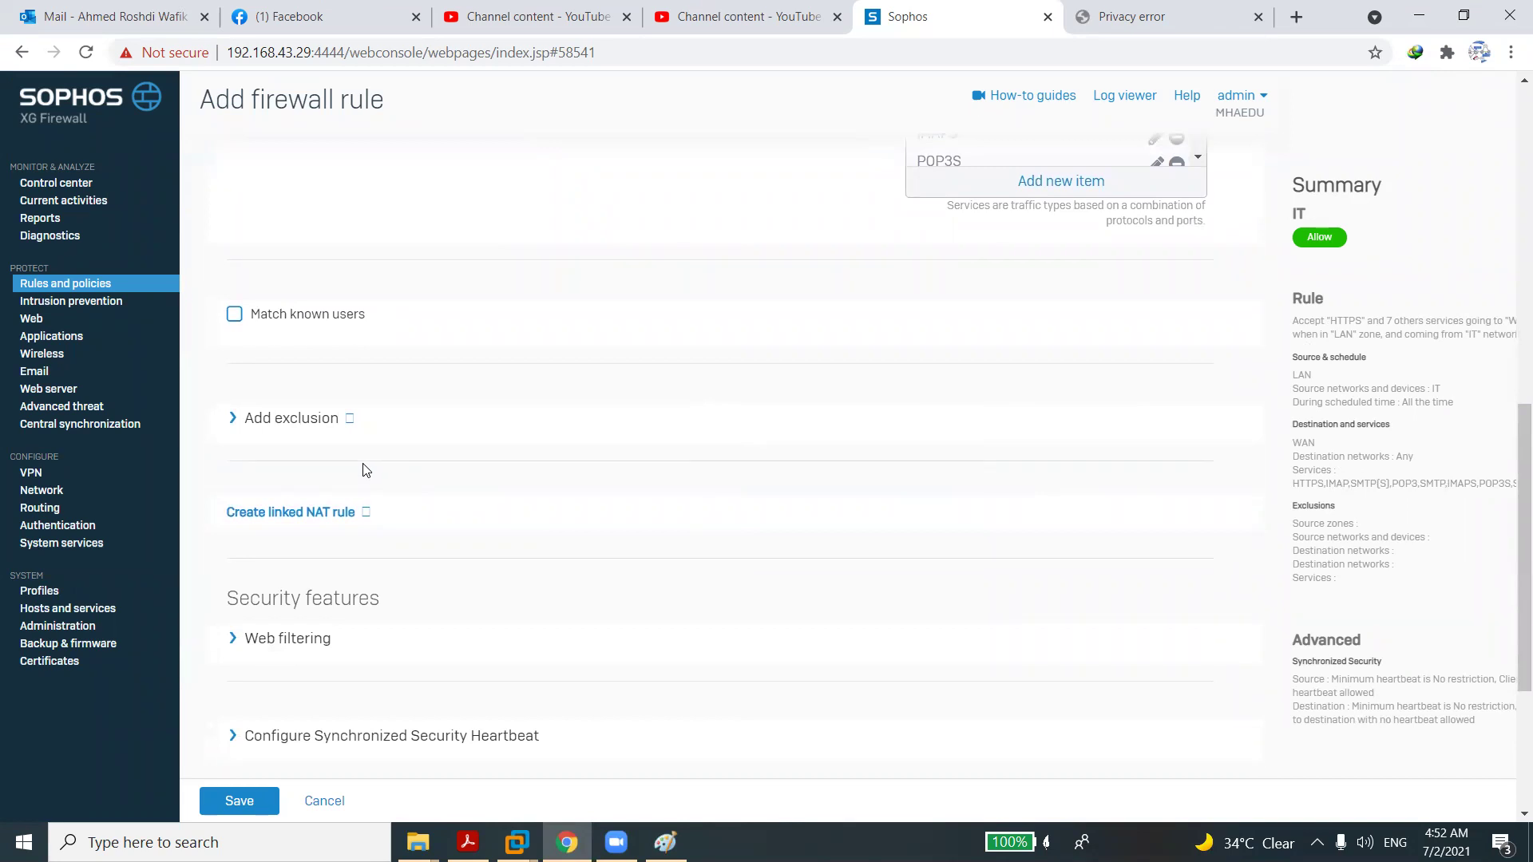
left_click(235, 315)
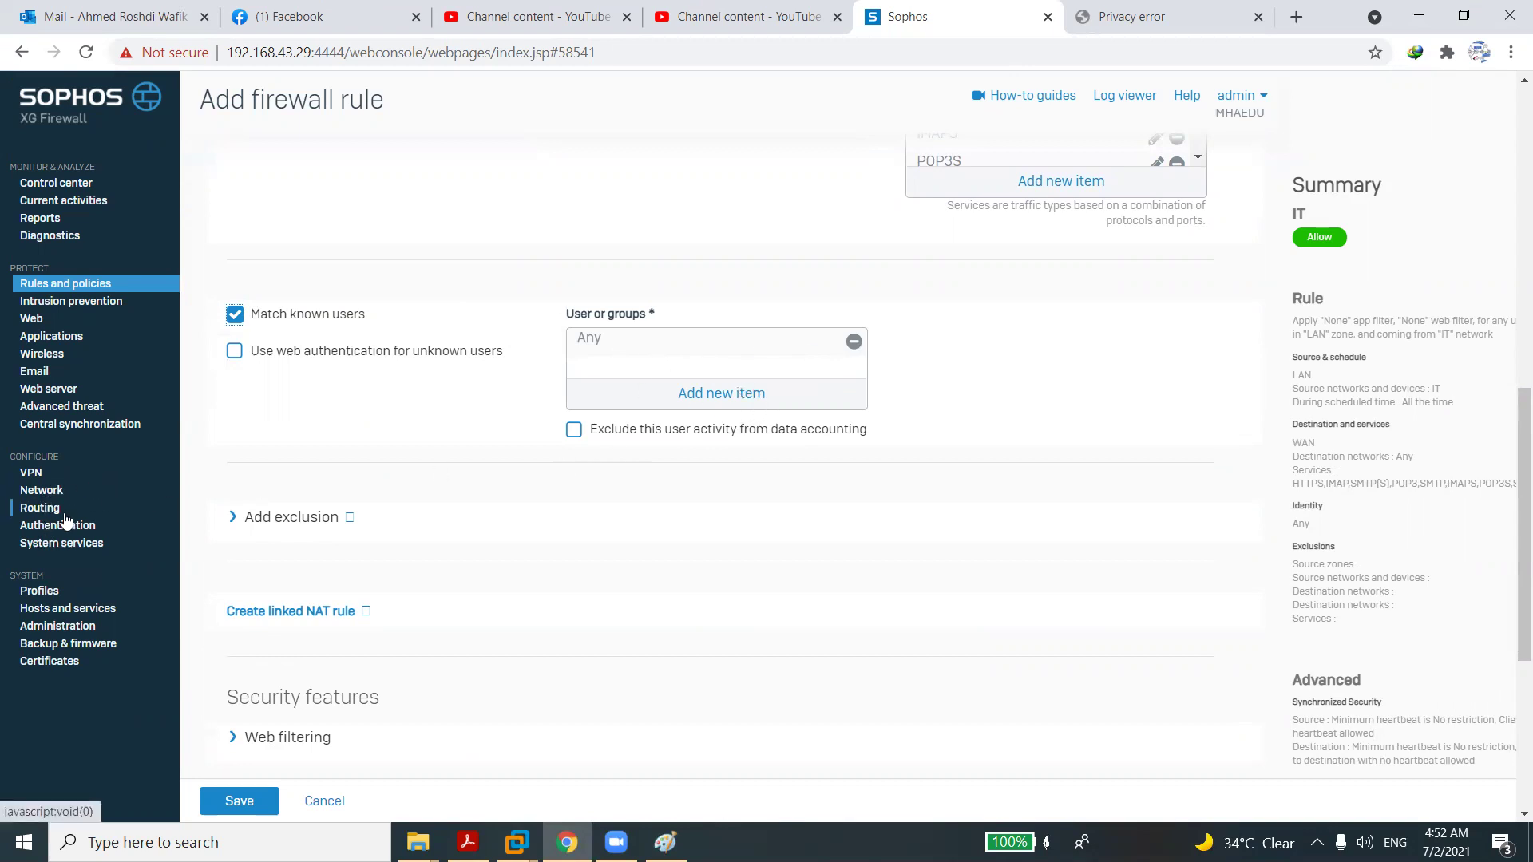
left_click(235, 355)
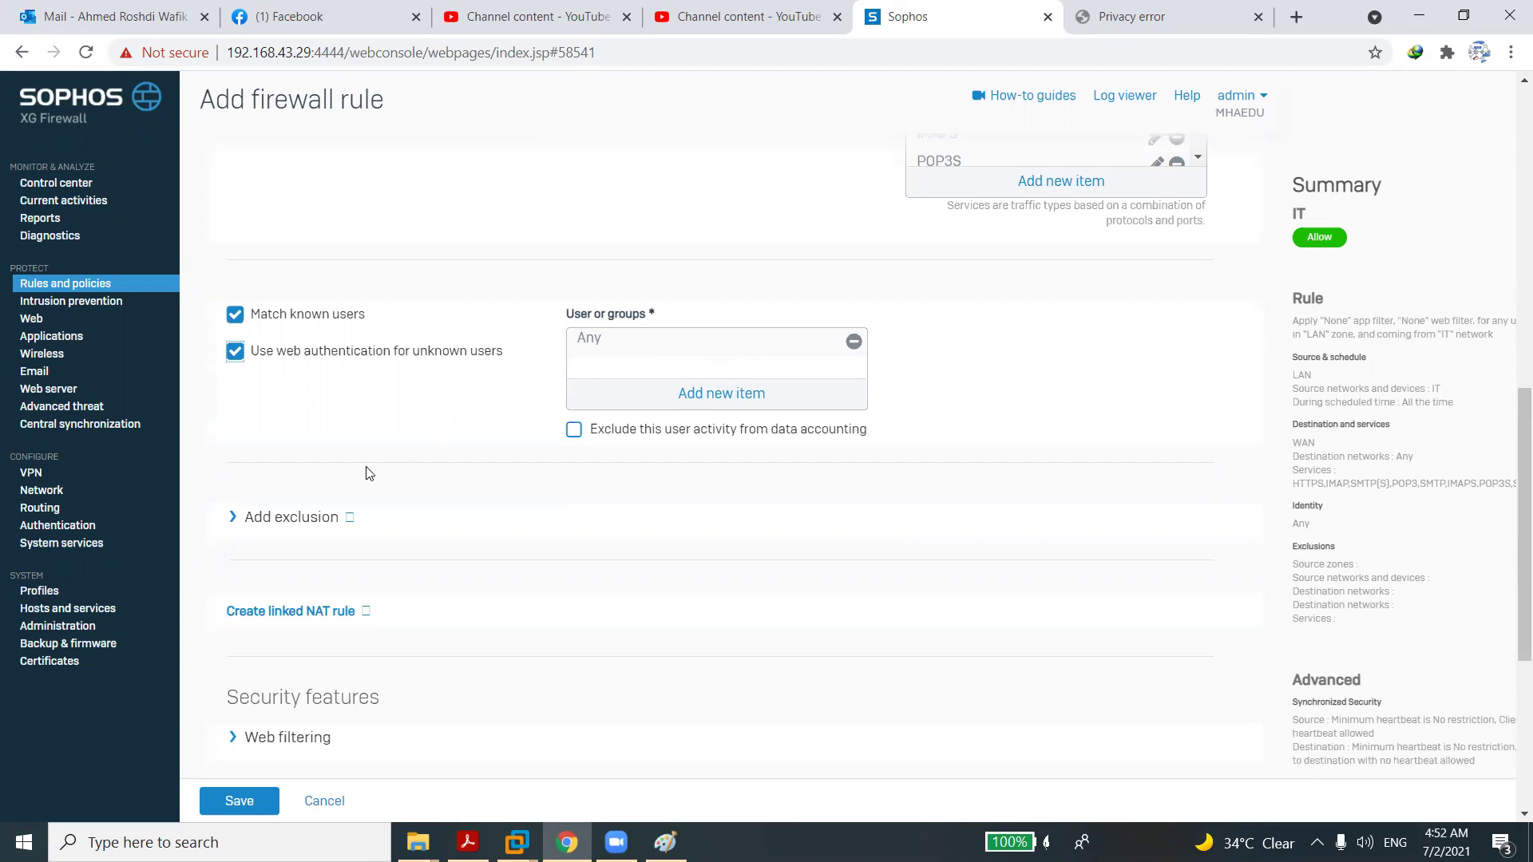
left_click(321, 524)
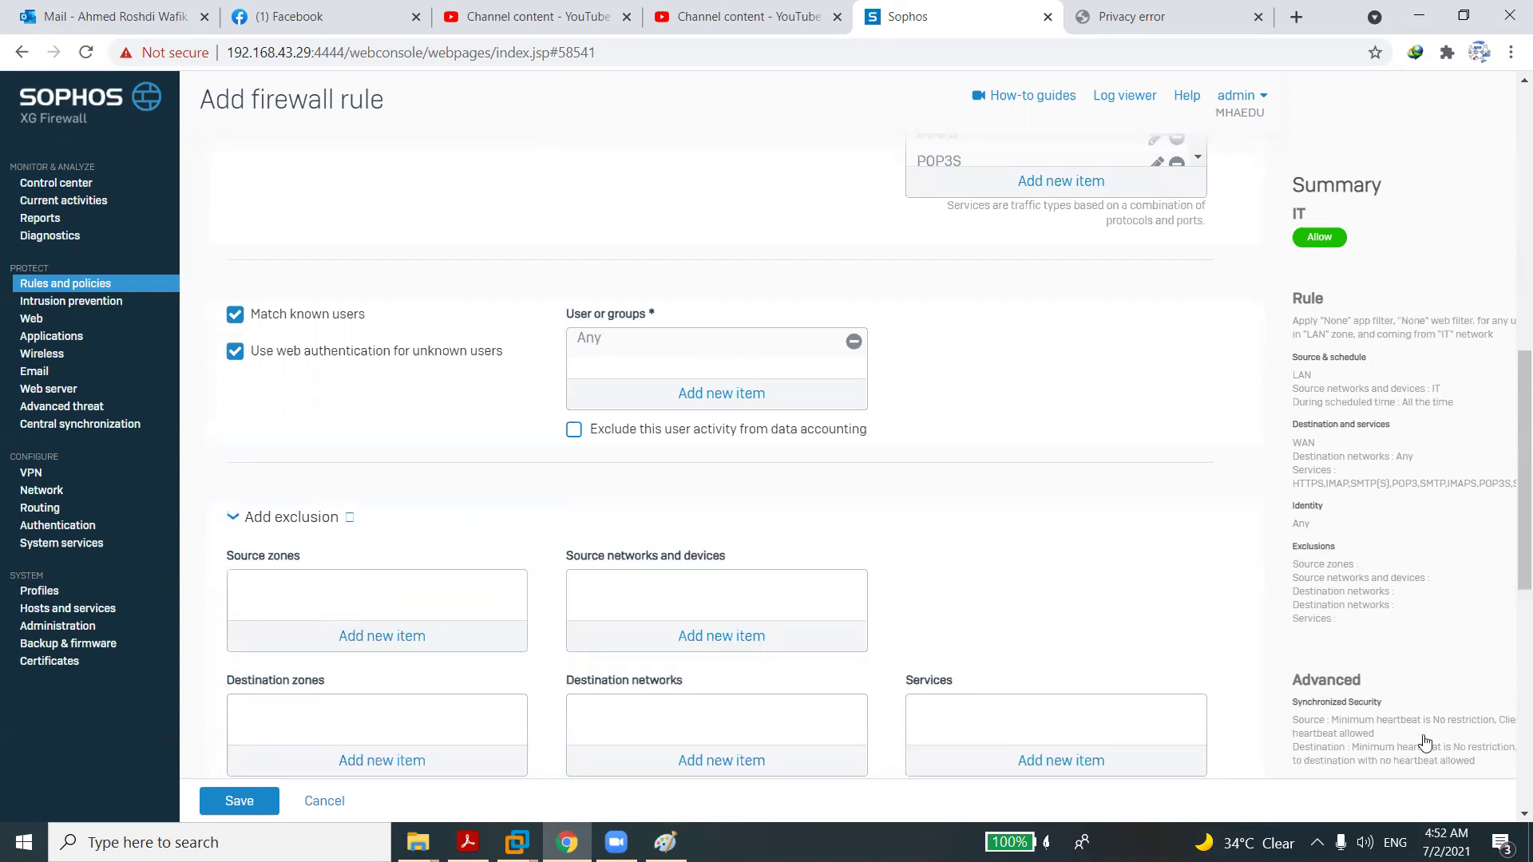
scroll(1508, 815, "down", 2)
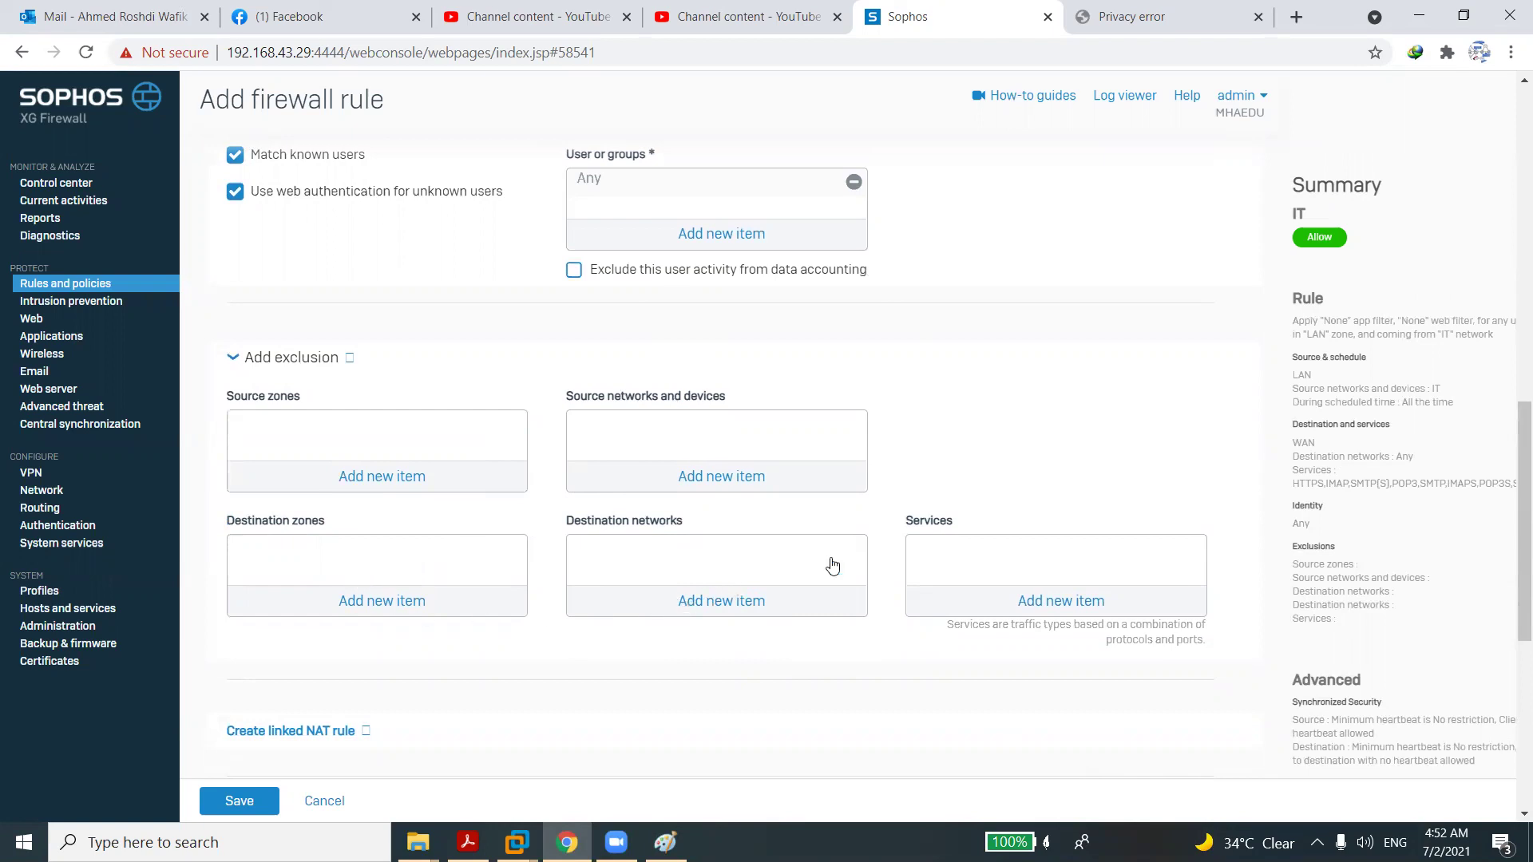
scroll(1510, 806, "down", 4)
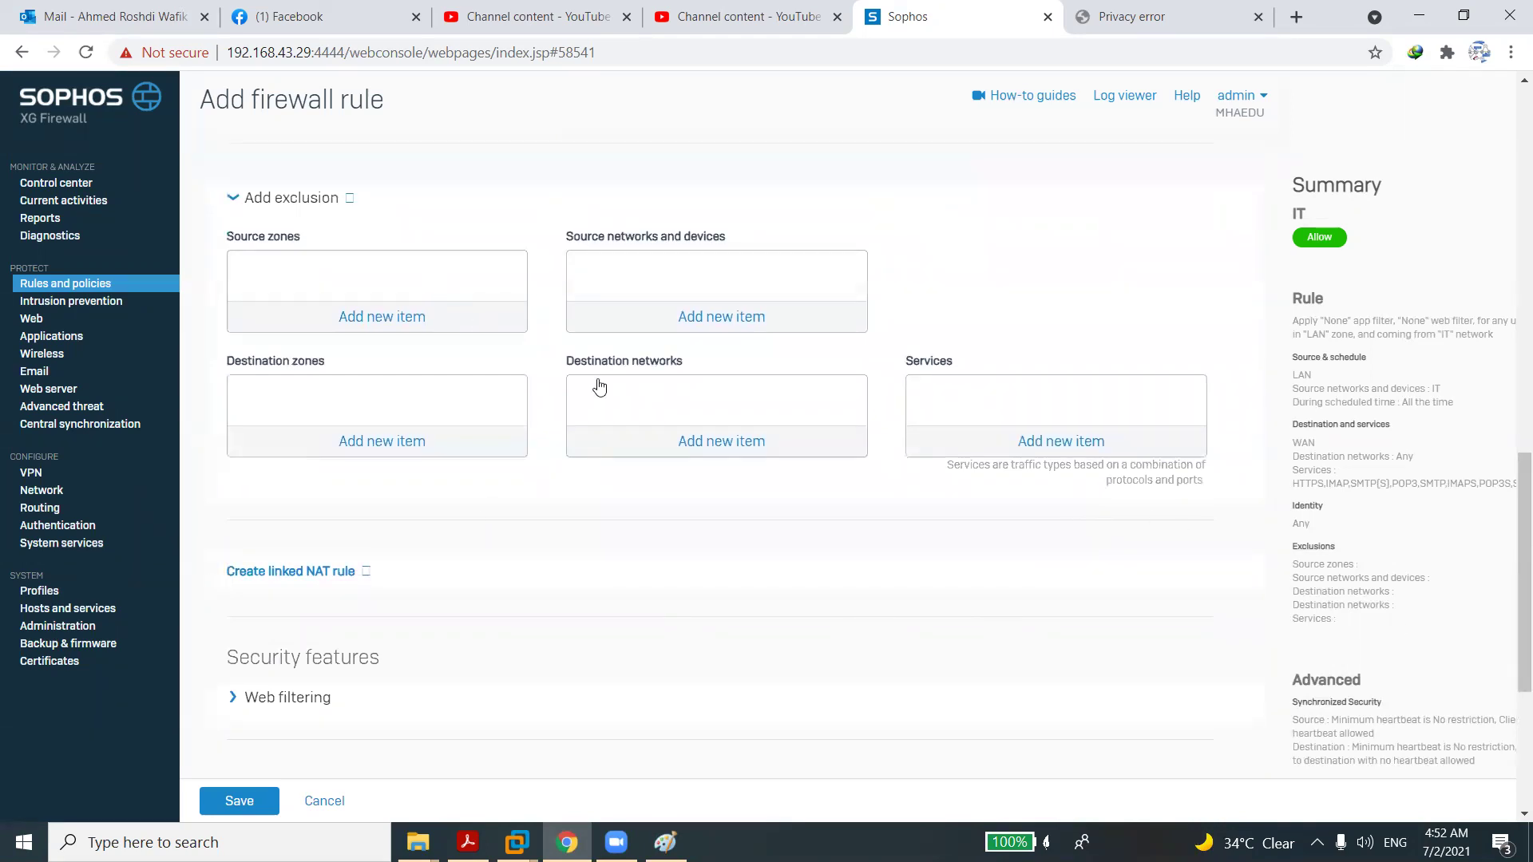
Save a linked NAT rule named IT with the translated source left as Original.
left_click(315, 579)
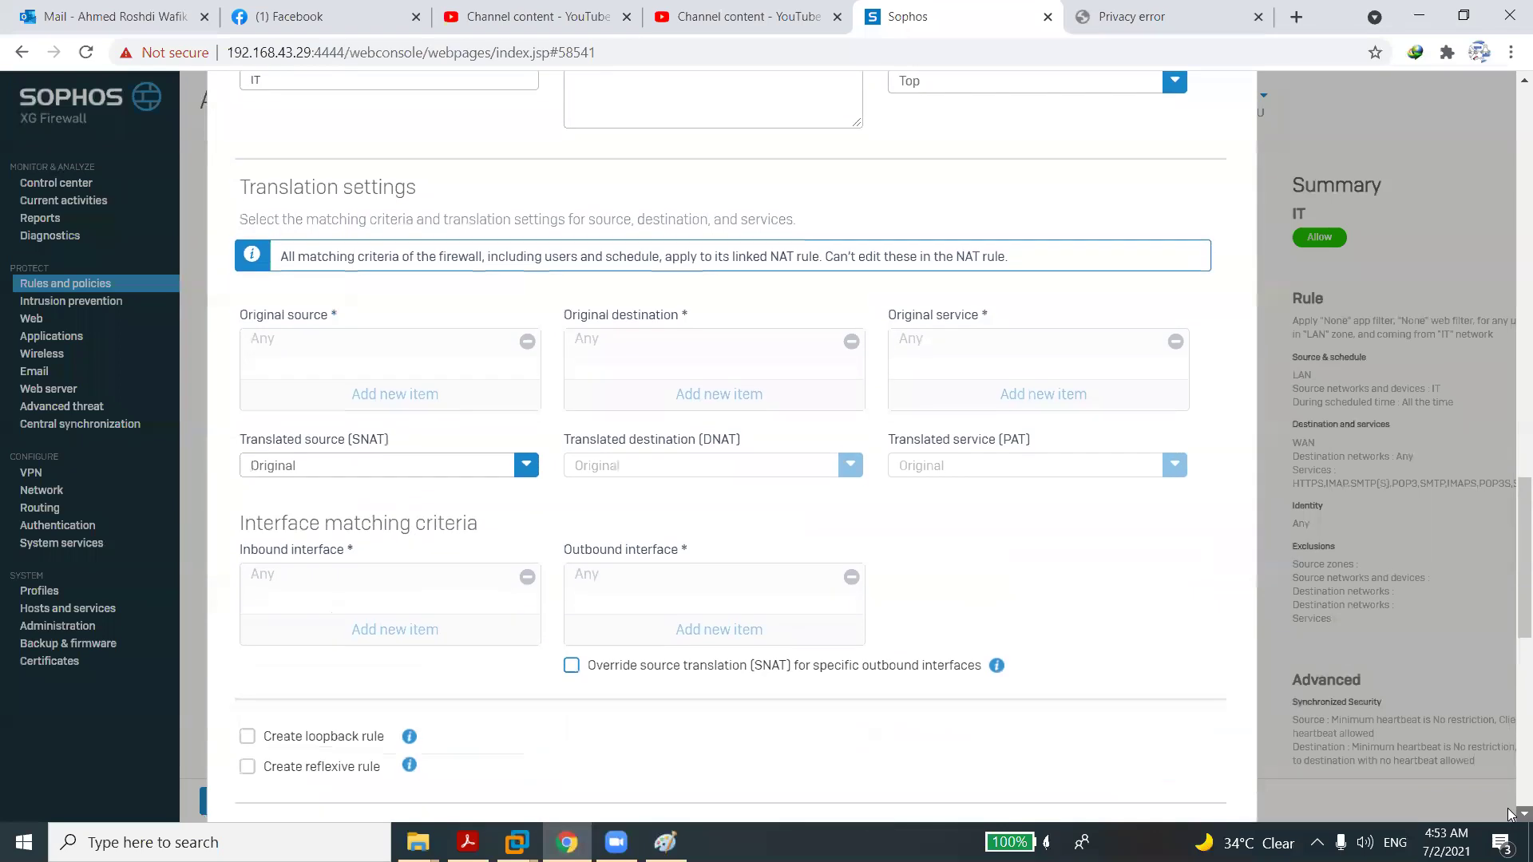
left_click(495, 445)
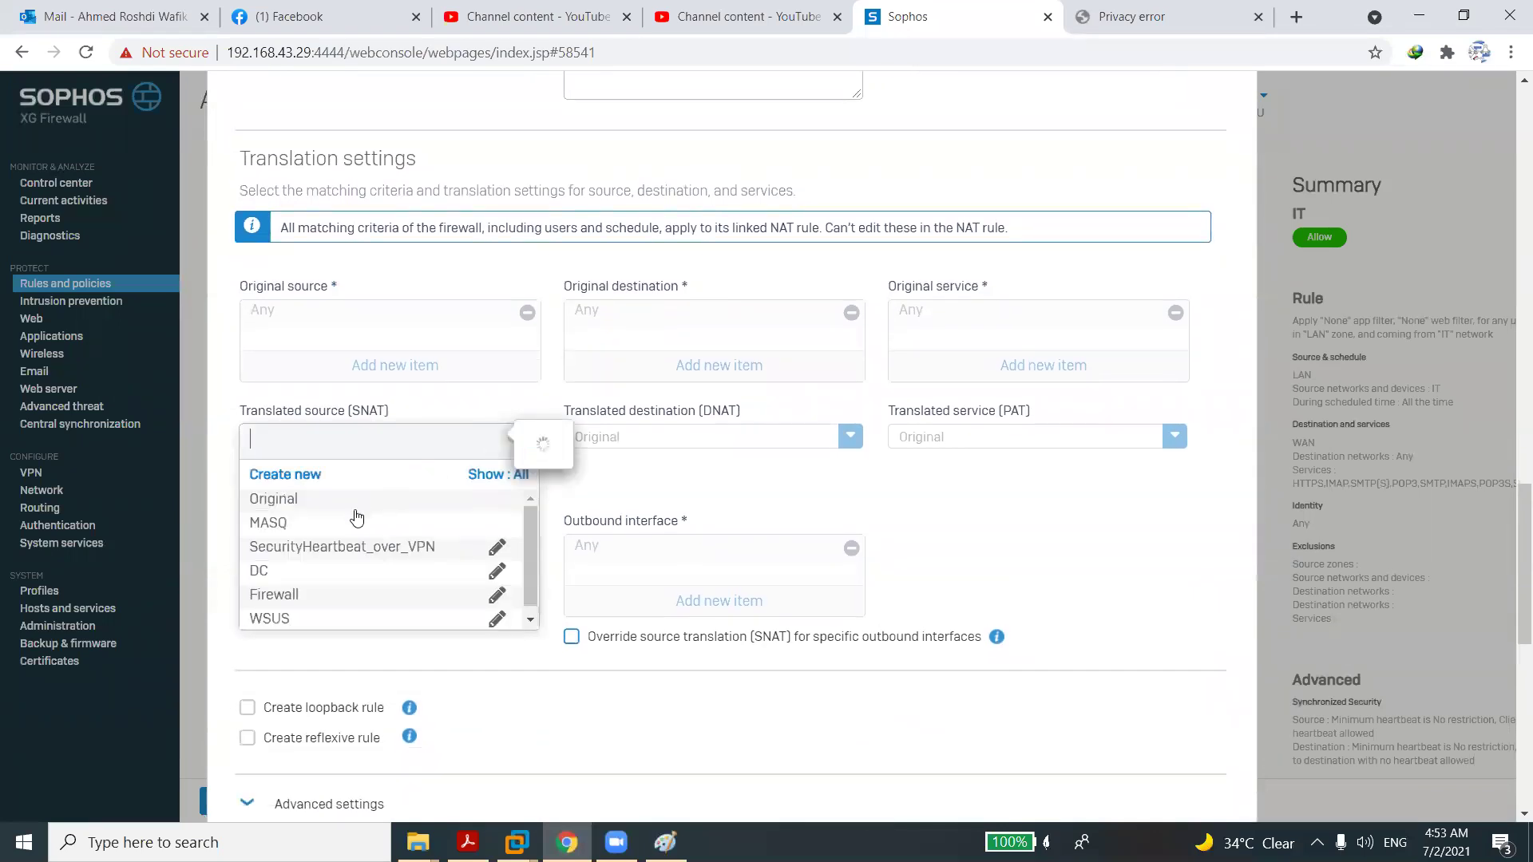
left_click(273, 525)
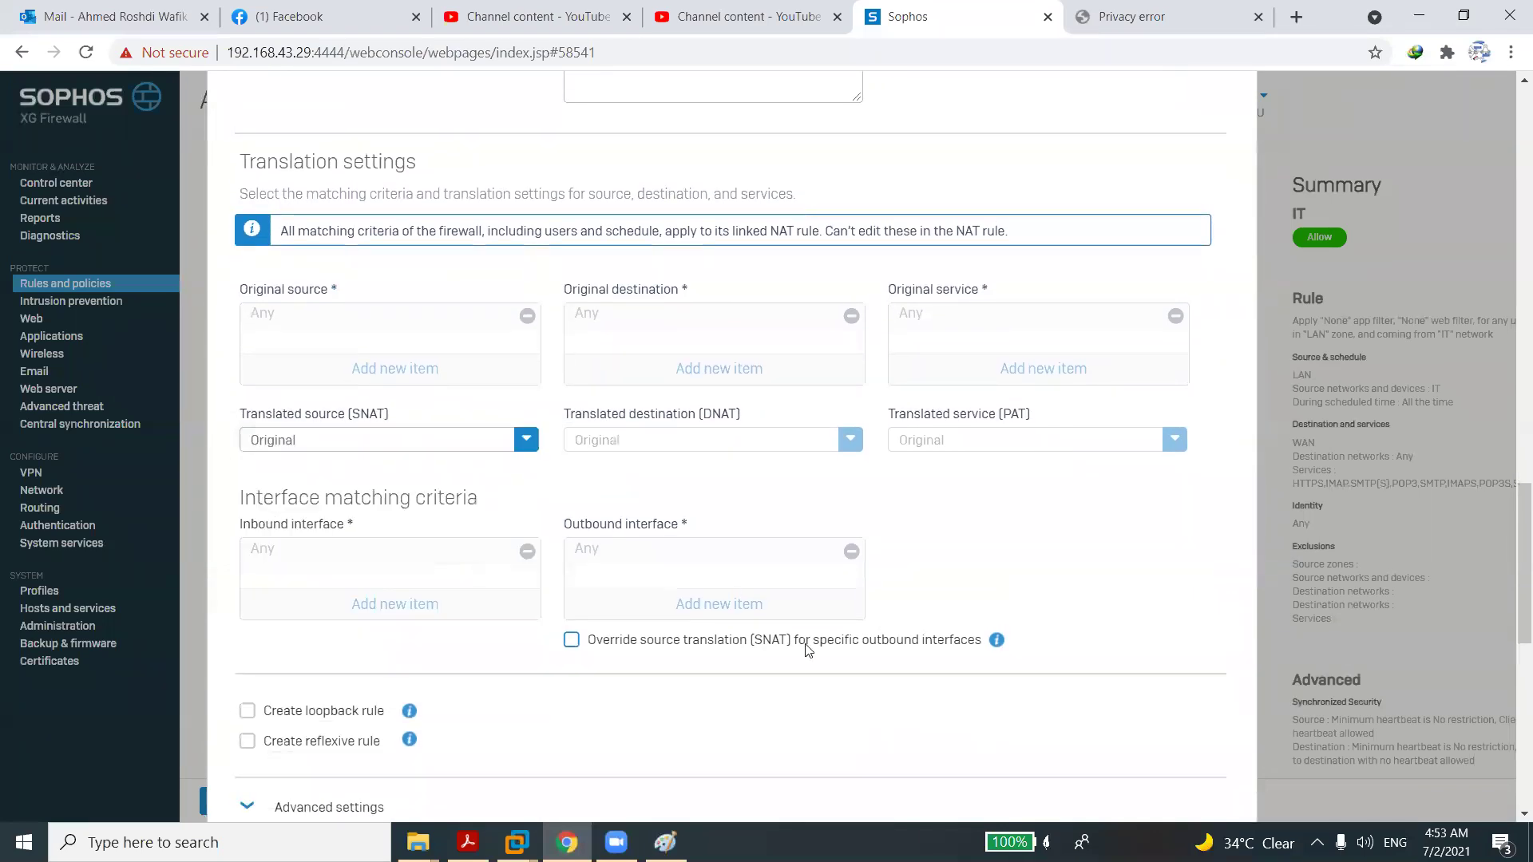
scroll(1511, 746, "down", 8)
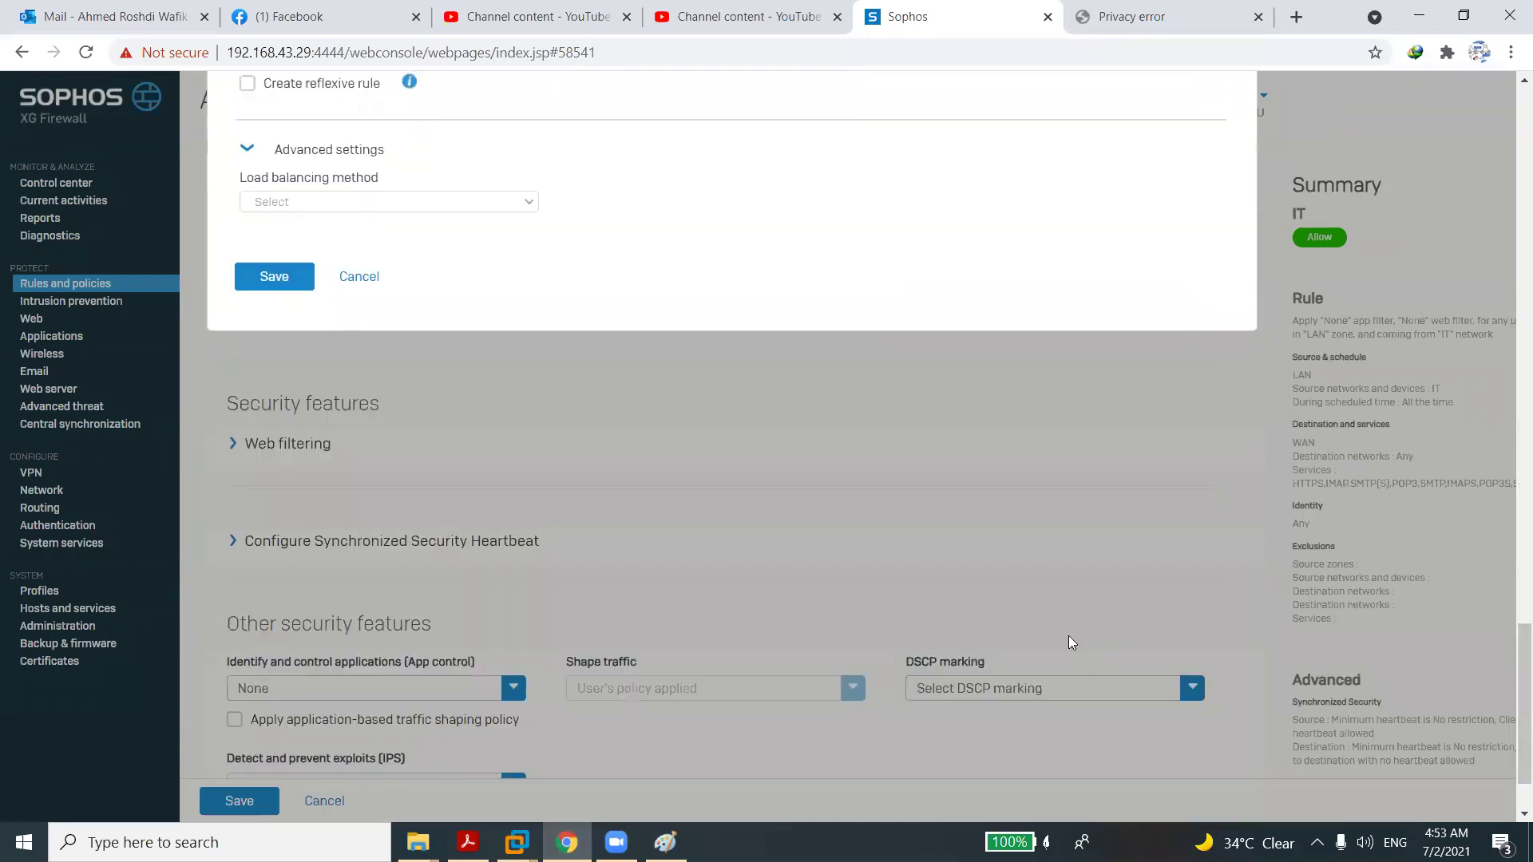
left_click(287, 279)
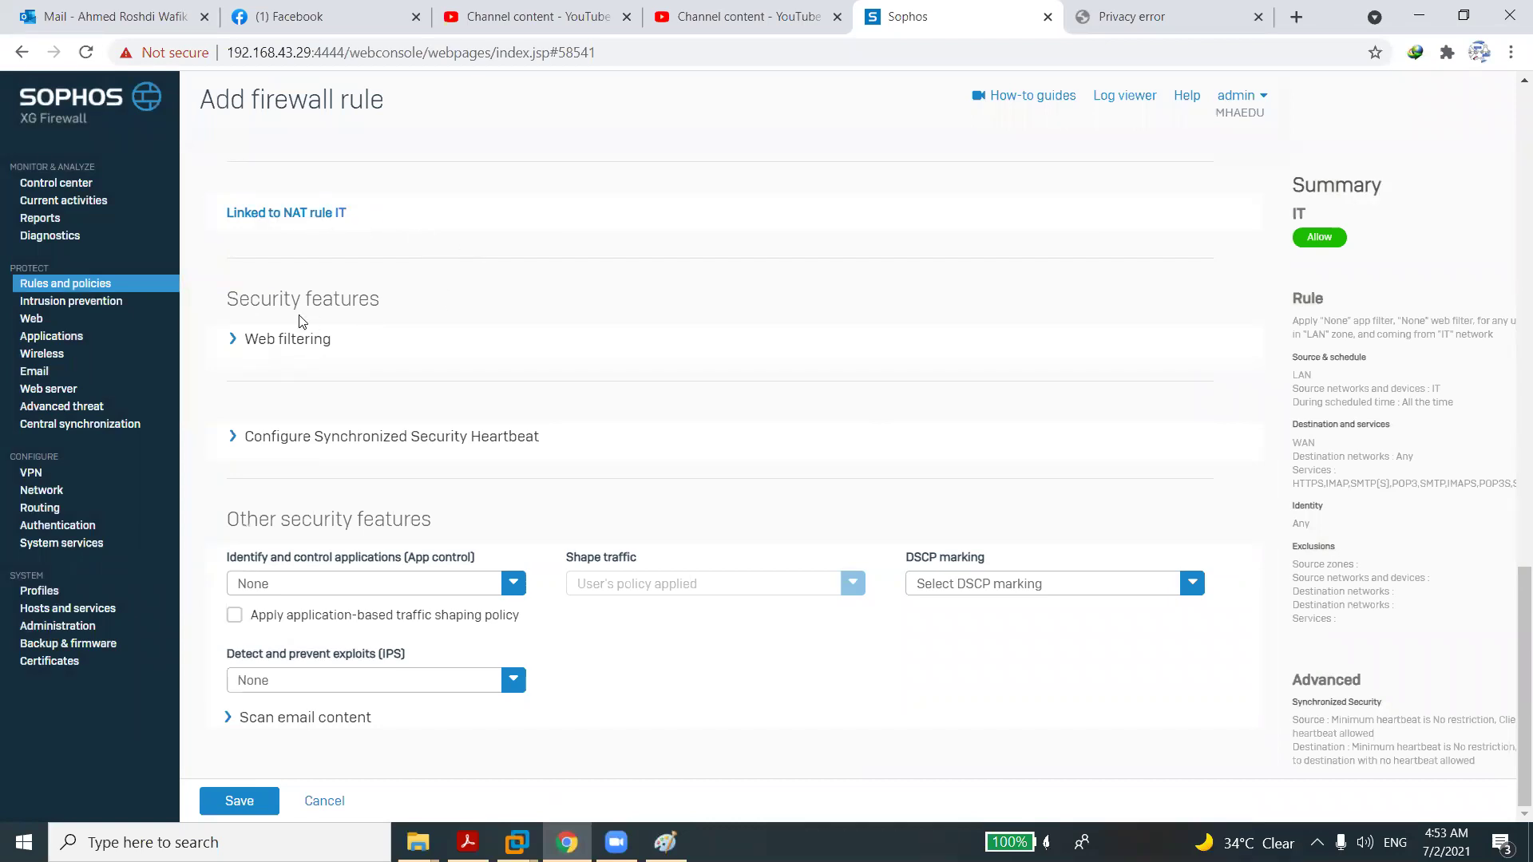
Expand Web filtering and browse the web policy list, leaving the policy at None.
left_click(294, 342)
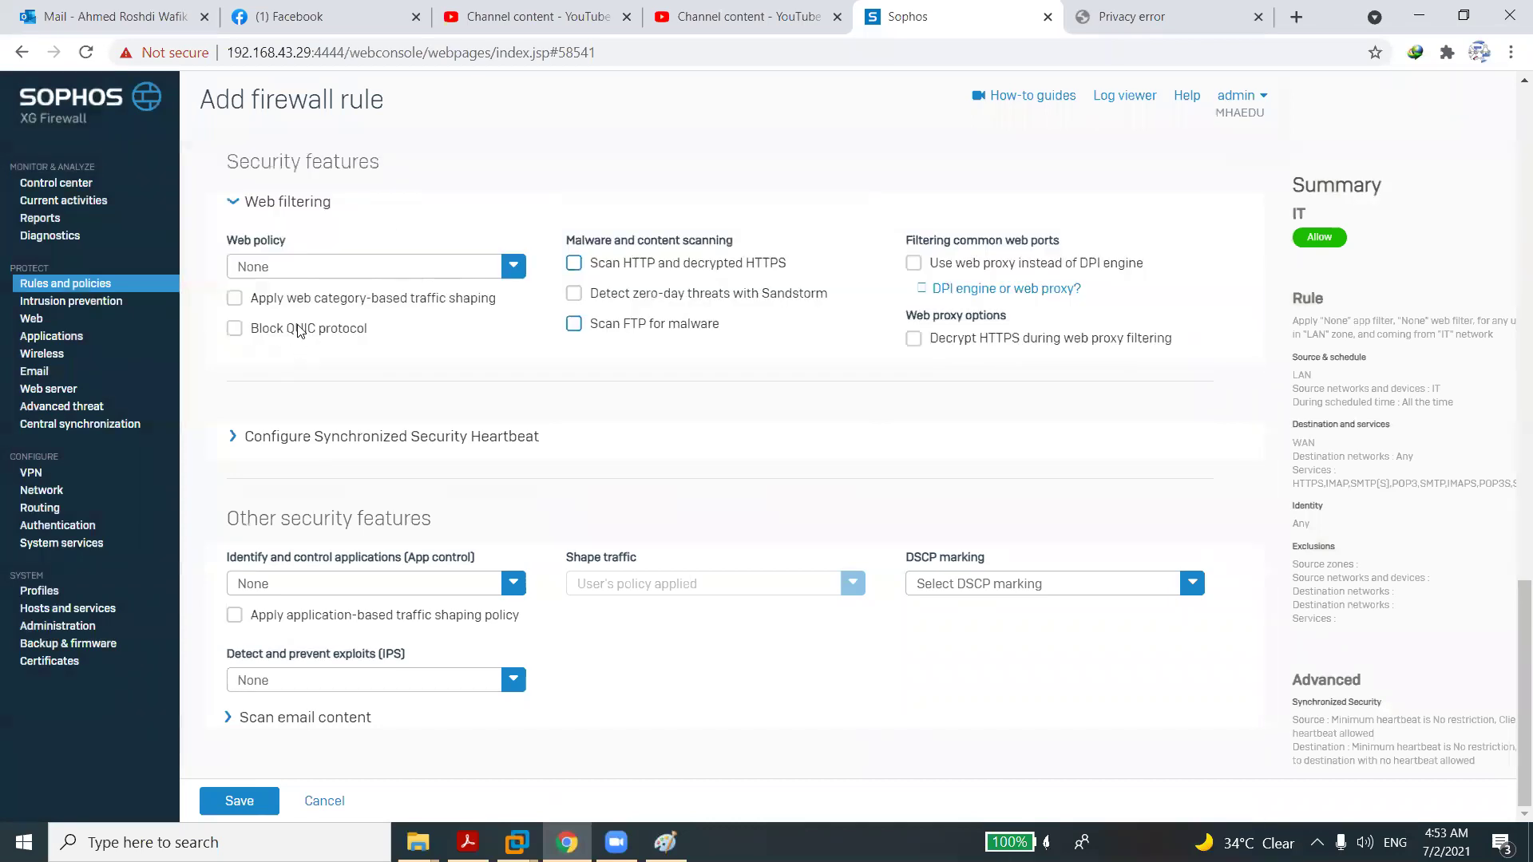
left_click(384, 277)
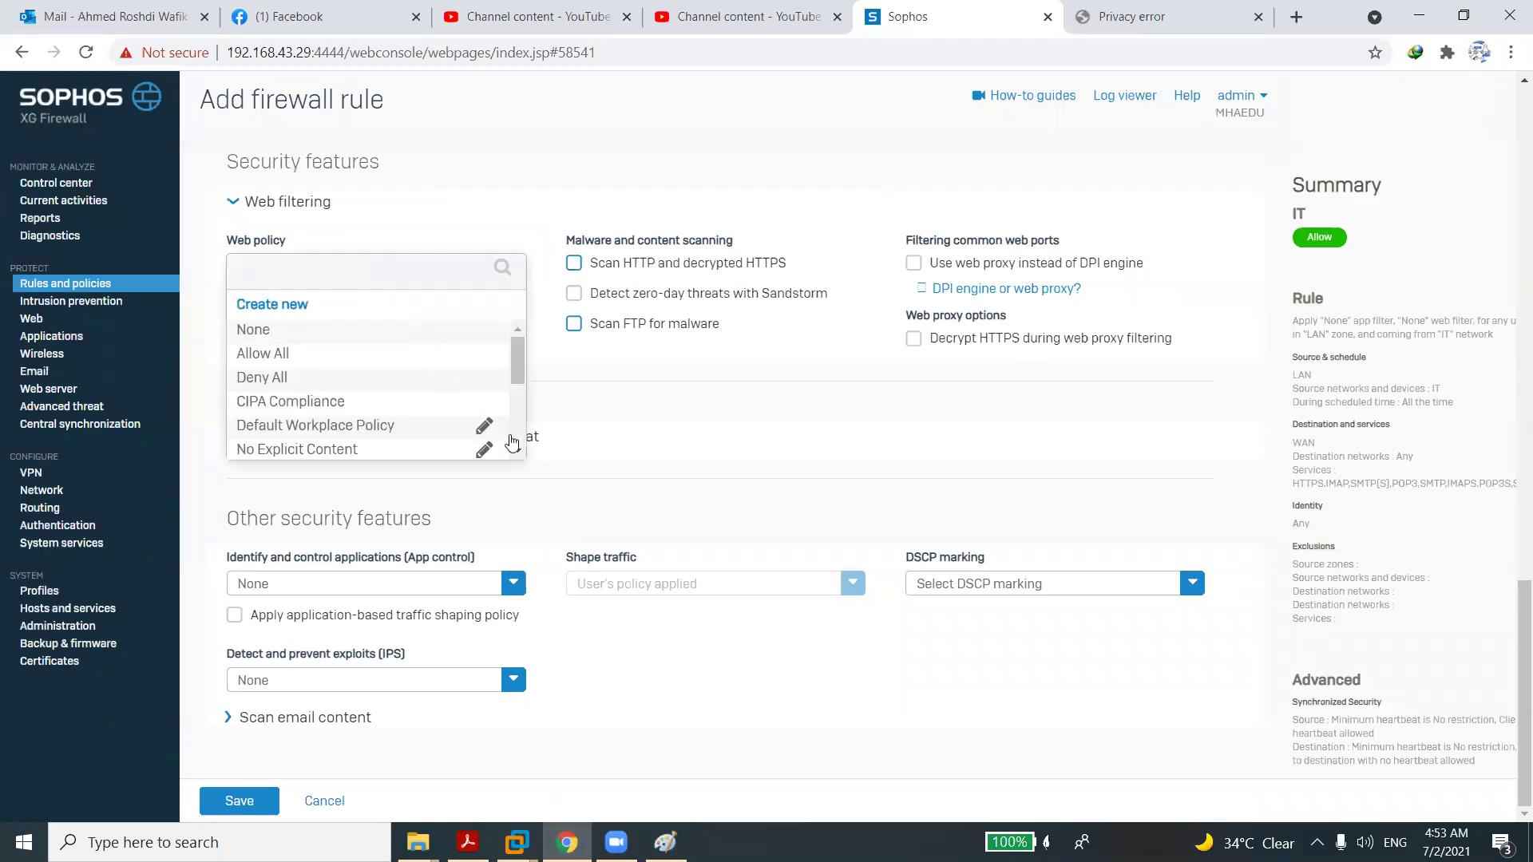
scroll(524, 418, "down", 3)
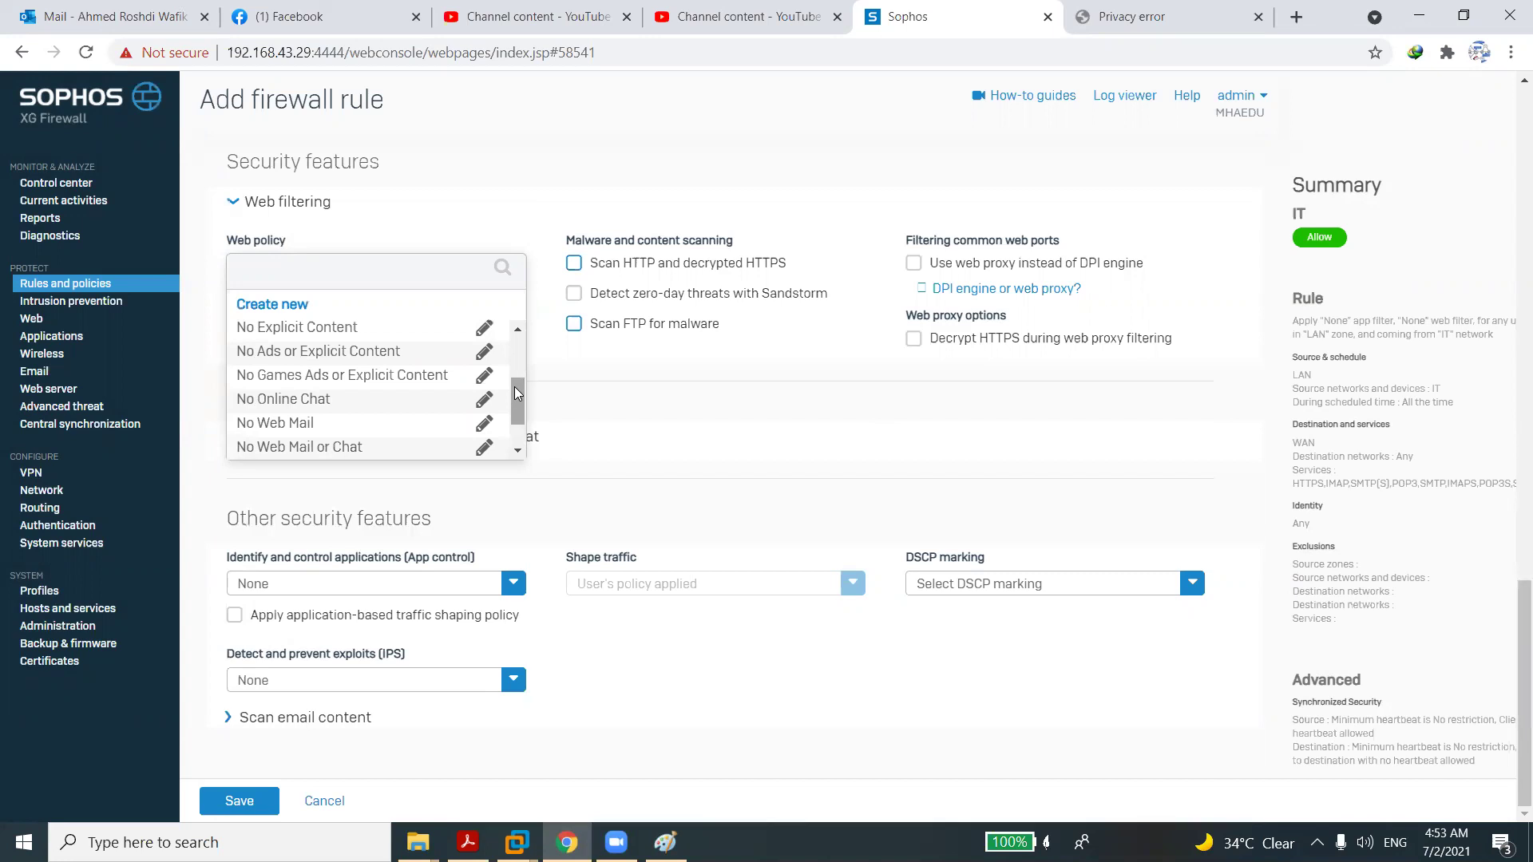
left_click_drag(514, 387, 509, 351)
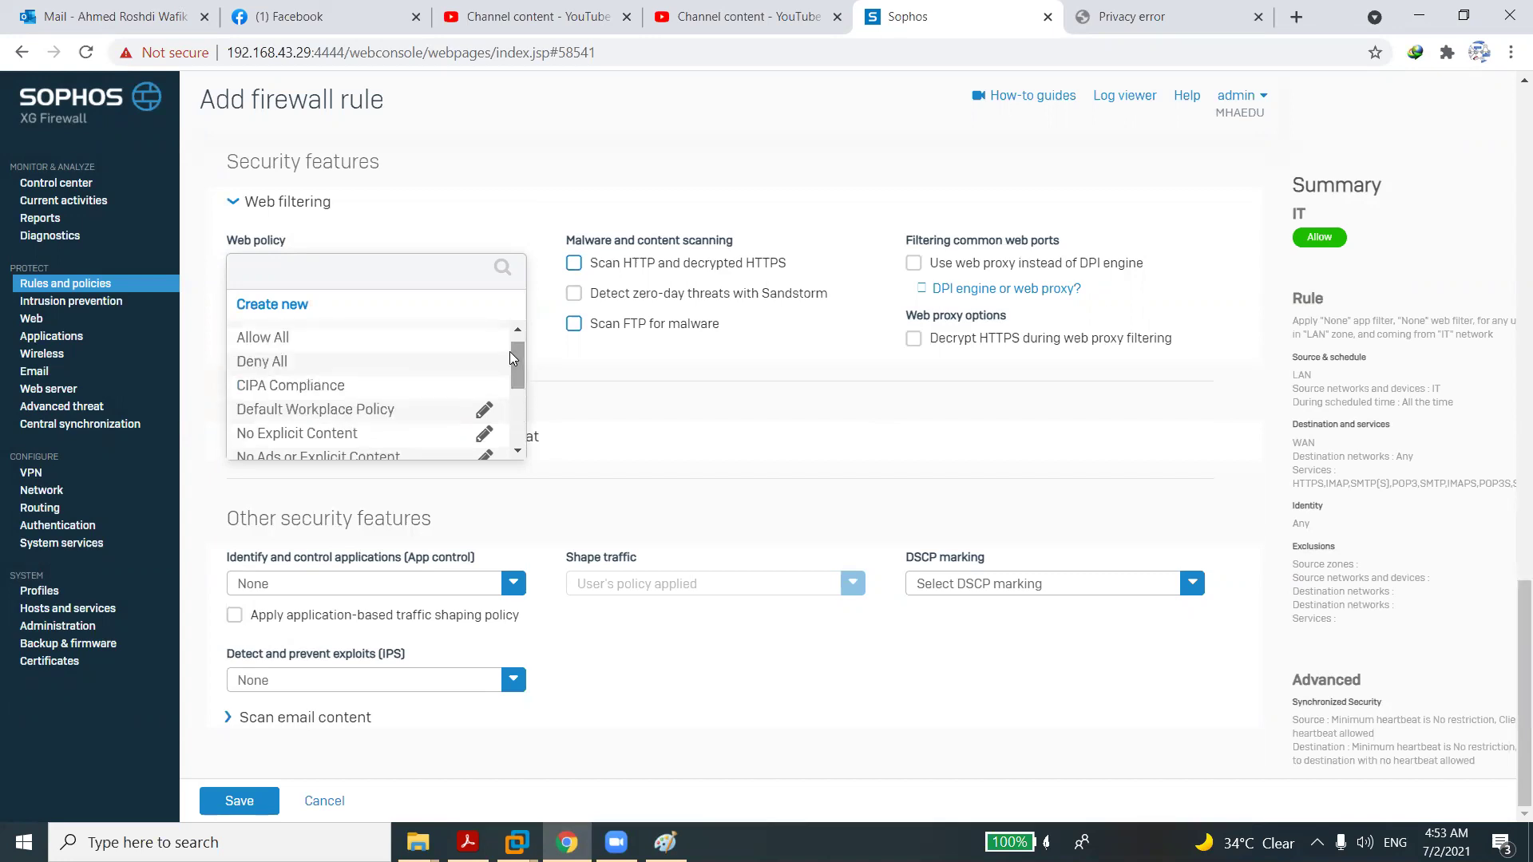
left_click(684, 352)
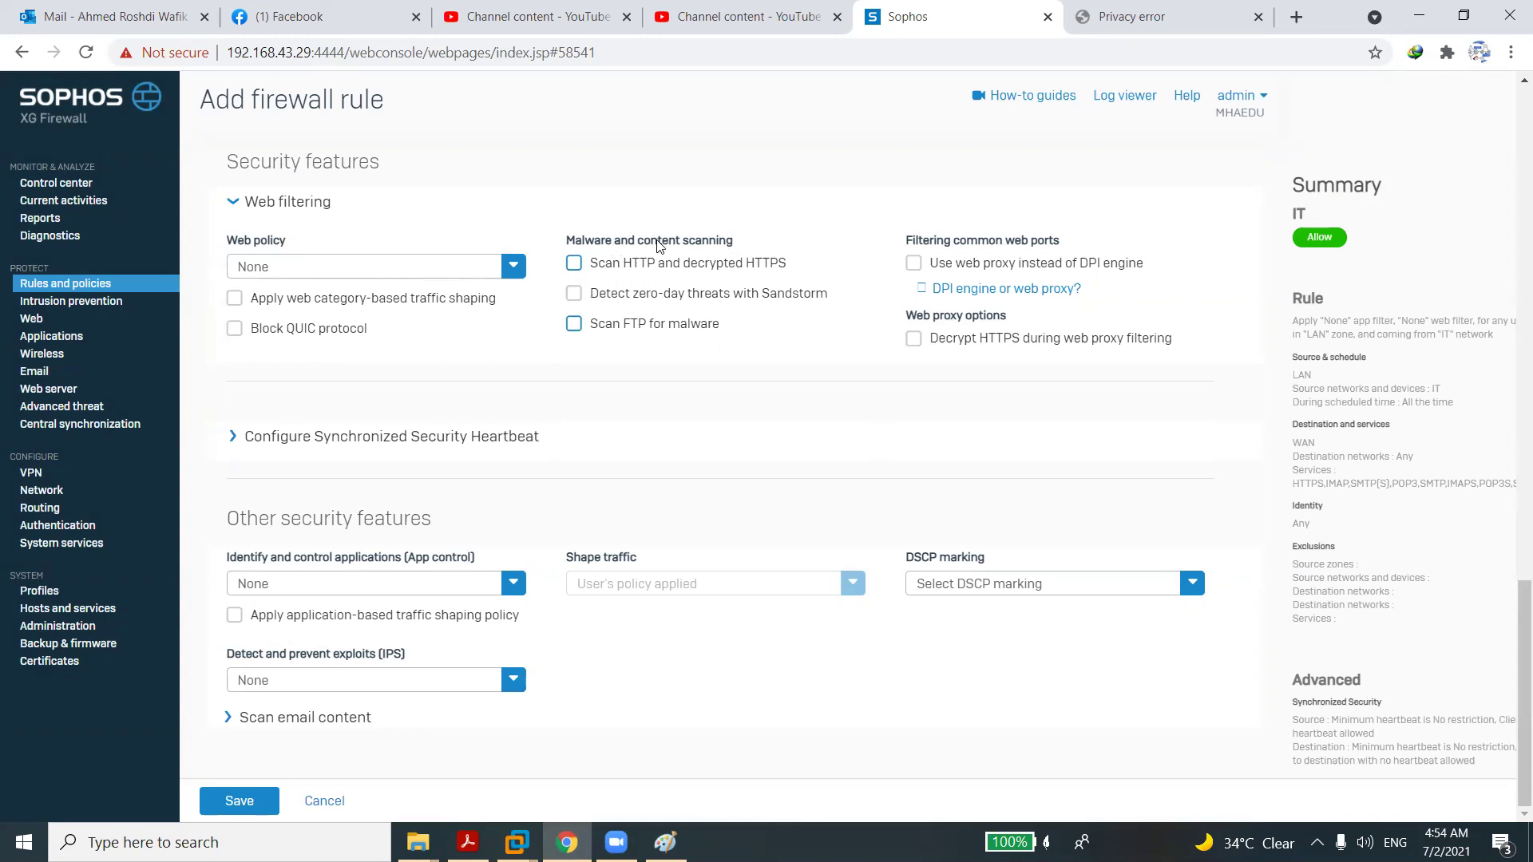
Enable HTTP/decrypted HTTPS scanning, Sandstorm zero-day detection and FTP malware scanning.
left_click(574, 263)
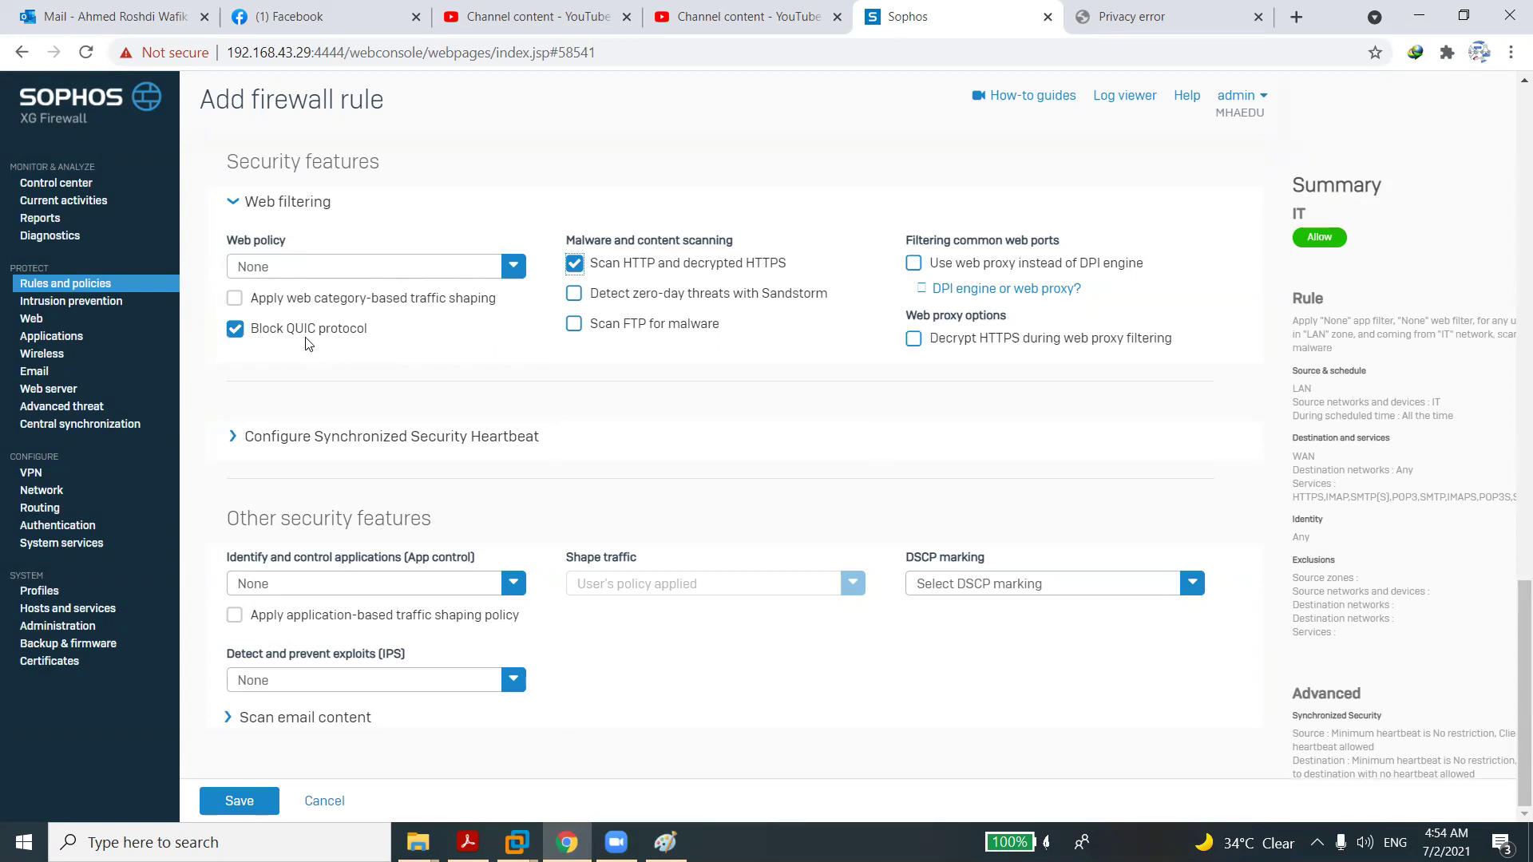
left_click(575, 294)
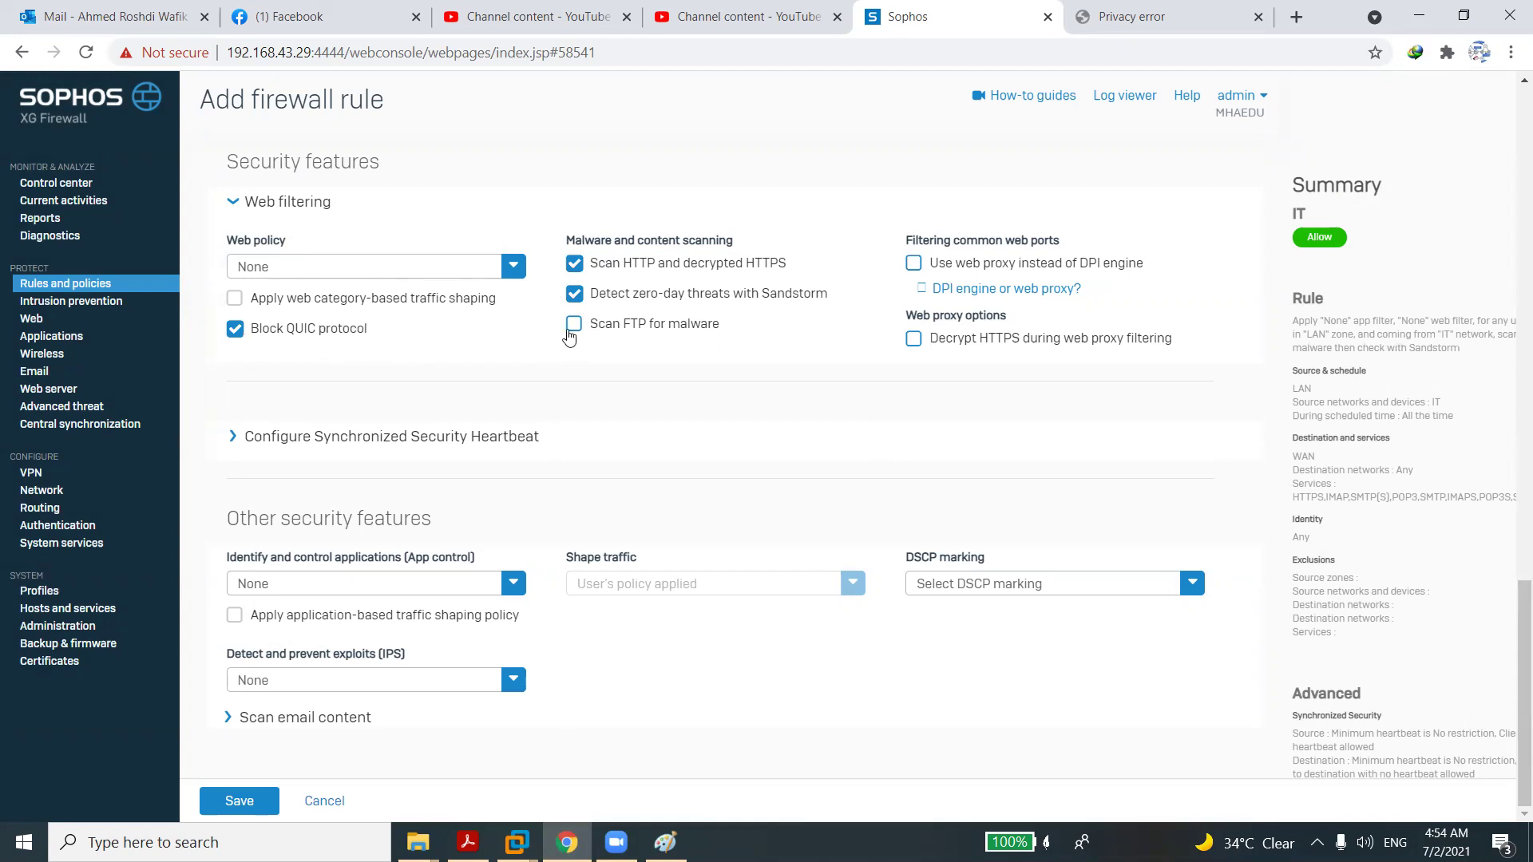
left_click(573, 325)
Try the web proxy options, leave HTTPS decryption off, and turn on QUIC blocking.
left_click(913, 265)
left_click(914, 340)
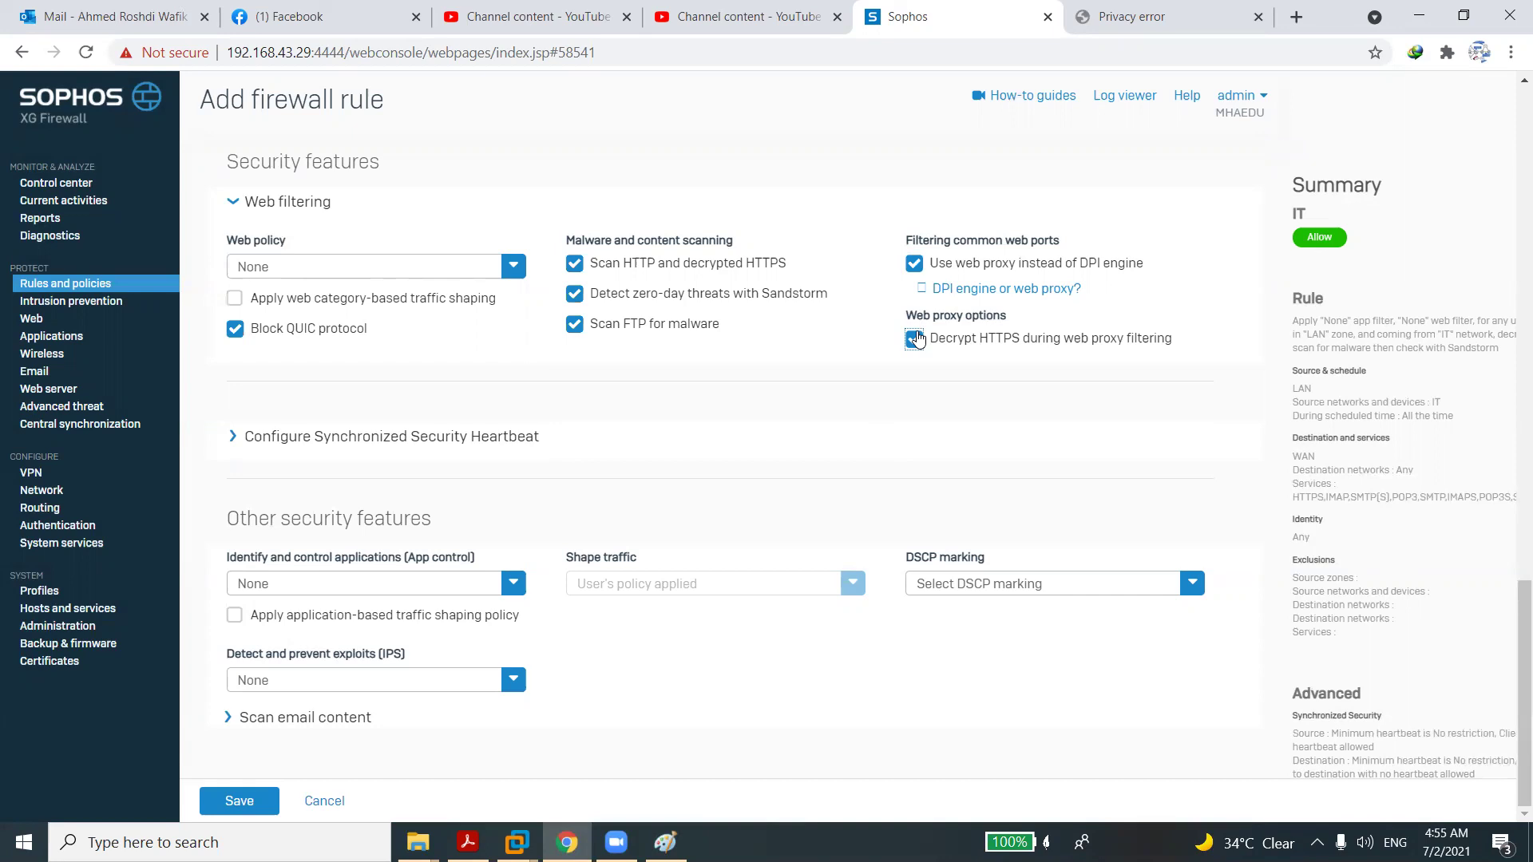
left_click(917, 341)
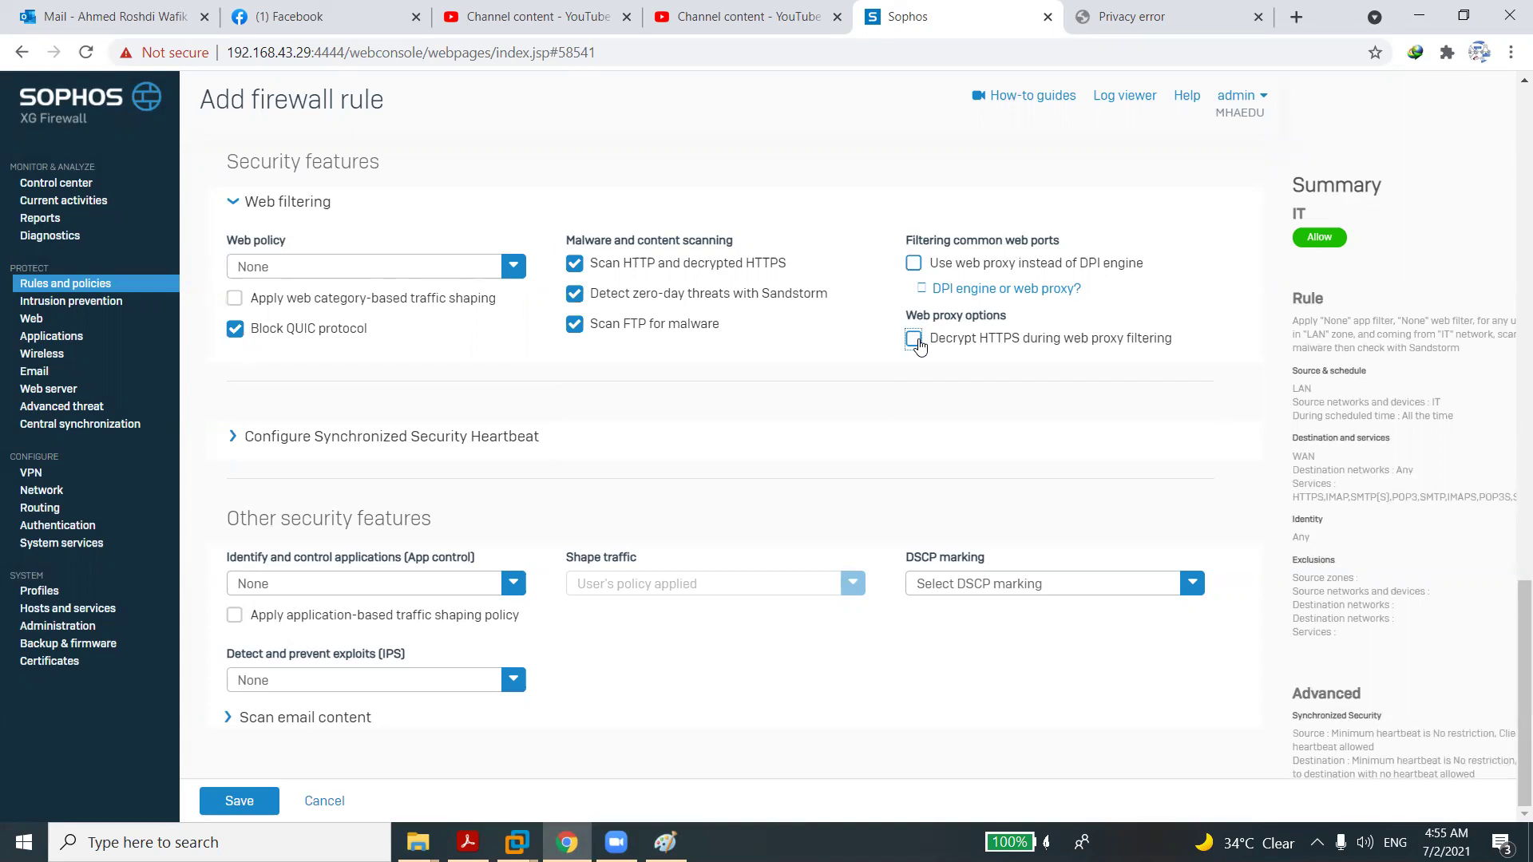
left_click(839, 404)
left_click(238, 441)
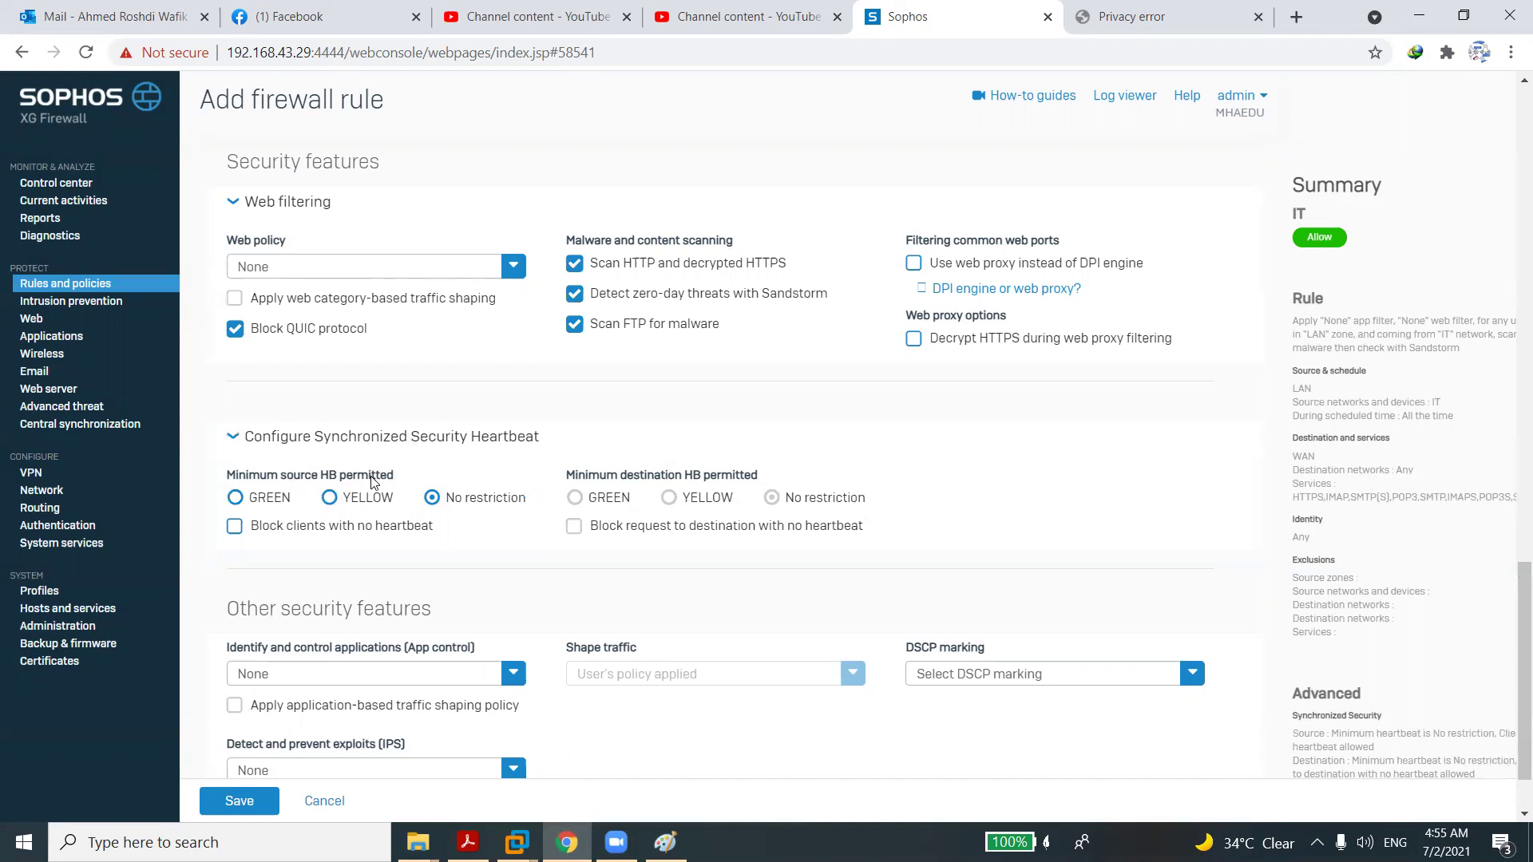
Set Minimum source HB permitted to GREEN and tick 'Block clients with no heartbeat'.
left_click(236, 499)
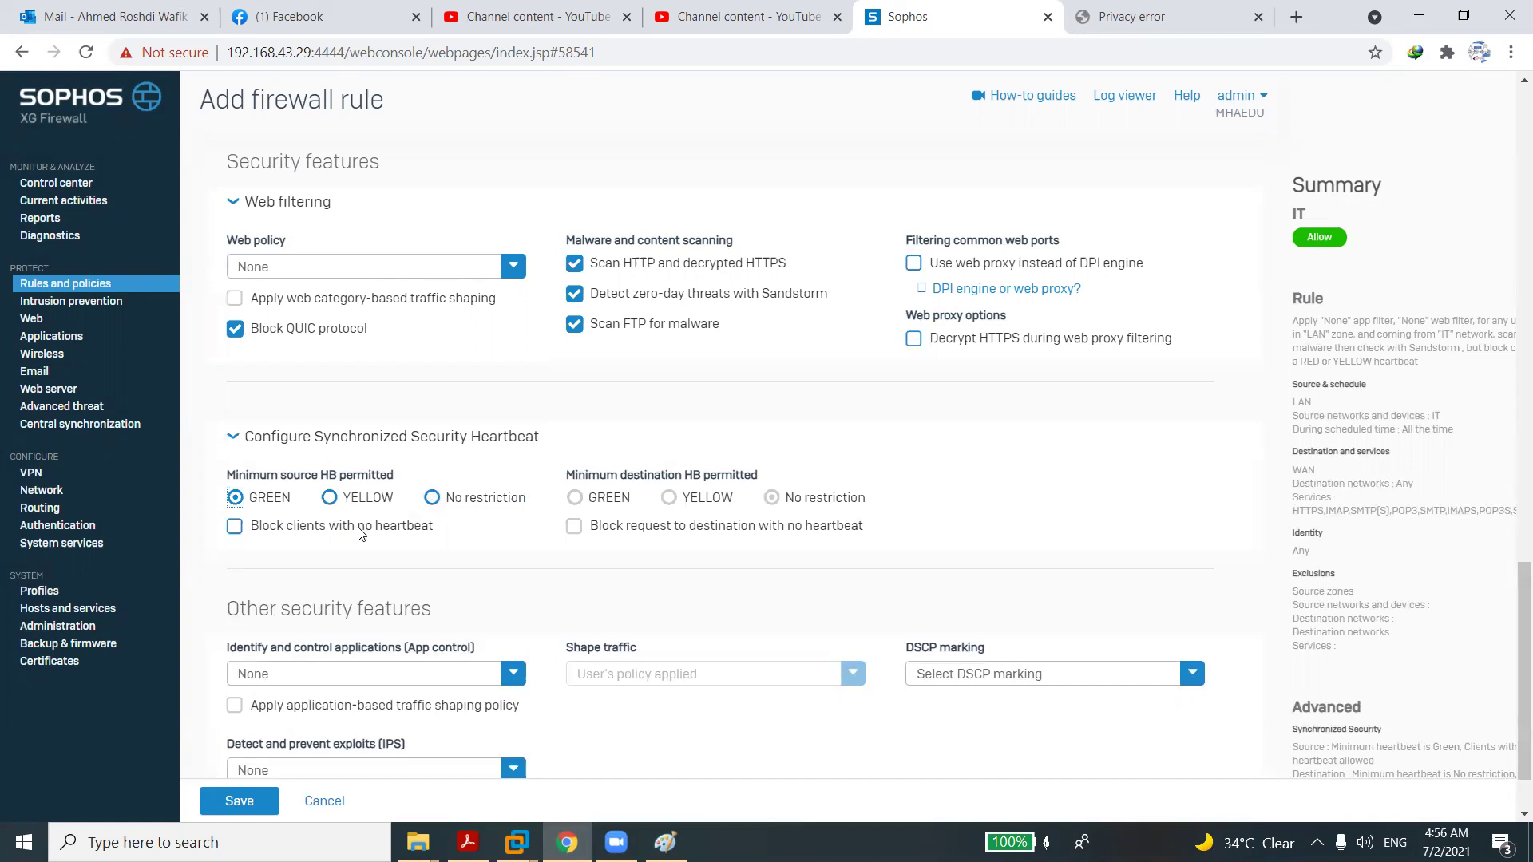
left_click(239, 530)
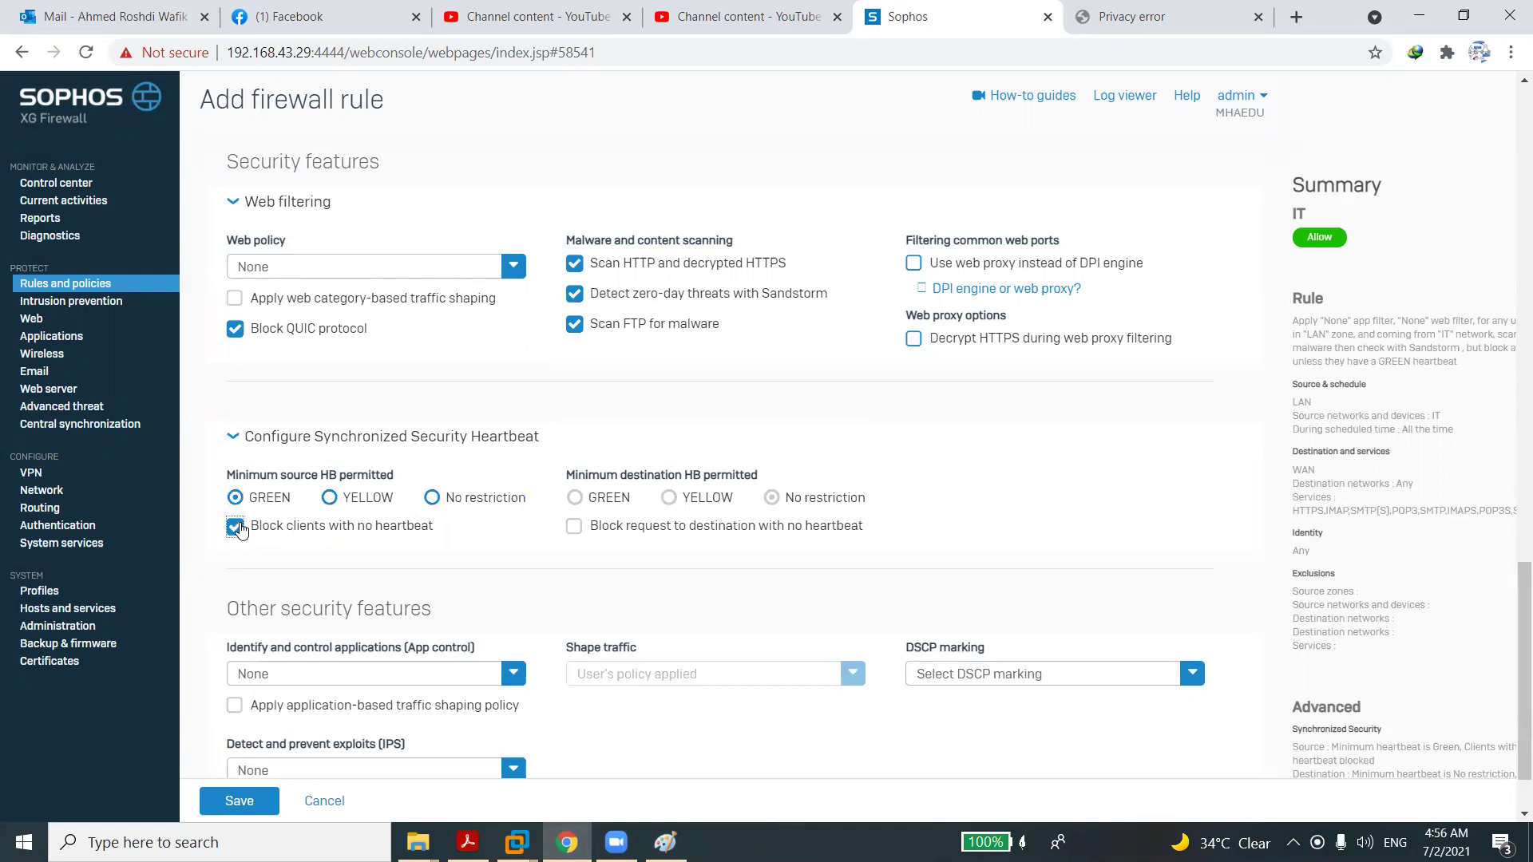
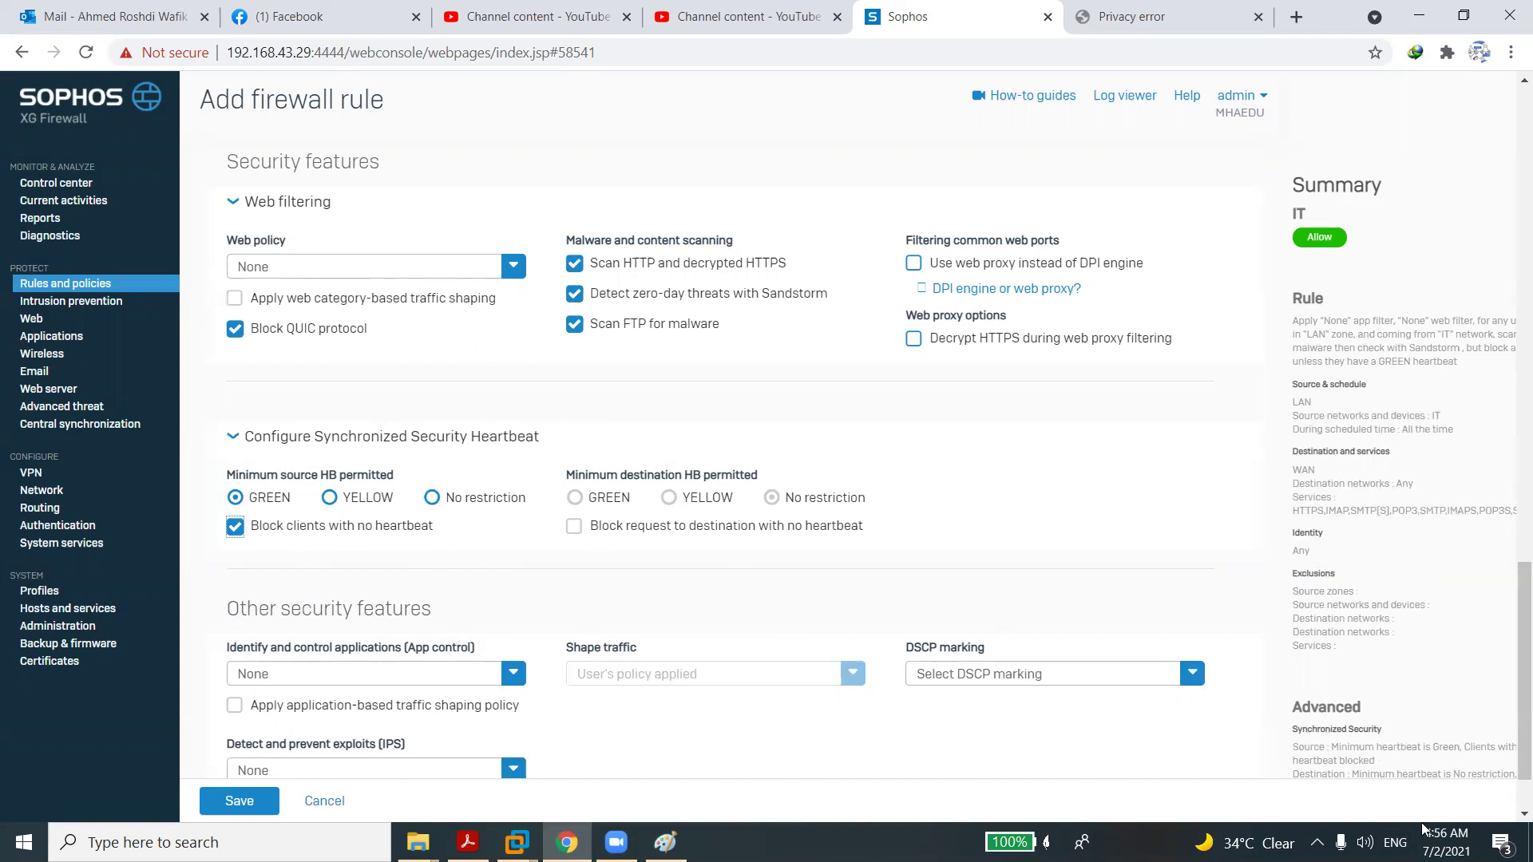
Switch the source heartbeat requirement to yellow, then back to green.
scroll(1510, 812, "down", 2)
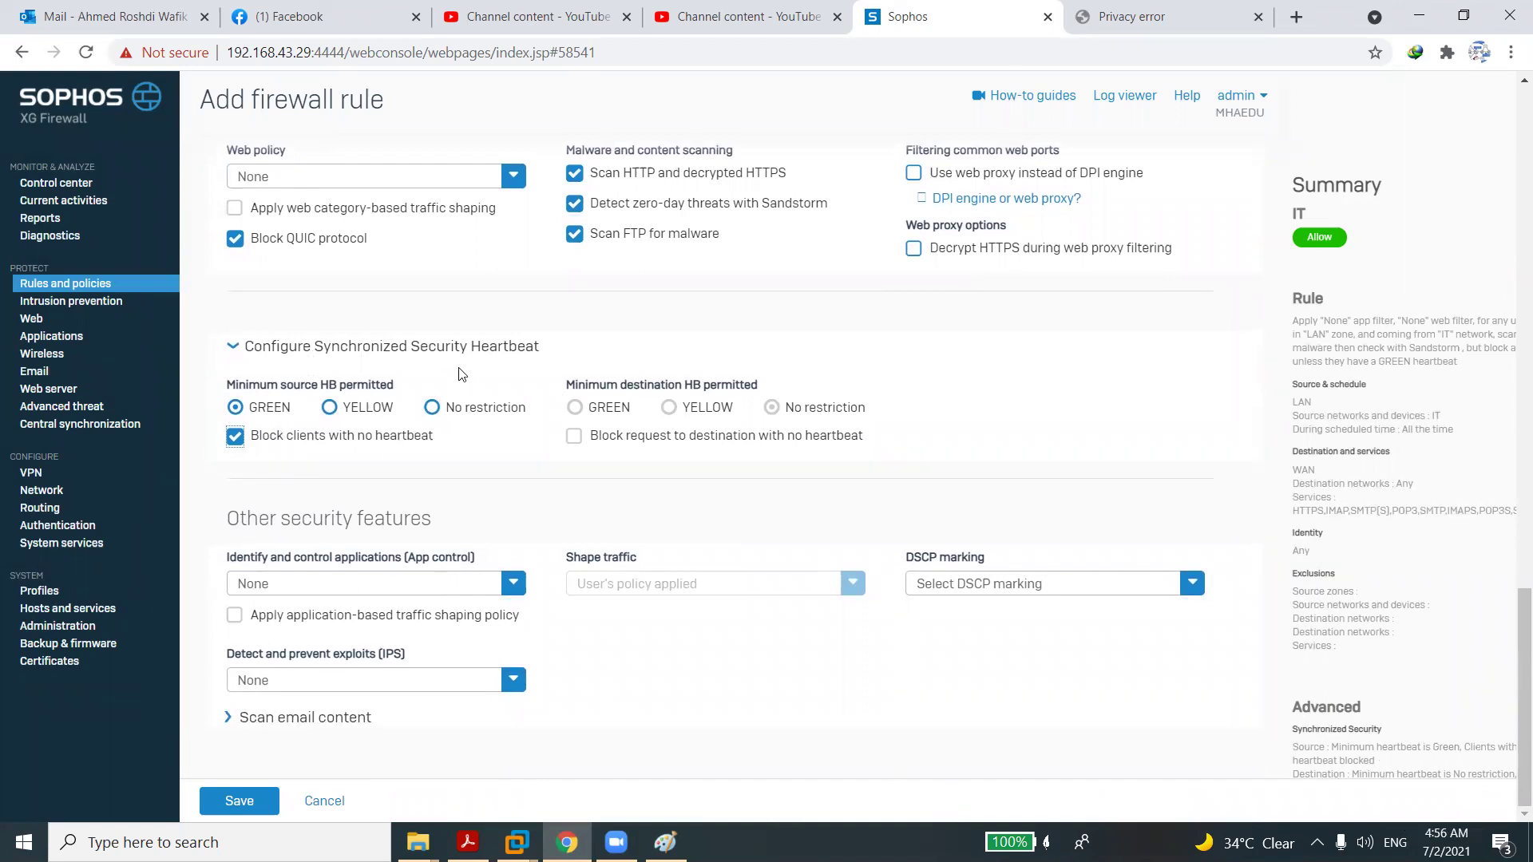
left_click(334, 412)
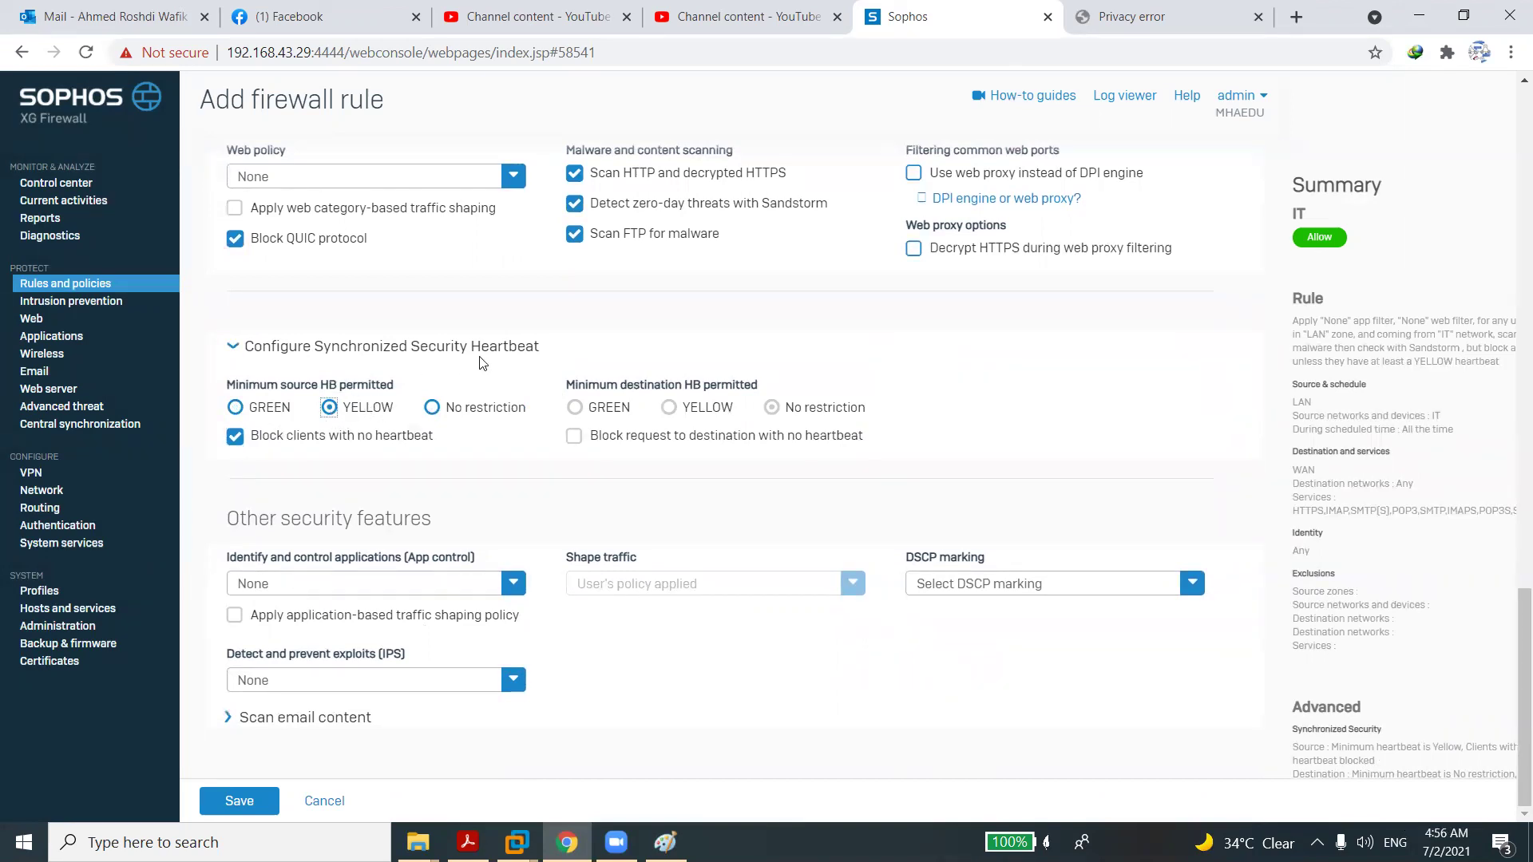
left_click(257, 411)
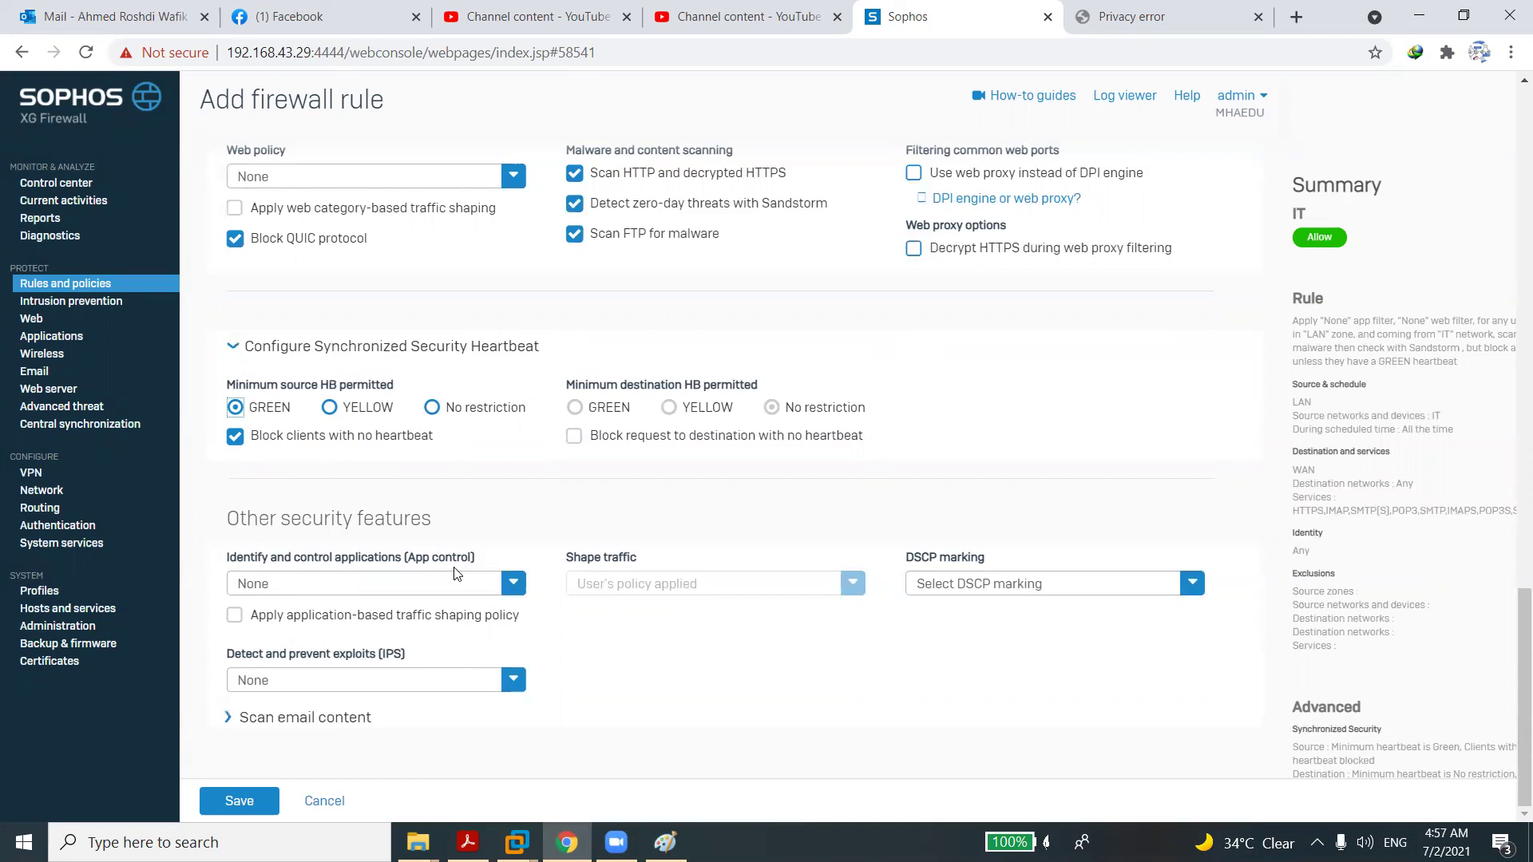
Apply the 'Block generally unwanted apps' app control policy and enable application-based traffic shaping.
left_click(418, 585)
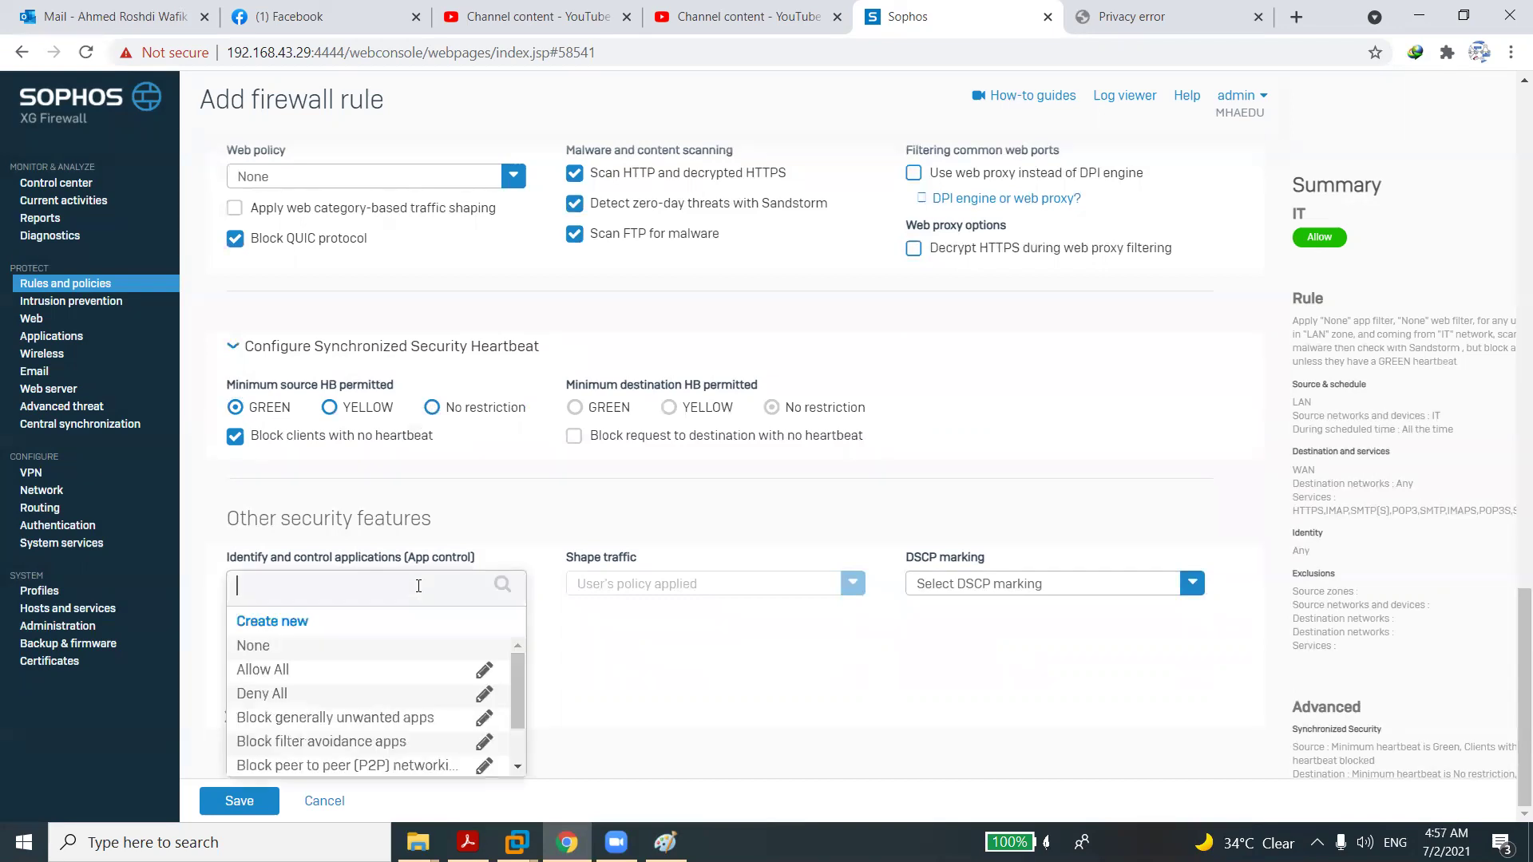
scroll(375, 711, "down", 2)
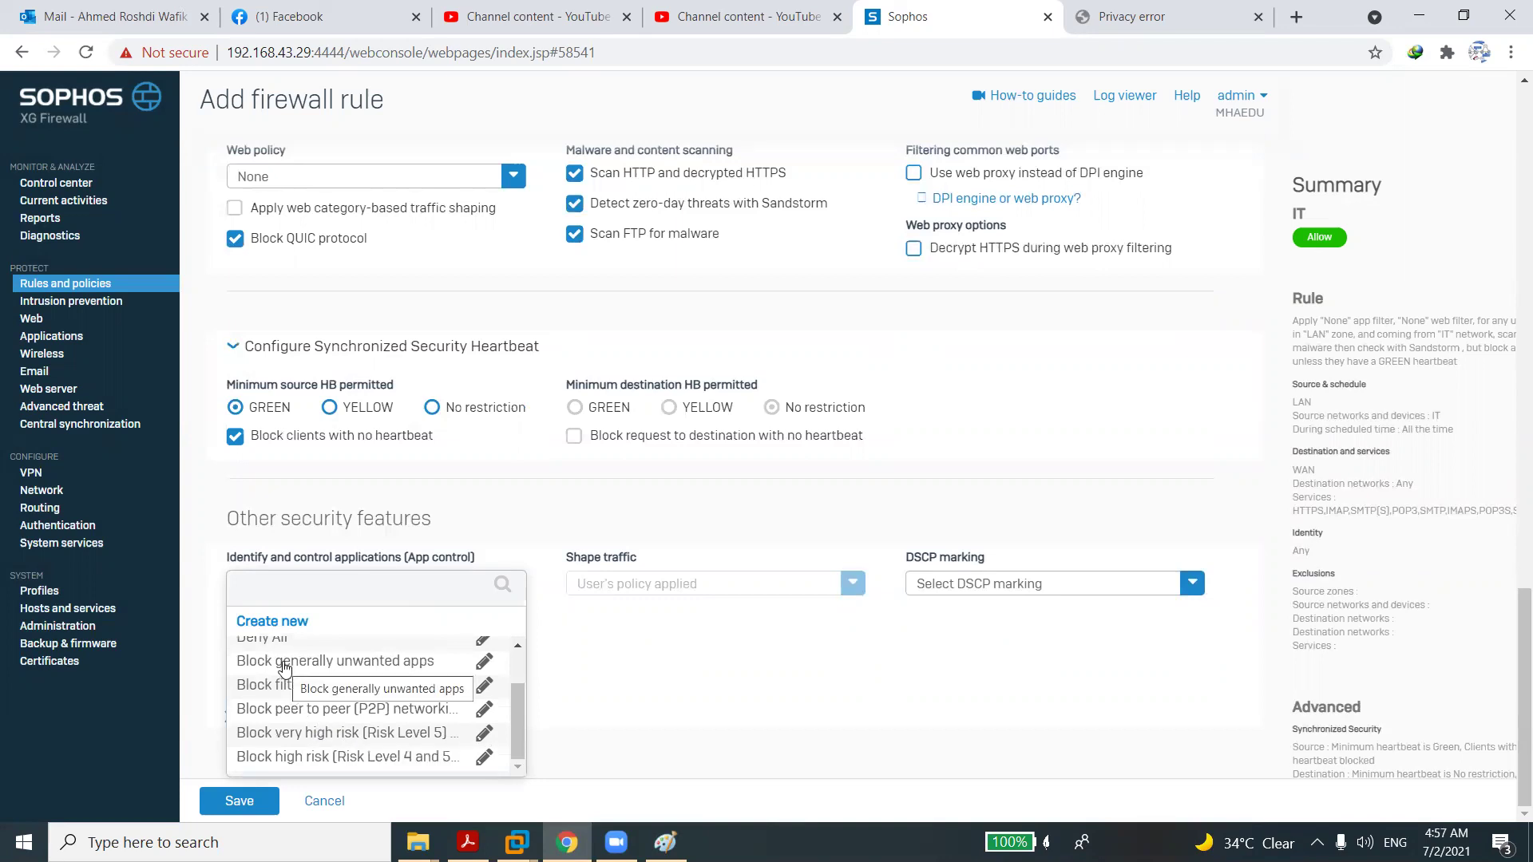
left_click(285, 663)
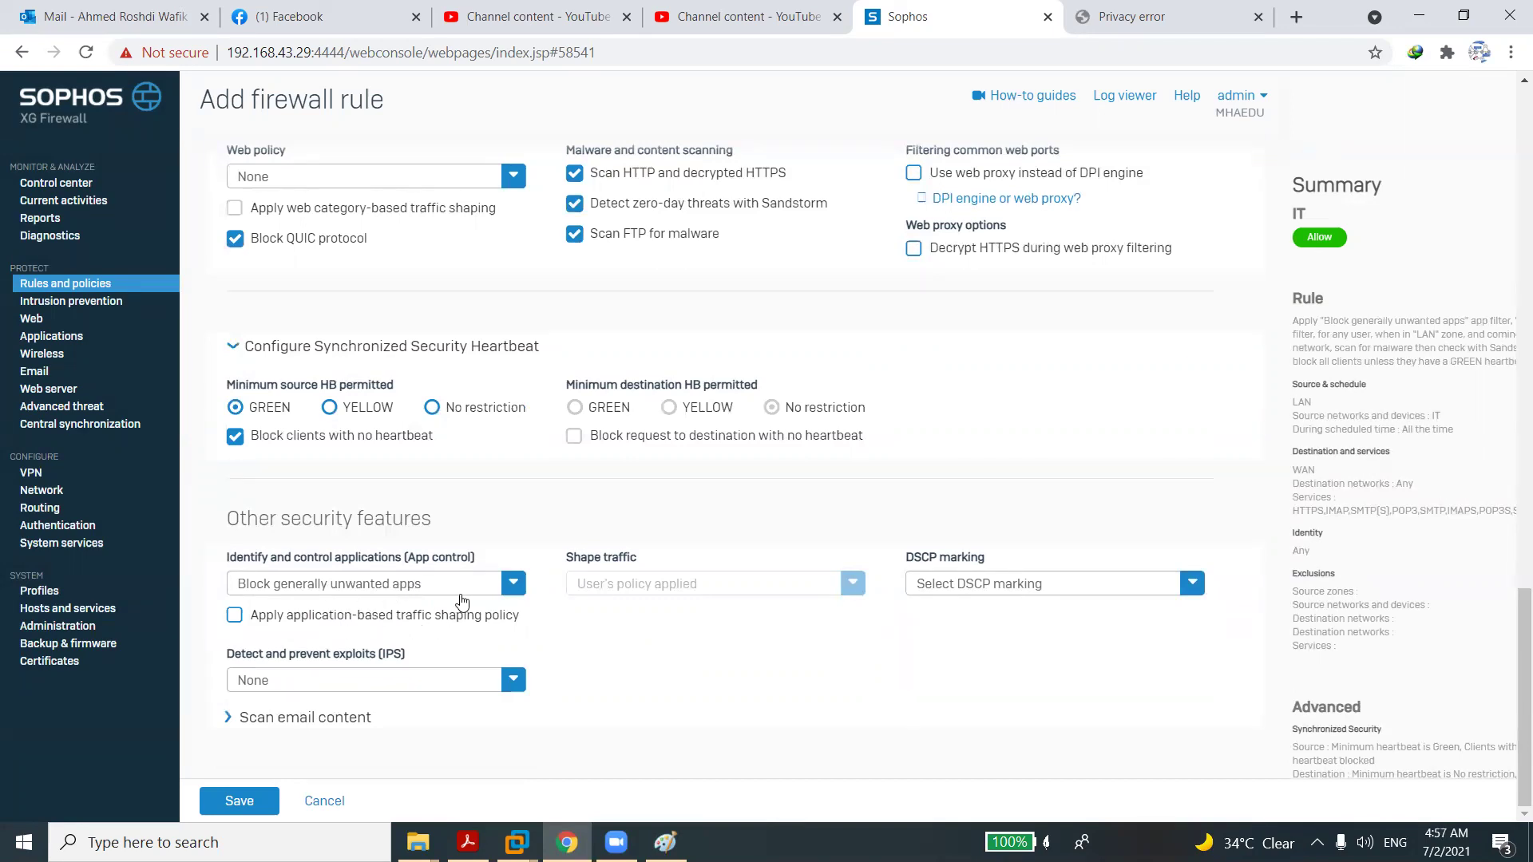
left_click(233, 619)
Review the DSCP marking options and close them without choosing one.
left_click(960, 589)
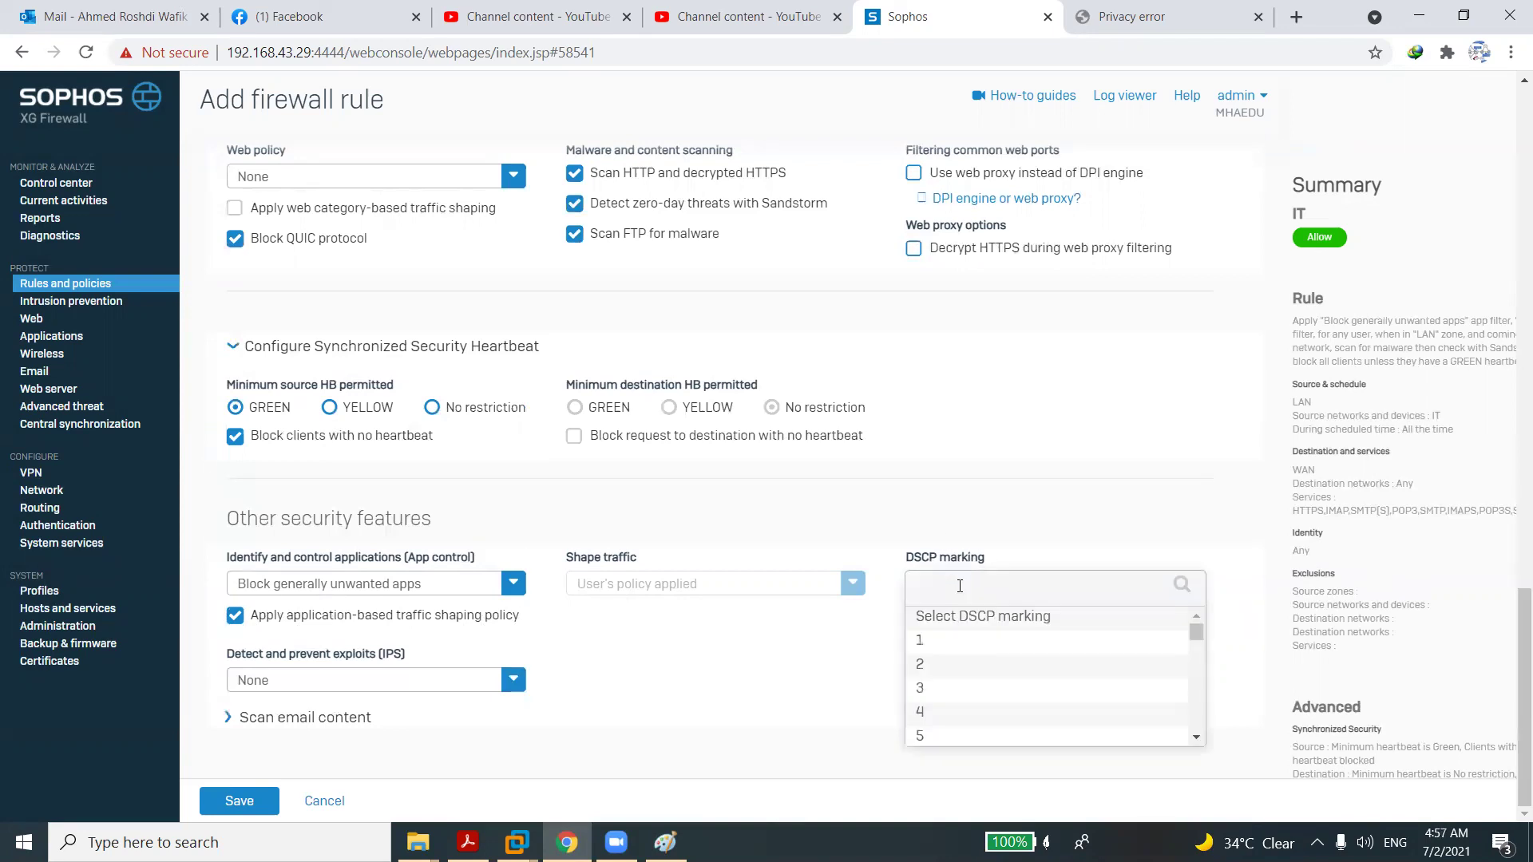
scroll(1196, 718, "down", 8)
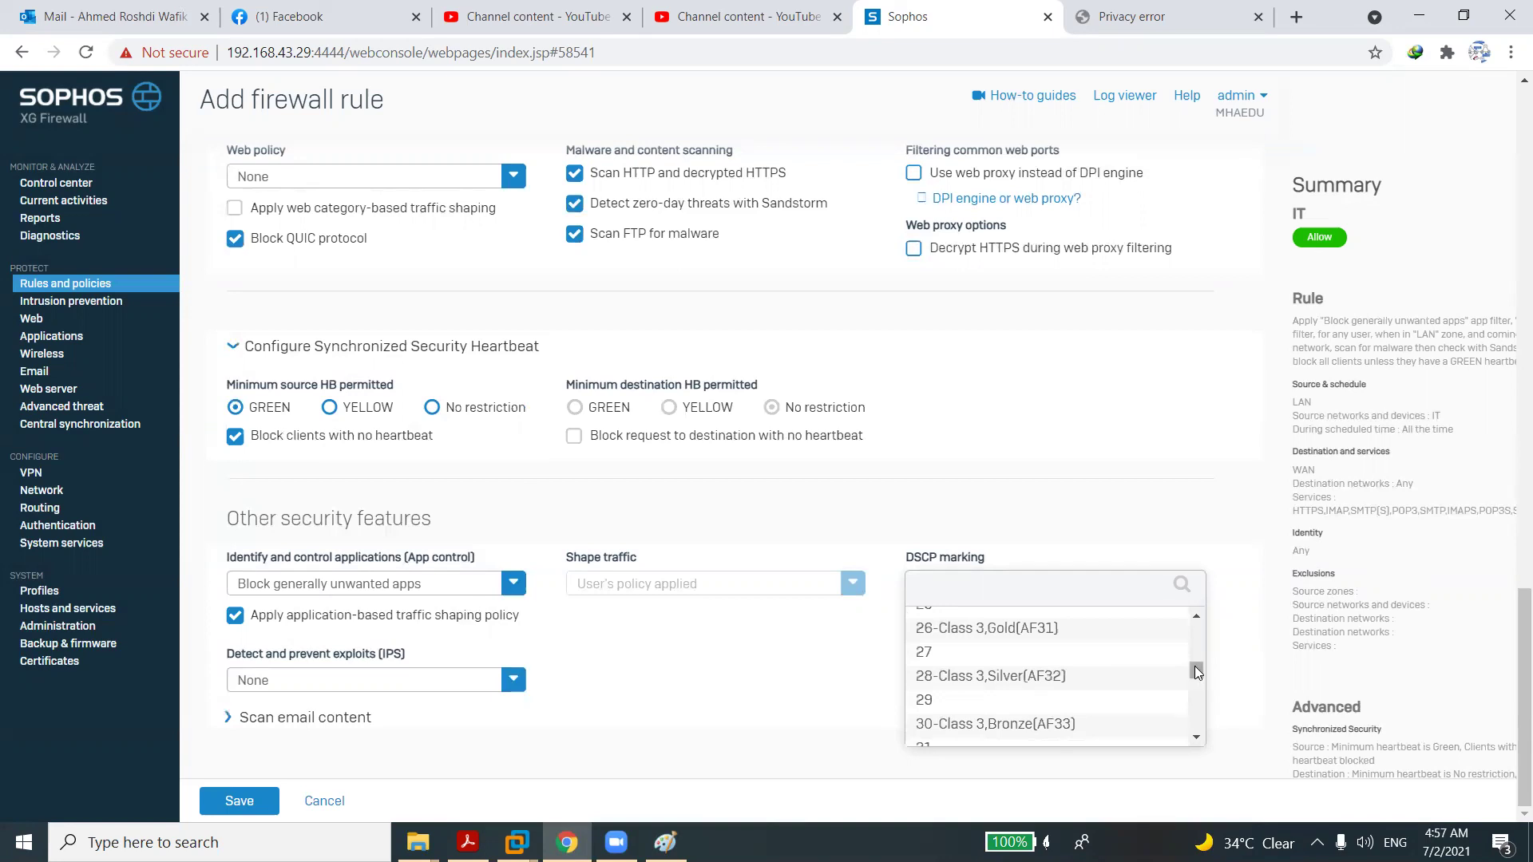
left_click_drag(1196, 673, 1189, 612)
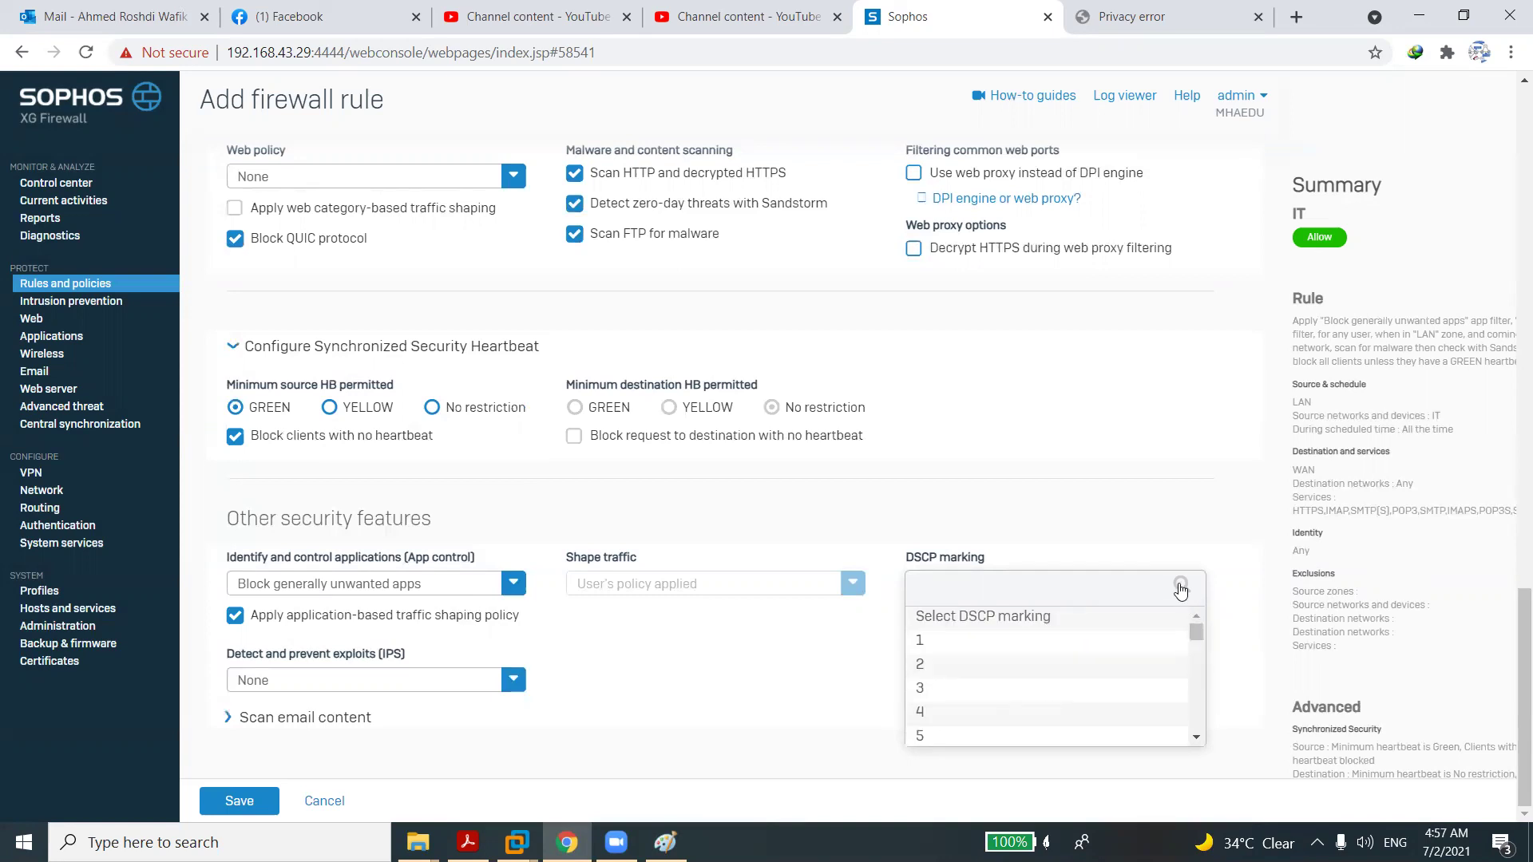
left_click(733, 714)
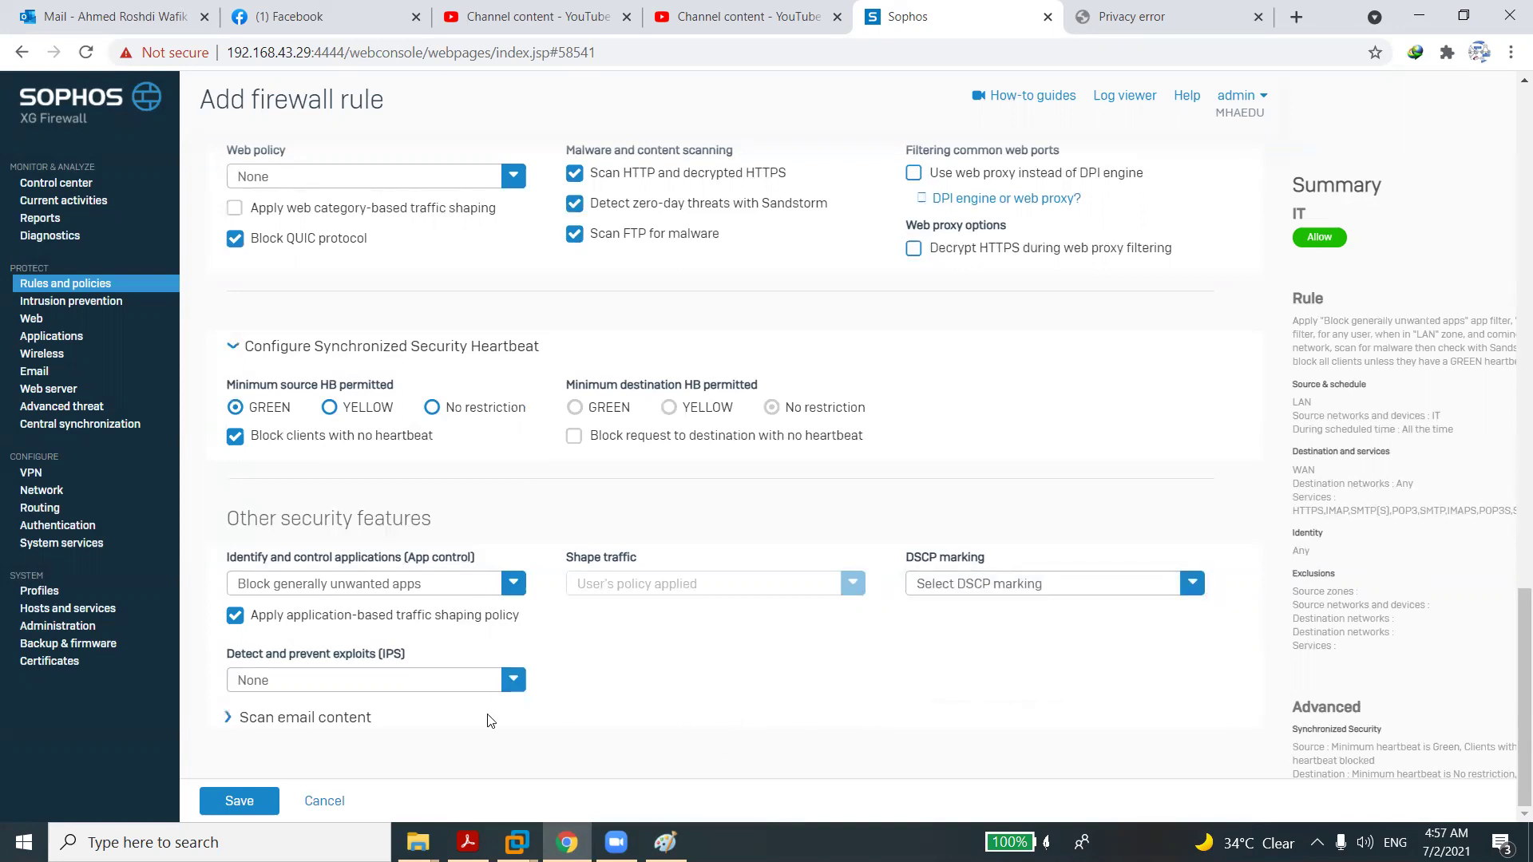
Set the rule's IPS policy to LAN TO WAN.
left_click(300, 682)
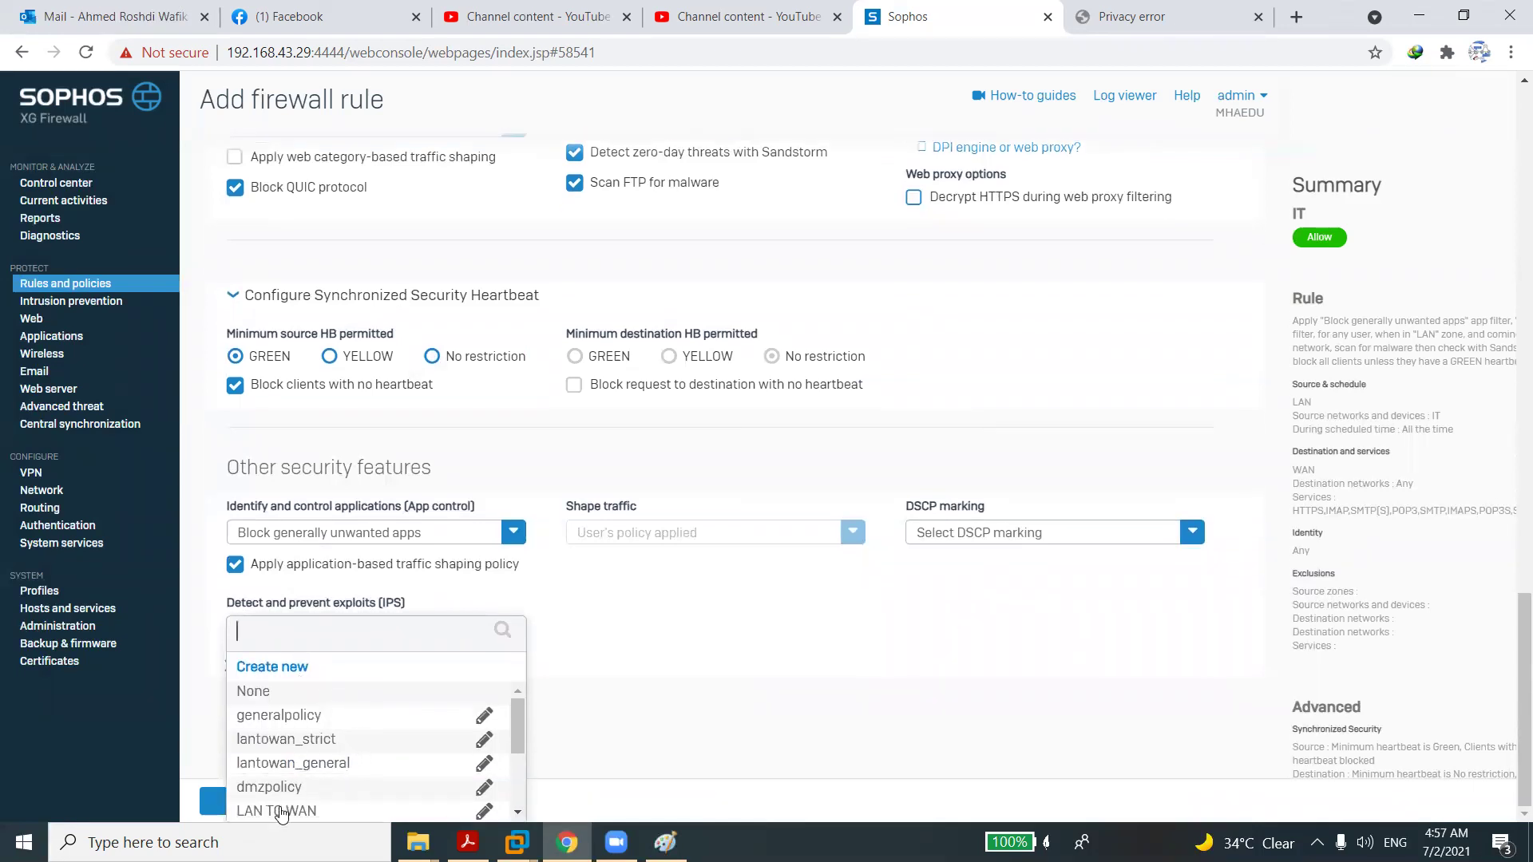
left_click(281, 811)
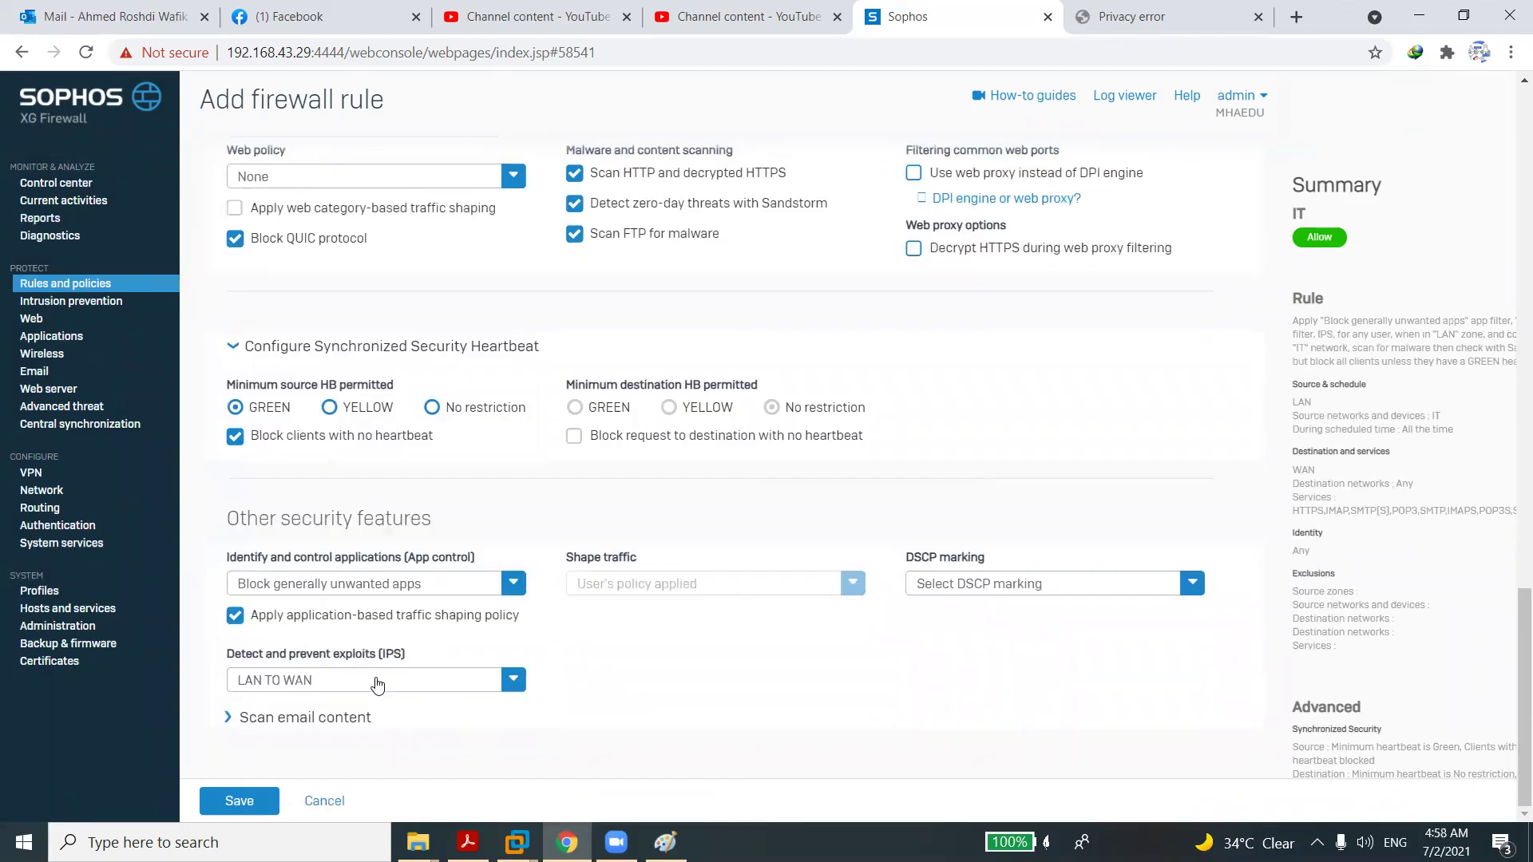
left_click(377, 684)
left_click(669, 733)
Save the IT rule, then review the Traffic to WAN rules and the NAT rules list.
left_click(237, 802)
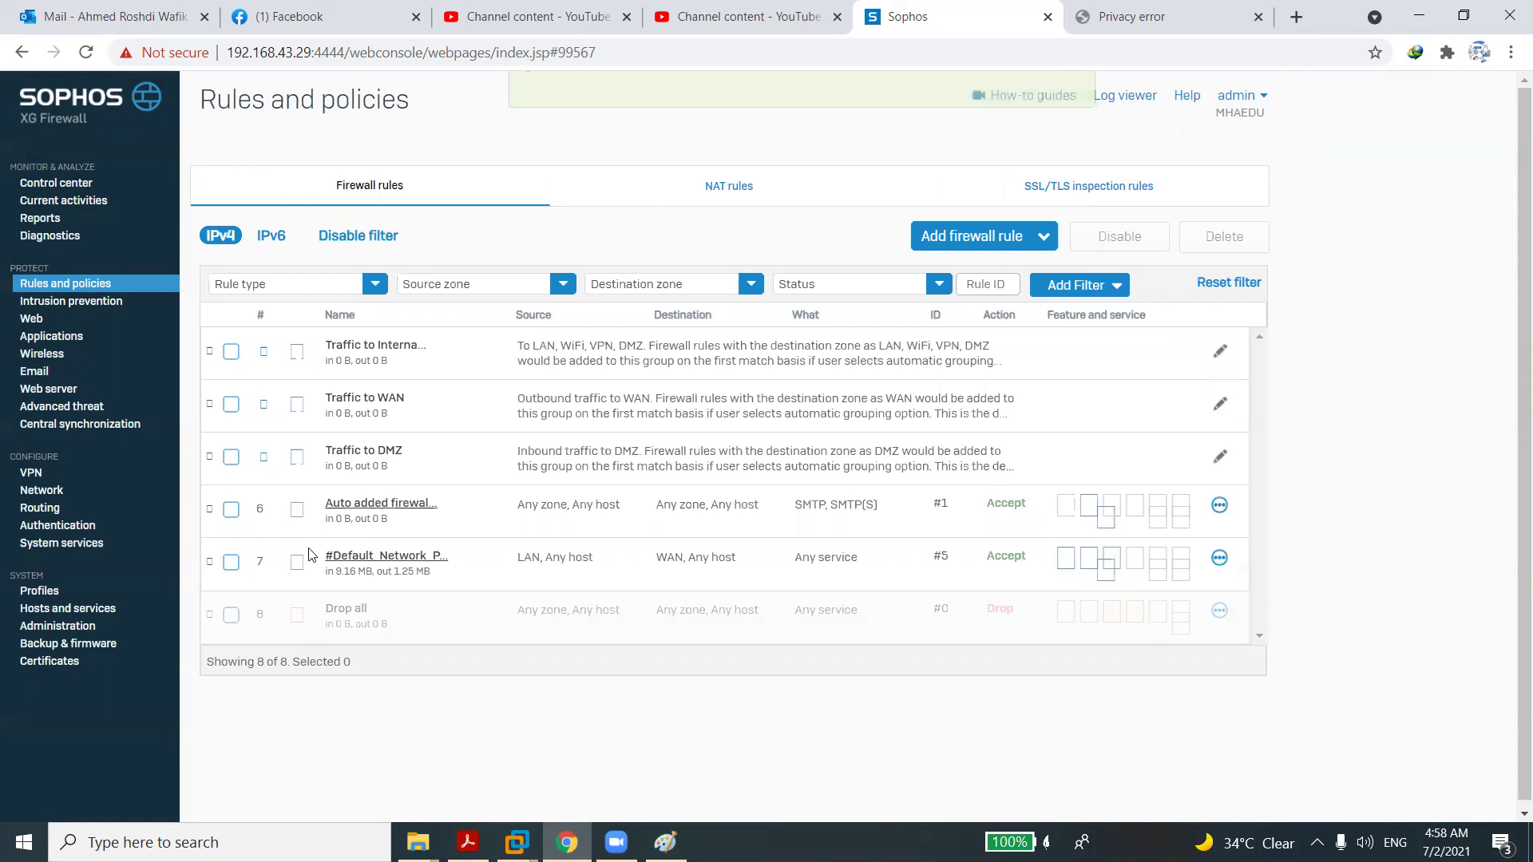
left_click(370, 403)
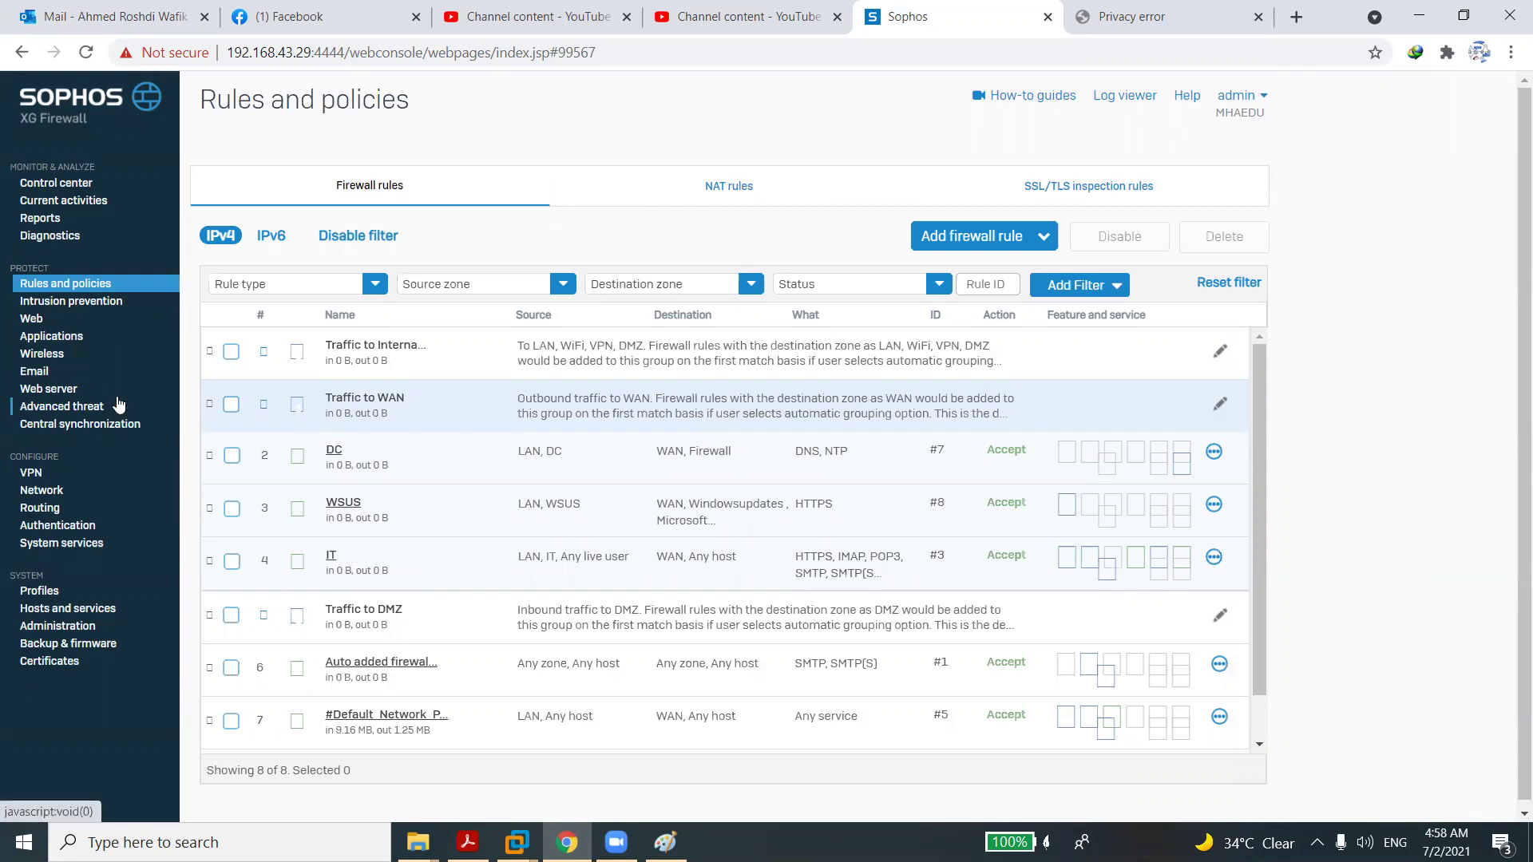
left_click(726, 200)
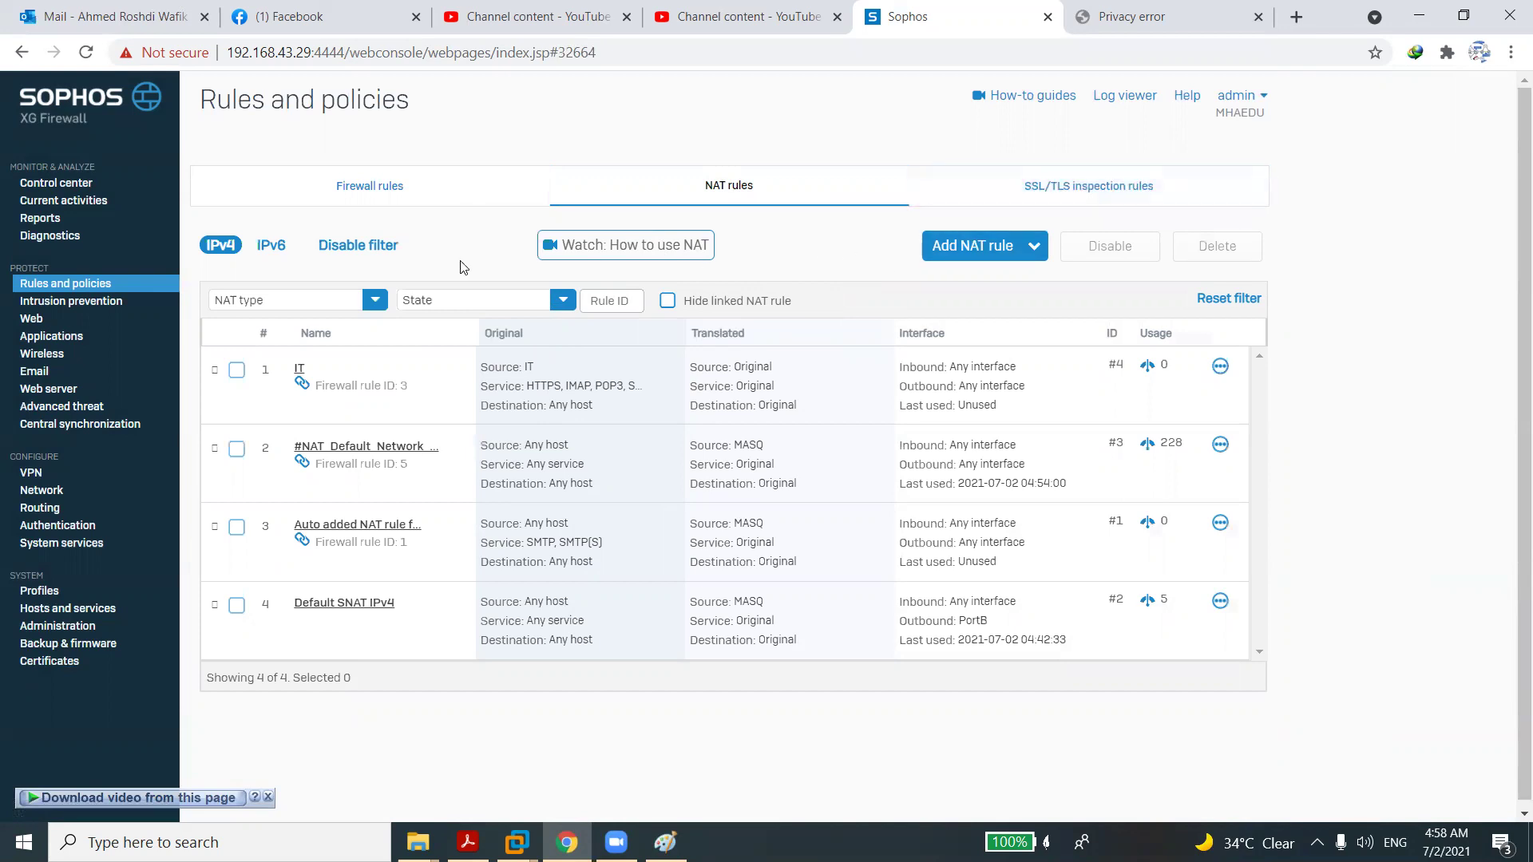
Browse the Intrusion prevention and Network pages, then start a new firewall rule.
left_click(97, 302)
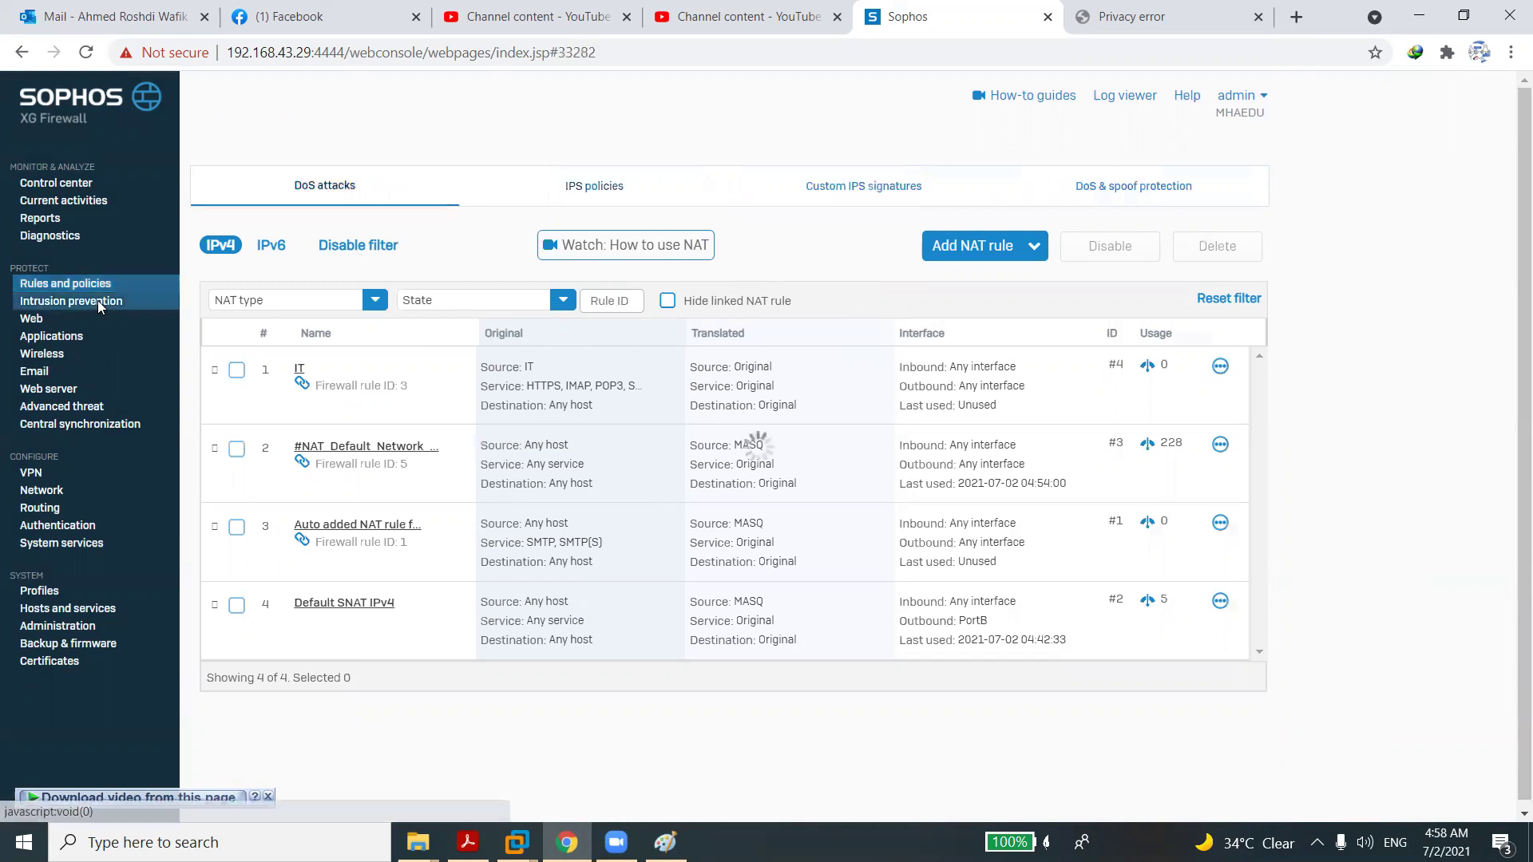
left_click(90, 286)
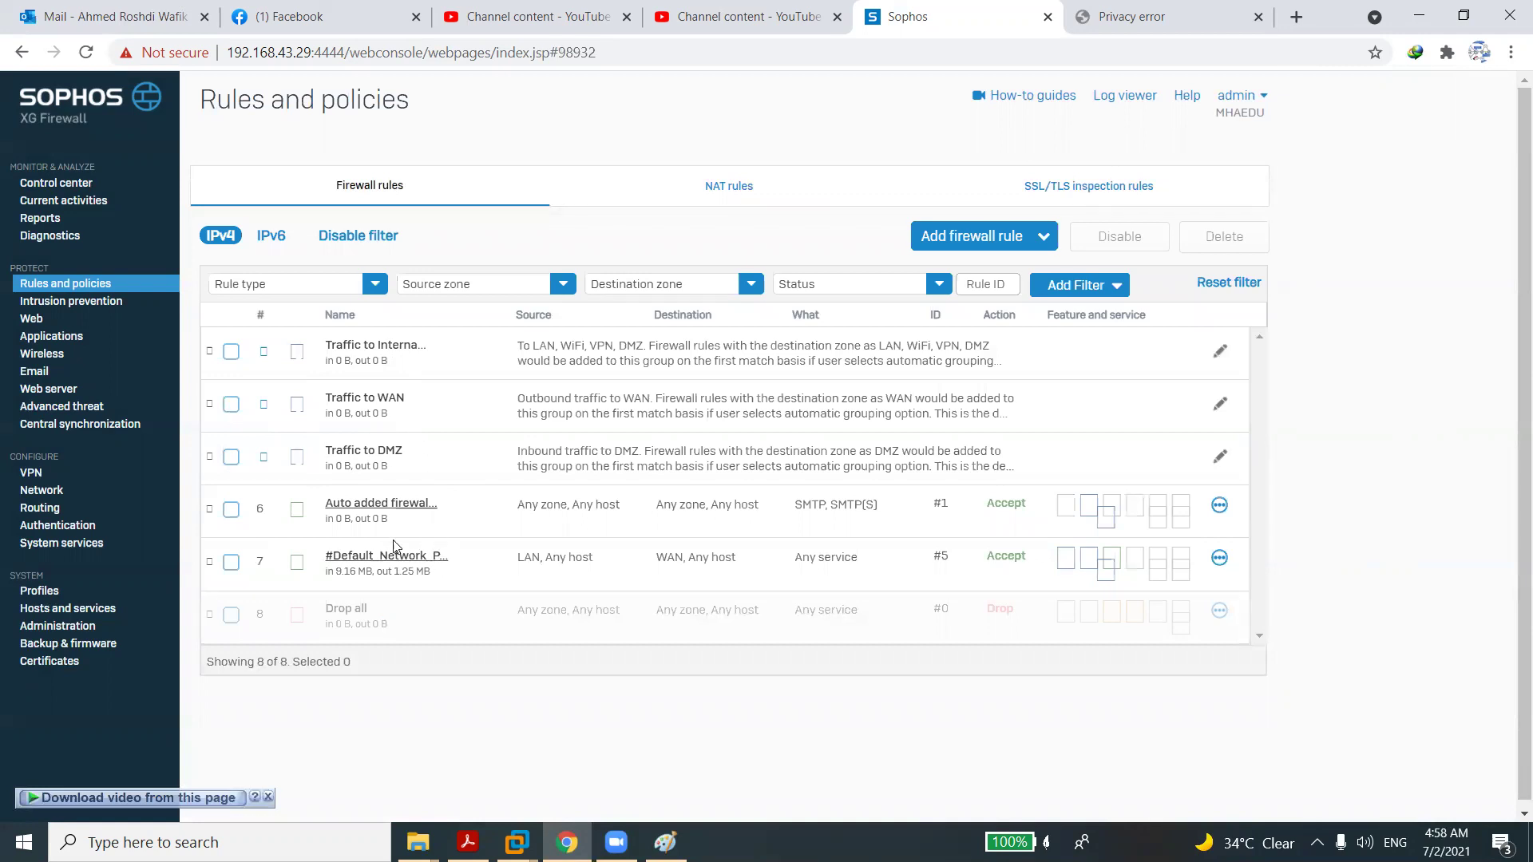
left_click(42, 497)
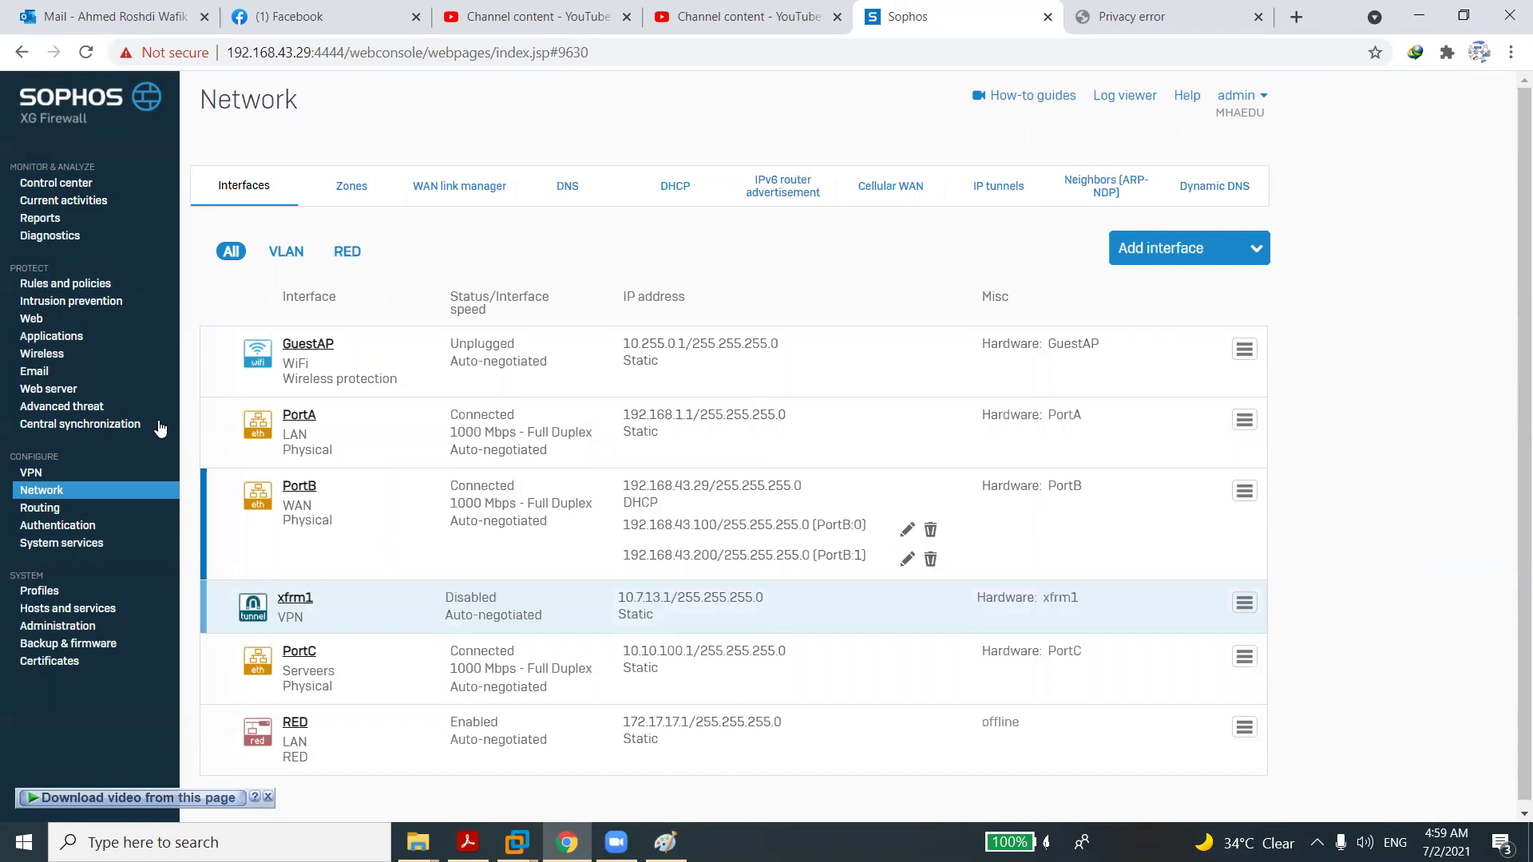
left_click(65, 285)
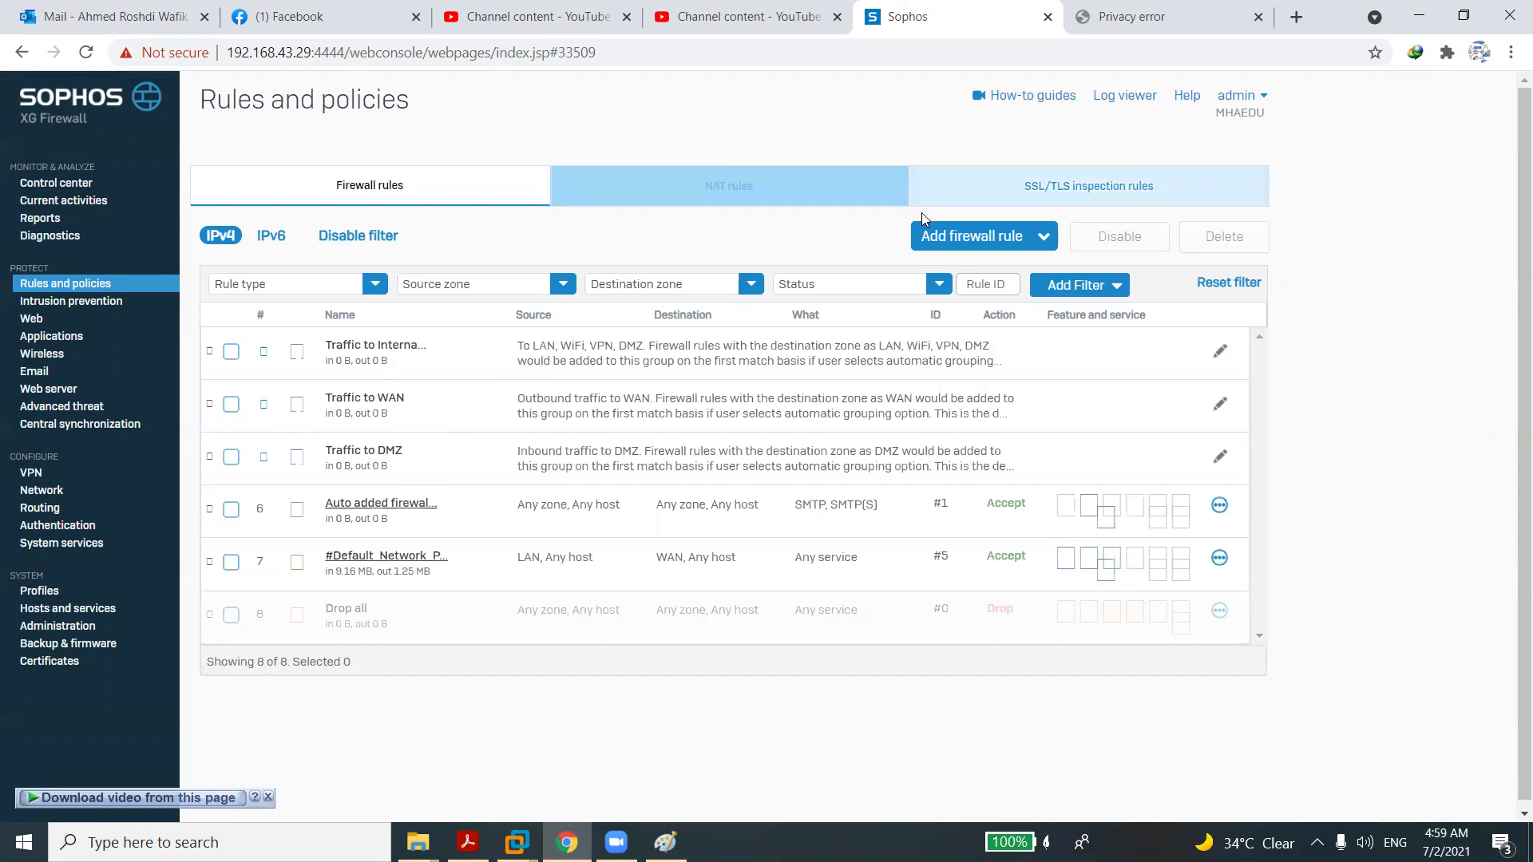
left_click(942, 234)
Name the new firewall rule 'LAN To DMZ'.
left_click(925, 289)
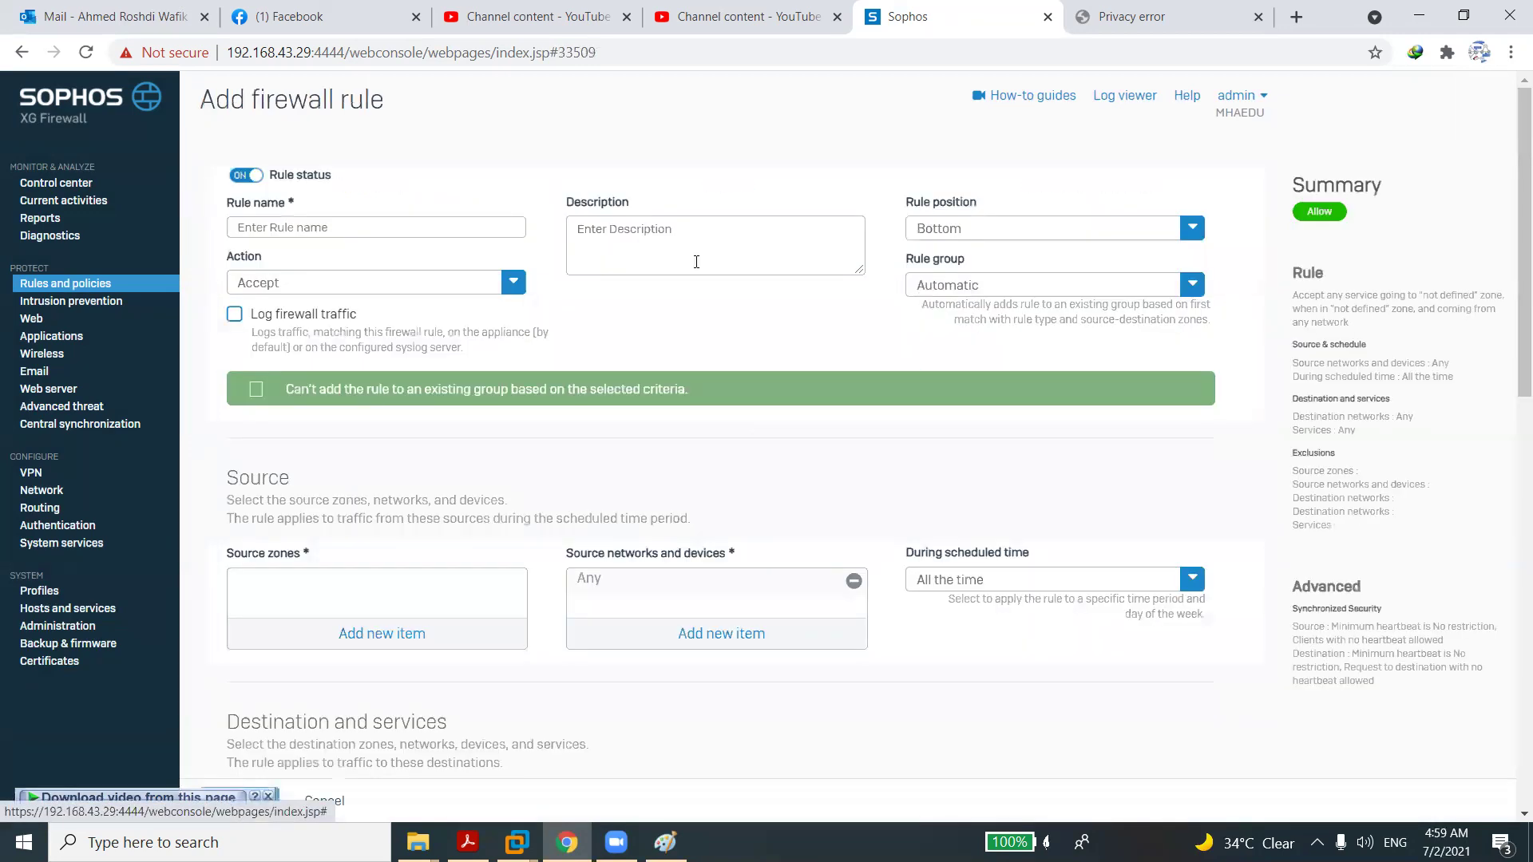
left_click(406, 227)
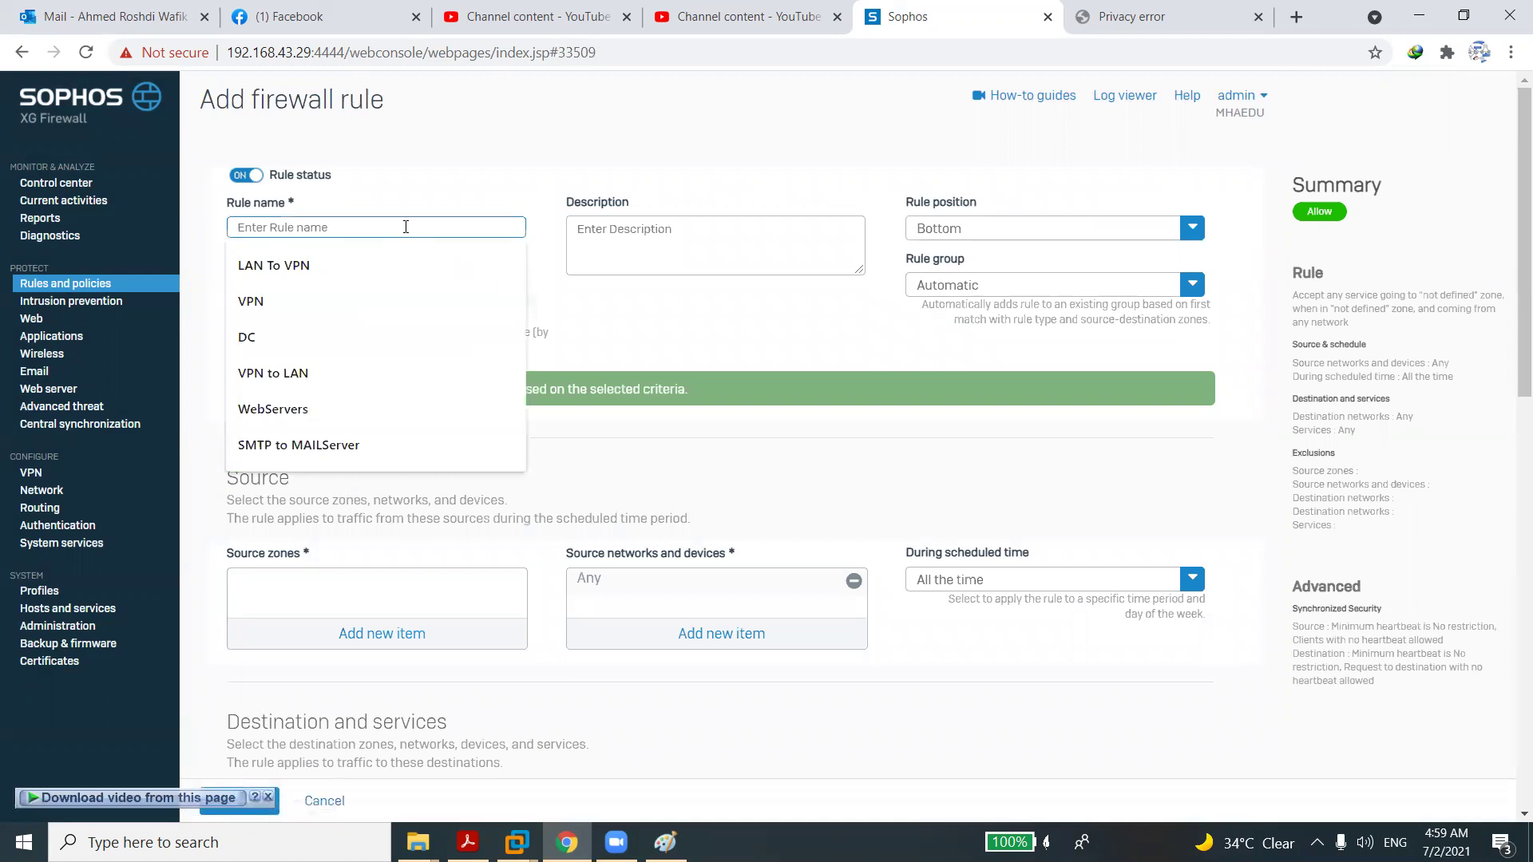
type("LQN")
key("BackSpace")
key("BackSpace")
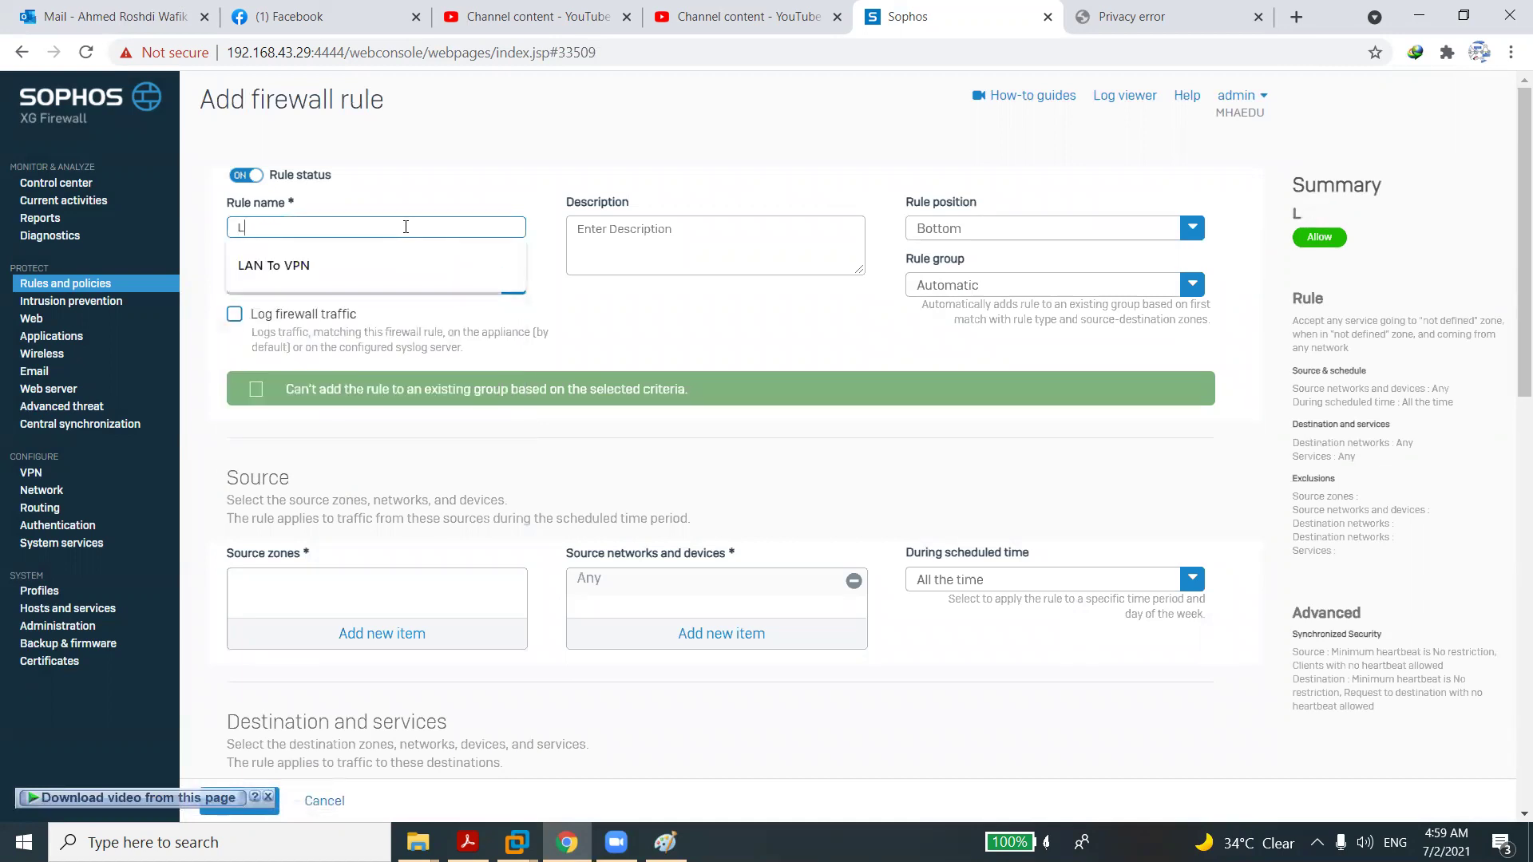
type("AN To DMZ")
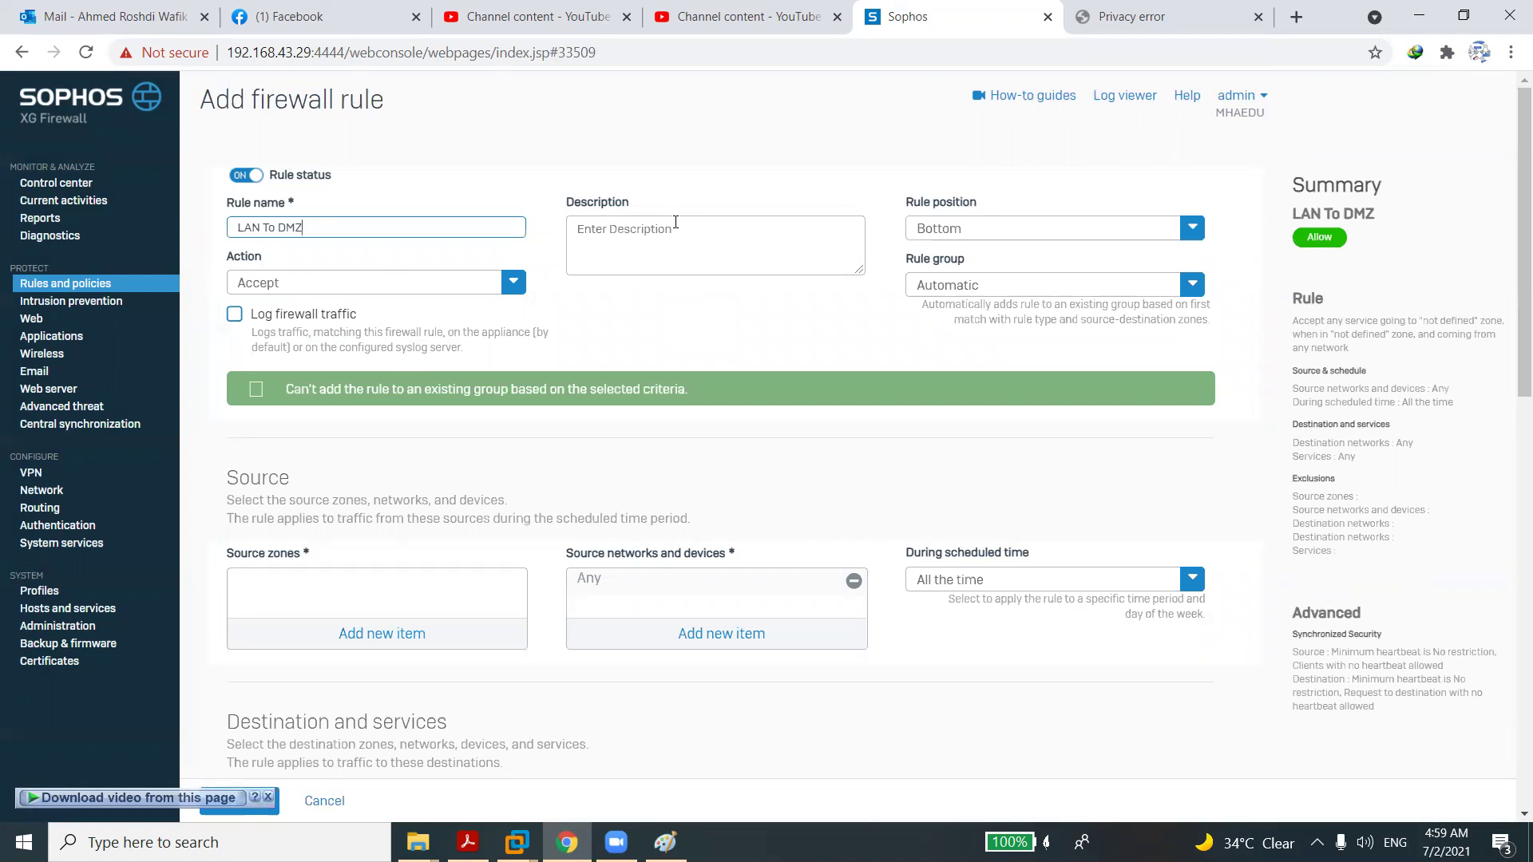
Enable logging of firewall traffic and place the rule at the top.
left_click(235, 315)
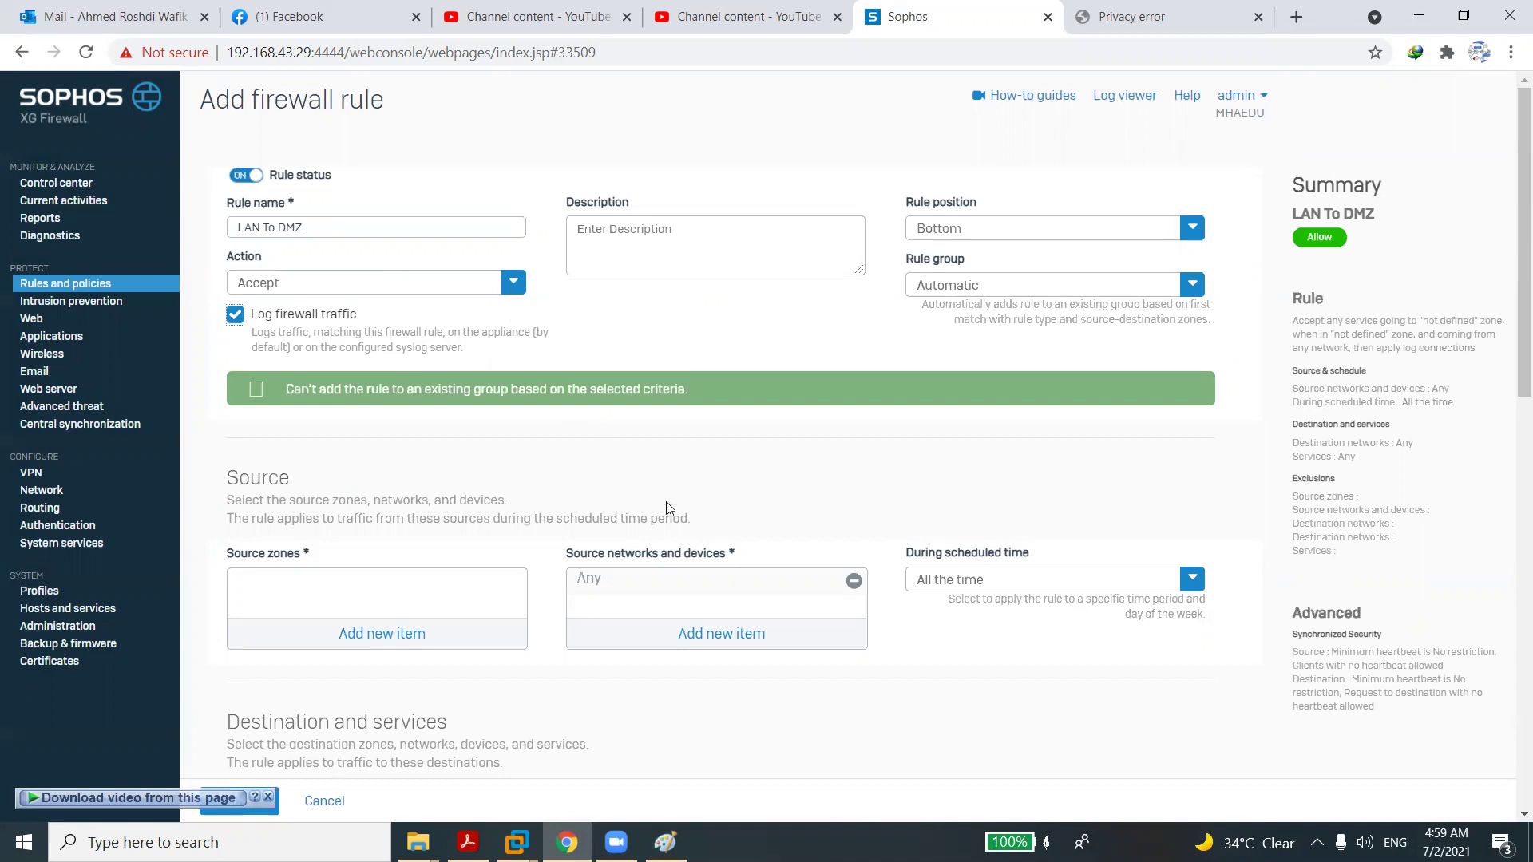
left_click(961, 230)
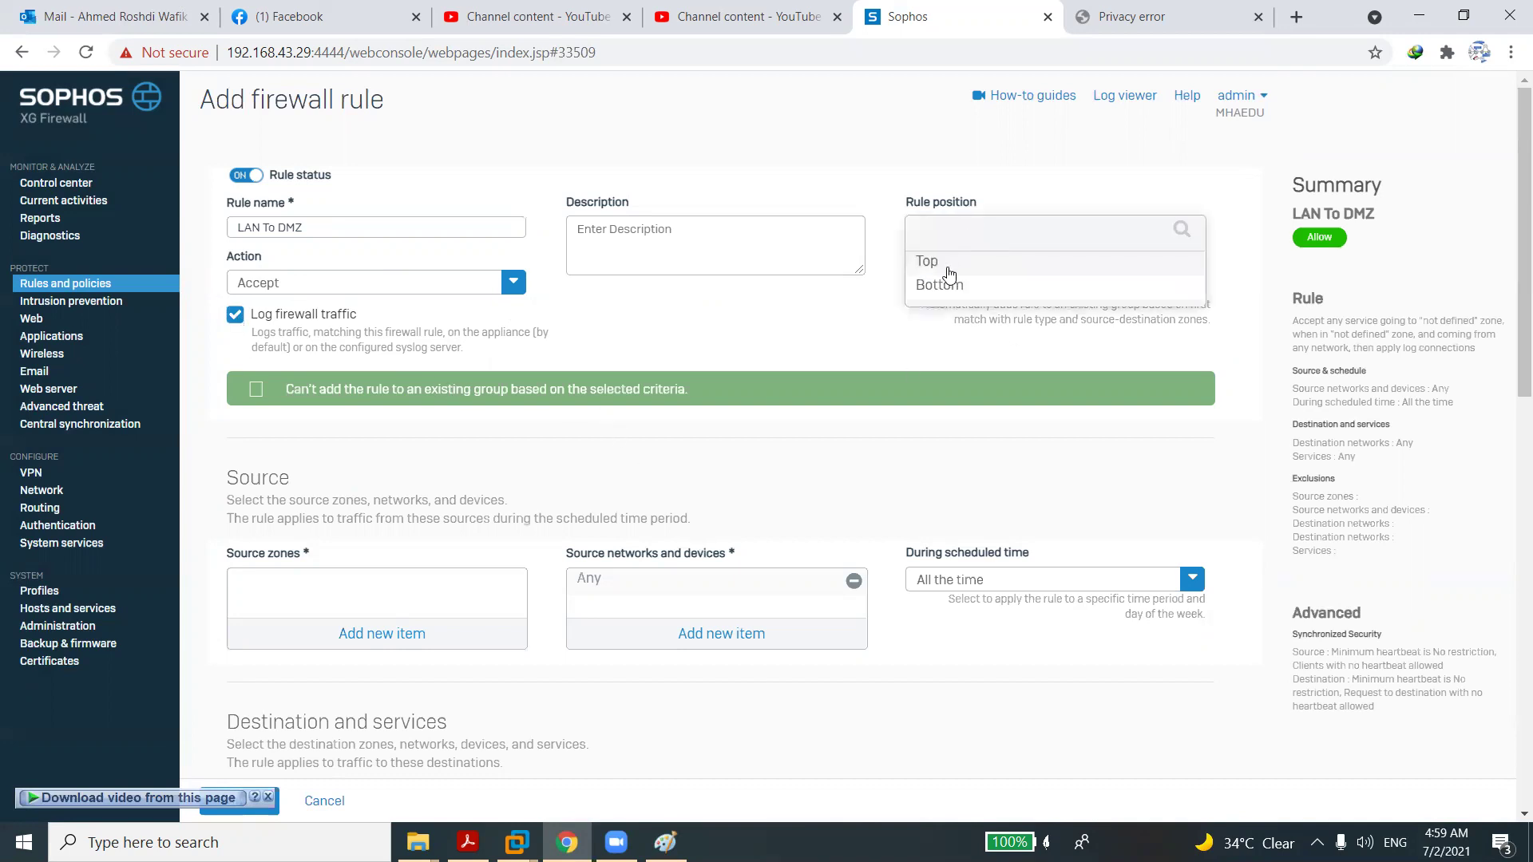
left_click(946, 269)
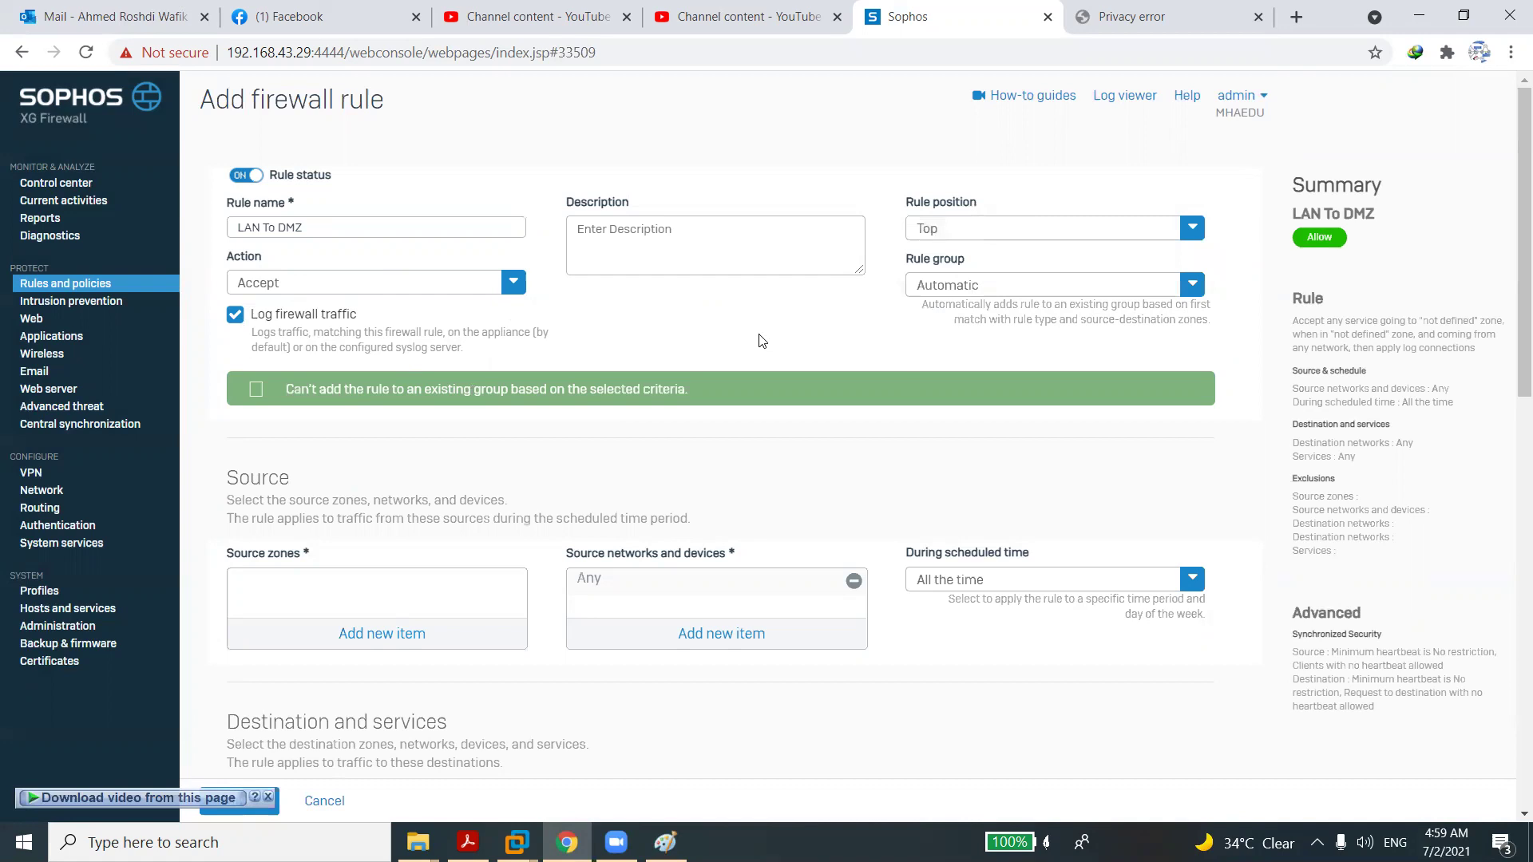
Set the source zone to LAN and the destination zone to DMZ.
left_click(380, 632)
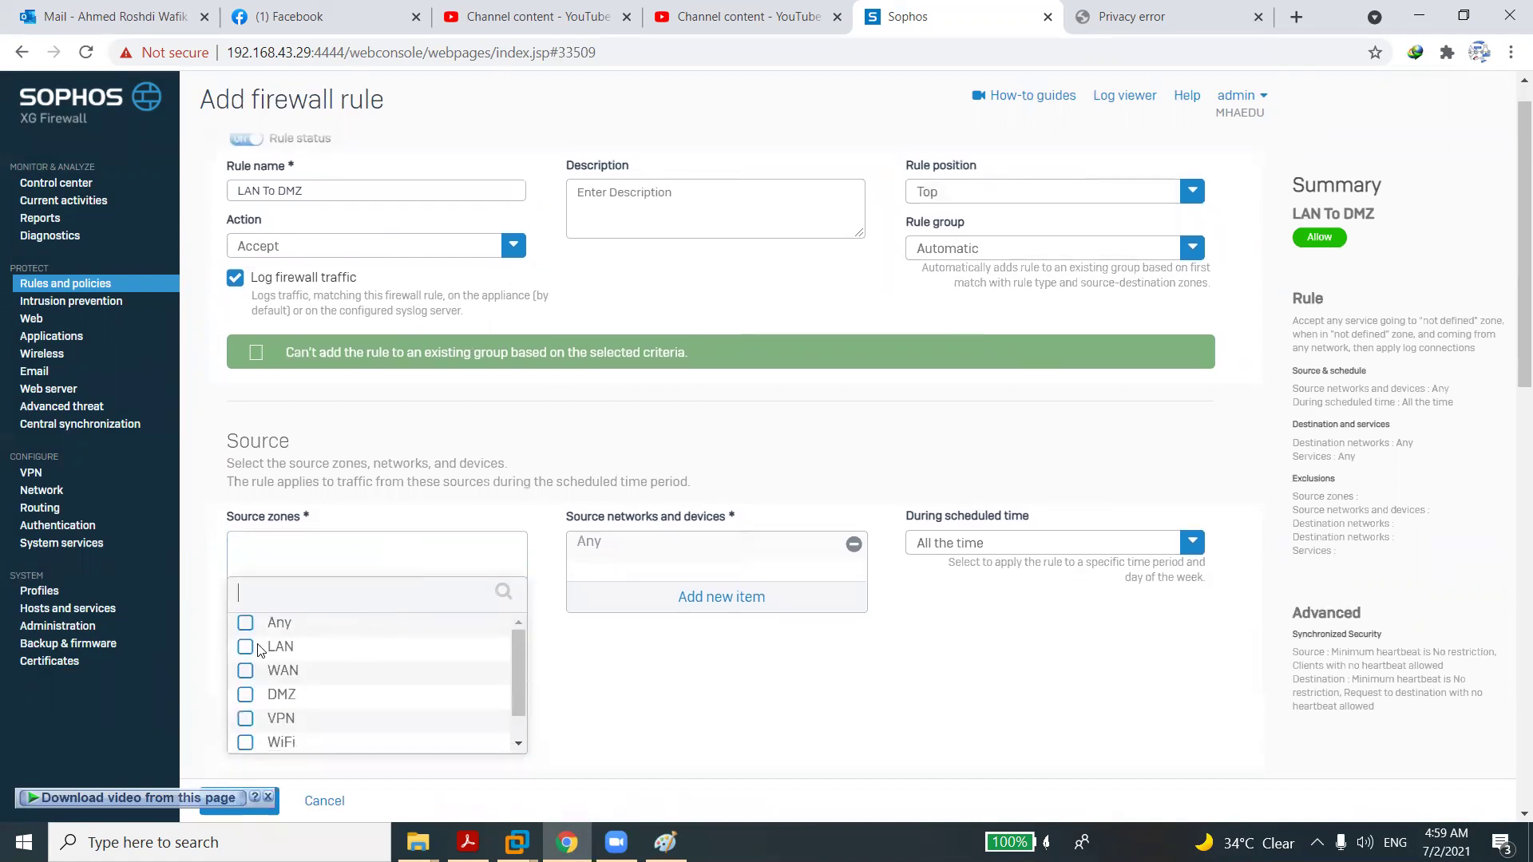
left_click(255, 649)
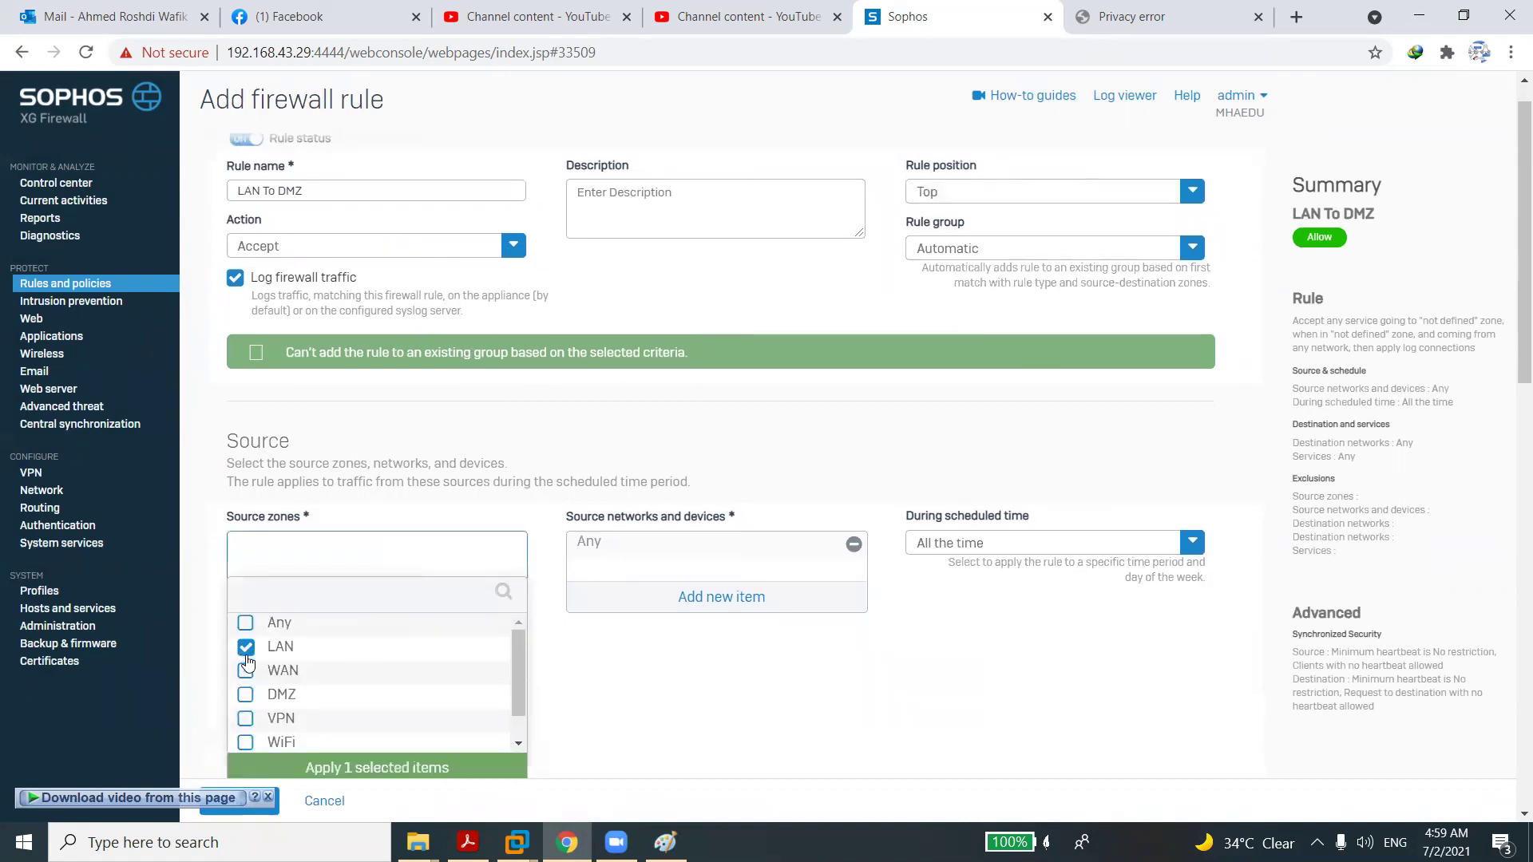
left_click(302, 767)
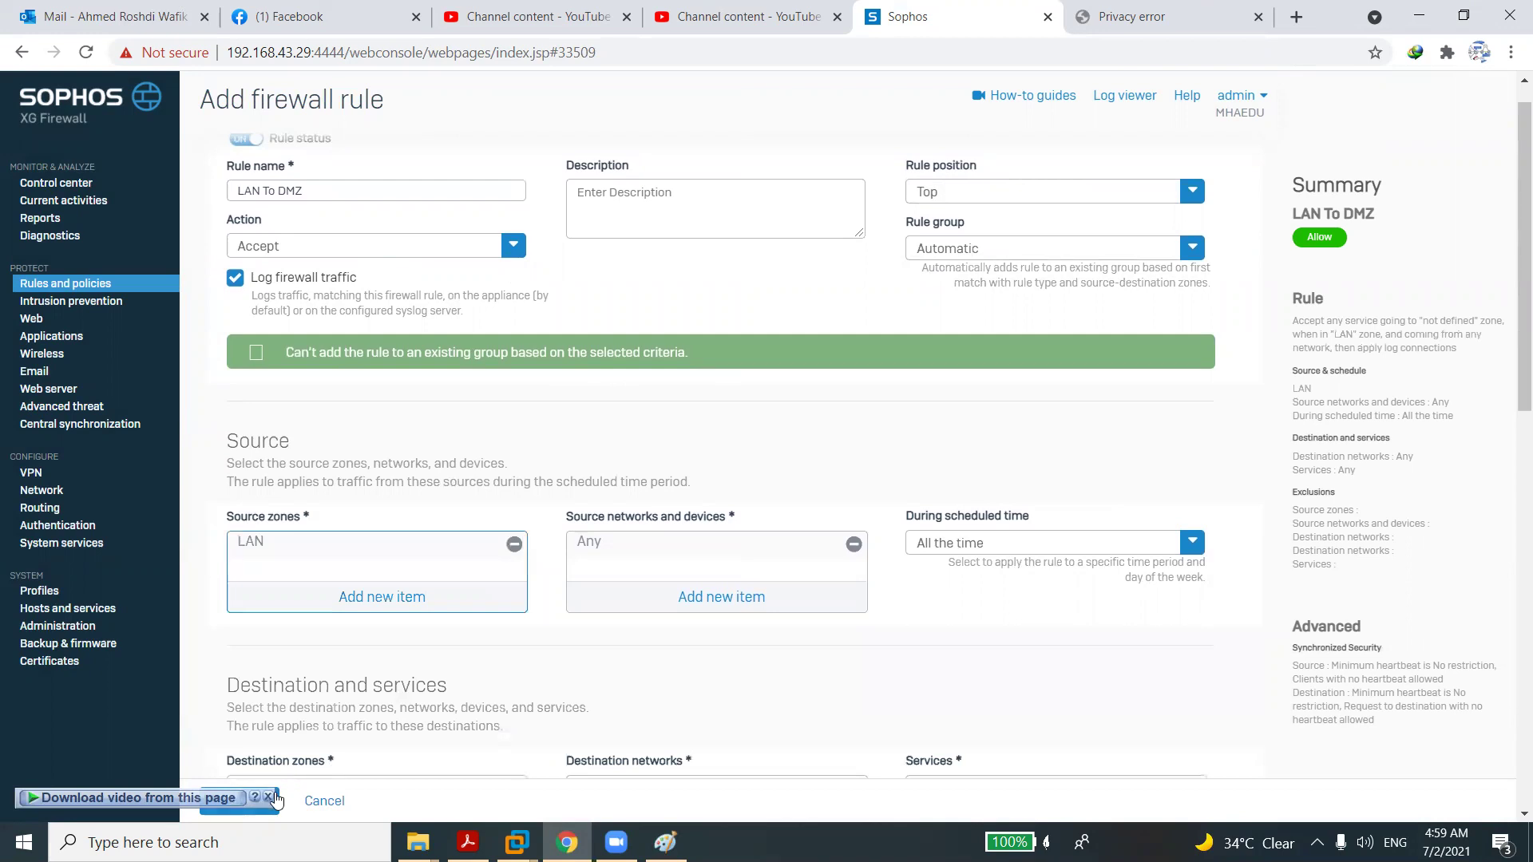
left_click_drag(275, 798, 273, 800)
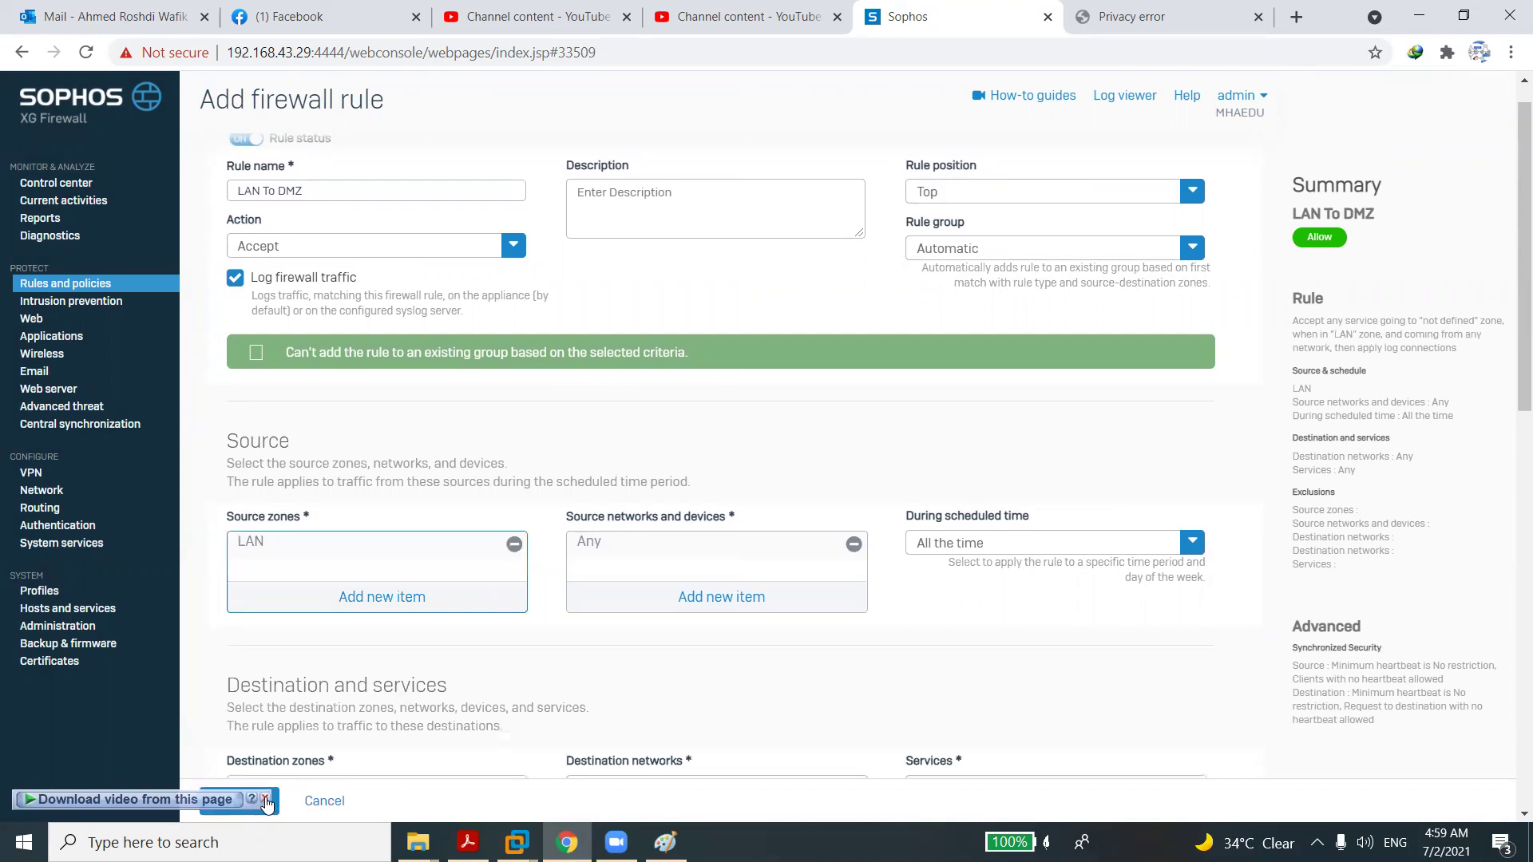
left_click(265, 798)
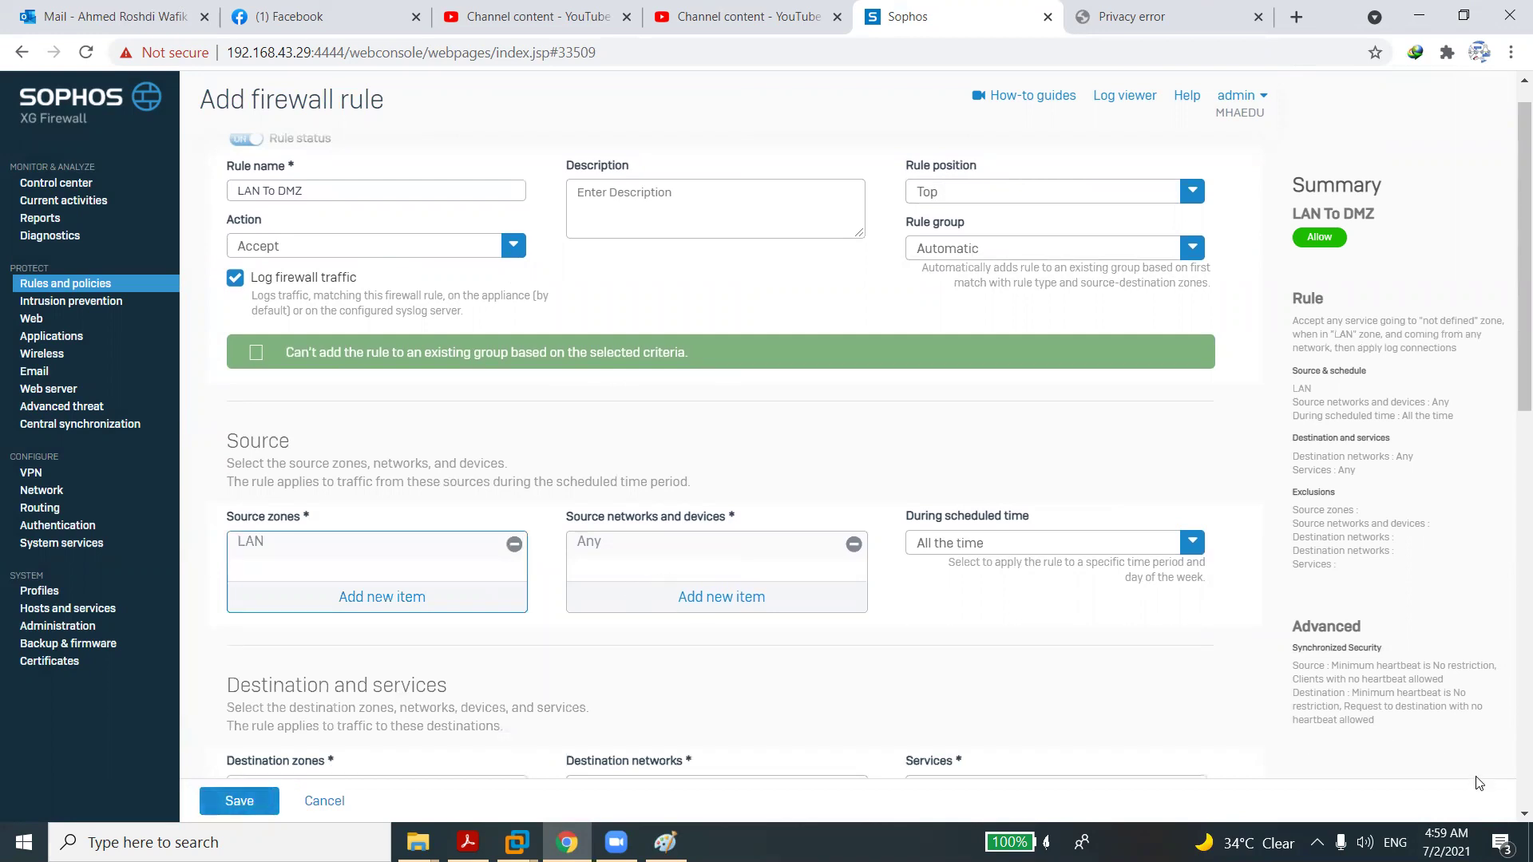
scroll(1509, 812, "down", 8)
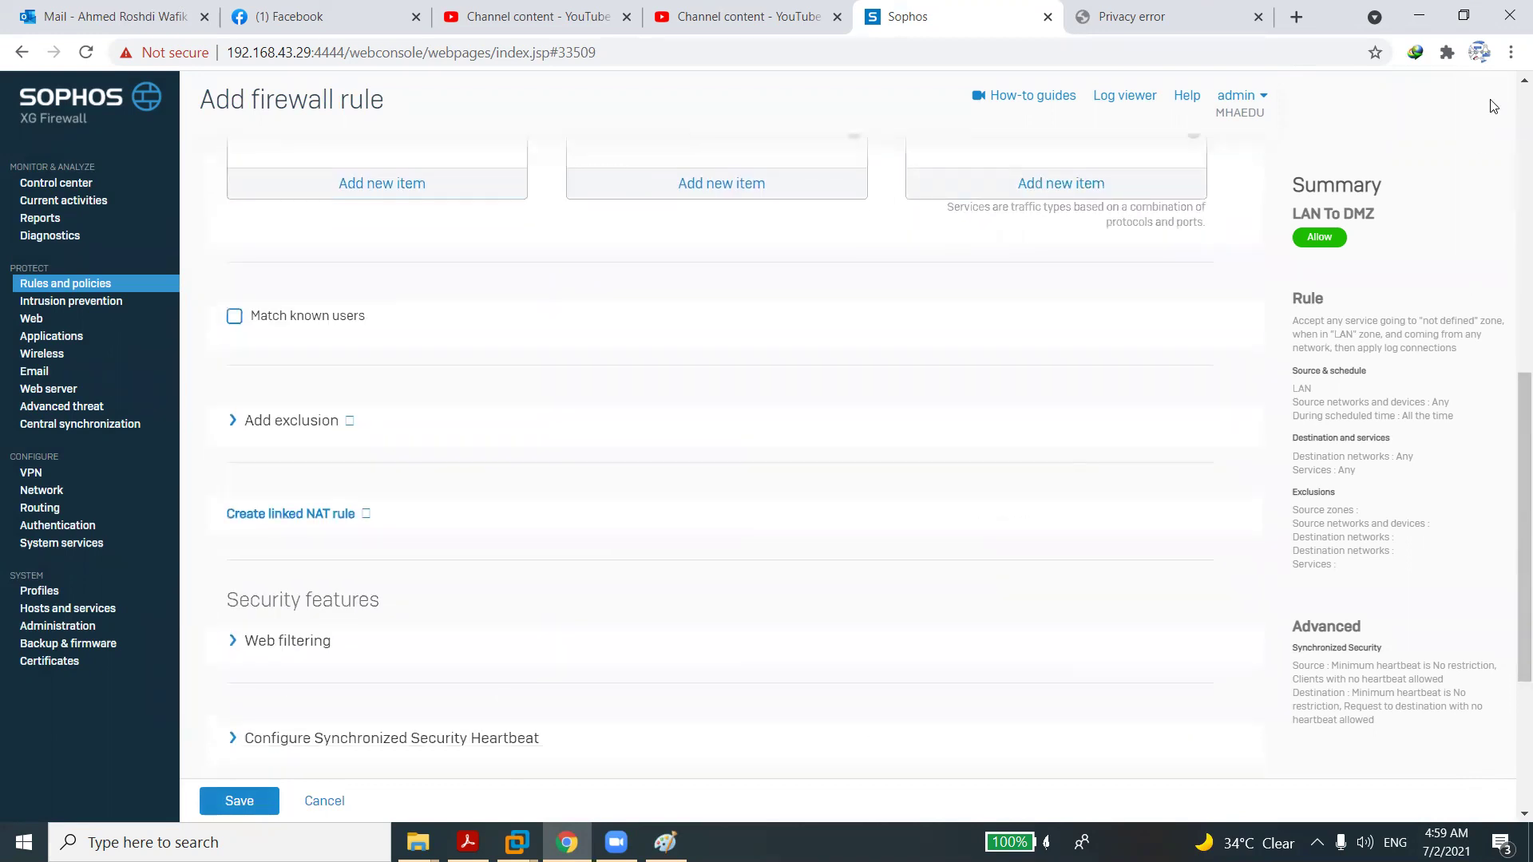
scroll(1511, 94, "up", 4)
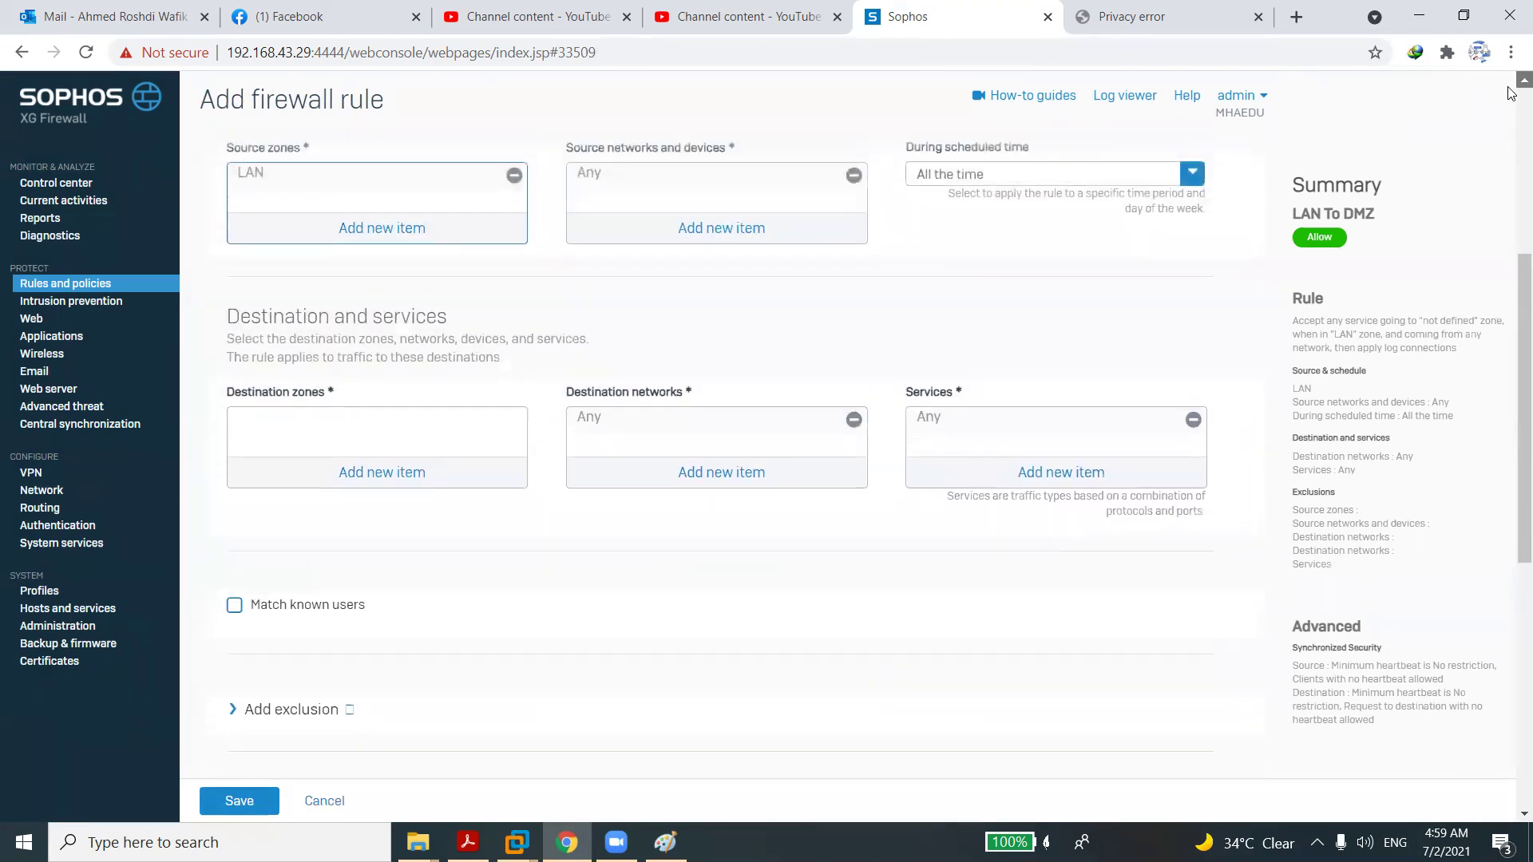
scroll(1511, 94, "up", 2)
left_click(392, 583)
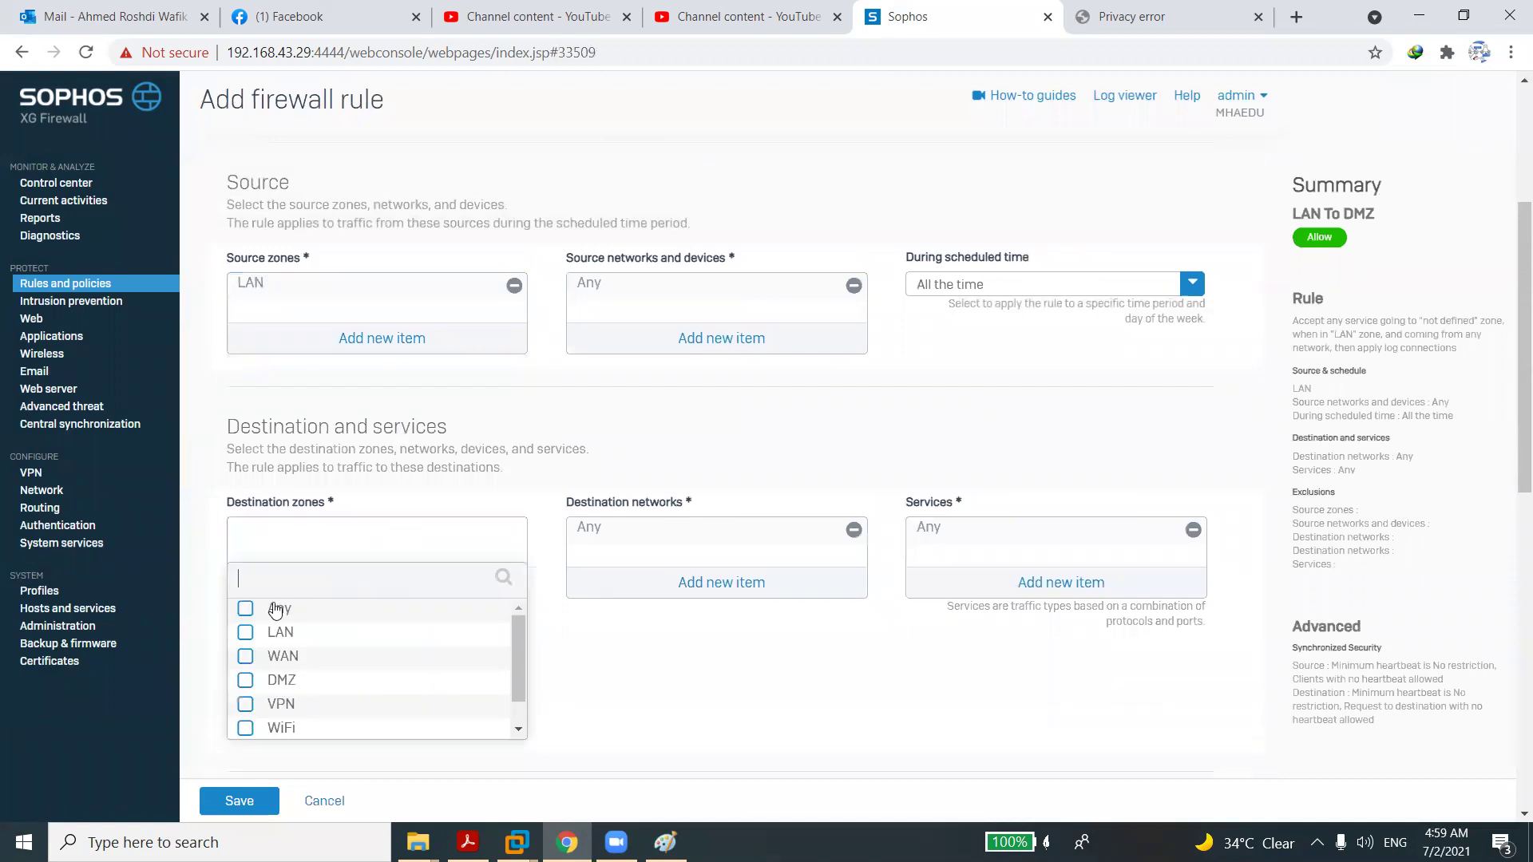
left_click(245, 680)
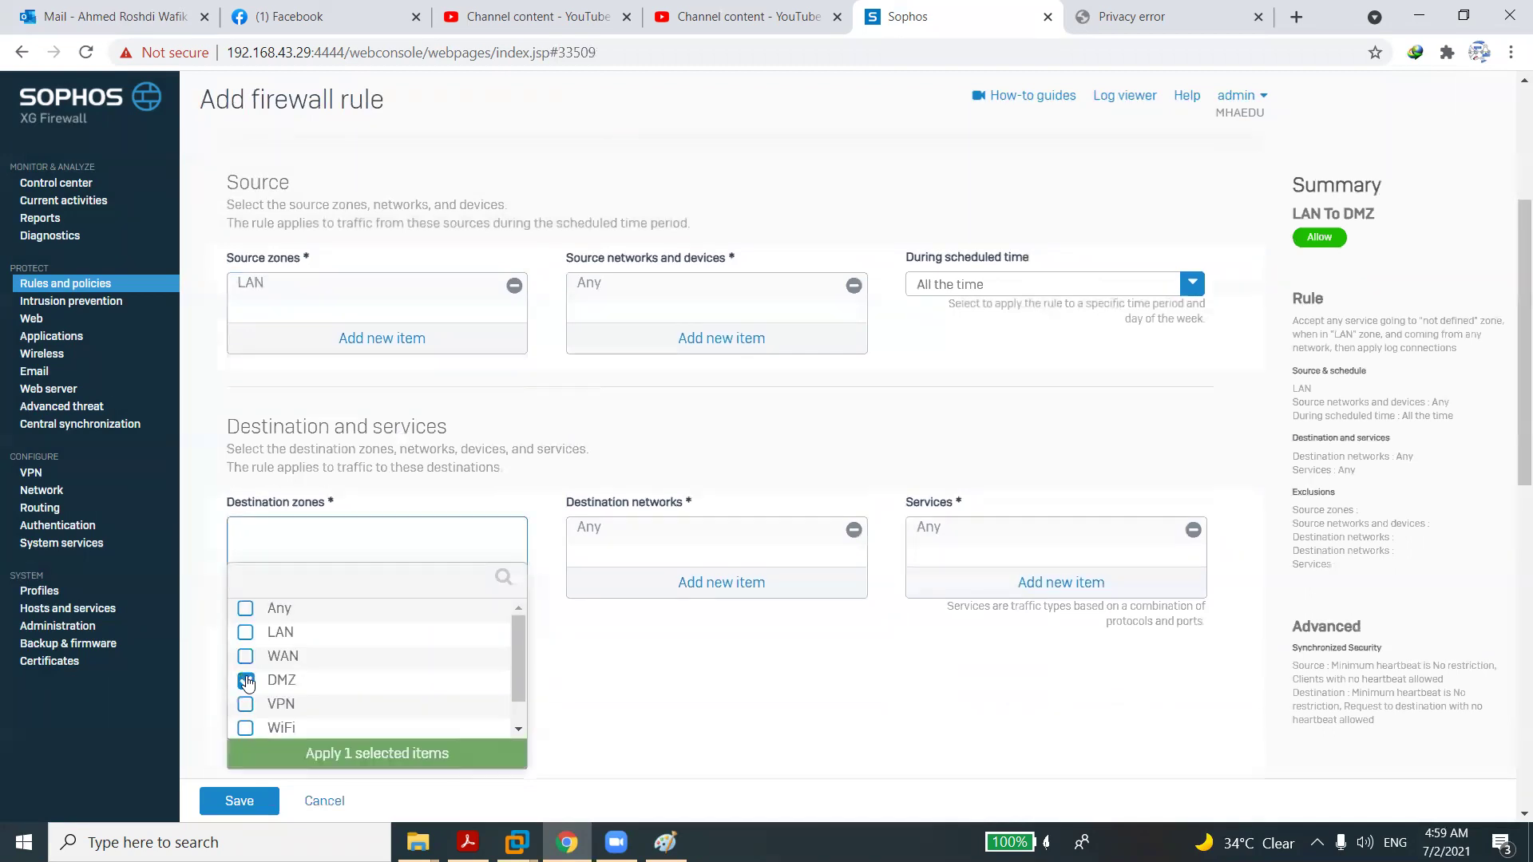
left_click(354, 751)
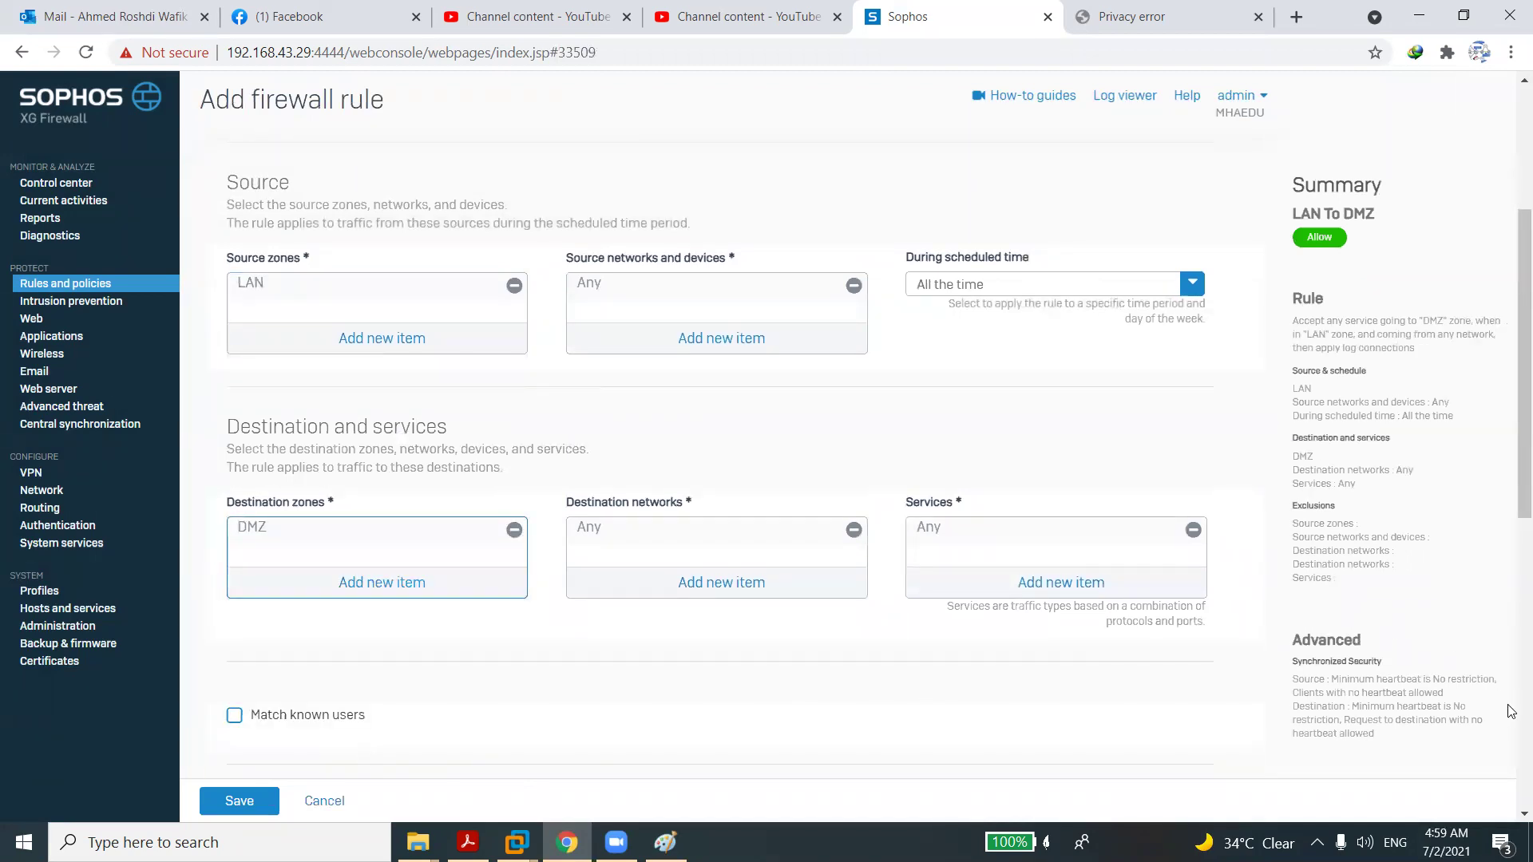
Assign the LAN TO DMZ IPS policy and save the rule.
scroll(1512, 711, "down", 8)
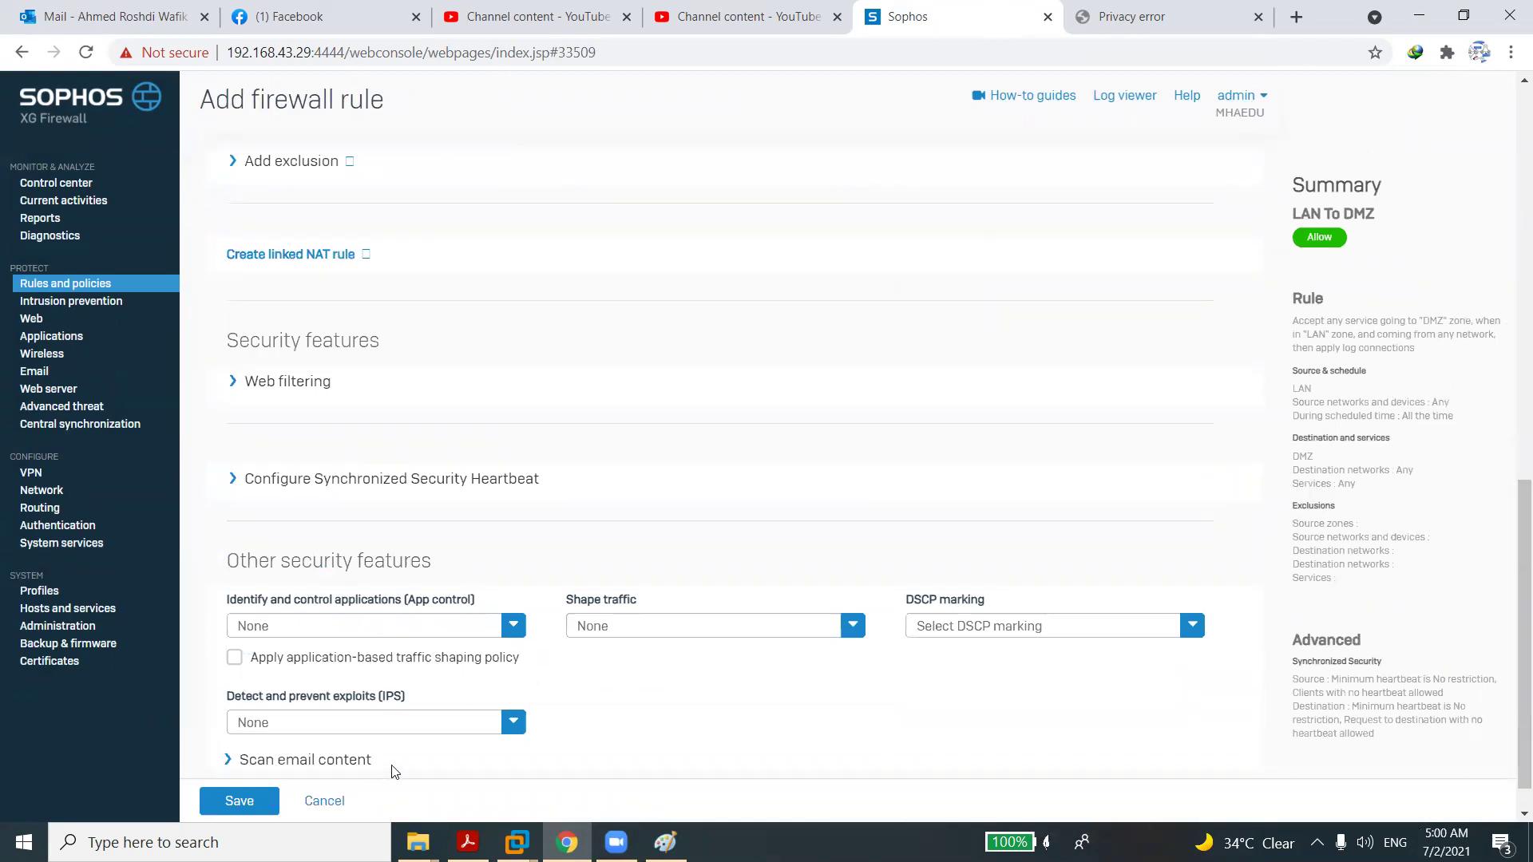
left_click(415, 723)
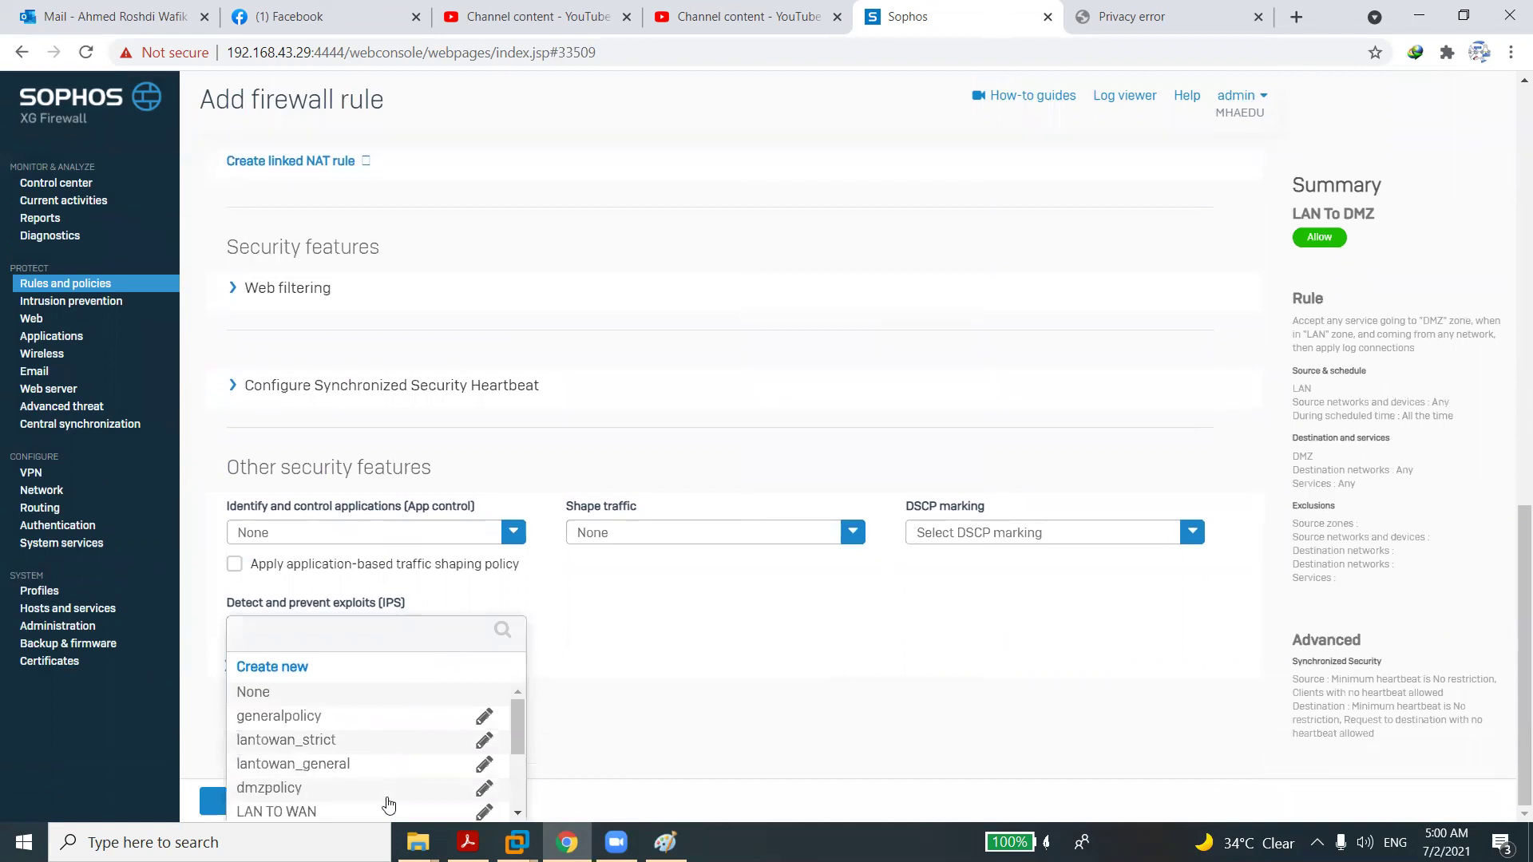
scroll(517, 814, "down", 2)
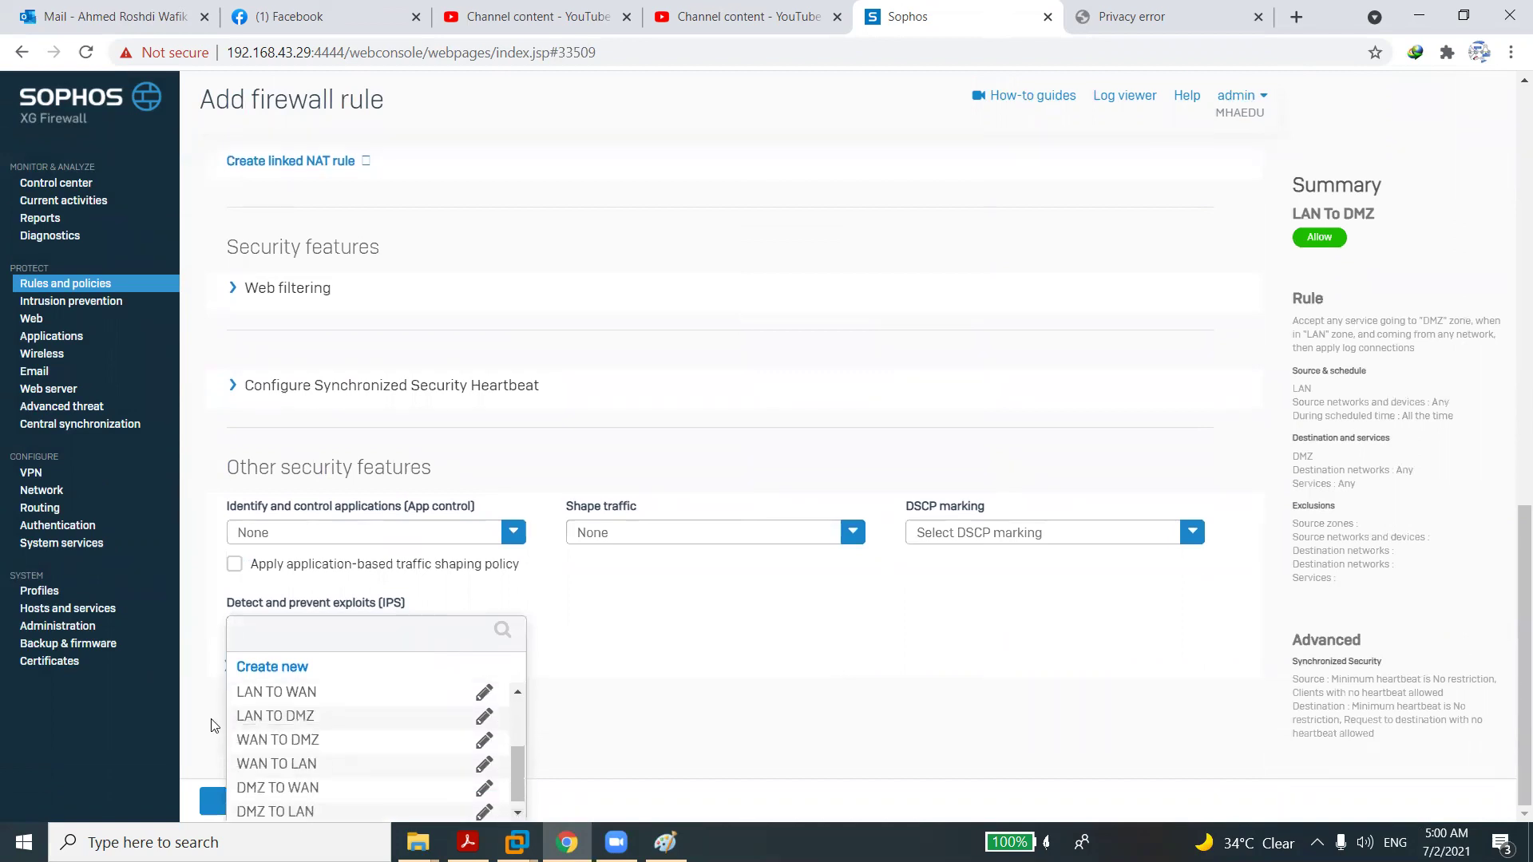
left_click(274, 716)
left_click(226, 802)
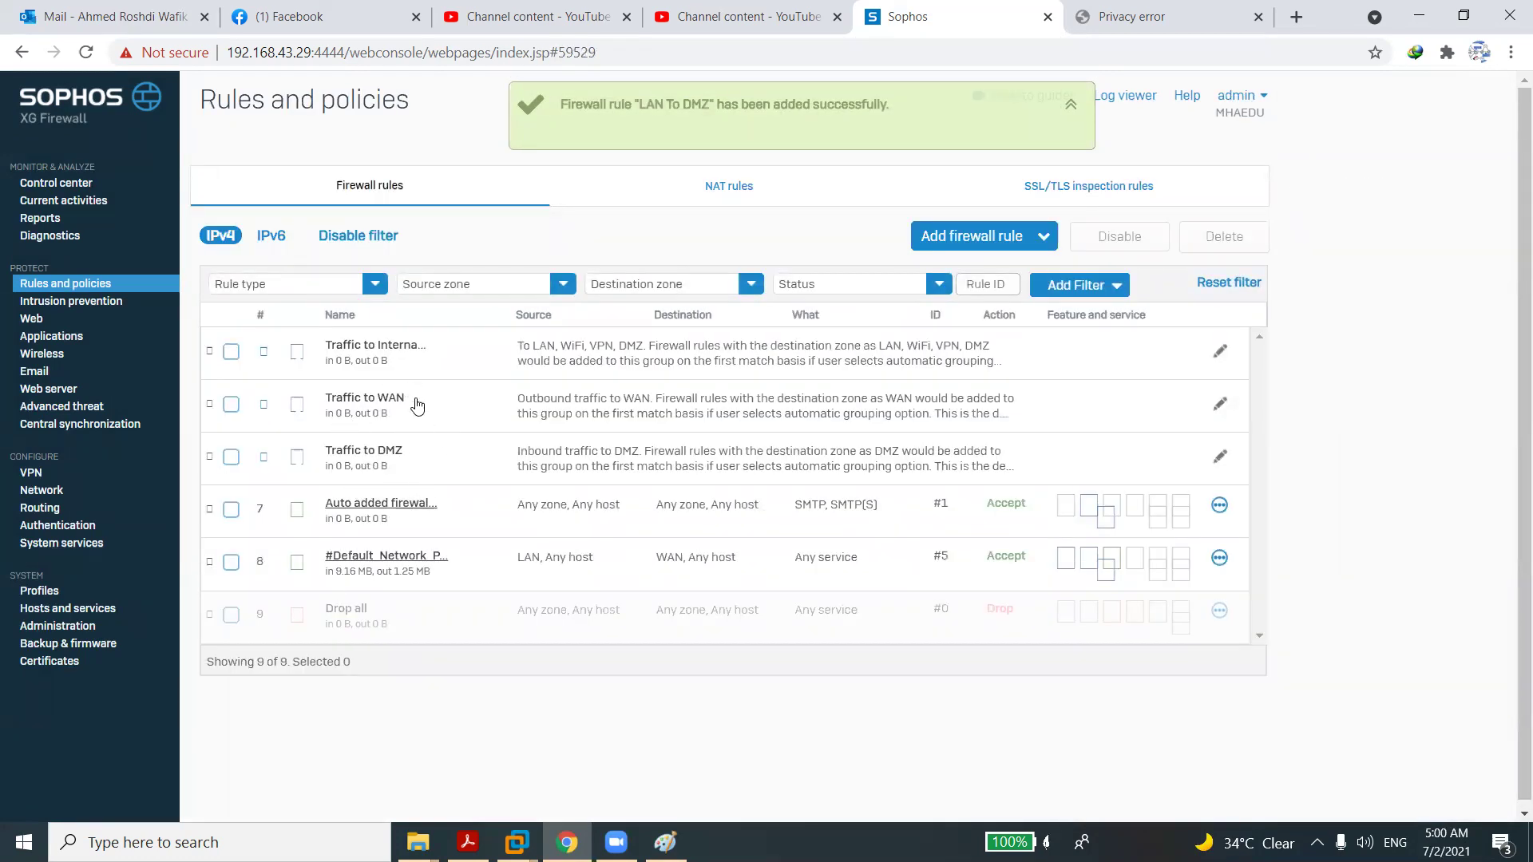
Start a new firewall rule named 'DMZ to LAN'.
left_click(968, 235)
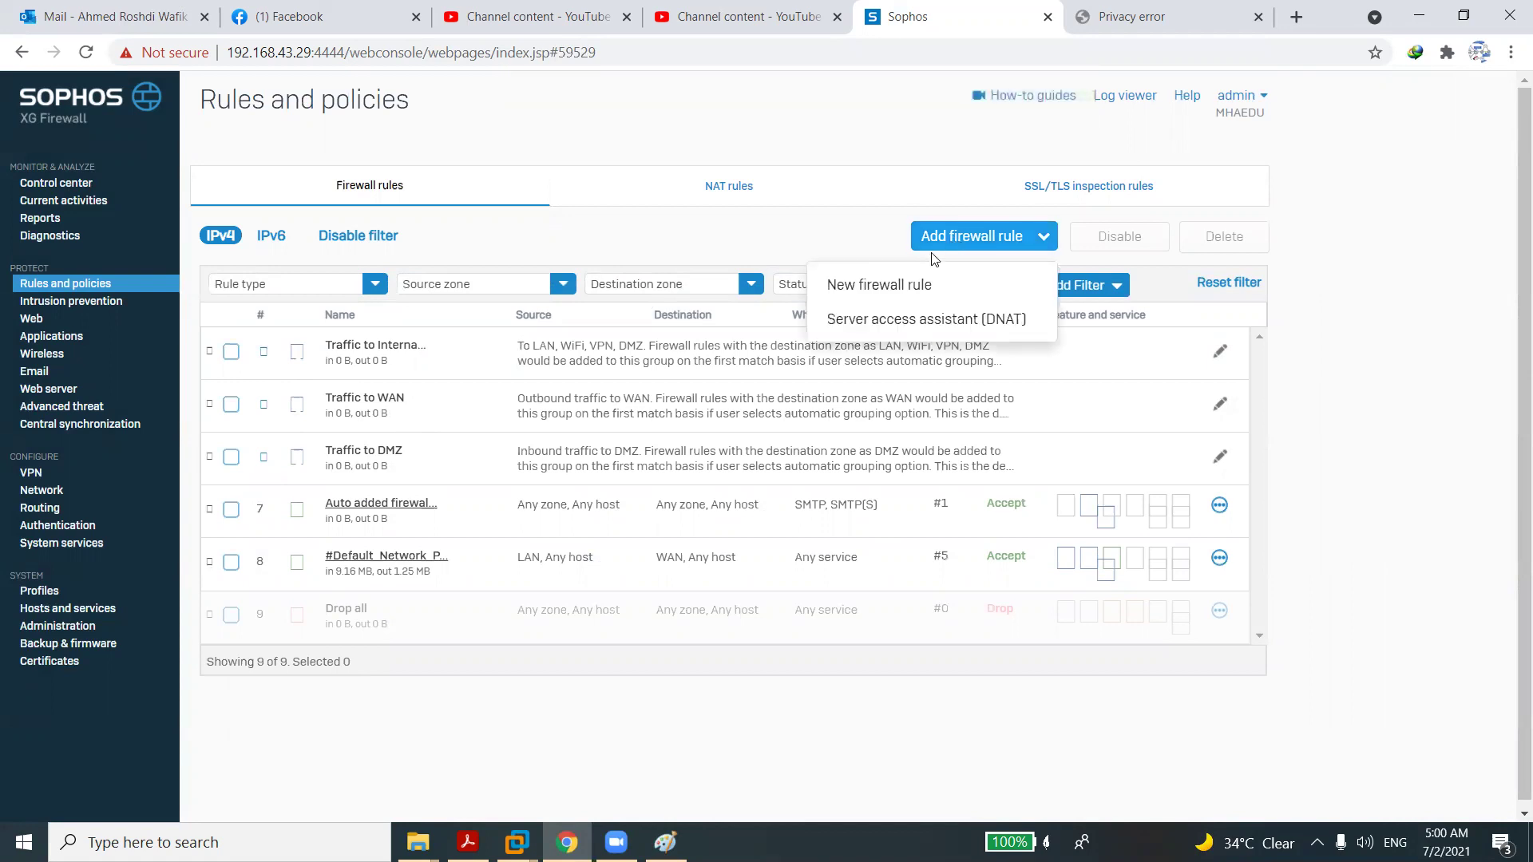
left_click(924, 285)
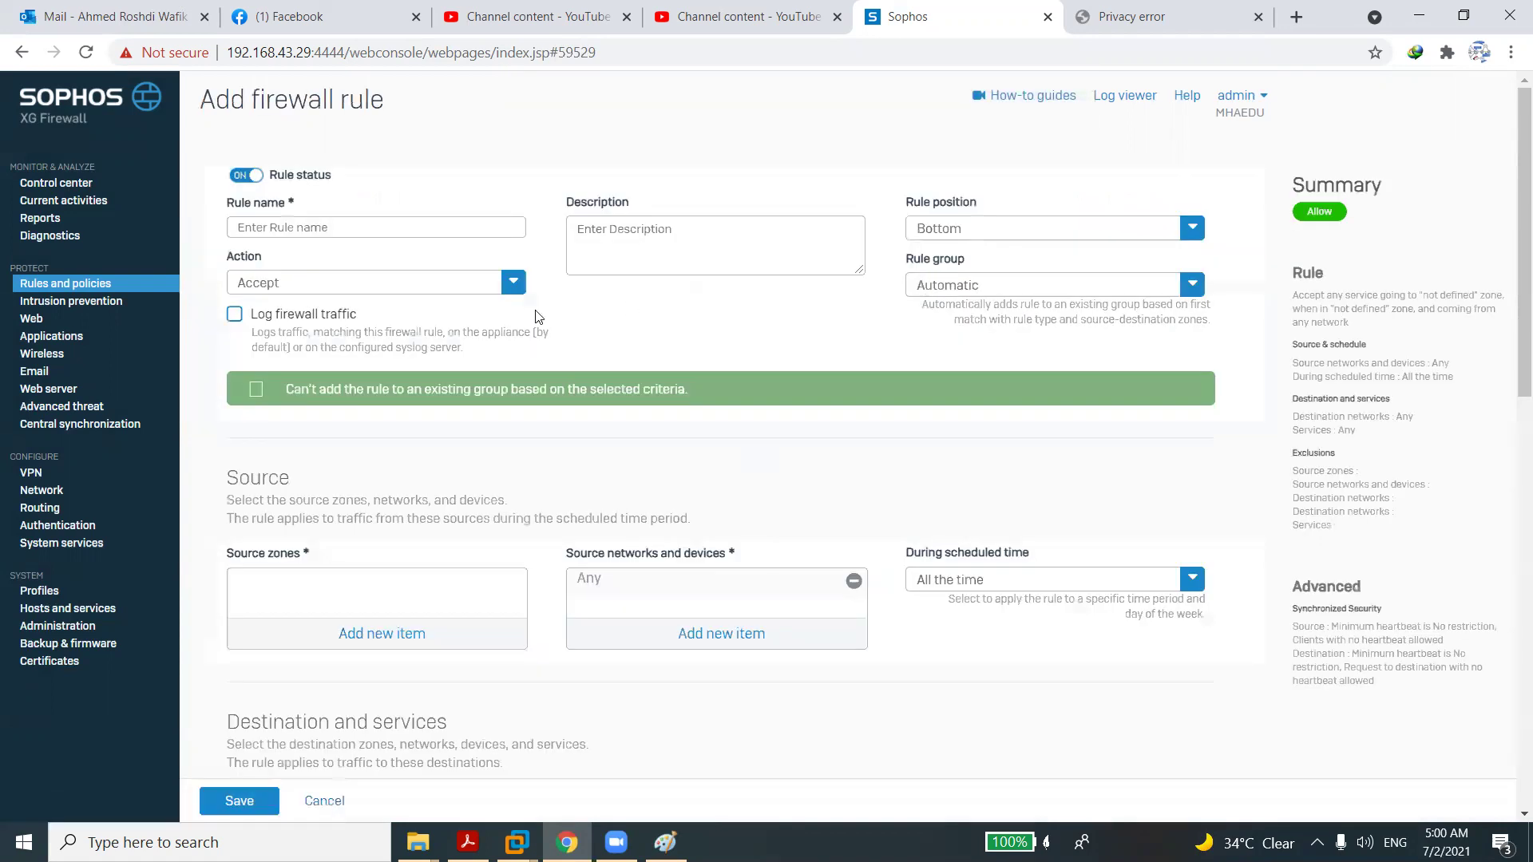
left_click(380, 230)
type("DMZ to")
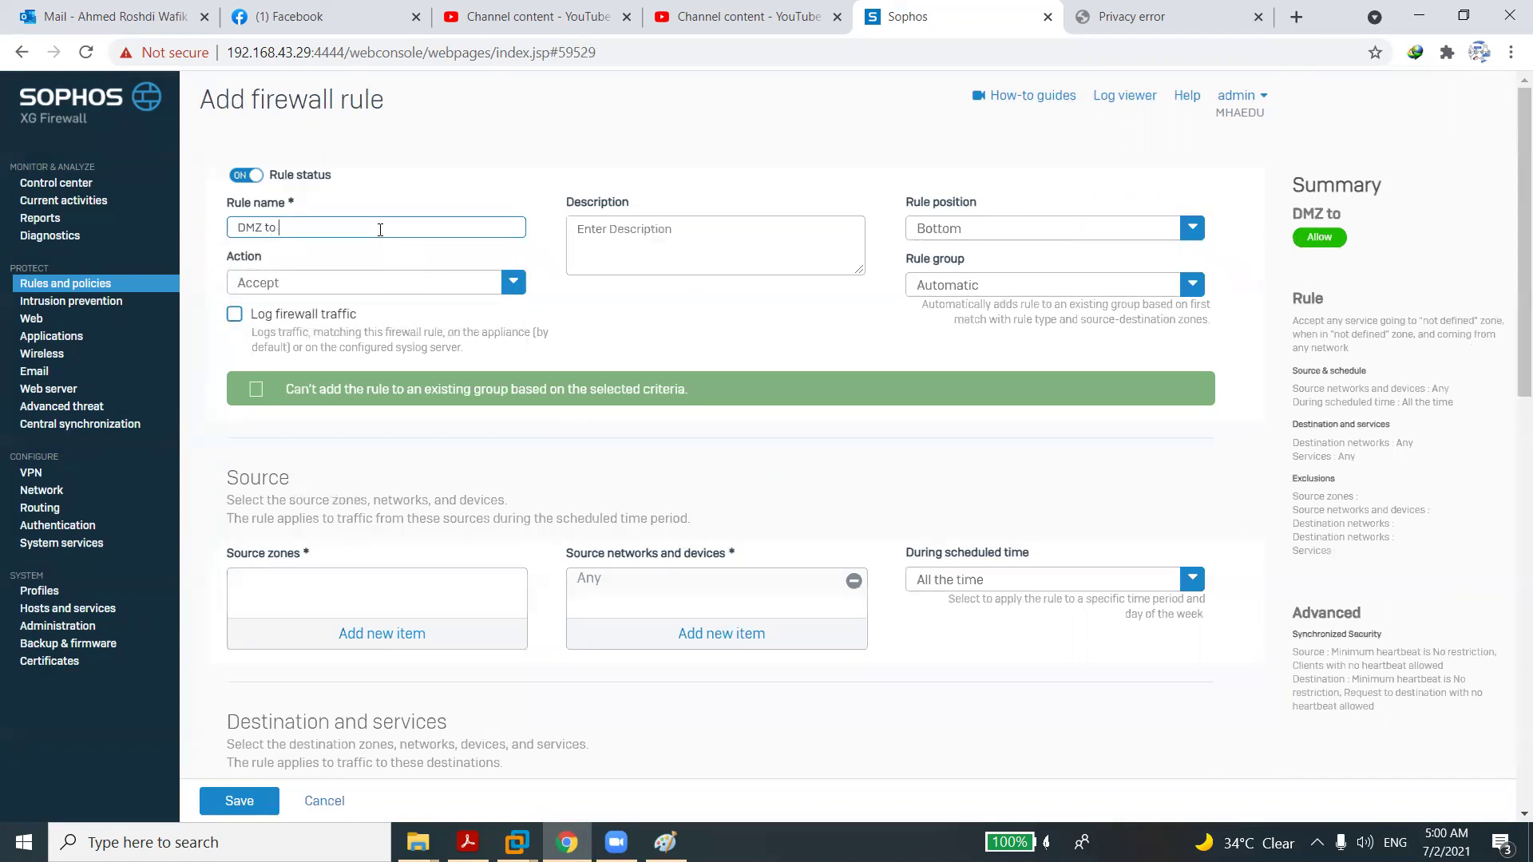
type(" LAN")
Set the source zone to DMZ and the destination zone to LAN.
left_click(382, 633)
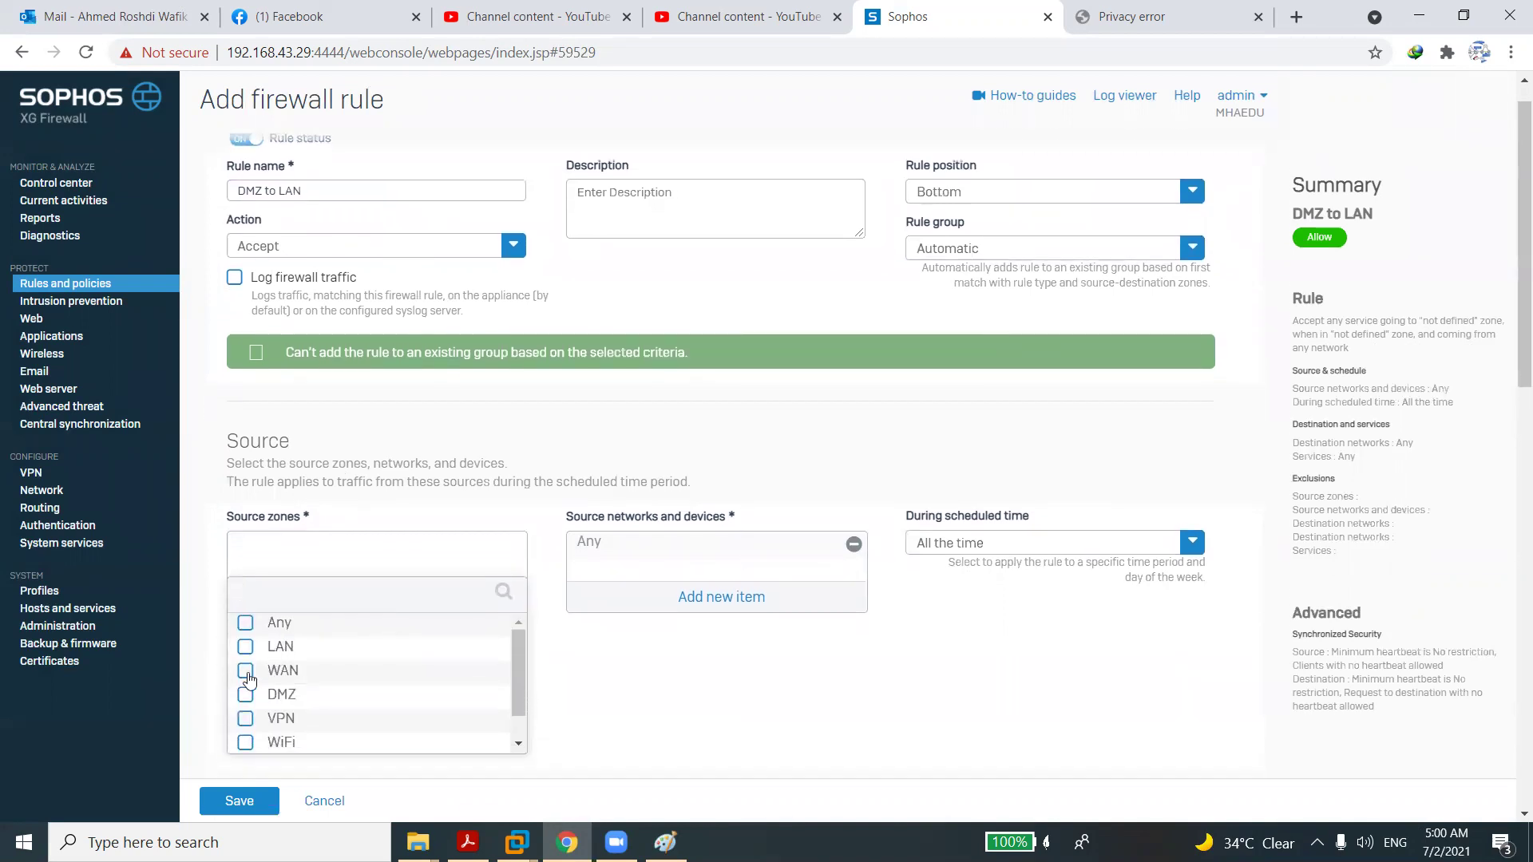
left_click(246, 695)
left_click(329, 765)
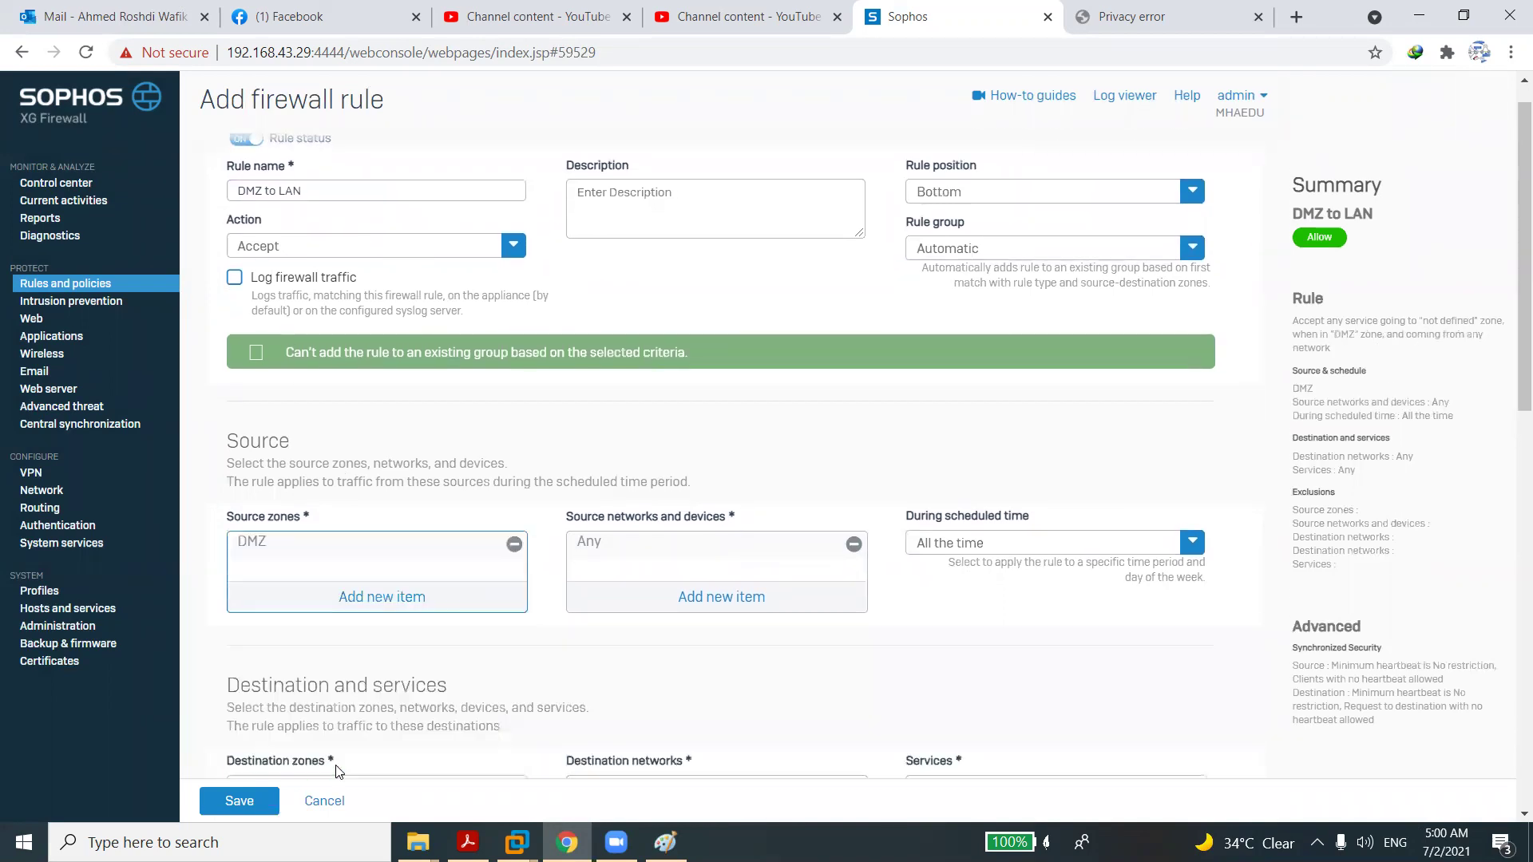
scroll(357, 752, "down", 2)
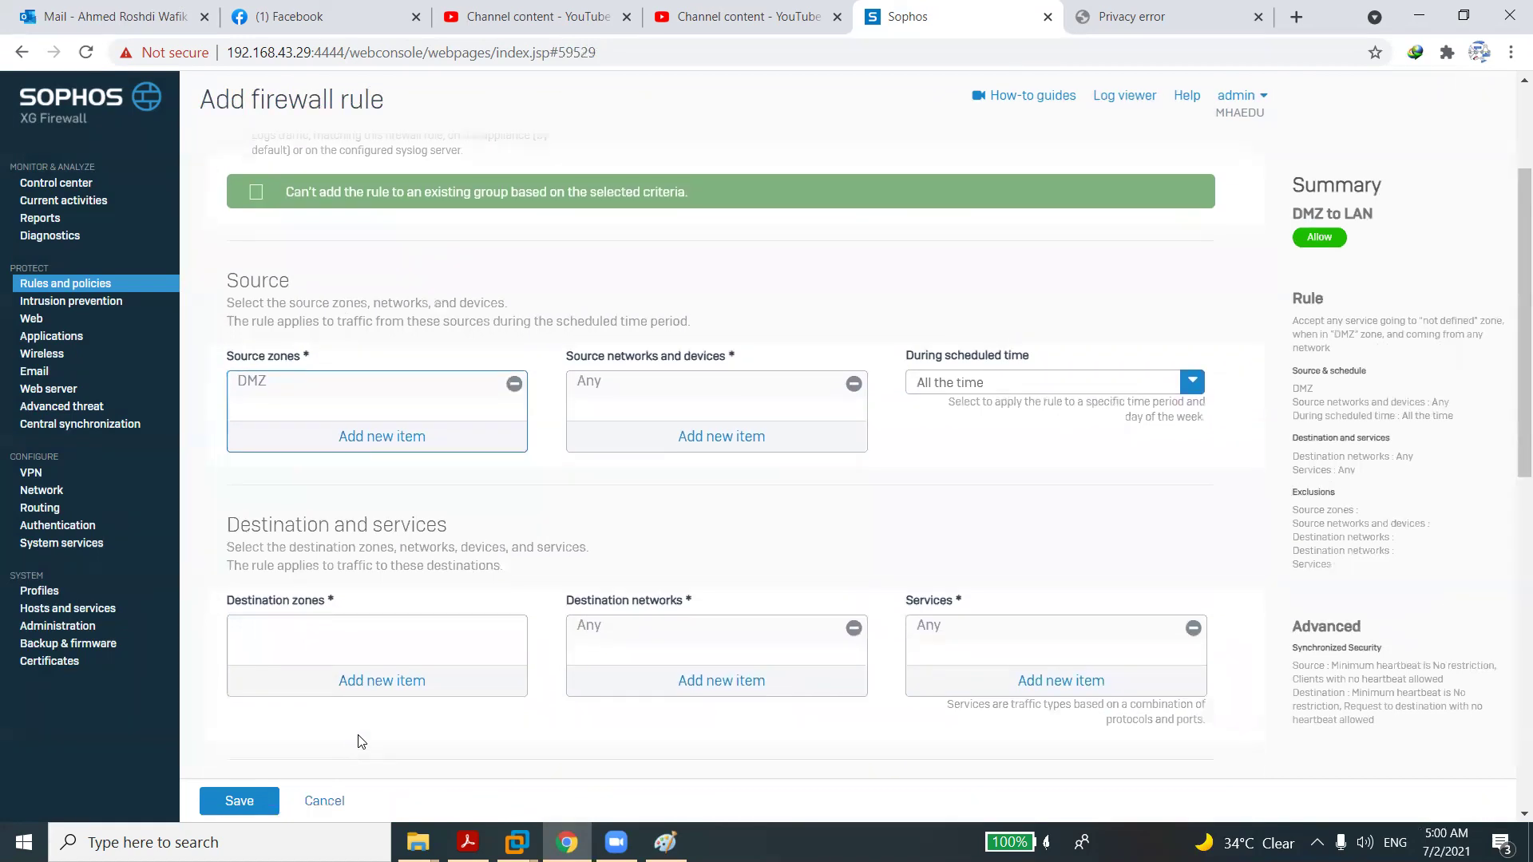
left_click(378, 700)
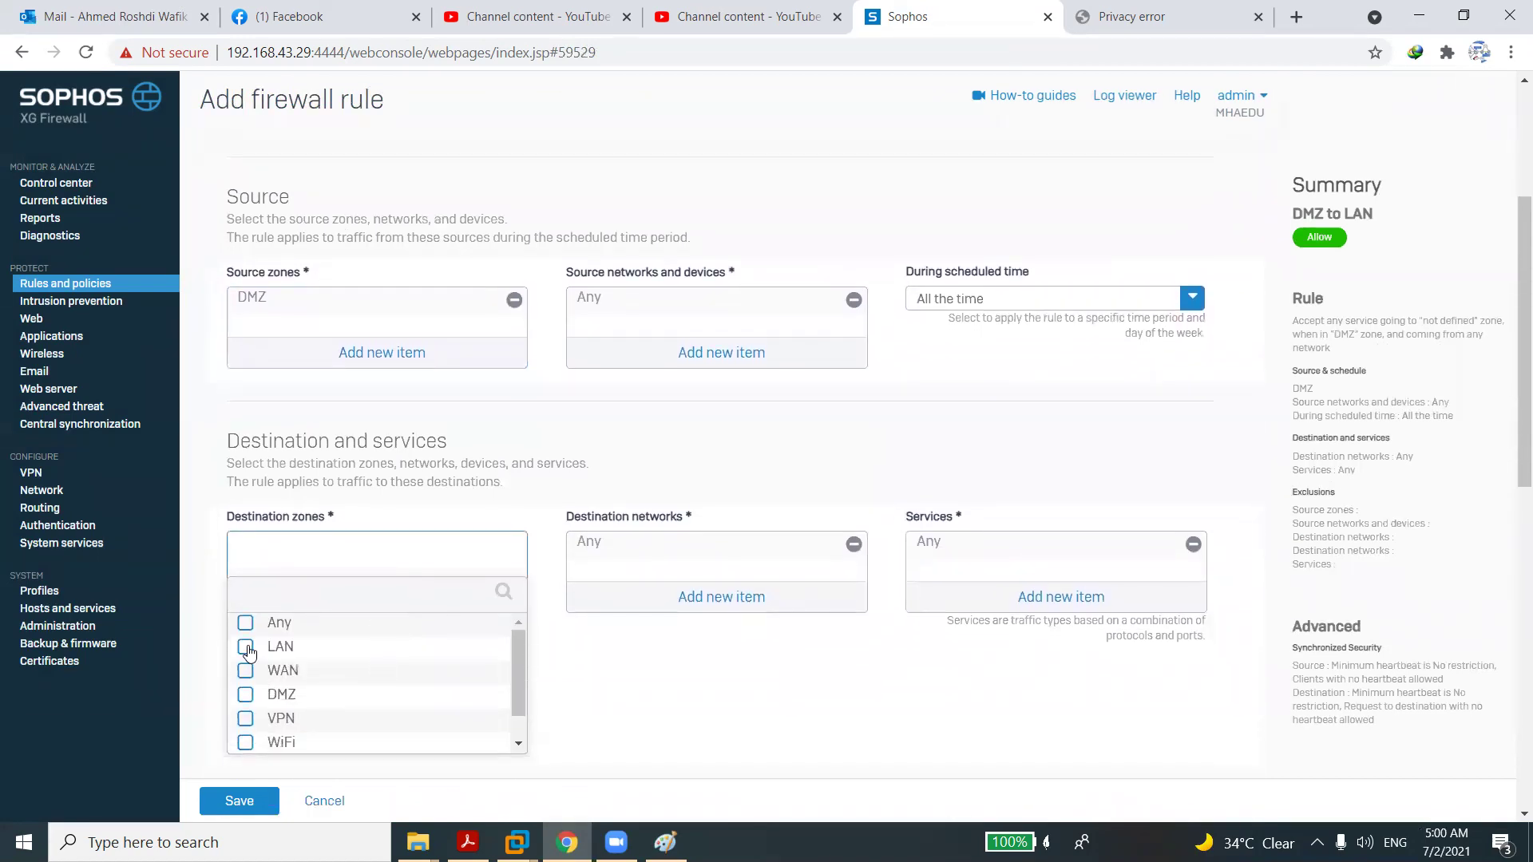
left_click(246, 646)
left_click(327, 766)
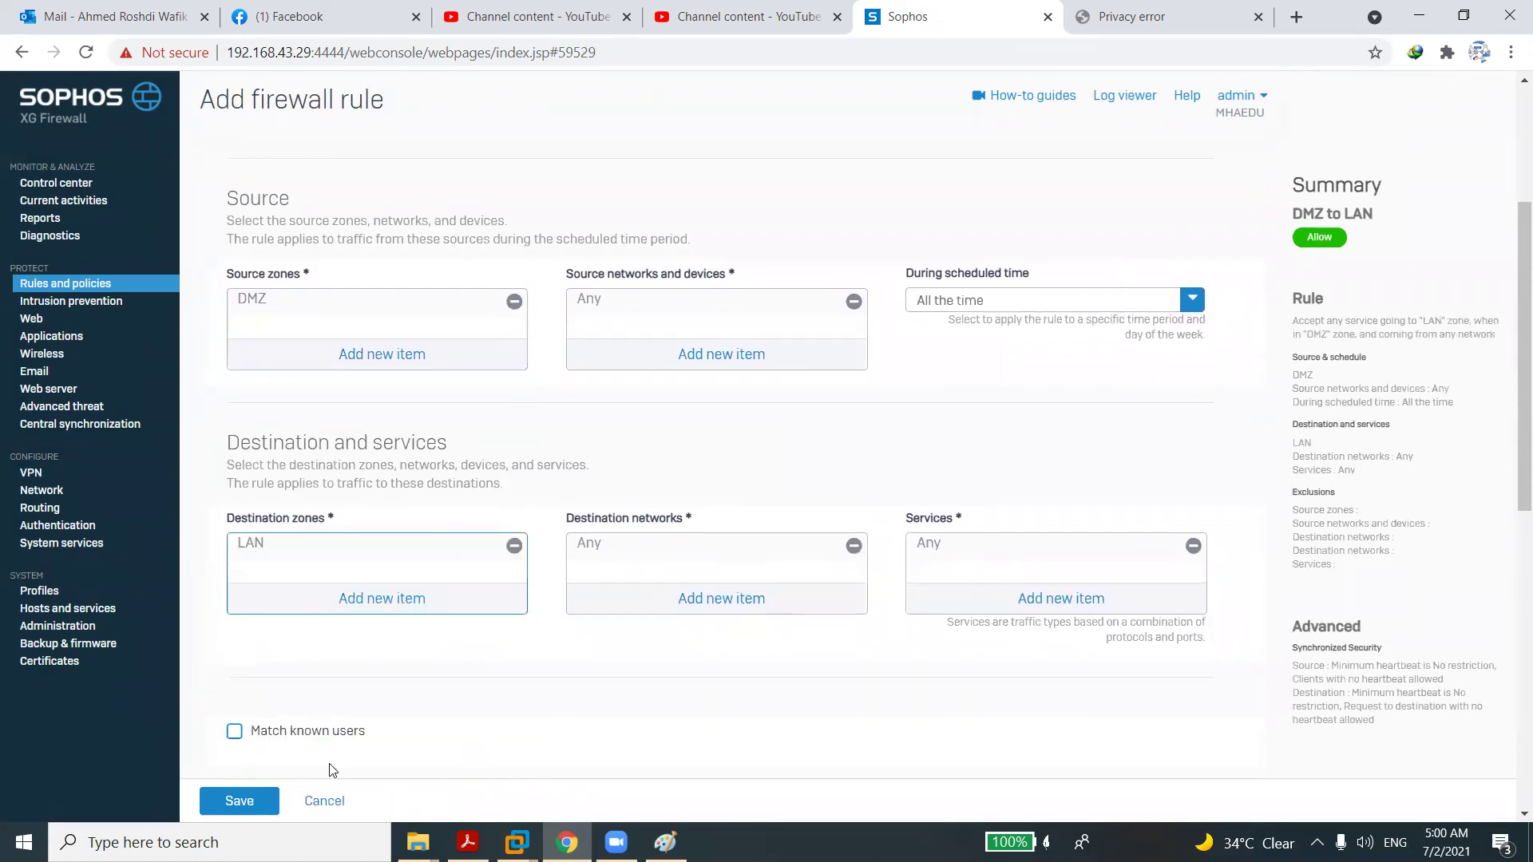
Choose DMZ TO LAN as the rule's IPS policy.
scroll(332, 770, "down", 10)
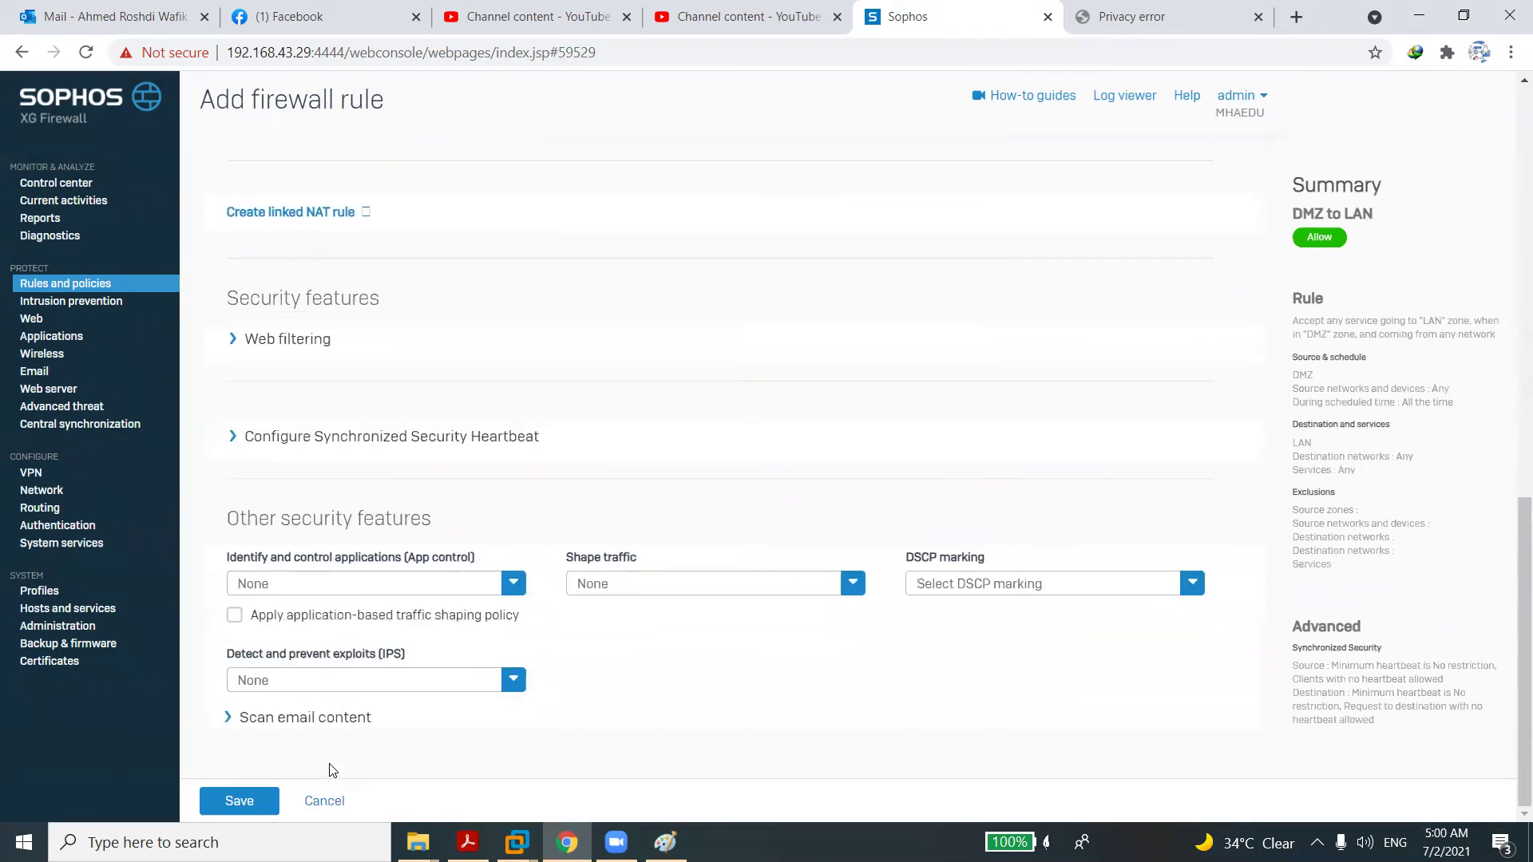
left_click(429, 679)
scroll(520, 774, "down", 3)
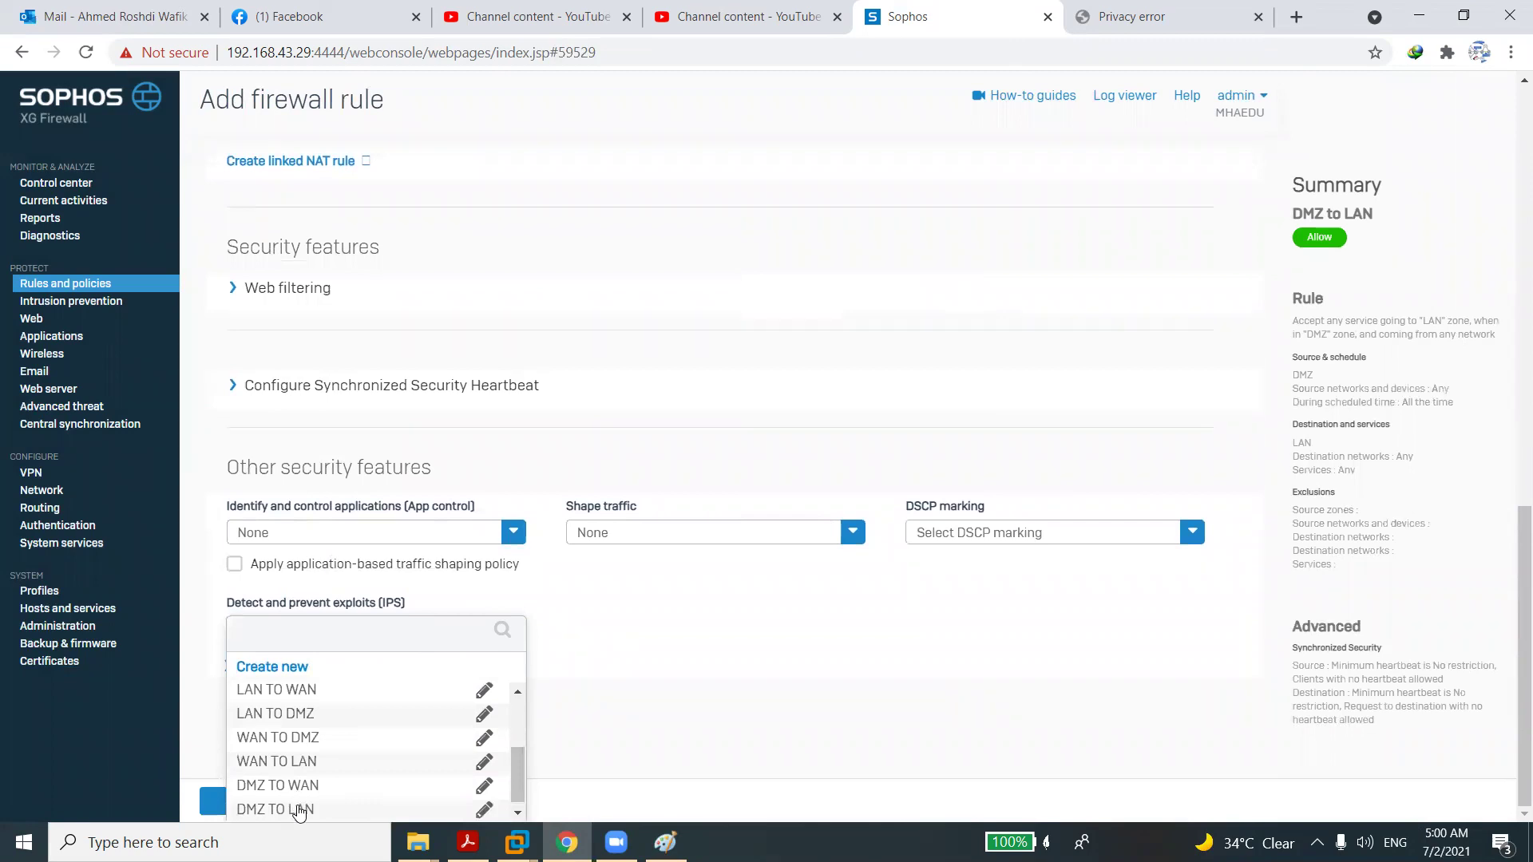
left_click(299, 809)
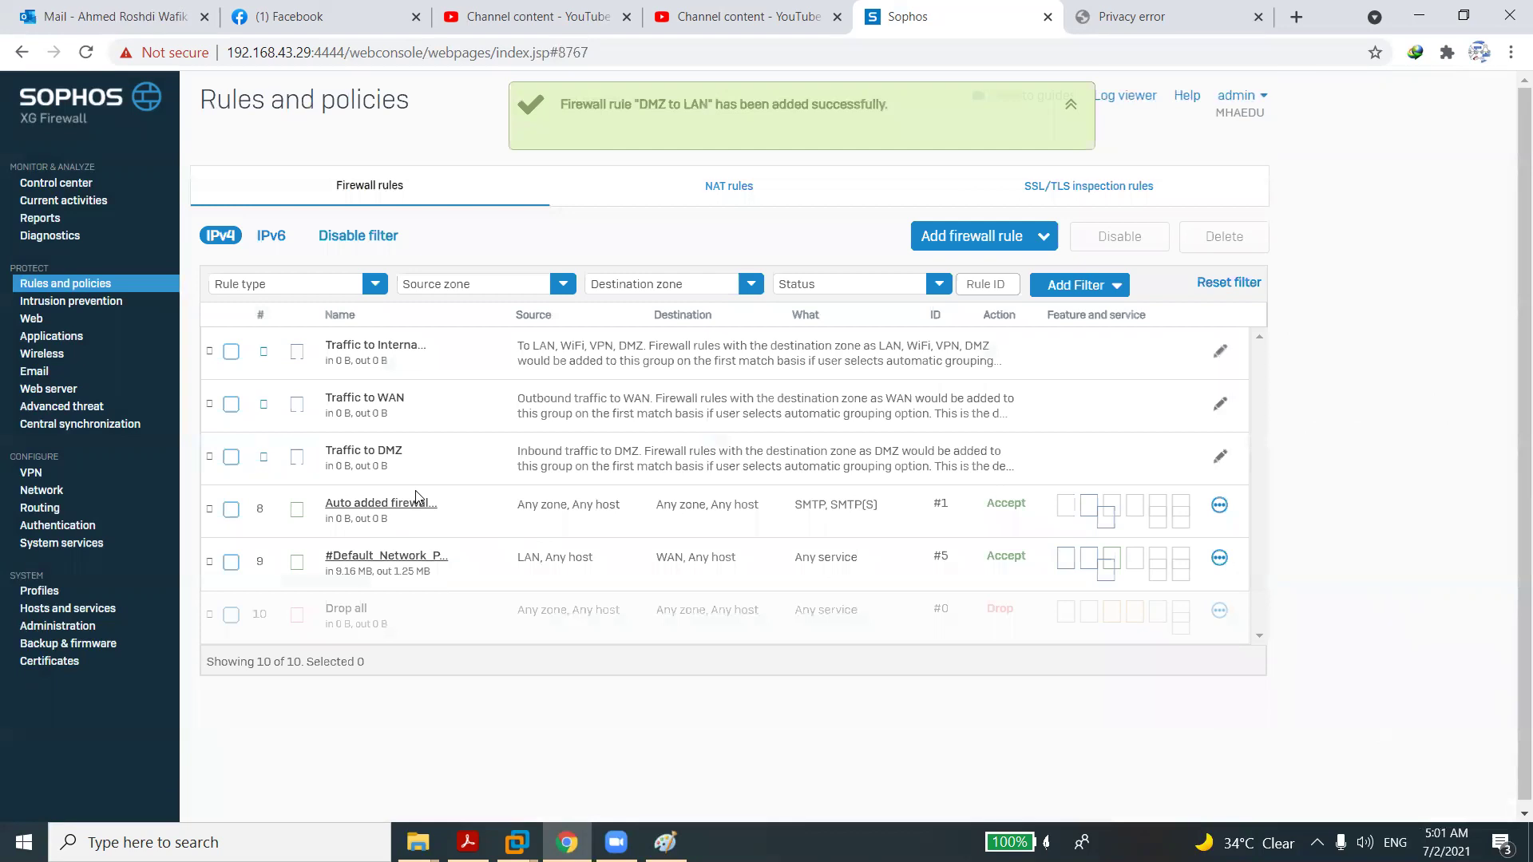
left_click(382, 461)
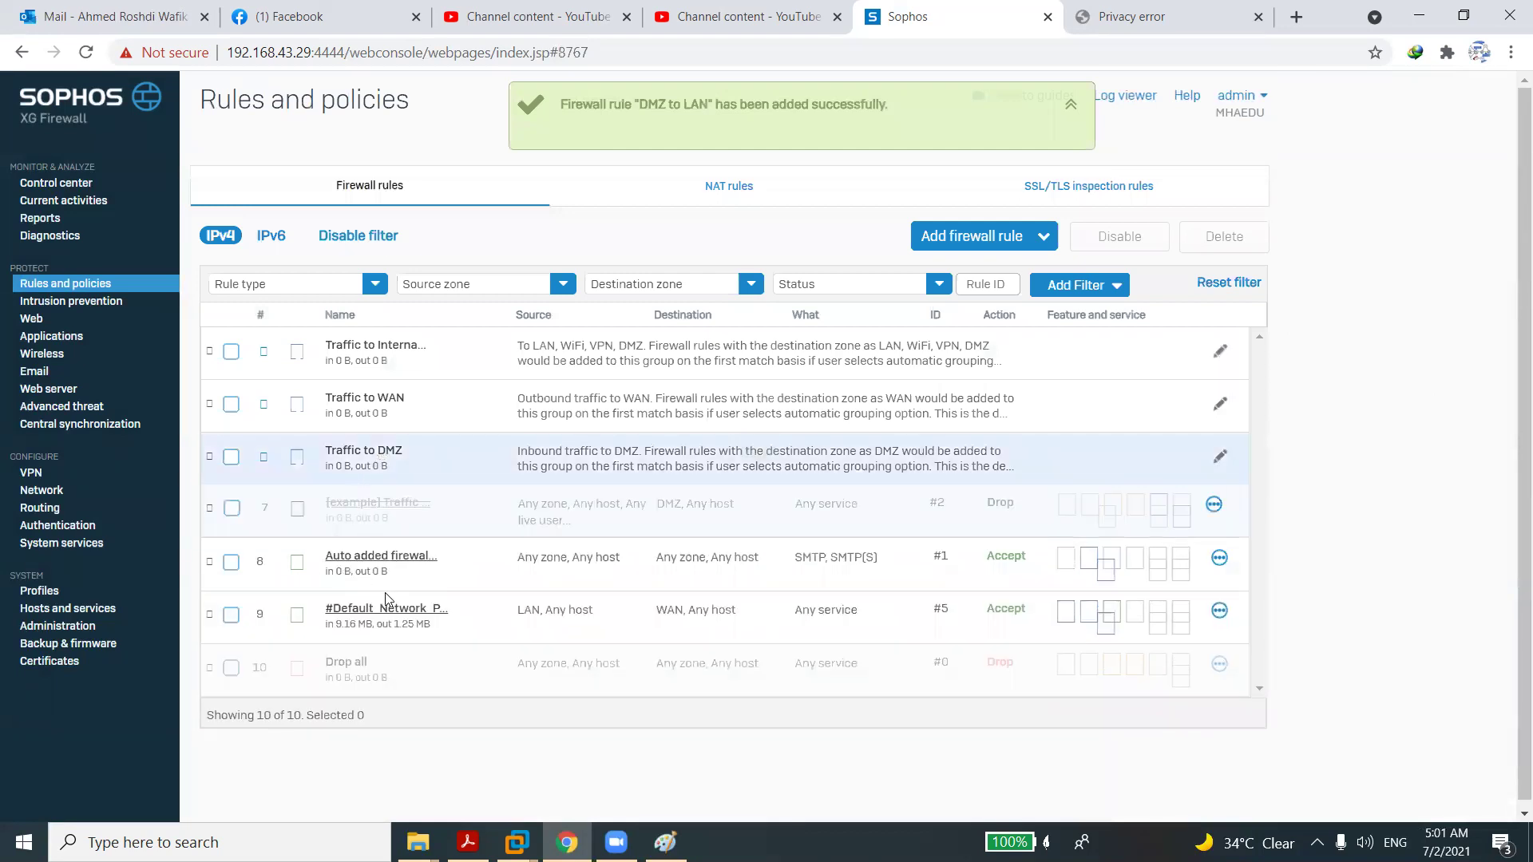
left_click(388, 355)
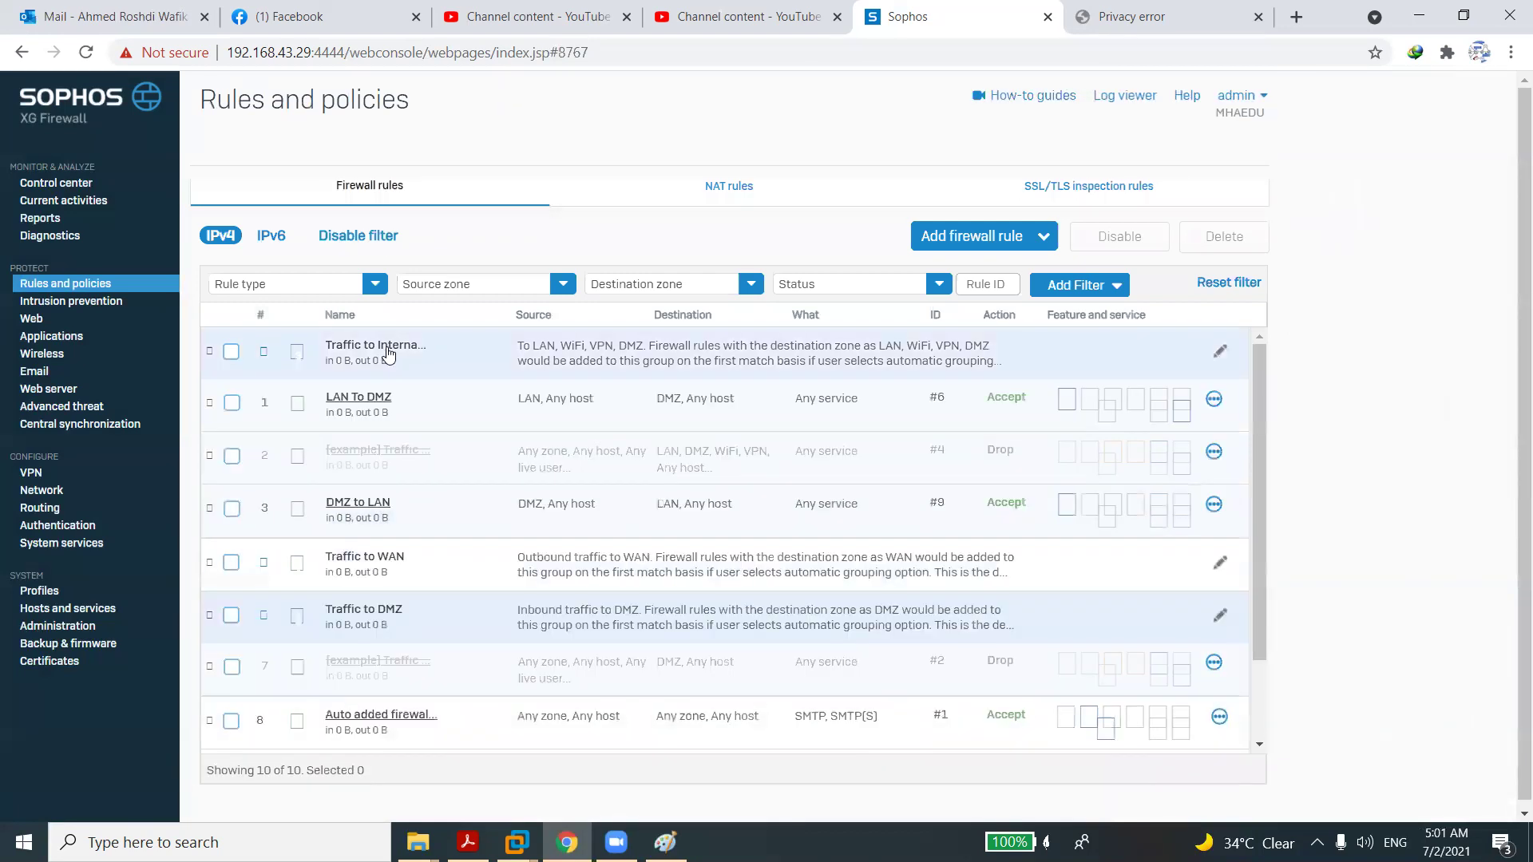
left_click(359, 399)
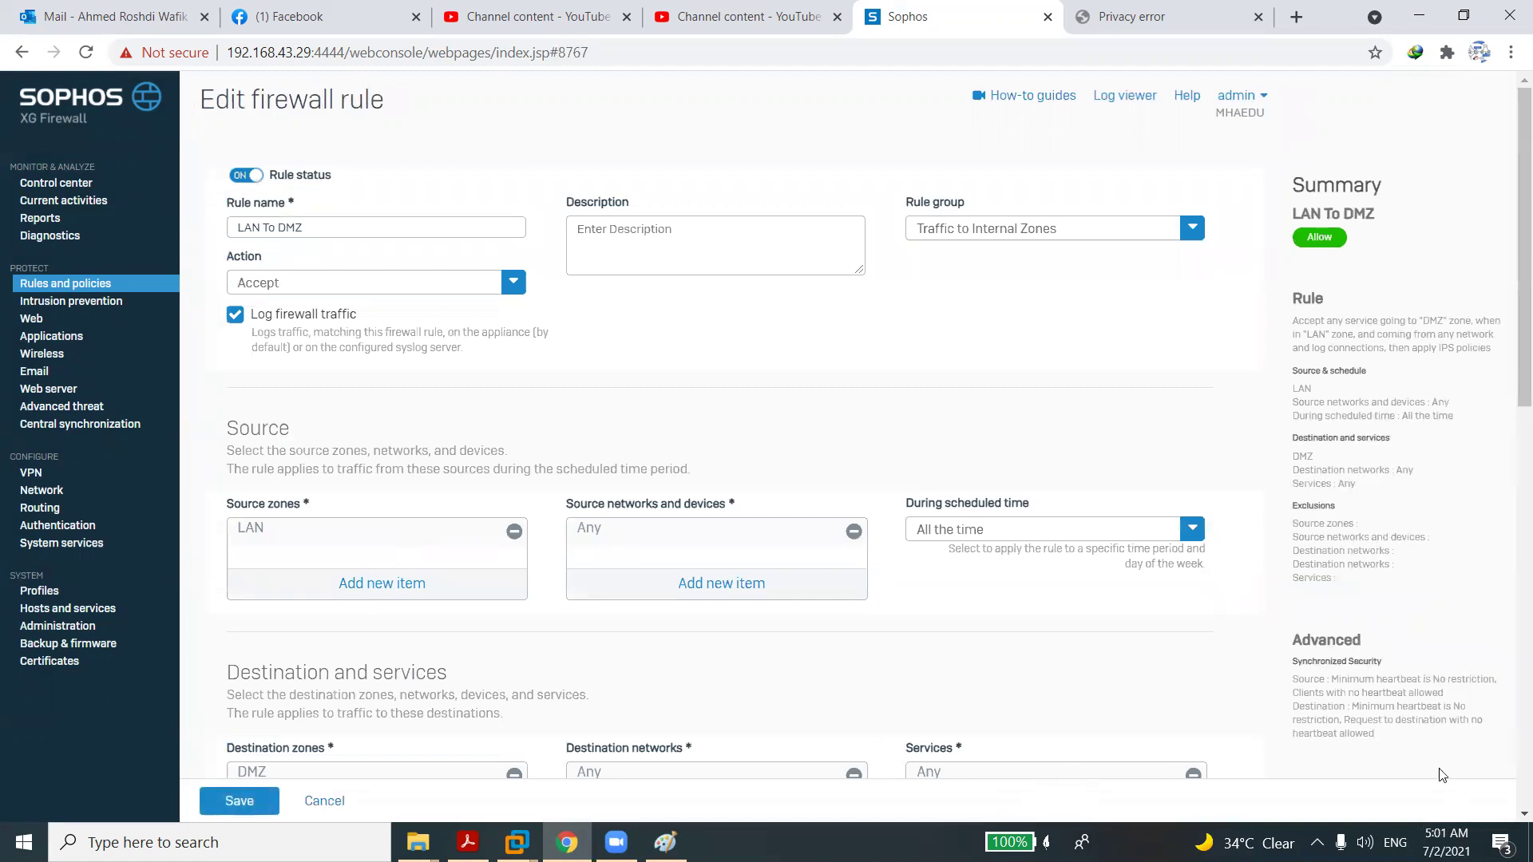
scroll(1508, 806, "down", 4)
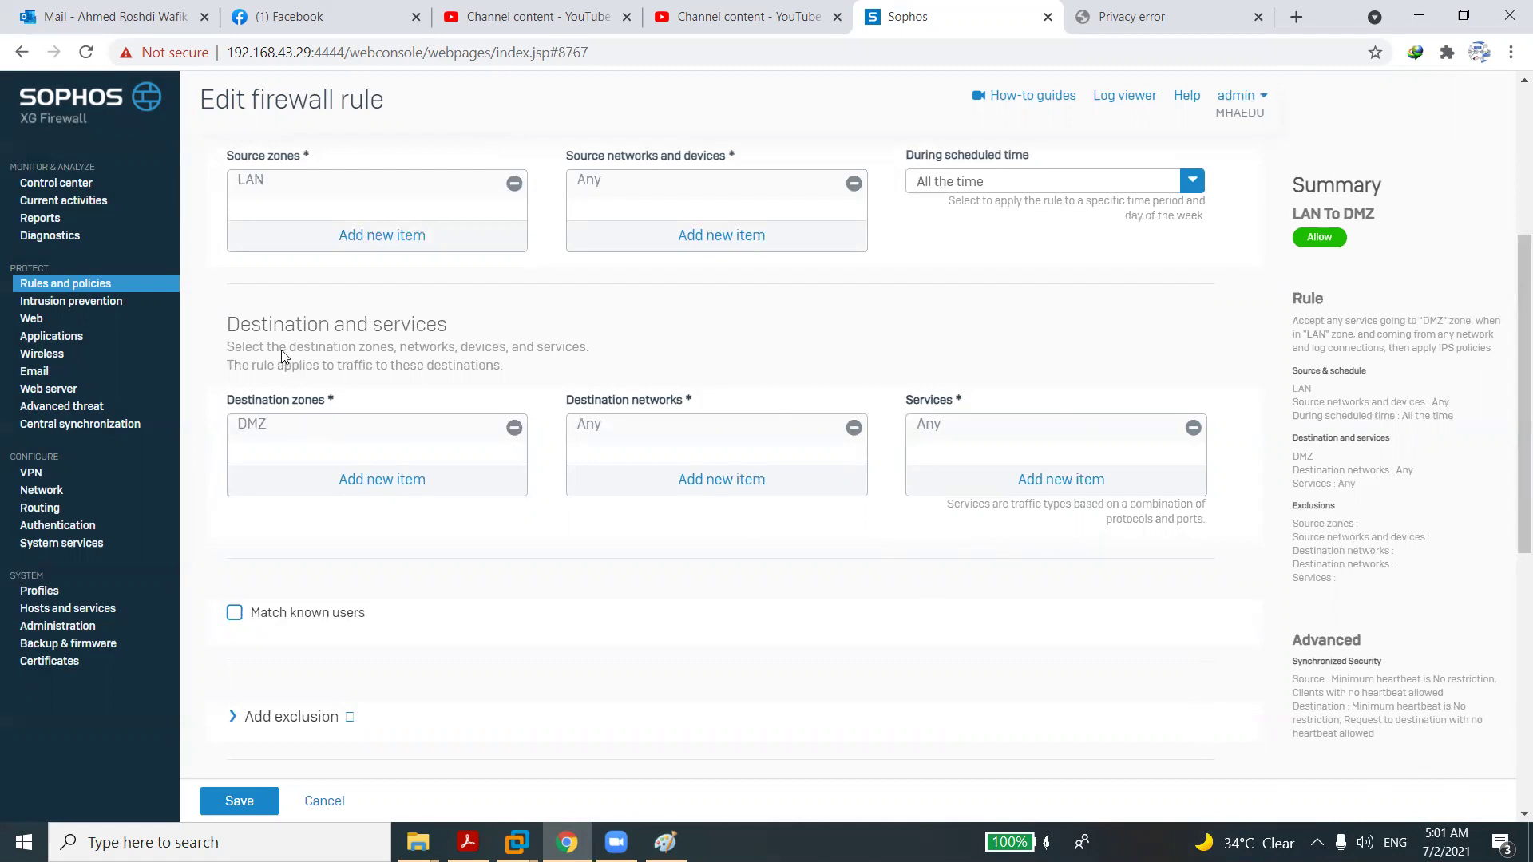
left_click(100, 285)
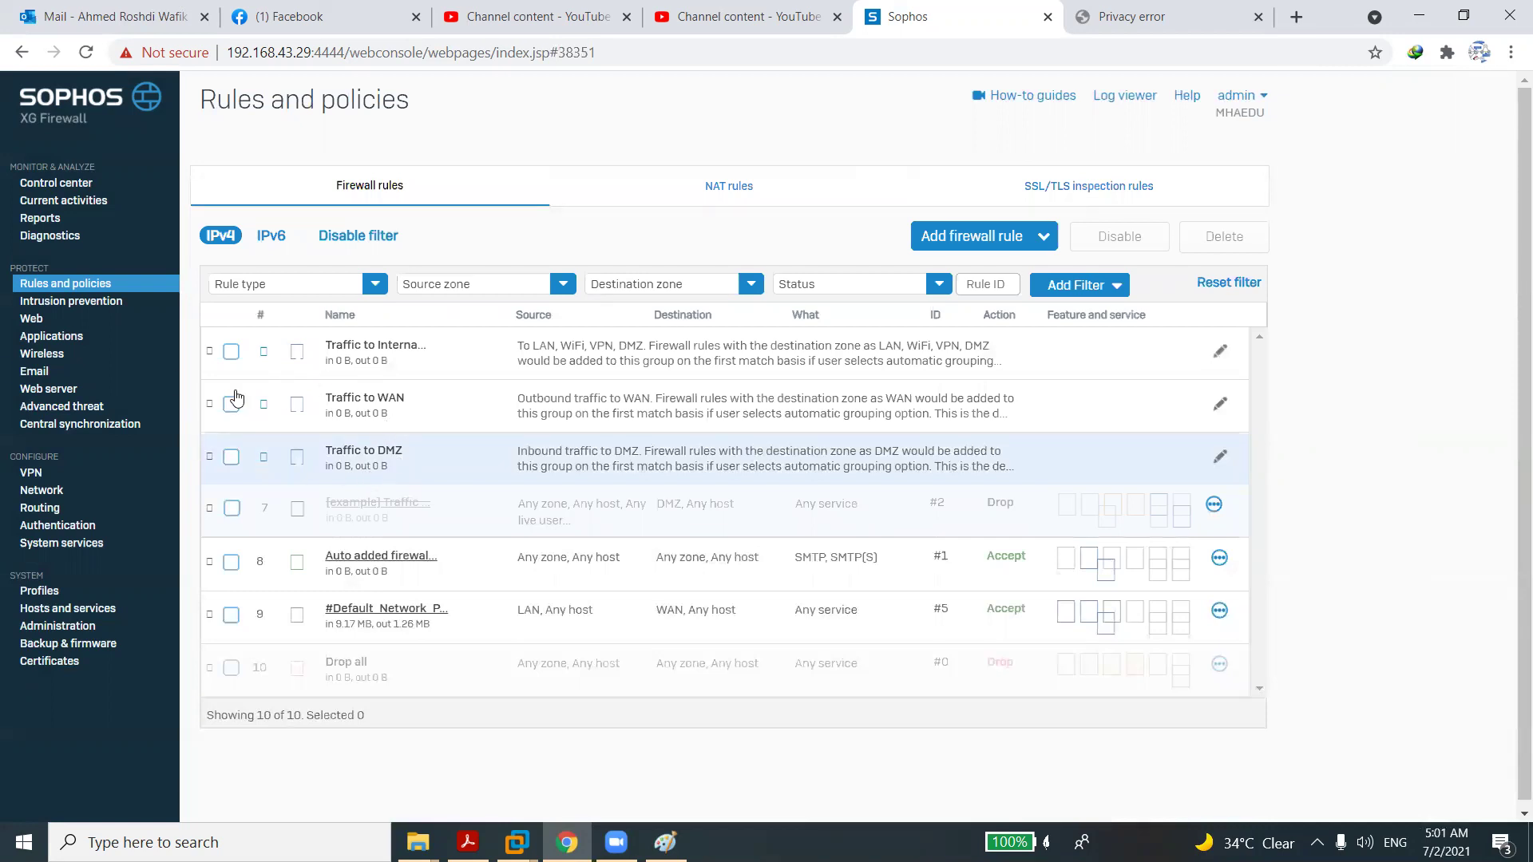
Open Diagnostics and look through the Packet capture and Connection list tabs.
left_click(50, 237)
left_click(811, 186)
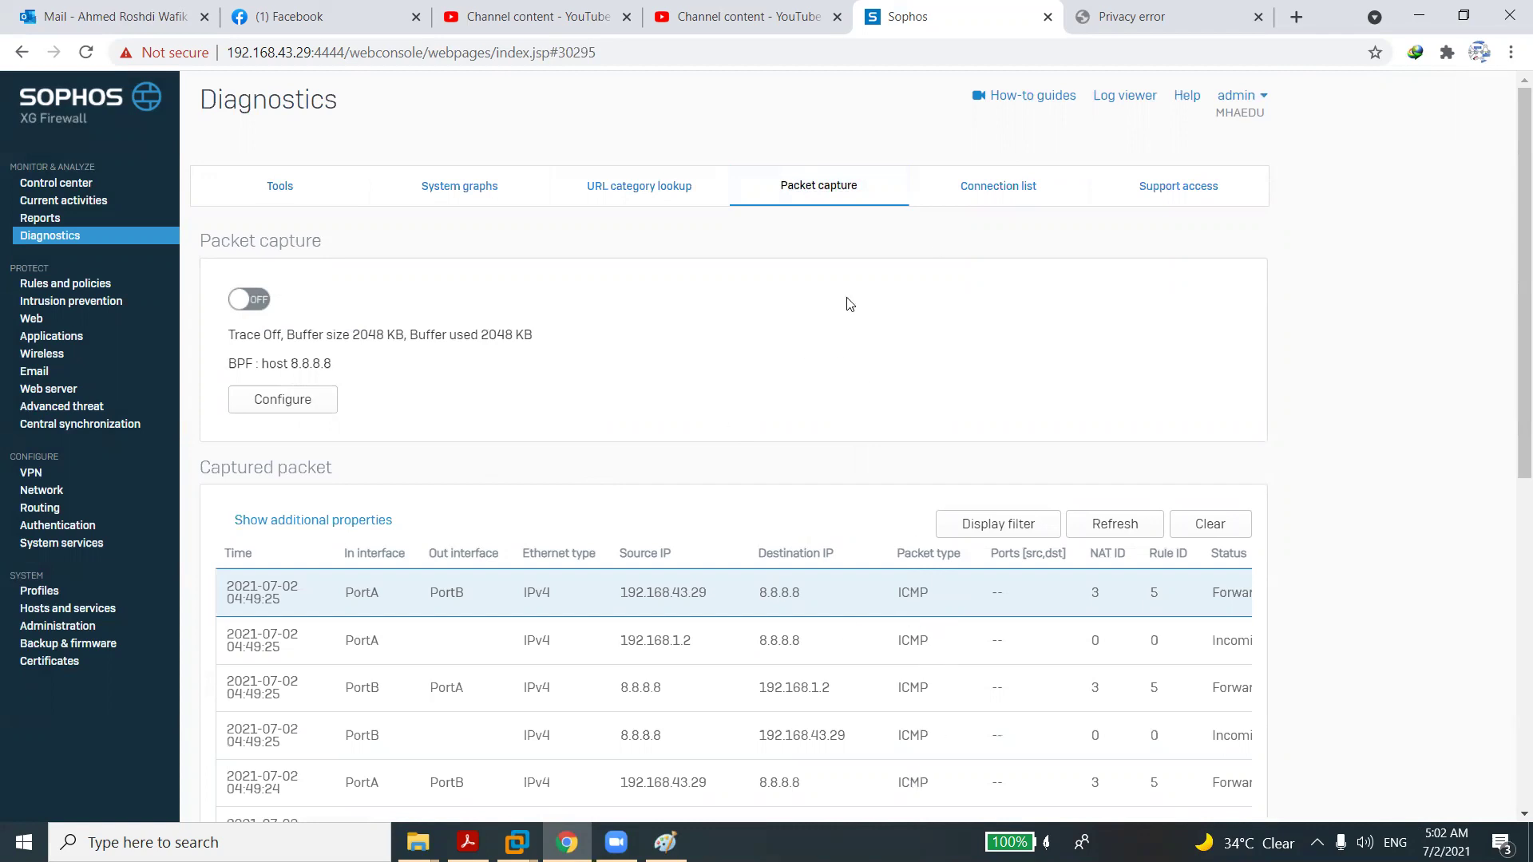
left_click(998, 186)
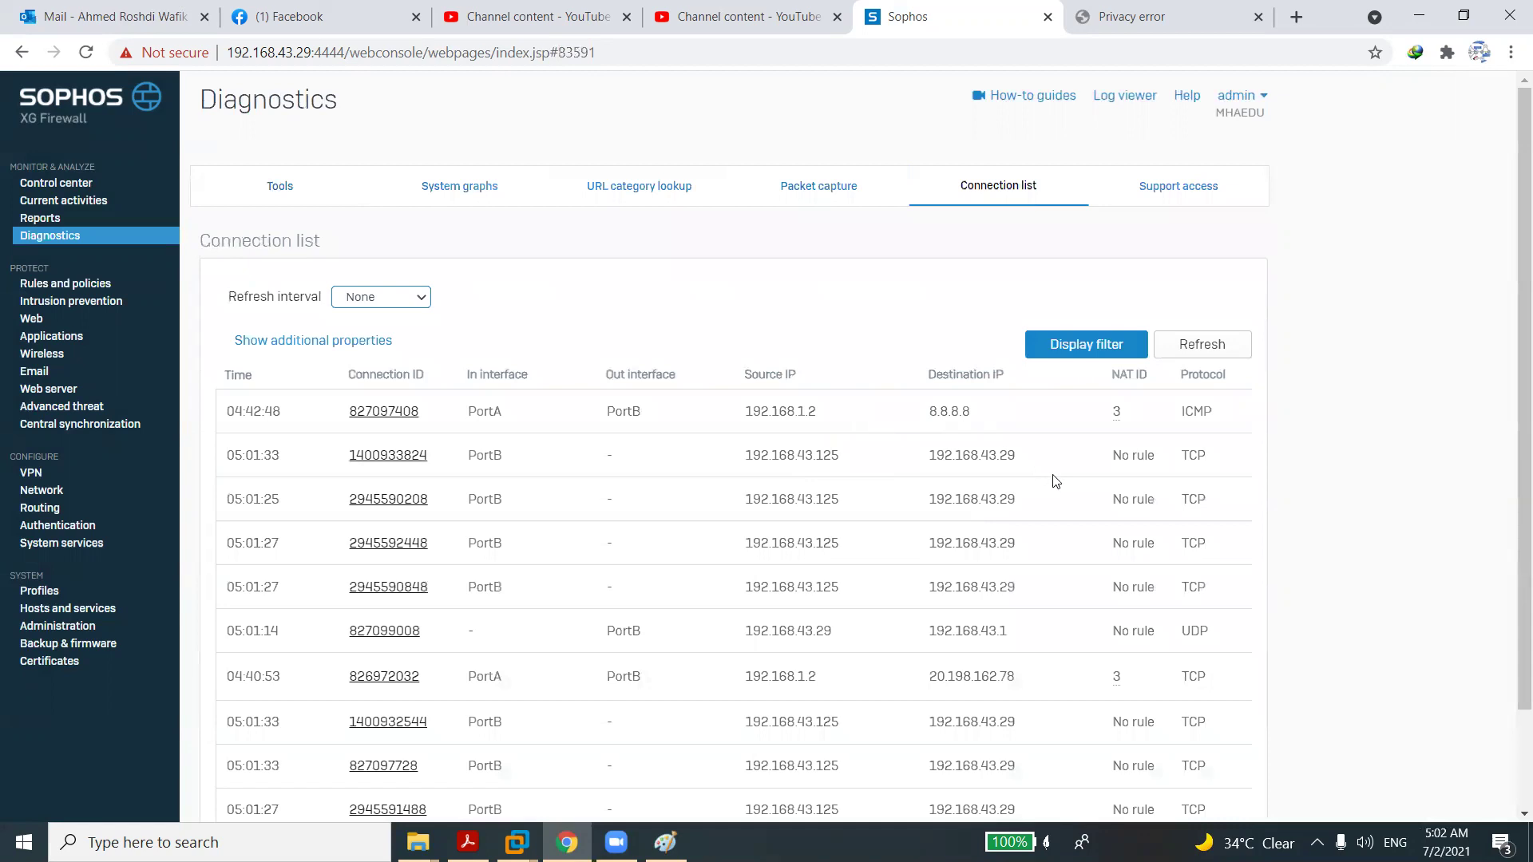
Browse the connection list's additional column properties and close them unchanged.
left_click(368, 350)
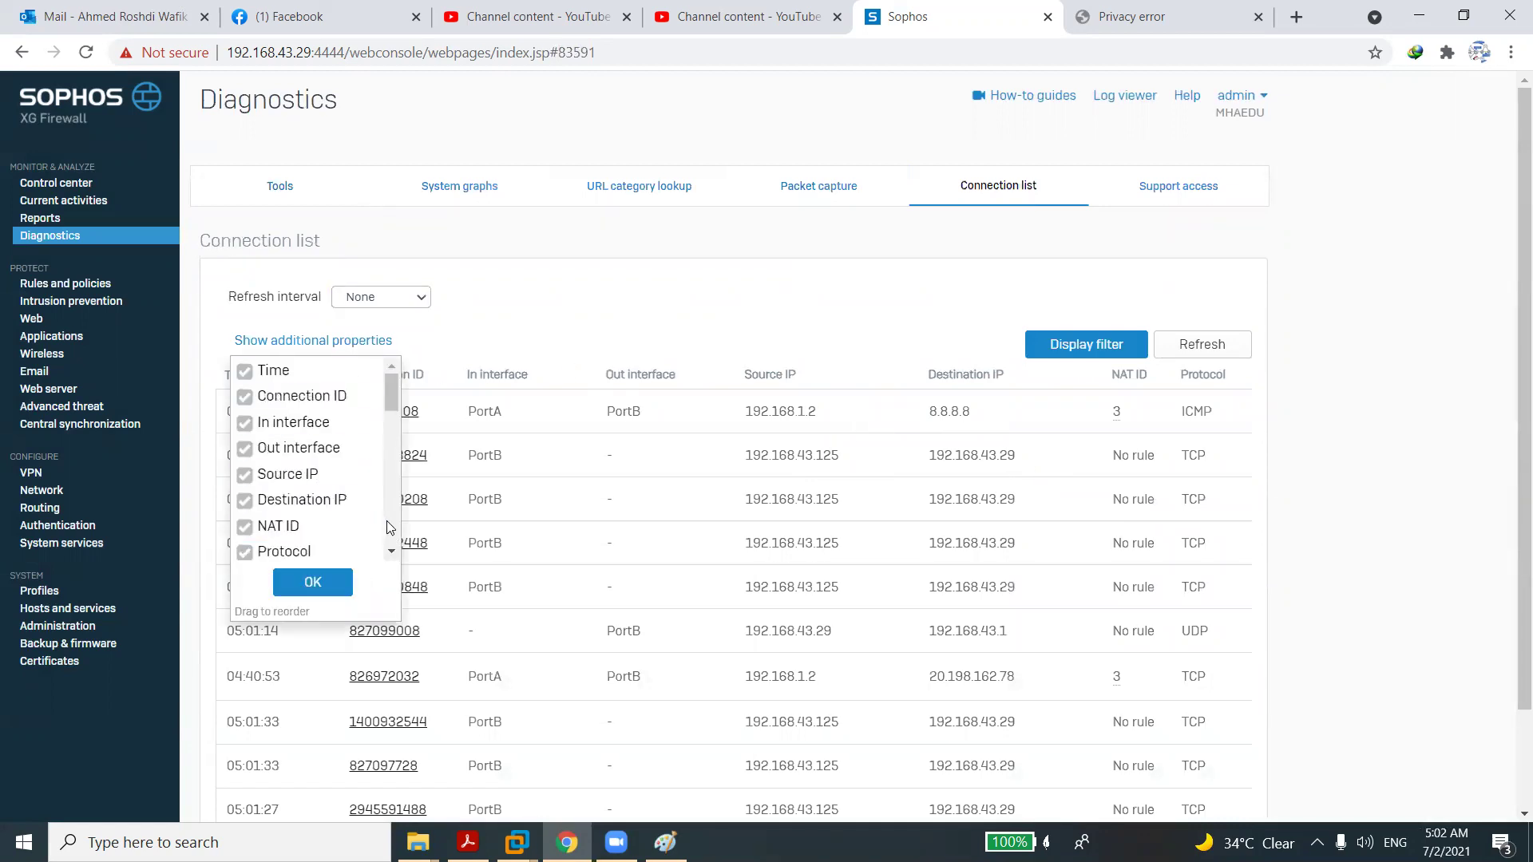
scroll(389, 527, "down", 2)
scroll(390, 527, "down", 2)
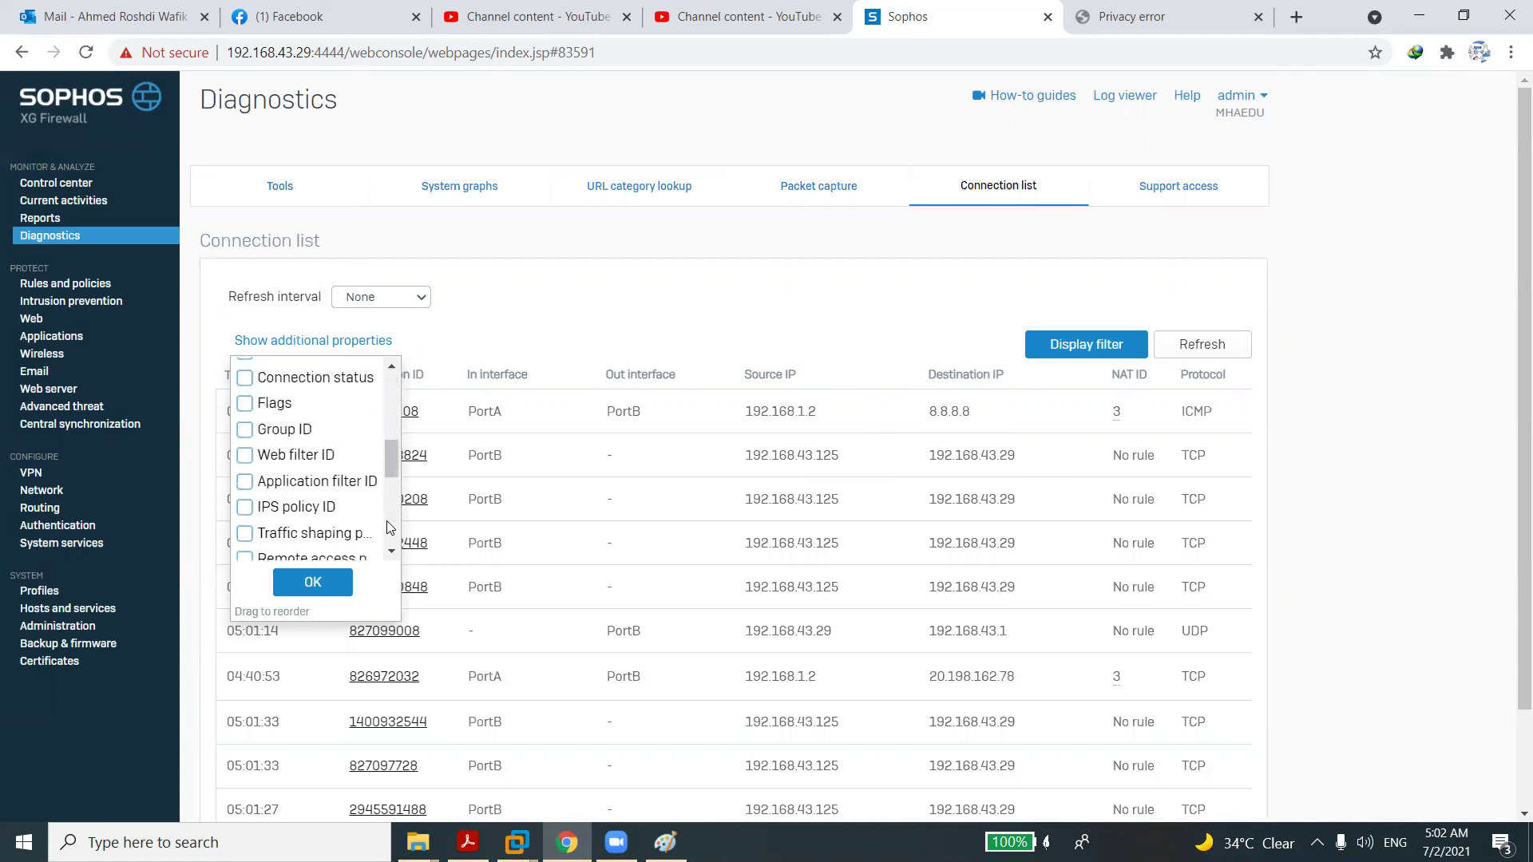
scroll(389, 527, "down", 2)
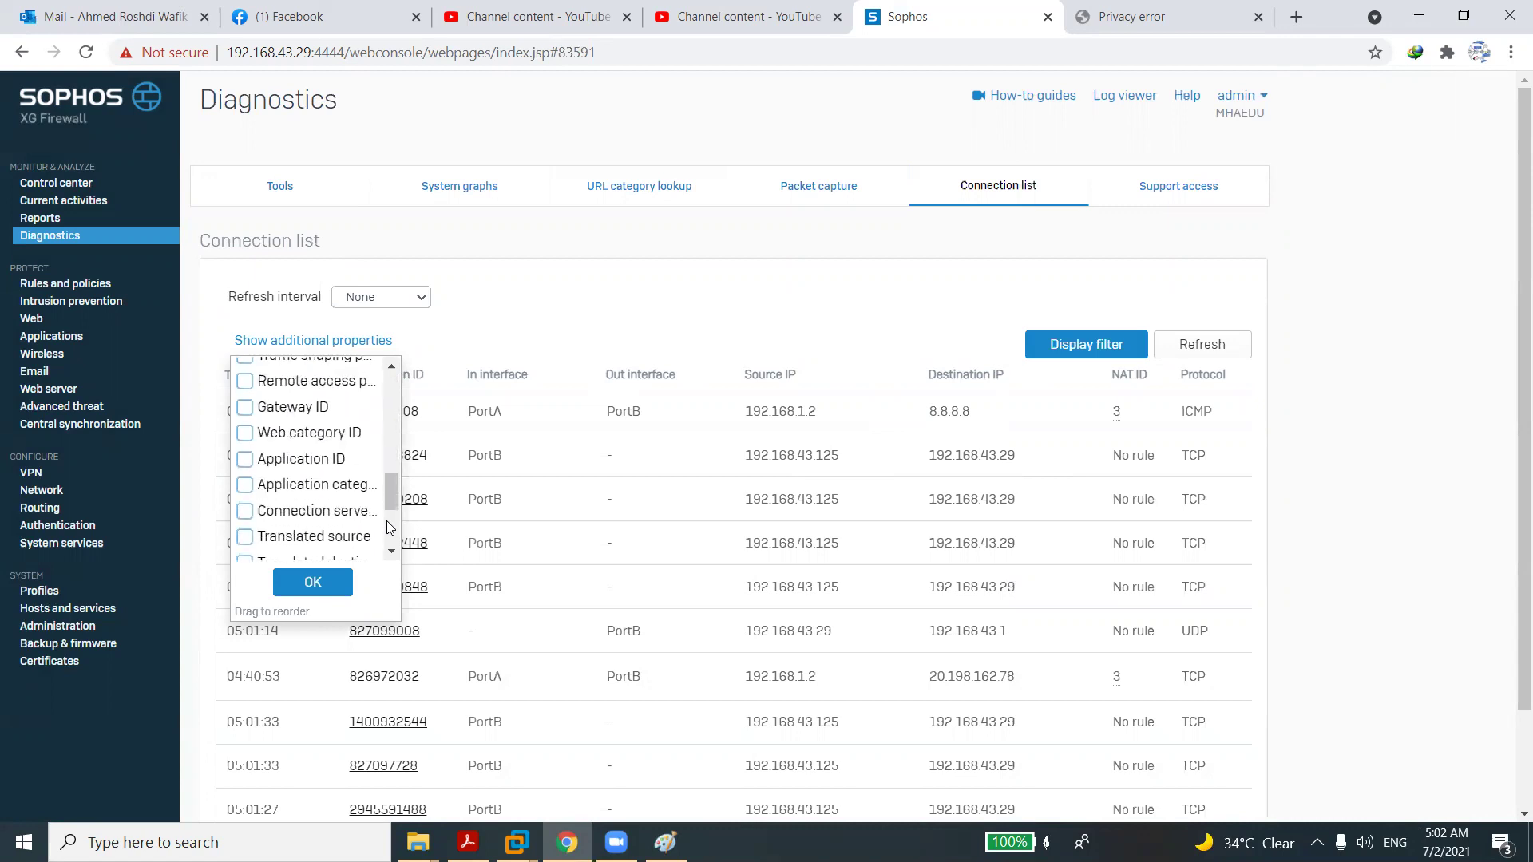
scroll(390, 530, "down", 2)
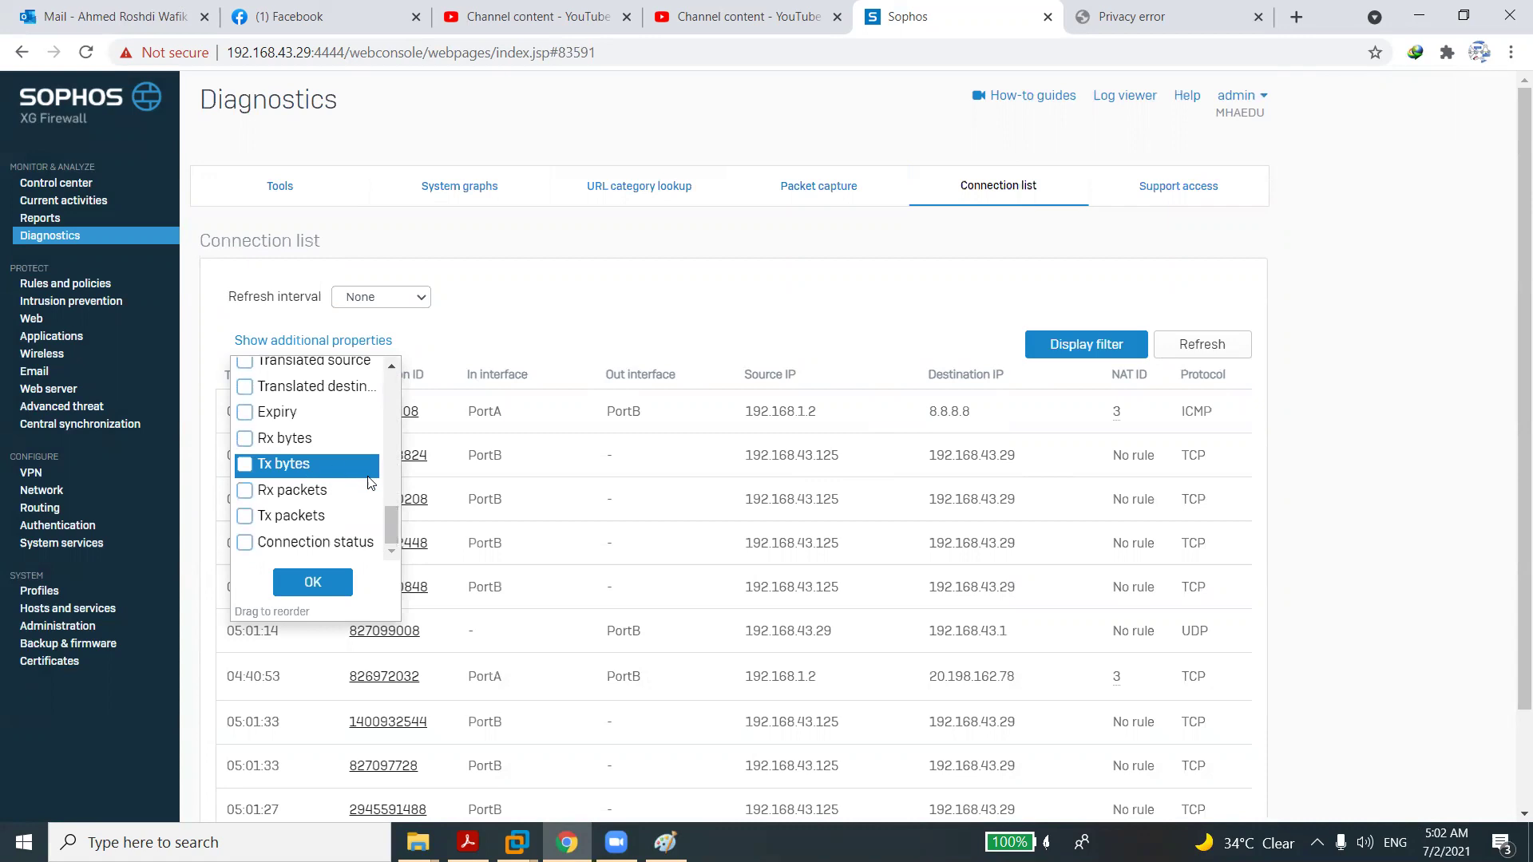
left_click_drag(393, 533, 387, 452)
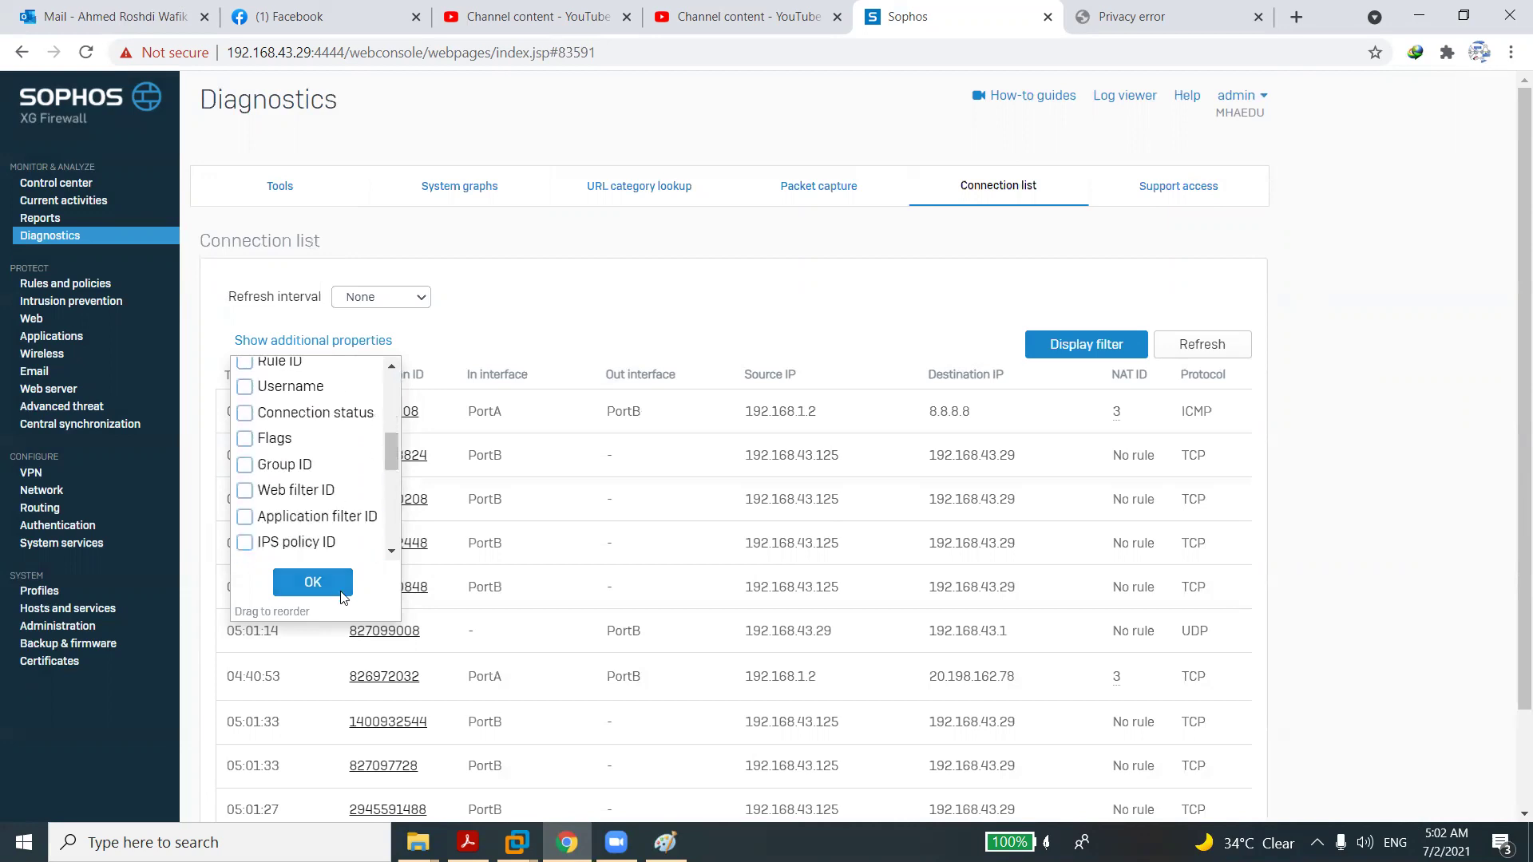
left_click(603, 286)
Return to Packet capture and review its additional column properties.
left_click(805, 191)
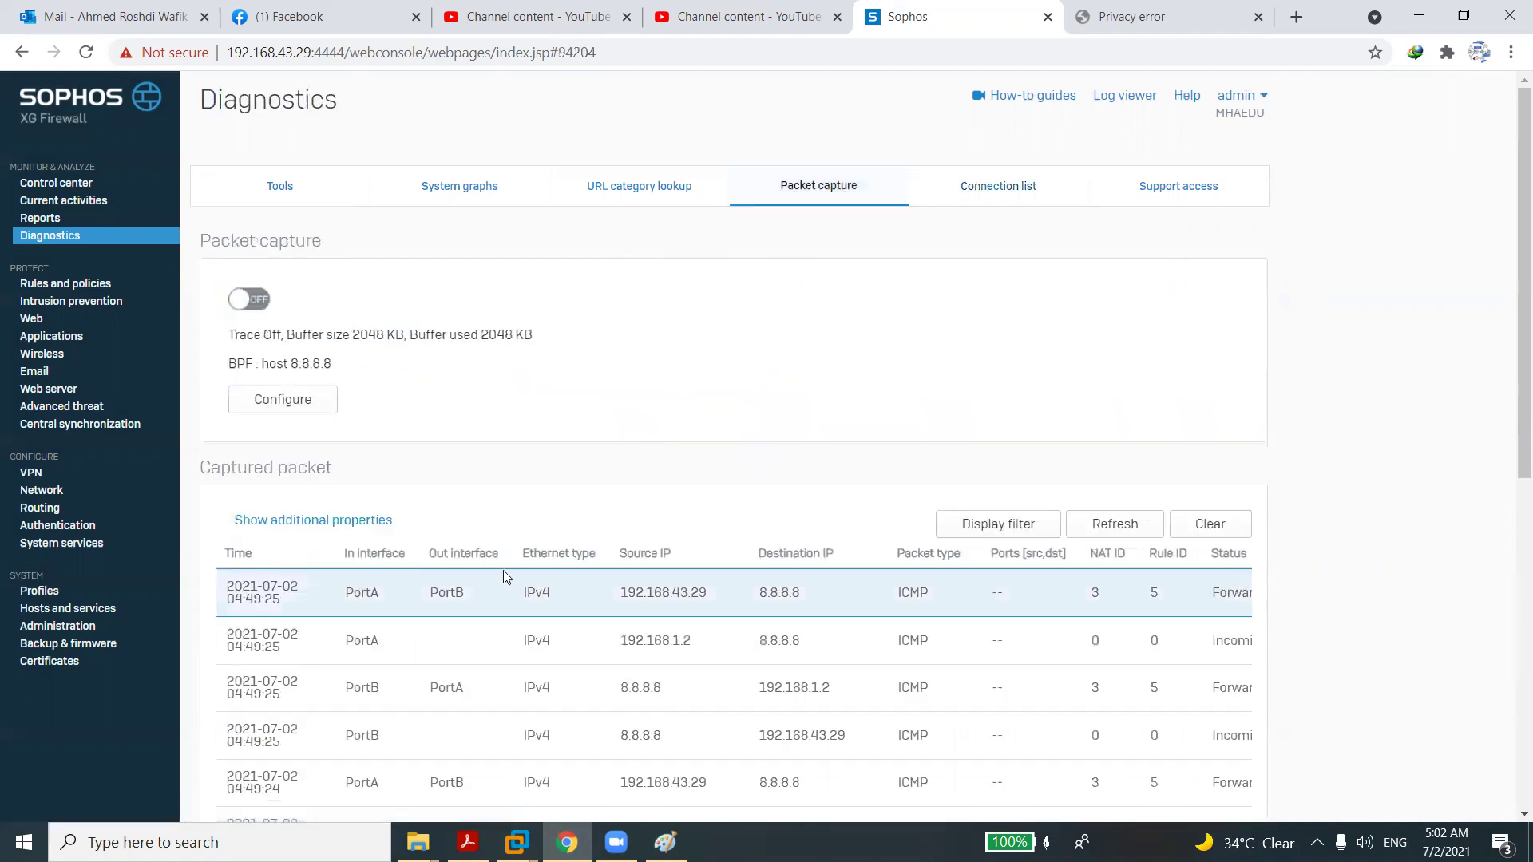
left_click(375, 526)
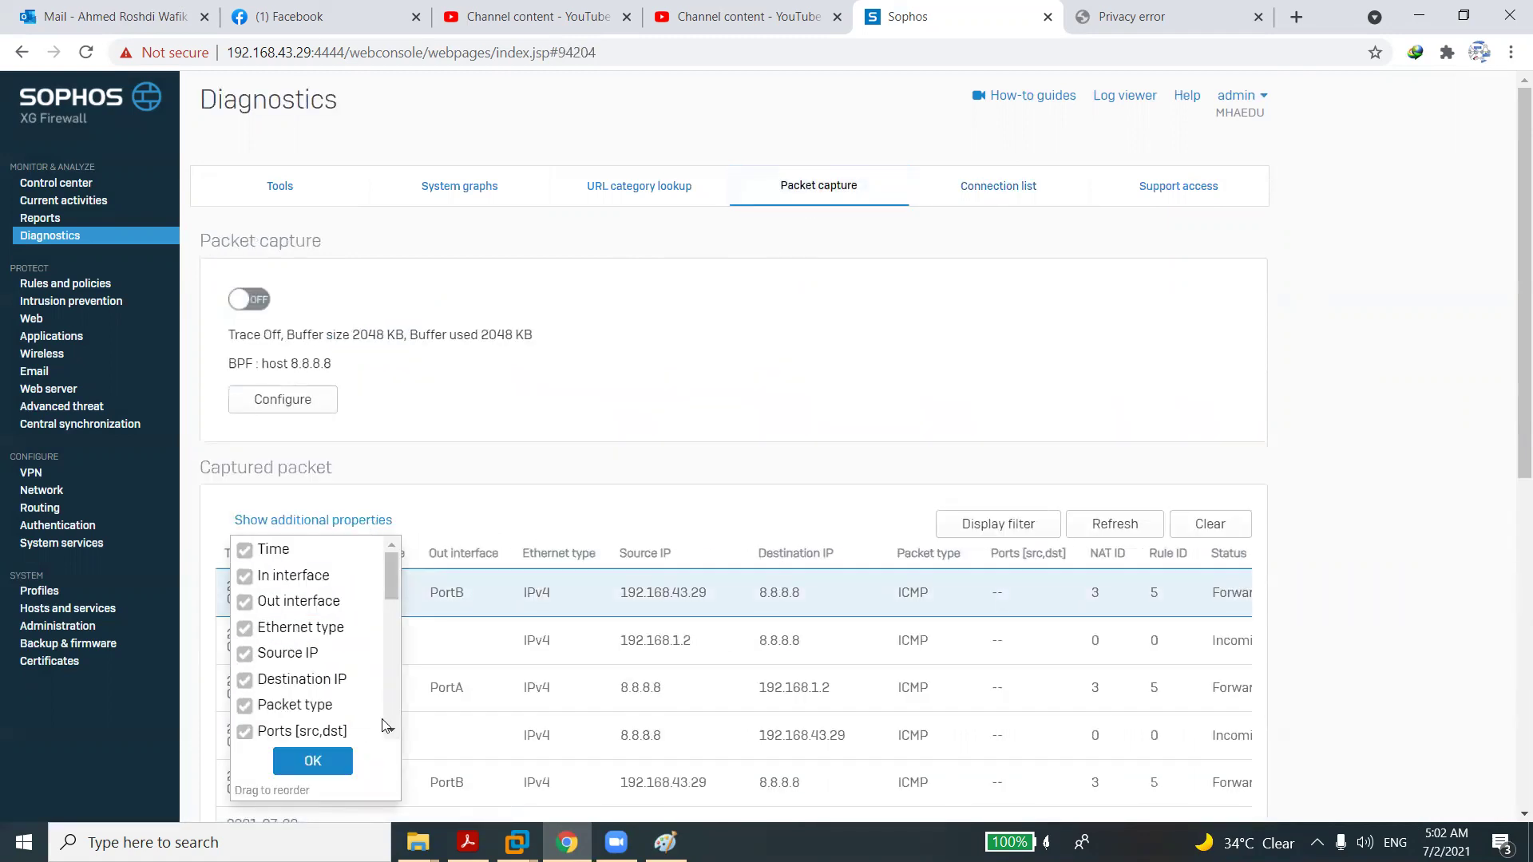
left_click(337, 732)
left_click(507, 429)
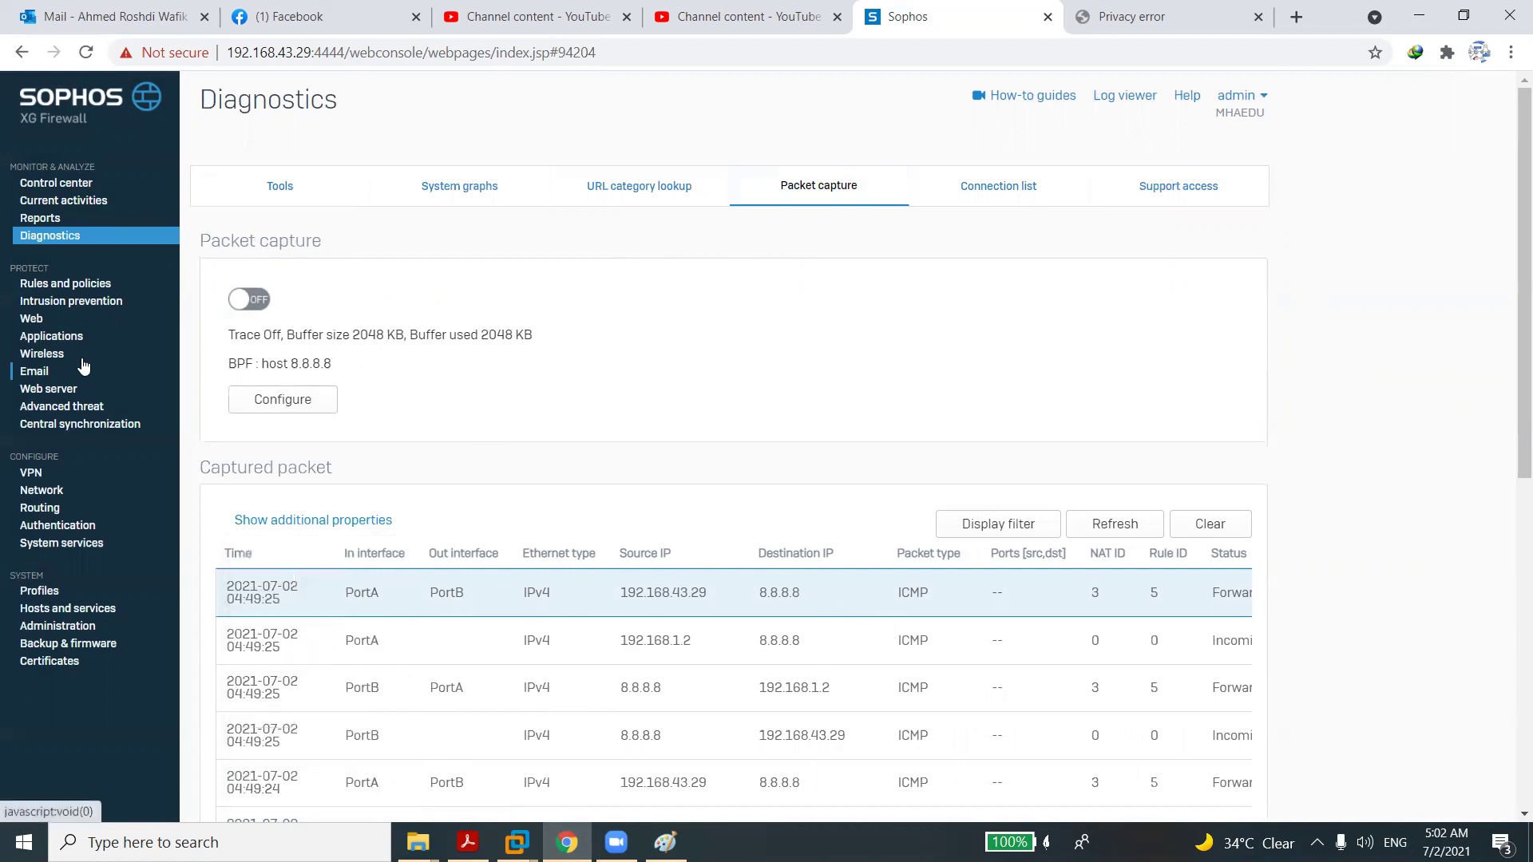
Go back to the IPv4 firewall rules list under Rules and policies.
left_click(39, 284)
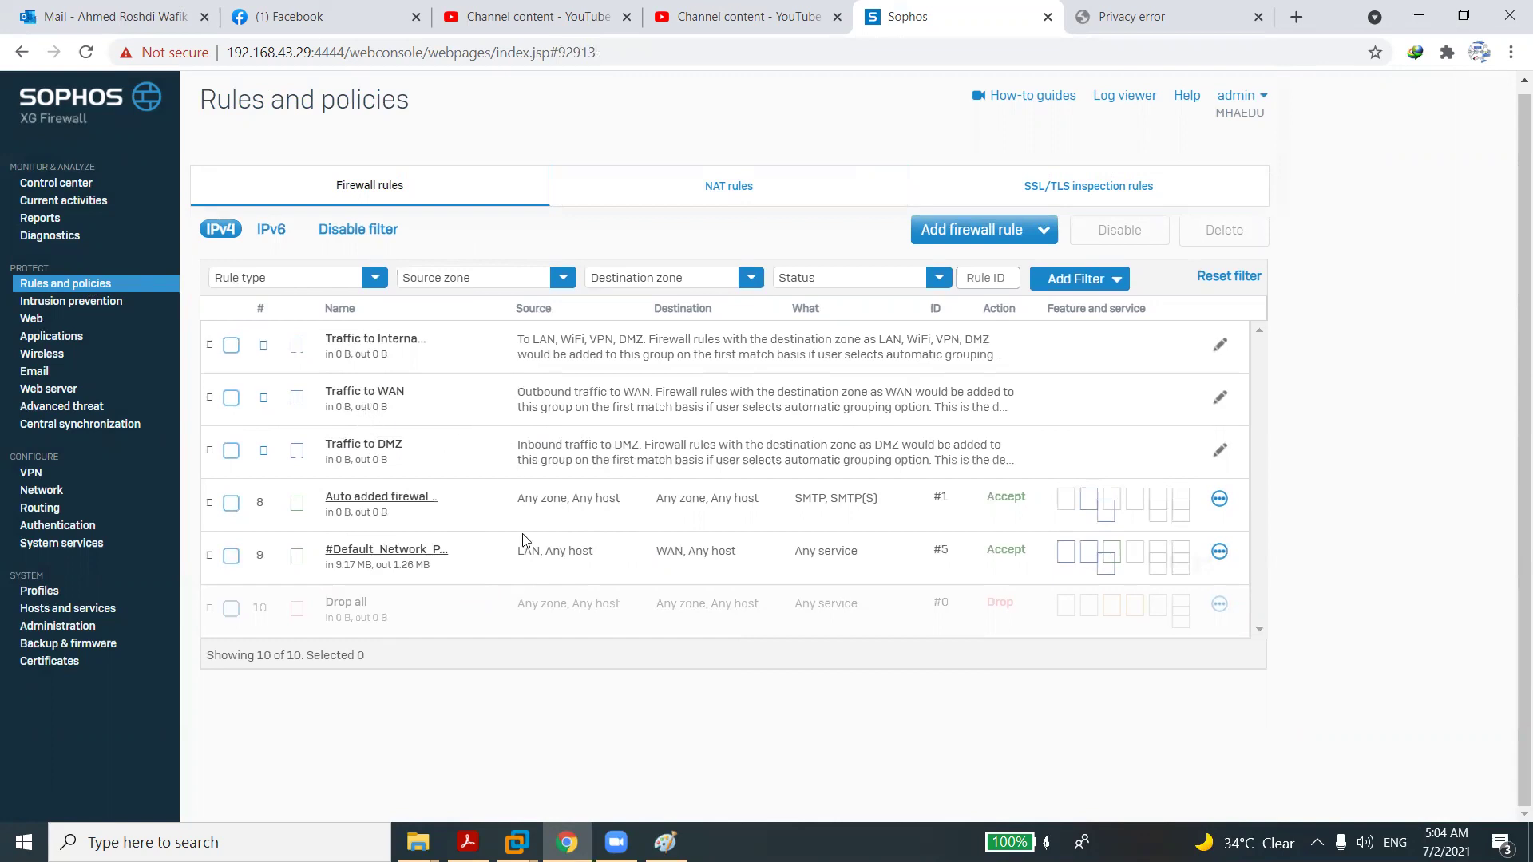
left_click(735, 842)
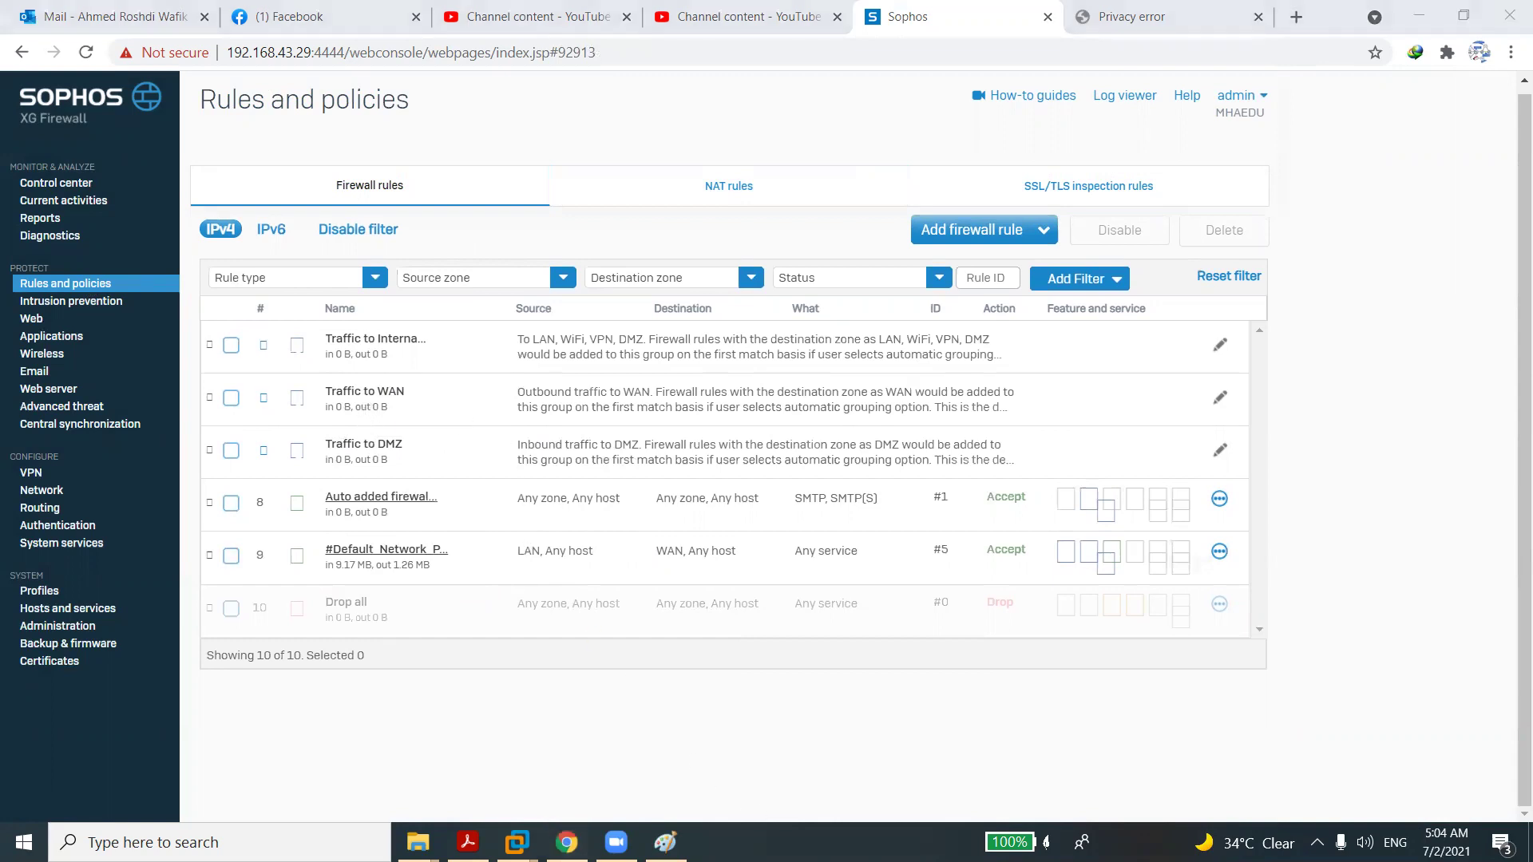